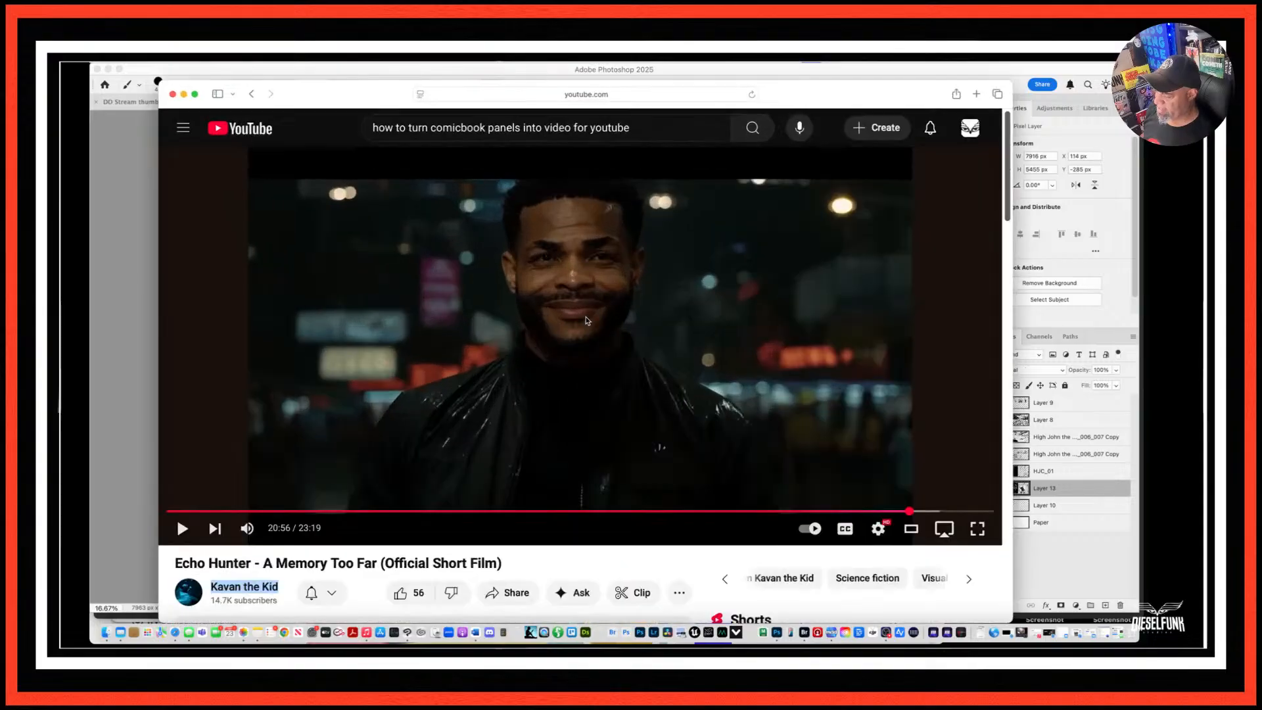
Replay the ending of the Echo Hunter short film full screen from 20:18, stopping playback at the credits.
{"action": "left_click_drag", "start_coordinate": [887, 511], "coordinate": [256, 523]}
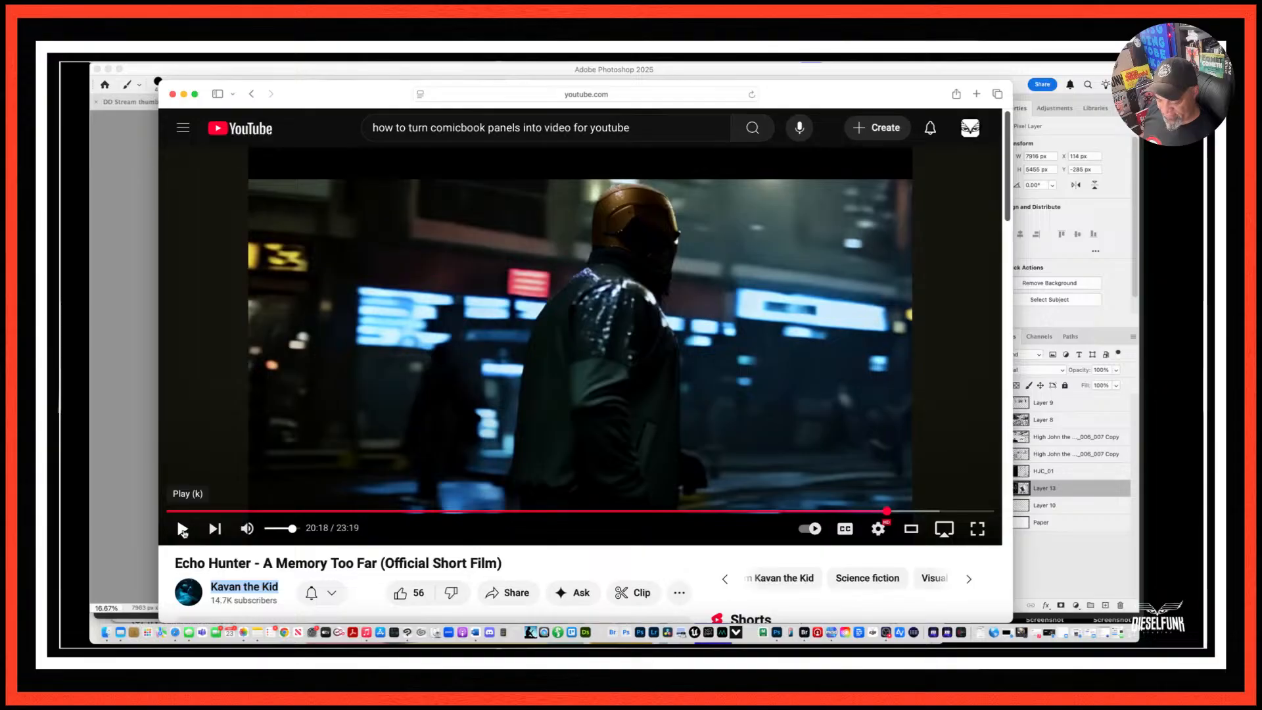
{"action": "left_click", "coordinate": [183, 529]}
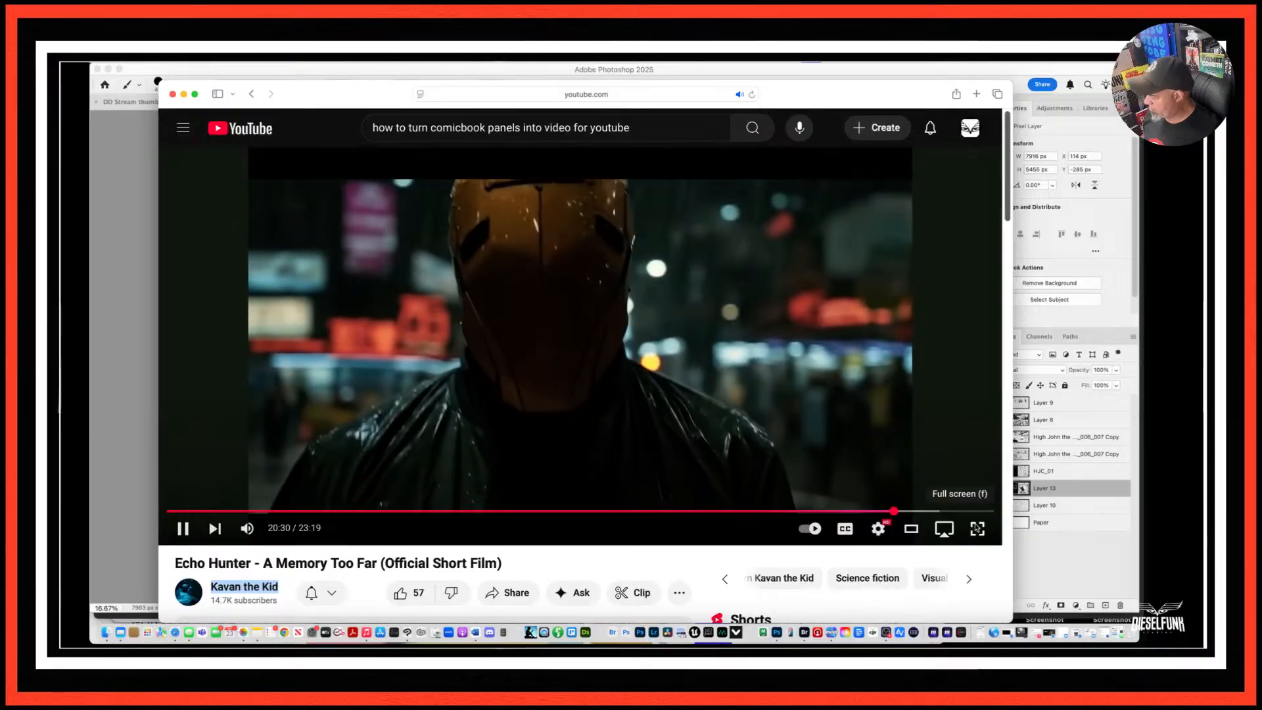
{"action": "left_click", "coordinate": [978, 529]}
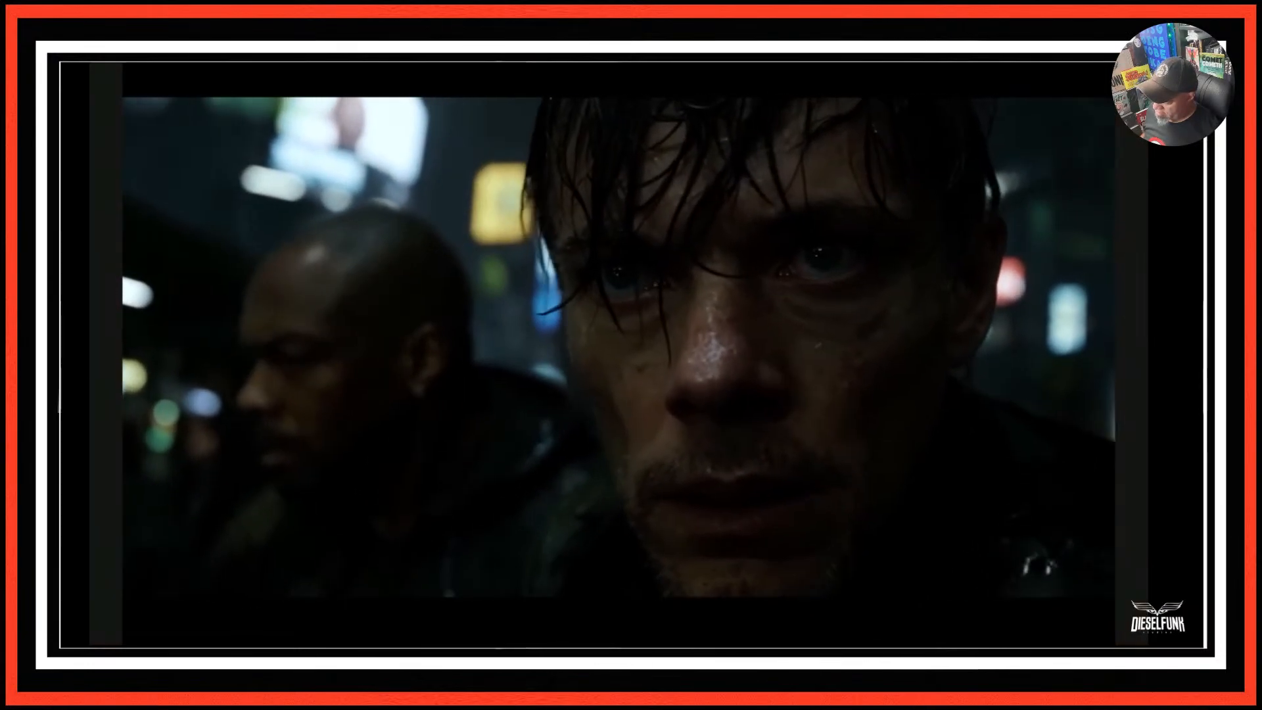
{"action": "mouse_move", "coordinate": [857, 261]}
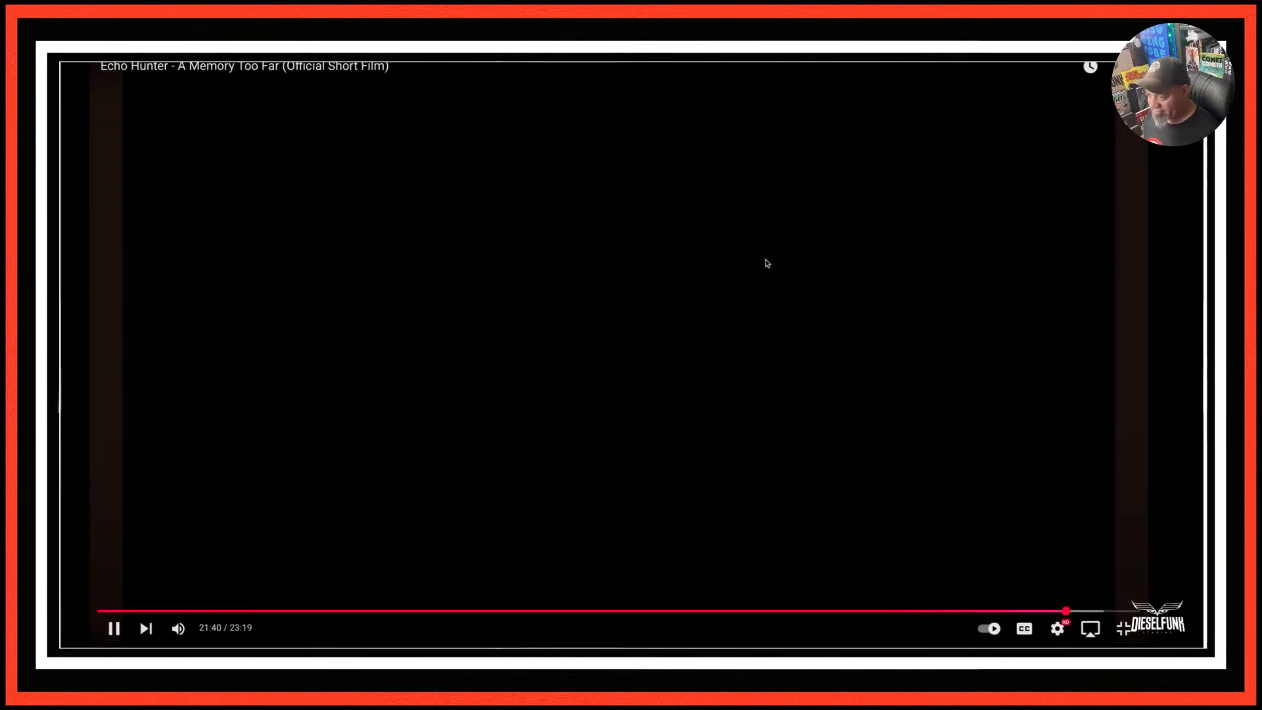
{"action": "key", "text": "Escape"}
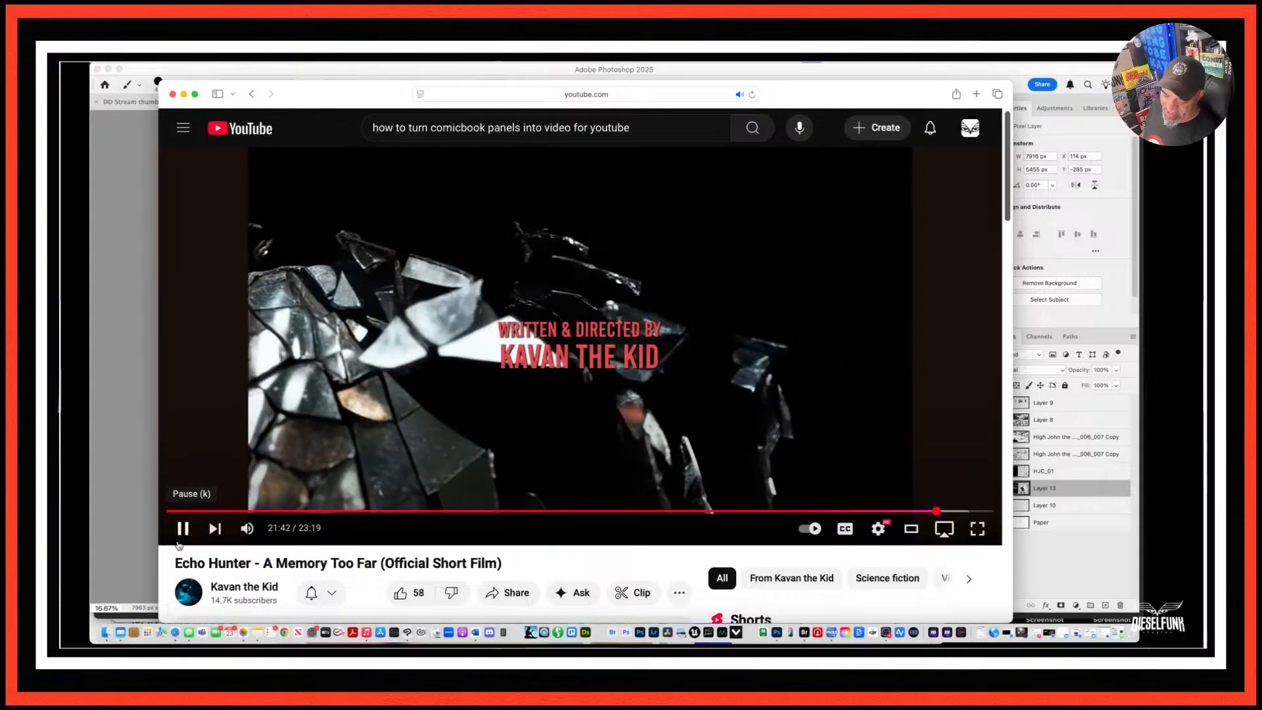
{"action": "left_click", "coordinate": [182, 527]}
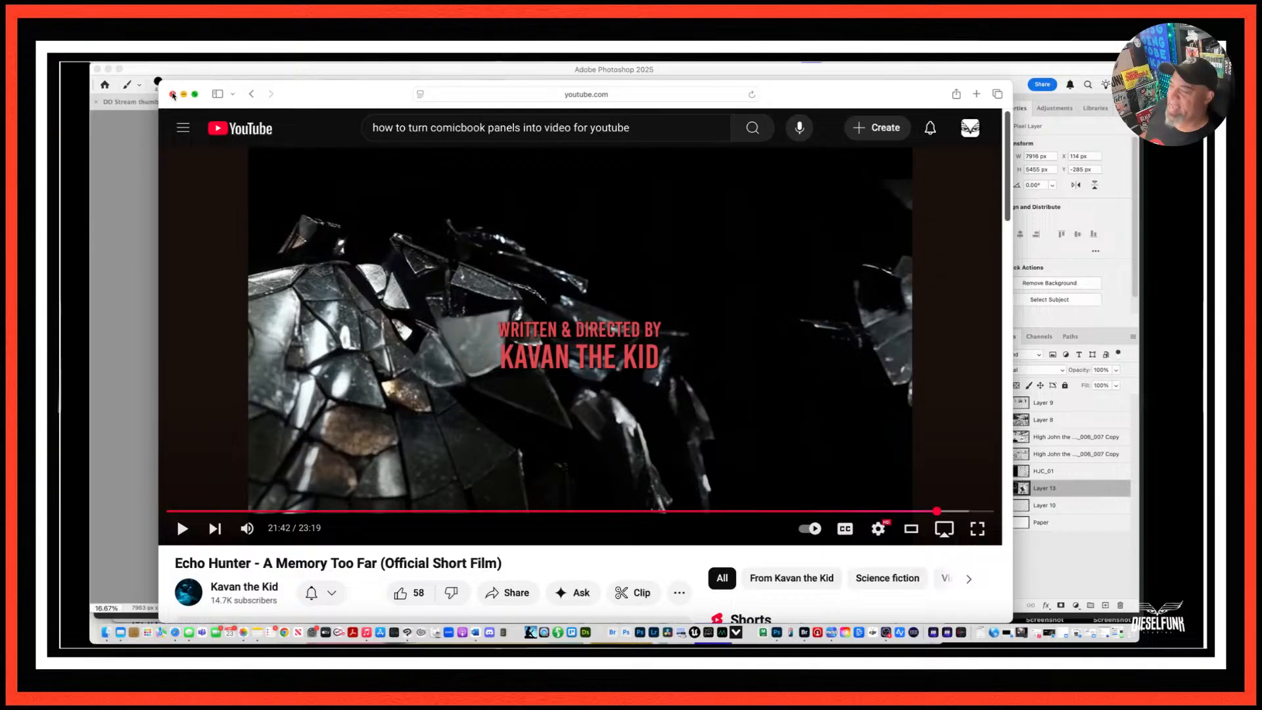
Close the YouTube window, minimize the LinkedIn window and return to the HighJohn Panels document in Photoshop.
{"action": "left_click", "coordinate": [173, 96]}
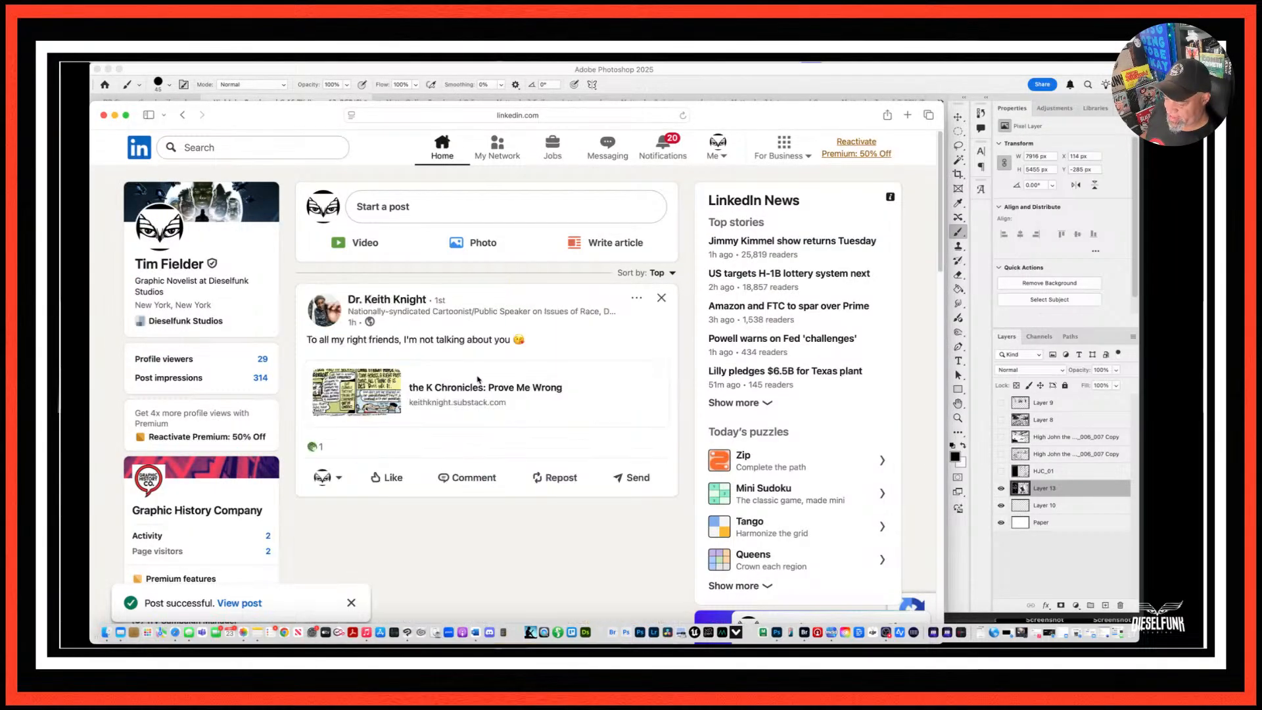
{"action": "scroll", "coordinate": [478, 379], "scroll_direction": "down", "scroll_amount": 10}
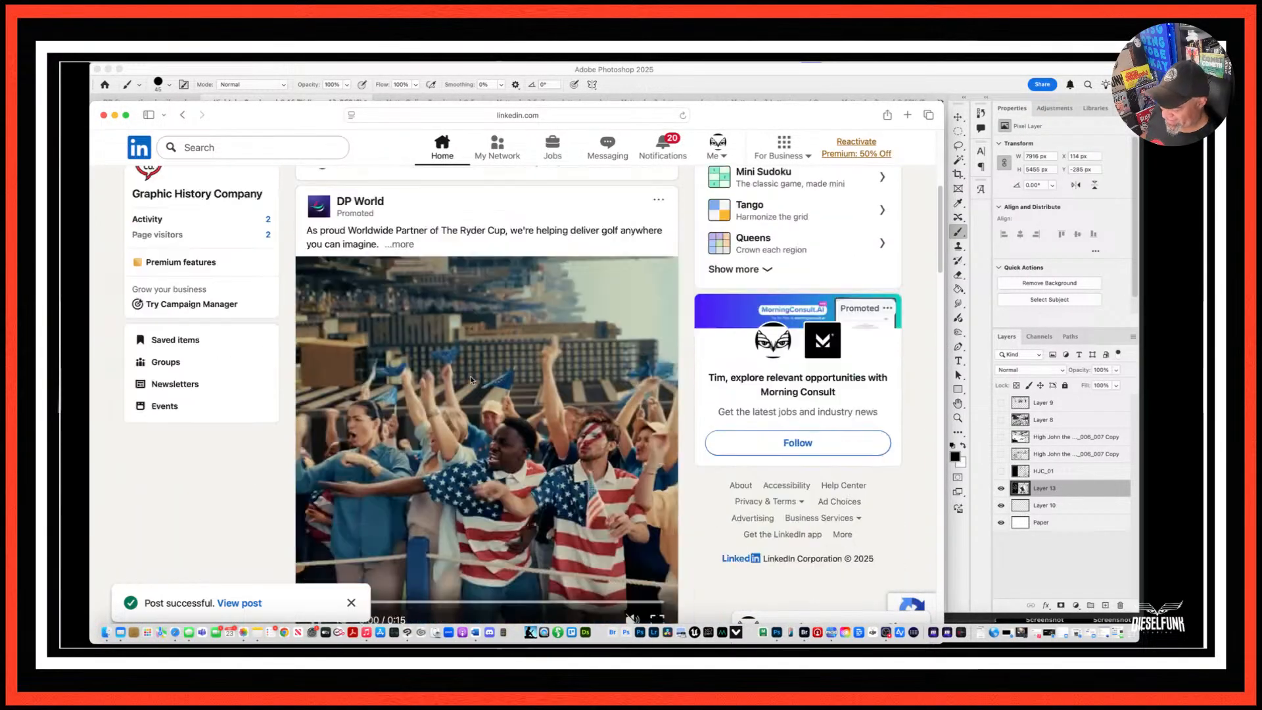
{"action": "scroll", "coordinate": [471, 380], "scroll_direction": "up", "scroll_amount": 8}
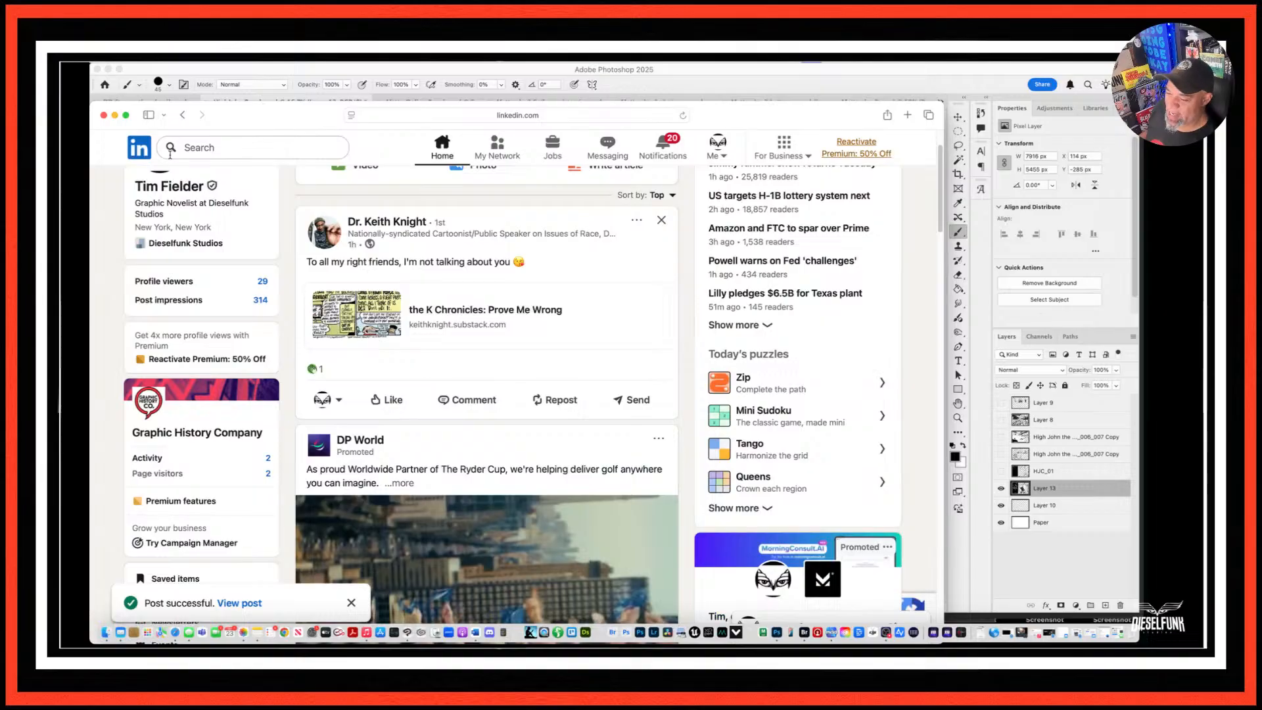
{"action": "left_click_drag", "start_coordinate": [255, 115], "coordinate": [287, 105]}
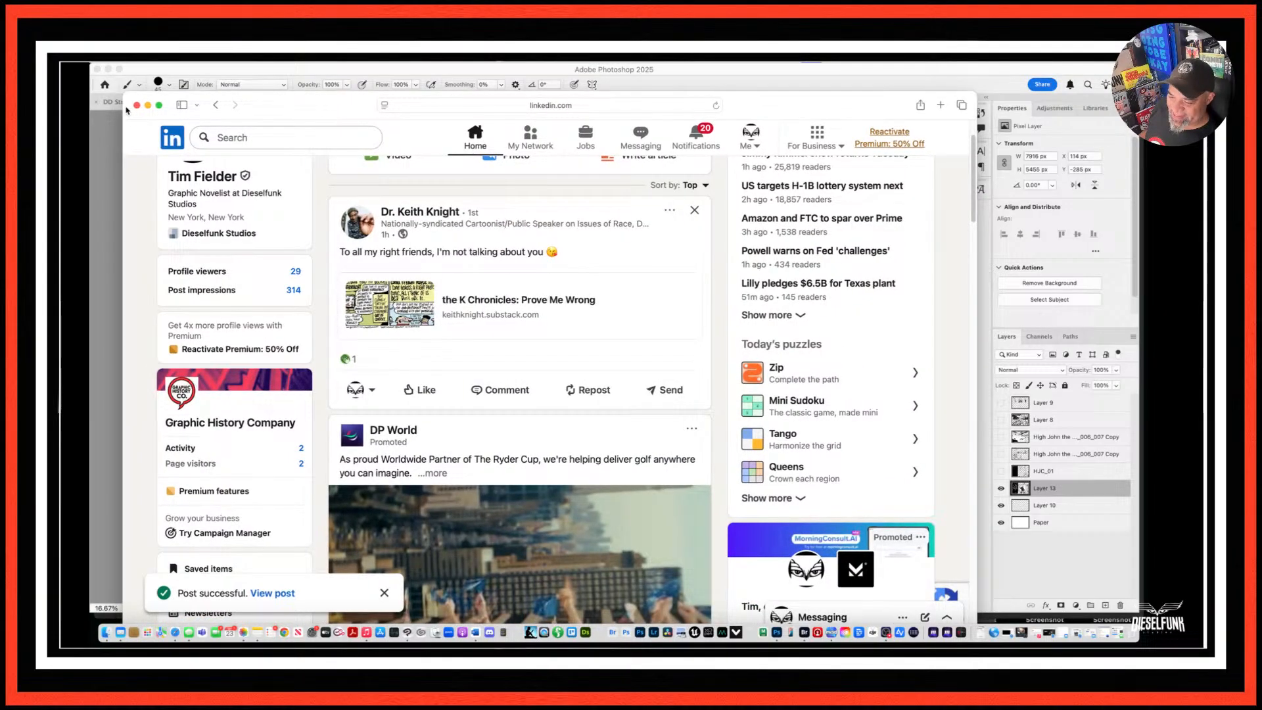
{"action": "left_click", "coordinate": [148, 106]}
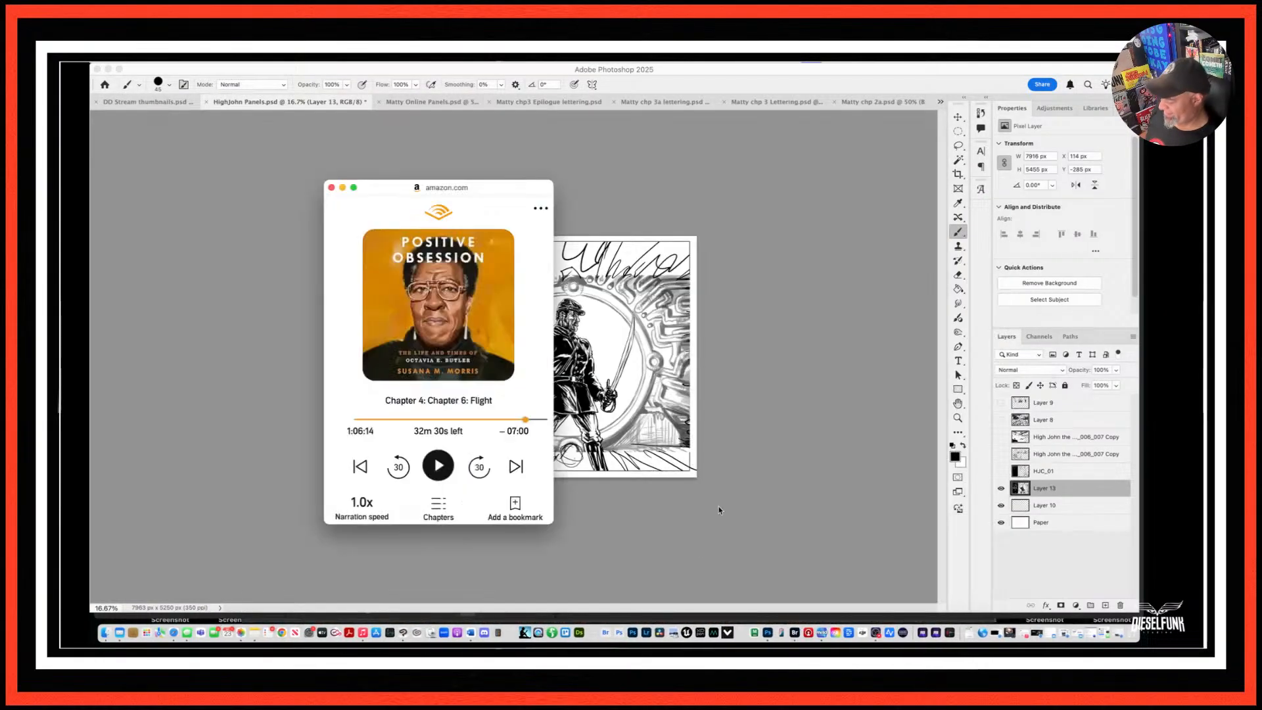
{"action": "left_click", "coordinate": [832, 85]}
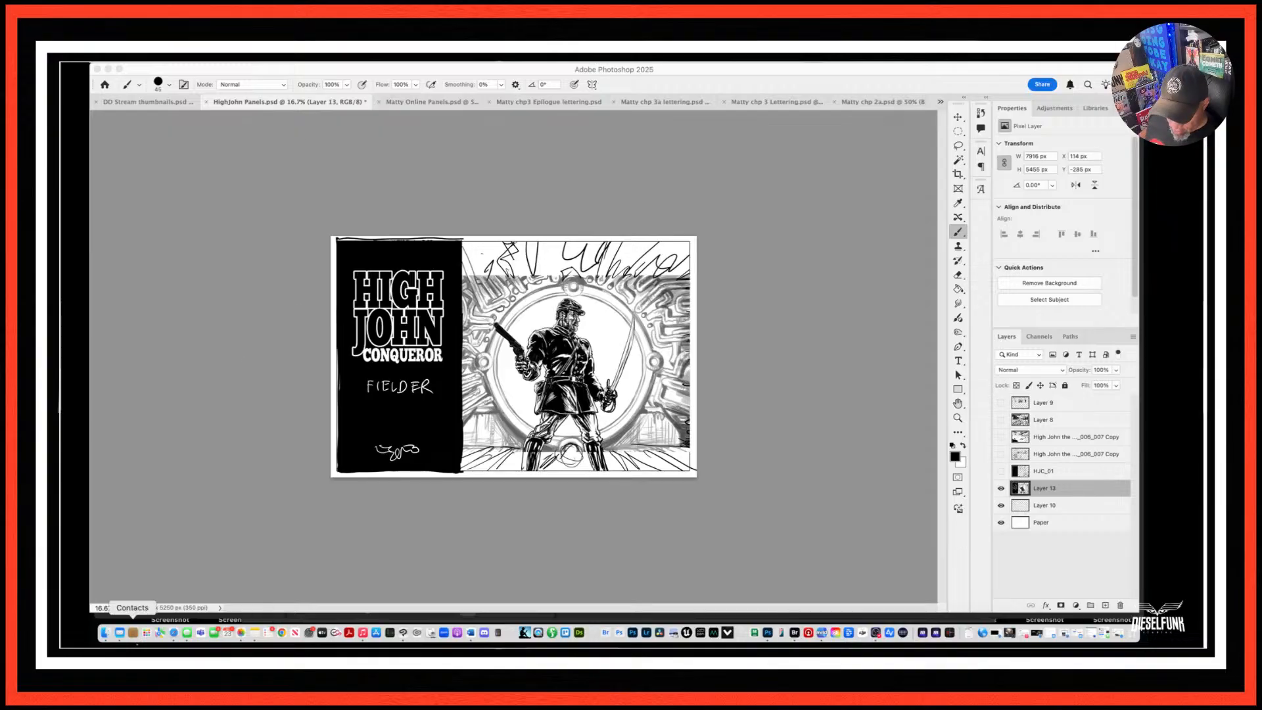
Switch to the LinkedIn window in Safari, enlarge it and load YouTube from the saved favorites.
{"action": "left_click", "coordinate": [175, 636]}
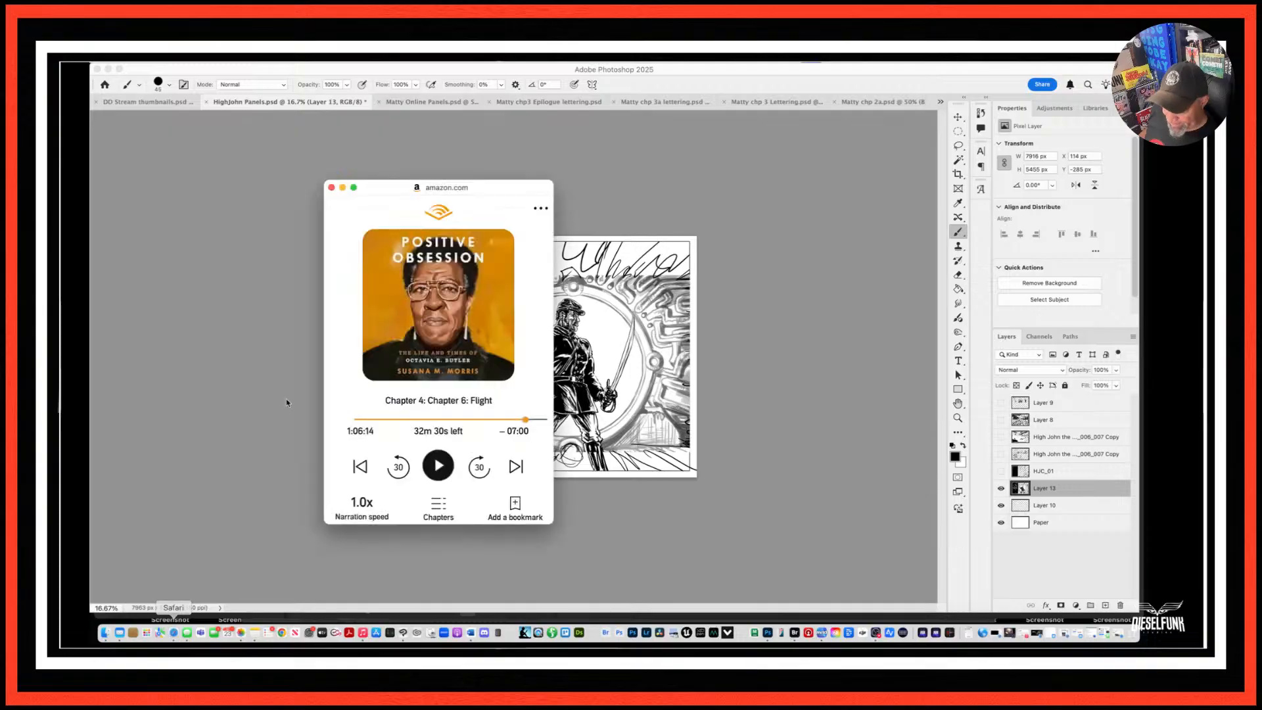
{"action": "right_click", "coordinate": [174, 633]}
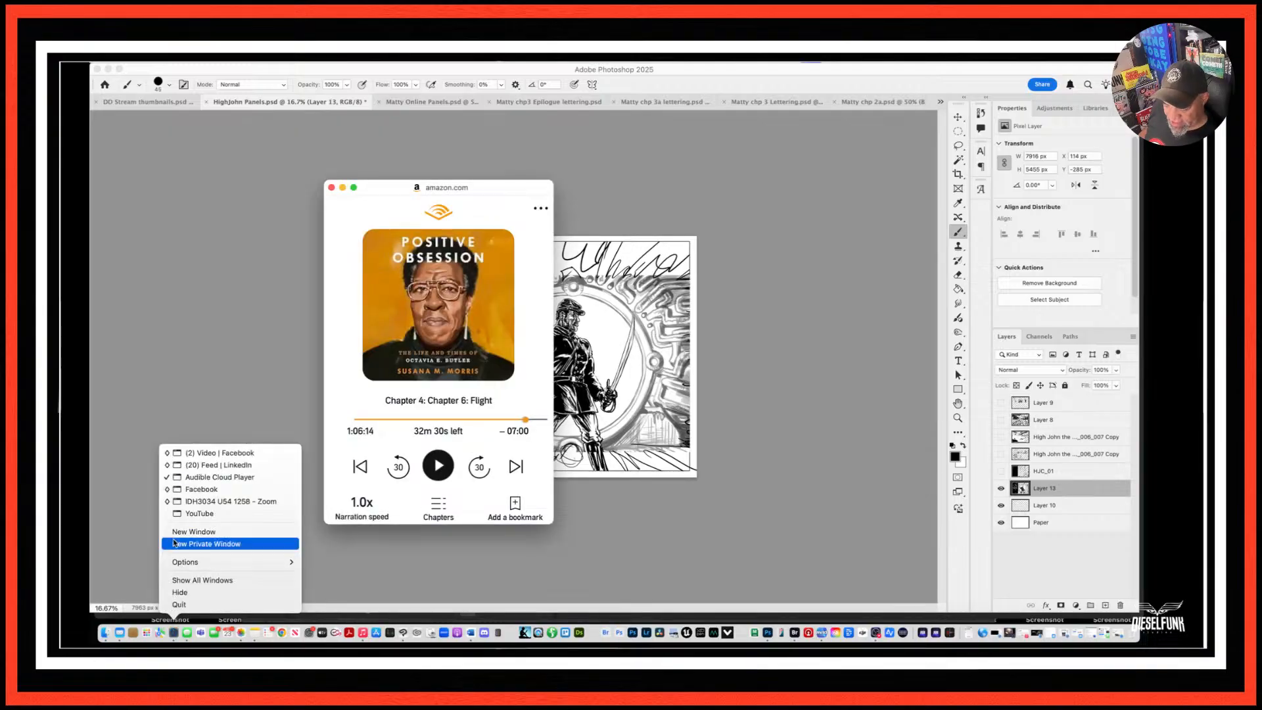
{"action": "left_click", "coordinate": [197, 466]}
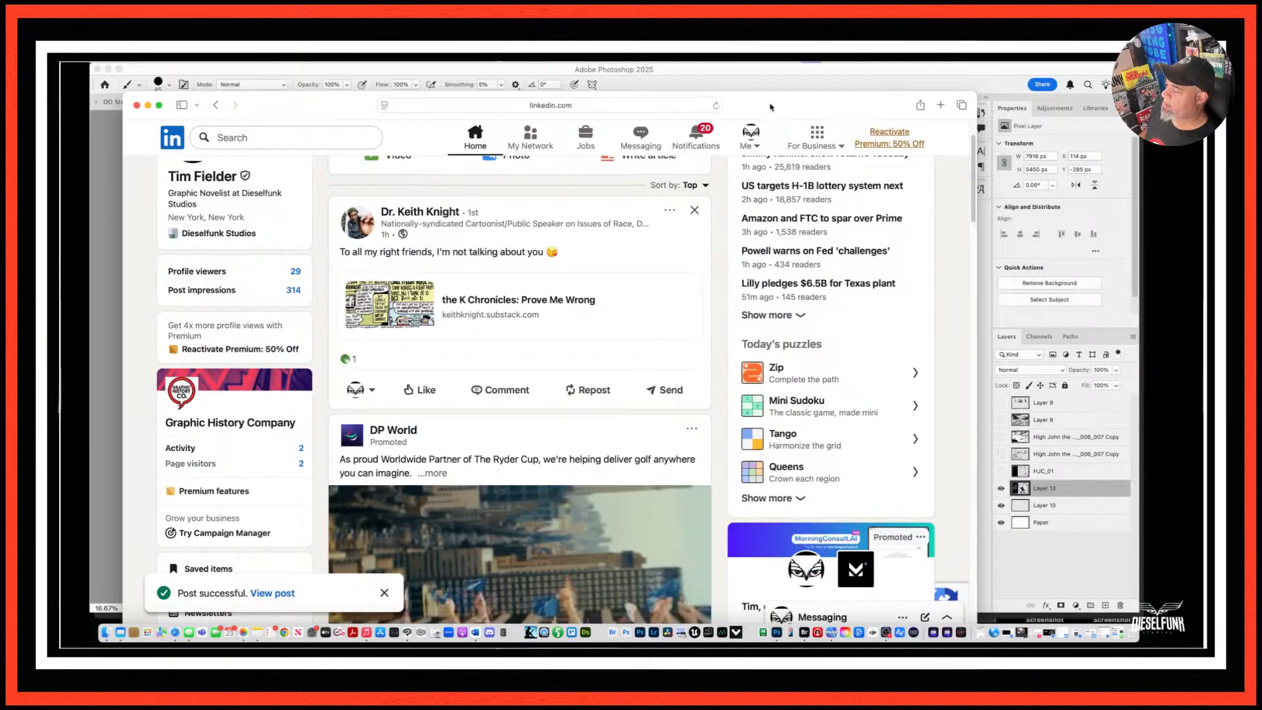
{"action": "left_click_drag", "start_coordinate": [771, 107], "coordinate": [773, 65]}
{"action": "left_click", "coordinate": [659, 84]}
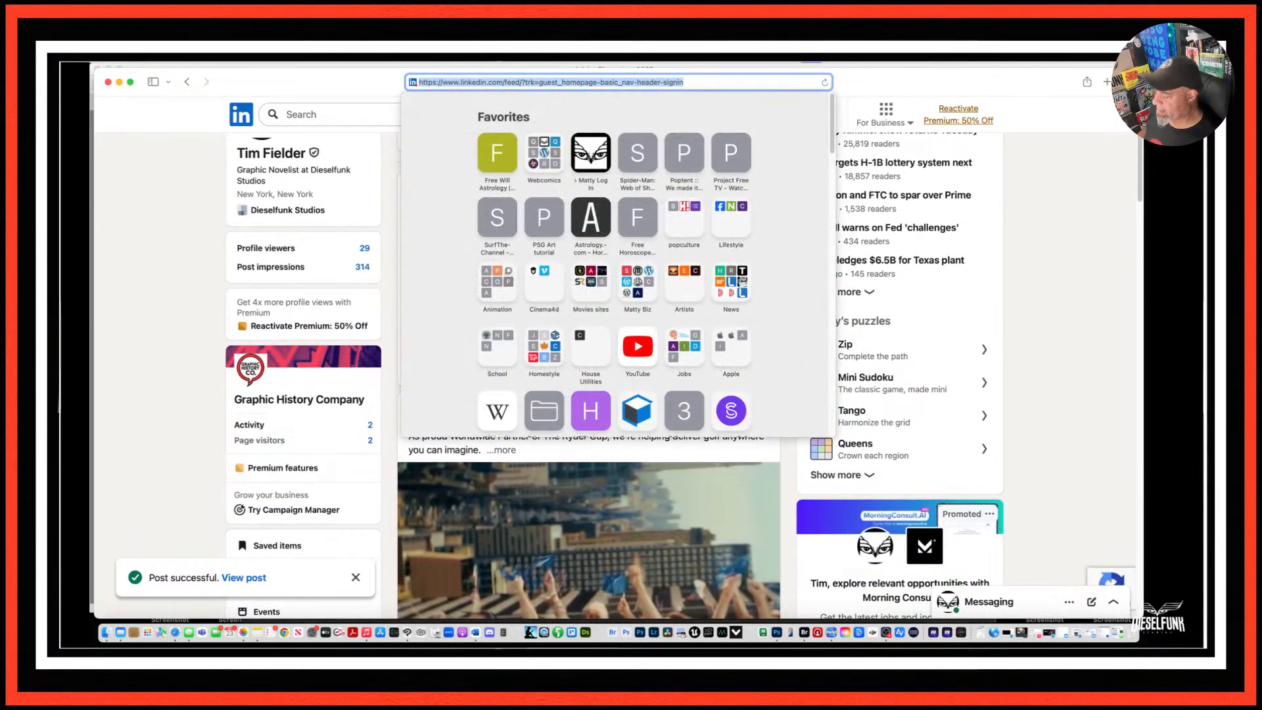
{"action": "left_click", "coordinate": [633, 347]}
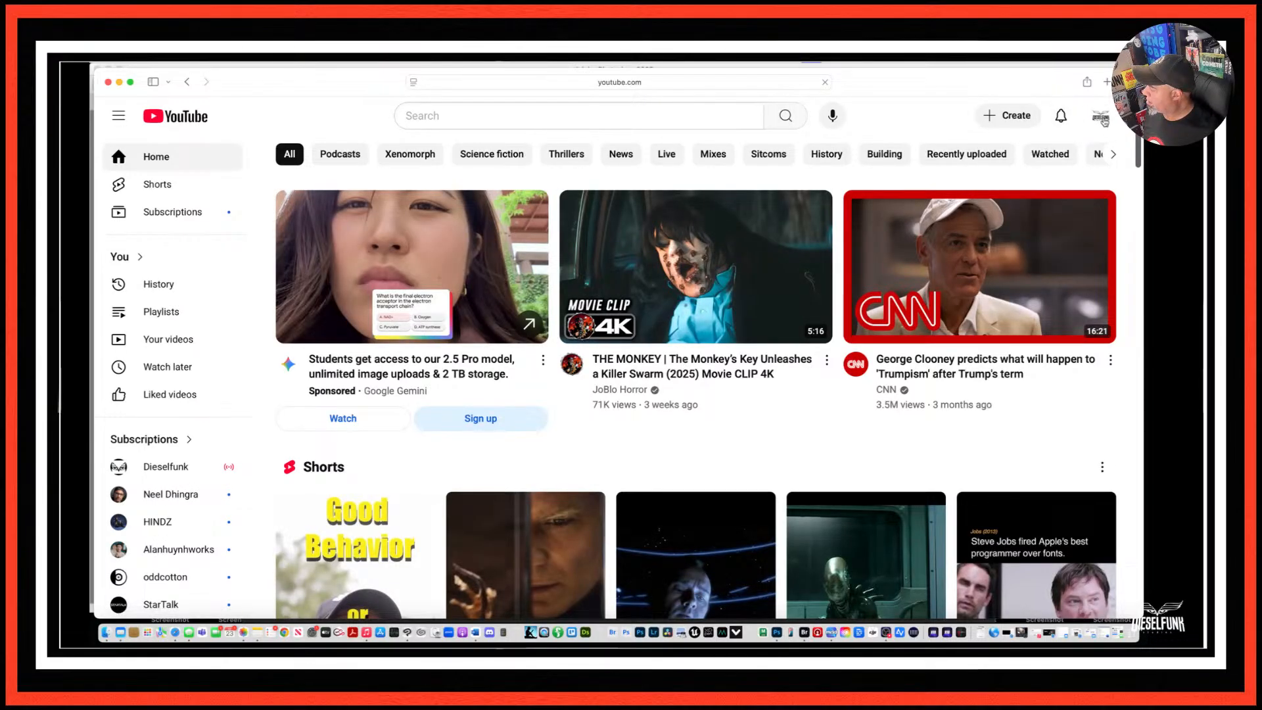
Open the Dieselfunk Dispatch channel and watch its SYNDROME video full screen with the volume raised.
{"action": "left_click", "coordinate": [1101, 120]}
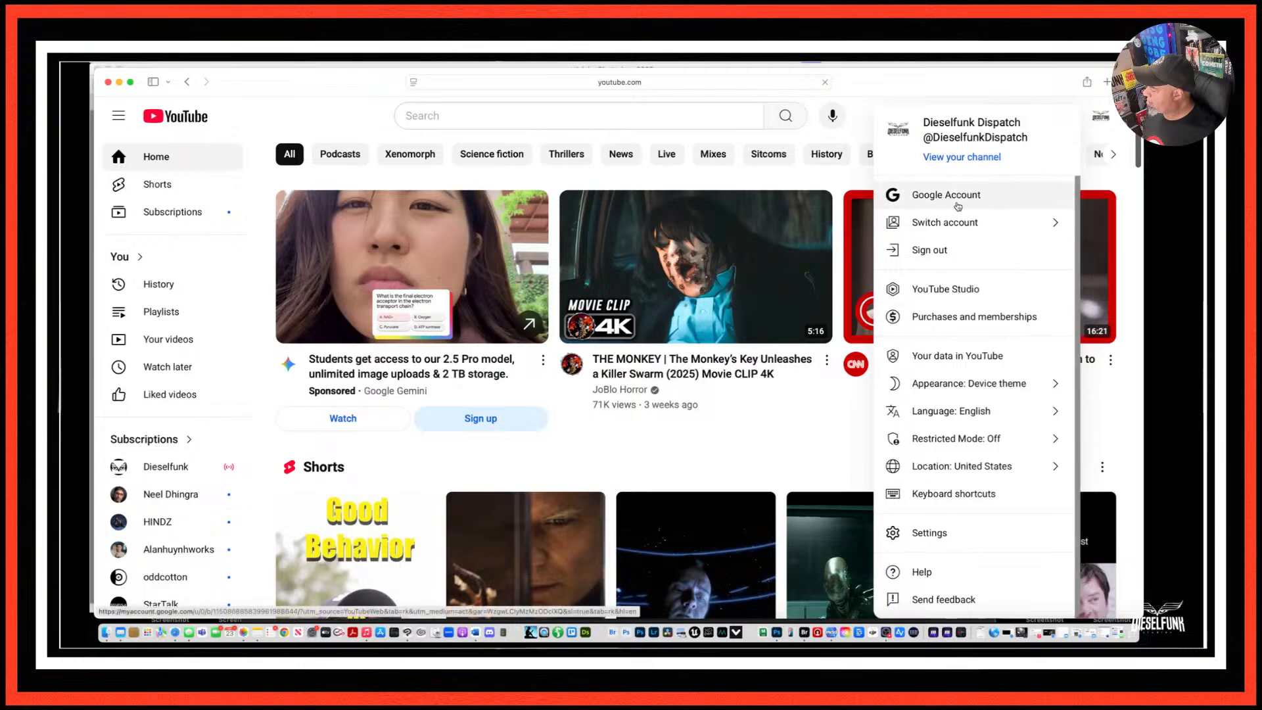
{"action": "left_click", "coordinate": [964, 159]}
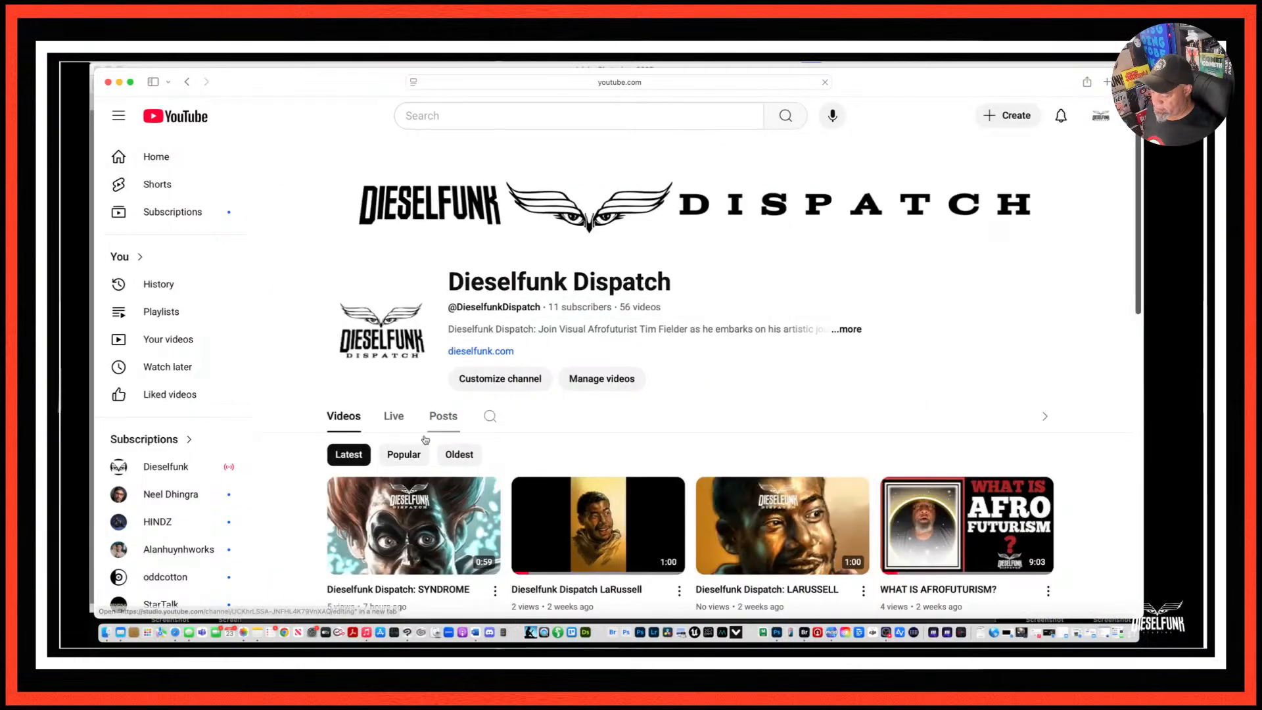
{"action": "left_click", "coordinate": [434, 502]}
{"action": "key", "text": "XF86AudioRaiseVolume"}
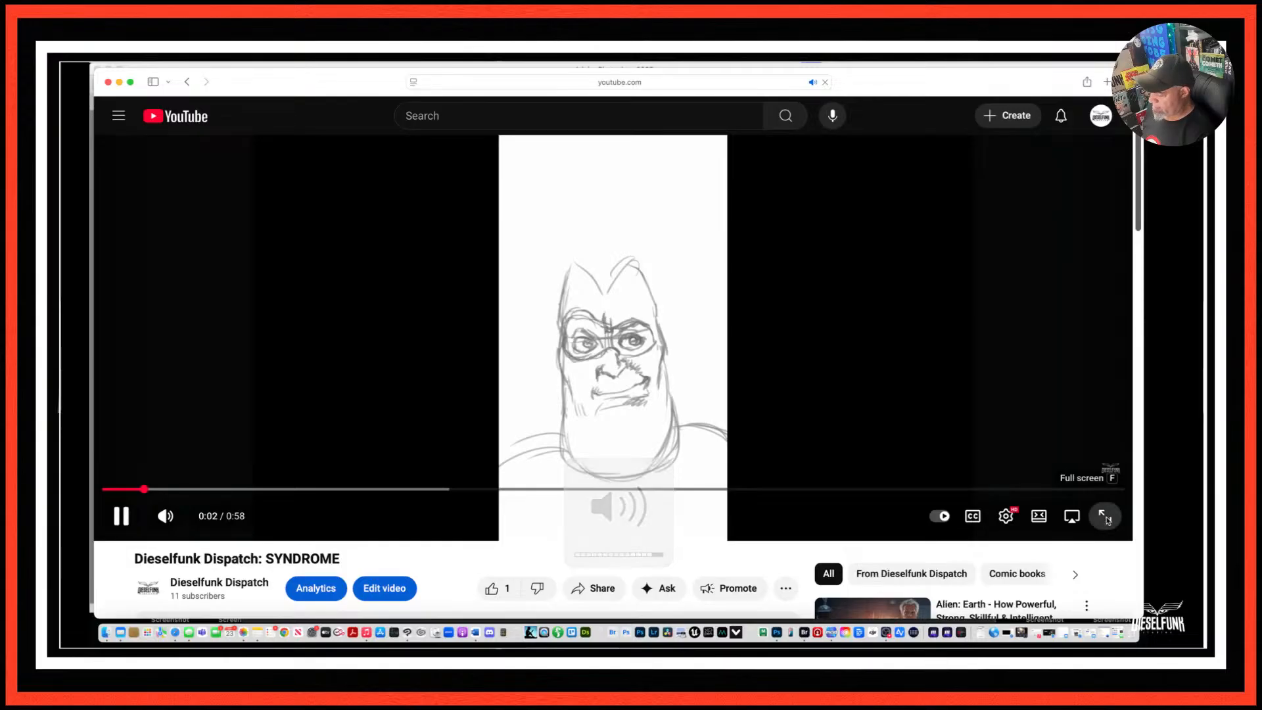
{"action": "left_click", "coordinate": [1105, 516]}
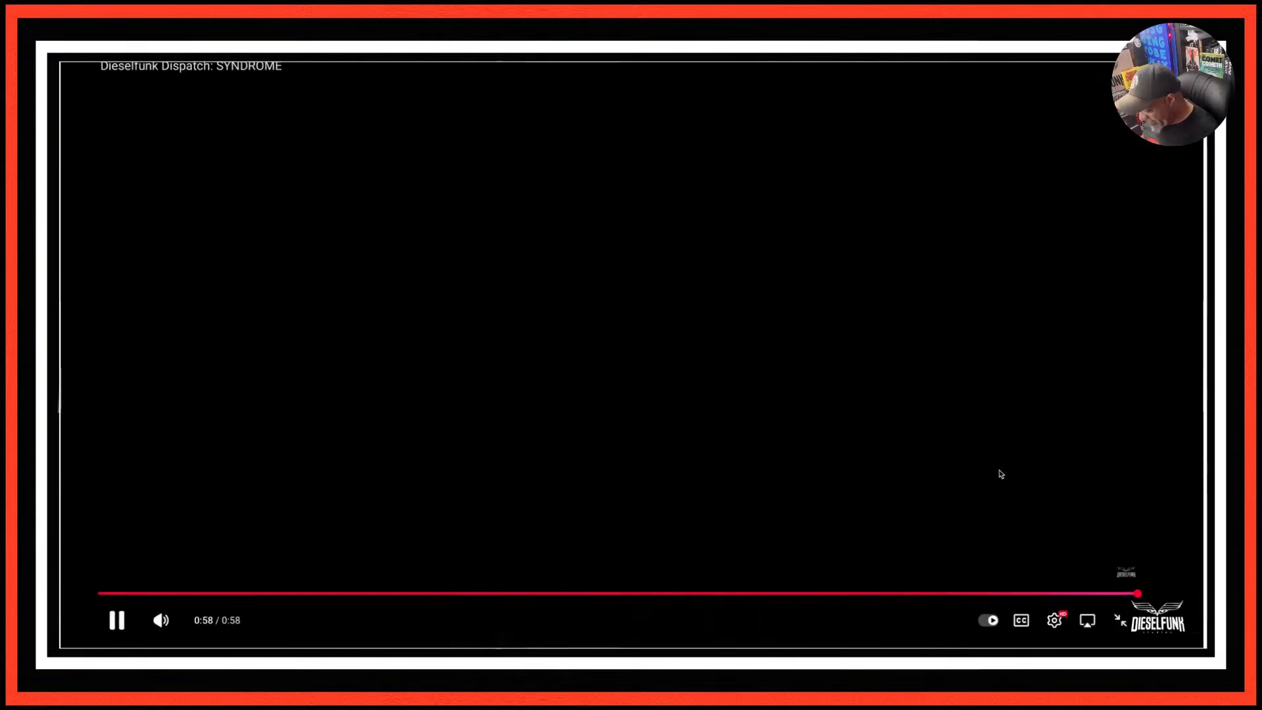
{"action": "key", "text": "Escape"}
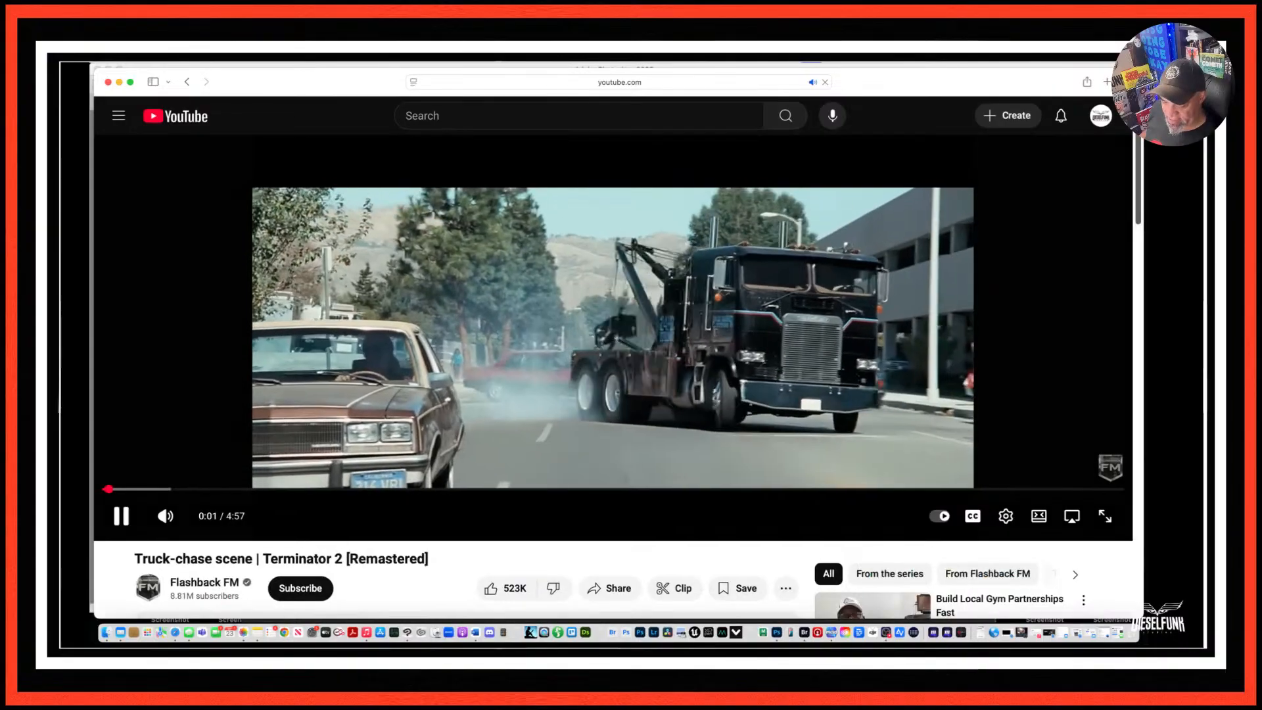
Pause the Terminator 2 truck-chase video, minimize the browser window and return to Photoshop.
{"action": "left_click", "coordinate": [122, 516]}
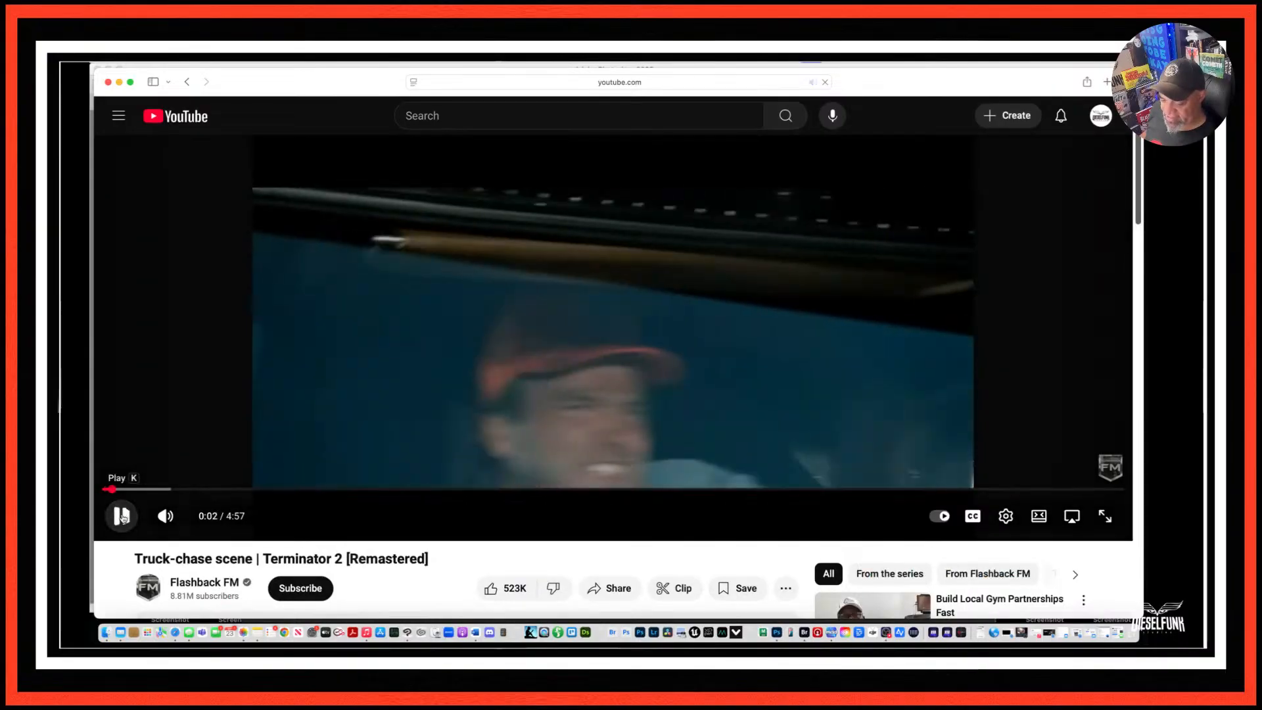
{"action": "left_click", "coordinate": [119, 82]}
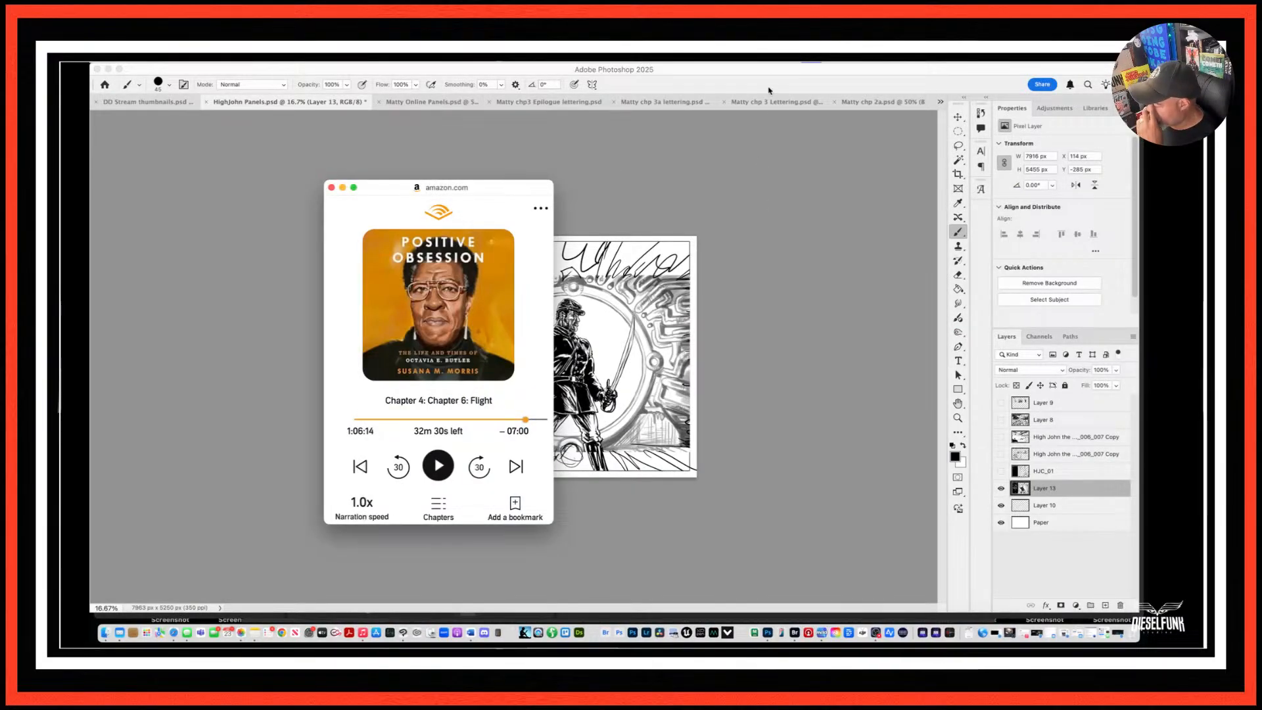
{"action": "left_click", "coordinate": [767, 78]}
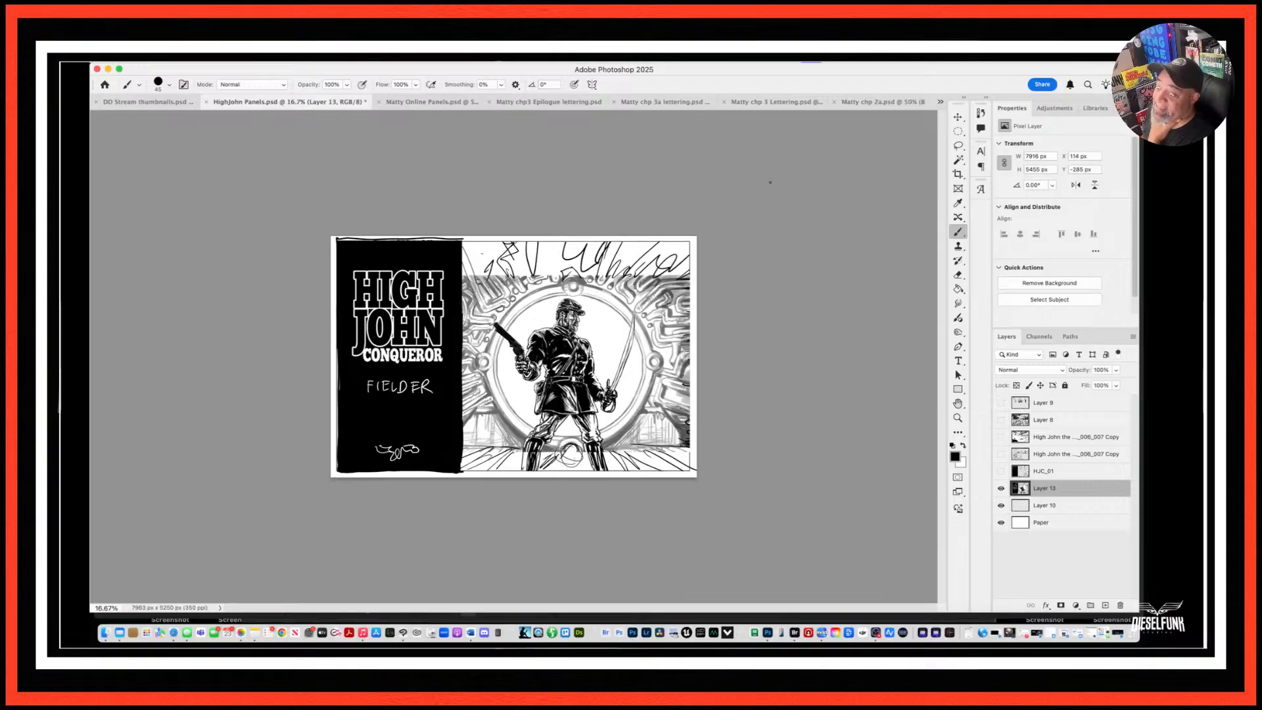
In Matty Online Panels.psd, view the artwork at 100%, hide all layers and preview Layer 1 on its own.
{"action": "left_click", "coordinate": [437, 104]}
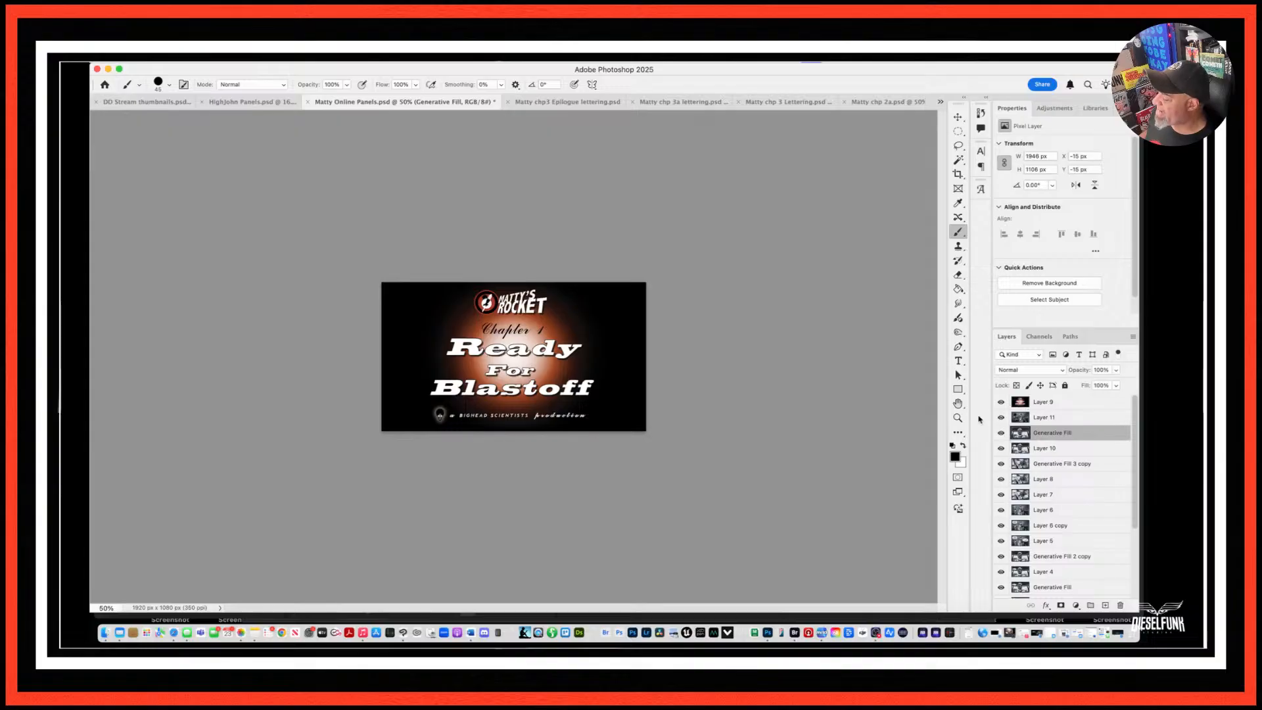
{"action": "key", "text": "super+1"}
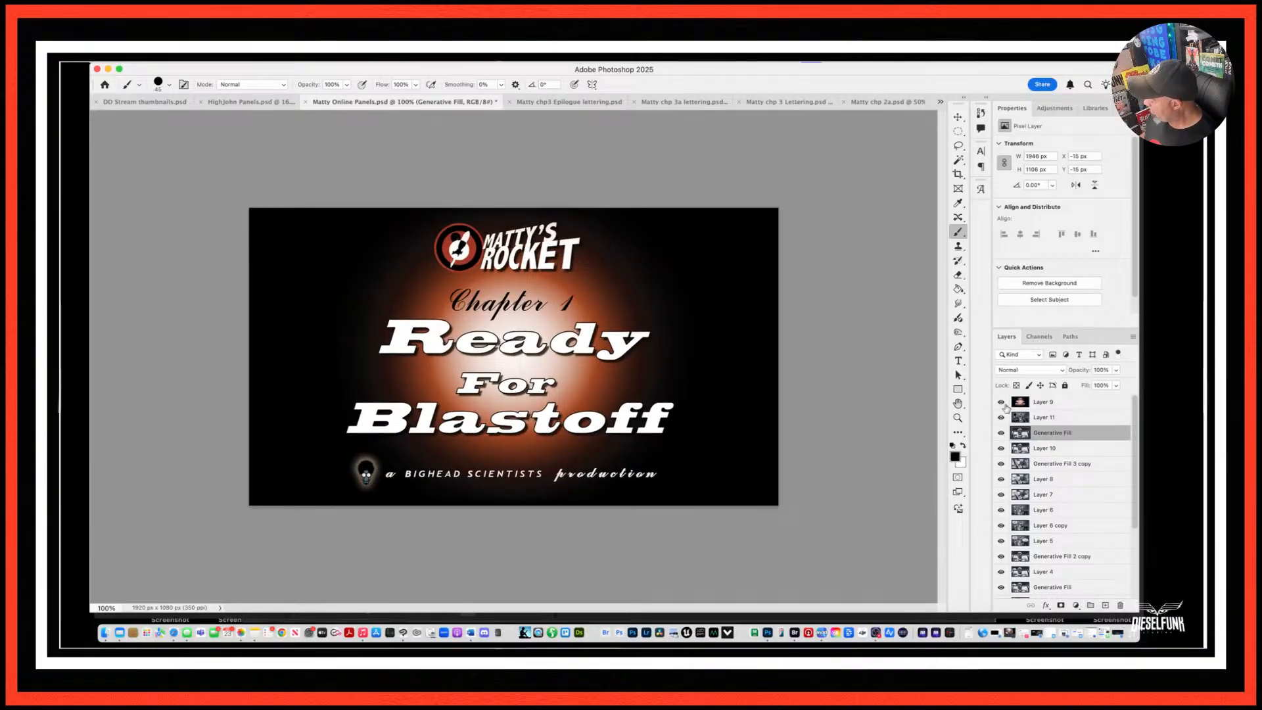
{"action": "left_click_drag", "start_coordinate": [997, 407], "coordinate": [999, 595]}
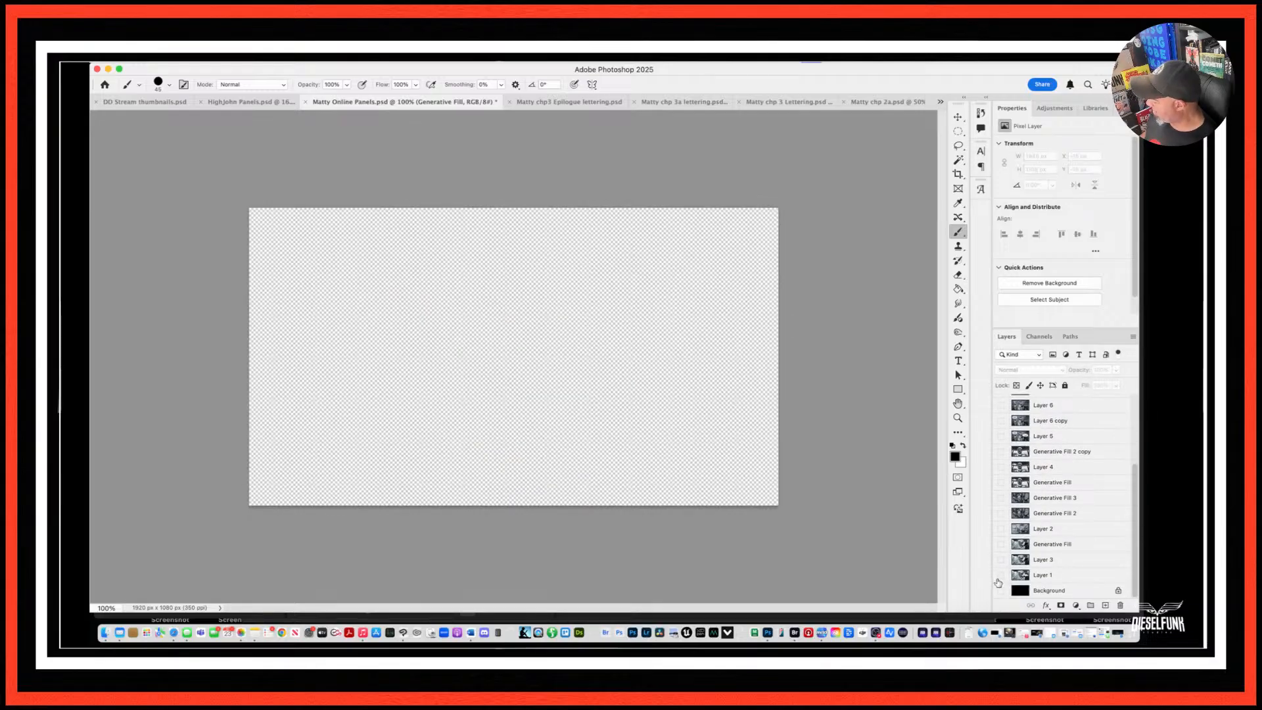
{"action": "left_click", "coordinate": [1000, 575]}
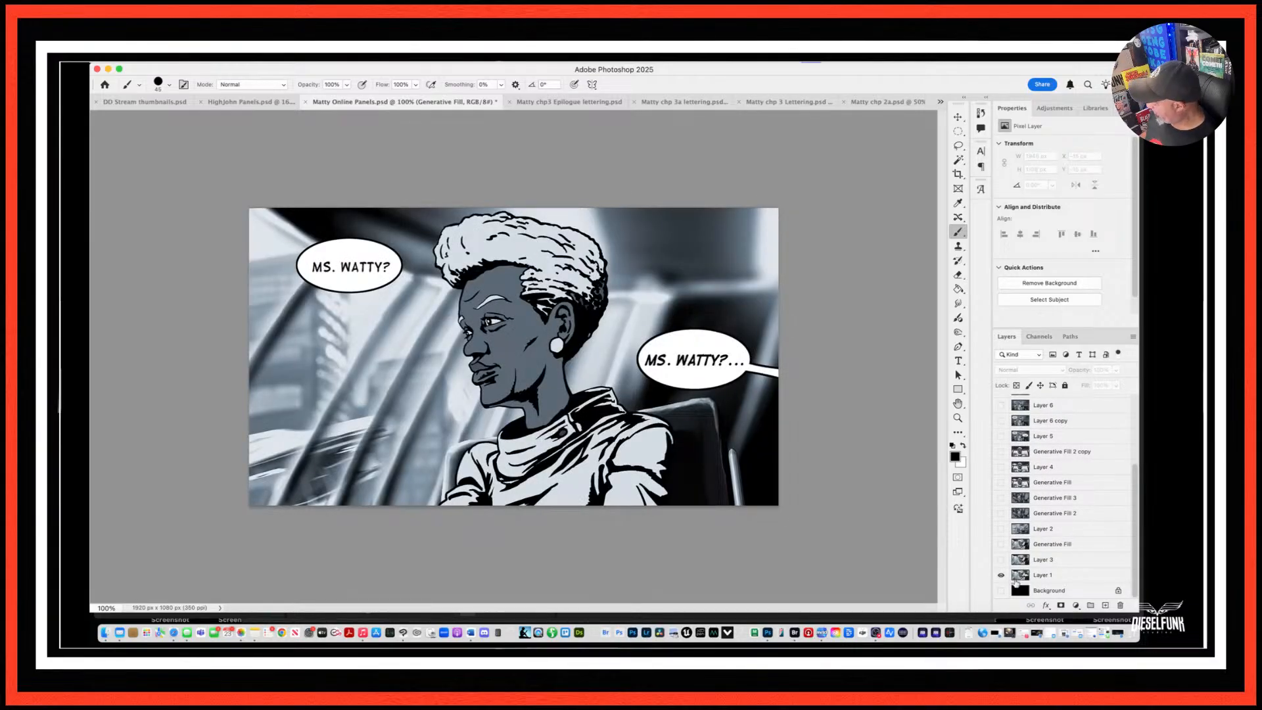
{"action": "left_click", "coordinate": [1002, 577]}
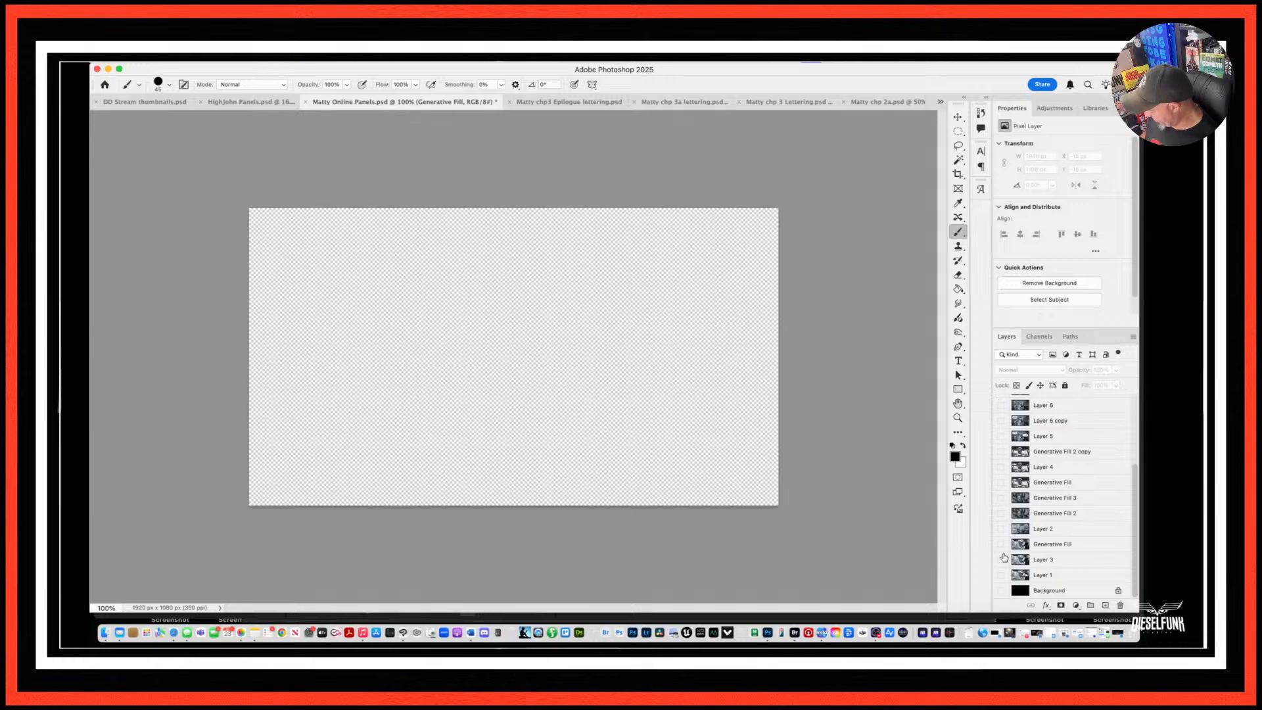
Show the Background and Generative Fill 3 layers and display the panel at 100% in full-screen mode with the menu bar.
{"action": "key", "text": "super+equal"}
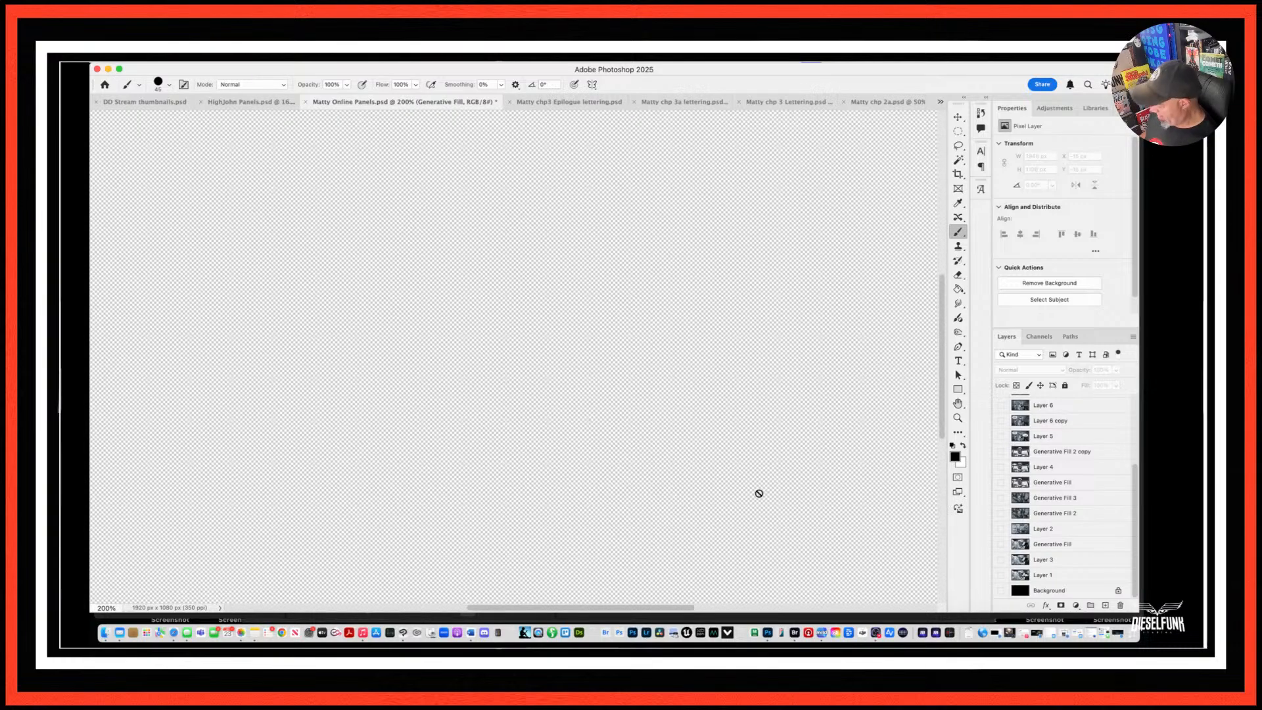
{"action": "left_click", "coordinate": [1001, 591]}
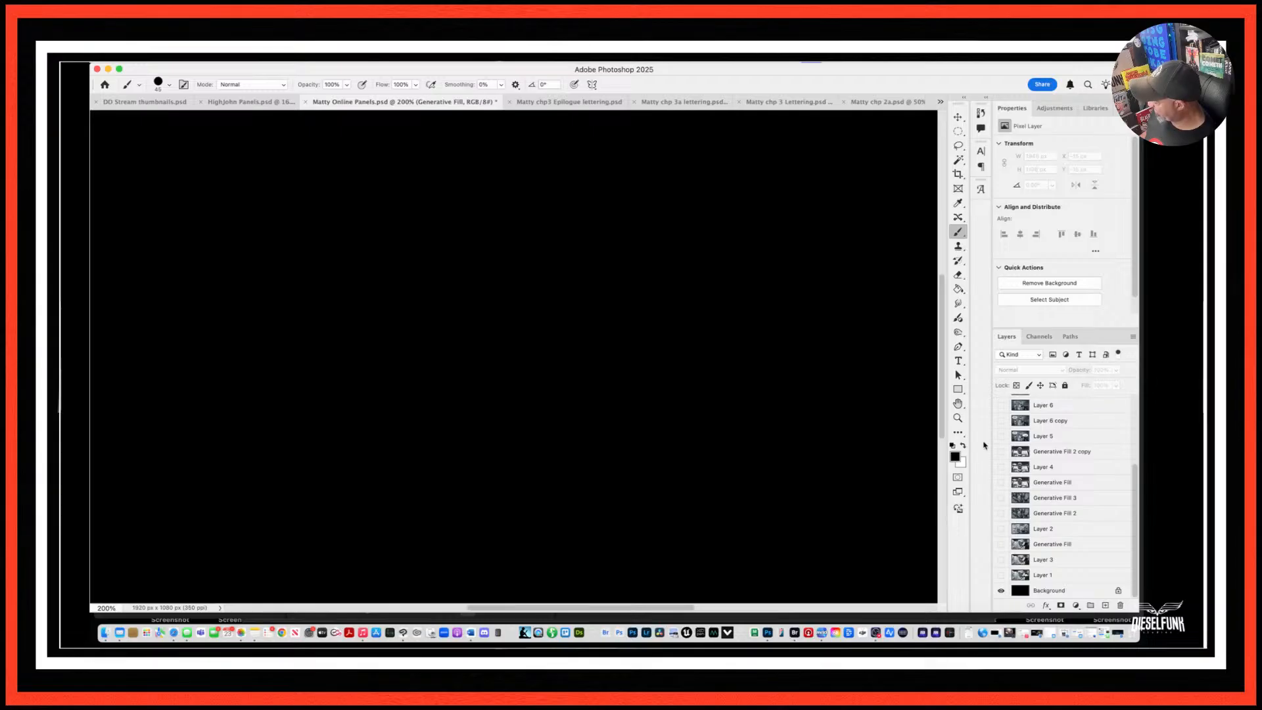
{"action": "left_click", "coordinate": [1000, 498]}
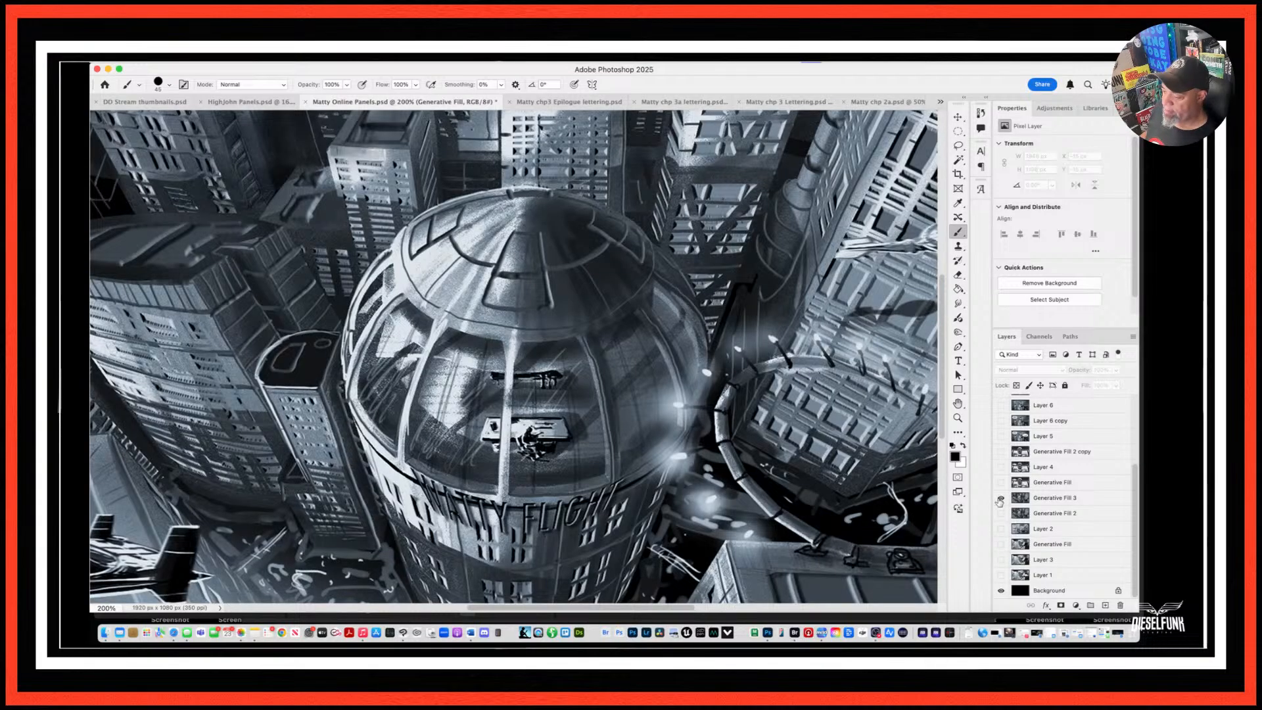
{"action": "key", "text": "super+minus"}
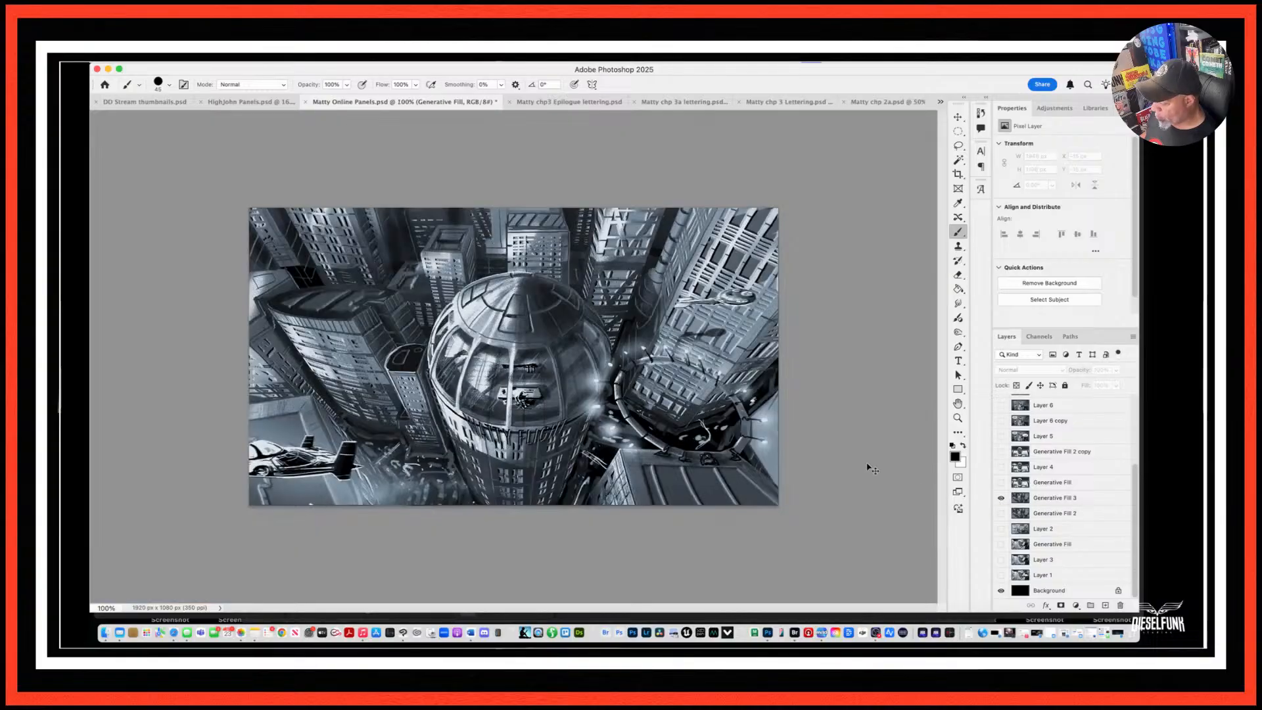
{"action": "key", "text": "f"}
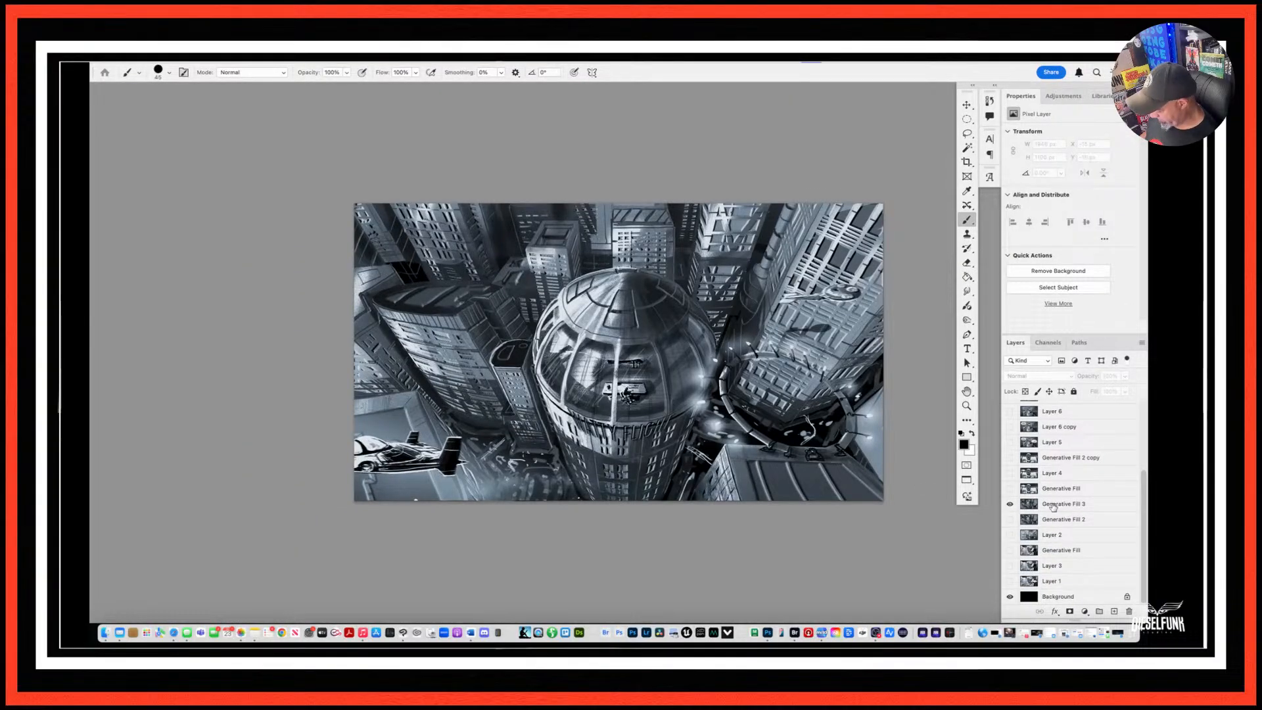
Preview the city panel in full-screen mode without menus, then return to the standard screen mode at 100%.
{"action": "key", "text": "f"}
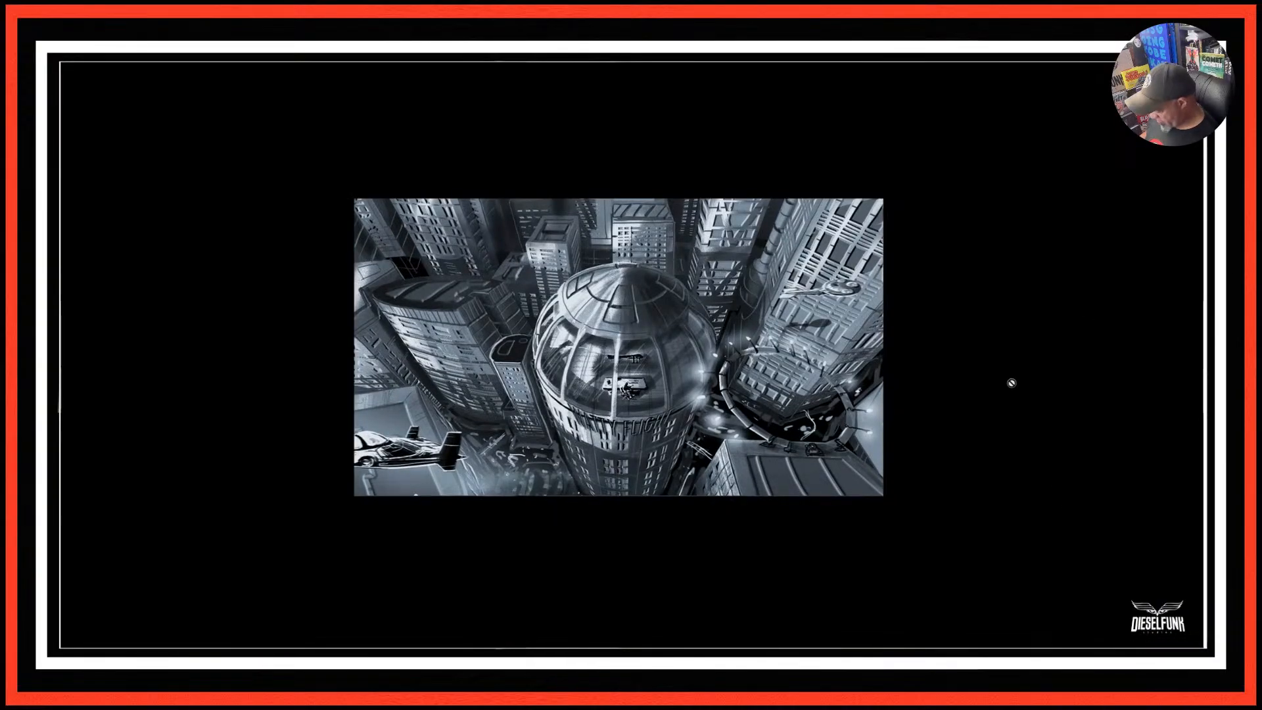
{"action": "key", "text": "f"}
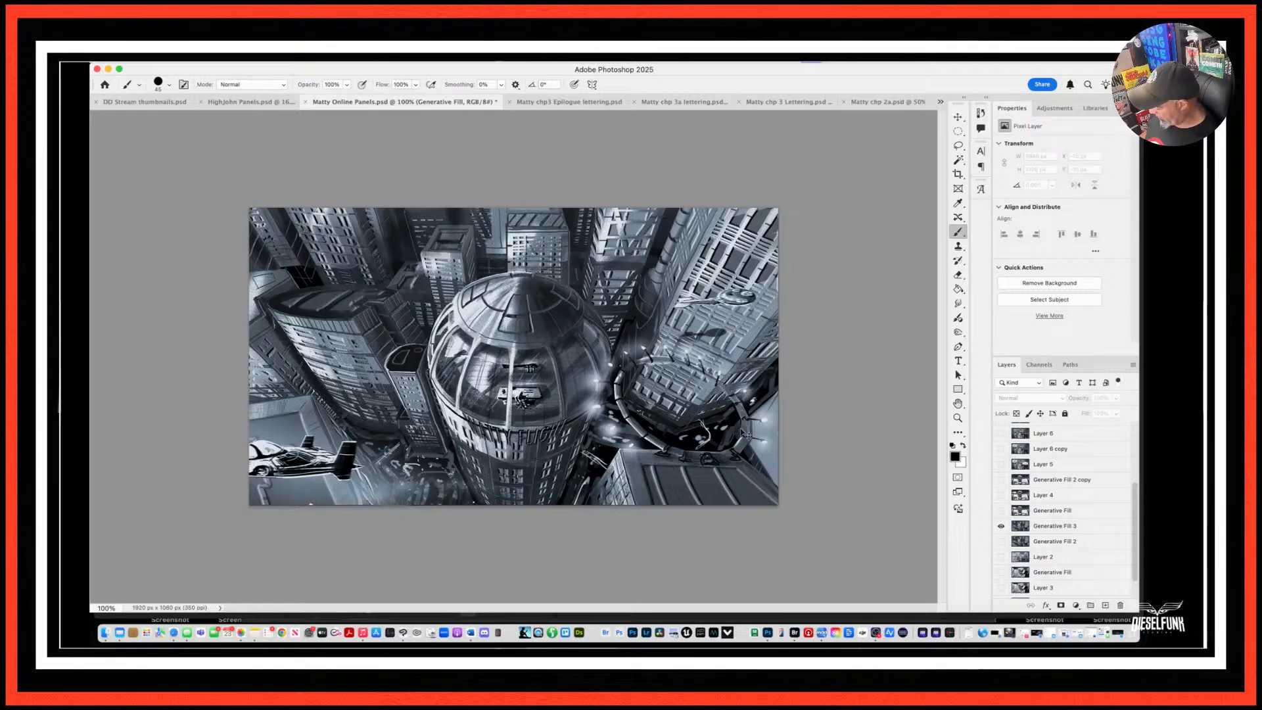
{"action": "key", "text": "super+equal"}
{"action": "key", "text": "super+minus"}
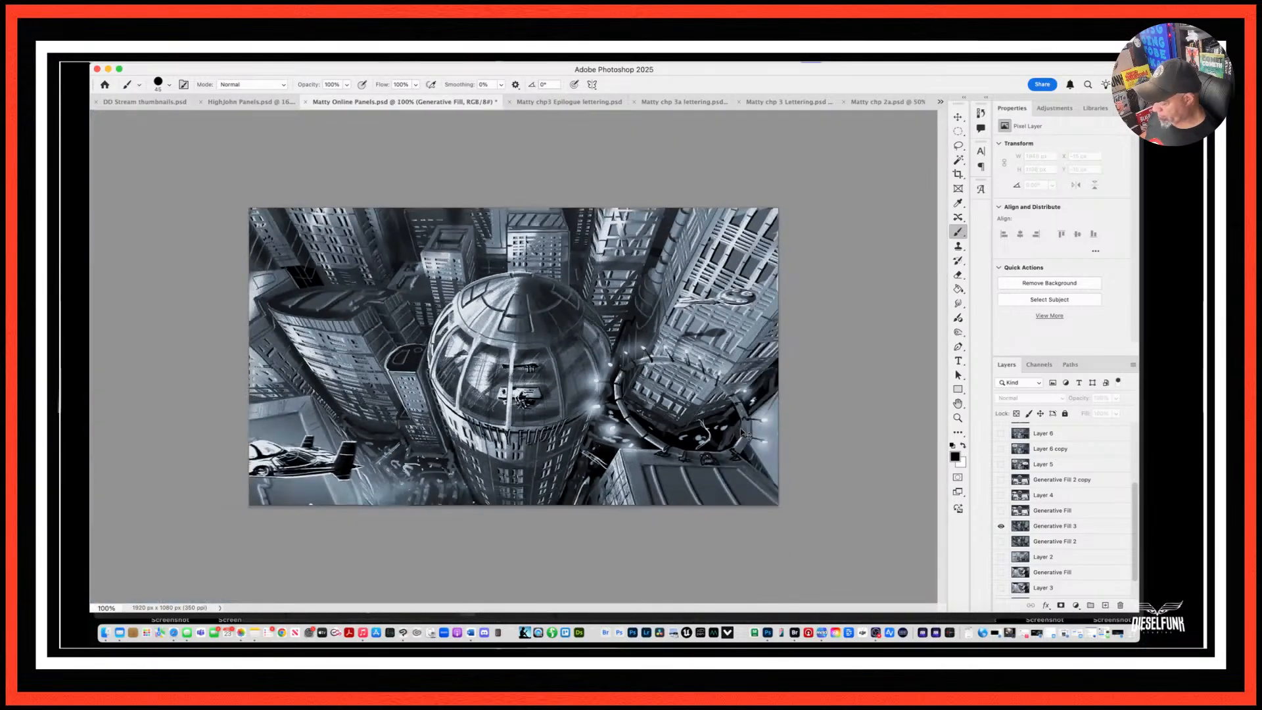
Change the interface color theme to the darkest swatch in the Interface preferences.
{"action": "left_click", "coordinate": [131, 57]}
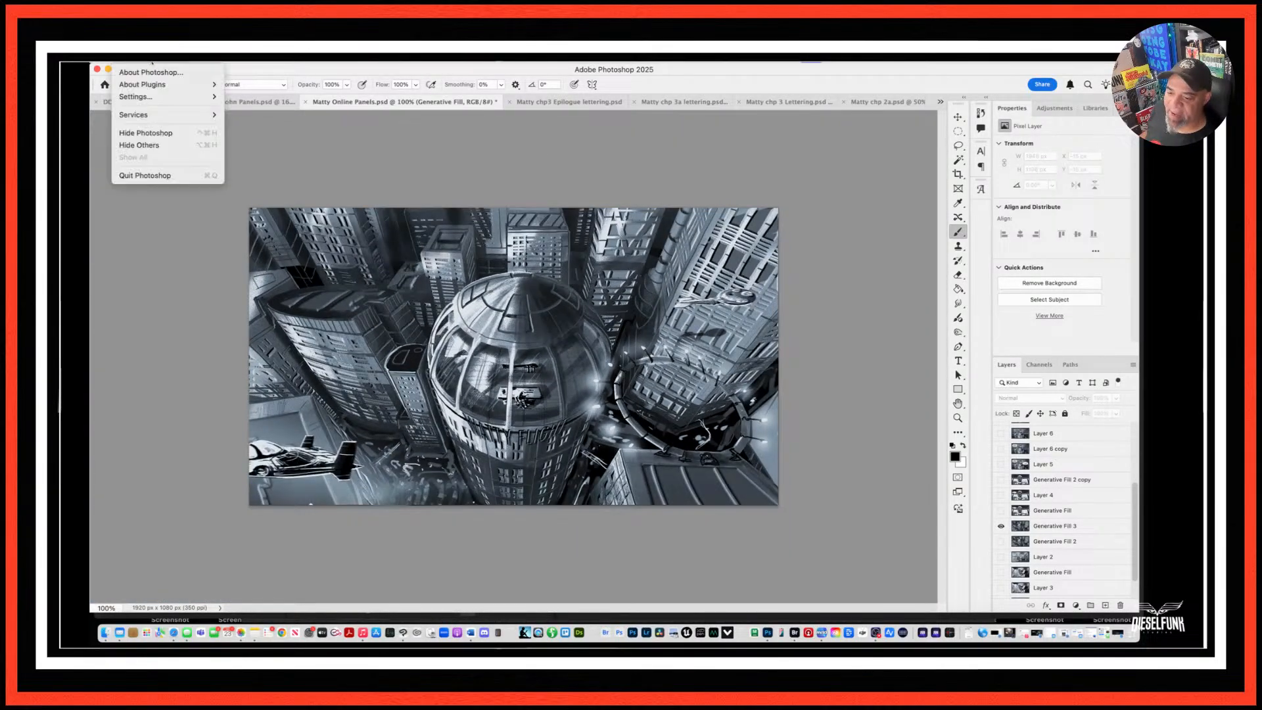
{"action": "mouse_move", "coordinate": [146, 116]}
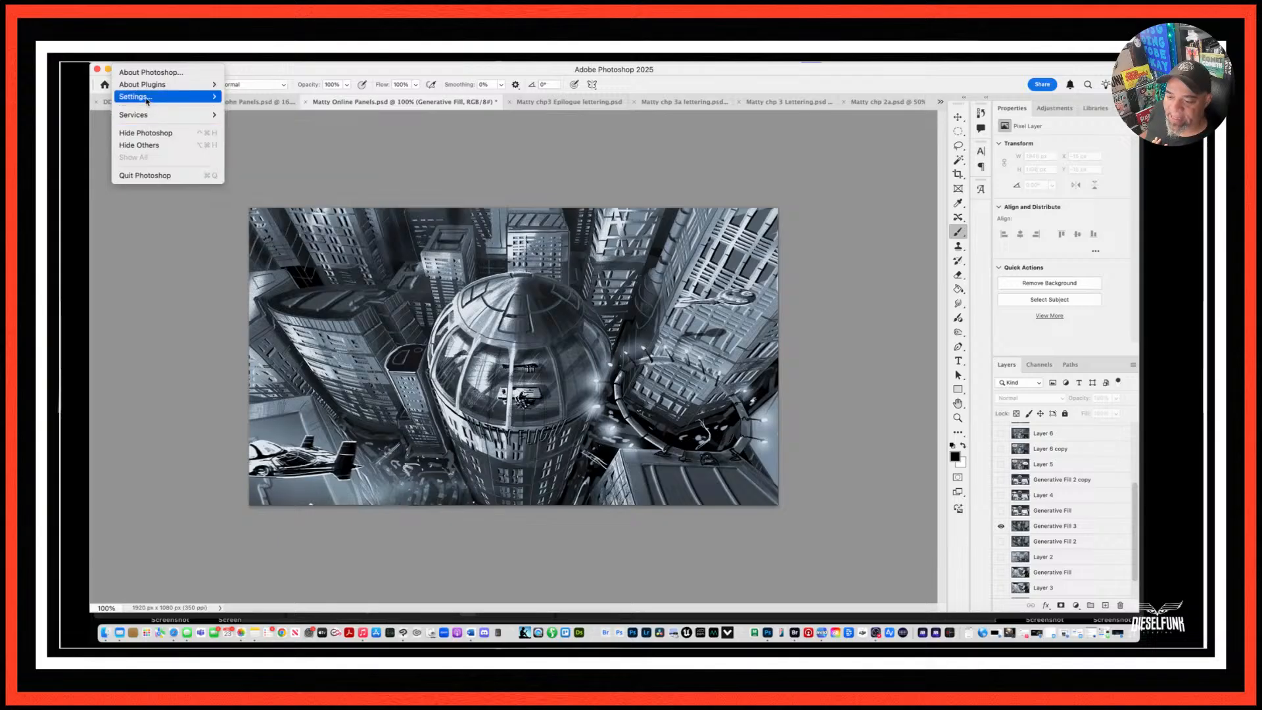
{"action": "left_click", "coordinate": [278, 112]}
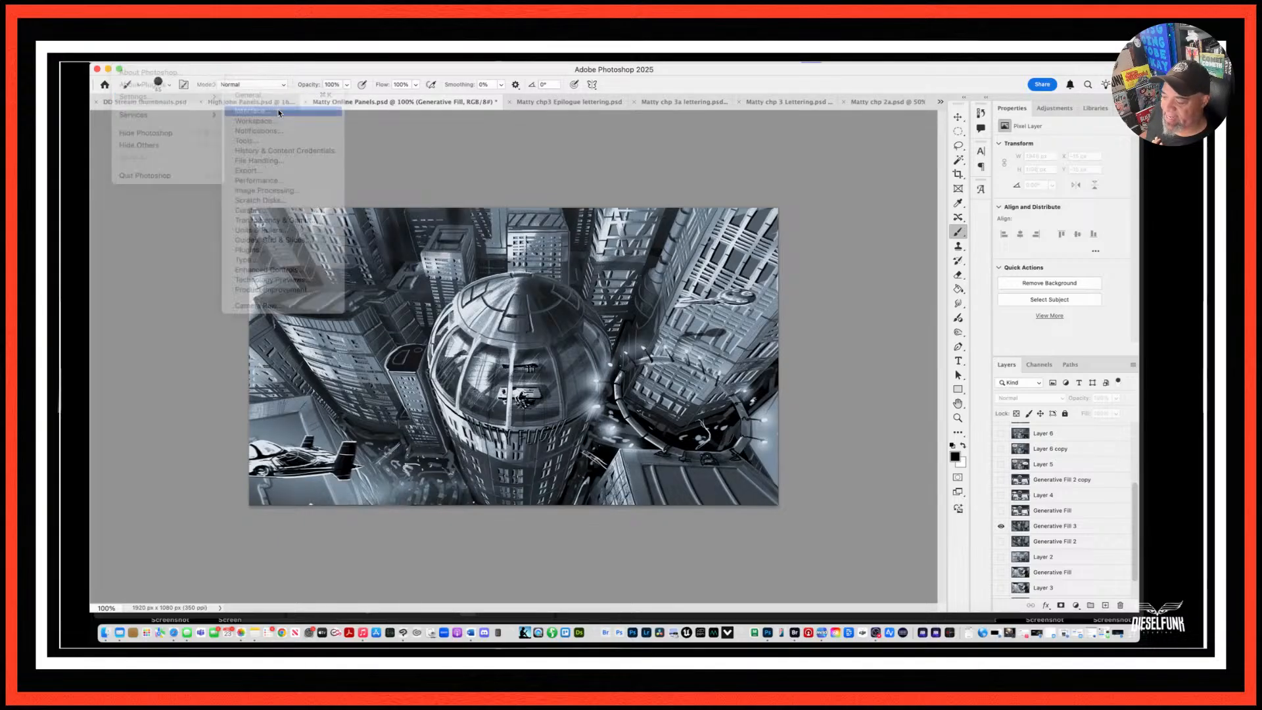
{"action": "left_click", "coordinate": [611, 311]}
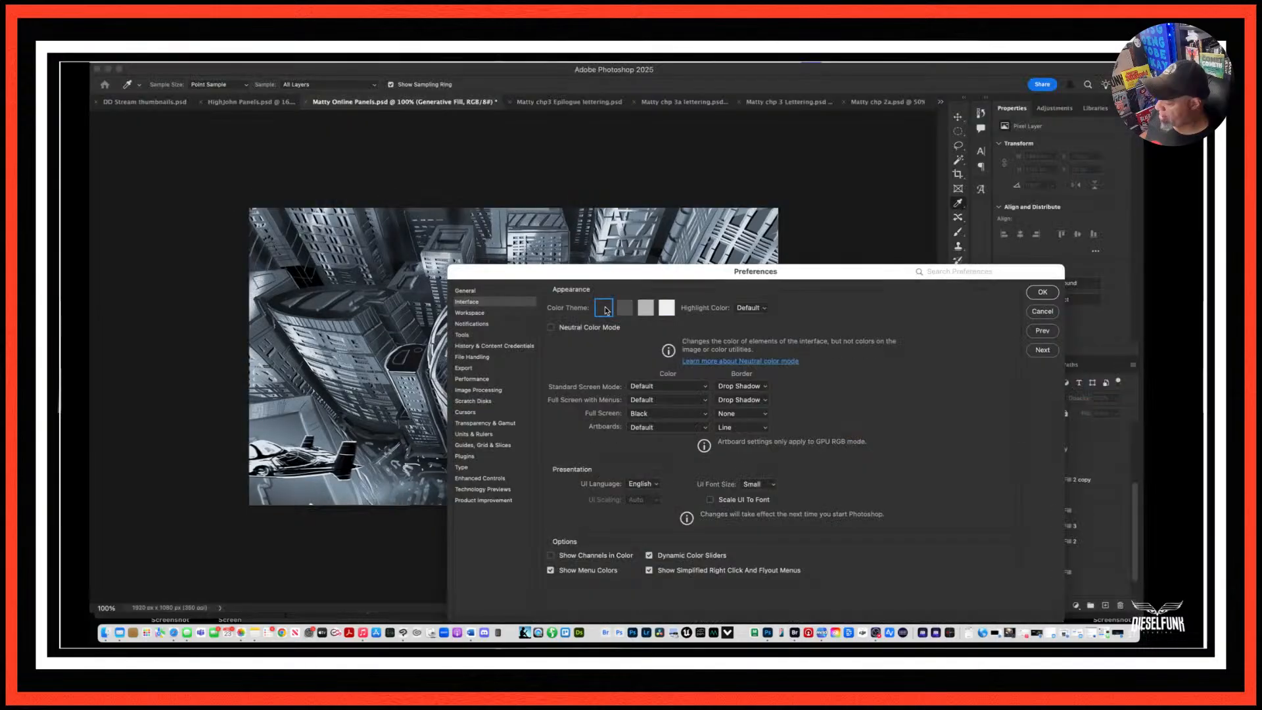
{"action": "left_click", "coordinate": [1031, 294]}
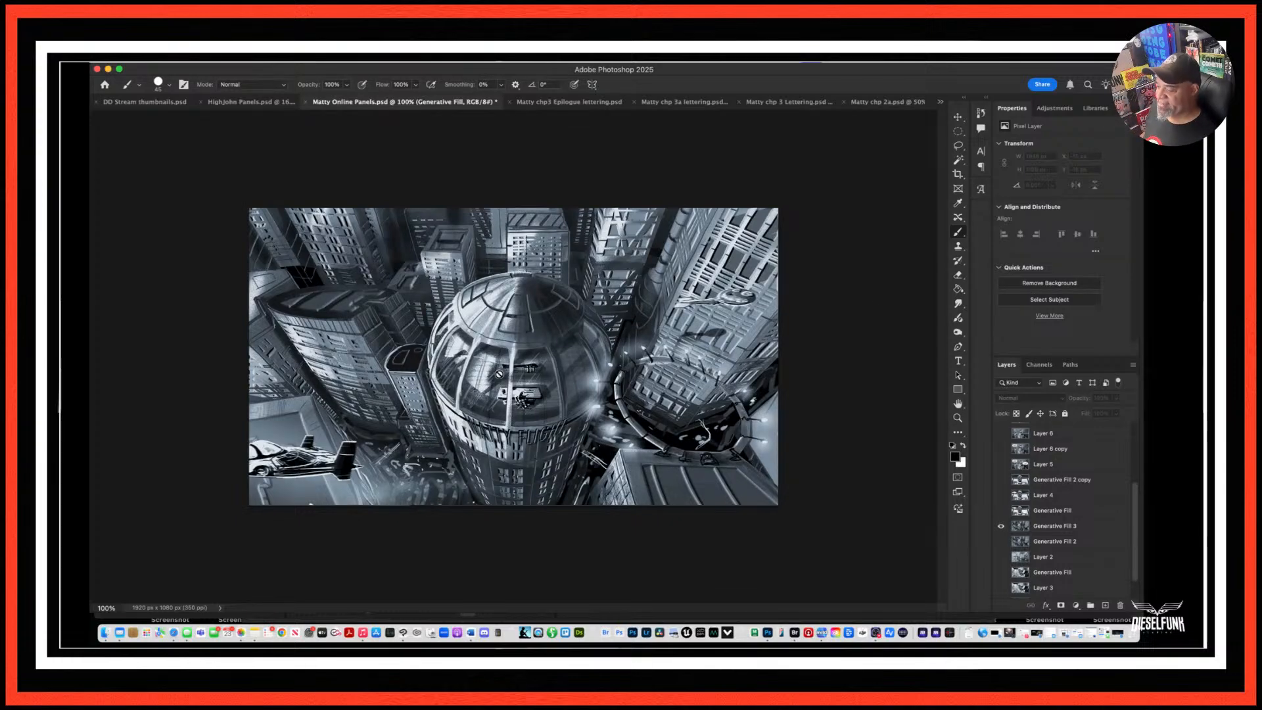
Hide Generative Fill 3 and Generative Fill 2, and show the lower Generative Fill, Layer 4 and Generative Fill 2 copy layers.
{"action": "left_click", "coordinate": [1002, 529]}
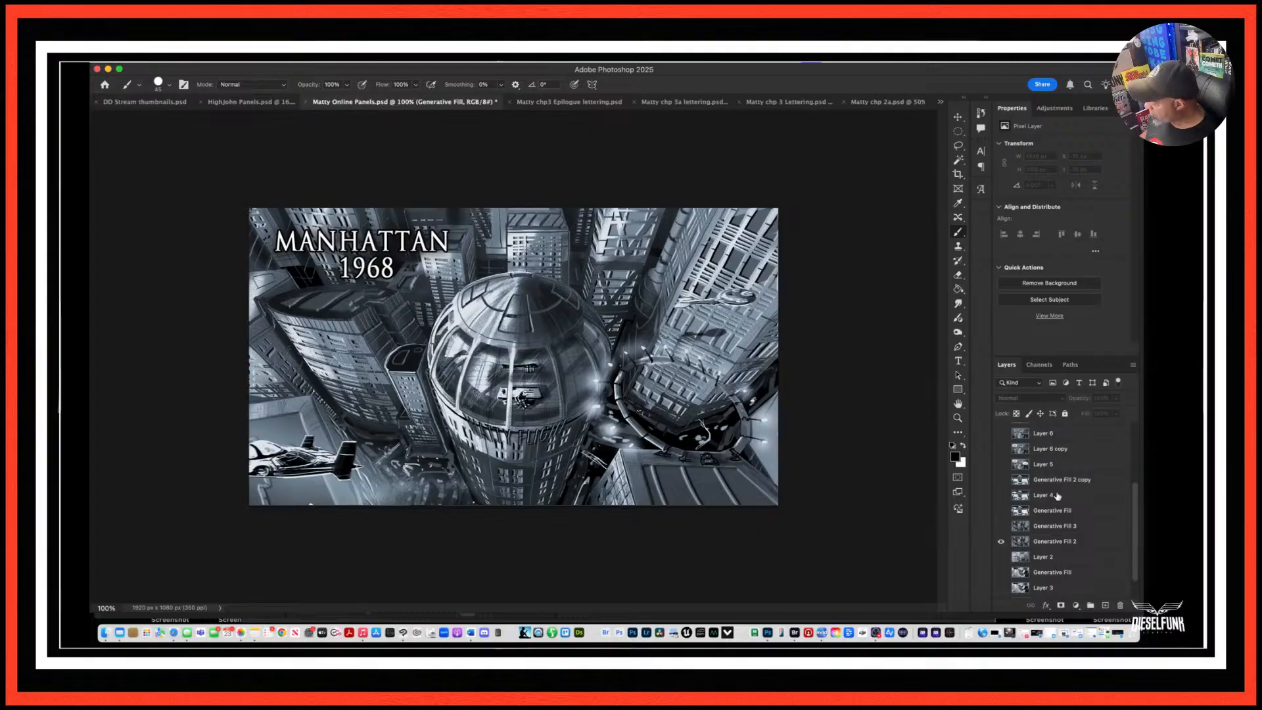
{"action": "left_click", "coordinate": [1003, 541], "text": "alt"}
{"action": "left_click_drag", "start_coordinate": [1001, 511], "coordinate": [1004, 485]}
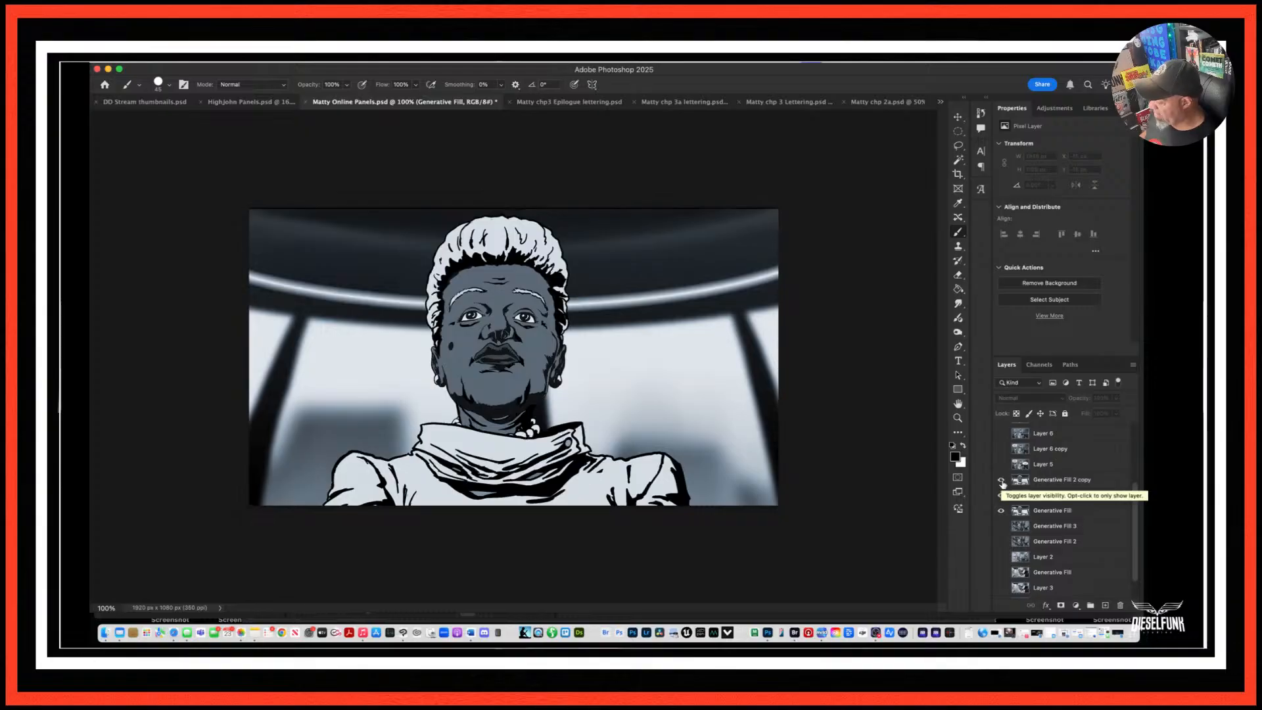
Toggle Generative Fill 2 copy and Layer 4 off and on to preview the speech balloons in sequence, ending with both layers visible.
{"action": "left_click", "coordinate": [1001, 482]}
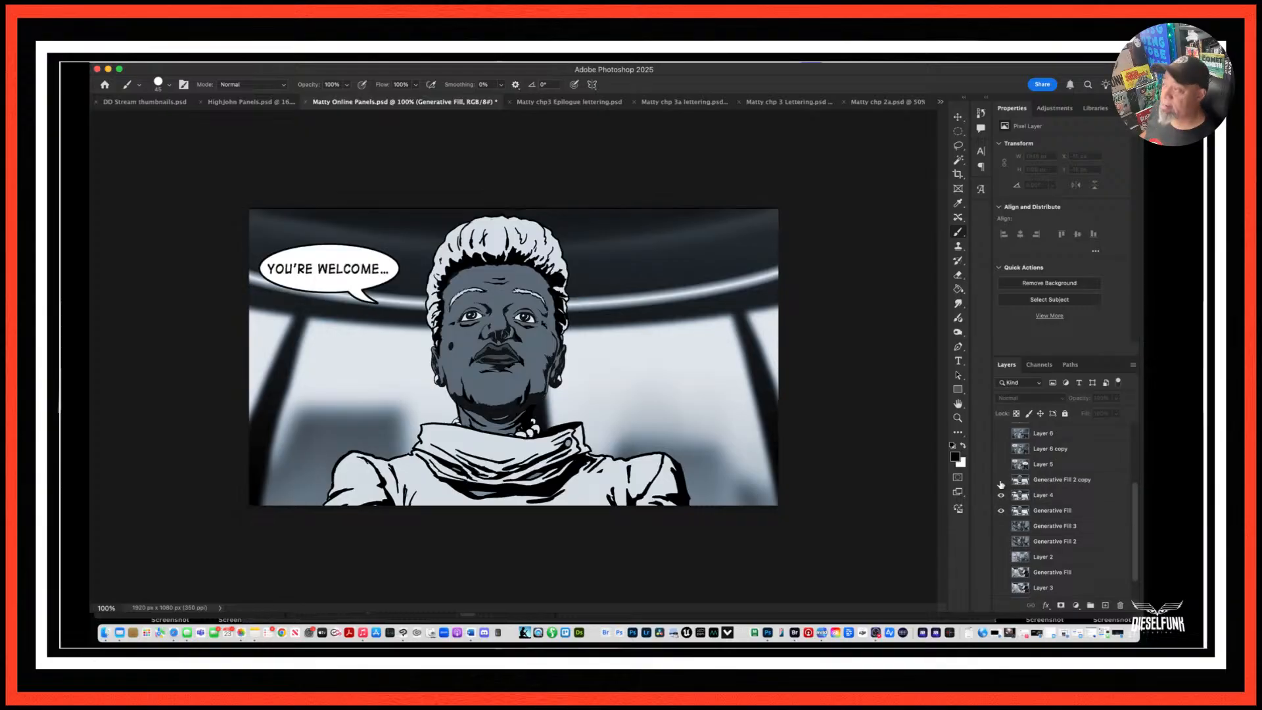
{"action": "left_click", "coordinate": [1001, 494]}
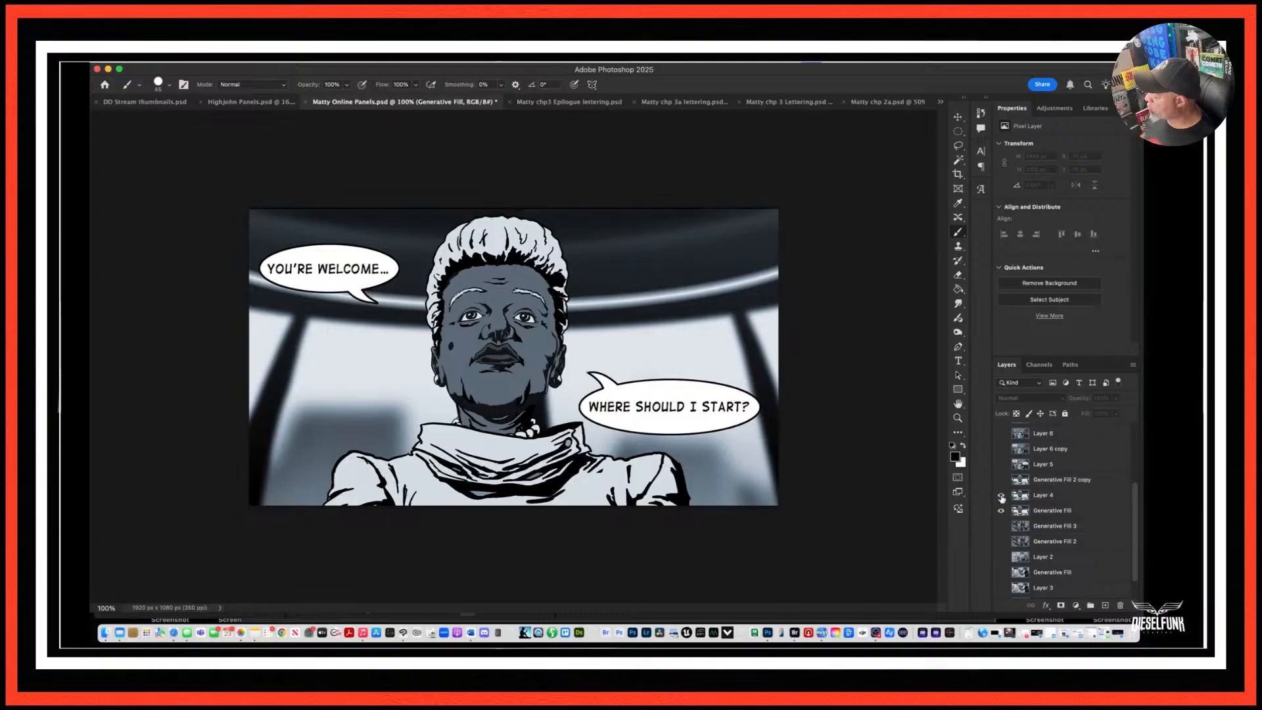
{"action": "left_click", "coordinate": [1002, 495]}
{"action": "left_click", "coordinate": [1000, 484]}
{"action": "left_click", "coordinate": [1001, 483]}
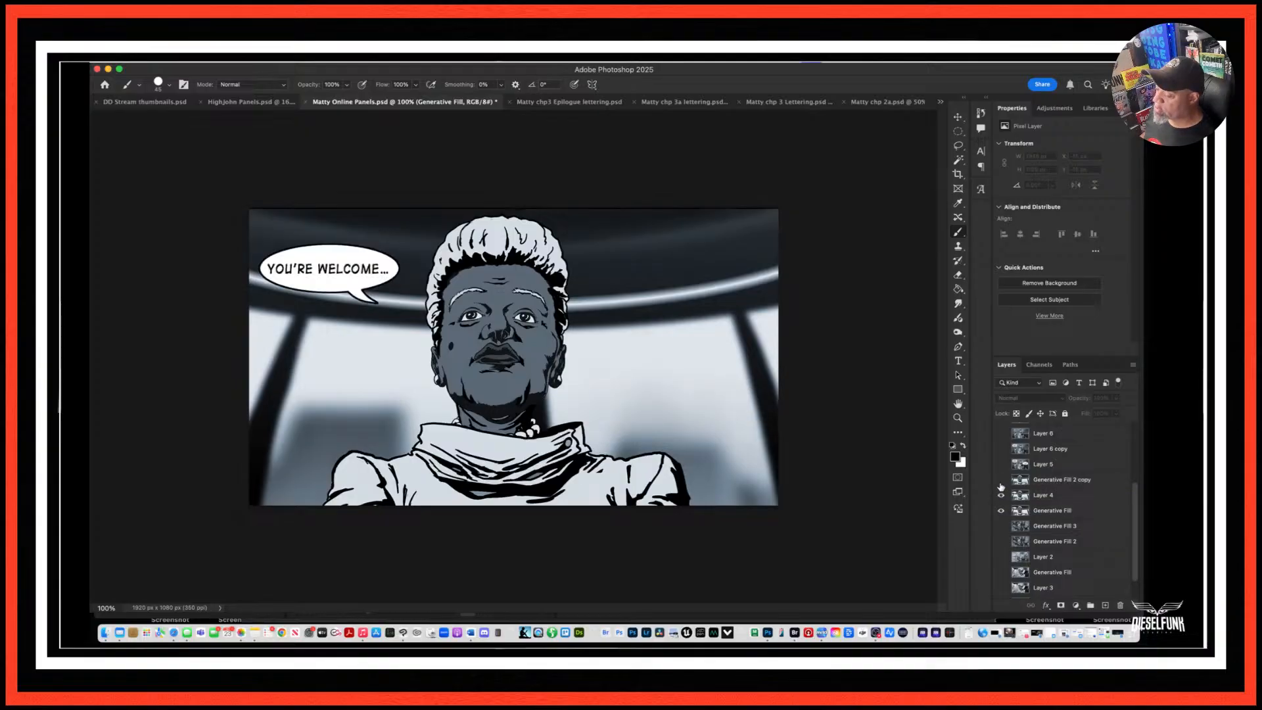
{"action": "left_click", "coordinate": [1001, 497]}
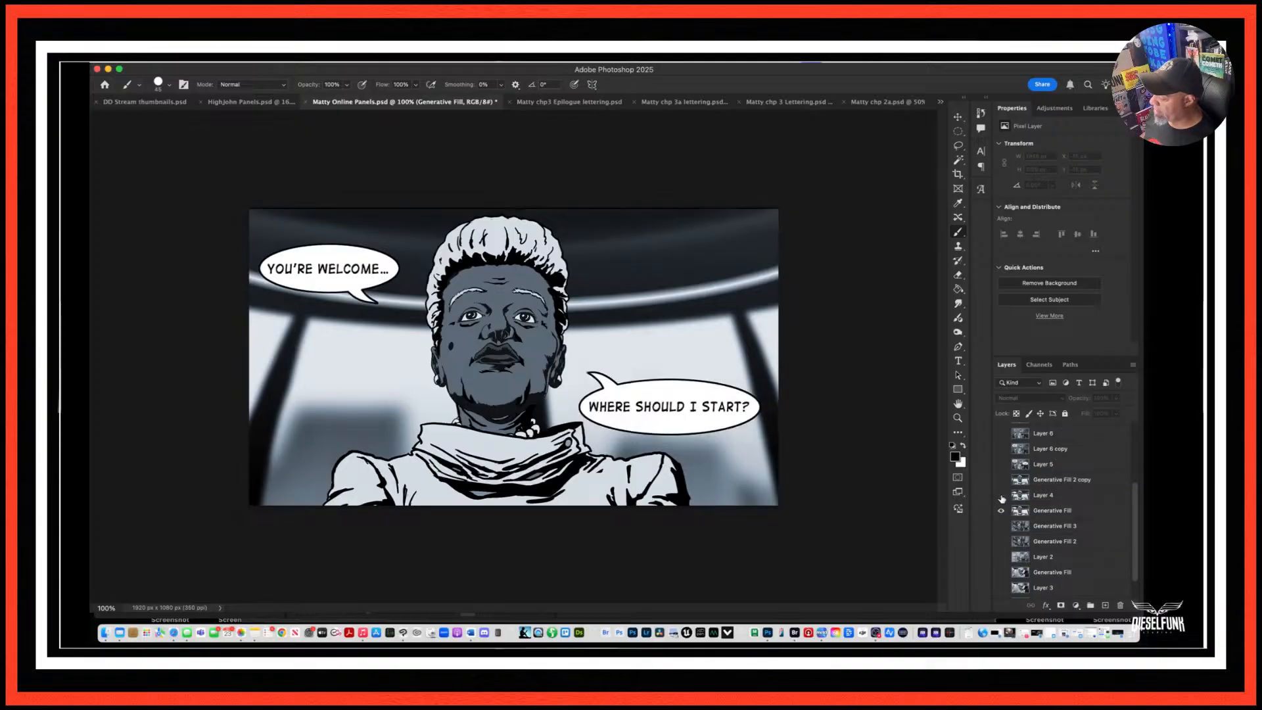
{"action": "left_click", "coordinate": [1001, 496]}
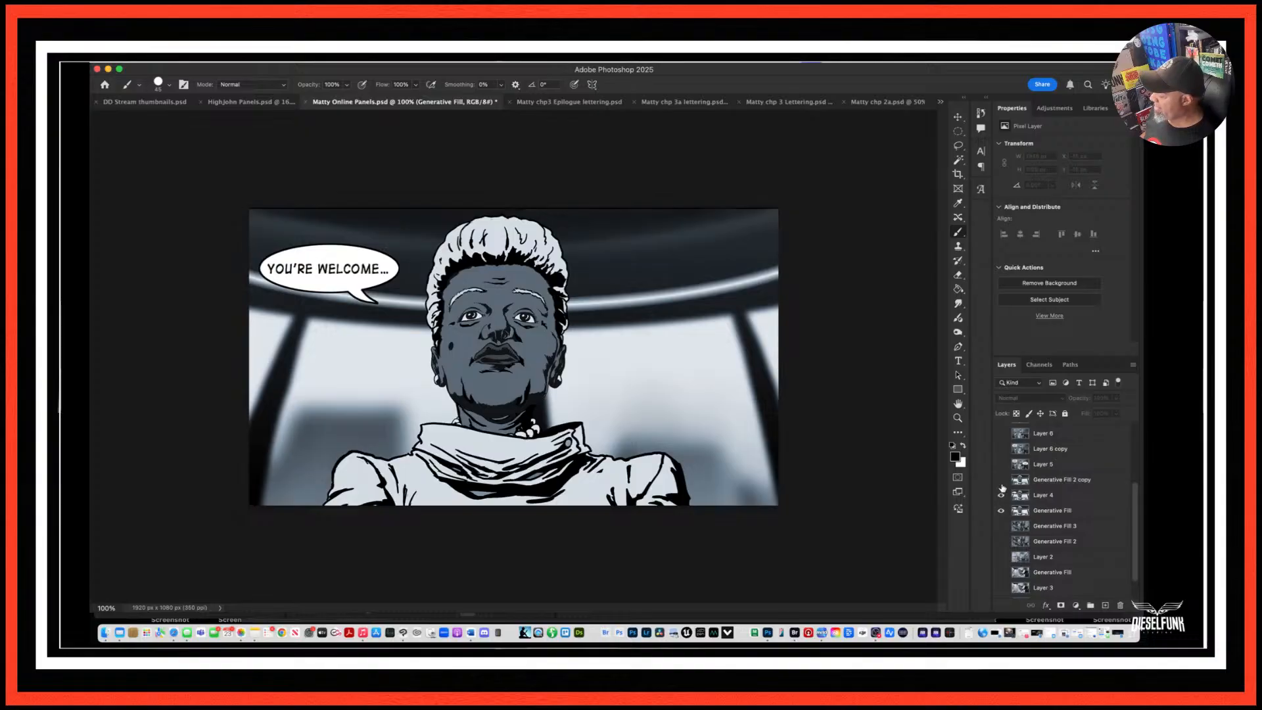
{"action": "left_click", "coordinate": [1001, 481]}
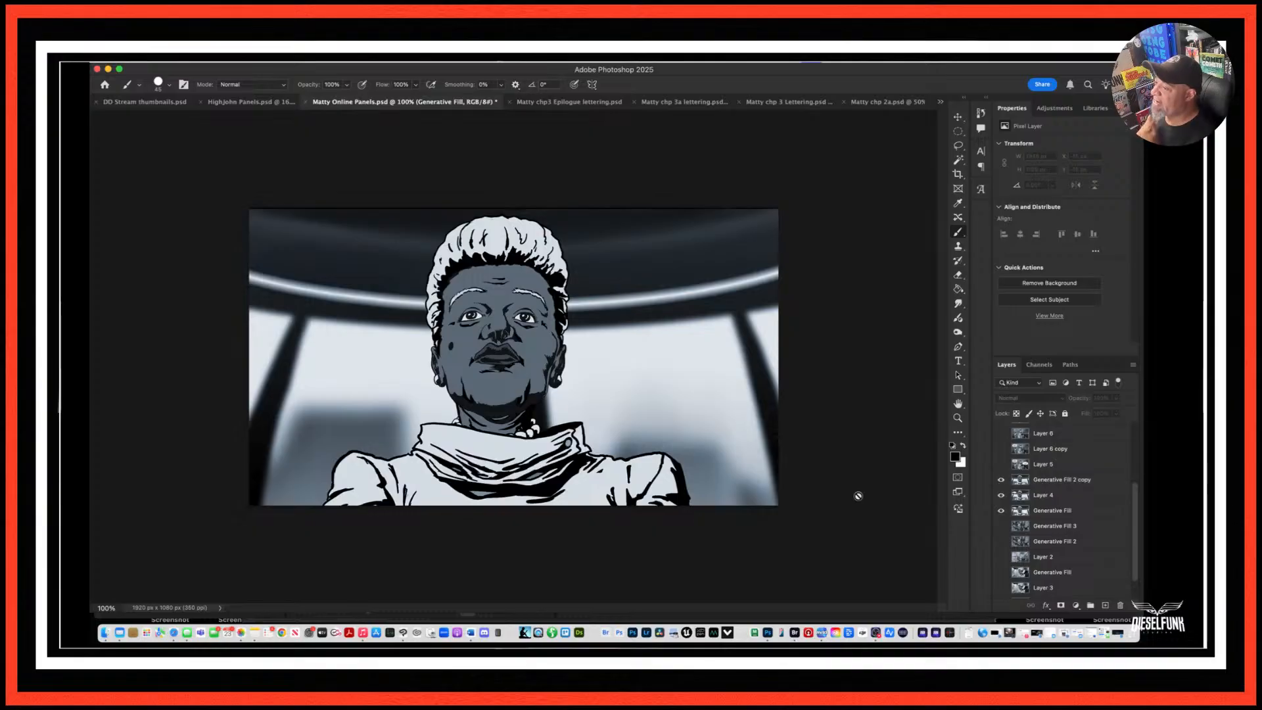
View HighJohn Panels.psd briefly, return to Matty Online Panels.psd and save it.
{"action": "left_click", "coordinate": [120, 633]}
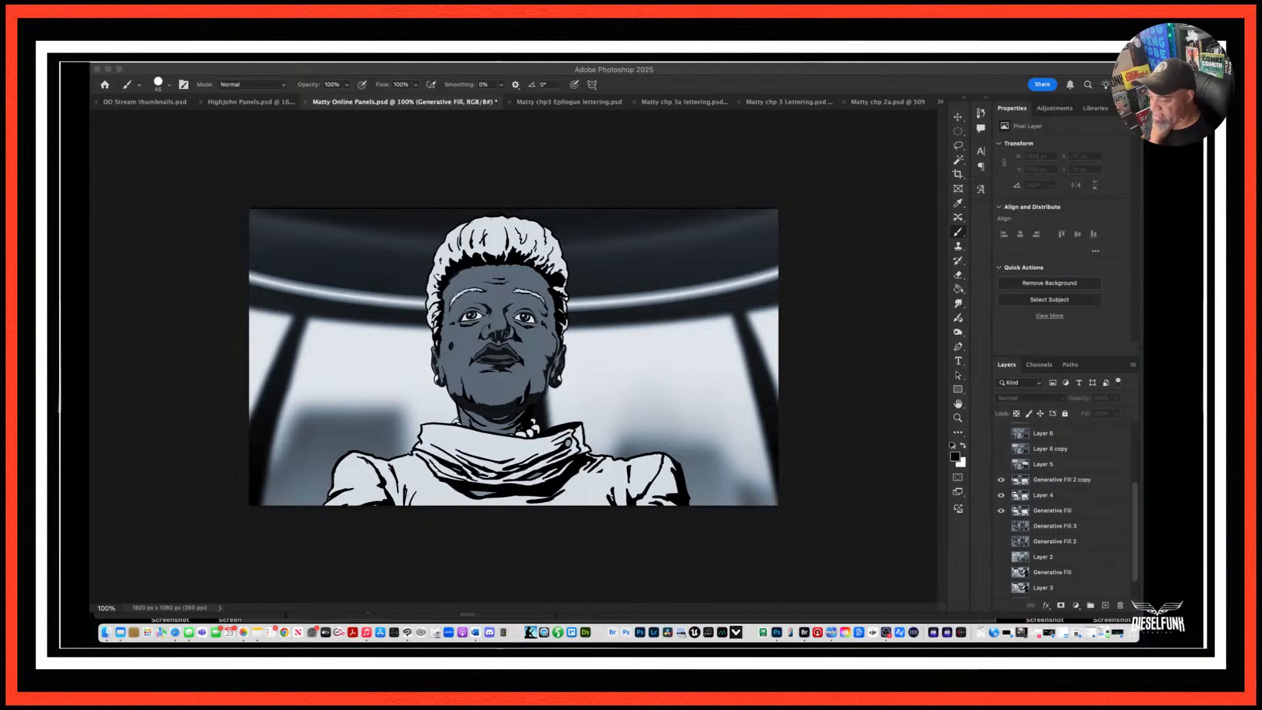
{"action": "left_click", "coordinate": [263, 101]}
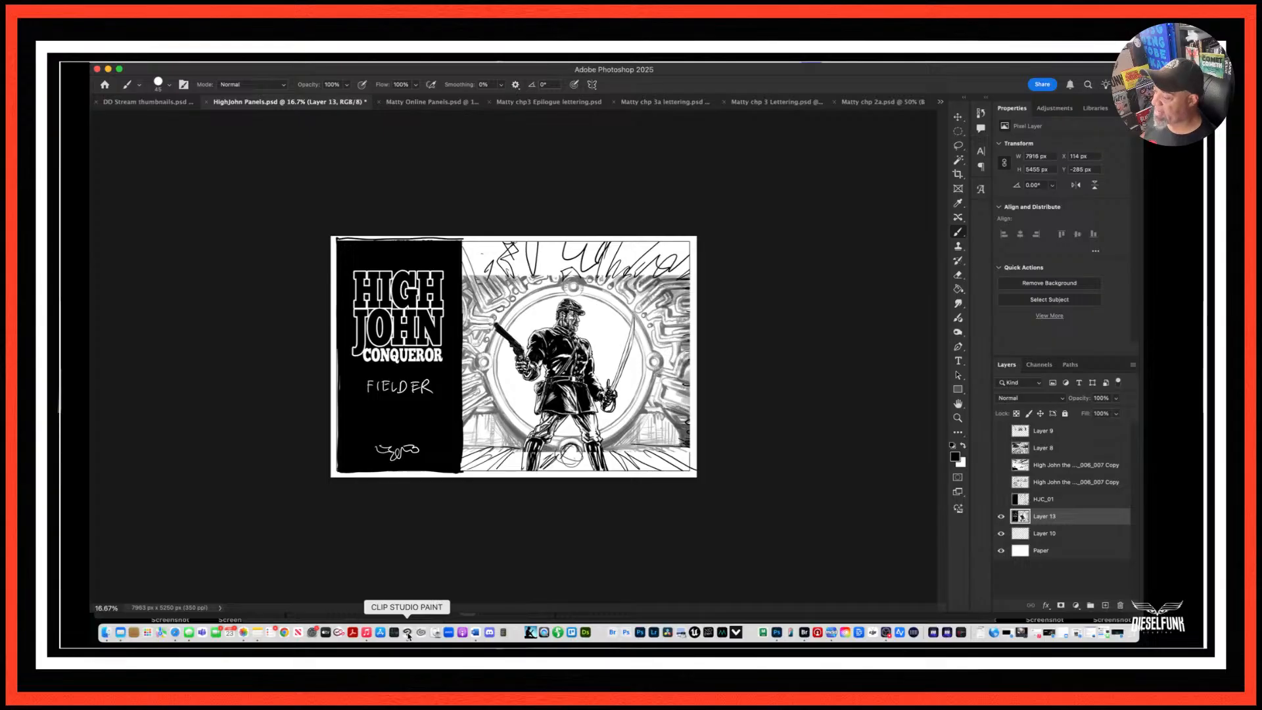
{"action": "left_click", "coordinate": [444, 102]}
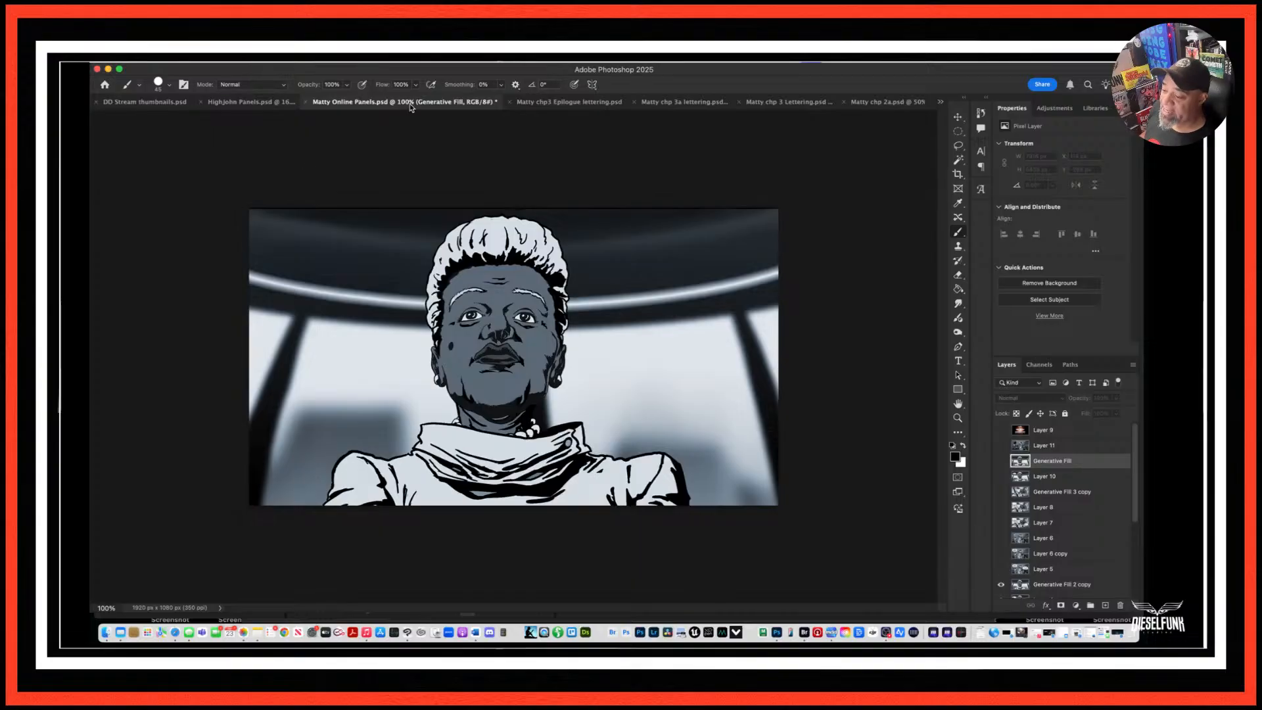
{"action": "left_click", "coordinate": [191, 61]}
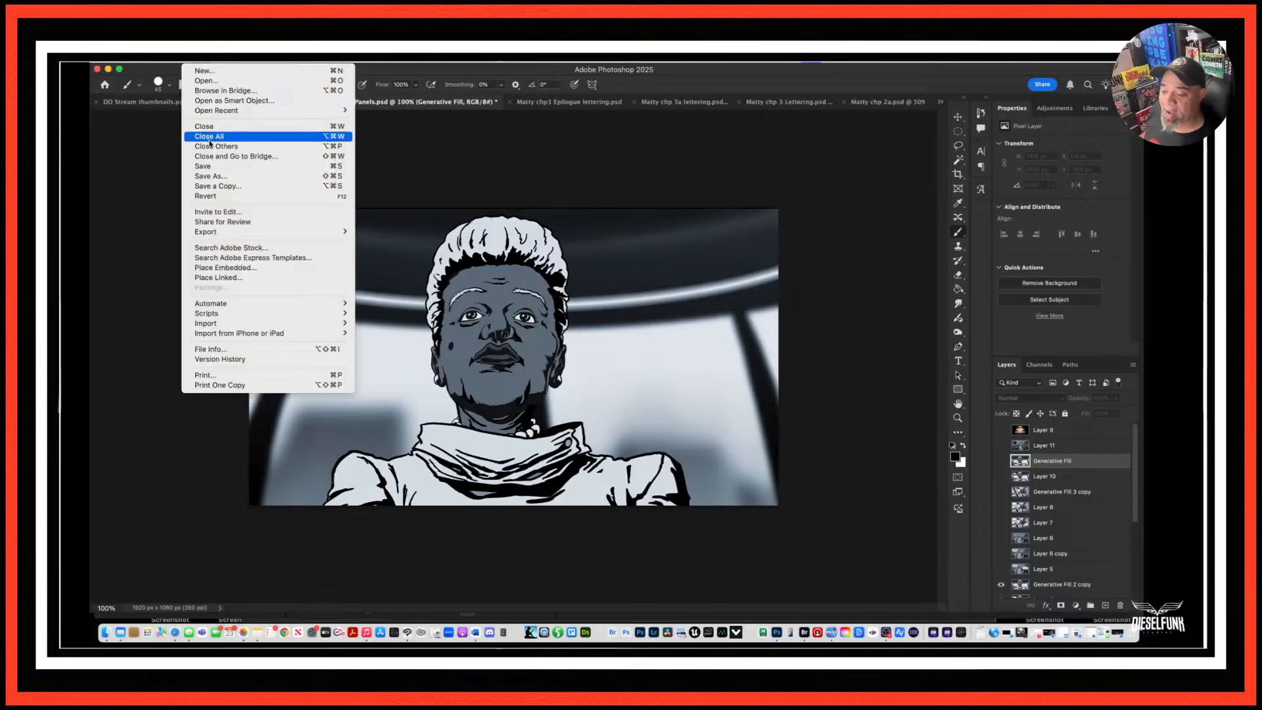
{"action": "left_click", "coordinate": [224, 158]}
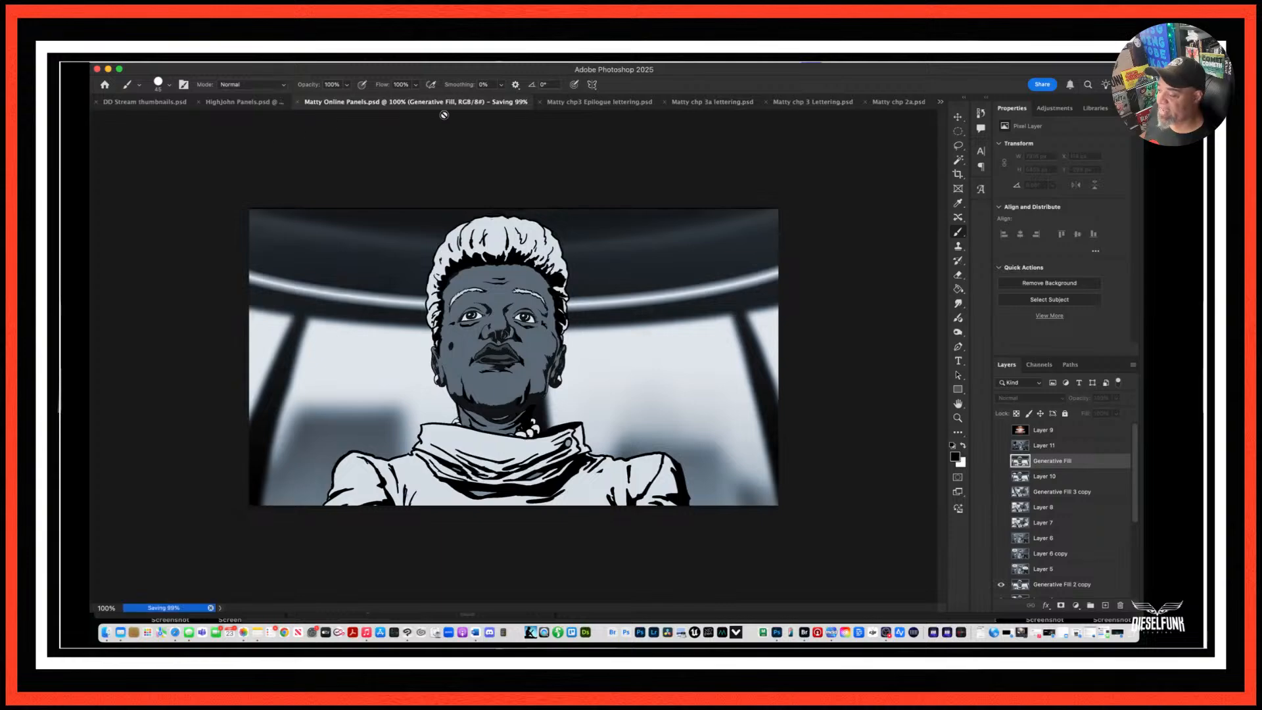
Look through the open Matty chapter lettering documents, including chapters 3, 3a and the Epilogue, and return to HighJohn Panels.psd.
{"action": "left_click", "coordinate": [878, 104]}
{"action": "left_click", "coordinate": [706, 104]}
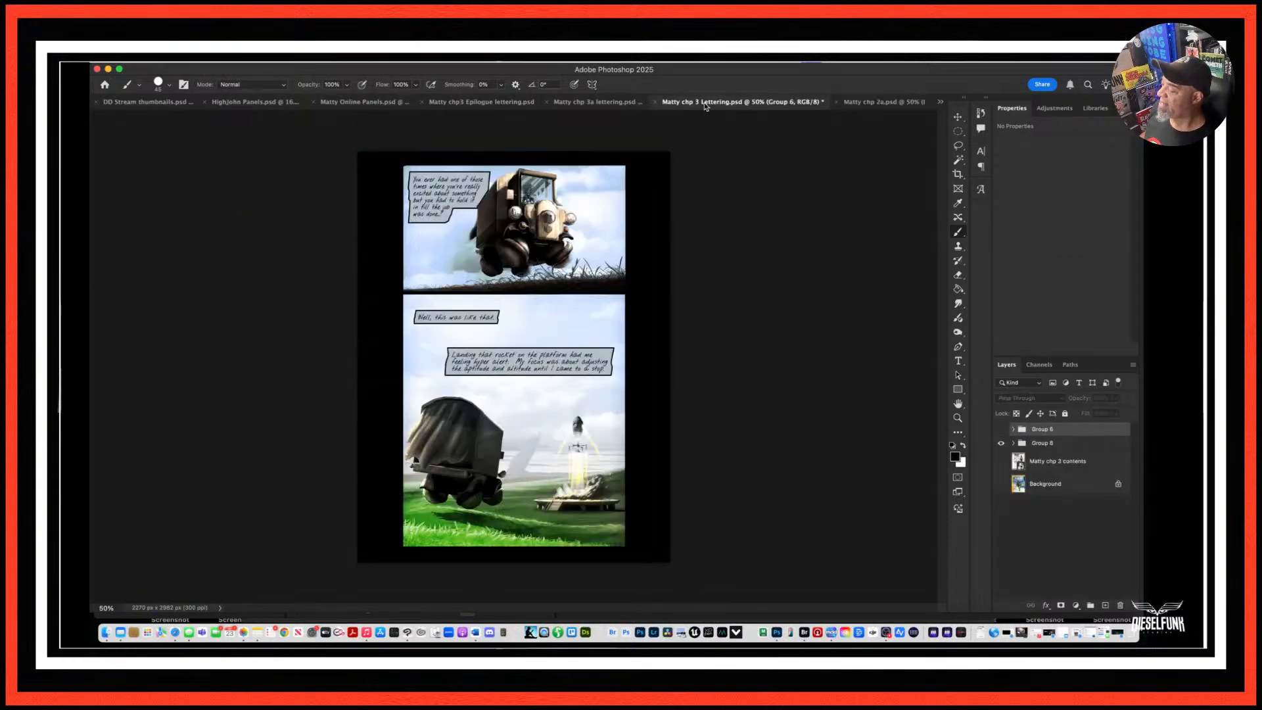
{"action": "left_click", "coordinate": [606, 103]}
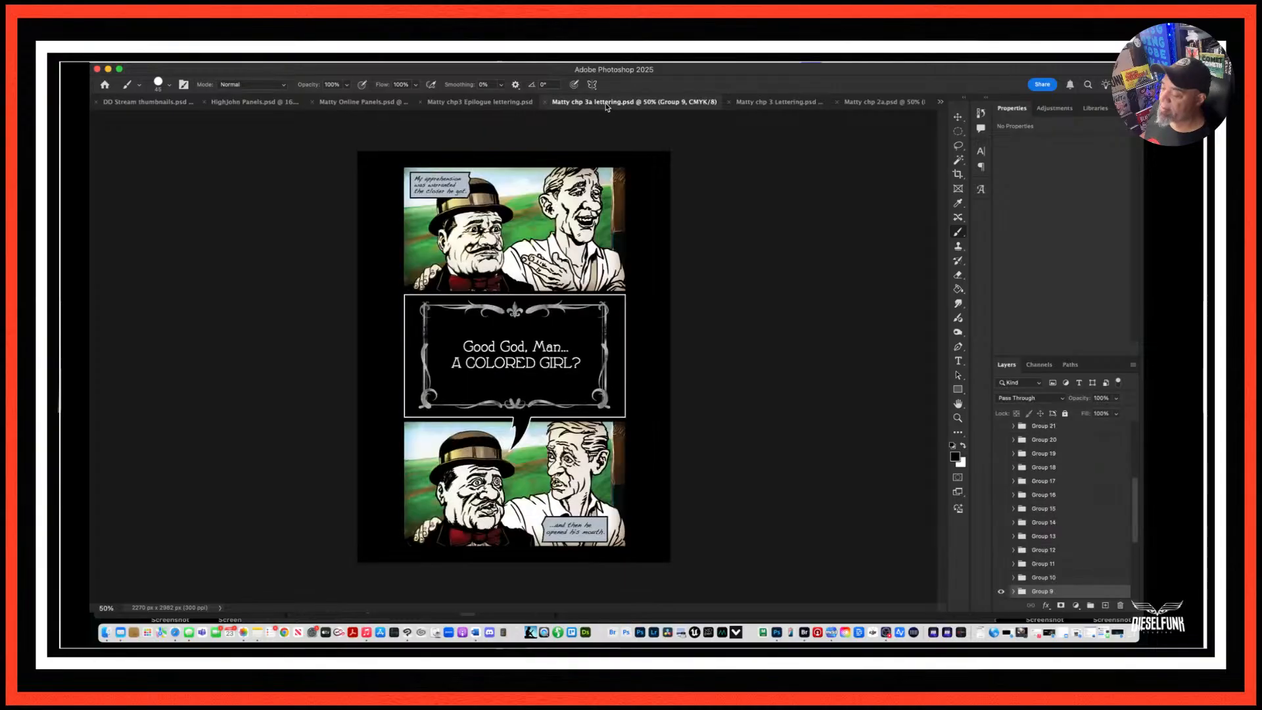
{"action": "left_click", "coordinate": [481, 103]}
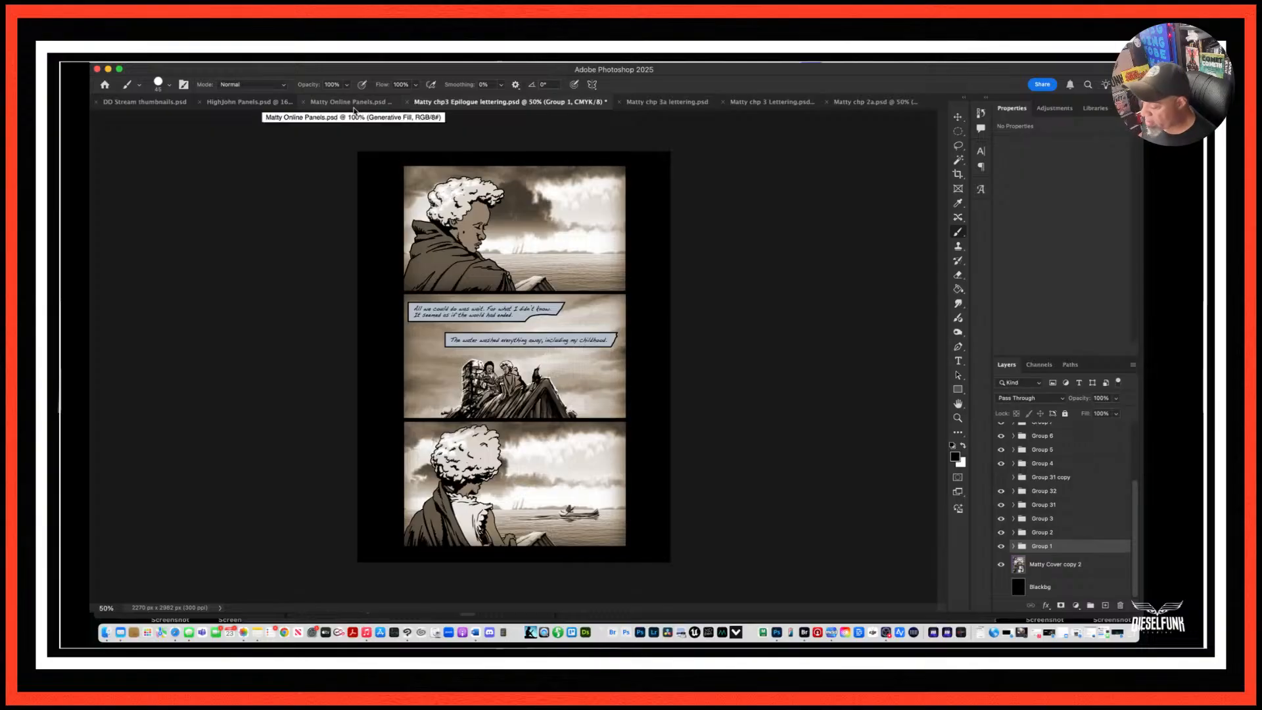
{"action": "left_click", "coordinate": [243, 103]}
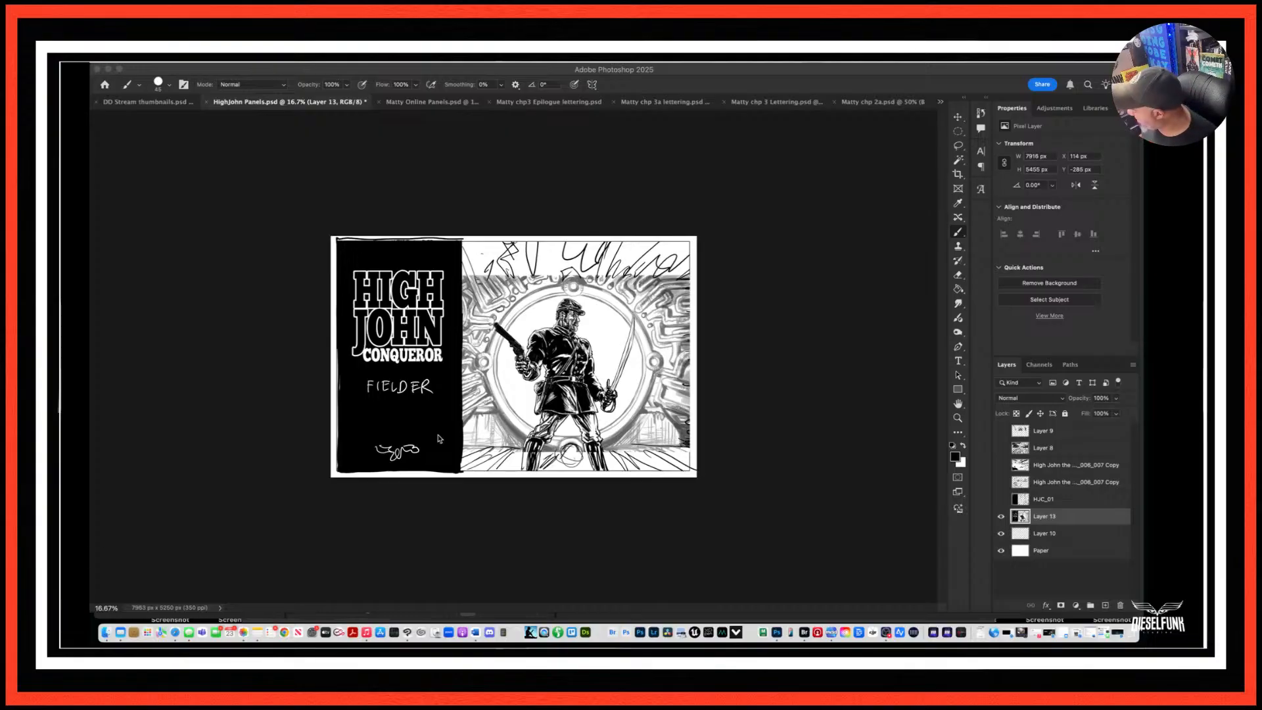
Switch to Clip Studio Paint, center the HighJohn Panel_04 artwork in view, and display the HighJohn Panel_02 document.
{"action": "left_click", "coordinate": [407, 631]}
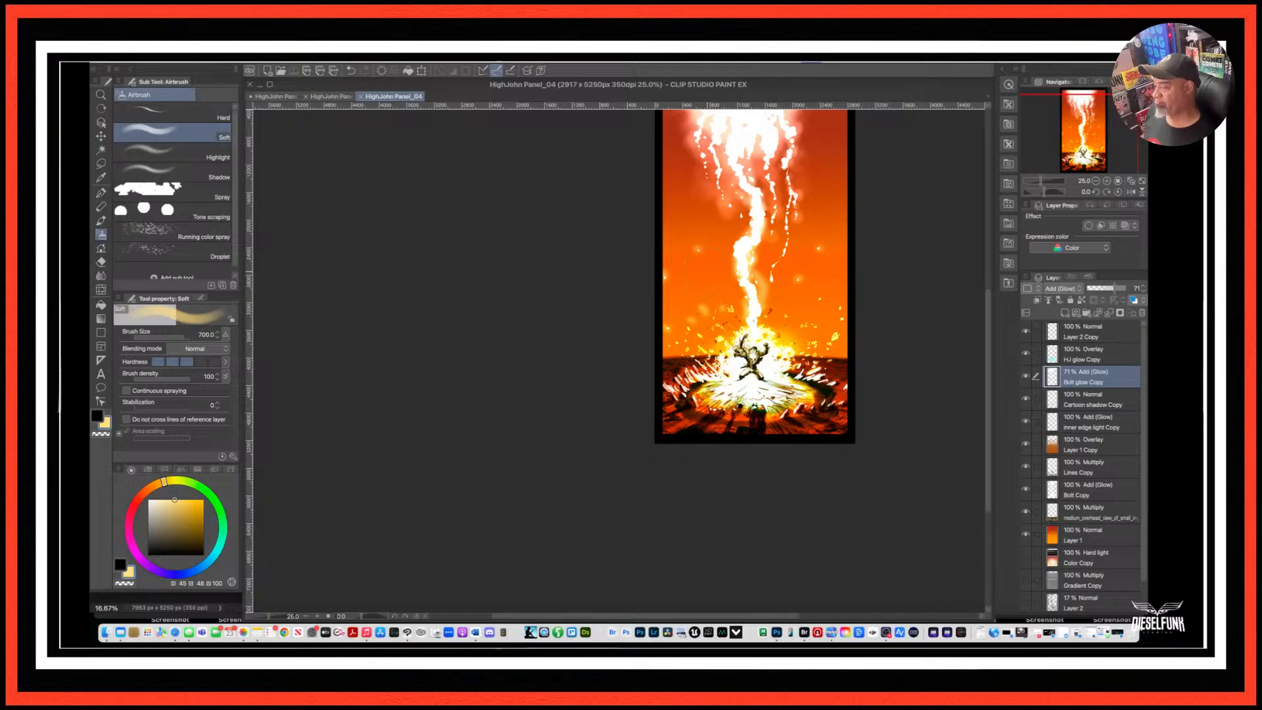
{"action": "mouse_move", "coordinate": [671, 259]}
{"action": "left_mouse_down"}
{"action": "mouse_move", "coordinate": [571, 405]}
{"action": "mouse_move", "coordinate": [531, 348]}
{"action": "left_mouse_up"}
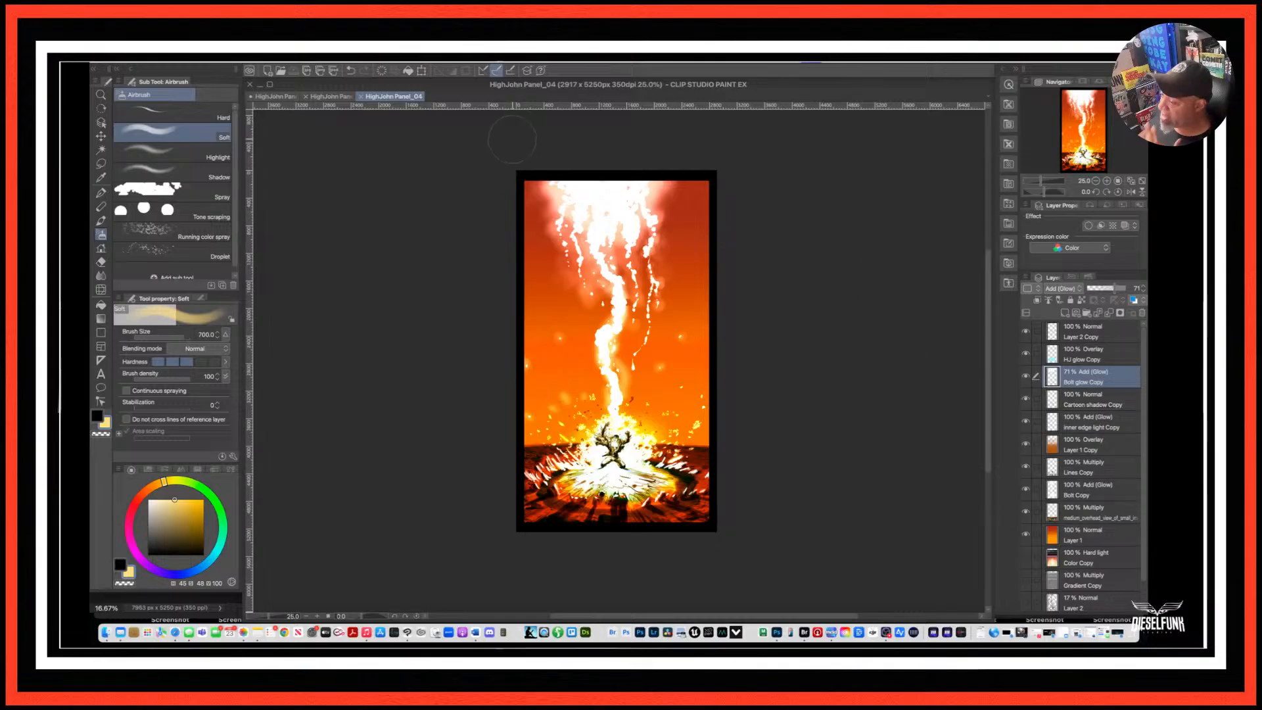
{"action": "left_click", "coordinate": [286, 96]}
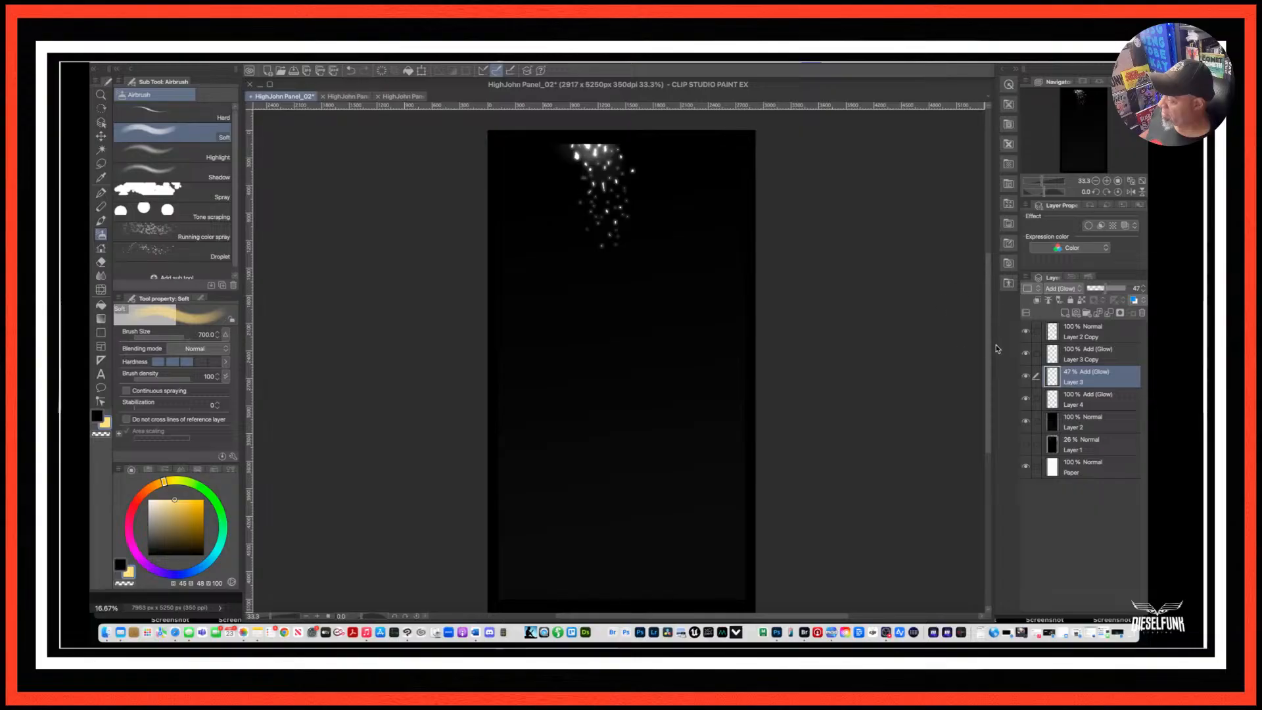
Review the timelapse and special export options for HighJohn Panel_02 and toggle its Record timelapse setting.
{"action": "left_click", "coordinate": [207, 63]}
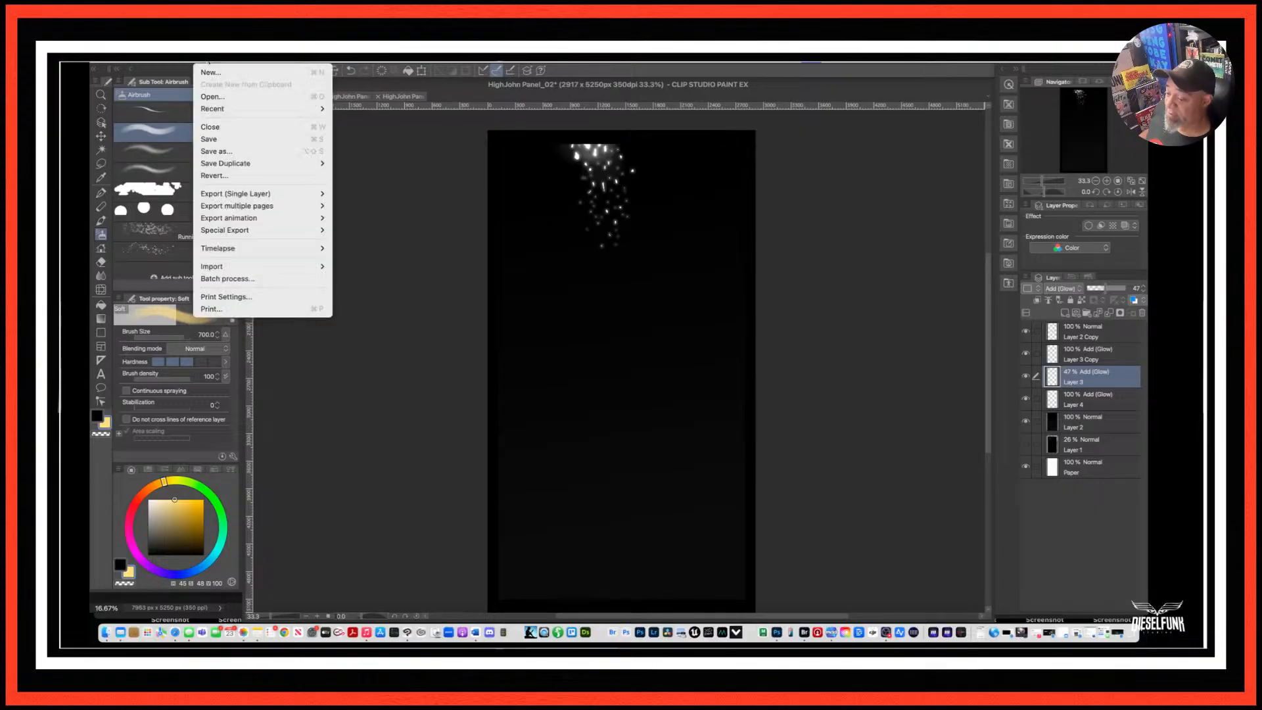
{"action": "mouse_move", "coordinate": [242, 250]}
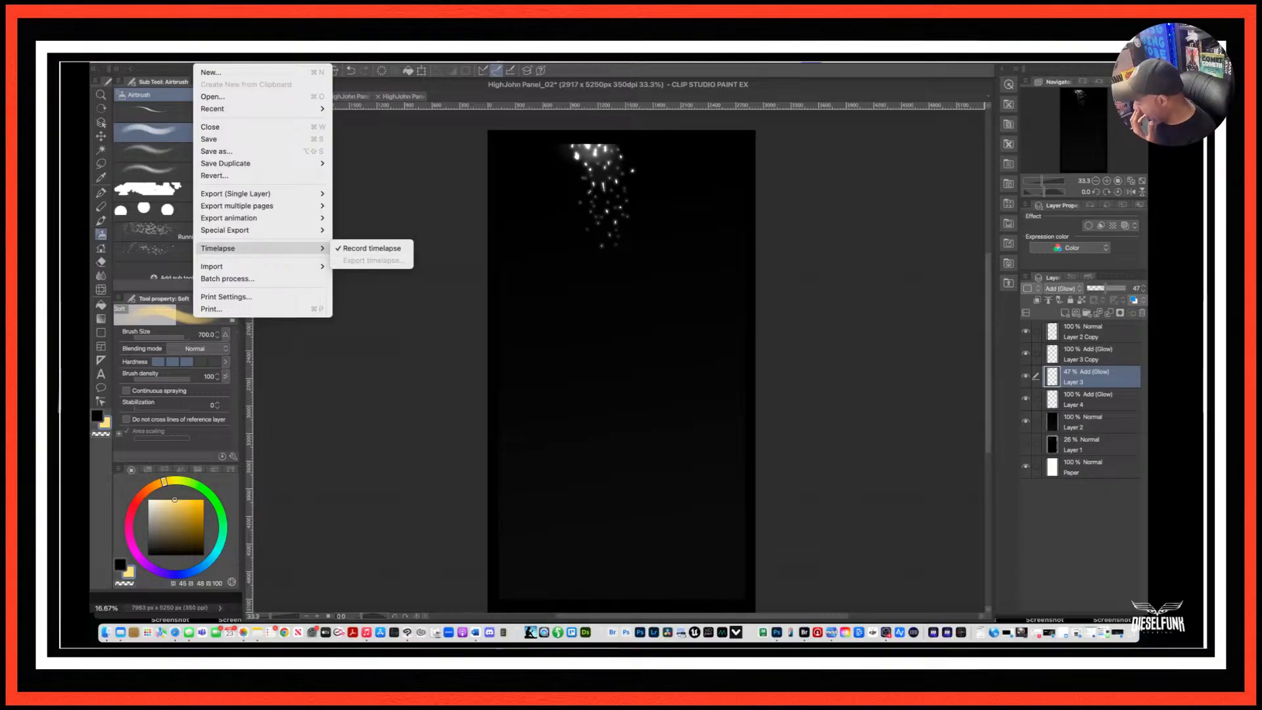
{"action": "left_click", "coordinate": [894, 161]}
{"action": "left_click", "coordinate": [202, 57]}
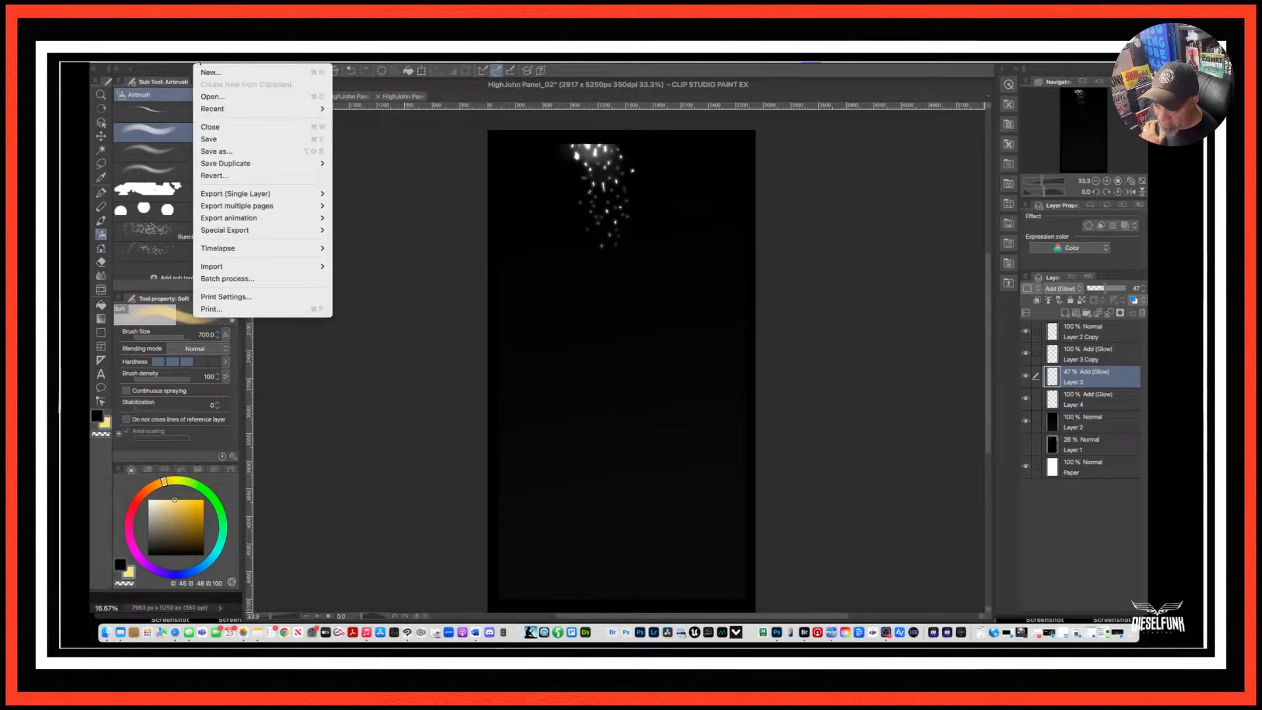
{"action": "mouse_move", "coordinate": [296, 248]}
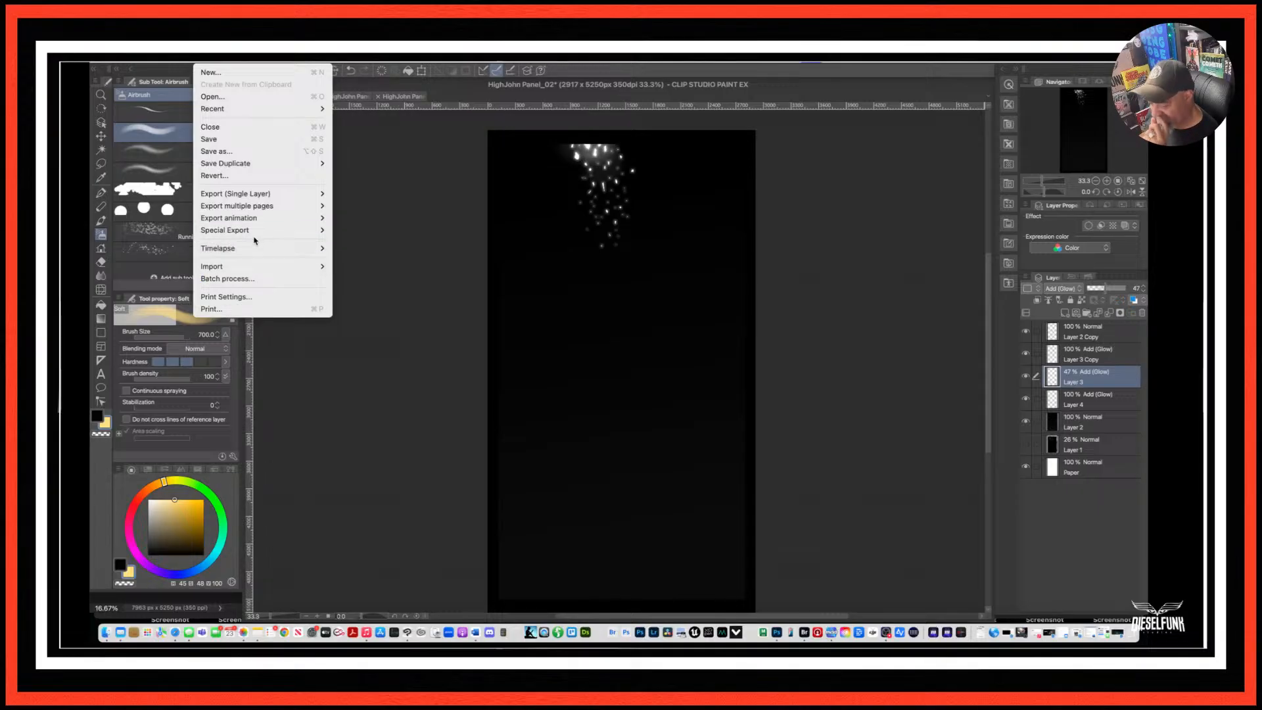
{"action": "mouse_move", "coordinate": [263, 230]}
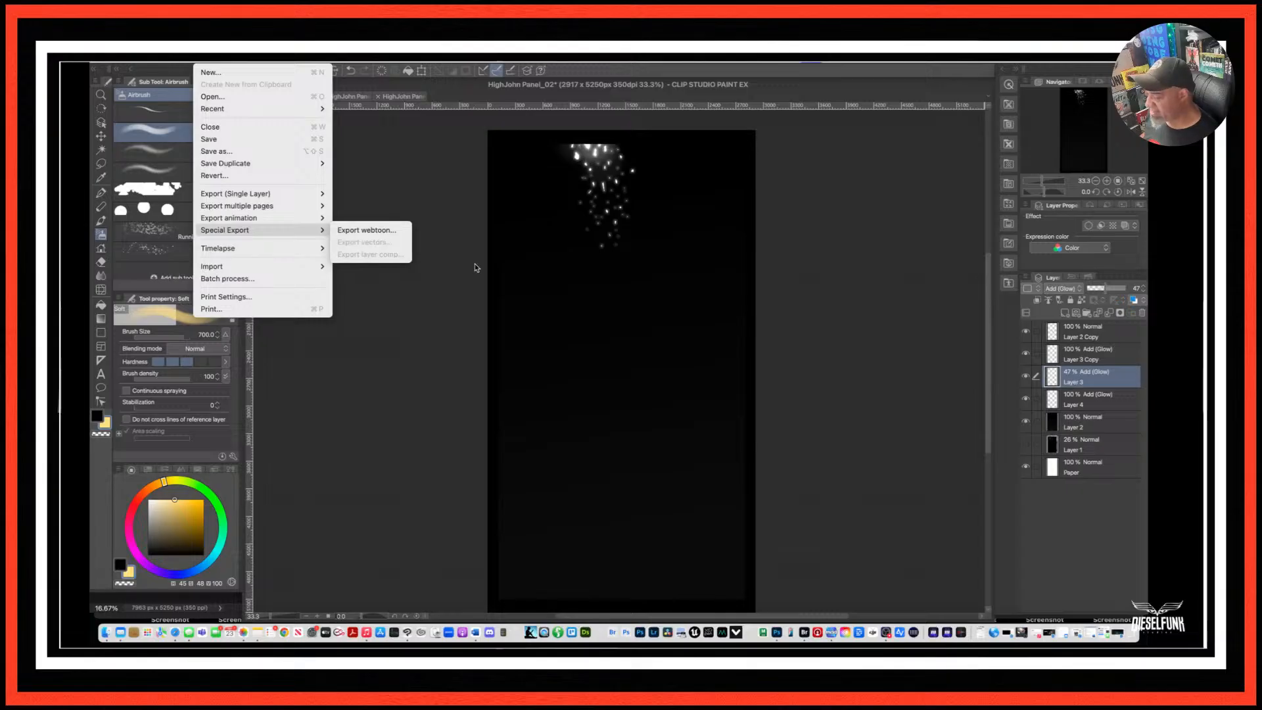
{"action": "left_click", "coordinate": [369, 248]}
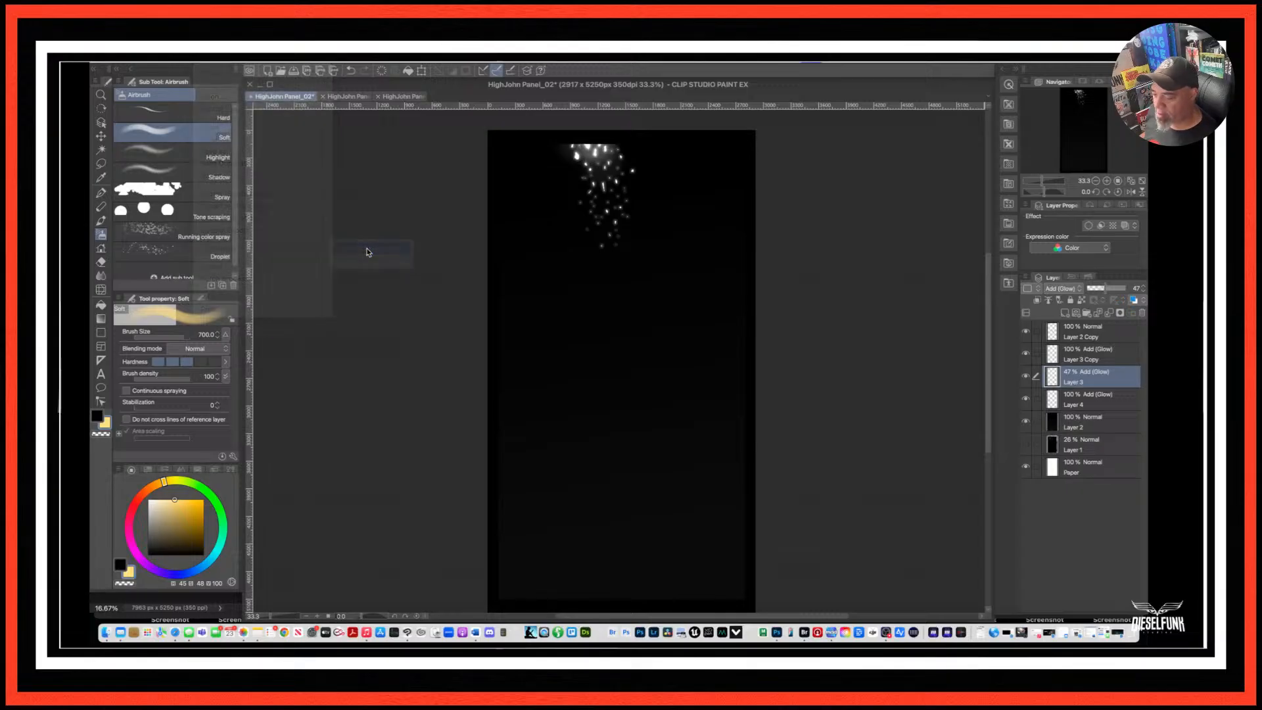
{"action": "left_click", "coordinate": [679, 281]}
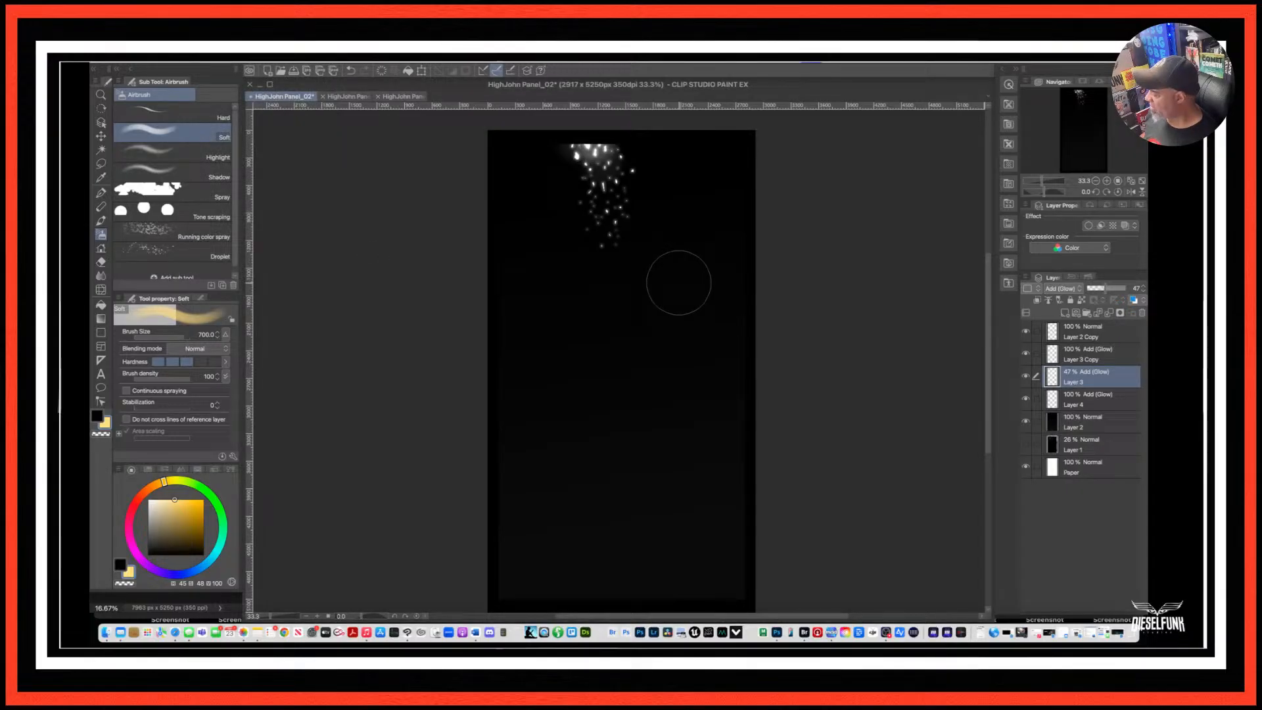
Try clearing the contents of the layers from Layer 3 Copy down to Layer 1, and undo it.
{"action": "left_click", "coordinate": [1027, 354]}
{"action": "left_click", "coordinate": [1094, 359]}
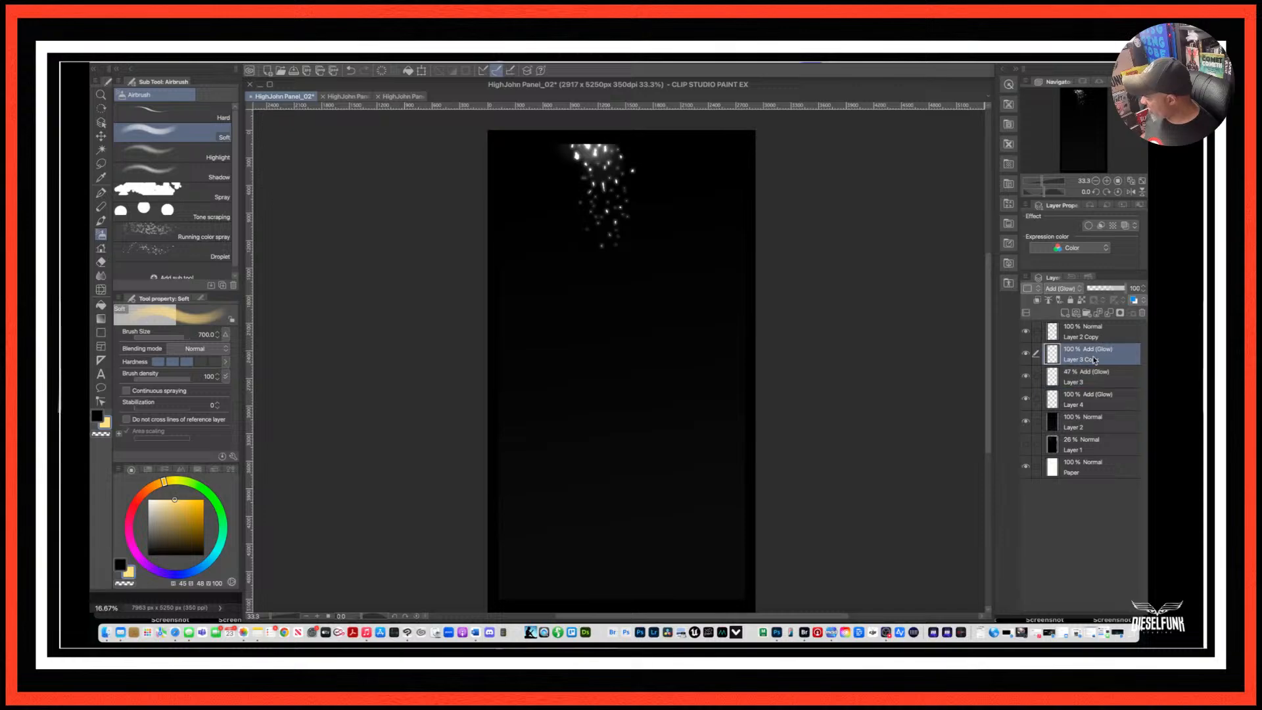
{"action": "left_click", "coordinate": [1089, 449], "text": "shift"}
{"action": "key", "text": "Delete"}
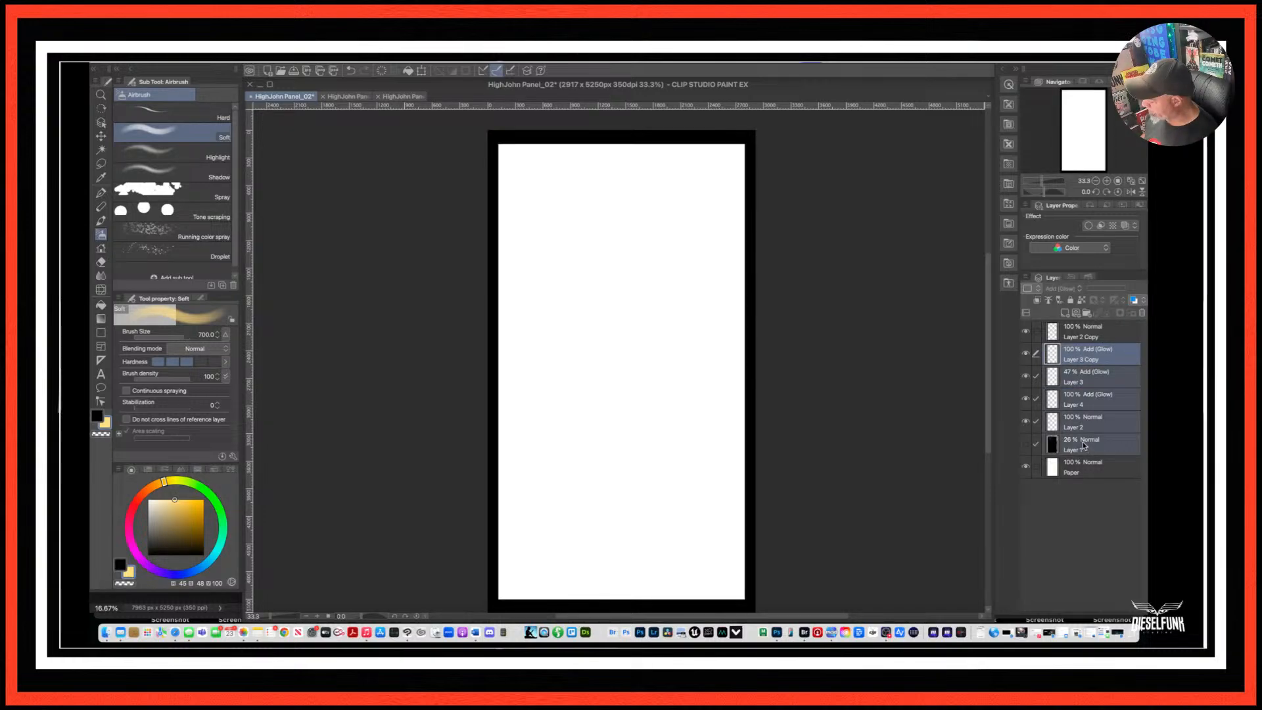
{"action": "key", "text": "super+z"}
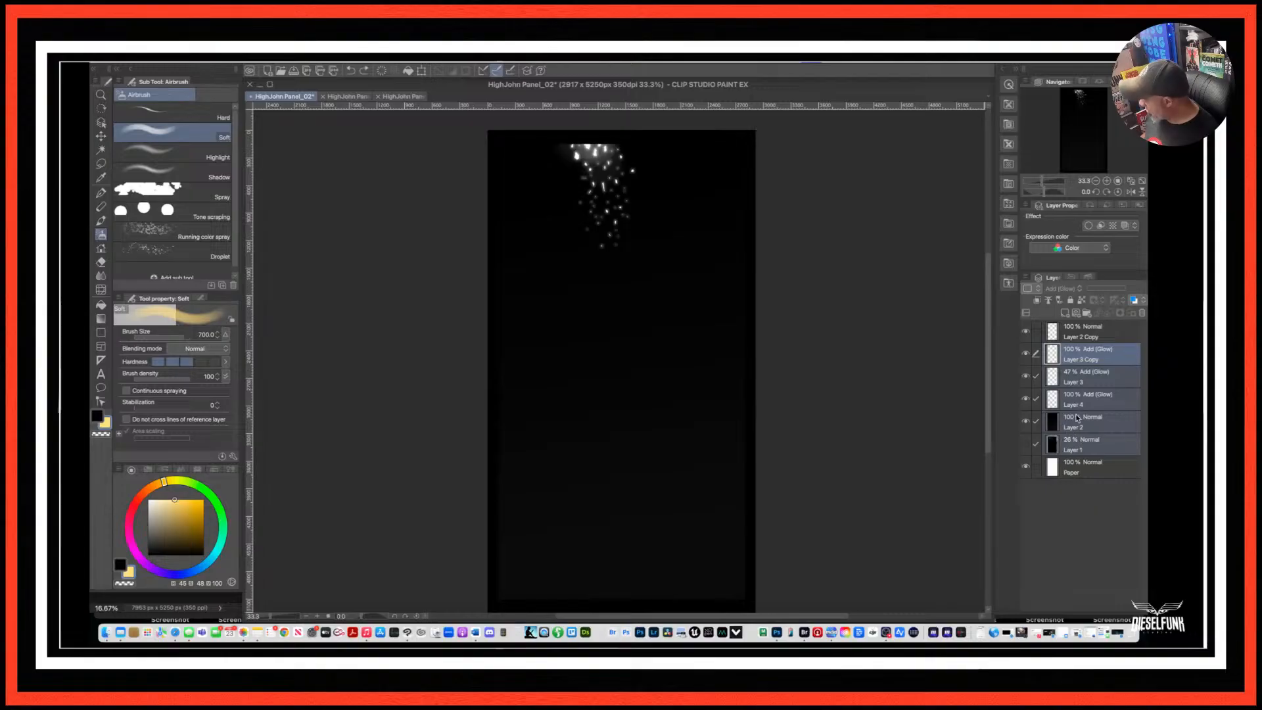
Hide Layer 3 Copy, Layer 2, Layer 4 and Layer 3.
{"action": "left_click", "coordinate": [1025, 353]}
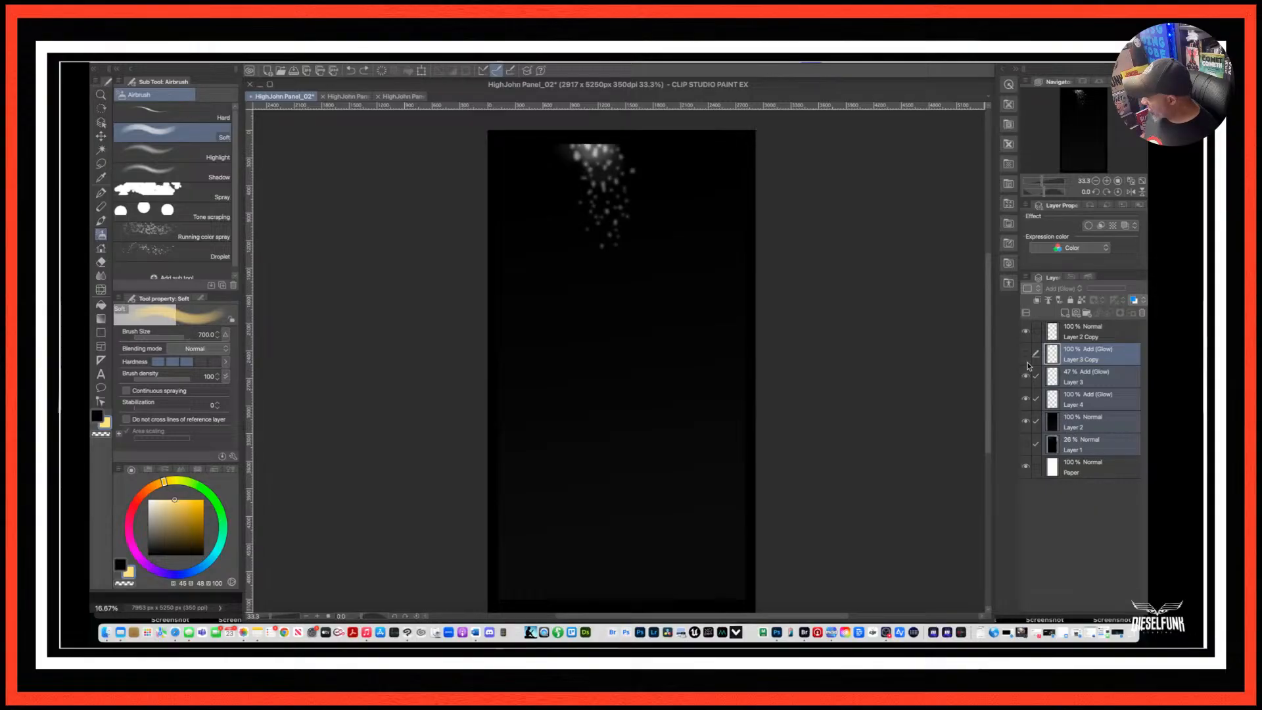
{"action": "left_click", "coordinate": [1025, 420]}
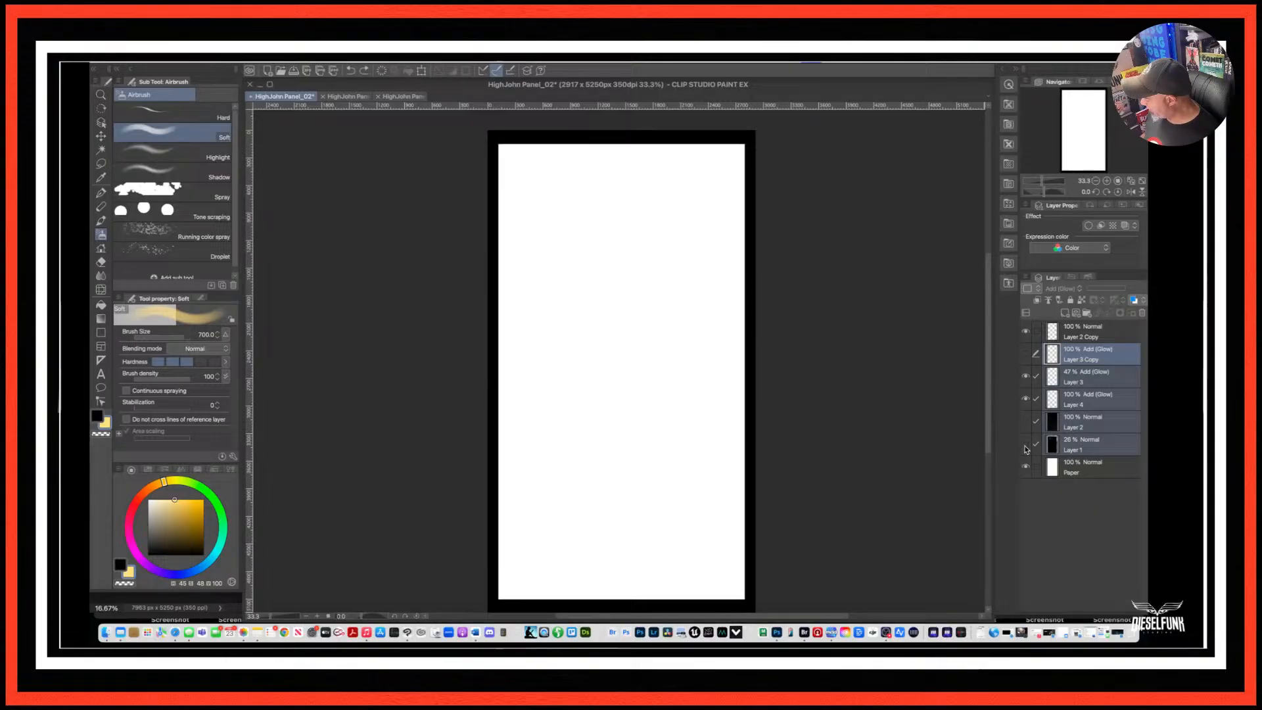
{"action": "left_click", "coordinate": [1025, 399]}
{"action": "left_click", "coordinate": [1025, 375]}
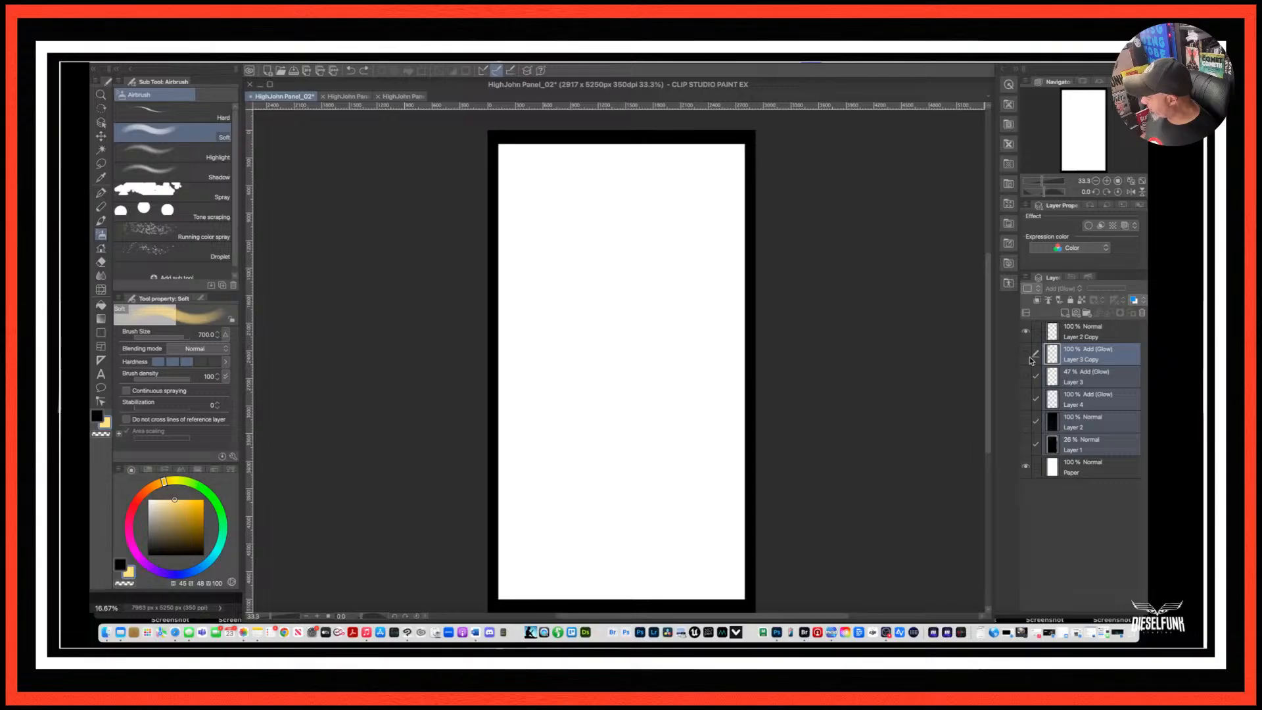
Check what Layer 2 Copy, the Add (Glow) layers and Layer 2 contain by toggling their visibility.
{"action": "left_click", "coordinate": [1025, 330]}
{"action": "left_click", "coordinate": [1025, 330]}
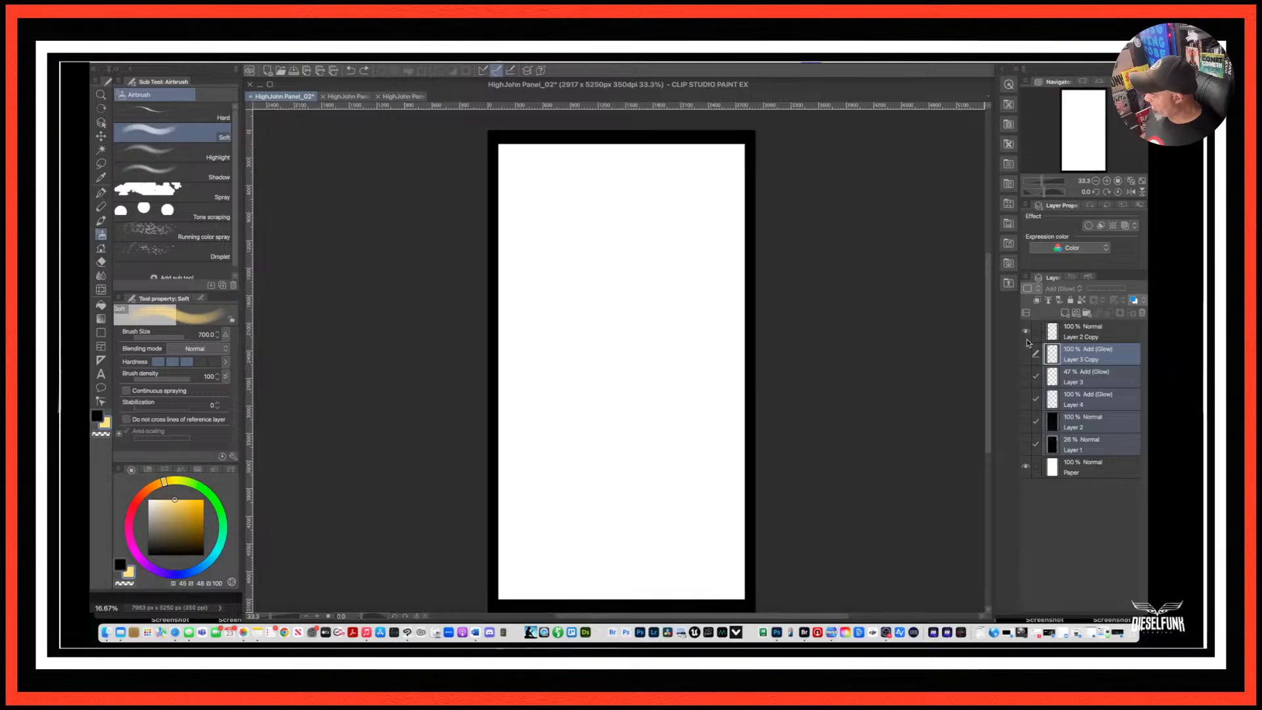
{"action": "left_click", "coordinate": [1028, 356]}
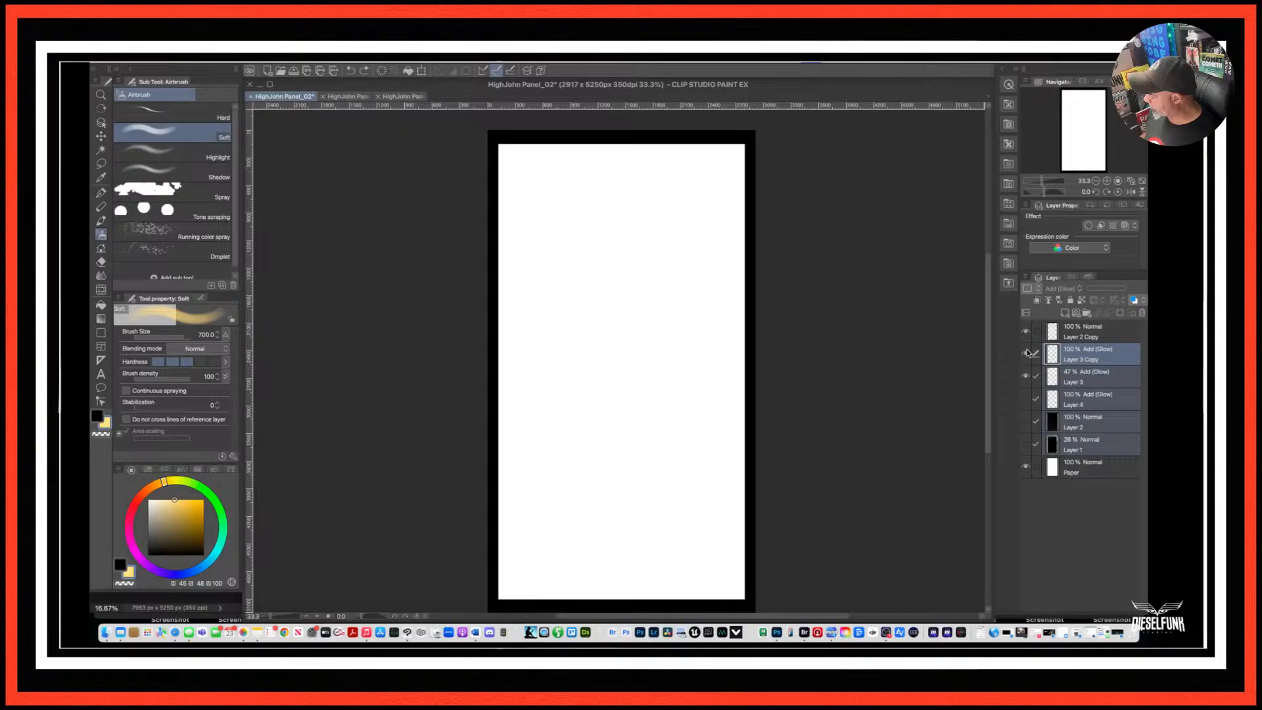
{"action": "left_click", "coordinate": [1027, 353]}
{"action": "left_click", "coordinate": [1024, 400]}
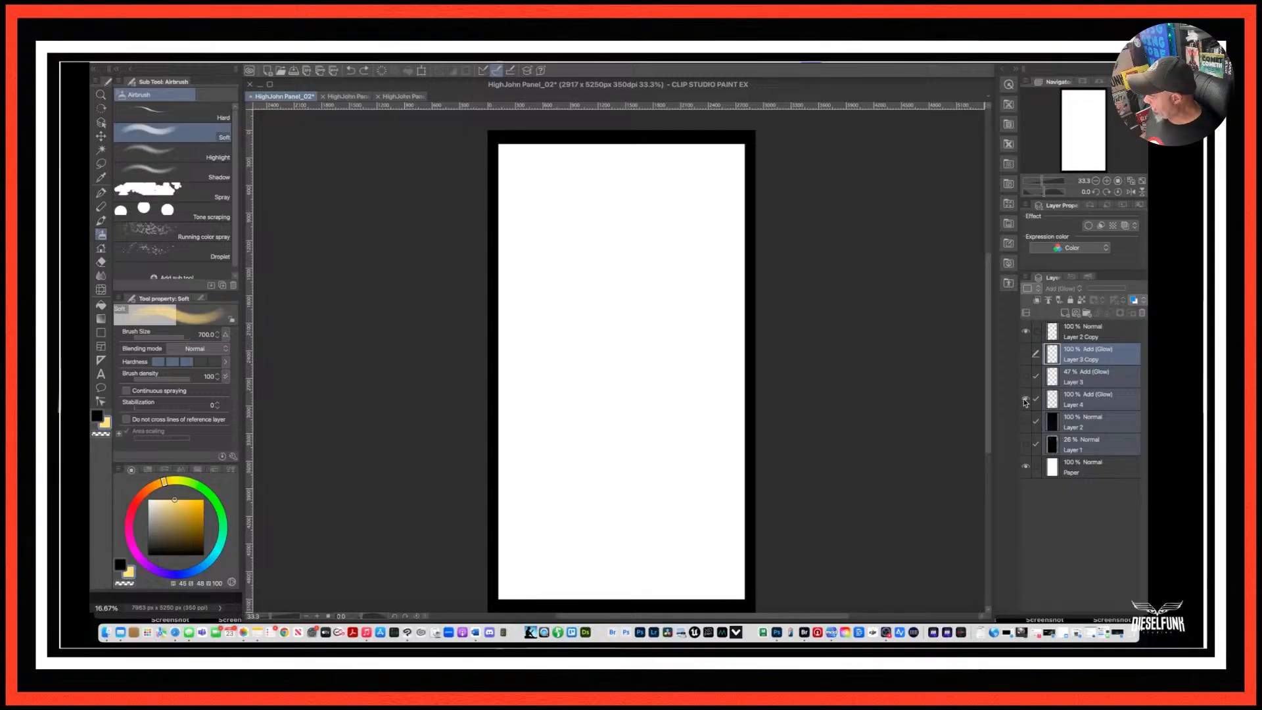
{"action": "left_click", "coordinate": [1024, 401]}
{"action": "left_click", "coordinate": [1026, 422]}
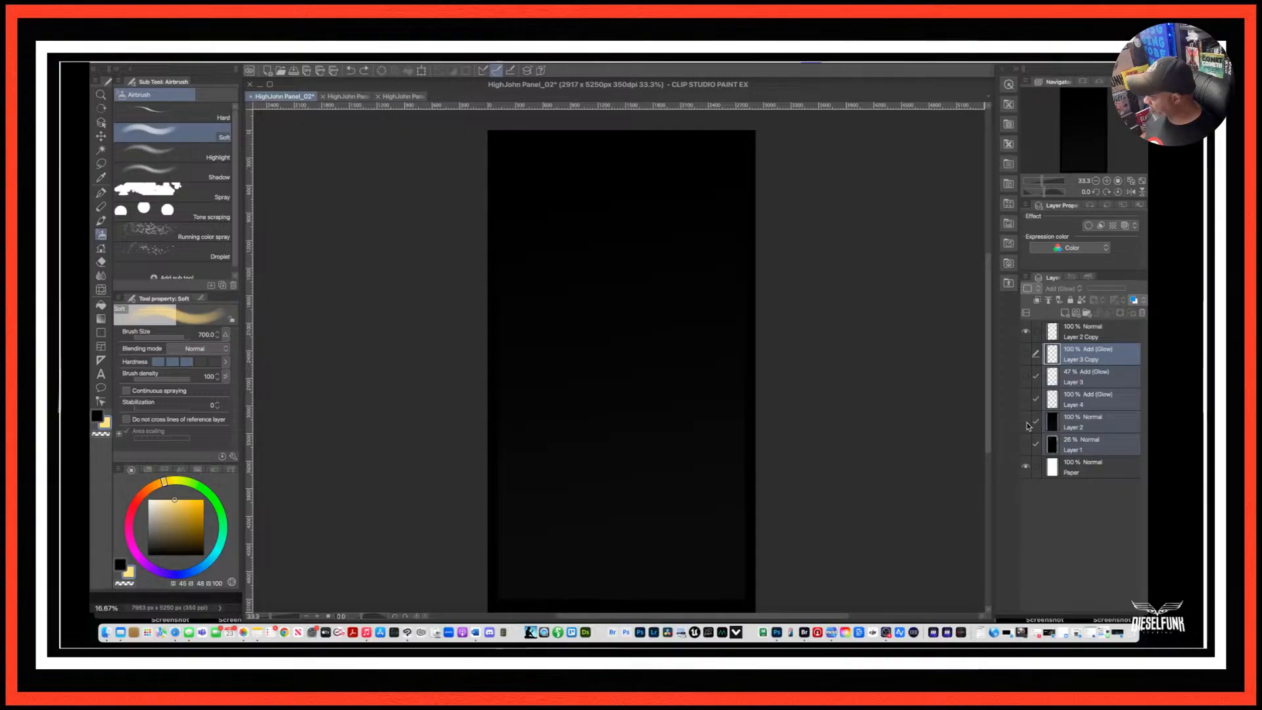
{"action": "left_click", "coordinate": [1026, 424]}
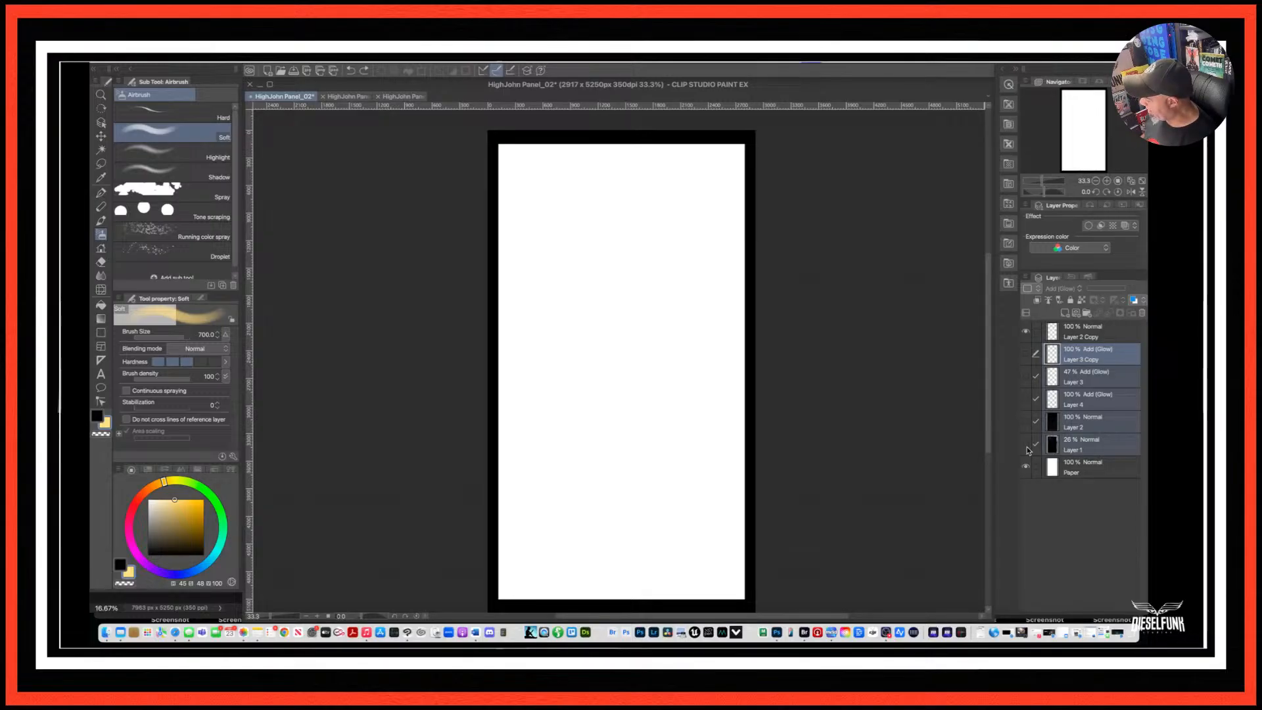
Show Layer 1 and raise its opacity to 100%.
{"action": "left_click", "coordinate": [1026, 445]}
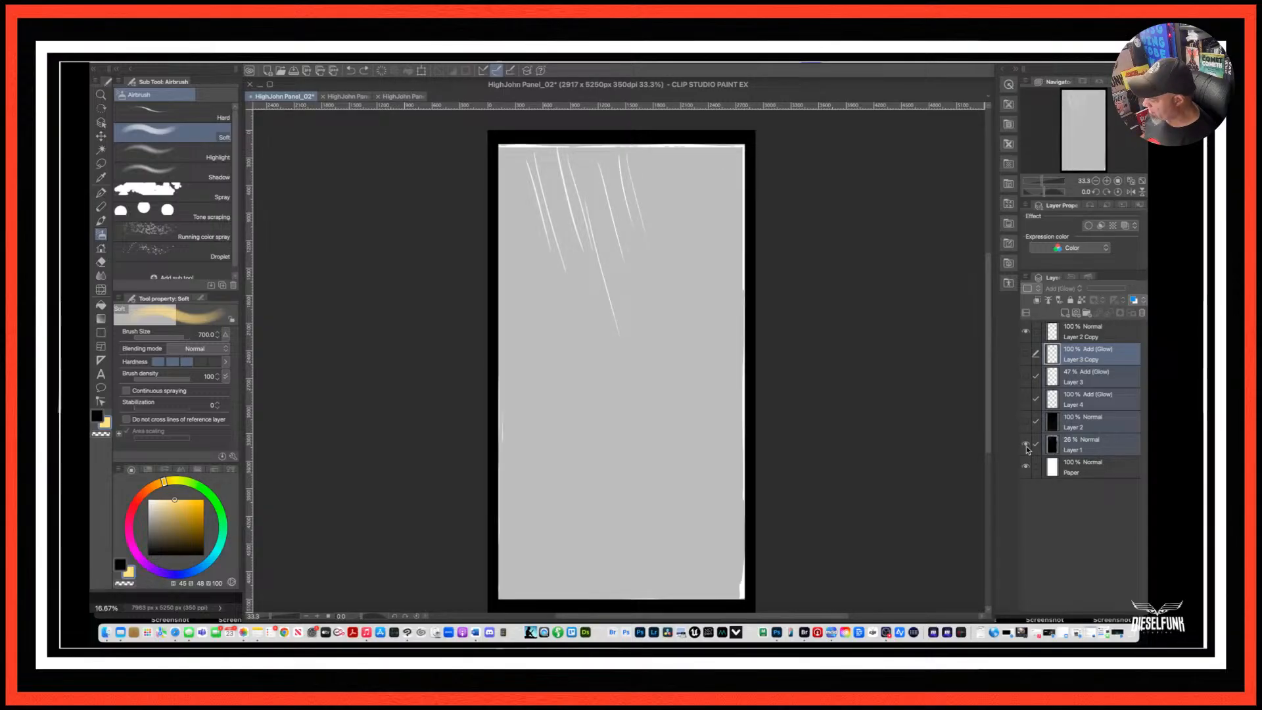
{"action": "left_click", "coordinate": [1091, 451]}
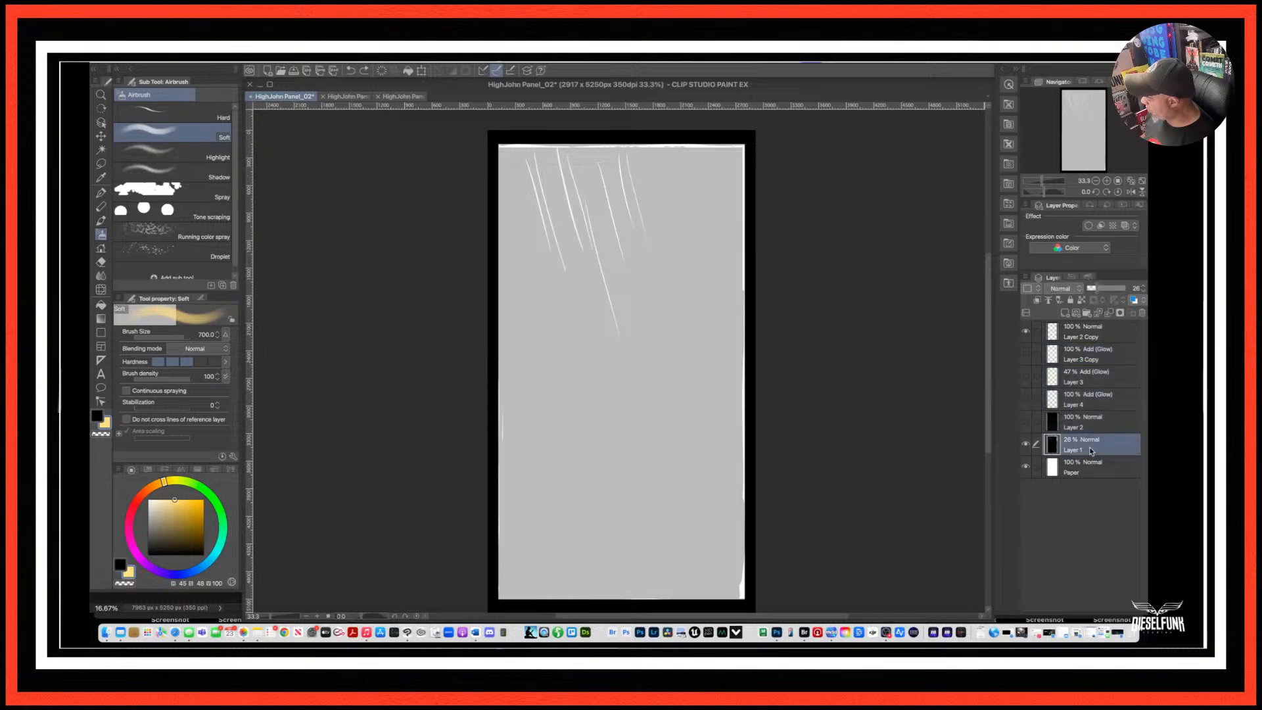
{"action": "left_click_drag", "start_coordinate": [1097, 289], "coordinate": [1147, 288]}
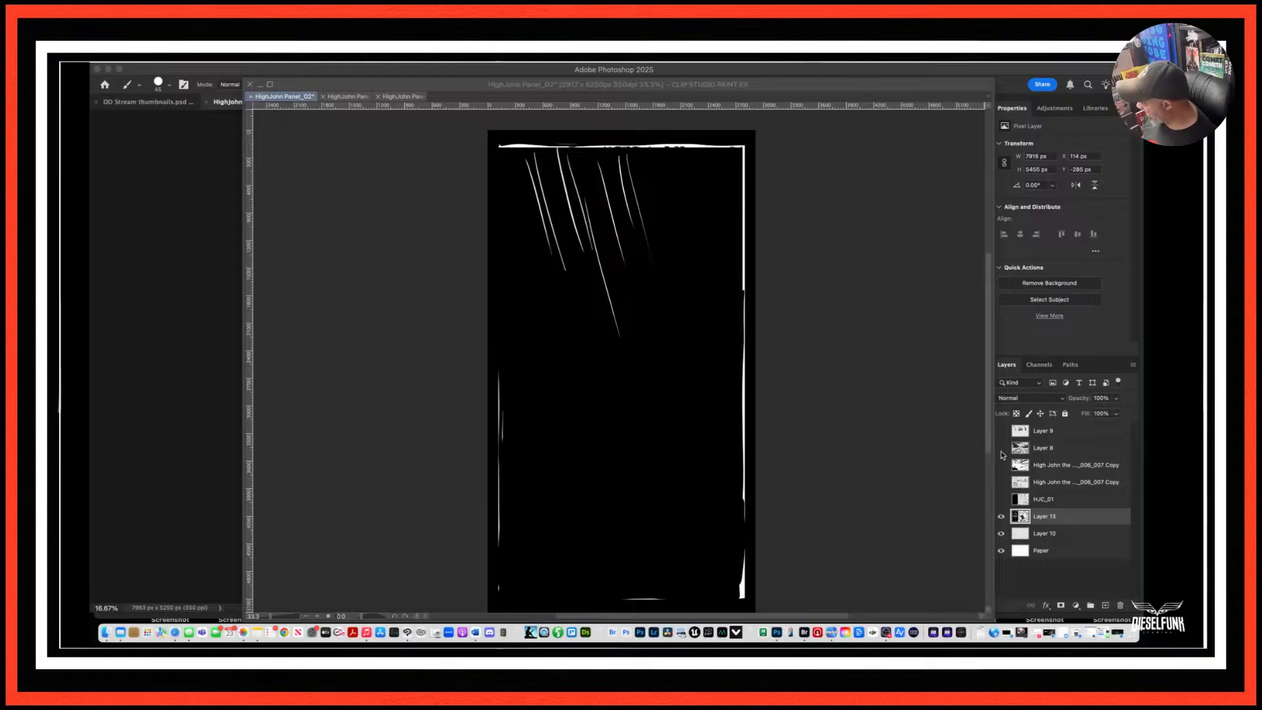
{"action": "left_click", "coordinate": [1098, 520]}
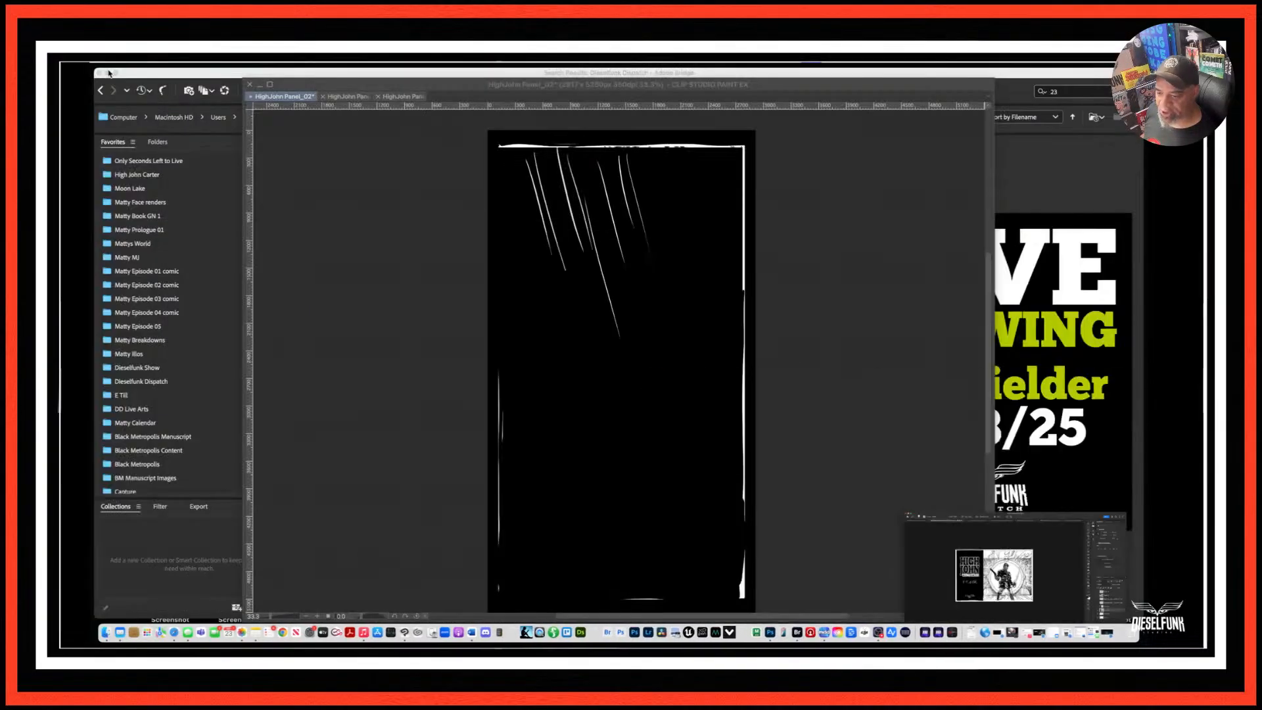
{"action": "left_click", "coordinate": [108, 69]}
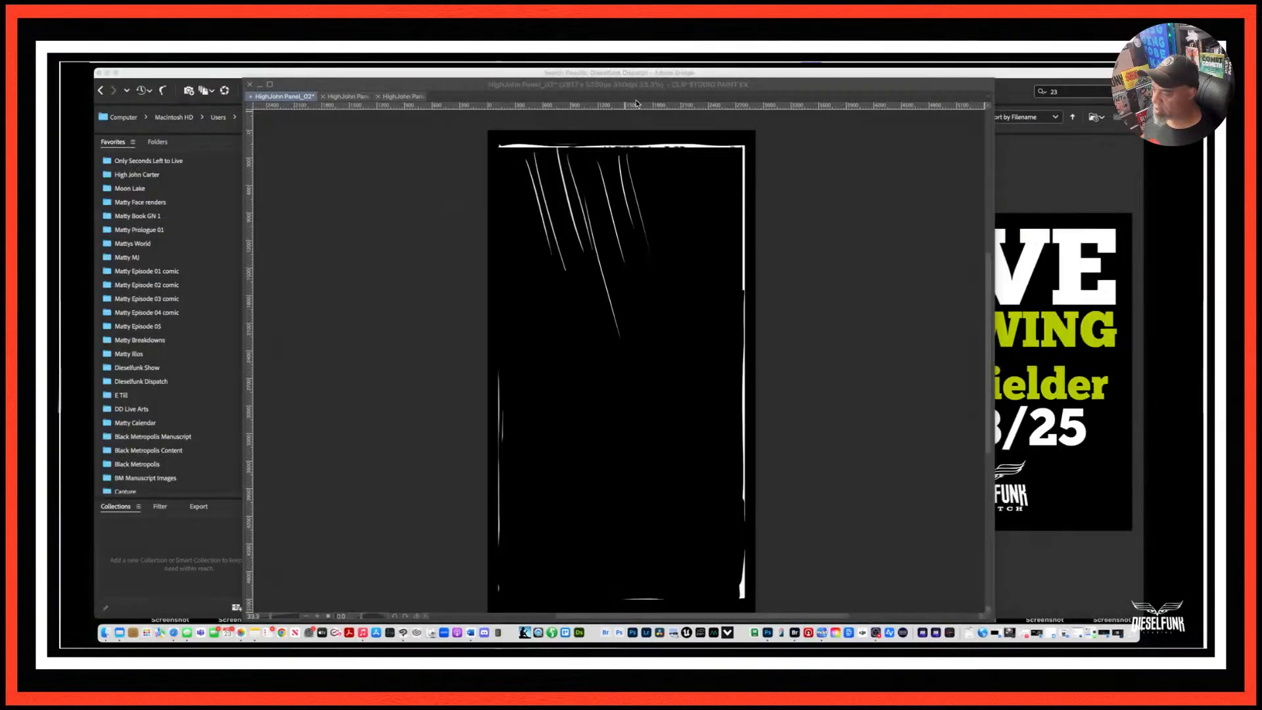
{"action": "left_click", "coordinate": [752, 95]}
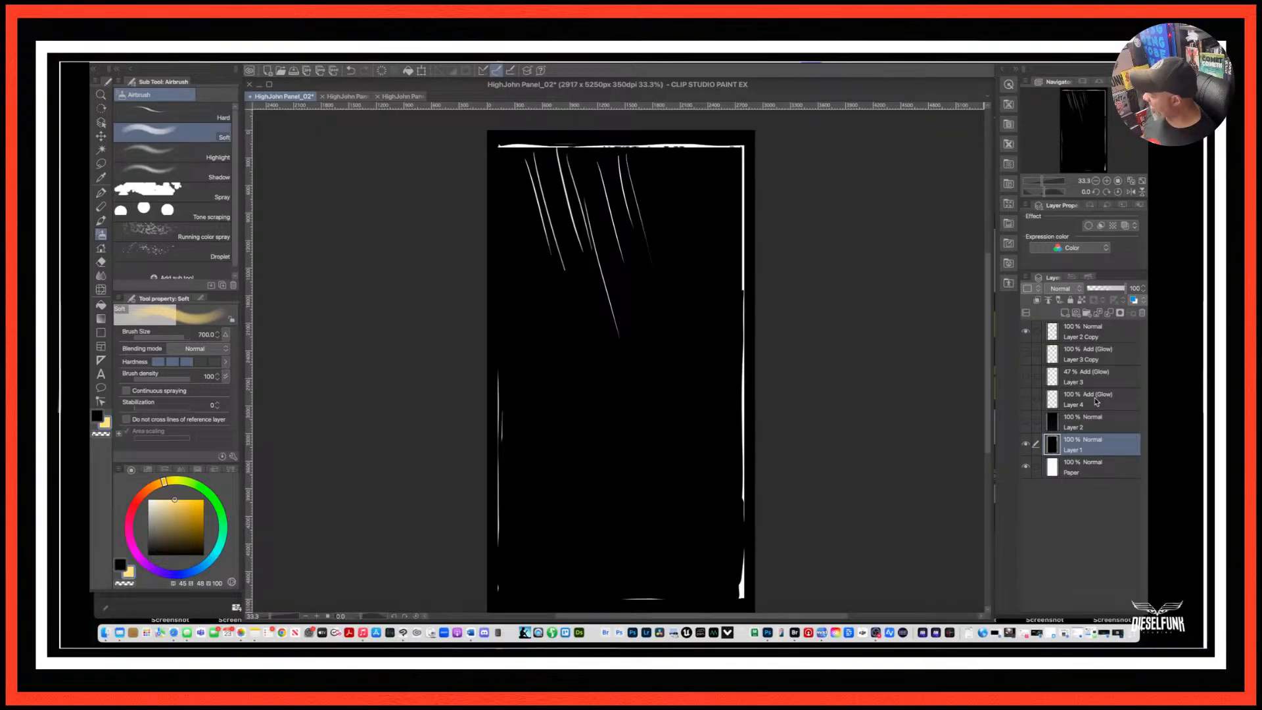
Lower Layer 1's opacity to 10% and add a new raster layer directly above it.
{"action": "left_click_drag", "start_coordinate": [1125, 287], "coordinate": [1093, 298]}
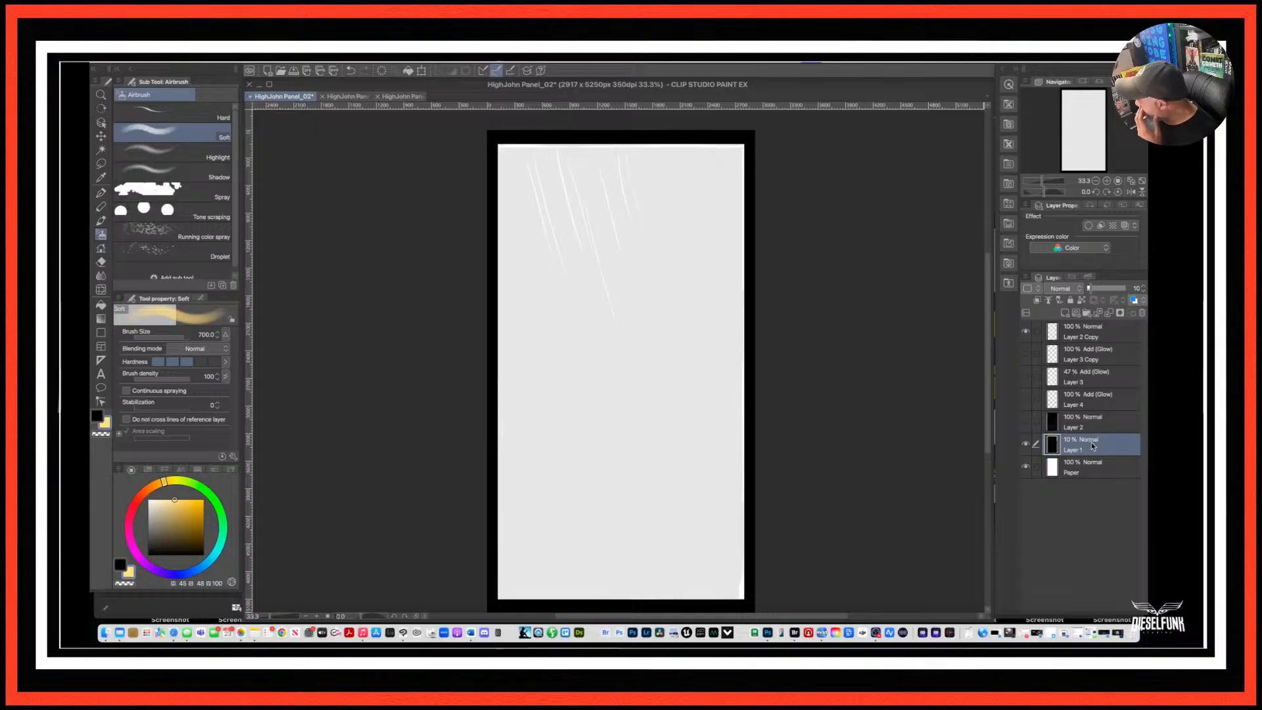
{"action": "left_click", "coordinate": [1064, 313]}
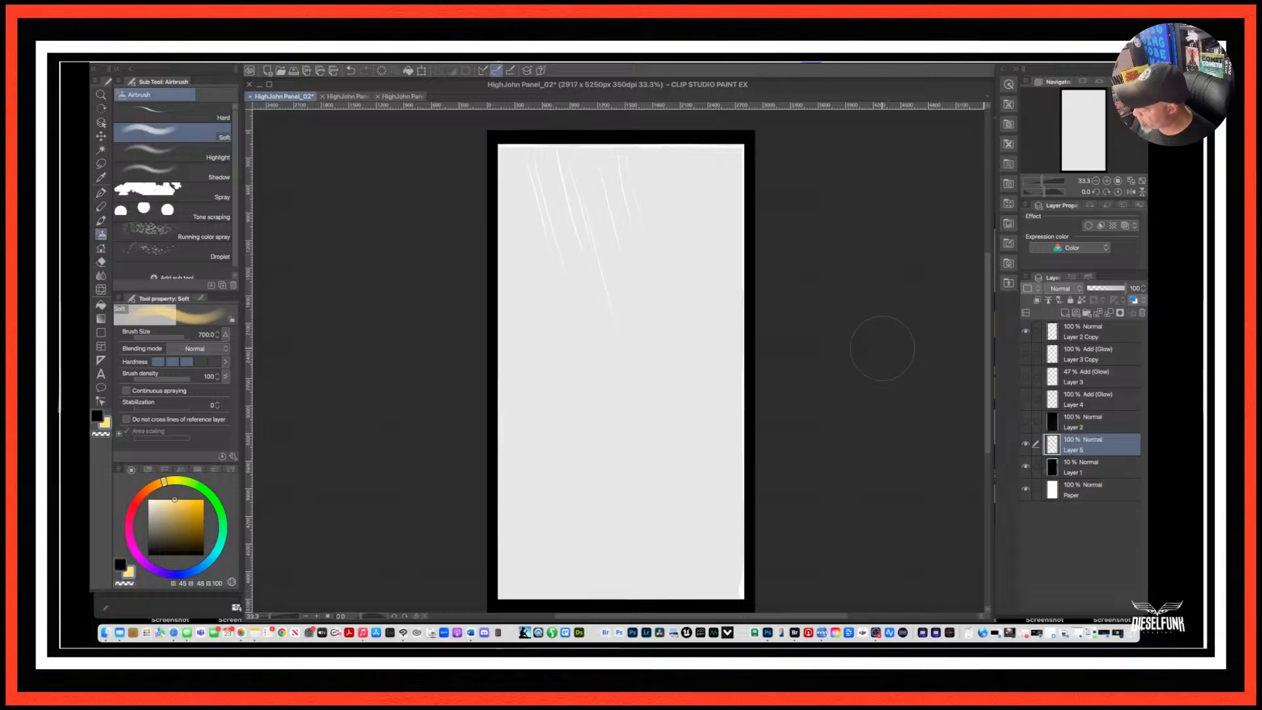
Sample the panel's light grey, and make black the active main drawing colour.
{"action": "left_click", "coordinate": [599, 179], "text": "alt"}
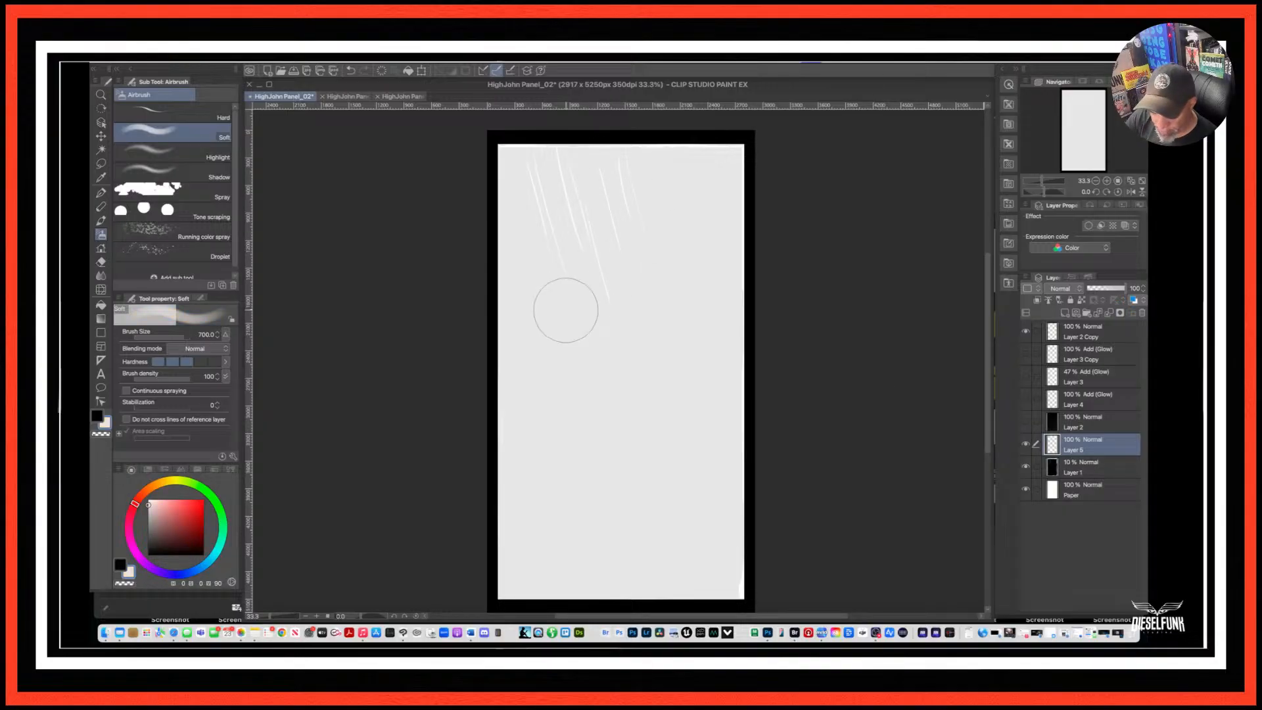
{"action": "left_click", "coordinate": [129, 570]}
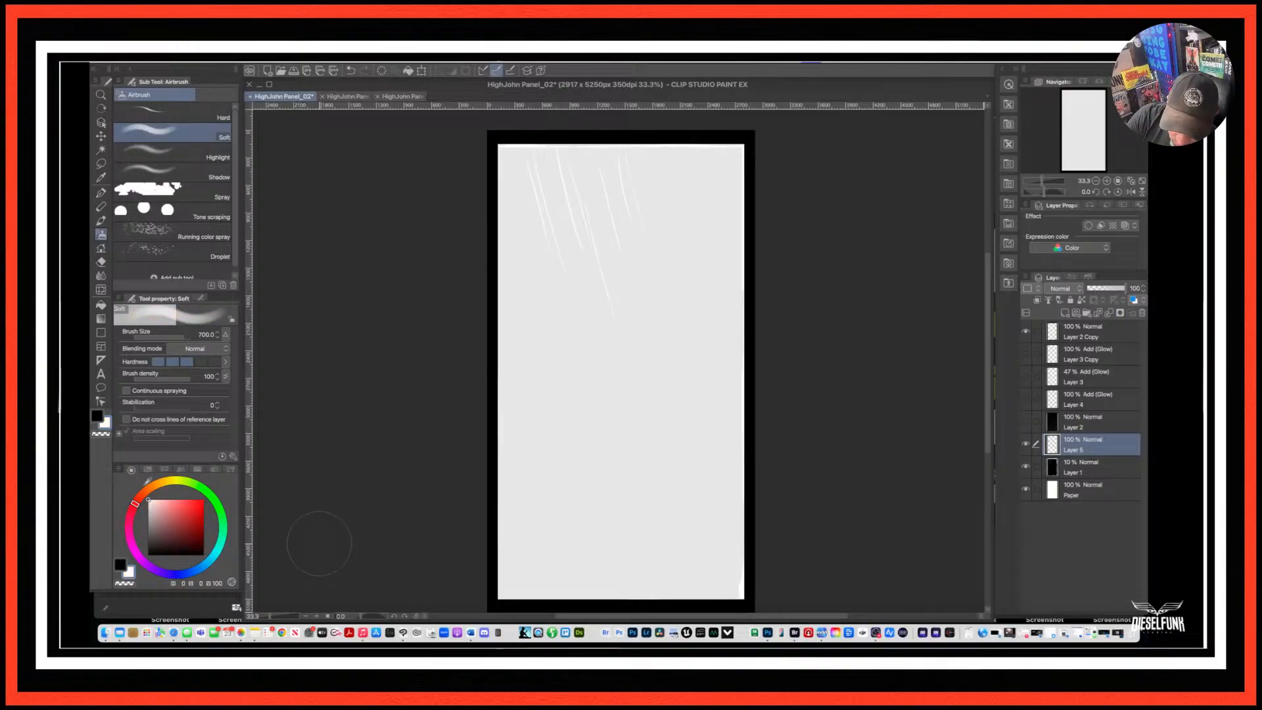
{"action": "left_click", "coordinate": [120, 564]}
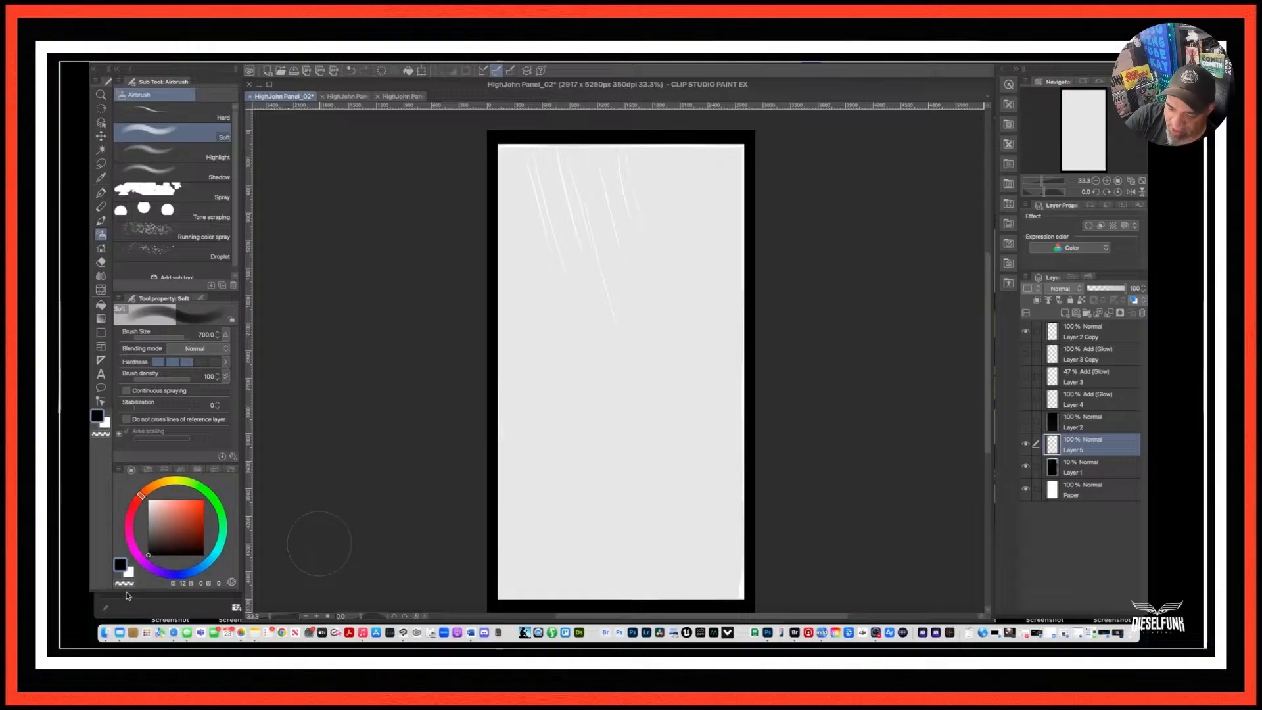
Choose the Dense watercolor brush and enlarge its size to 70.
{"action": "left_click", "coordinate": [102, 223]}
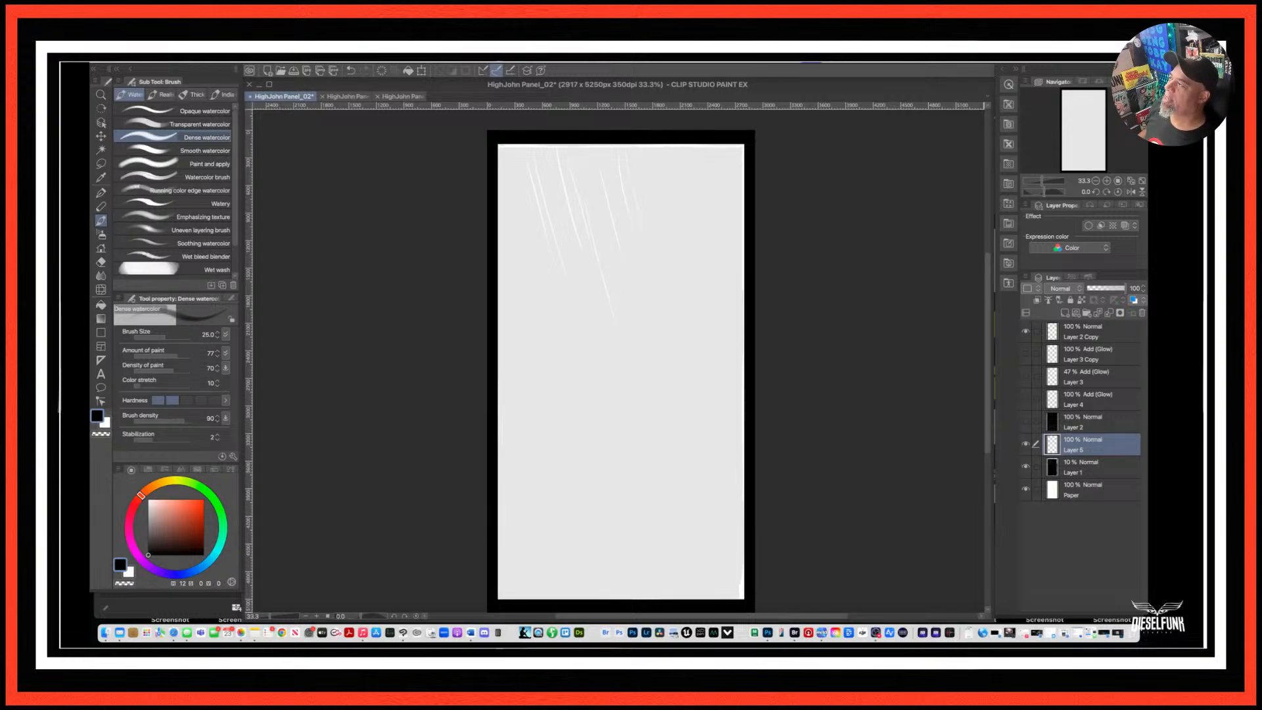
{"action": "key", "text": "super+Tab"}
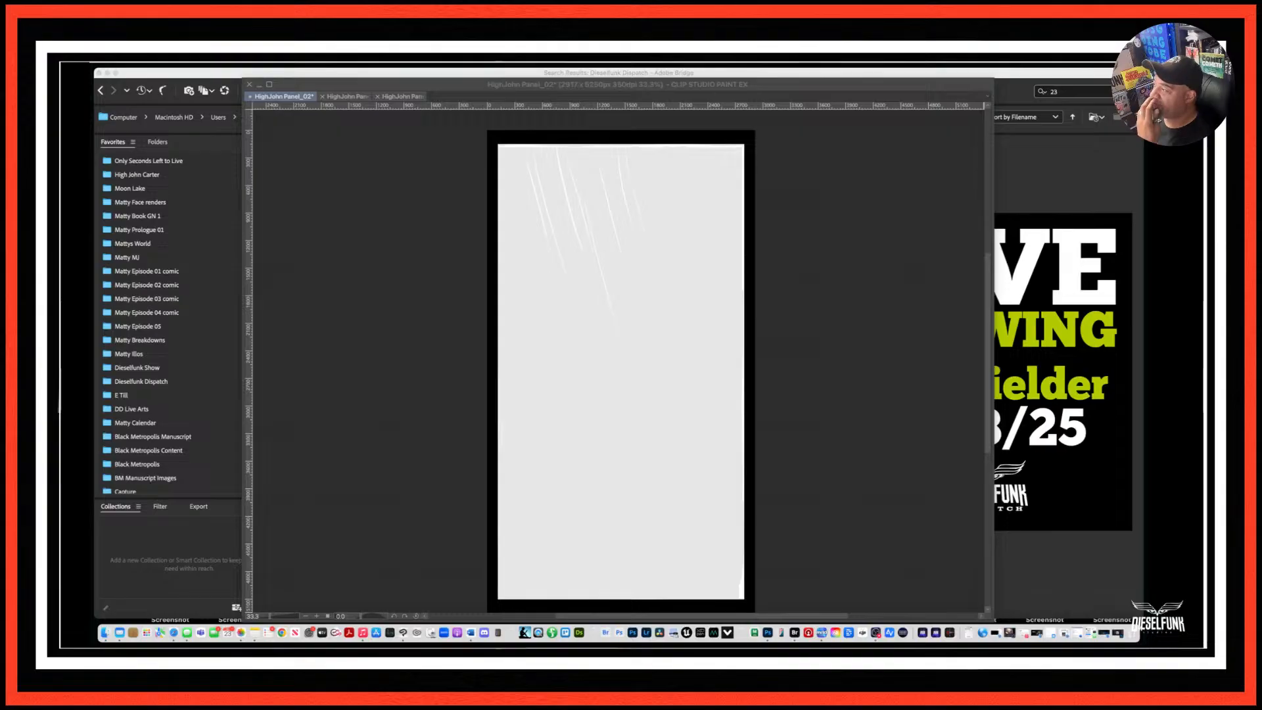
{"action": "left_click", "coordinate": [595, 153]}
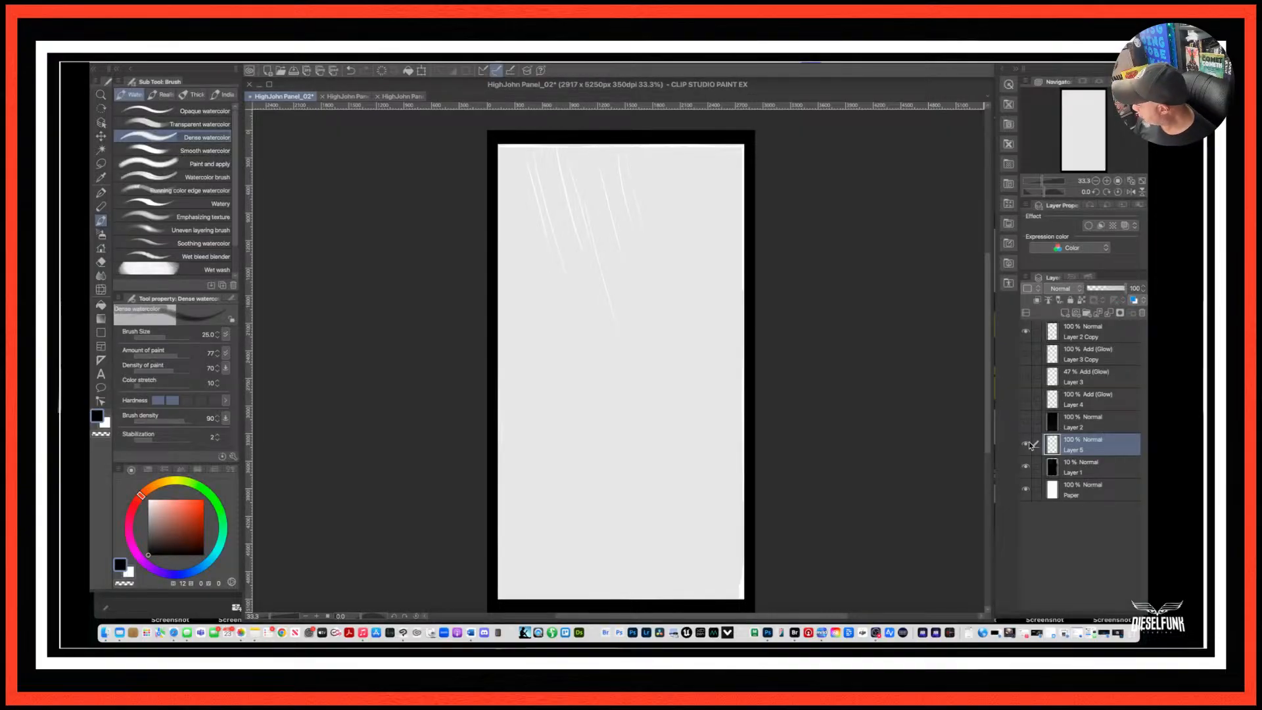
{"action": "left_click", "coordinate": [1025, 445]}
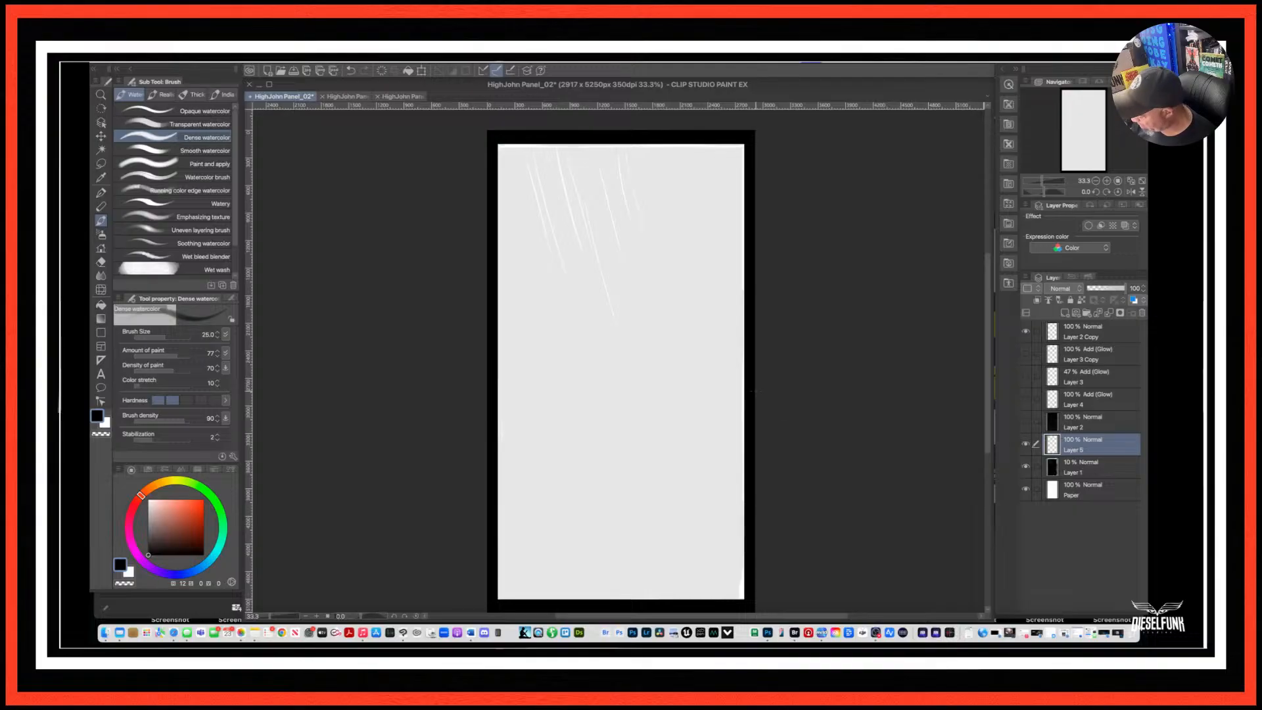
{"action": "key", "text": "bracketright"}
{"action": "key", "text": "bracketright"}
{"action": "key", "text": "bracketright"}
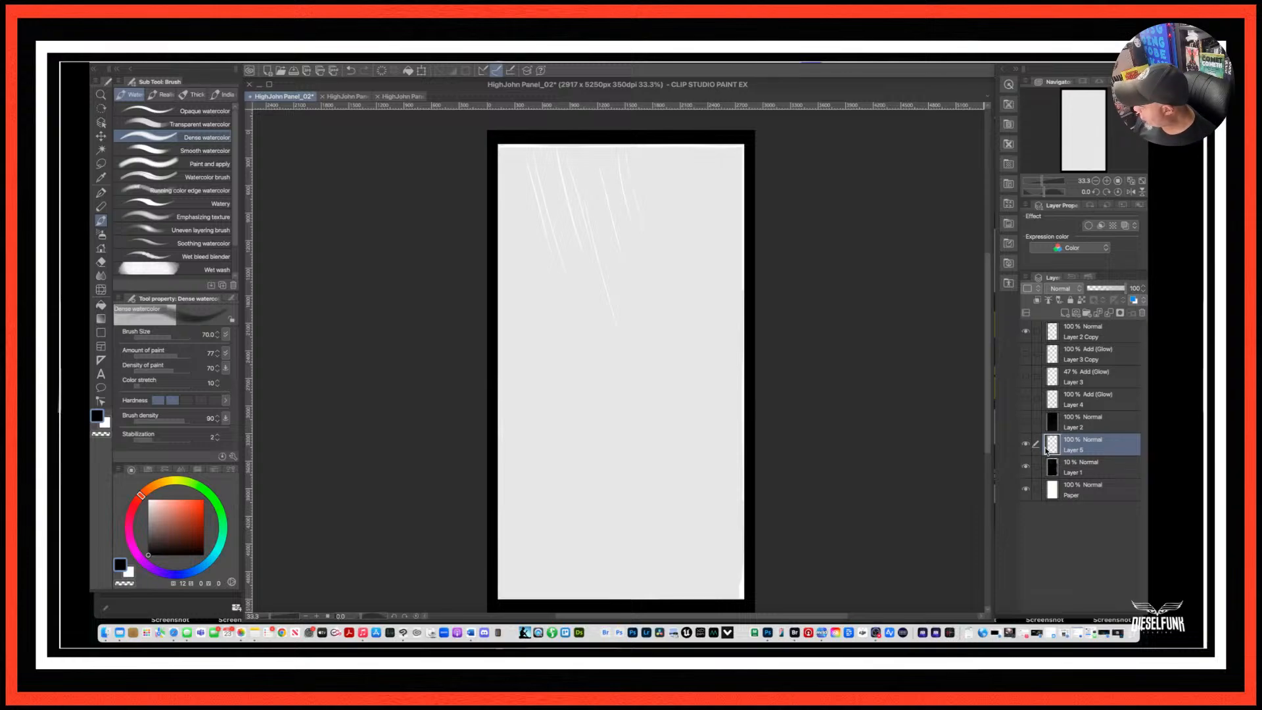
Fill the panel area on the new layer above Layer 1 with black, referring to other layers.
{"action": "left_click", "coordinate": [102, 306]}
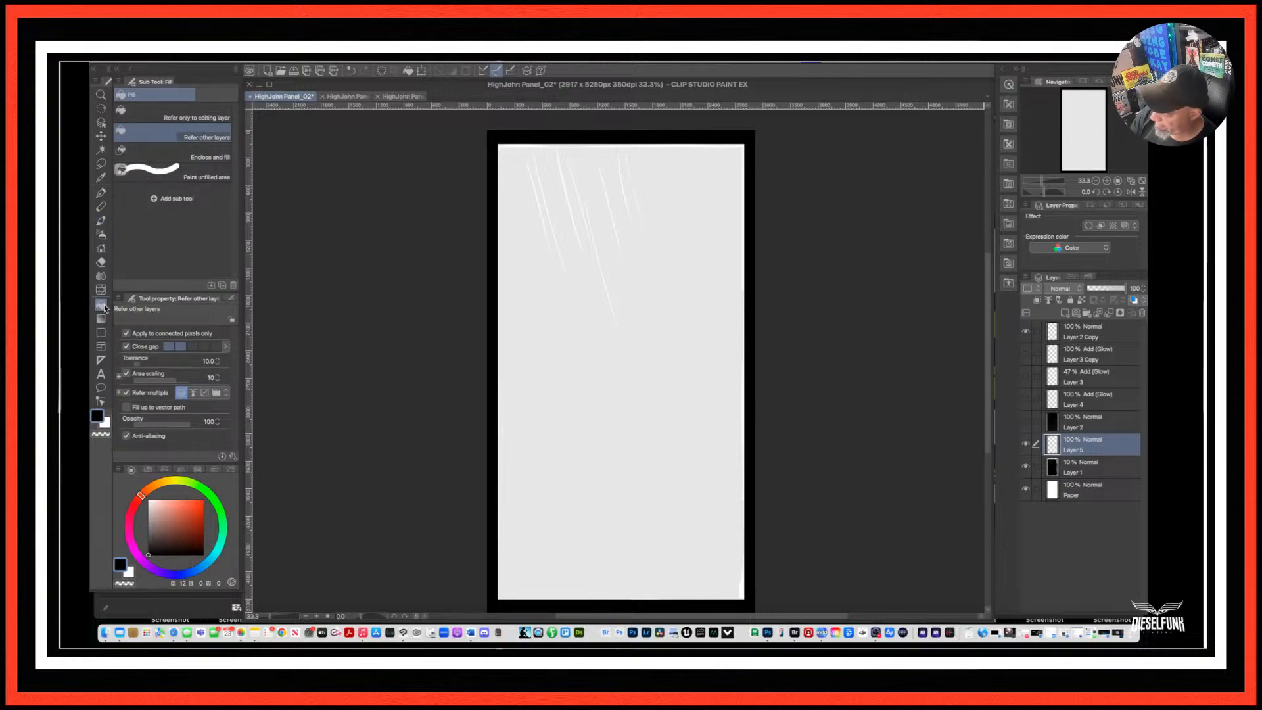
{"action": "left_click", "coordinate": [632, 355]}
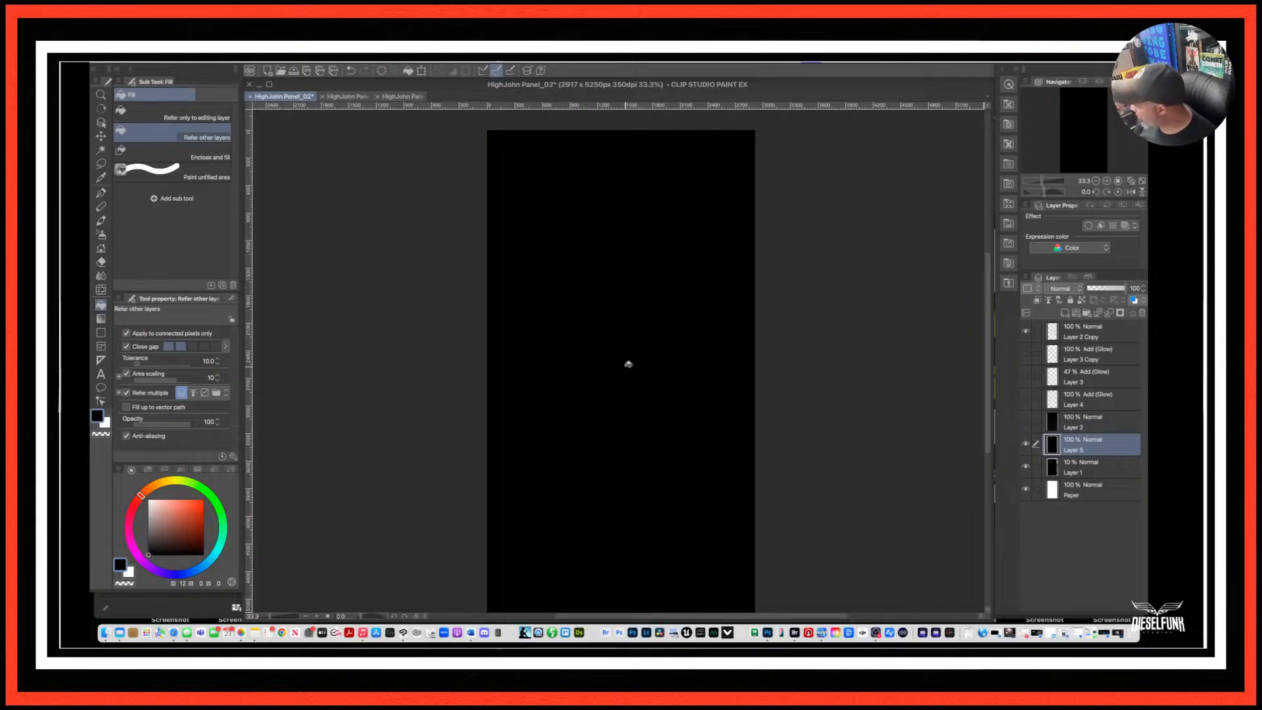
Delete Layer 2 and the three Add (Glow) layers, and add a new raster layer above the black fill layer.
{"action": "left_click", "coordinate": [1107, 430]}
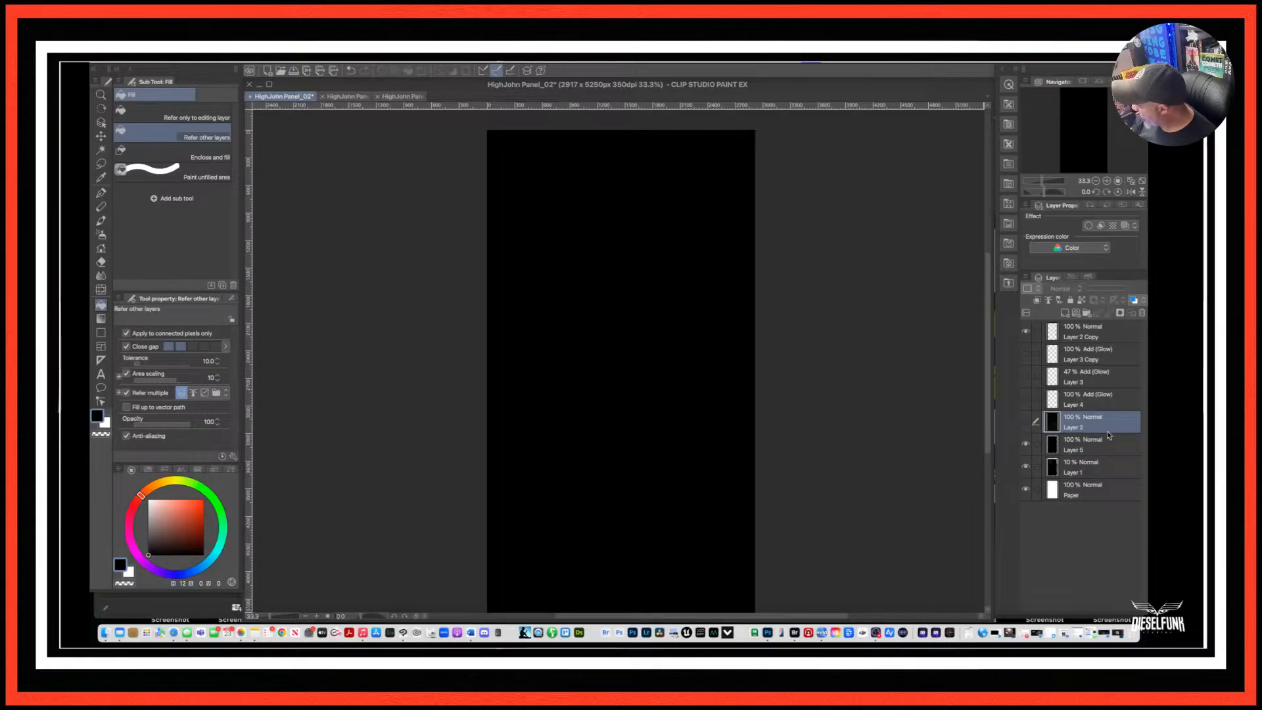
{"action": "left_click", "coordinate": [1142, 313]}
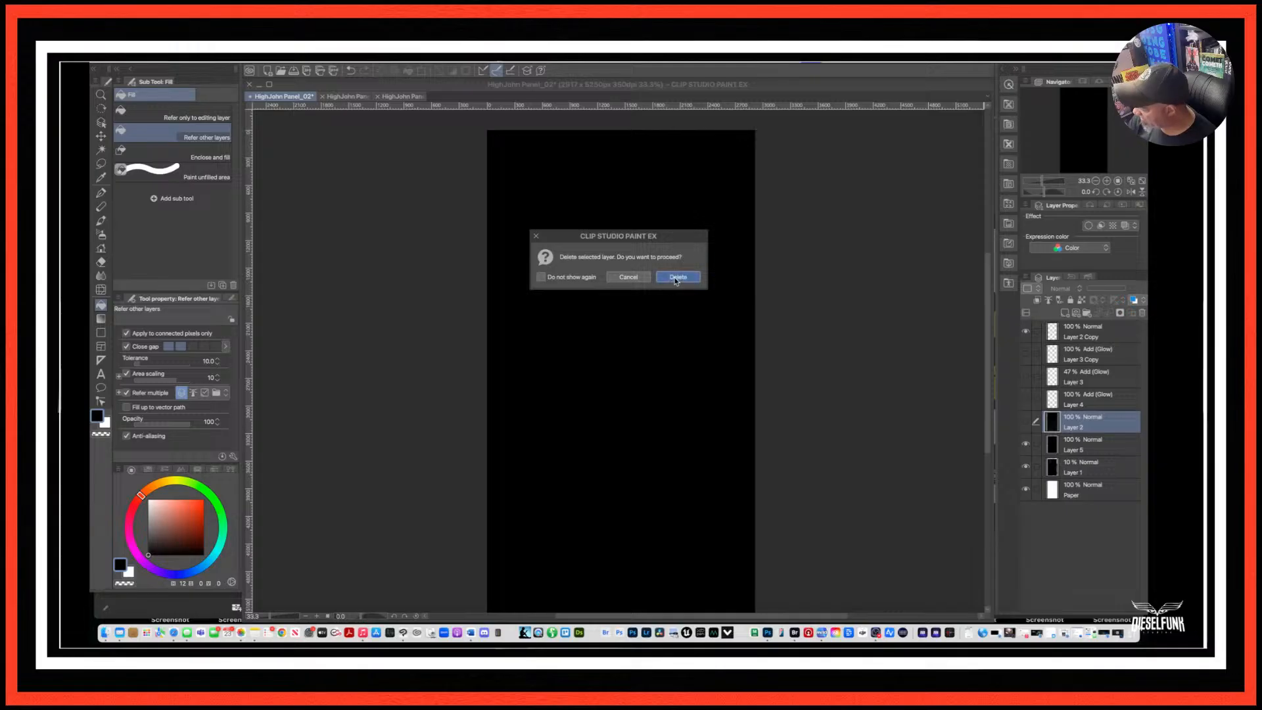
{"action": "left_click", "coordinate": [677, 278]}
{"action": "left_click", "coordinate": [1099, 400]}
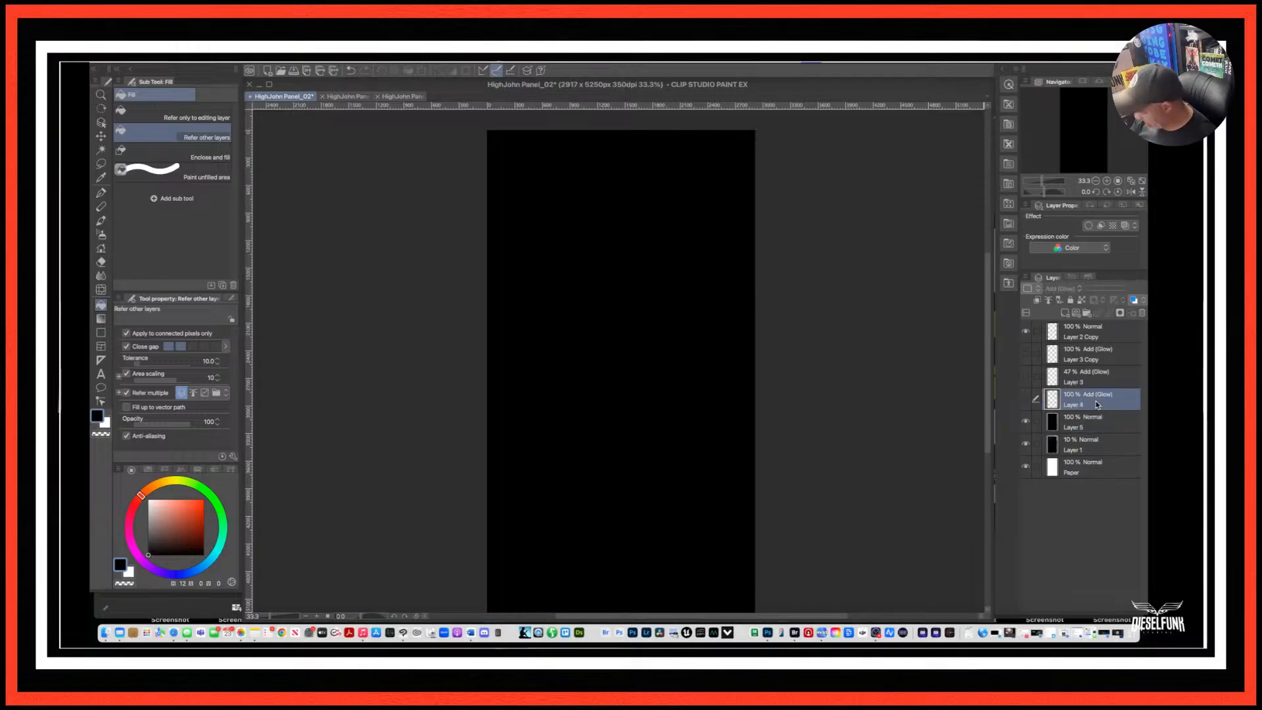
{"action": "left_click", "coordinate": [1105, 361], "text": "shift"}
{"action": "left_click", "coordinate": [1142, 313]}
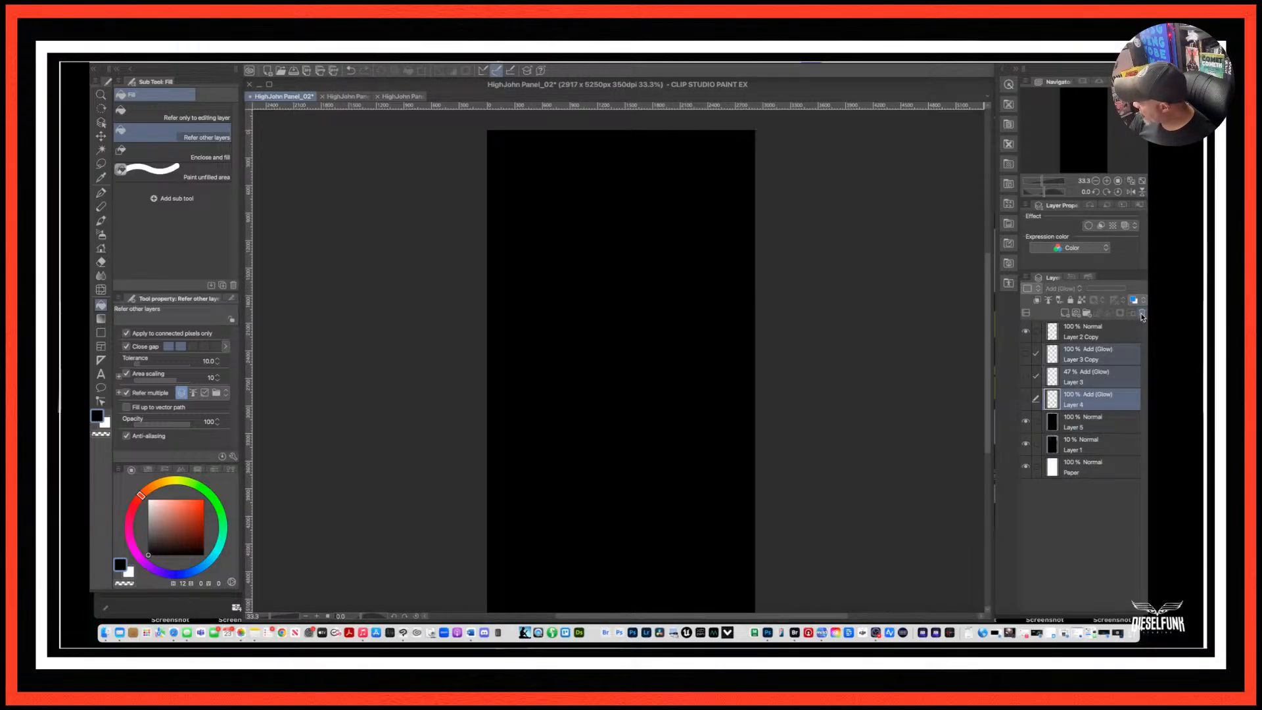
{"action": "left_click", "coordinate": [677, 278]}
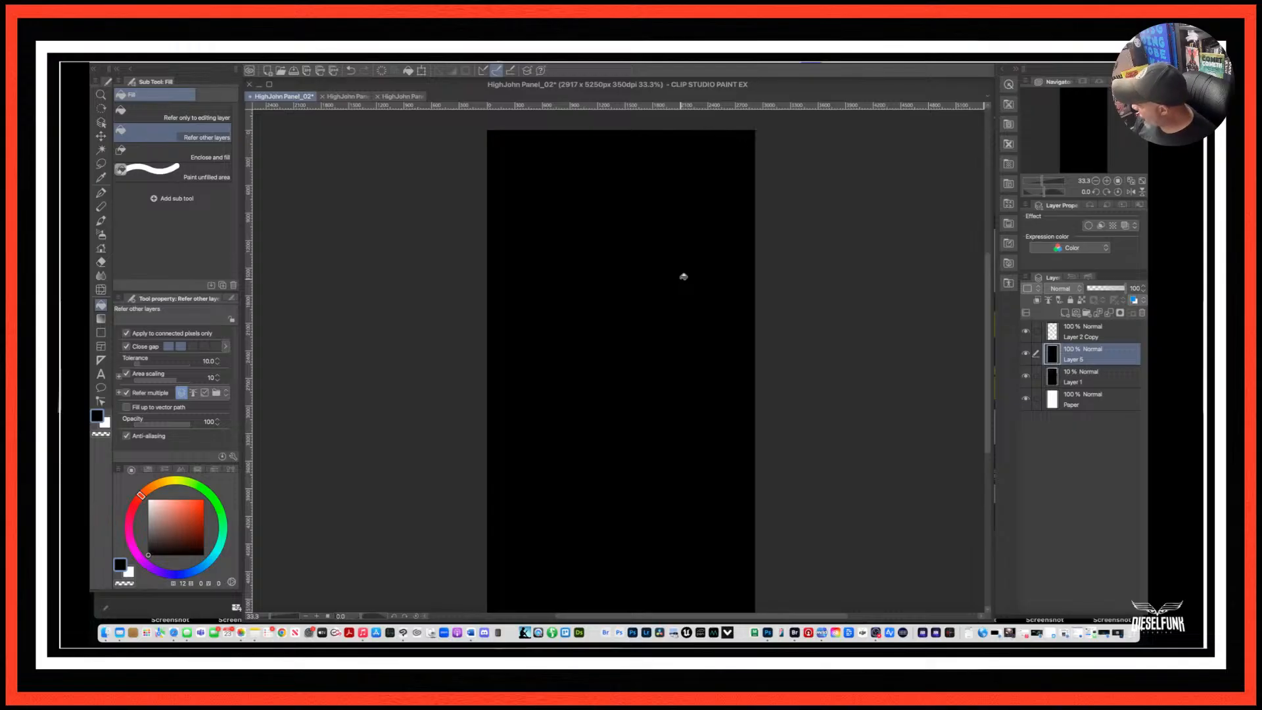
{"action": "left_click", "coordinate": [1065, 314]}
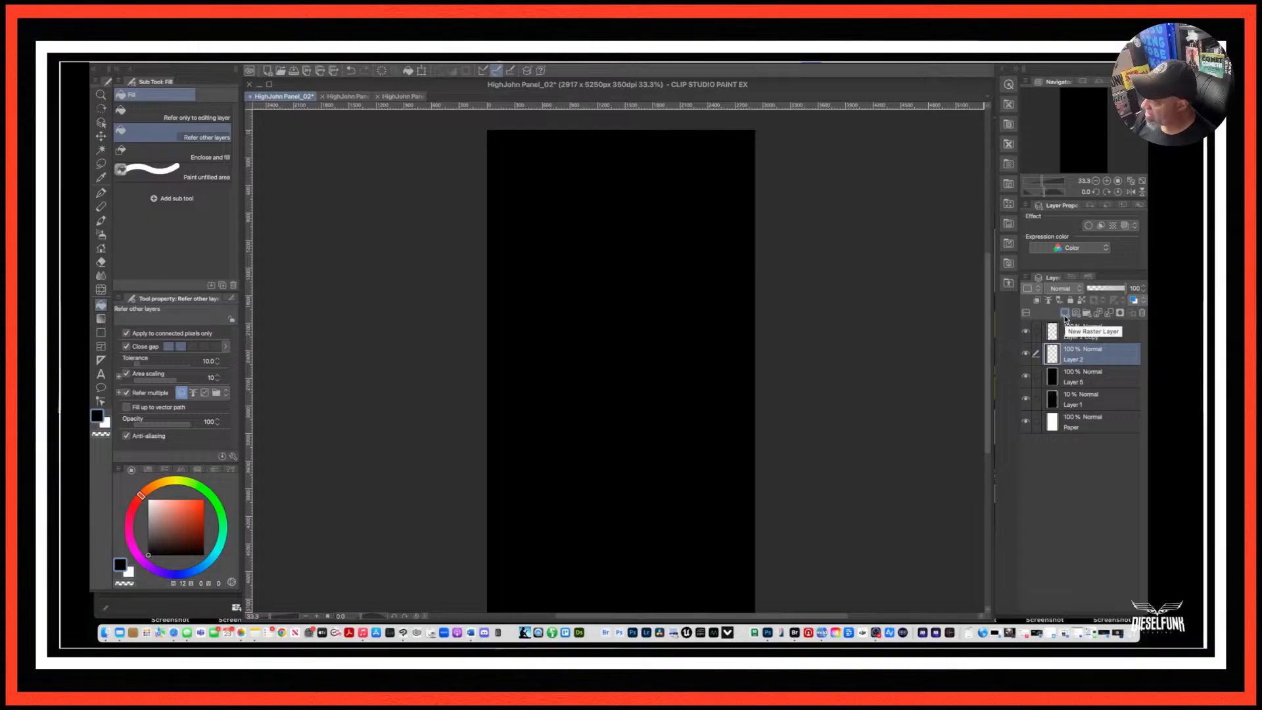
Check the layers by switching their visibility off and on, leaving Layer 1 hidden and the layers above it shown.
{"action": "left_click_drag", "start_coordinate": [1026, 398], "coordinate": [1027, 353]}
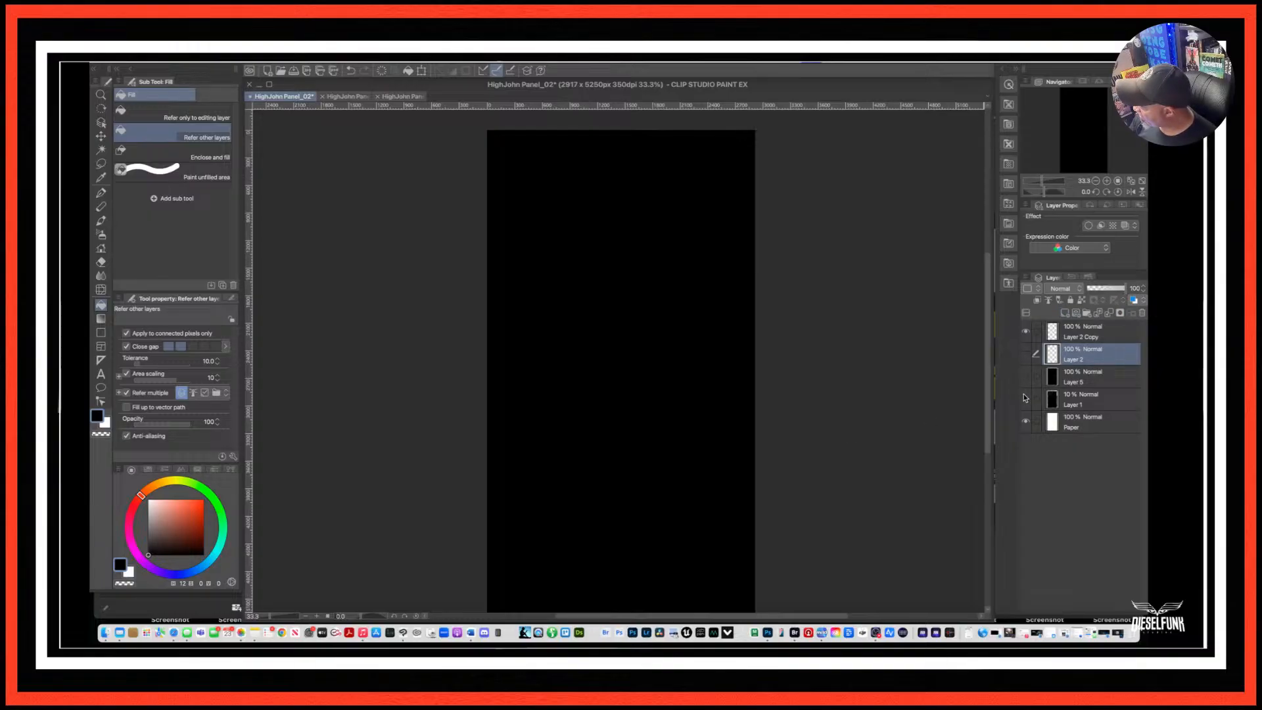
{"action": "left_click", "coordinate": [1025, 333]}
{"action": "left_click", "coordinate": [1025, 333]}
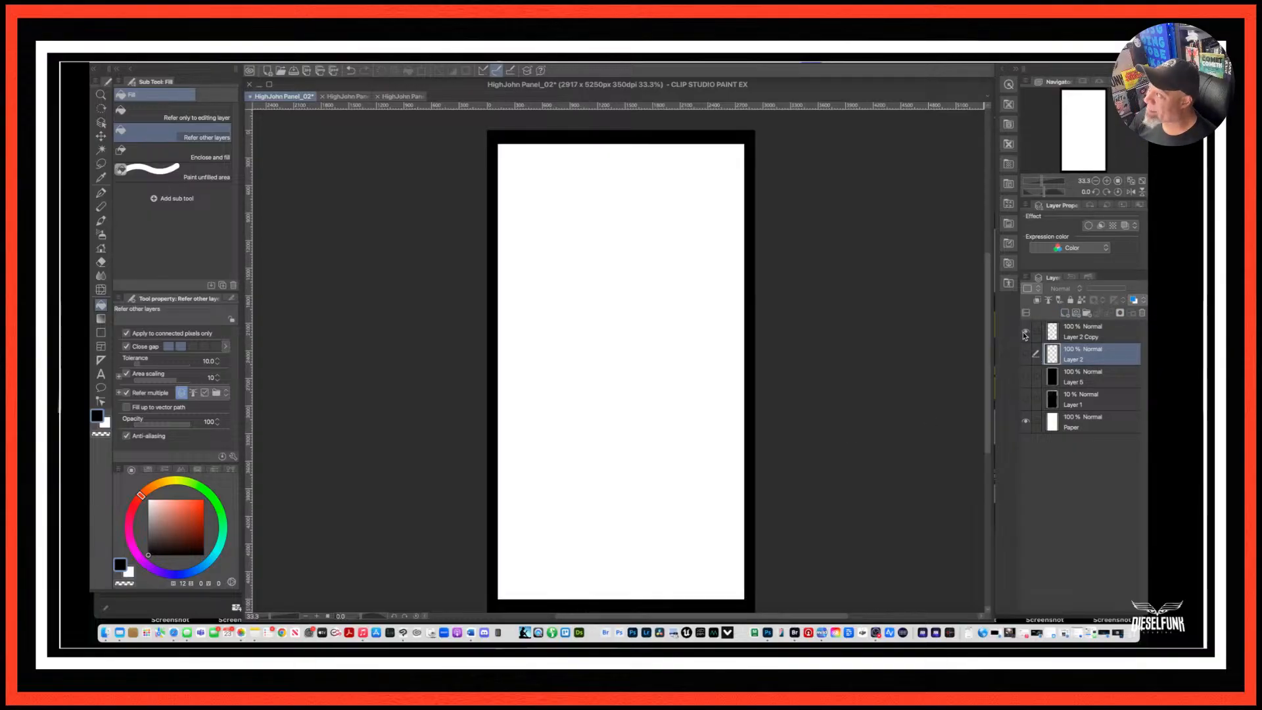
{"action": "left_click", "coordinate": [1024, 334]}
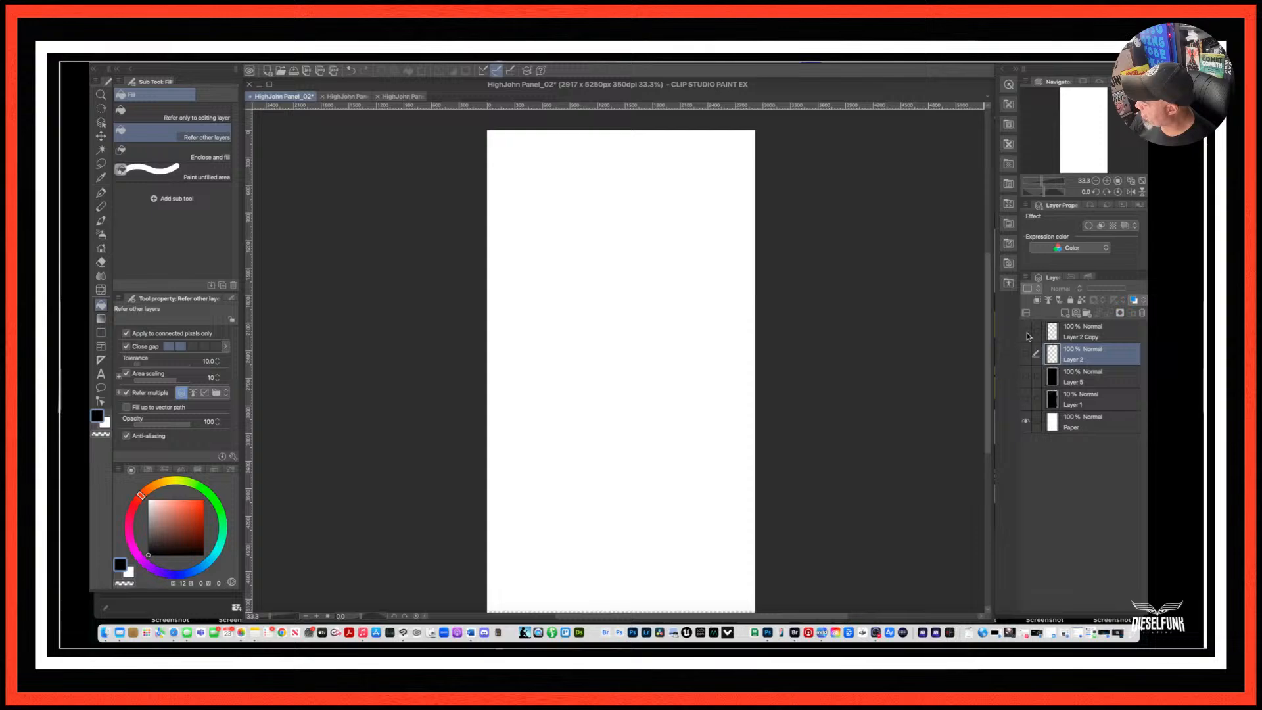
{"action": "left_click", "coordinate": [1025, 332]}
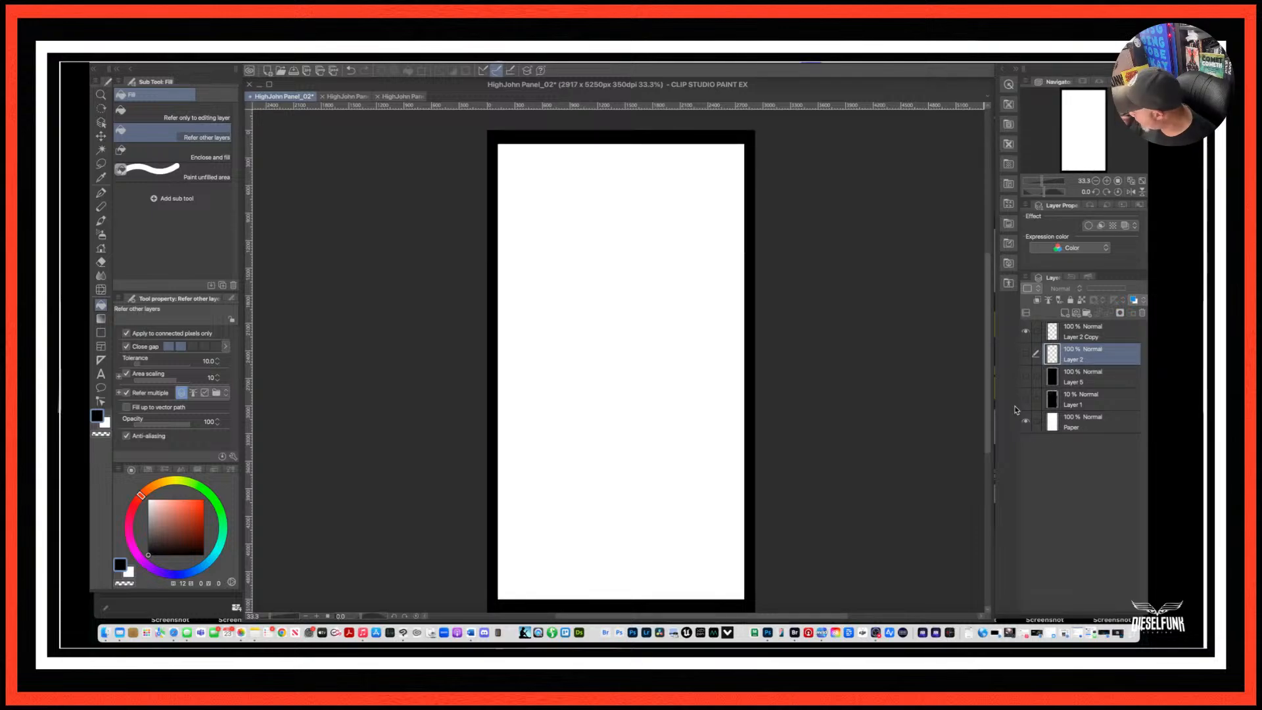
{"action": "left_click", "coordinate": [1026, 400]}
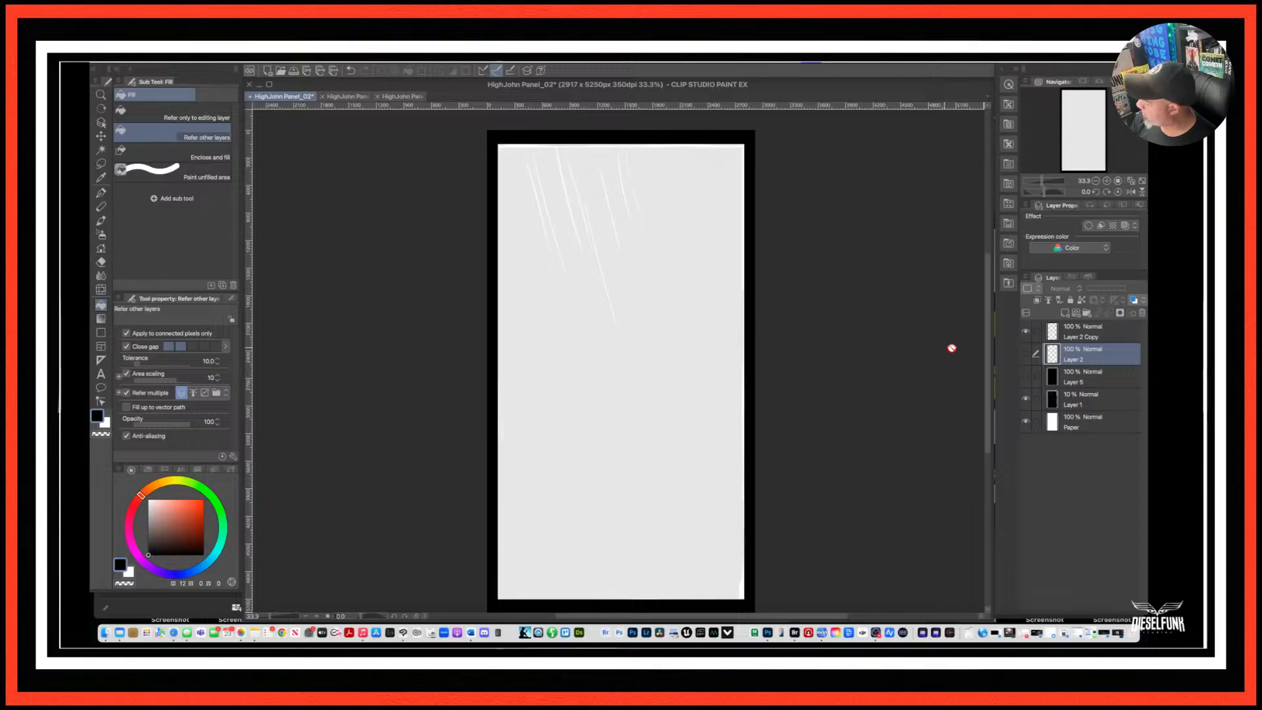
{"action": "left_click", "coordinate": [1026, 400]}
{"action": "left_click", "coordinate": [1026, 376]}
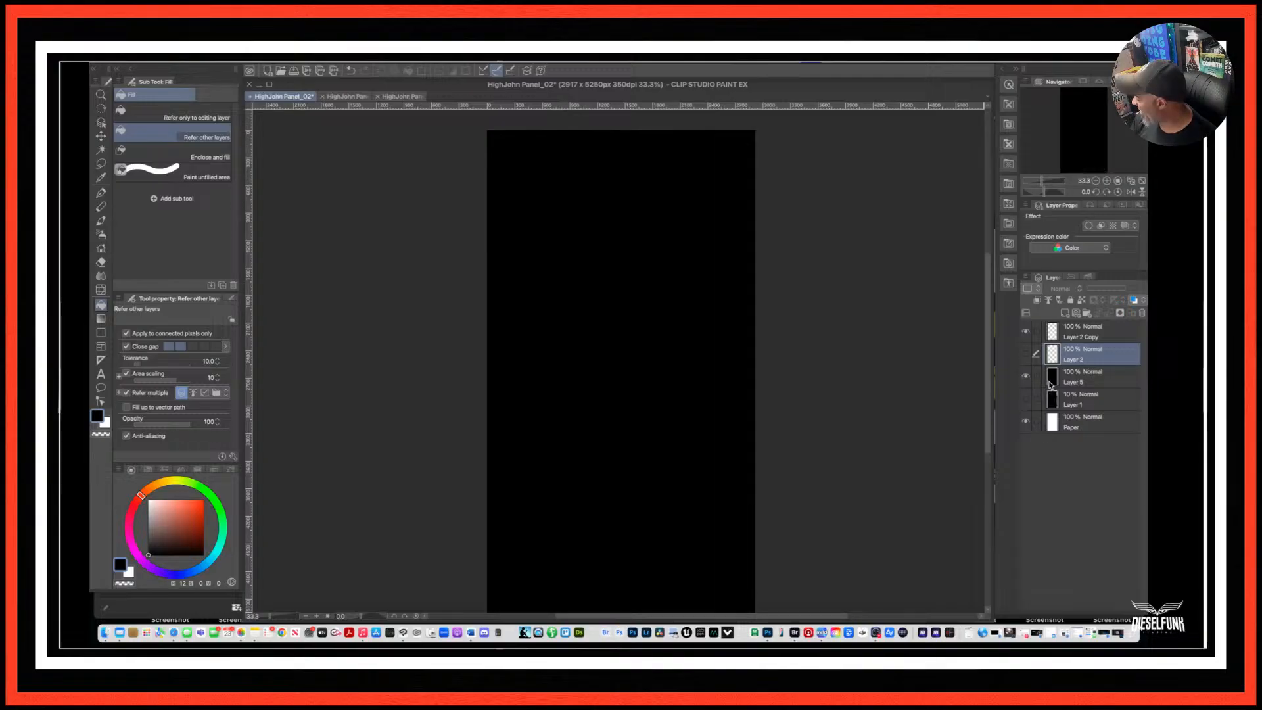
{"action": "left_click", "coordinate": [1026, 354]}
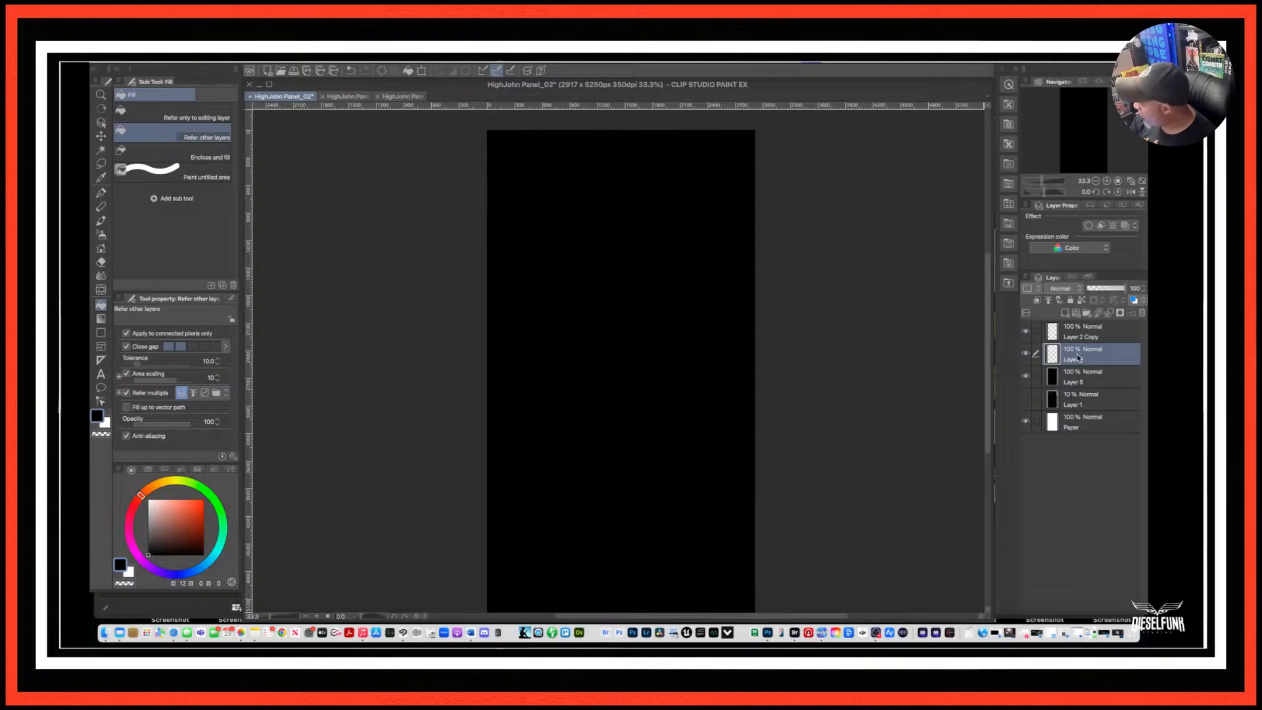
Dab white specks below the panel's upper edge on Layer 2 with the Textured pen, and shift the layer toward the panel's centre.
{"action": "left_click", "coordinate": [100, 192]}
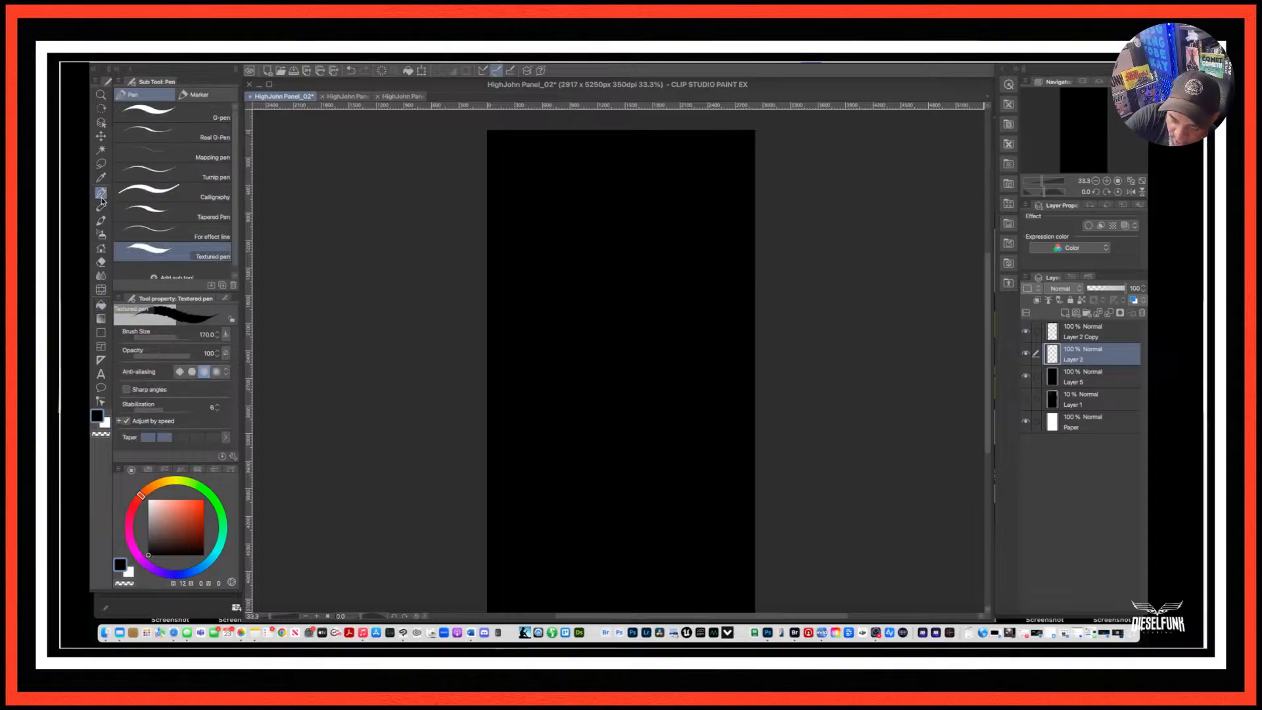
{"action": "left_click", "coordinate": [106, 423]}
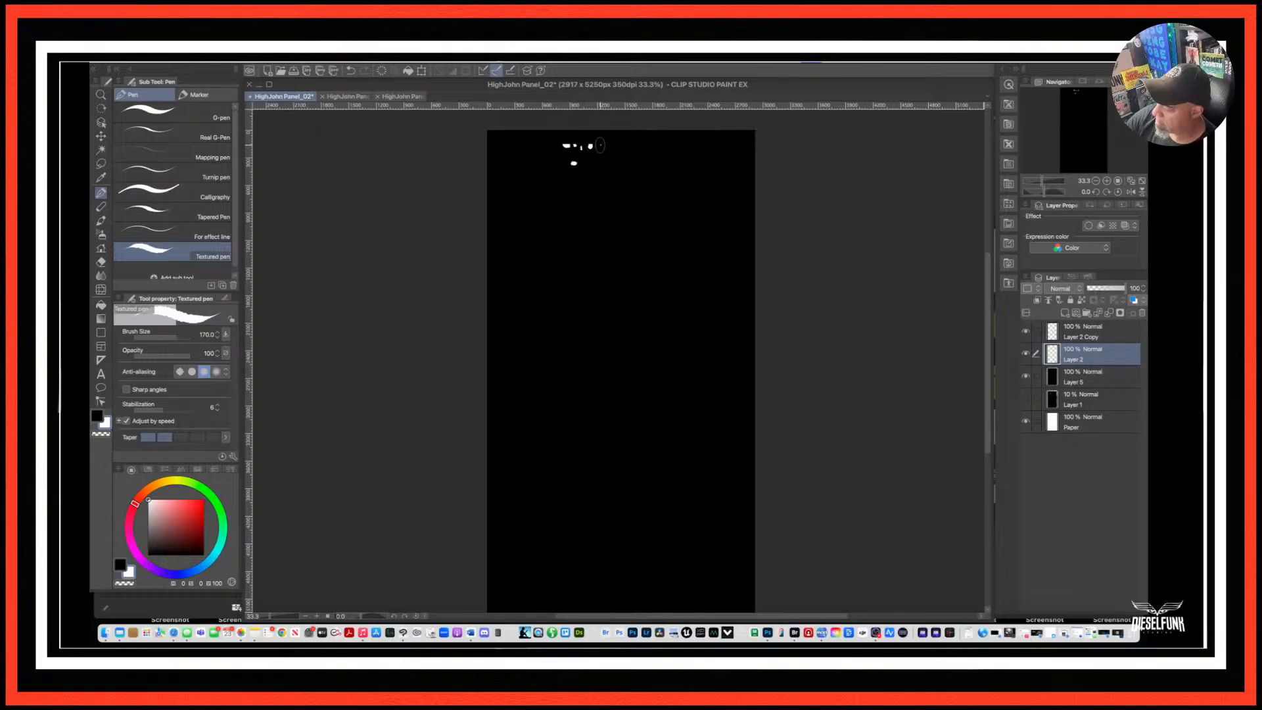
{"action": "left_click", "coordinate": [601, 145]}
{"action": "left_click", "coordinate": [584, 156]}
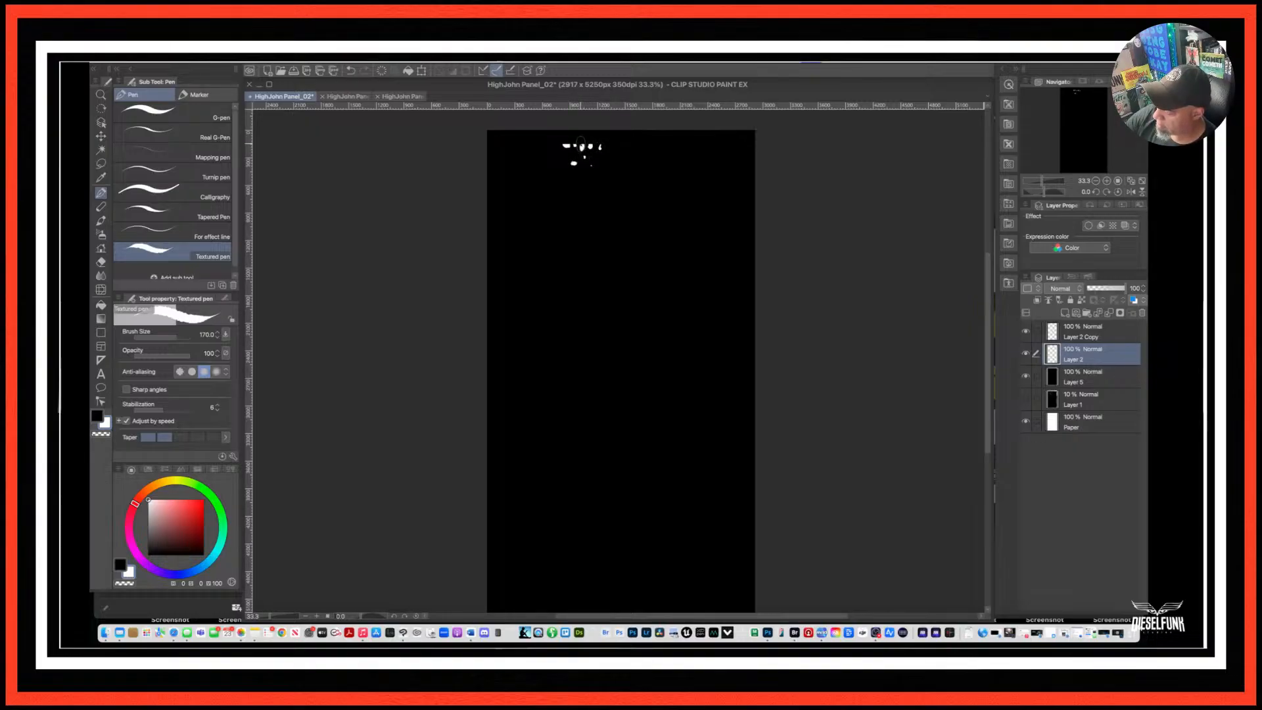
{"action": "left_click", "coordinate": [582, 147]}
{"action": "left_click", "coordinate": [584, 173]}
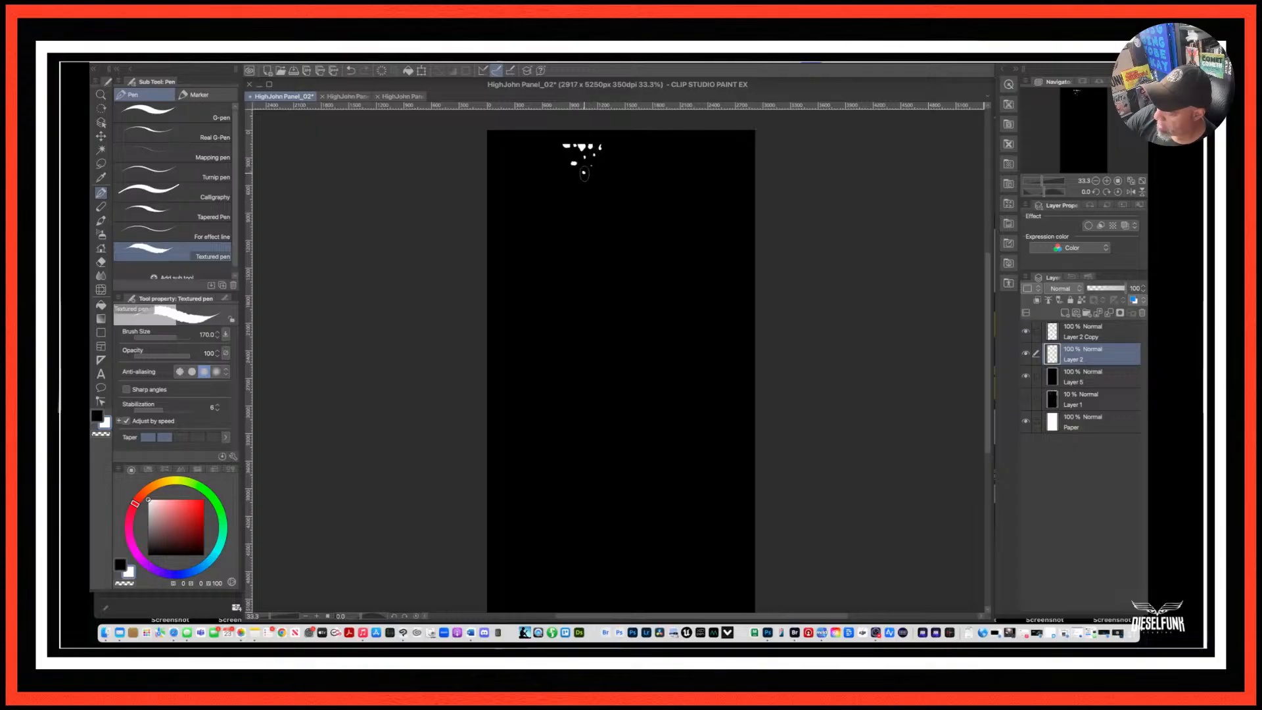
{"action": "left_click", "coordinate": [591, 183]}
{"action": "left_click", "coordinate": [579, 192]}
{"action": "left_click", "coordinate": [566, 190]}
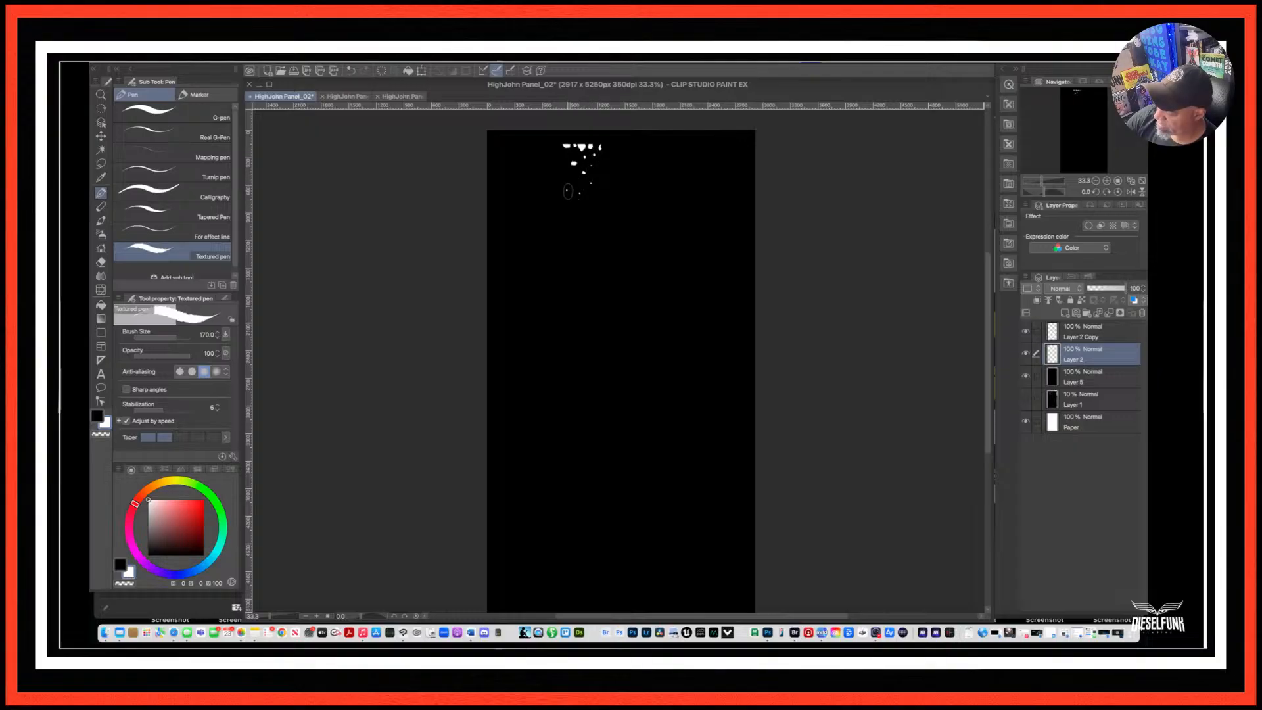
{"action": "left_click", "coordinate": [598, 219]}
{"action": "left_click", "coordinate": [587, 231]}
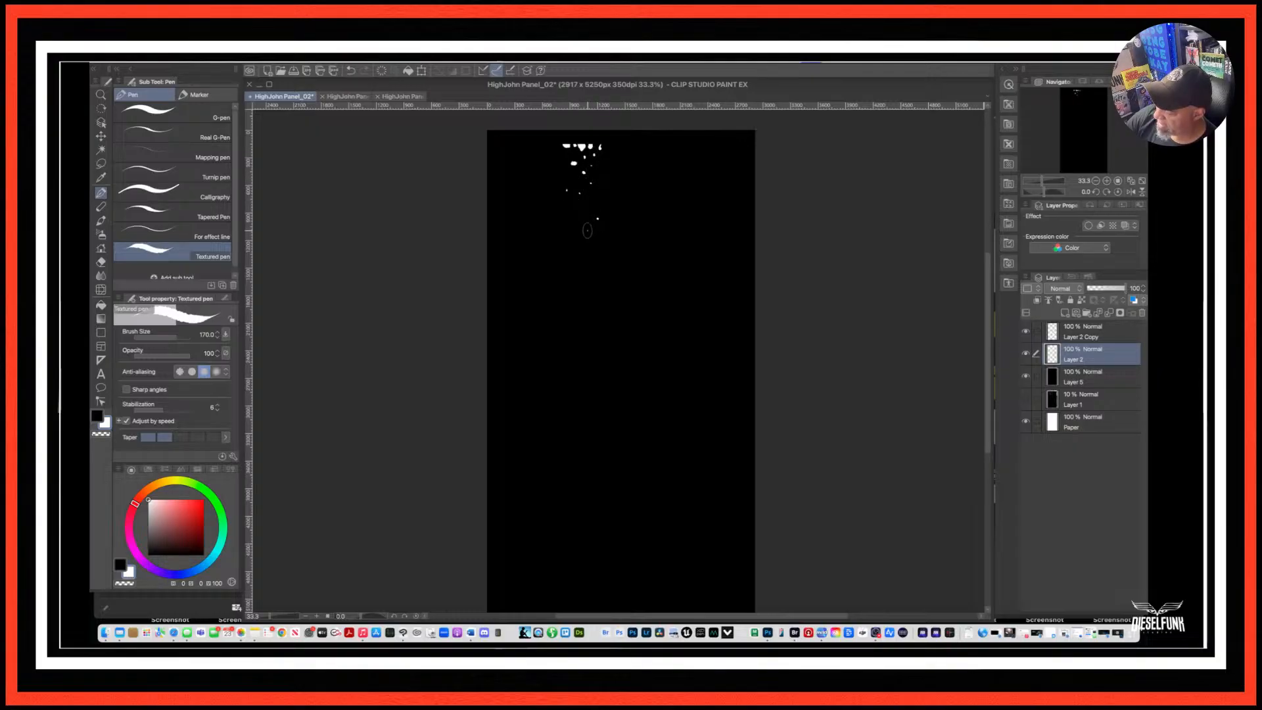
{"action": "left_click", "coordinate": [578, 146]}
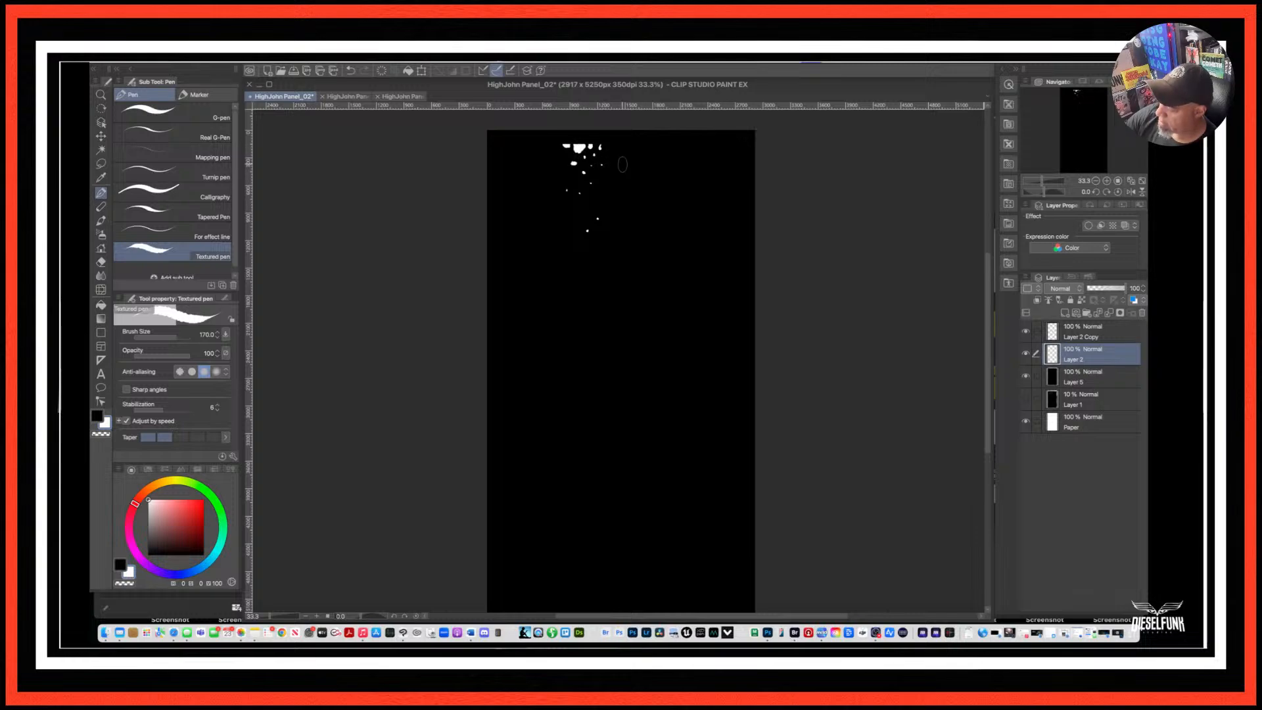
{"action": "left_click", "coordinate": [610, 147]}
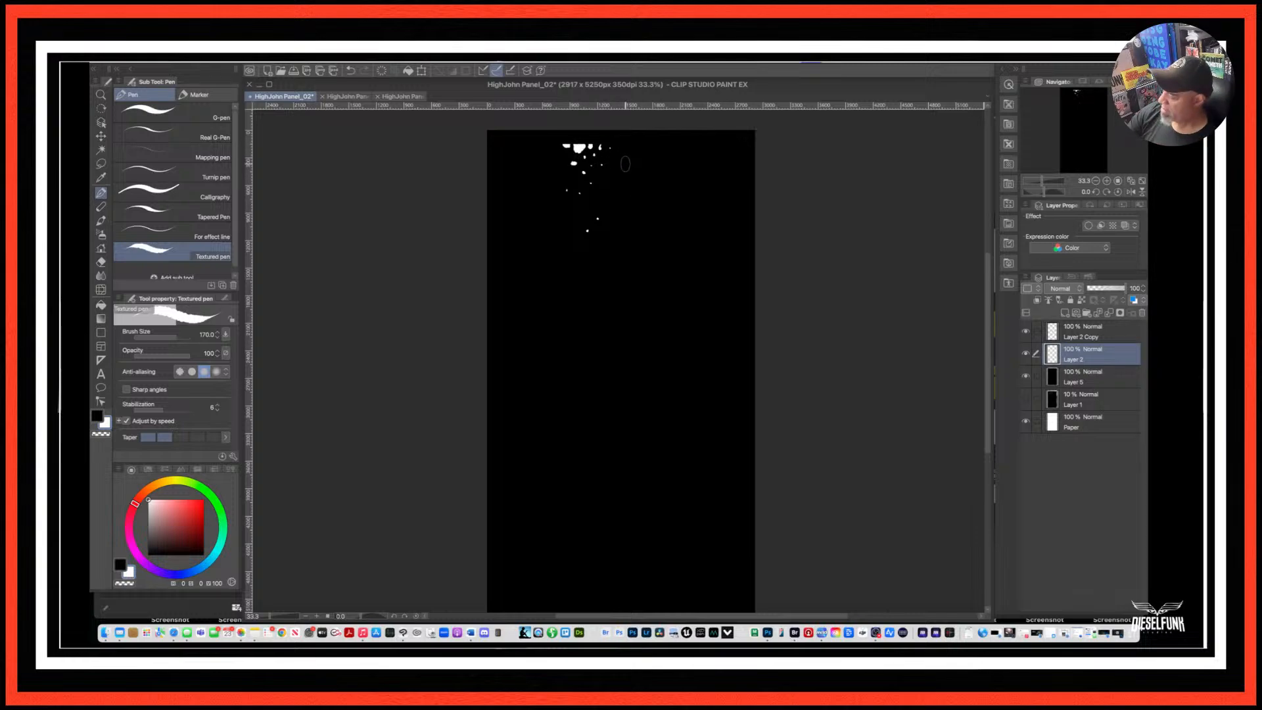
{"action": "left_click", "coordinate": [595, 202]}
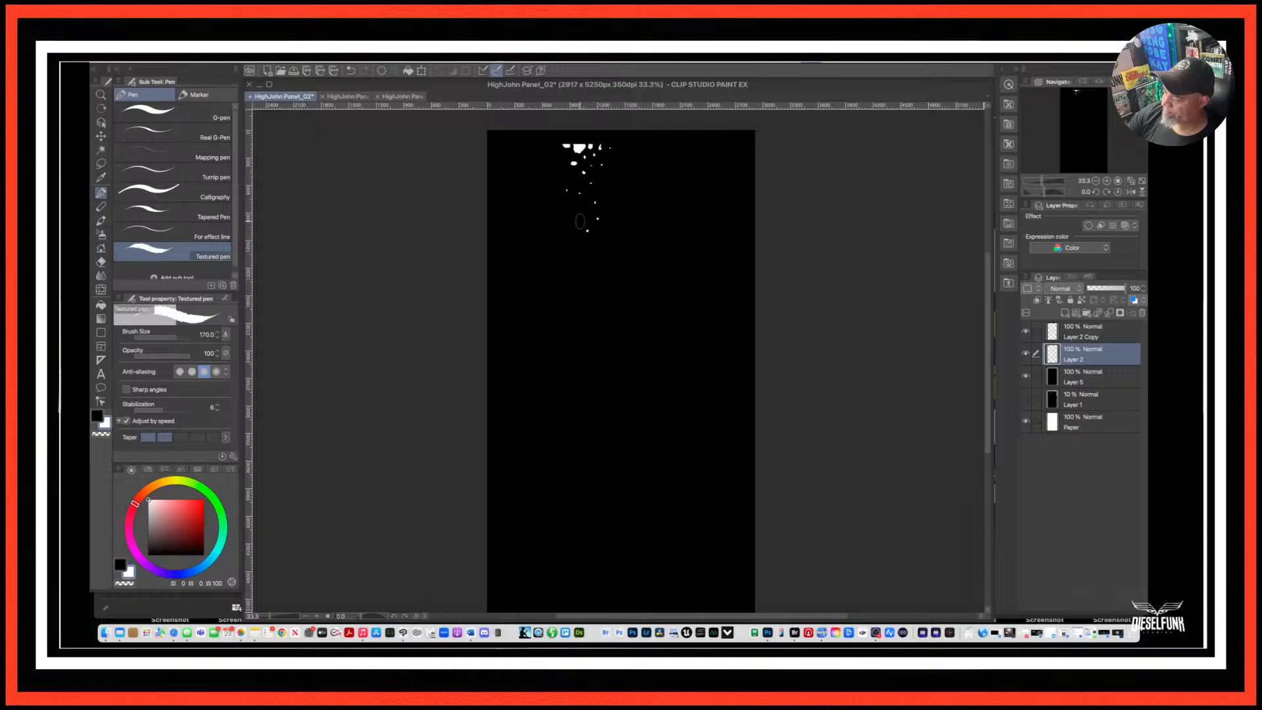
{"action": "left_click", "coordinate": [577, 224]}
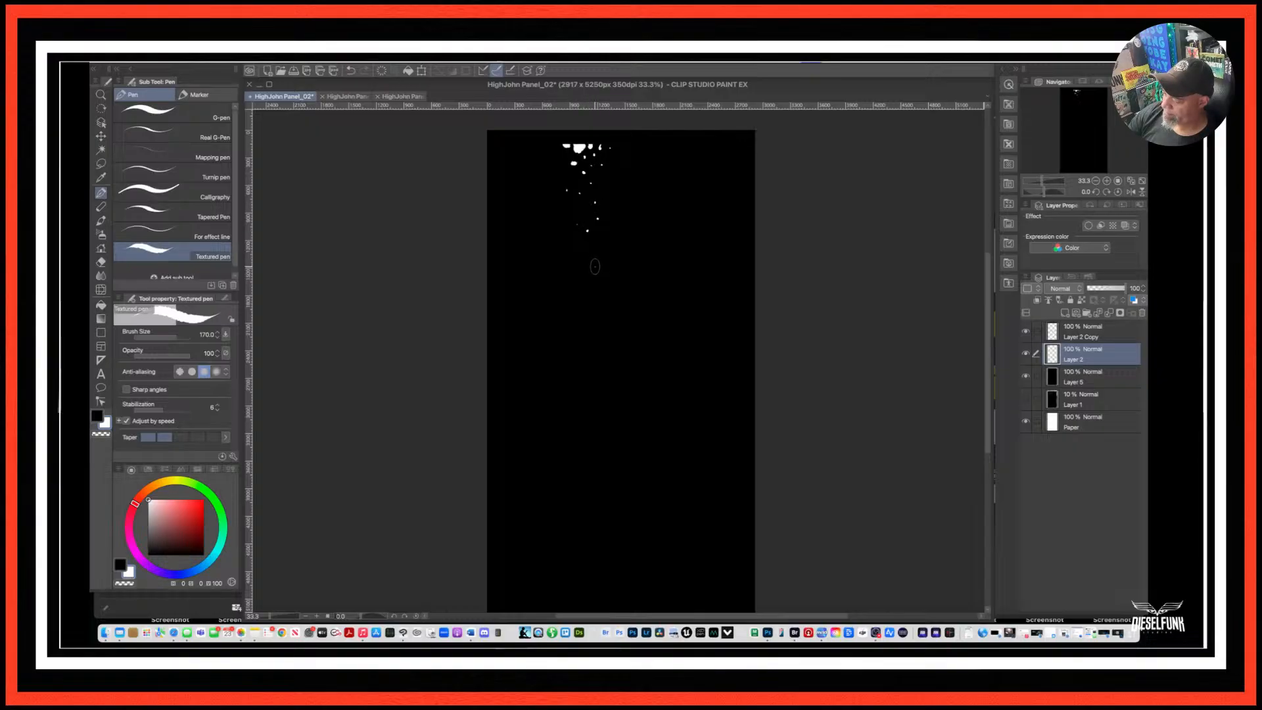
{"action": "left_click", "coordinate": [595, 266]}
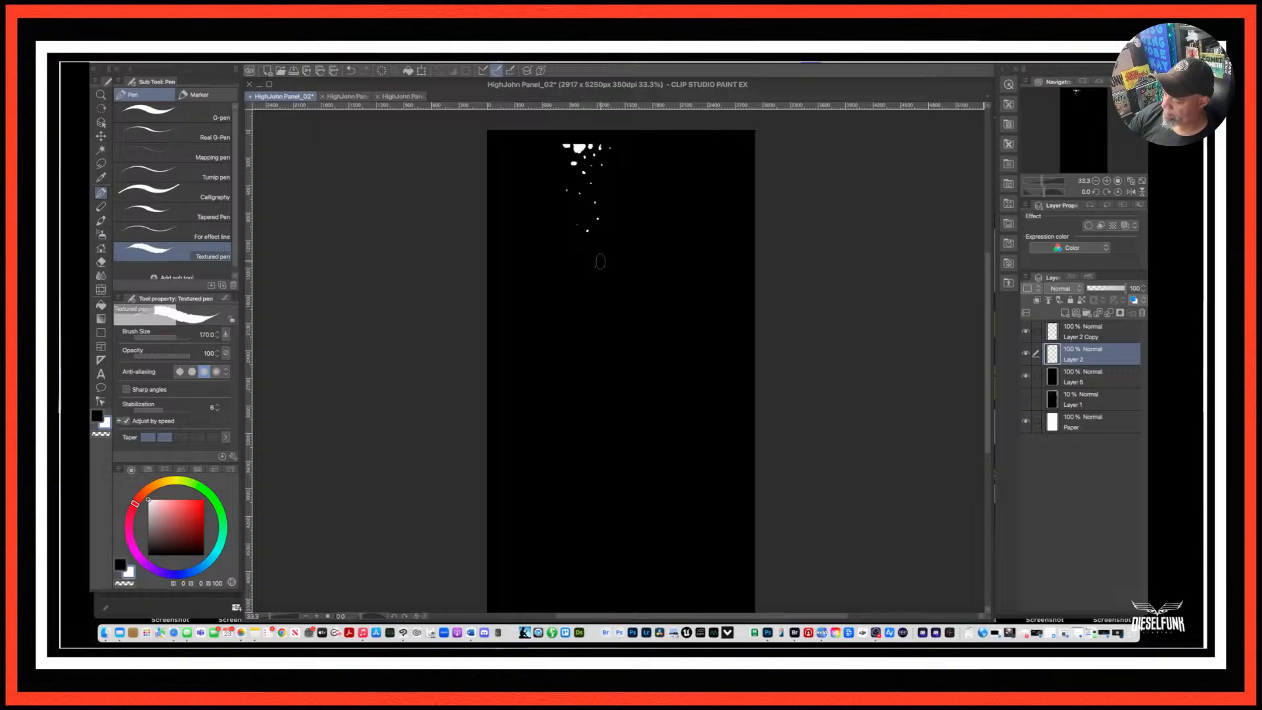
{"action": "left_click", "coordinate": [562, 173]}
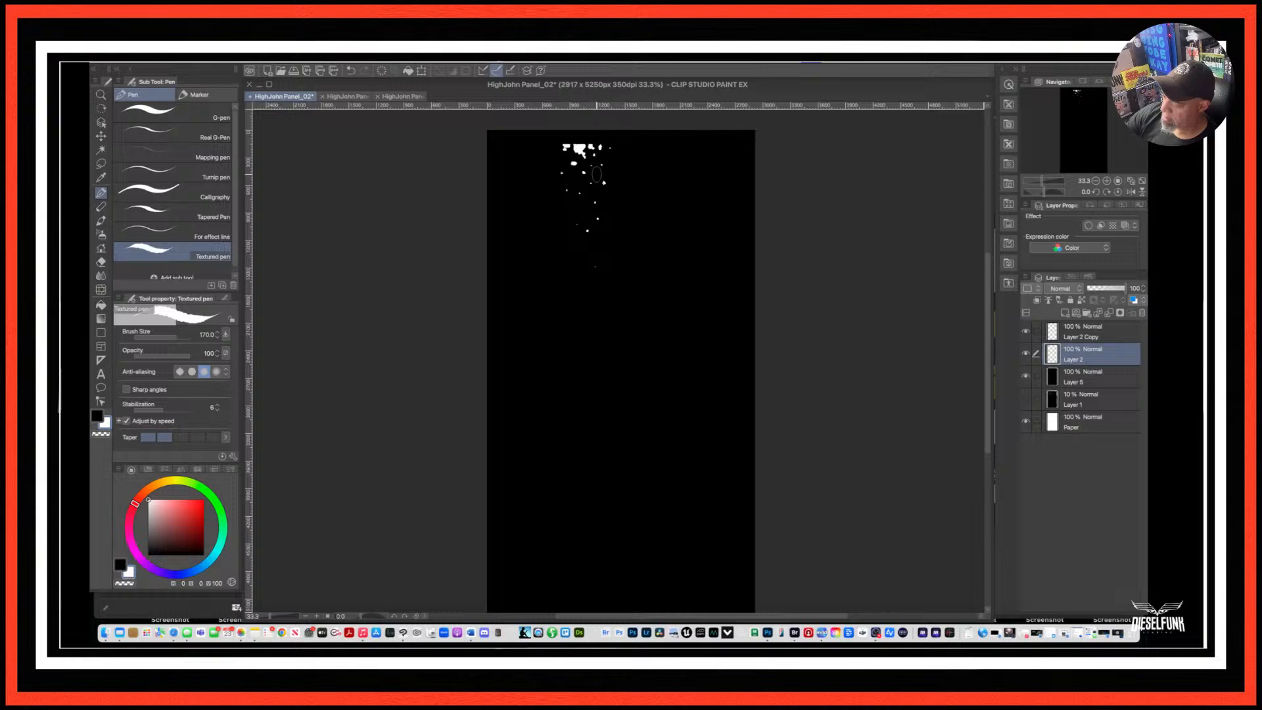
{"action": "left_click", "coordinate": [592, 181]}
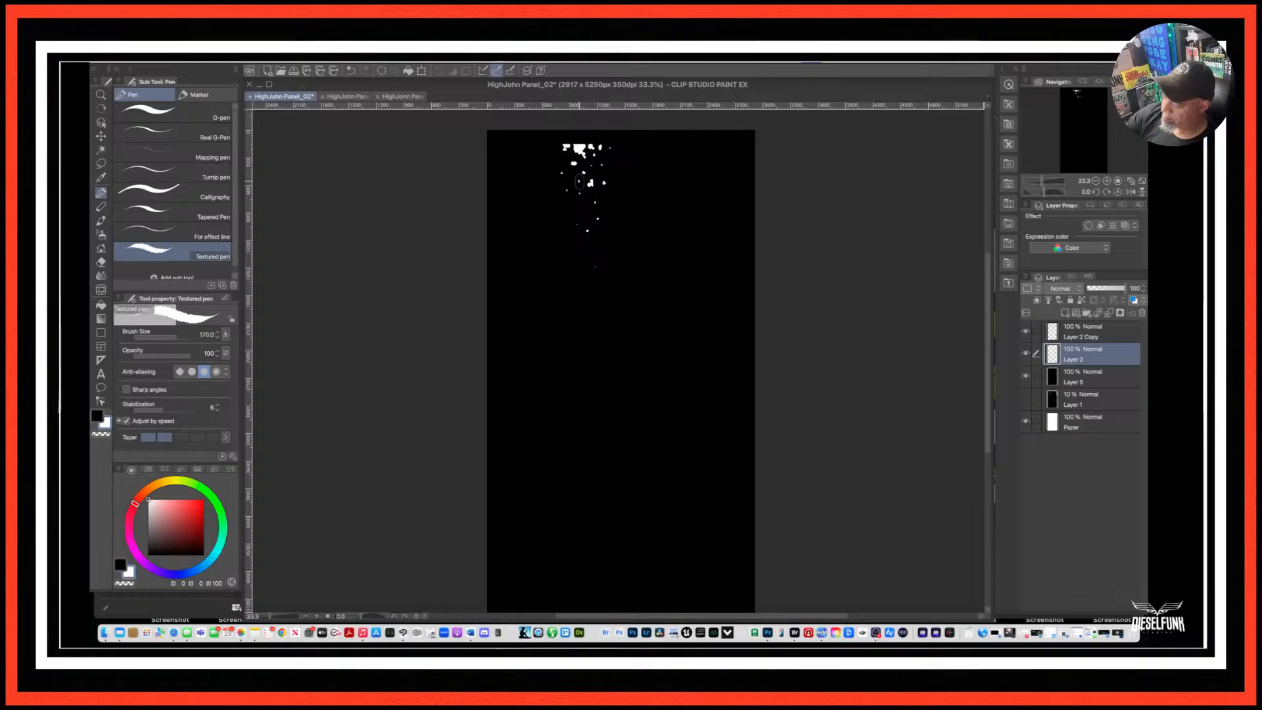
{"action": "left_click", "coordinate": [604, 200]}
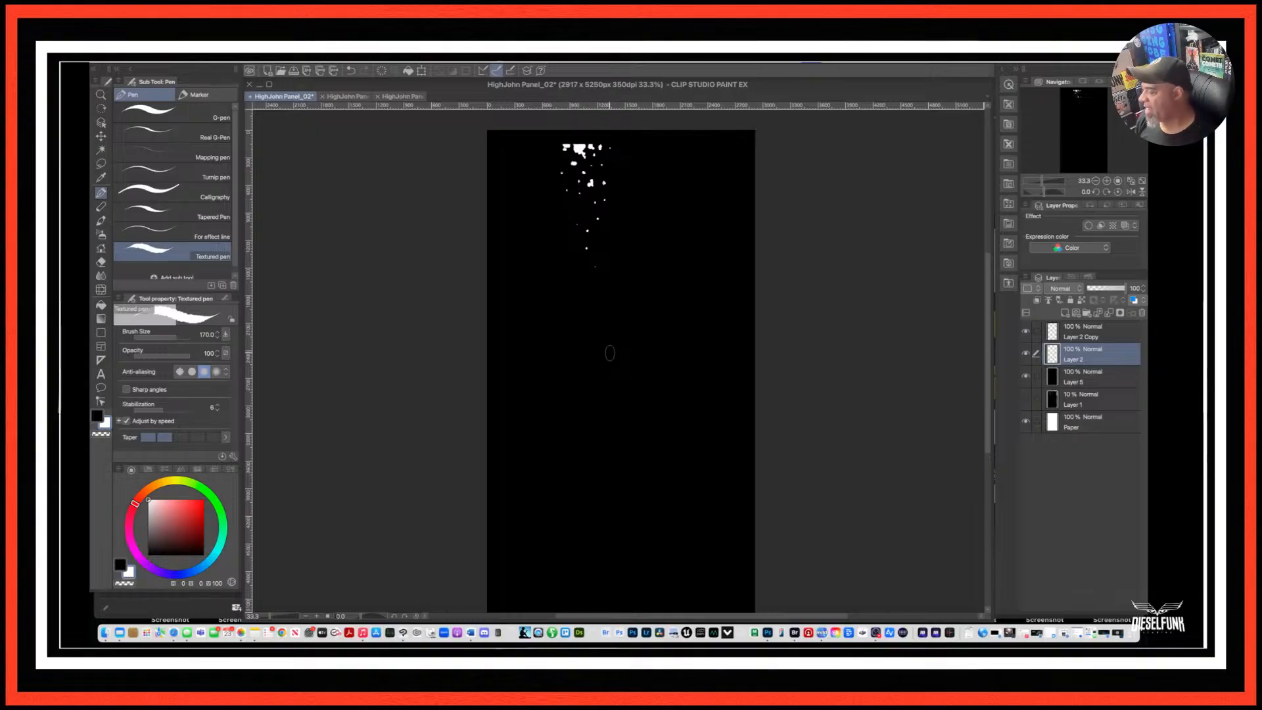
{"action": "left_click", "coordinate": [101, 136]}
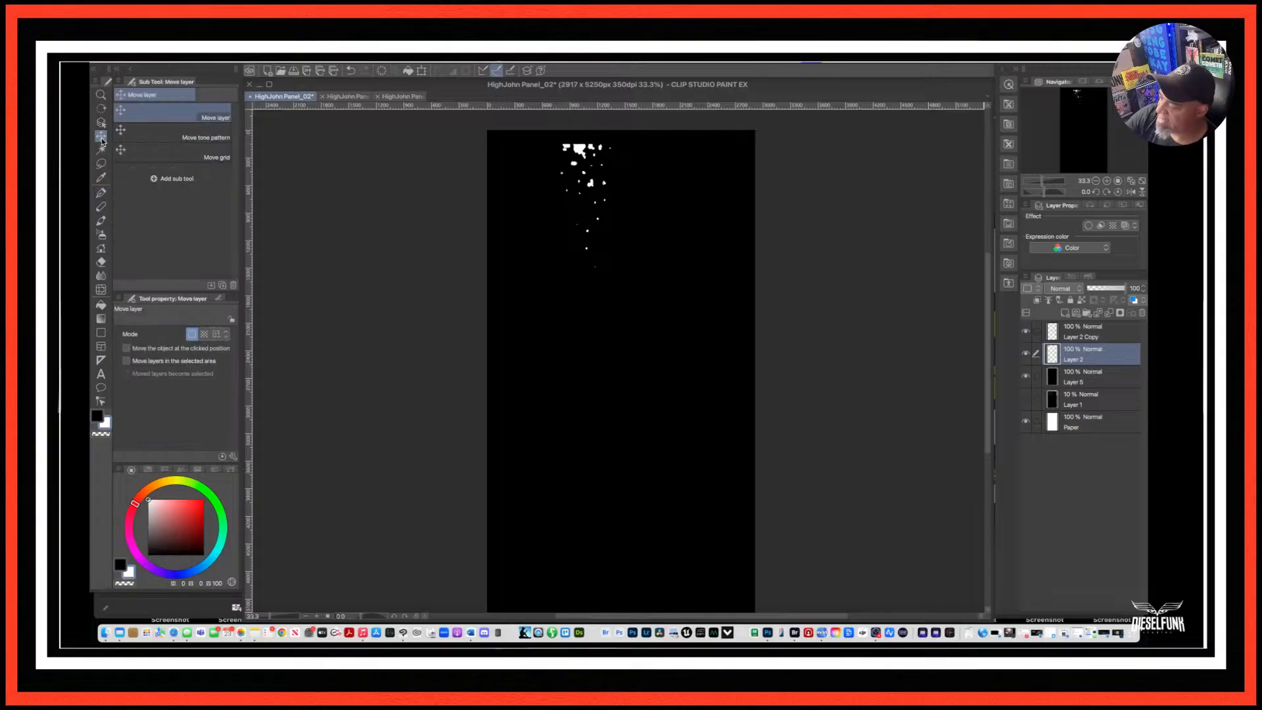
{"action": "left_click_drag", "start_coordinate": [583, 154], "coordinate": [612, 177]}
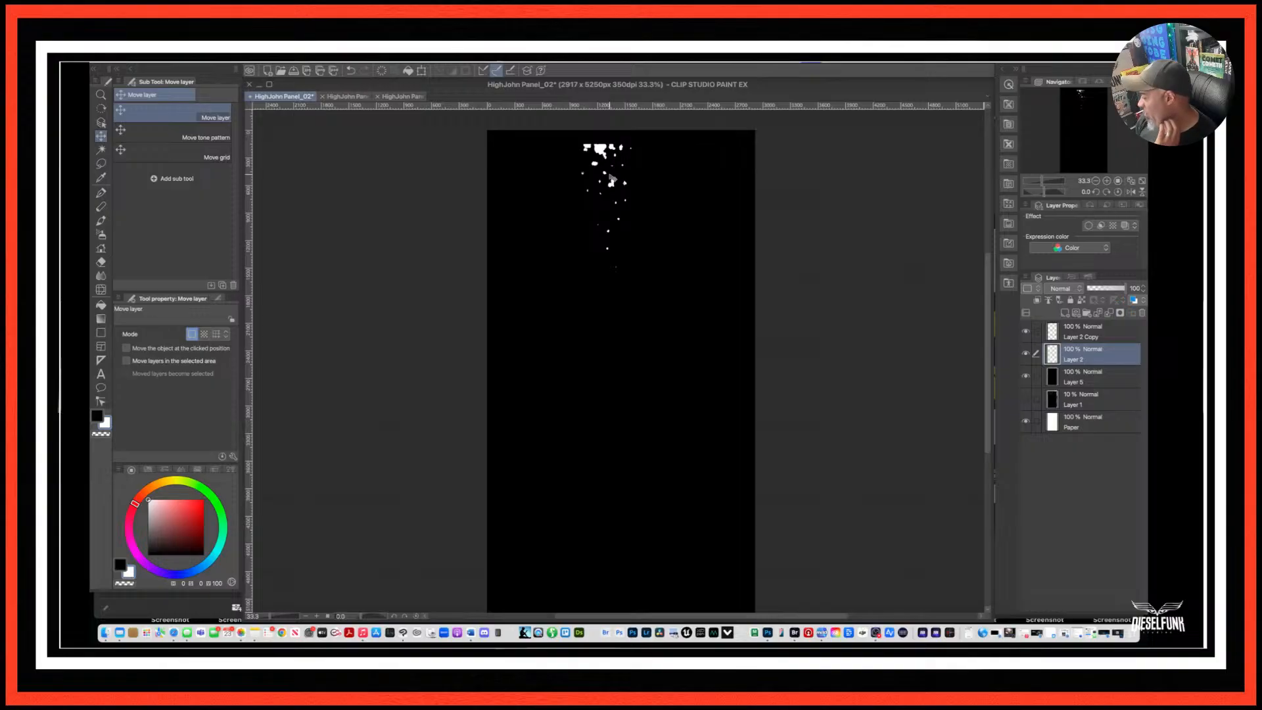
Look at the document's Timelapse options without starting a recording.
{"action": "left_click", "coordinate": [217, 63]}
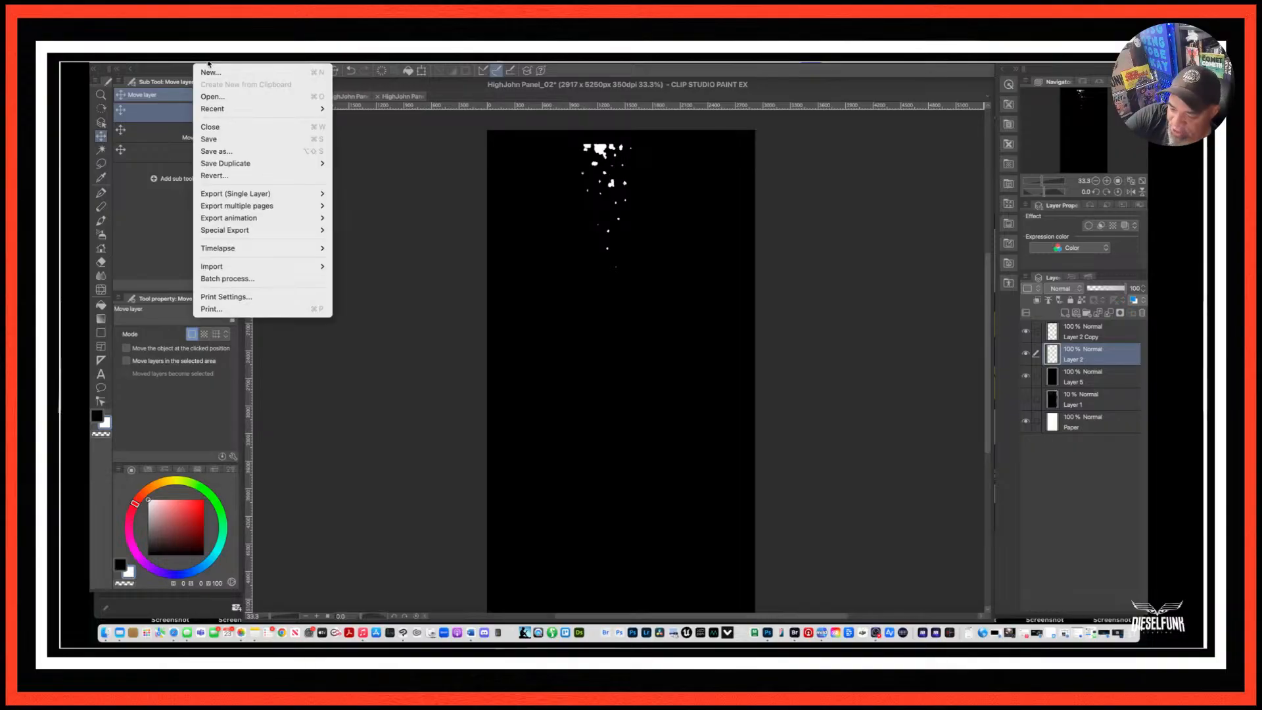
{"action": "mouse_move", "coordinate": [309, 248]}
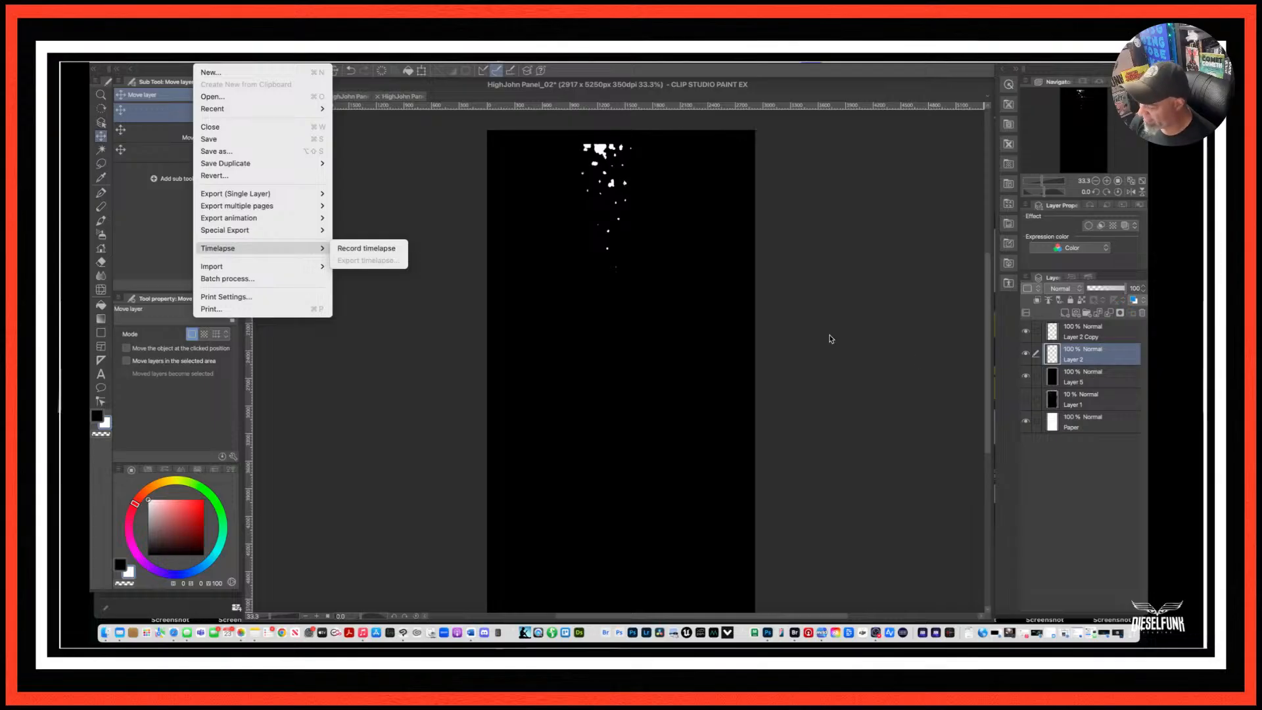
{"action": "key", "text": "Escape"}
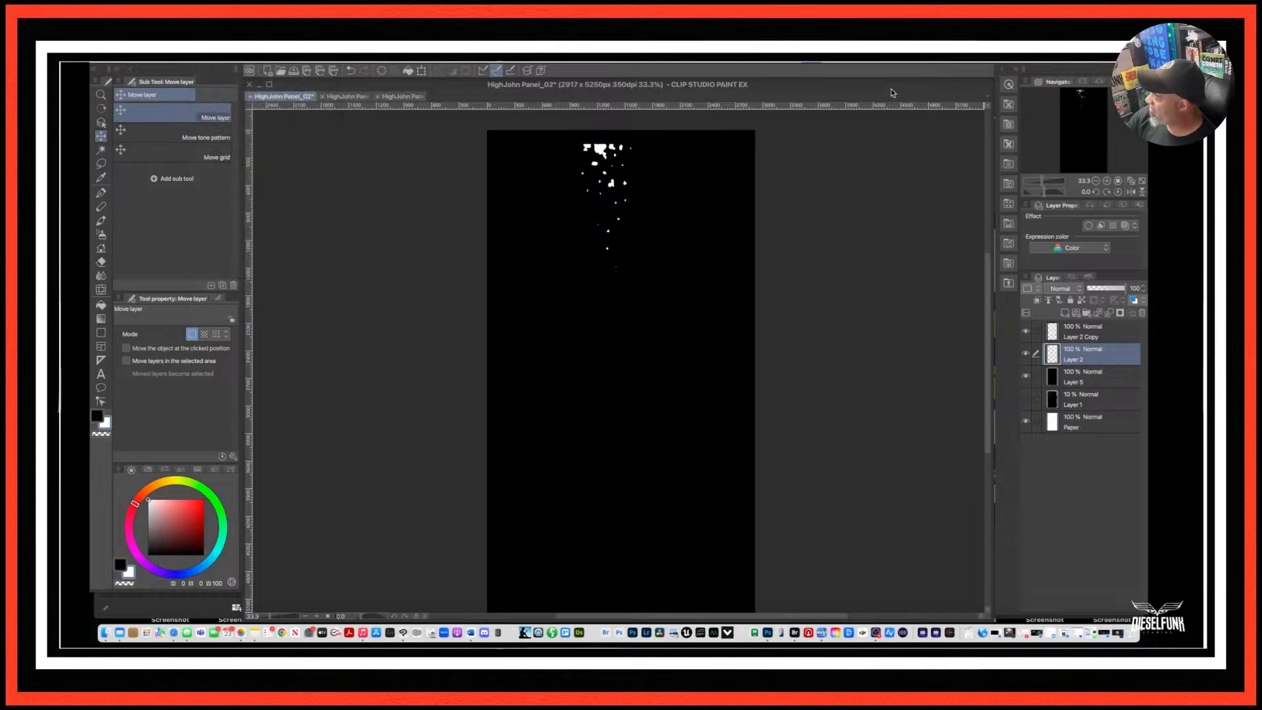
Clear and delete Layer 2 and the black fill Layer 5 together.
{"action": "left_click", "coordinate": [1091, 381], "text": "shift"}
{"action": "key", "text": "Delete"}
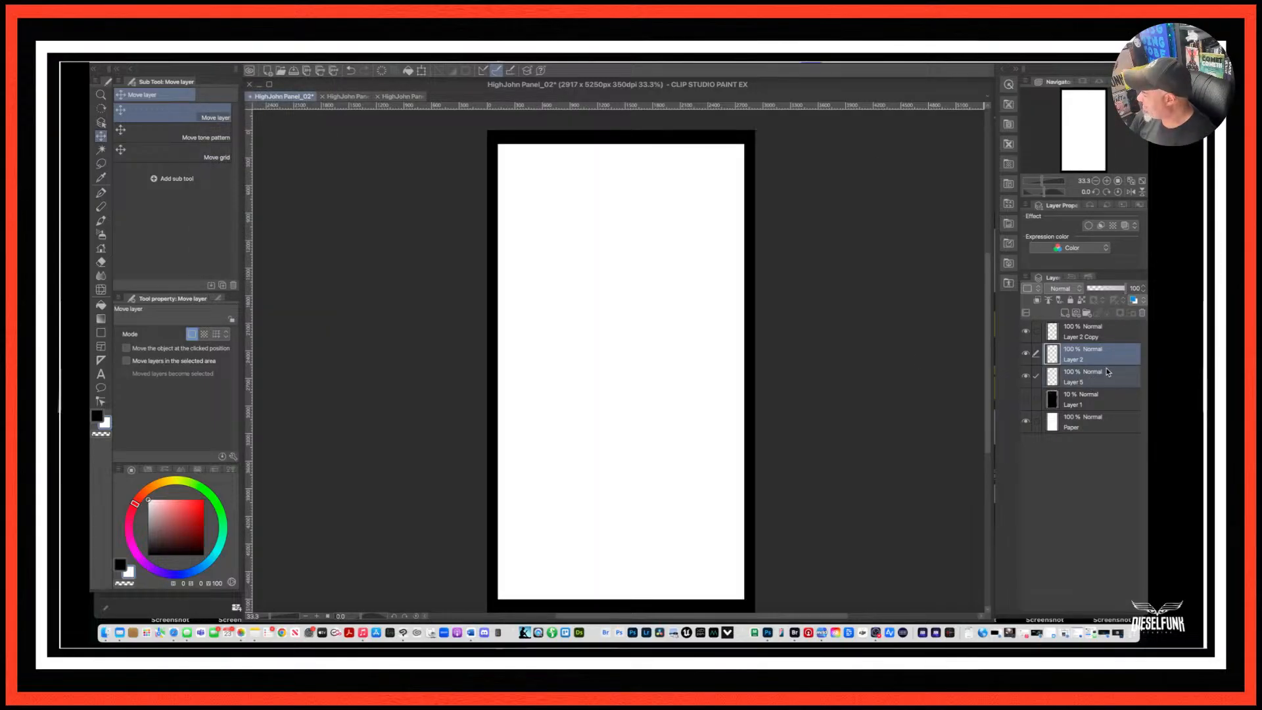
{"action": "left_click", "coordinate": [1142, 316]}
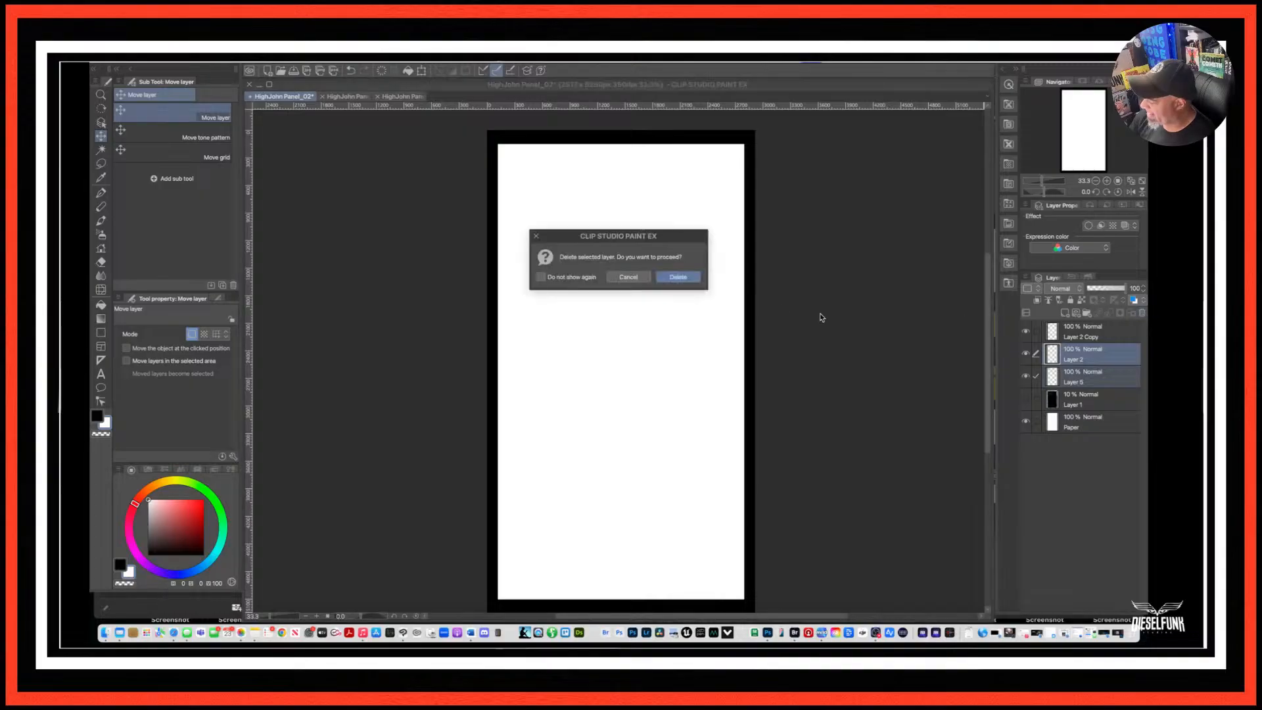
{"action": "left_click", "coordinate": [687, 277]}
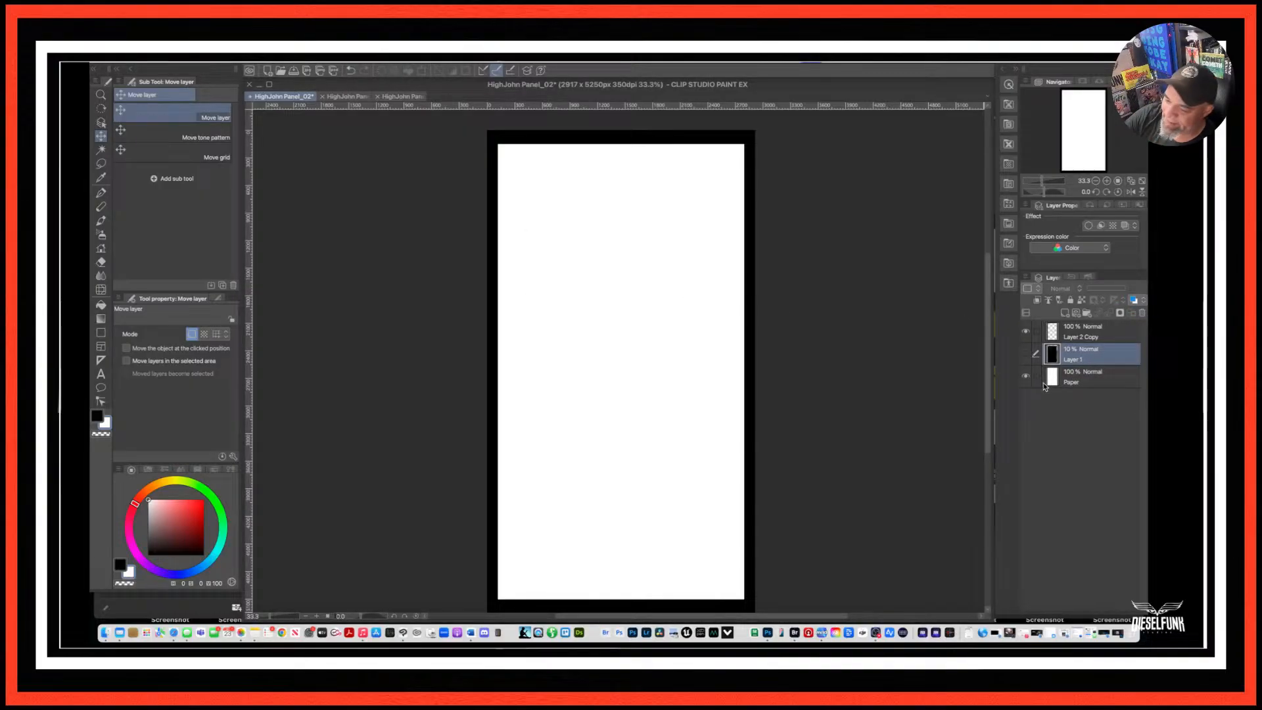
Turn on timelapse recording for the panel document and check that the Record timelapse option is enabled.
{"action": "left_click", "coordinate": [213, 58]}
{"action": "mouse_move", "coordinate": [257, 250]}
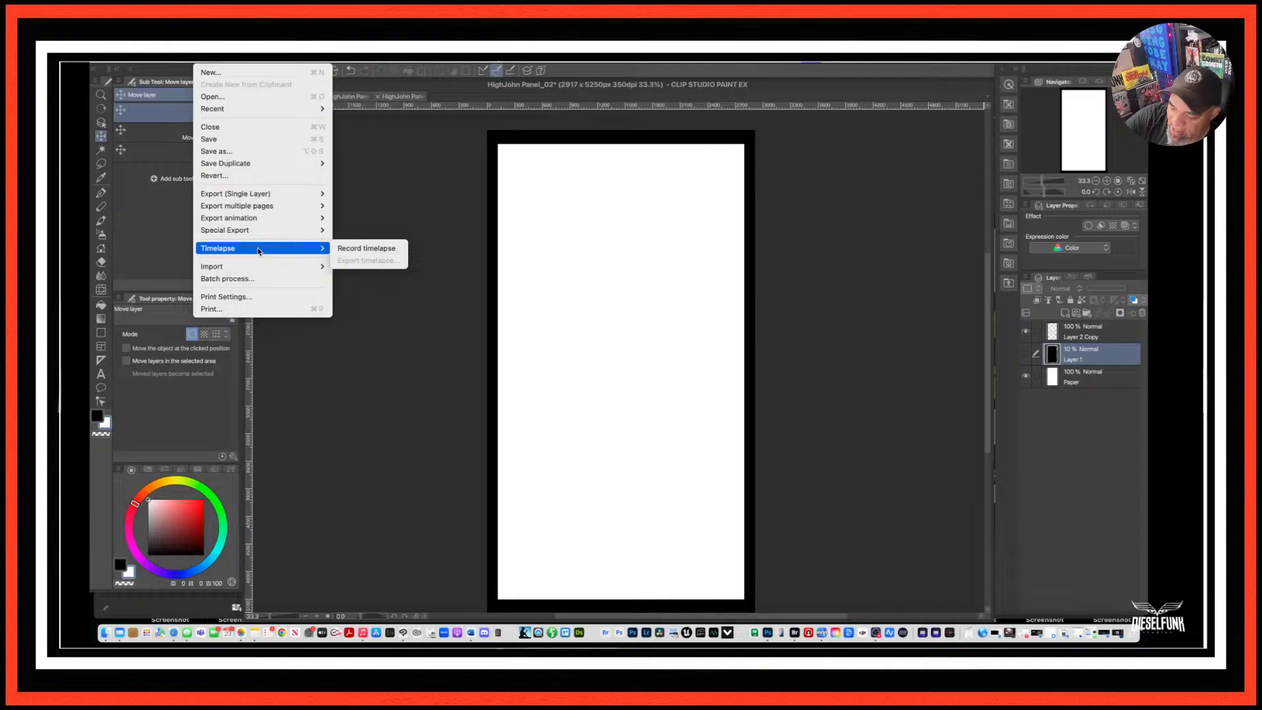
{"action": "left_click", "coordinate": [367, 249]}
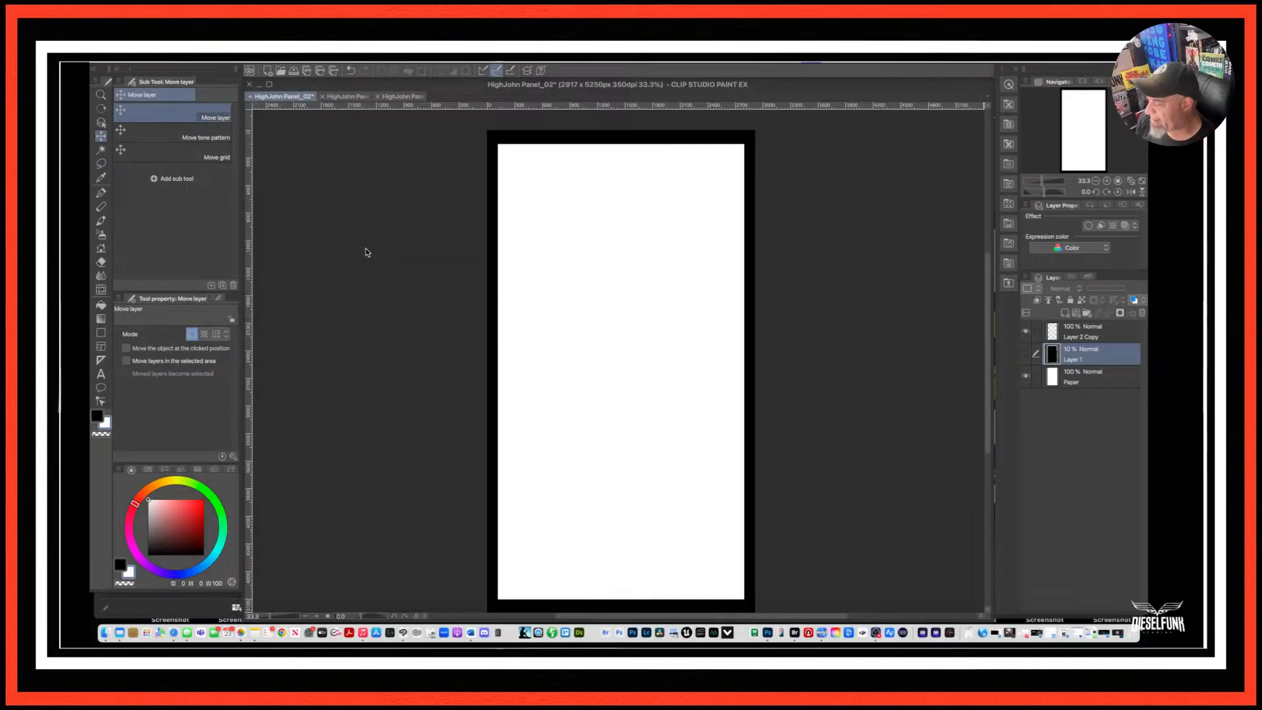
{"action": "left_click", "coordinate": [212, 58]}
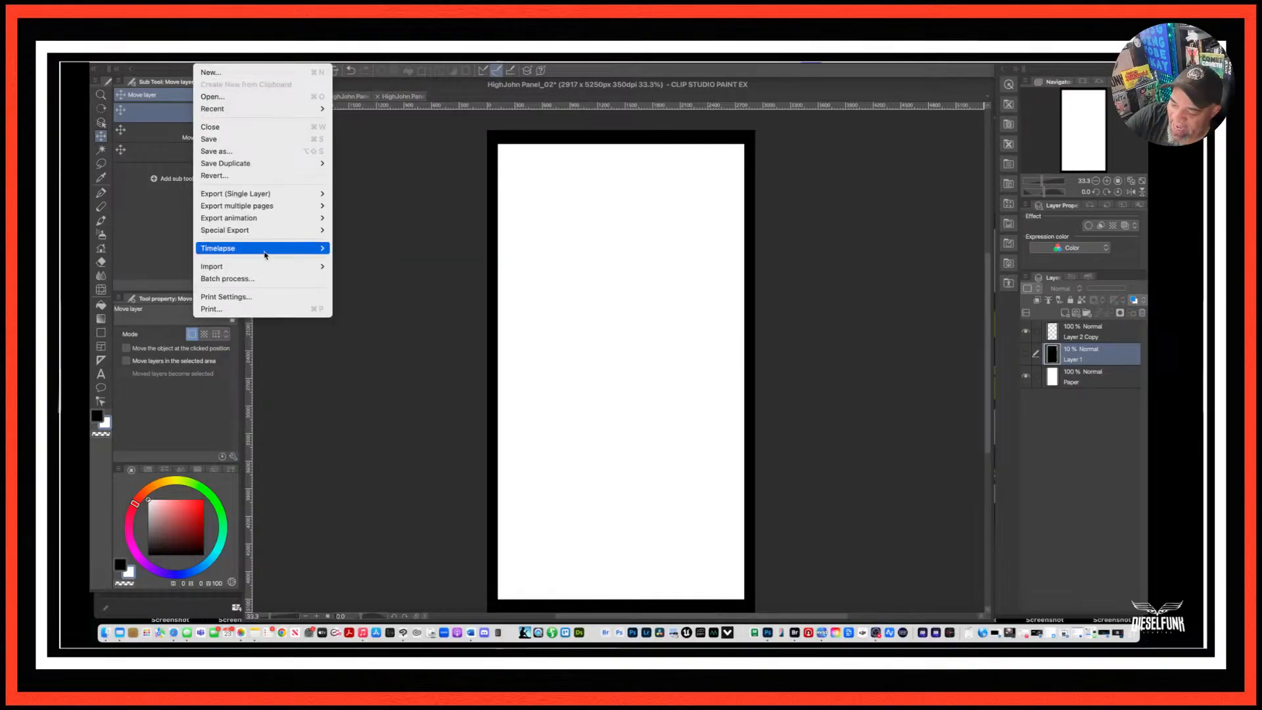
{"action": "mouse_move", "coordinate": [263, 248]}
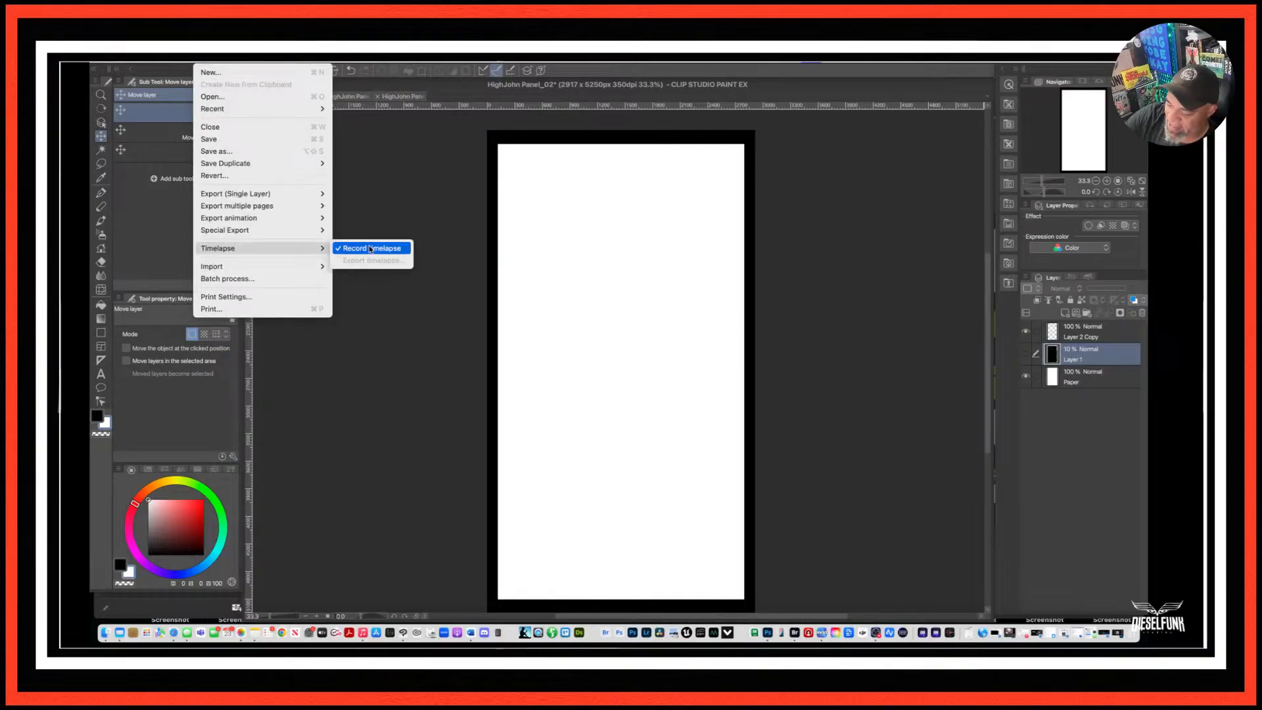
{"action": "left_click", "coordinate": [876, 81]}
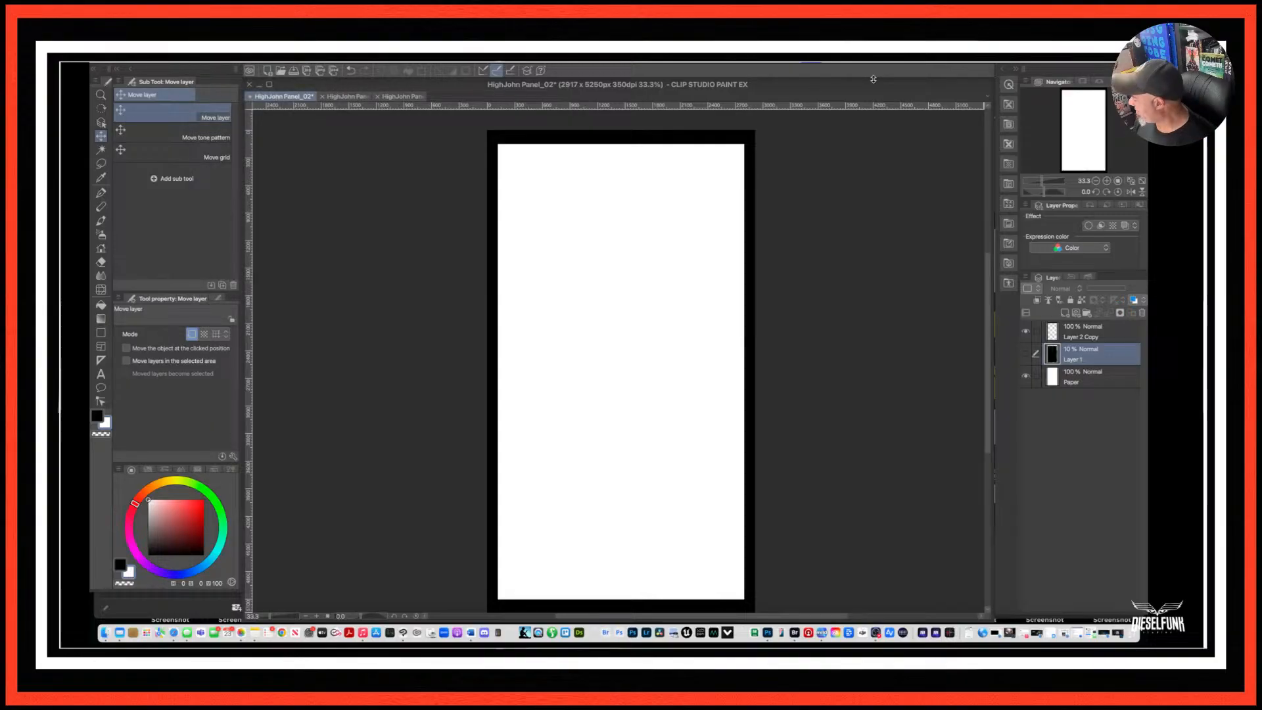
Show Layer 1 and raise its opacity to 100%.
{"action": "left_click", "coordinate": [1027, 355]}
{"action": "left_click_drag", "start_coordinate": [1097, 293], "coordinate": [1135, 292]}
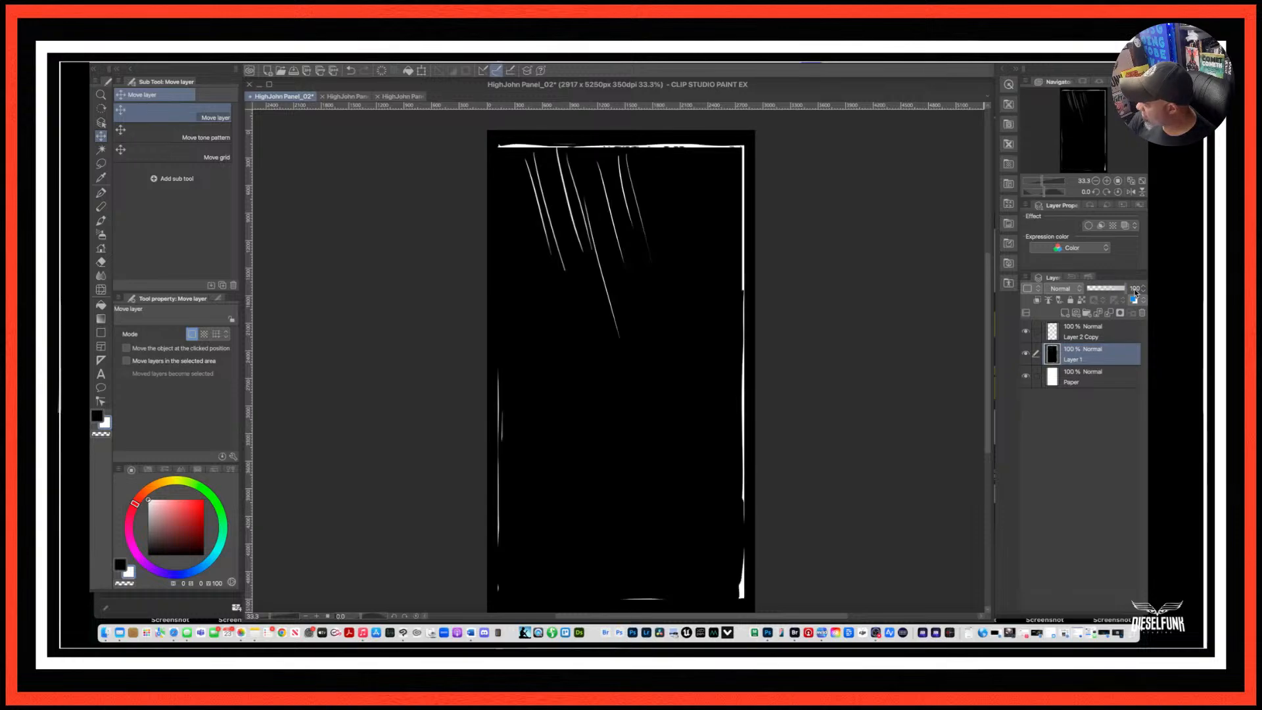
Try to cover the old white strokes with a black fill on a new layer above Layer 1.
{"action": "left_click", "coordinate": [1065, 314]}
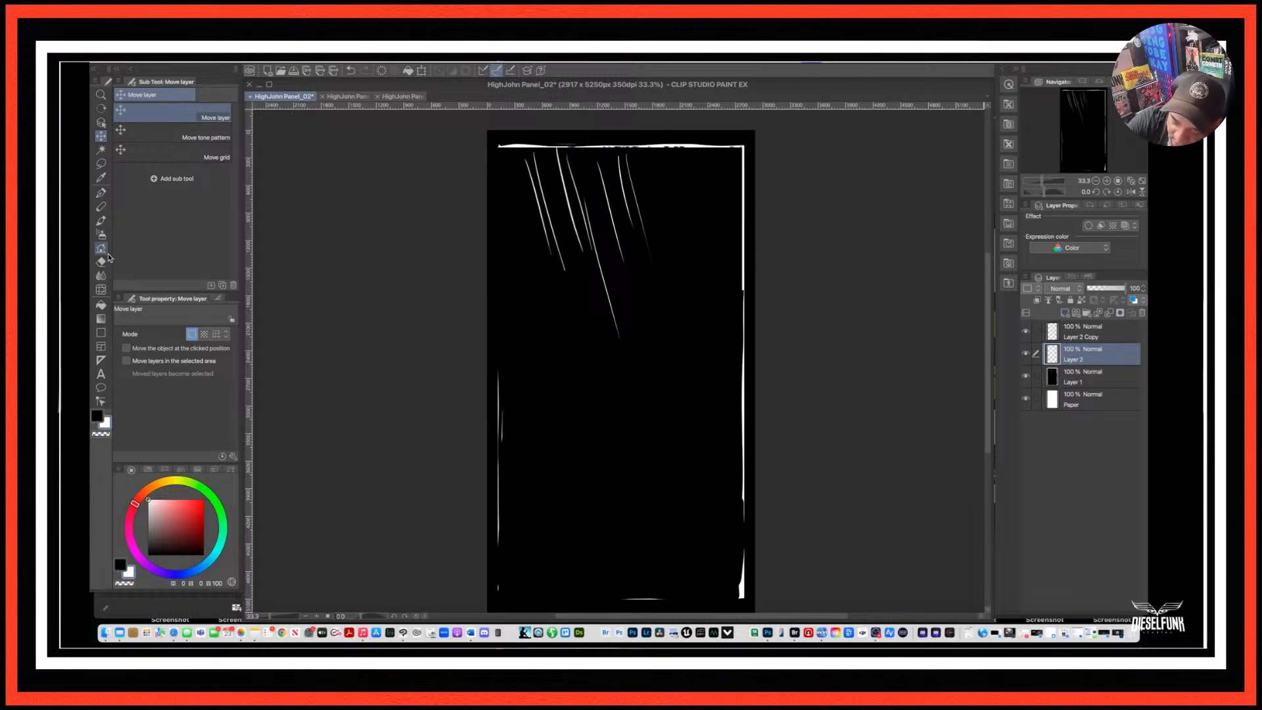
{"action": "left_click", "coordinate": [101, 305]}
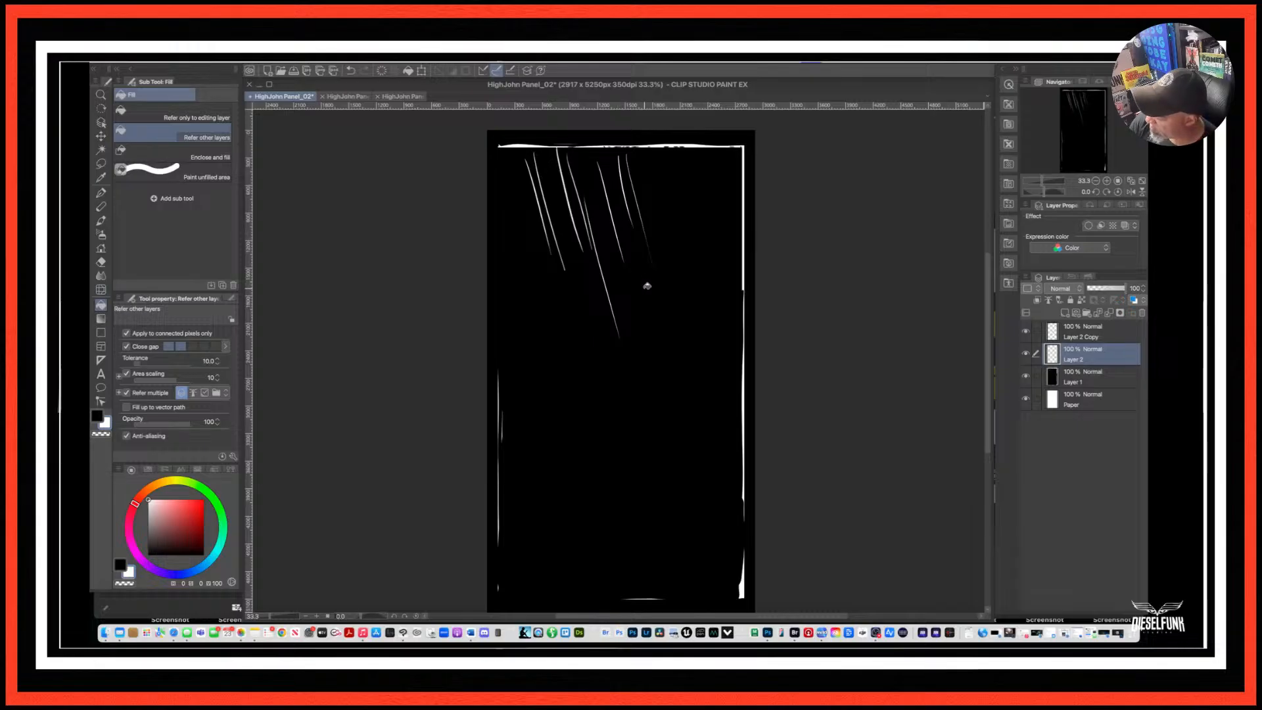
{"action": "left_click", "coordinate": [649, 292]}
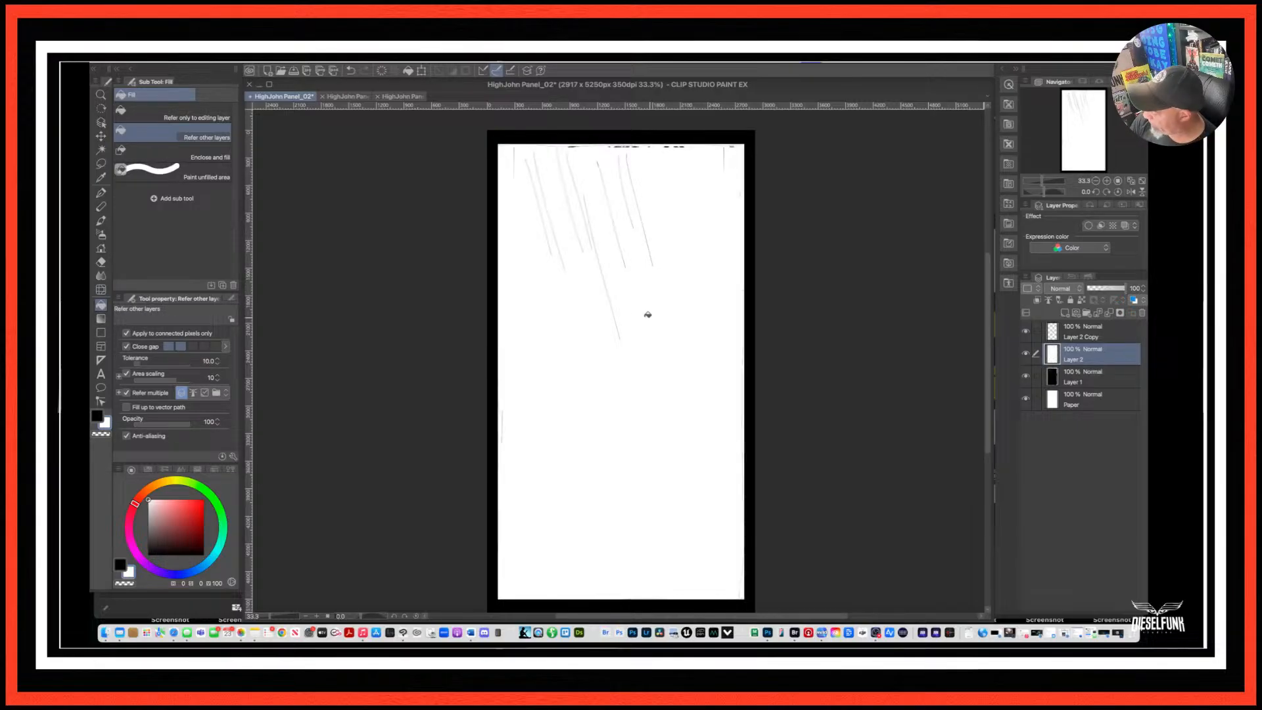
{"action": "left_click", "coordinate": [121, 563]}
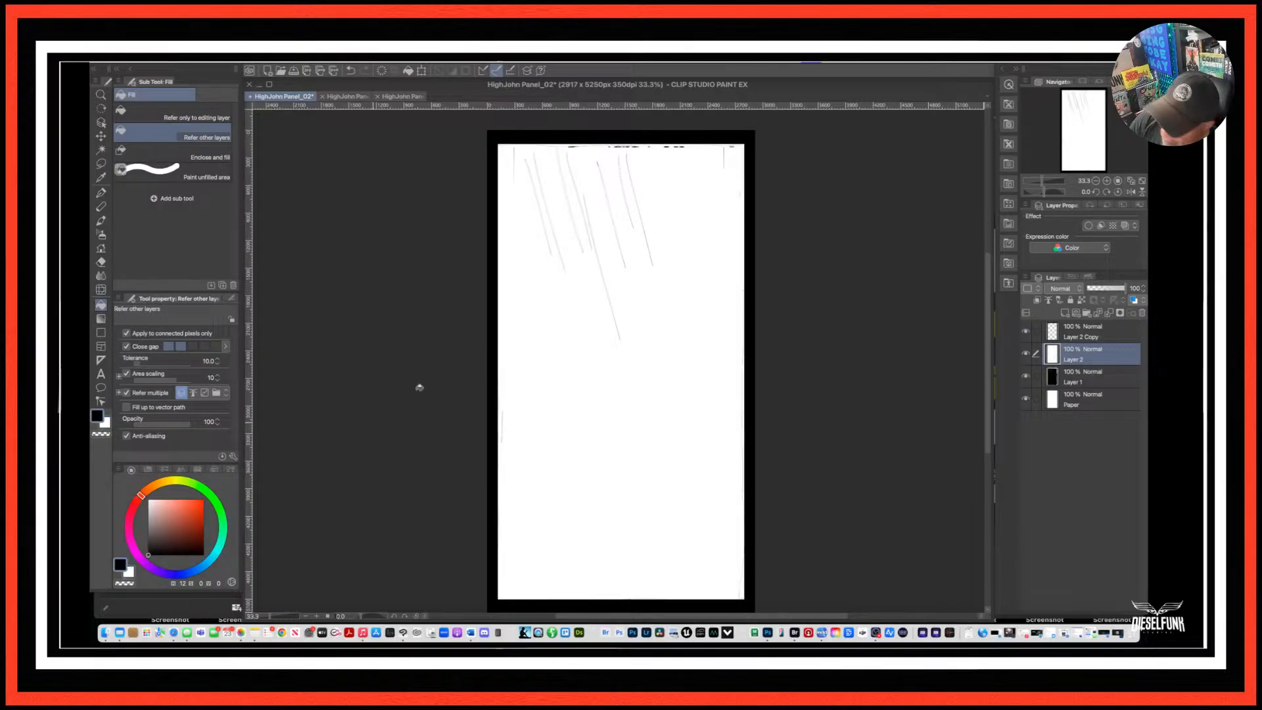
{"action": "left_click", "coordinate": [626, 314]}
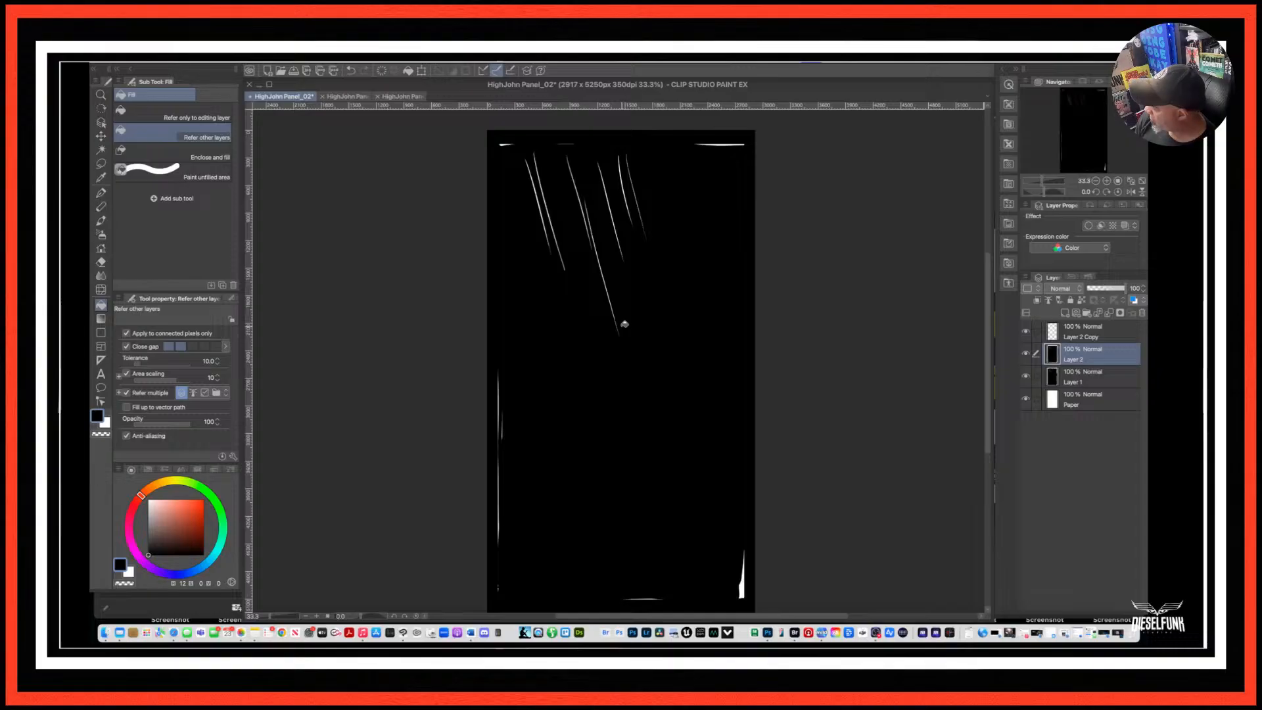
Hide Layer 2 and Layer 1, add a new layer above them and fill the whole canvas with black.
{"action": "left_click", "coordinate": [1026, 353]}
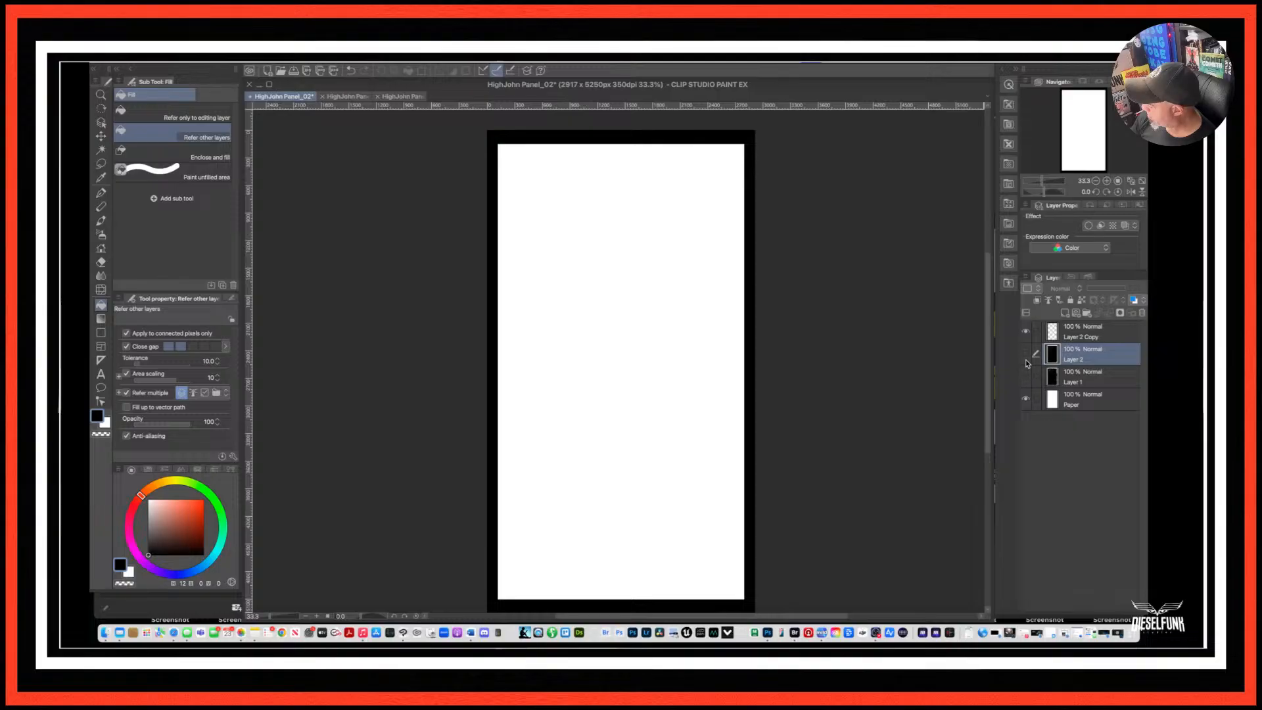
{"action": "left_click", "coordinate": [1025, 355]}
{"action": "left_click", "coordinate": [1026, 354]}
{"action": "left_click", "coordinate": [1065, 314]}
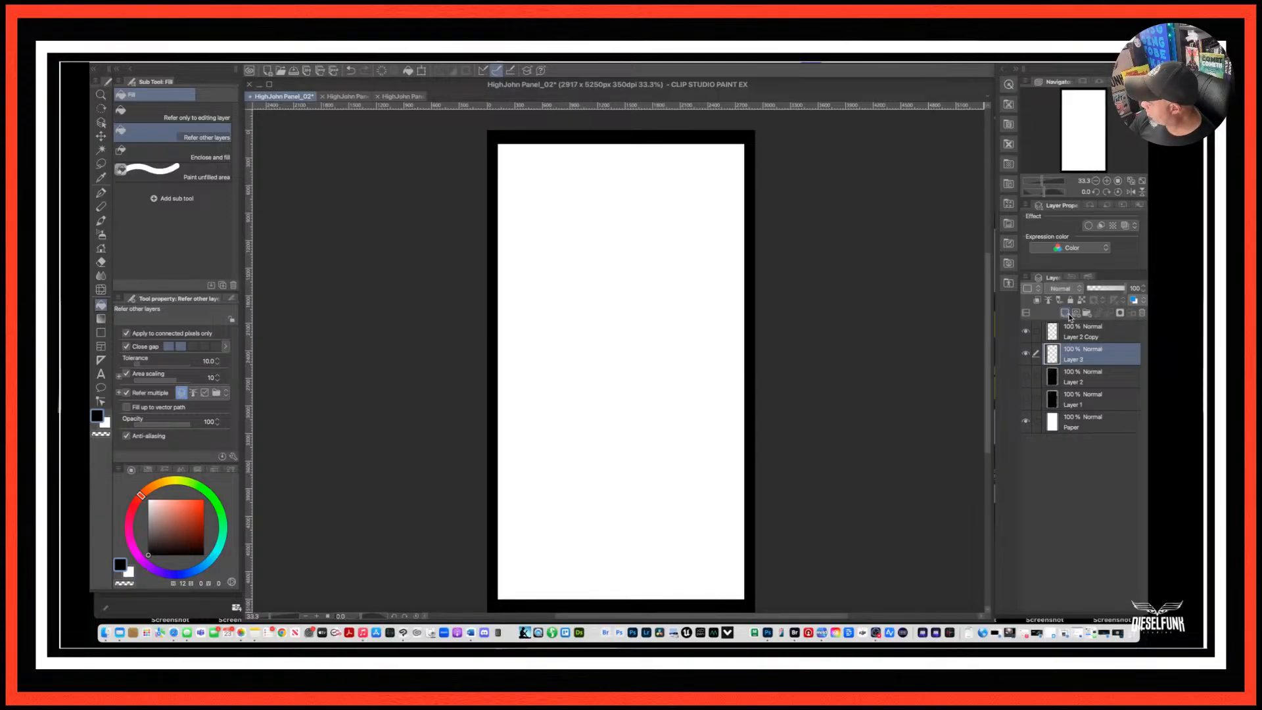
{"action": "left_click", "coordinate": [678, 375]}
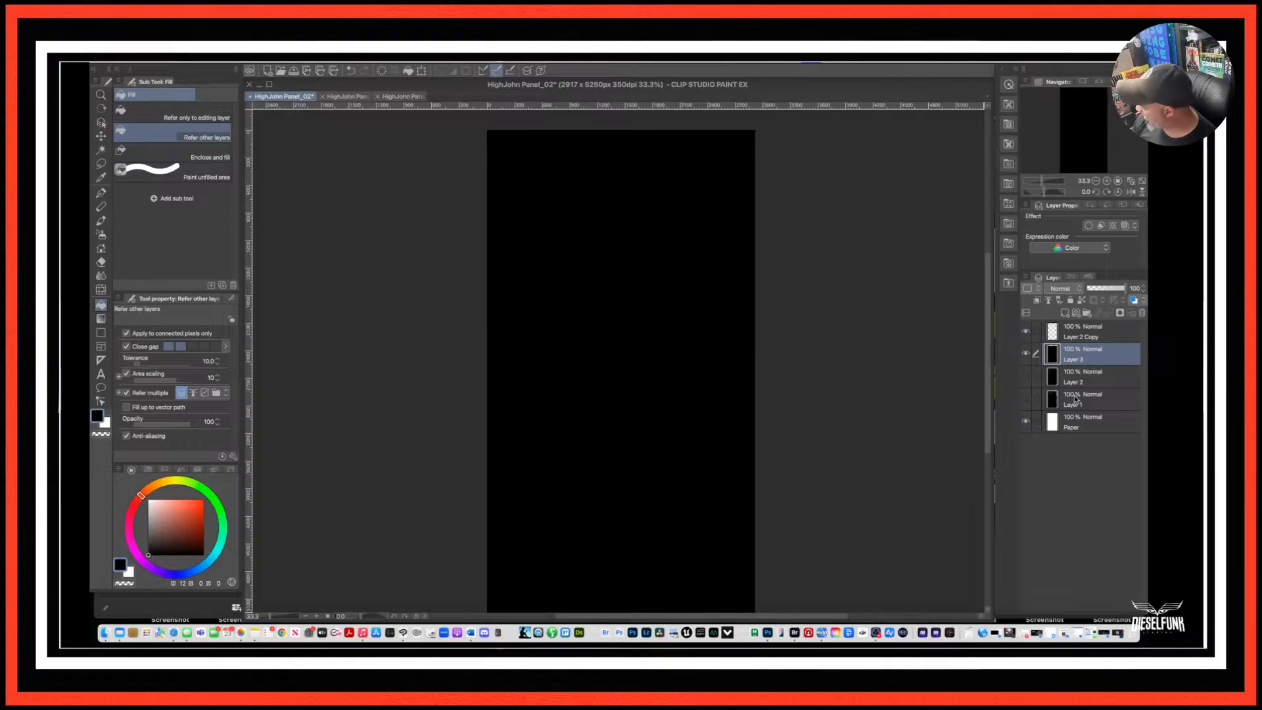
Delete the hidden black Layer 2 and add a blank layer above the black Layer 3.
{"action": "left_click", "coordinate": [1093, 380]}
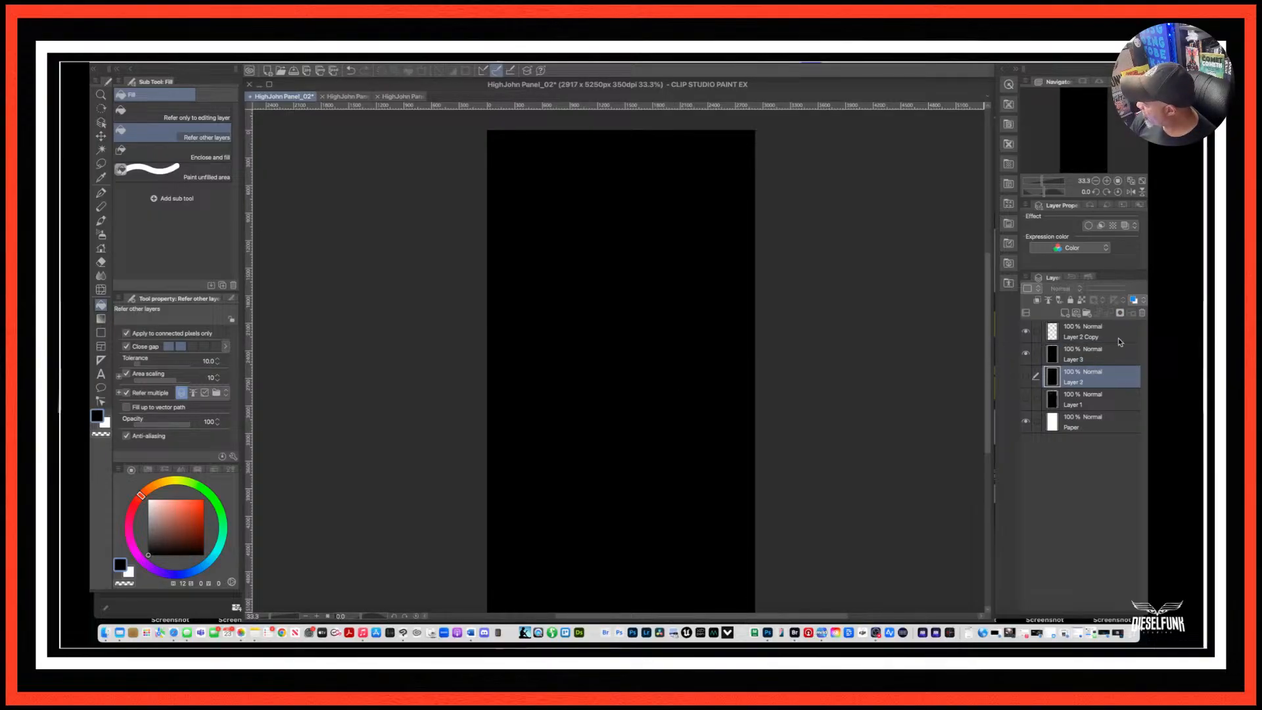
{"action": "left_click", "coordinate": [1141, 313]}
{"action": "left_click", "coordinate": [682, 277]}
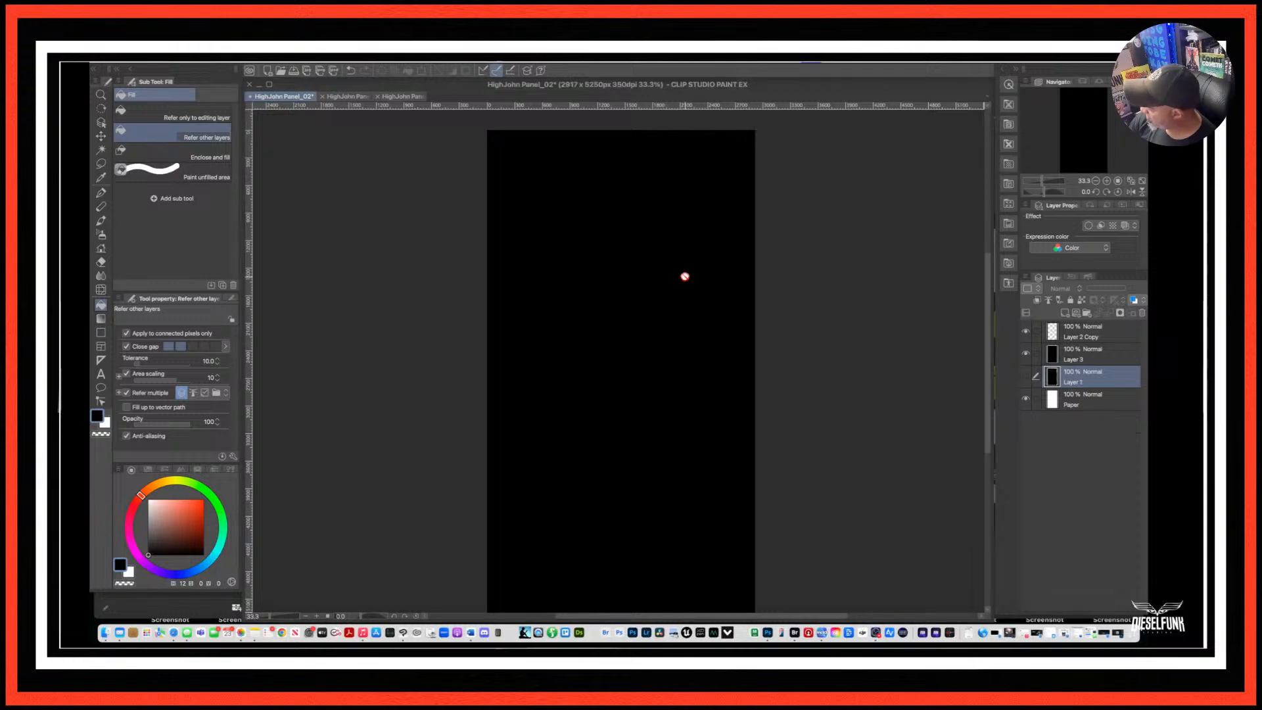
{"action": "key", "text": "super+z"}
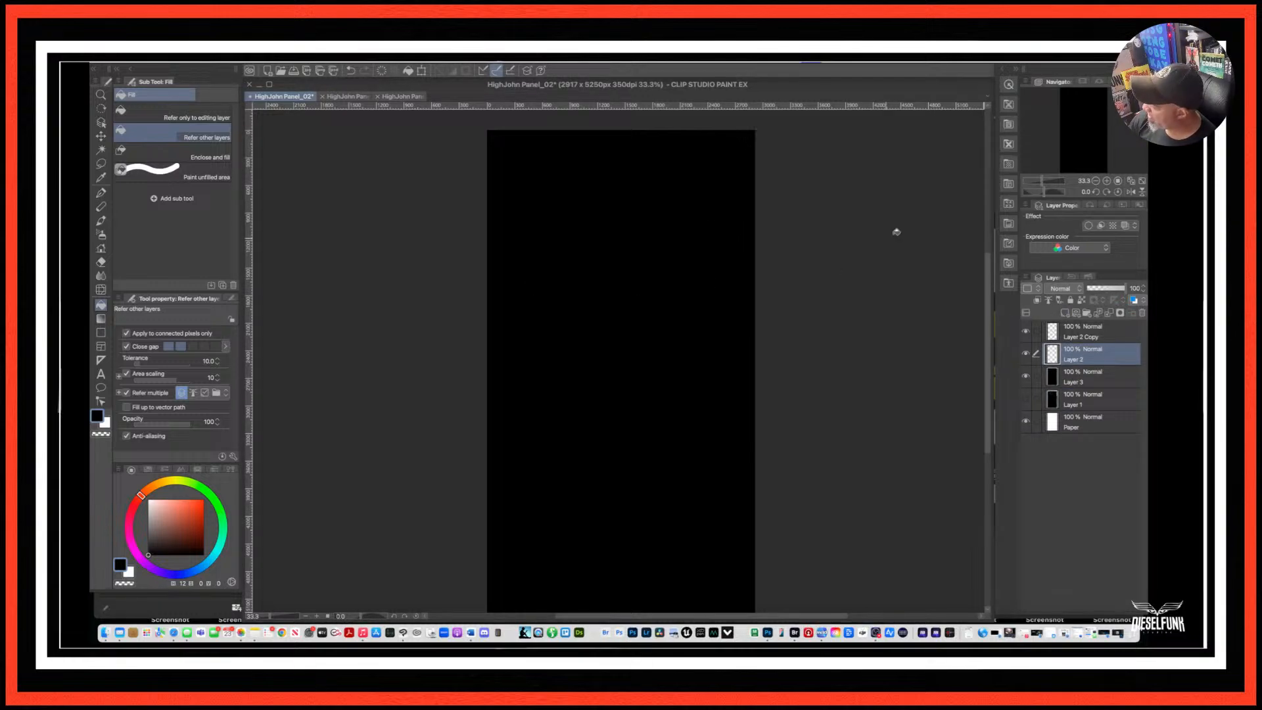
Set up the Textured pen with white, test it with a squiggle on the blank layer, and undo the stroke.
{"action": "left_click", "coordinate": [102, 197]}
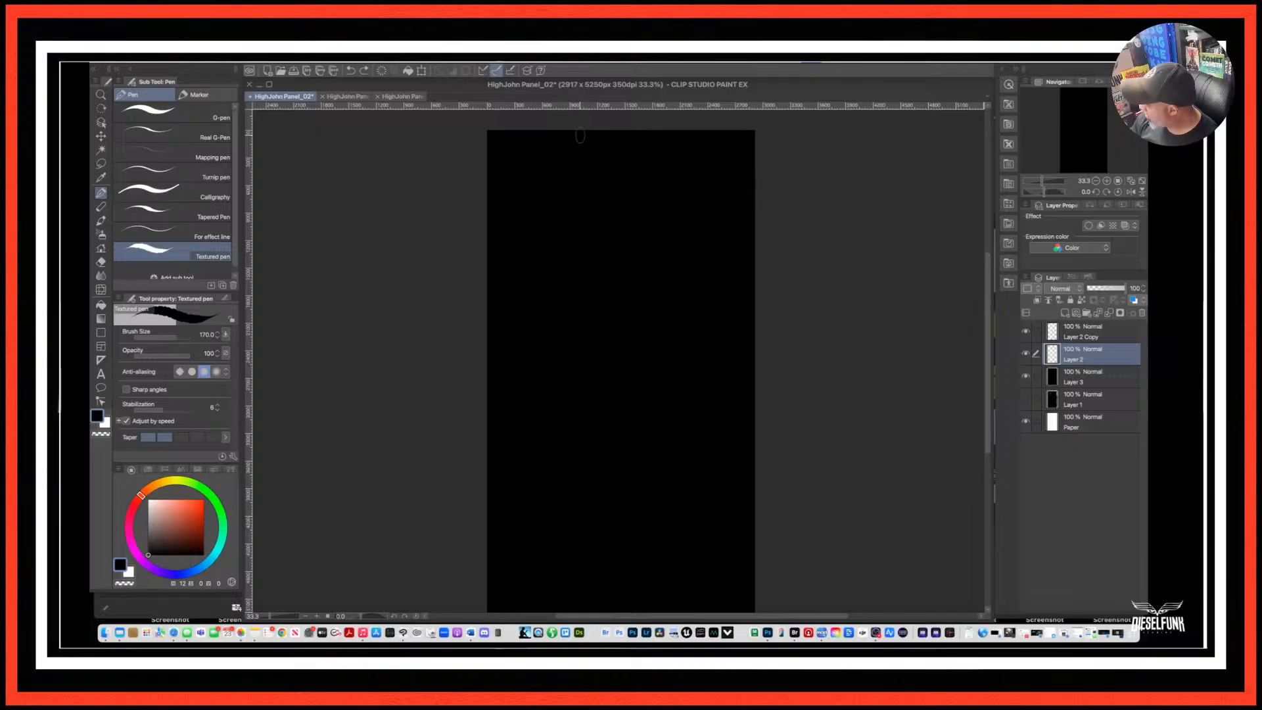
{"action": "key", "text": "x"}
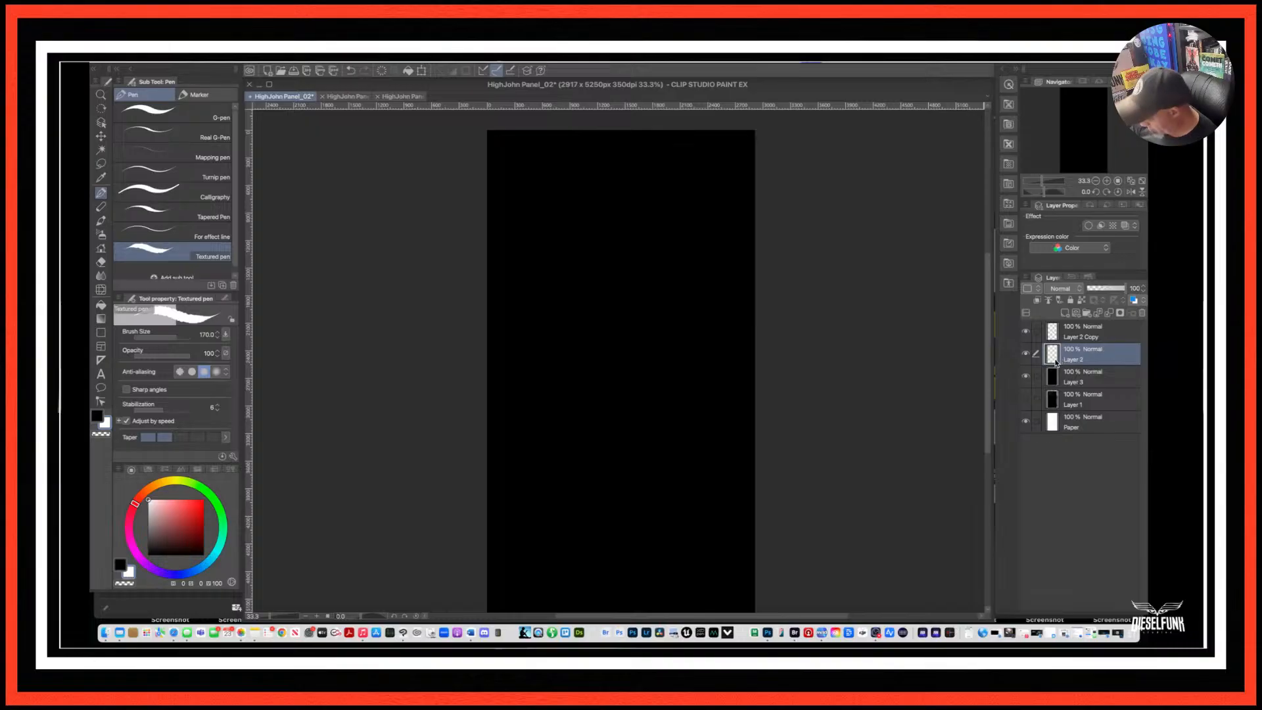
{"action": "mouse_move", "coordinate": [576, 162]}
{"action": "left_mouse_down"}
{"action": "mouse_move", "coordinate": [610, 206]}
{"action": "mouse_move", "coordinate": [624, 248]}
{"action": "left_mouse_up"}
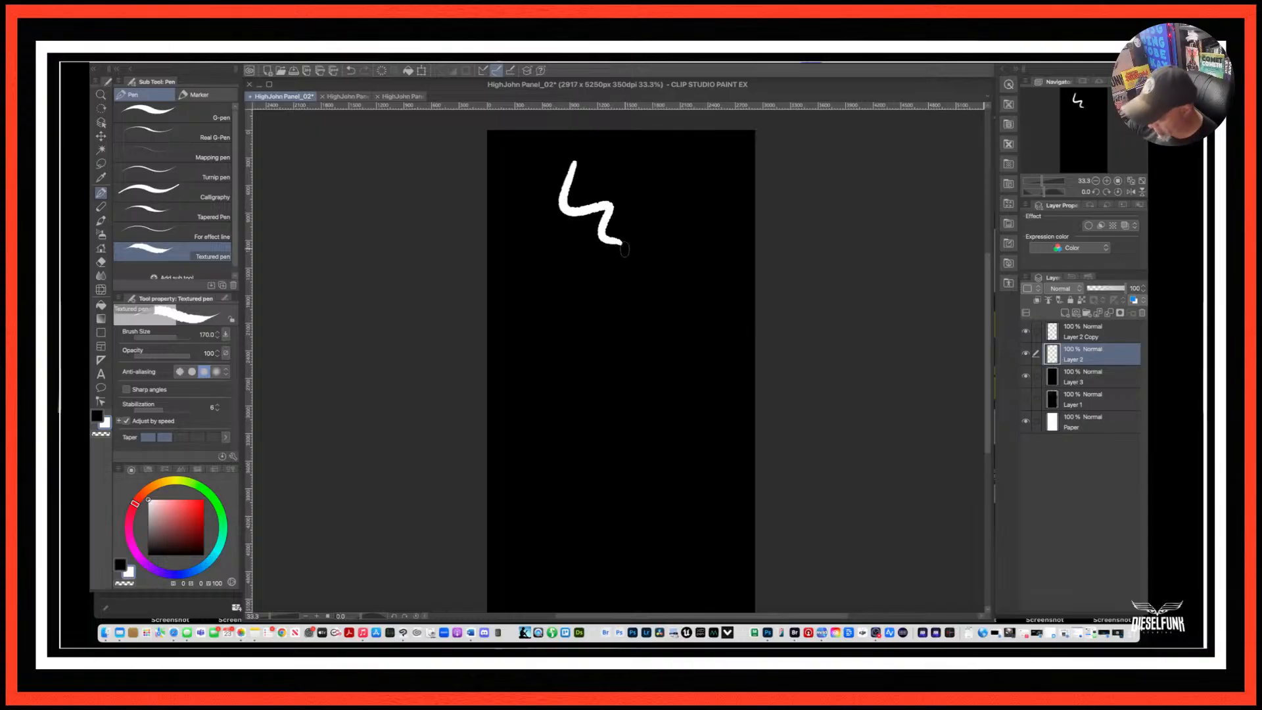
{"action": "key", "text": "ctrl+z"}
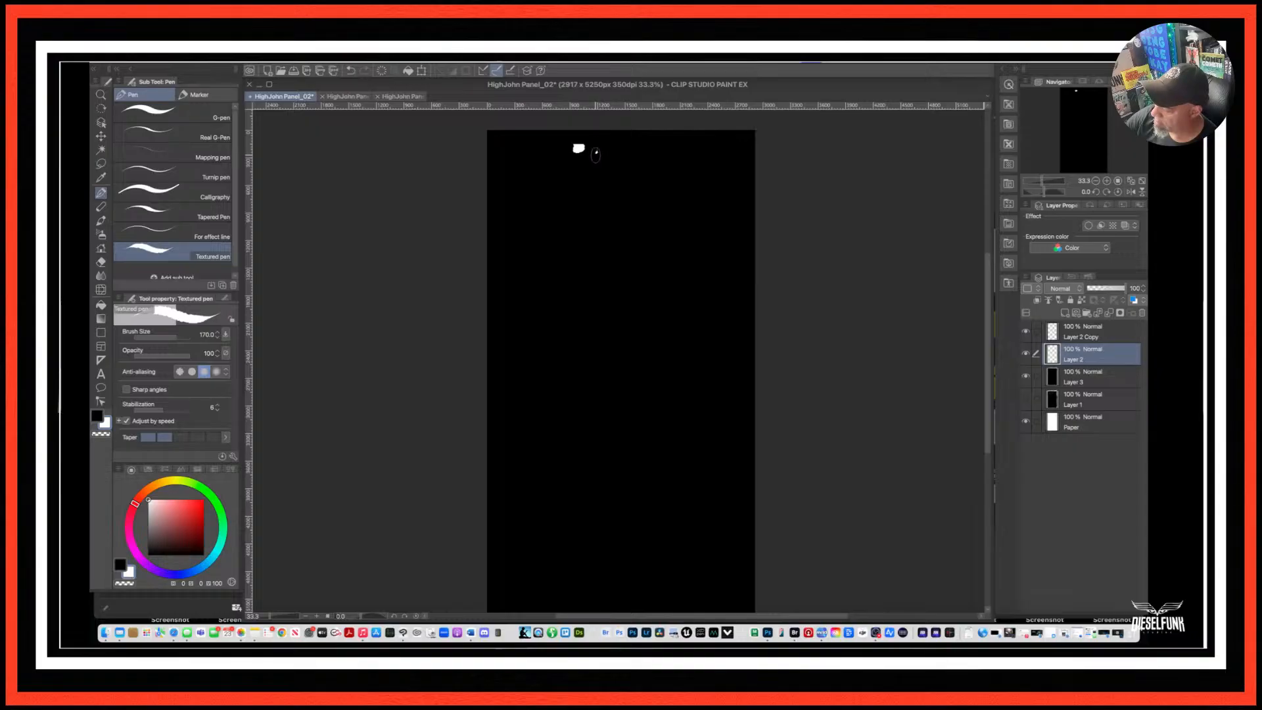
Dab white specks with the Textured pen near the panel's upper edge, thinning into smaller dots trailing downward.
{"action": "left_click_drag", "start_coordinate": [596, 155], "coordinate": [592, 140]}
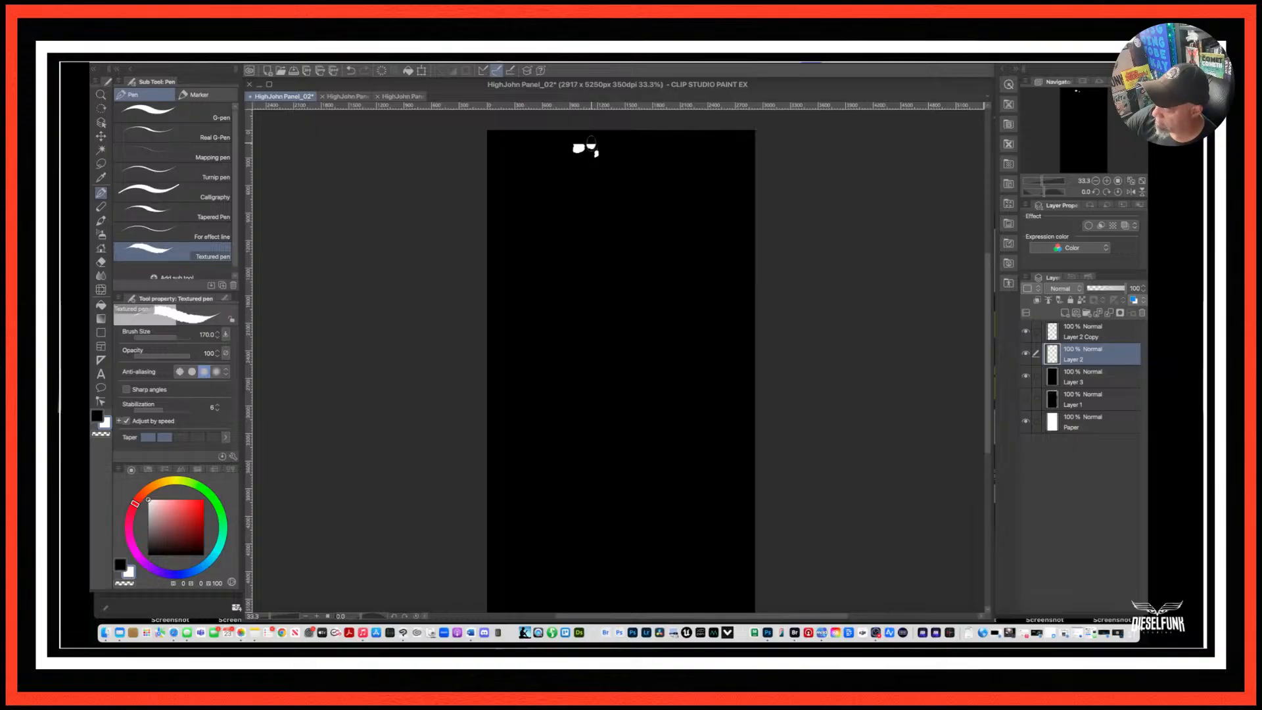
{"action": "left_click", "coordinate": [604, 161]}
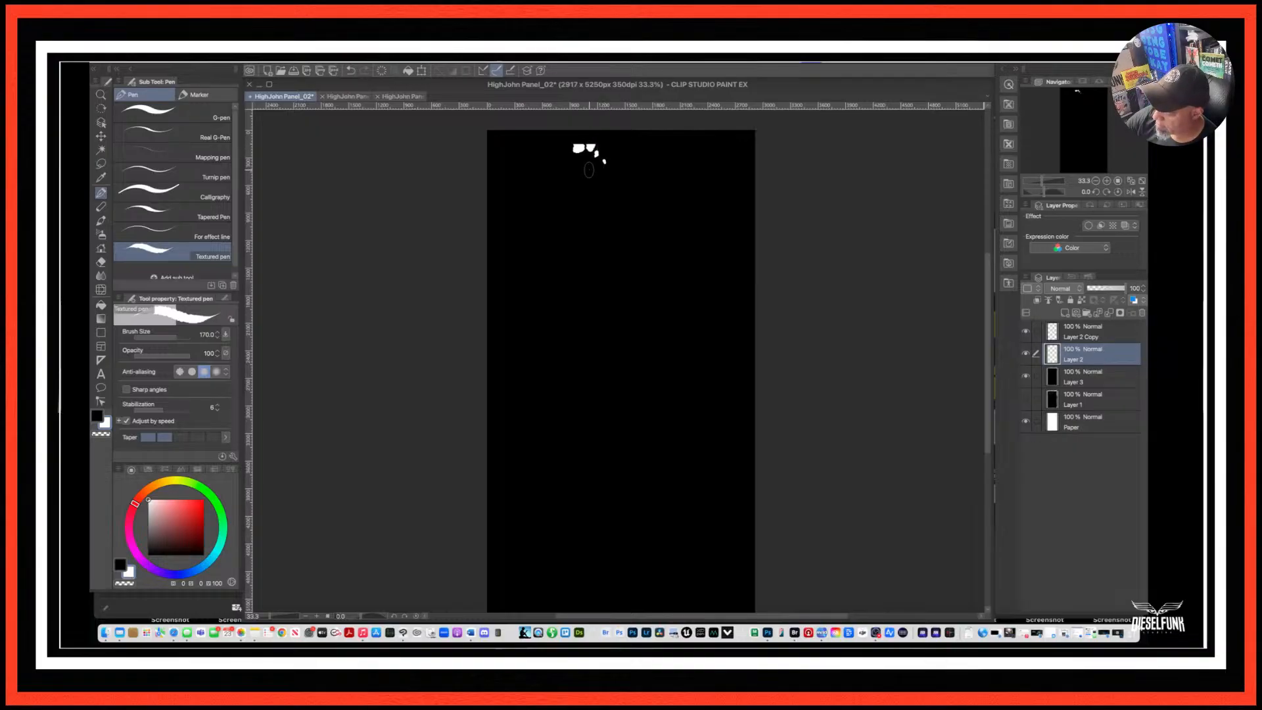
{"action": "left_click", "coordinate": [587, 180]}
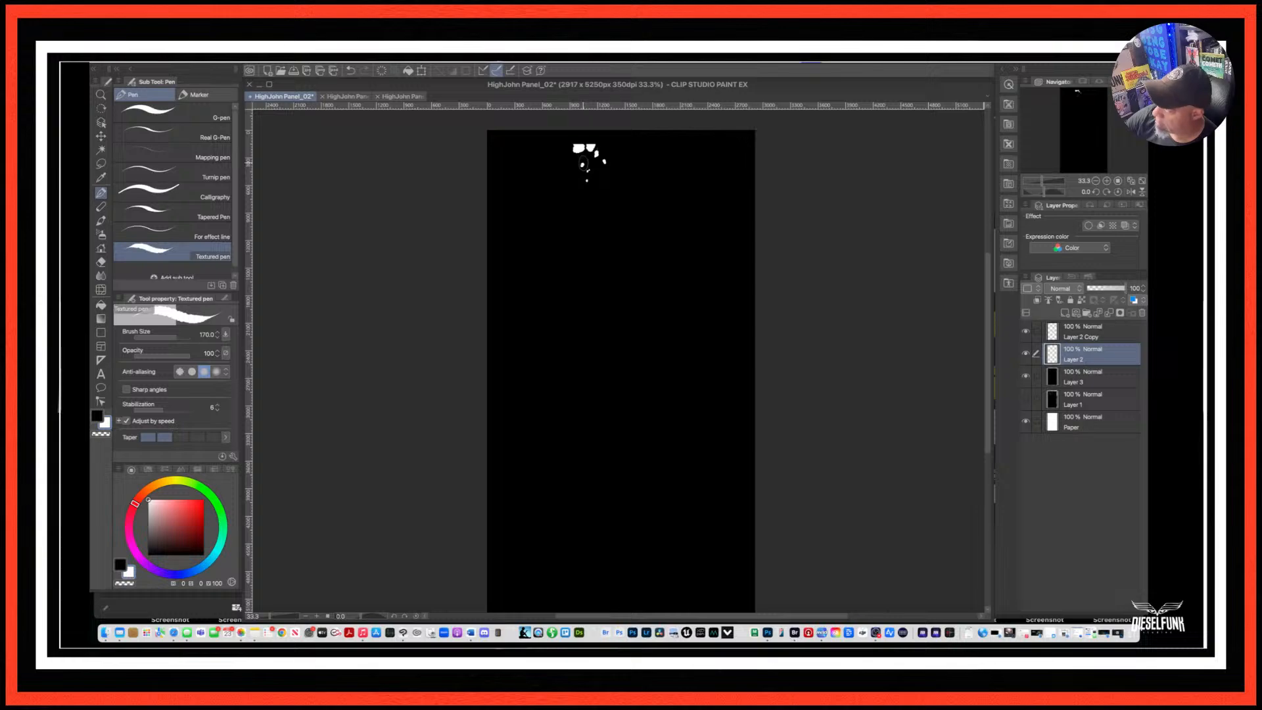
{"action": "left_click", "coordinate": [589, 173]}
{"action": "left_click", "coordinate": [599, 174]}
{"action": "left_click", "coordinate": [602, 199]}
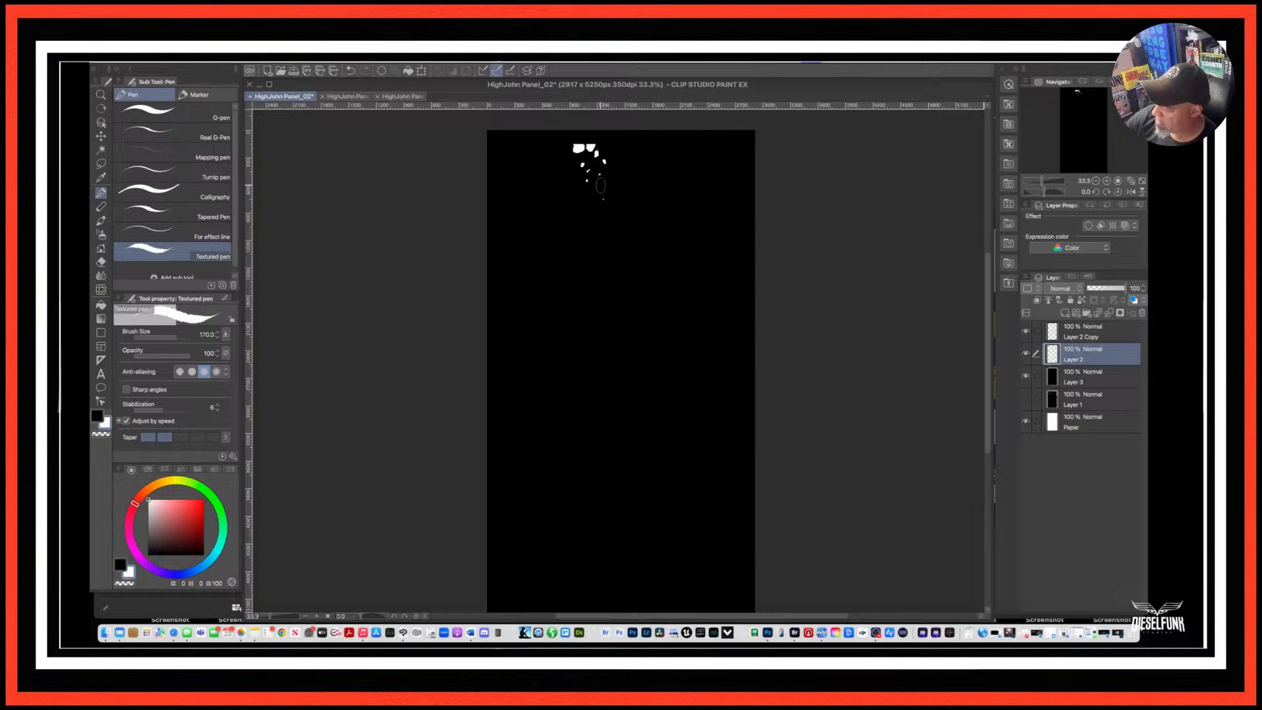
{"action": "left_click", "coordinate": [600, 187]}
{"action": "left_click", "coordinate": [603, 147]}
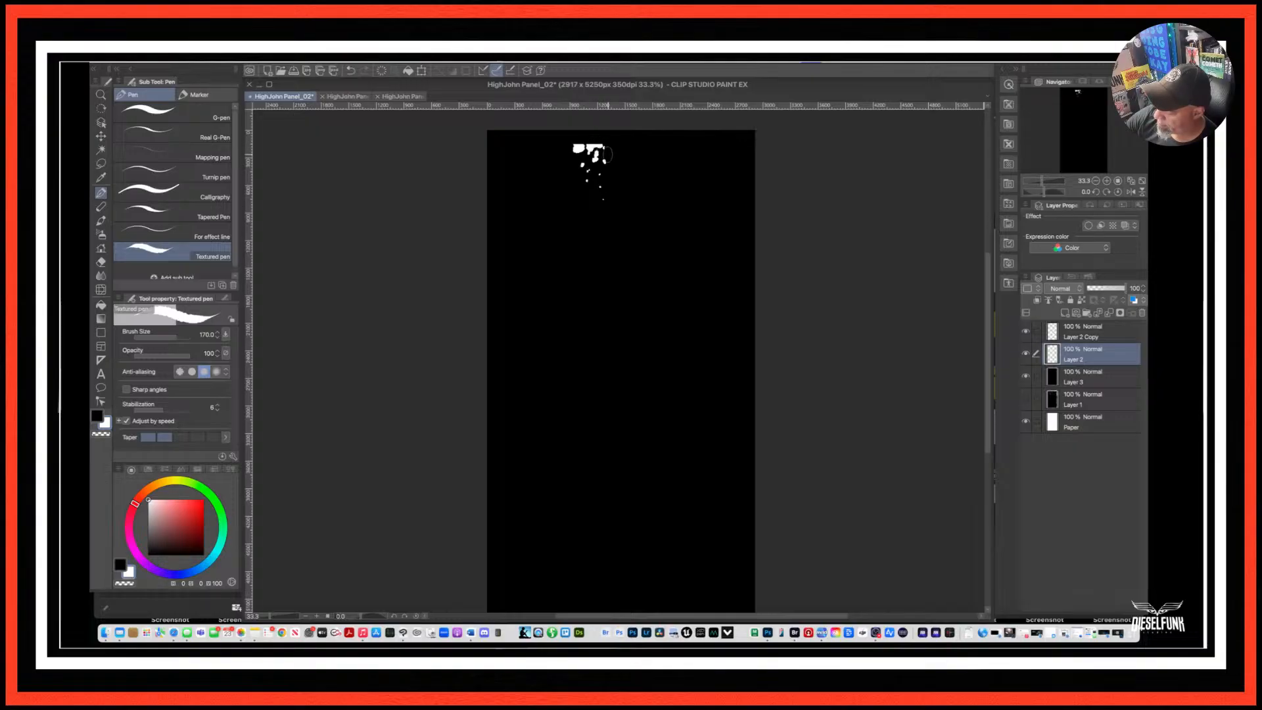
{"action": "left_click", "coordinate": [607, 156]}
{"action": "left_click", "coordinate": [609, 175]}
{"action": "left_click", "coordinate": [591, 194]}
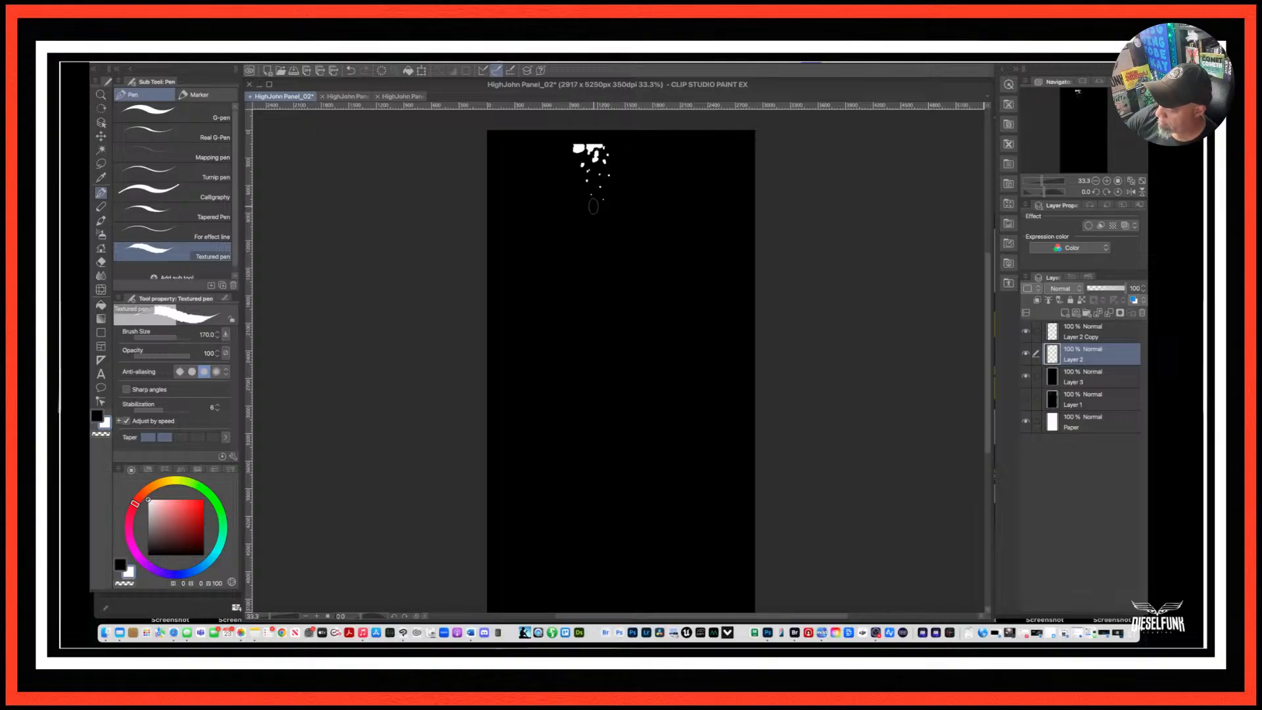
{"action": "left_click", "coordinate": [595, 214]}
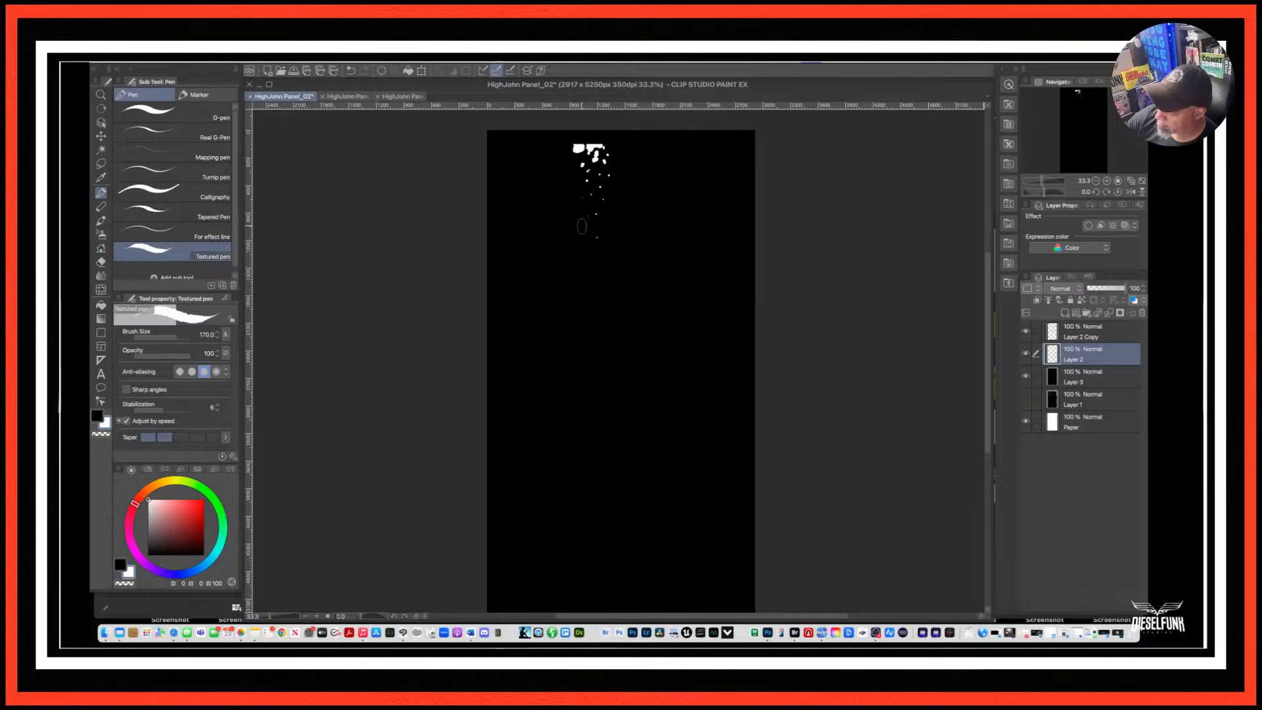
{"action": "left_click", "coordinate": [582, 227]}
{"action": "left_click", "coordinate": [605, 252]}
{"action": "left_click", "coordinate": [617, 162]}
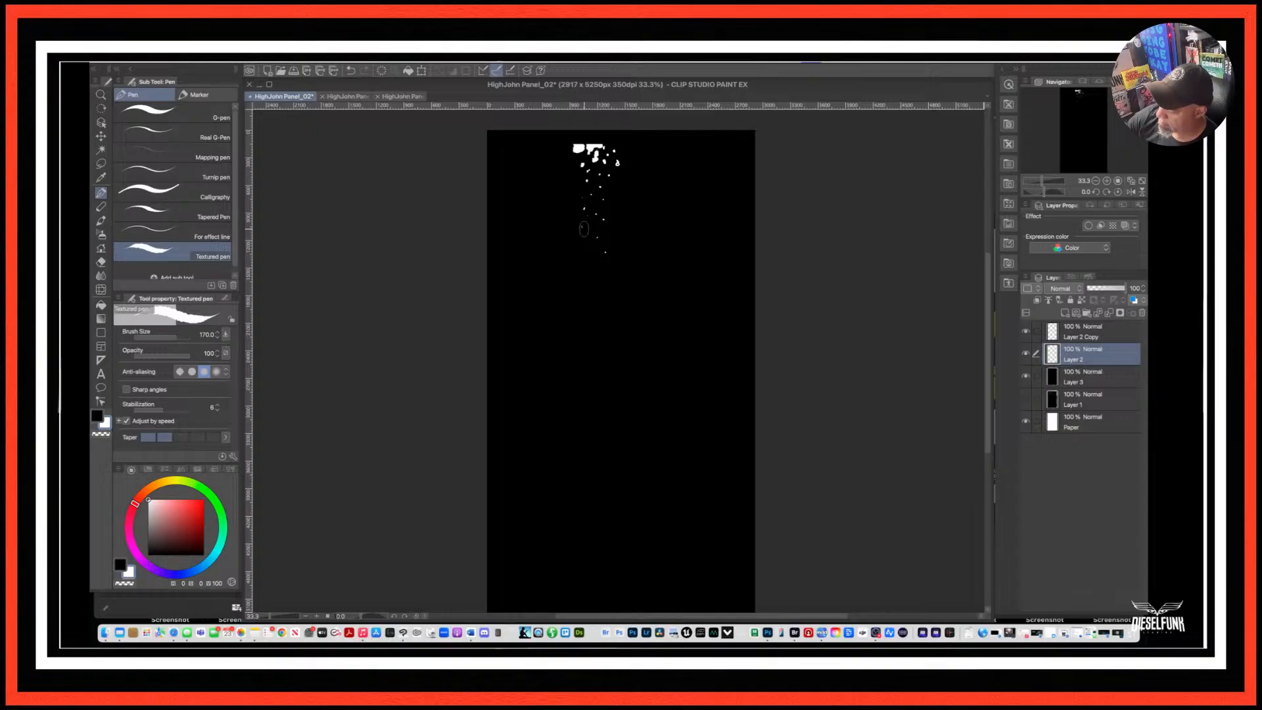
{"action": "left_click", "coordinate": [597, 266]}
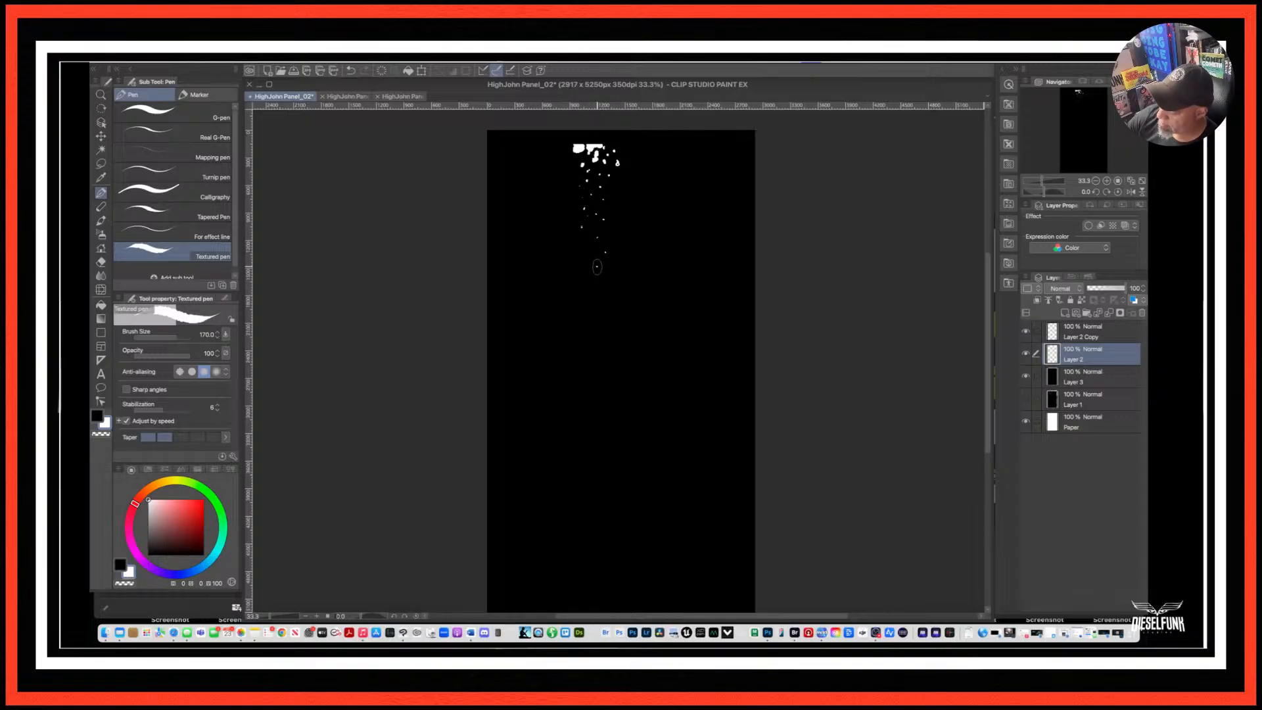
{"action": "left_click", "coordinate": [601, 295]}
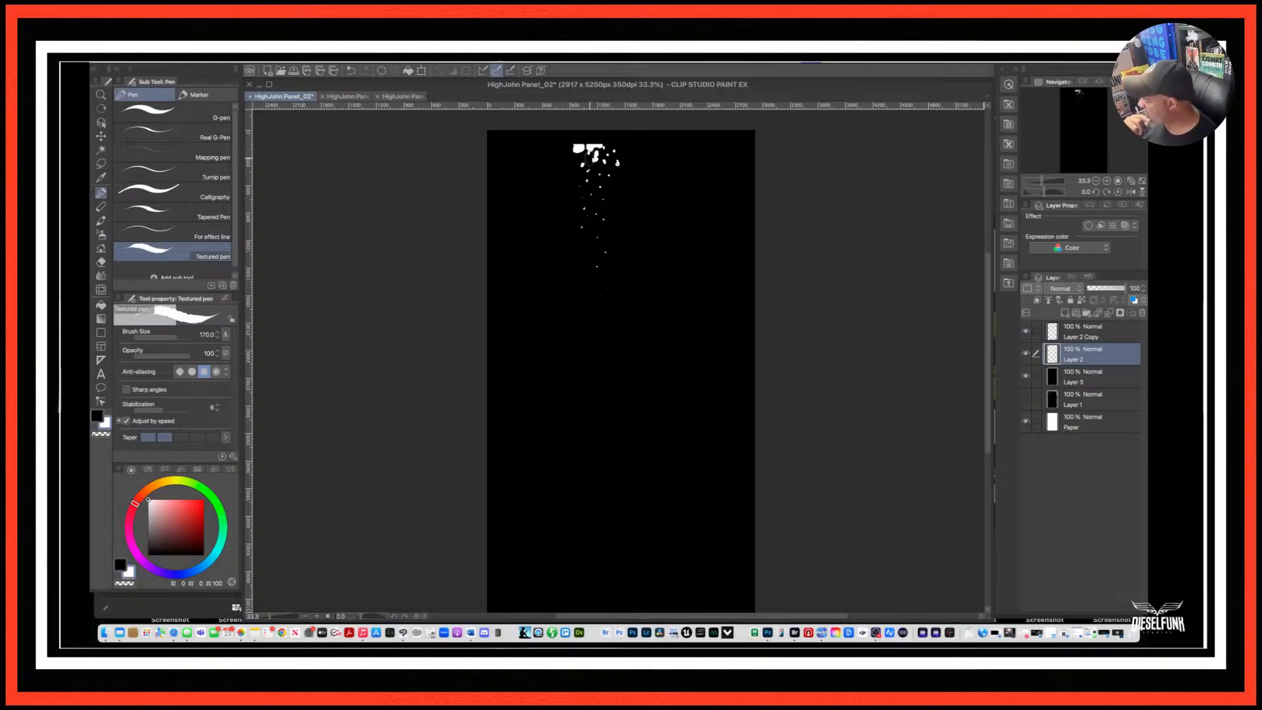
Move the layer of white specks slightly to the right on the canvas.
{"action": "left_click", "coordinate": [101, 136]}
{"action": "left_click_drag", "start_coordinate": [601, 161], "coordinate": [610, 162]}
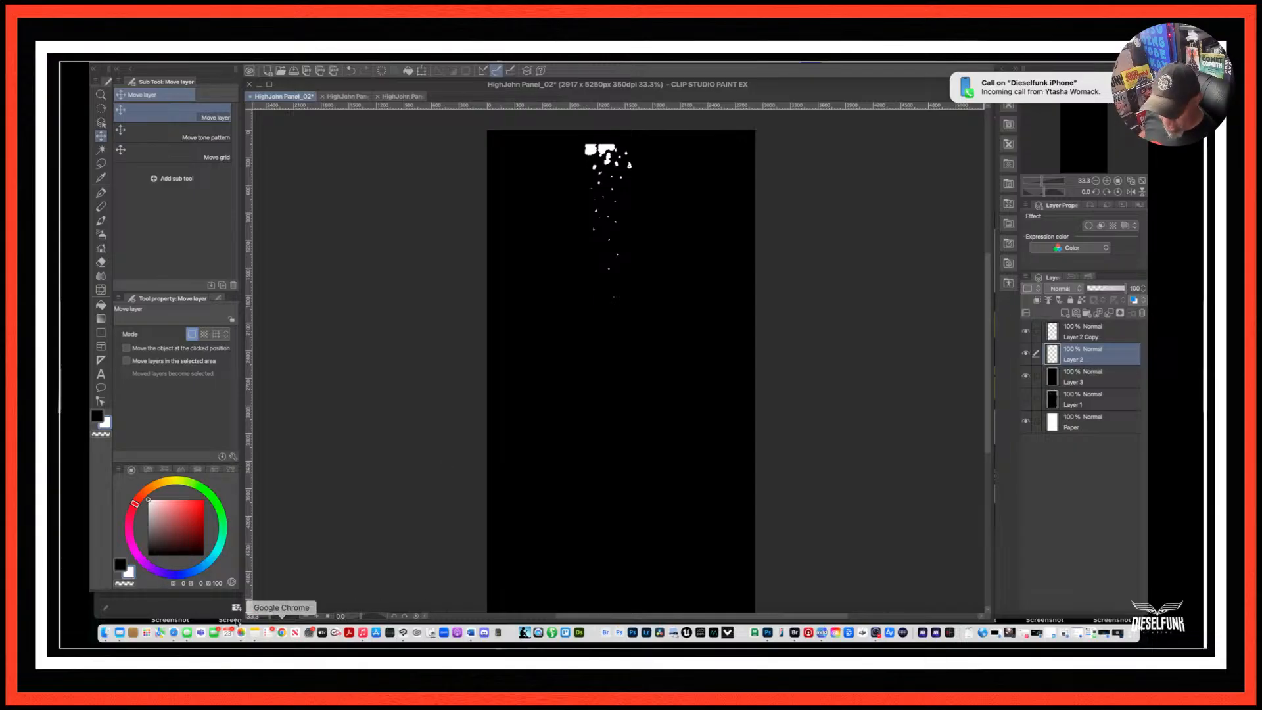
Switch to FaceTime, call back the contact of the missed mobile call, and raise the sound volume.
{"action": "left_click", "coordinate": [214, 632]}
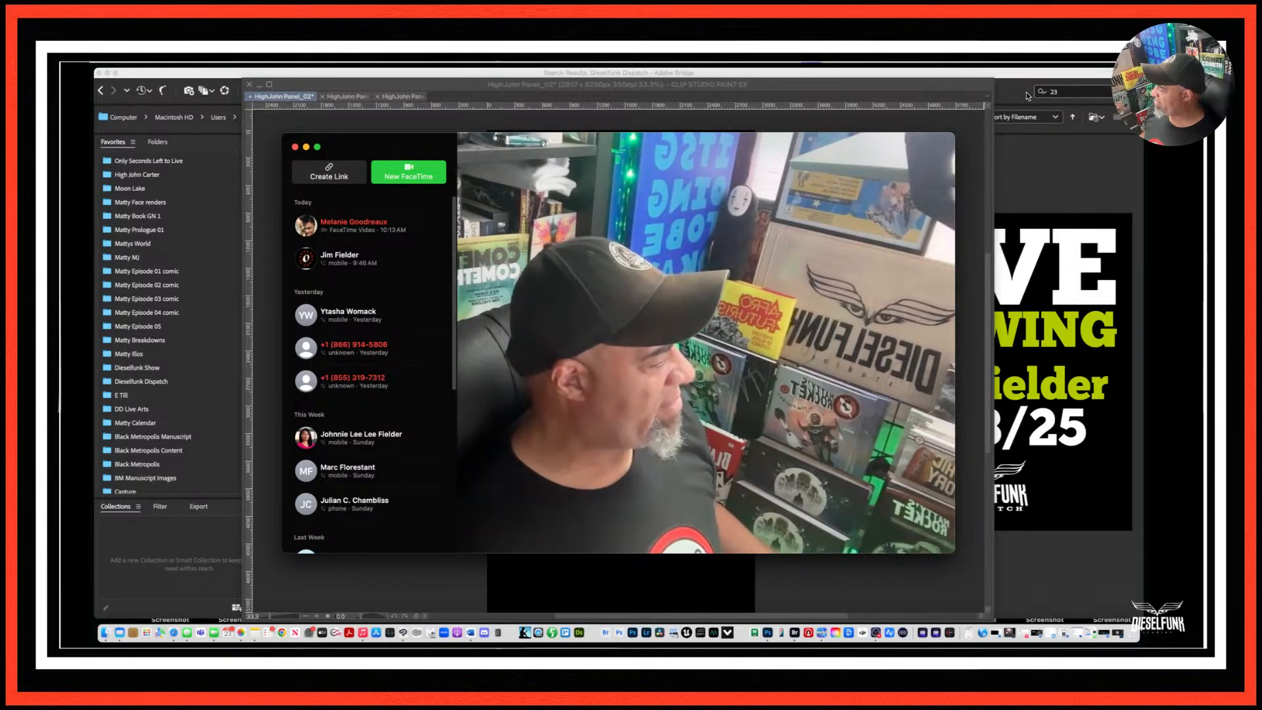
{"action": "mouse_move", "coordinate": [421, 316]}
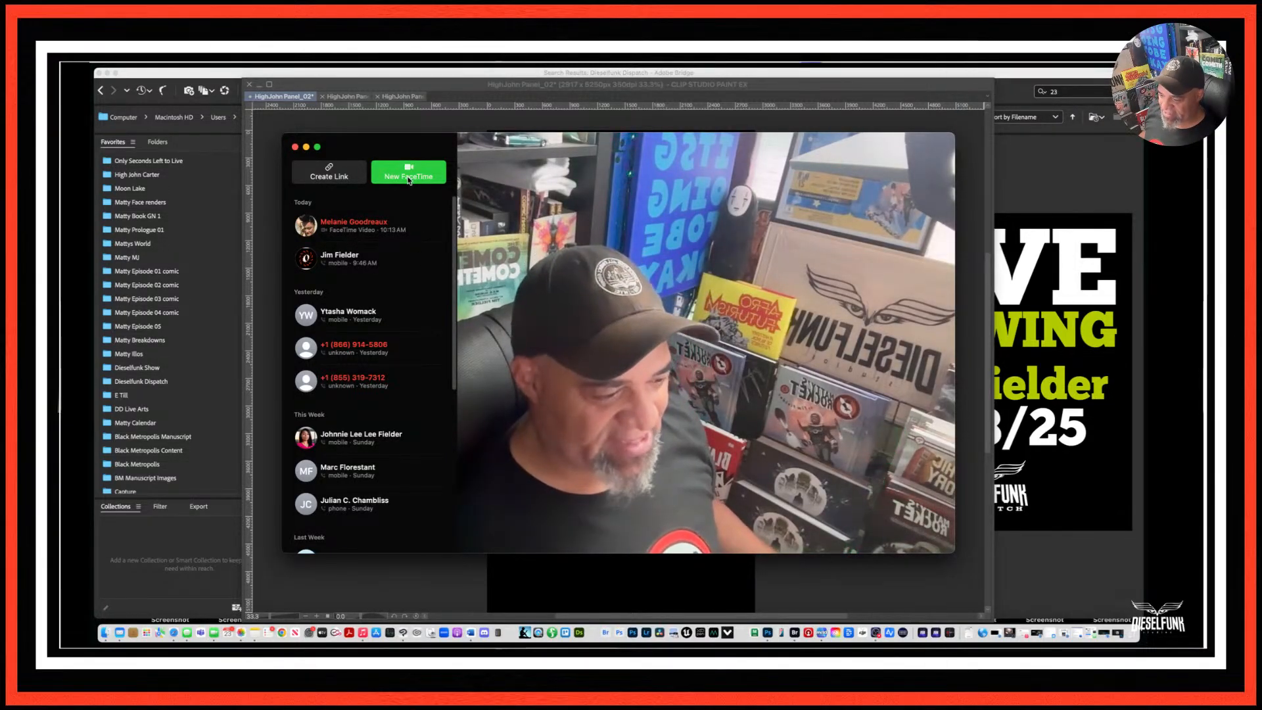
{"action": "mouse_move", "coordinate": [418, 351]}
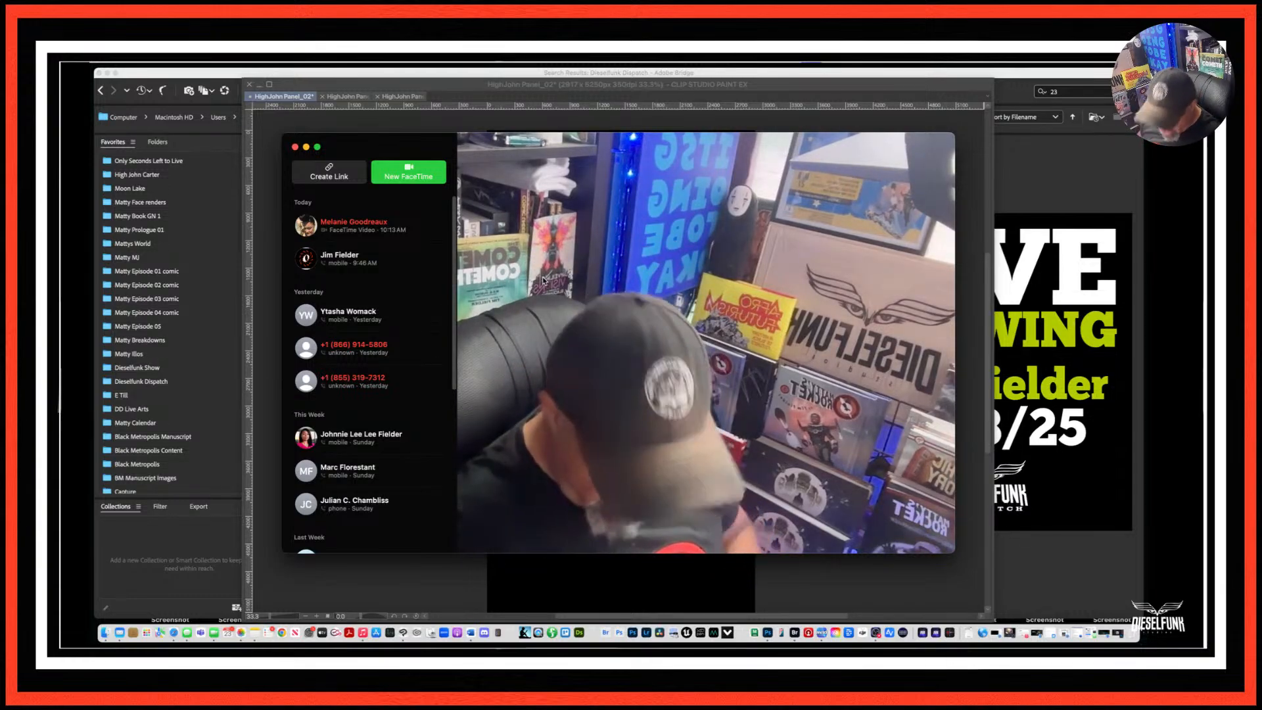
{"action": "mouse_move", "coordinate": [316, 216]}
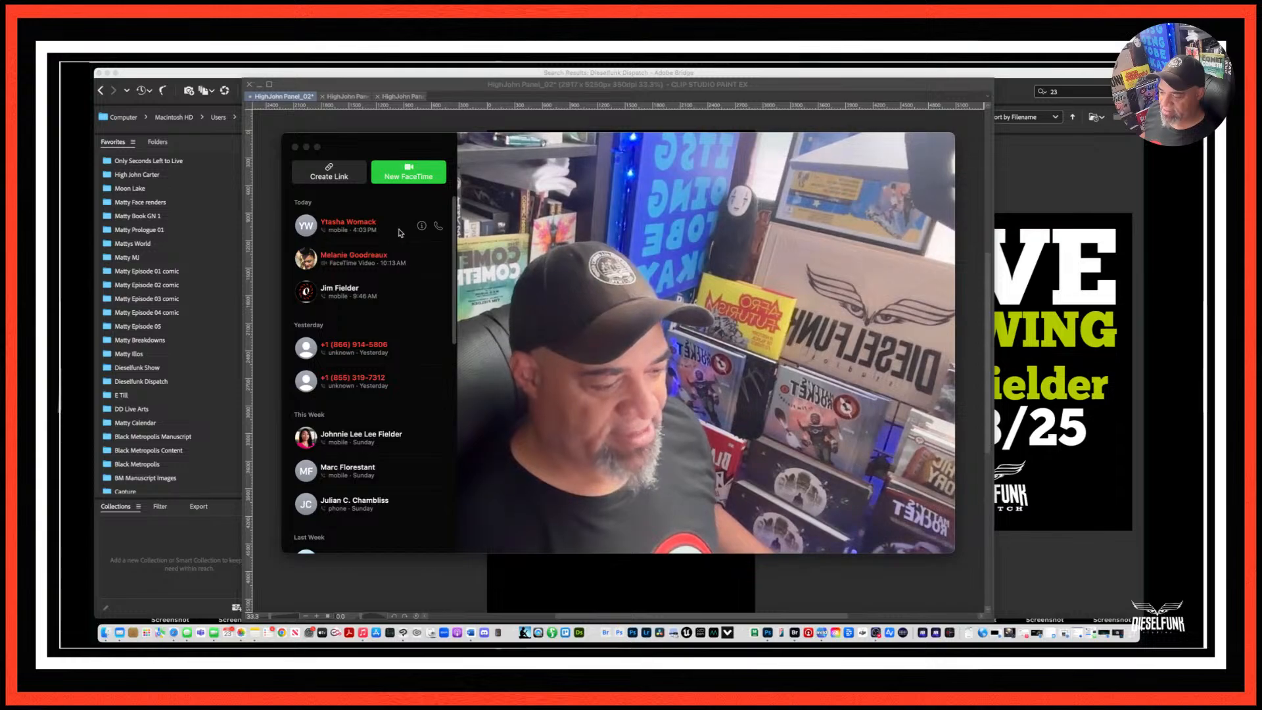
{"action": "left_click", "coordinate": [439, 228]}
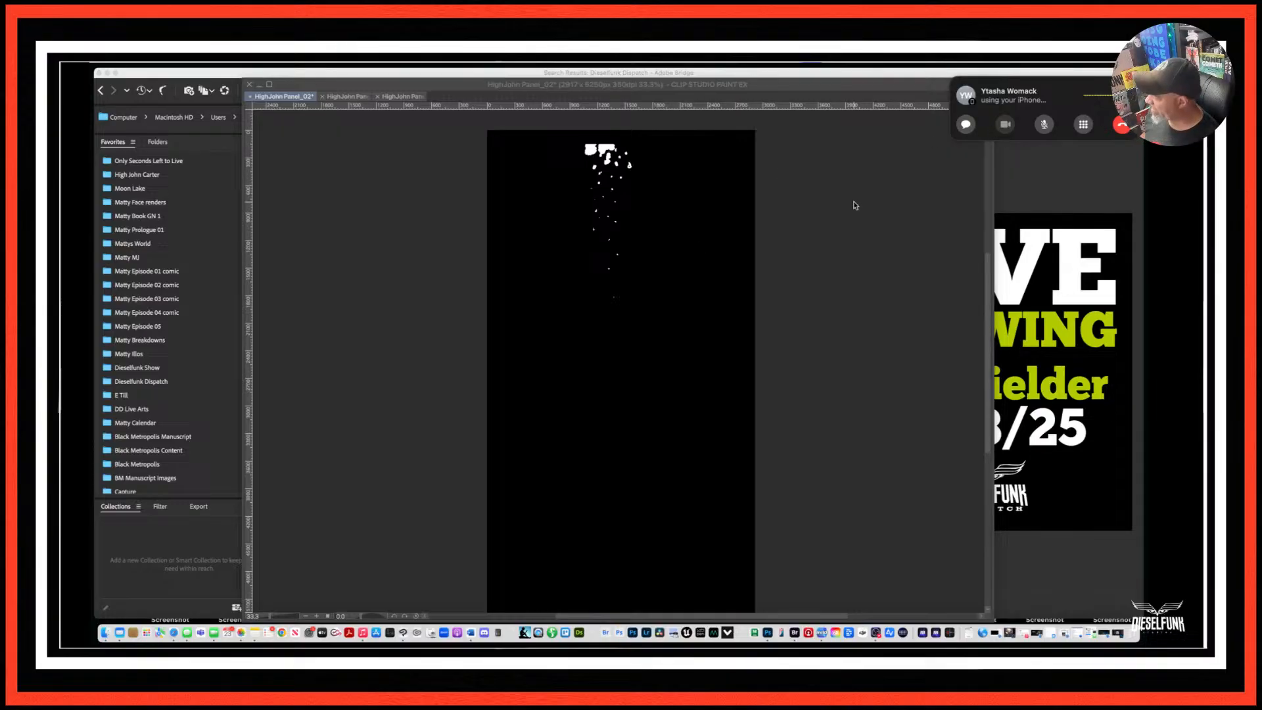
{"action": "key", "text": "XF86AudioRaiseVolume"}
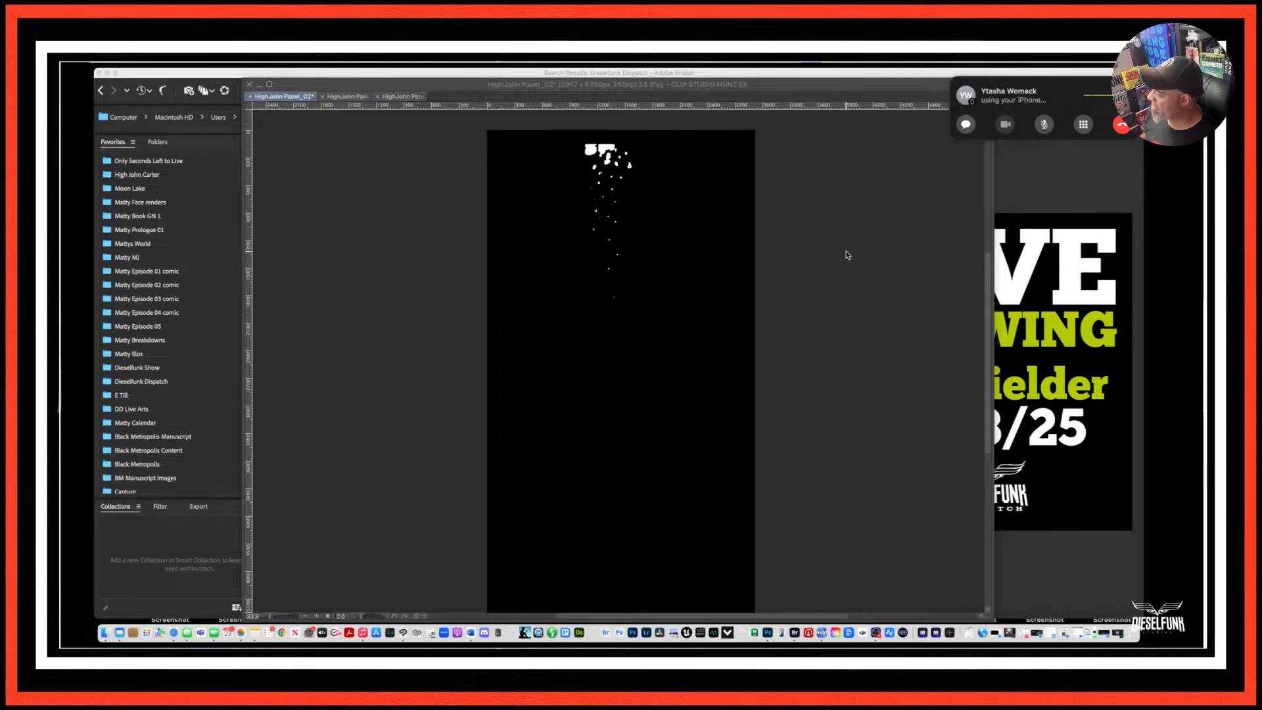
Dismiss the call notification and switch to the Adobe Bridge window.
{"action": "left_click_drag", "start_coordinate": [1073, 85], "coordinate": [95, 74]}
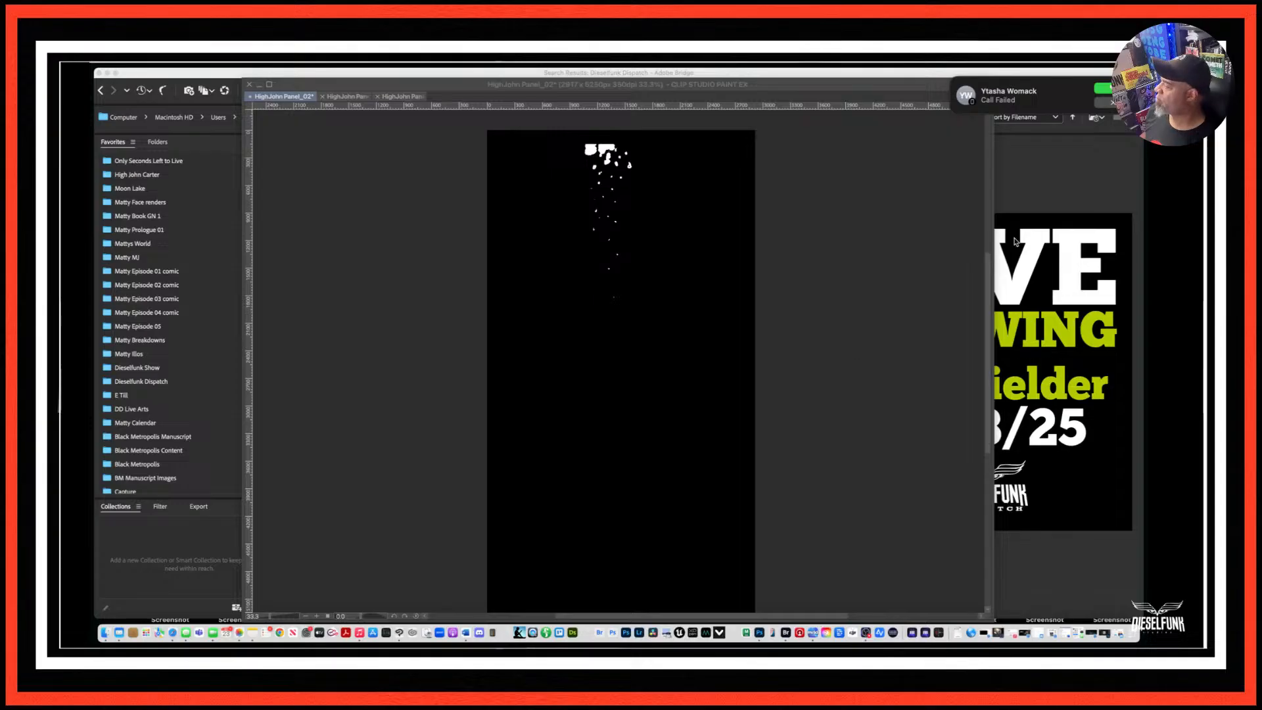
{"action": "left_click", "coordinate": [1099, 102]}
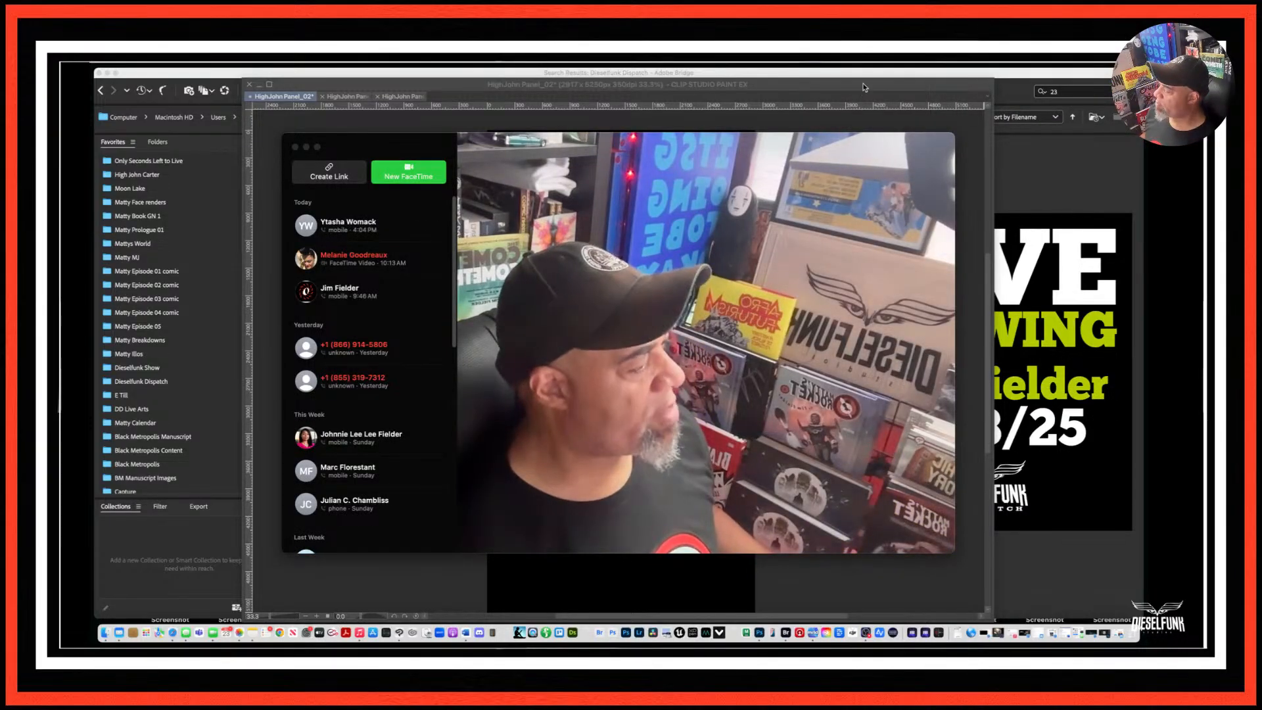
{"action": "left_click", "coordinate": [1090, 172]}
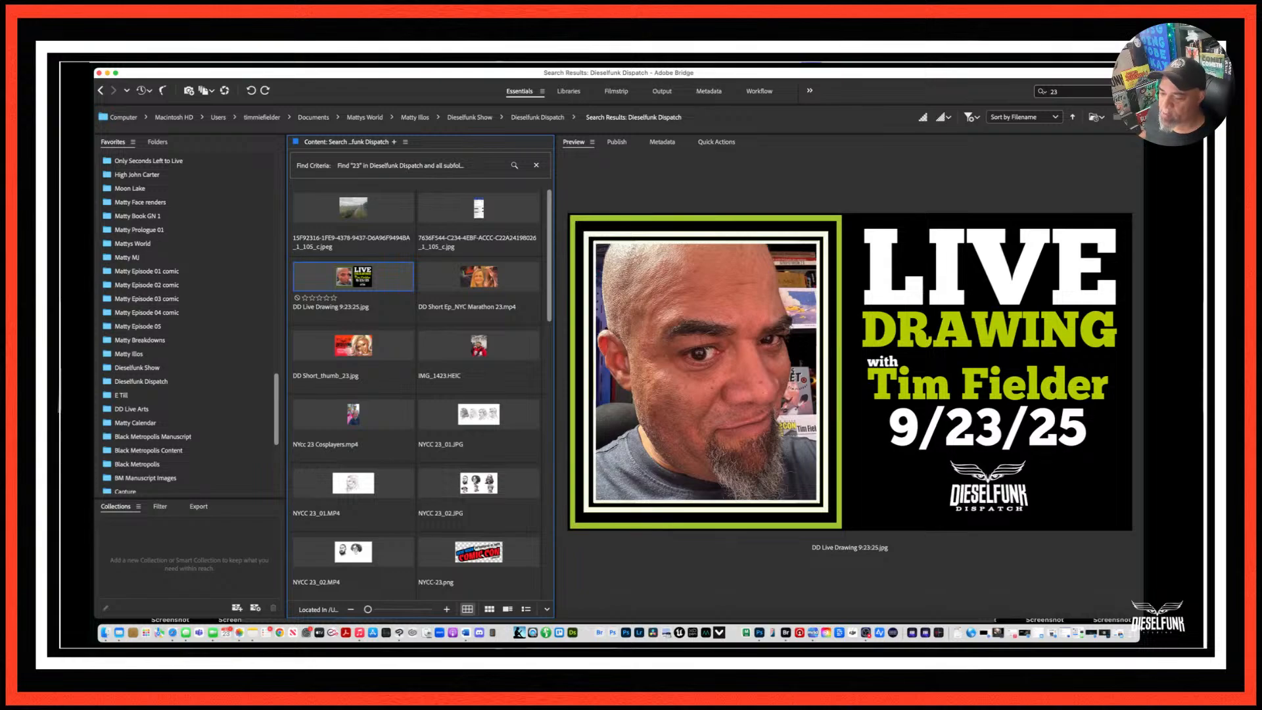
Minimize the Adobe Bridge window and quit FaceTime to return to HighJohn Panel_02 in Clip Studio Paint.
{"action": "left_click", "coordinate": [107, 73]}
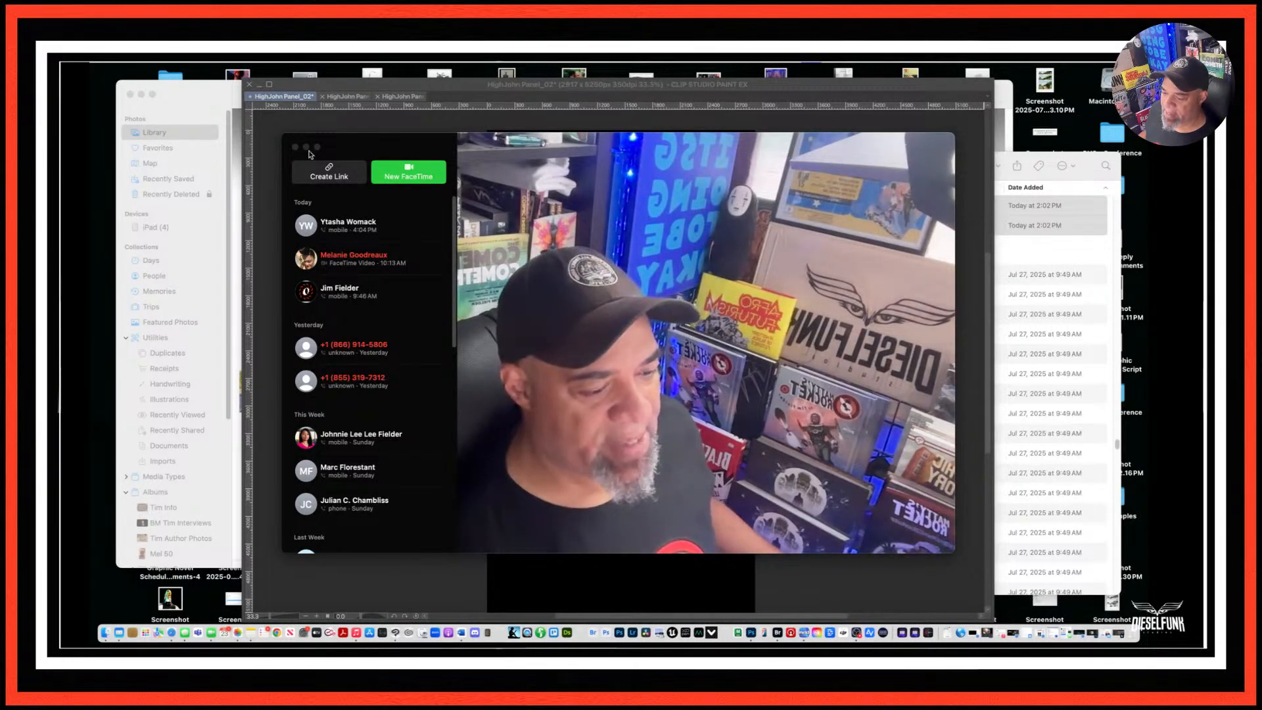
{"action": "key", "text": "super+q"}
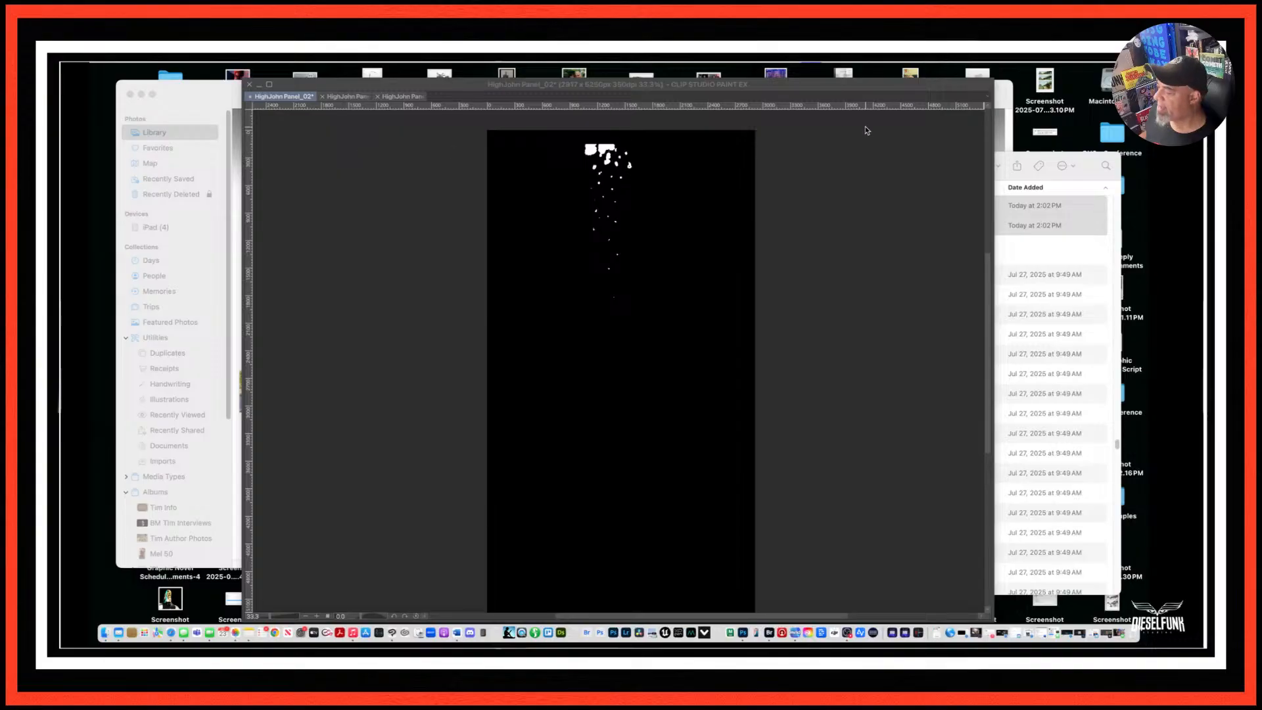
{"action": "left_click", "coordinate": [867, 98]}
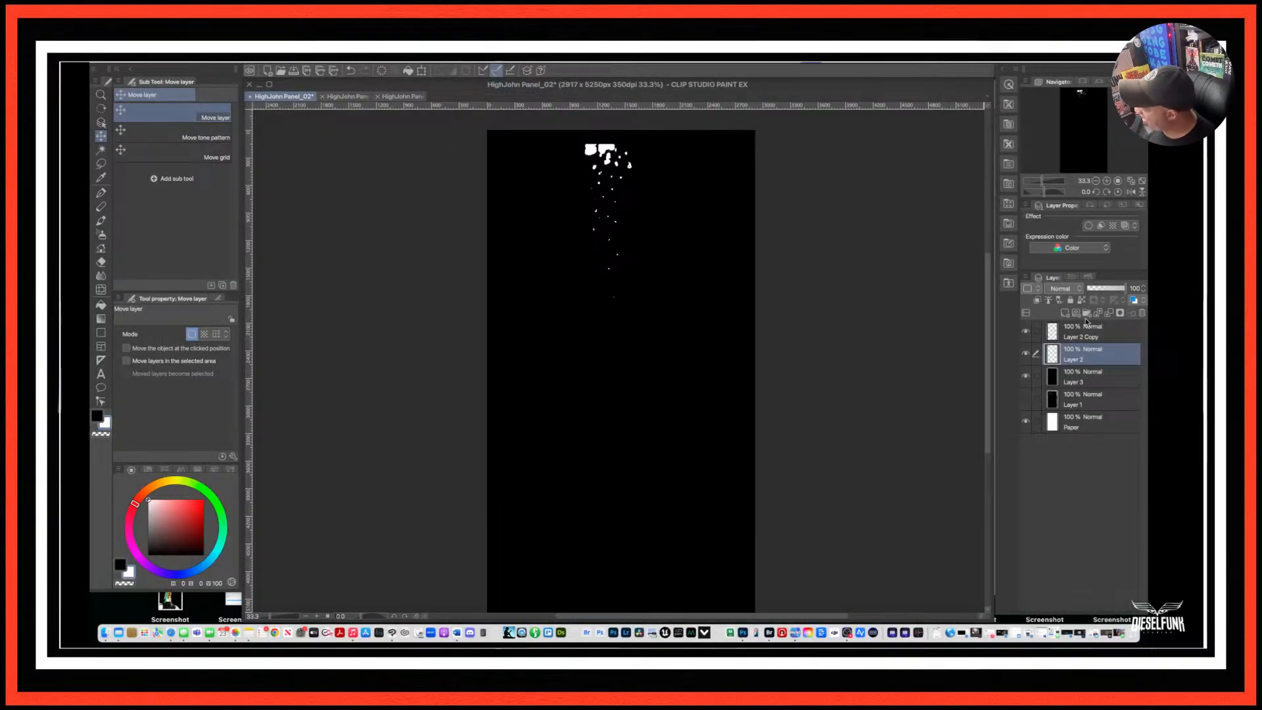
Duplicate Layer 2 and outline the copy's specks with a 10 px line drawn outside, clearing the selection.
{"action": "left_click_drag", "start_coordinate": [1092, 361], "coordinate": [1066, 314]}
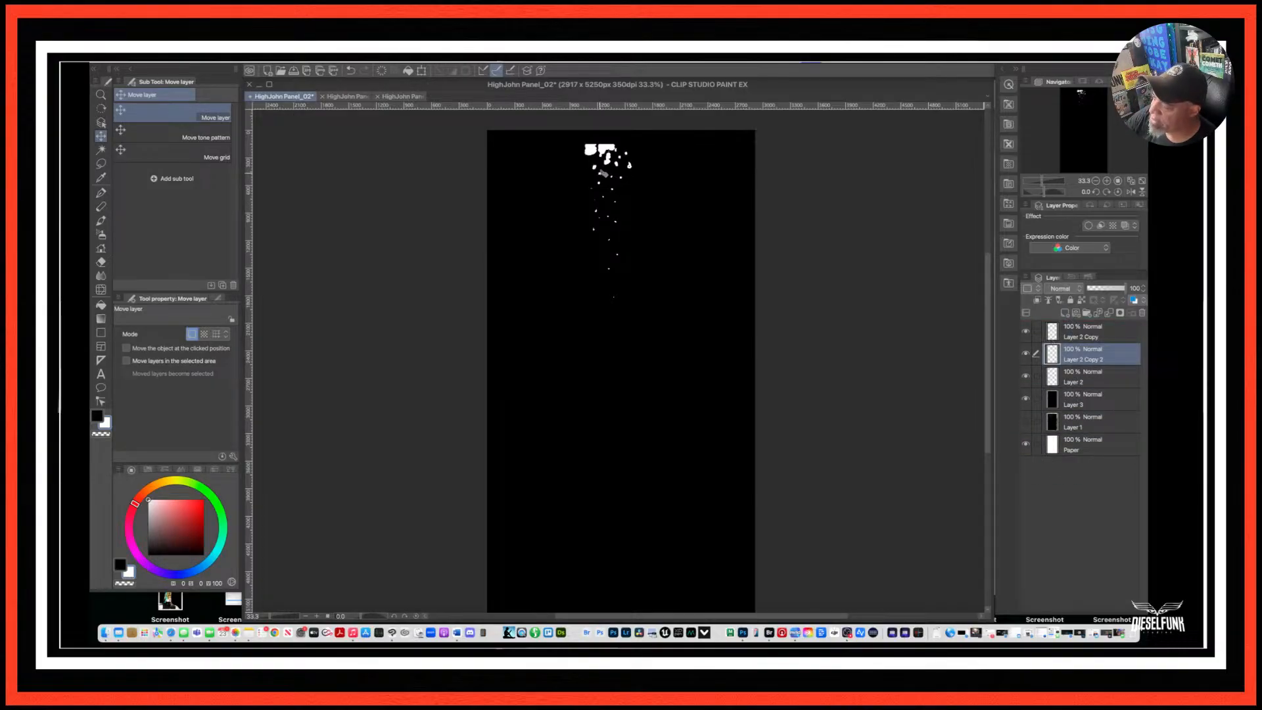
{"action": "left_click", "coordinate": [1052, 357], "text": "super"}
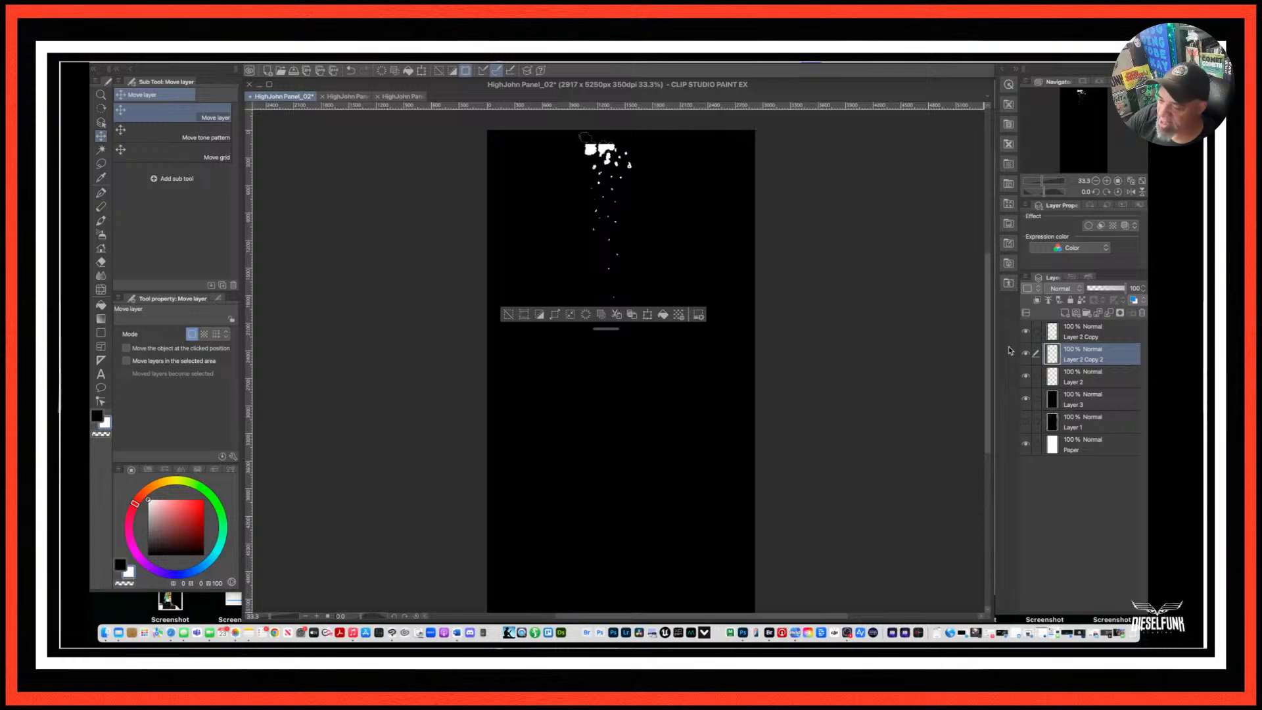
{"action": "left_click", "coordinate": [226, 58]}
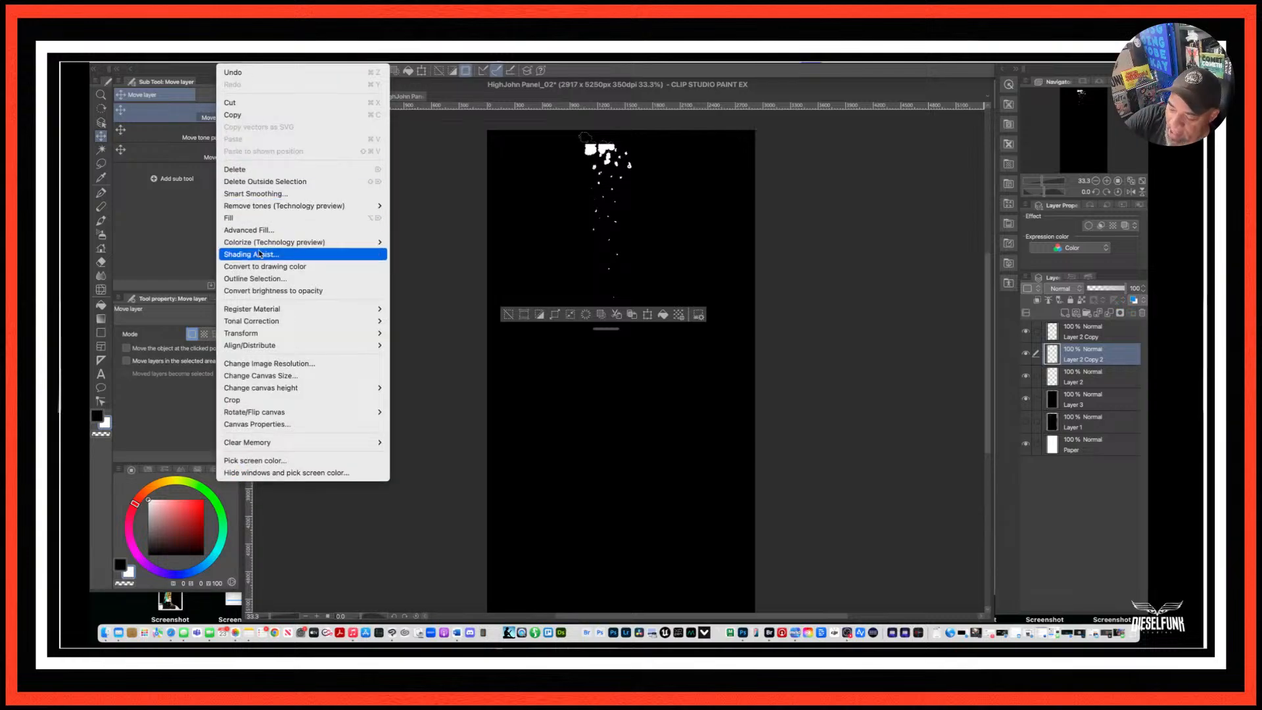
{"action": "left_click", "coordinate": [267, 280]}
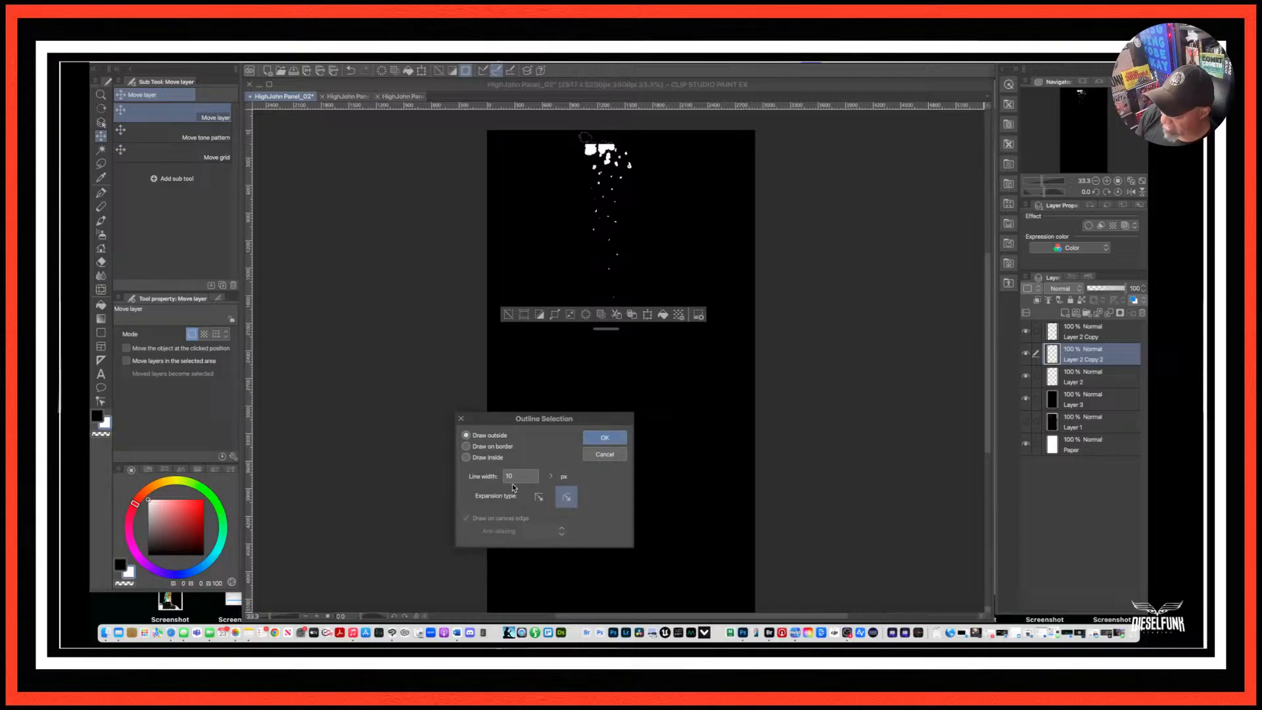
{"action": "left_click", "coordinate": [605, 438]}
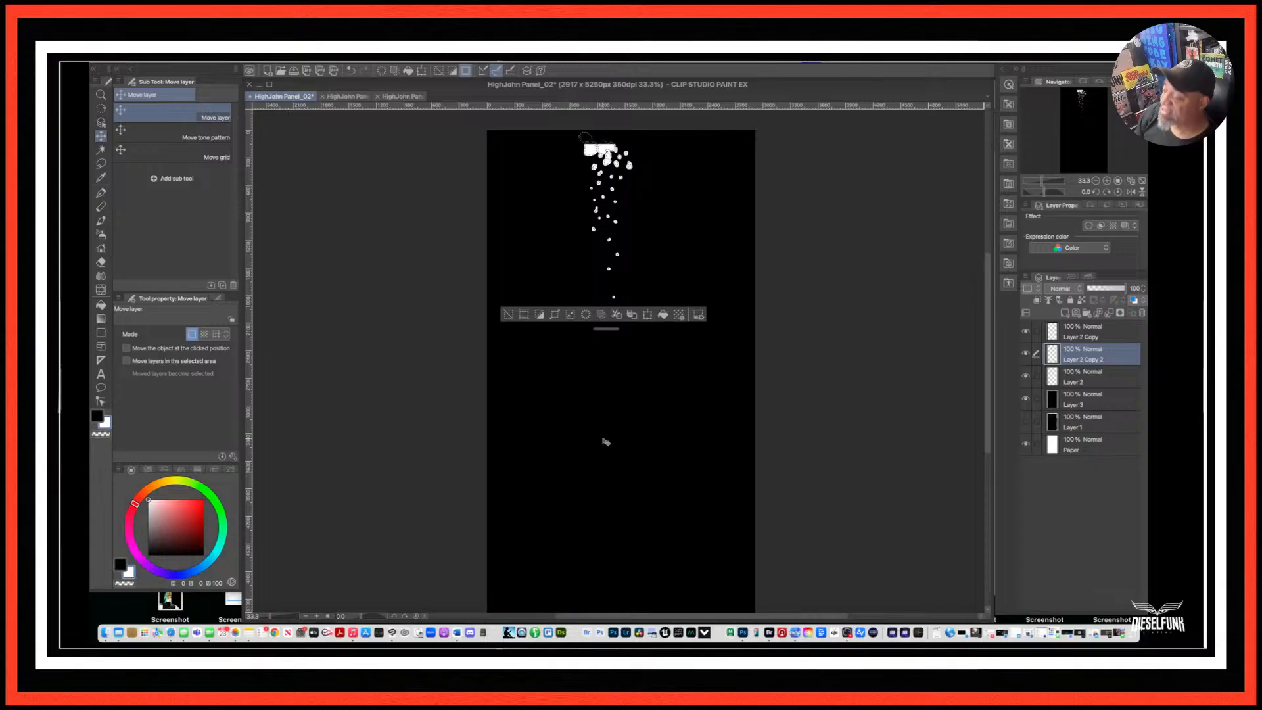
{"action": "key", "text": "super+d"}
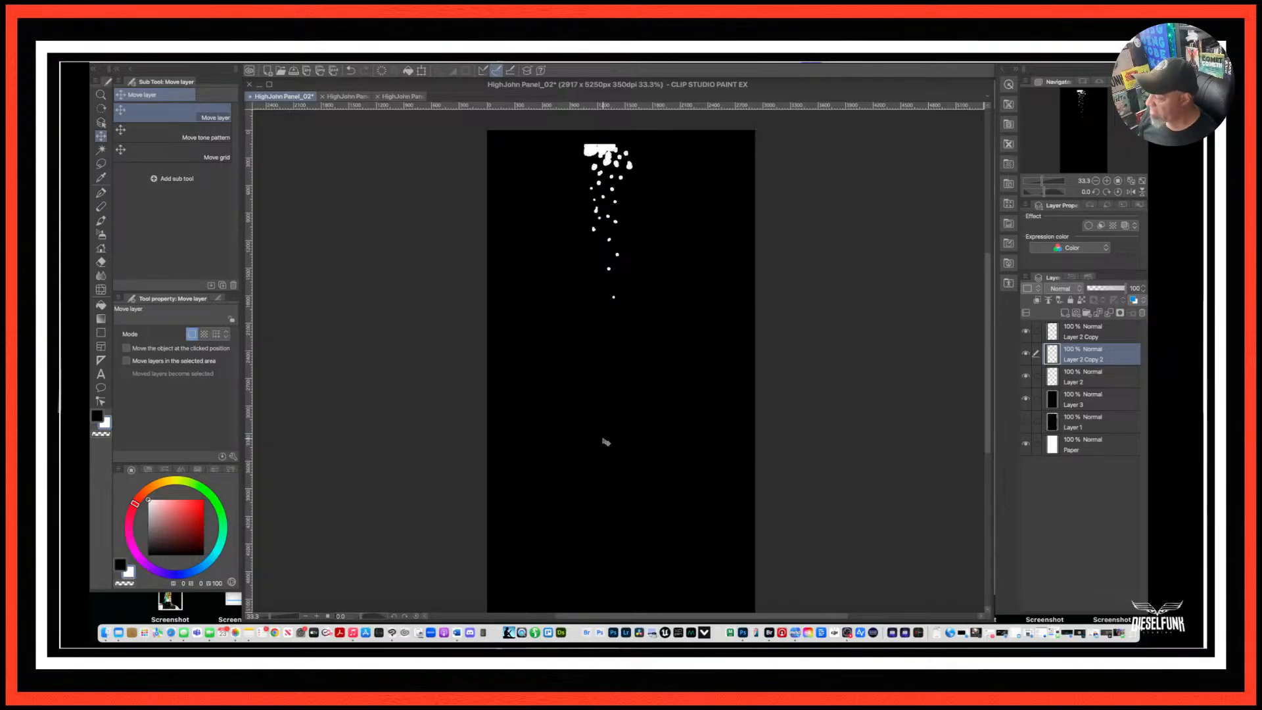
Set the duplicated specks layer to Glow dodge and place it beneath Layer 2.
{"action": "left_click", "coordinate": [1077, 288]}
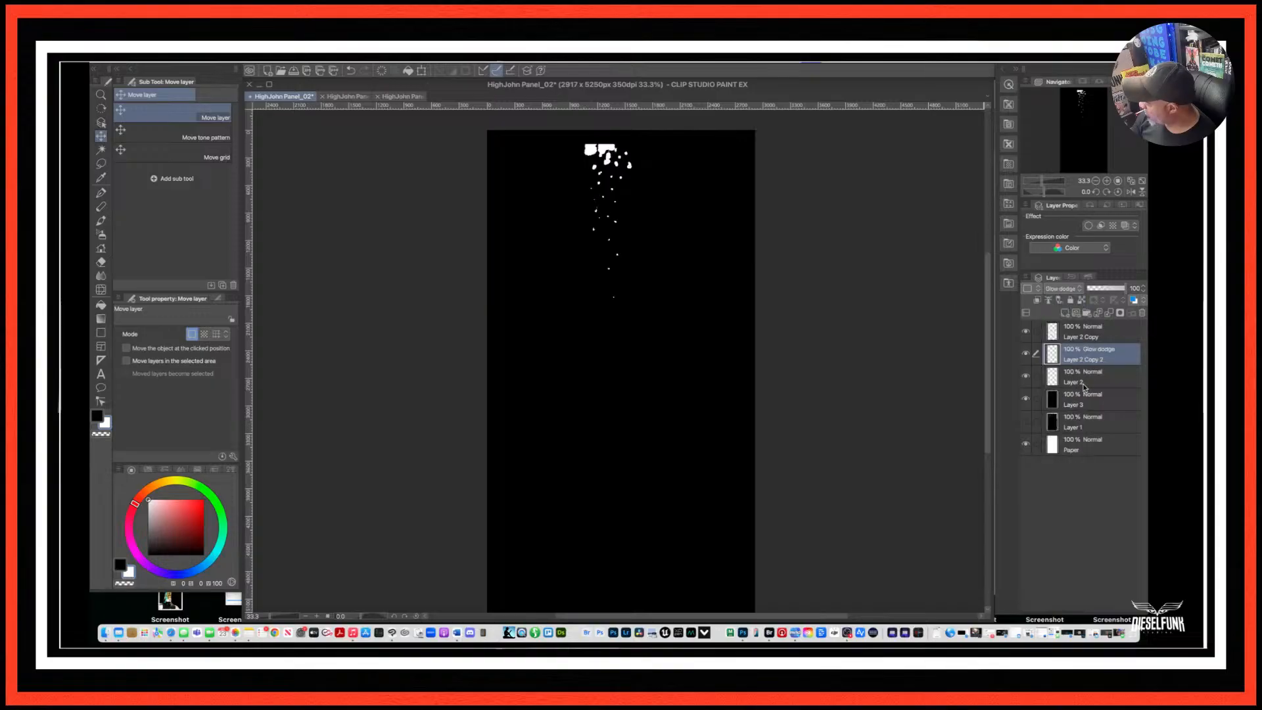
{"action": "left_click", "coordinate": [1073, 400]}
{"action": "left_click_drag", "start_coordinate": [1109, 356], "coordinate": [1103, 383]}
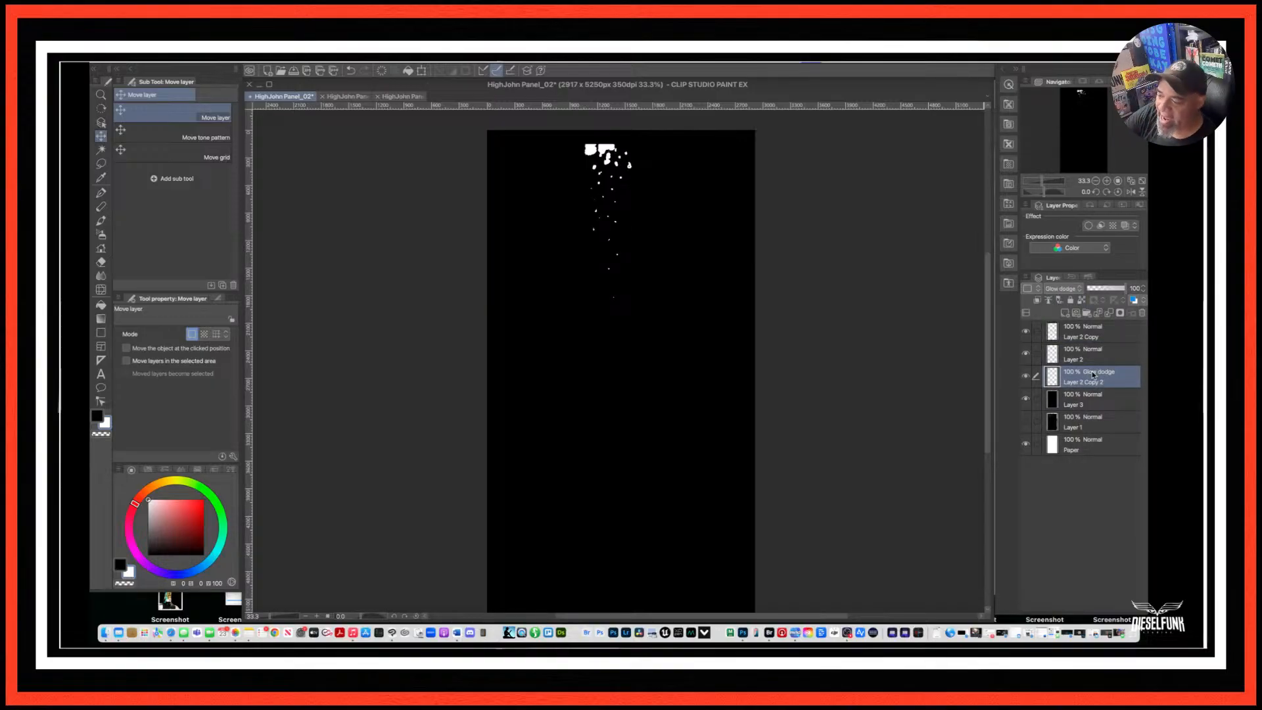
Apply a Gaussian blur with a strength of about 54 to the duplicated specks layer.
{"action": "left_click", "coordinate": [418, 63]}
{"action": "mouse_move", "coordinate": [434, 73]}
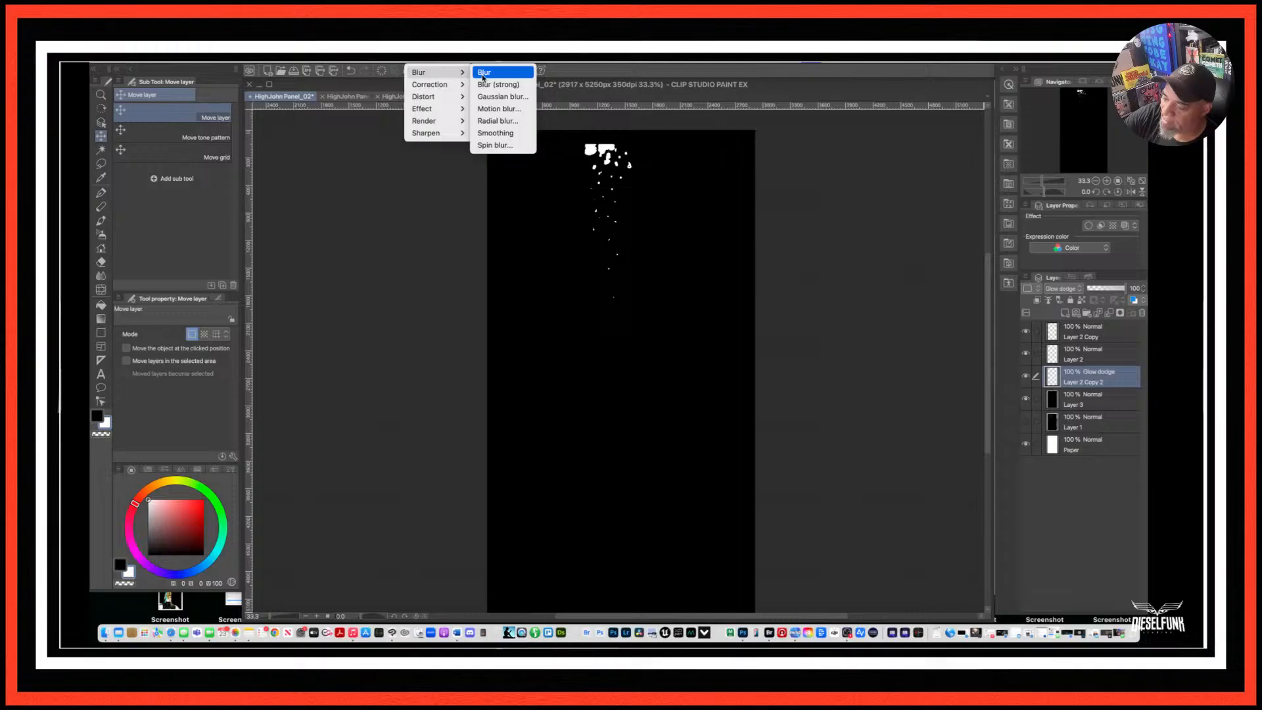
{"action": "left_click", "coordinate": [511, 96]}
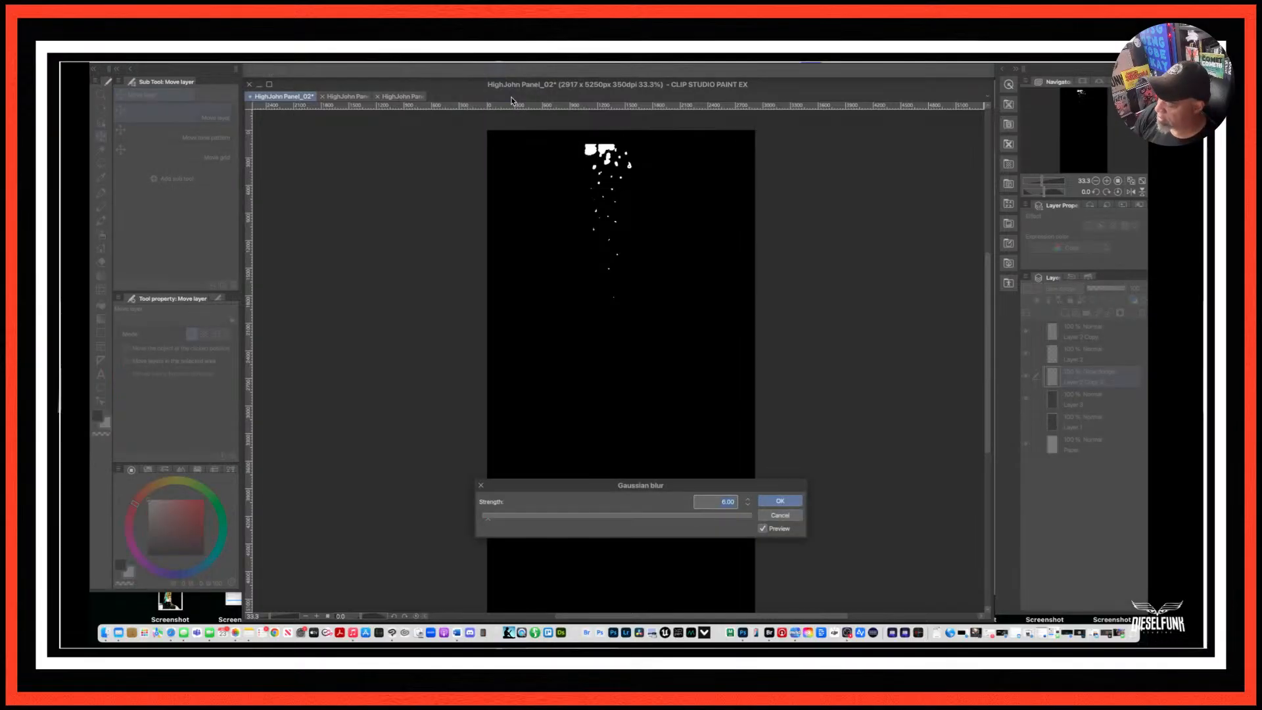
{"action": "left_click_drag", "start_coordinate": [489, 519], "coordinate": [510, 521]}
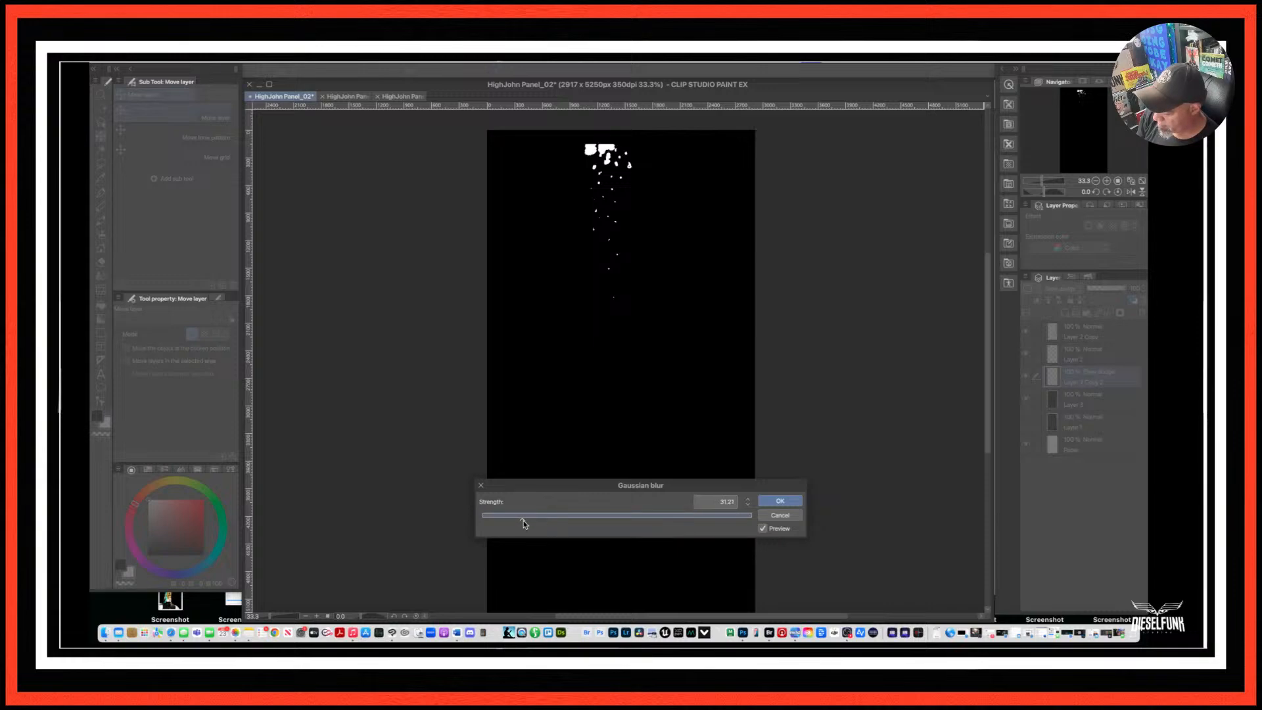
{"action": "left_click_drag", "start_coordinate": [522, 519], "coordinate": [552, 519]}
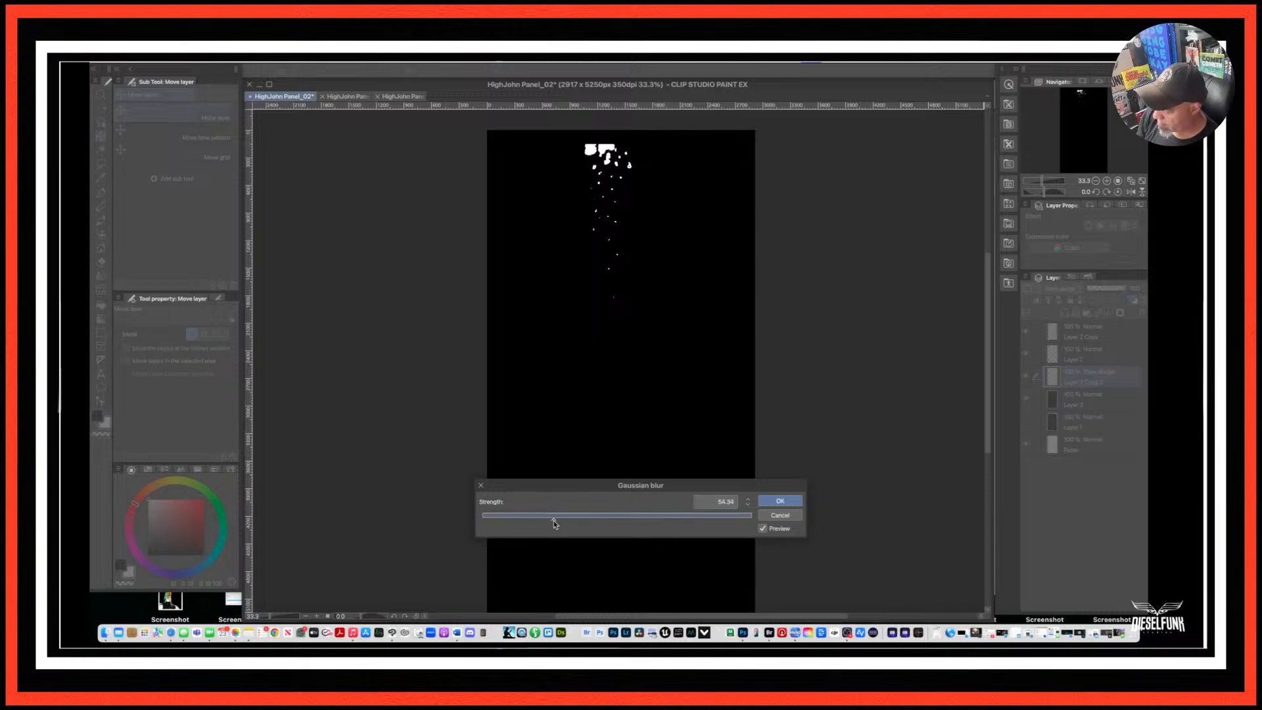
{"action": "left_click", "coordinate": [782, 502]}
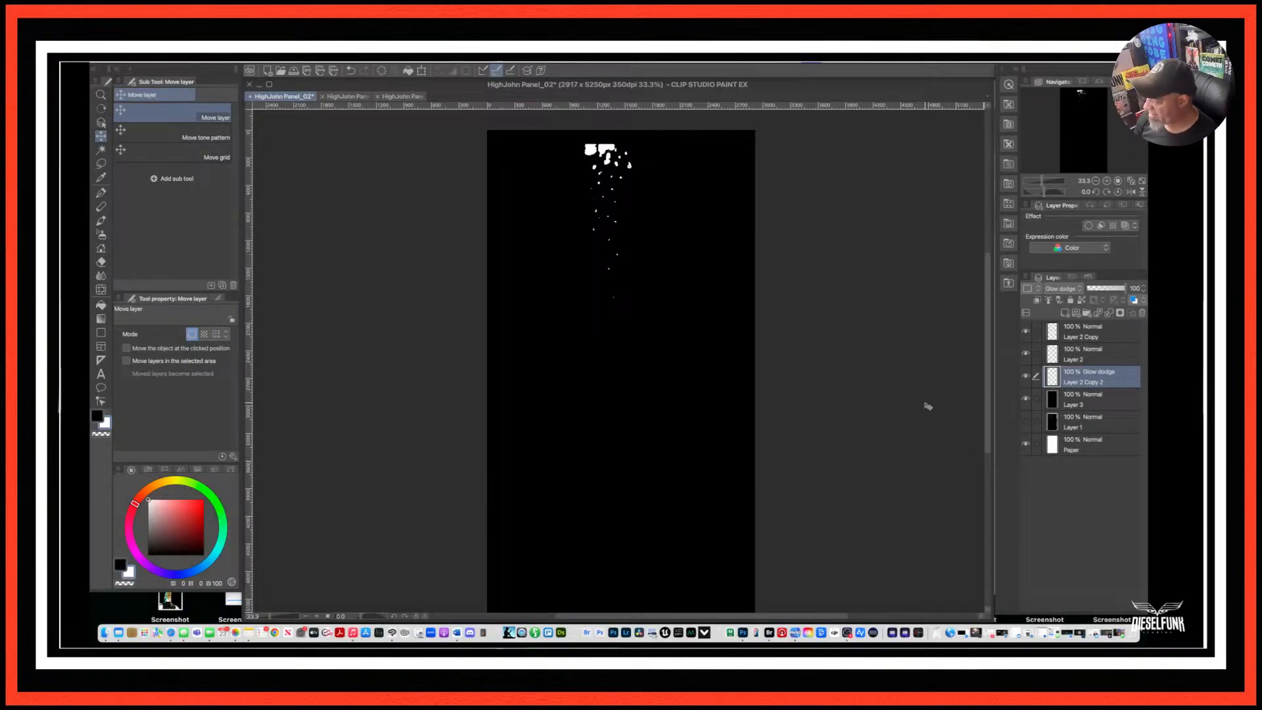
Try opacities of 23%, 39% and 77% on the Glow dodge copy, hiding Layer 2 to judge the effect.
{"action": "left_click_drag", "start_coordinate": [1125, 291], "coordinate": [1095, 293]}
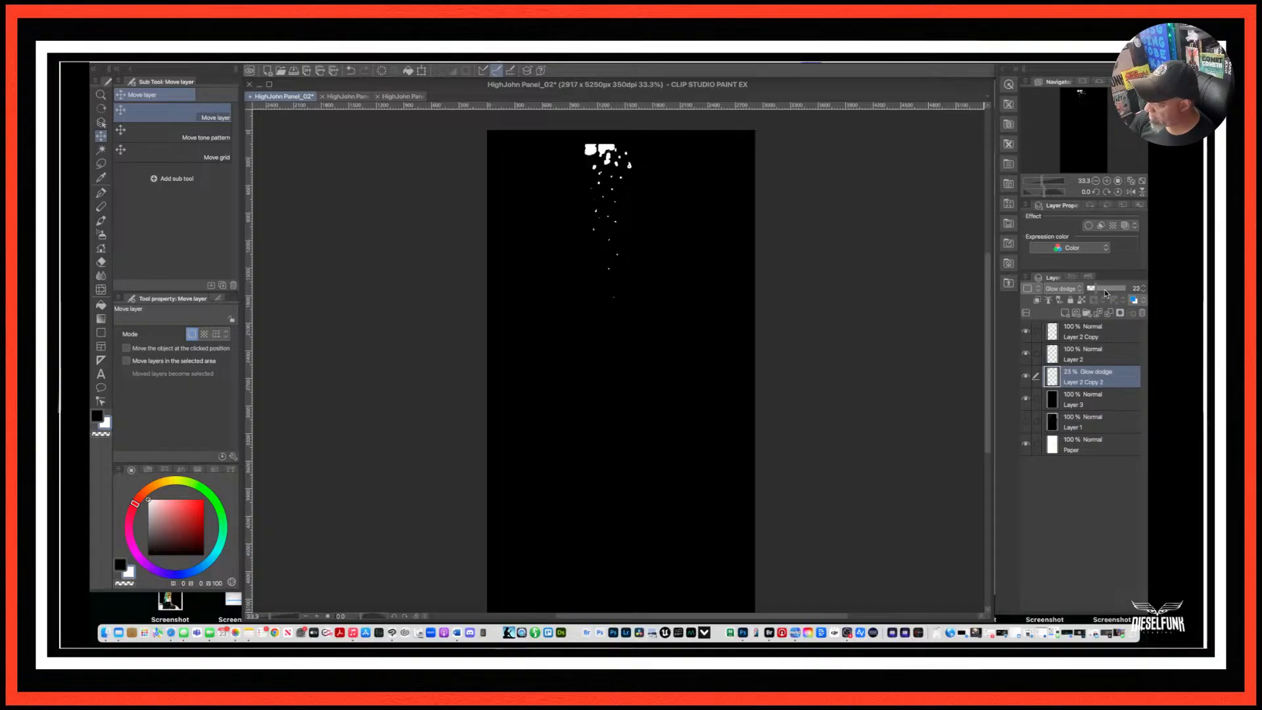
{"action": "left_click", "coordinate": [1104, 289]}
{"action": "left_click", "coordinate": [1026, 354]}
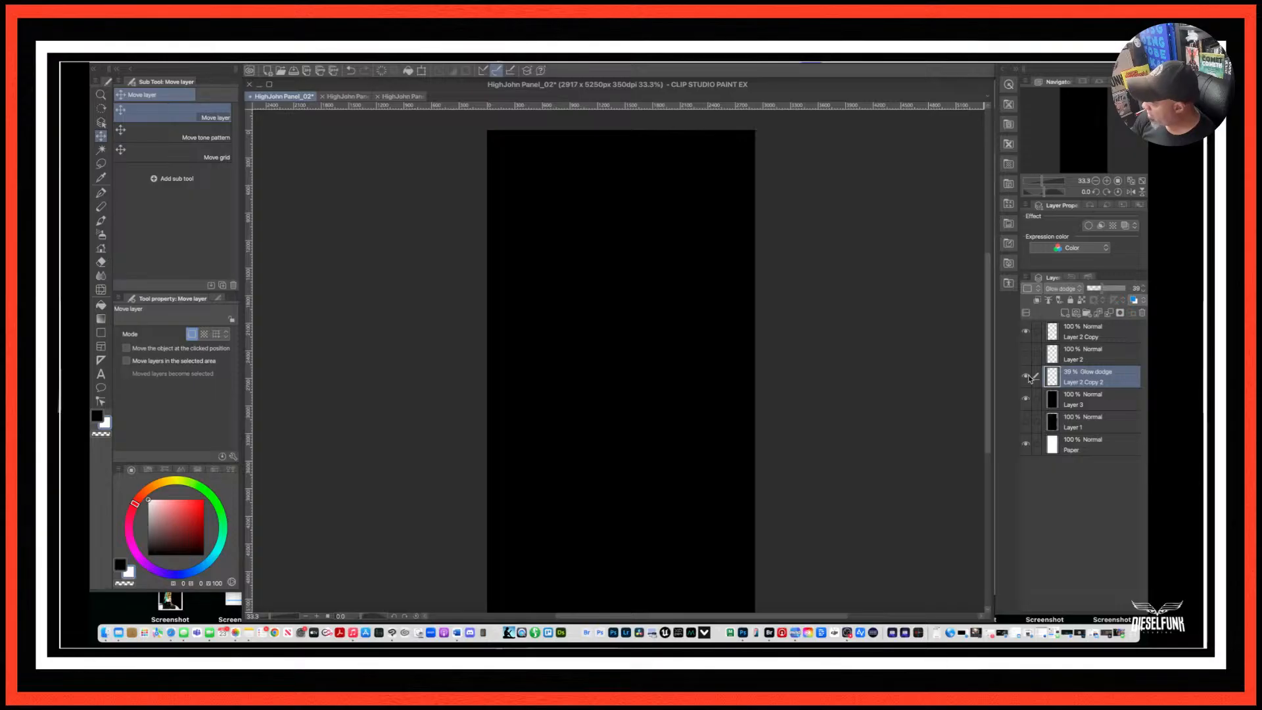
{"action": "left_click", "coordinate": [1104, 291]}
{"action": "left_click", "coordinate": [1123, 288]}
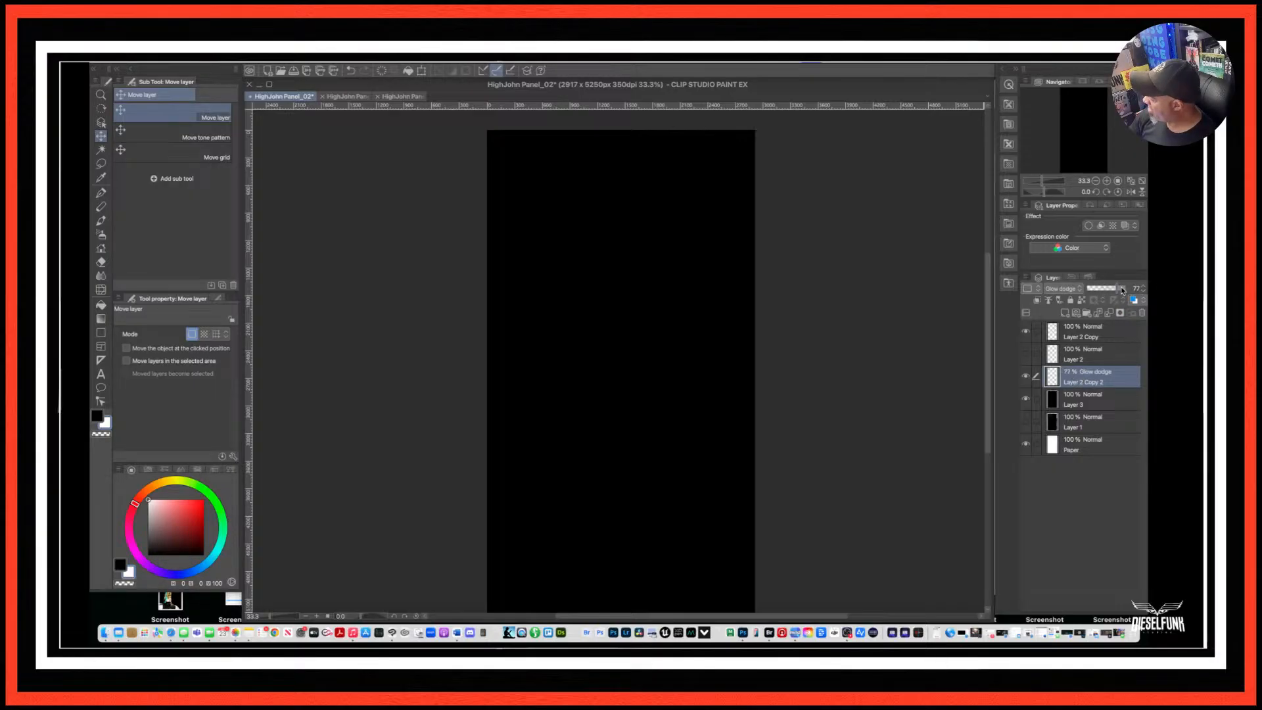
Set the blurred copy to Normal blending at 100% opacity, with Layer 2 shown.
{"action": "left_click", "coordinate": [1061, 288]}
{"action": "left_click", "coordinate": [1056, 300]}
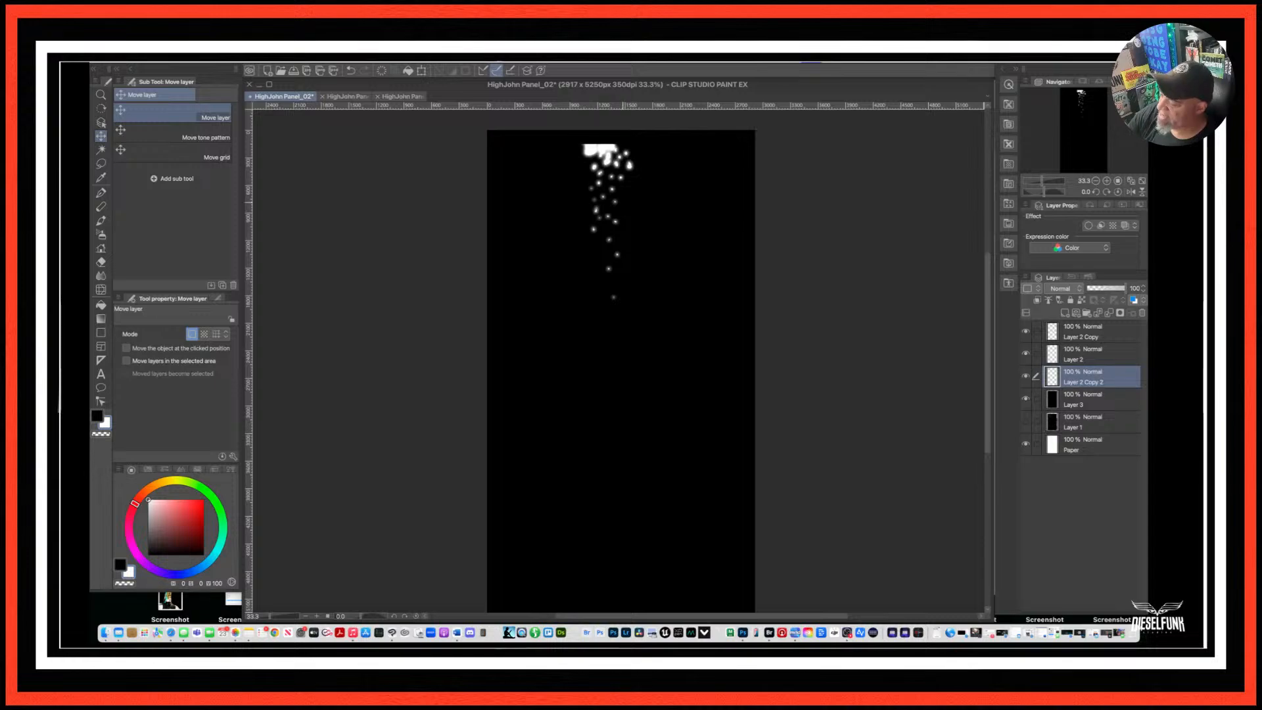
Examine the glow around the white specks up close and against the whole panel.
{"action": "key", "text": "super+plus"}
{"action": "key", "text": "super+plus"}
{"action": "key", "text": "super+plus"}
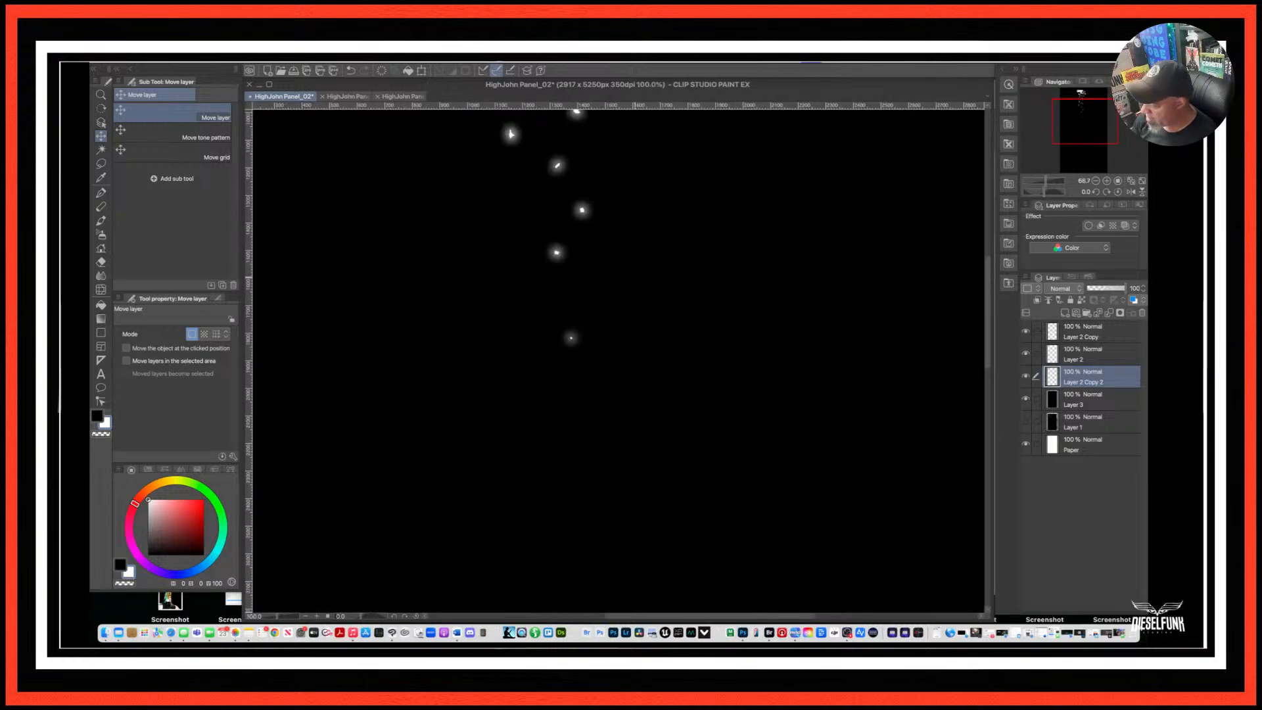
{"action": "left_click_drag", "start_coordinate": [653, 201], "coordinate": [772, 566]}
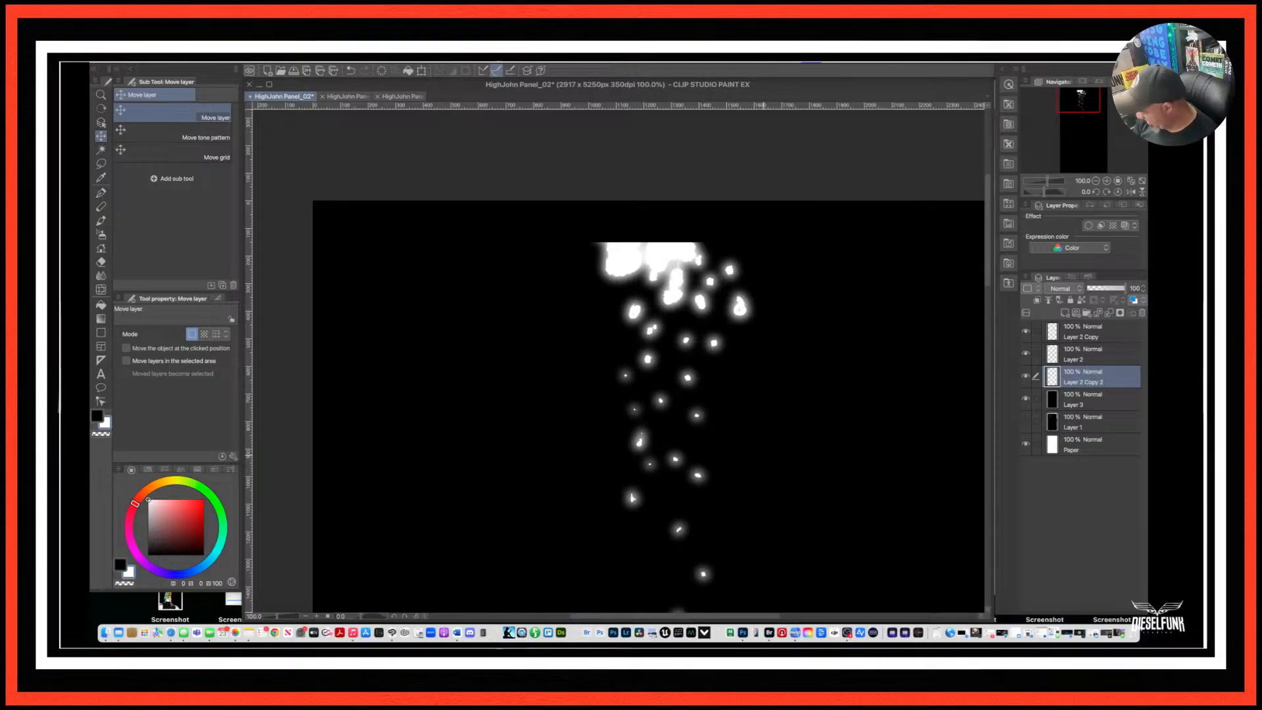
{"action": "scroll", "coordinate": [764, 454], "scroll_direction": "down", "scroll_amount": 2}
{"action": "left_click_drag", "start_coordinate": [759, 491], "coordinate": [637, 271]}
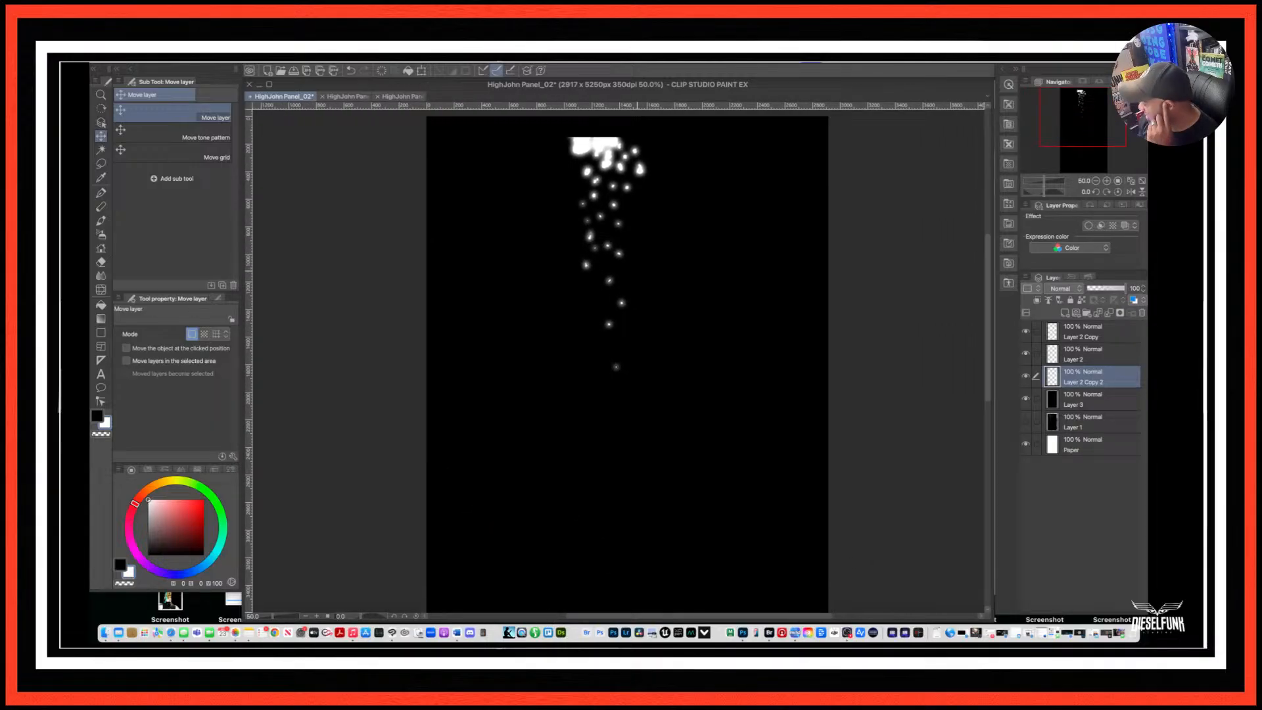
{"action": "scroll", "coordinate": [637, 271], "scroll_direction": "down", "scroll_amount": 1}
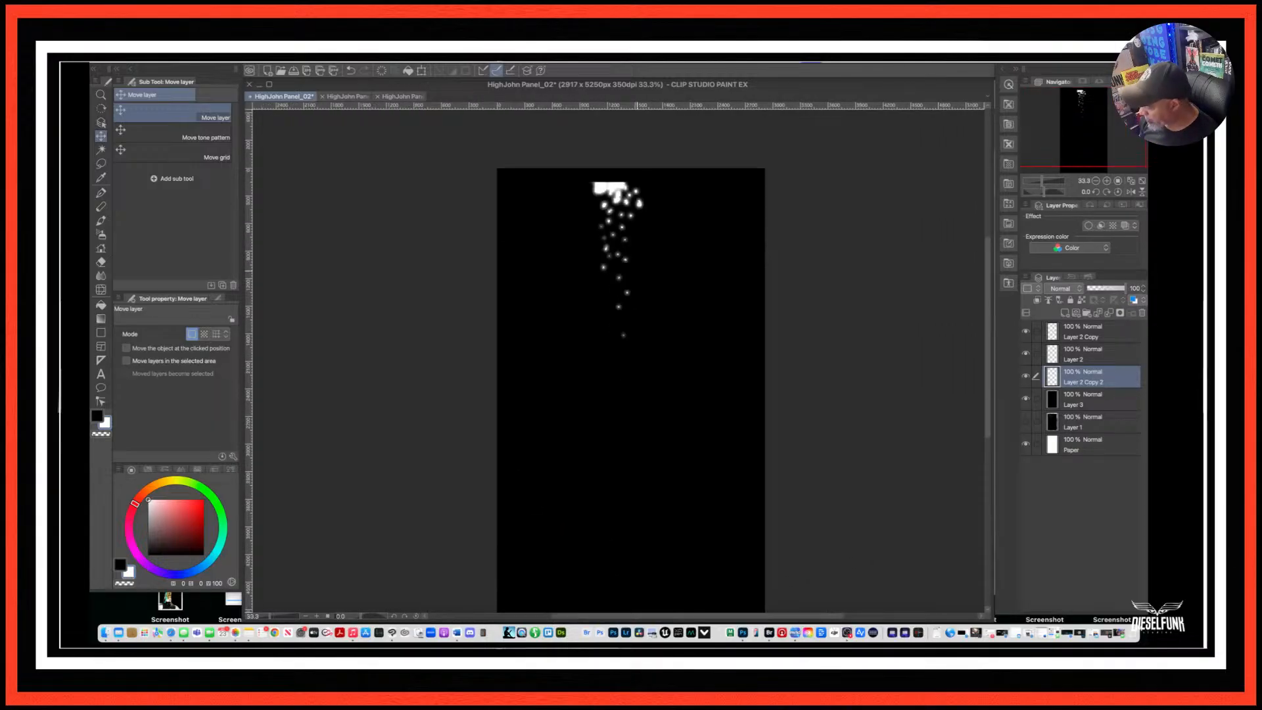
{"action": "left_click_drag", "start_coordinate": [713, 487], "coordinate": [721, 448]}
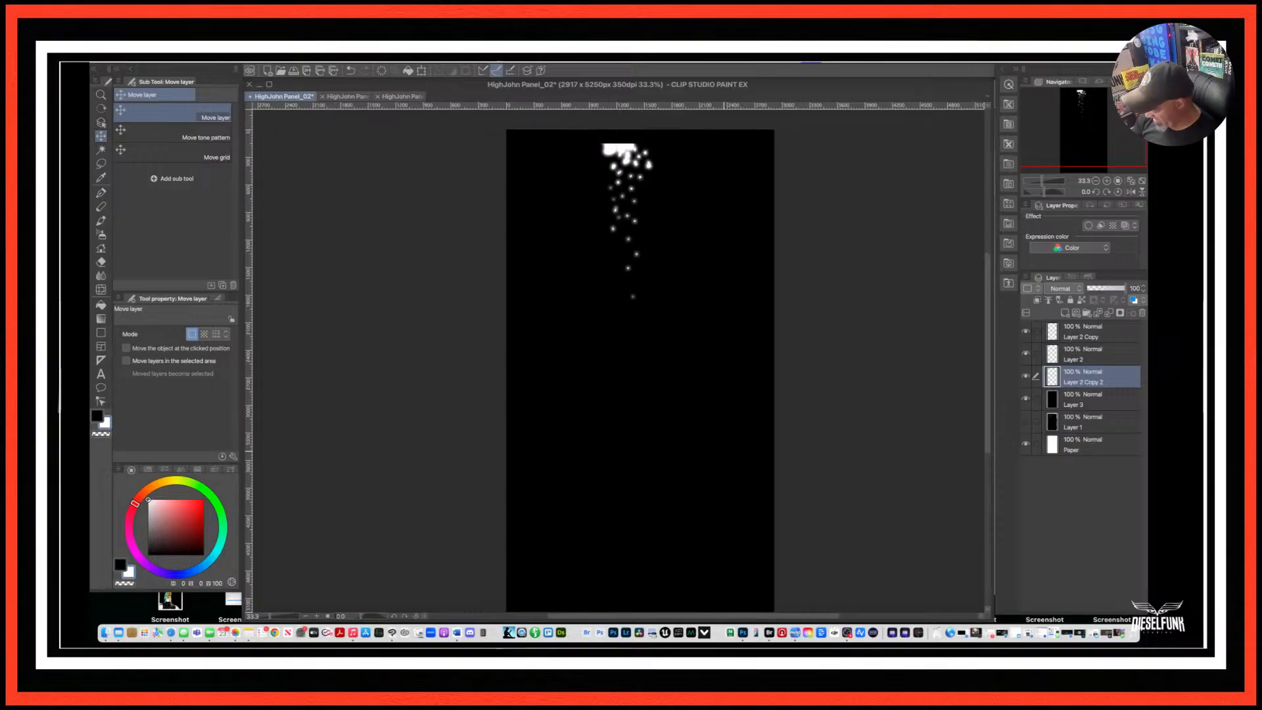
{"action": "scroll", "coordinate": [722, 448], "scroll_direction": "down", "scroll_amount": 1}
{"action": "scroll", "coordinate": [621, 354], "scroll_direction": "right", "scroll_amount": 2}
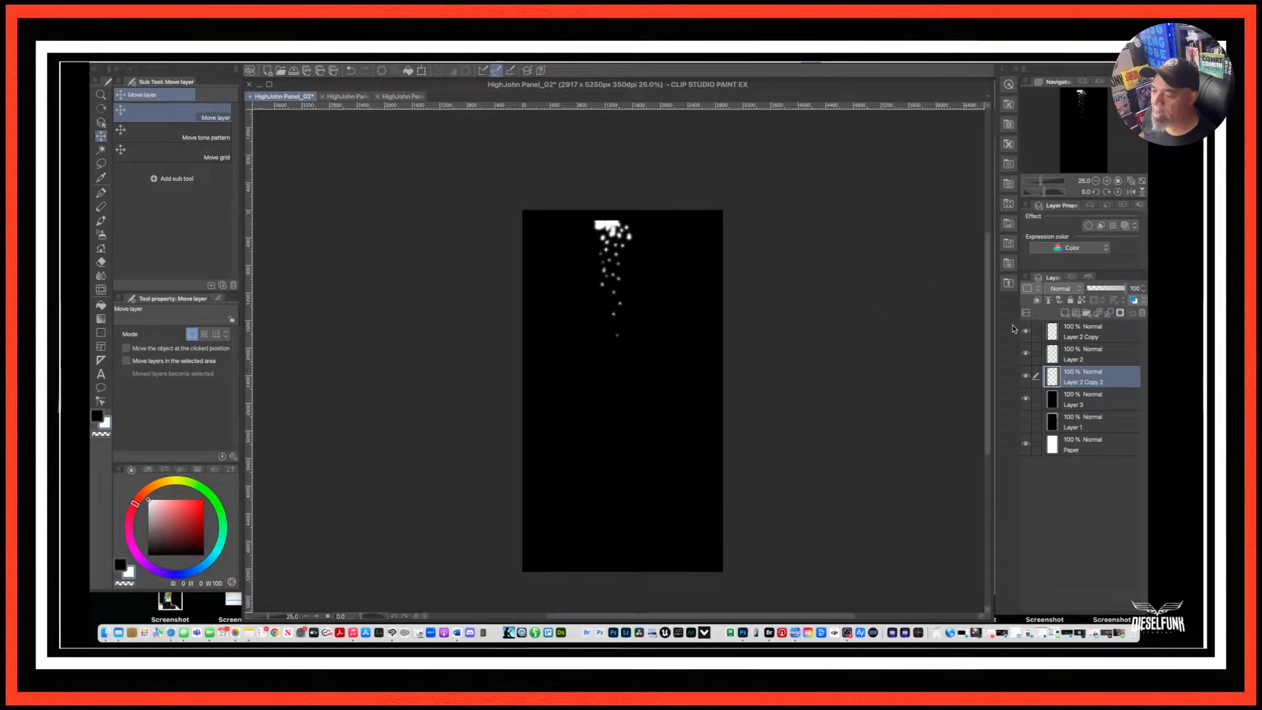
{"action": "key", "text": "super+Tab"}
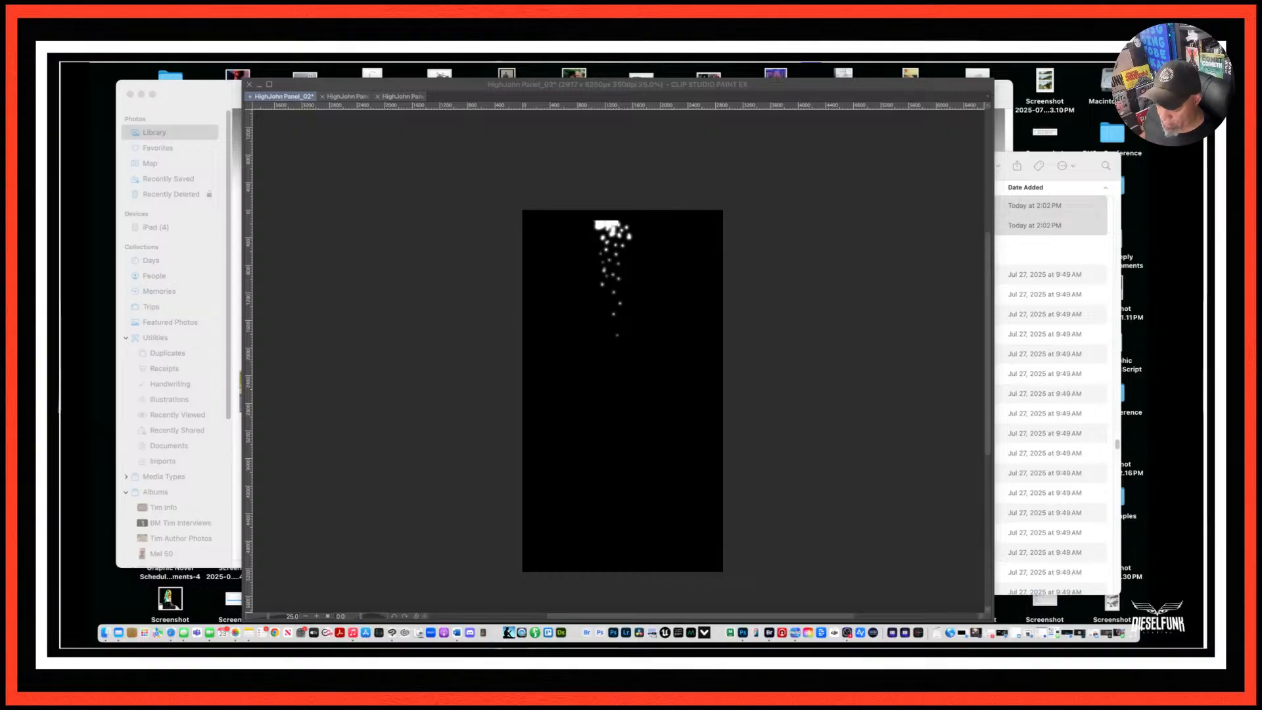
{"action": "left_click", "coordinate": [986, 413]}
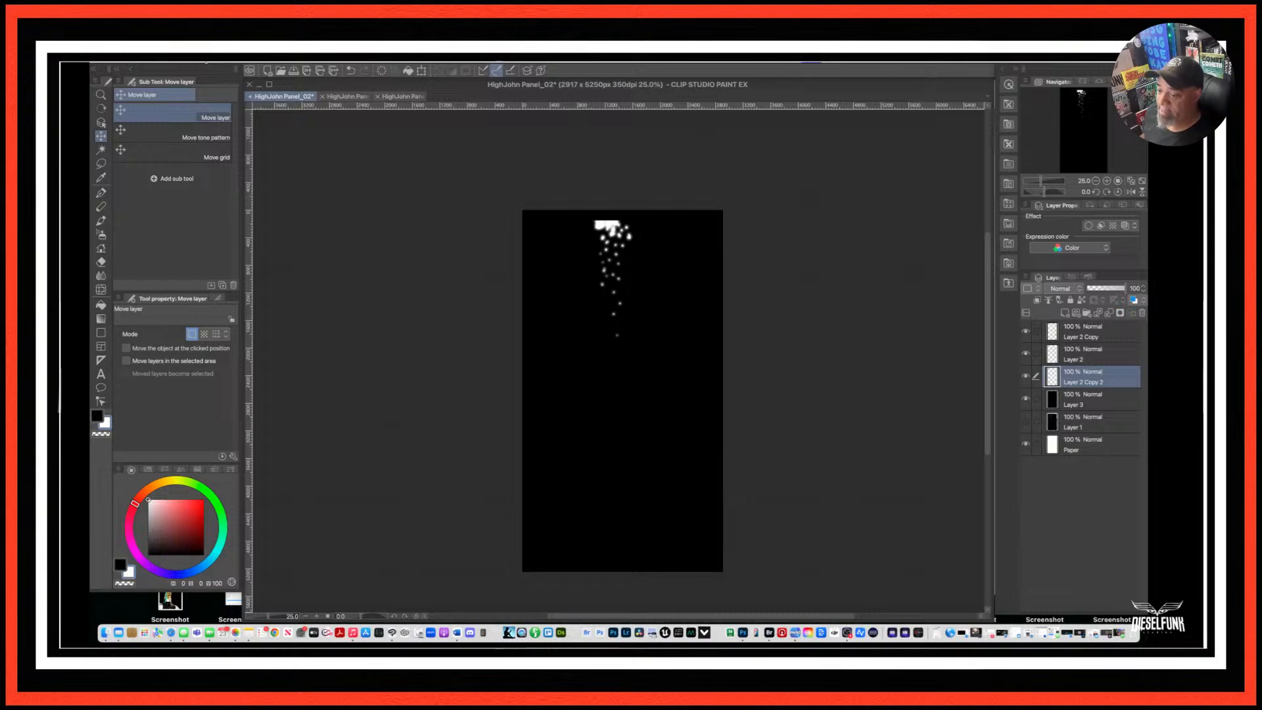
Preview the recorded timelapse in the export settings, closing them without exporting.
{"action": "left_click", "coordinate": [206, 61]}
{"action": "mouse_move", "coordinate": [298, 248]}
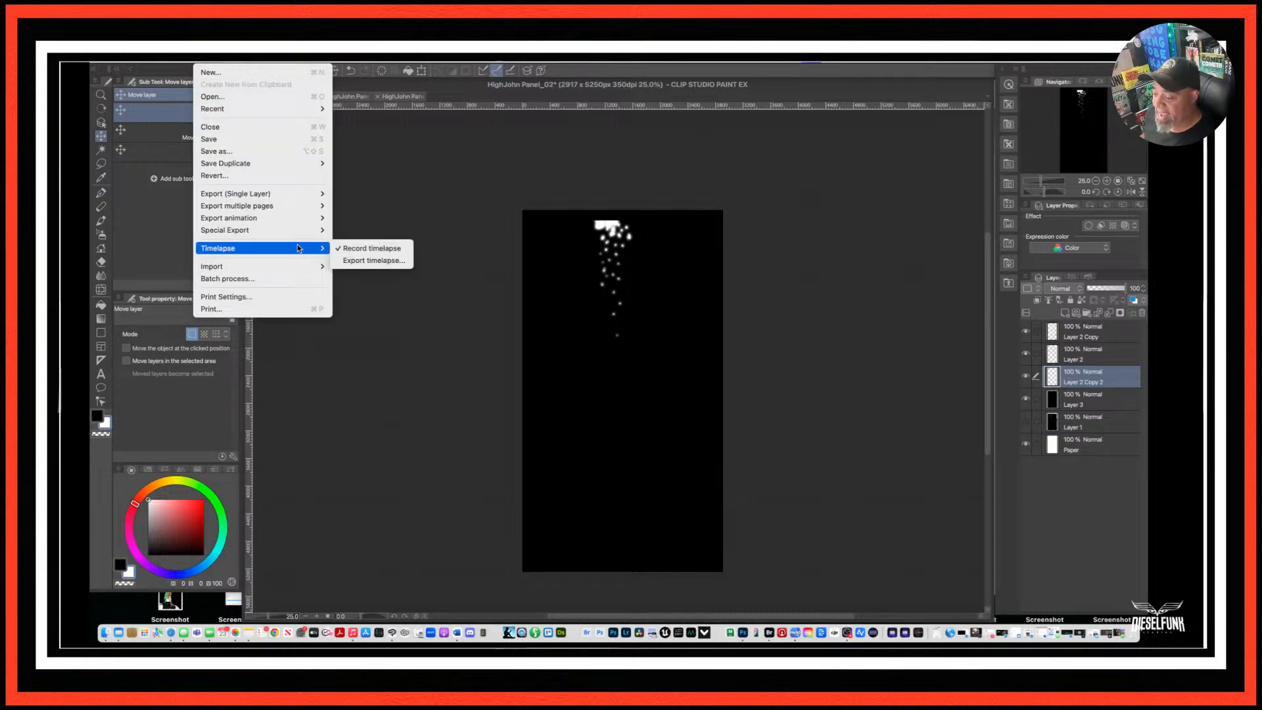
{"action": "left_click", "coordinate": [371, 261]}
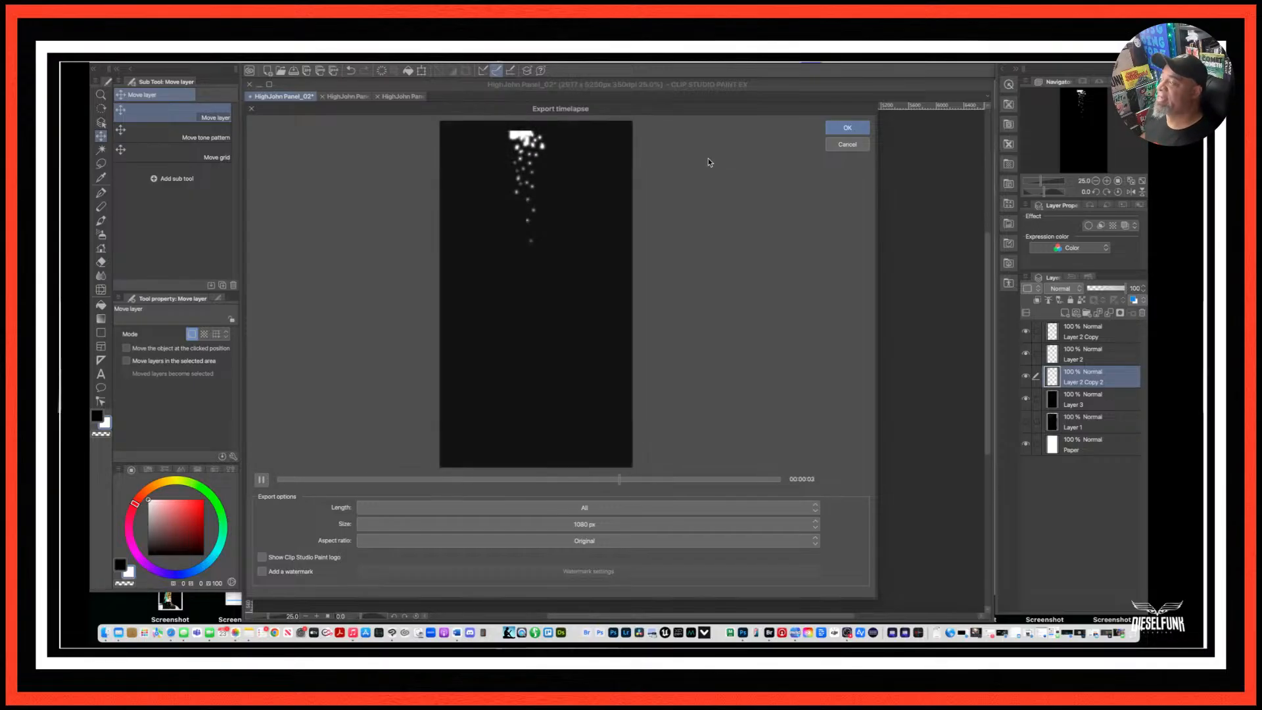
{"action": "left_click", "coordinate": [839, 147]}
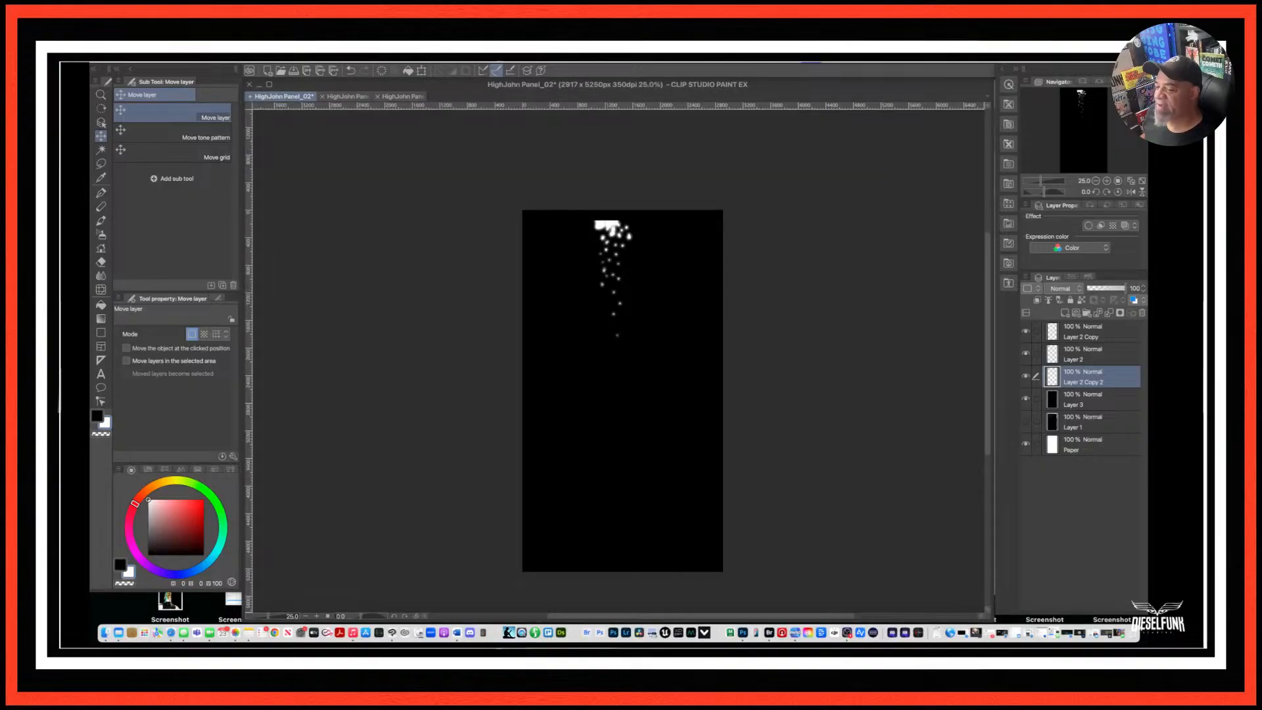
Save the HighJohn Panel_02 file with the glowing specks.
{"action": "left_click", "coordinate": [197, 61]}
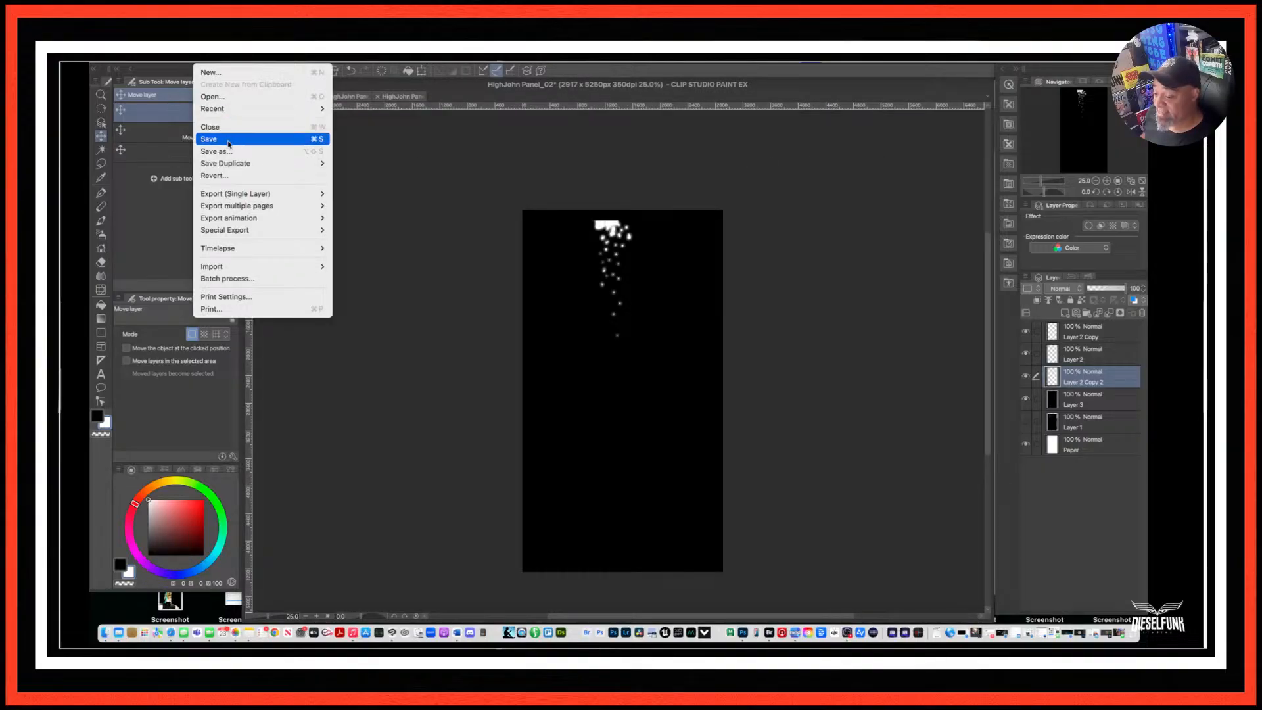
{"action": "left_click", "coordinate": [228, 139]}
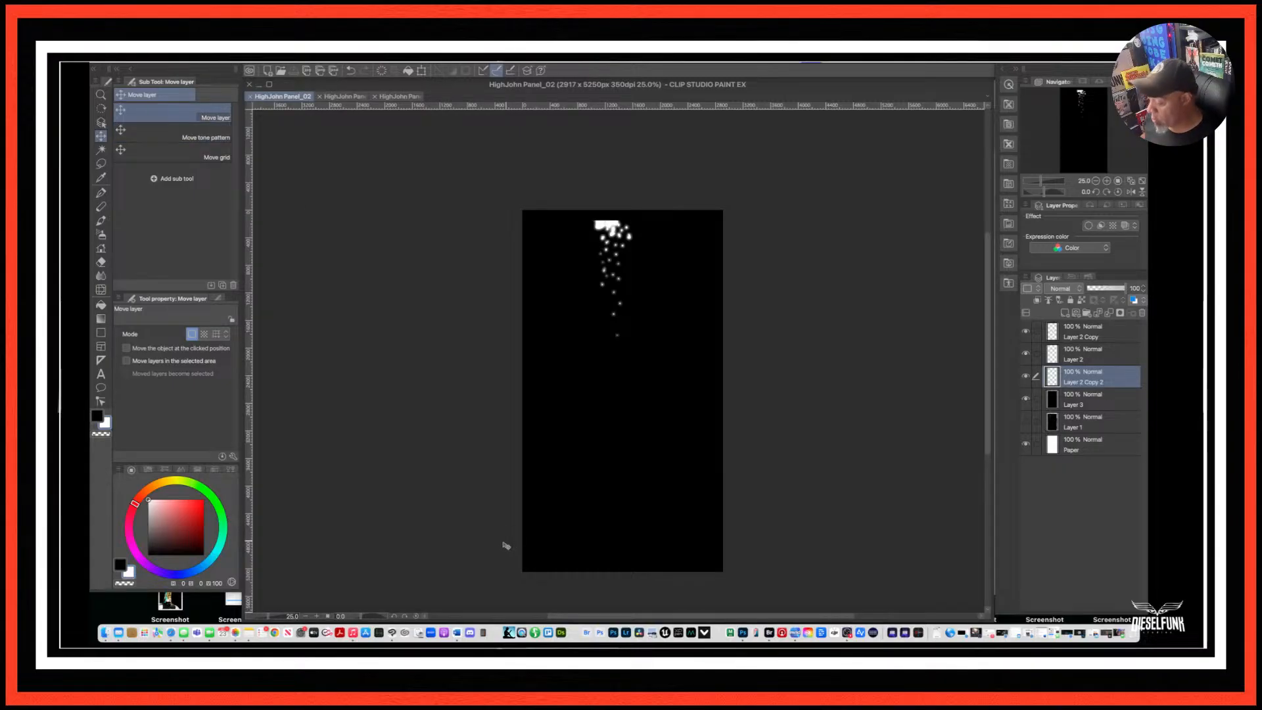
Switch to Adobe Bridge and open the High John The Conqueror 1 folder from the favorites.
{"action": "left_click", "coordinate": [774, 635]}
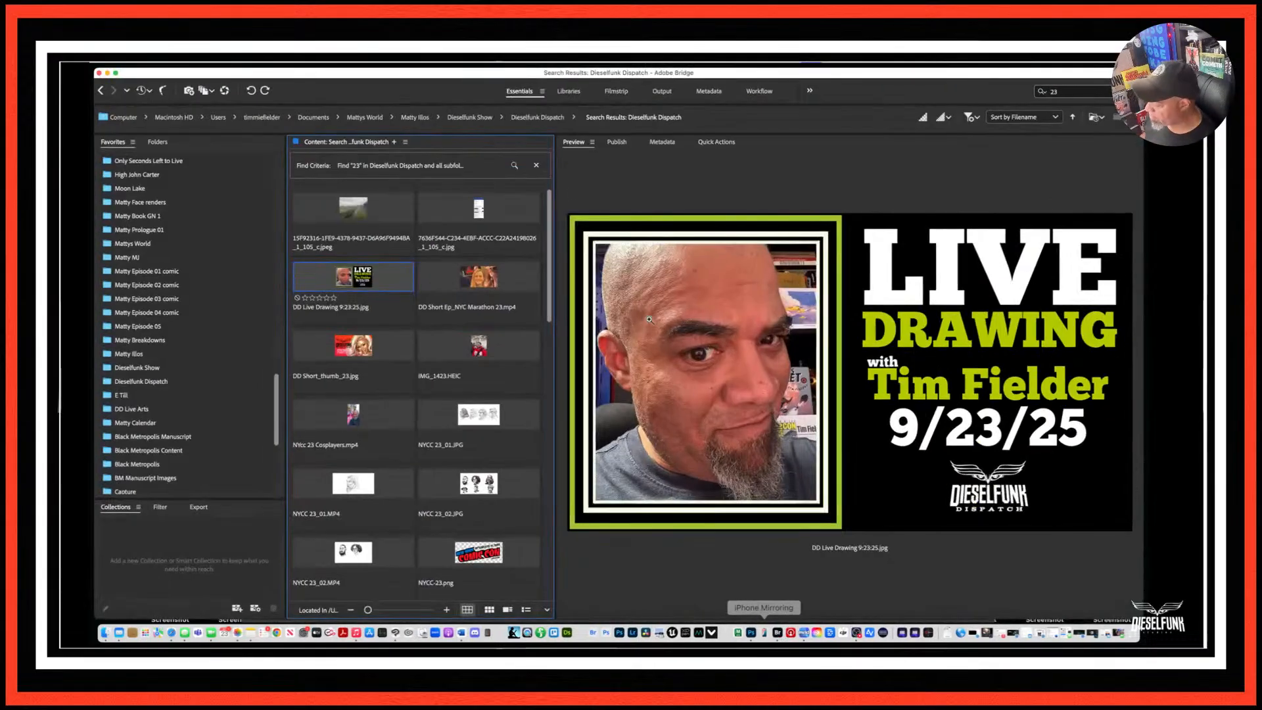
{"action": "scroll", "coordinate": [162, 283], "scroll_direction": "up", "scroll_amount": 10}
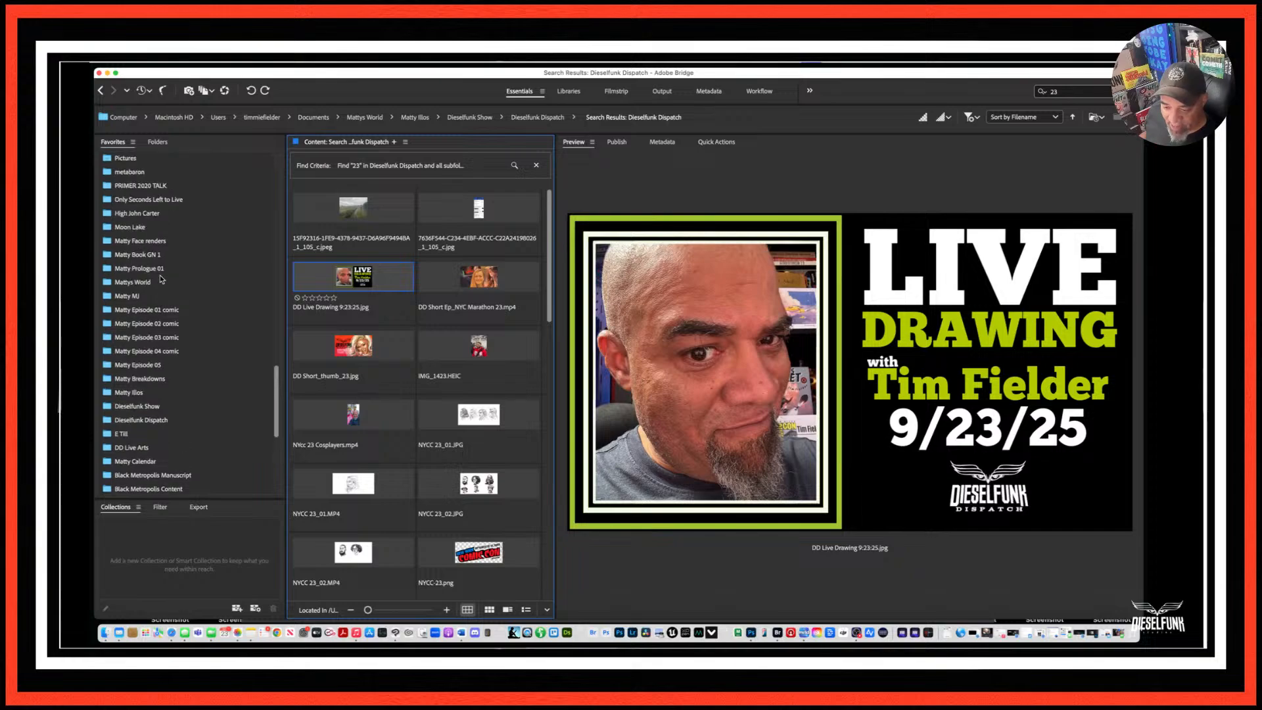
{"action": "scroll", "coordinate": [159, 283], "scroll_direction": "up", "scroll_amount": 5}
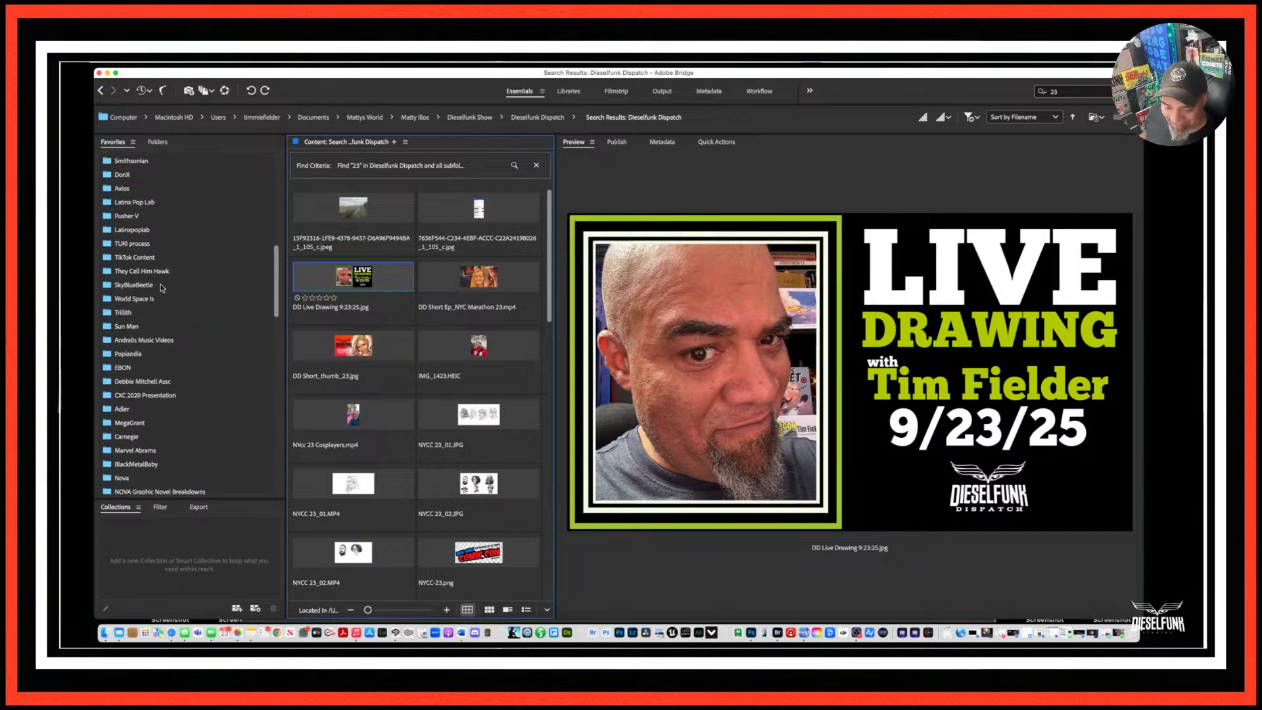
{"action": "scroll", "coordinate": [162, 290], "scroll_direction": "up", "scroll_amount": 8}
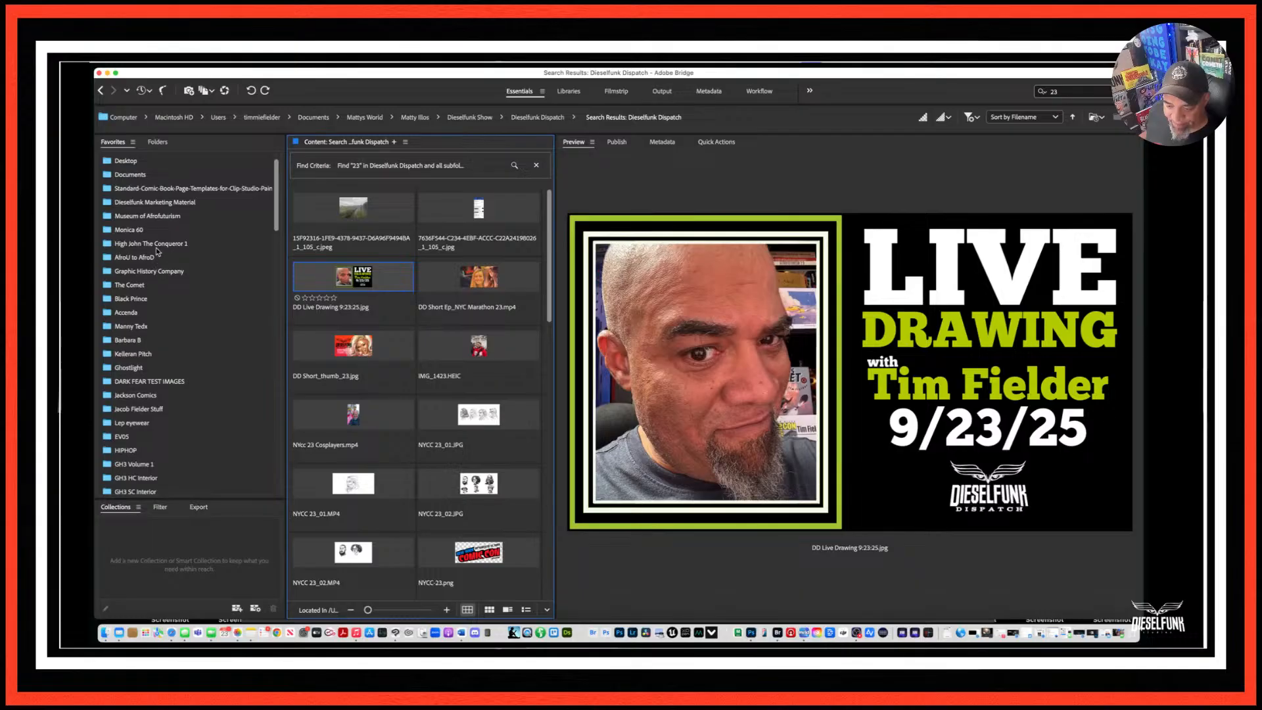
{"action": "left_click", "coordinate": [151, 244]}
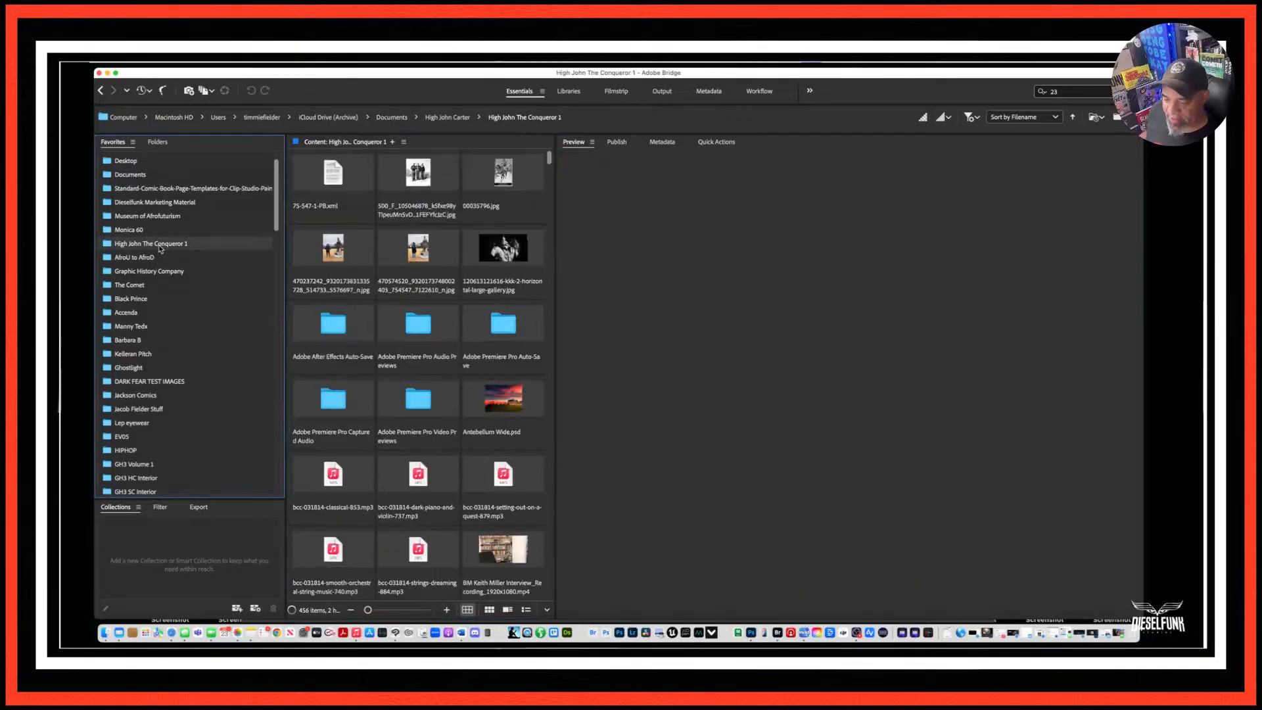
Try searching the High John The Conqueror 1 folder for "Panel 01", returning to the folder contents.
{"action": "left_click", "coordinate": [1068, 92]}
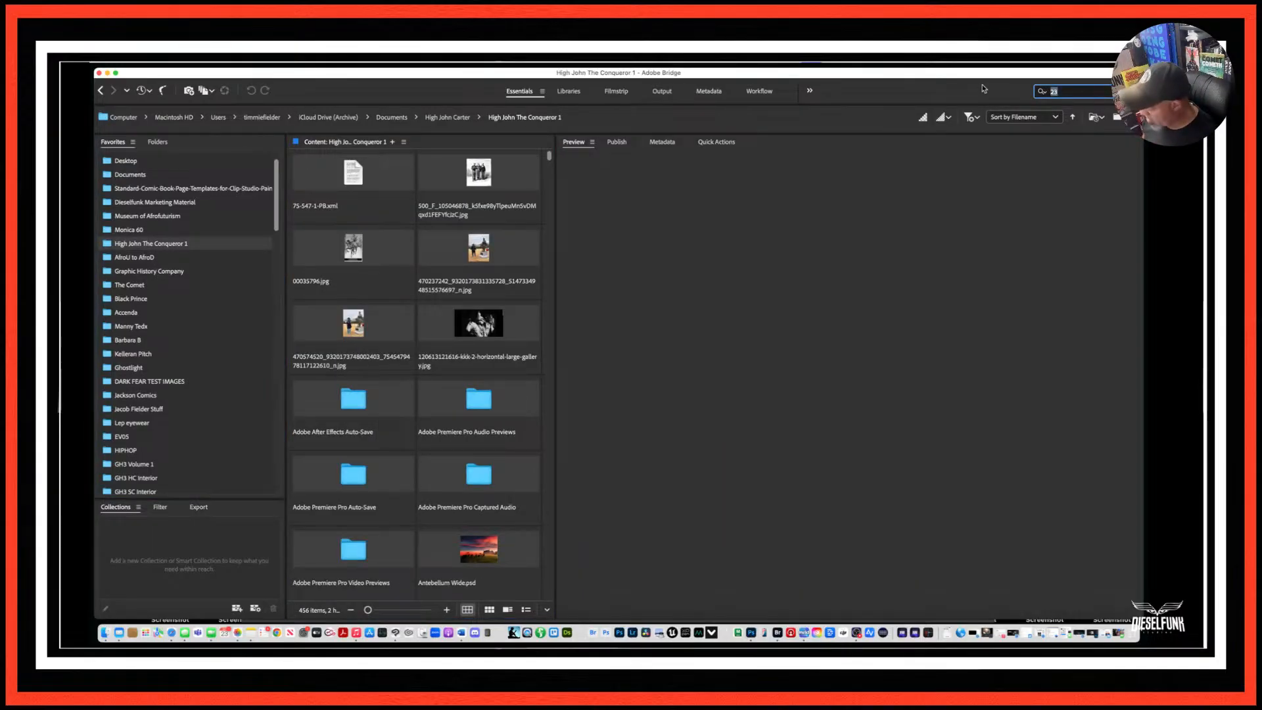
{"action": "type", "text": "Panel 01"}
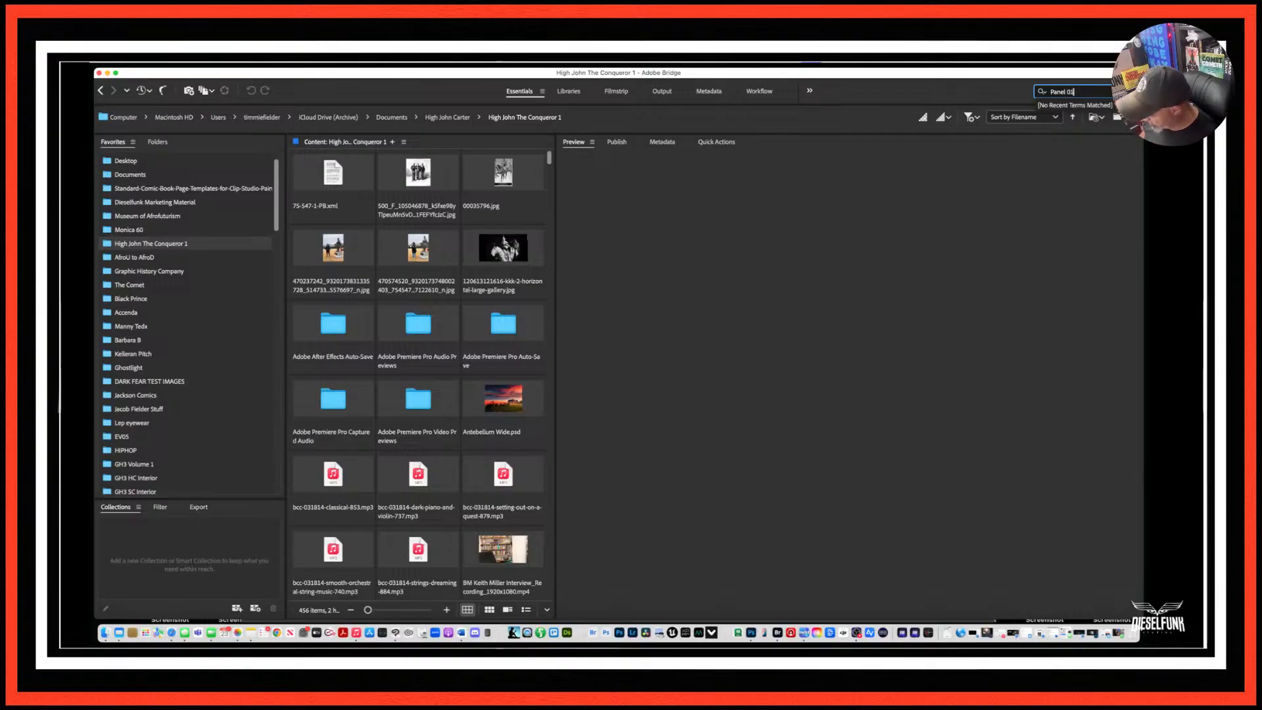
{"action": "key", "text": "Return"}
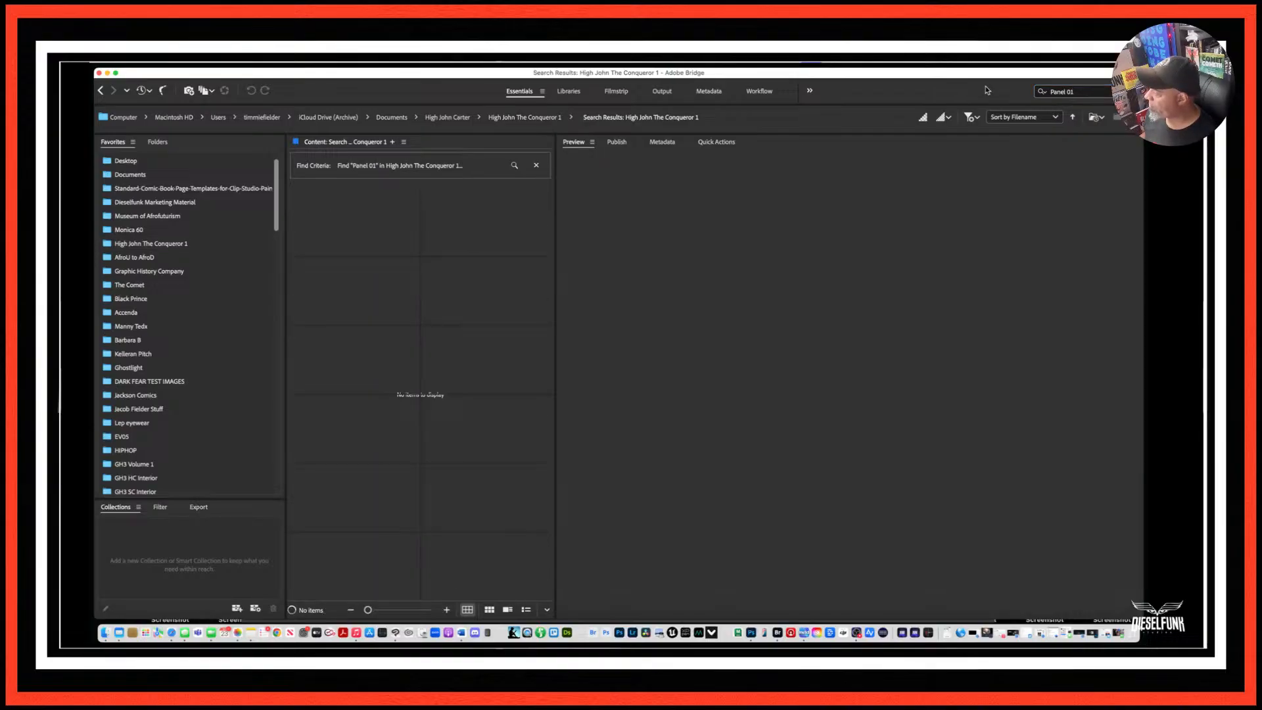
{"action": "left_click", "coordinate": [100, 91]}
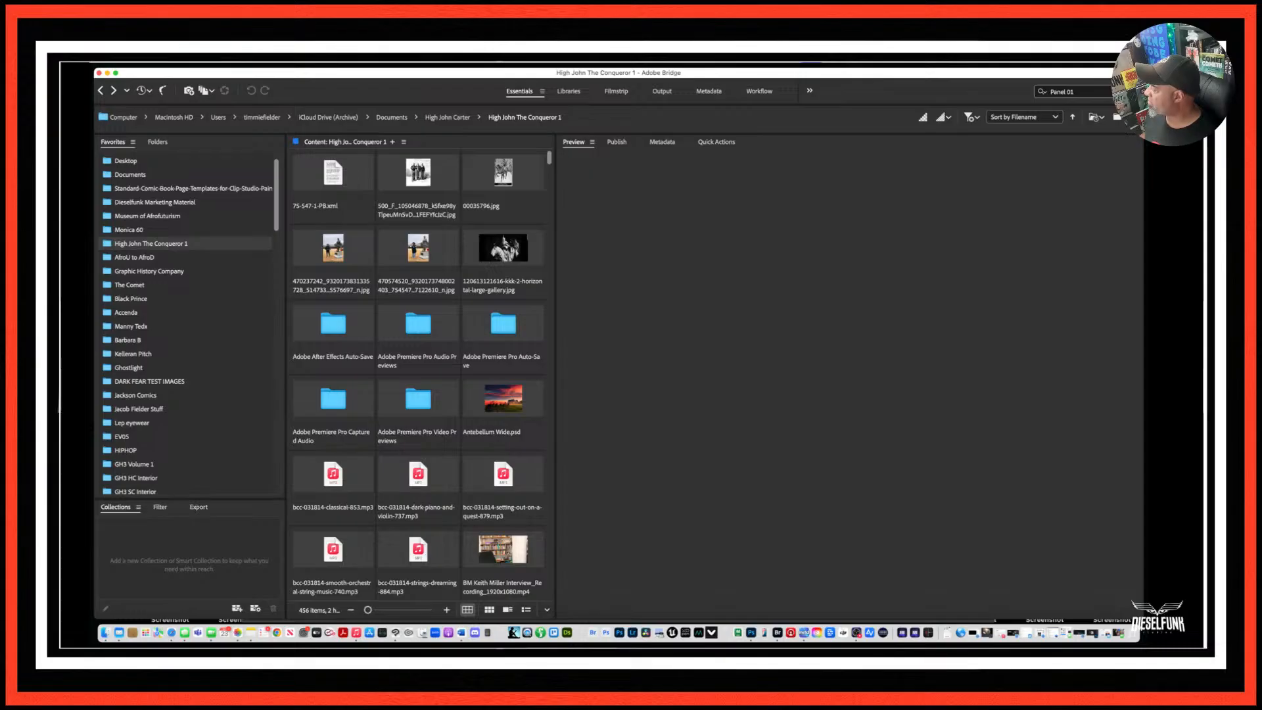
Search the High John The Conqueror 1 folder for "01".
{"action": "left_click", "coordinate": [1076, 92]}
{"action": "type", "text": "01"}
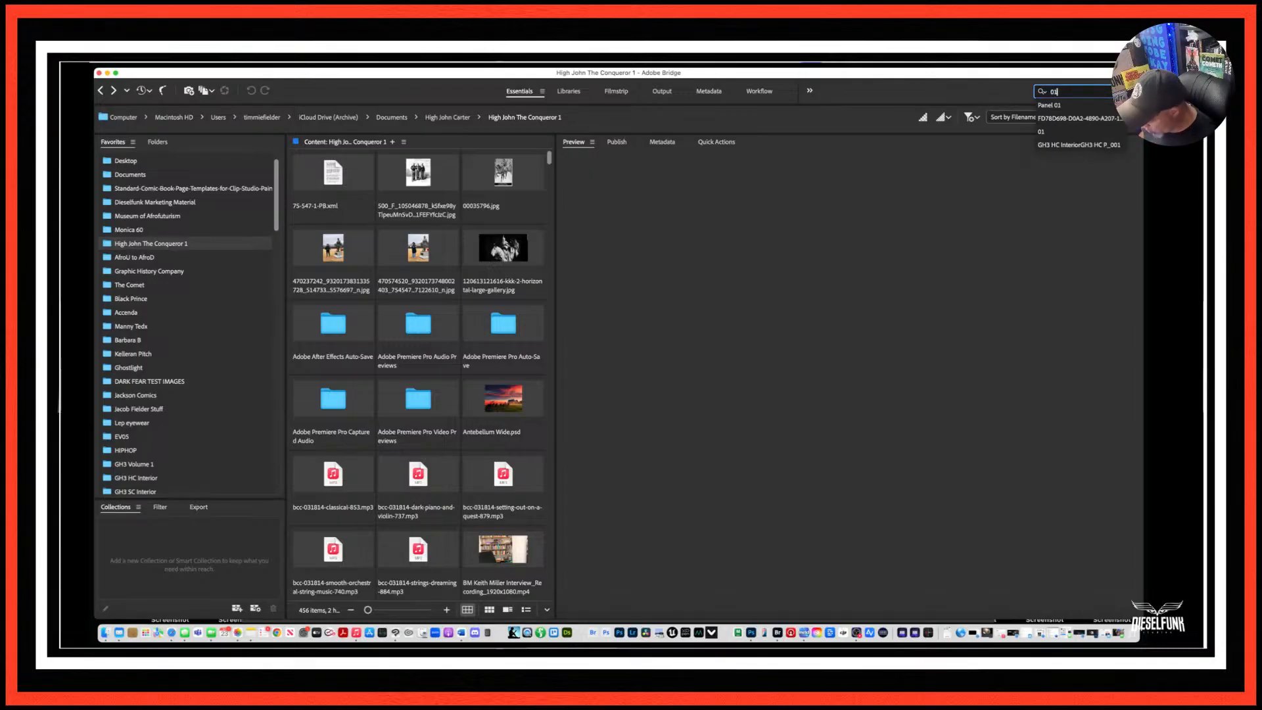
{"action": "key", "text": "Return"}
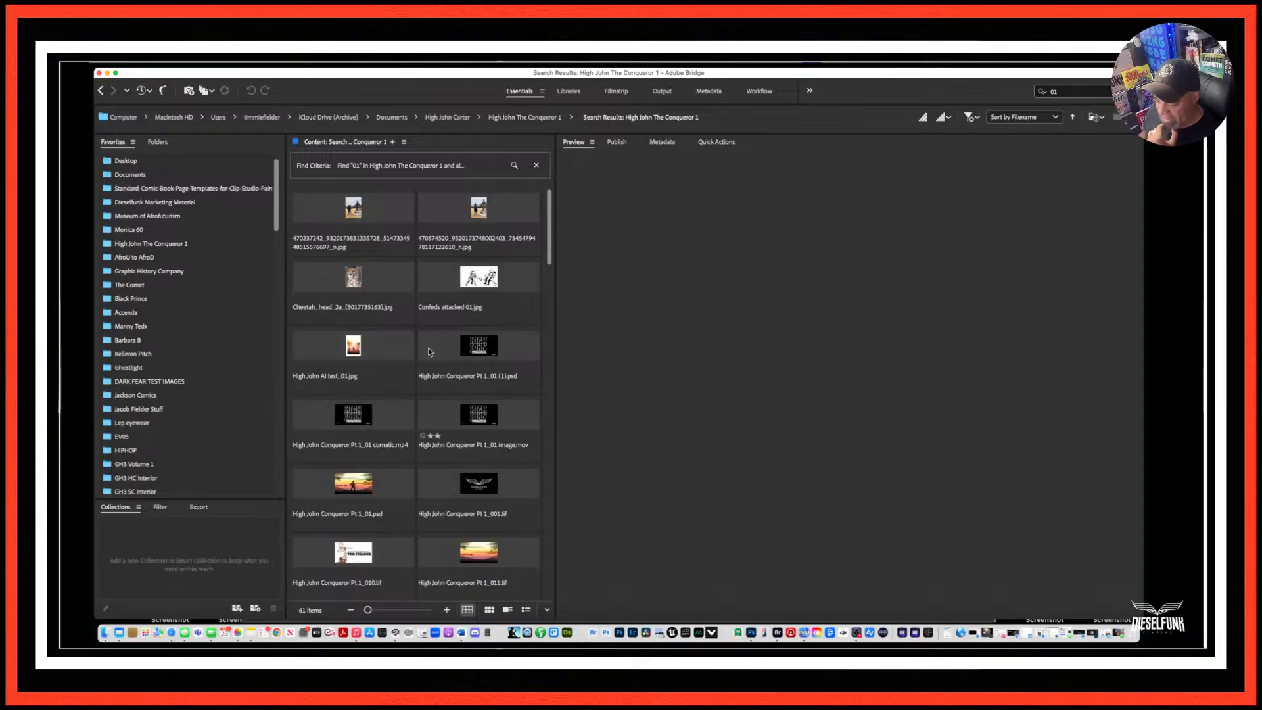
Preview HighJohn Panel_01.psd among the search results and open HighJohn Panel_01.clip in Clip Studio Paint.
{"action": "scroll", "coordinate": [385, 376], "scroll_direction": "down", "scroll_amount": 15}
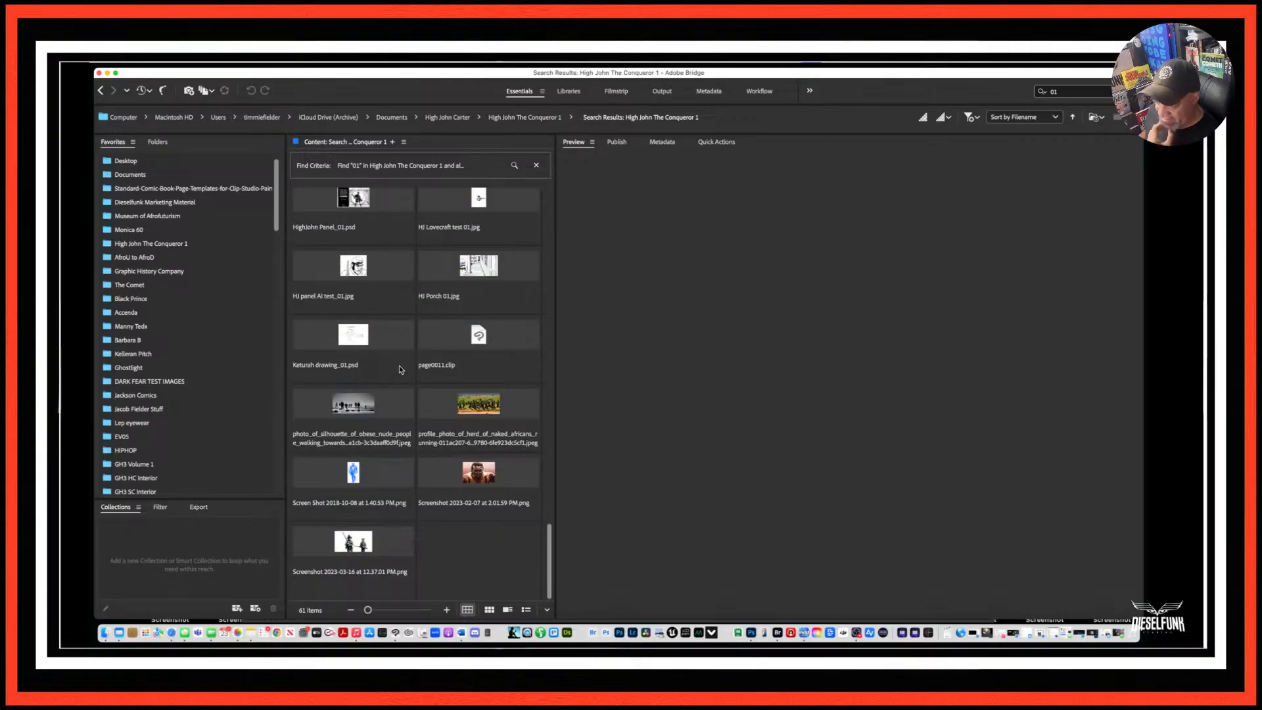
{"action": "scroll", "coordinate": [401, 369], "scroll_direction": "up", "scroll_amount": 3}
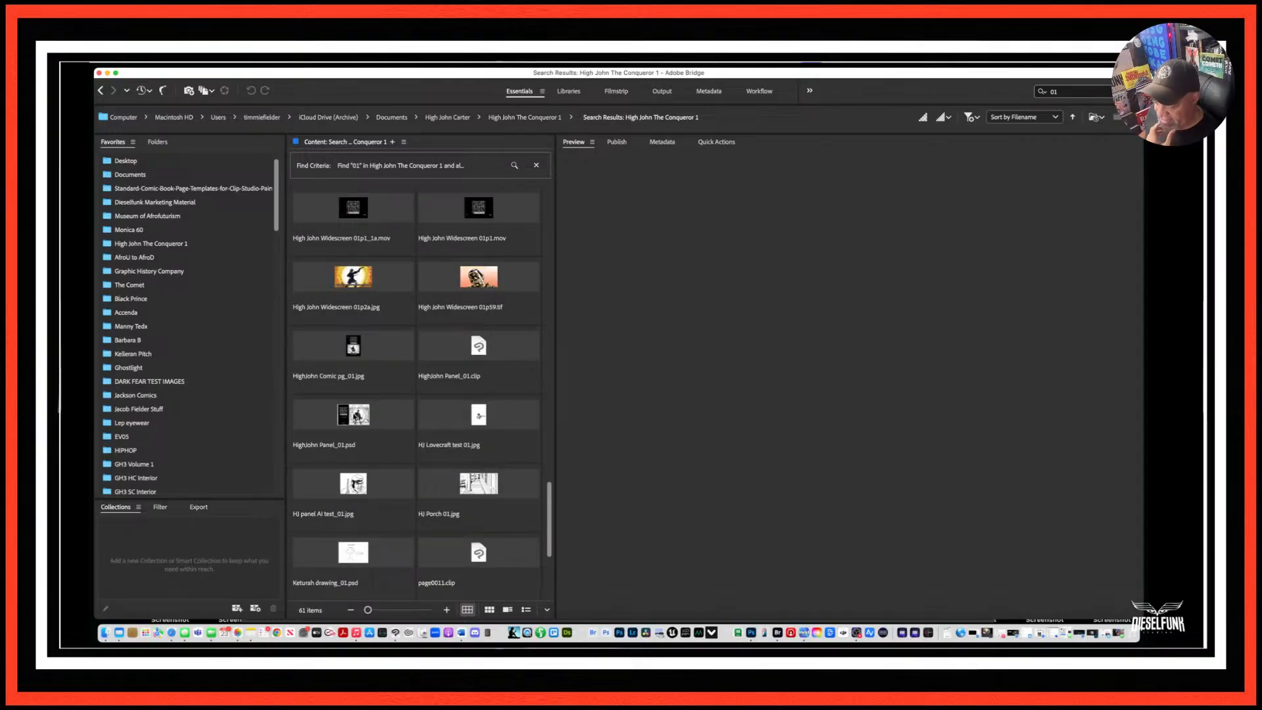
{"action": "left_click", "coordinate": [355, 415]}
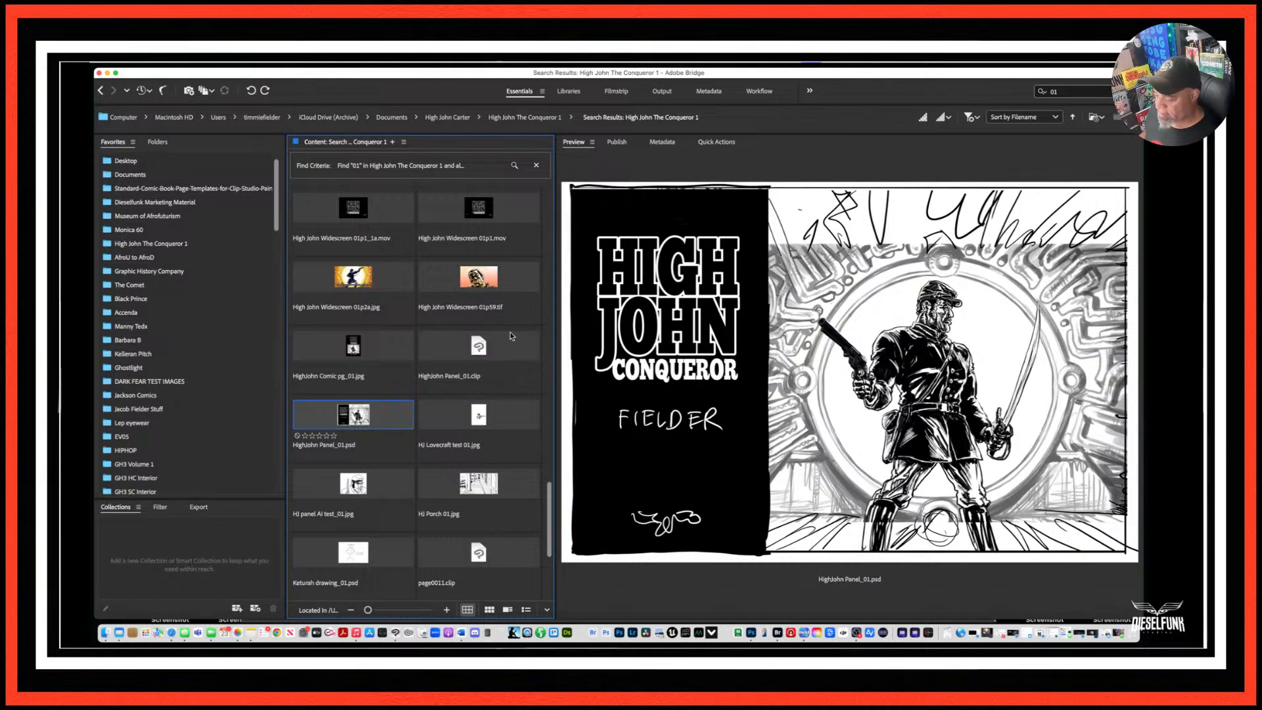
{"action": "left_click", "coordinate": [480, 351]}
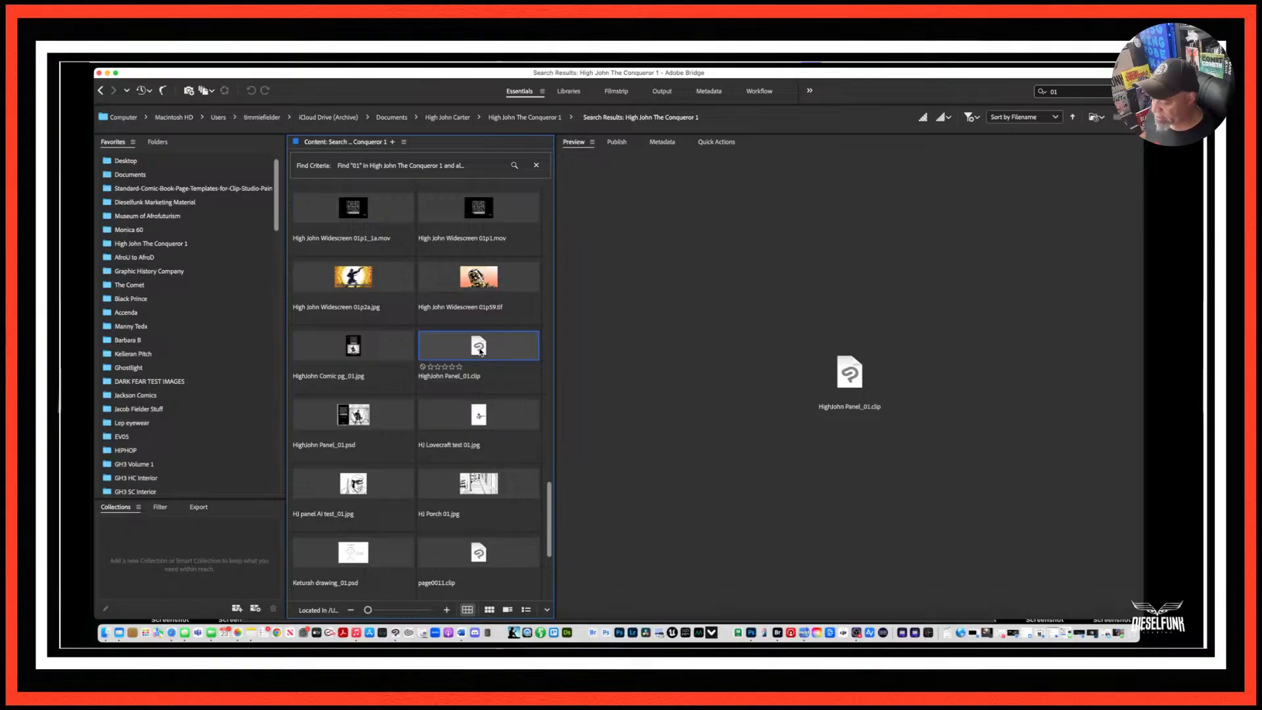
{"action": "double_click", "coordinate": [480, 351]}
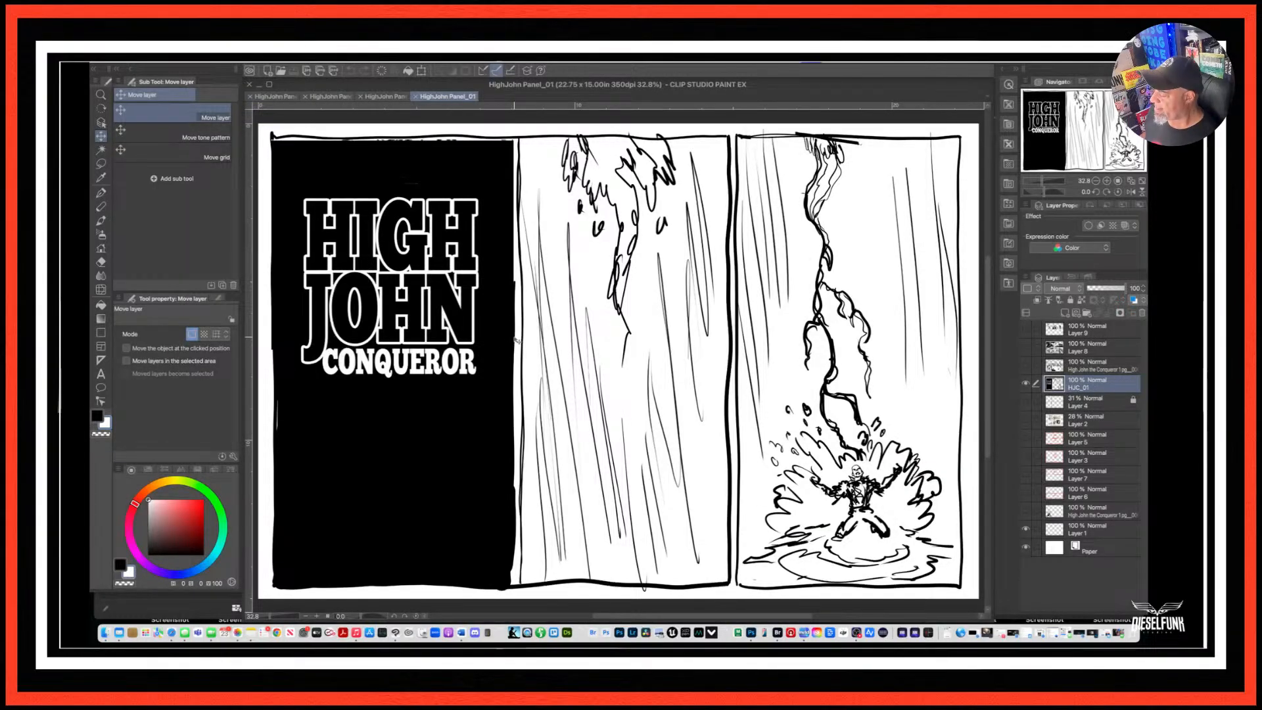
Hide the HJC_01 sketch layer and briefly check Layer 4, leaving it hidden.
{"action": "left_click", "coordinate": [1026, 387]}
{"action": "left_click", "coordinate": [1025, 385]}
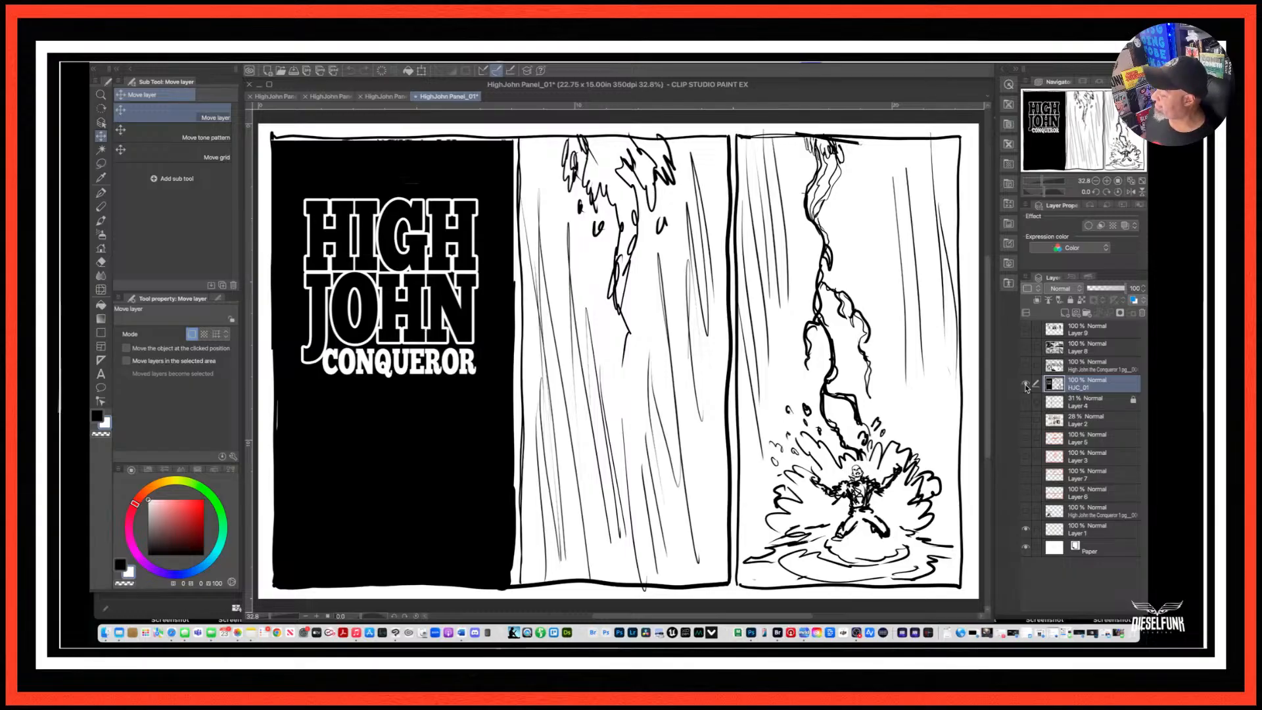
{"action": "left_click", "coordinate": [1026, 385]}
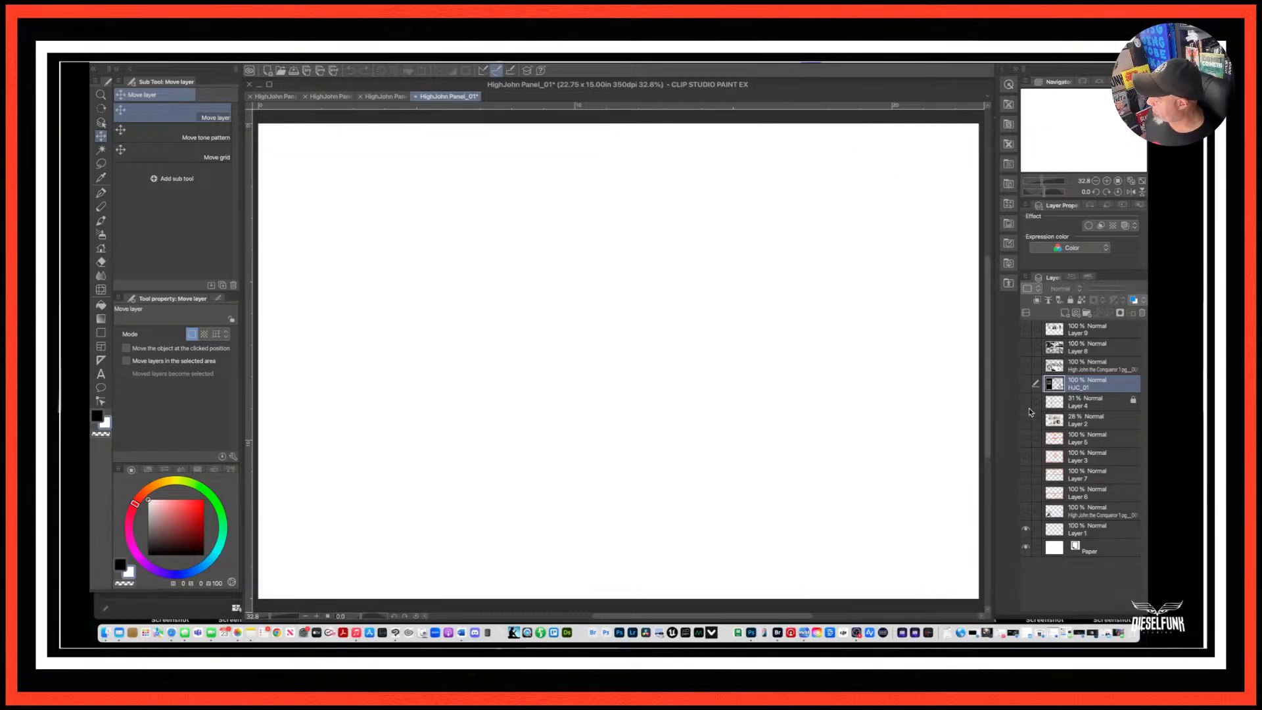
{"action": "left_click", "coordinate": [1026, 402]}
{"action": "left_click", "coordinate": [1026, 402]}
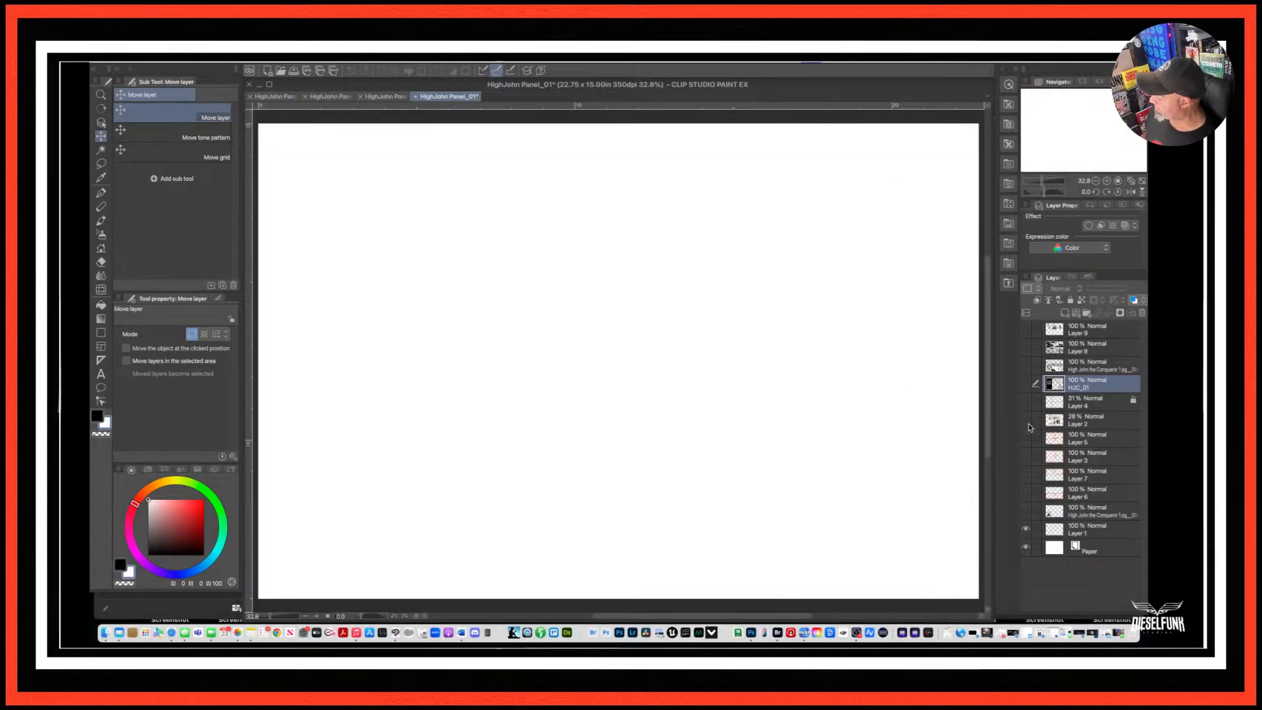
Show the Prince Valiant reference on Layer 2 at 26% opacity, overlaid with the panel grid on Layer 4.
{"action": "left_click", "coordinate": [1026, 420]}
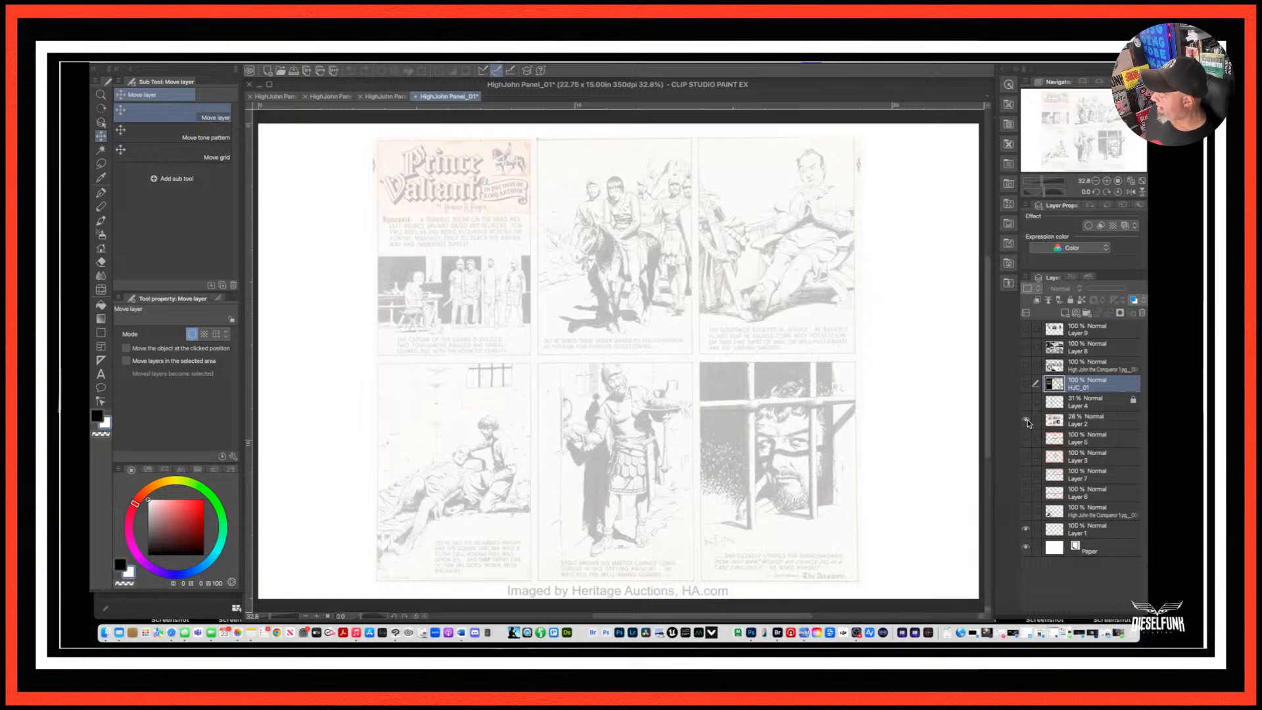
{"action": "left_click", "coordinate": [1096, 425]}
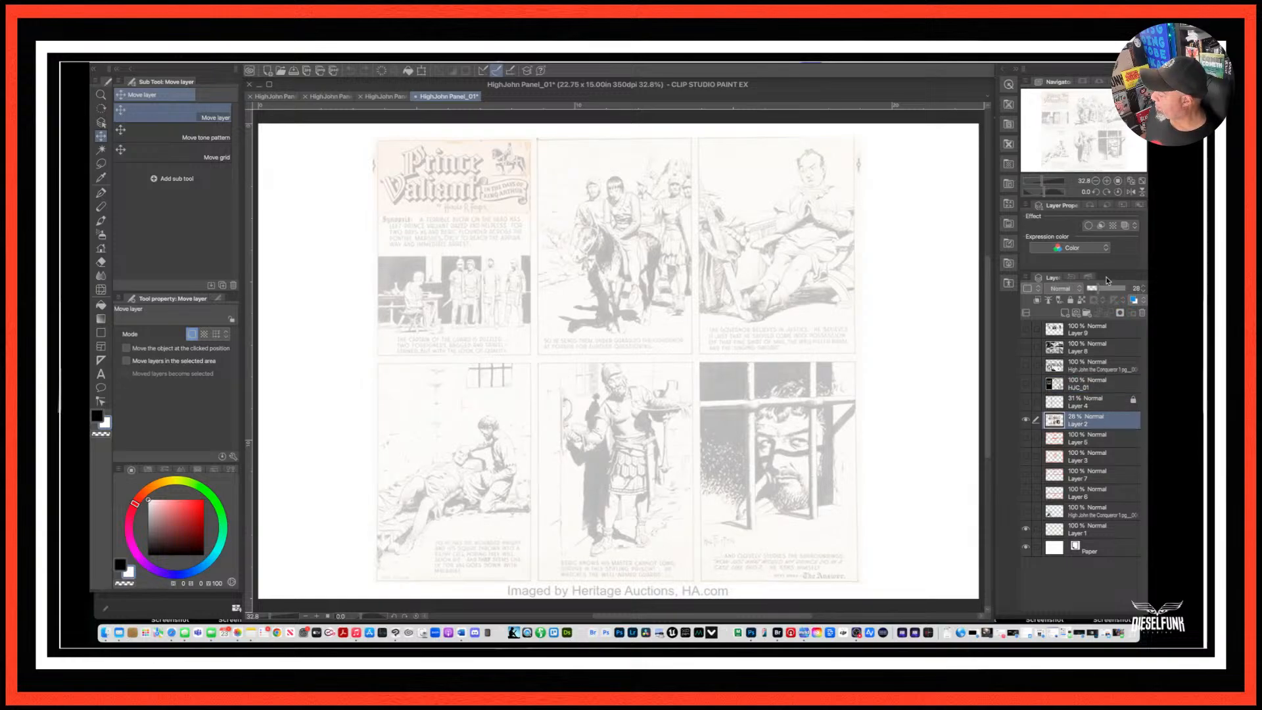
{"action": "mouse_move", "coordinate": [1098, 289]}
{"action": "left_mouse_down"}
{"action": "mouse_move", "coordinate": [1148, 282]}
{"action": "mouse_move", "coordinate": [1073, 286]}
{"action": "mouse_move", "coordinate": [1098, 289]}
{"action": "left_mouse_up"}
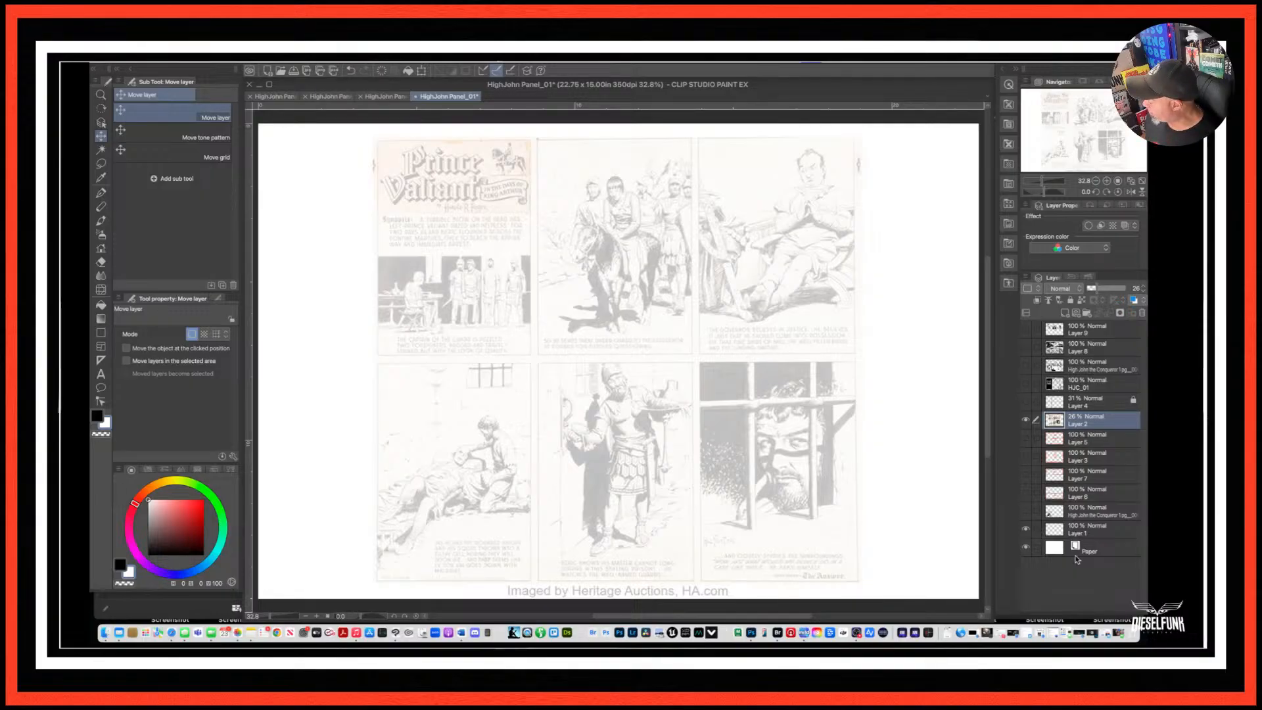
{"action": "left_click", "coordinate": [1026, 402]}
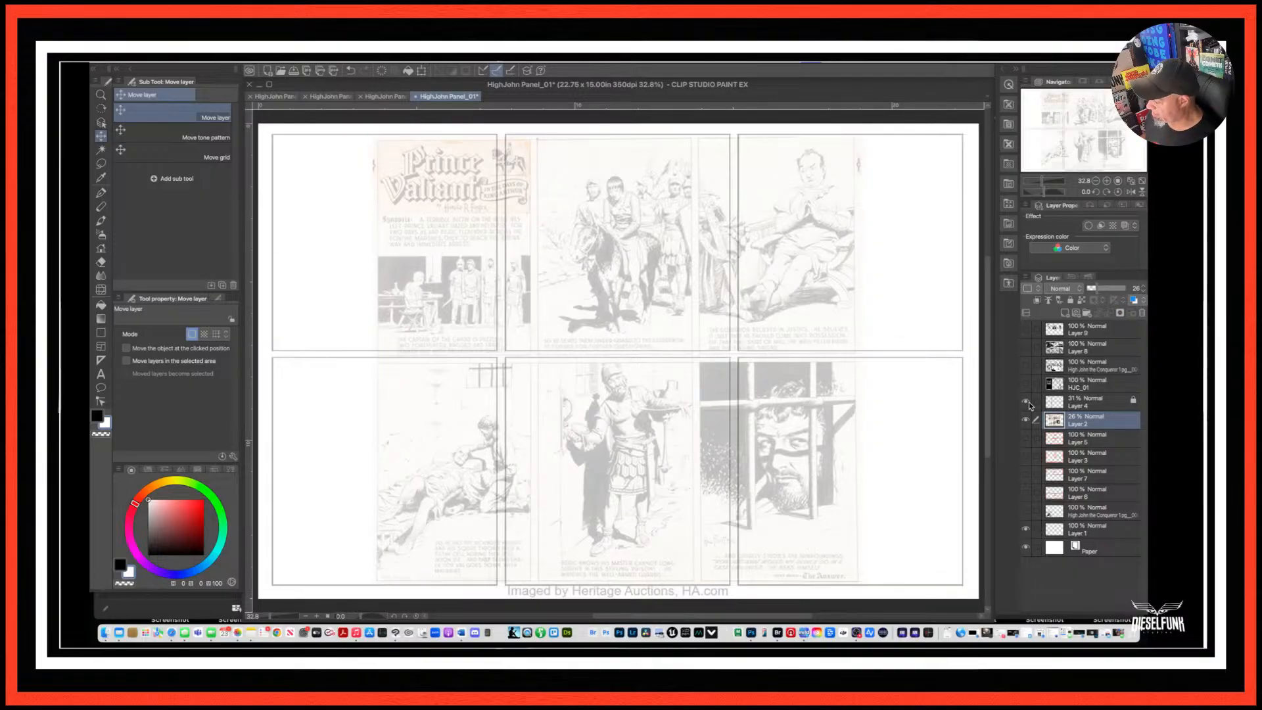
Hide the Prince Valiant reference and the panel grid, checking the HJC_01 sketch briefly before hiding it again.
{"action": "left_click", "coordinate": [1026, 421]}
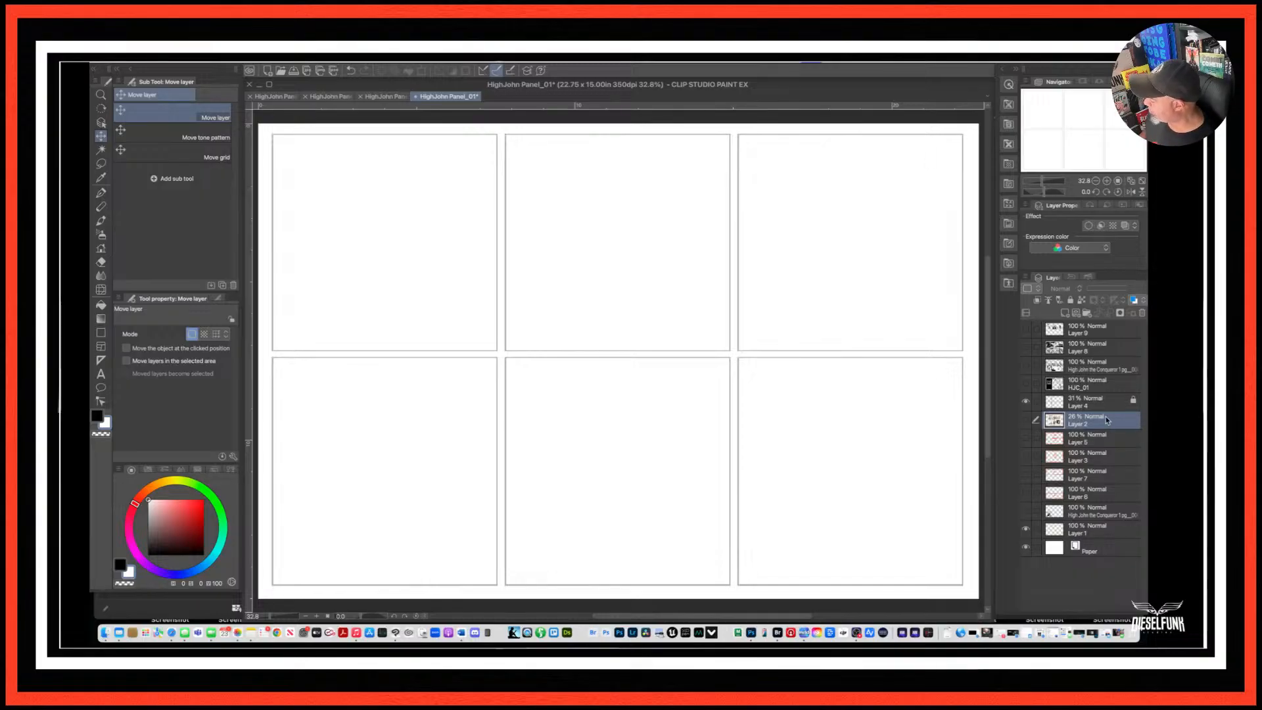
{"action": "left_click", "coordinate": [1025, 401]}
{"action": "left_click", "coordinate": [1026, 385]}
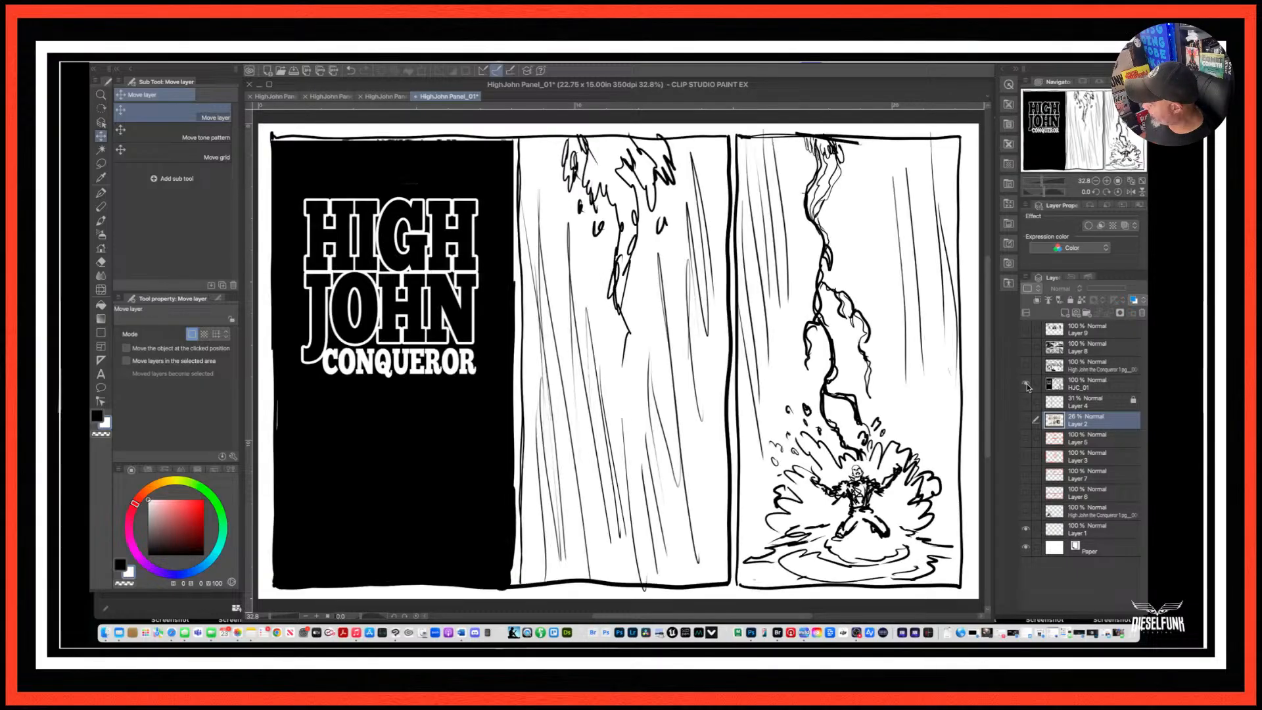
{"action": "left_click", "coordinate": [1027, 385]}
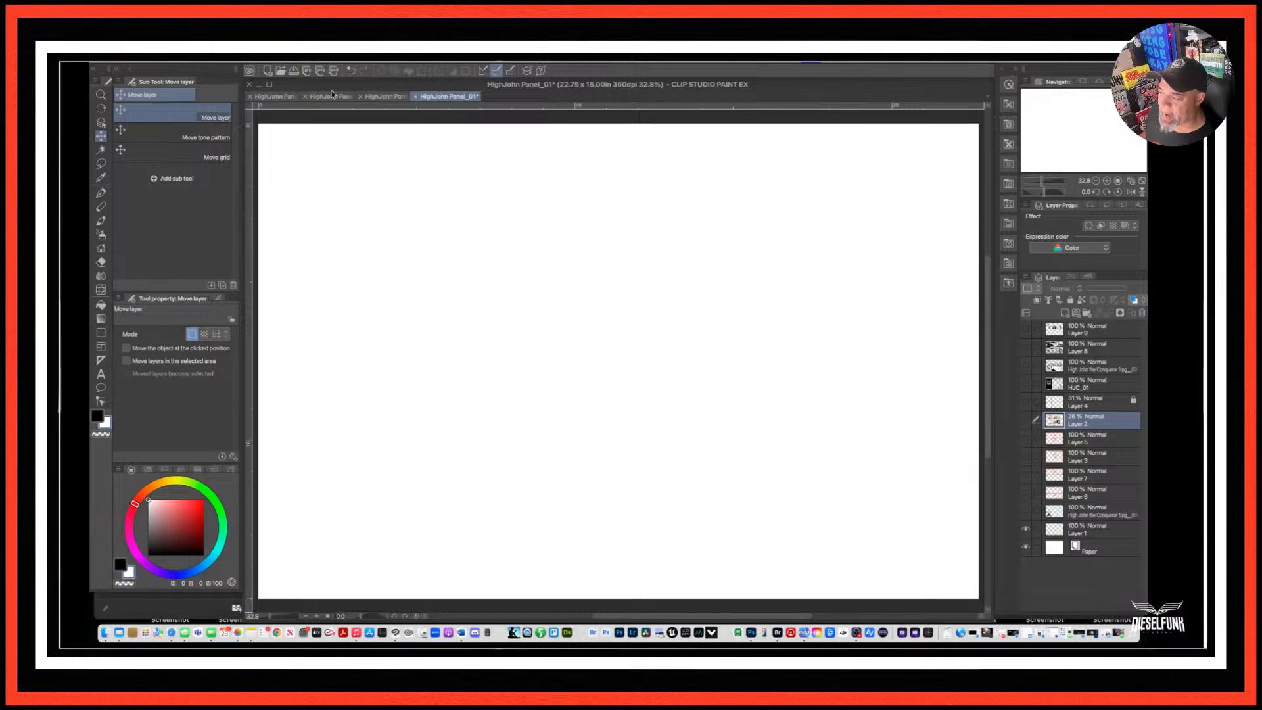
Switch to Adobe Bridge and open HighJohn Panel_01.psd with CLIP STUDIO PAINT 3.0.
{"action": "left_click", "coordinate": [781, 634]}
{"action": "scroll", "coordinate": [377, 351], "scroll_direction": "down", "scroll_amount": 3}
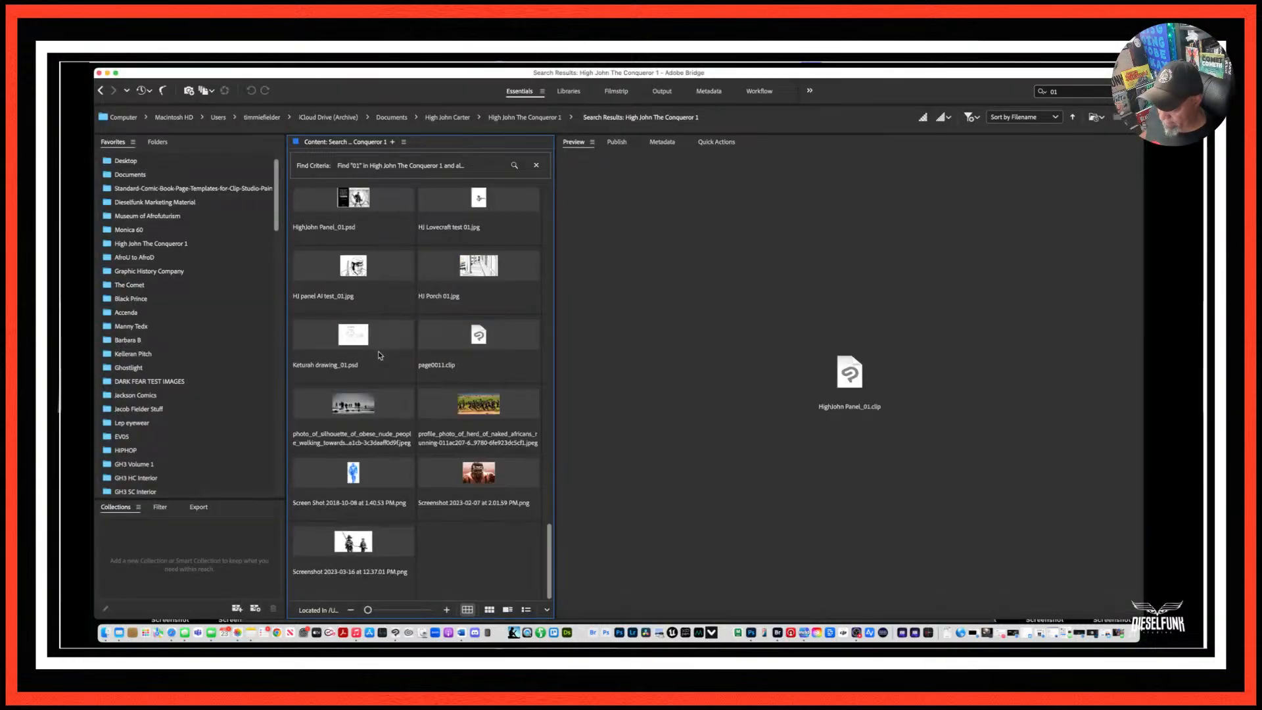
{"action": "scroll", "coordinate": [464, 337], "scroll_direction": "up", "scroll_amount": 3}
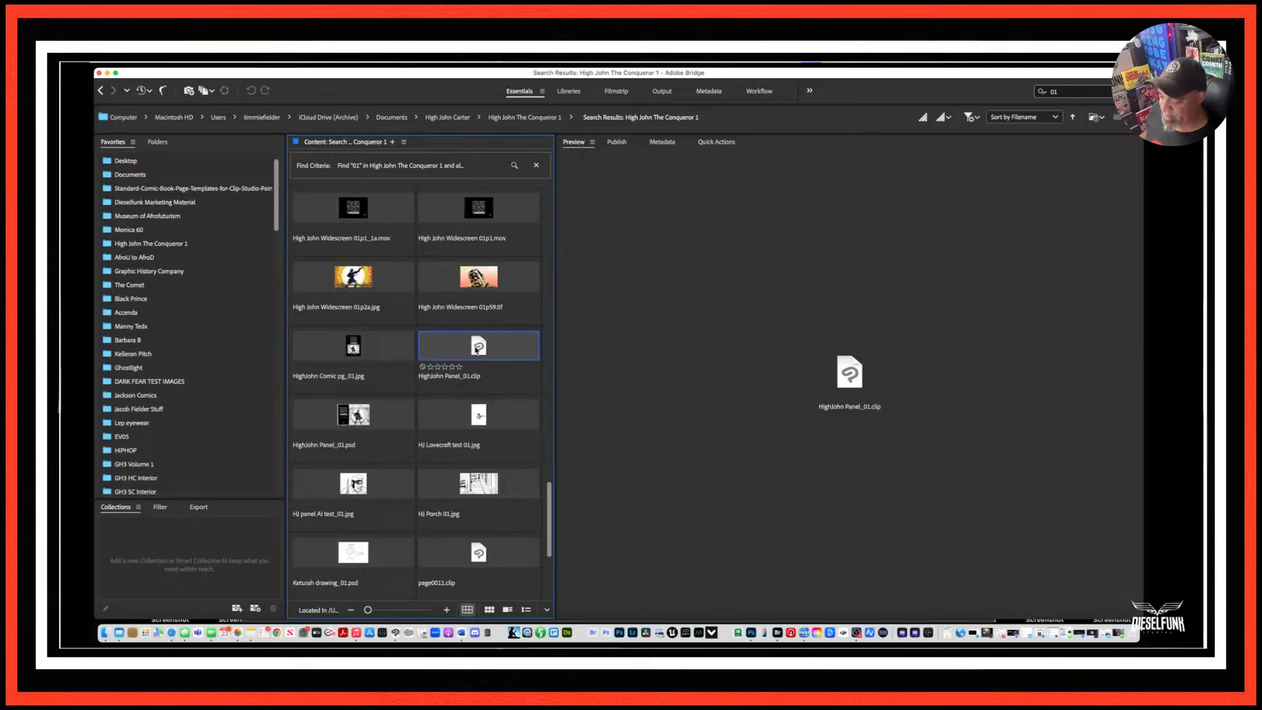
{"action": "left_click", "coordinate": [346, 421]}
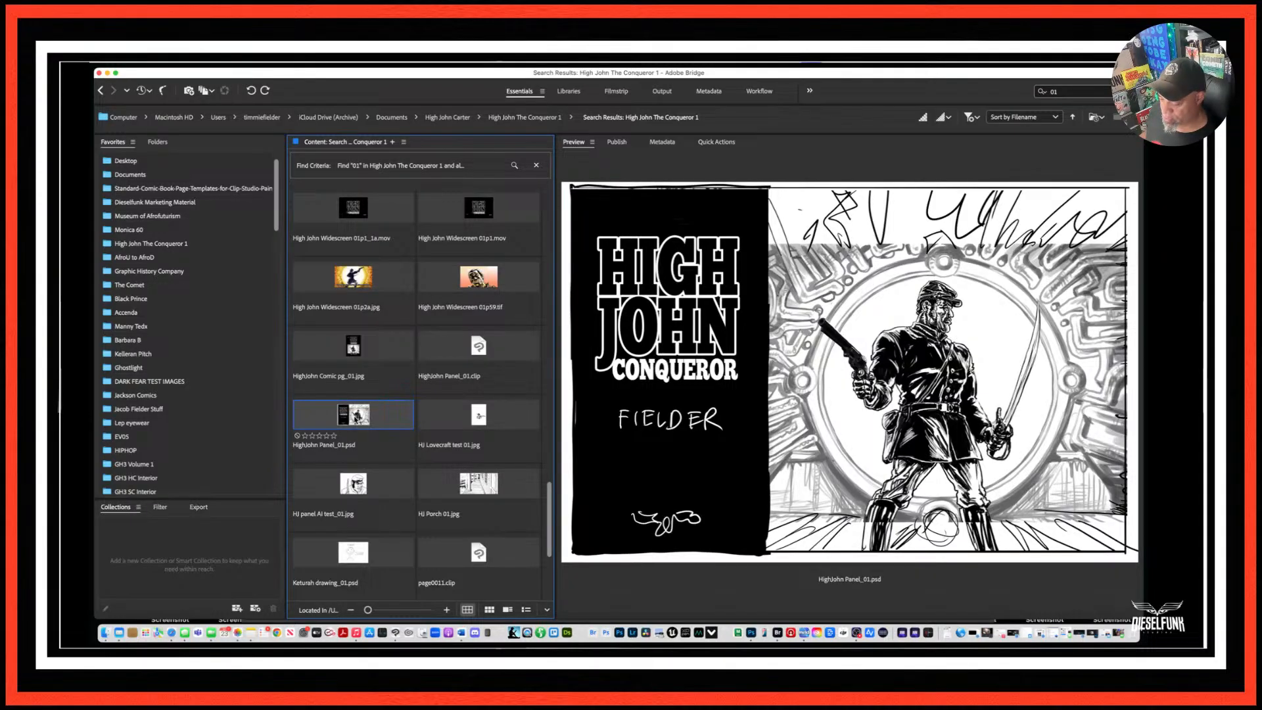
{"action": "right_click", "coordinate": [355, 418]}
{"action": "mouse_move", "coordinate": [460, 211]}
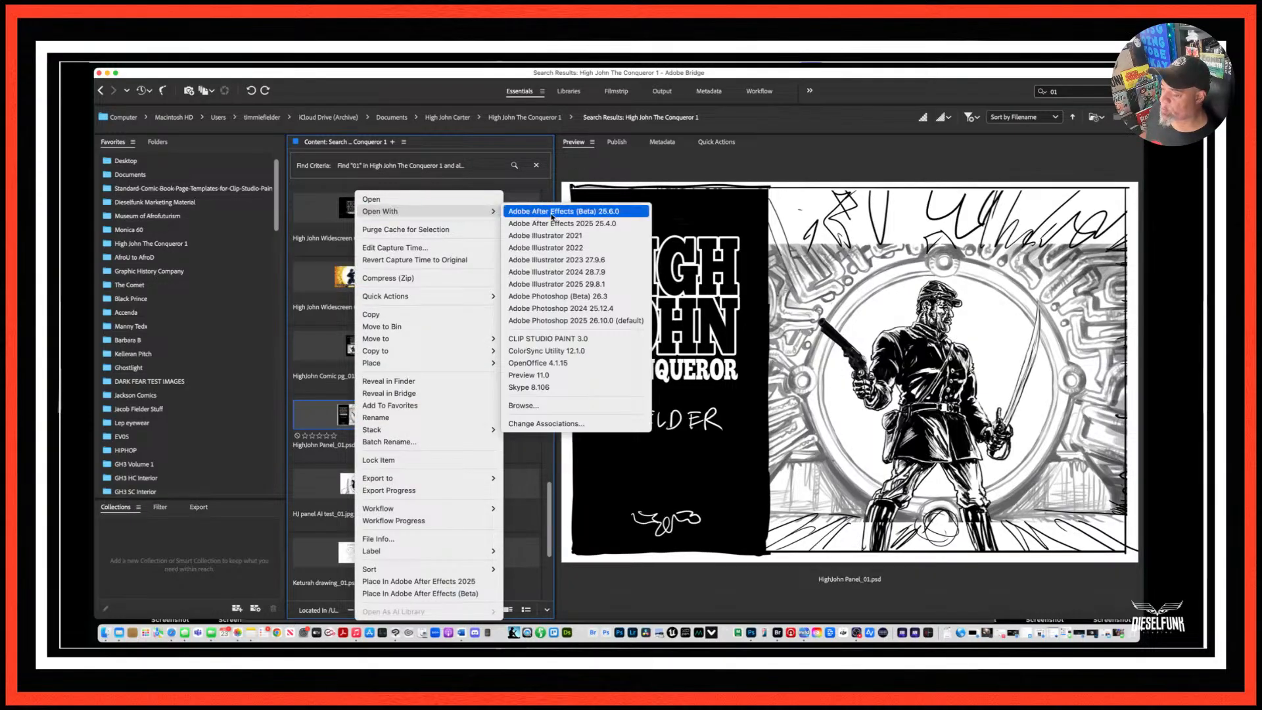
{"action": "left_click", "coordinate": [551, 339]}
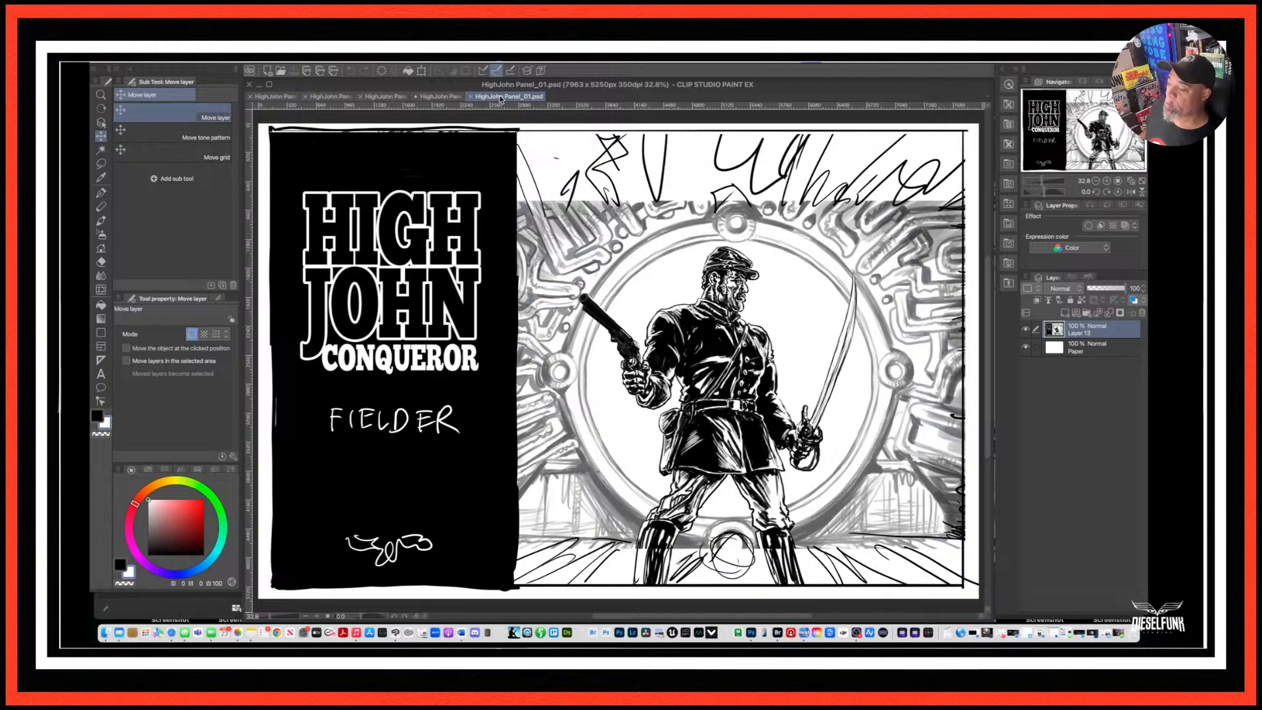
Compare HighJohn Panel_01.psd with the layered HighJohn Panel_01 document, toggling the HJC_01 layer's visibility.
{"action": "left_click", "coordinate": [442, 98]}
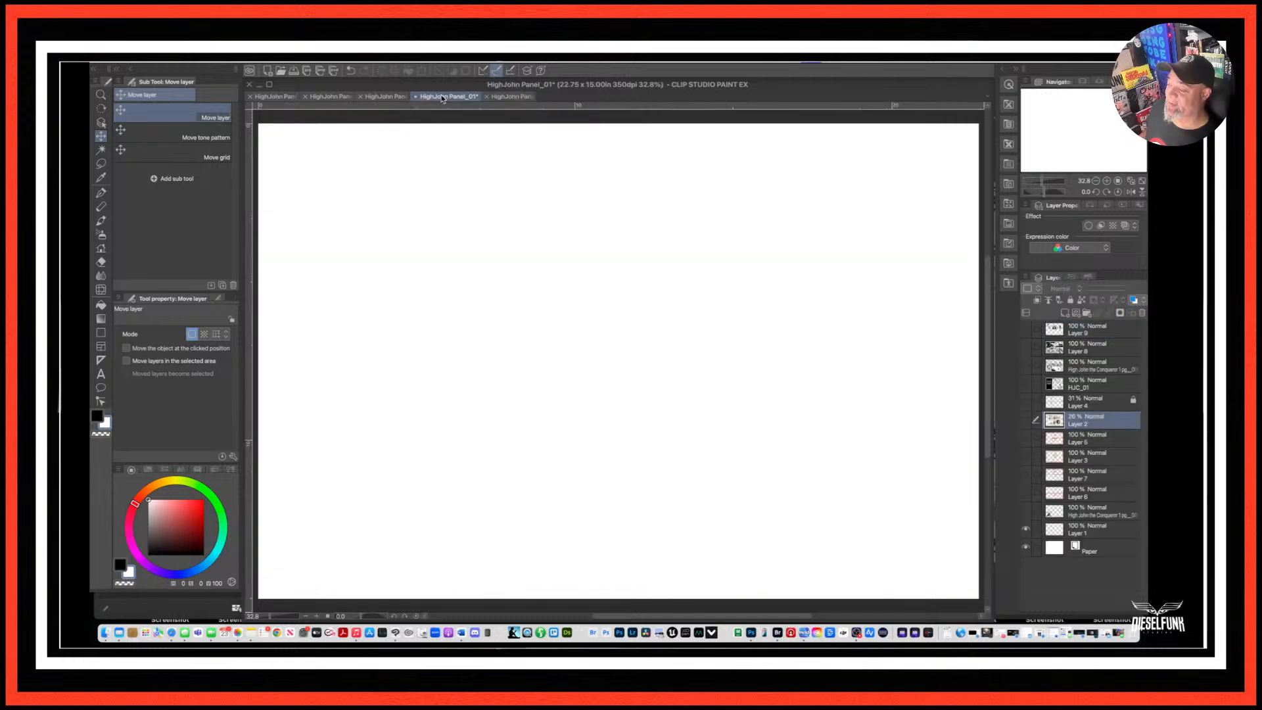
{"action": "left_click", "coordinate": [504, 96]}
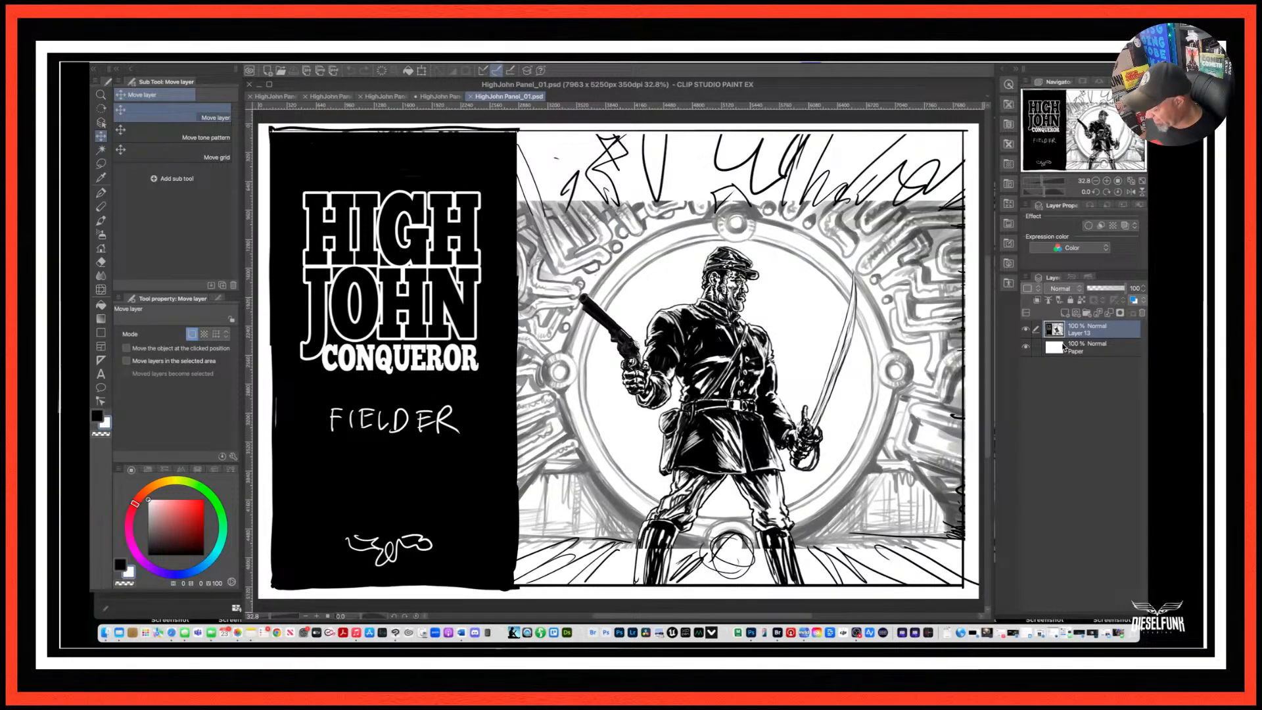
{"action": "left_click", "coordinate": [444, 96]}
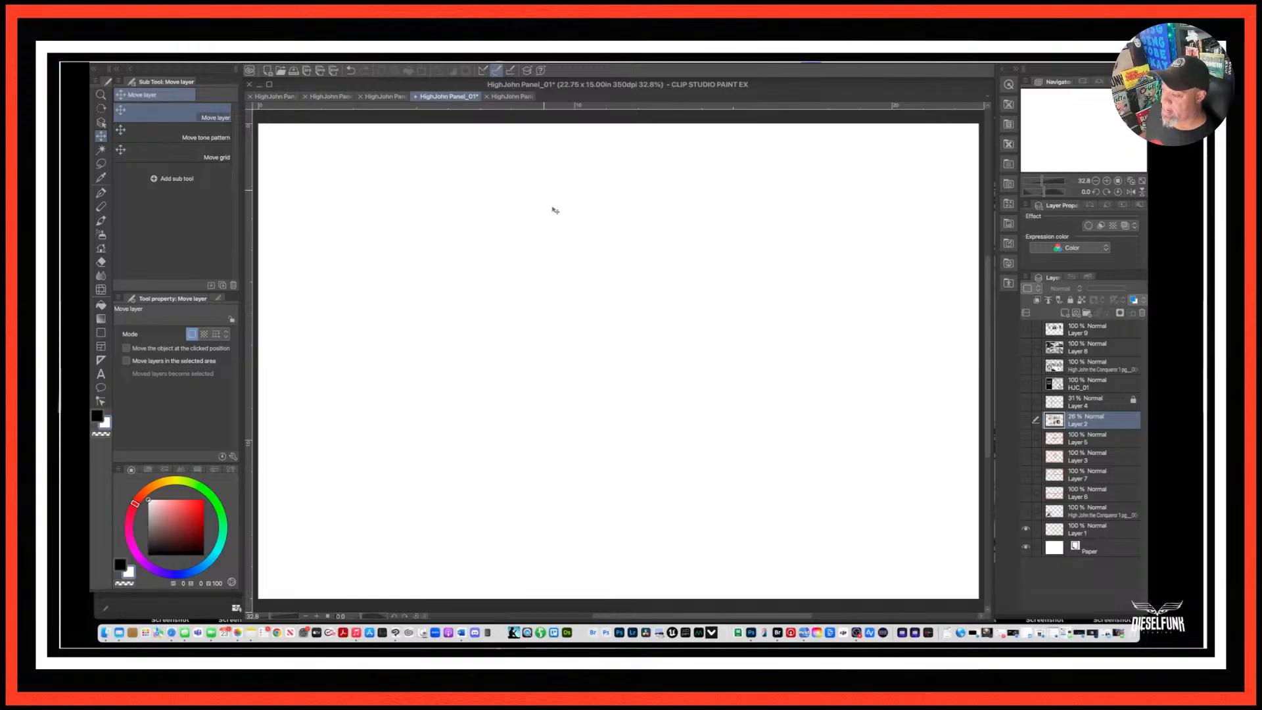
{"action": "left_click", "coordinate": [1026, 385]}
{"action": "left_click", "coordinate": [1026, 381]}
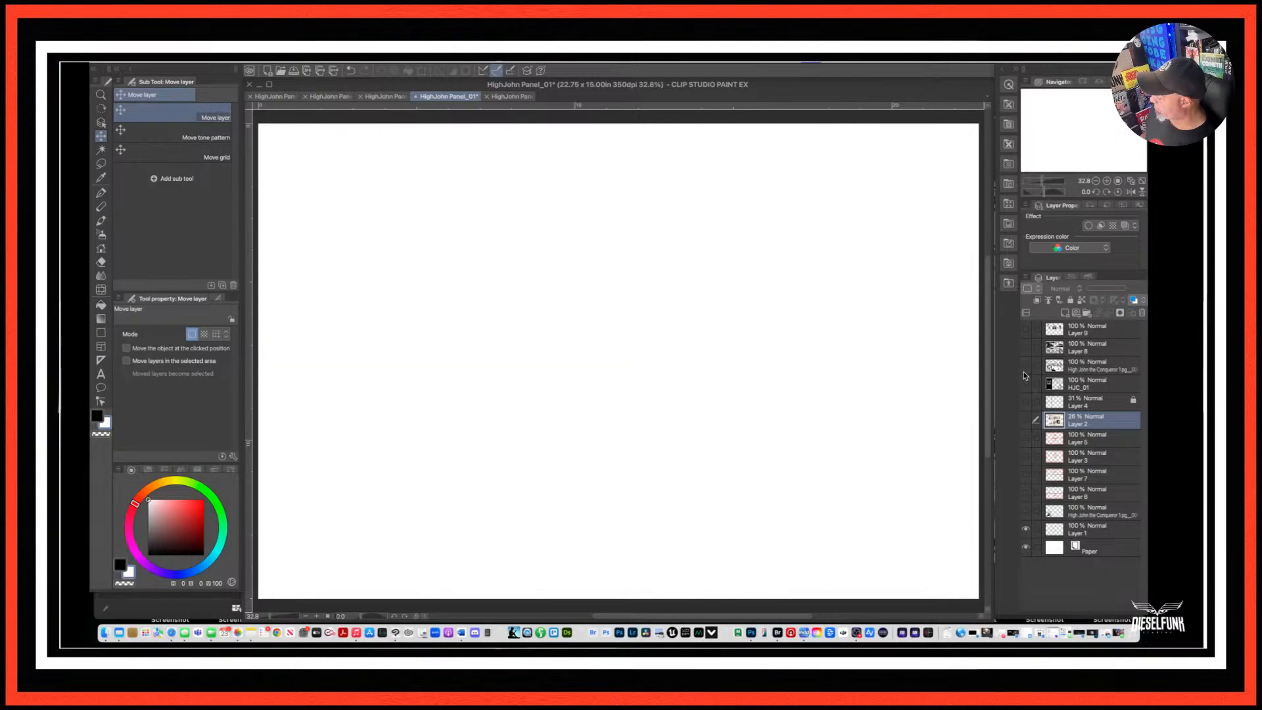
Briefly preview the four-panel High John the Conqueror layer, hide it again, and switch to the HighJohn Panel_01.psd document.
{"action": "left_click", "coordinate": [1025, 366]}
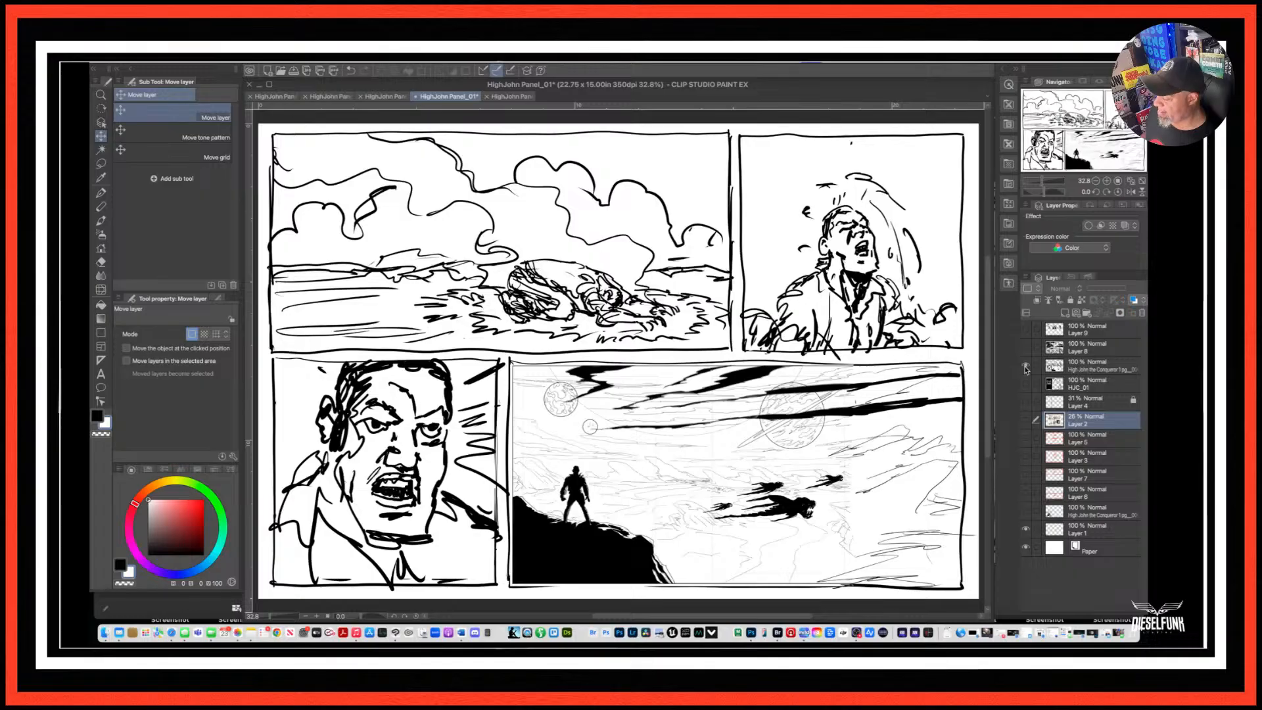
{"action": "left_click", "coordinate": [1025, 369]}
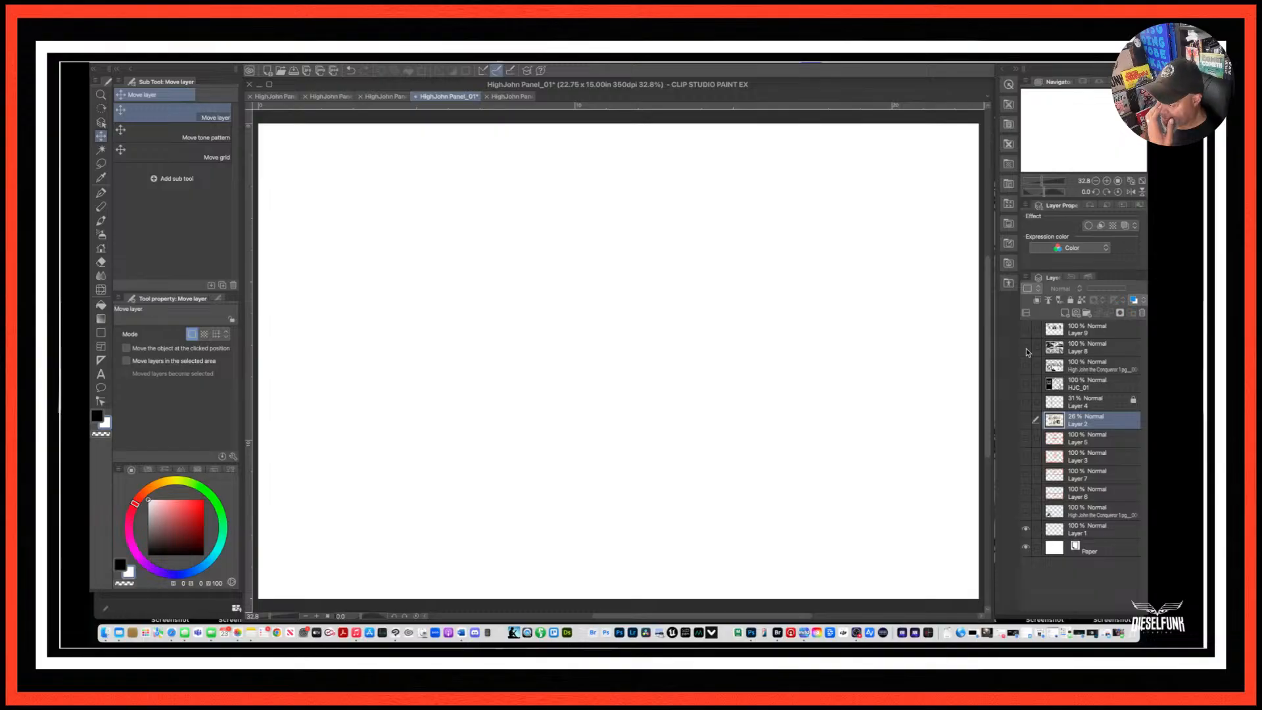
{"action": "left_click", "coordinate": [519, 97]}
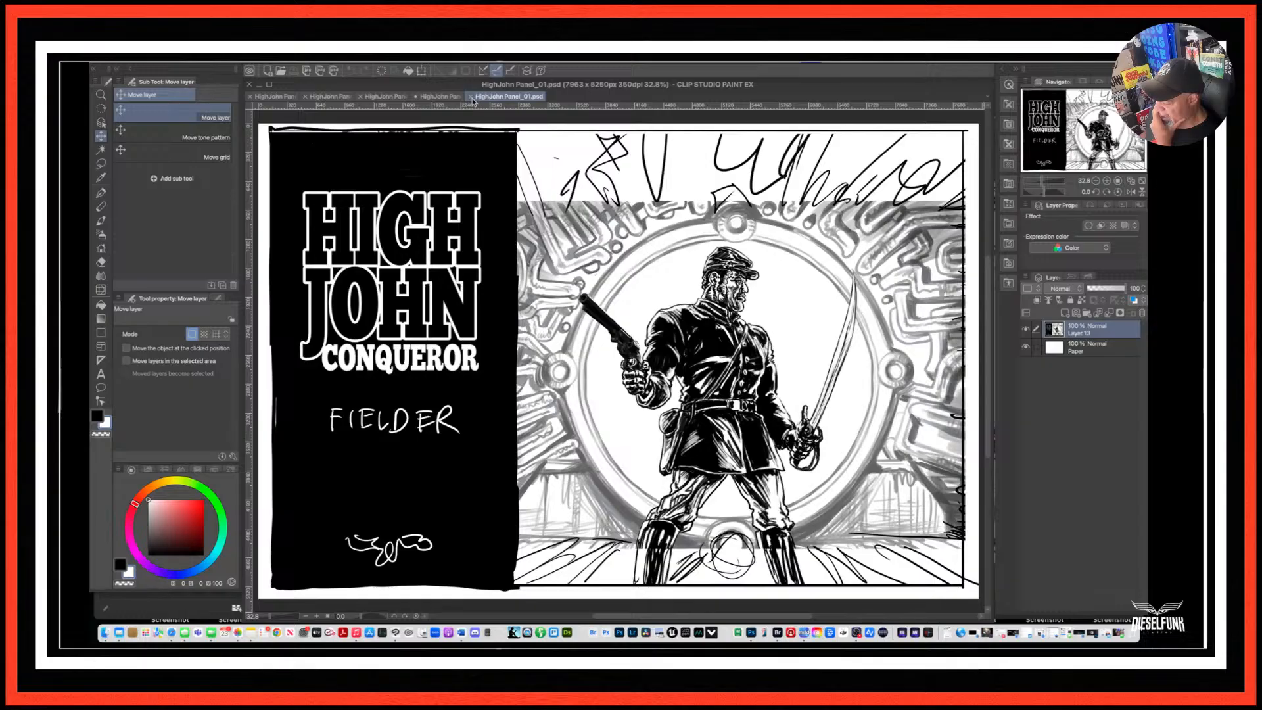
View HighJohn Panel_01.psd in Adobe Bridge and HighJohn Panels.psd in Photoshop, and return to Clip Studio Paint.
{"action": "left_click", "coordinate": [777, 635]}
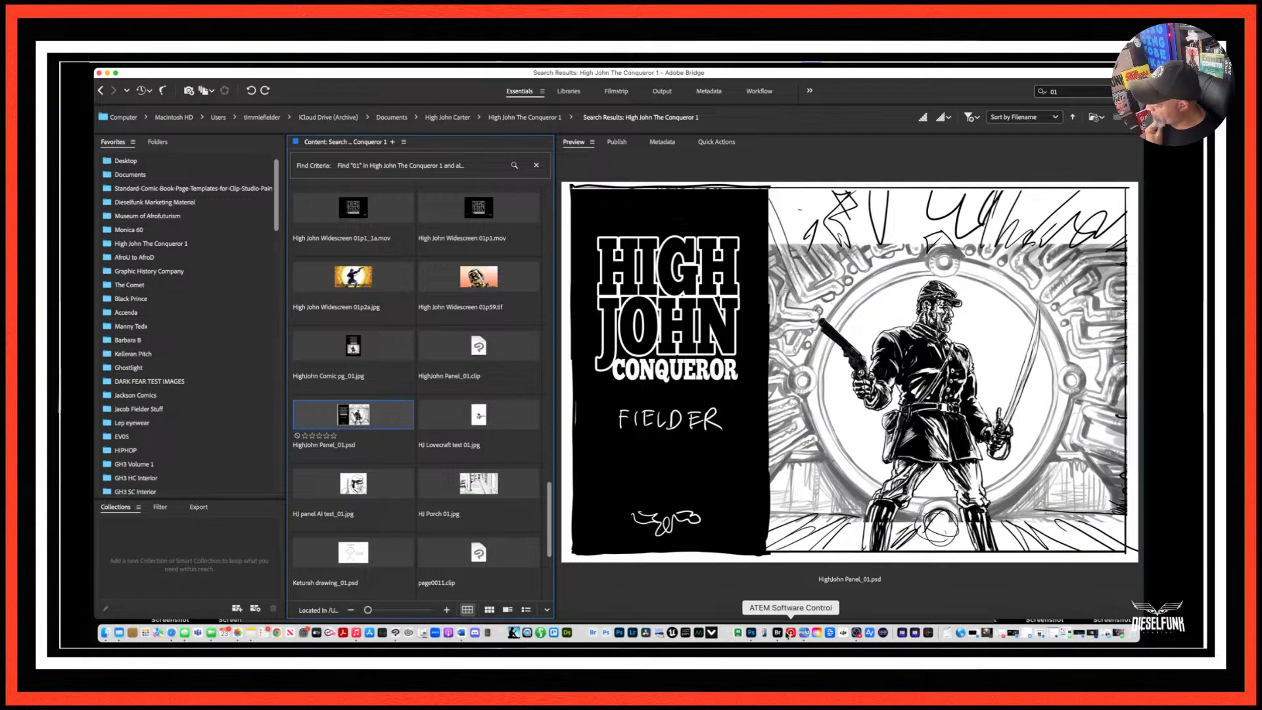
{"action": "left_click", "coordinate": [751, 633]}
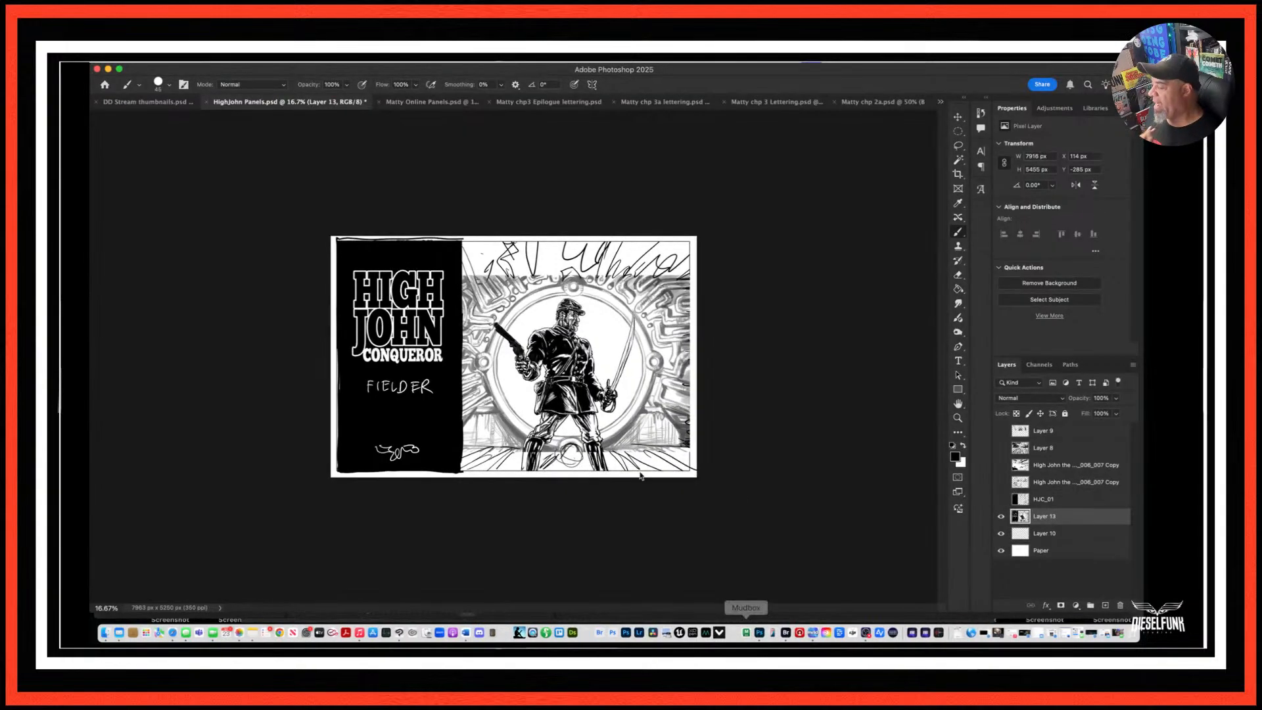
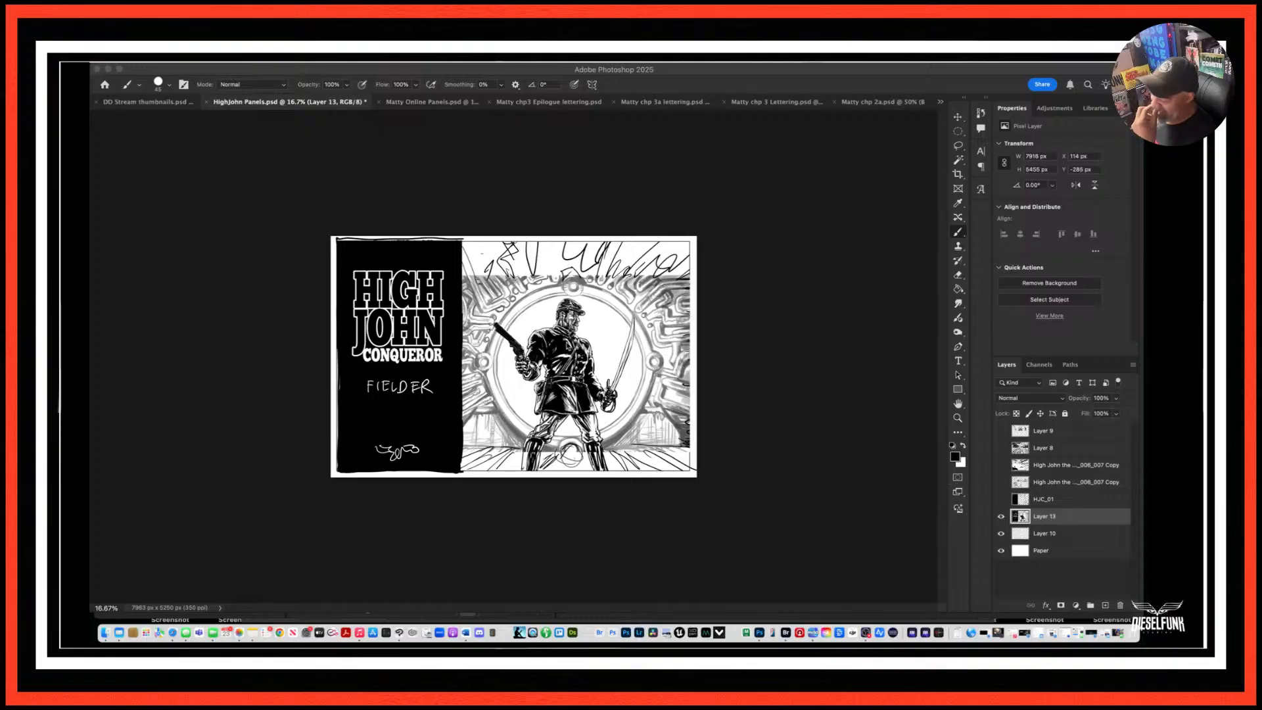
{"action": "left_click", "coordinate": [399, 631]}
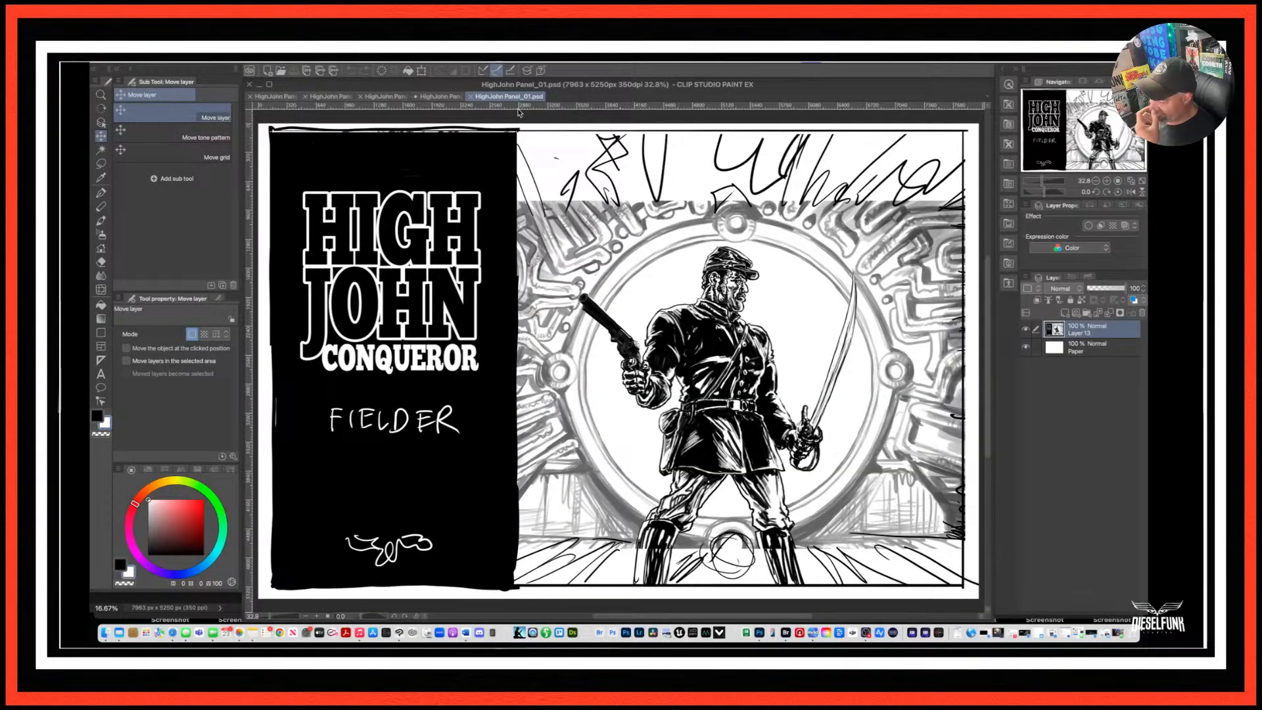
In the layered HighJohn Panel_01 document, preview the Prince Valiant reference on Layer 2 and the layers above it, leaving them all hidden.
{"action": "left_click", "coordinate": [447, 97]}
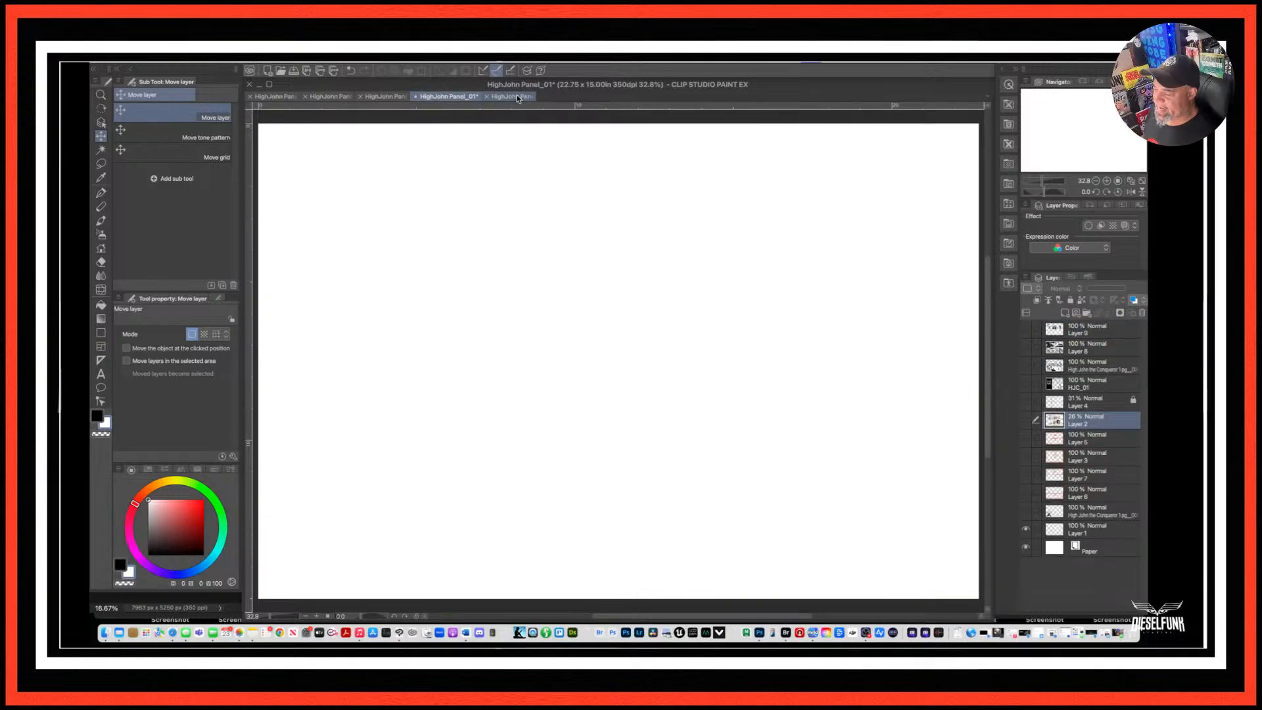
{"action": "left_click", "coordinate": [1025, 420]}
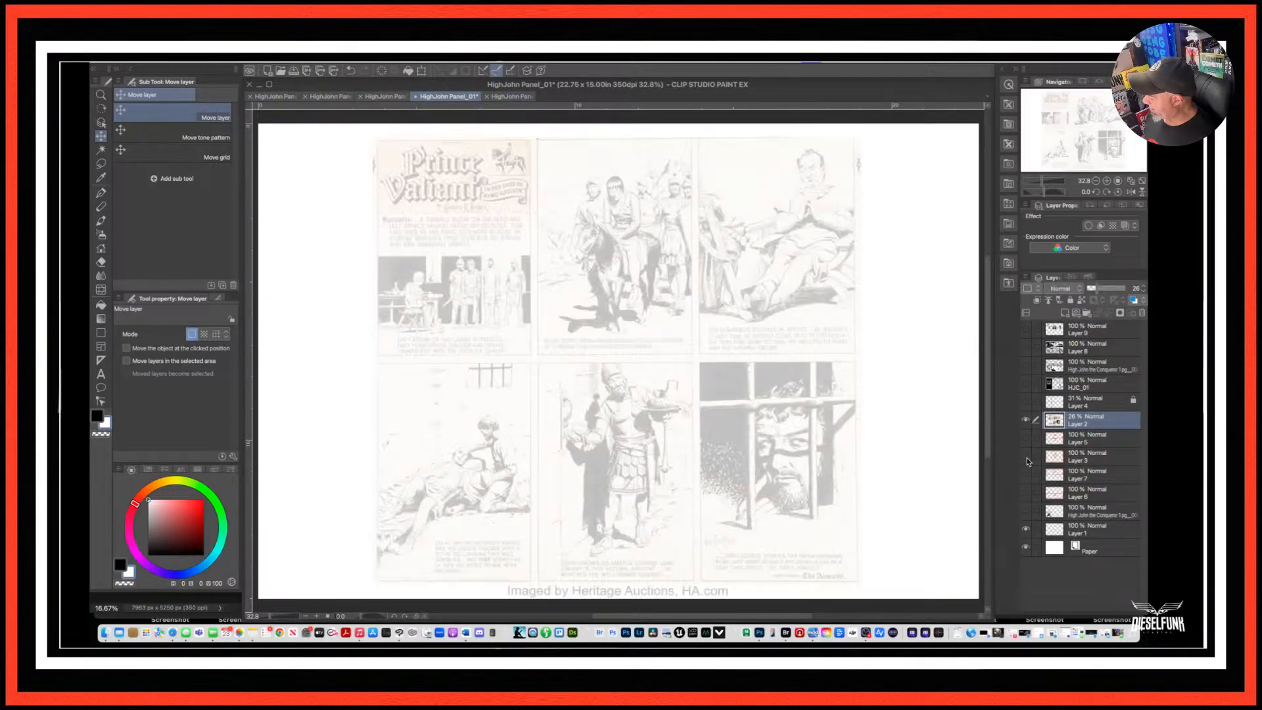
{"action": "left_click_drag", "start_coordinate": [1029, 406], "coordinate": [1027, 329]}
{"action": "left_click_drag", "start_coordinate": [1027, 386], "coordinate": [1027, 327]}
{"action": "left_click", "coordinate": [1026, 401]}
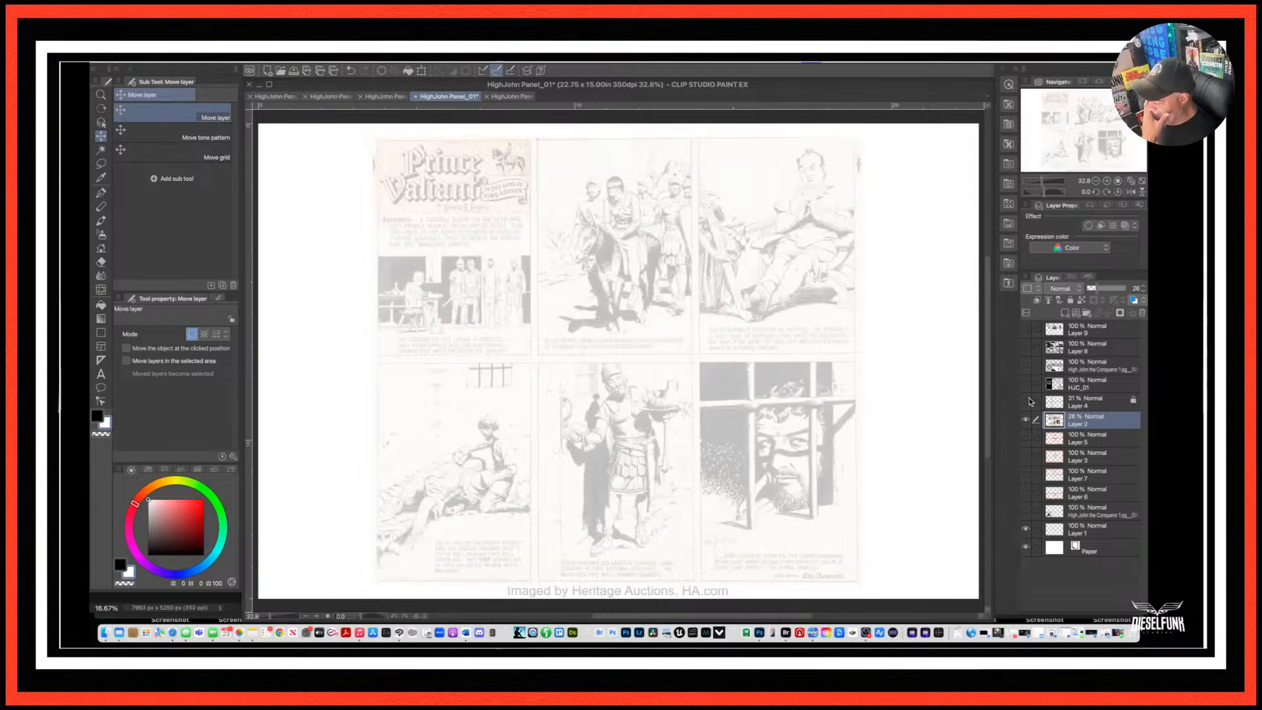
{"action": "left_click", "coordinate": [1026, 420]}
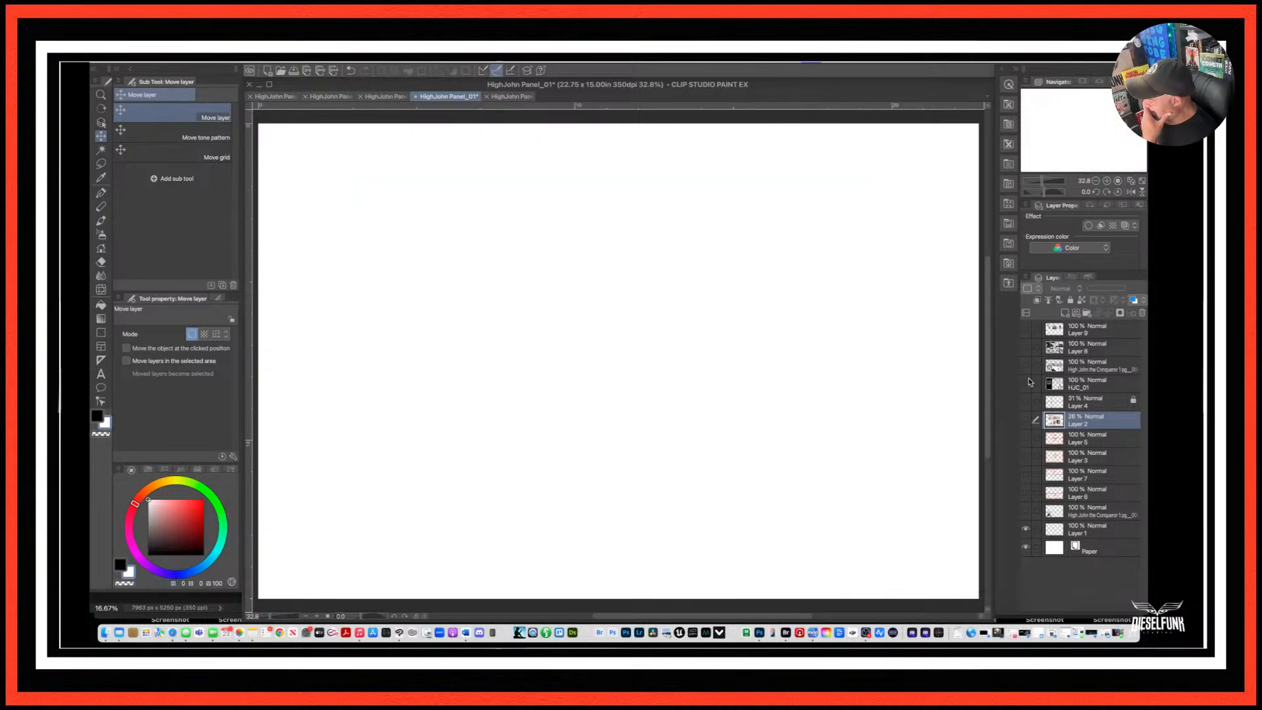
Show the Layer 9 sketches and save the layered document under the name HighJohn Panel Breakdowns in CLIP STUDIO FORMAT.
{"action": "left_click", "coordinate": [1027, 329]}
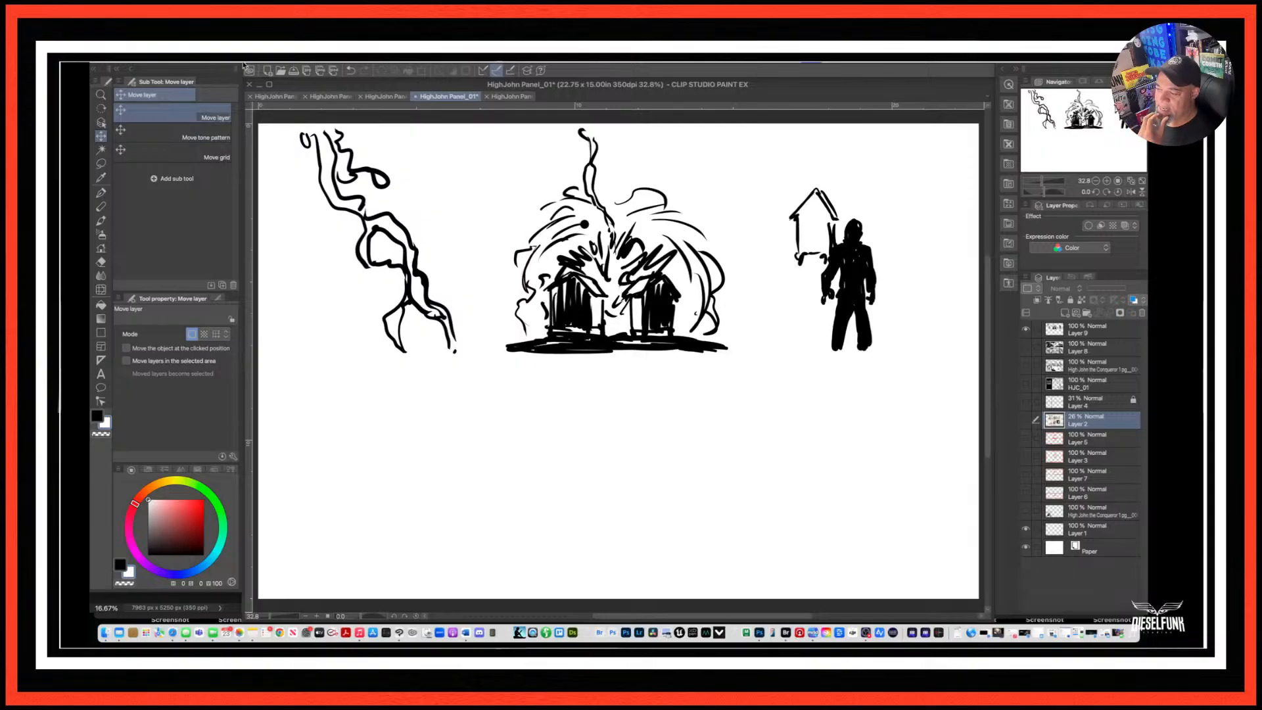
{"action": "left_click", "coordinate": [209, 62]}
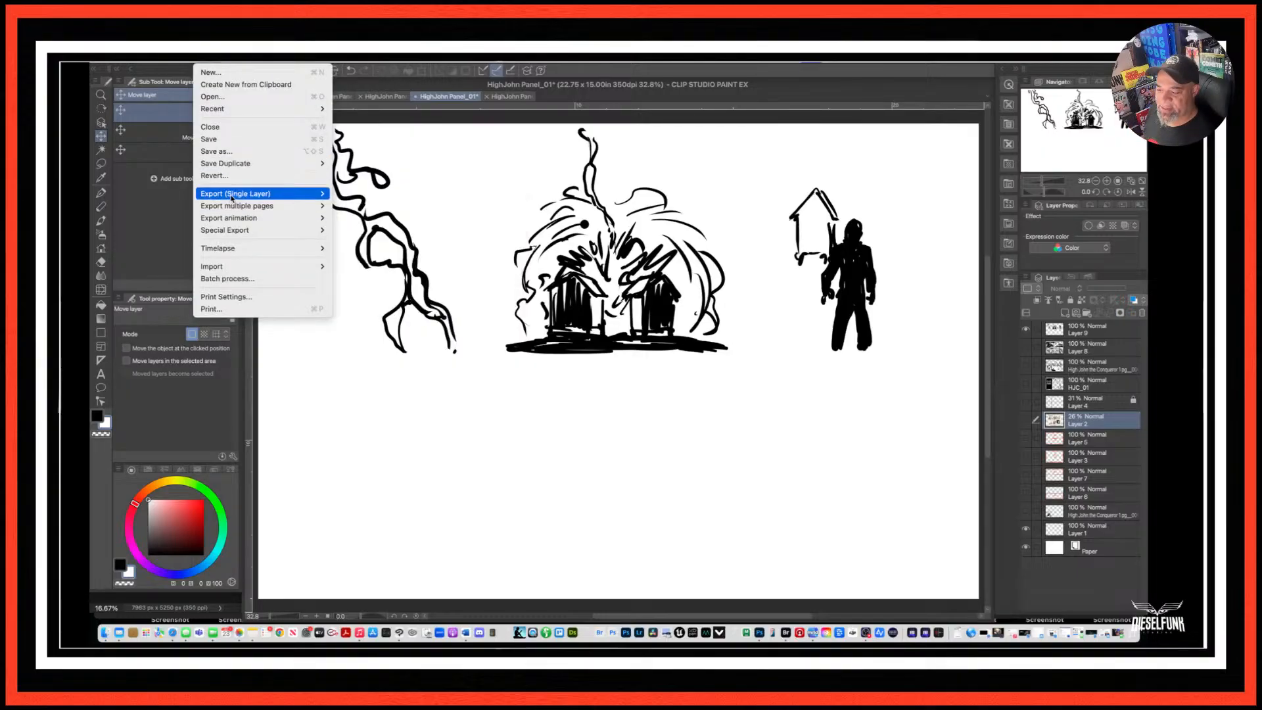
{"action": "left_click", "coordinate": [229, 152]}
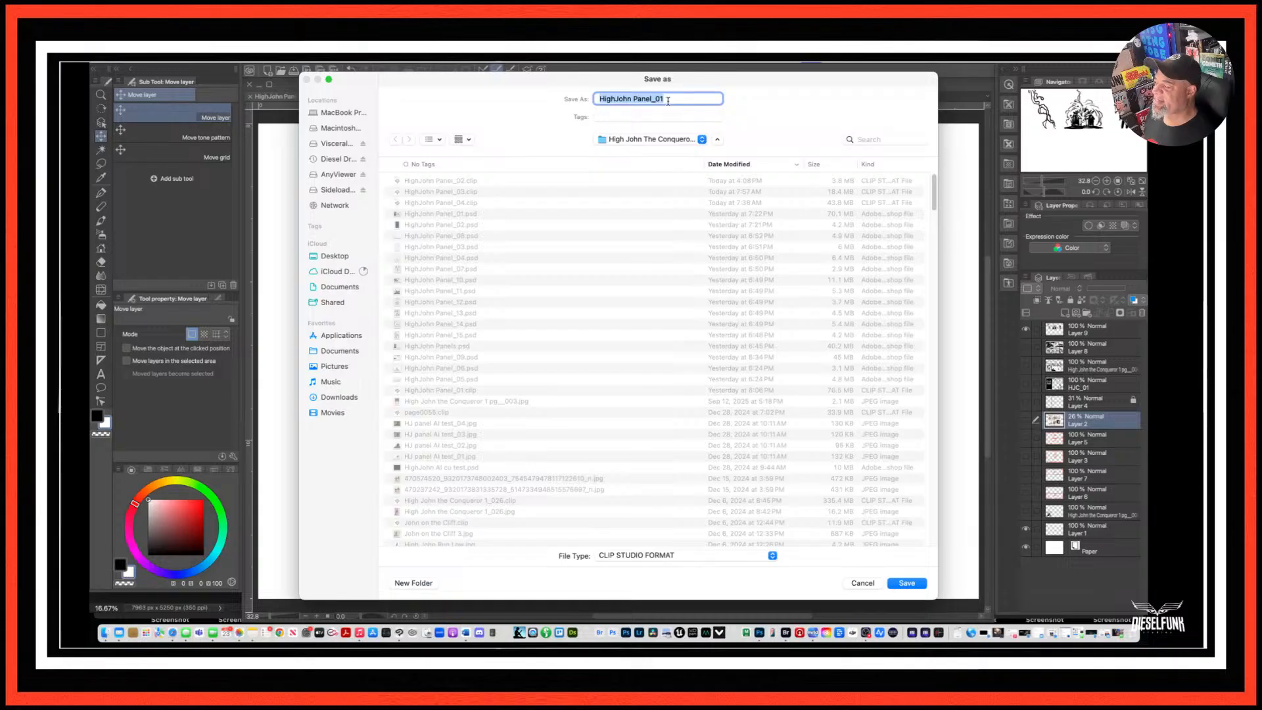
{"action": "left_click", "coordinate": [639, 99]}
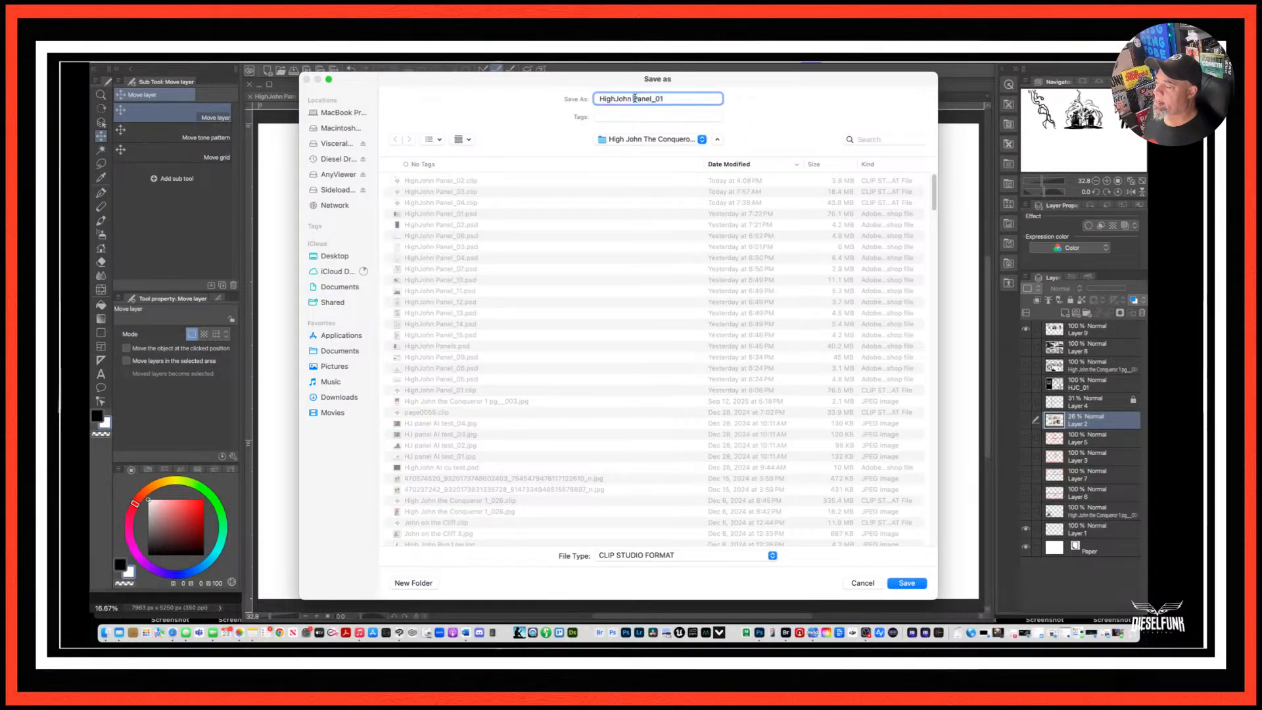
{"action": "left_click_drag", "start_coordinate": [635, 99], "coordinate": [647, 99]}
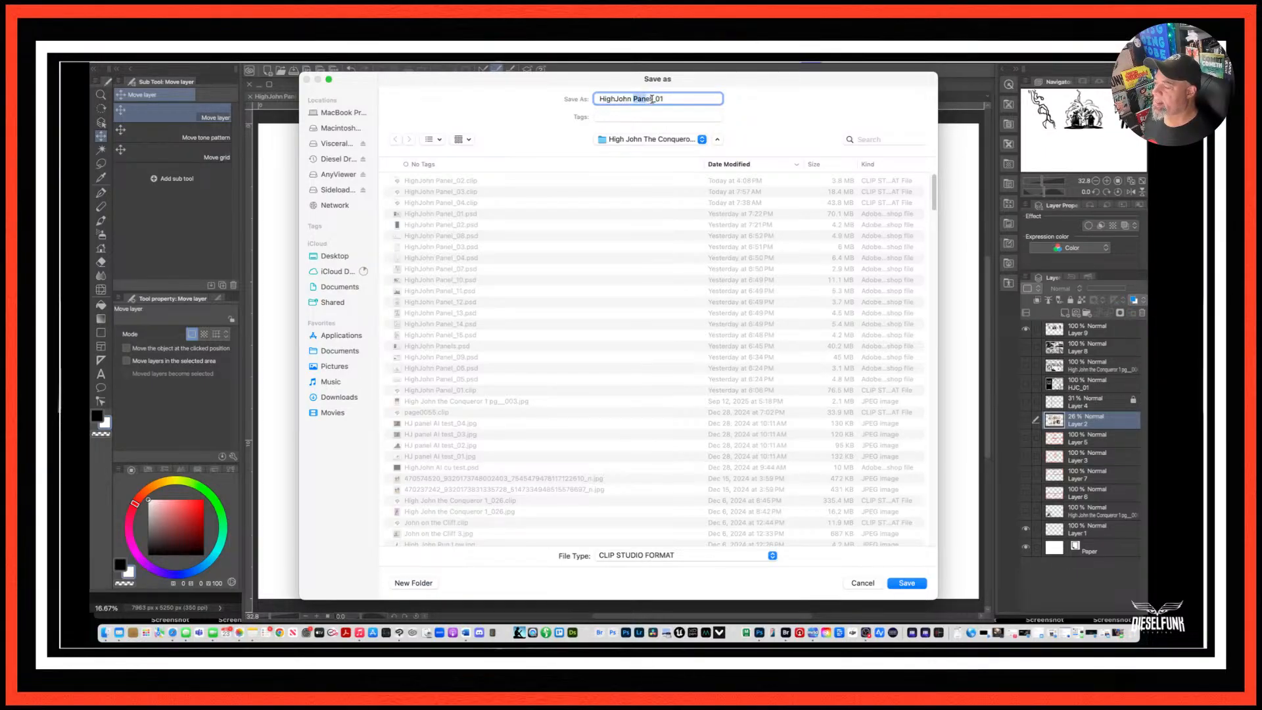
{"action": "double_click", "coordinate": [652, 99]}
{"action": "key", "text": "Right"}
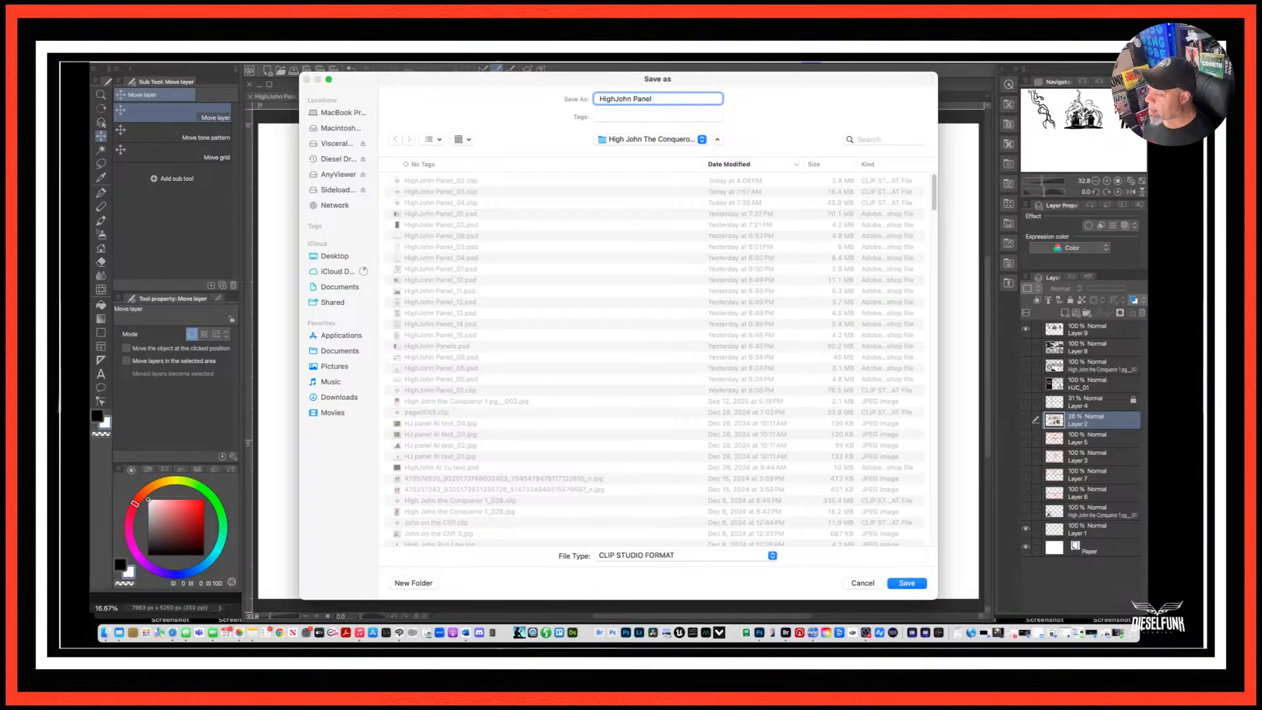
{"action": "type", "text": "Breakdowns"}
{"action": "key", "text": "Return"}
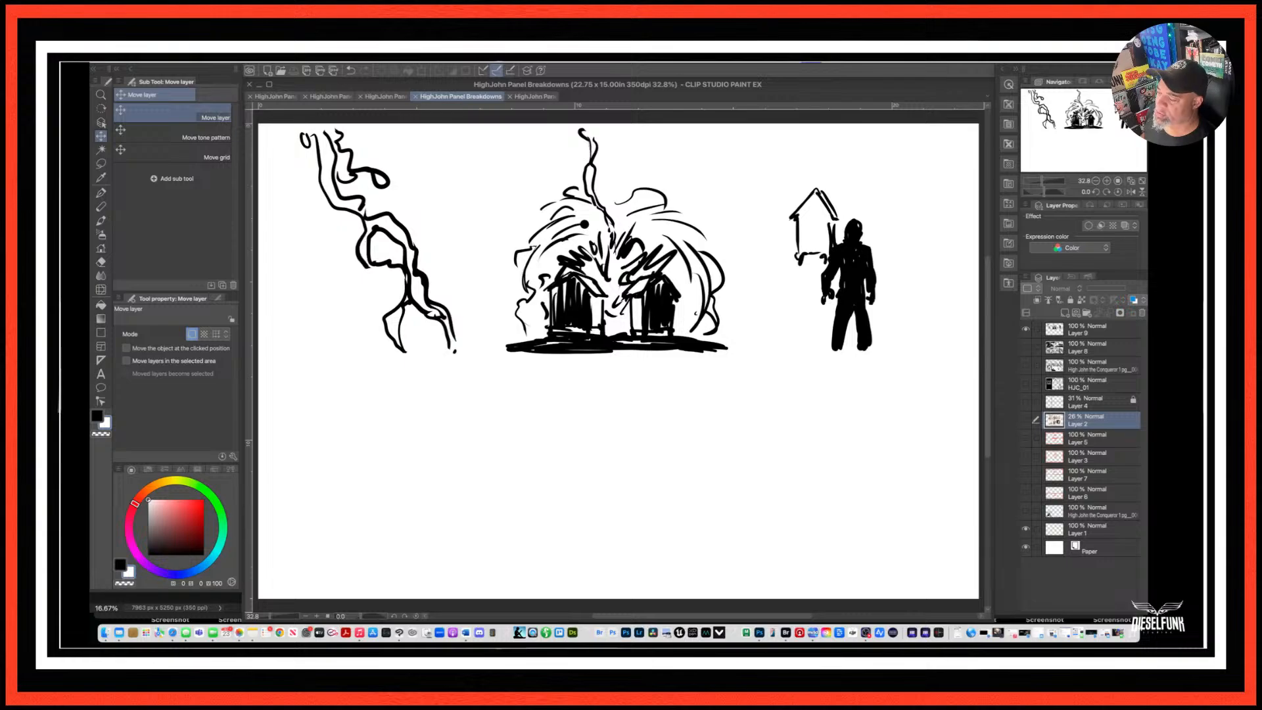
Close HighJohn Panel Breakdowns and save HighJohn Panel_01.psd as HighJohn Panel_01 in CLIP STUDIO FORMAT, replacing the existing file.
{"action": "left_click", "coordinate": [415, 97]}
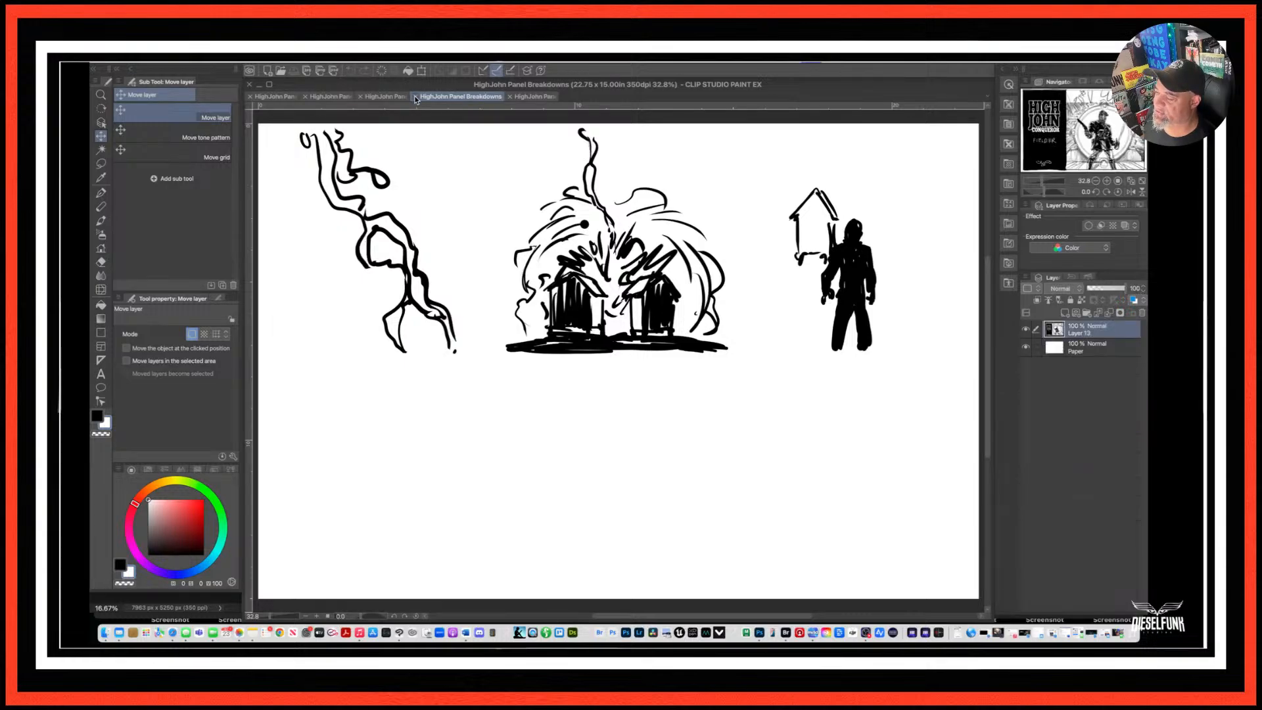
{"action": "left_click", "coordinate": [204, 63]}
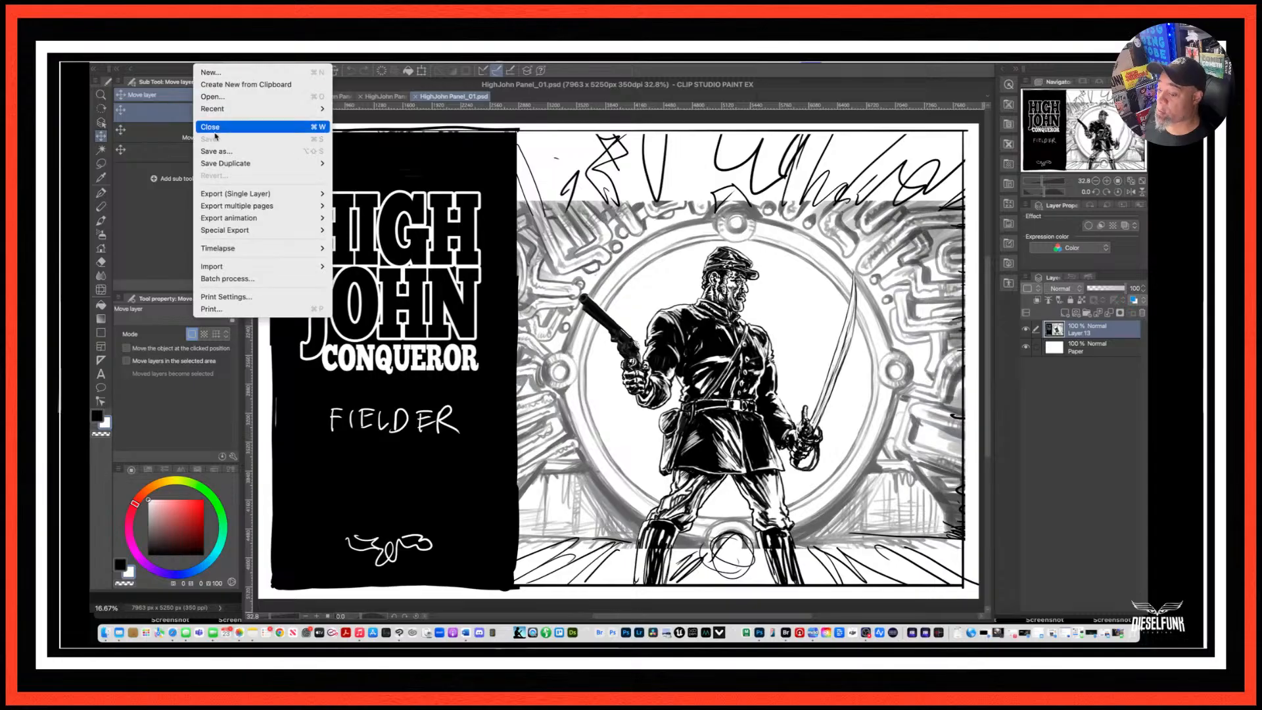
{"action": "mouse_move", "coordinate": [226, 199]}
{"action": "left_click", "coordinate": [230, 152]}
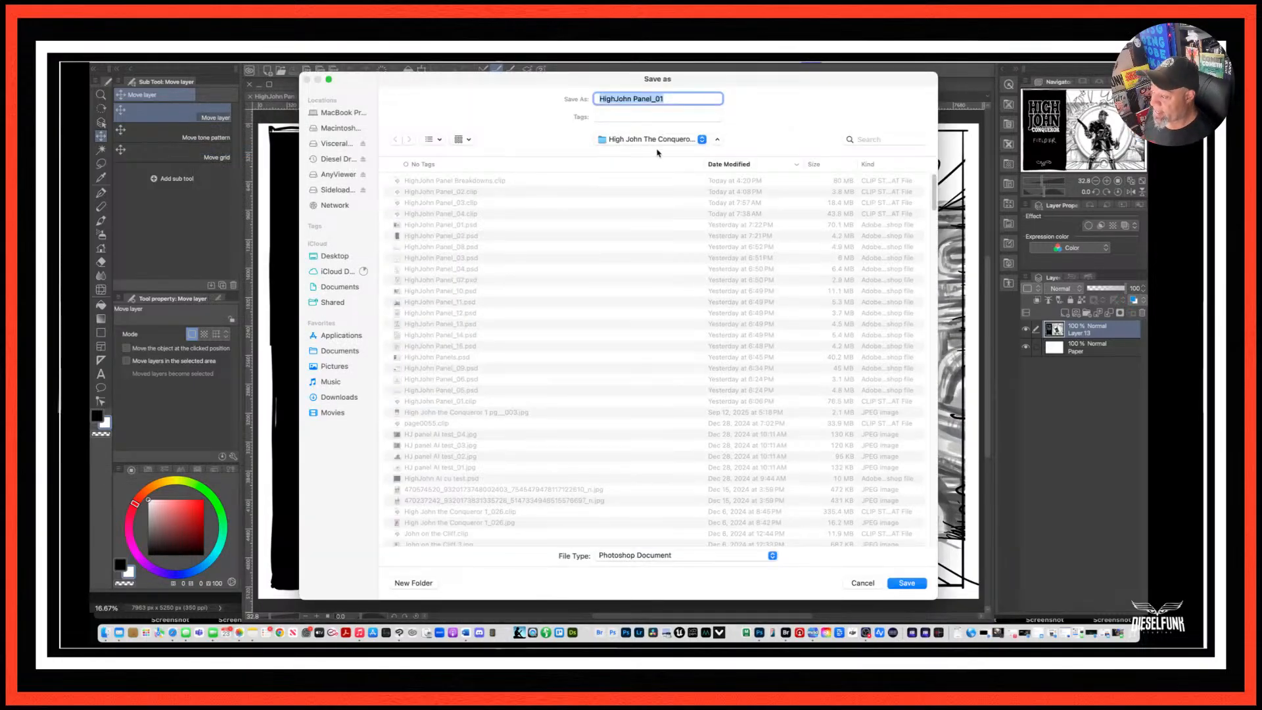
{"action": "left_click", "coordinate": [773, 556]}
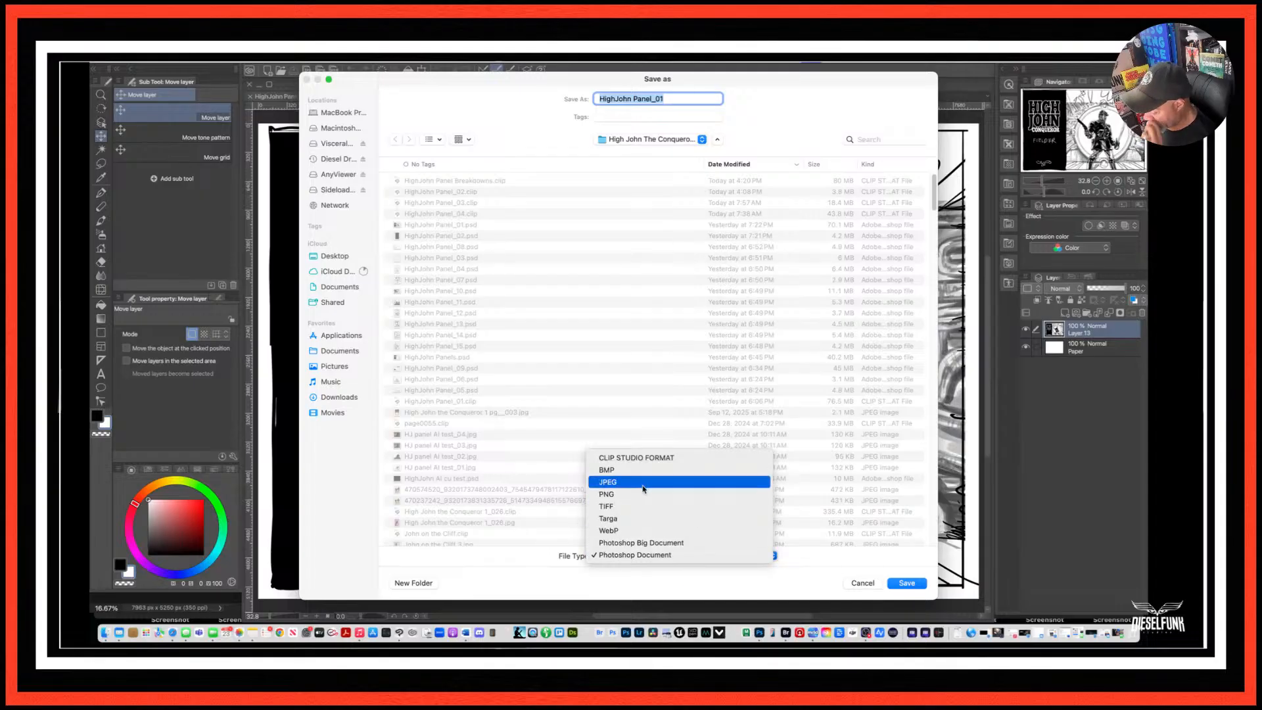
{"action": "left_click", "coordinate": [652, 459]}
{"action": "left_click", "coordinate": [906, 583]}
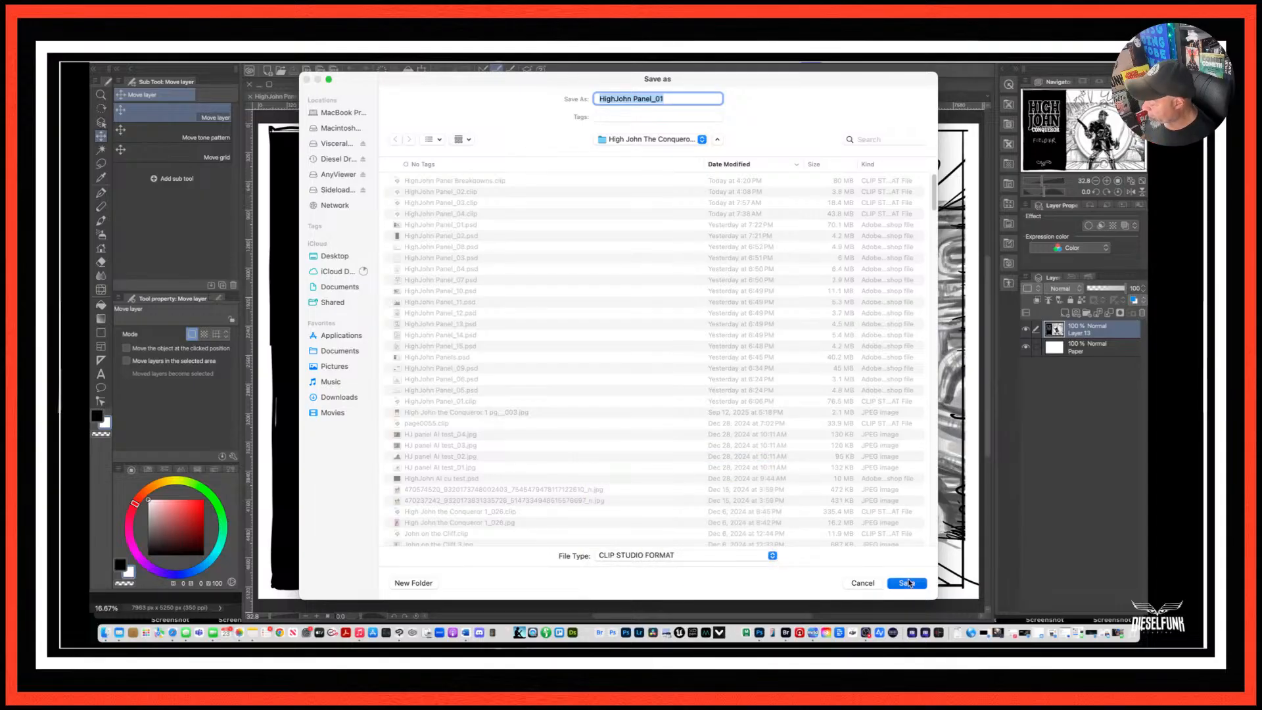
{"action": "left_click", "coordinate": [651, 397]}
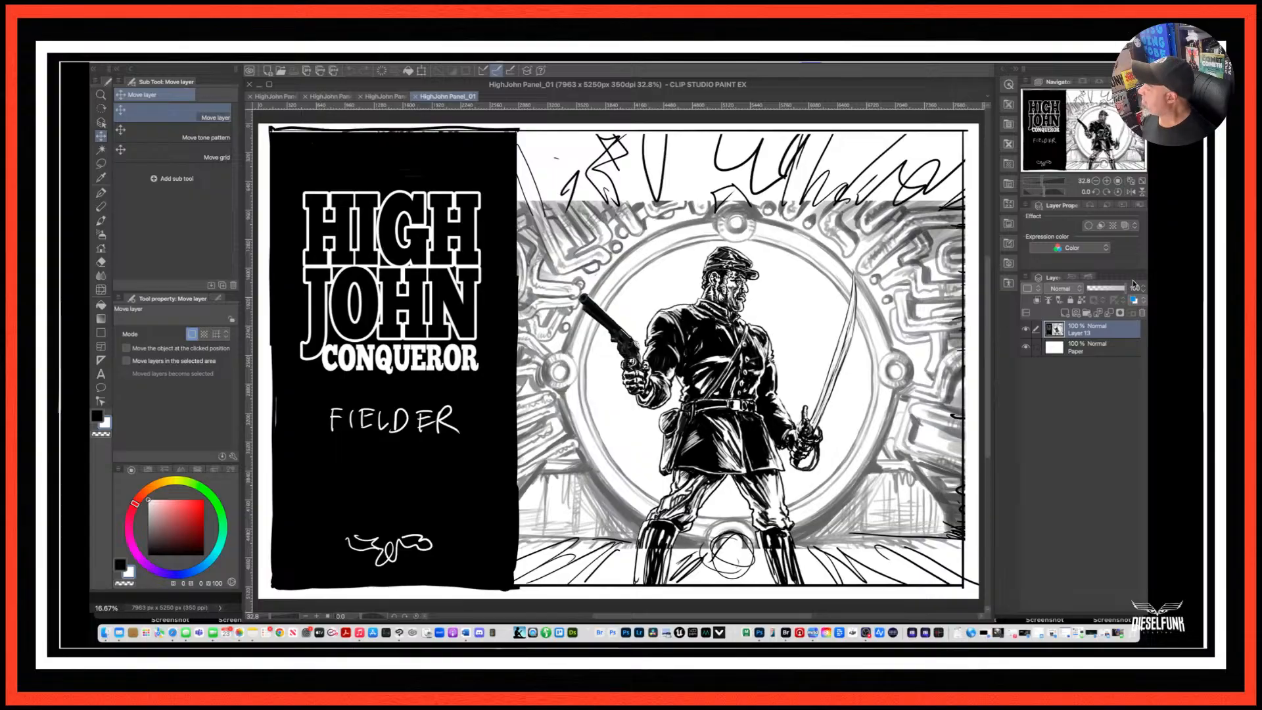
Turn on timelapse recording for the HighJohn Panel_01 canvas.
{"action": "mouse_move", "coordinate": [1126, 289]}
{"action": "left_mouse_down"}
{"action": "mouse_move", "coordinate": [1100, 290]}
{"action": "mouse_move", "coordinate": [1127, 290]}
{"action": "left_mouse_up"}
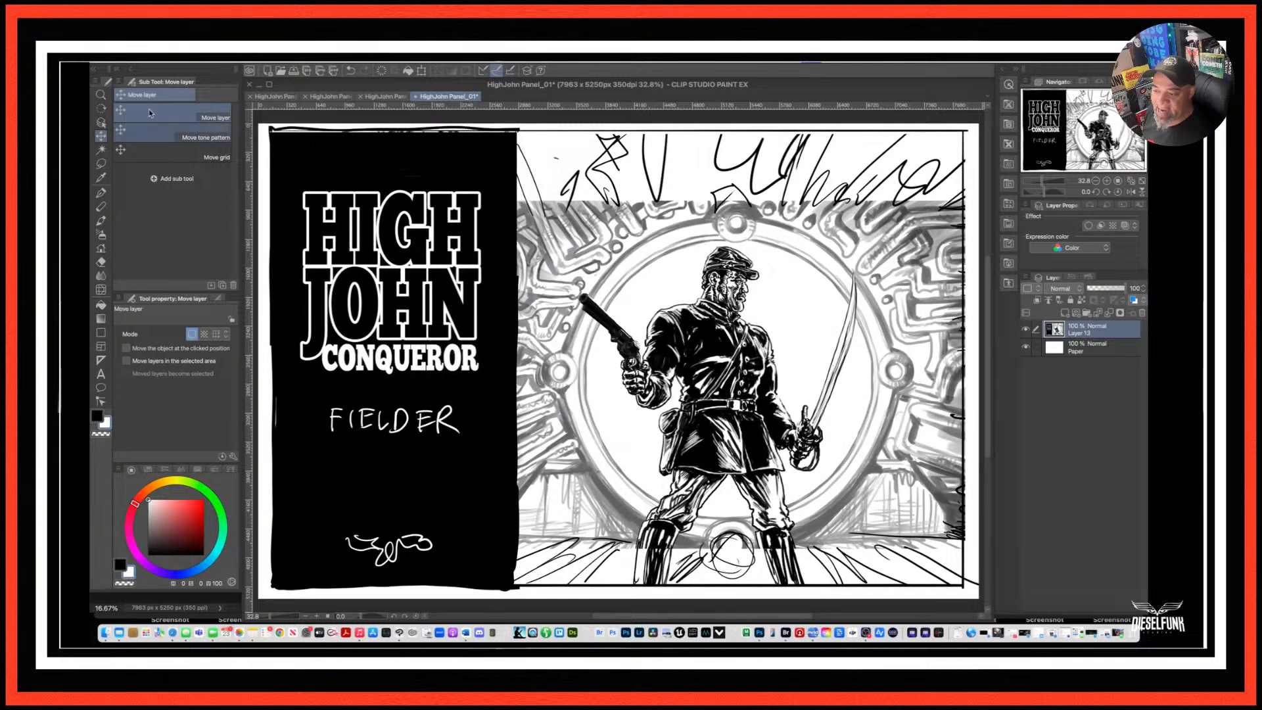
{"action": "left_click", "coordinate": [204, 60]}
{"action": "mouse_move", "coordinate": [296, 248]}
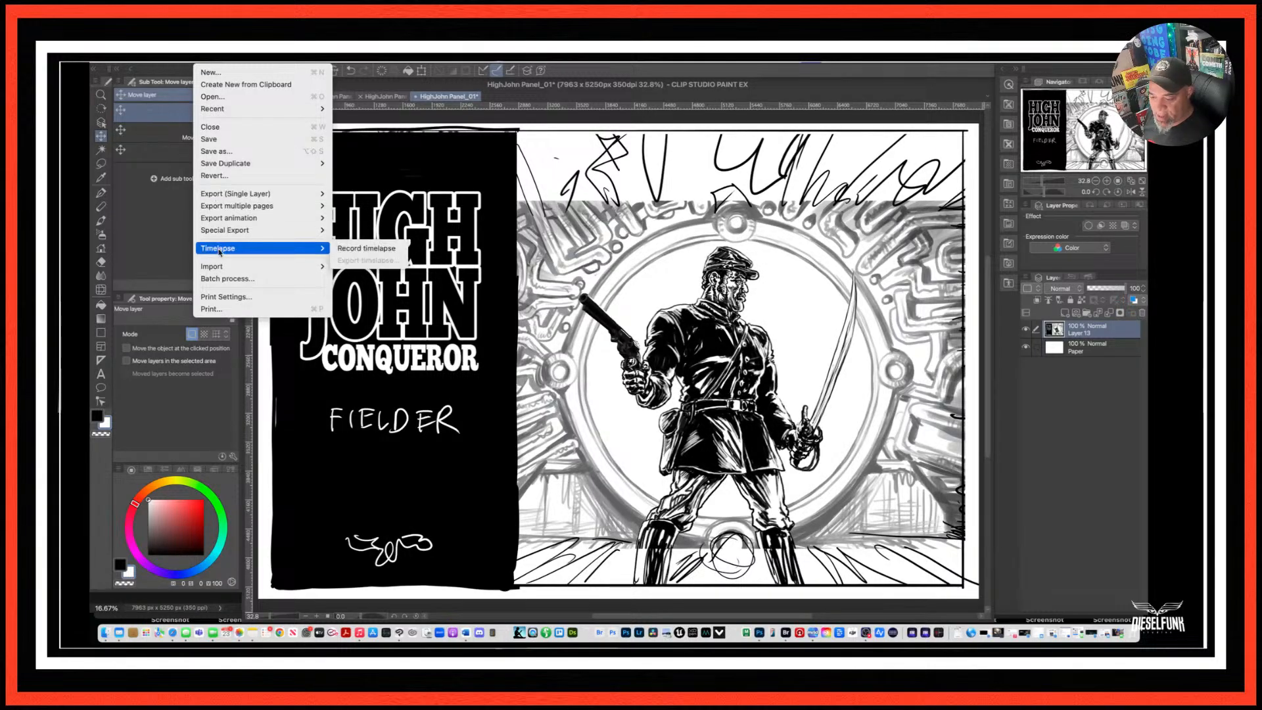
{"action": "left_click", "coordinate": [343, 251]}
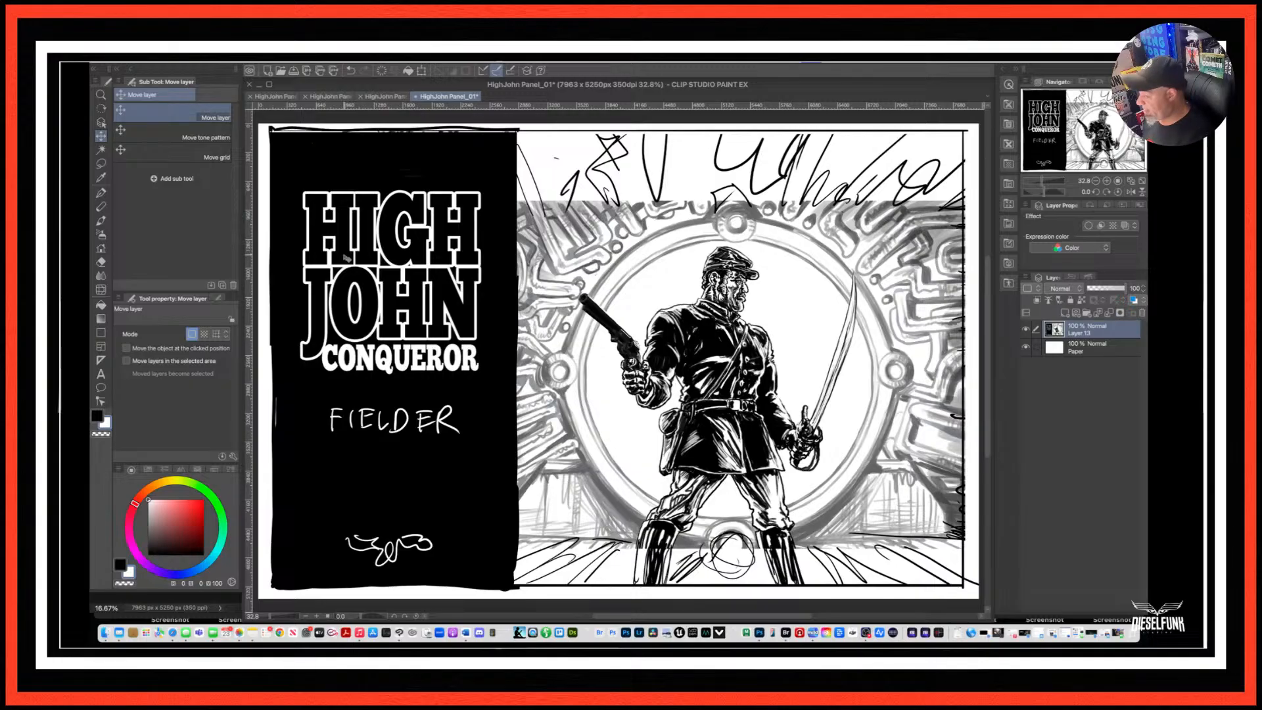
Hide Layer 13 and turn off timelapse recording for the canvas, deleting any recorded timelapse.
{"action": "left_click", "coordinate": [1028, 331]}
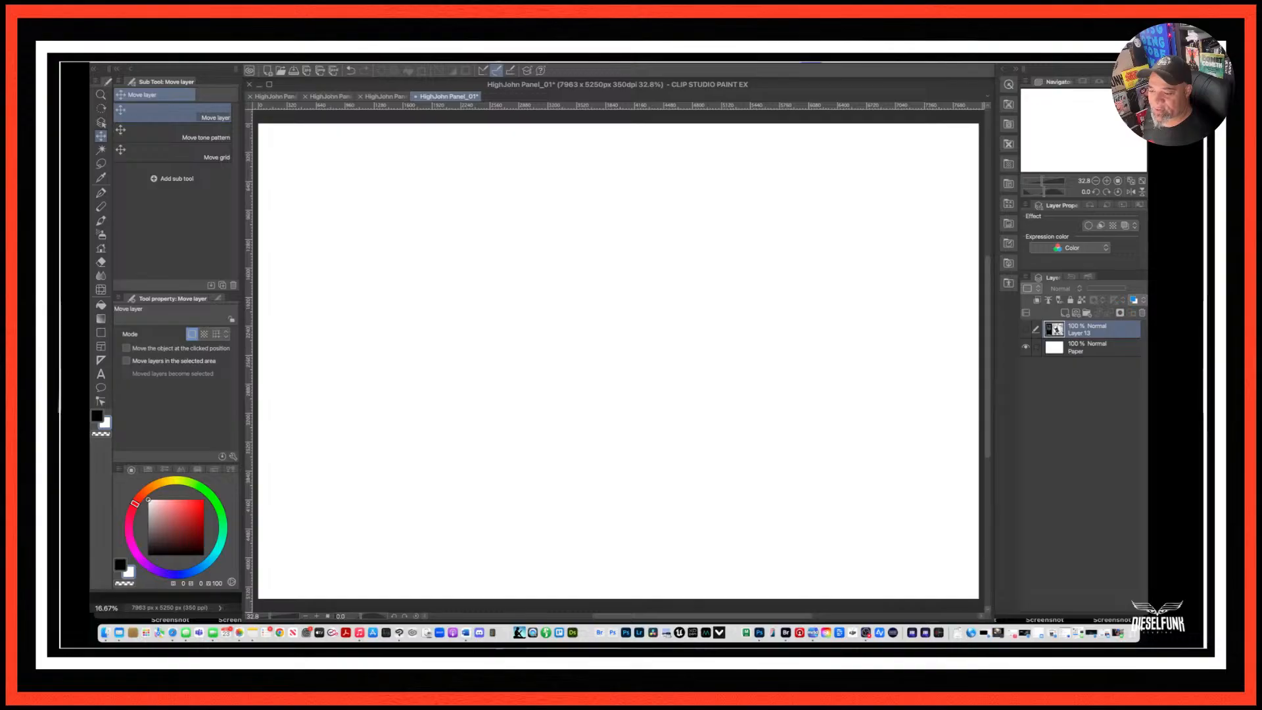
{"action": "left_click", "coordinate": [203, 58]}
{"action": "mouse_move", "coordinate": [222, 249]}
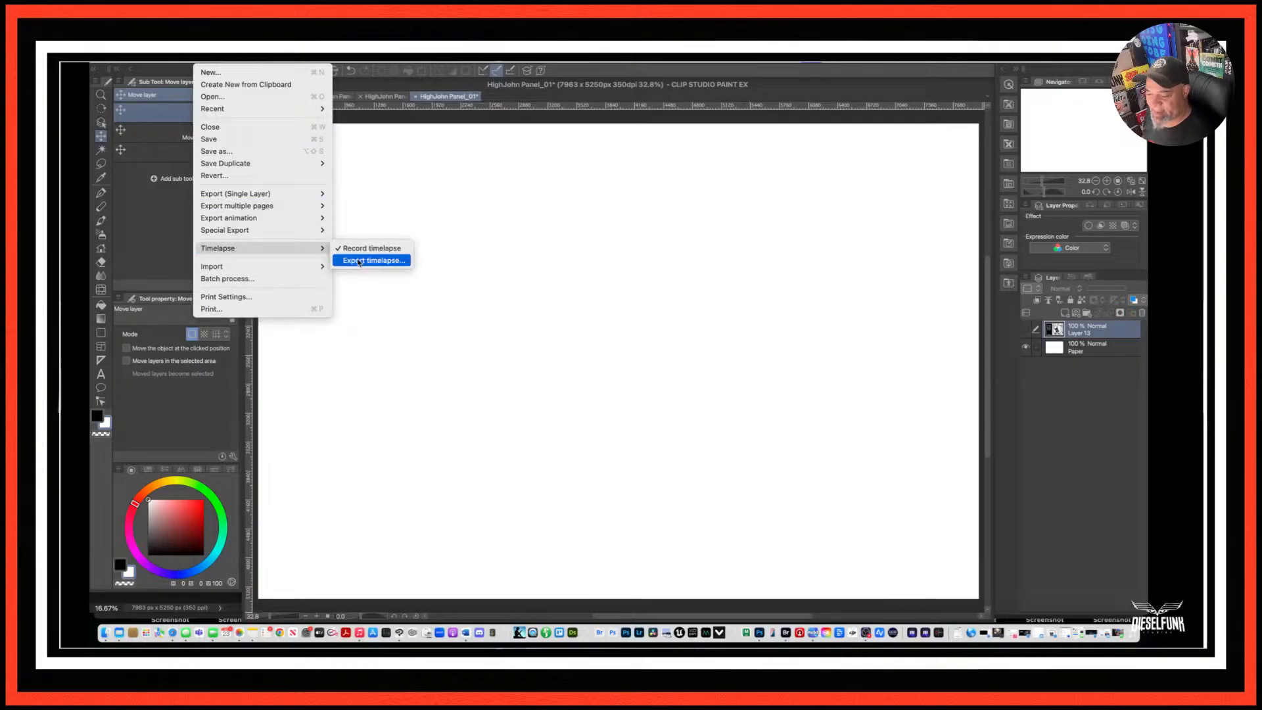
{"action": "left_click", "coordinate": [358, 249]}
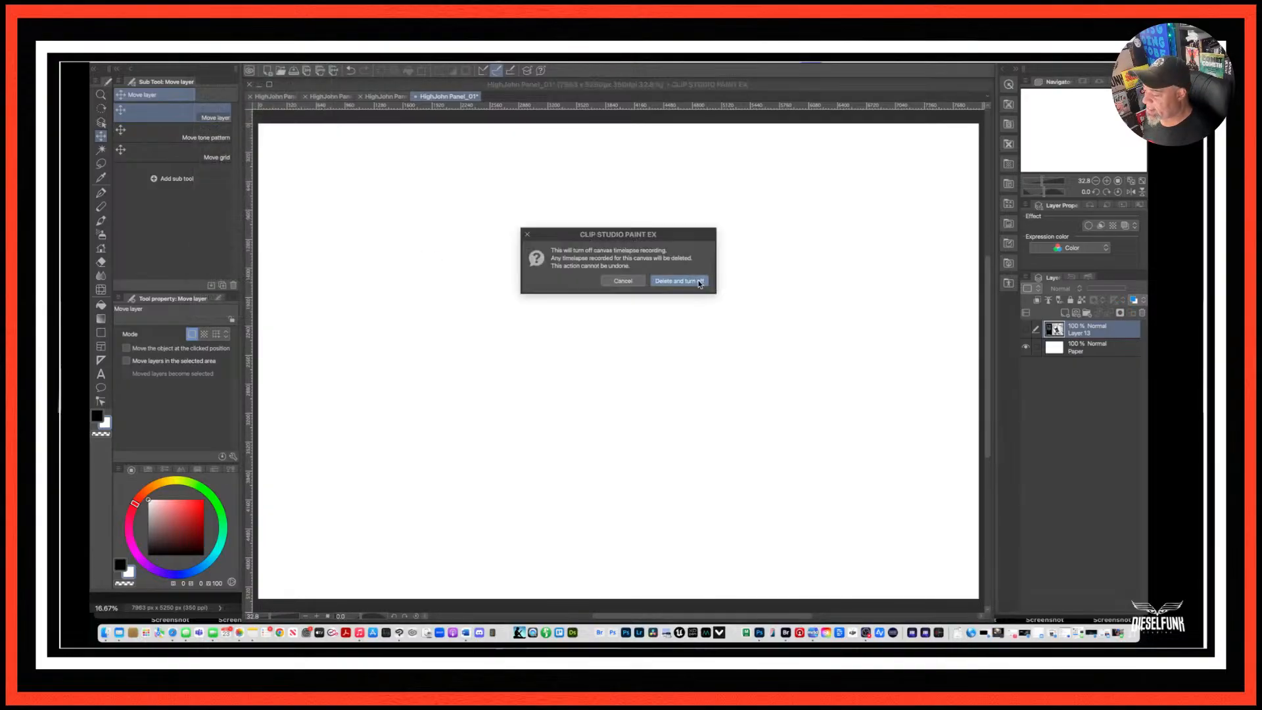
{"action": "left_click", "coordinate": [687, 282]}
Turn timelapse recording back on for the blank canvas and show the Layer 13 artwork again.
{"action": "left_click", "coordinate": [203, 58]}
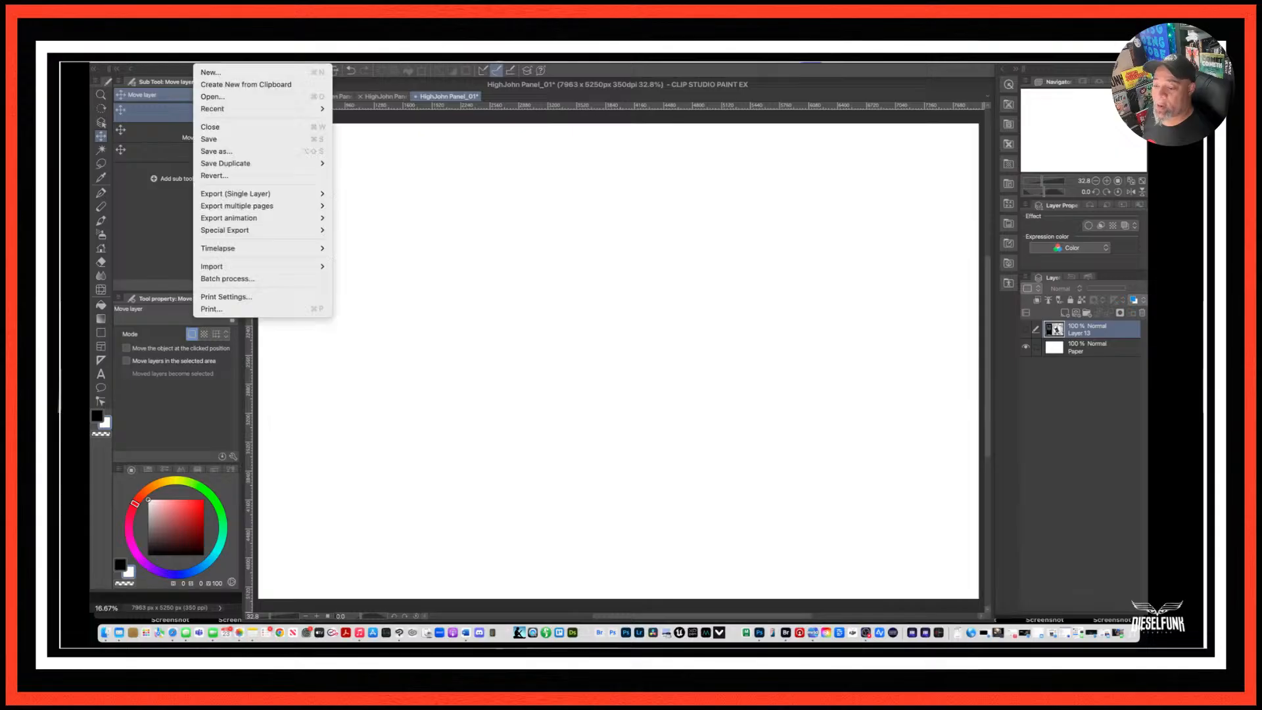
{"action": "mouse_move", "coordinate": [222, 248]}
{"action": "left_click", "coordinate": [366, 248]}
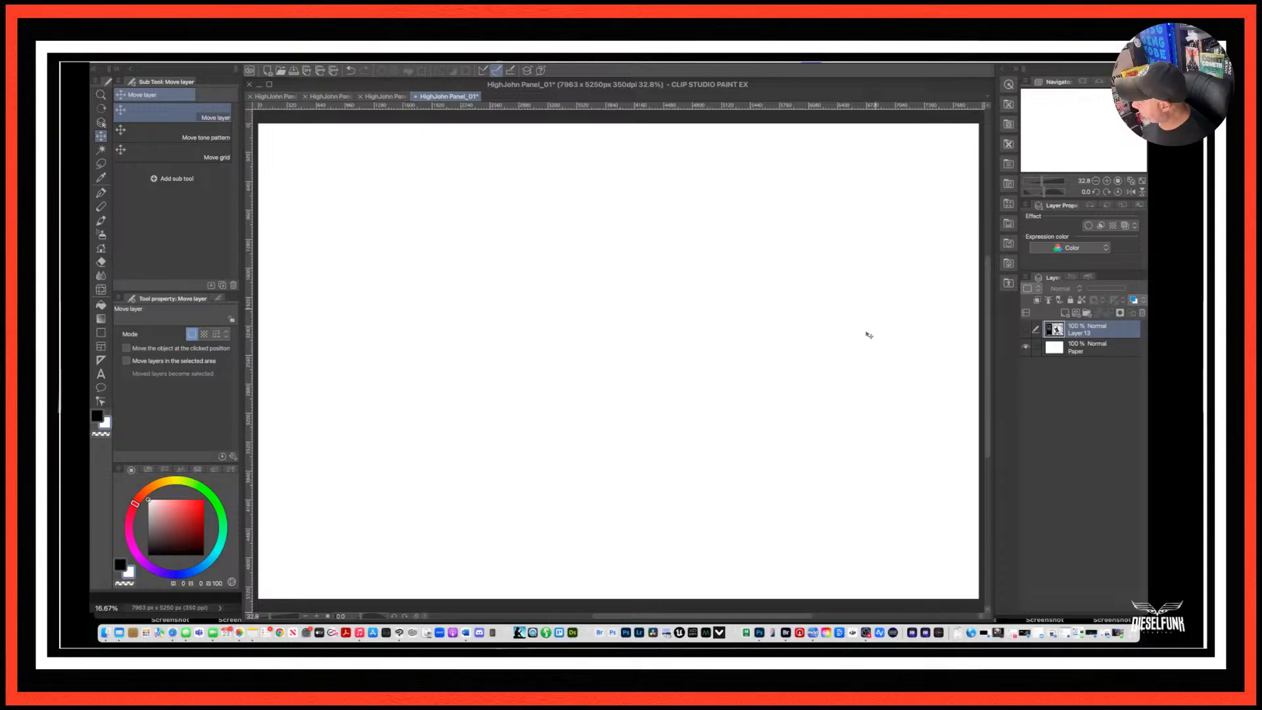
{"action": "left_click", "coordinate": [1025, 330]}
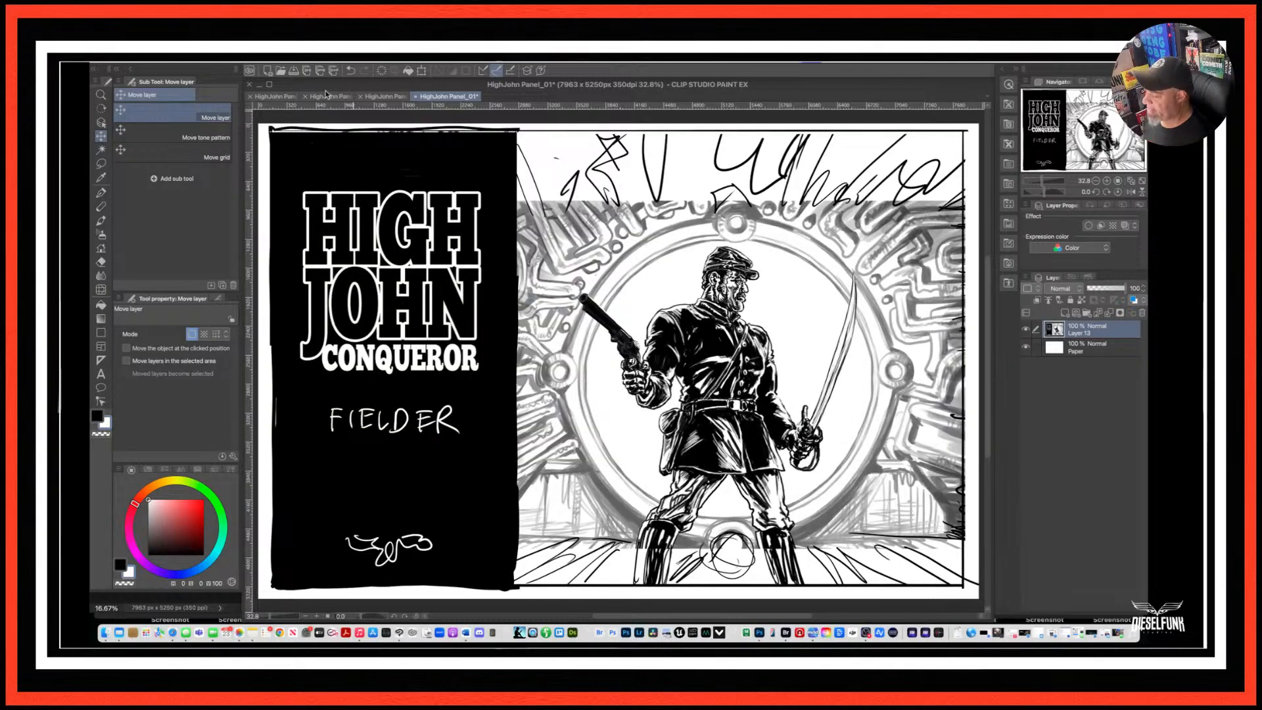
{"action": "left_click", "coordinate": [207, 60]}
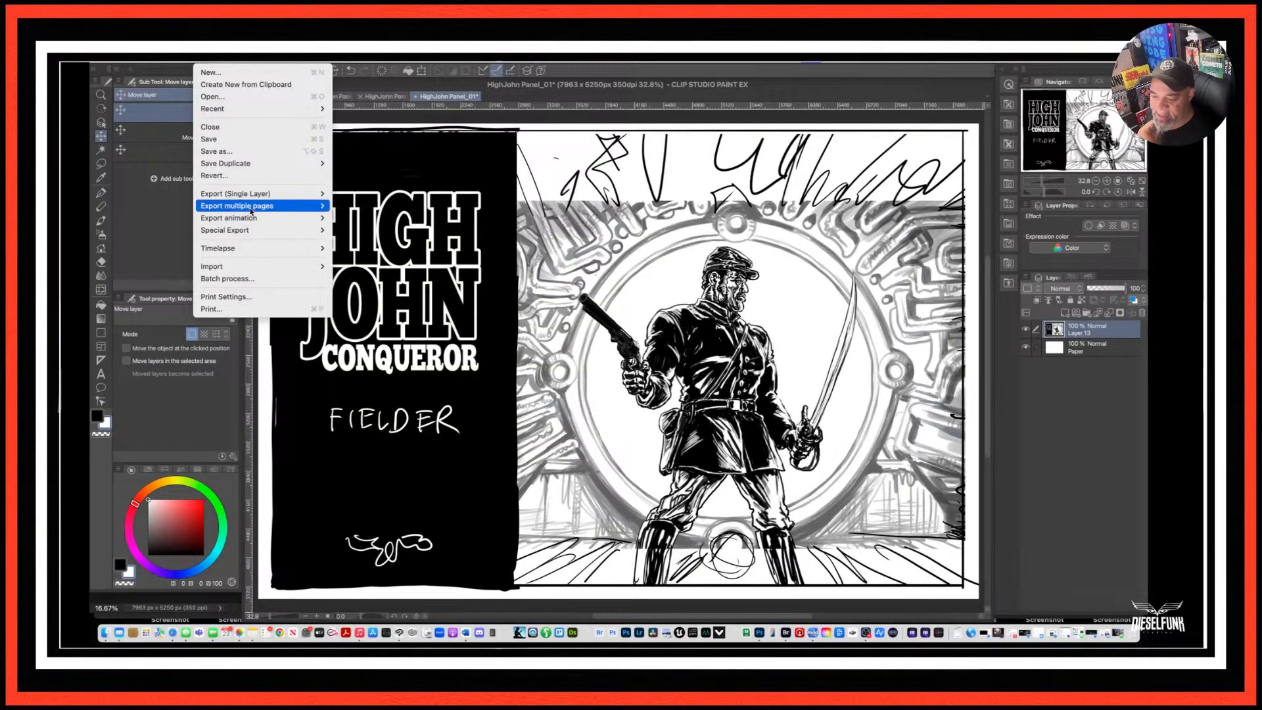
{"action": "mouse_move", "coordinate": [256, 253]}
{"action": "left_click", "coordinate": [370, 248]}
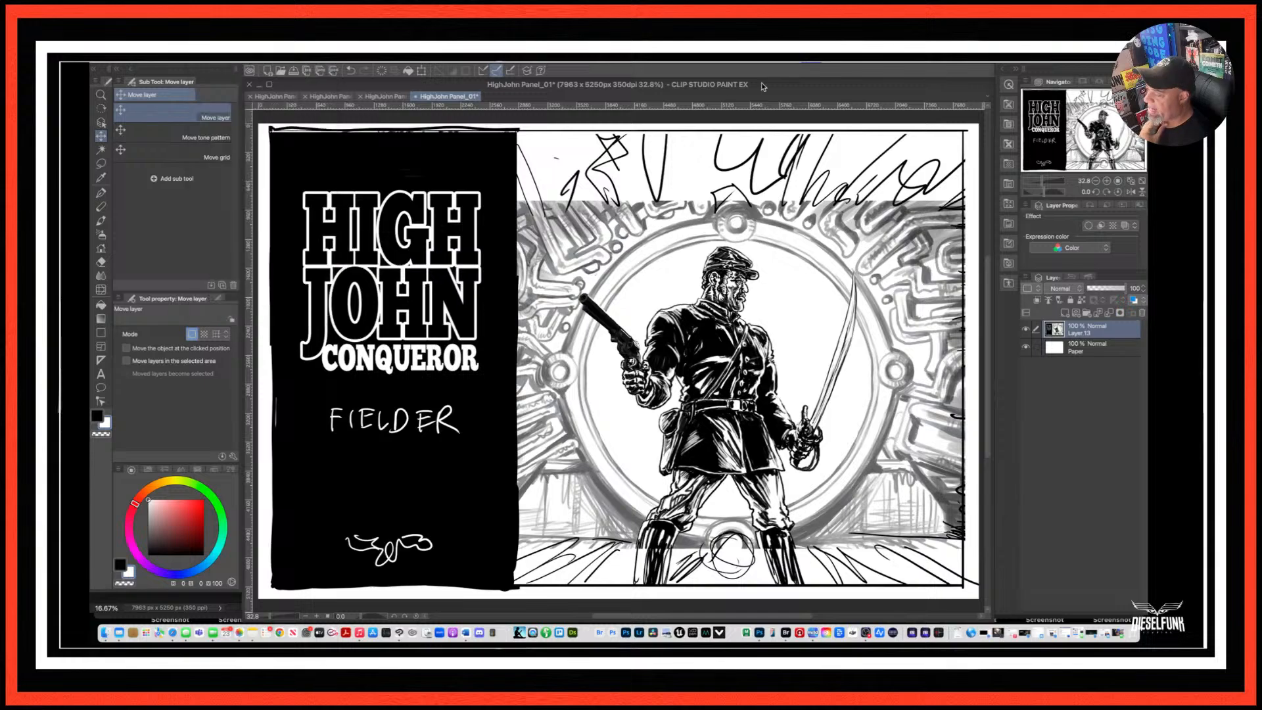
Reduce Layer 13's opacity to 10% and add a new raster layer above it.
{"action": "left_click", "coordinate": [1119, 291]}
{"action": "left_click_drag", "start_coordinate": [1118, 291], "coordinate": [1091, 294]}
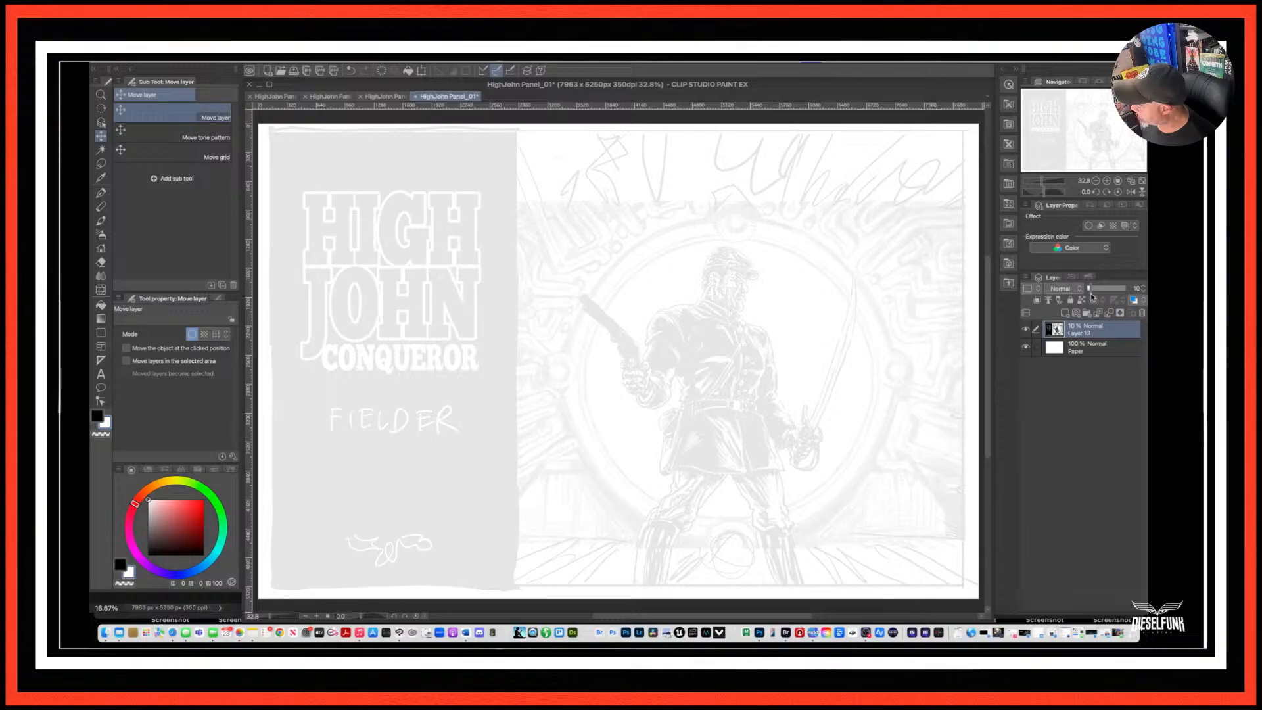
{"action": "left_click", "coordinate": [1065, 318]}
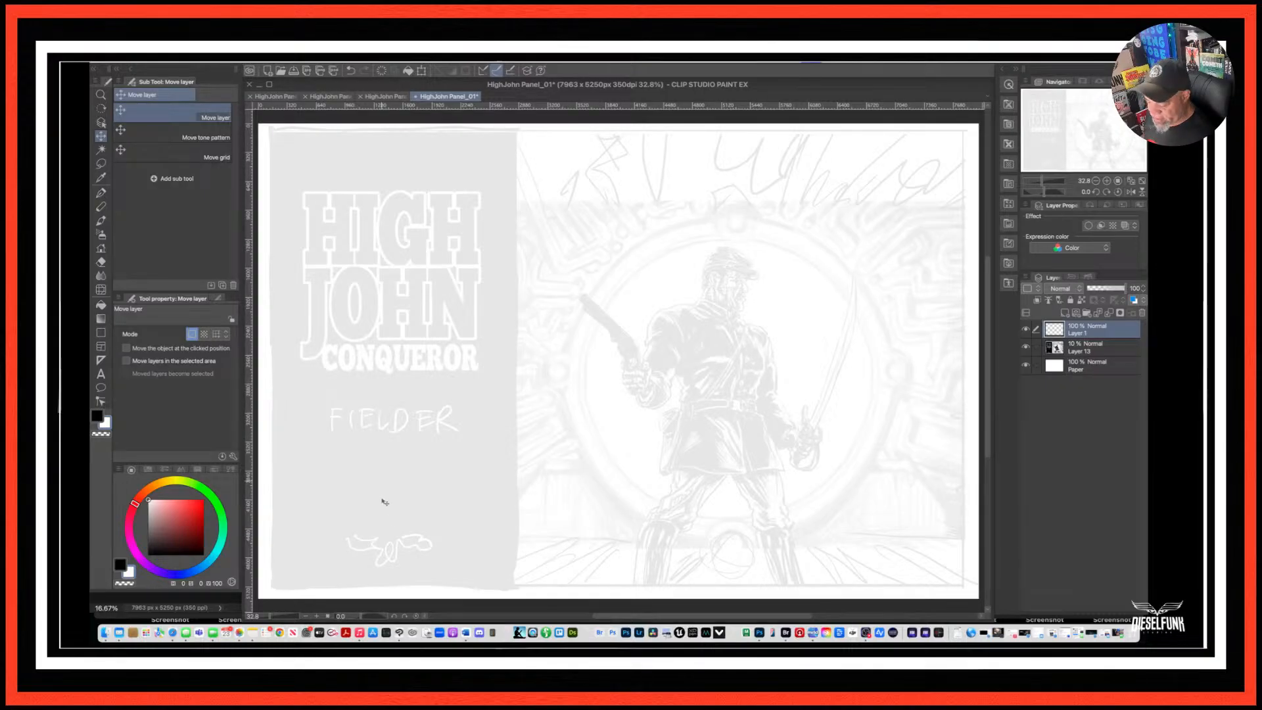
Switch to Adobe Bridge and look through the High John The Conqueror 1 folder for the panel's source artwork, previewing a circular-frame screenshot.
{"action": "left_click", "coordinate": [786, 633]}
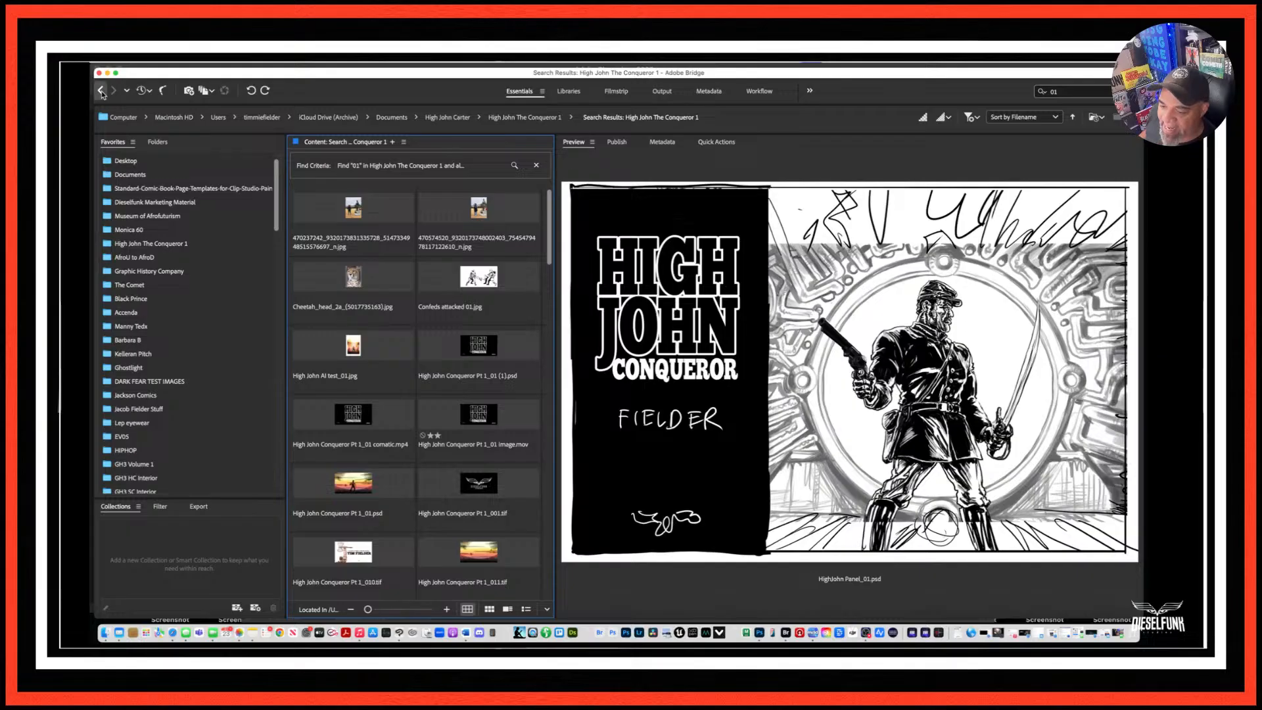
{"action": "left_click", "coordinate": [101, 91]}
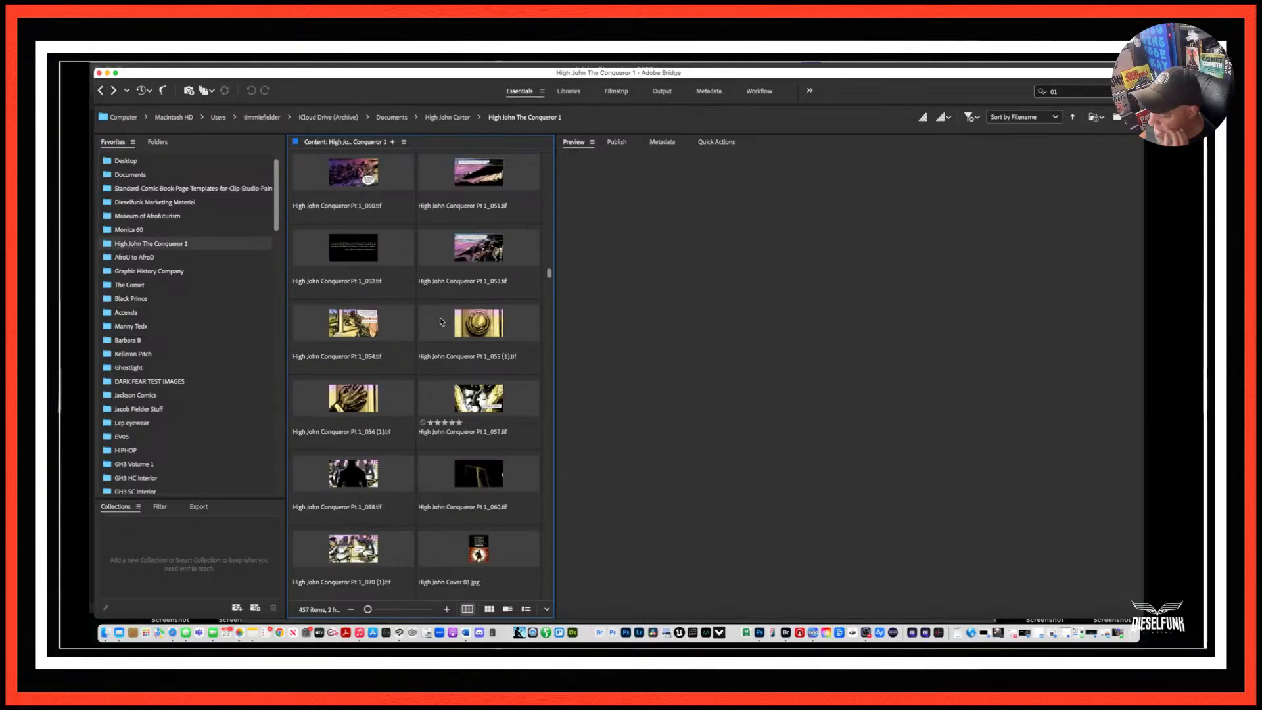
{"action": "scroll", "coordinate": [441, 322], "scroll_direction": "down", "scroll_amount": 20}
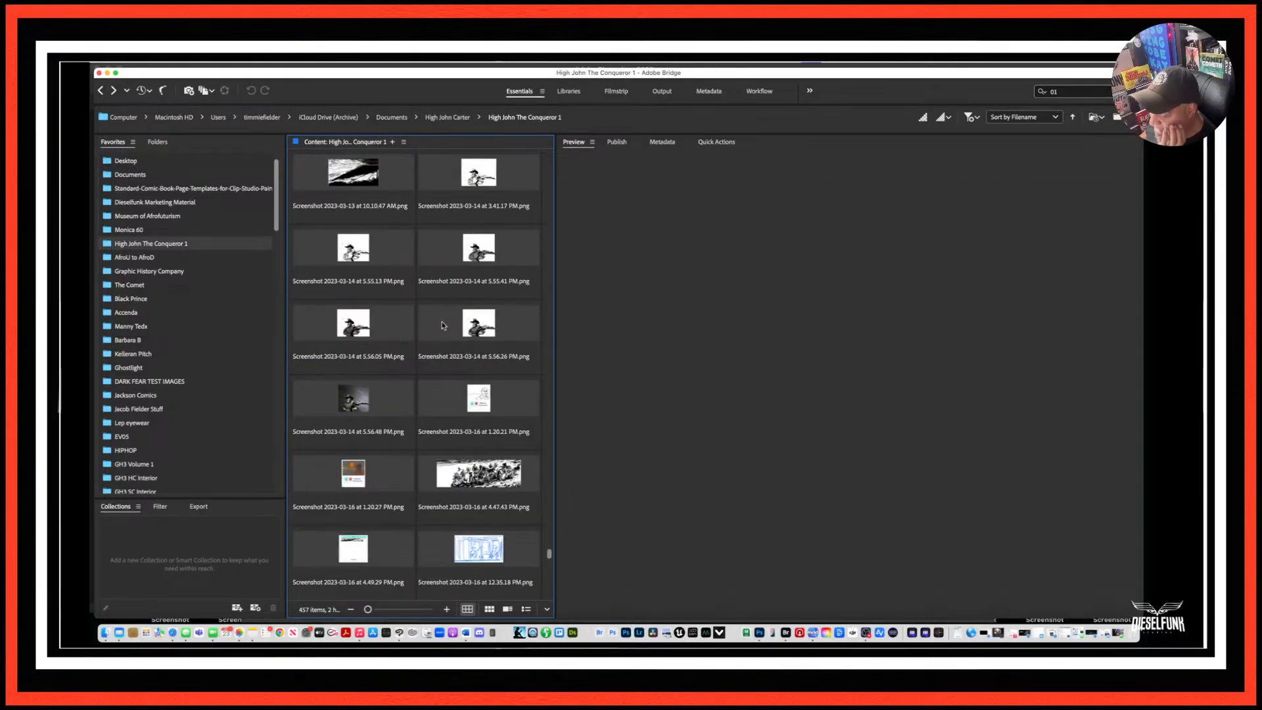
{"action": "scroll", "coordinate": [443, 325], "scroll_direction": "down", "scroll_amount": 10}
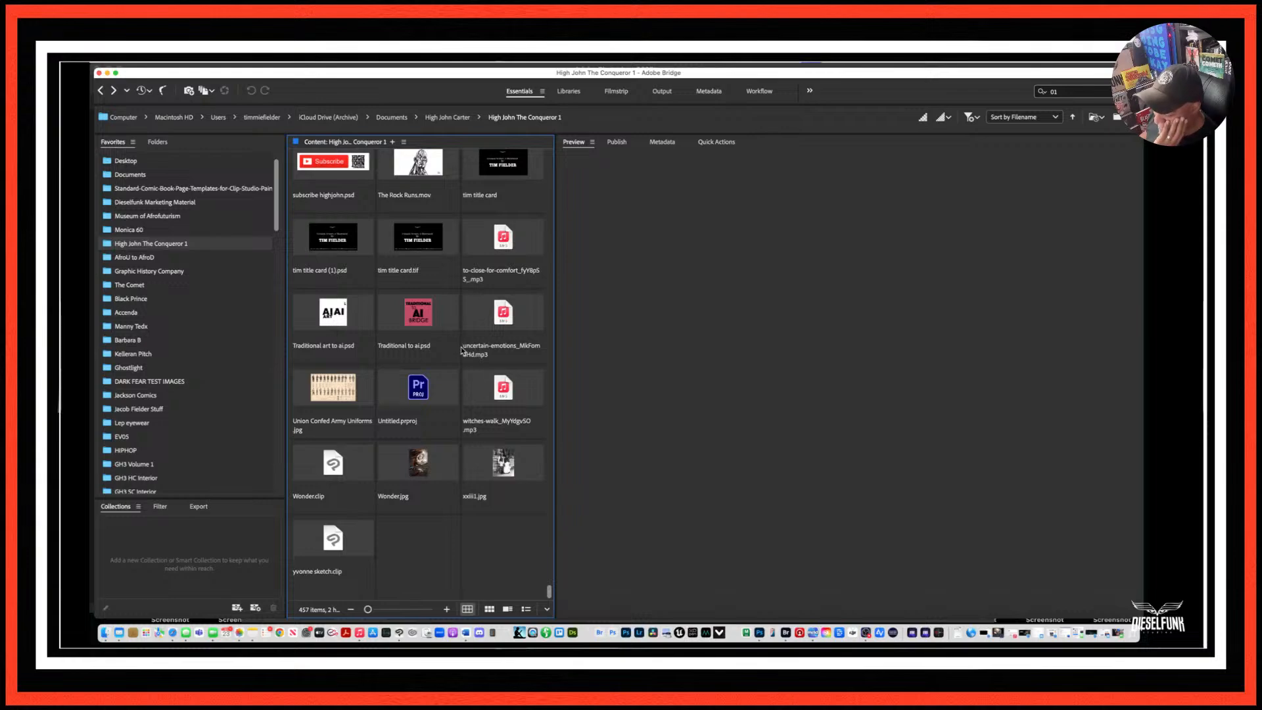
{"action": "scroll", "coordinate": [463, 352], "scroll_direction": "up", "scroll_amount": 5}
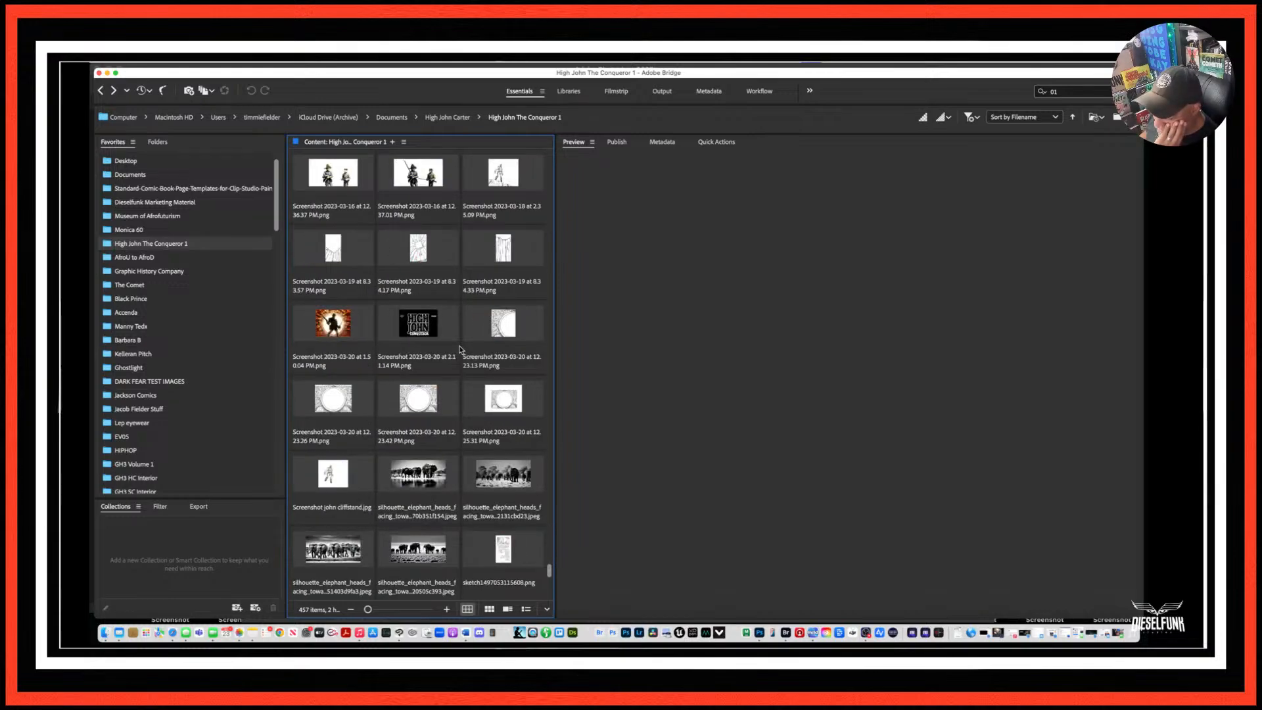
{"action": "left_click", "coordinate": [336, 403]}
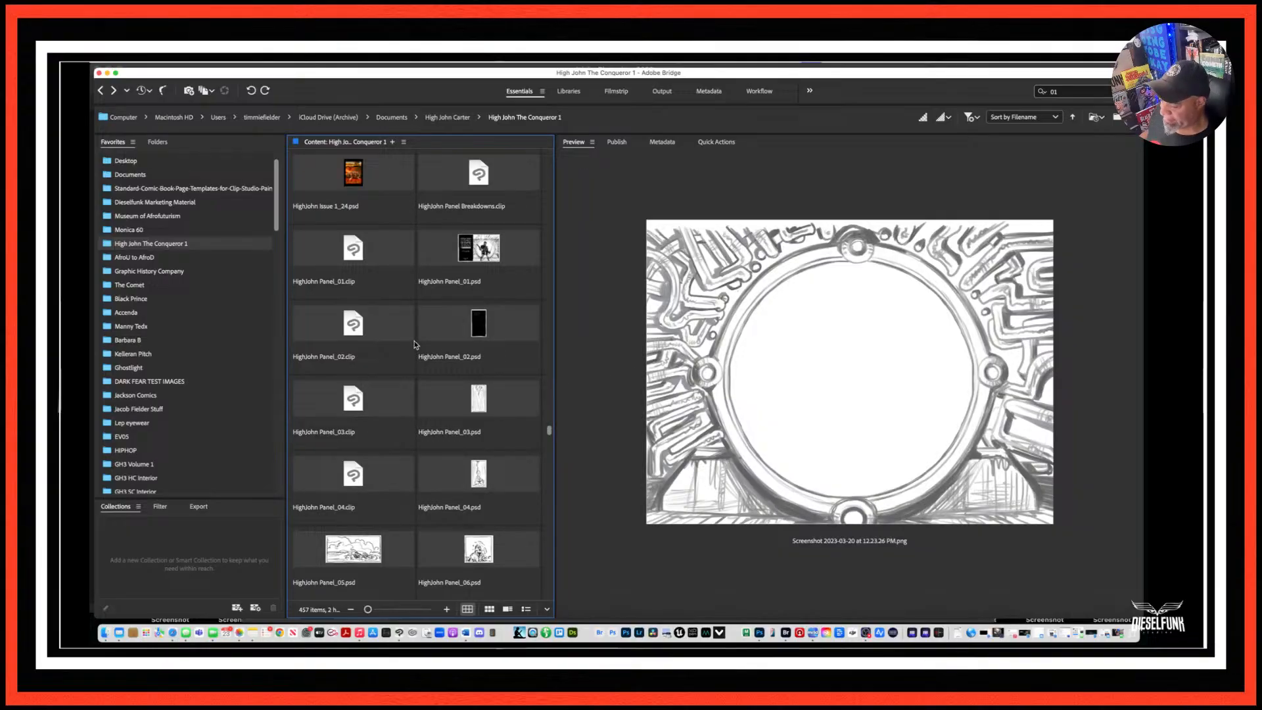
{"action": "scroll", "coordinate": [413, 343], "scroll_direction": "up", "scroll_amount": 5}
{"action": "scroll", "coordinate": [413, 343], "scroll_direction": "up", "scroll_amount": 10}
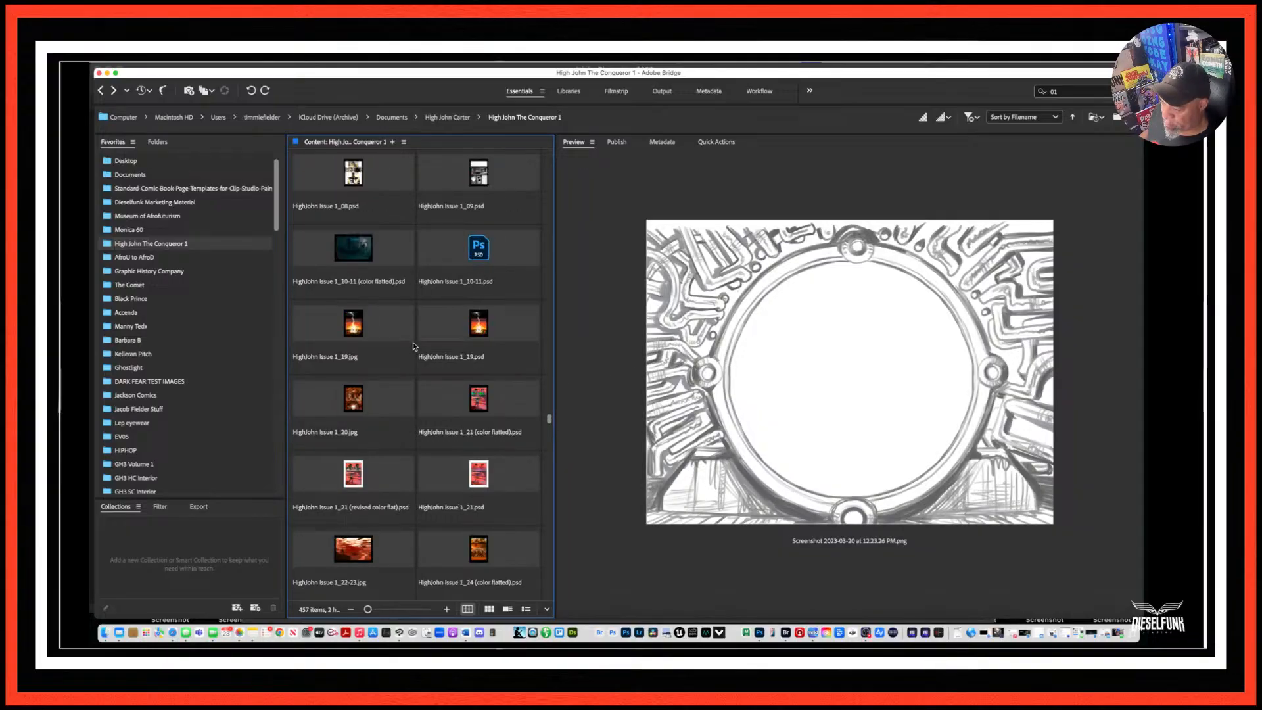
{"action": "scroll", "coordinate": [412, 346], "scroll_direction": "up", "scroll_amount": 2}
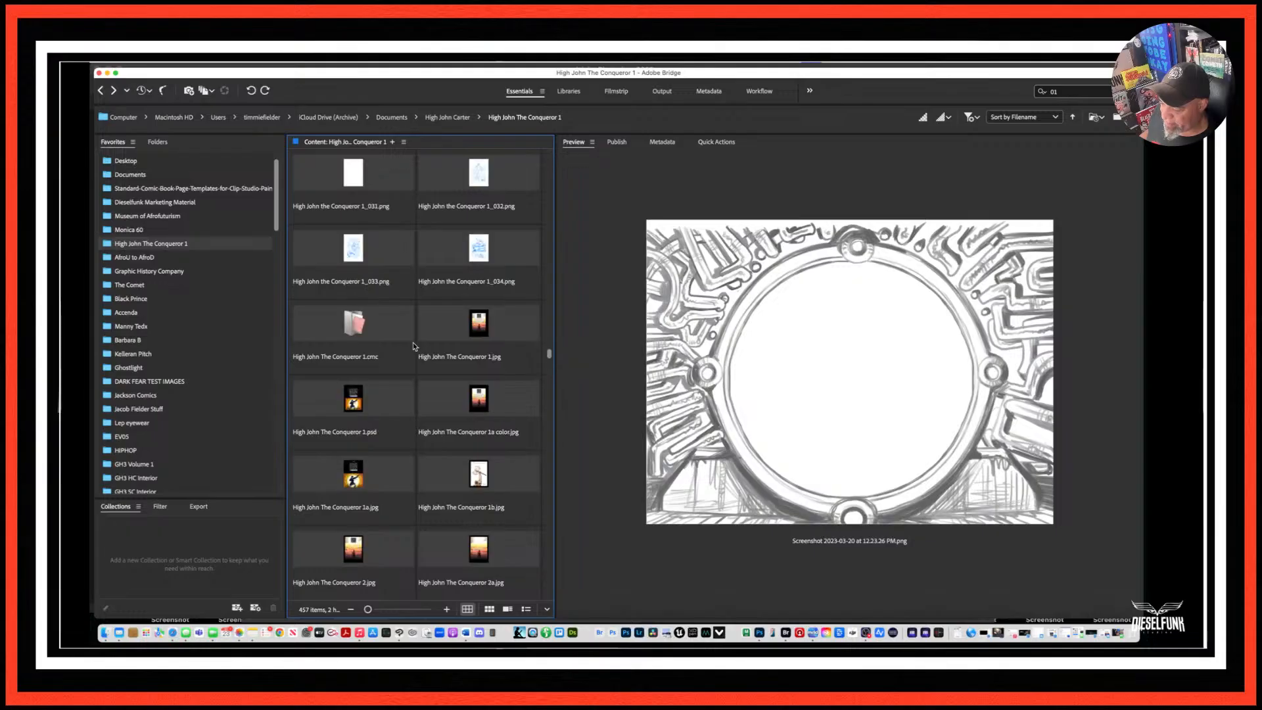
{"action": "scroll", "coordinate": [413, 345], "scroll_direction": "up", "scroll_amount": 10}
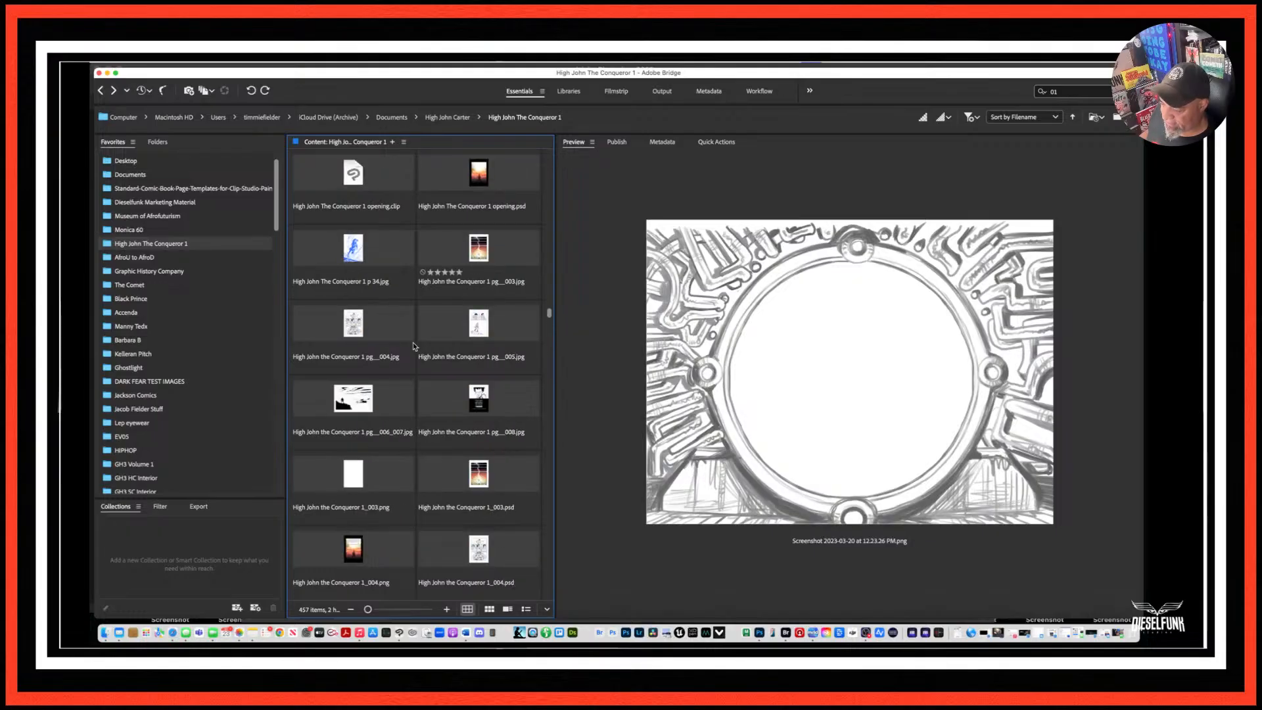
{"action": "scroll", "coordinate": [412, 345], "scroll_direction": "up", "scroll_amount": 10}
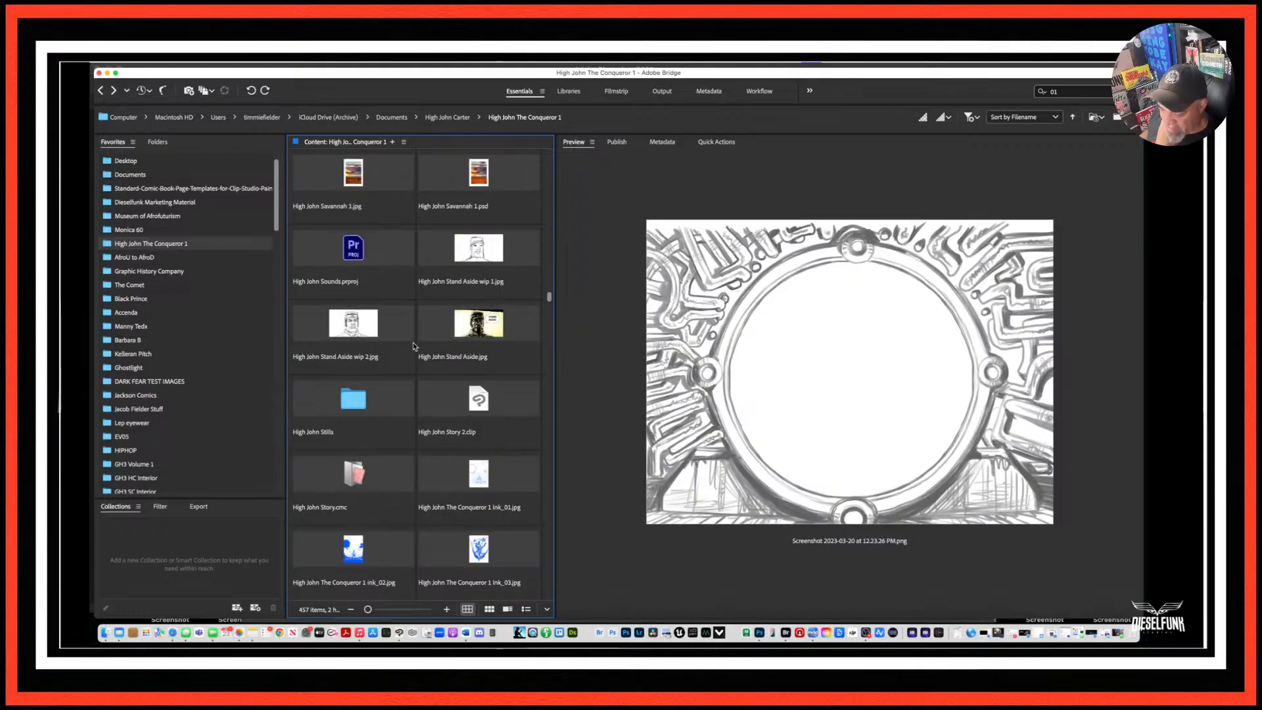
{"action": "scroll", "coordinate": [413, 346], "scroll_direction": "up", "scroll_amount": 15}
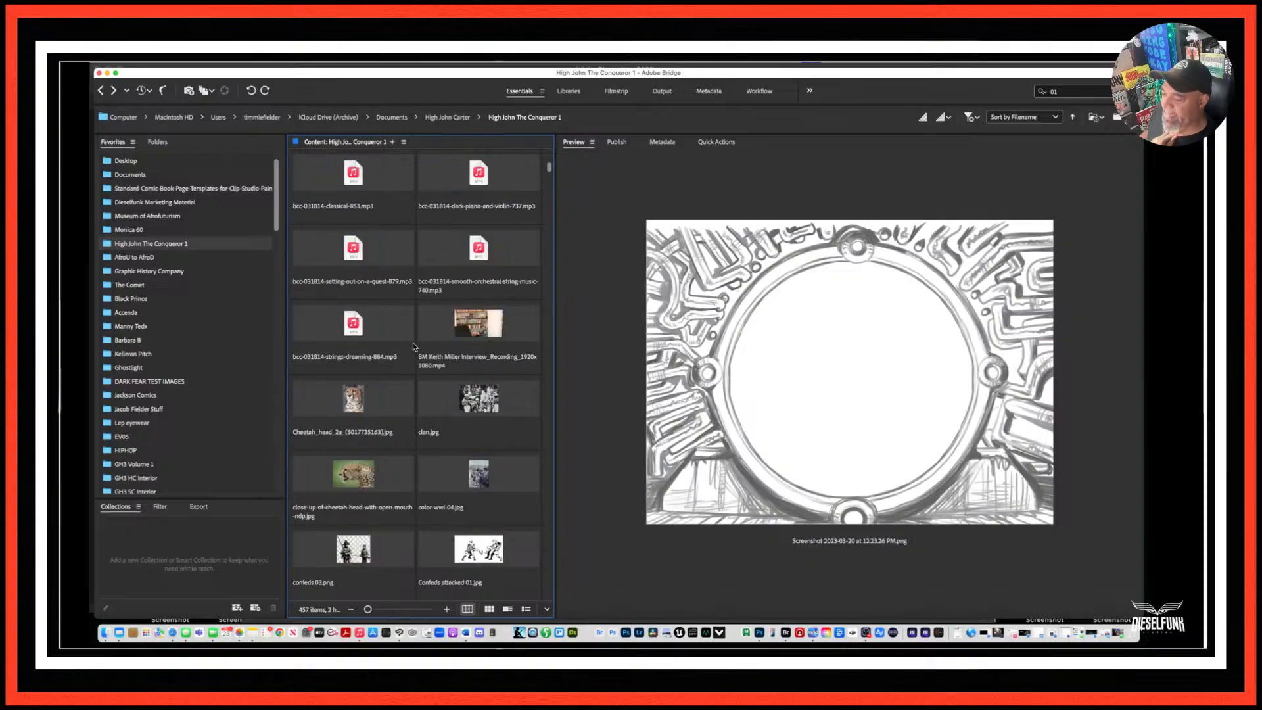
{"action": "left_click", "coordinate": [1052, 92]}
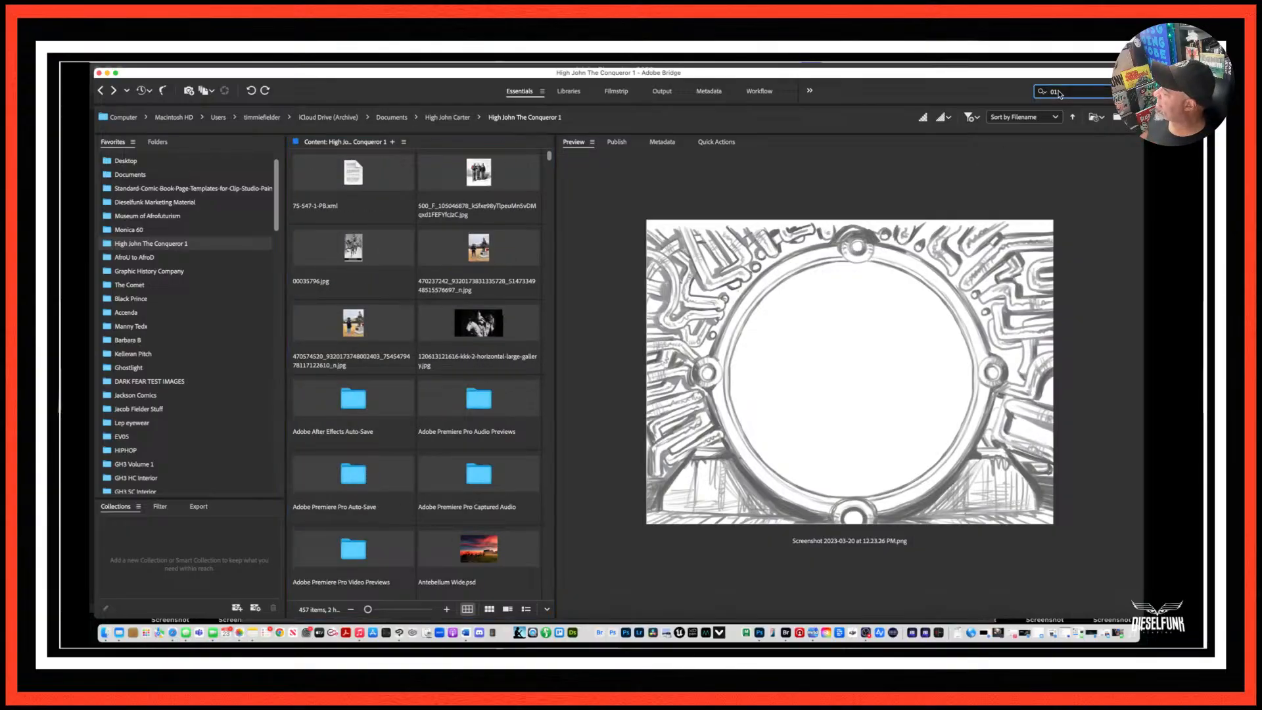
{"action": "type", "text": ".pad"}
{"action": "key", "text": "Return"}
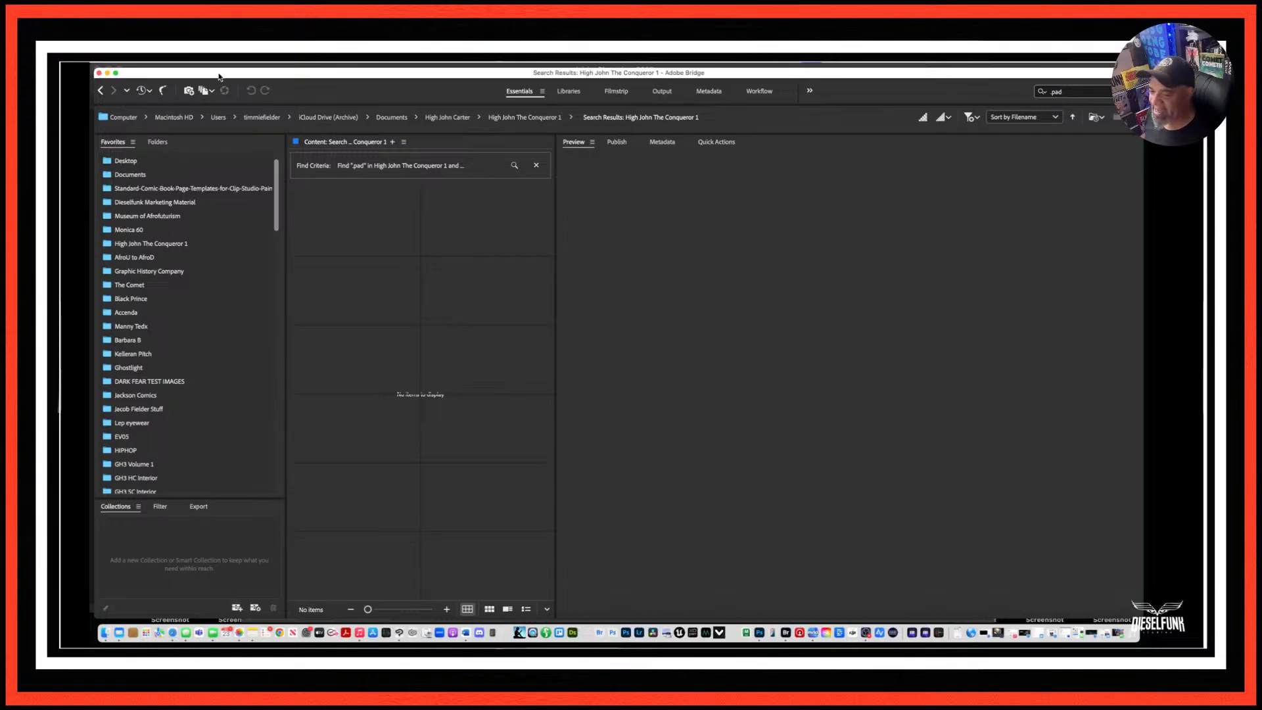
{"action": "left_click", "coordinate": [100, 90]}
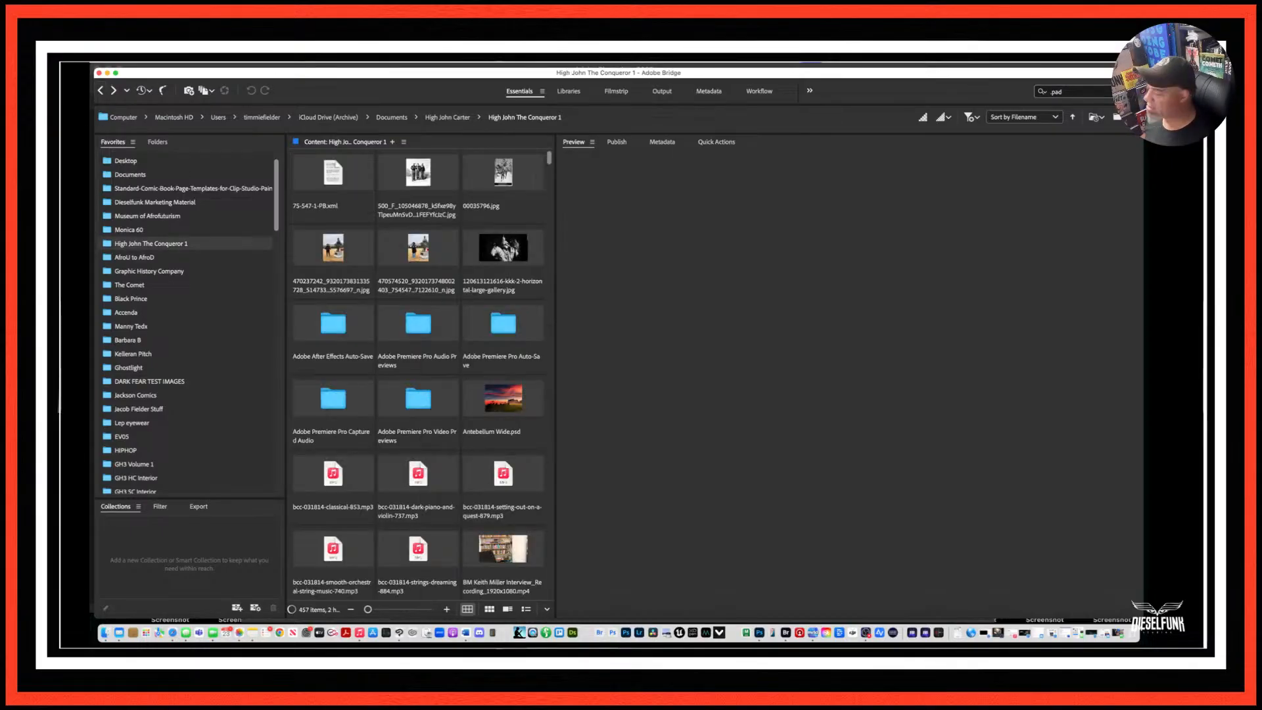
Search the High John The Conqueror 1 folder for .psd files.
{"action": "left_click", "coordinate": [1069, 92]}
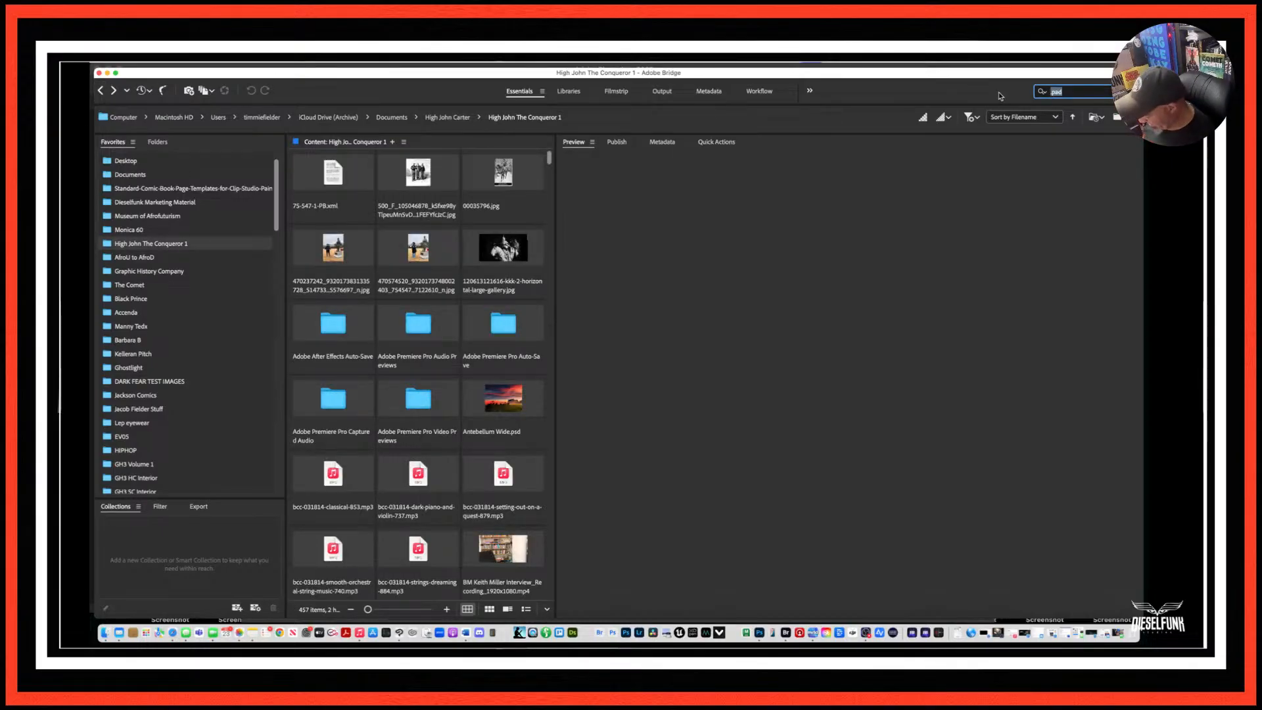
{"action": "type", "text": ".psd"}
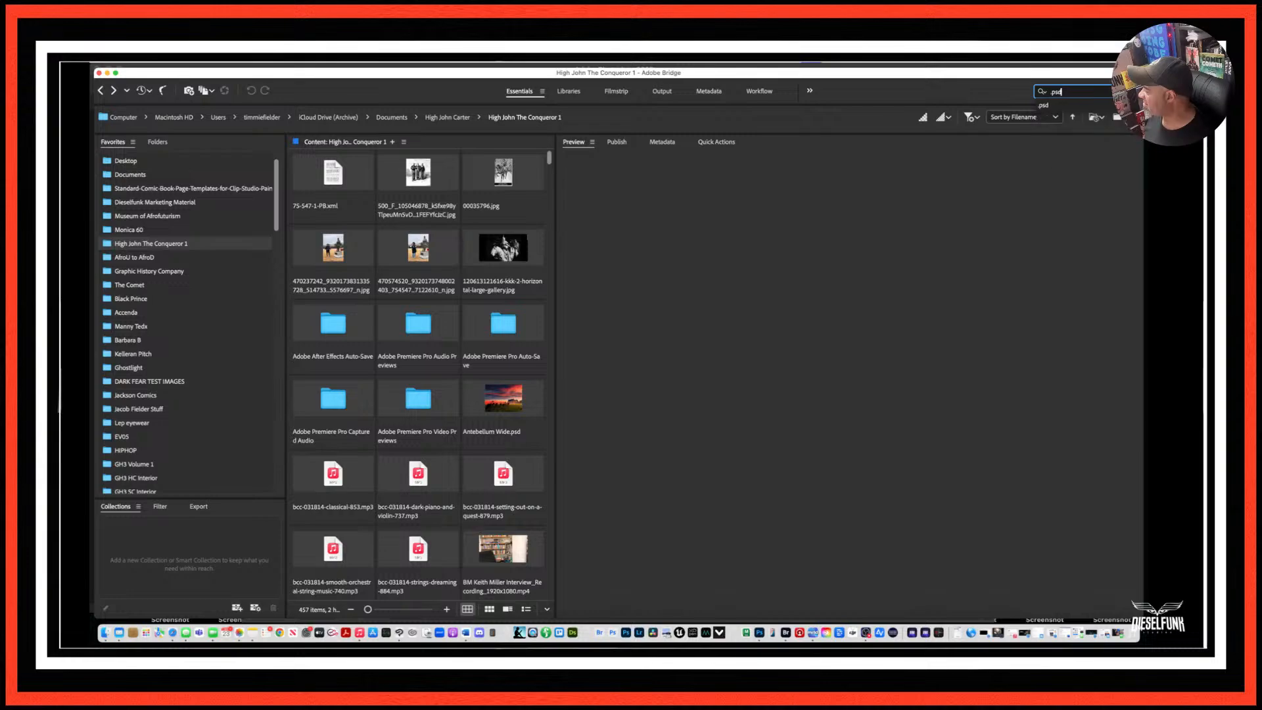
{"action": "key", "text": "Return"}
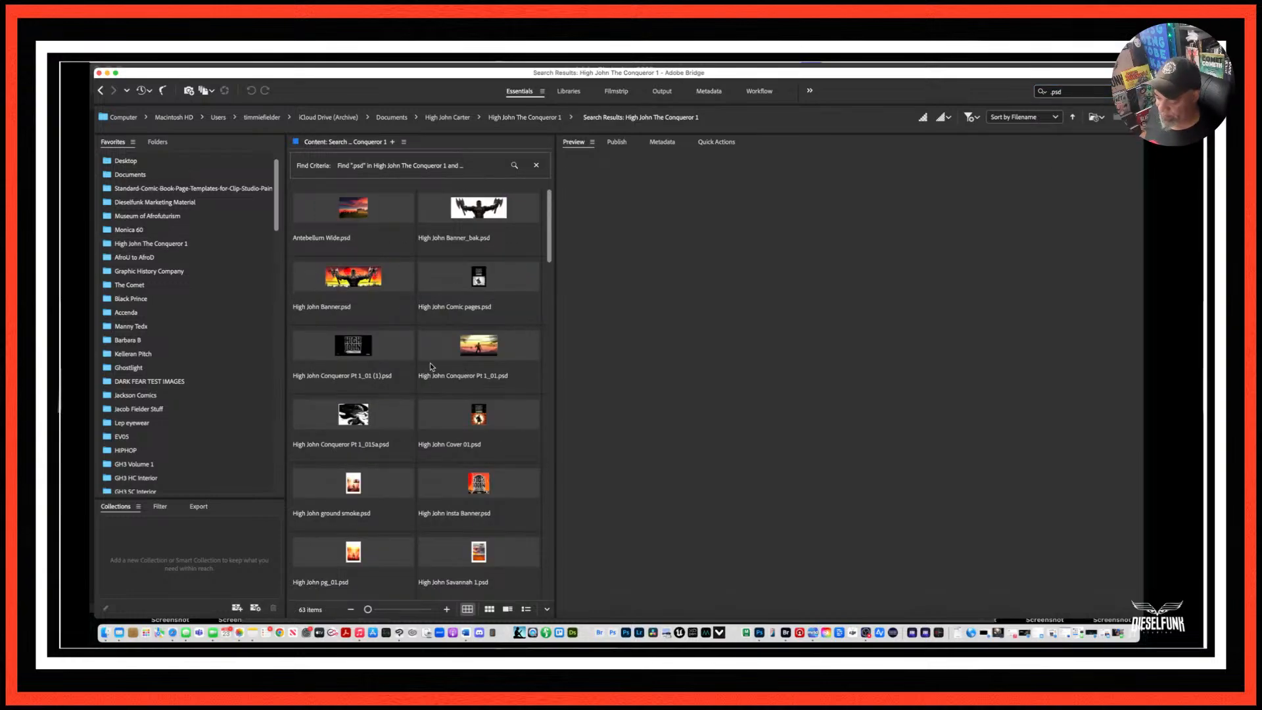
Preview the title and cover PSDs, and open High John Comic pages.psd in CLIP STUDIO PAINT 3.0.
{"action": "left_click", "coordinate": [354, 346]}
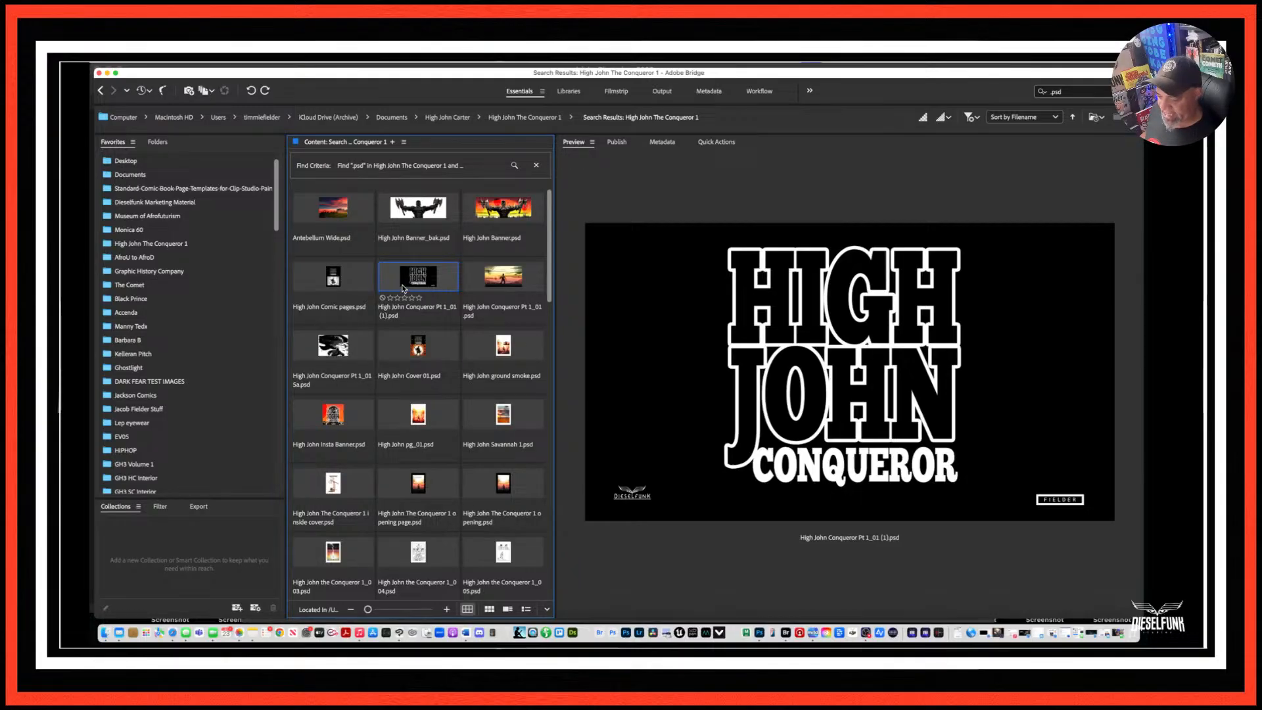
{"action": "left_click", "coordinate": [427, 357]}
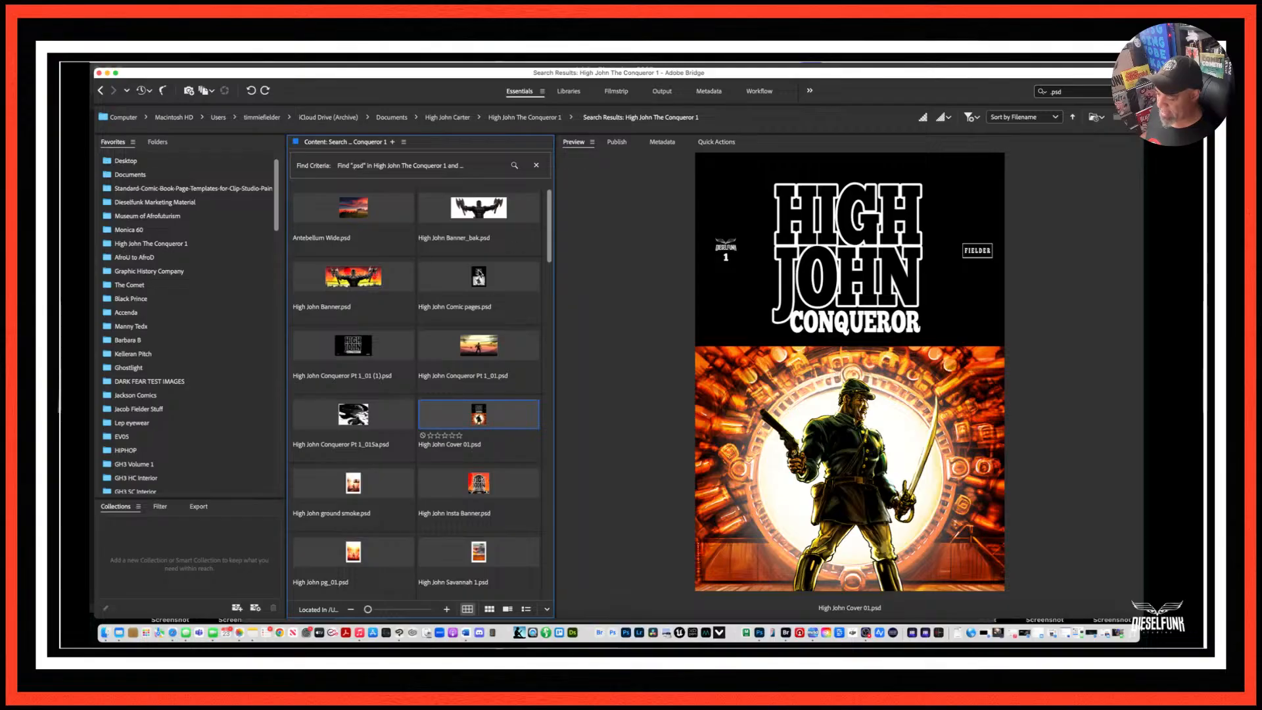
{"action": "left_click", "coordinate": [478, 280]}
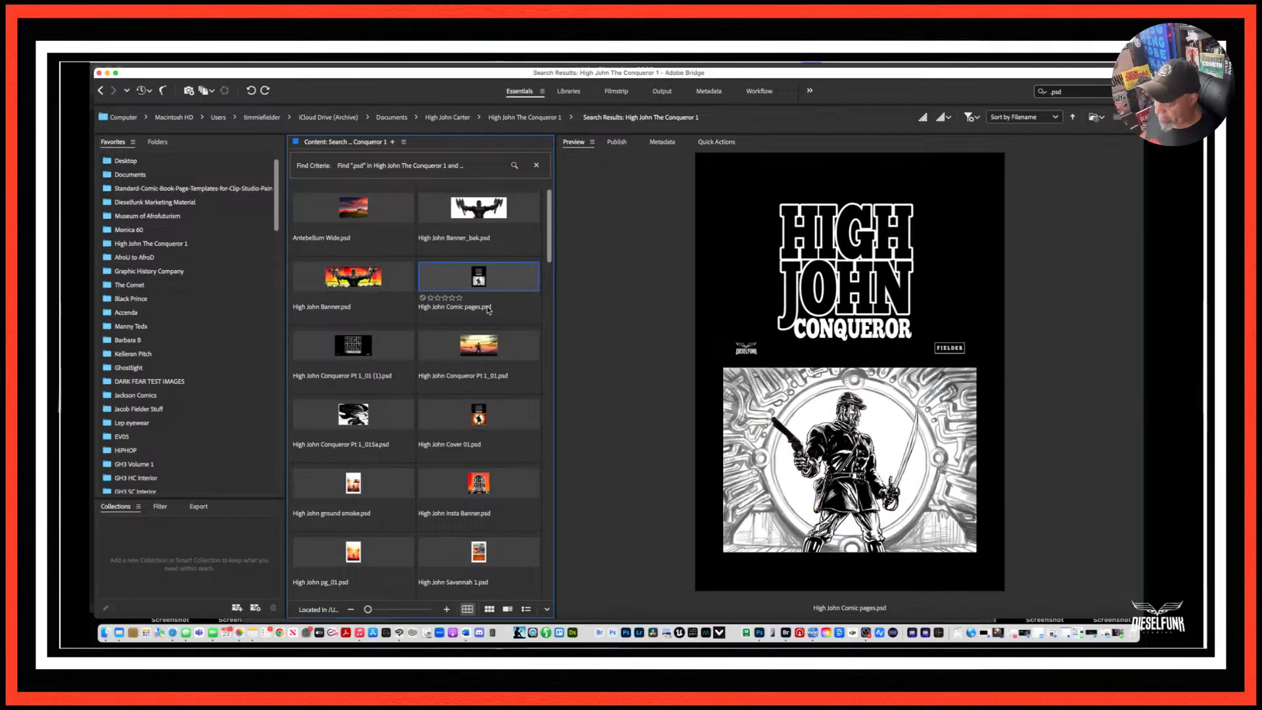
{"action": "right_click", "coordinate": [478, 269]}
{"action": "mouse_move", "coordinate": [519, 211]}
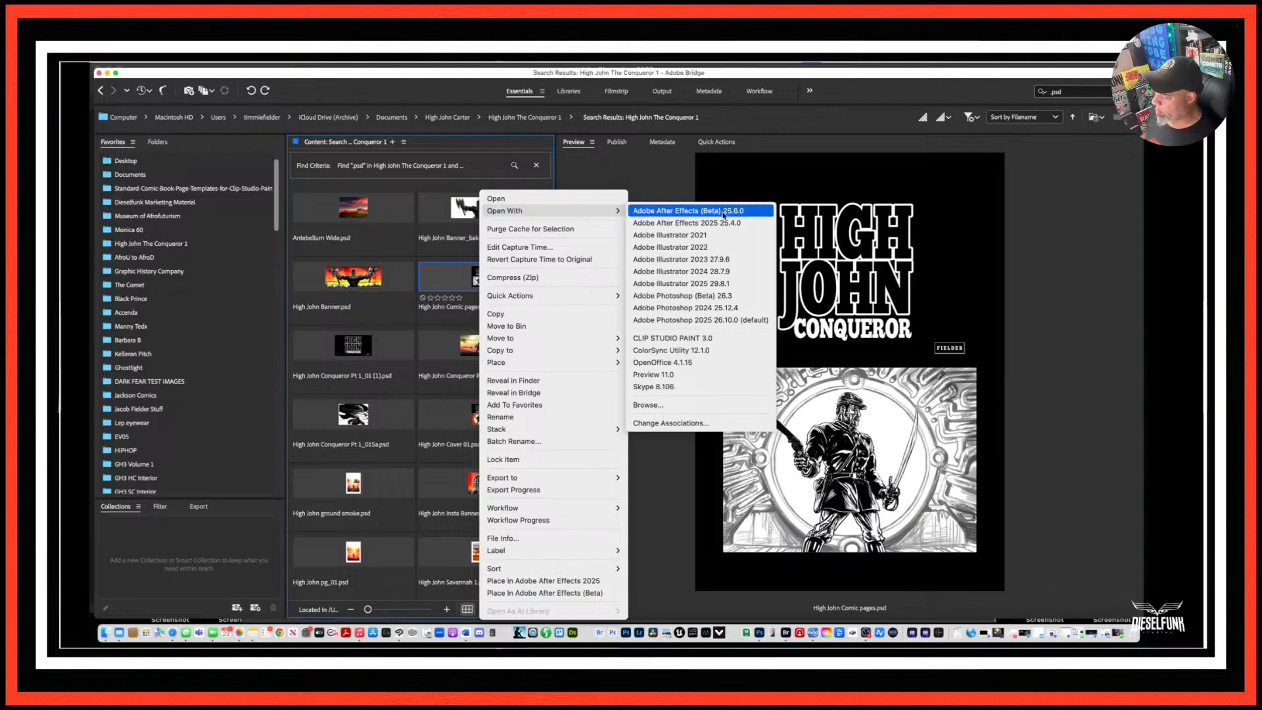
{"action": "left_click", "coordinate": [684, 338]}
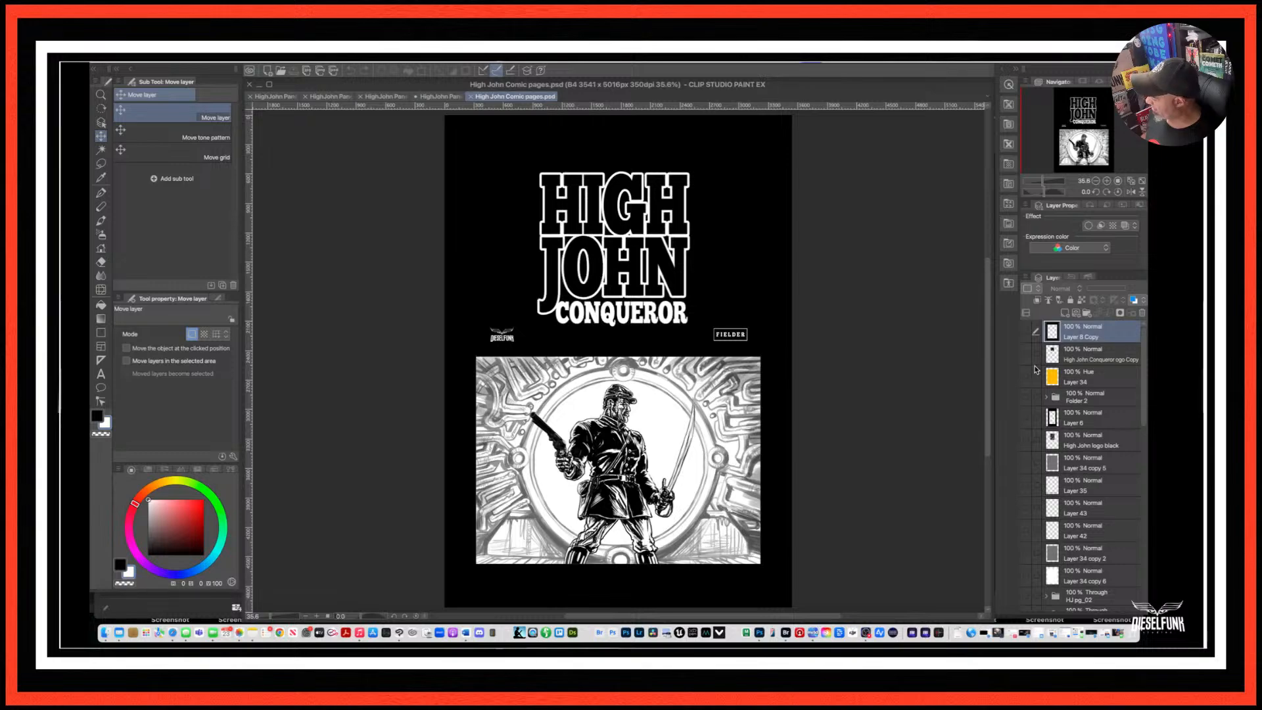
Look through the cover's layer stack and toggle Group 2's visibility off and on to check its contents.
{"action": "scroll", "coordinate": [1068, 479], "scroll_direction": "down", "scroll_amount": 2}
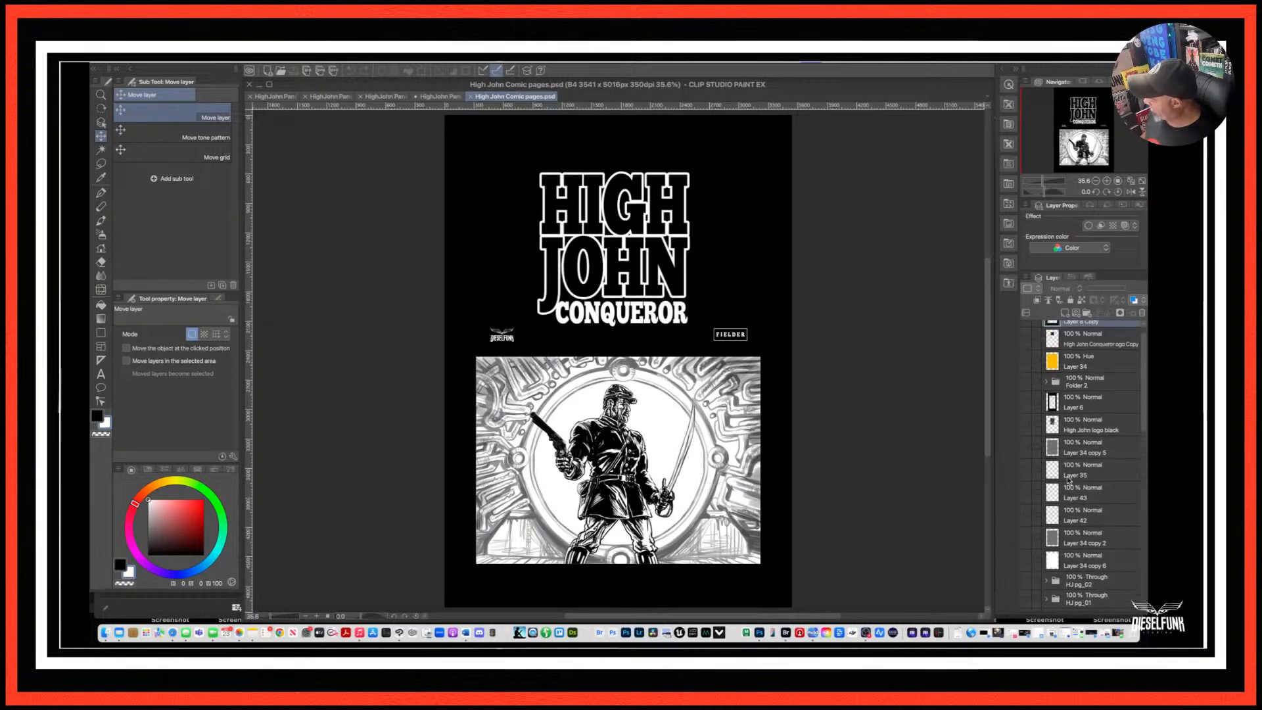
{"action": "scroll", "coordinate": [1068, 479], "scroll_direction": "down", "scroll_amount": 5}
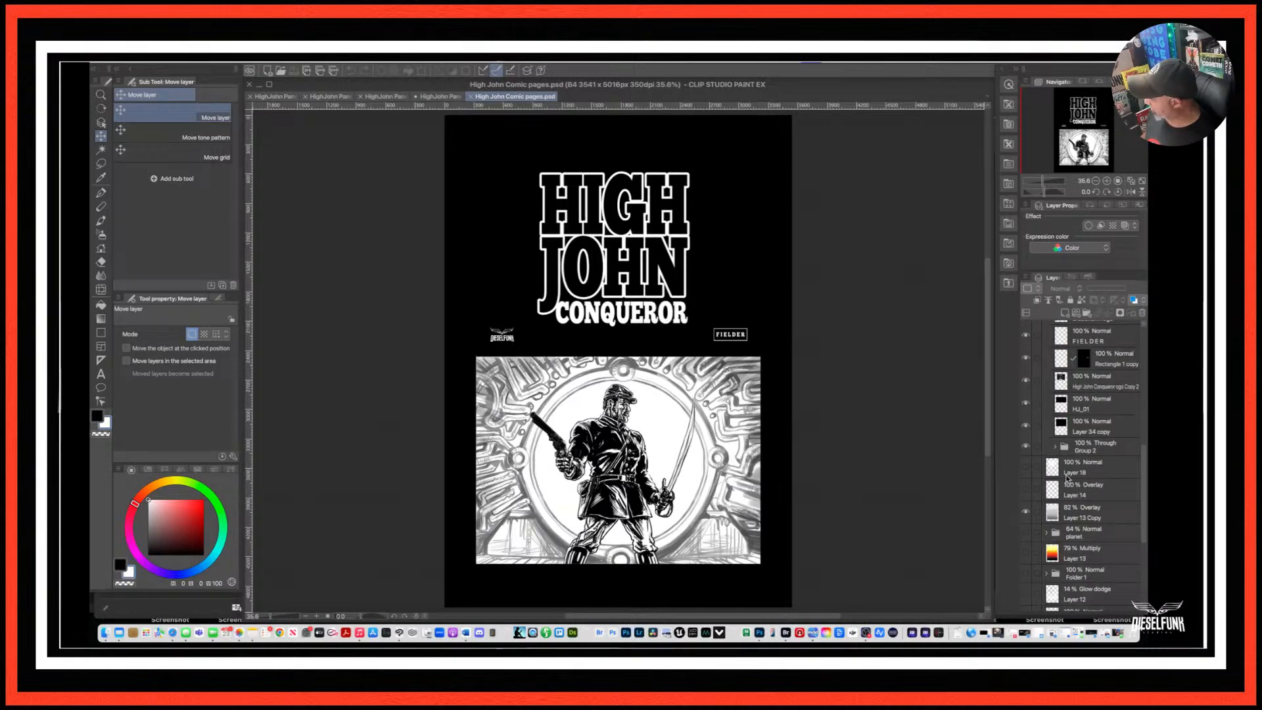
{"action": "scroll", "coordinate": [1067, 478], "scroll_direction": "up", "scroll_amount": 2}
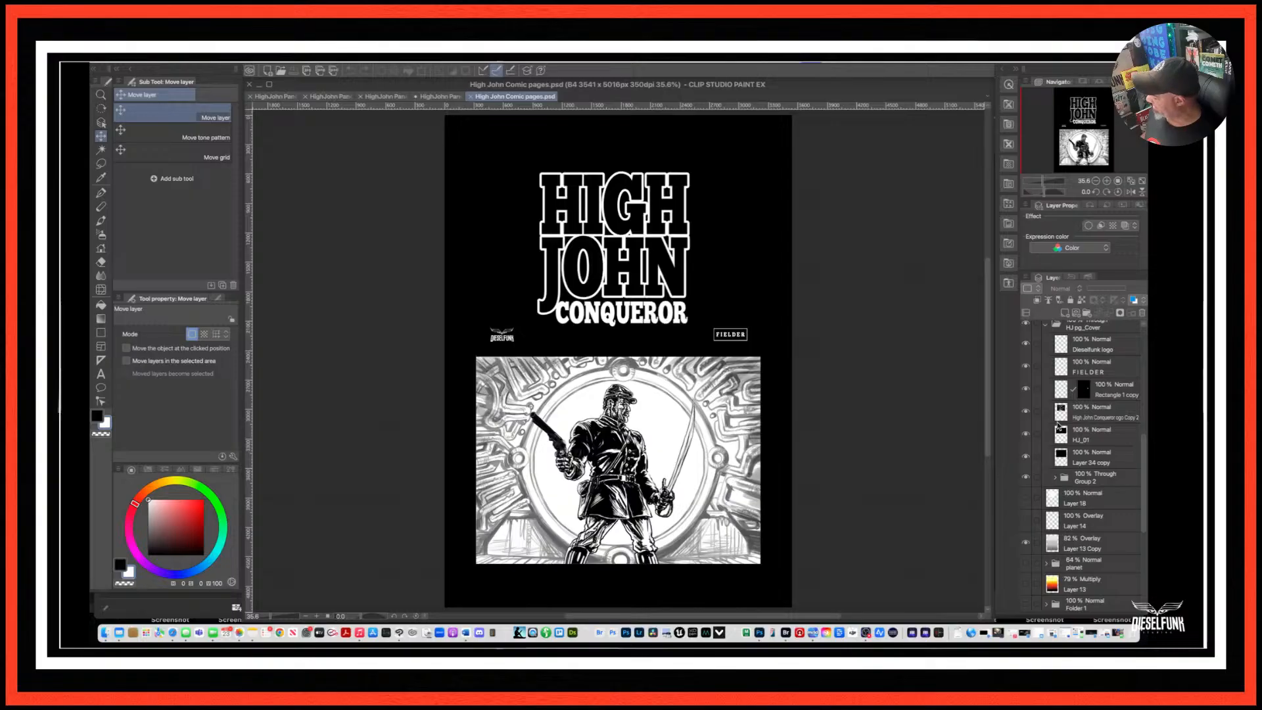
{"action": "scroll", "coordinate": [1036, 435], "scroll_direction": "down", "scroll_amount": 1}
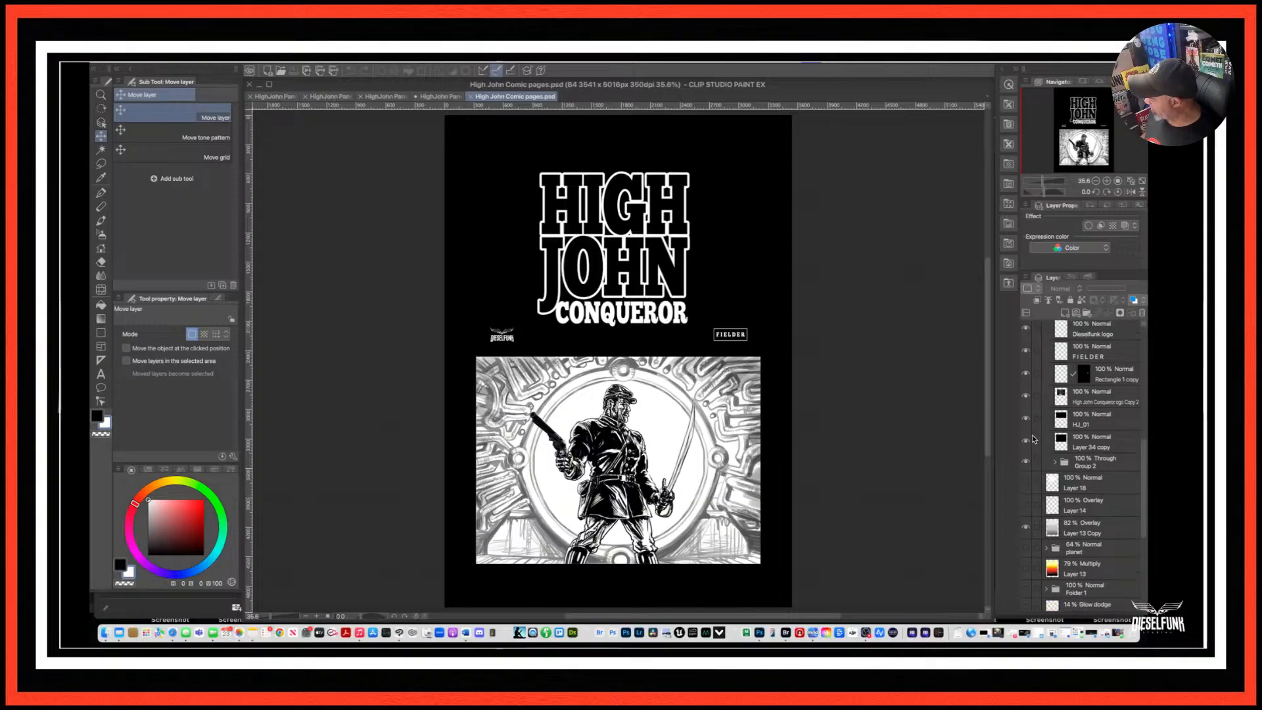
{"action": "left_click", "coordinate": [1026, 462]}
{"action": "left_click", "coordinate": [1025, 462]}
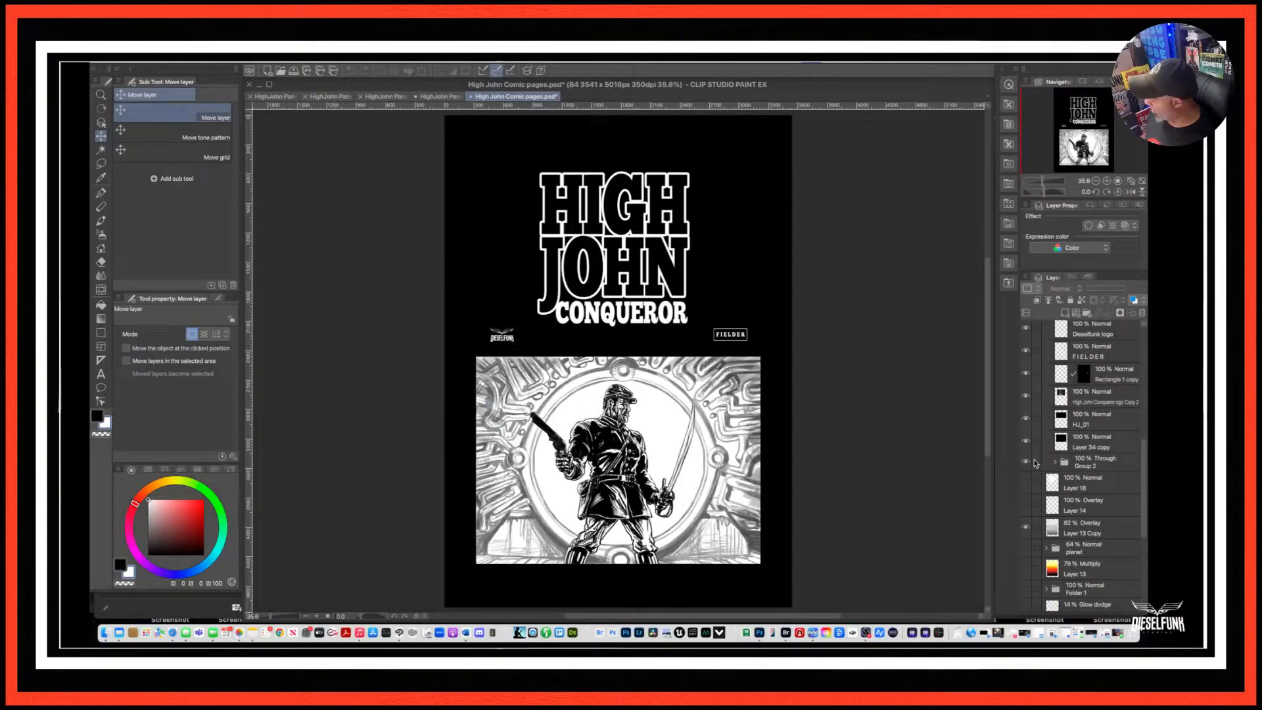
Expand Group 2, toggle Layer 41's visibility to inspect it, and collapse the John Stand folder.
{"action": "left_click", "coordinate": [1056, 462]}
{"action": "scroll", "coordinate": [1051, 461], "scroll_direction": "down", "scroll_amount": 8}
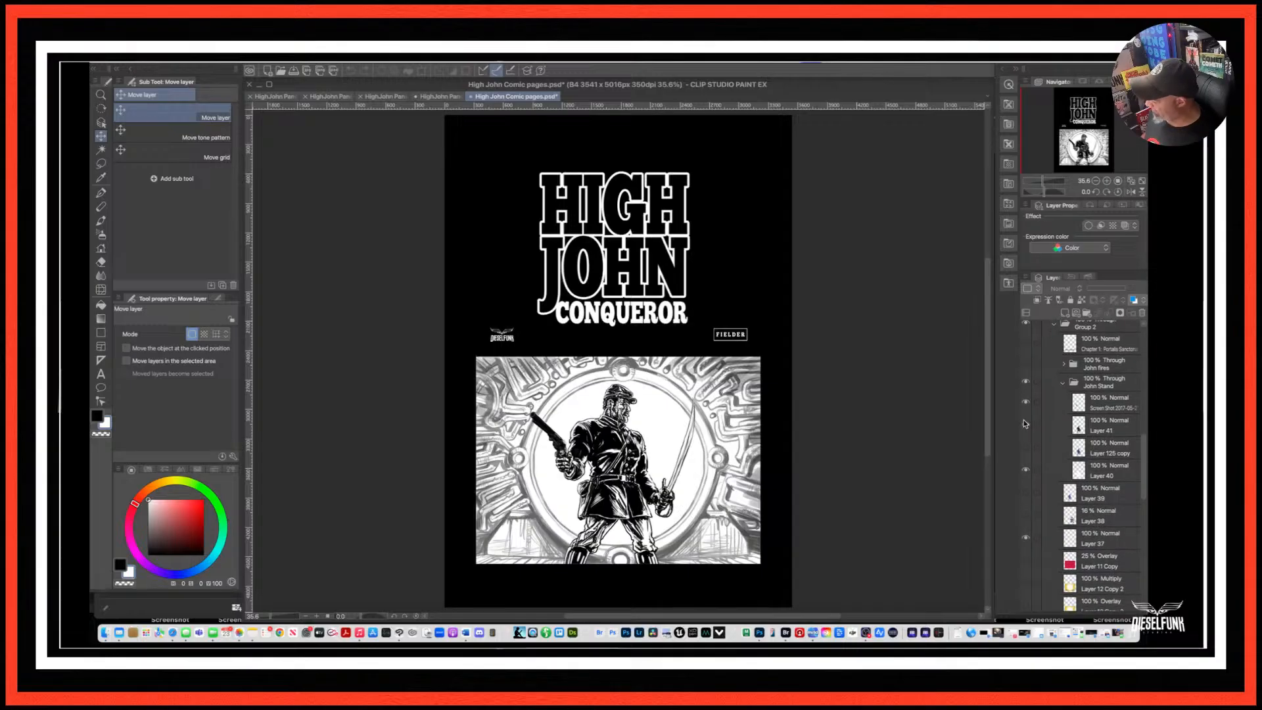
{"action": "left_click", "coordinate": [1024, 423]}
{"action": "left_click", "coordinate": [1024, 424]}
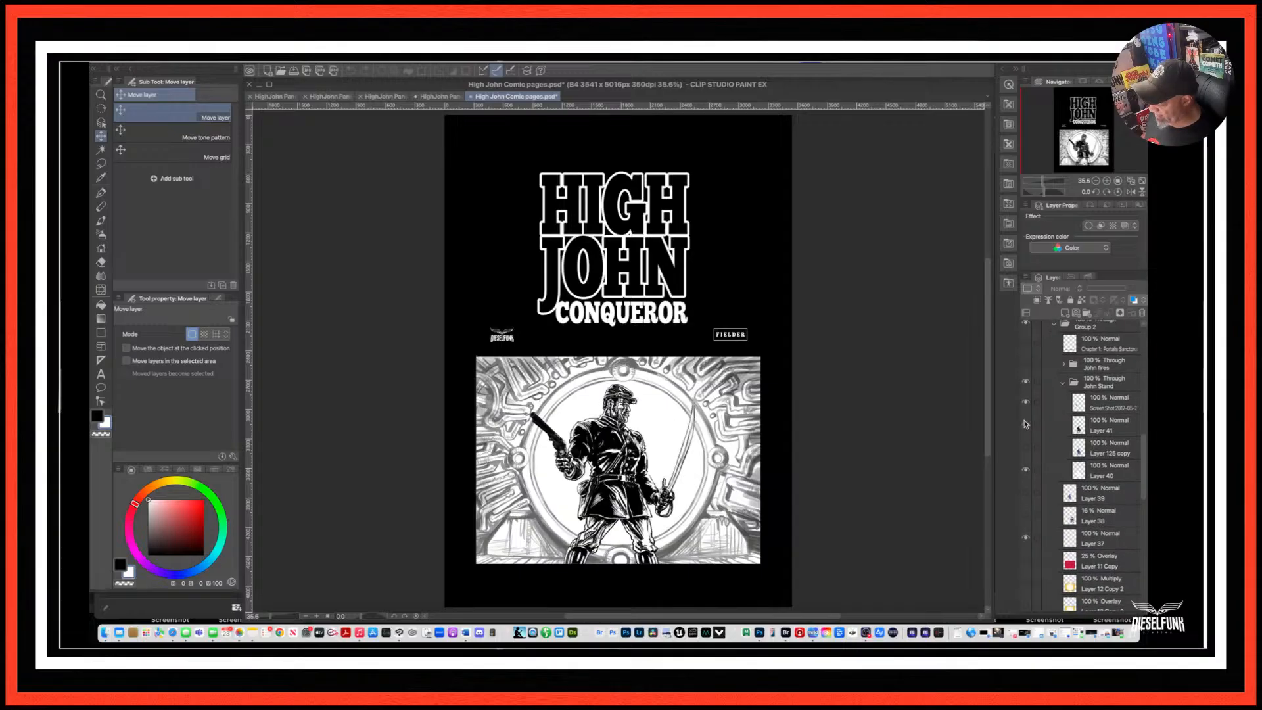
{"action": "left_click", "coordinate": [1063, 385]}
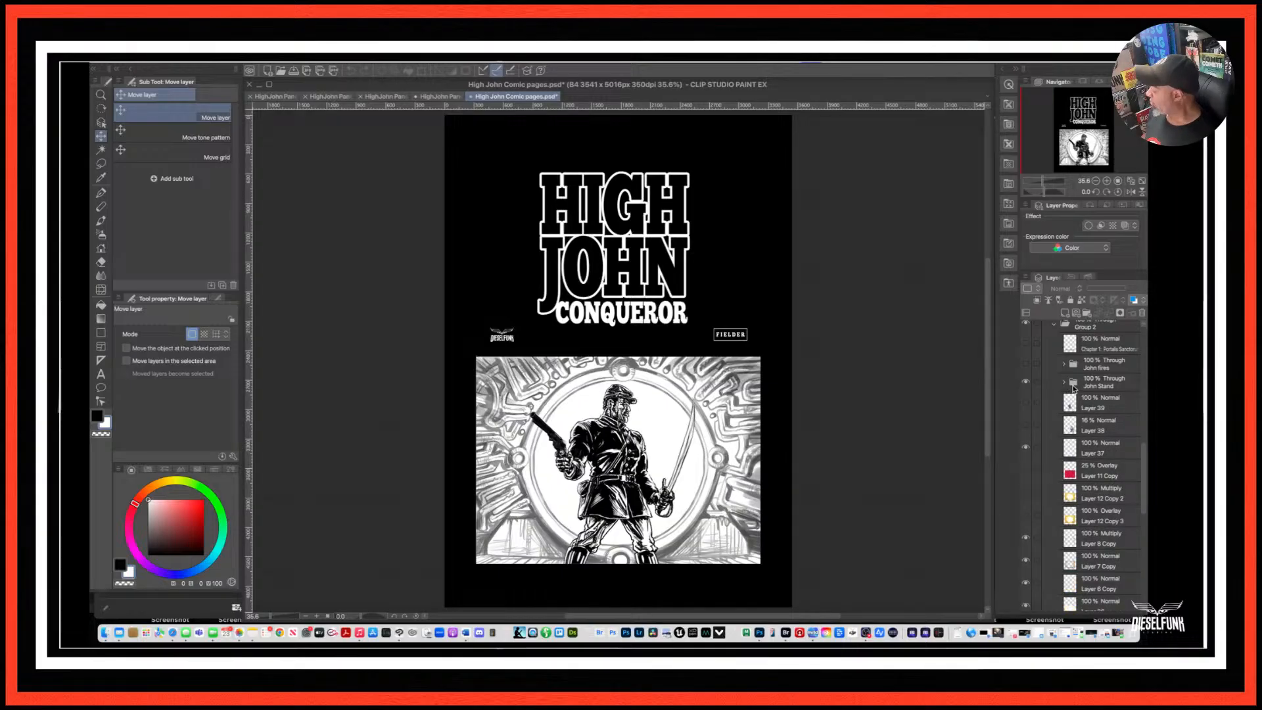
Toggle the John Stand folder's visibility off and on to check which cover artwork it contains.
{"action": "left_click", "coordinate": [1024, 383]}
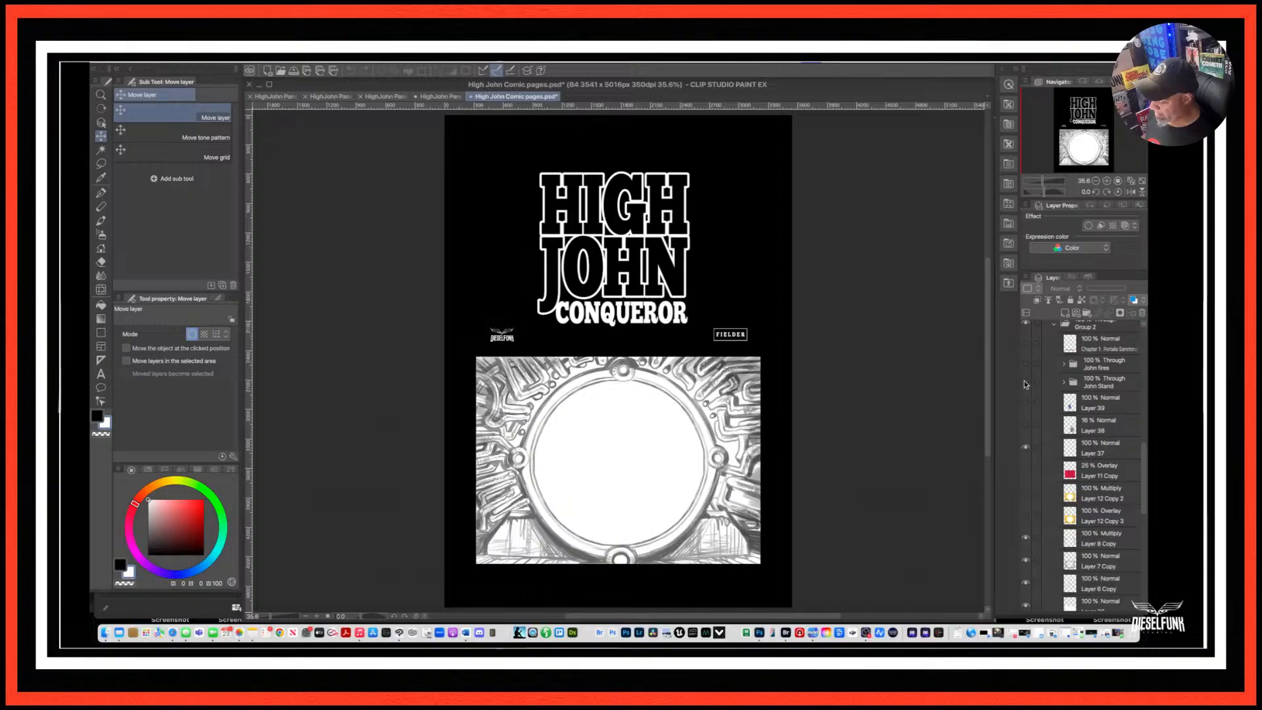
{"action": "left_click", "coordinate": [1024, 383]}
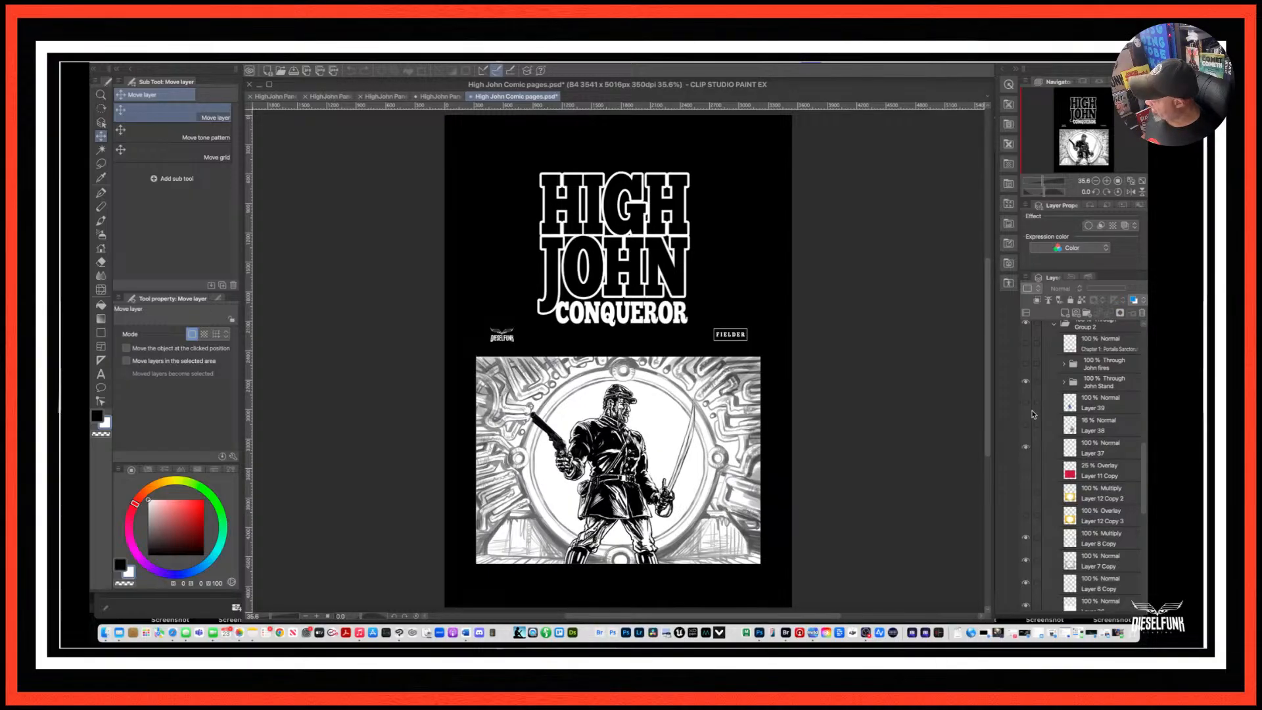
{"action": "left_click", "coordinate": [1026, 383]}
{"action": "left_click", "coordinate": [1026, 383]}
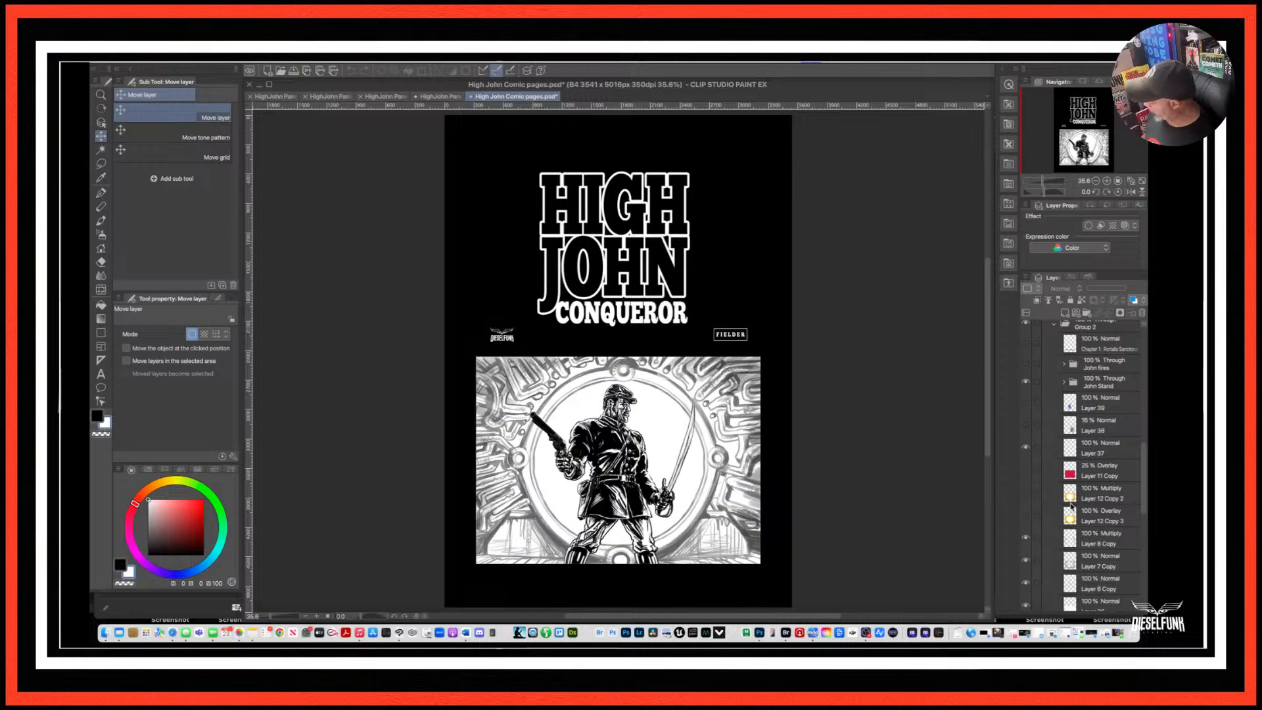
Toggle Layer 37's visibility off and on to check which part of the cover artwork it holds.
{"action": "scroll", "coordinate": [1060, 504], "scroll_direction": "down", "scroll_amount": 2}
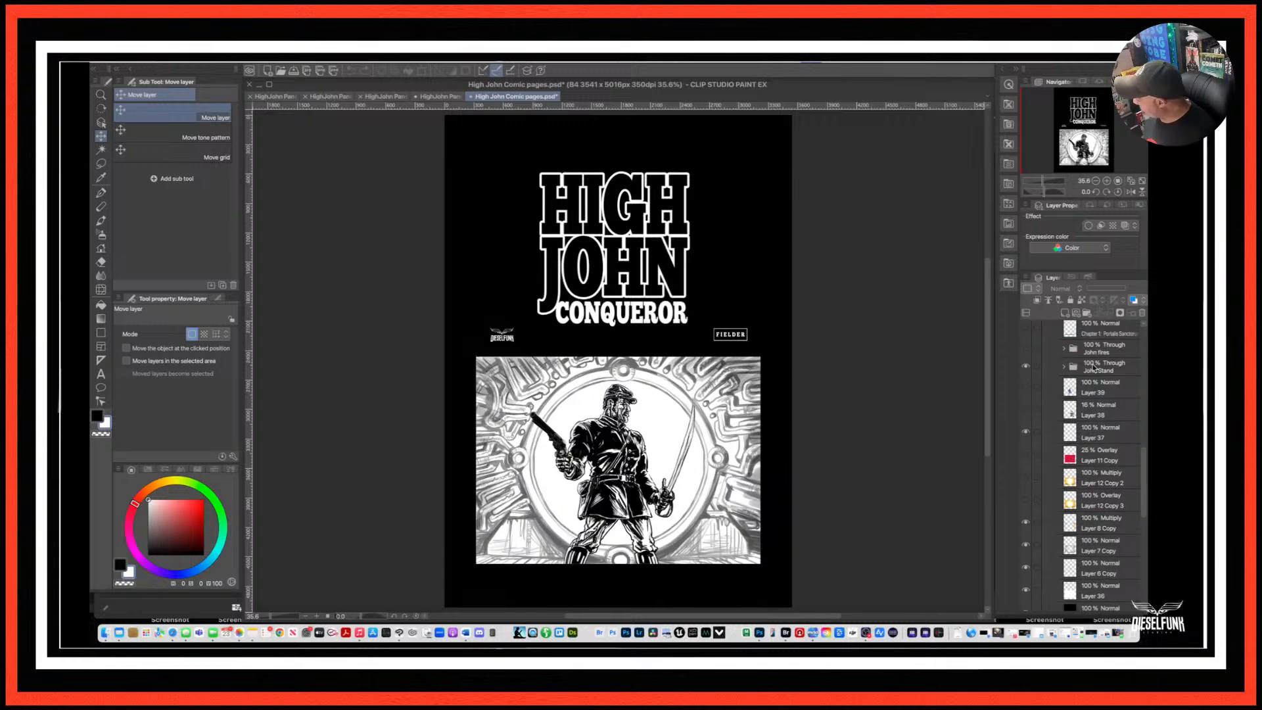
{"action": "left_click", "coordinate": [1092, 368]}
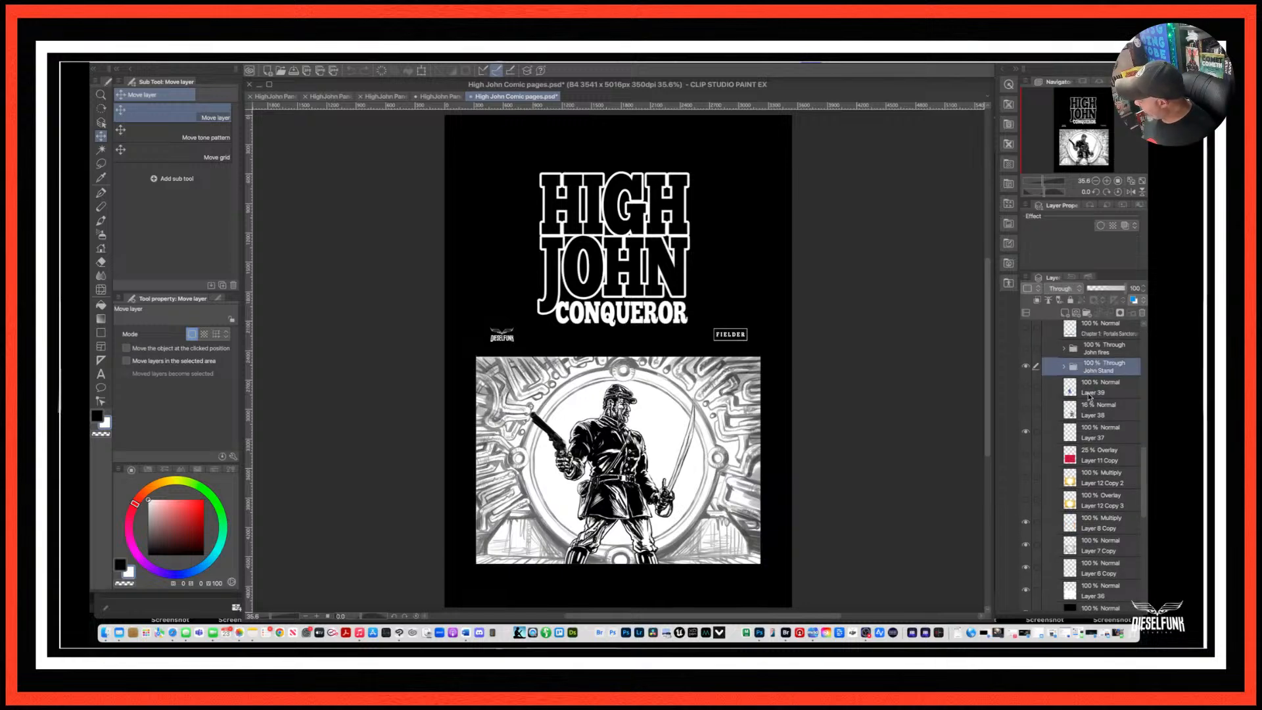
{"action": "left_click", "coordinate": [1028, 434]}
{"action": "left_click", "coordinate": [1026, 433]}
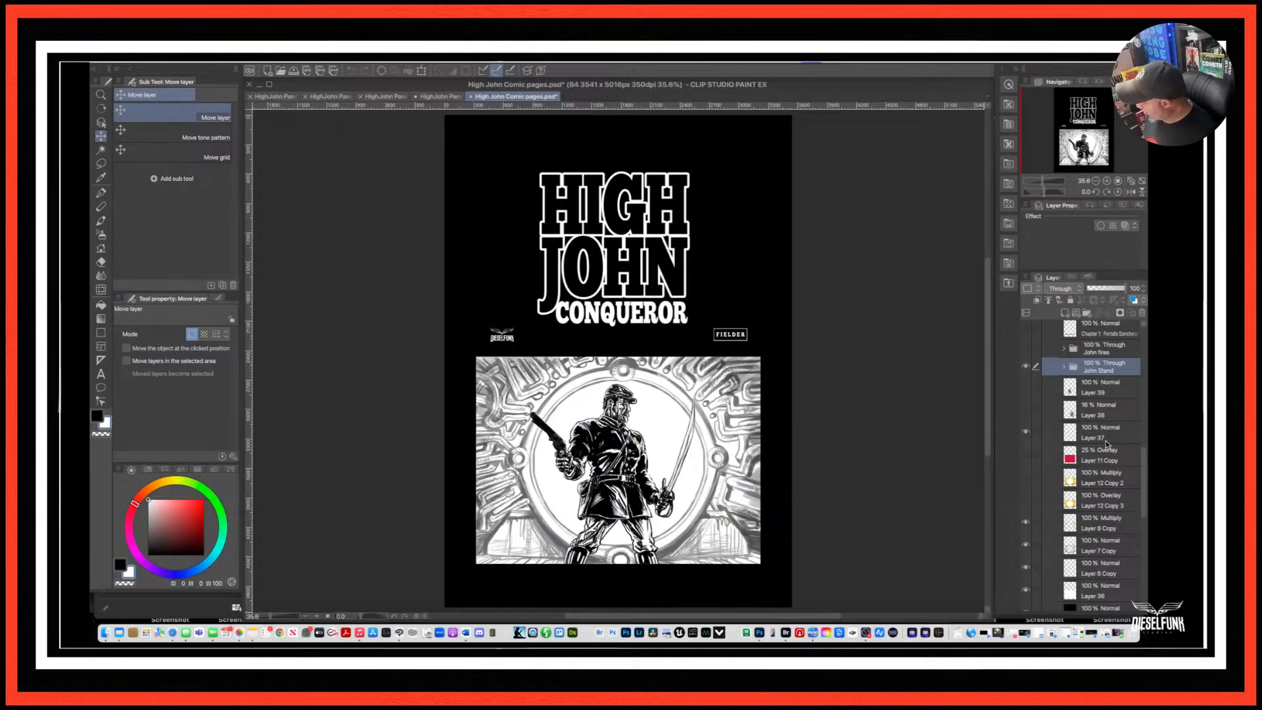
Select the visible background layers together and copy them: Layer 37, Layer 8 Copy, Layer 7 Copy, Layer 6 Copy and Layer 36.
{"action": "left_click", "coordinate": [1106, 439]}
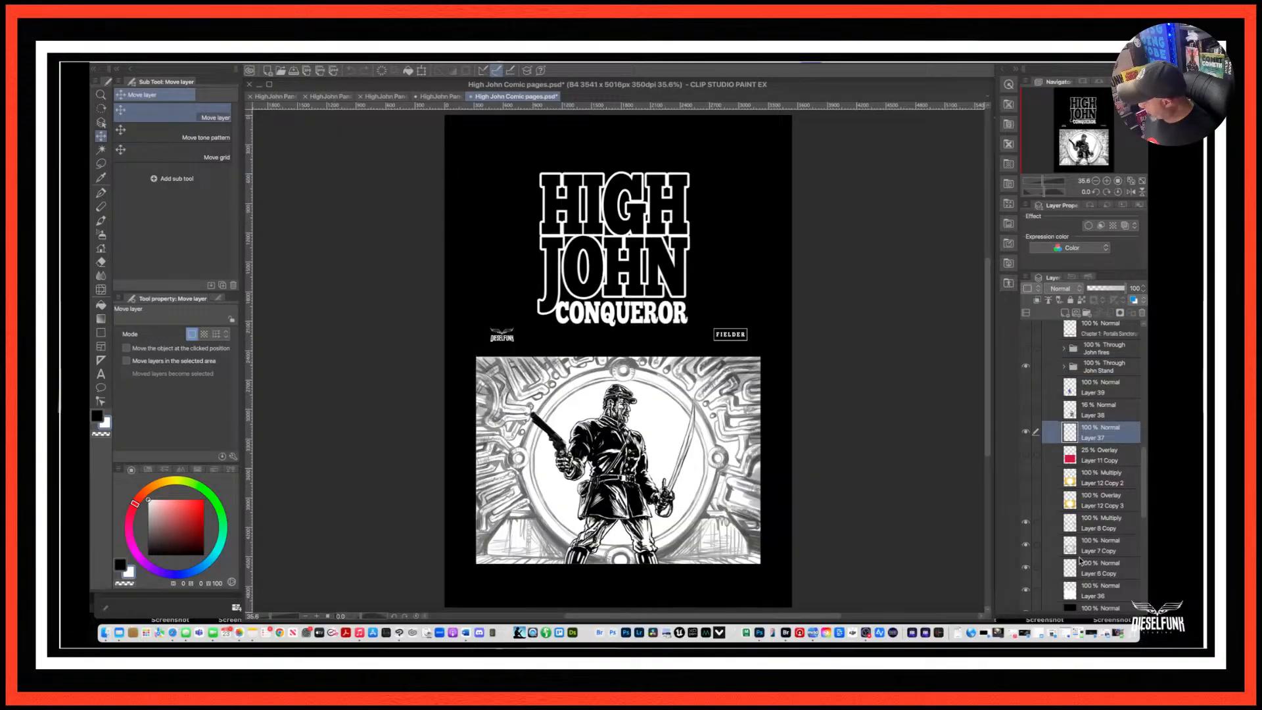
{"action": "left_click", "coordinate": [1104, 522], "text": "super"}
{"action": "left_click", "coordinate": [1096, 549], "text": "super"}
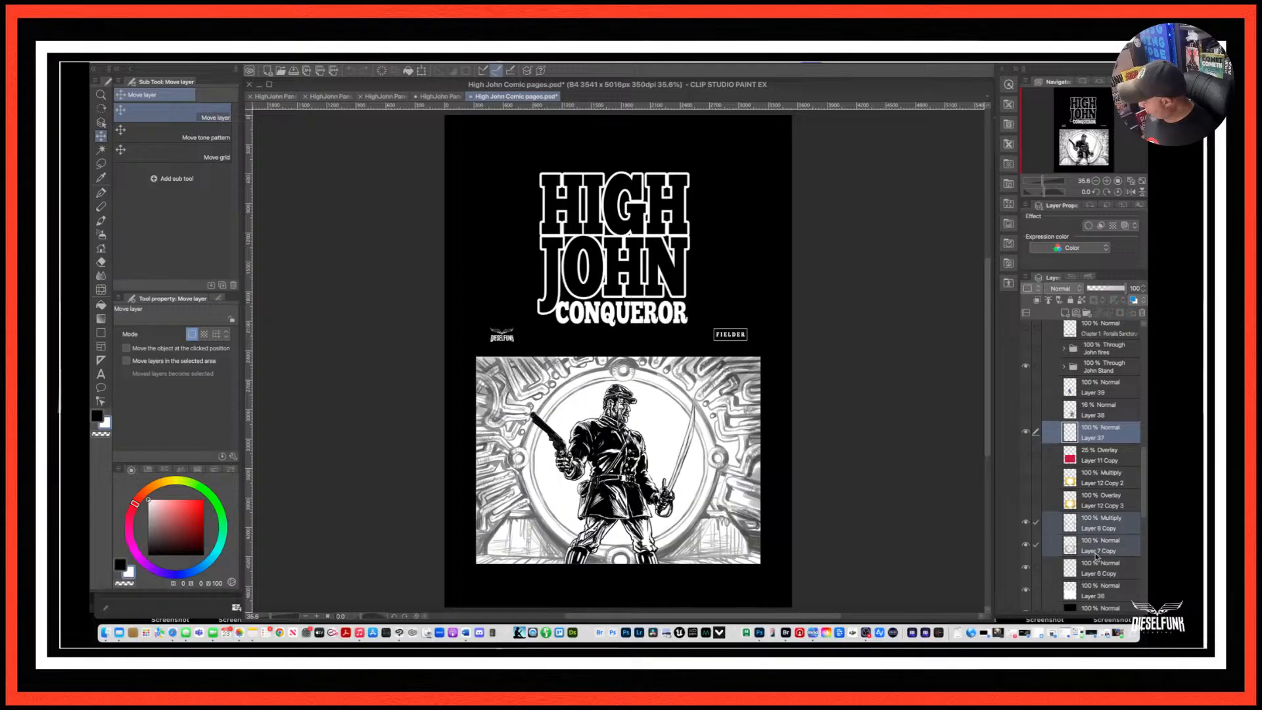
{"action": "scroll", "coordinate": [1096, 557], "scroll_direction": "down", "scroll_amount": 1}
{"action": "left_click", "coordinate": [1097, 557], "text": "super"}
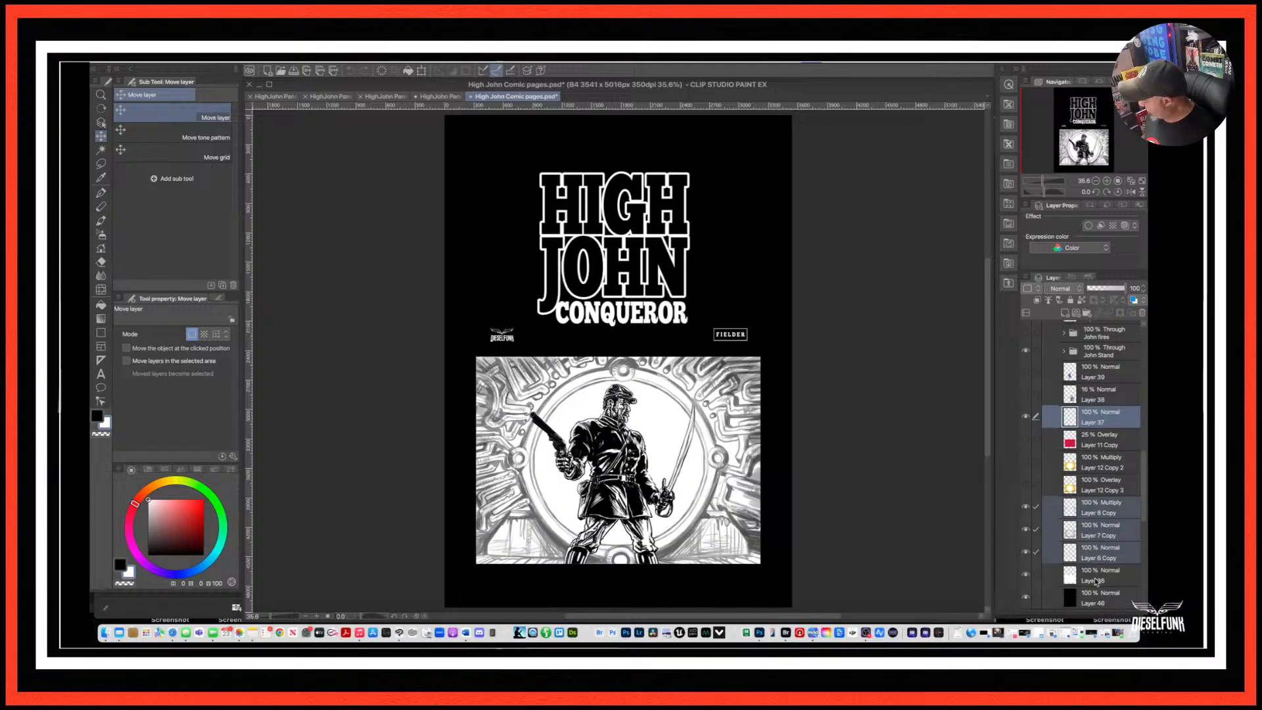
{"action": "left_click", "coordinate": [1096, 580], "text": "super"}
{"action": "scroll", "coordinate": [1096, 577], "scroll_direction": "down", "scroll_amount": 5}
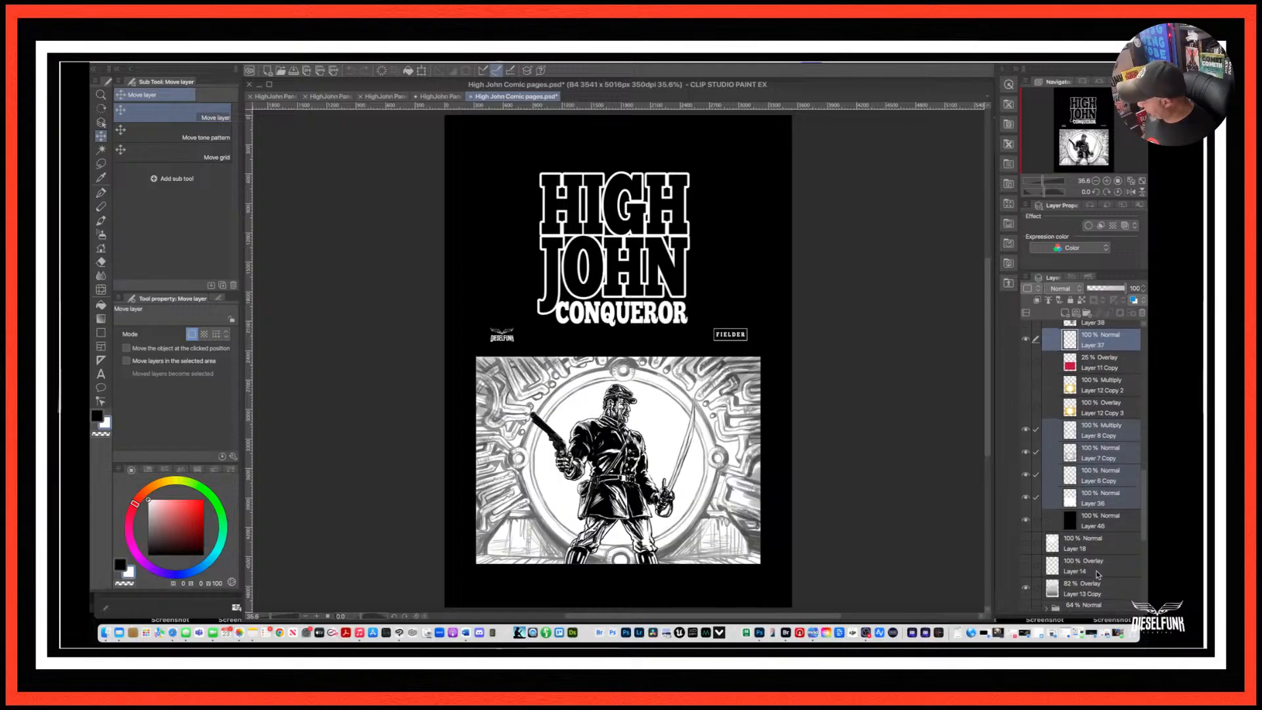
{"action": "scroll", "coordinate": [1096, 573], "scroll_direction": "up", "scroll_amount": 3}
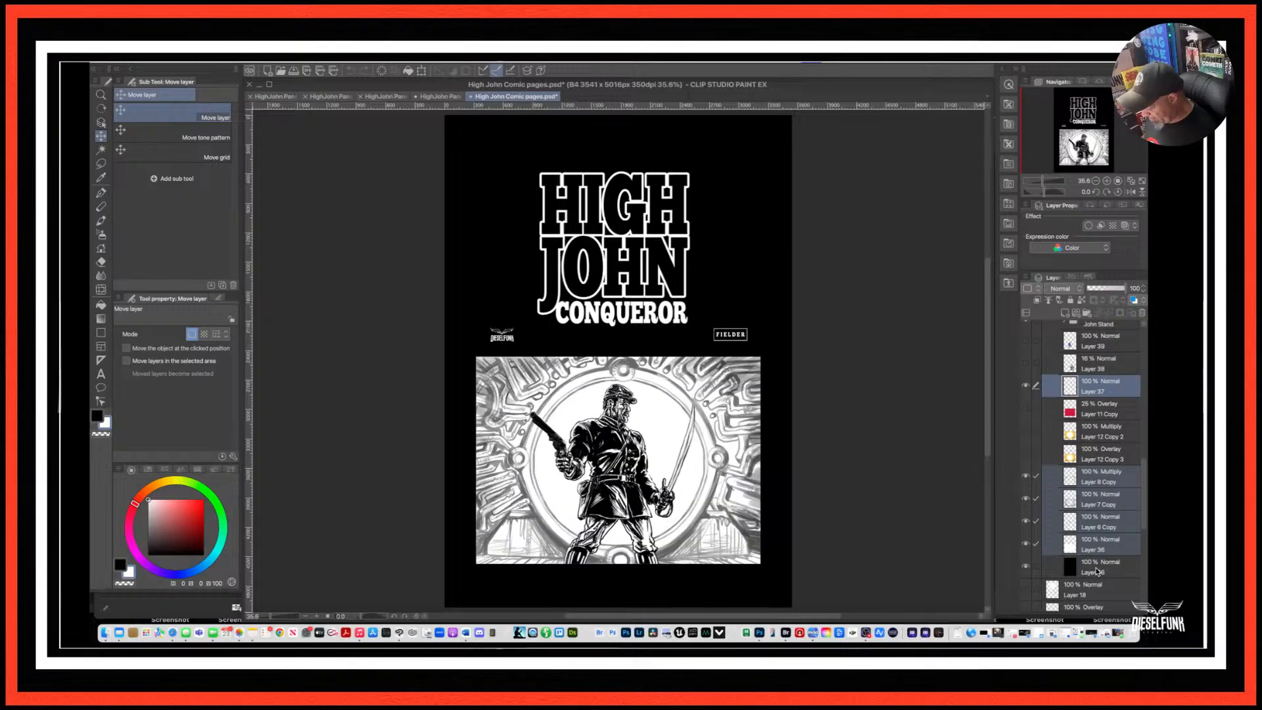
Paste the copied background layers into HighJohn Panel_01 directly above the faded Layer 13.
{"action": "left_click", "coordinate": [440, 96]}
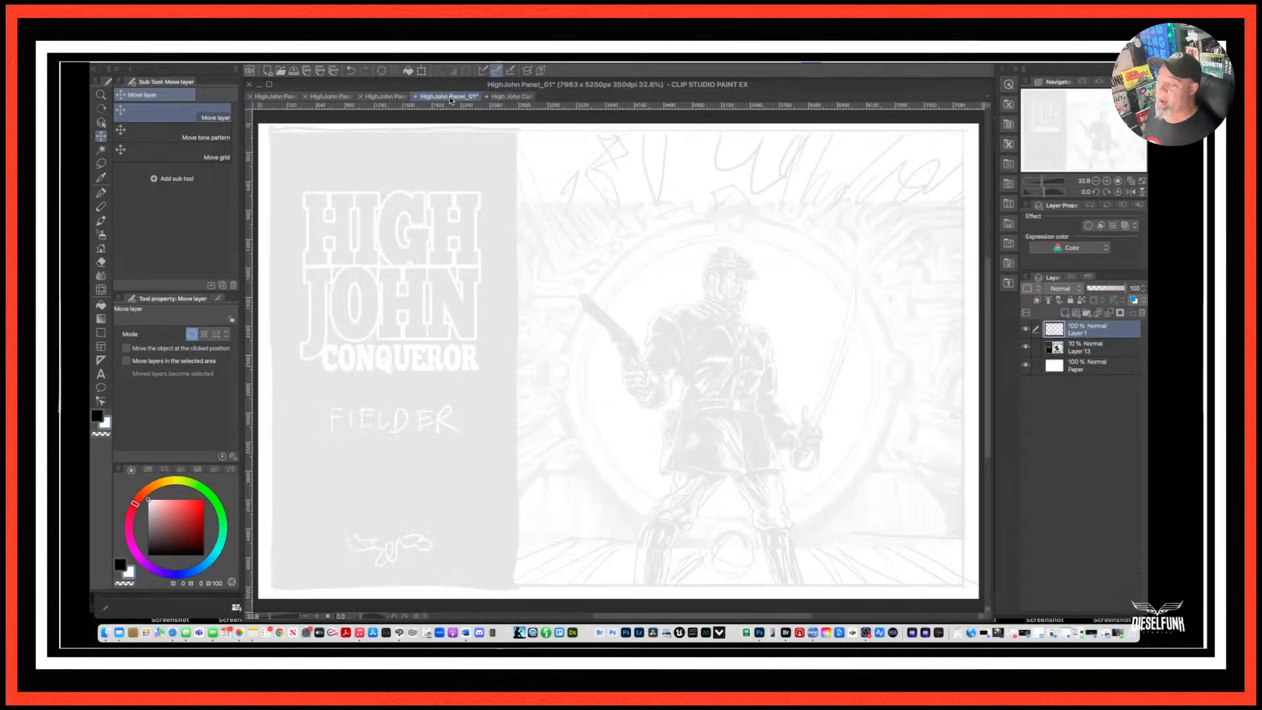
{"action": "left_click", "coordinate": [1090, 353]}
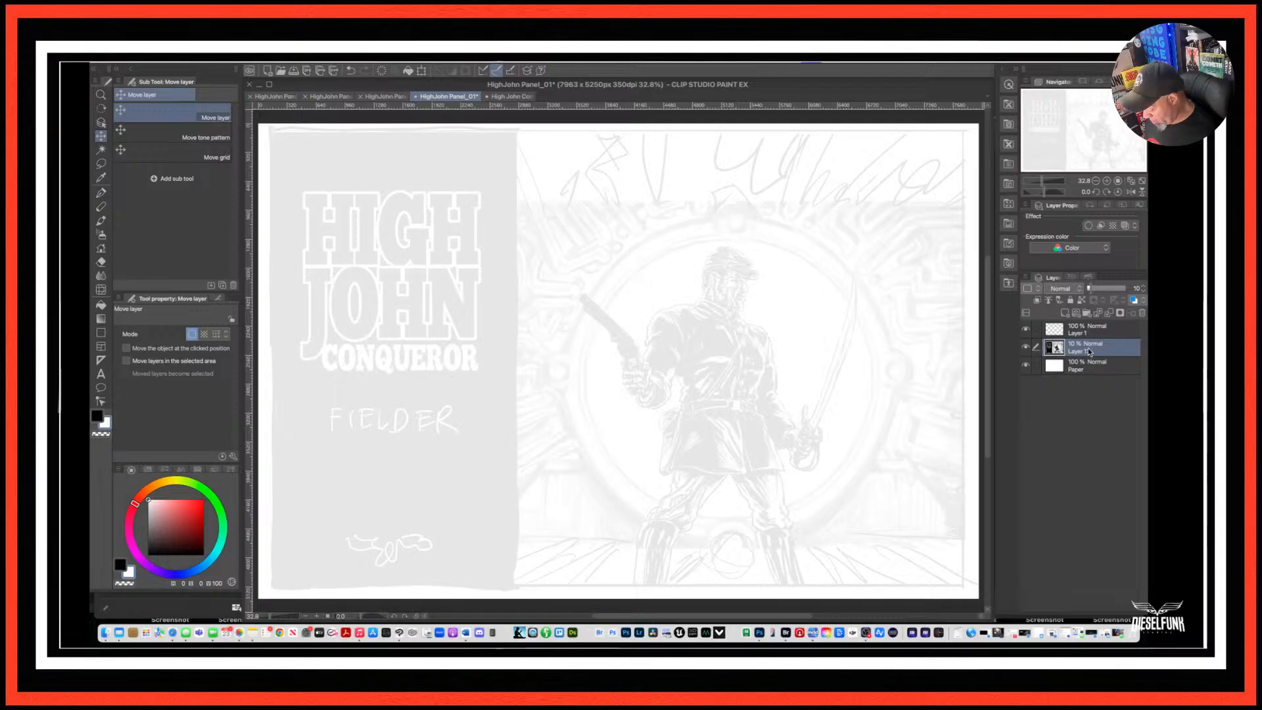
{"action": "key", "text": "super+v"}
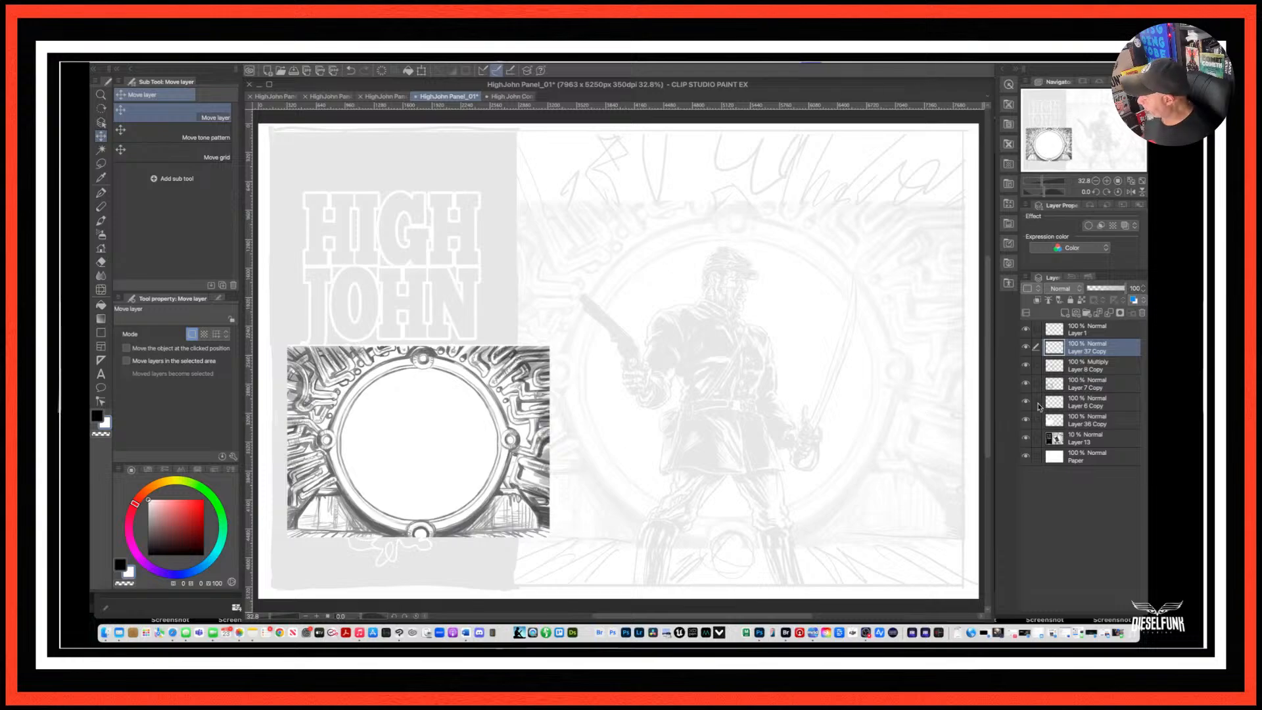
Select all five pasted layers, move them over the faded circular background, and scale them to 173% to match the breakdown.
{"action": "left_click", "coordinate": [1078, 425], "text": "shift"}
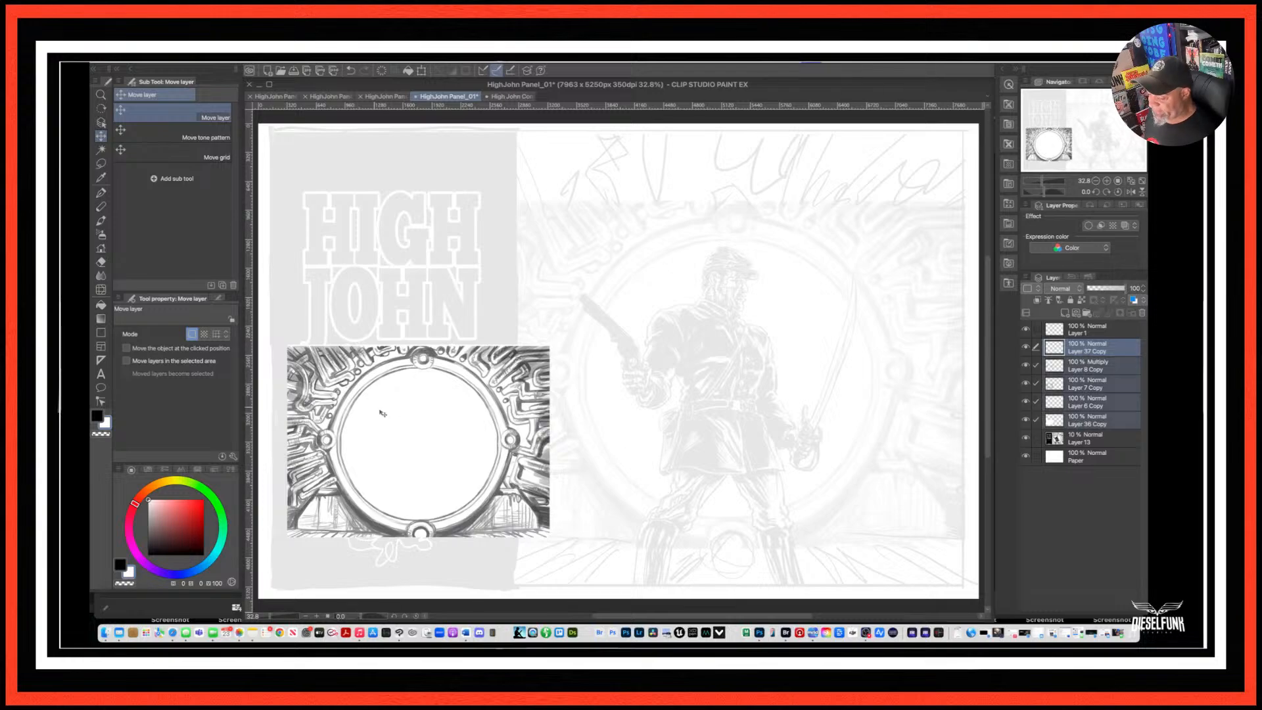
{"action": "mouse_move", "coordinate": [416, 418]}
{"action": "left_mouse_down"}
{"action": "mouse_move", "coordinate": [521, 355]}
{"action": "mouse_move", "coordinate": [679, 347]}
{"action": "mouse_move", "coordinate": [653, 287]}
{"action": "mouse_move", "coordinate": [669, 300]}
{"action": "left_mouse_up"}
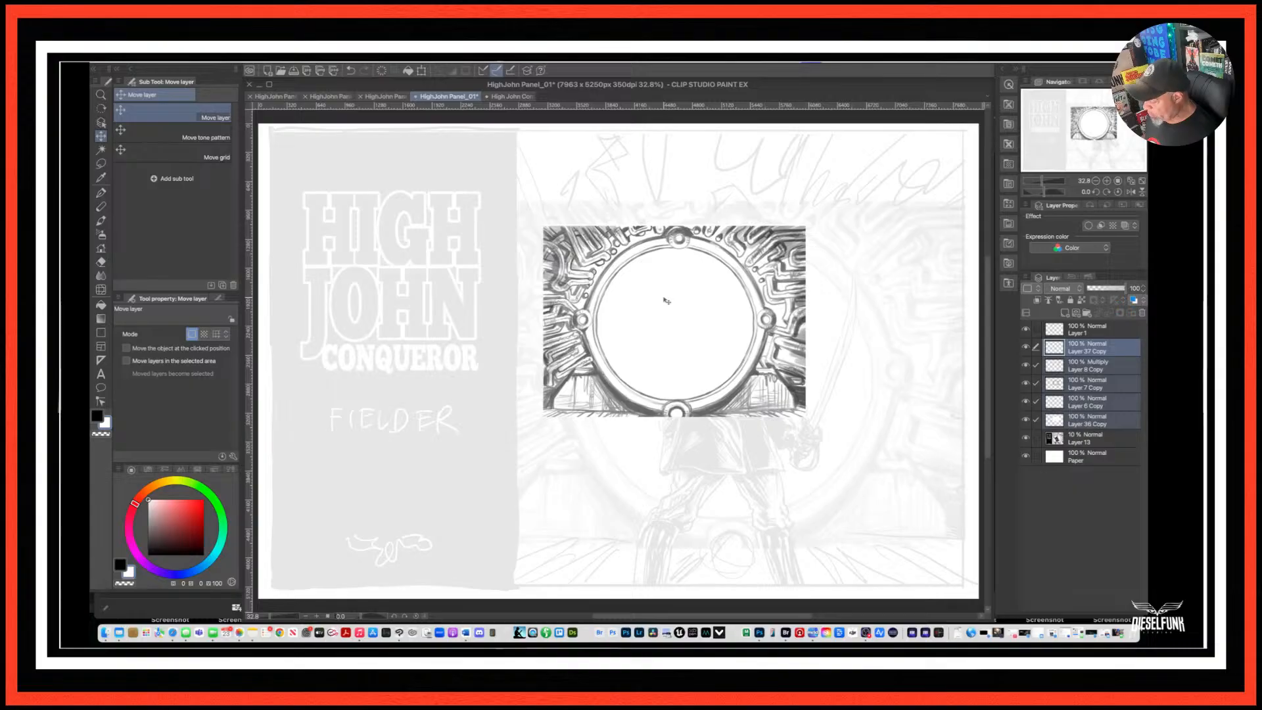
{"action": "key", "text": "super+t"}
{"action": "left_click_drag", "start_coordinate": [805, 416], "coordinate": [964, 534]}
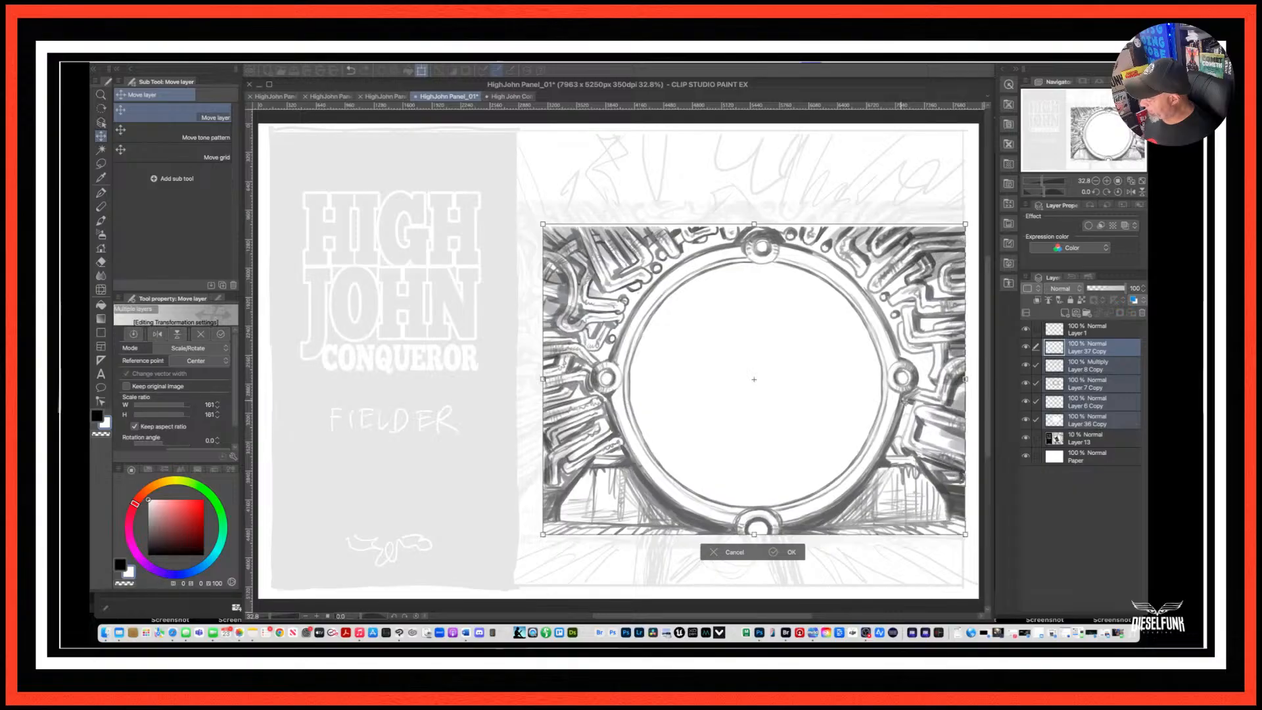
{"action": "left_click_drag", "start_coordinate": [926, 325], "coordinate": [913, 305]}
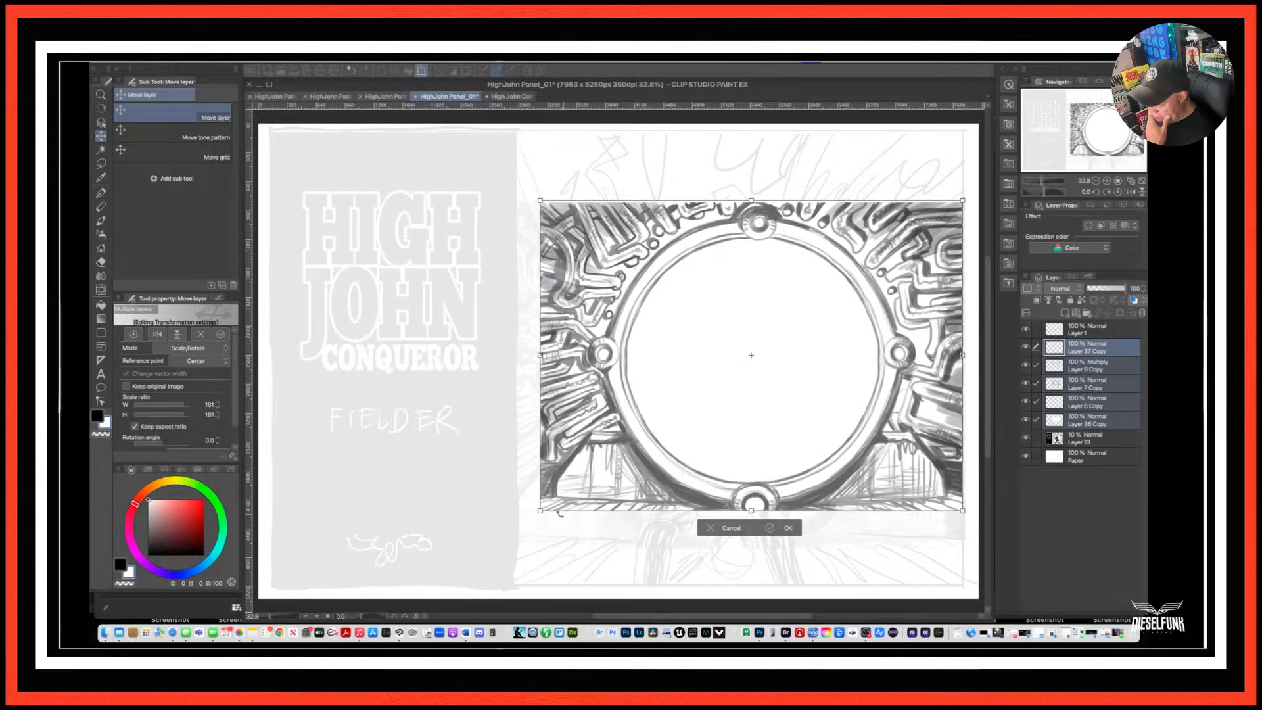
{"action": "left_click_drag", "start_coordinate": [539, 512], "coordinate": [508, 545]}
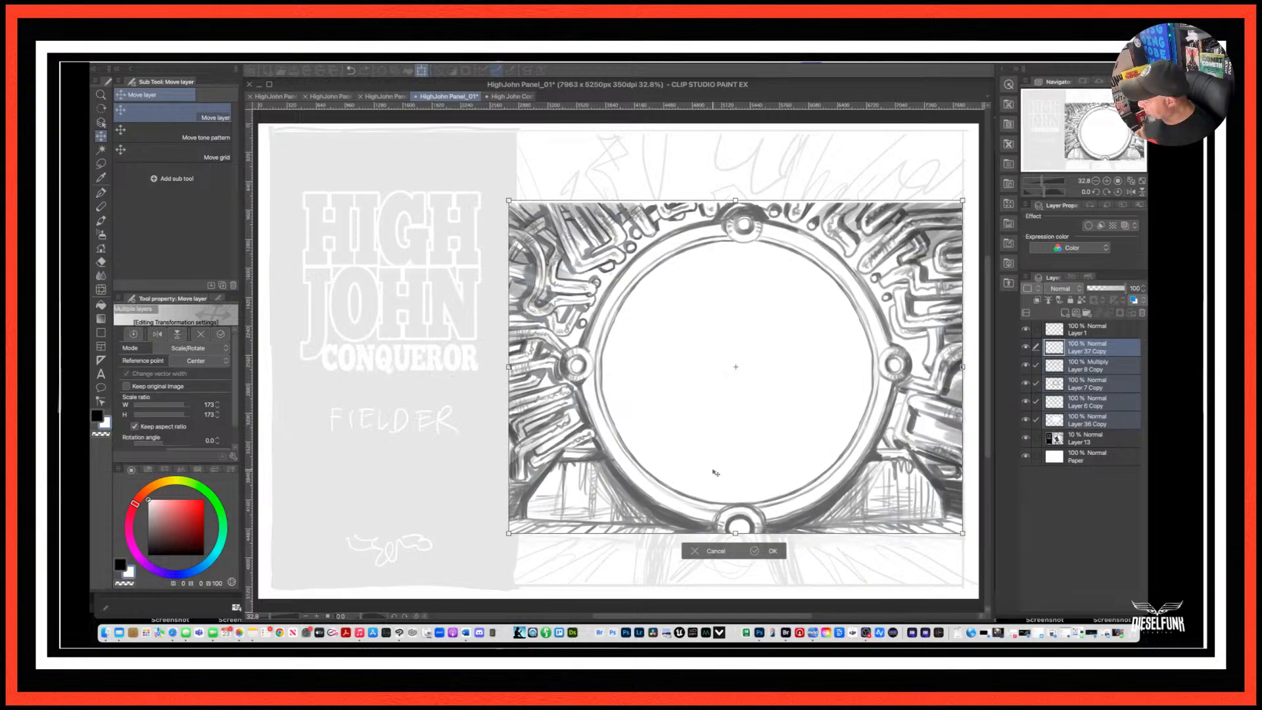
{"action": "left_click_drag", "start_coordinate": [715, 473], "coordinate": [720, 498]}
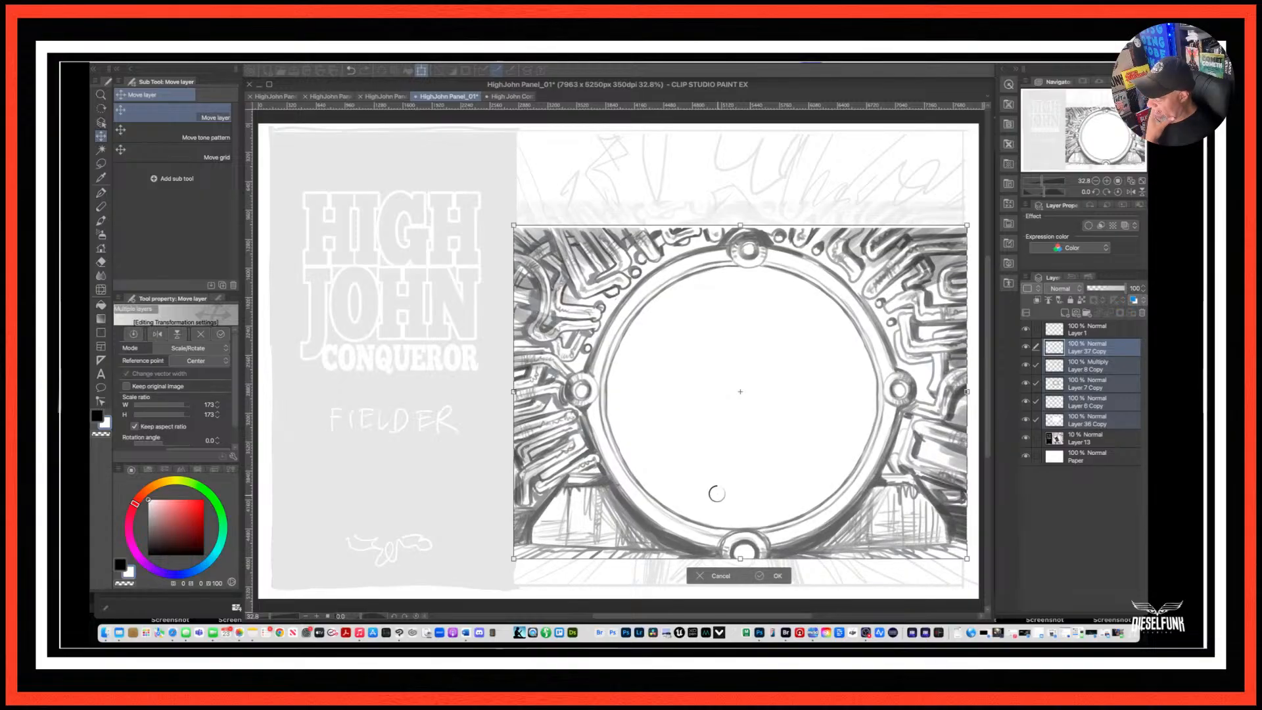
{"action": "key", "text": "Return"}
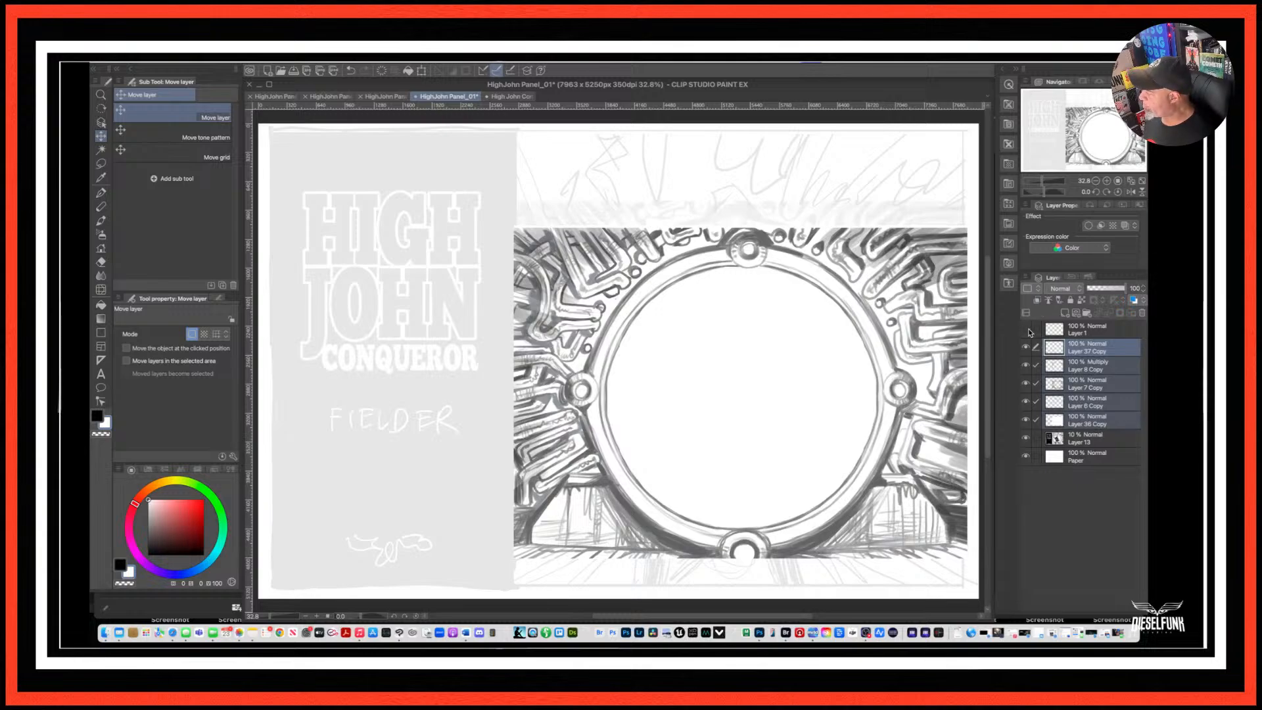
Add a new layer above Layer 1 and make a rectangular selection along the page's inner border.
{"action": "key", "text": "super+minus"}
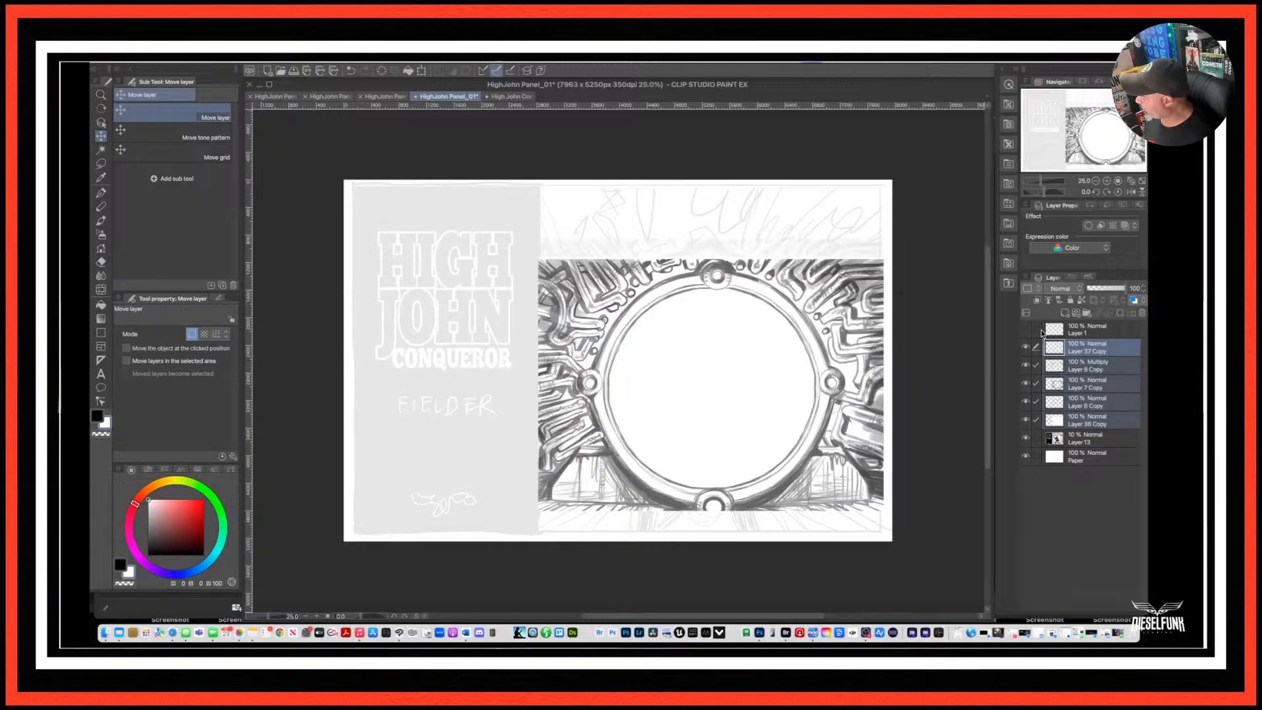
{"action": "left_click", "coordinate": [1094, 334]}
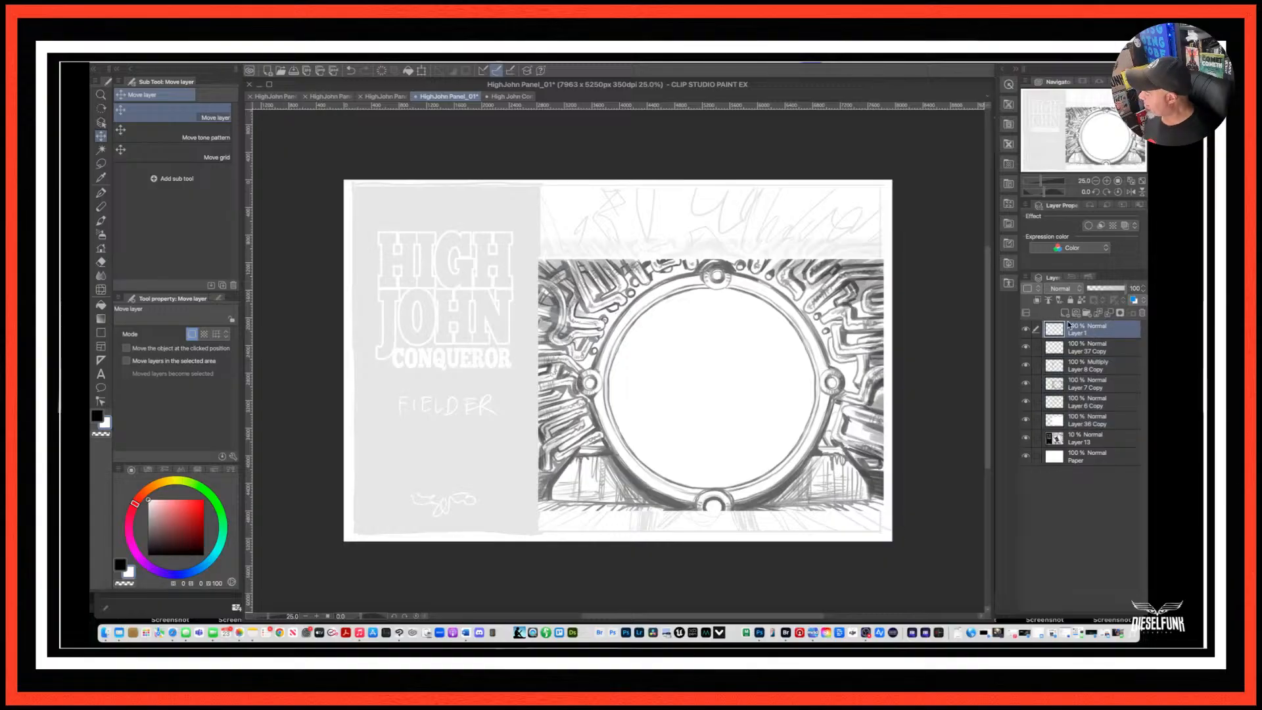
{"action": "left_click", "coordinate": [1064, 313]}
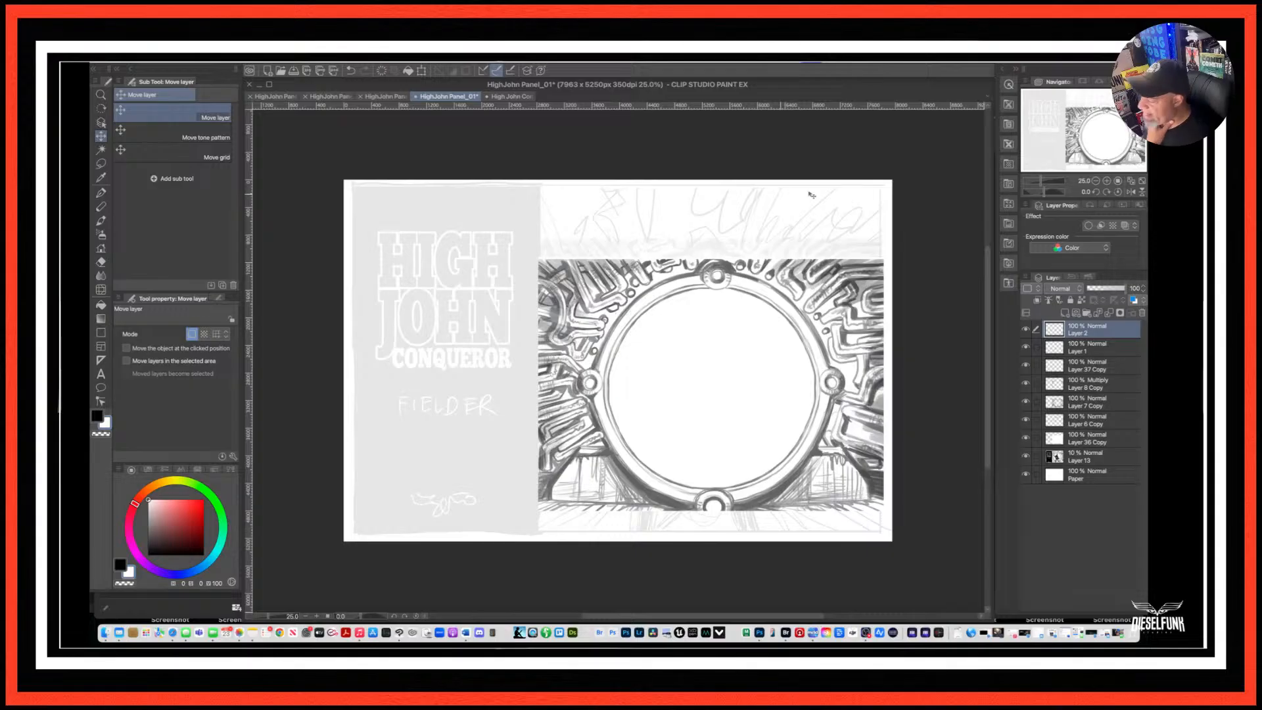
{"action": "left_click", "coordinate": [100, 164]}
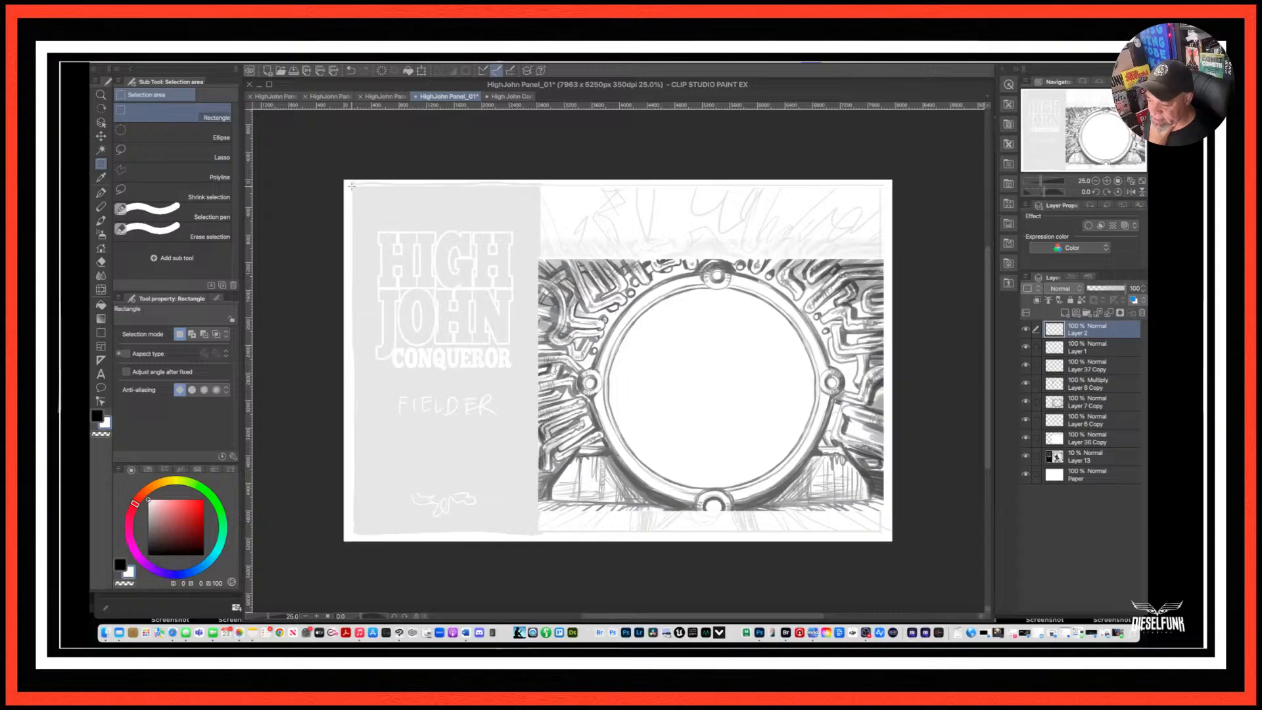
{"action": "left_click_drag", "start_coordinate": [350, 186], "coordinate": [886, 533]}
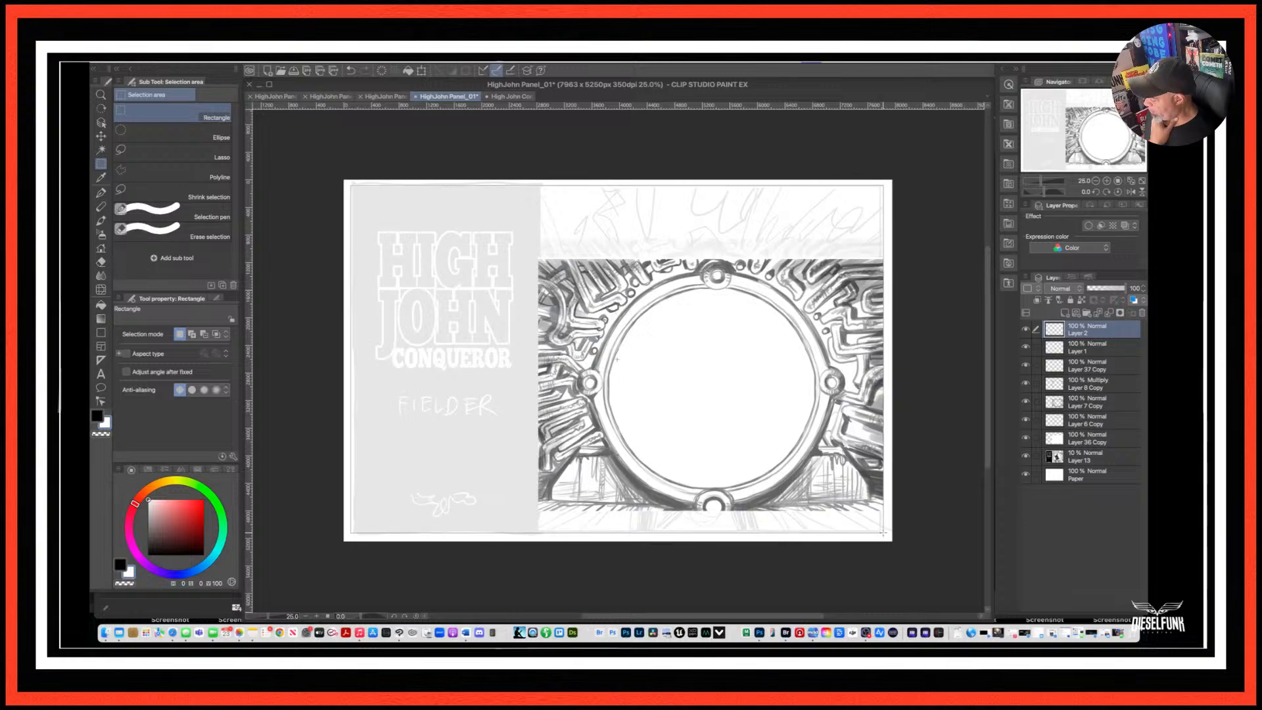
{"action": "left_click_drag", "start_coordinate": [350, 184], "coordinate": [883, 533]}
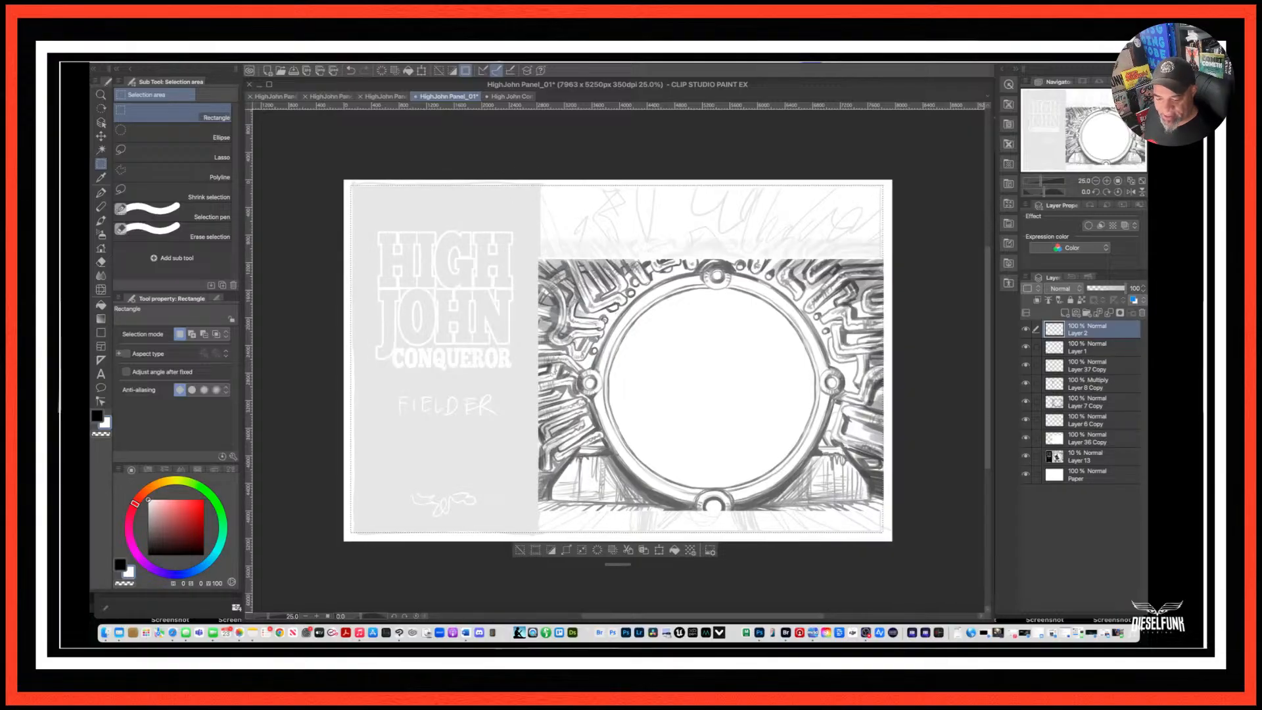
Fill the margin outside the rectangular border with black on Layer 2.
{"action": "left_click", "coordinate": [97, 415]}
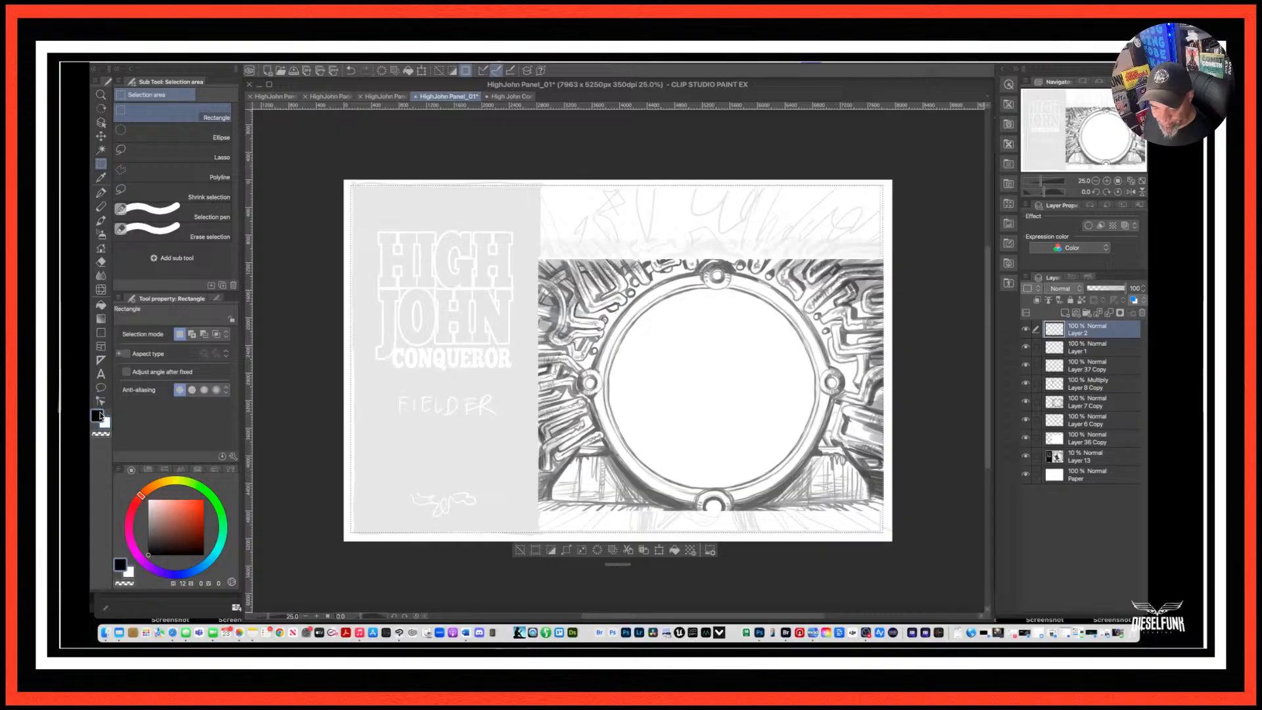
{"action": "left_click", "coordinate": [101, 305]}
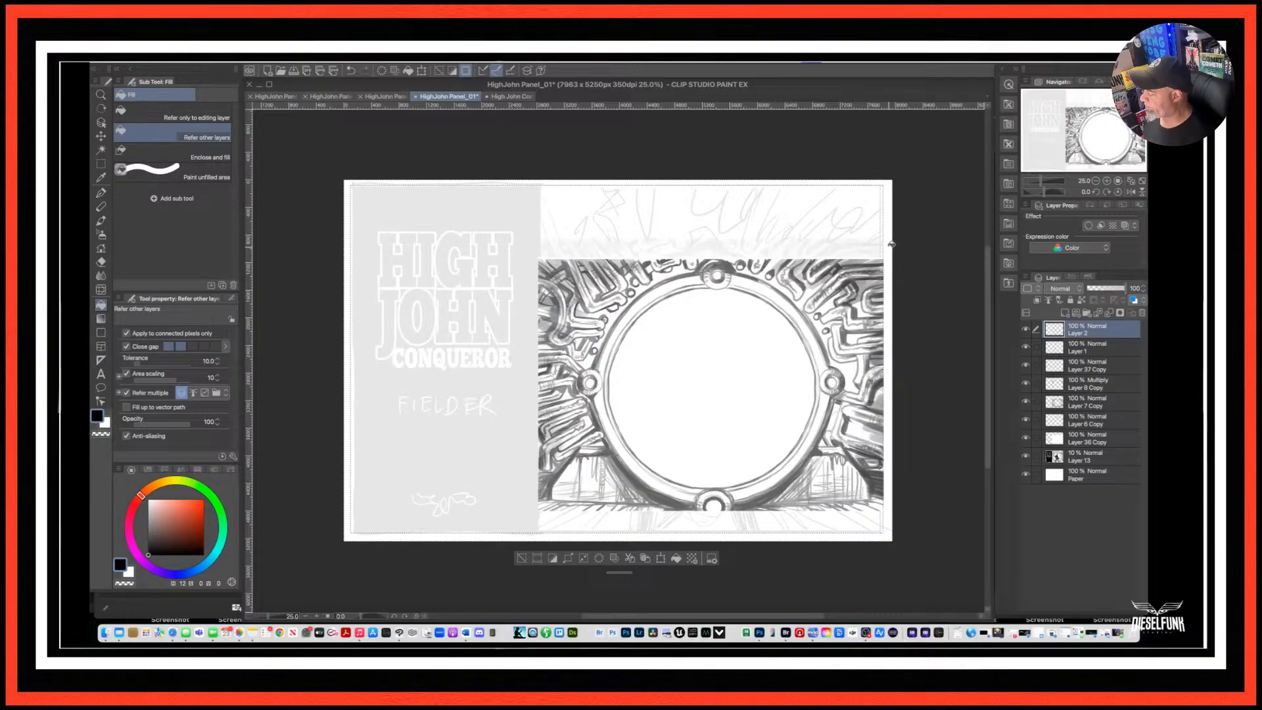
{"action": "left_click", "coordinate": [888, 247]}
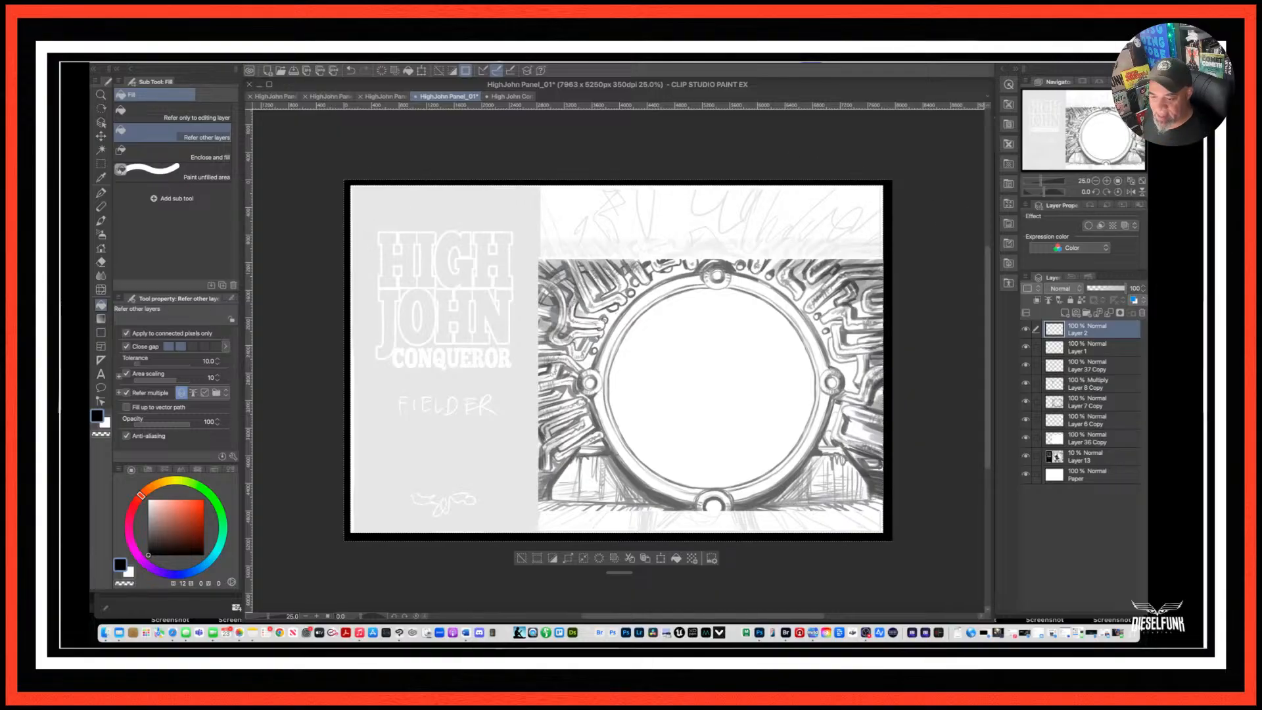
Add a rectangular selection across the top margin, fill the selected border area with black, and deselect.
{"action": "left_click", "coordinate": [102, 164]}
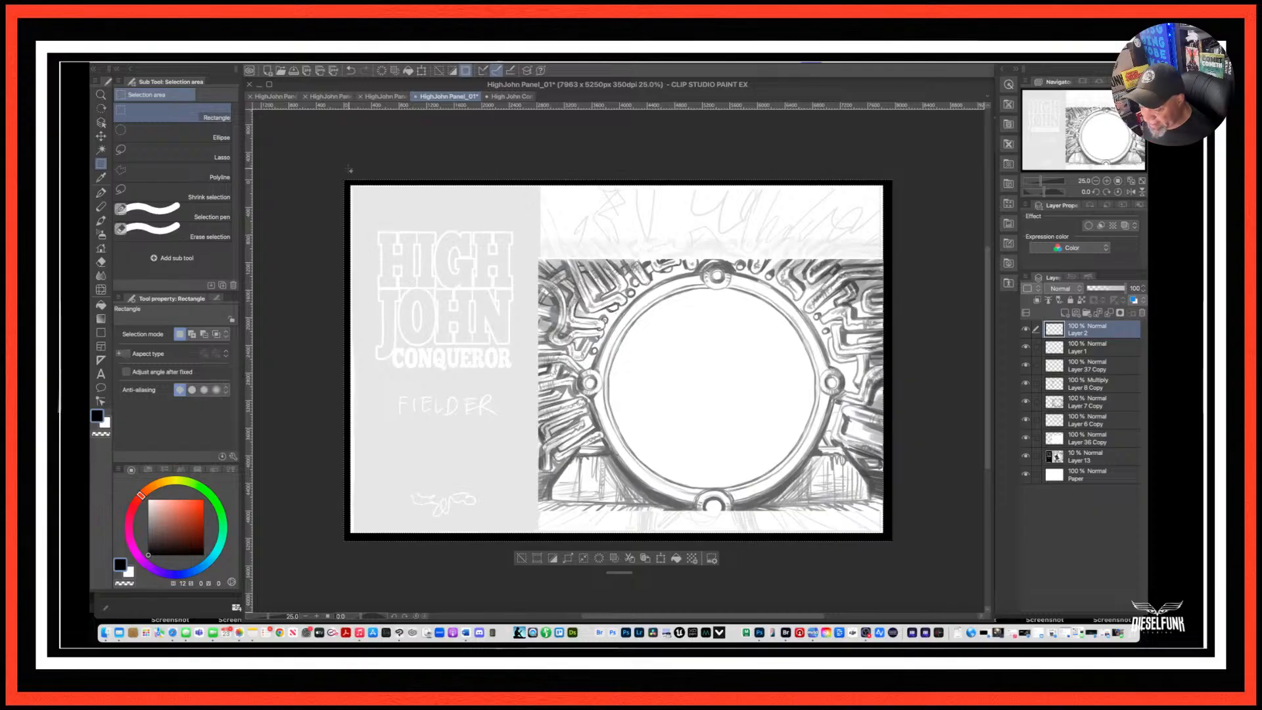
{"action": "left_click_drag", "start_coordinate": [323, 169], "coordinate": [929, 189]}
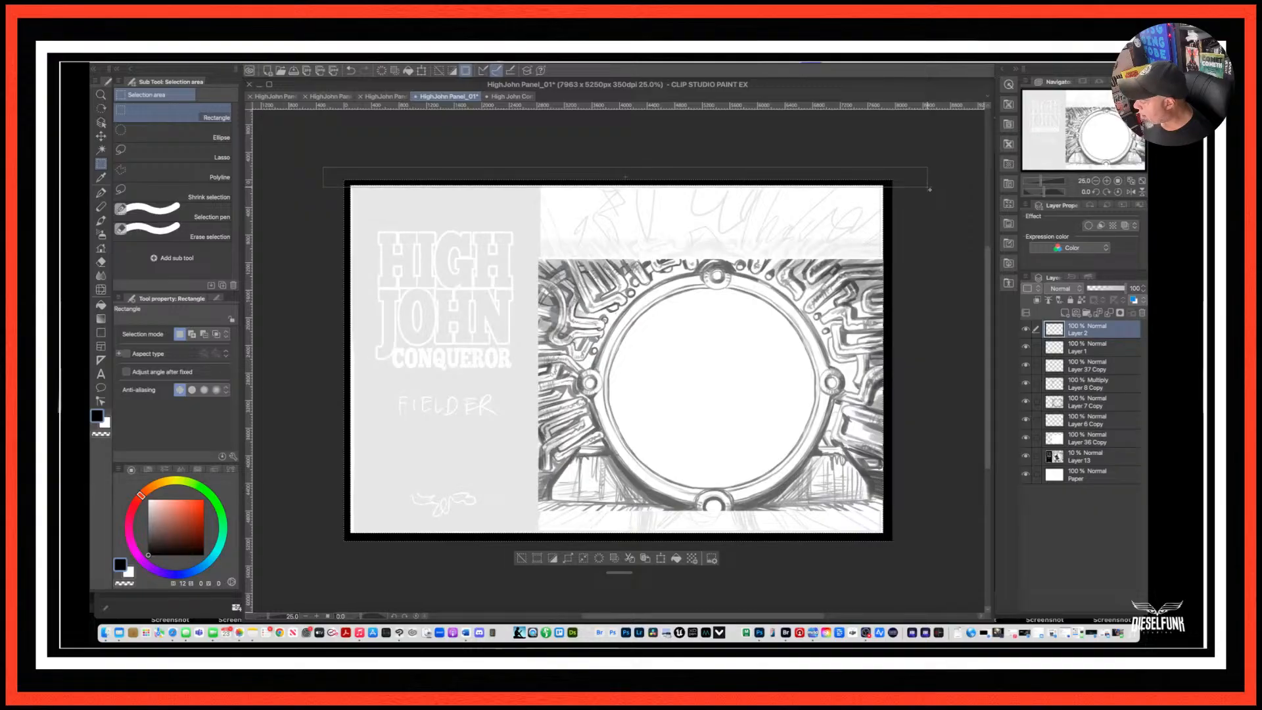
{"action": "left_click_drag", "start_coordinate": [930, 189], "coordinate": [929, 189]}
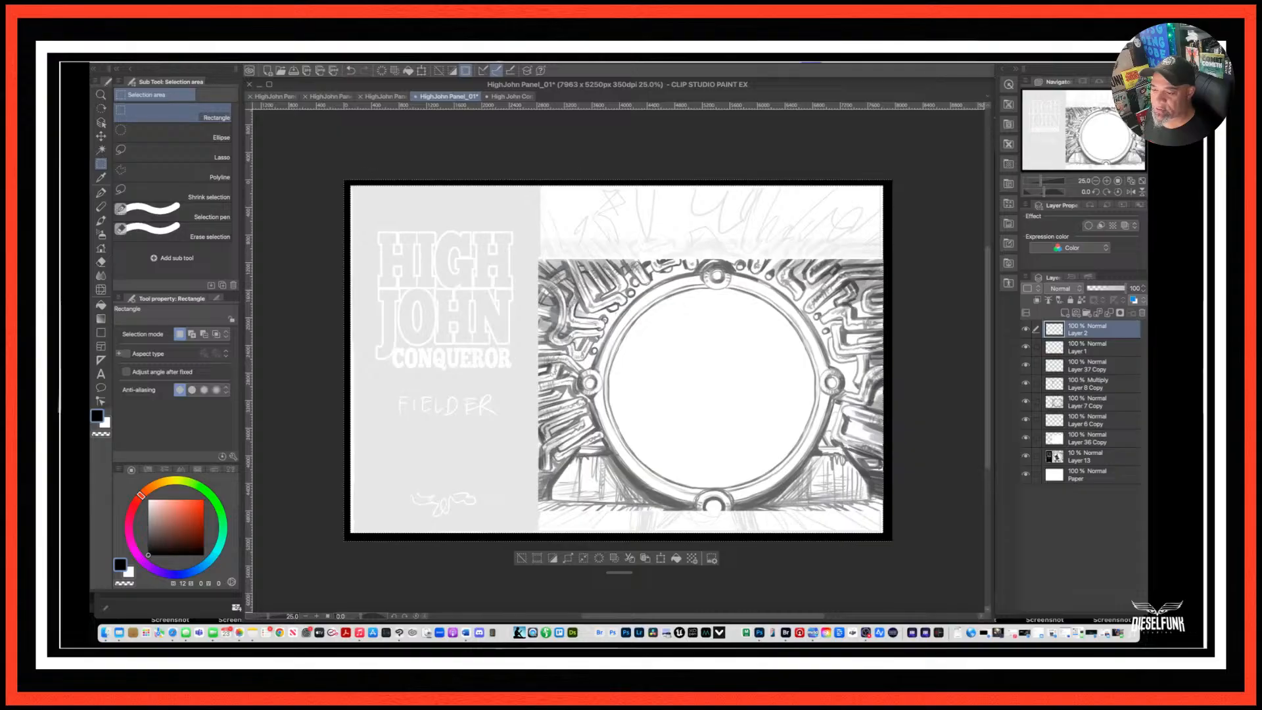
{"action": "left_click", "coordinate": [227, 59]}
{"action": "mouse_move", "coordinate": [247, 210]}
{"action": "left_click", "coordinate": [247, 219]}
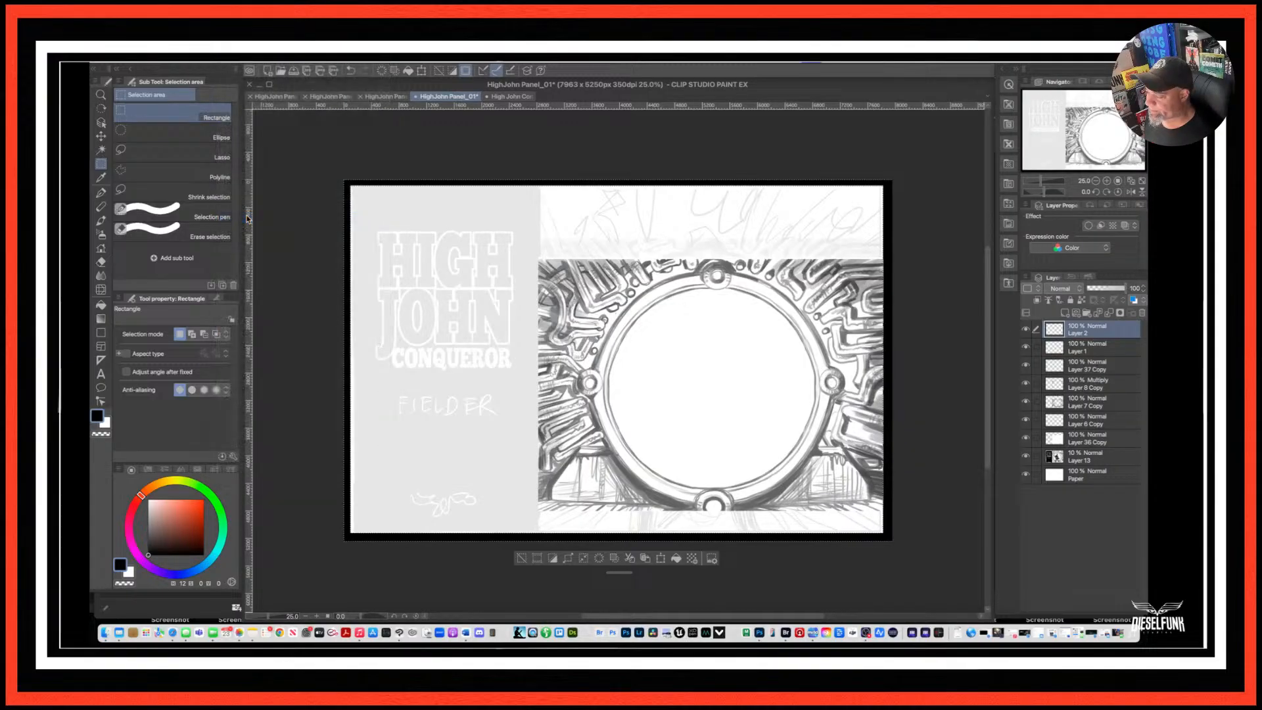
{"action": "left_click", "coordinate": [419, 228]}
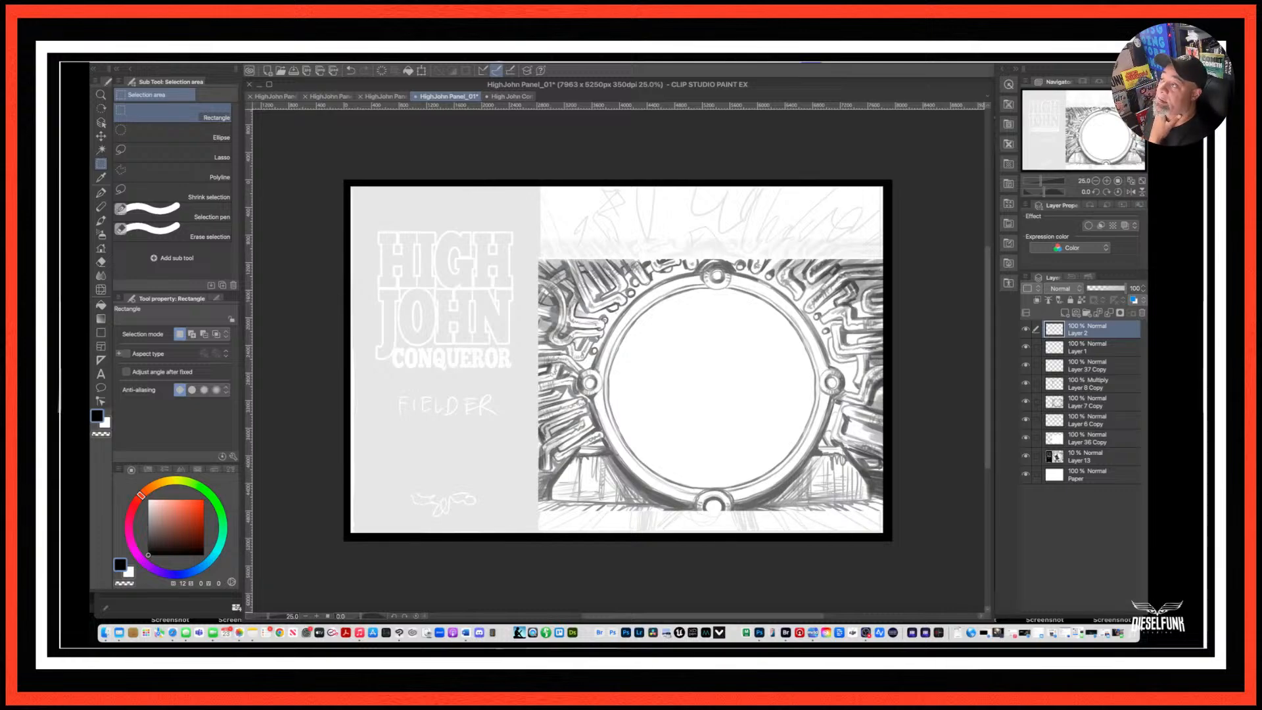
Toggle Layer 2's visibility off and on to check the black page border.
{"action": "key", "text": "super+Tab"}
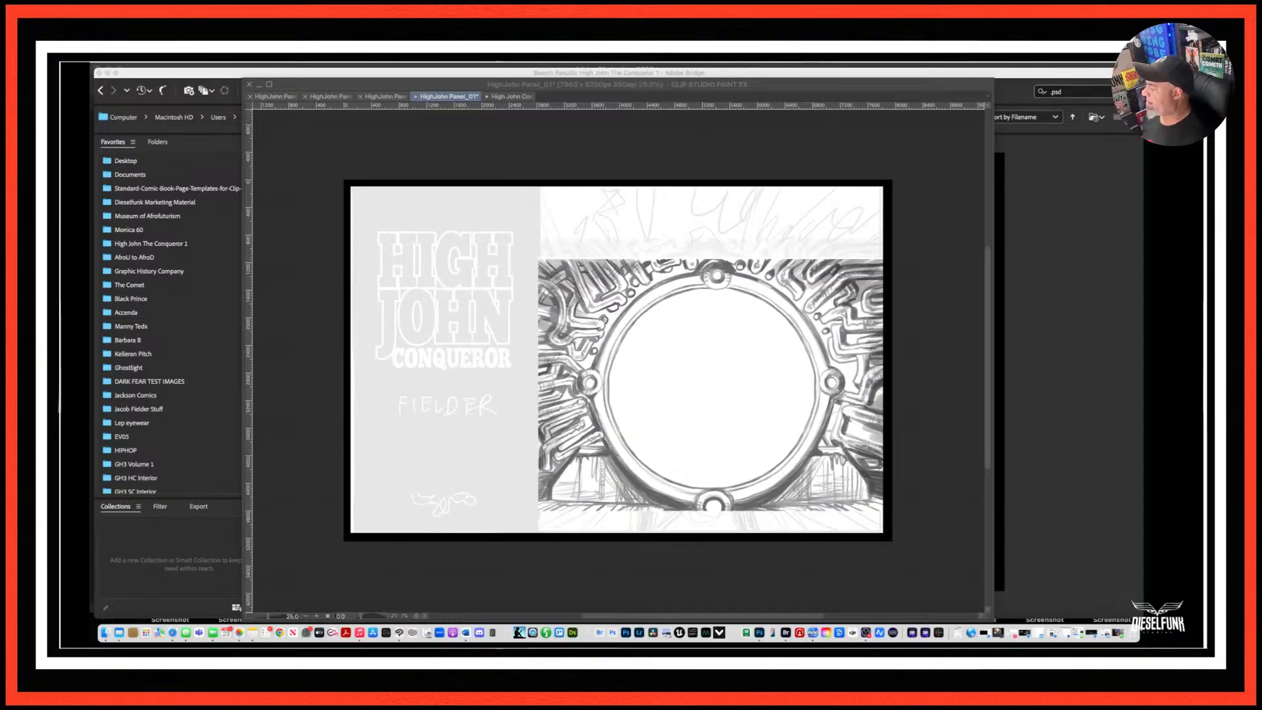
{"action": "left_click", "coordinate": [897, 429]}
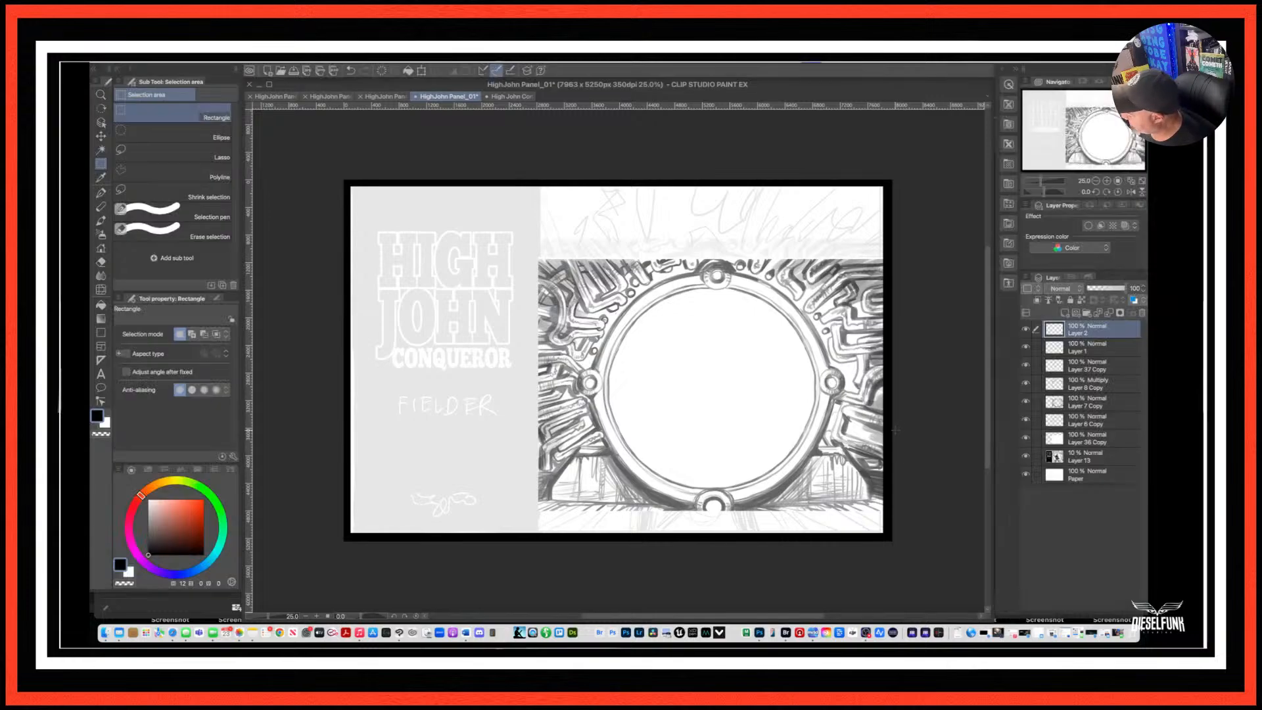
{"action": "left_click", "coordinate": [1025, 329]}
{"action": "left_click", "coordinate": [1026, 329]}
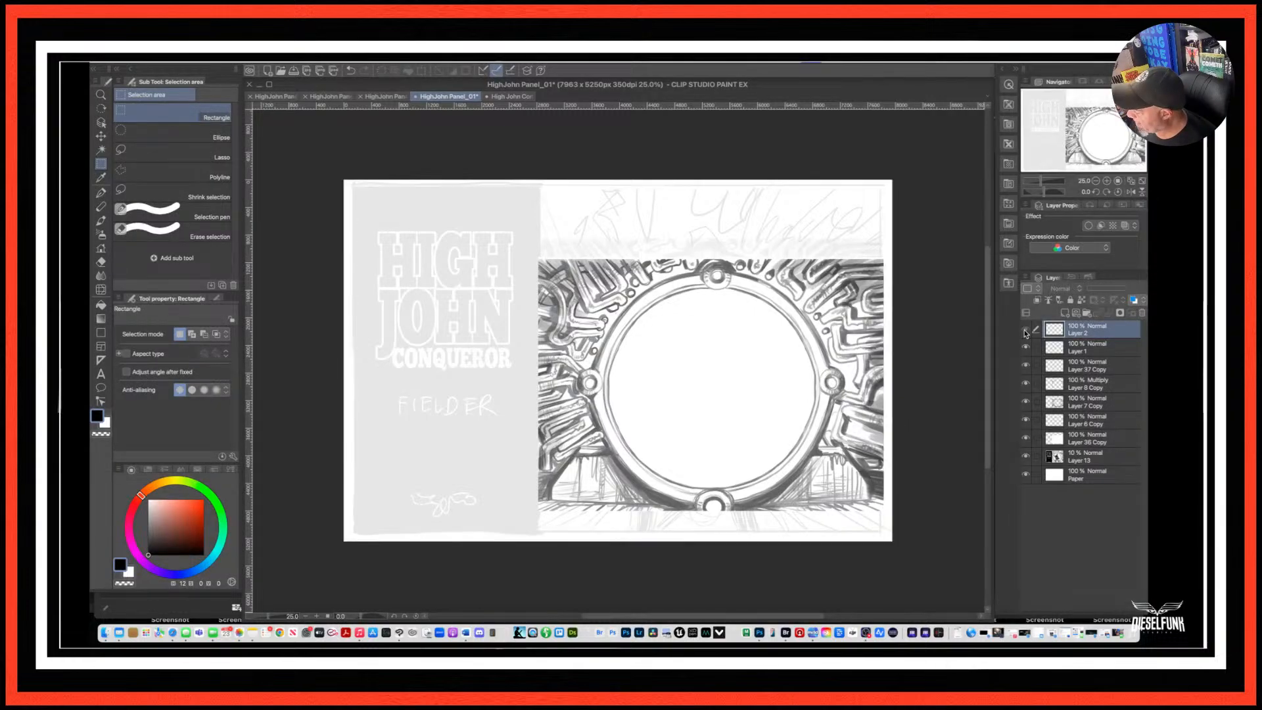
Toggle Layer 1's visibility off and on to check what it contributes to the artwork.
{"action": "left_click", "coordinate": [1026, 348]}
{"action": "left_click", "coordinate": [1026, 349]}
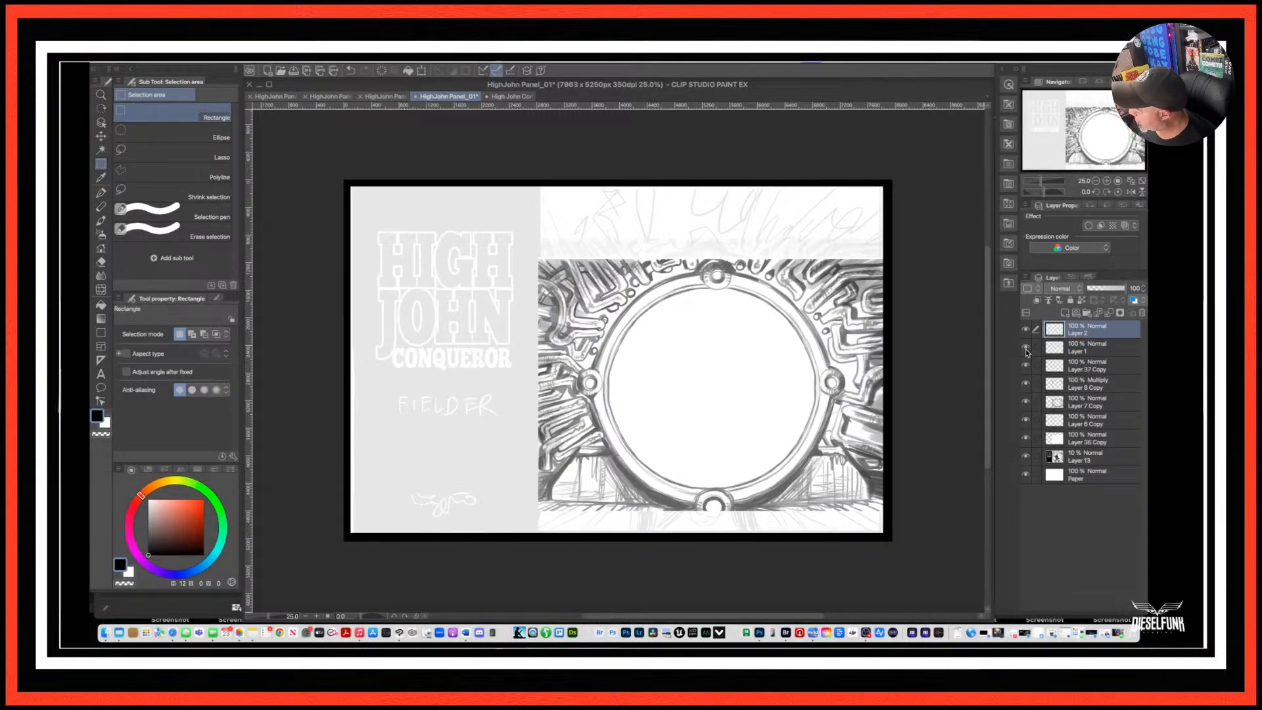
{"action": "left_click", "coordinate": [1026, 348]}
{"action": "left_click", "coordinate": [1026, 349]}
Hide Layer 1, Layer 37 Copy, Layer 8 Copy and Layer 7 Copy, and toggle Layer 36 Copy to check its white backing.
{"action": "left_click", "coordinate": [1027, 349]}
{"action": "left_click", "coordinate": [1025, 366]}
{"action": "left_click", "coordinate": [1026, 384]}
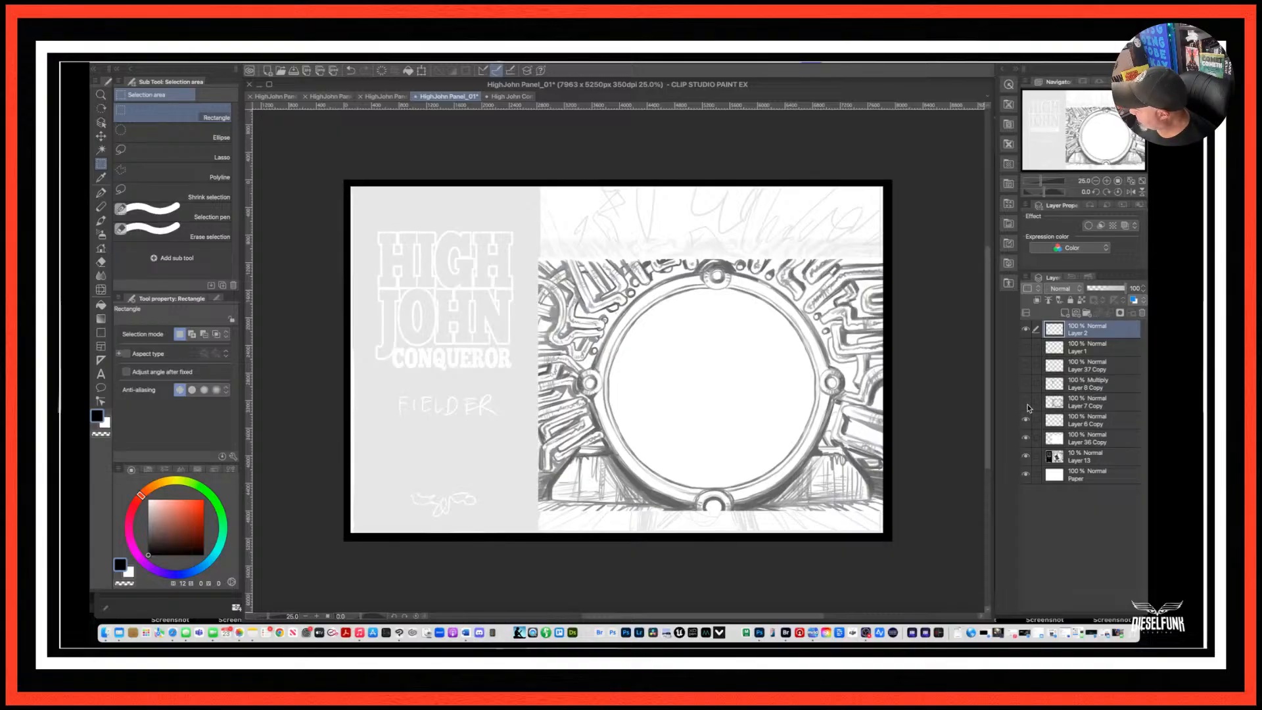
{"action": "left_click", "coordinate": [1025, 401]}
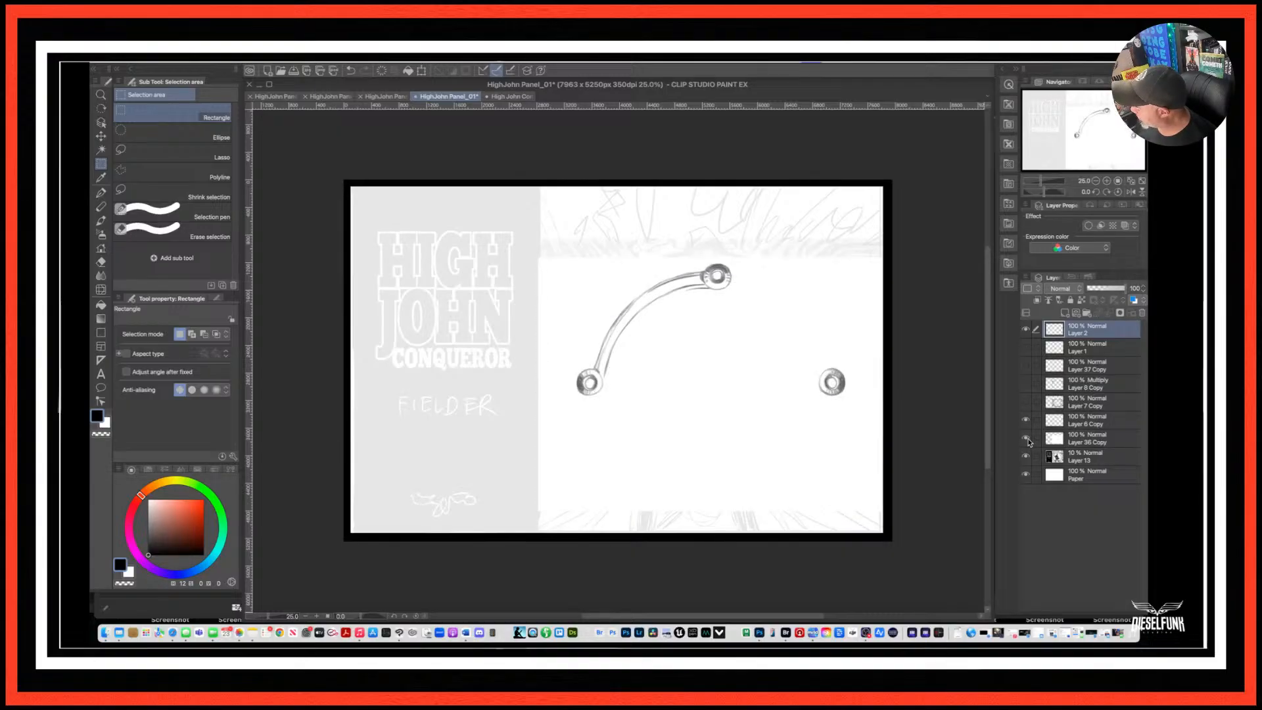
{"action": "left_click", "coordinate": [1028, 440]}
{"action": "left_click", "coordinate": [1026, 439]}
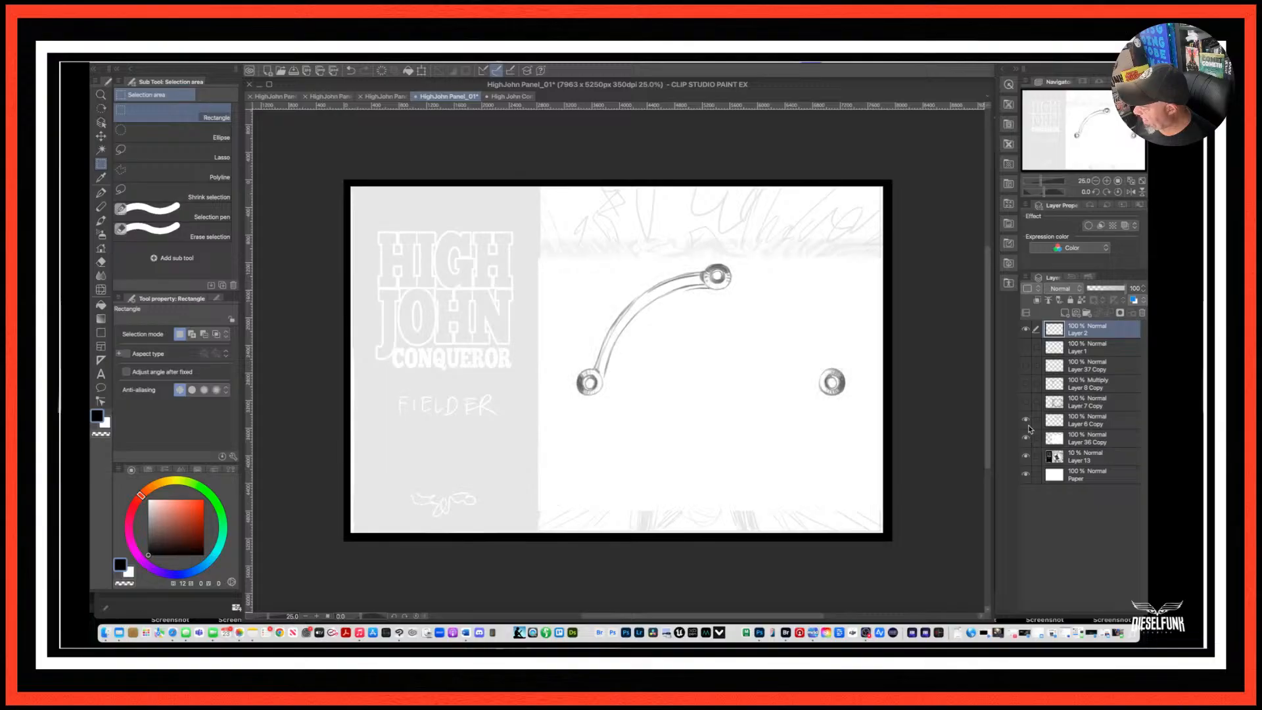
Transform Layer 36 Copy to about 106% width and 143% height, stretching its white backing to the page border and slightly toward the title area.
{"action": "left_click", "coordinate": [1072, 439]}
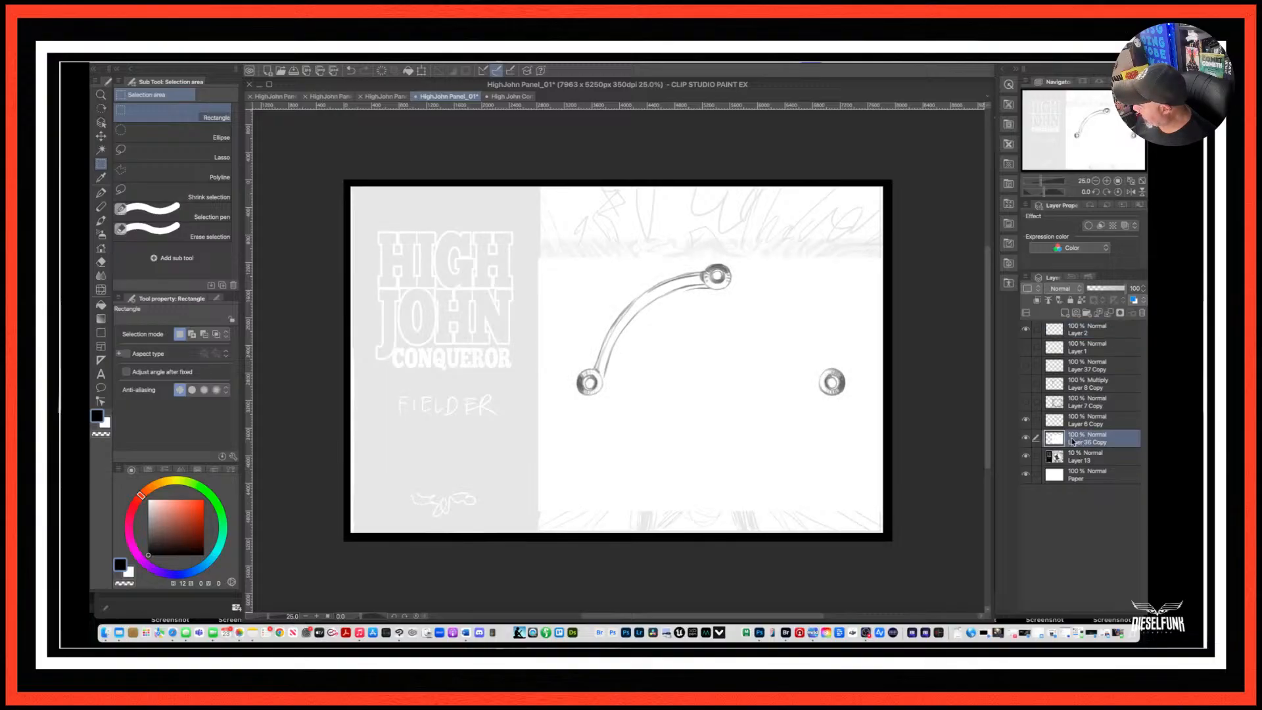
{"action": "key", "text": "super+t"}
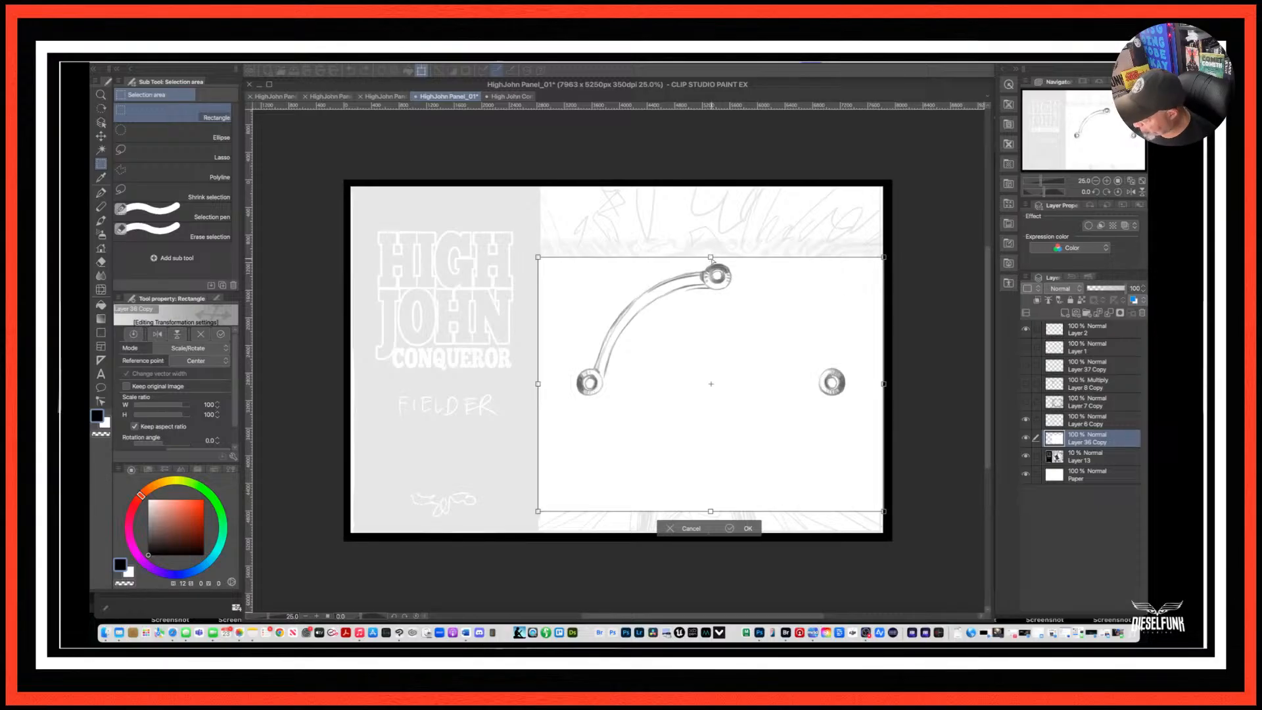
{"action": "left_click_drag", "start_coordinate": [711, 258], "coordinate": [710, 188]}
{"action": "left_click_drag", "start_coordinate": [710, 511], "coordinate": [711, 537]}
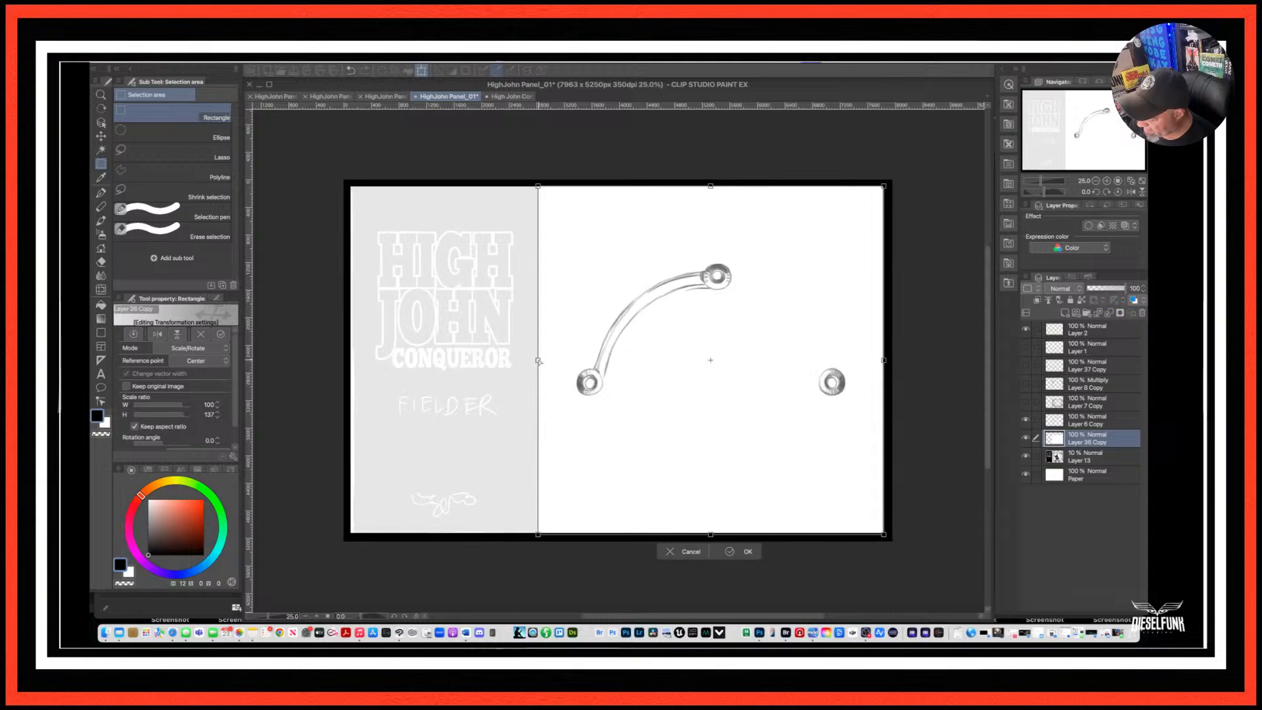
{"action": "left_click_drag", "start_coordinate": [538, 360], "coordinate": [528, 361]}
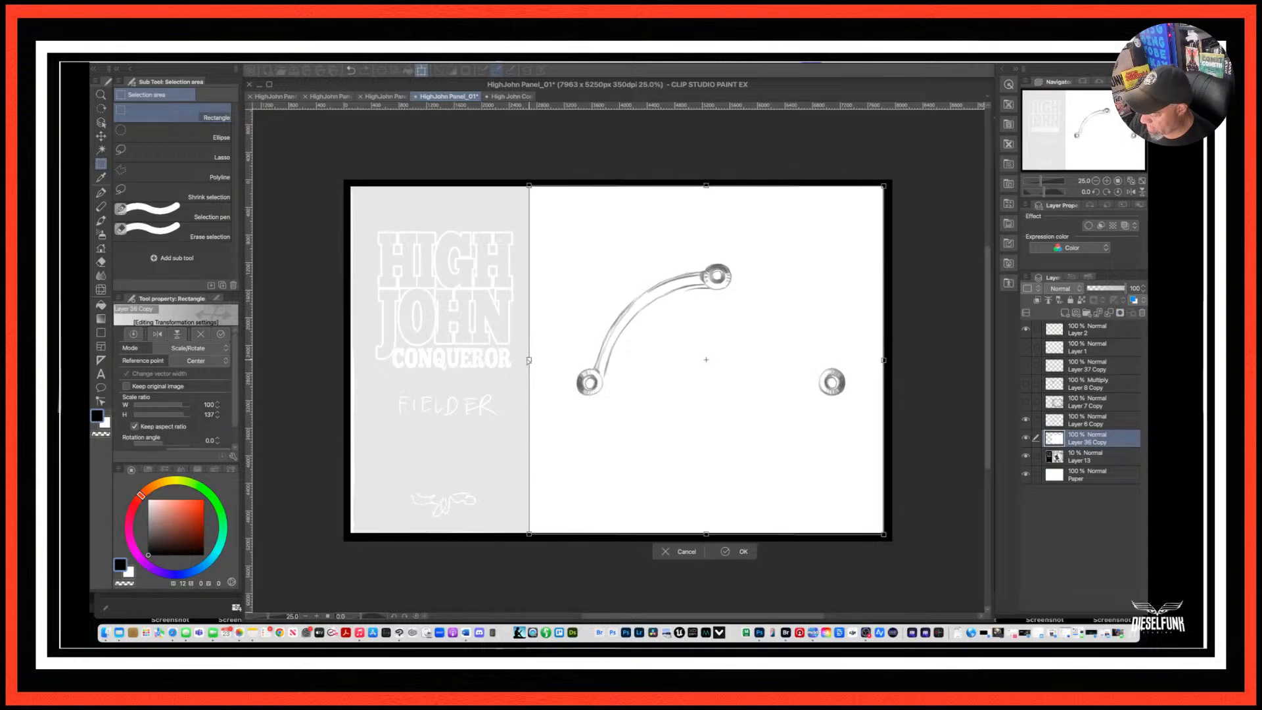
{"action": "left_click_drag", "start_coordinate": [530, 536], "coordinate": [525, 542]}
{"action": "left_click_drag", "start_coordinate": [886, 531], "coordinate": [892, 541]}
{"action": "left_click_drag", "start_coordinate": [884, 188], "coordinate": [893, 181]}
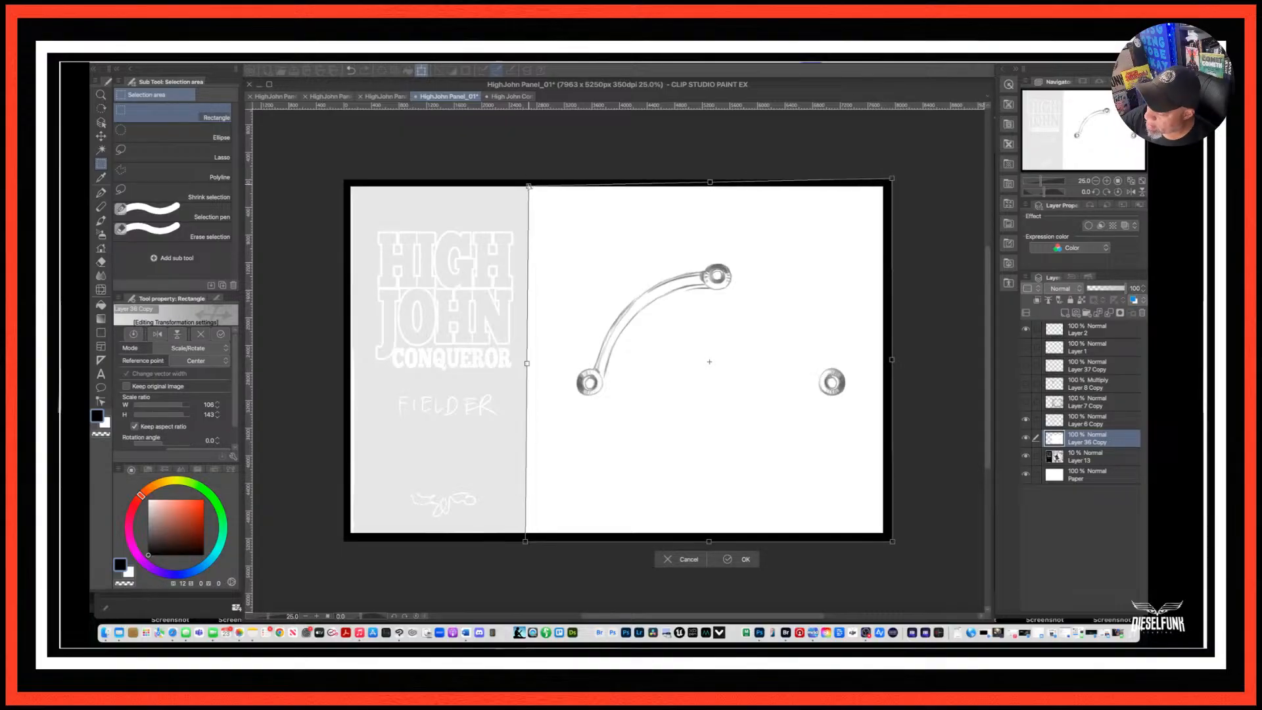
{"action": "left_click_drag", "start_coordinate": [529, 186], "coordinate": [527, 181]}
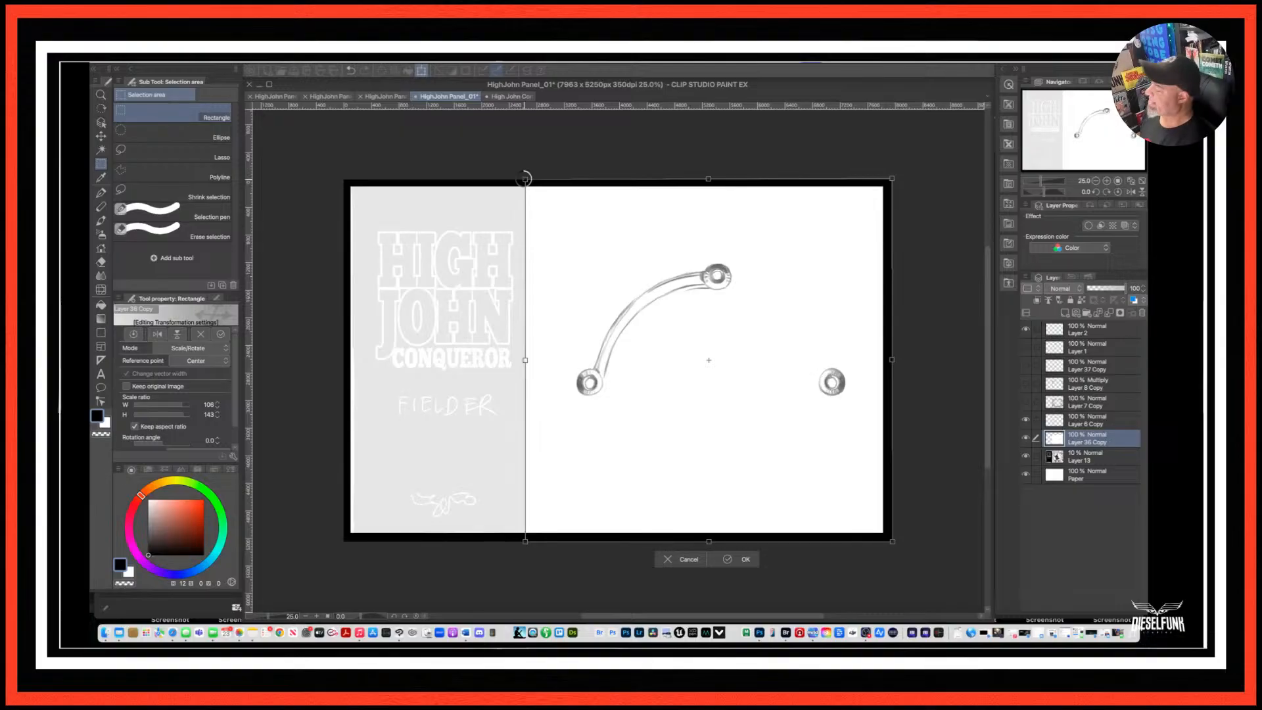
{"action": "key", "text": "Return"}
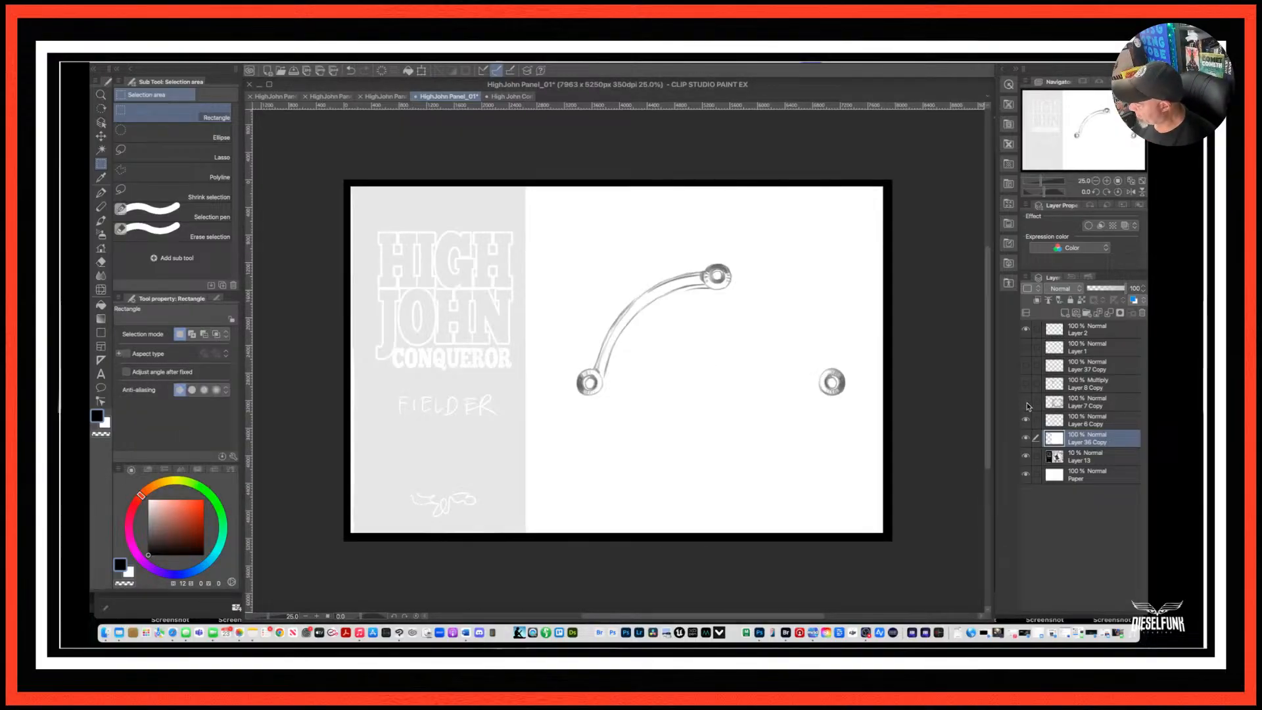
Show Layer 7 Copy, toggle Layer 8 Copy on and off to compare its shading, and leave Layer 8 Copy hidden.
{"action": "left_click", "coordinate": [1025, 402]}
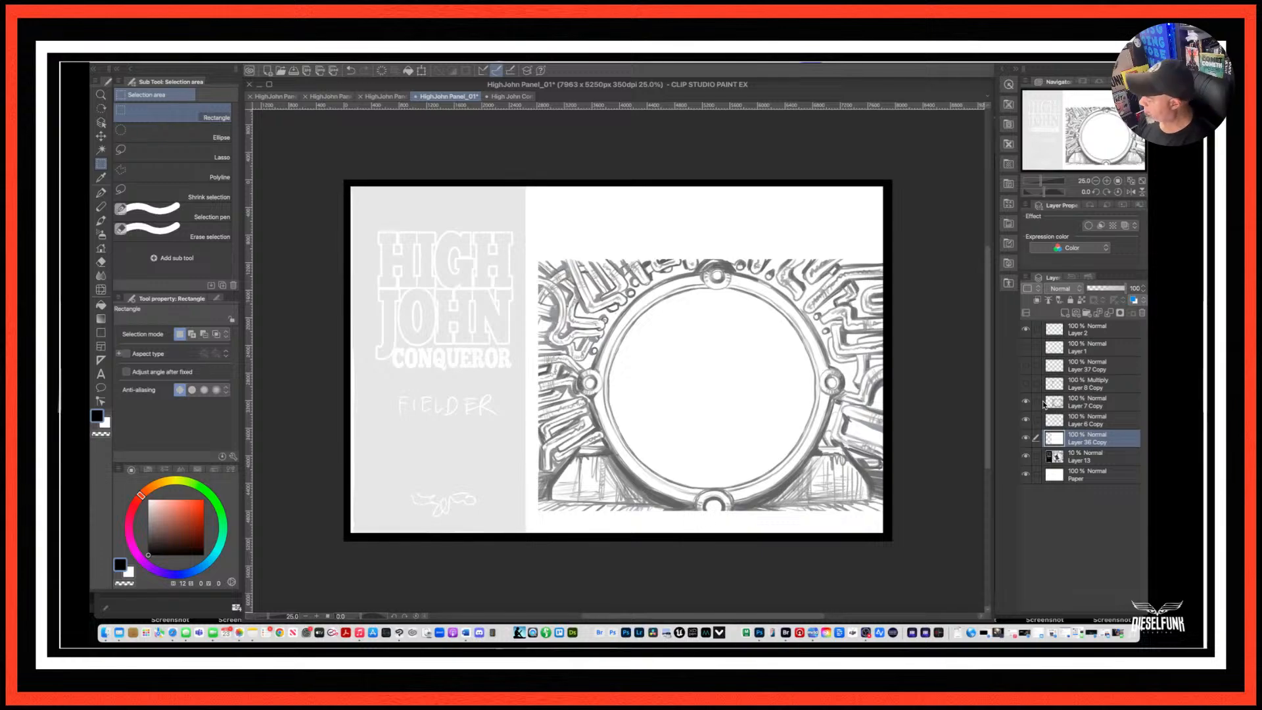
{"action": "left_click", "coordinate": [1026, 384]}
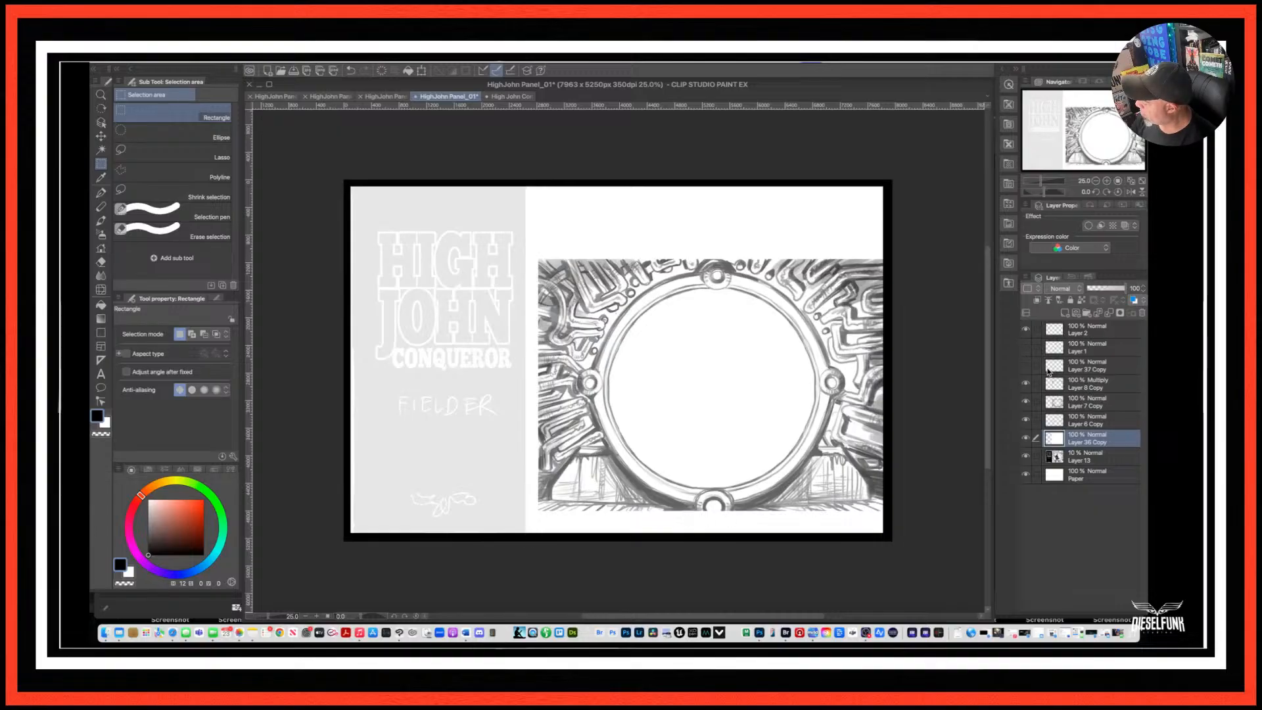
{"action": "left_click", "coordinate": [1024, 385]}
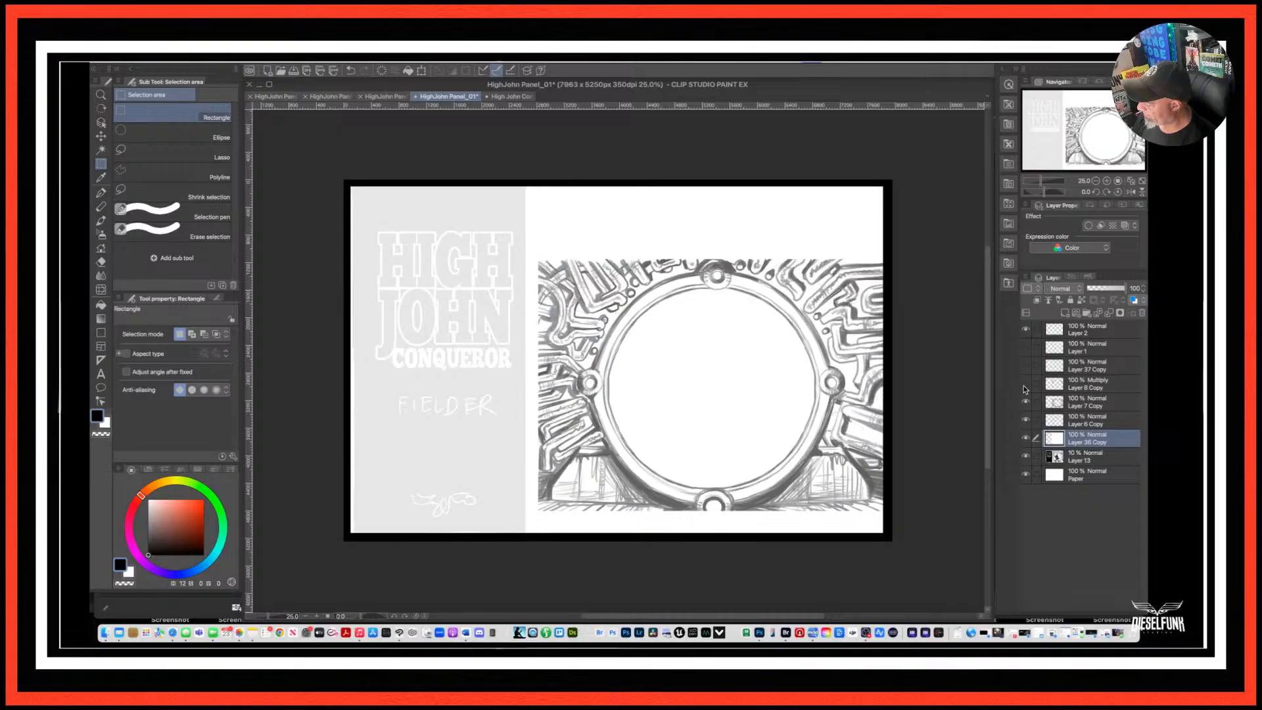
{"action": "left_click", "coordinate": [1025, 386]}
{"action": "left_click", "coordinate": [1025, 385]}
{"action": "left_click", "coordinate": [1025, 386]}
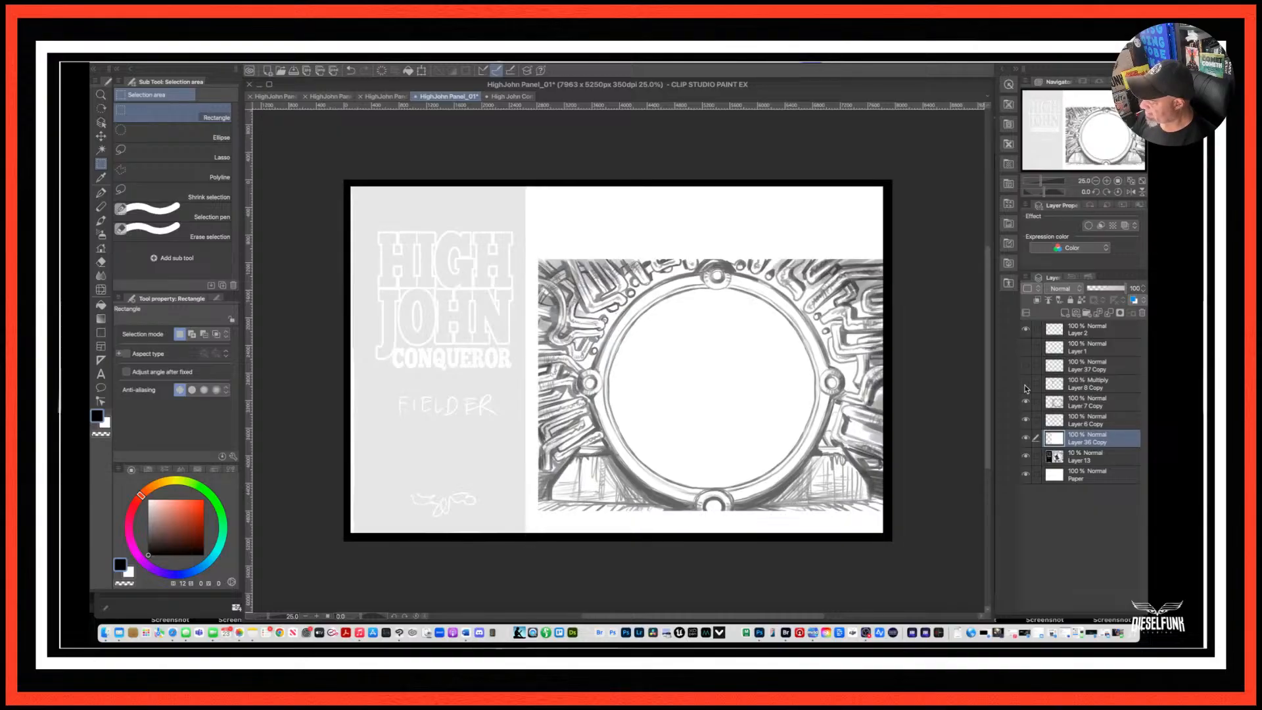
{"action": "left_click", "coordinate": [1024, 386]}
{"action": "left_click", "coordinate": [1025, 386]}
{"action": "left_click", "coordinate": [1024, 385]}
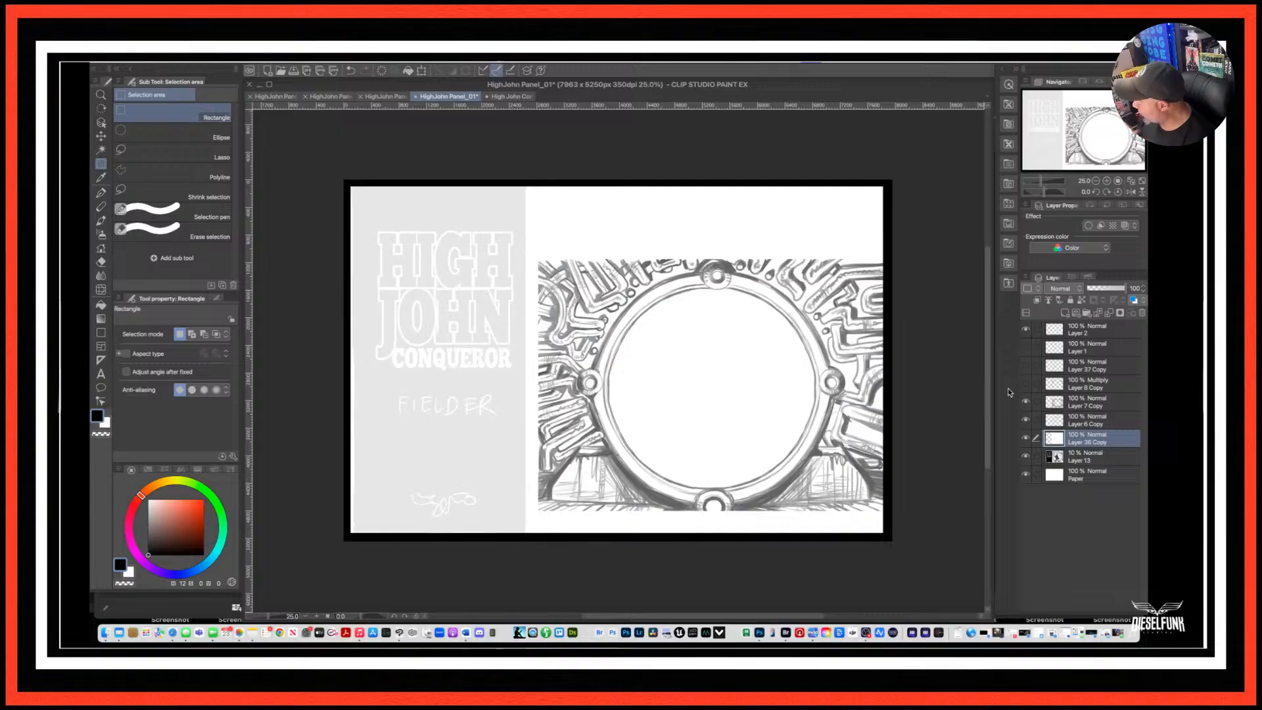
Make Layer 7 Copy the active layer and choose the Dense watercolor brush.
{"action": "left_click", "coordinate": [1073, 403]}
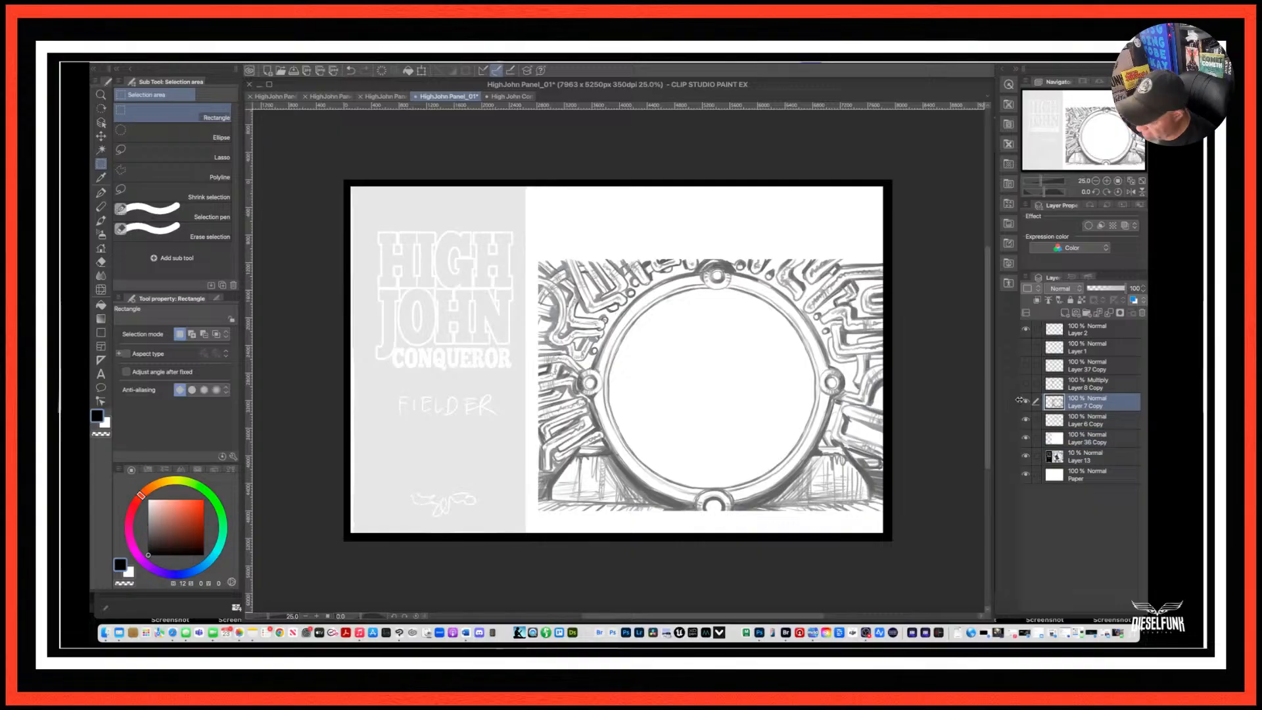
{"action": "left_click", "coordinate": [100, 219]}
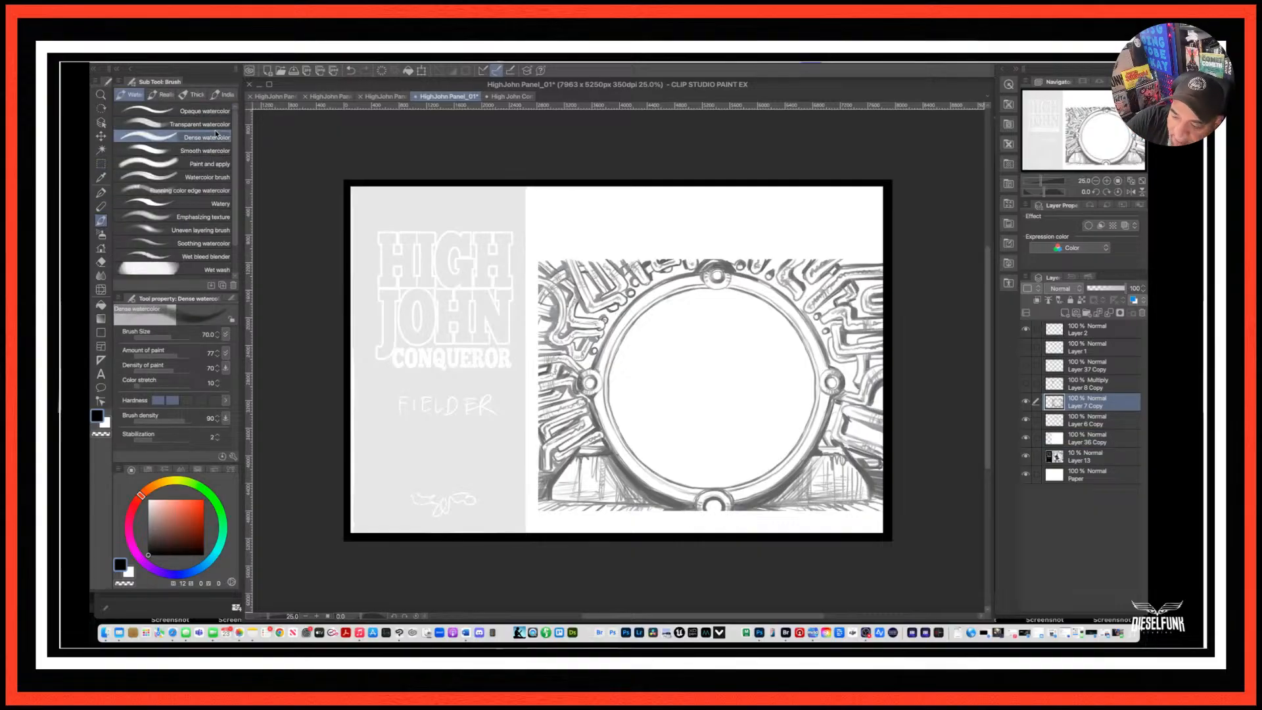
Try a zigzag brush stroke in the blank area above the ring artwork and undo it.
{"action": "mouse_move", "coordinate": [792, 212]}
{"action": "left_mouse_down"}
{"action": "mouse_move", "coordinate": [782, 248]}
{"action": "mouse_move", "coordinate": [829, 249]}
{"action": "left_mouse_up"}
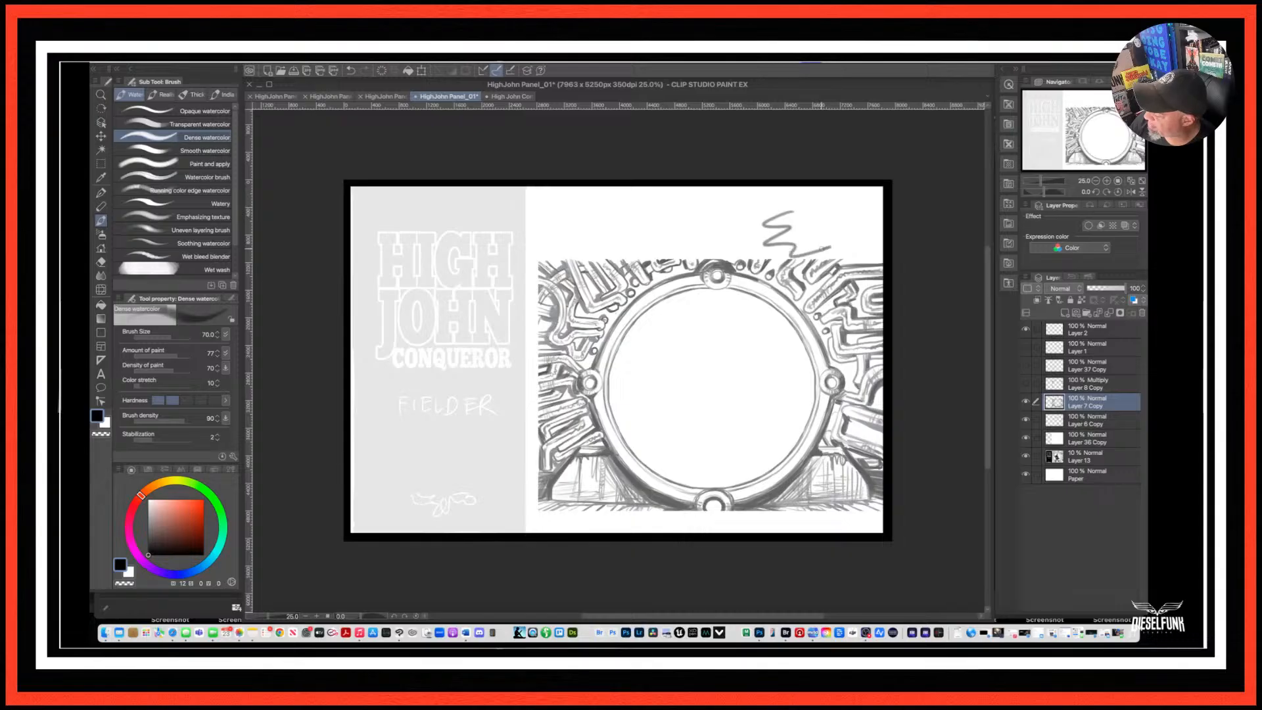
{"action": "scroll", "coordinate": [843, 301], "scroll_direction": "up", "scroll_amount": 3}
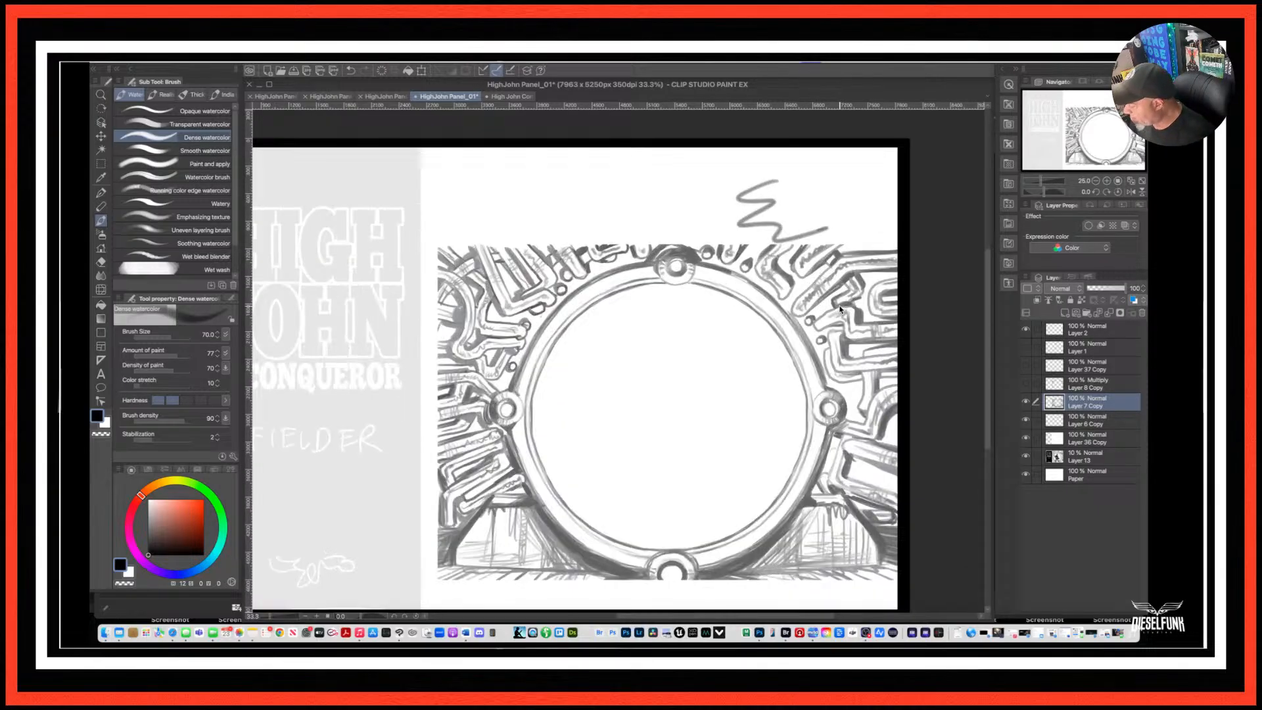
{"action": "scroll", "coordinate": [788, 247], "scroll_direction": "up", "scroll_amount": 5}
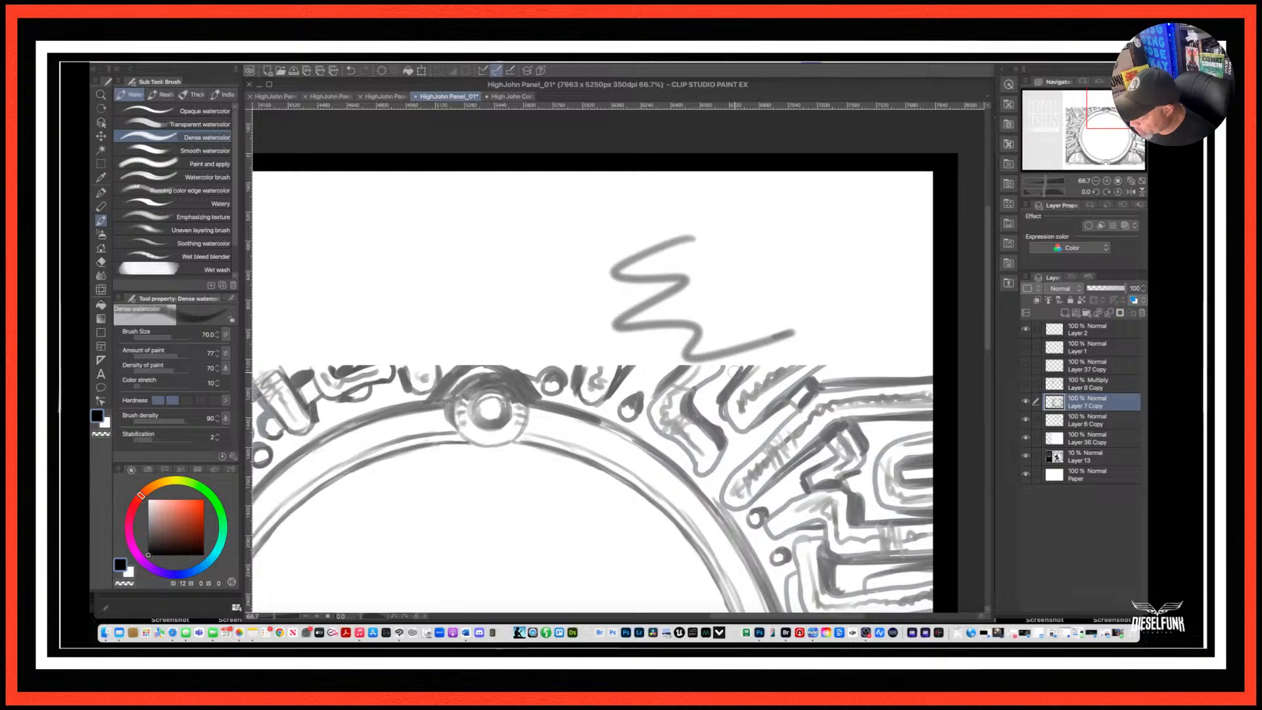
{"action": "key", "text": "super+z"}
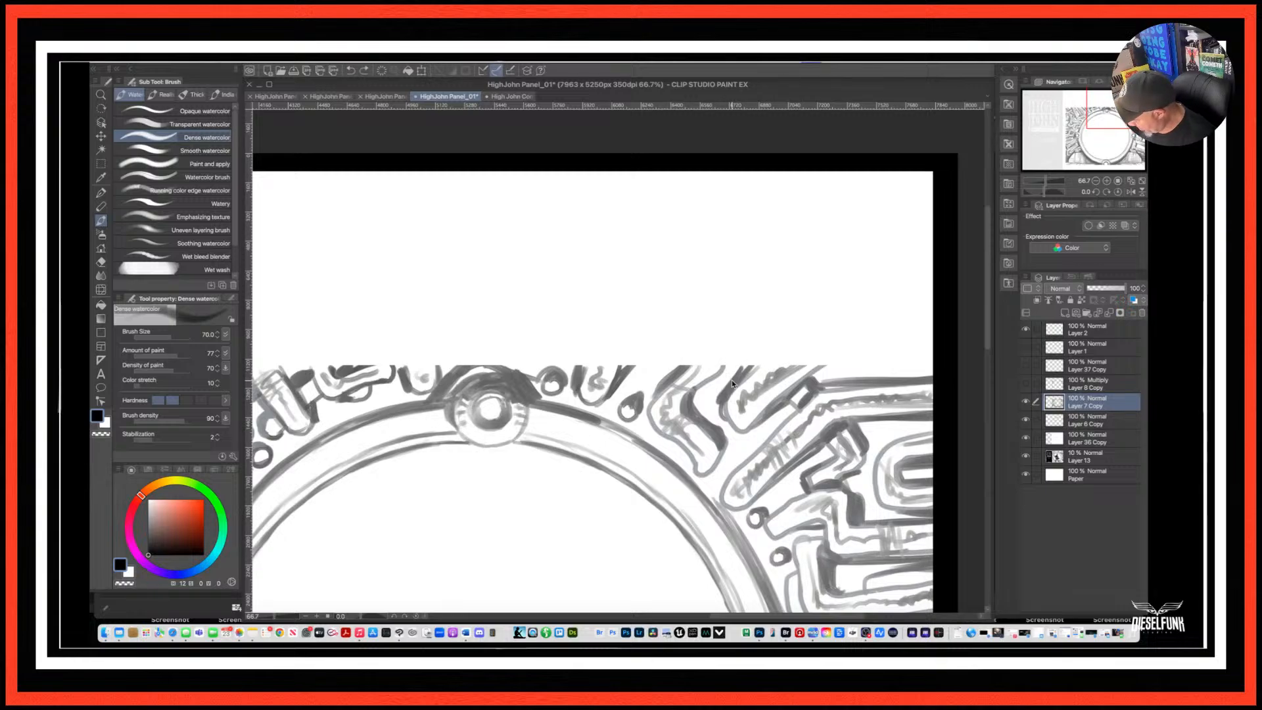
View the whole ring artwork and toggle Layer 8 Copy's visibility on and off to check its shading.
{"action": "scroll", "coordinate": [732, 384], "scroll_direction": "down", "scroll_amount": 2}
{"action": "left_click_drag", "start_coordinate": [745, 438], "coordinate": [828, 341]}
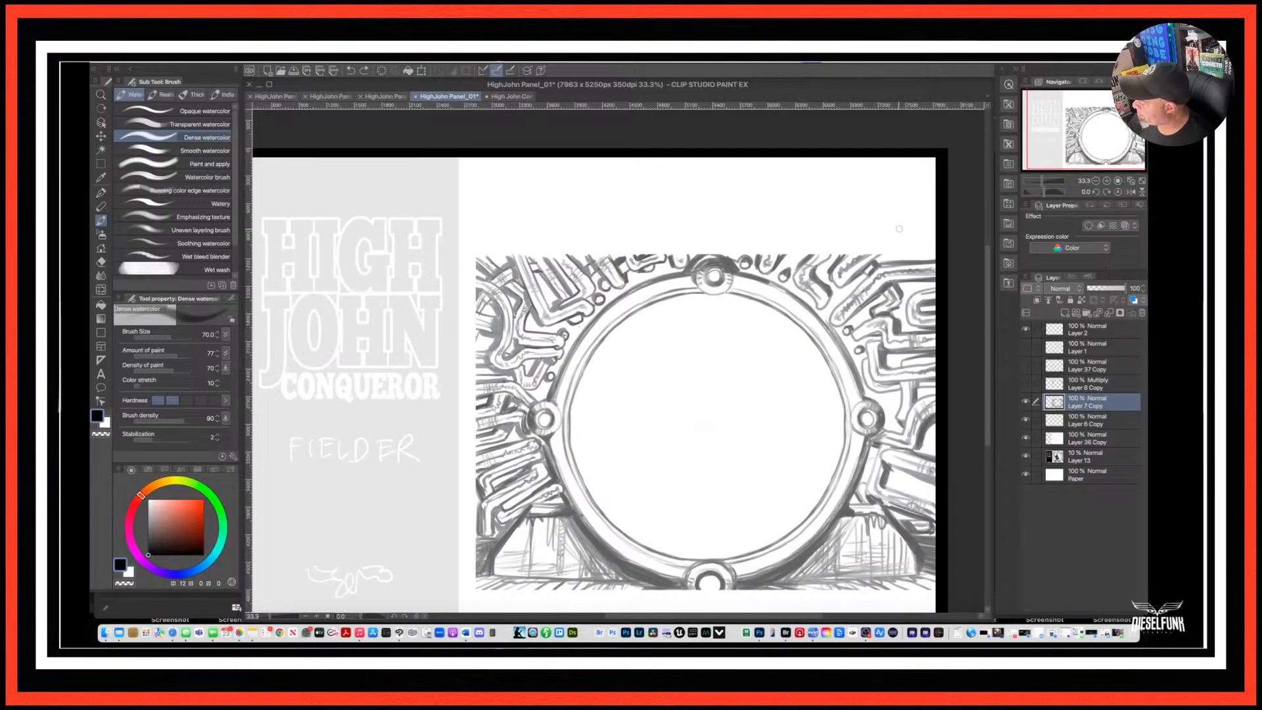
{"action": "left_click", "coordinate": [1026, 386]}
{"action": "left_click", "coordinate": [1026, 387]}
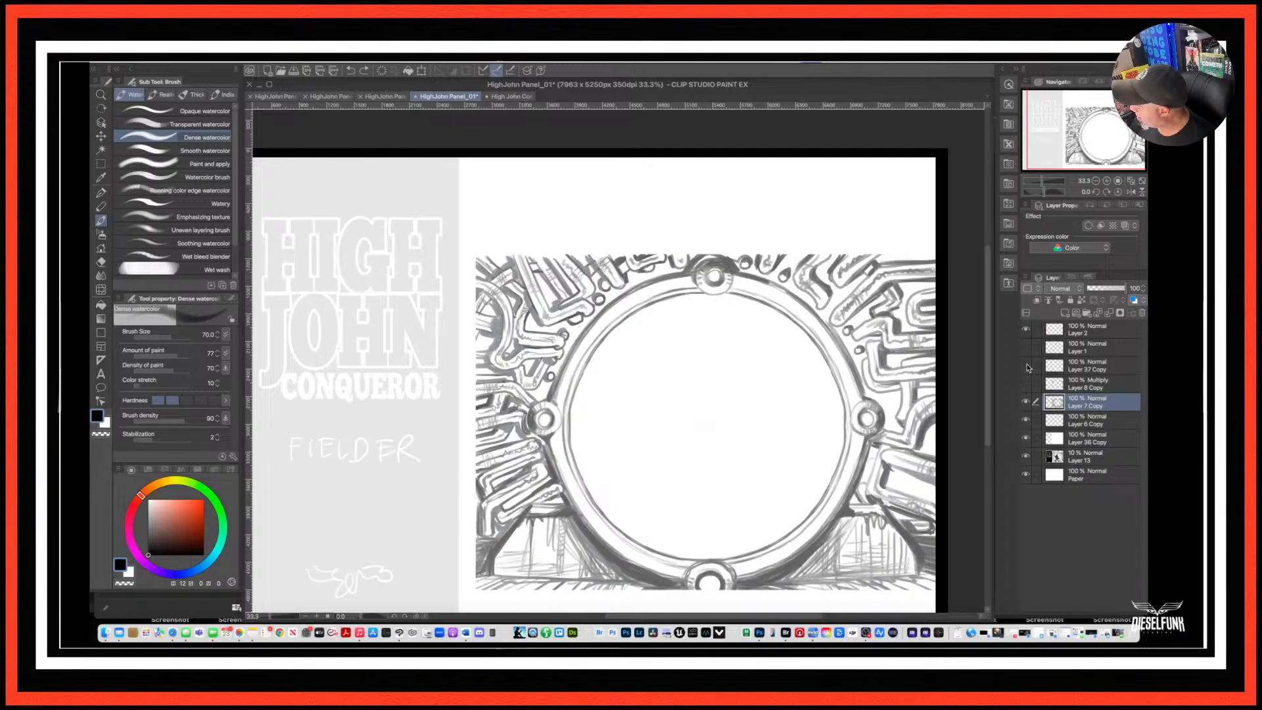
Move Layer 37 Copy directly above Layer 7 Copy in the layer stack and make it visible.
{"action": "double_click", "coordinate": [1088, 369]}
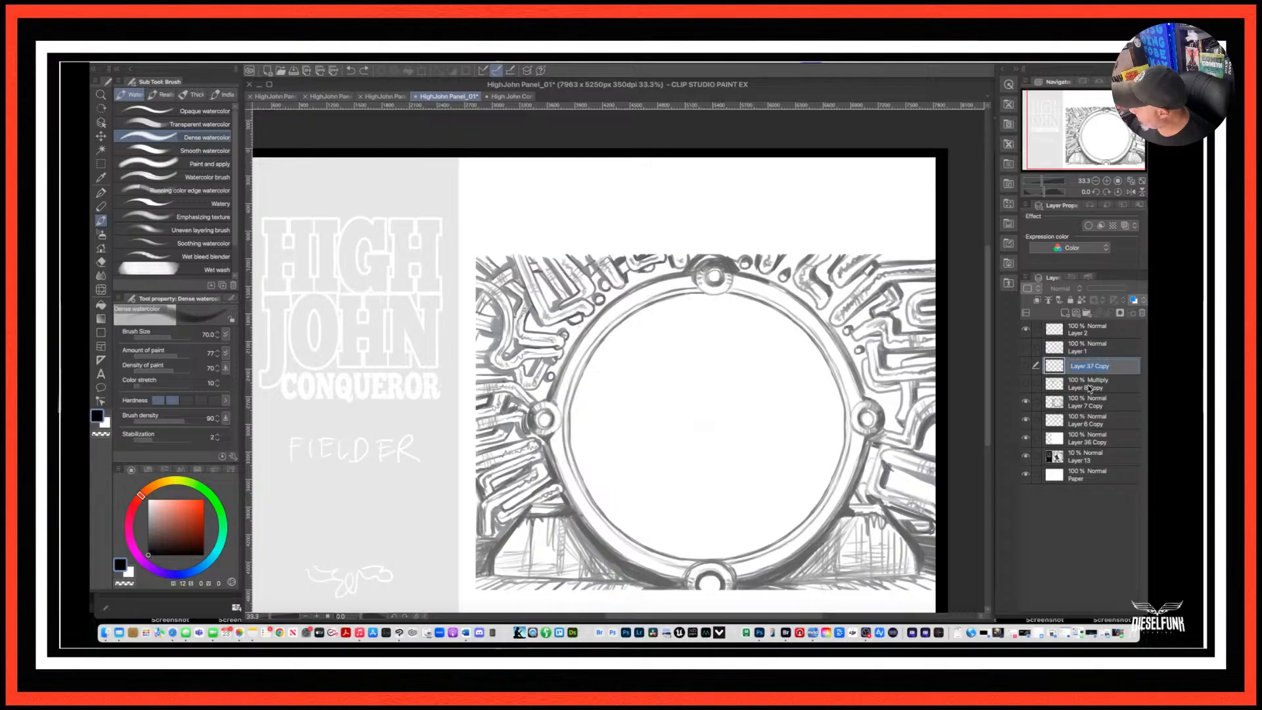
{"action": "key", "text": "Return"}
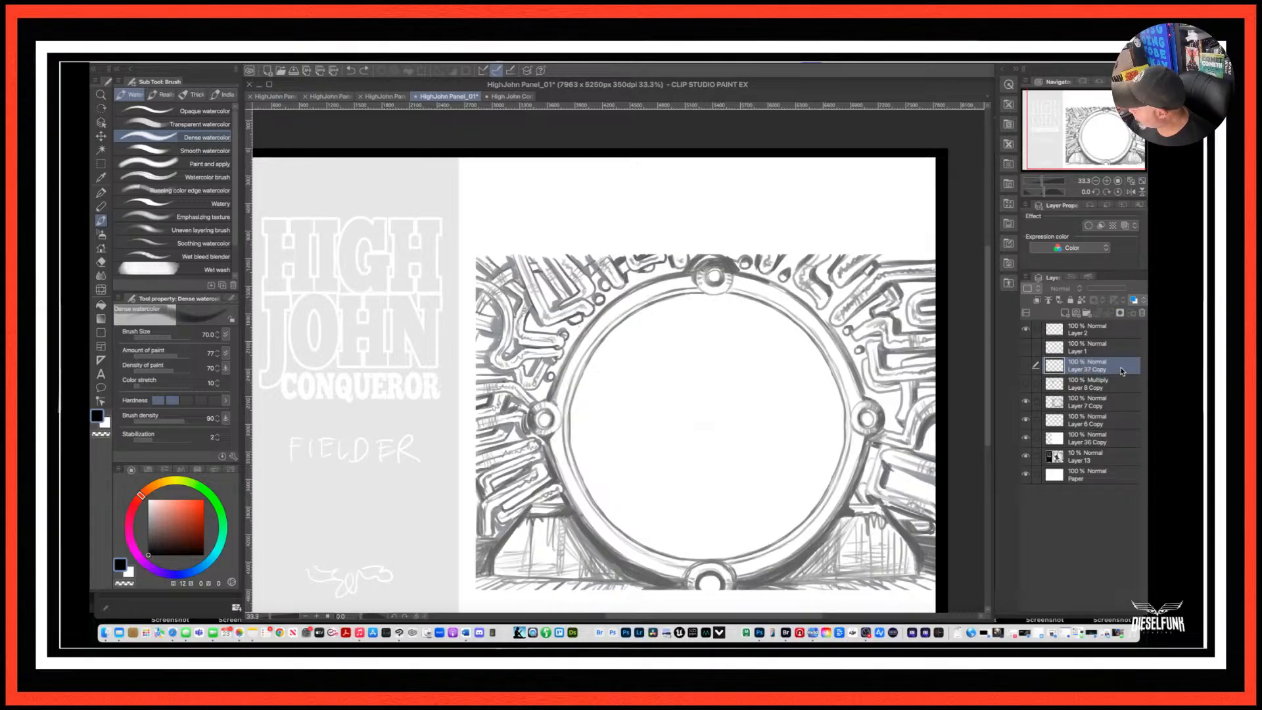
{"action": "left_click_drag", "start_coordinate": [1122, 372], "coordinate": [1104, 391]}
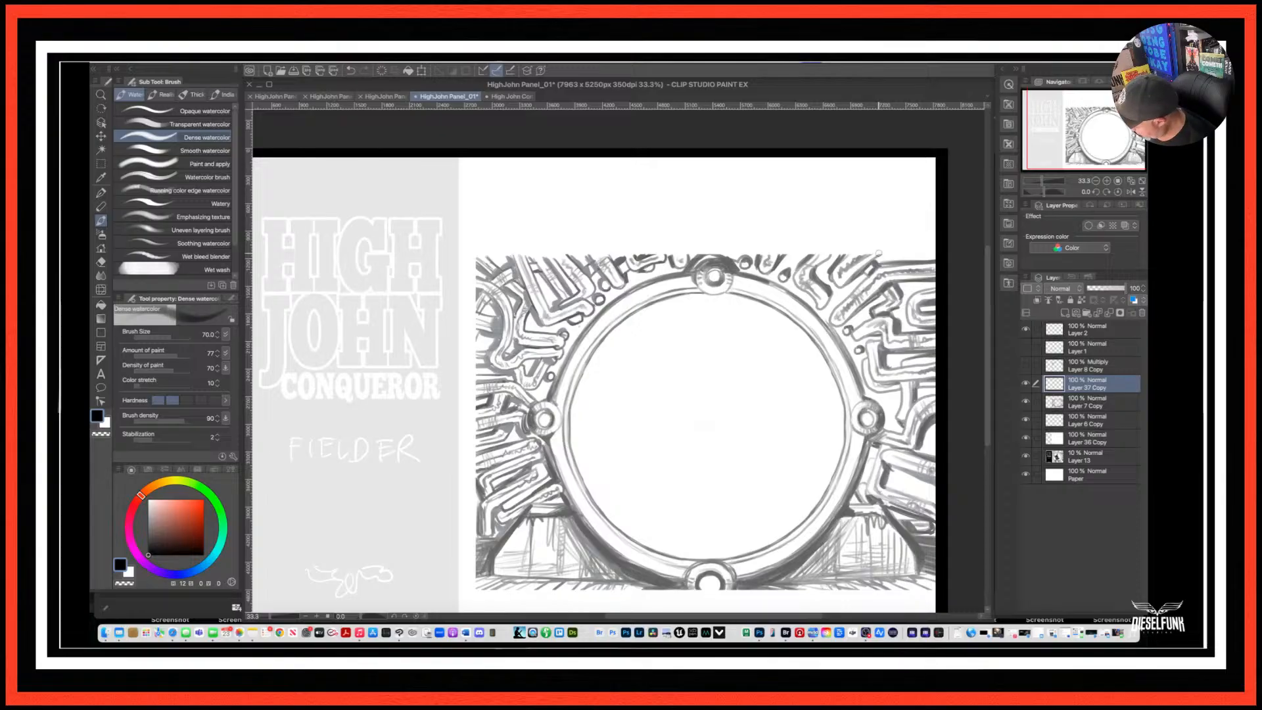
Reduce the Dense watercolor brush size to 40.
{"action": "key", "text": "bracketleft"}
{"action": "key", "text": "bracketleft"}
{"action": "key", "text": "bracketleft"}
{"action": "key", "text": "bracketleft"}
{"action": "key", "text": "bracketleft"}
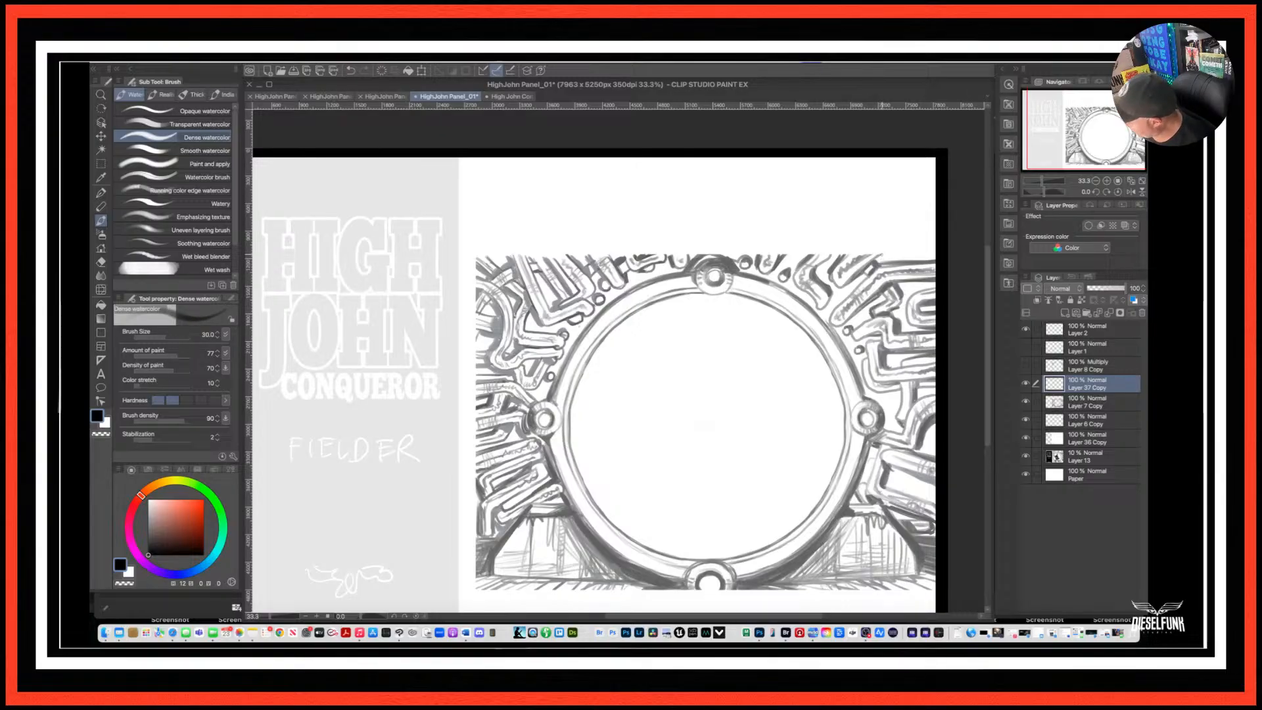
{"action": "key", "text": "bracketright"}
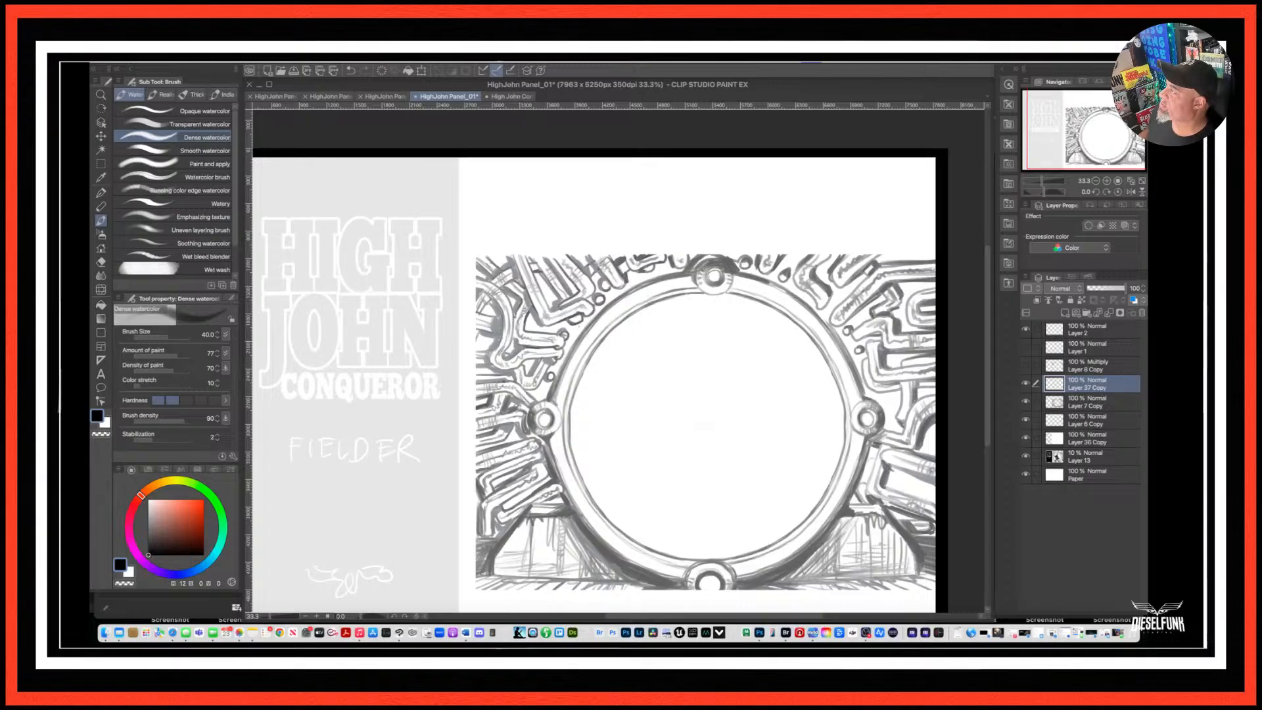
{"action": "key", "text": "Tab"}
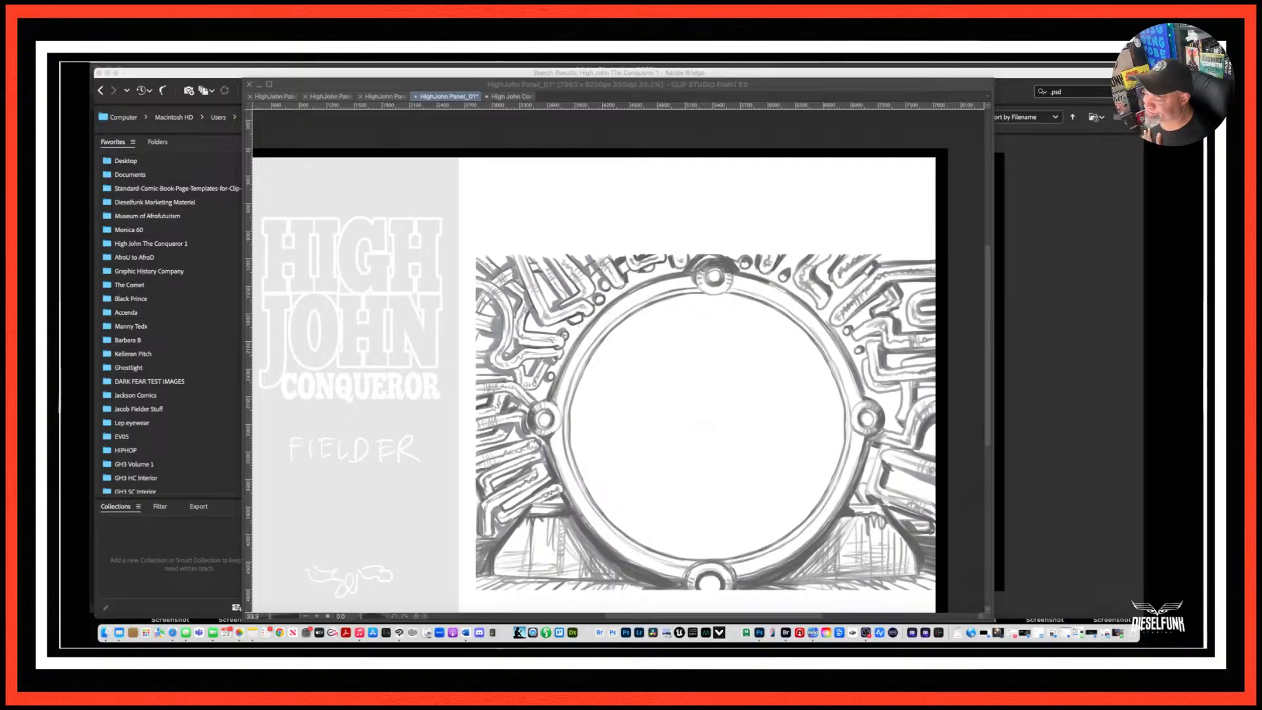
{"action": "left_click", "coordinate": [837, 99]}
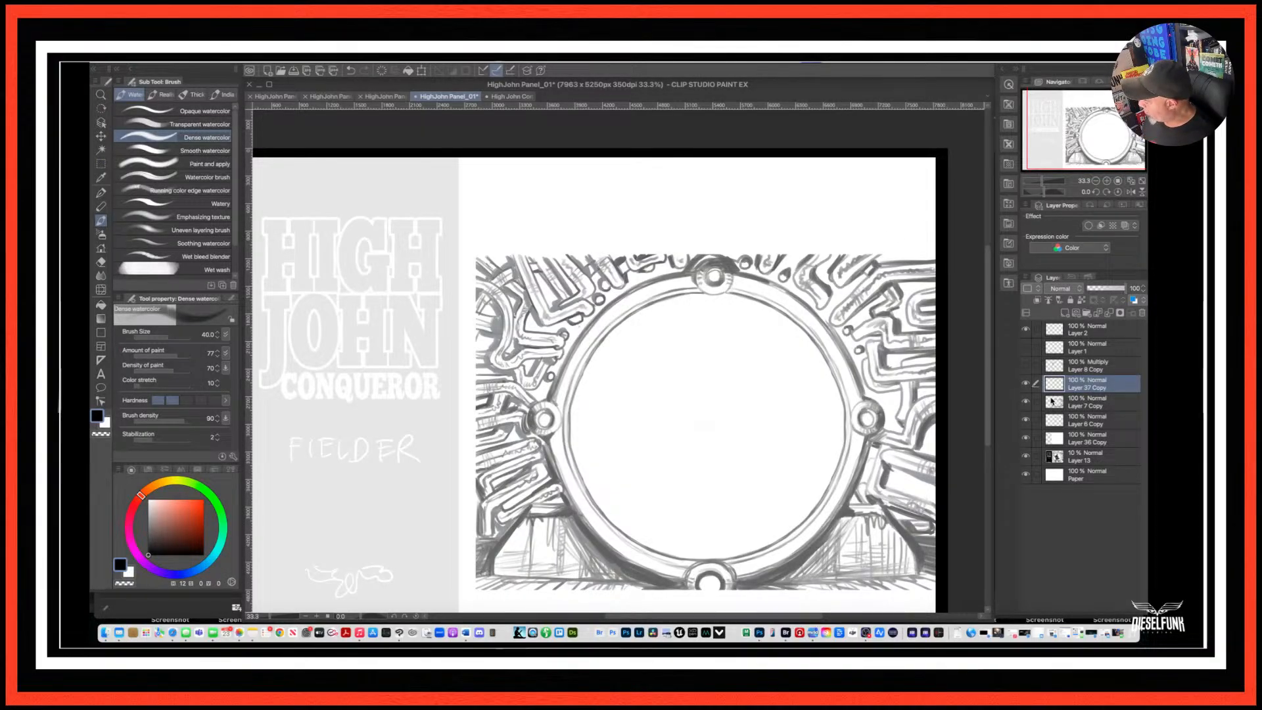
{"action": "left_click", "coordinate": [1026, 385]}
{"action": "left_click", "coordinate": [1026, 386]}
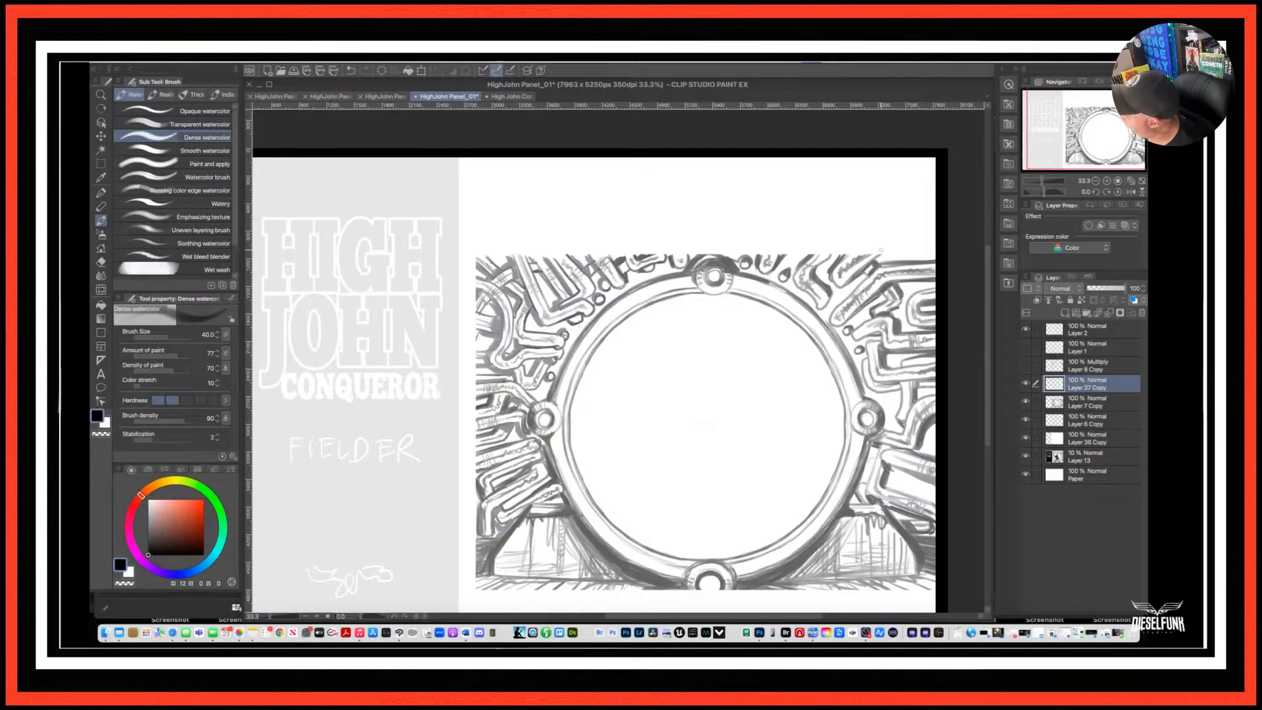
Sketch two bent pipes from the ring's upper-right machinery out to the panel's top-right corner and right edge.
{"action": "mouse_move", "coordinate": [875, 257]}
{"action": "left_mouse_down"}
{"action": "mouse_move", "coordinate": [916, 230]}
{"action": "mouse_move", "coordinate": [919, 188]}
{"action": "left_mouse_up"}
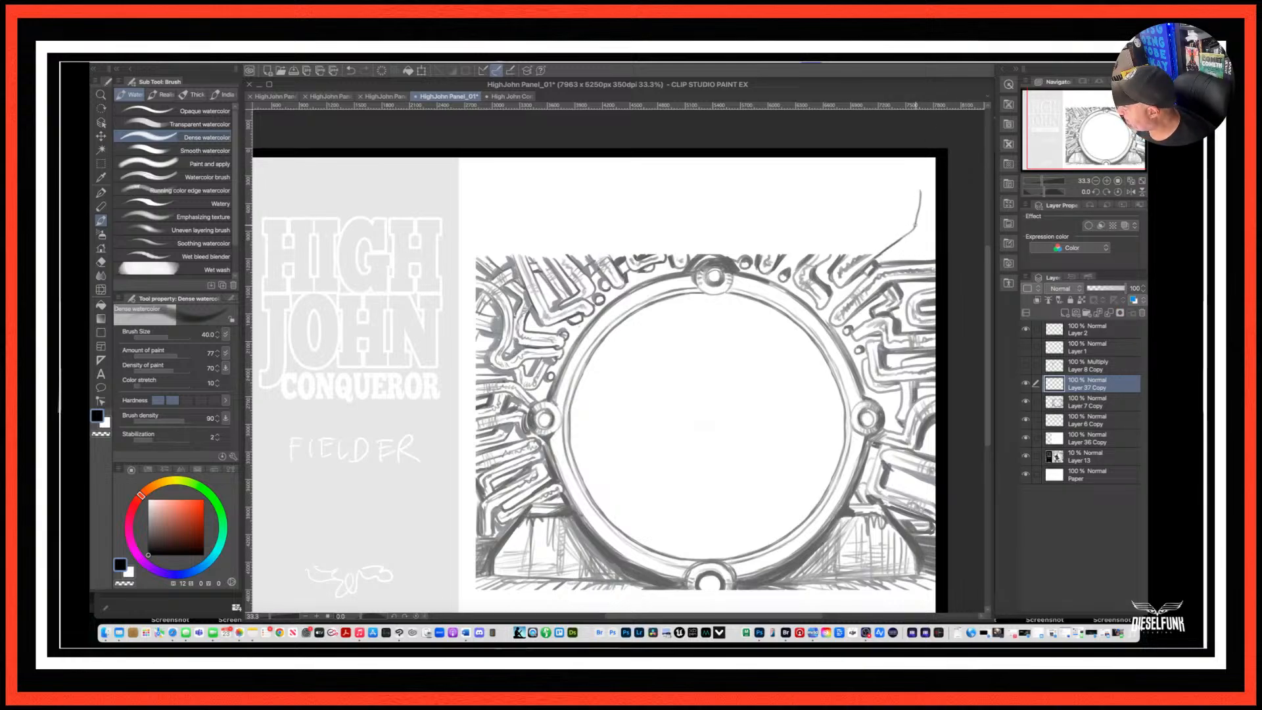
{"action": "left_click_drag", "start_coordinate": [914, 230], "coordinate": [934, 155]}
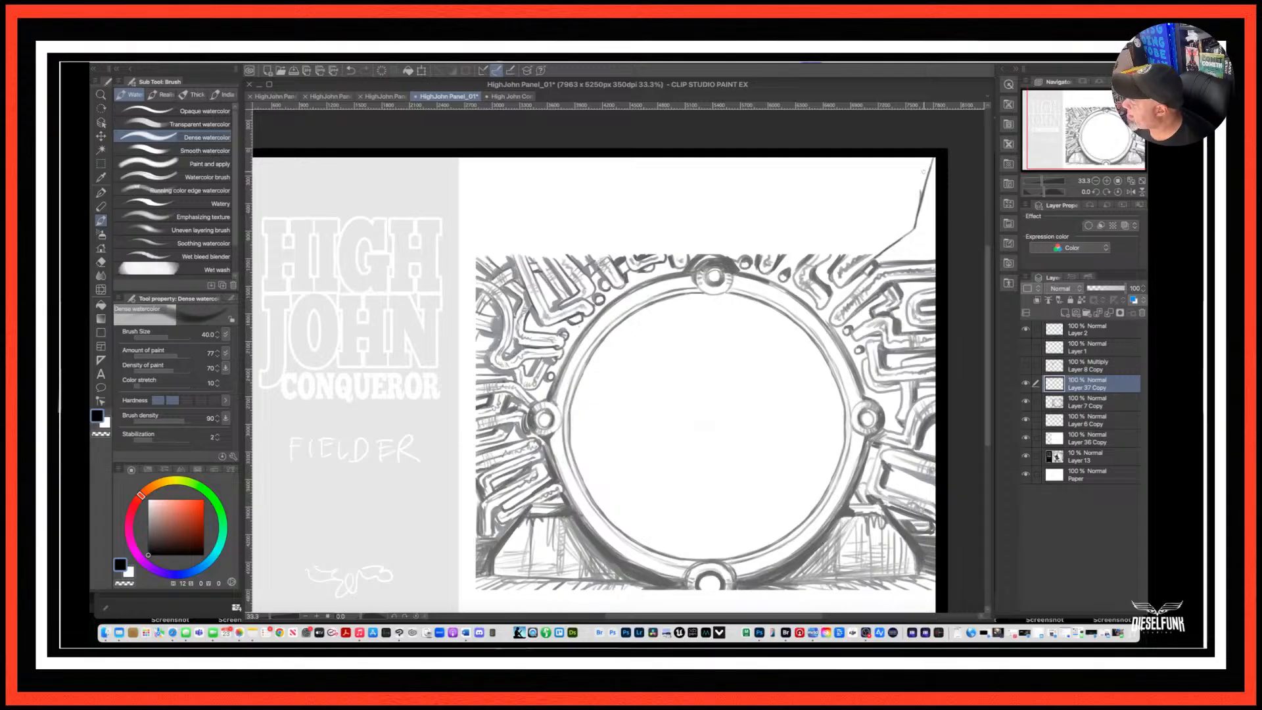
{"action": "mouse_move", "coordinate": [841, 261]}
{"action": "left_mouse_down"}
{"action": "mouse_move", "coordinate": [896, 216]}
{"action": "mouse_move", "coordinate": [917, 158]}
{"action": "left_mouse_up"}
{"action": "left_click_drag", "start_coordinate": [901, 205], "coordinate": [918, 152]}
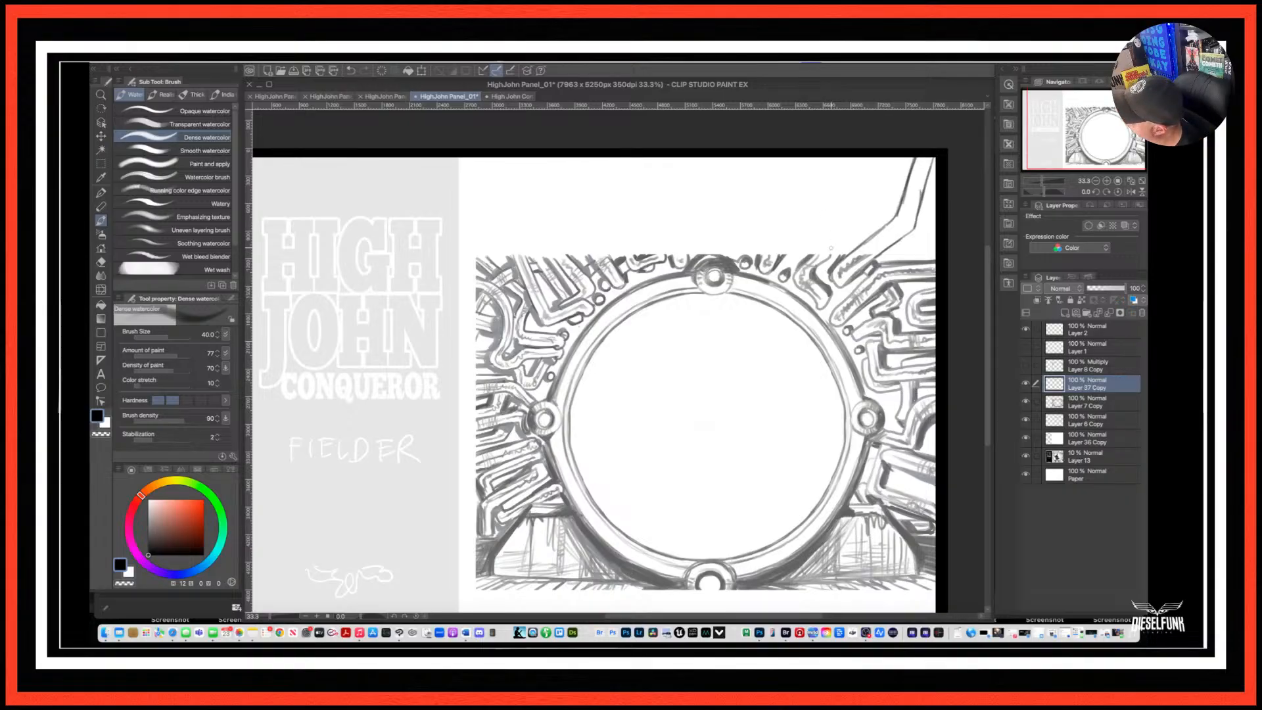
{"action": "mouse_move", "coordinate": [832, 256]}
{"action": "left_mouse_down"}
{"action": "mouse_move", "coordinate": [837, 218]}
{"action": "mouse_move", "coordinate": [894, 215]}
{"action": "left_mouse_up"}
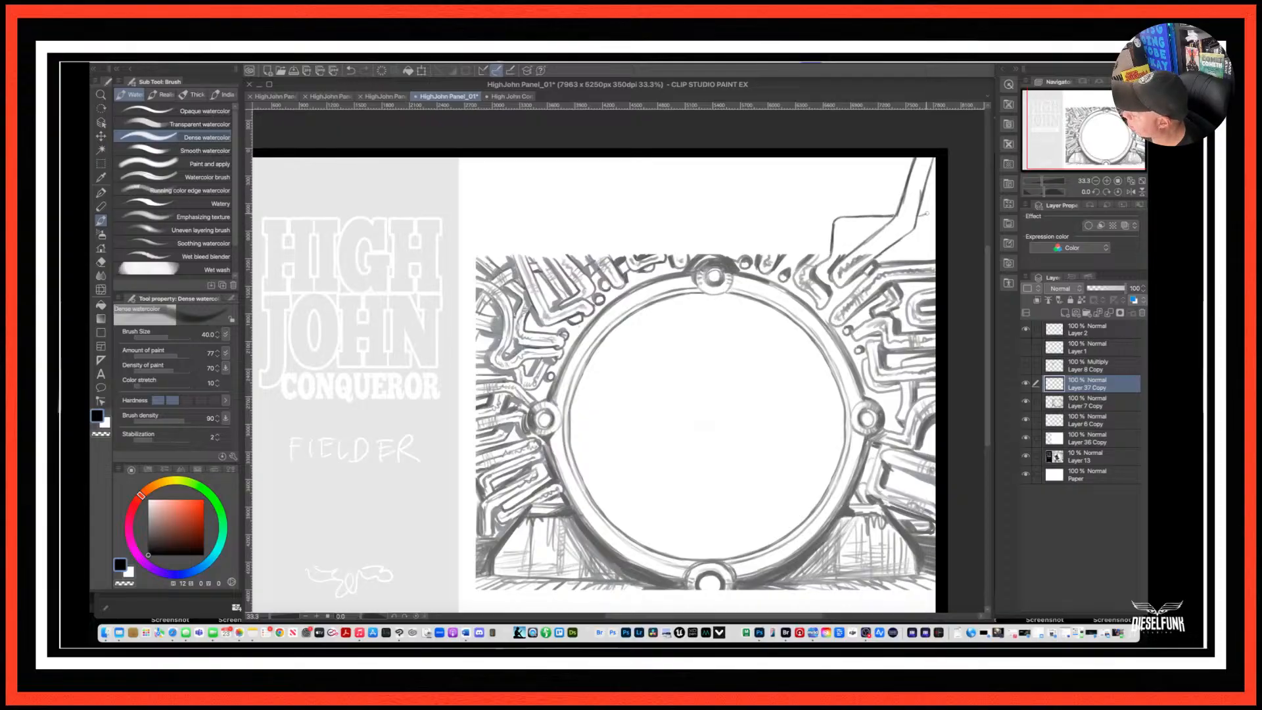
{"action": "left_click_drag", "start_coordinate": [919, 217], "coordinate": [934, 206]}
{"action": "mouse_move", "coordinate": [815, 255]}
{"action": "left_mouse_down"}
{"action": "mouse_move", "coordinate": [841, 206]}
{"action": "mouse_move", "coordinate": [935, 188]}
{"action": "left_mouse_up"}
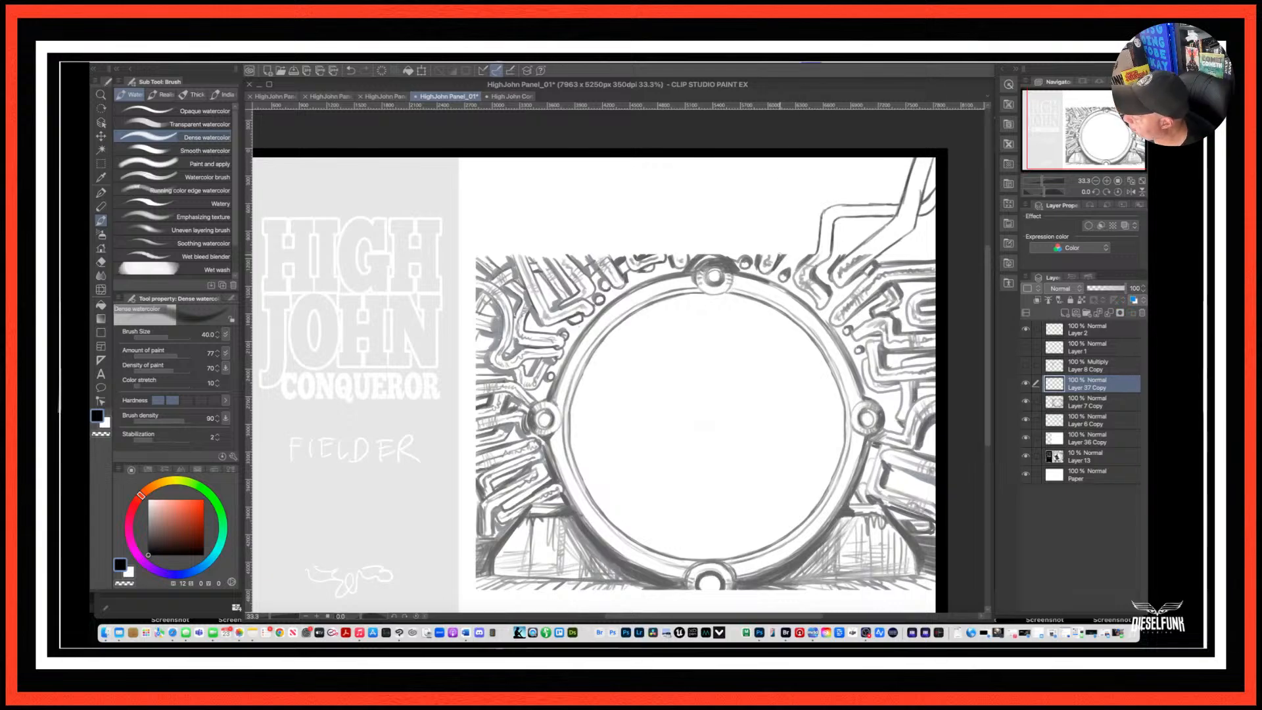
Sketch a zigzag pipe up to the panel's top edge right of the ring's top knob, plus a vertical pipe further right.
{"action": "mouse_move", "coordinate": [779, 260]}
{"action": "left_mouse_down"}
{"action": "mouse_move", "coordinate": [791, 209]}
{"action": "mouse_move", "coordinate": [769, 175]}
{"action": "mouse_move", "coordinate": [786, 156]}
{"action": "left_mouse_up"}
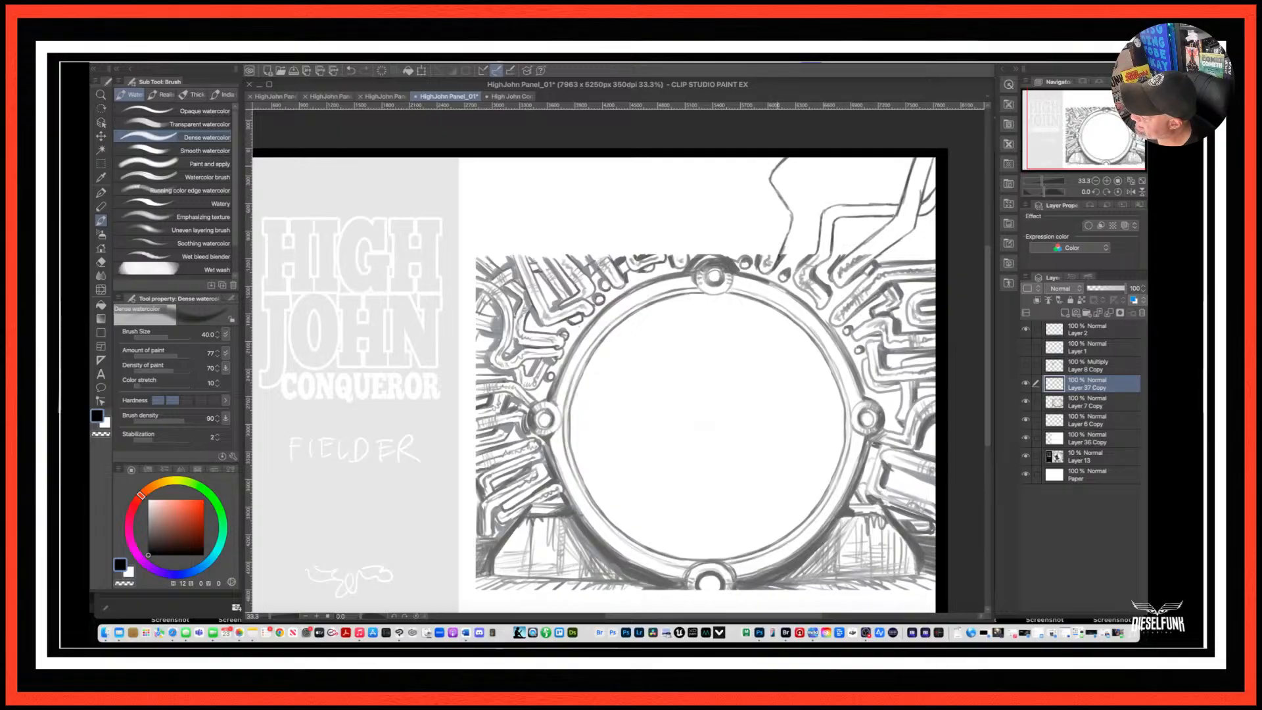
{"action": "mouse_move", "coordinate": [761, 260]}
{"action": "left_mouse_down"}
{"action": "mouse_move", "coordinate": [777, 219]}
{"action": "mouse_move", "coordinate": [753, 178]}
{"action": "mouse_move", "coordinate": [764, 162]}
{"action": "left_mouse_up"}
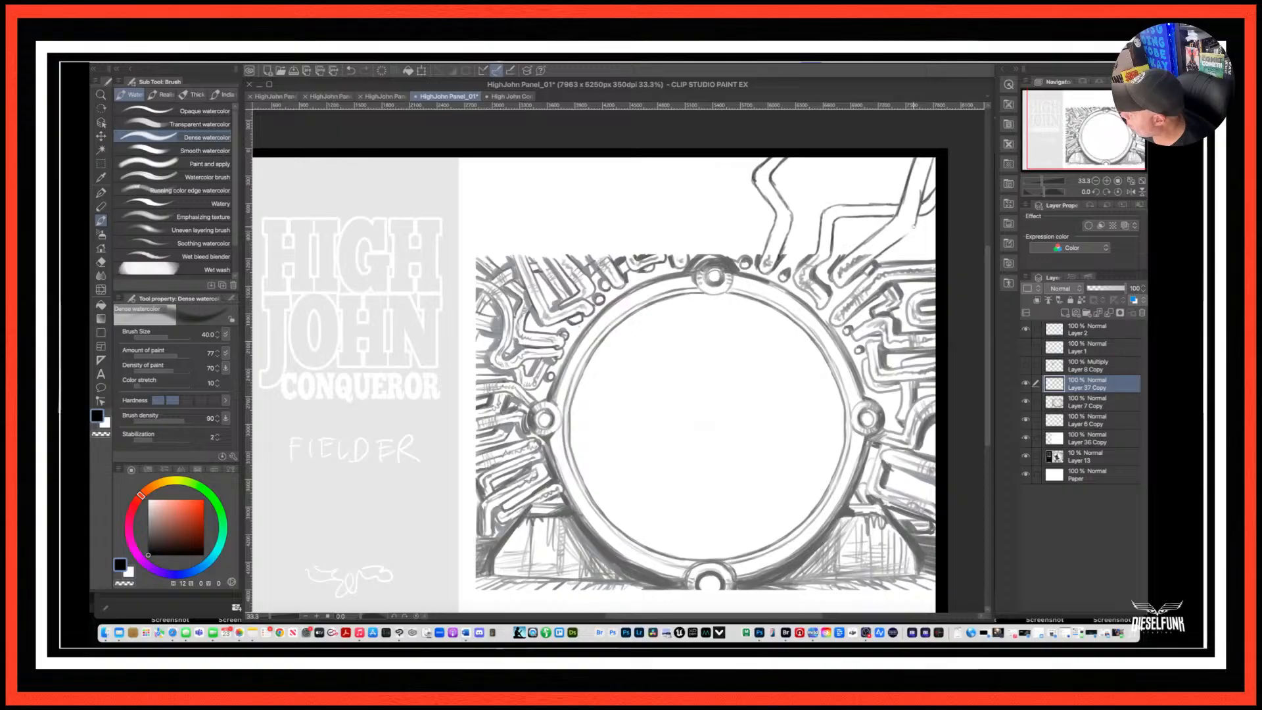
{"action": "left_click_drag", "start_coordinate": [913, 227], "coordinate": [901, 238]}
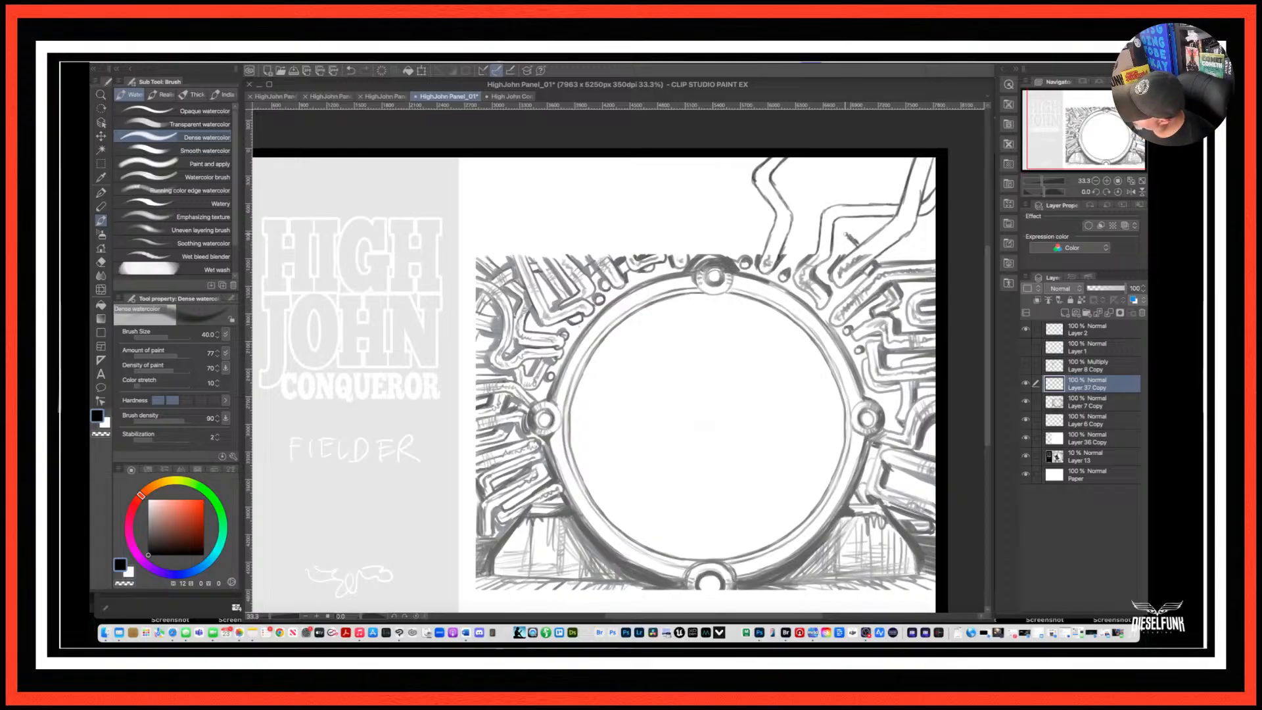
{"action": "mouse_move", "coordinate": [833, 230]}
{"action": "left_mouse_down"}
{"action": "mouse_move", "coordinate": [849, 254]}
{"action": "mouse_move", "coordinate": [834, 236]}
{"action": "mouse_move", "coordinate": [856, 174]}
{"action": "mouse_move", "coordinate": [847, 156]}
{"action": "left_mouse_up"}
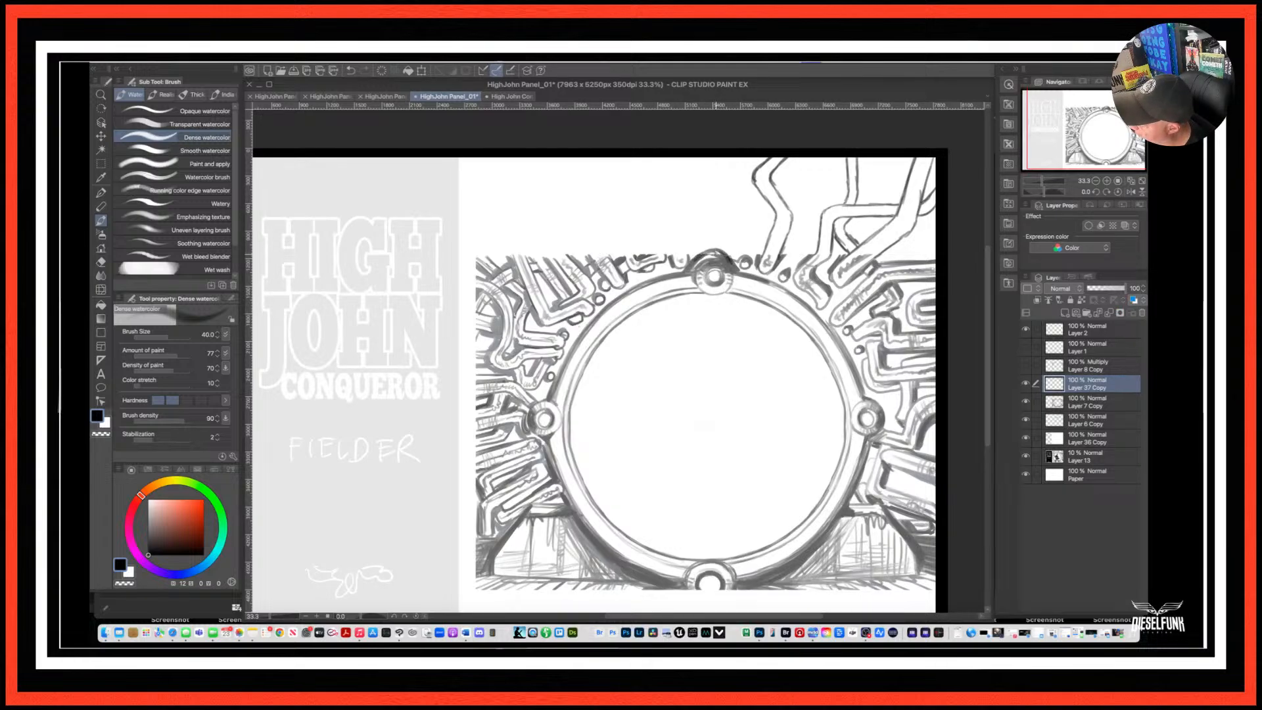
Sketch angular pipes rising from the ring's top knob and just left of it to the panel's top edge.
{"action": "mouse_move", "coordinate": [721, 253]}
{"action": "left_mouse_down"}
{"action": "mouse_move", "coordinate": [688, 257]}
{"action": "mouse_move", "coordinate": [687, 222]}
{"action": "mouse_move", "coordinate": [716, 209]}
{"action": "mouse_move", "coordinate": [721, 159]}
{"action": "mouse_move", "coordinate": [720, 183]}
{"action": "mouse_move", "coordinate": [707, 174]}
{"action": "mouse_move", "coordinate": [706, 185]}
{"action": "left_mouse_up"}
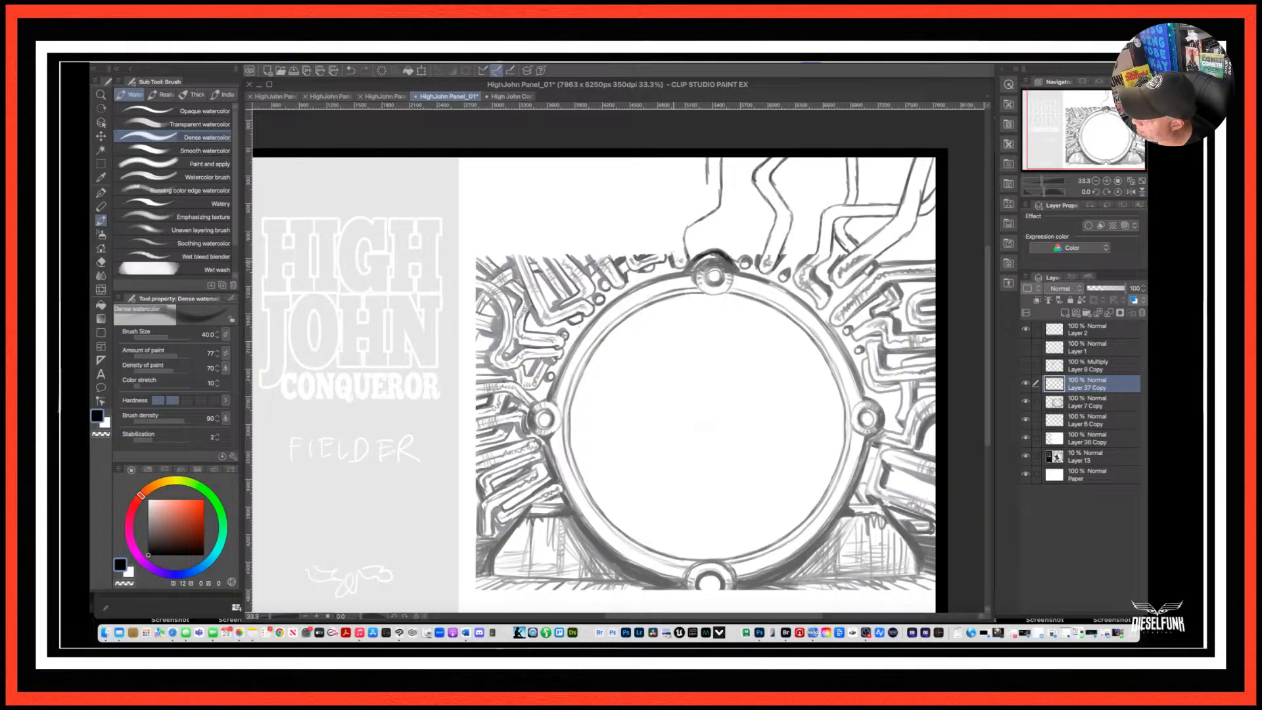
{"action": "mouse_move", "coordinate": [672, 263]}
{"action": "left_mouse_down"}
{"action": "mouse_move", "coordinate": [706, 201]}
{"action": "mouse_move", "coordinate": [693, 212]}
{"action": "mouse_move", "coordinate": [707, 170]}
{"action": "mouse_move", "coordinate": [679, 222]}
{"action": "left_mouse_up"}
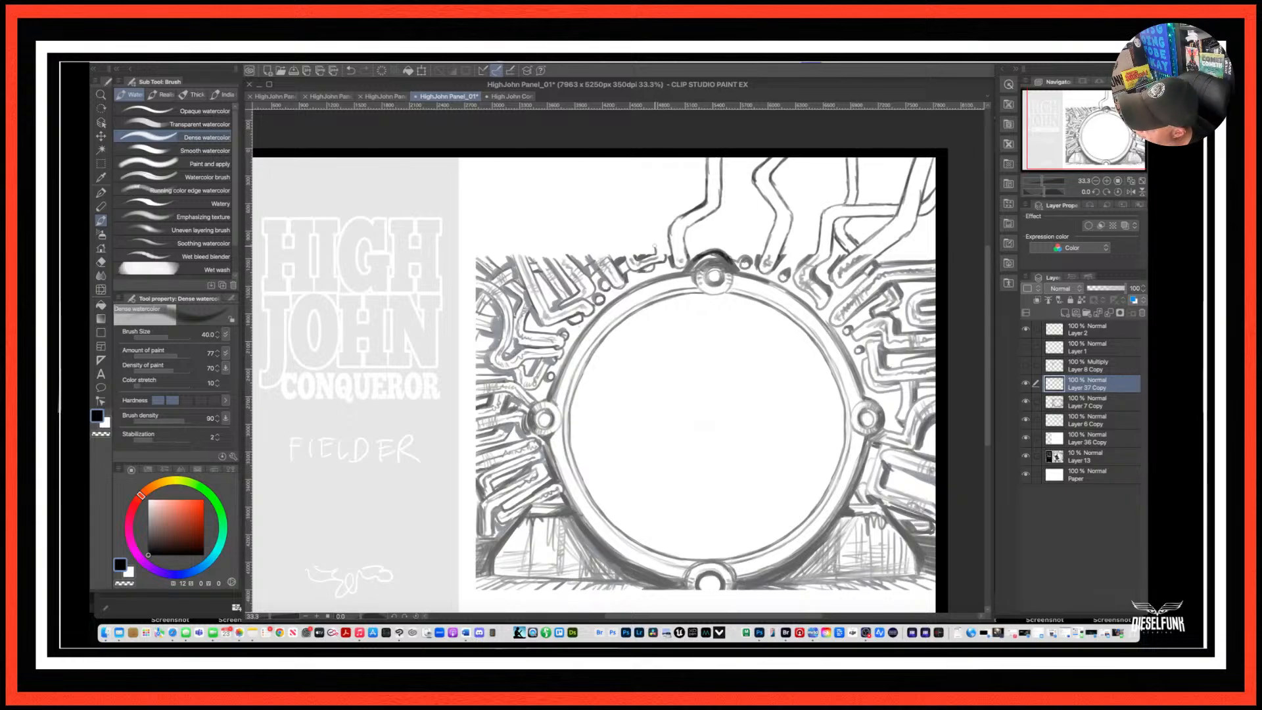
{"action": "mouse_move", "coordinate": [664, 252]}
{"action": "left_mouse_down"}
{"action": "mouse_move", "coordinate": [663, 214]}
{"action": "mouse_move", "coordinate": [686, 199]}
{"action": "mouse_move", "coordinate": [673, 156]}
{"action": "mouse_move", "coordinate": [677, 192]}
{"action": "mouse_move", "coordinate": [647, 216]}
{"action": "mouse_move", "coordinate": [651, 252]}
{"action": "left_mouse_up"}
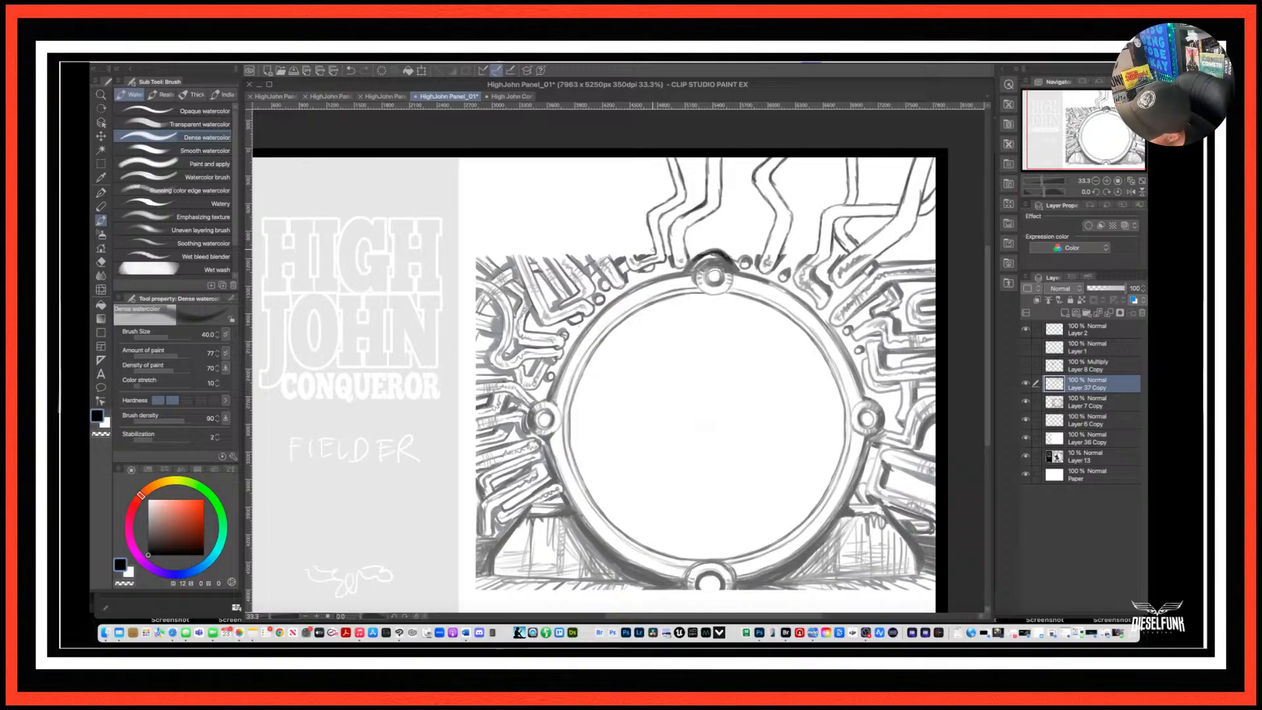
{"action": "mouse_move", "coordinate": [619, 245]}
{"action": "left_mouse_down"}
{"action": "mouse_move", "coordinate": [626, 263]}
{"action": "mouse_move", "coordinate": [623, 217]}
{"action": "mouse_move", "coordinate": [642, 185]}
{"action": "left_mouse_up"}
{"action": "left_click_drag", "start_coordinate": [645, 158], "coordinate": [611, 226]}
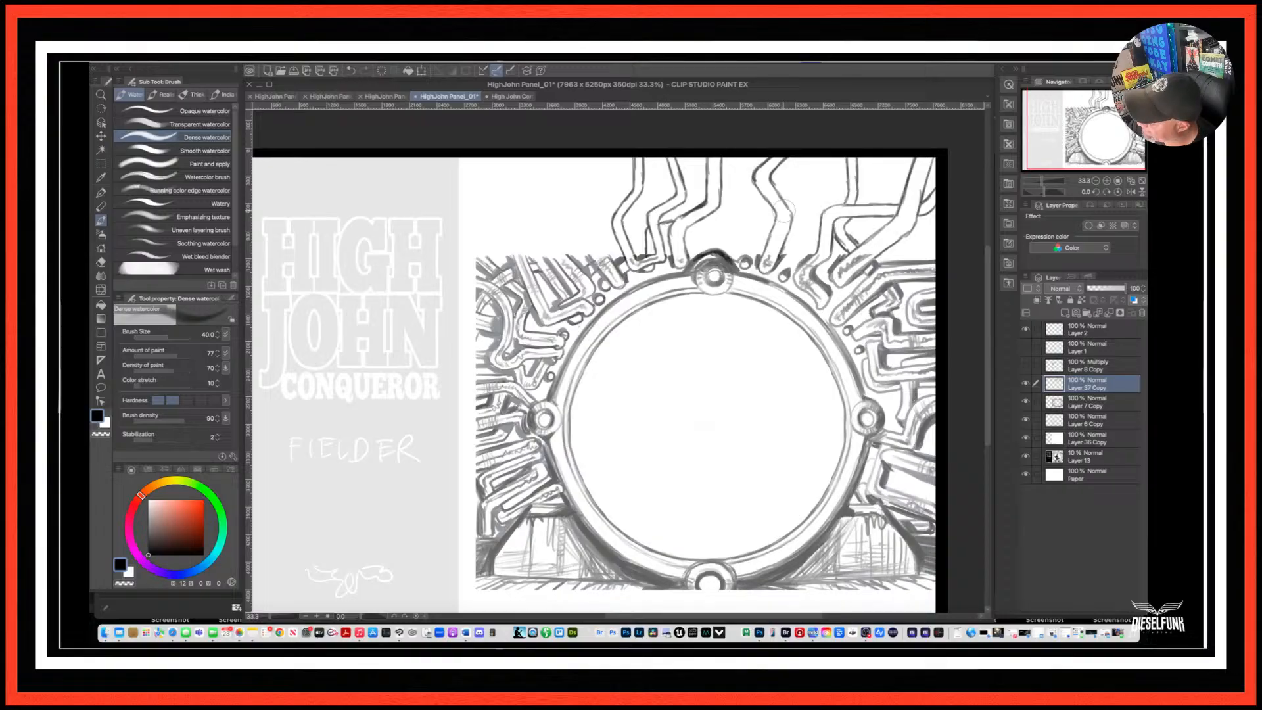
Undo the last strokes and sketch slanted branching pipes that pass behind the zigzag pipe above and right of the top knob.
{"action": "key", "text": "super+z"}
{"action": "key", "text": "super+z"}
{"action": "key", "text": "super+z"}
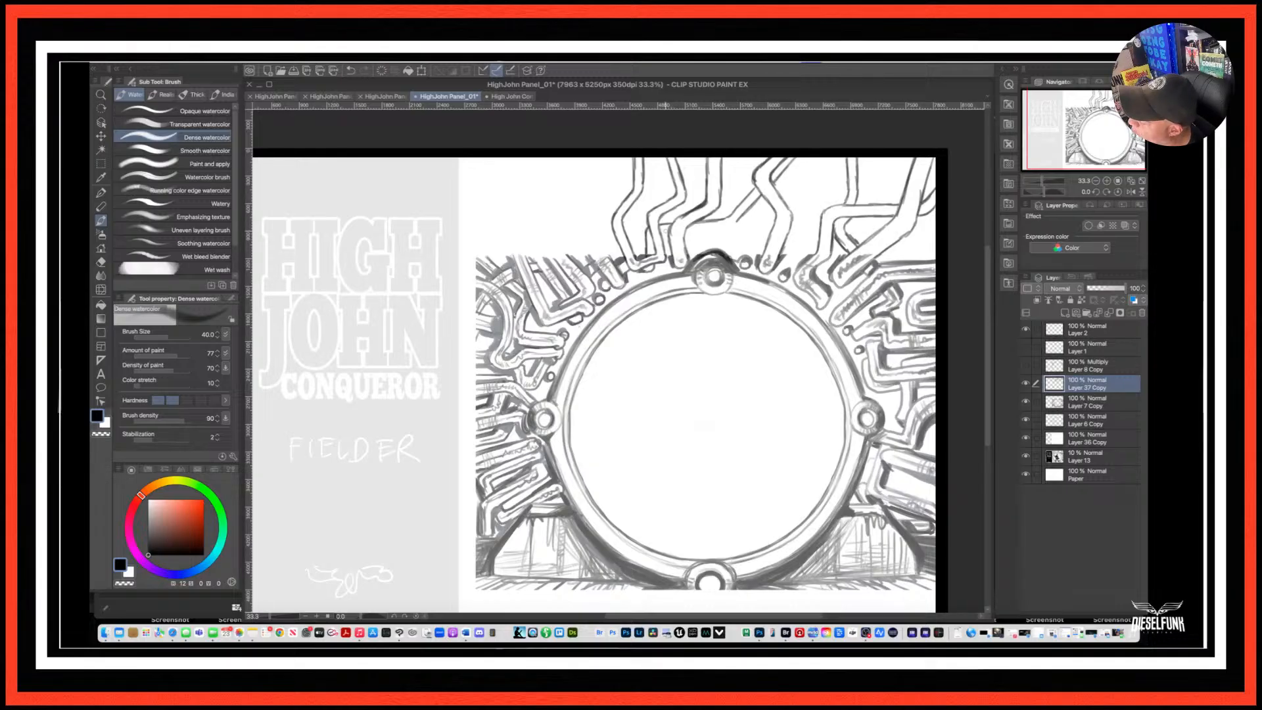
{"action": "left_click_drag", "start_coordinate": [687, 231], "coordinate": [743, 213]}
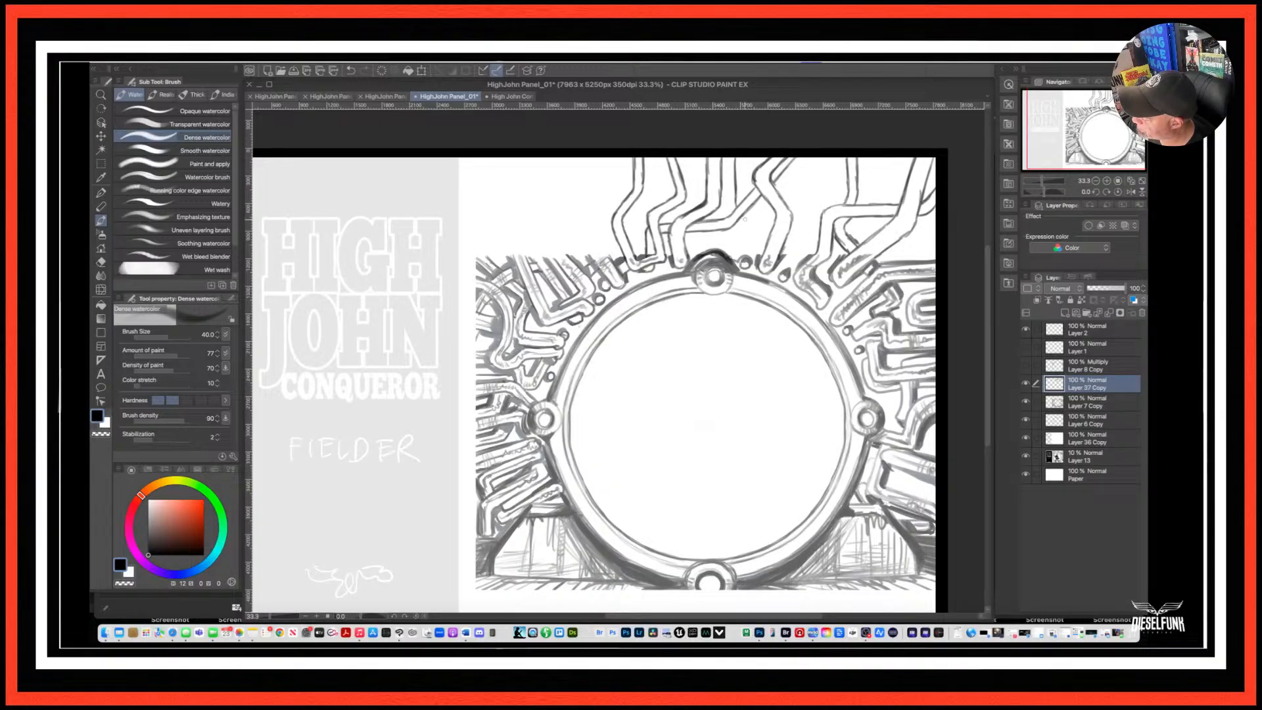
{"action": "mouse_move", "coordinate": [744, 219]}
{"action": "left_mouse_down"}
{"action": "mouse_move", "coordinate": [793, 233]}
{"action": "mouse_move", "coordinate": [814, 214]}
{"action": "mouse_move", "coordinate": [816, 229]}
{"action": "mouse_move", "coordinate": [812, 154]}
{"action": "left_mouse_up"}
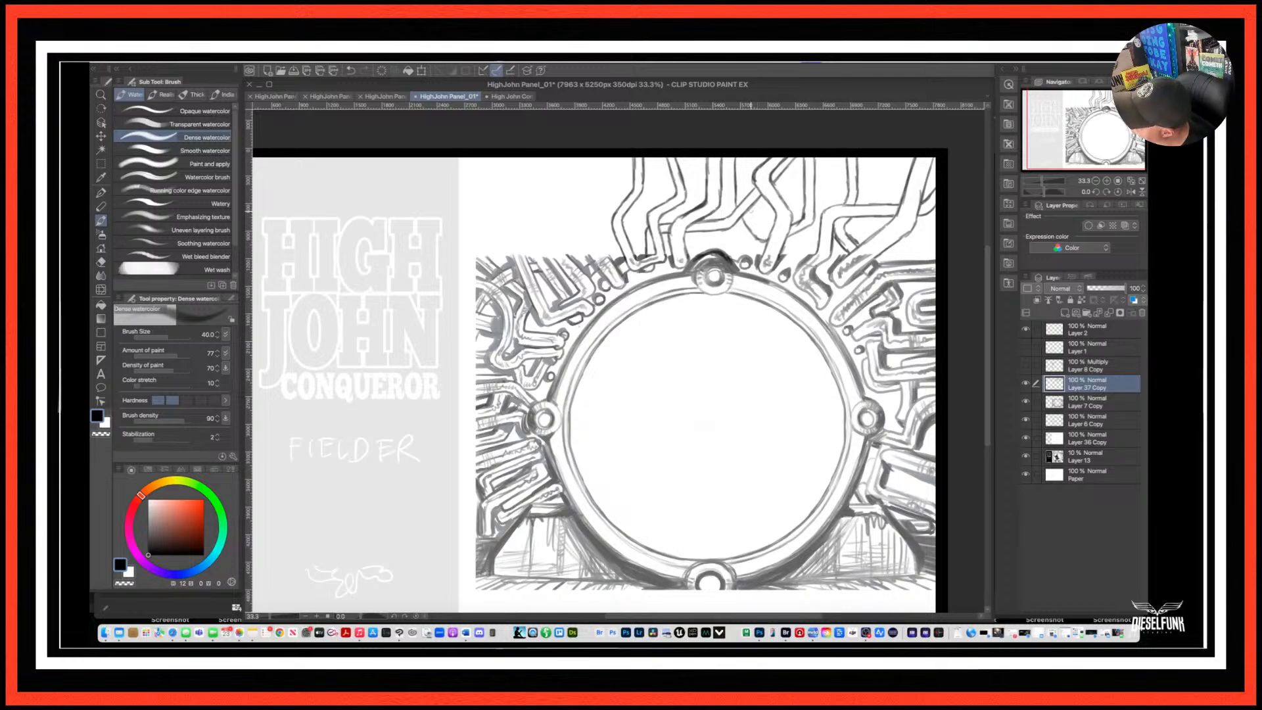
{"action": "left_click_drag", "start_coordinate": [751, 212], "coordinate": [761, 228]}
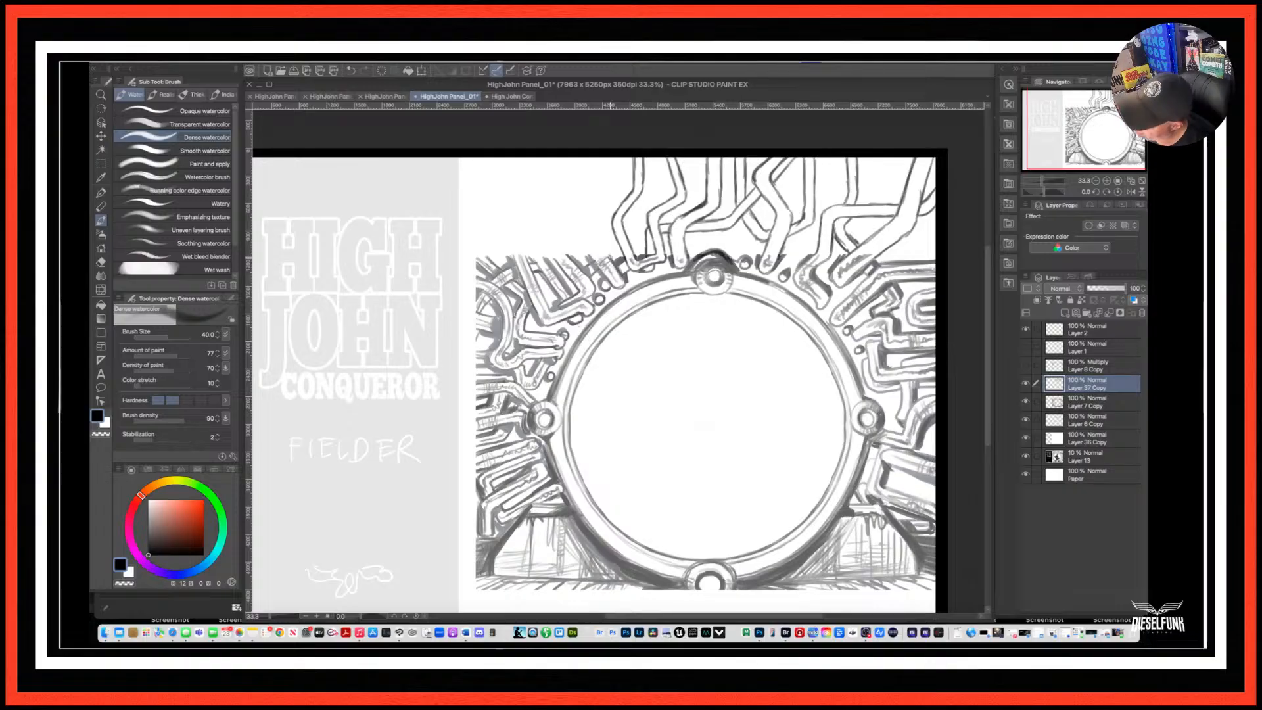
Sketch another bent pipe to the panel's top edge, left of the existing pipes above the ring's upper-left side.
{"action": "mouse_move", "coordinate": [612, 260]}
{"action": "left_mouse_down"}
{"action": "mouse_move", "coordinate": [588, 219]}
{"action": "mouse_move", "coordinate": [610, 191]}
{"action": "mouse_move", "coordinate": [608, 159]}
{"action": "left_mouse_up"}
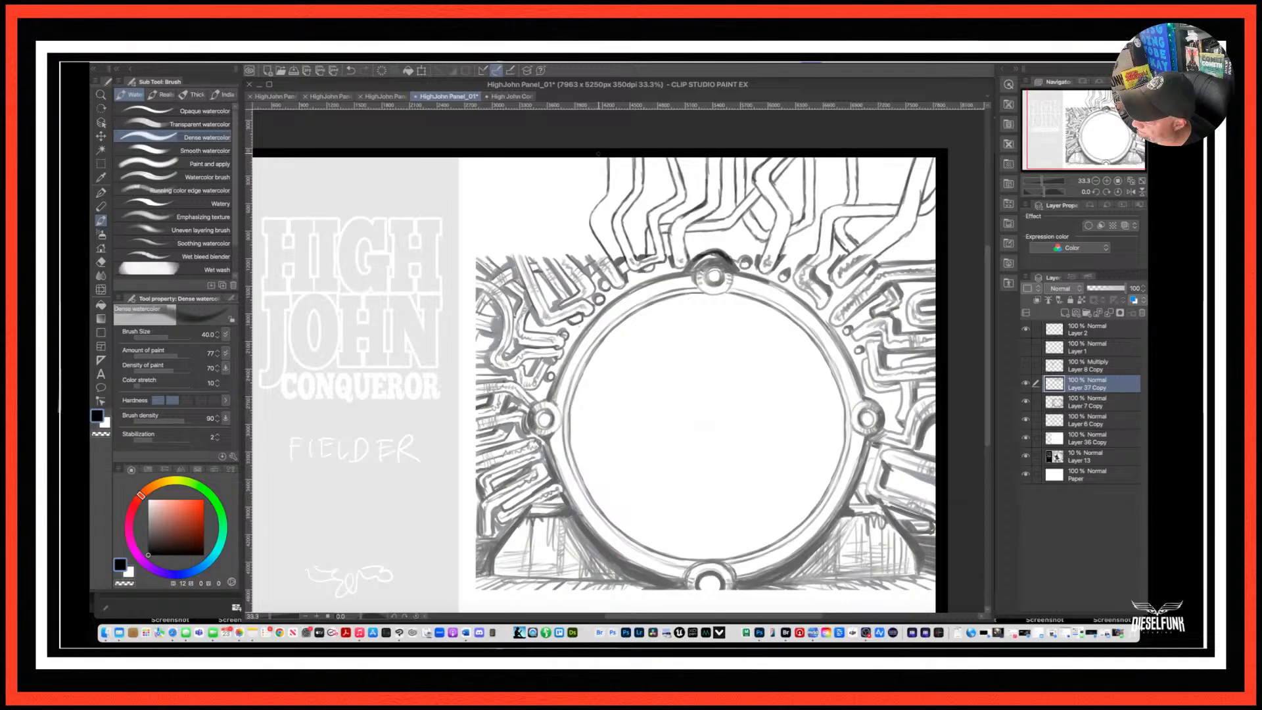
{"action": "mouse_move", "coordinate": [598, 153]}
{"action": "left_mouse_down"}
{"action": "mouse_move", "coordinate": [597, 191]}
{"action": "mouse_move", "coordinate": [575, 220]}
{"action": "mouse_move", "coordinate": [606, 276]}
{"action": "left_mouse_up"}
{"action": "left_click_drag", "start_coordinate": [576, 214], "coordinate": [587, 249]}
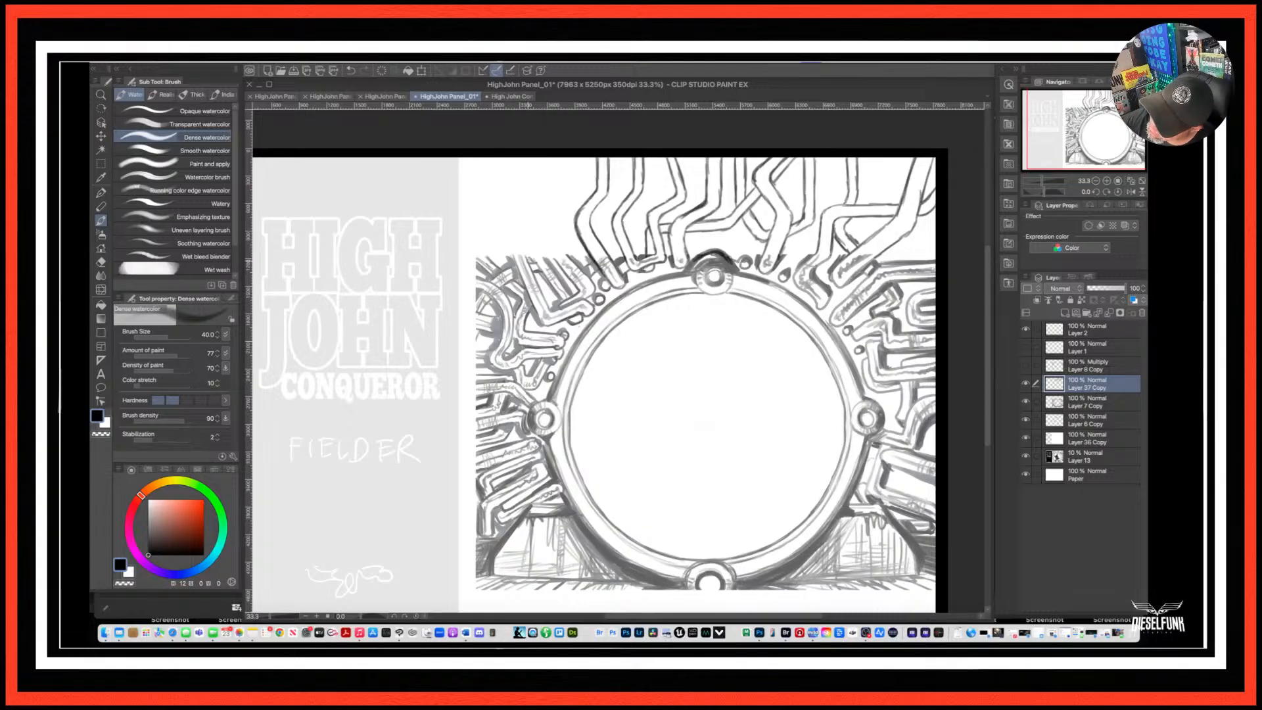
Sketch a bent pipe from the ring's upper-left machinery to the top edge, with parallel lines running down beside it.
{"action": "mouse_move", "coordinate": [523, 256]}
{"action": "left_mouse_down"}
{"action": "mouse_move", "coordinate": [556, 201]}
{"action": "mouse_move", "coordinate": [560, 157]}
{"action": "left_mouse_up"}
{"action": "left_click_drag", "start_coordinate": [557, 174], "coordinate": [555, 199]}
{"action": "mouse_move", "coordinate": [546, 155]}
{"action": "left_mouse_down"}
{"action": "mouse_move", "coordinate": [544, 193]}
{"action": "mouse_move", "coordinate": [510, 238]}
{"action": "mouse_move", "coordinate": [519, 268]}
{"action": "mouse_move", "coordinate": [514, 258]}
{"action": "left_mouse_up"}
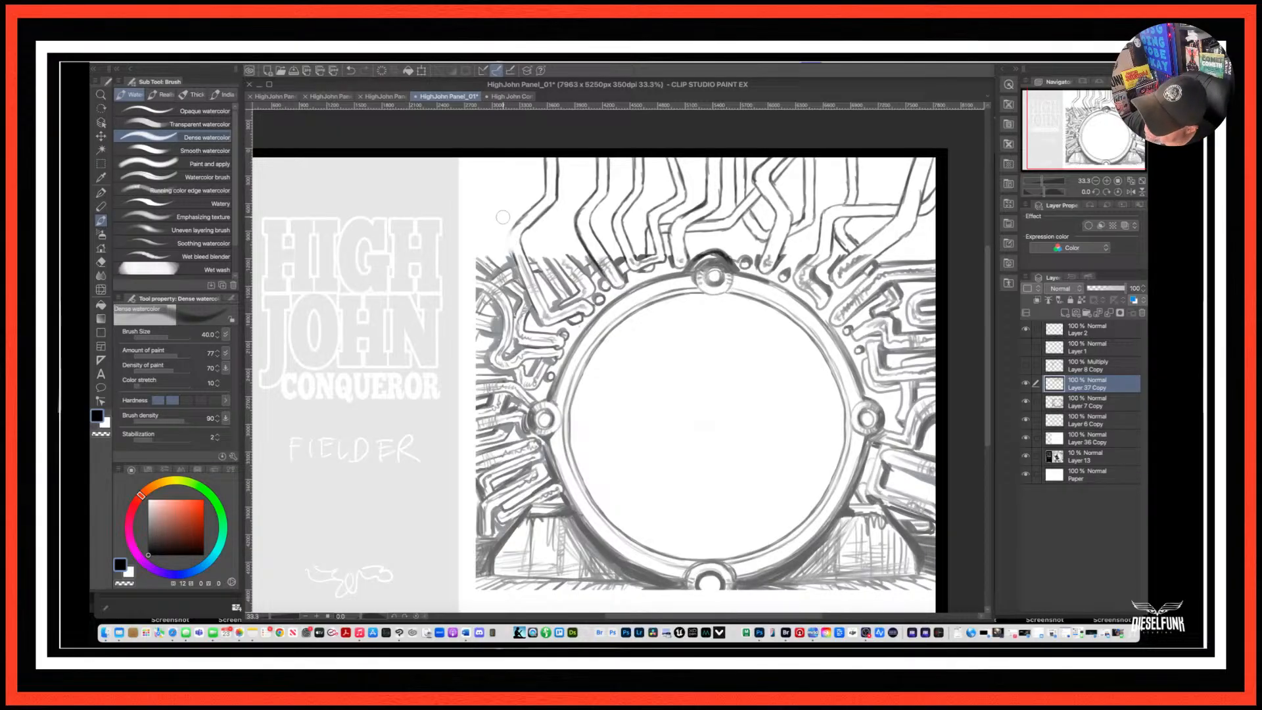
{"action": "mouse_move", "coordinate": [522, 220]}
{"action": "left_mouse_down"}
{"action": "mouse_move", "coordinate": [510, 236]}
{"action": "mouse_move", "coordinate": [516, 268]}
{"action": "left_mouse_up"}
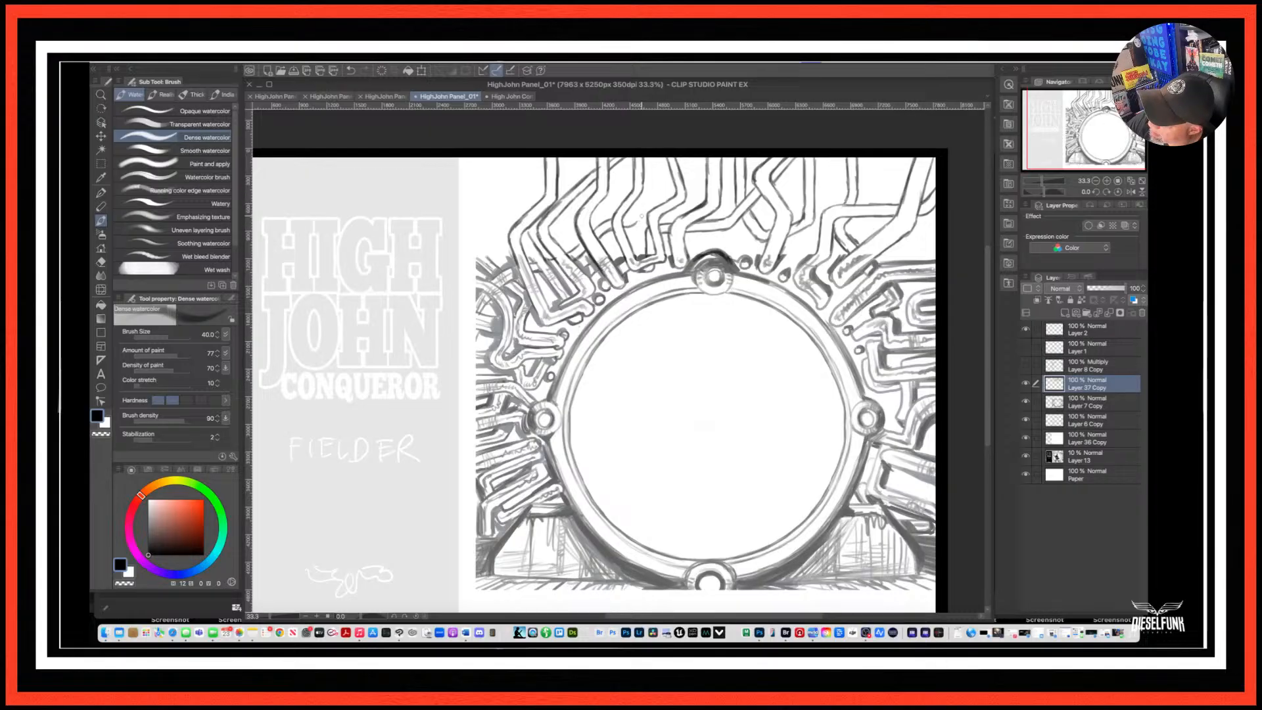
Fill the gaps between the pipes with short connecting lines above the ring and near the panel's top-right corner.
{"action": "left_click_drag", "start_coordinate": [636, 223], "coordinate": [670, 176]}
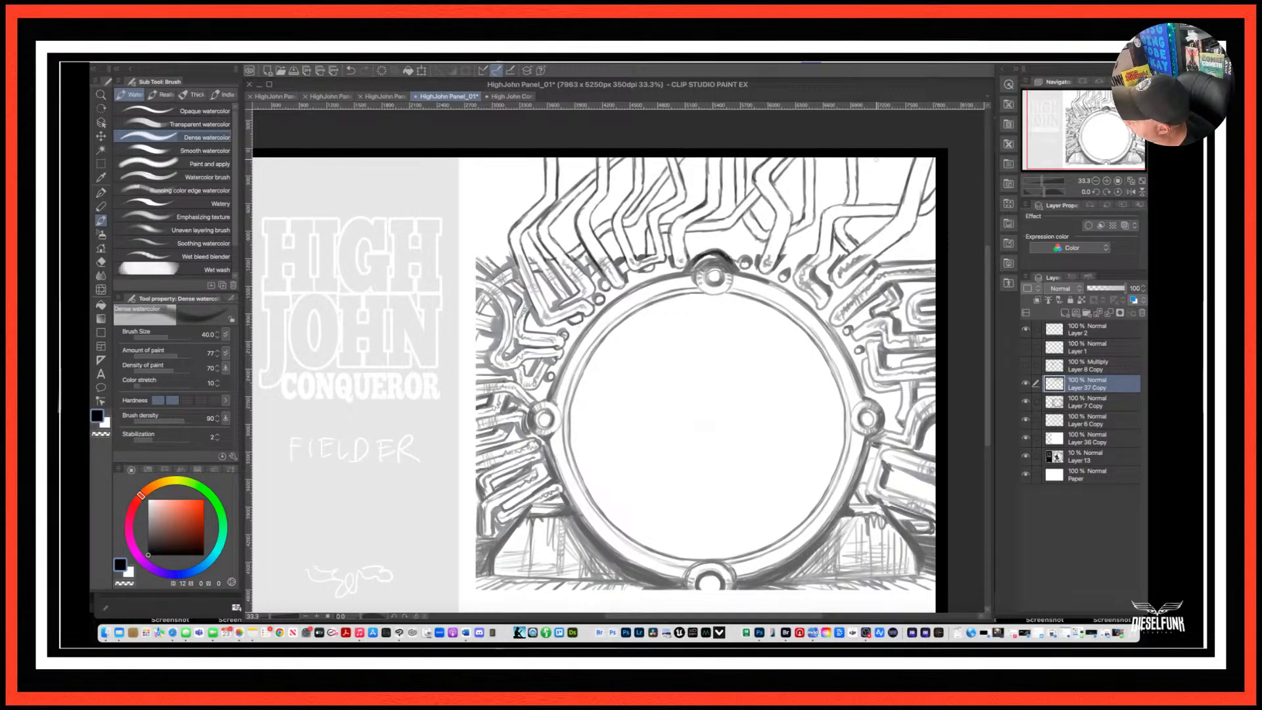
{"action": "mouse_move", "coordinate": [876, 160]}
{"action": "left_mouse_down"}
{"action": "mouse_move", "coordinate": [882, 205]}
{"action": "mouse_move", "coordinate": [885, 179]}
{"action": "left_mouse_up"}
{"action": "left_click_drag", "start_coordinate": [887, 156], "coordinate": [890, 167]}
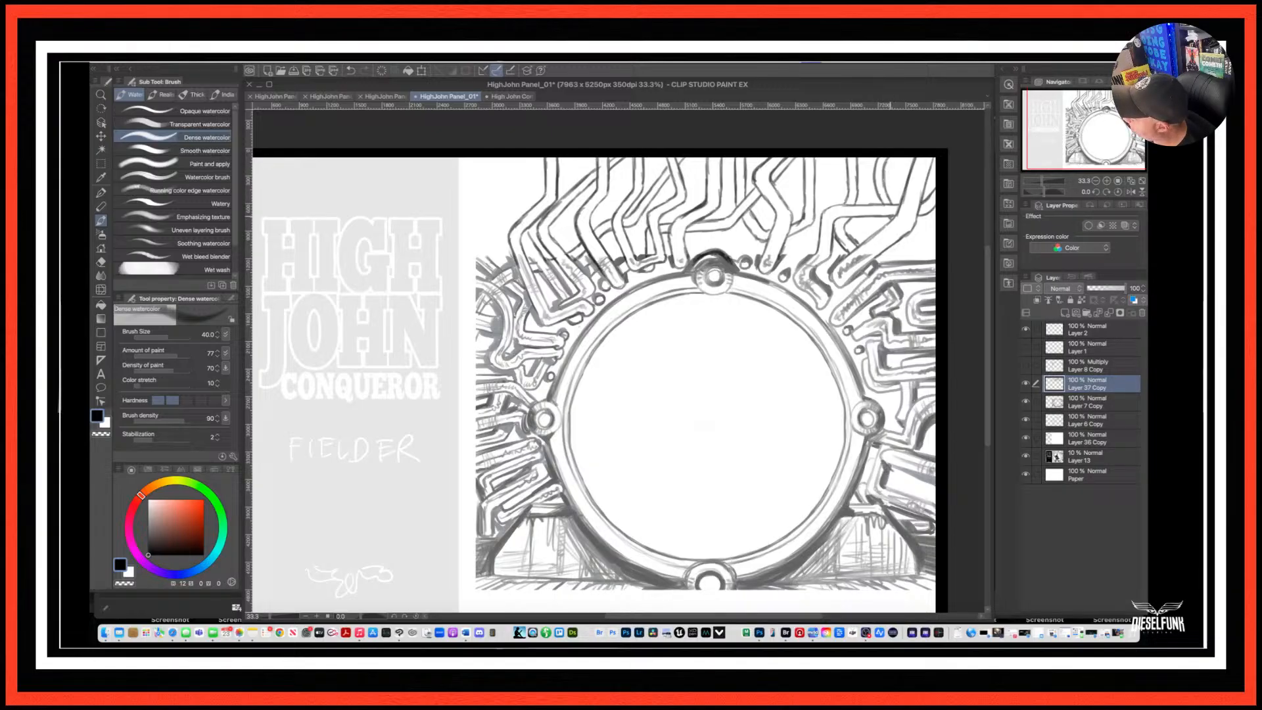
{"action": "left_click_drag", "start_coordinate": [910, 234], "coordinate": [938, 234]}
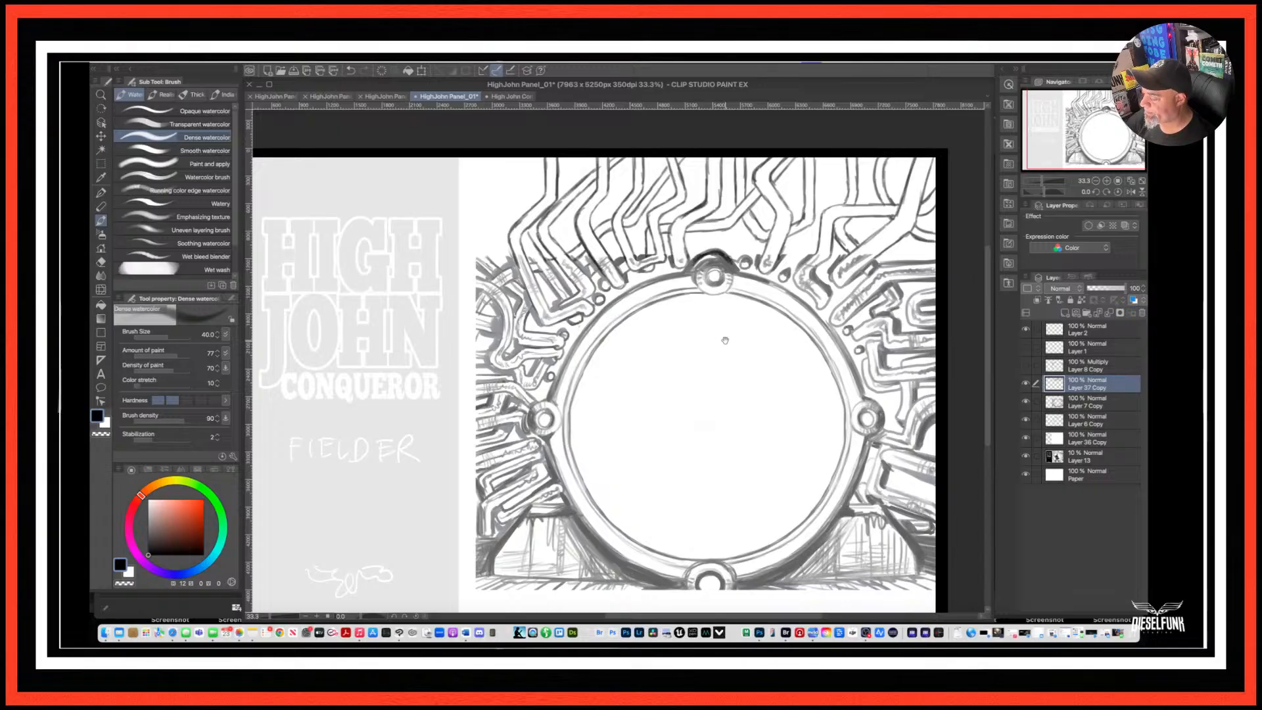
Sketch an additional bent pipe outside the leftmost one, reaching the panel's top edge near the gray title strip.
{"action": "left_click_drag", "start_coordinate": [726, 338], "coordinate": [832, 358]}
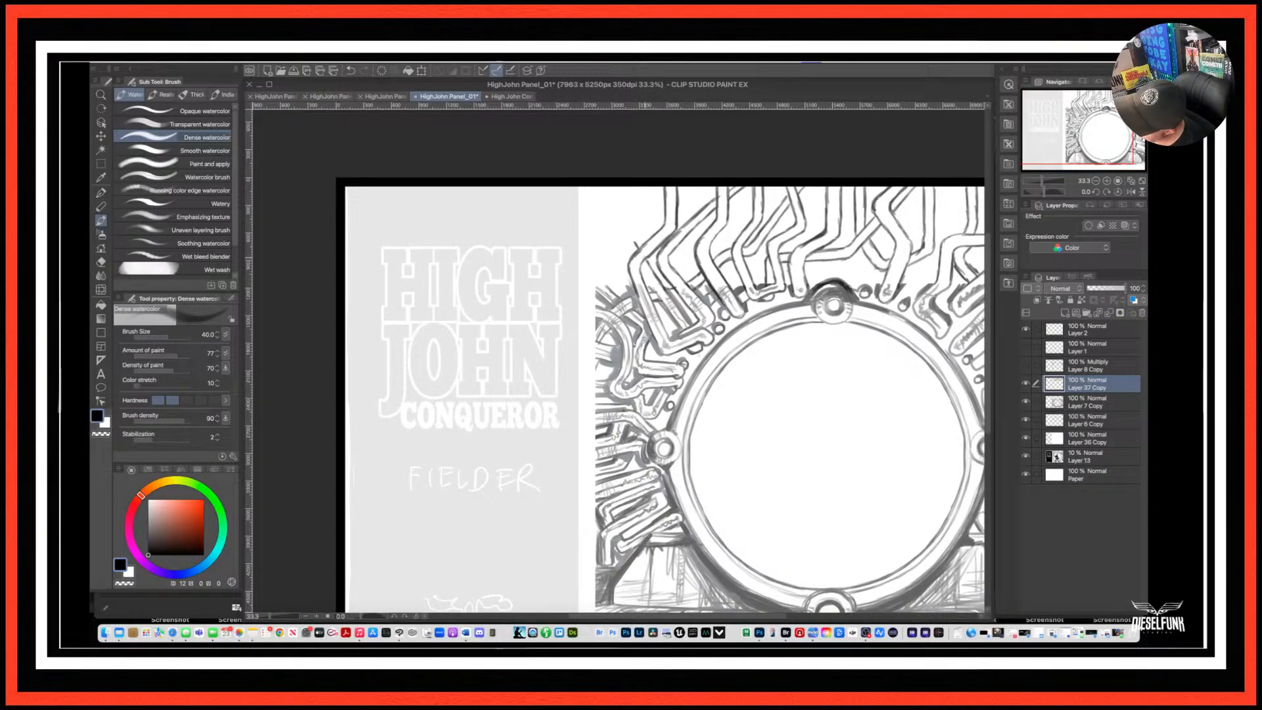
{"action": "mouse_move", "coordinate": [635, 244]}
{"action": "left_mouse_down"}
{"action": "mouse_move", "coordinate": [640, 188]}
{"action": "mouse_move", "coordinate": [618, 222]}
{"action": "mouse_move", "coordinate": [618, 256]}
{"action": "mouse_move", "coordinate": [640, 294]}
{"action": "left_mouse_up"}
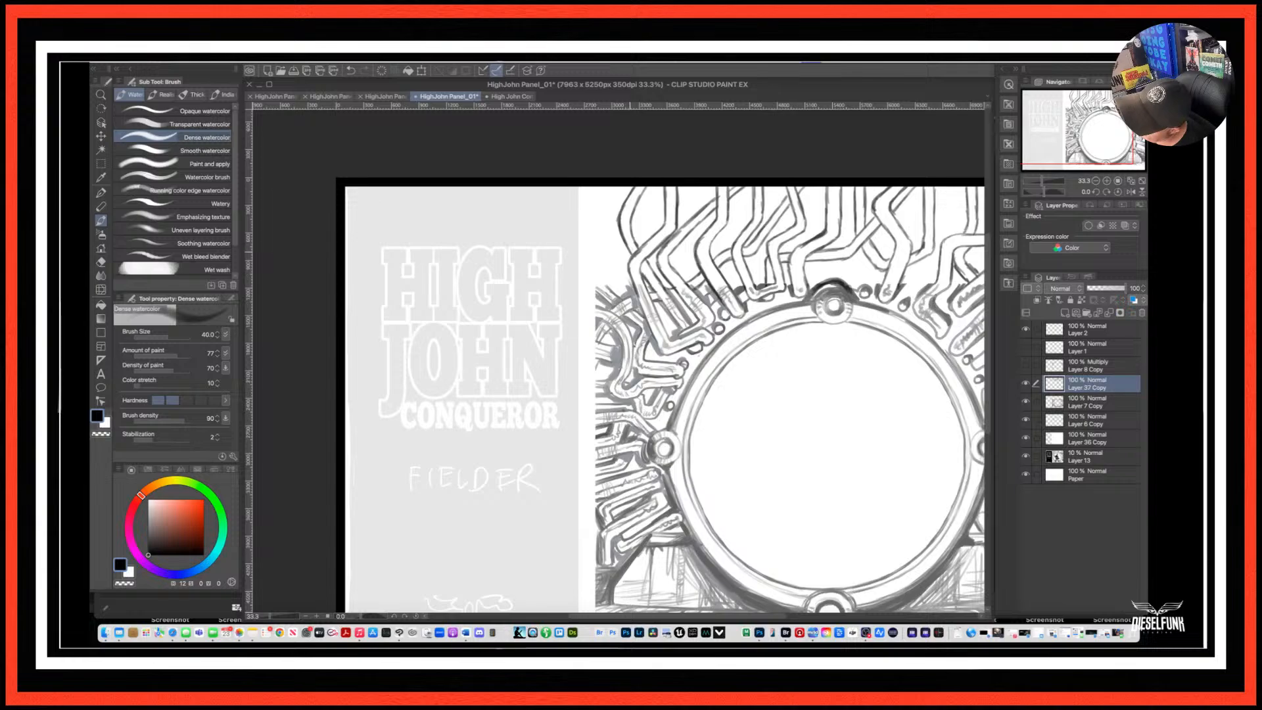
{"action": "mouse_move", "coordinate": [633, 241]}
{"action": "left_mouse_down"}
{"action": "mouse_move", "coordinate": [621, 257]}
{"action": "mouse_move", "coordinate": [615, 219]}
{"action": "left_mouse_up"}
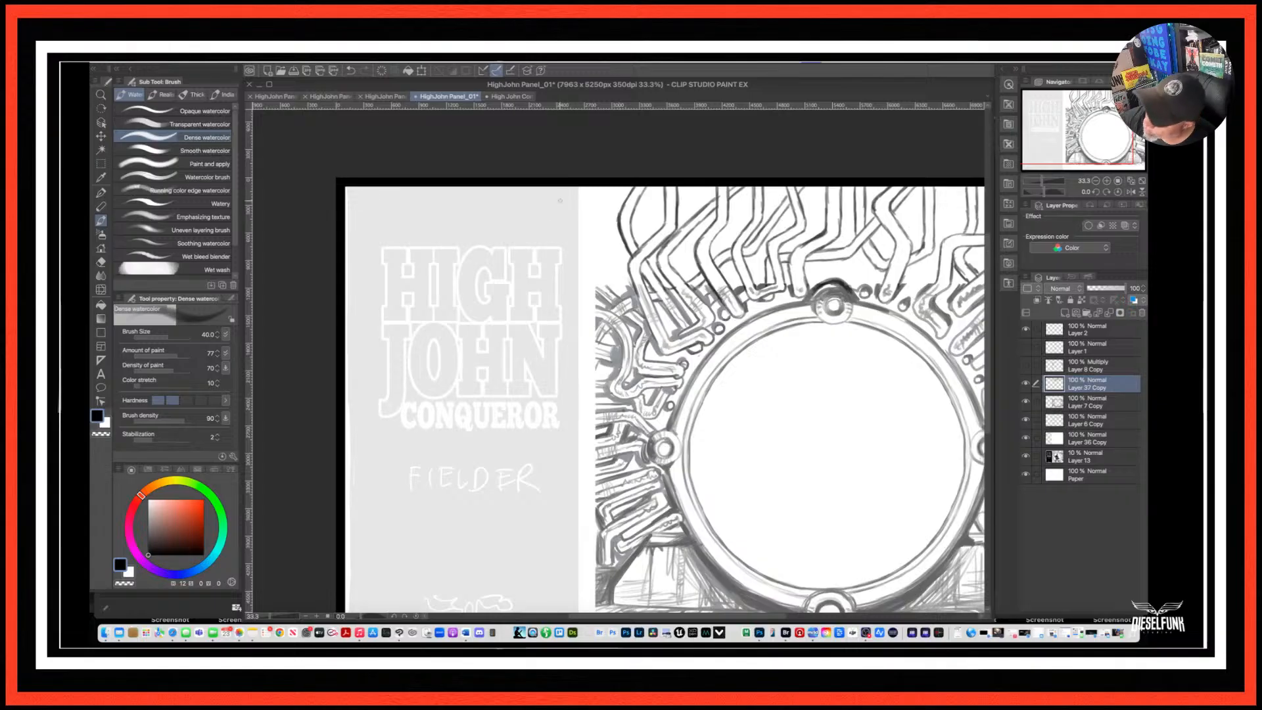
Fill the gap beside the gray title strip with short diagonal and curved pipe lines up to the panel's top edge.
{"action": "mouse_move", "coordinate": [613, 294]}
{"action": "left_mouse_down"}
{"action": "mouse_move", "coordinate": [576, 259]}
{"action": "mouse_move", "coordinate": [587, 284]}
{"action": "mouse_move", "coordinate": [576, 274]}
{"action": "mouse_move", "coordinate": [571, 254]}
{"action": "left_mouse_up"}
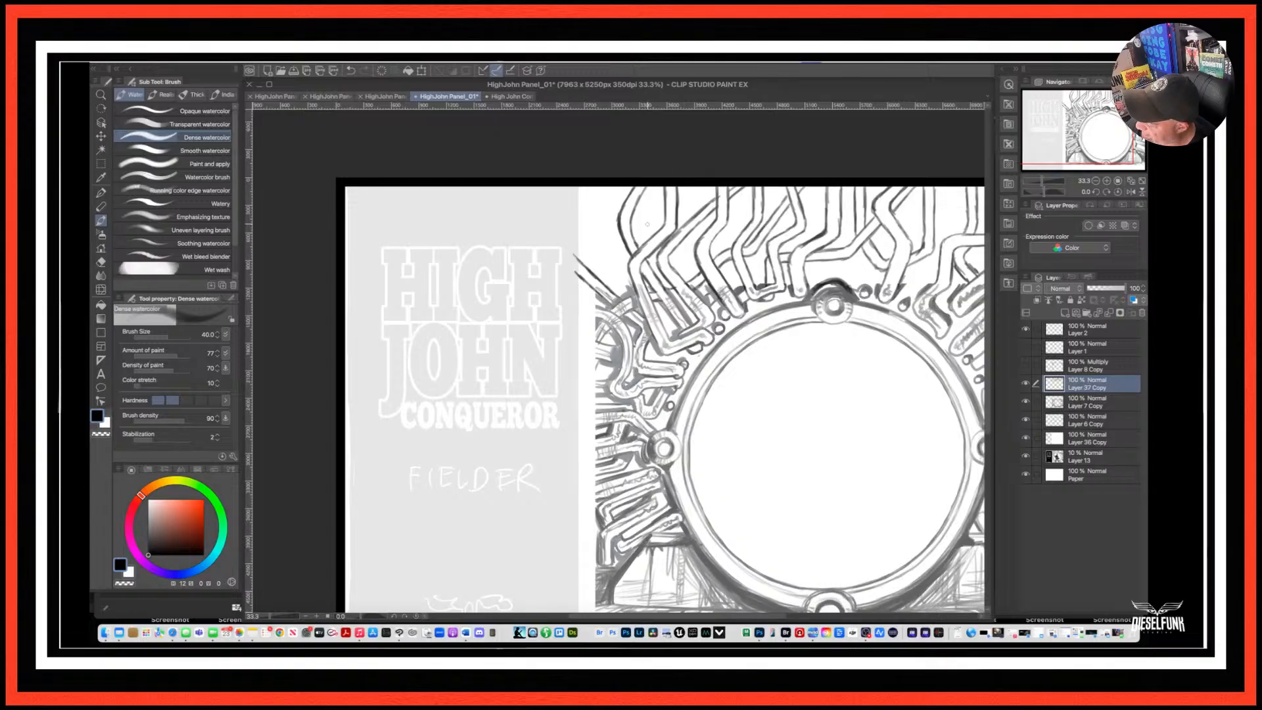
{"action": "mouse_move", "coordinate": [579, 245]}
{"action": "left_mouse_down"}
{"action": "mouse_move", "coordinate": [623, 247]}
{"action": "mouse_move", "coordinate": [647, 194]}
{"action": "mouse_move", "coordinate": [609, 241]}
{"action": "mouse_move", "coordinate": [580, 232]}
{"action": "mouse_move", "coordinate": [626, 234]}
{"action": "left_mouse_up"}
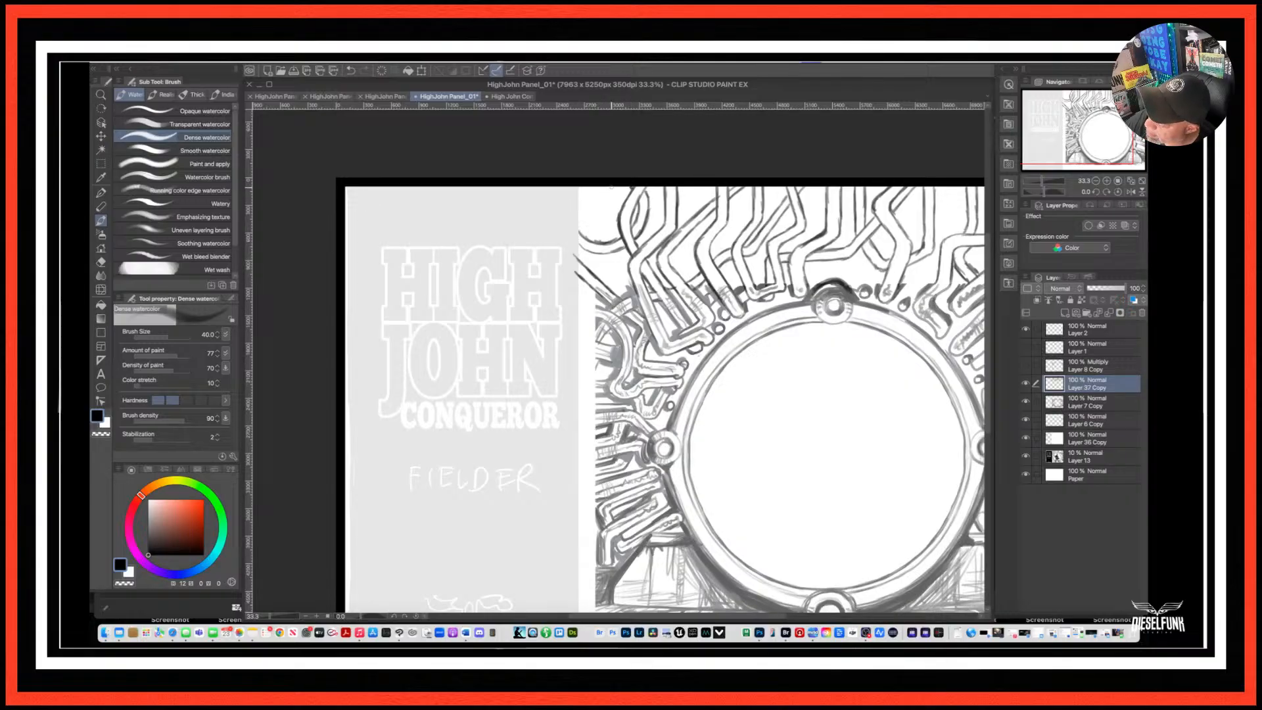
{"action": "mouse_move", "coordinate": [611, 190]}
{"action": "left_mouse_down"}
{"action": "mouse_move", "coordinate": [580, 227]}
{"action": "mouse_move", "coordinate": [602, 196]}
{"action": "left_mouse_up"}
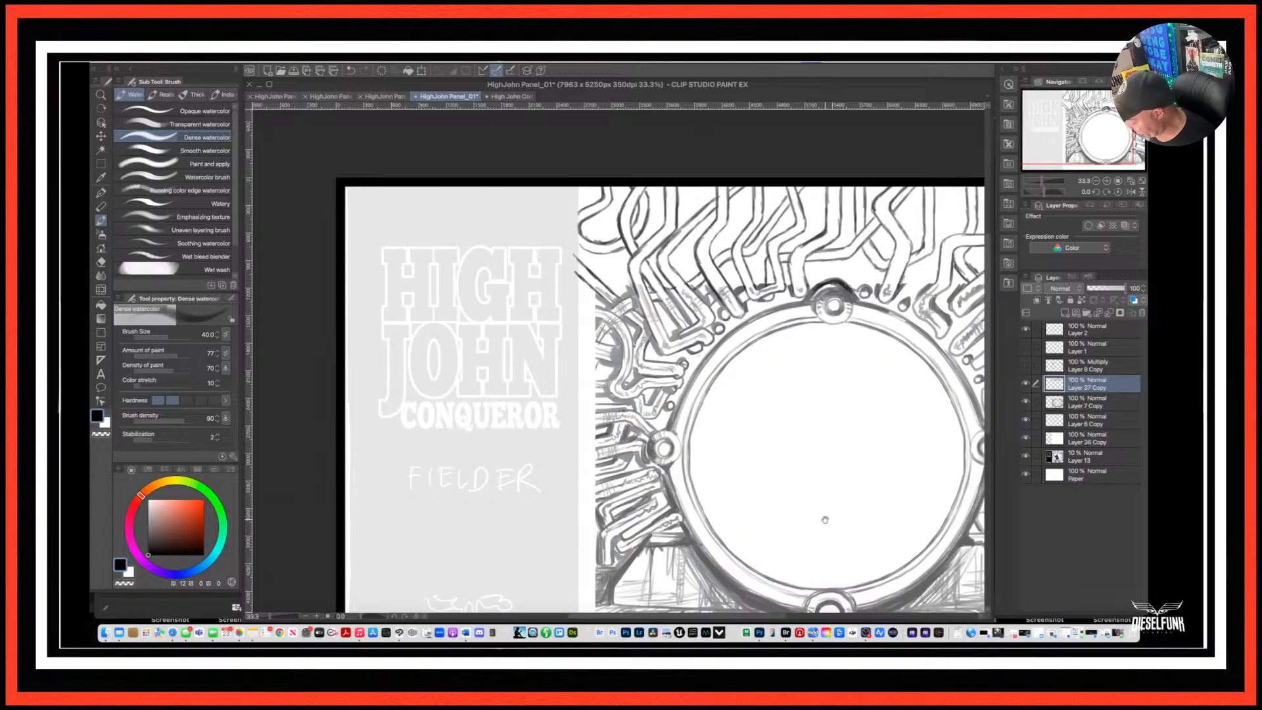
Sketch a dark cross-hatched block between the gray title strip and the portal's left base, just above the floor.
{"action": "left_click_drag", "start_coordinate": [822, 516], "coordinate": [967, 343]}
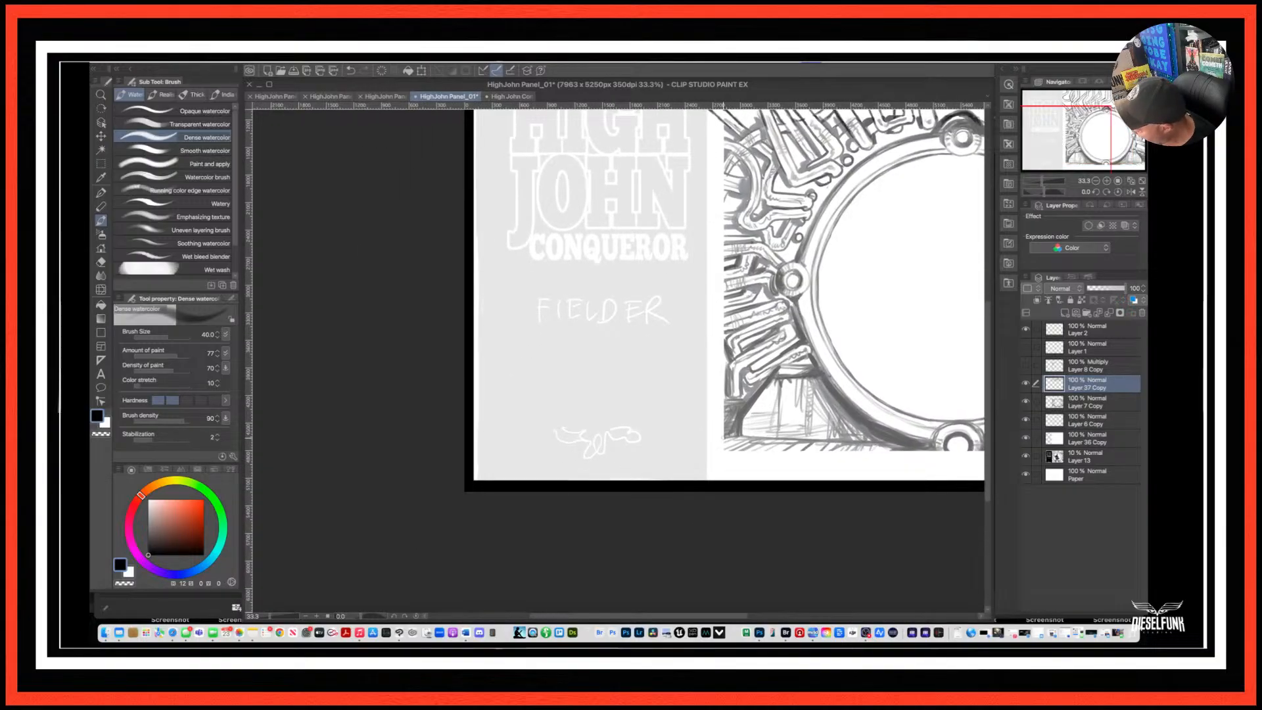
{"action": "mouse_move", "coordinate": [736, 434]}
{"action": "left_mouse_down"}
{"action": "mouse_move", "coordinate": [706, 441]}
{"action": "mouse_move", "coordinate": [705, 401]}
{"action": "mouse_move", "coordinate": [701, 432]}
{"action": "left_mouse_up"}
{"action": "left_click_drag", "start_coordinate": [729, 430], "coordinate": [700, 439]}
{"action": "left_click_drag", "start_coordinate": [731, 430], "coordinate": [706, 431]}
{"action": "left_click_drag", "start_coordinate": [733, 425], "coordinate": [708, 428]}
{"action": "mouse_move", "coordinate": [732, 416]}
{"action": "left_mouse_down"}
{"action": "mouse_move", "coordinate": [704, 420]}
{"action": "mouse_move", "coordinate": [698, 407]}
{"action": "mouse_move", "coordinate": [728, 403]}
{"action": "left_mouse_up"}
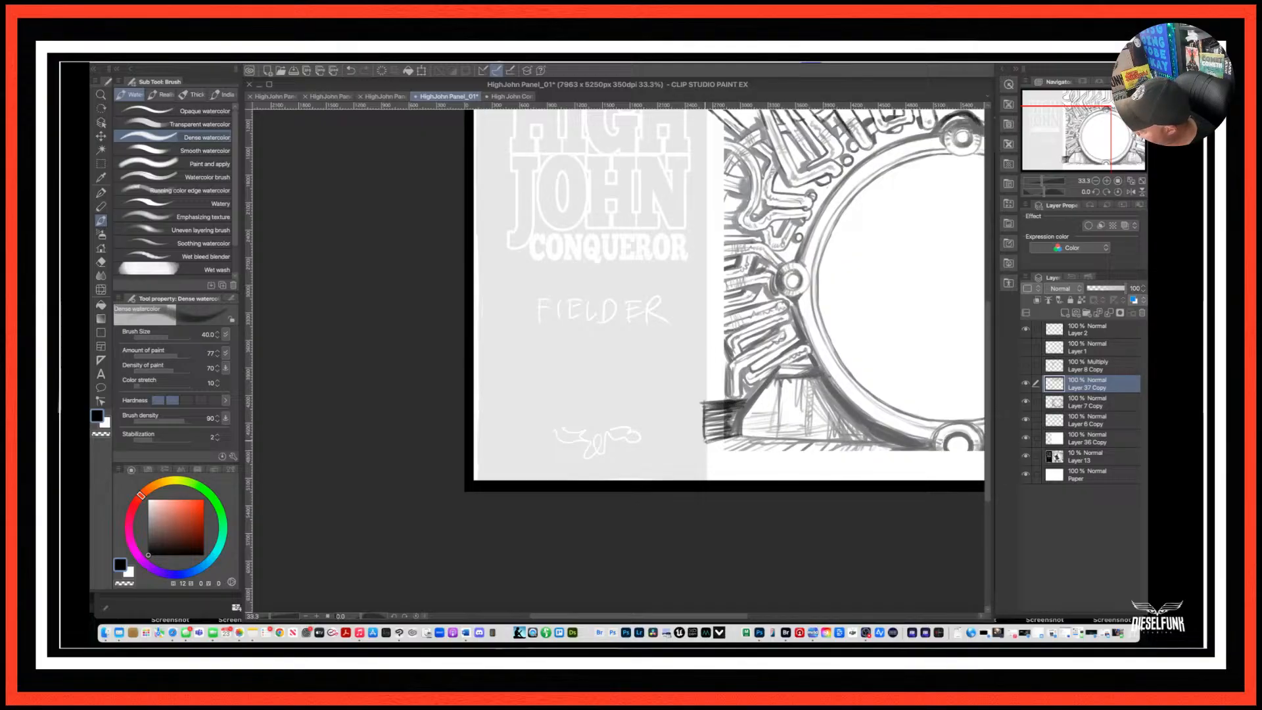
{"action": "mouse_move", "coordinate": [711, 412]}
{"action": "left_mouse_down"}
{"action": "mouse_move", "coordinate": [710, 438]}
{"action": "mouse_move", "coordinate": [730, 431]}
{"action": "mouse_move", "coordinate": [702, 443]}
{"action": "left_mouse_up"}
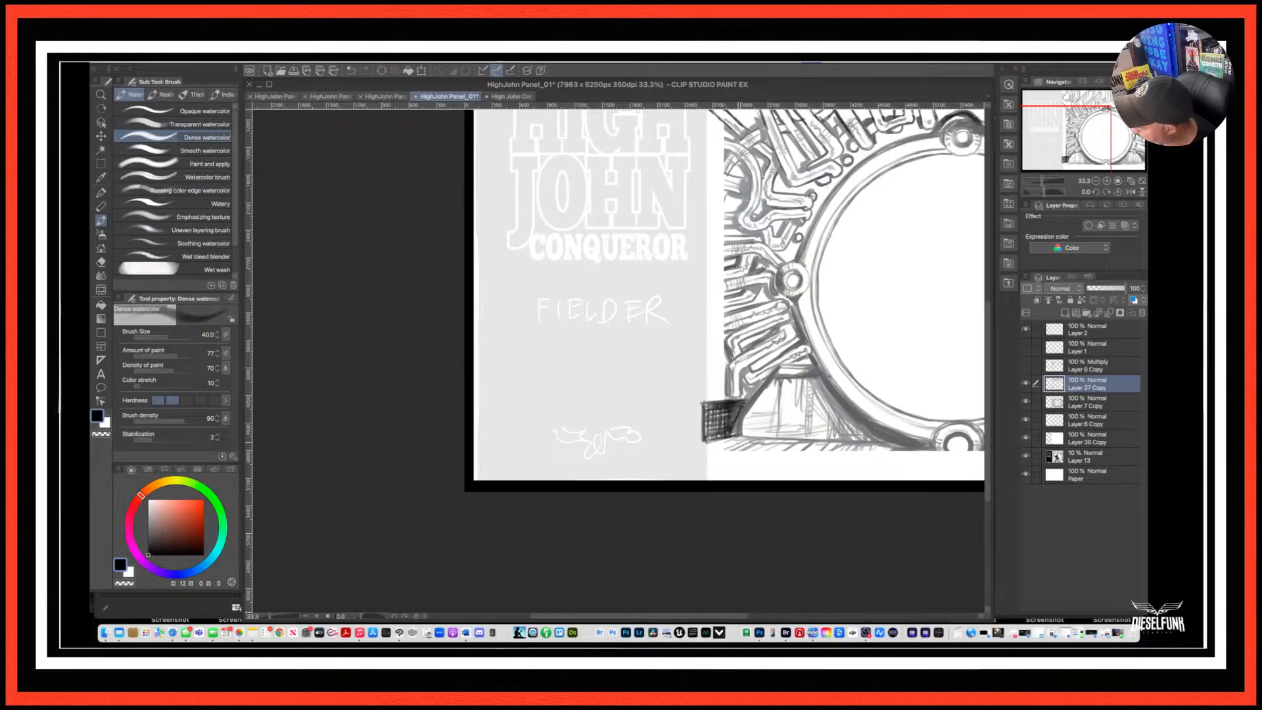
Sketch slanted floorboard lines from the left base to the panel's bottom edge and darken the ground line under that base.
{"action": "left_click_drag", "start_coordinate": [737, 445], "coordinate": [696, 470]}
{"action": "left_click_drag", "start_coordinate": [755, 445], "coordinate": [698, 475]}
{"action": "mouse_move", "coordinate": [764, 446]}
{"action": "left_mouse_down"}
{"action": "mouse_move", "coordinate": [715, 479]}
{"action": "mouse_move", "coordinate": [777, 459]}
{"action": "mouse_move", "coordinate": [750, 480]}
{"action": "left_mouse_up"}
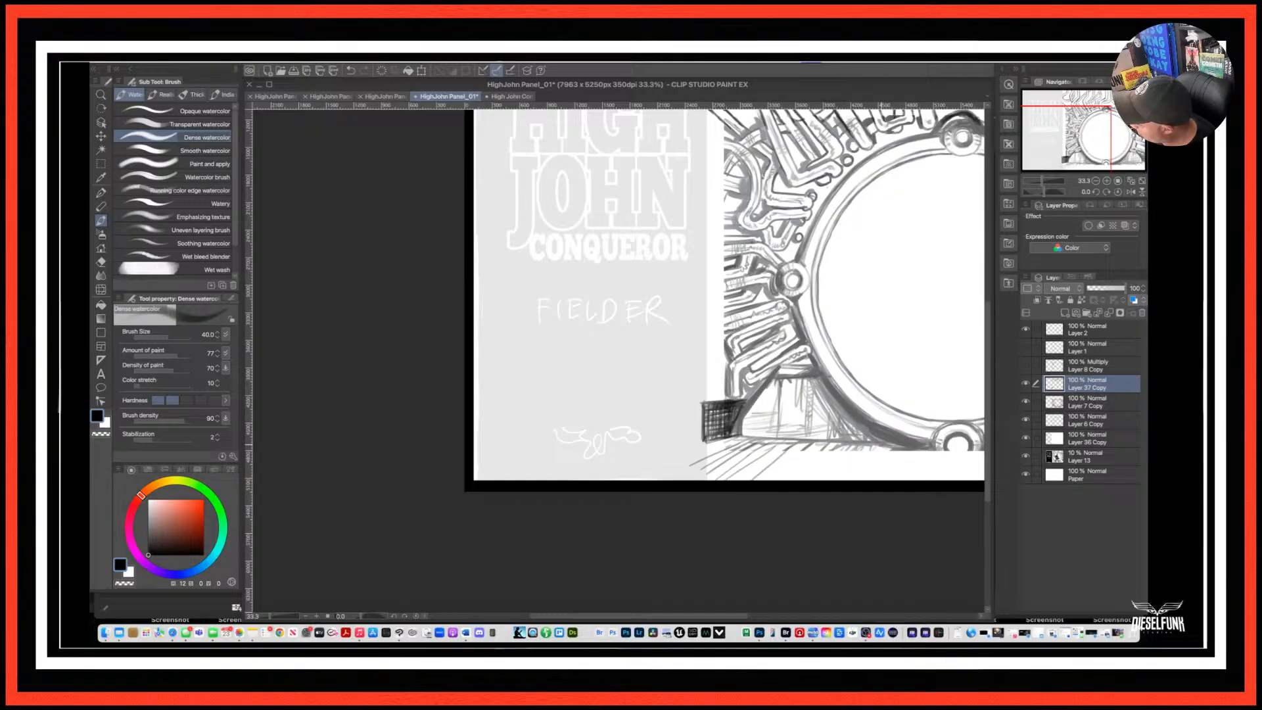
{"action": "mouse_move", "coordinate": [888, 451]}
{"action": "left_mouse_down"}
{"action": "mouse_move", "coordinate": [884, 481]}
{"action": "mouse_move", "coordinate": [888, 462]}
{"action": "mouse_move", "coordinate": [862, 481]}
{"action": "mouse_move", "coordinate": [817, 482]}
{"action": "left_mouse_up"}
{"action": "left_click_drag", "start_coordinate": [833, 442], "coordinate": [804, 481]}
{"action": "mouse_move", "coordinate": [830, 444]}
{"action": "left_mouse_down"}
{"action": "mouse_move", "coordinate": [808, 473]}
{"action": "mouse_move", "coordinate": [758, 474]}
{"action": "mouse_move", "coordinate": [781, 480]}
{"action": "left_mouse_up"}
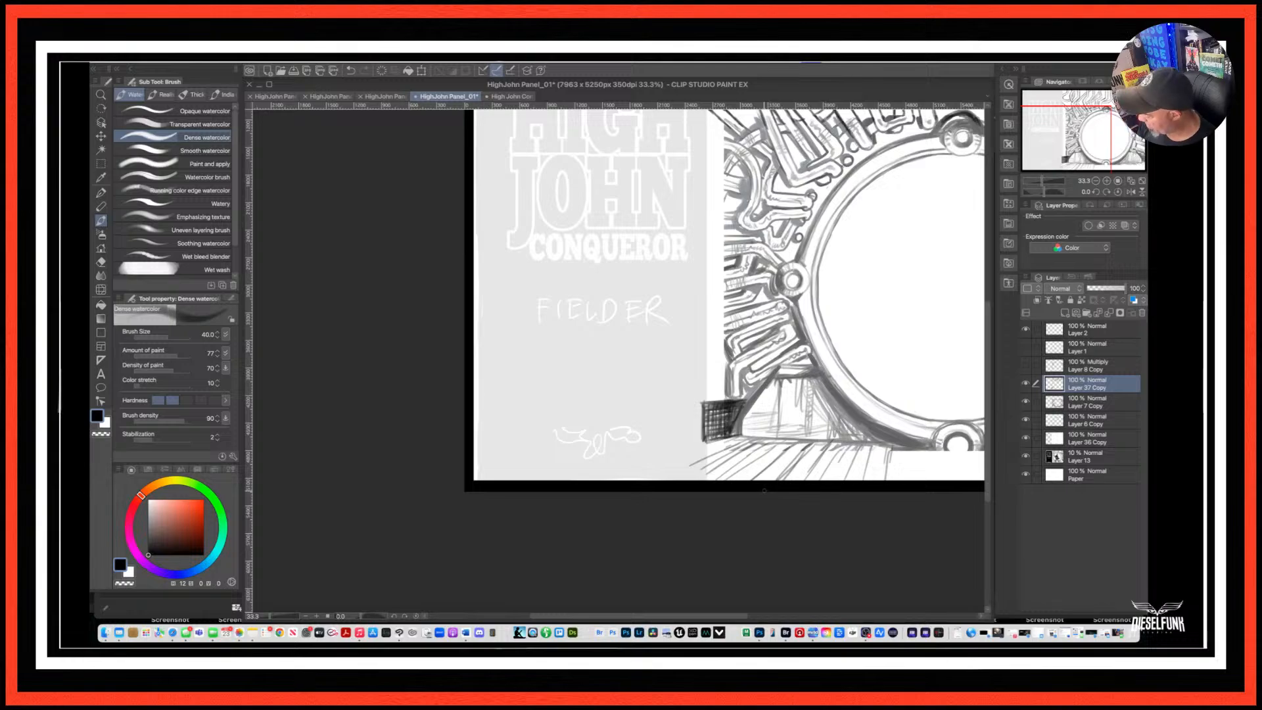
{"action": "mouse_move", "coordinate": [737, 433]}
{"action": "left_mouse_down"}
{"action": "mouse_move", "coordinate": [700, 447]}
{"action": "mouse_move", "coordinate": [924, 436]}
{"action": "left_mouse_up"}
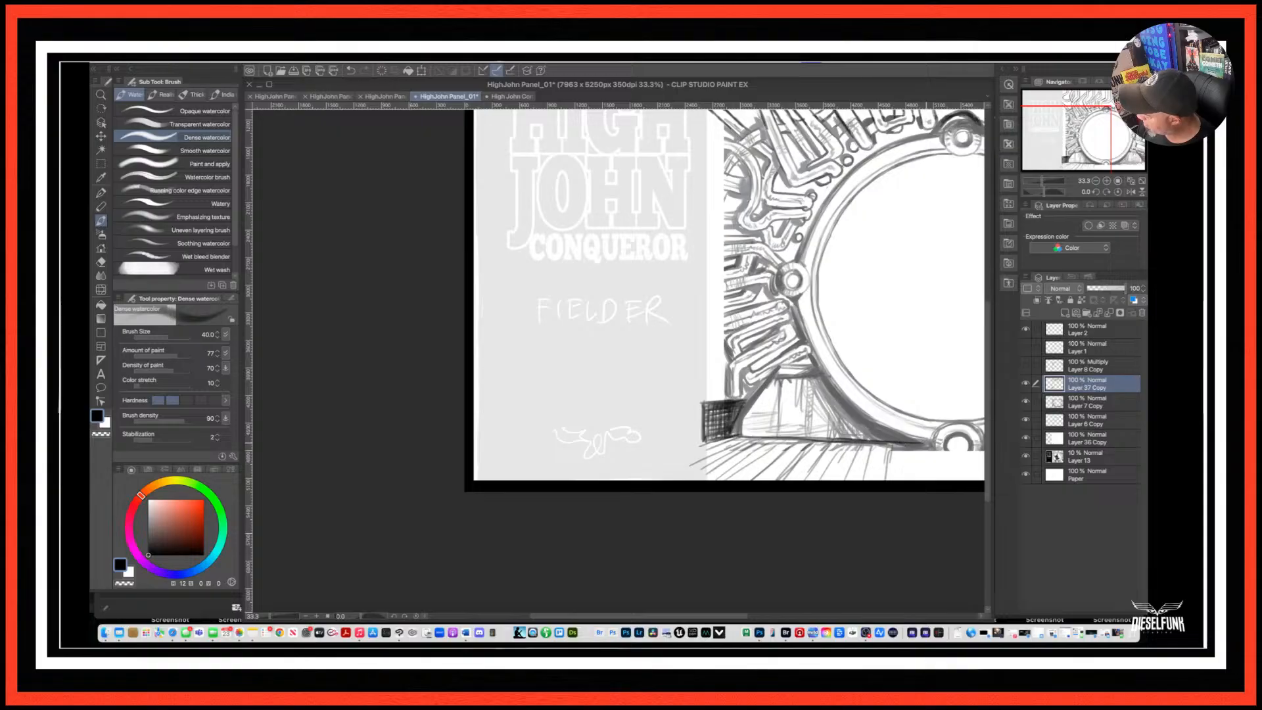
Darken the outline and contact shadows of the ring's bottom round joint and add floor lines beneath it.
{"action": "left_click_drag", "start_coordinate": [892, 490], "coordinate": [706, 404]}
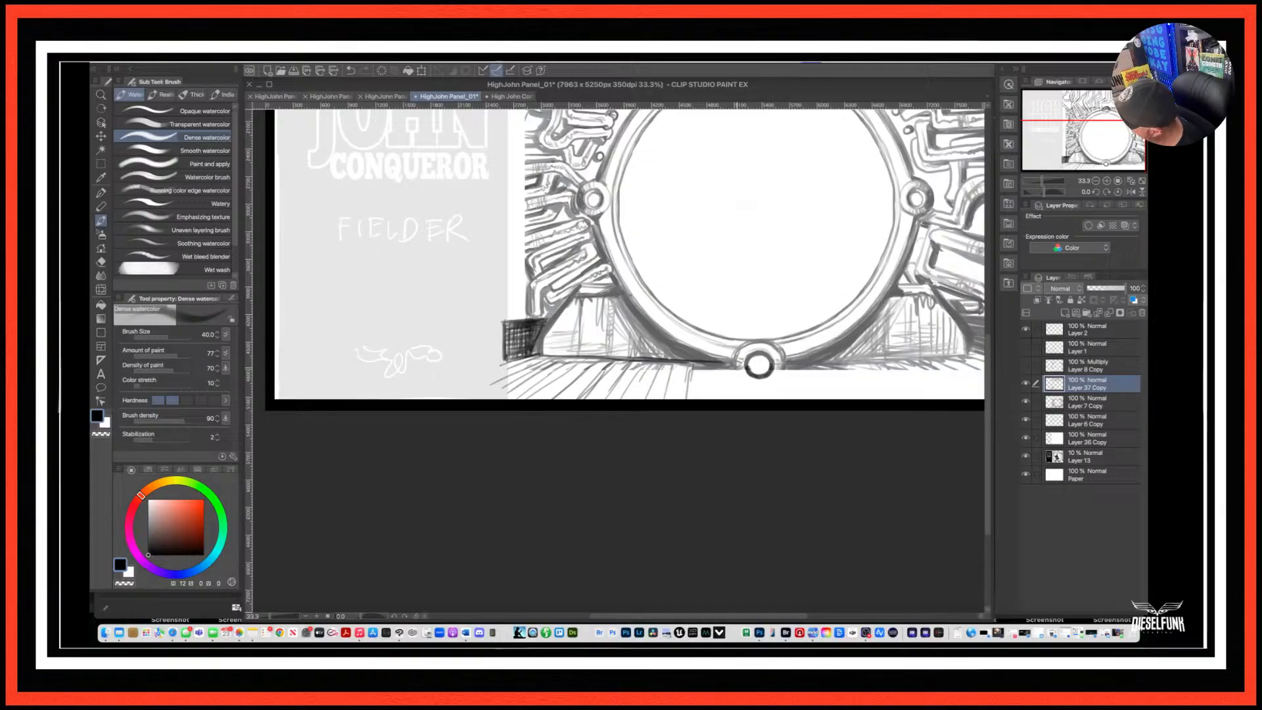
{"action": "mouse_move", "coordinate": [743, 357]}
{"action": "left_mouse_down"}
{"action": "mouse_move", "coordinate": [744, 383]}
{"action": "mouse_move", "coordinate": [758, 366]}
{"action": "mouse_move", "coordinate": [750, 382]}
{"action": "mouse_move", "coordinate": [763, 382]}
{"action": "mouse_move", "coordinate": [758, 366]}
{"action": "mouse_move", "coordinate": [782, 368]}
{"action": "mouse_move", "coordinate": [773, 381]}
{"action": "mouse_move", "coordinate": [744, 376]}
{"action": "mouse_move", "coordinate": [756, 383]}
{"action": "mouse_move", "coordinate": [782, 375]}
{"action": "mouse_move", "coordinate": [786, 356]}
{"action": "left_mouse_up"}
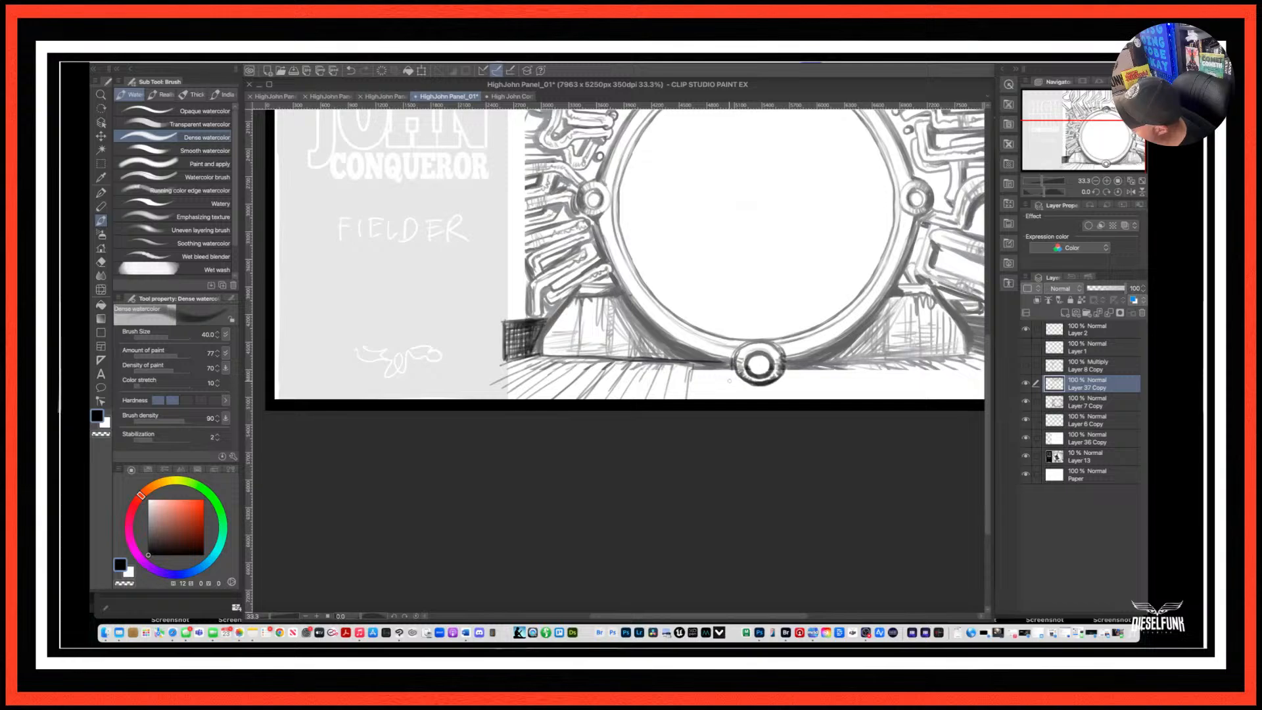
{"action": "left_click_drag", "start_coordinate": [695, 368], "coordinate": [815, 363]}
{"action": "left_click_drag", "start_coordinate": [784, 374], "coordinate": [792, 368]}
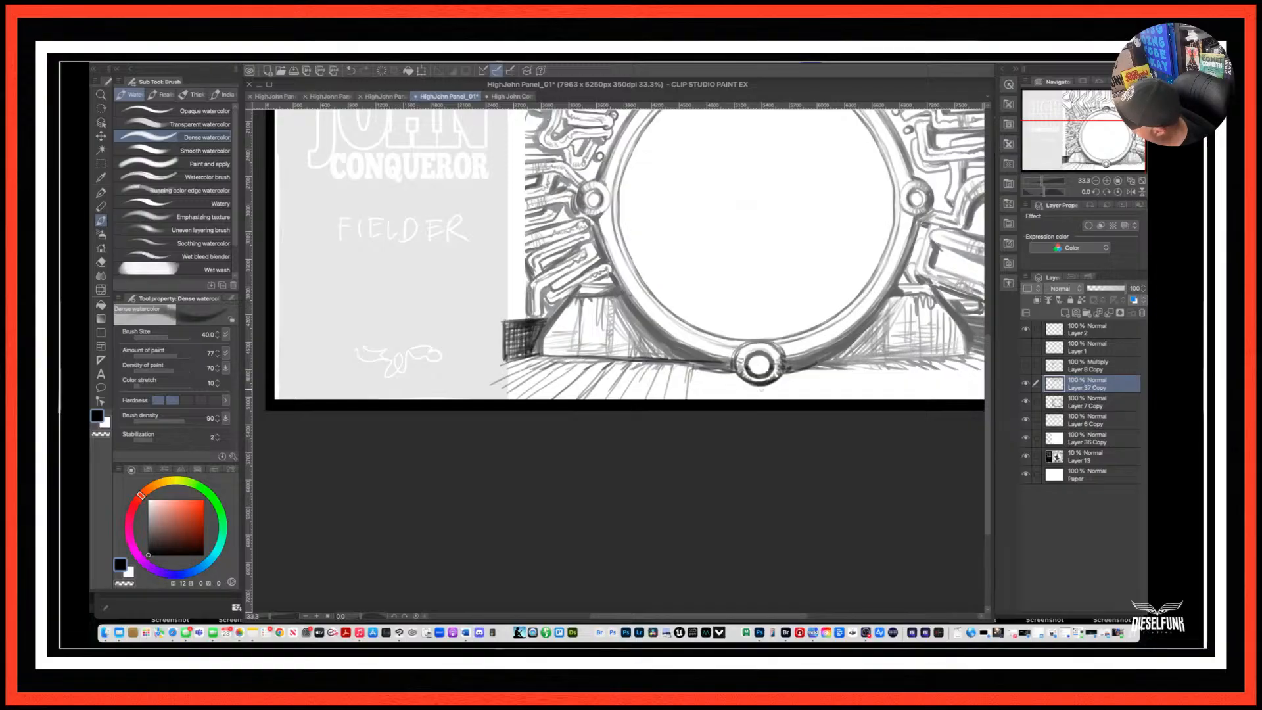
{"action": "mouse_move", "coordinate": [763, 387]}
{"action": "left_mouse_down"}
{"action": "mouse_move", "coordinate": [761, 407]}
{"action": "mouse_move", "coordinate": [693, 399]}
{"action": "mouse_move", "coordinate": [712, 400]}
{"action": "left_mouse_up"}
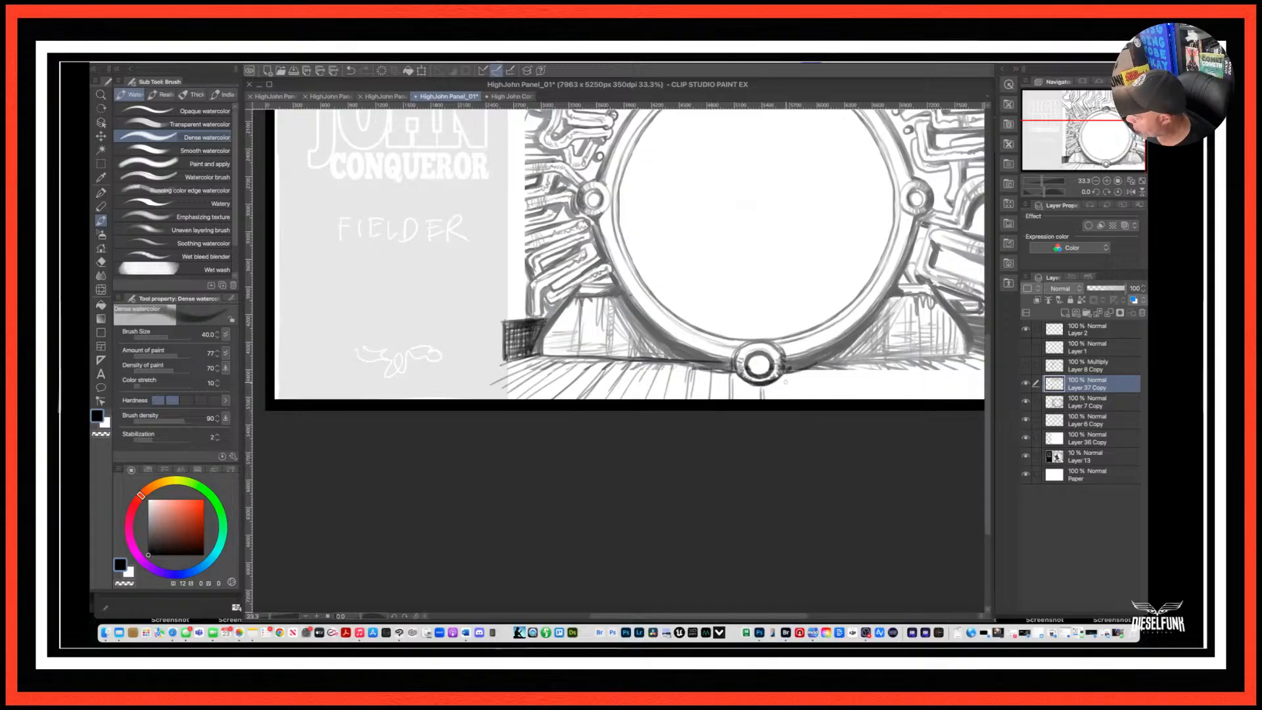
Darken the ring's lower outer edge on both sides of the bottom joint, shading along the left base.
{"action": "mouse_move", "coordinate": [792, 374]}
{"action": "left_mouse_down"}
{"action": "mouse_move", "coordinate": [795, 400]}
{"action": "mouse_move", "coordinate": [796, 366]}
{"action": "mouse_move", "coordinate": [874, 325]}
{"action": "left_mouse_up"}
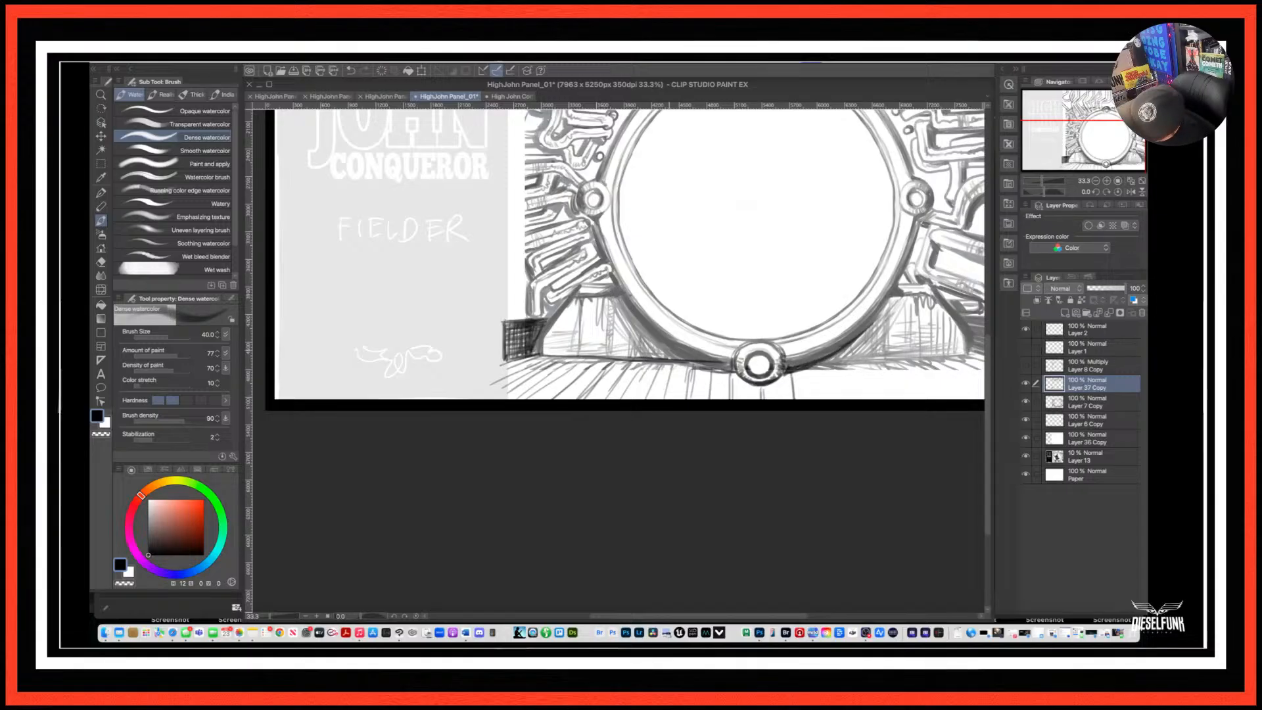
{"action": "left_click_drag", "start_coordinate": [709, 371], "coordinate": [665, 348]}
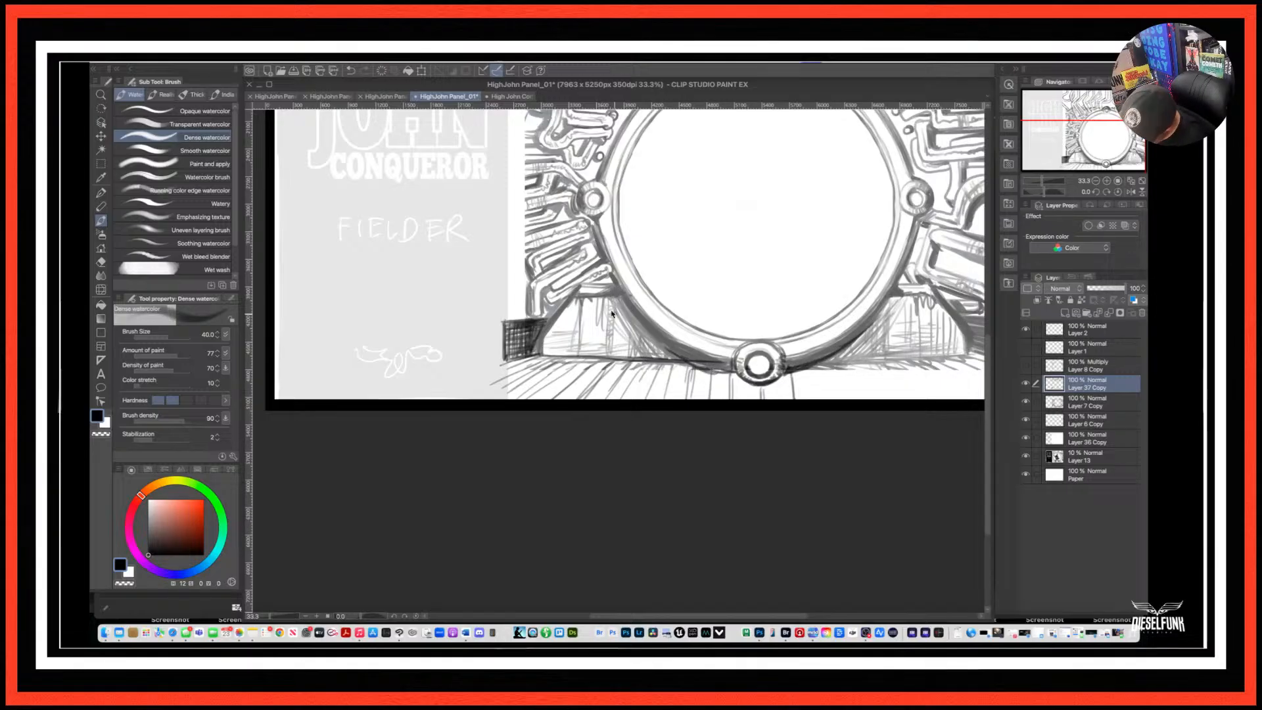
{"action": "key", "text": "super+z"}
{"action": "mouse_move", "coordinate": [660, 346]}
{"action": "left_mouse_down"}
{"action": "mouse_move", "coordinate": [734, 370]}
{"action": "mouse_move", "coordinate": [702, 364]}
{"action": "left_mouse_up"}
{"action": "left_click_drag", "start_coordinate": [649, 333], "coordinate": [686, 357]}
{"action": "left_click_drag", "start_coordinate": [632, 319], "coordinate": [670, 351]}
{"action": "left_click_drag", "start_coordinate": [619, 296], "coordinate": [646, 333]}
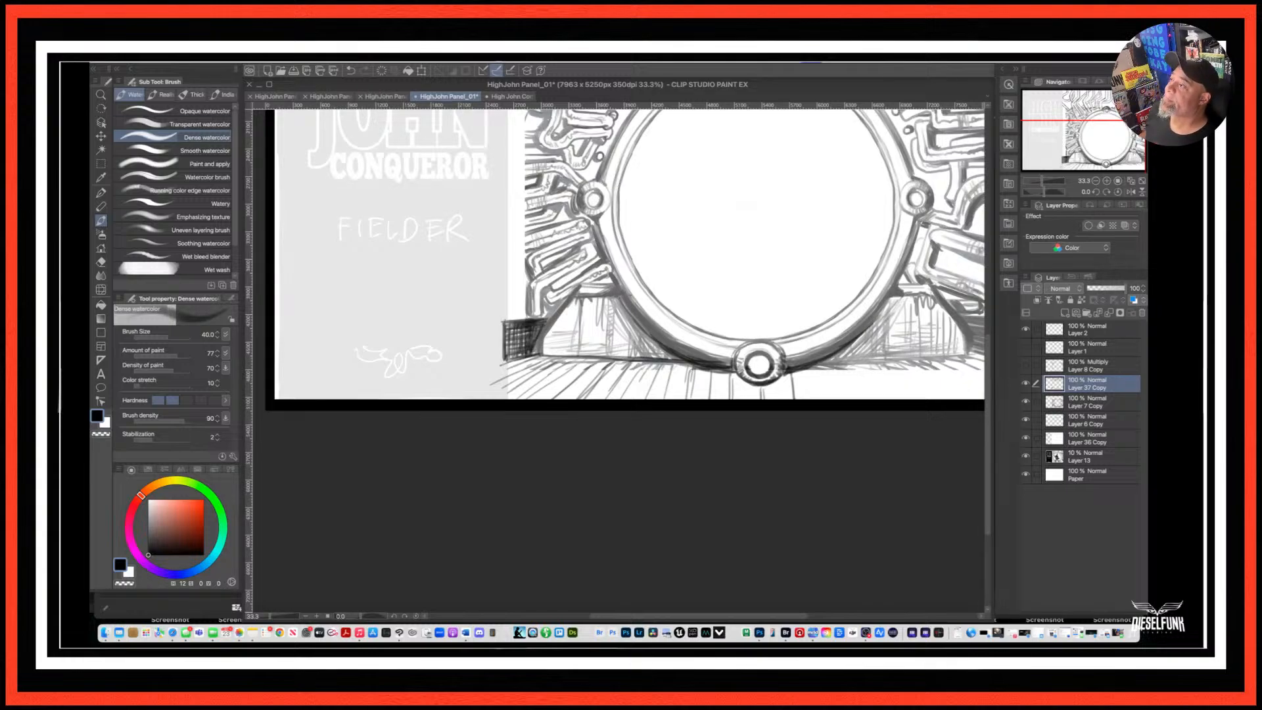
{"action": "key", "text": "super+Tab"}
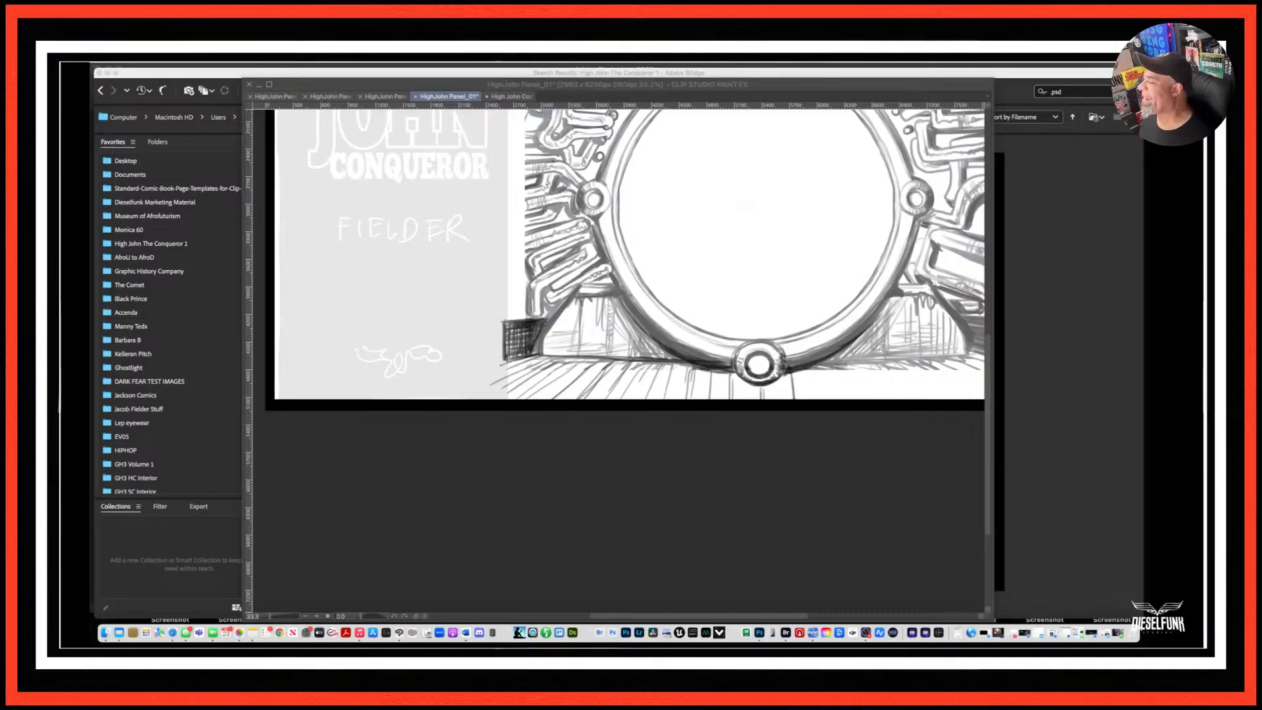
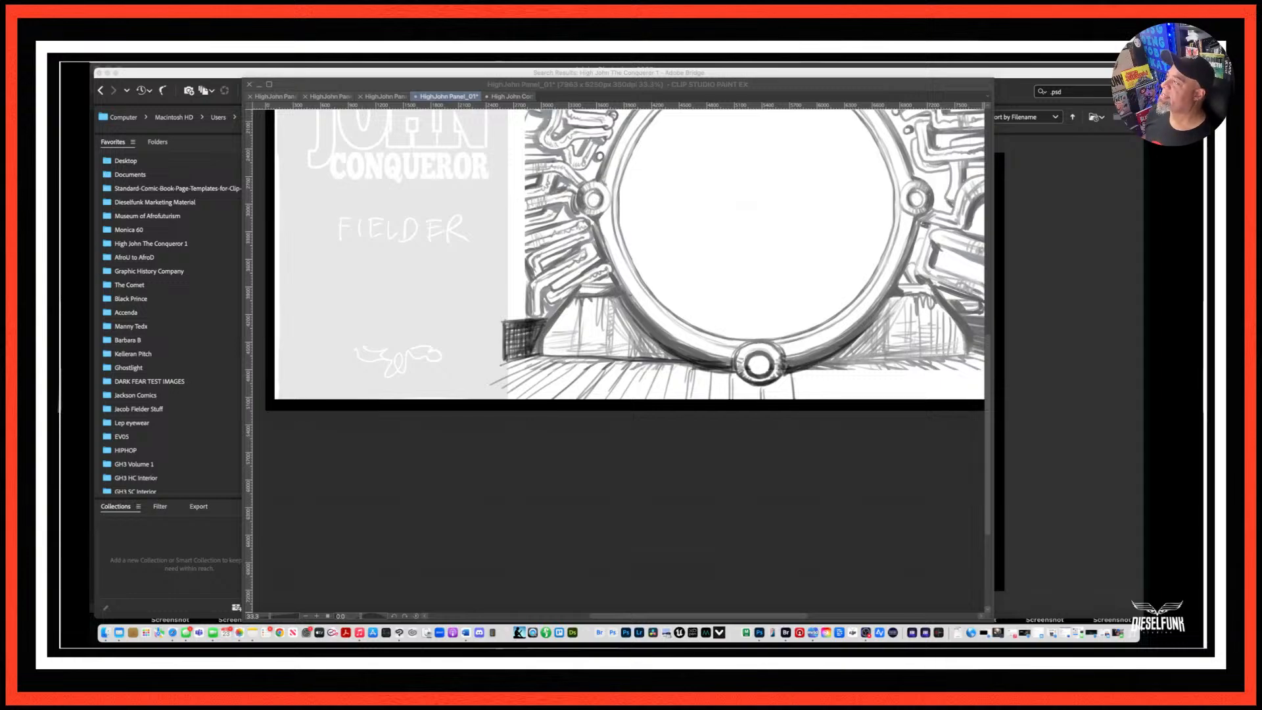
{"action": "left_click", "coordinate": [730, 494]}
Shade beside the right base and continue the floorboard lines from the bottom joint to the panel's right edge.
{"action": "left_click_drag", "start_coordinate": [811, 456], "coordinate": [647, 487]}
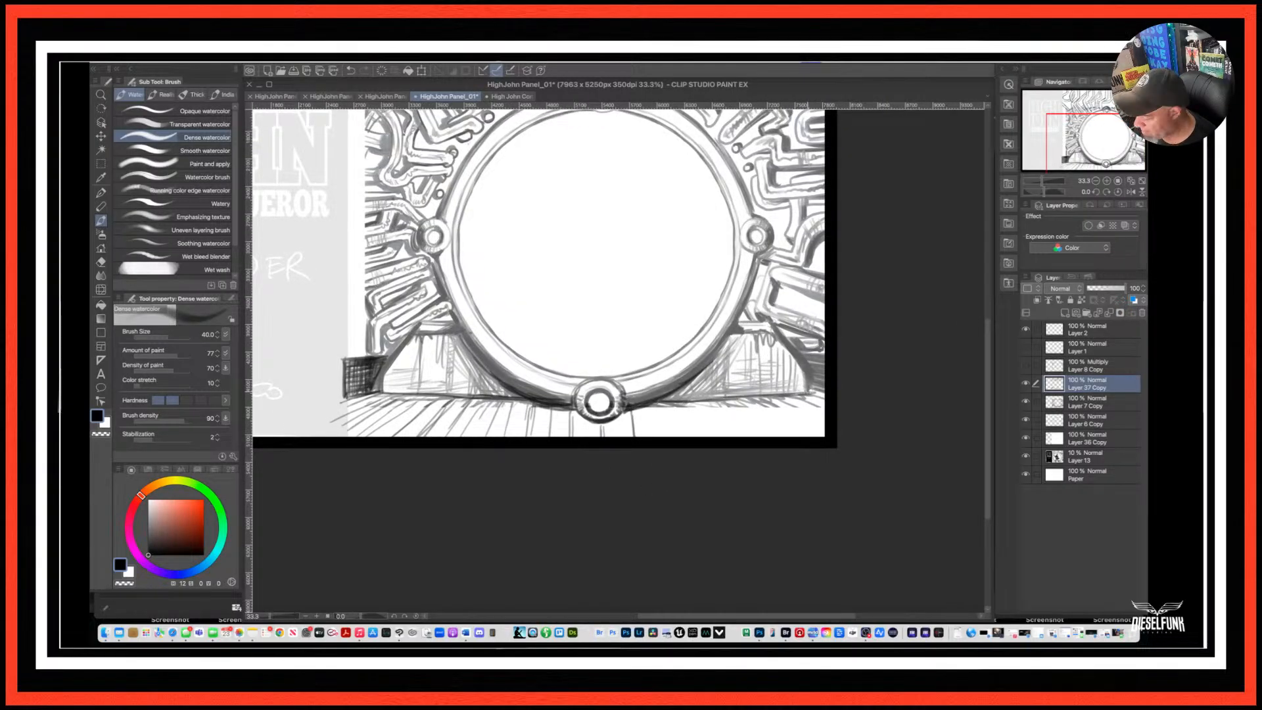
{"action": "left_click_drag", "start_coordinate": [813, 377], "coordinate": [825, 398]}
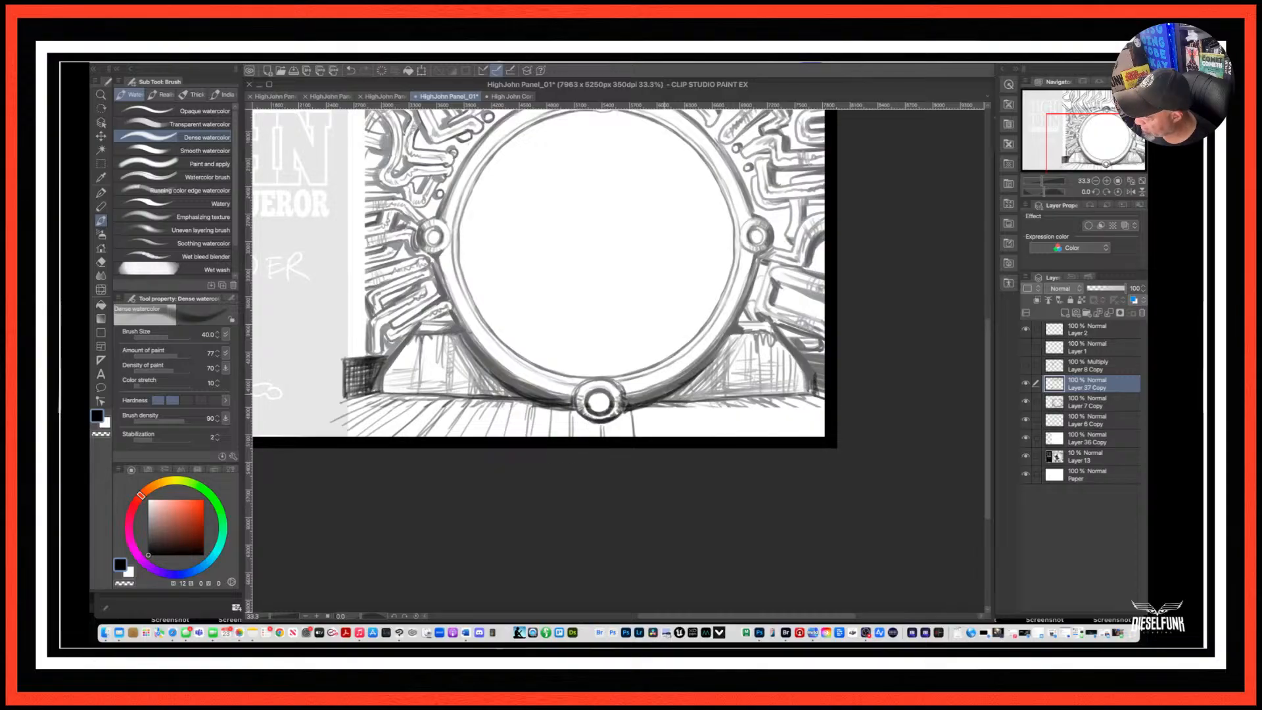
{"action": "left_click_drag", "start_coordinate": [649, 405], "coordinate": [716, 398]}
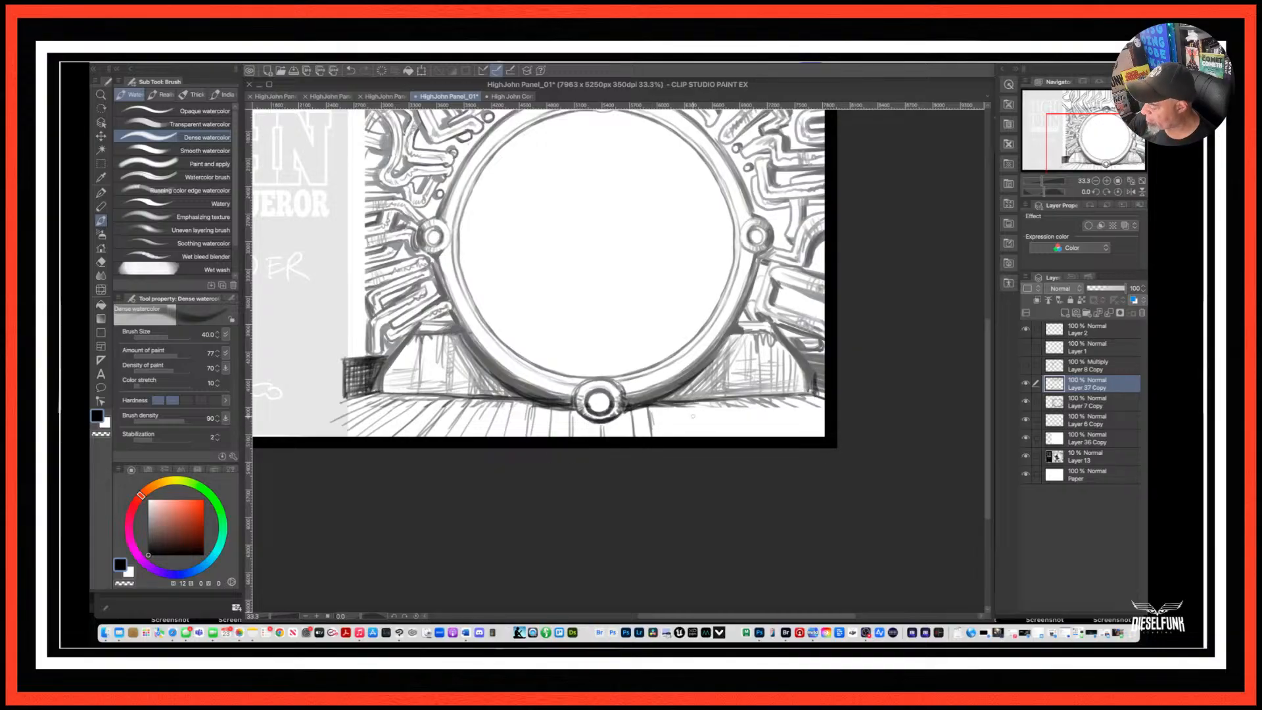
{"action": "left_click_drag", "start_coordinate": [670, 405], "coordinate": [689, 460]}
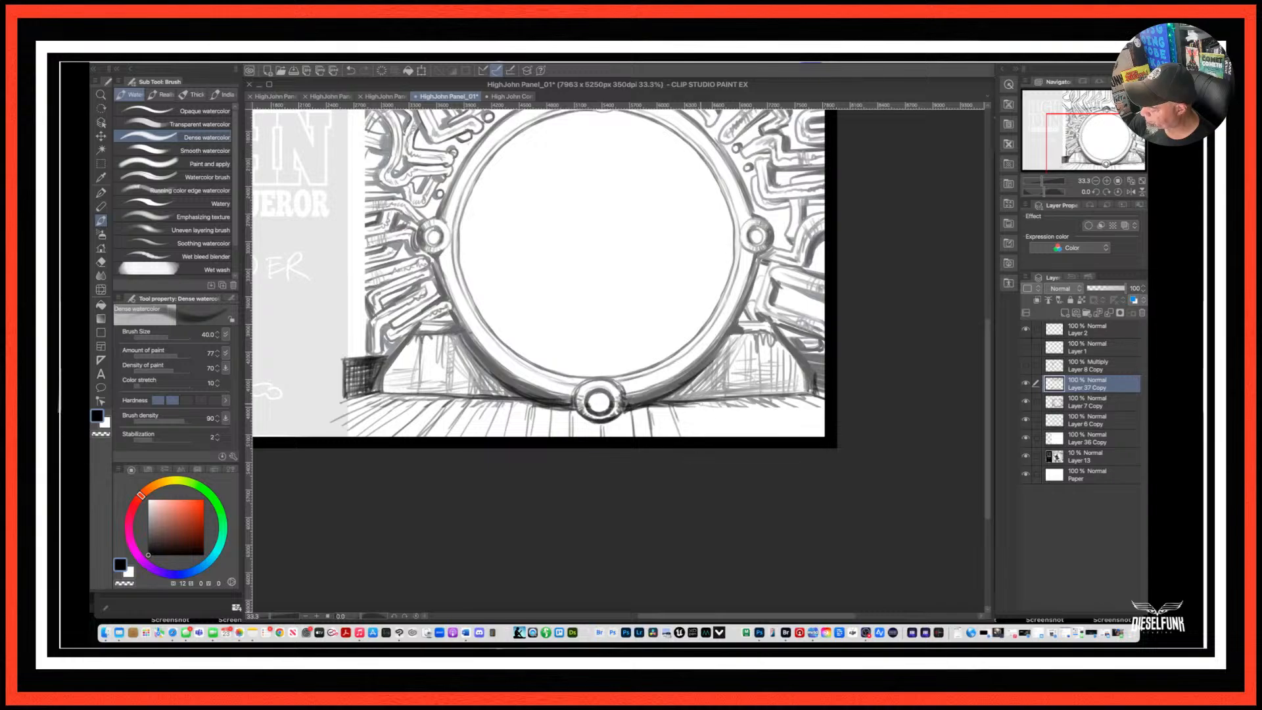
{"action": "left_click_drag", "start_coordinate": [698, 406], "coordinate": [711, 439]}
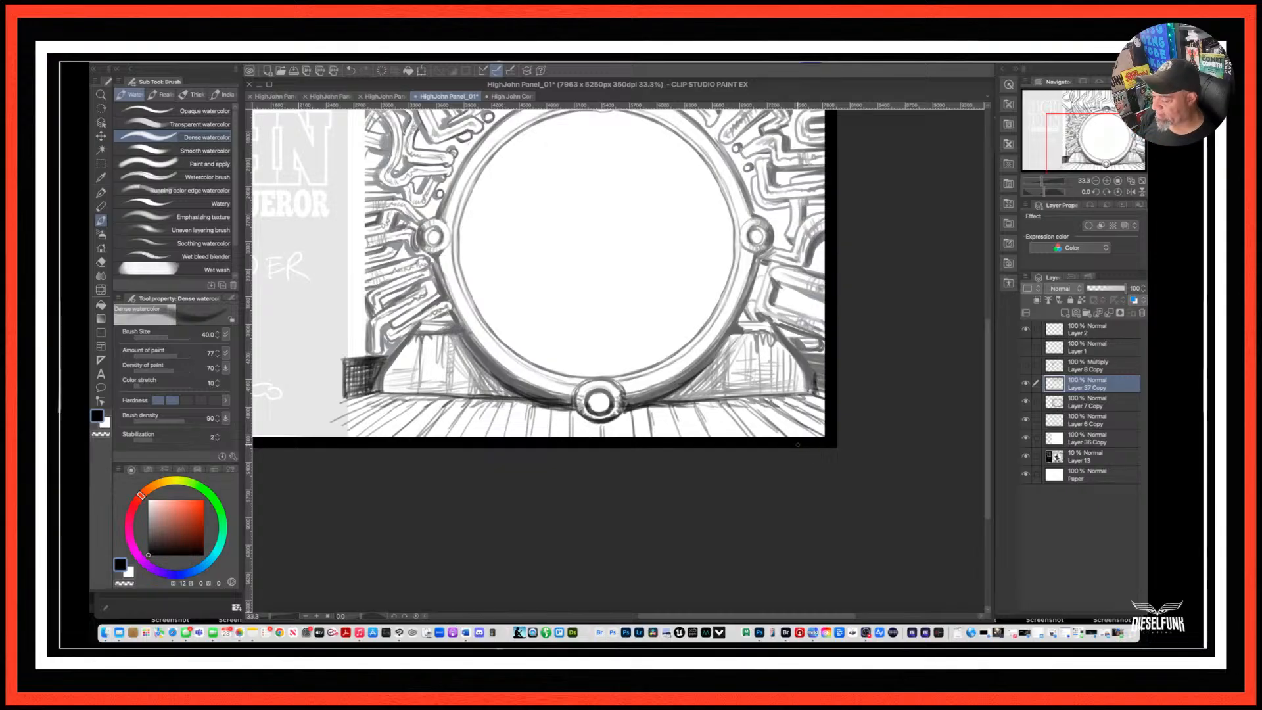
Extend the pipes near the ring's left joint outward to the edge of the gray title strip.
{"action": "key", "text": "super+minus"}
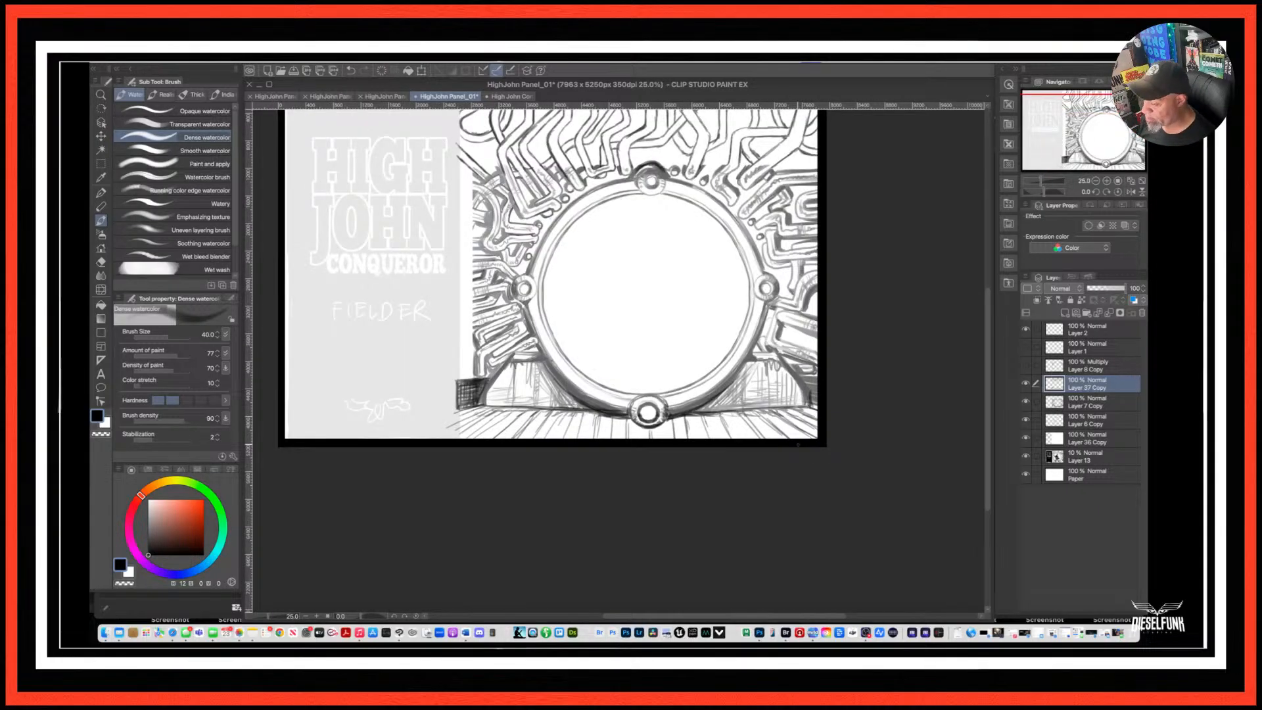
{"action": "left_click_drag", "start_coordinate": [705, 485], "coordinate": [798, 561]}
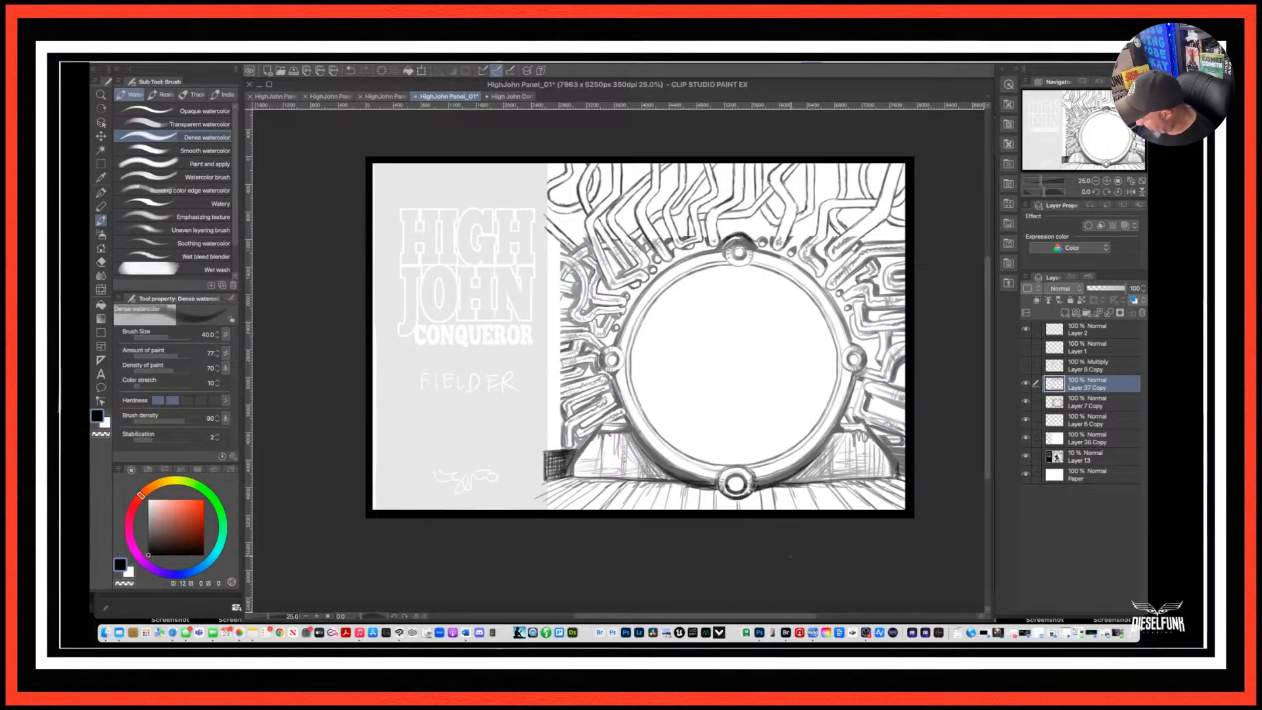
{"action": "key", "text": "super+plus"}
{"action": "left_click_drag", "start_coordinate": [660, 443], "coordinate": [874, 441]}
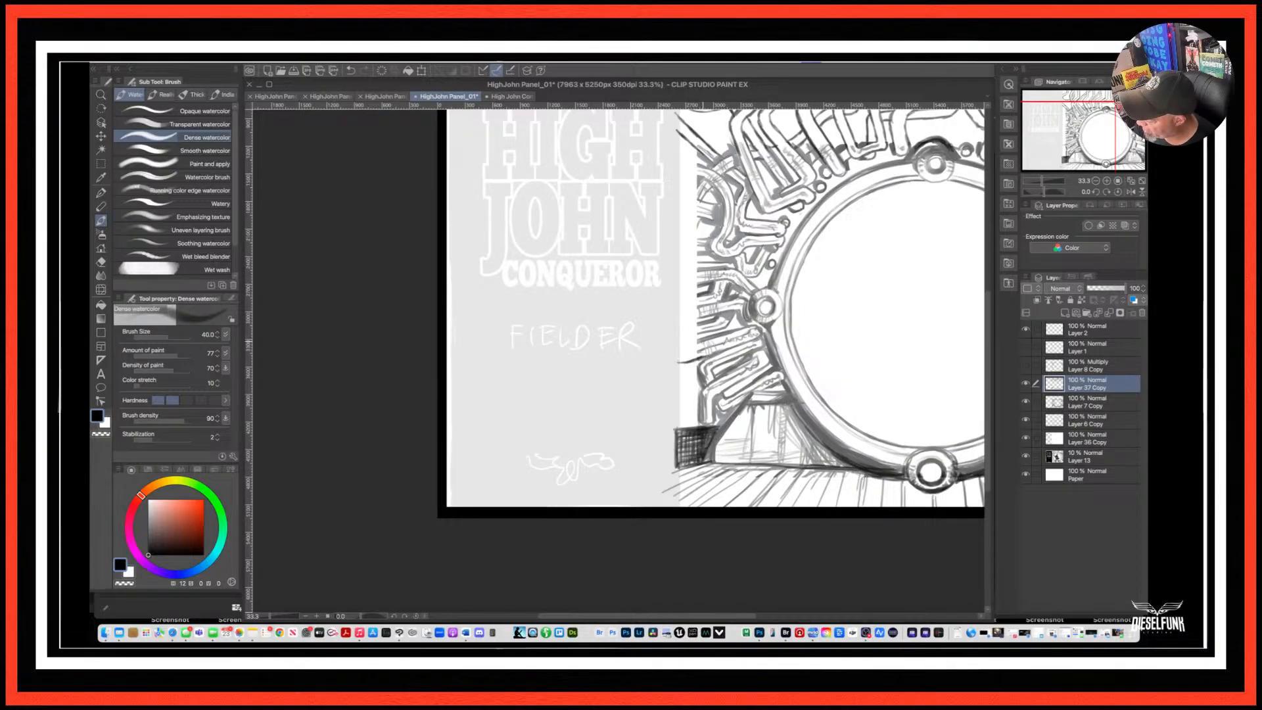
{"action": "mouse_move", "coordinate": [704, 342]}
{"action": "left_mouse_down"}
{"action": "mouse_move", "coordinate": [694, 327]}
{"action": "mouse_move", "coordinate": [674, 330]}
{"action": "mouse_move", "coordinate": [689, 318]}
{"action": "mouse_move", "coordinate": [675, 313]}
{"action": "mouse_move", "coordinate": [681, 310]}
{"action": "left_mouse_up"}
{"action": "key", "text": "super+z"}
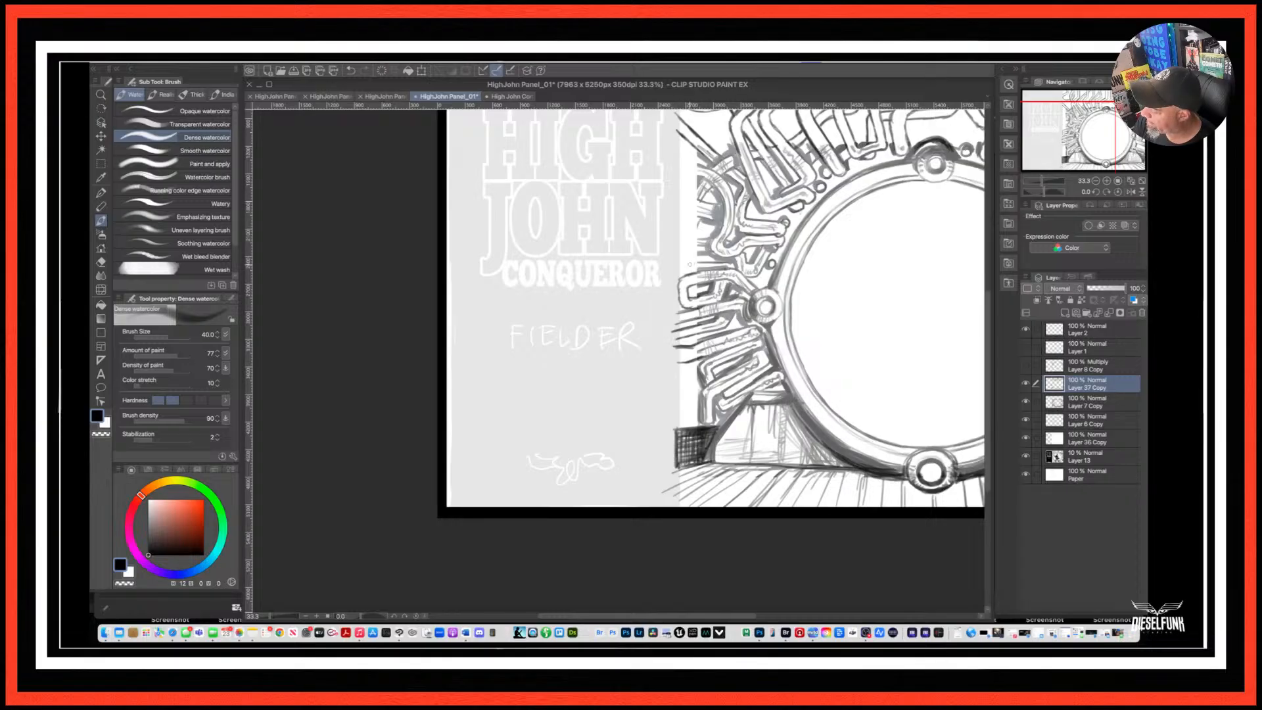
Add short horizontal and vertical pipe lines between the title strip and the curved machinery above the ring's left joint.
{"action": "mouse_move", "coordinate": [699, 262]}
{"action": "left_mouse_down"}
{"action": "mouse_move", "coordinate": [677, 265]}
{"action": "mouse_move", "coordinate": [678, 242]}
{"action": "left_mouse_up"}
{"action": "left_click_drag", "start_coordinate": [704, 237], "coordinate": [678, 242]}
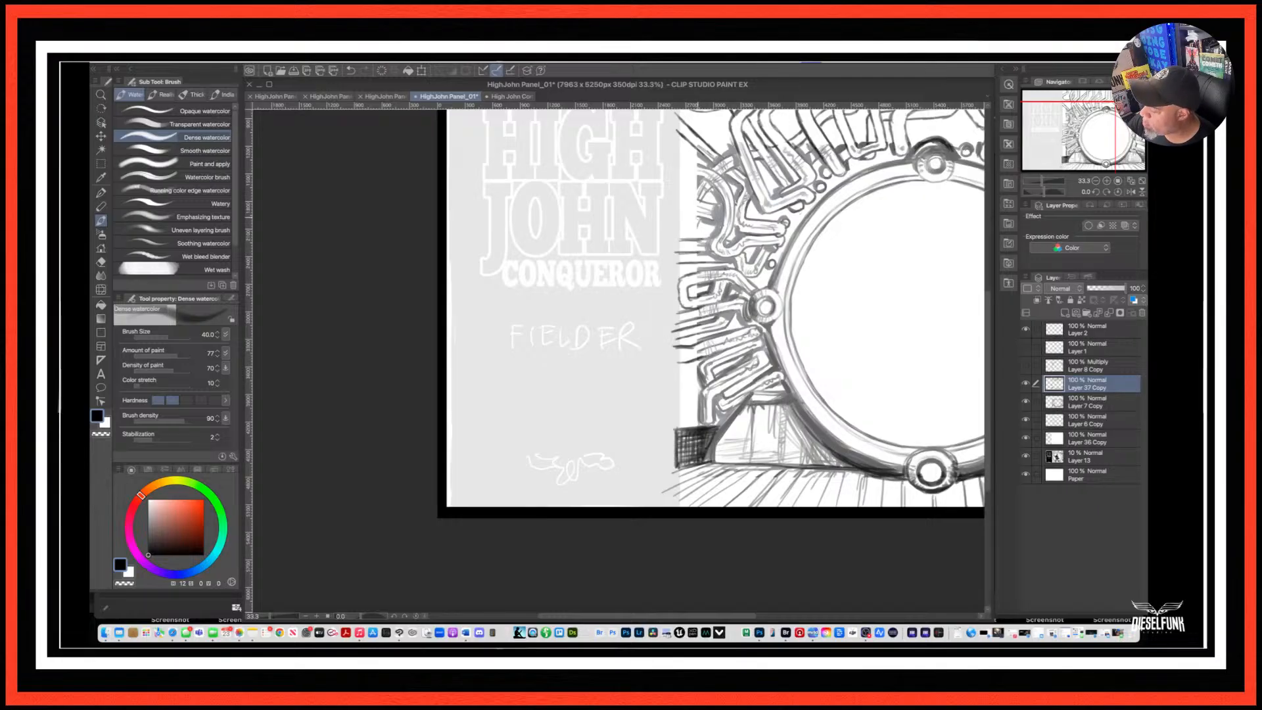
{"action": "left_click_drag", "start_coordinate": [697, 219], "coordinate": [694, 237]}
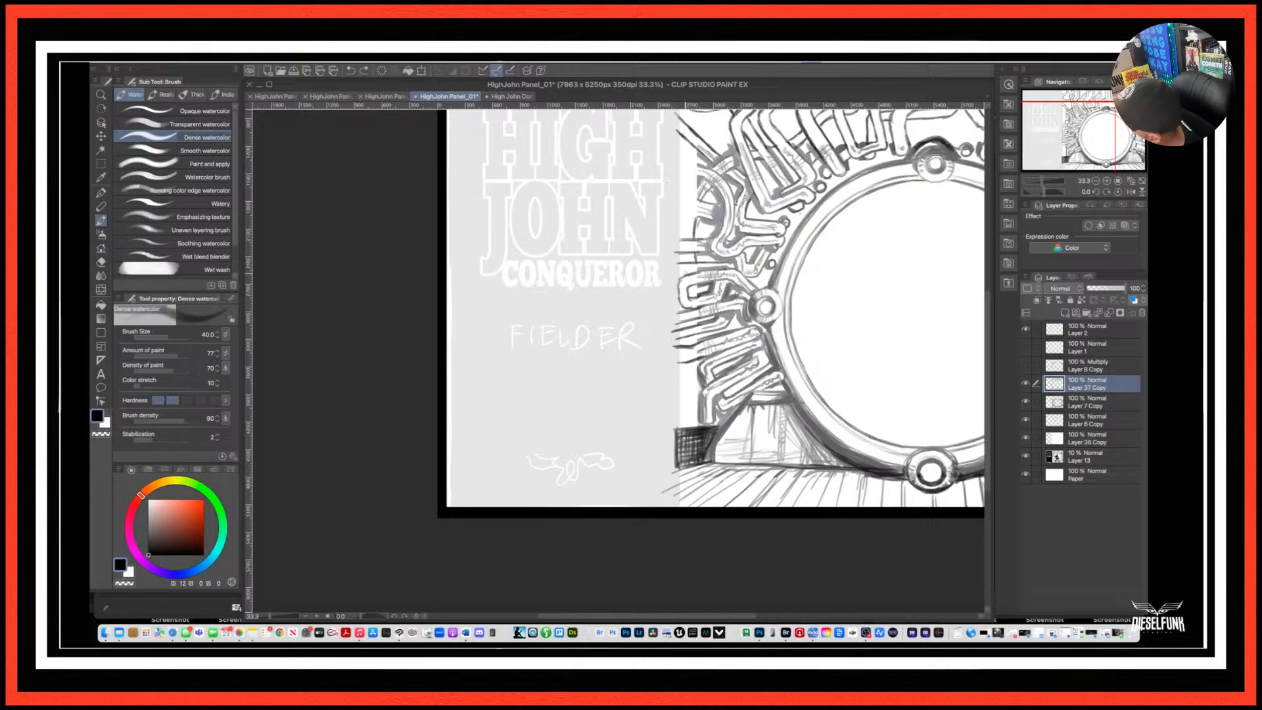
{"action": "left_click_drag", "start_coordinate": [678, 270], "coordinate": [699, 272]}
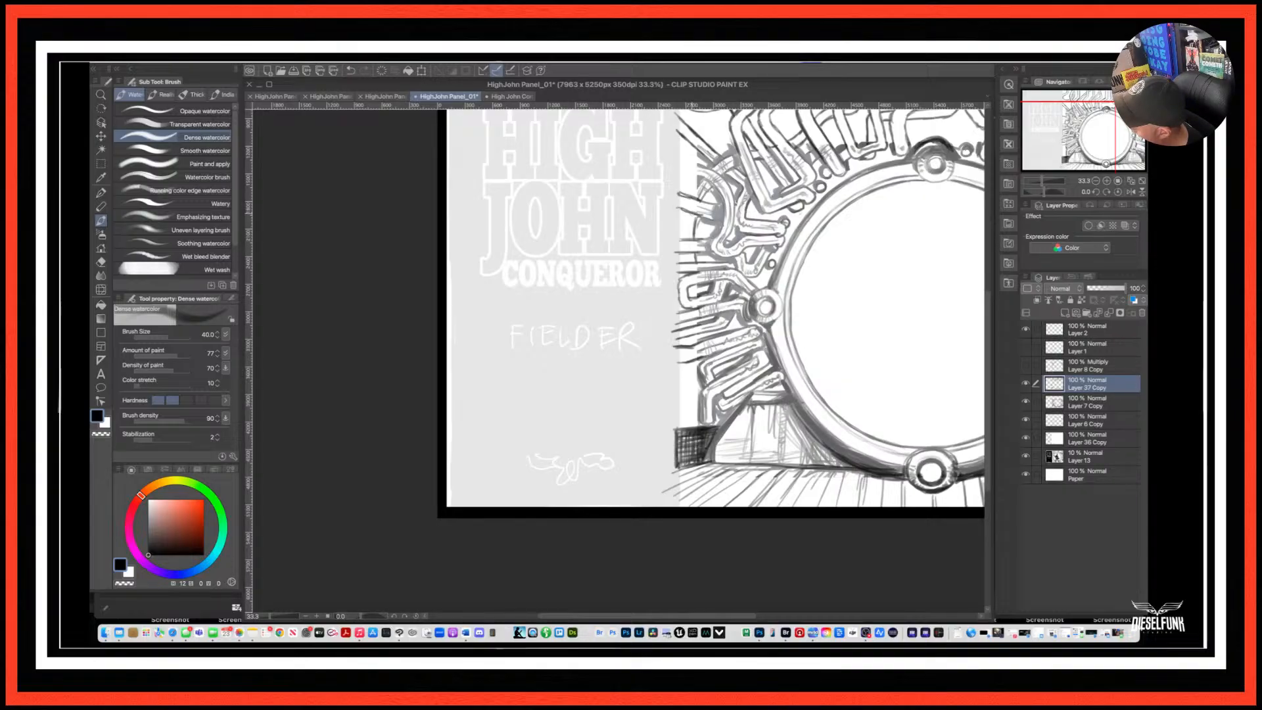
{"action": "left_click_drag", "start_coordinate": [701, 180], "coordinate": [689, 235]}
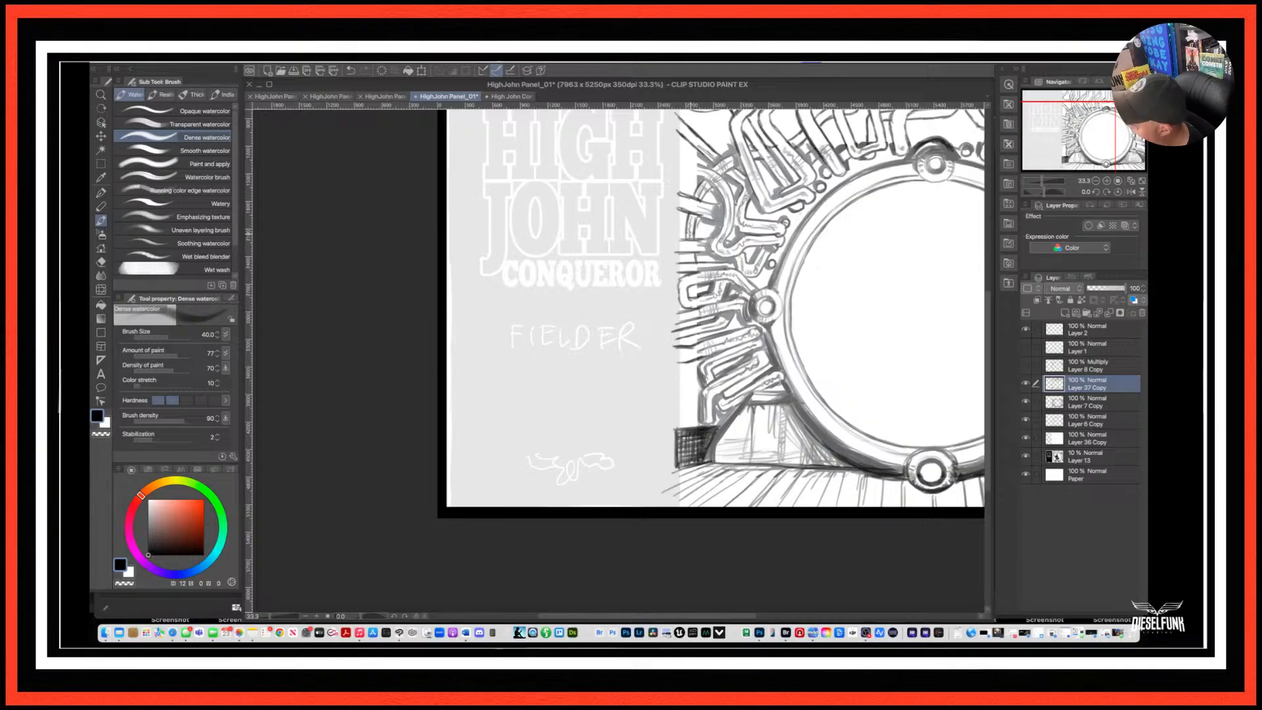
{"action": "left_click_drag", "start_coordinate": [701, 172], "coordinate": [675, 171]}
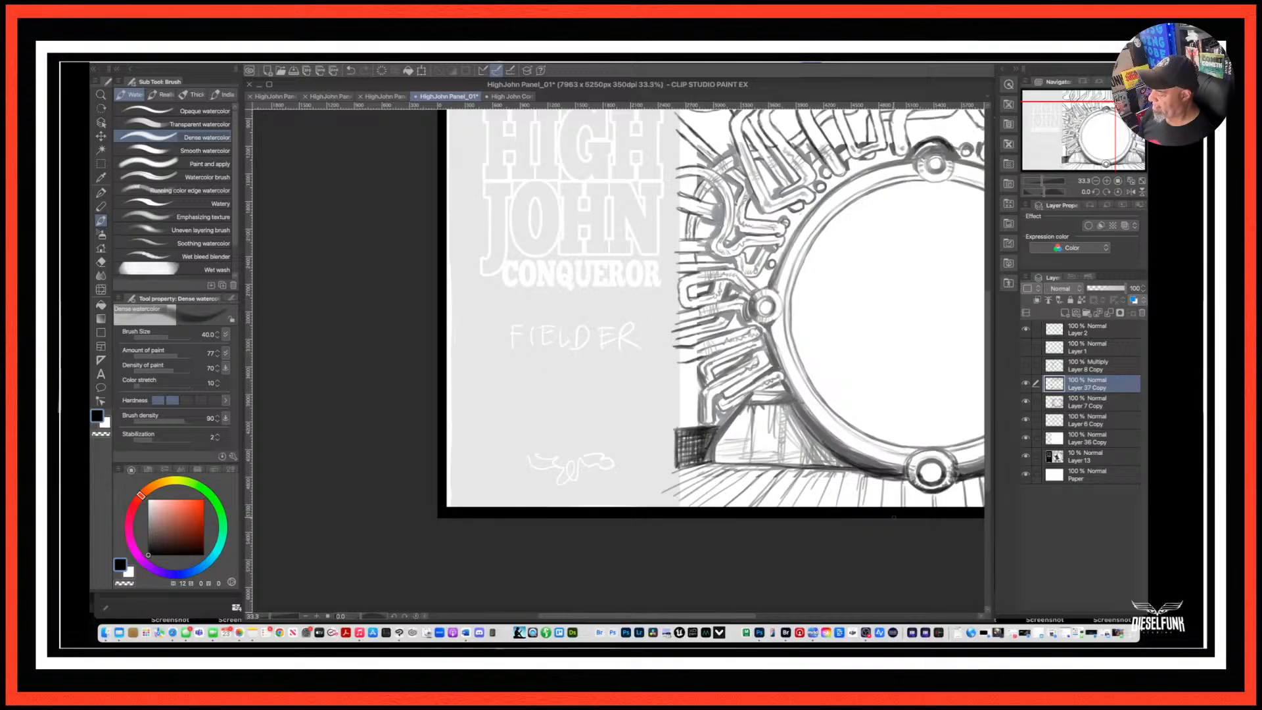
Sketch a vertical pipe down to the hatched block by the left base and add inner detail lines to the upper pipes.
{"action": "left_click_drag", "start_coordinate": [778, 479], "coordinate": [815, 459]}
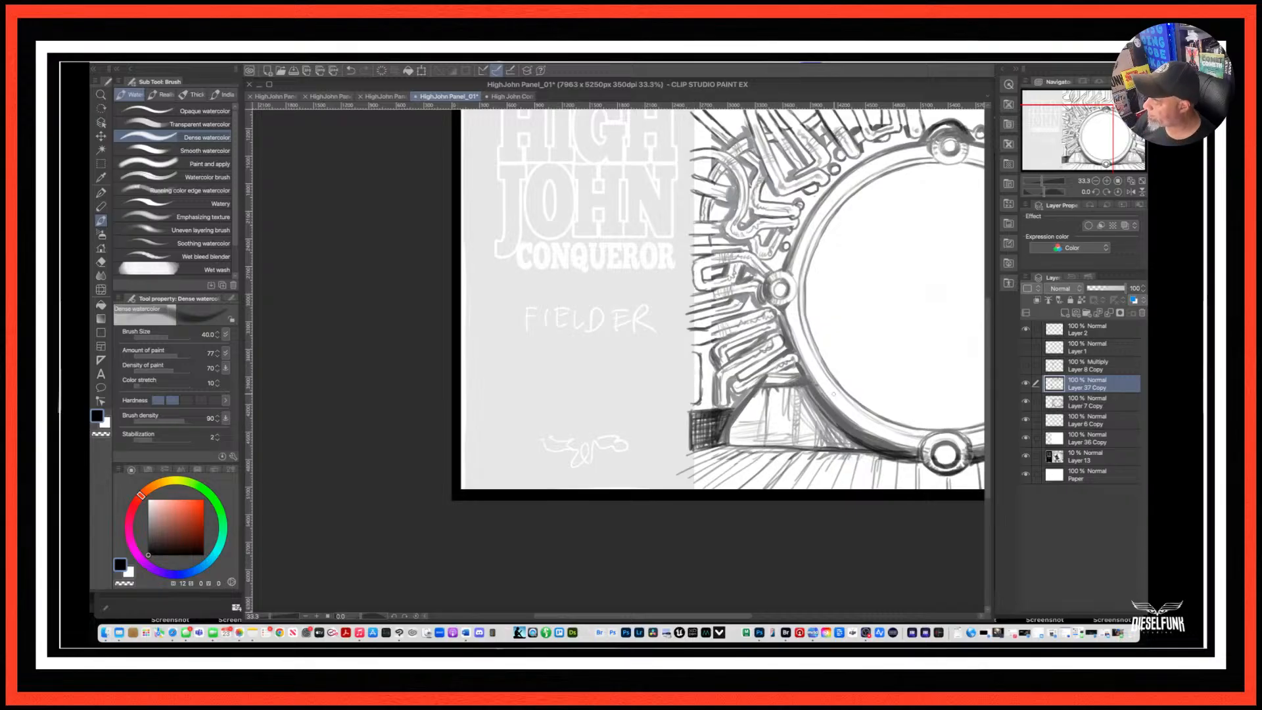
{"action": "scroll", "coordinate": [868, 422], "scroll_direction": "up", "scroll_amount": 5}
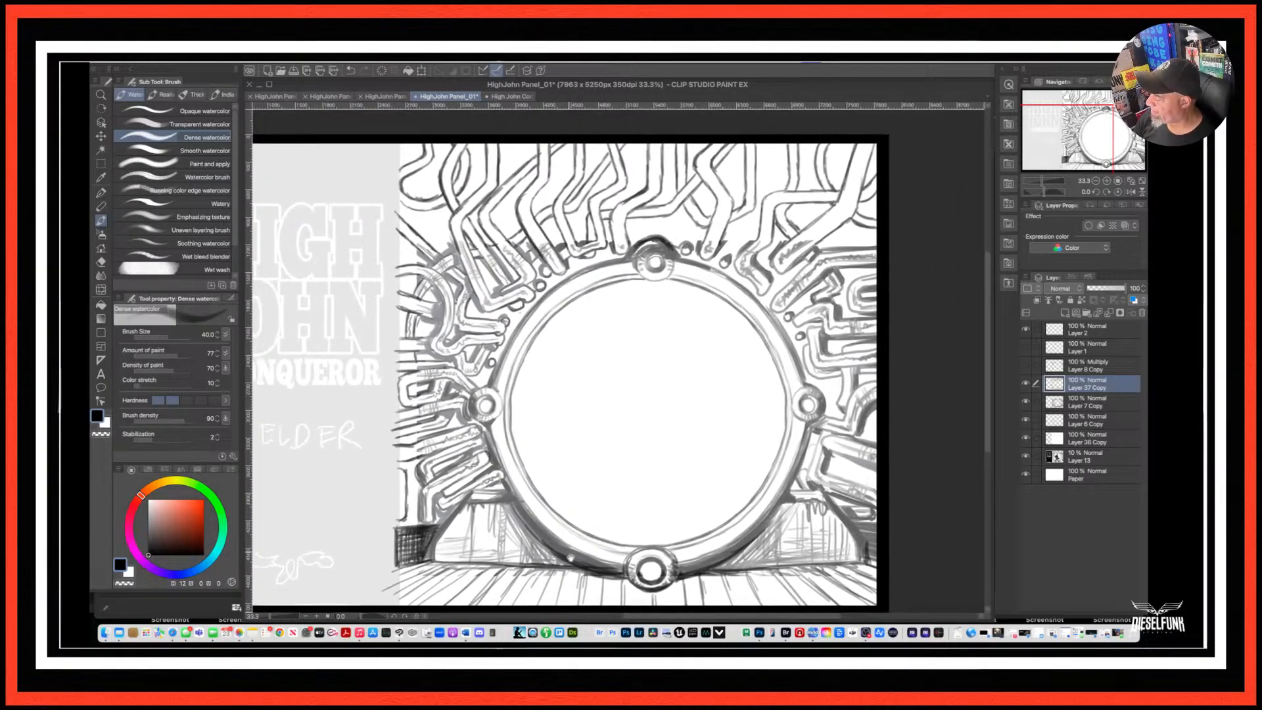
{"action": "left_click_drag", "start_coordinate": [569, 558], "coordinate": [591, 591]}
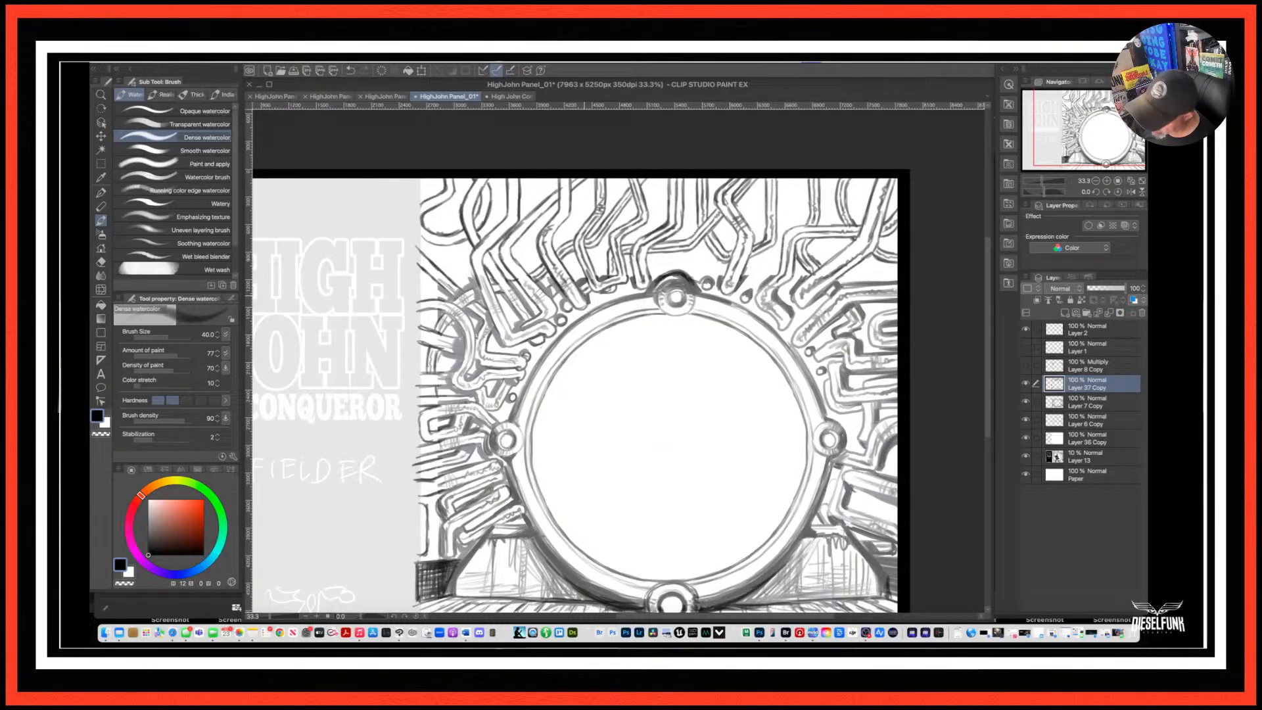
Darken the shading along the ring's lower outer edges where it meets the left and right bases.
{"action": "left_click_drag", "start_coordinate": [526, 538], "coordinate": [584, 602]}
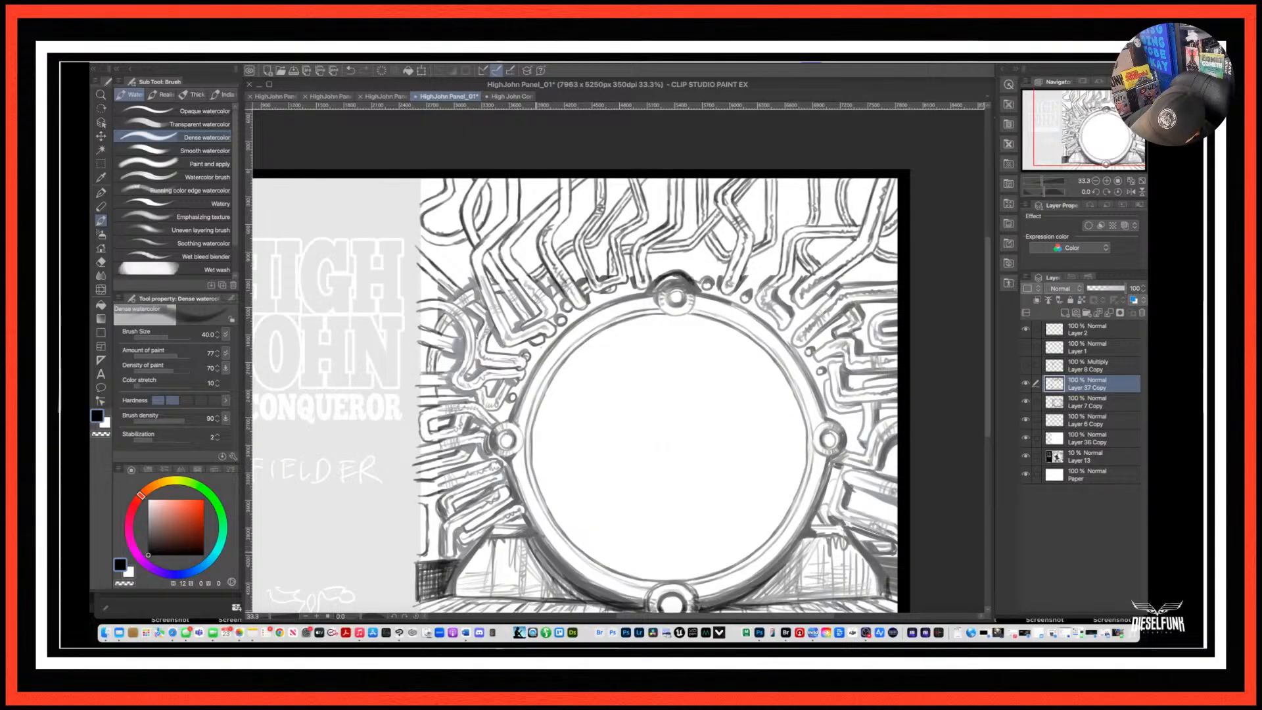
{"action": "left_click_drag", "start_coordinate": [527, 537], "coordinate": [538, 552]}
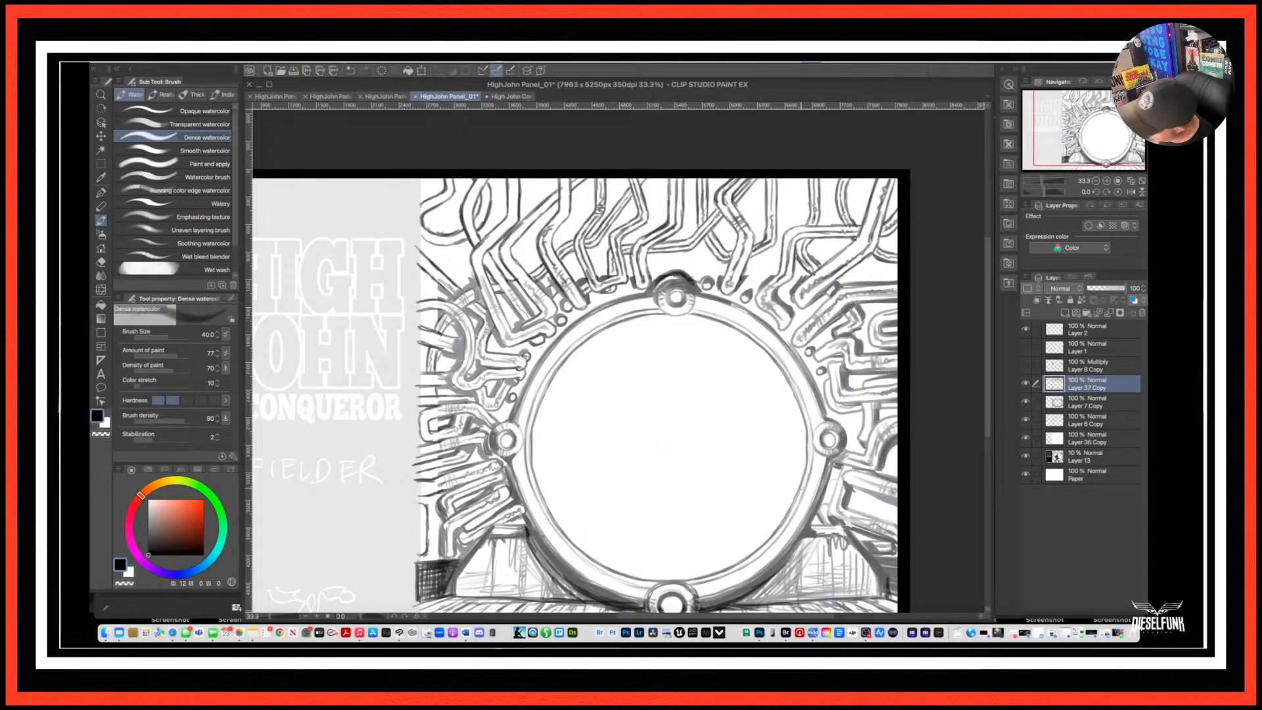
{"action": "left_click_drag", "start_coordinate": [815, 526], "coordinate": [778, 579]}
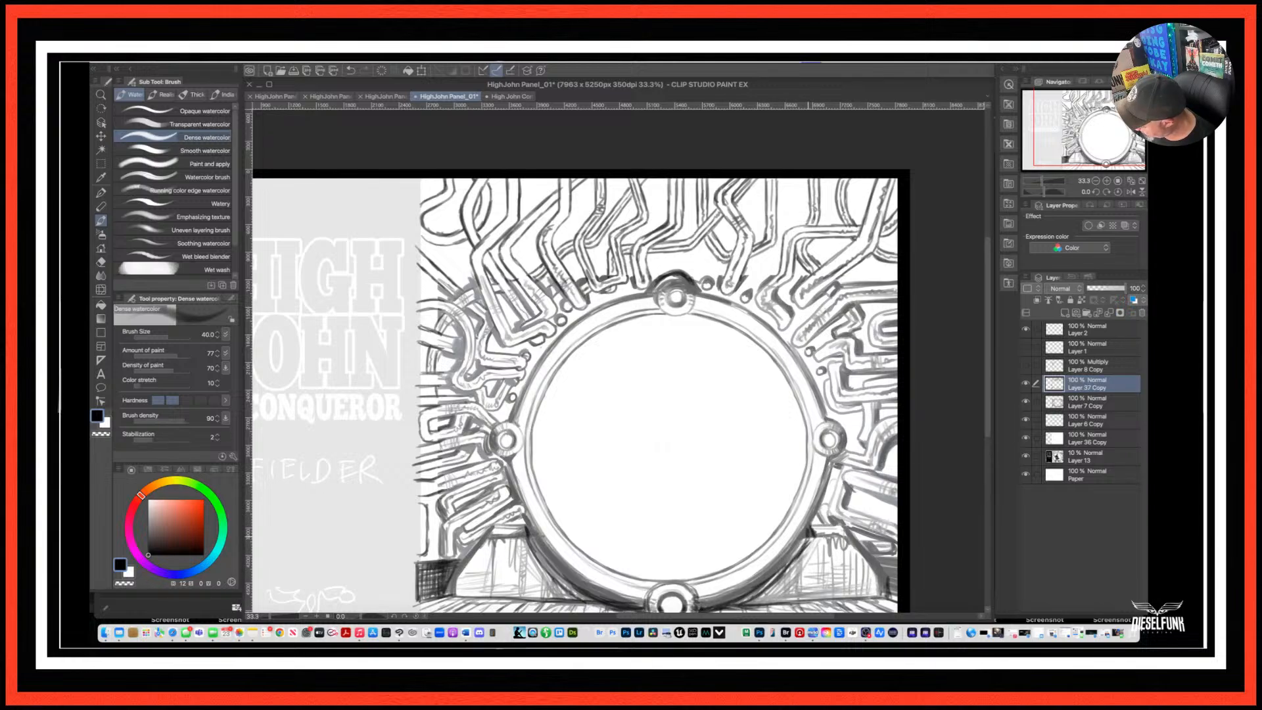
{"action": "left_click_drag", "start_coordinate": [811, 531], "coordinate": [804, 547]}
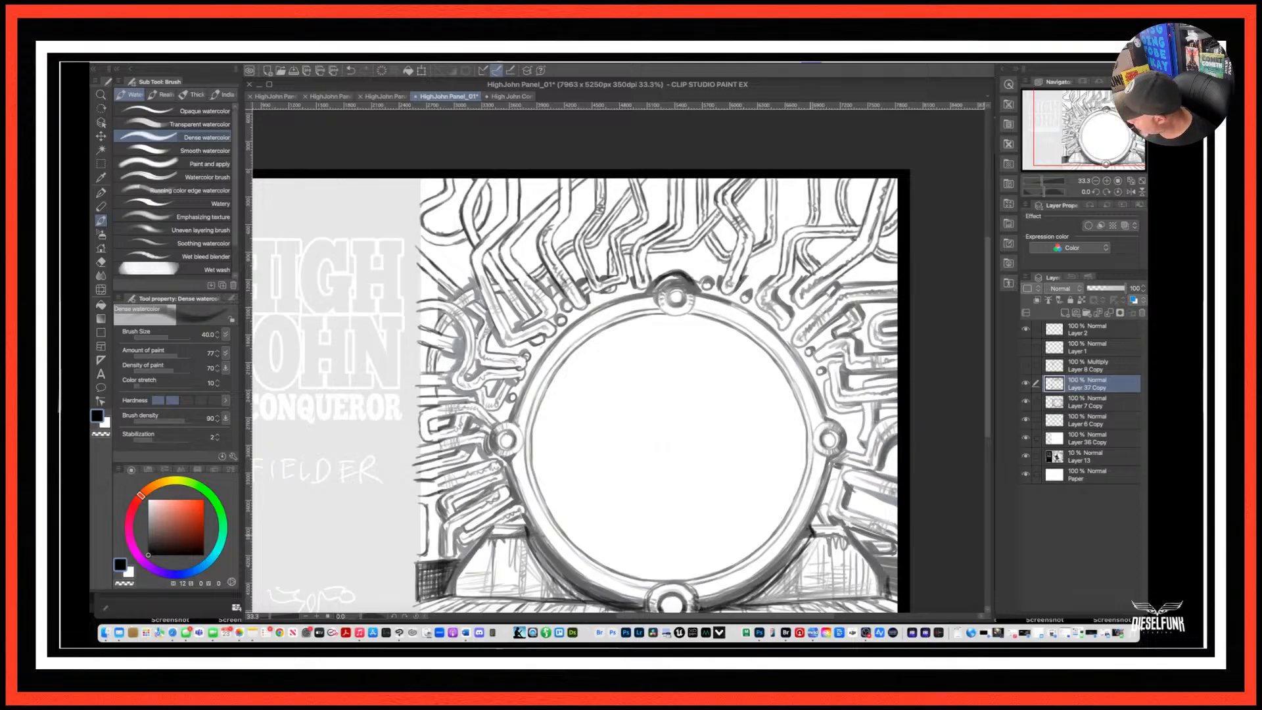
{"action": "scroll", "coordinate": [617, 361], "scroll_direction": "down", "scroll_amount": 5}
{"action": "scroll", "coordinate": [618, 362], "scroll_direction": "left", "scroll_amount": 1}
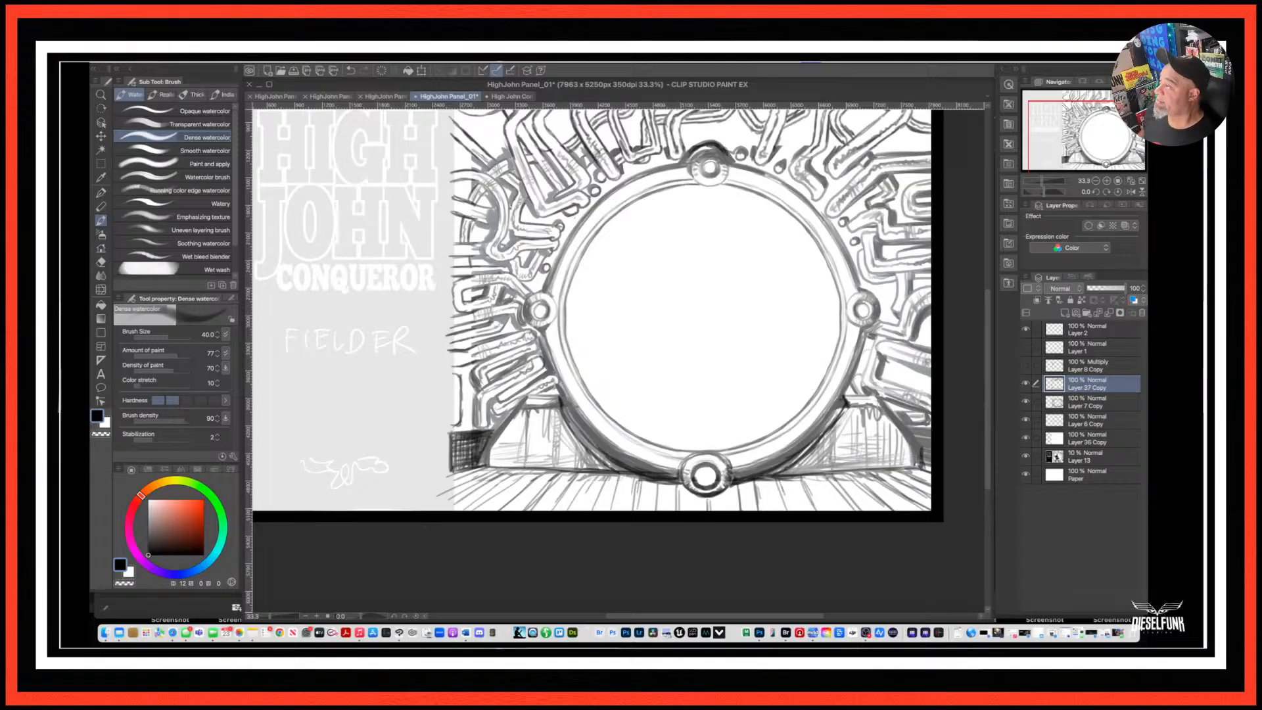
{"action": "key", "text": "super+Tab"}
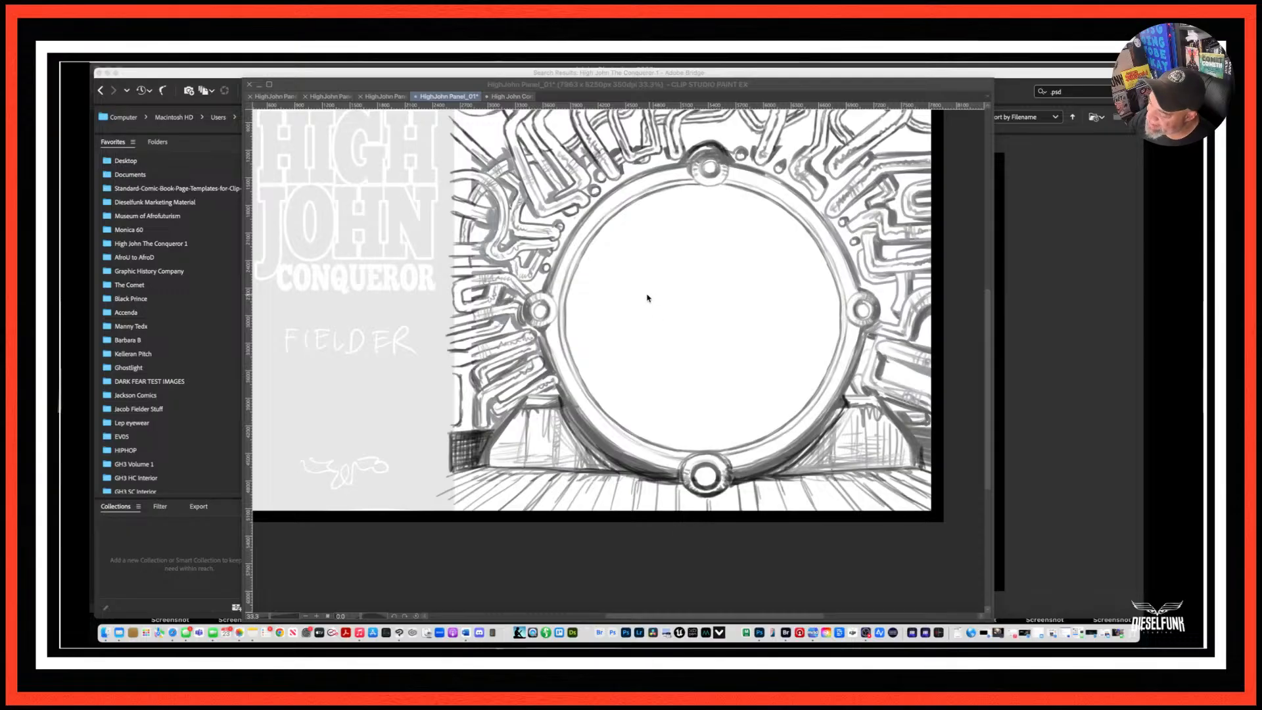
{"action": "left_click", "coordinate": [669, 356]}
{"action": "left_click_drag", "start_coordinate": [643, 396], "coordinate": [870, 441]}
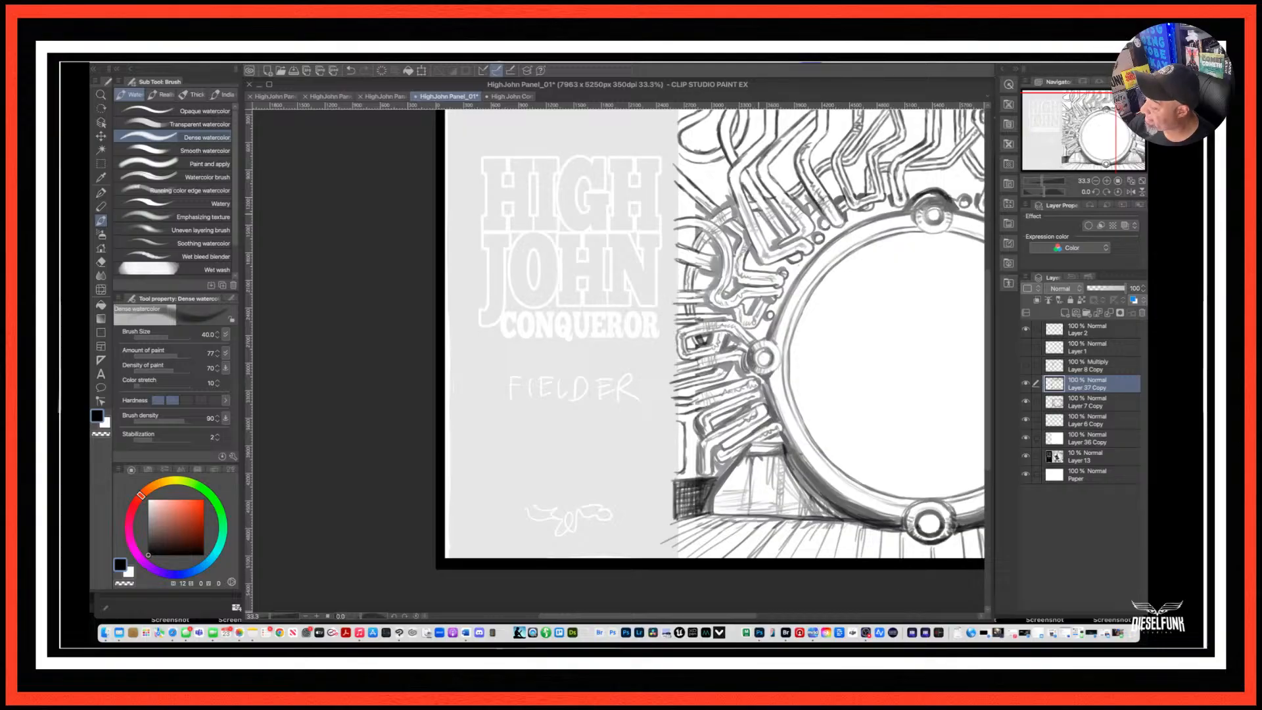
{"action": "left_click_drag", "start_coordinate": [826, 399], "coordinate": [698, 418]}
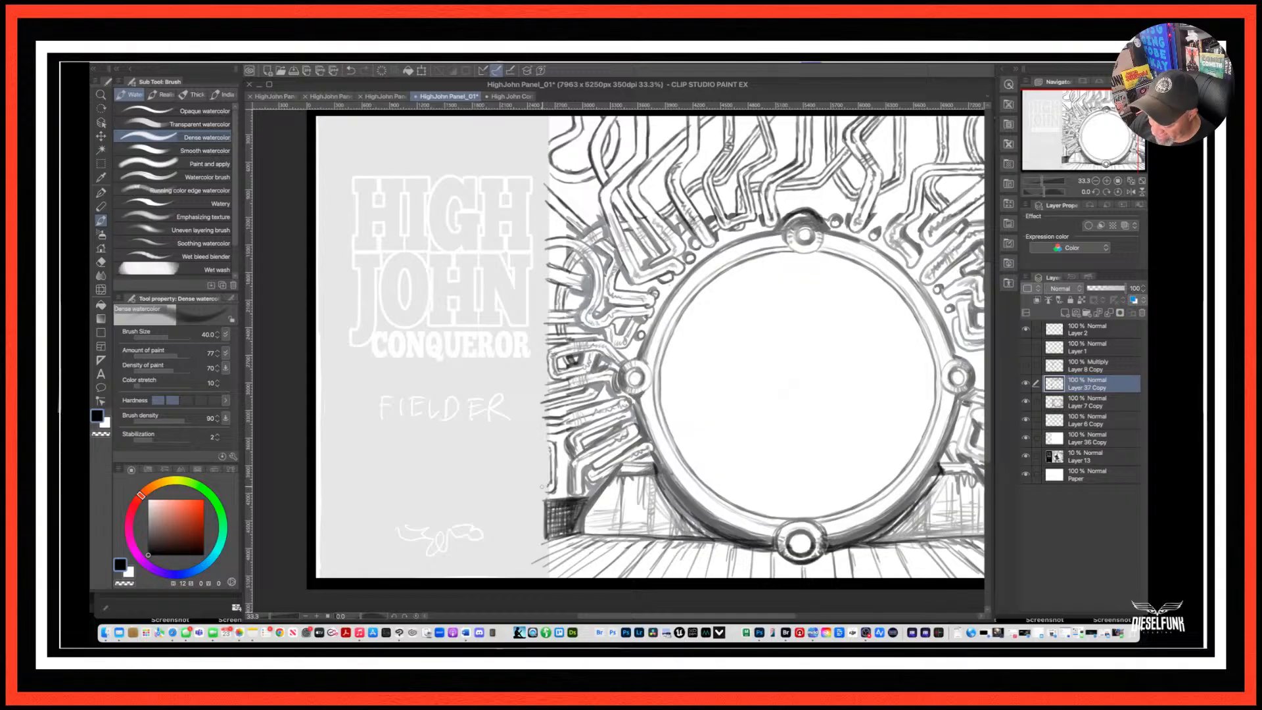
Show all open windows of the messaging app and leave the overview.
{"action": "left_click", "coordinate": [187, 632]}
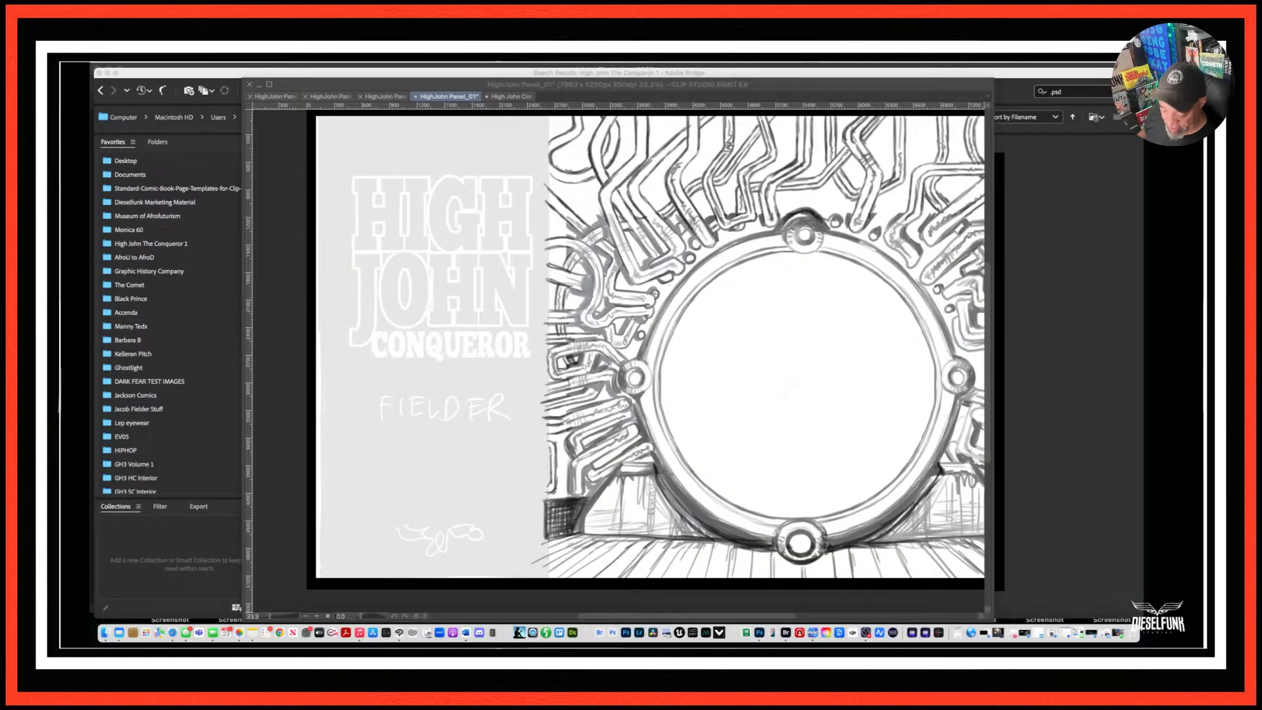
{"action": "right_click", "coordinate": [188, 632]}
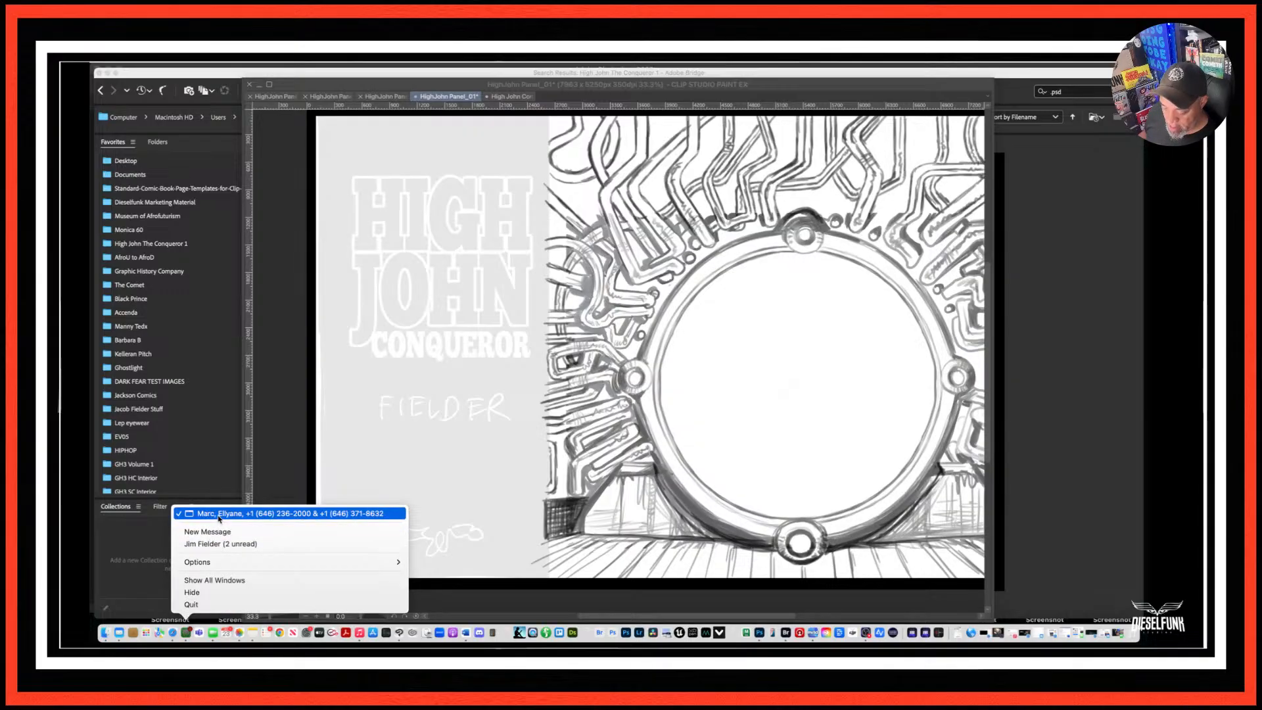
{"action": "left_click", "coordinate": [204, 580]}
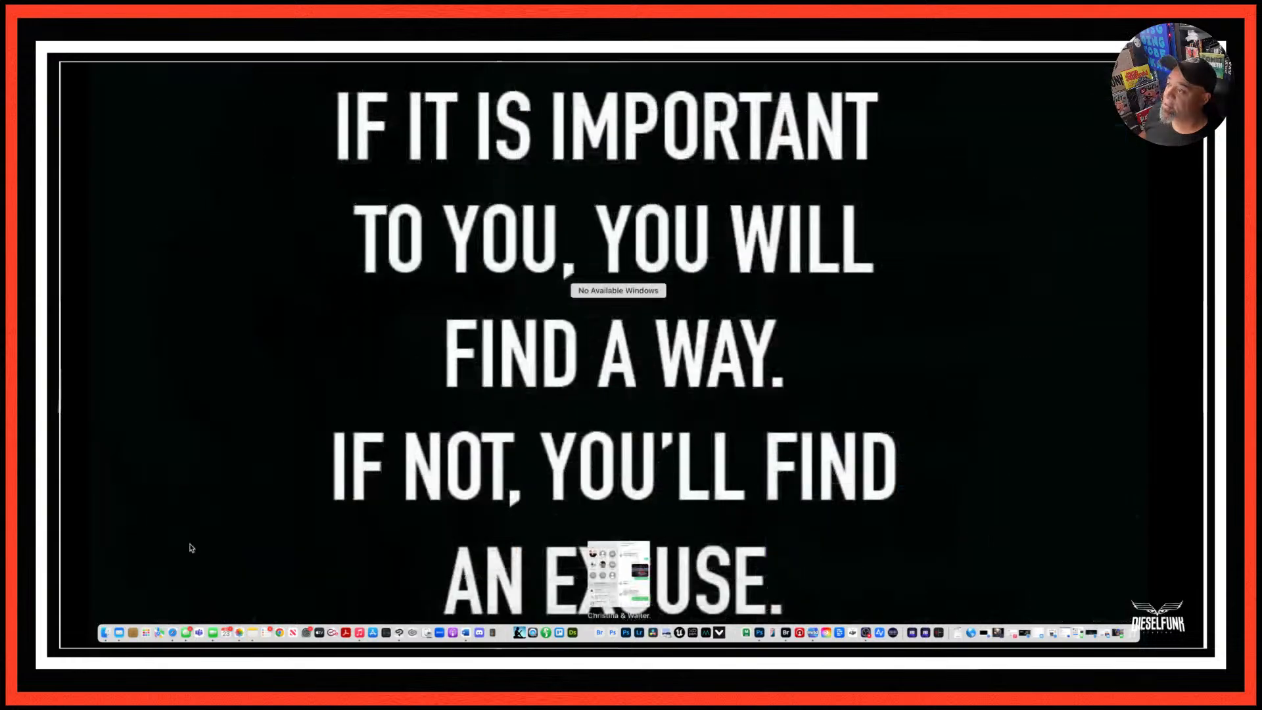
{"action": "left_click", "coordinate": [848, 132]}
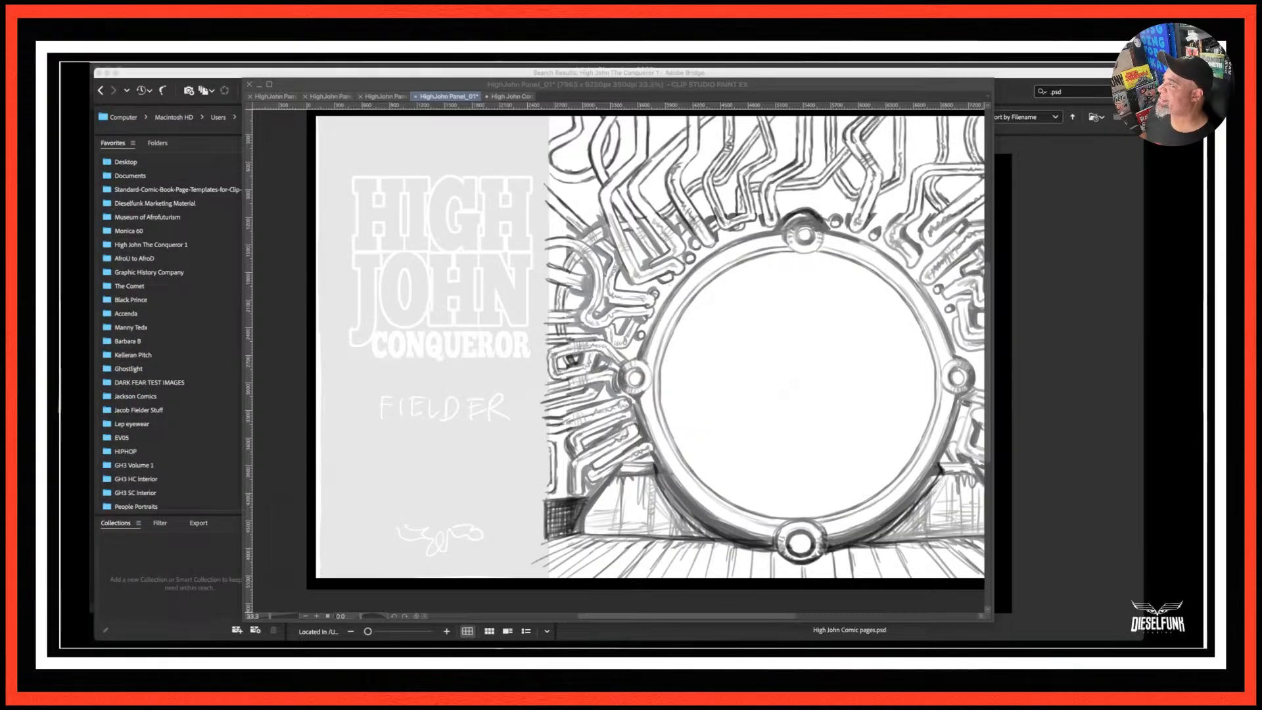
Minimize the Adobe Bridge and Photoshop windows and quit Photos to clear the workspace.
{"action": "left_click", "coordinate": [109, 75]}
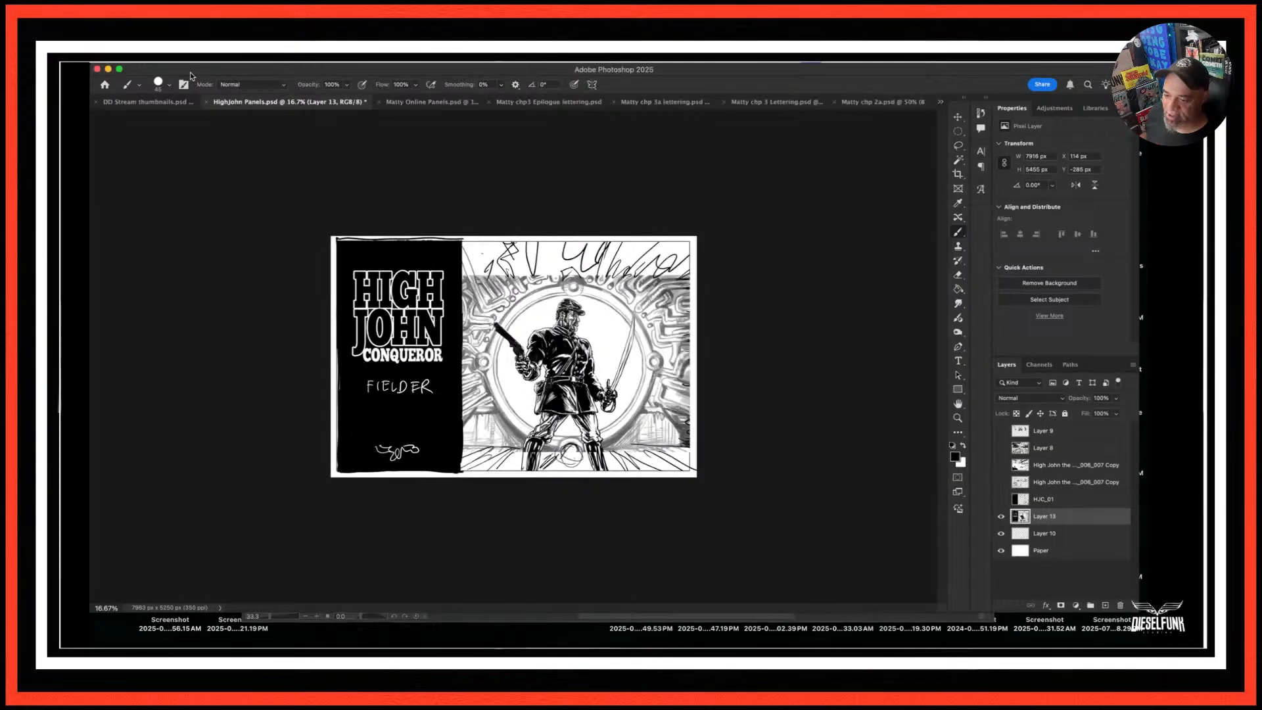
{"action": "left_click", "coordinate": [194, 79]}
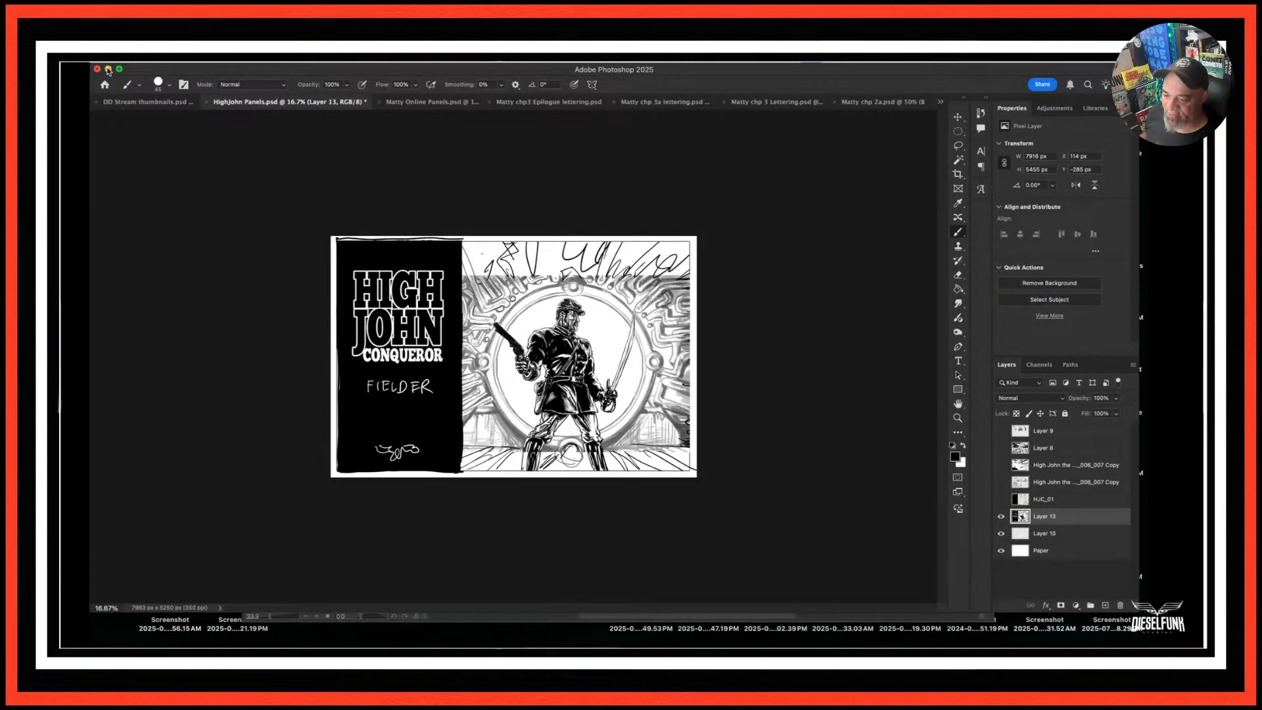
{"action": "left_click", "coordinate": [109, 69]}
{"action": "left_click", "coordinate": [196, 92]}
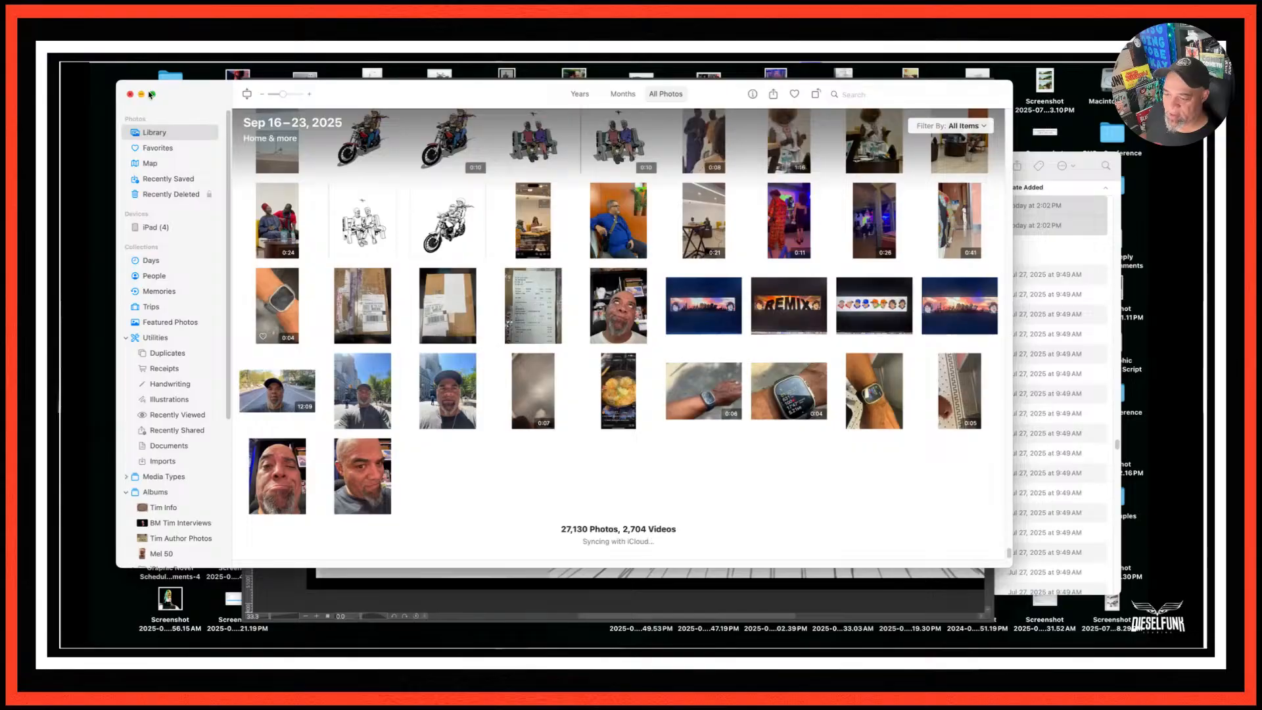
{"action": "left_click", "coordinate": [134, 62]}
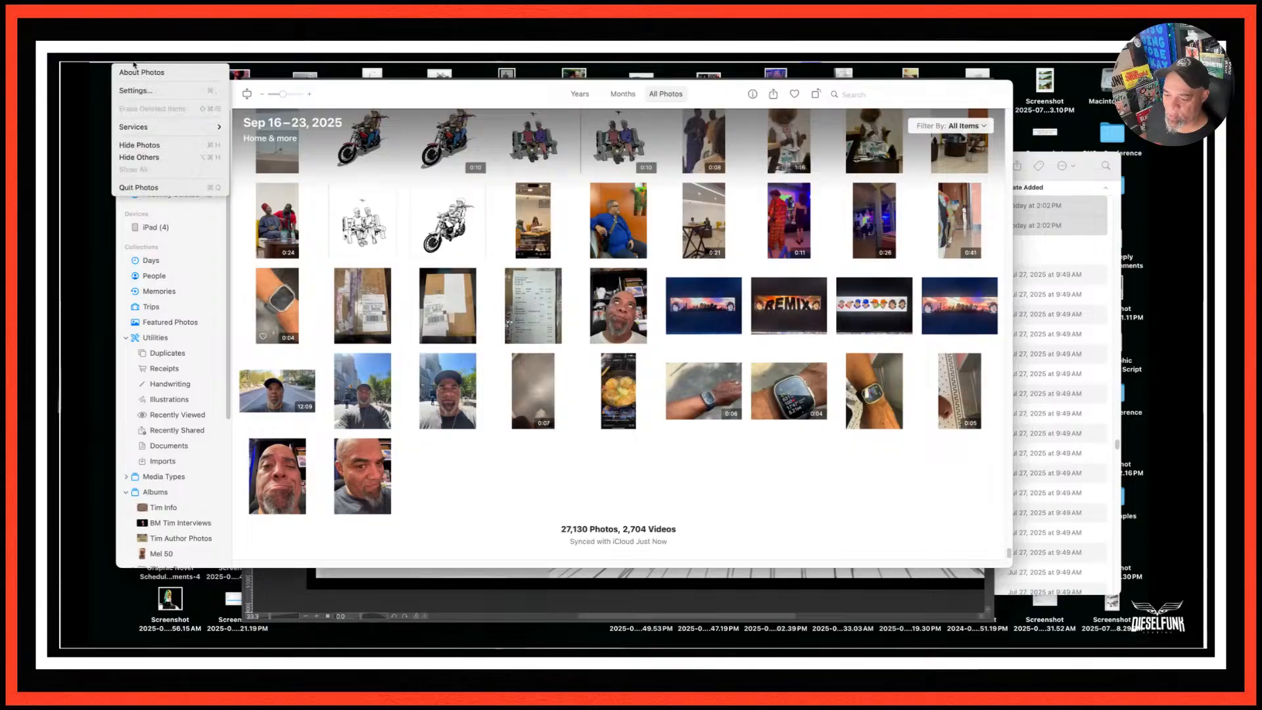
{"action": "left_click", "coordinate": [143, 187]}
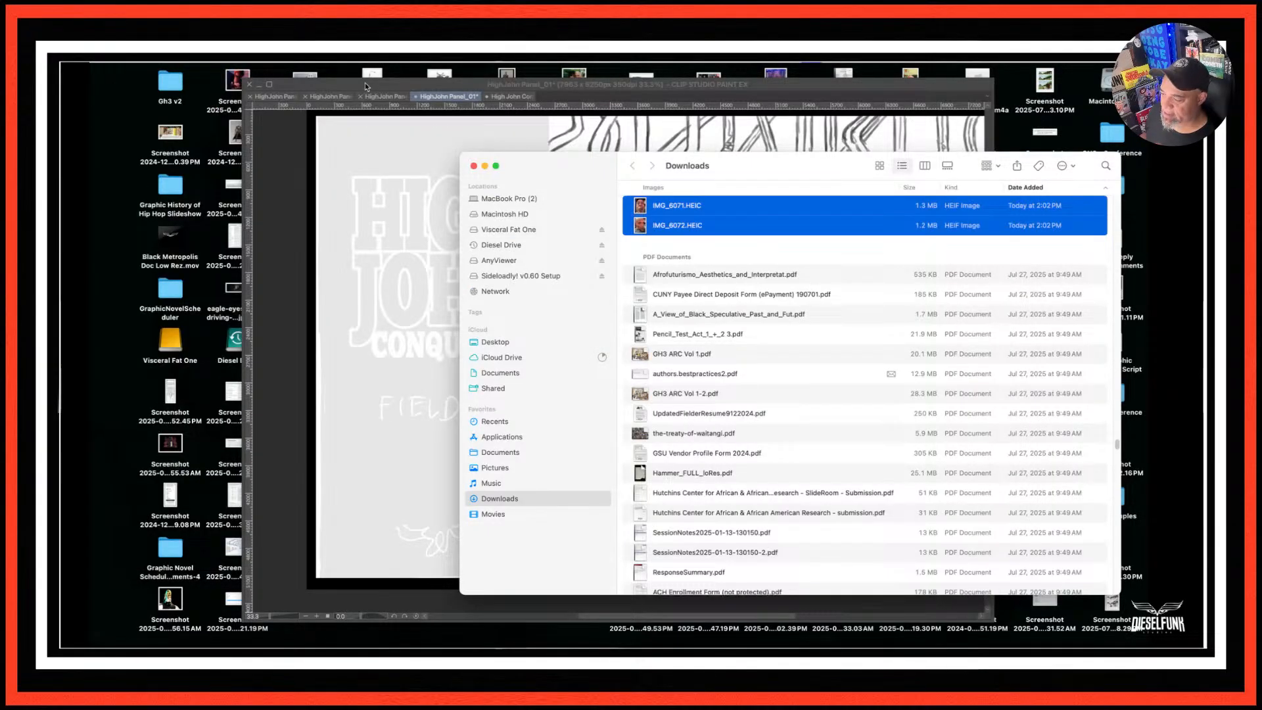
Clear away the Downloads and audiobook player windows and move the HighJohn Panel_01 canvas window back up between its palettes.
{"action": "left_click_drag", "start_coordinate": [365, 82], "coordinate": [332, 289]}
{"action": "left_click", "coordinate": [483, 173]}
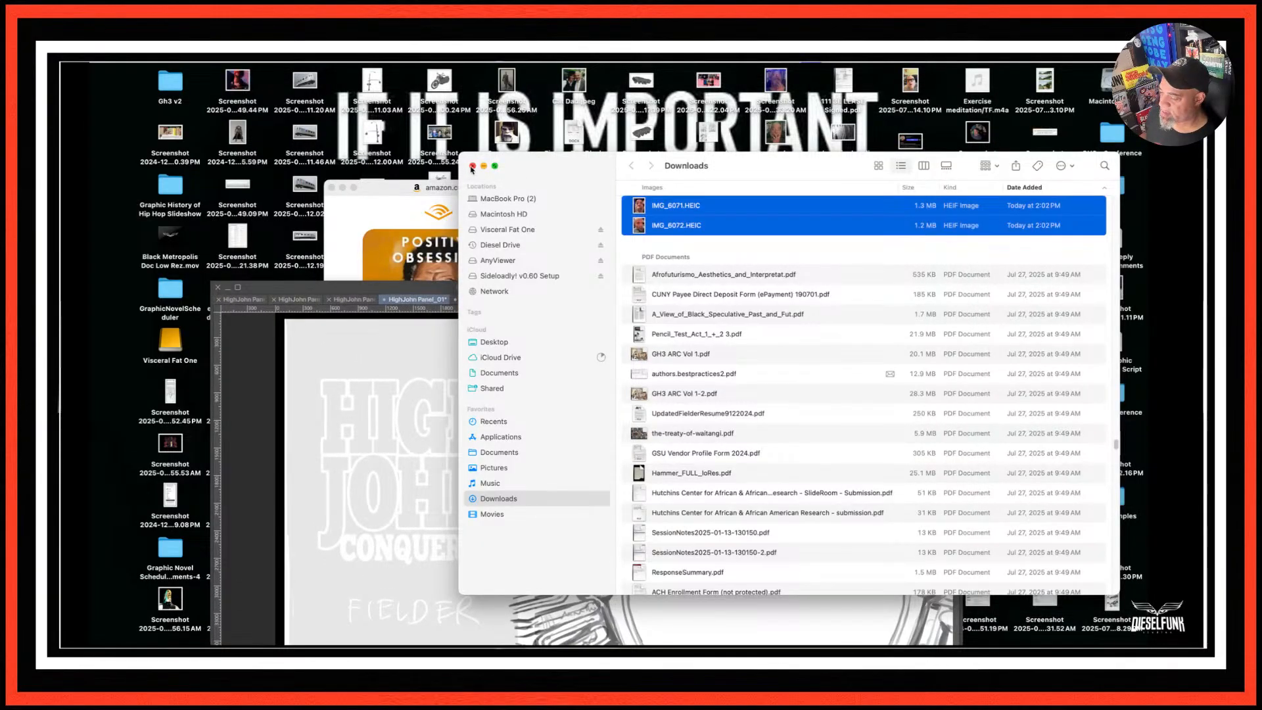
{"action": "left_click", "coordinate": [483, 167]}
{"action": "left_click", "coordinate": [507, 209]}
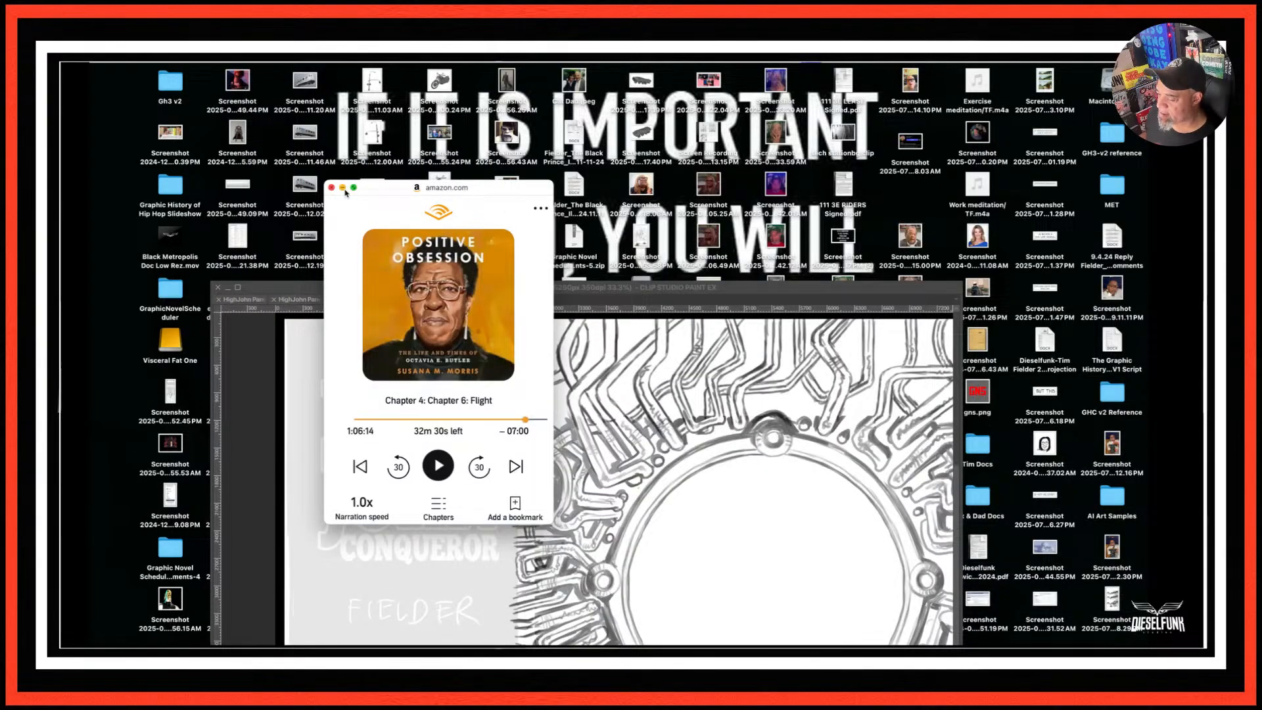
{"action": "left_click_drag", "start_coordinate": [627, 290], "coordinate": [669, 83]}
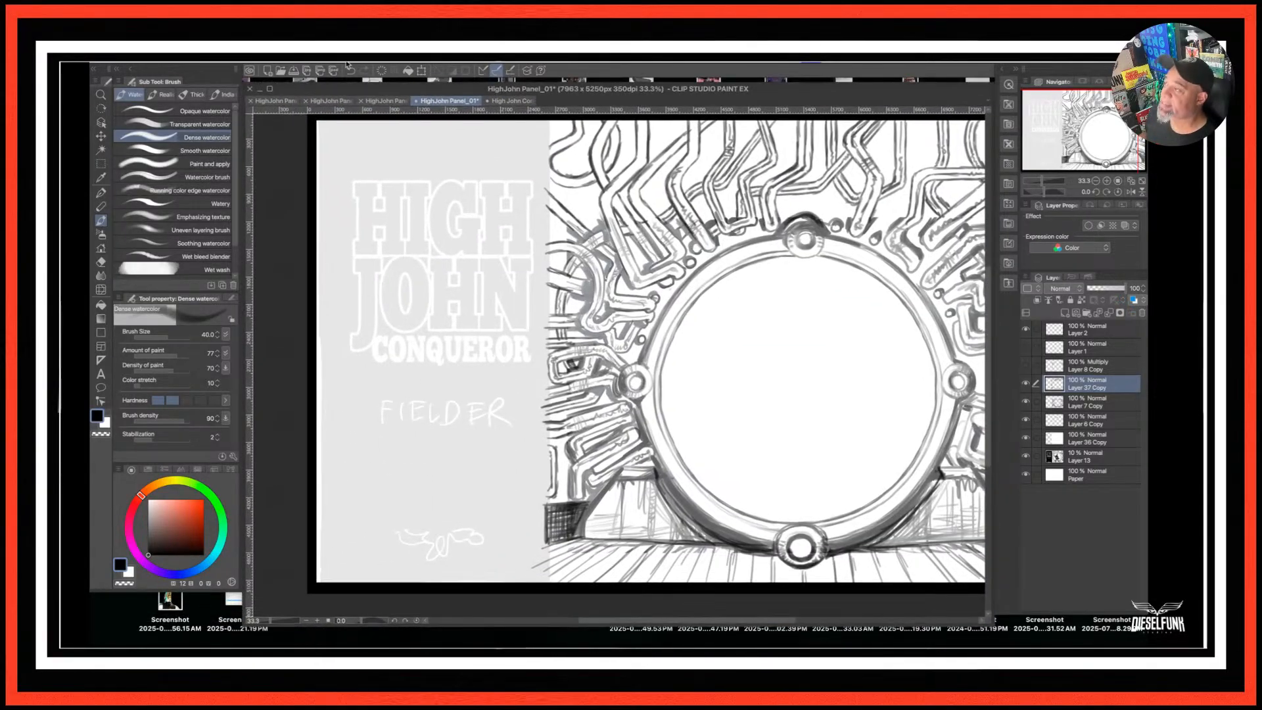
Return to Clip Studio Paint and compare the portal drawing with Layer 37 Copy hidden and shown.
{"action": "key", "text": "super+Tab"}
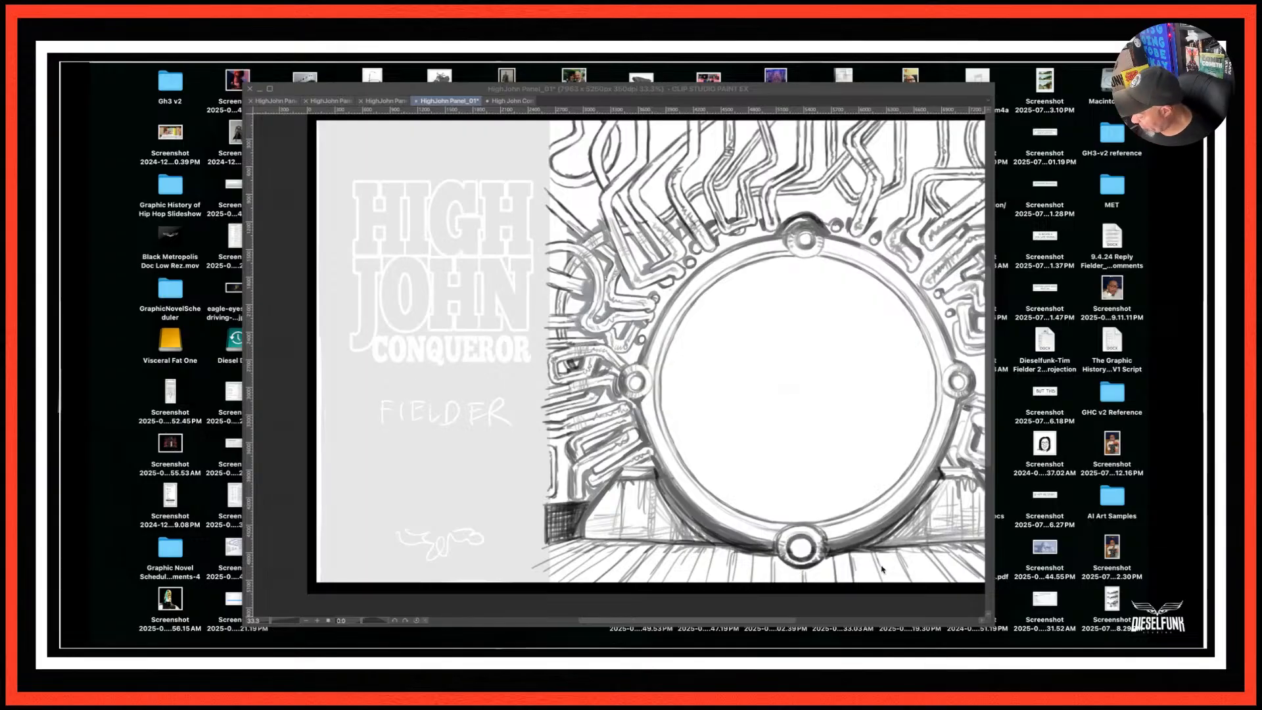
{"action": "key", "text": "Tab"}
{"action": "mouse_move", "coordinate": [879, 520]}
{"action": "left_mouse_down"}
{"action": "mouse_move", "coordinate": [819, 525]}
{"action": "mouse_move", "coordinate": [762, 555]}
{"action": "mouse_move", "coordinate": [776, 556]}
{"action": "left_mouse_up"}
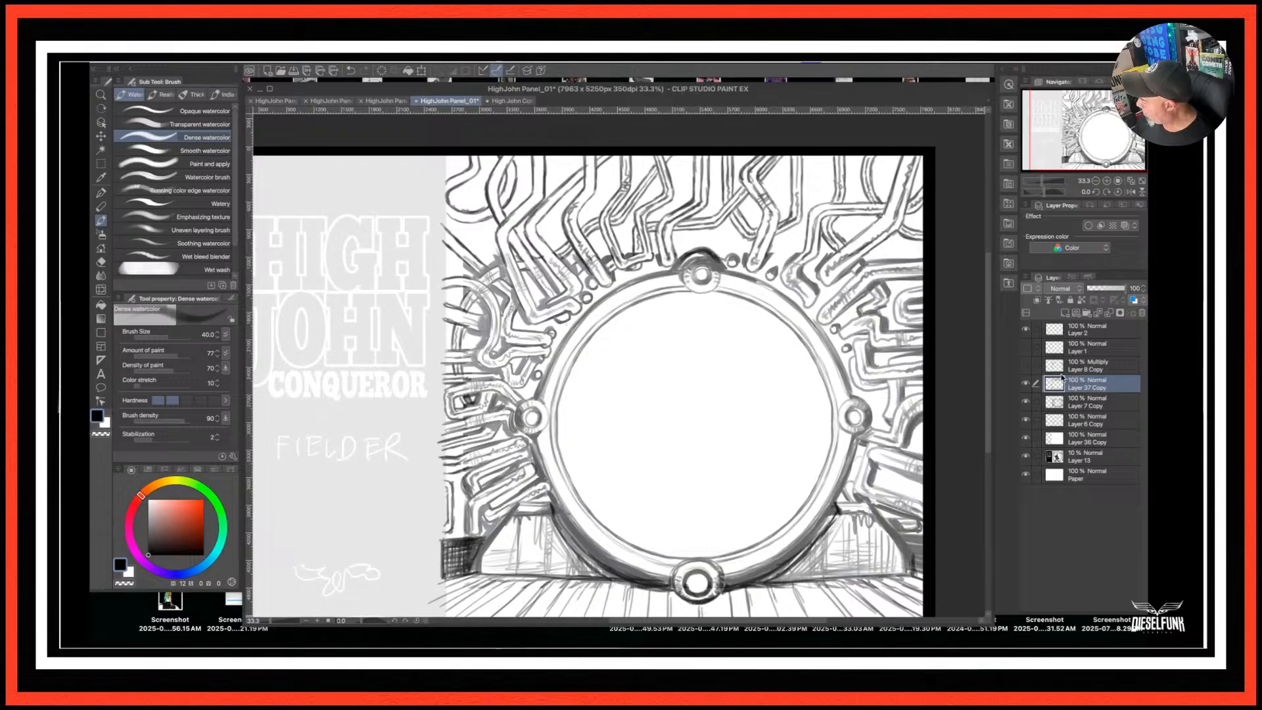
{"action": "left_click", "coordinate": [1026, 385]}
{"action": "left_click", "coordinate": [1027, 387]}
{"action": "left_click", "coordinate": [1026, 386]}
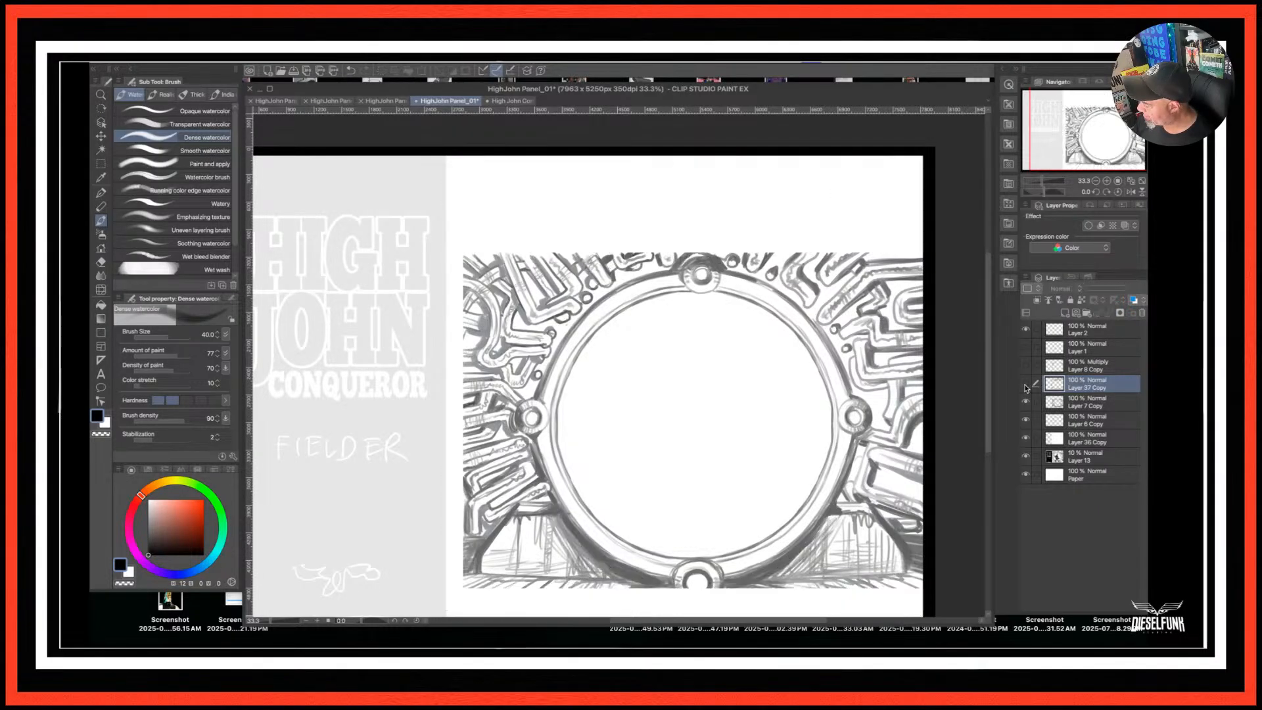
{"action": "left_click", "coordinate": [1026, 386]}
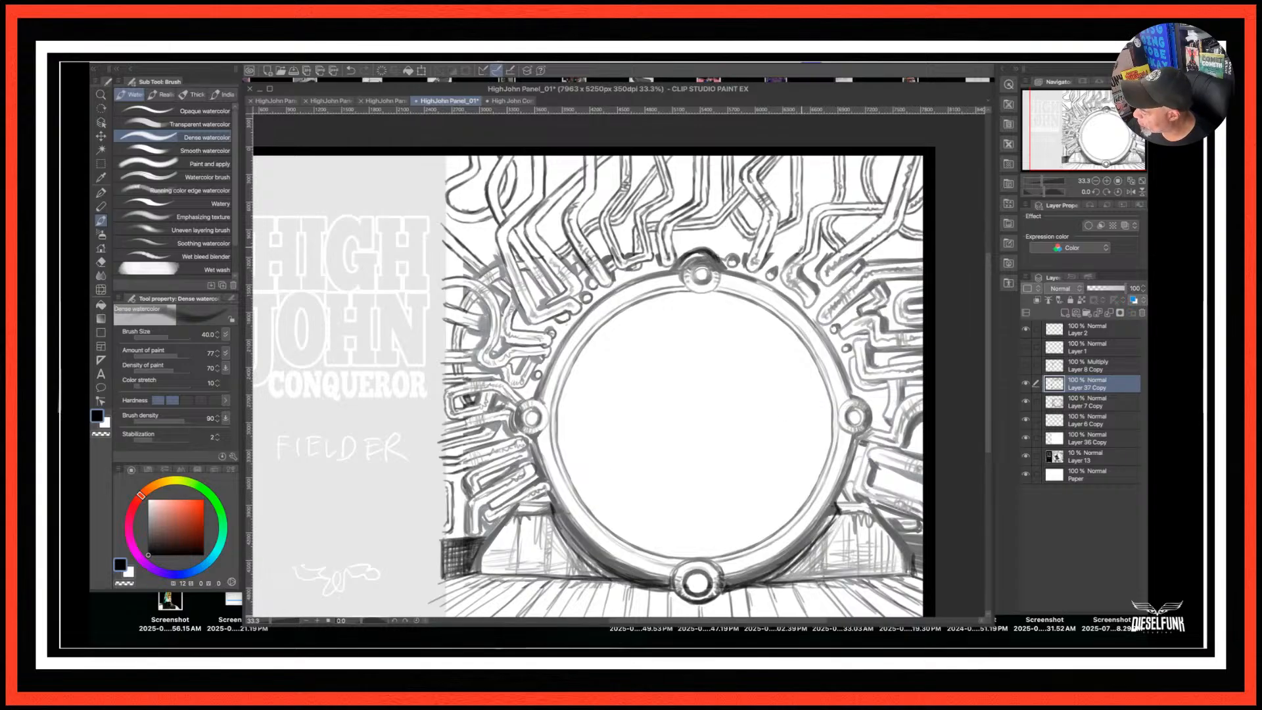
Pick a slightly lighter dark blue-gray, enlarge the brush to 100, and shade beside the bent pipe above the ring's upper right.
{"action": "left_click", "coordinate": [144, 543]}
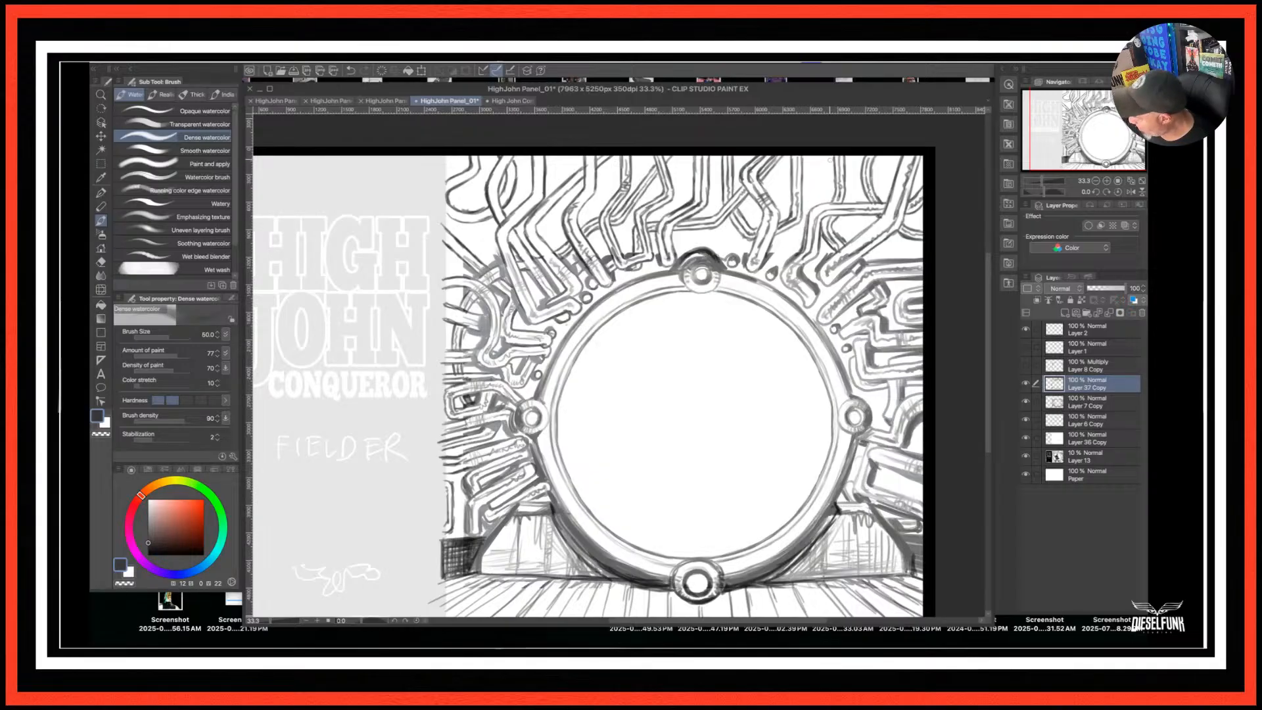
{"action": "key", "text": "]"}
{"action": "key", "text": "]"}
{"action": "key", "text": "]"}
{"action": "key", "text": "]"}
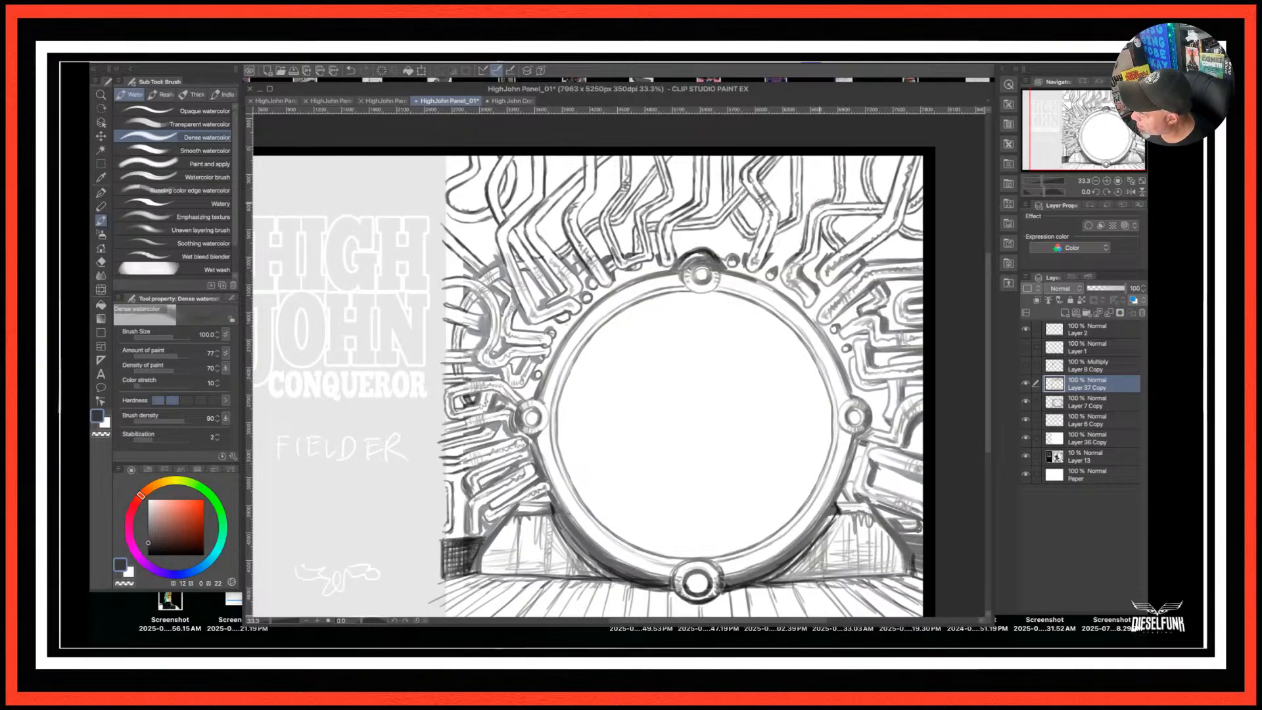
{"action": "left_click_drag", "start_coordinate": [821, 205], "coordinate": [801, 245]}
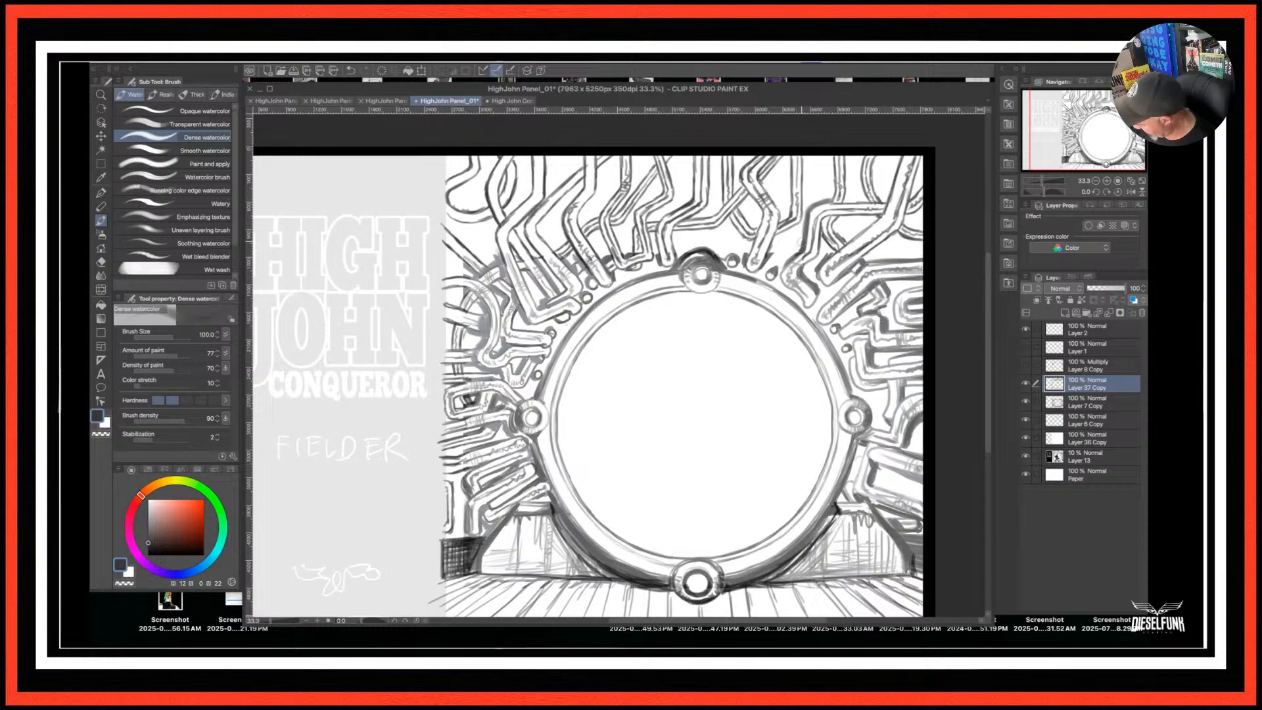
Reduce the brush size to 70 and shade the gaps between the vertical pipes near the panel's upper right edge.
{"action": "key", "text": "bracketleft"}
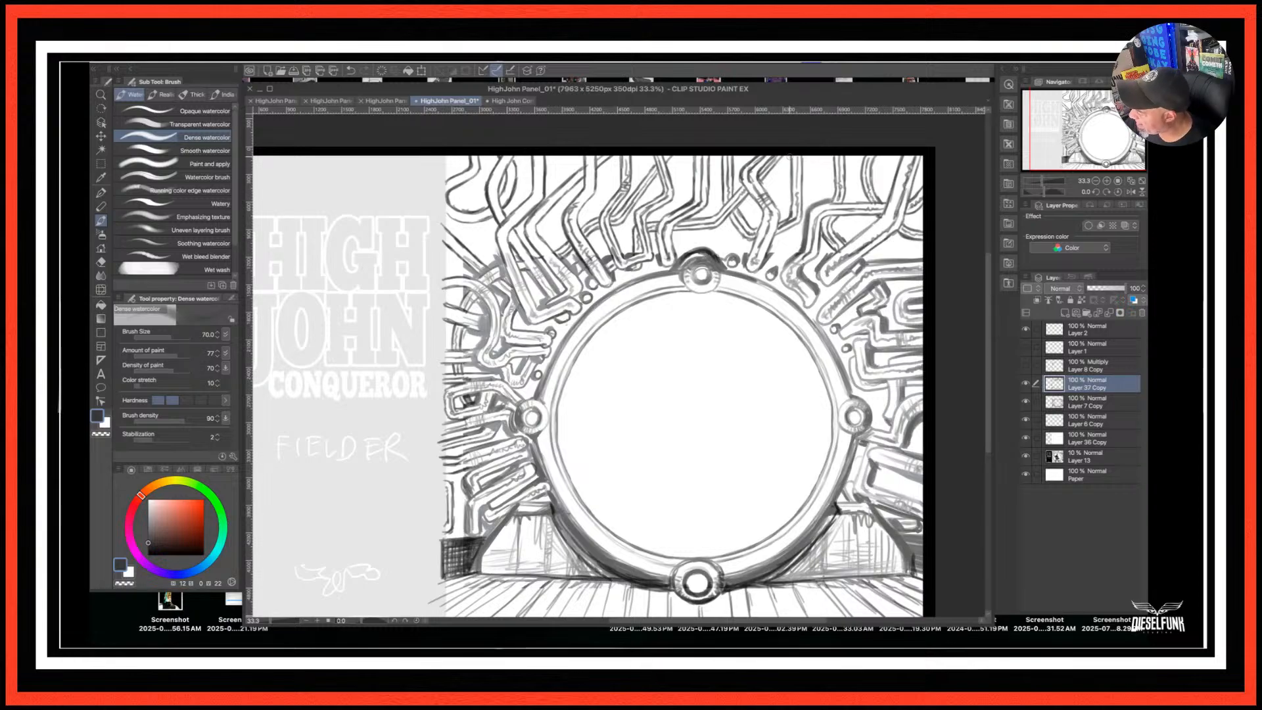
{"action": "left_click_drag", "start_coordinate": [790, 156], "coordinate": [800, 216]}
{"action": "left_click_drag", "start_coordinate": [848, 157], "coordinate": [847, 196]}
{"action": "mouse_move", "coordinate": [848, 158]}
{"action": "left_mouse_down"}
{"action": "mouse_move", "coordinate": [845, 202]}
{"action": "mouse_move", "coordinate": [807, 215]}
{"action": "left_mouse_up"}
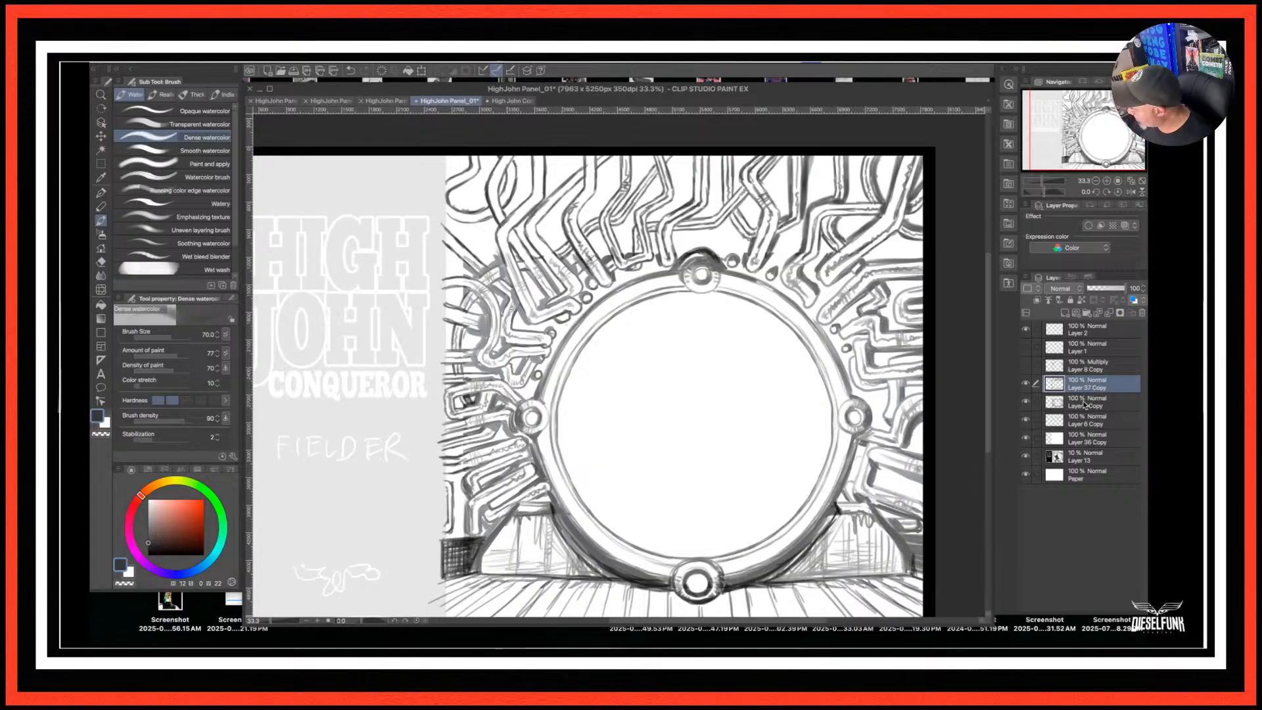
Merge Layer 37 Copy and Layer 7 Copy into one layer, toggling the visibility to check the artwork.
{"action": "left_click", "coordinate": [1085, 404], "text": "ctrl"}
{"action": "left_click", "coordinate": [1027, 385]}
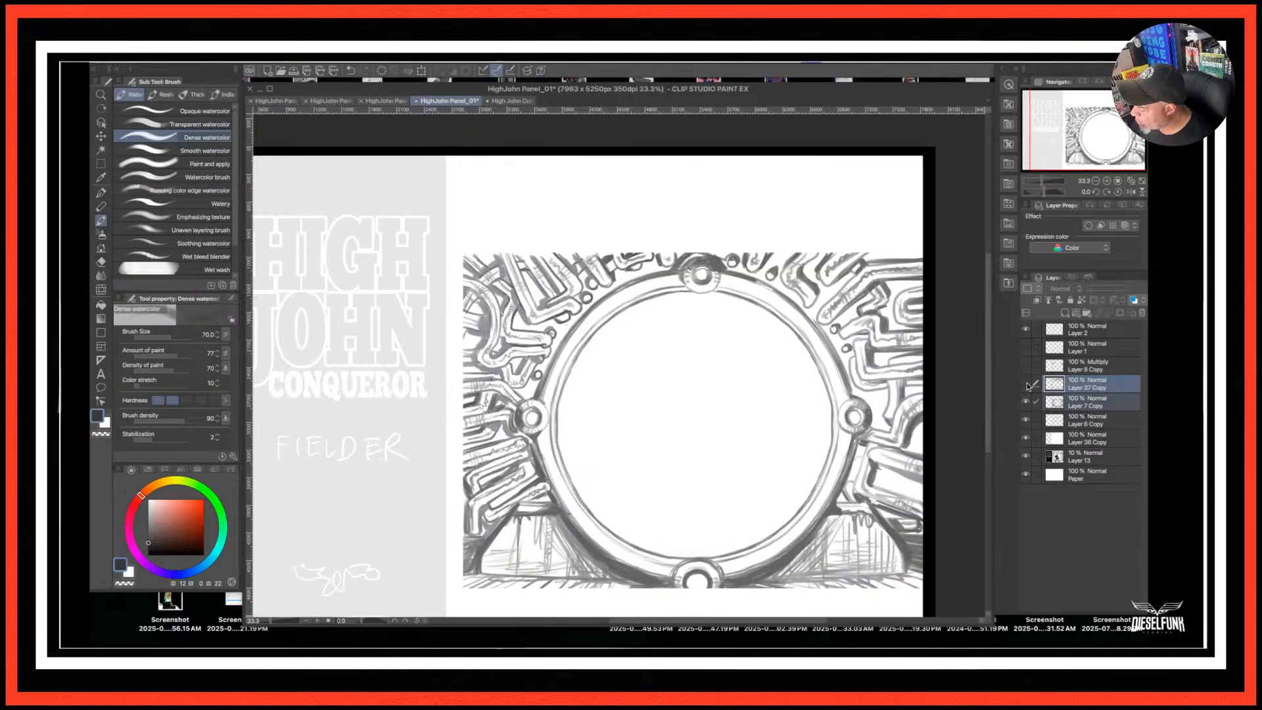
{"action": "left_click", "coordinate": [1026, 385]}
{"action": "left_click", "coordinate": [1026, 385]}
{"action": "left_click", "coordinate": [1027, 384]}
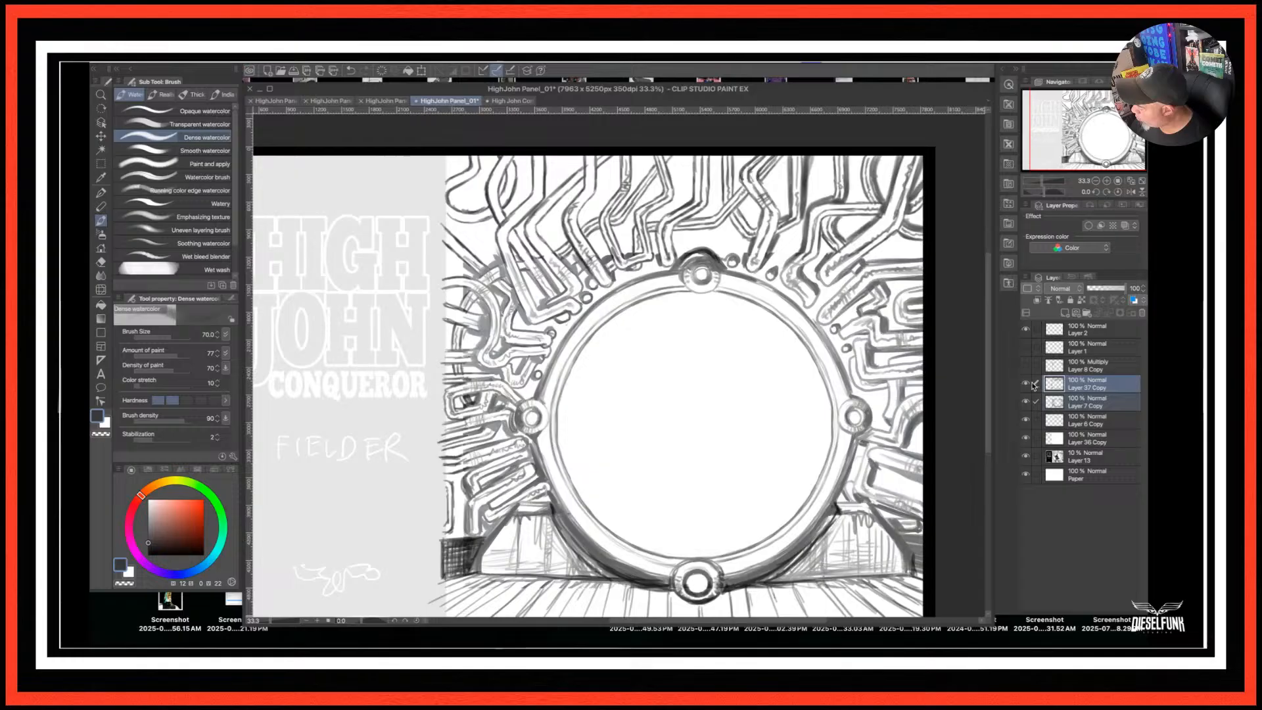
{"action": "left_click", "coordinate": [1081, 402], "text": "ctrl"}
{"action": "double_click", "coordinate": [1081, 403]}
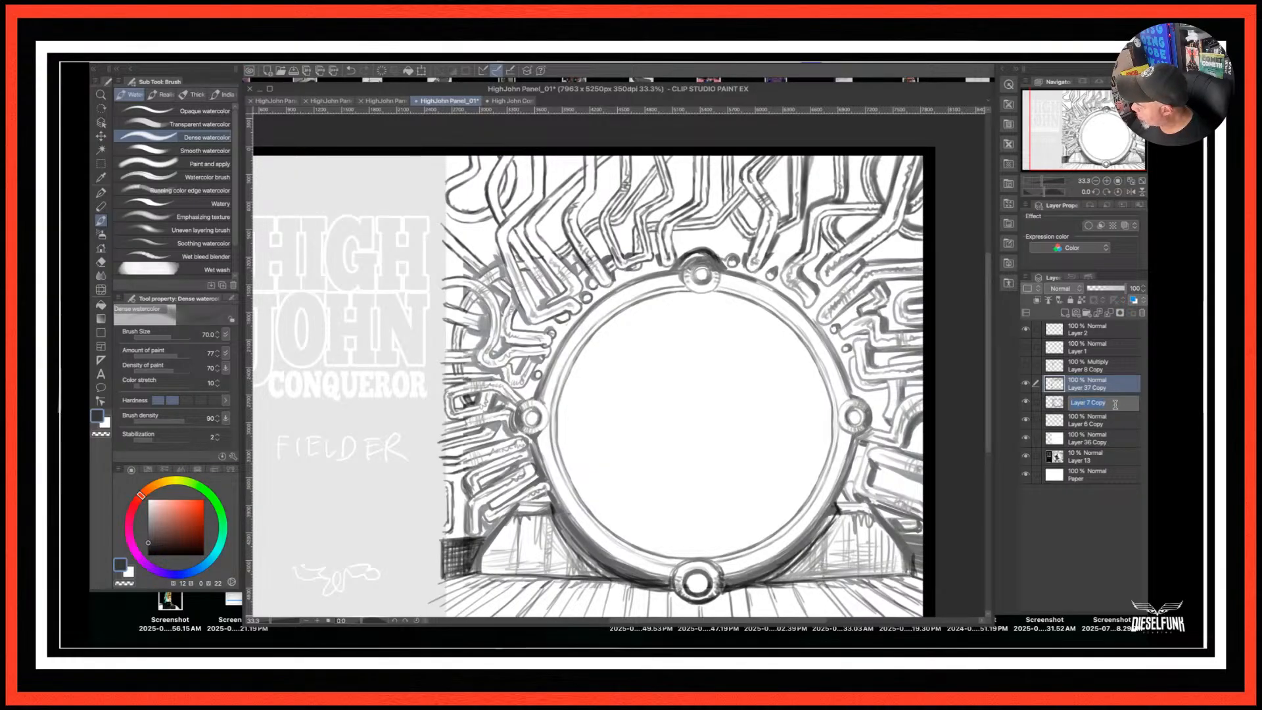
{"action": "key", "text": "Return"}
{"action": "right_click", "coordinate": [1114, 405]}
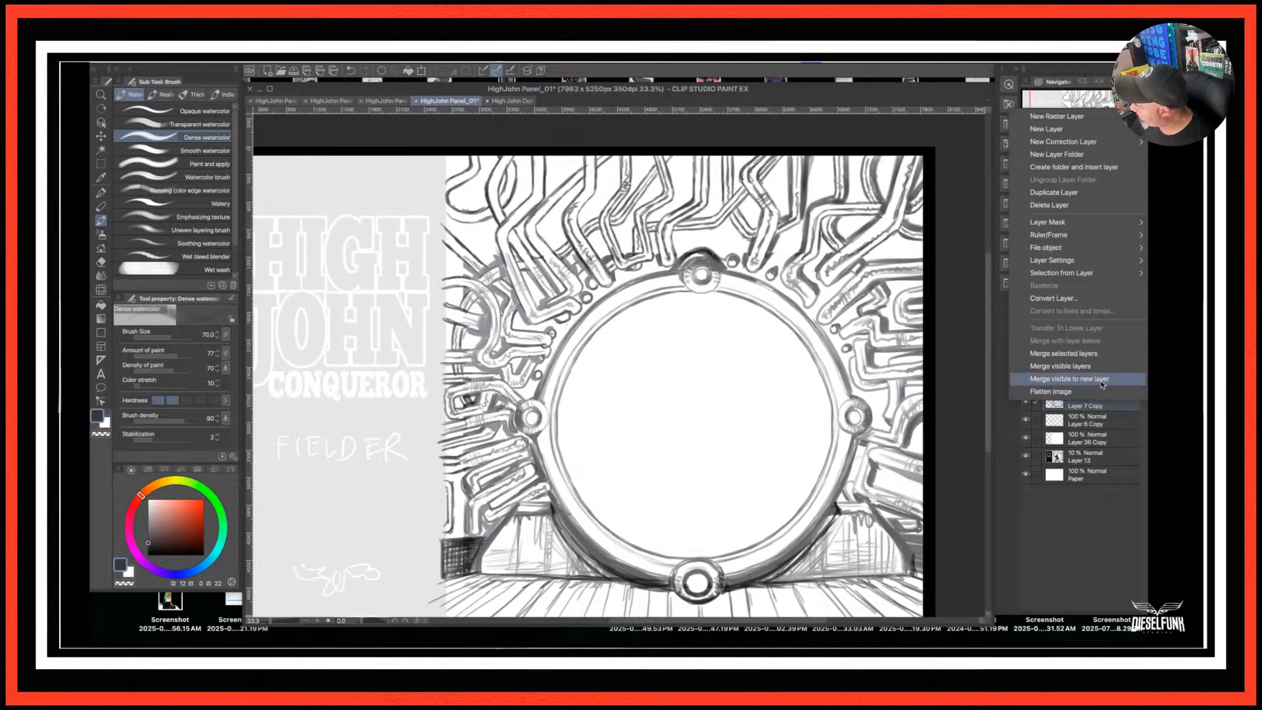
{"action": "left_click", "coordinate": [1102, 354]}
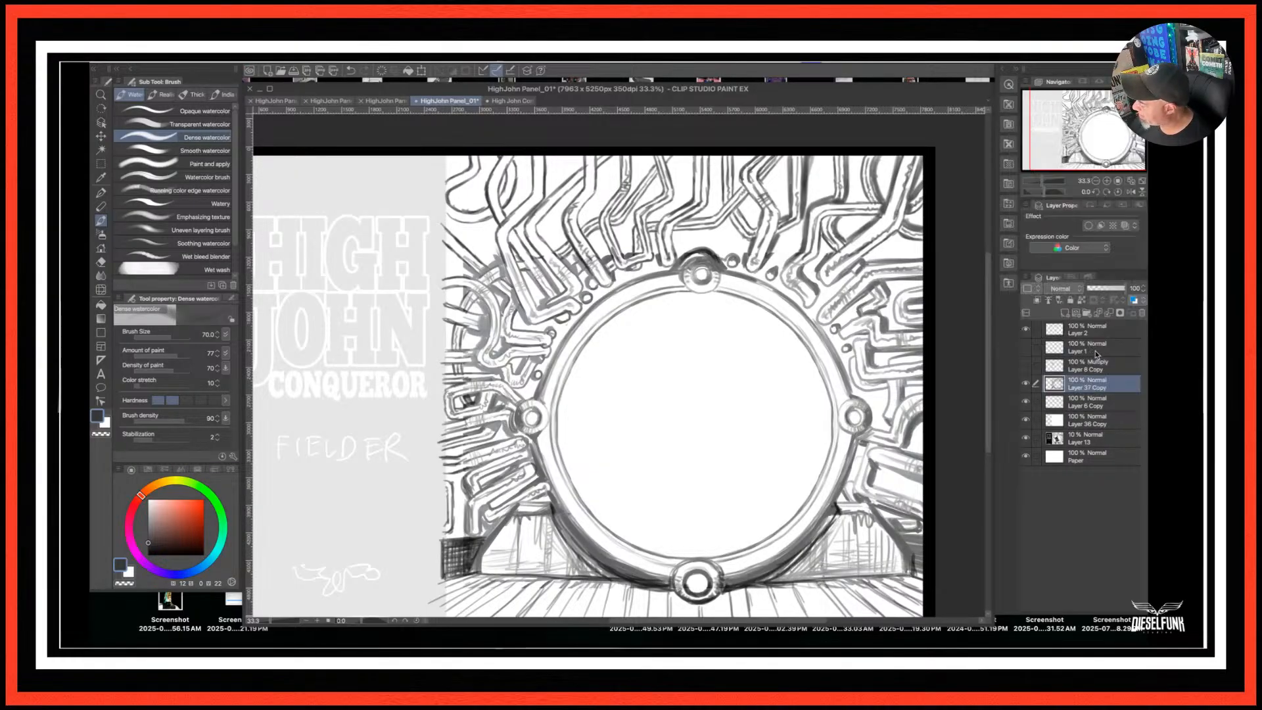
{"action": "left_click", "coordinate": [1026, 383], "text": "alt"}
{"action": "left_click", "coordinate": [1026, 383], "text": "alt"}
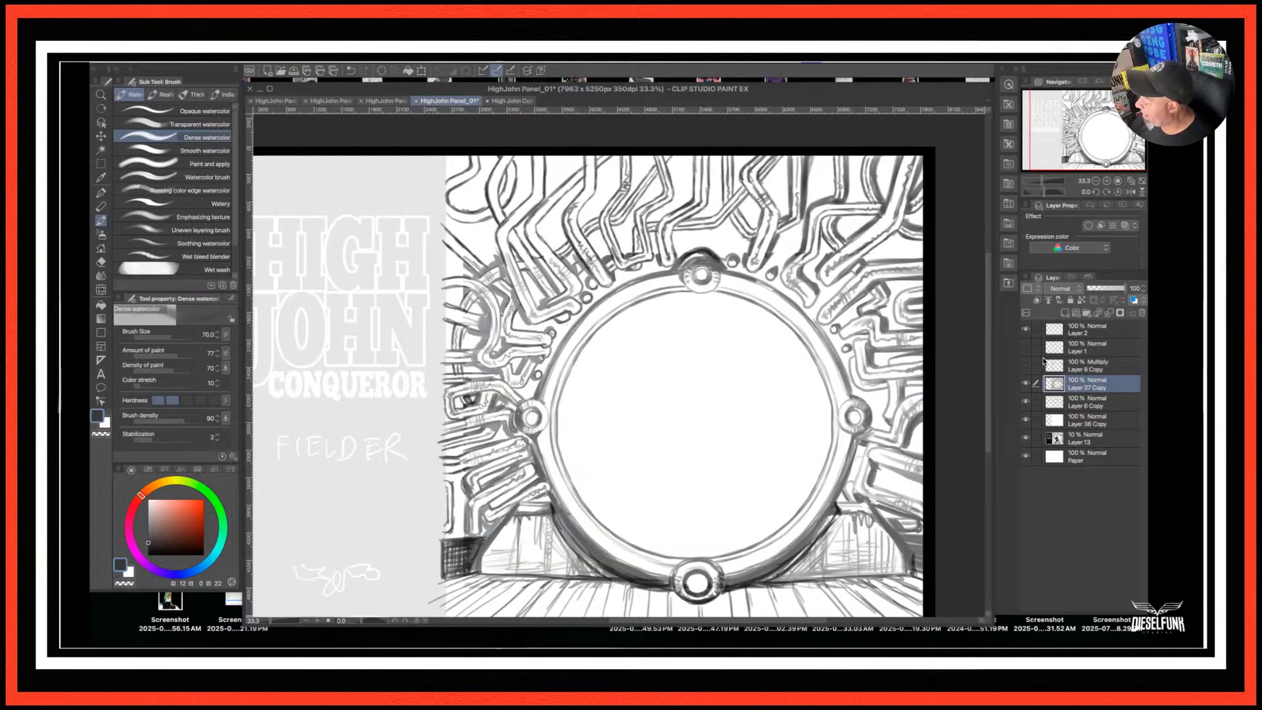
Compare the portal drawing with Layer 37 Copy hidden and shown, and with the Multiply layer above it shown and hidden.
{"action": "left_click", "coordinate": [1025, 384], "text": "alt"}
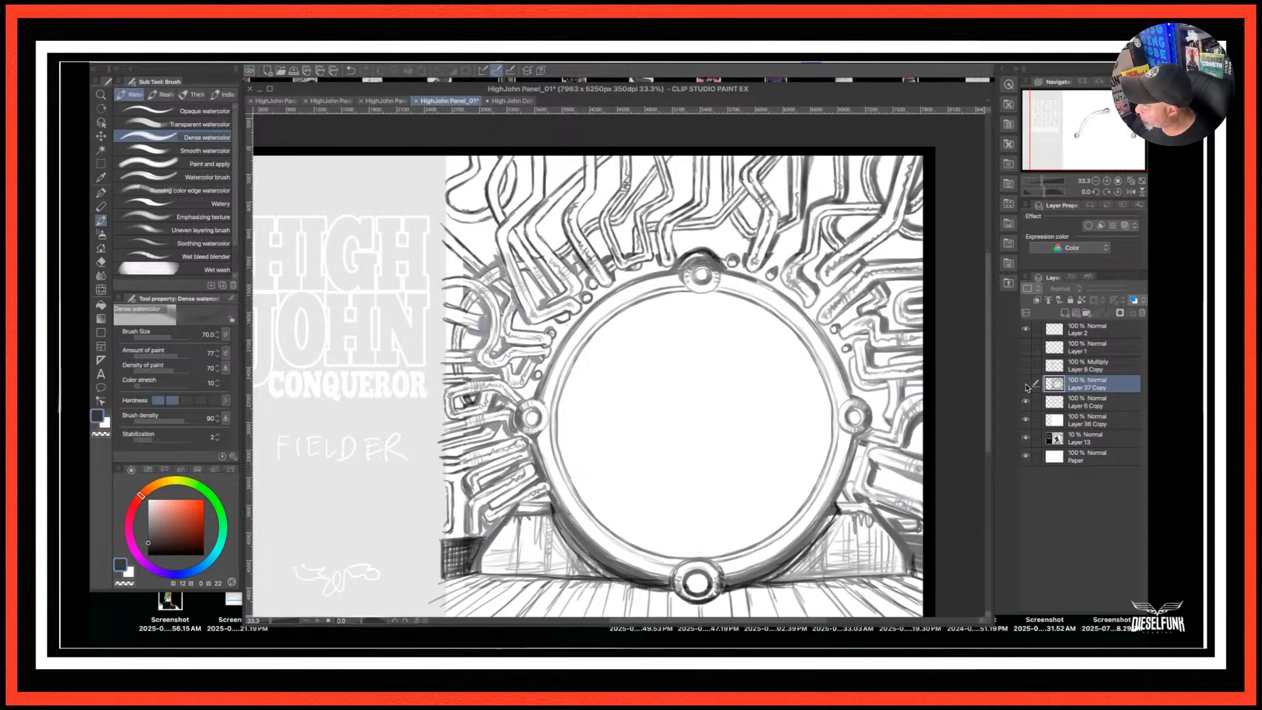
{"action": "left_click", "coordinate": [1026, 385], "text": "alt"}
{"action": "left_click", "coordinate": [1028, 386], "text": "alt"}
{"action": "left_click", "coordinate": [1026, 385], "text": "alt"}
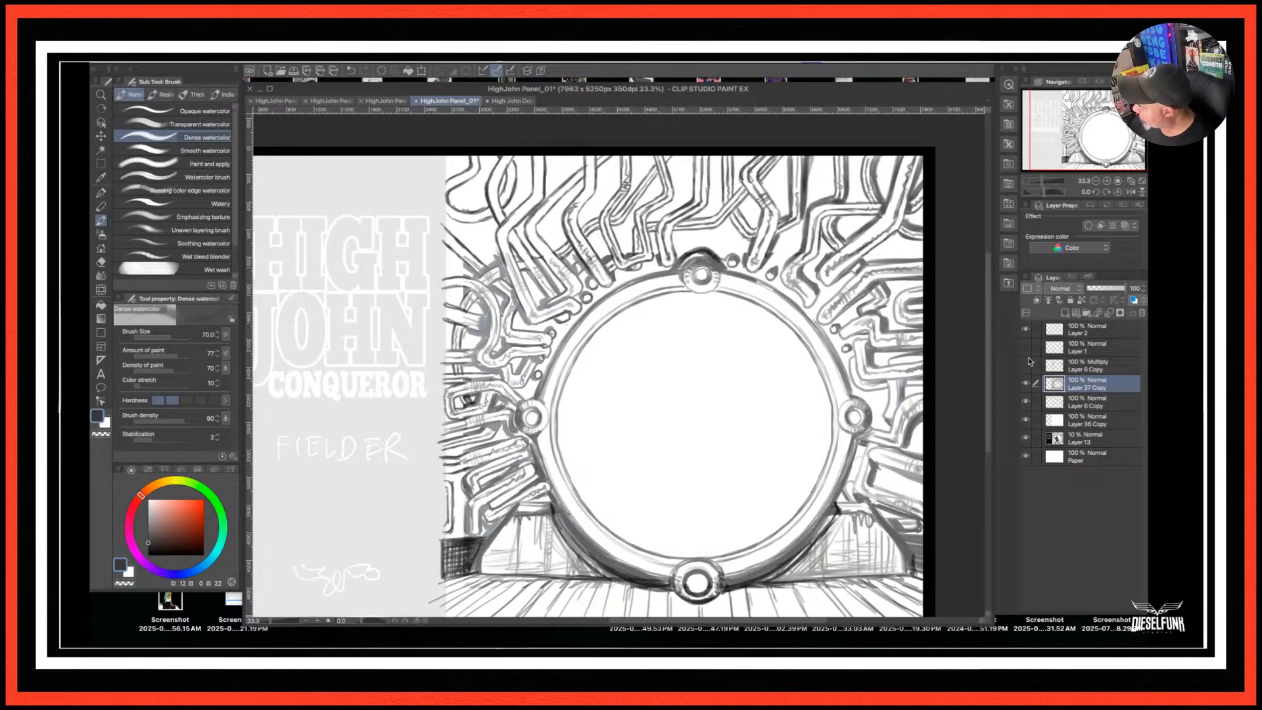
{"action": "left_click", "coordinate": [1026, 365]}
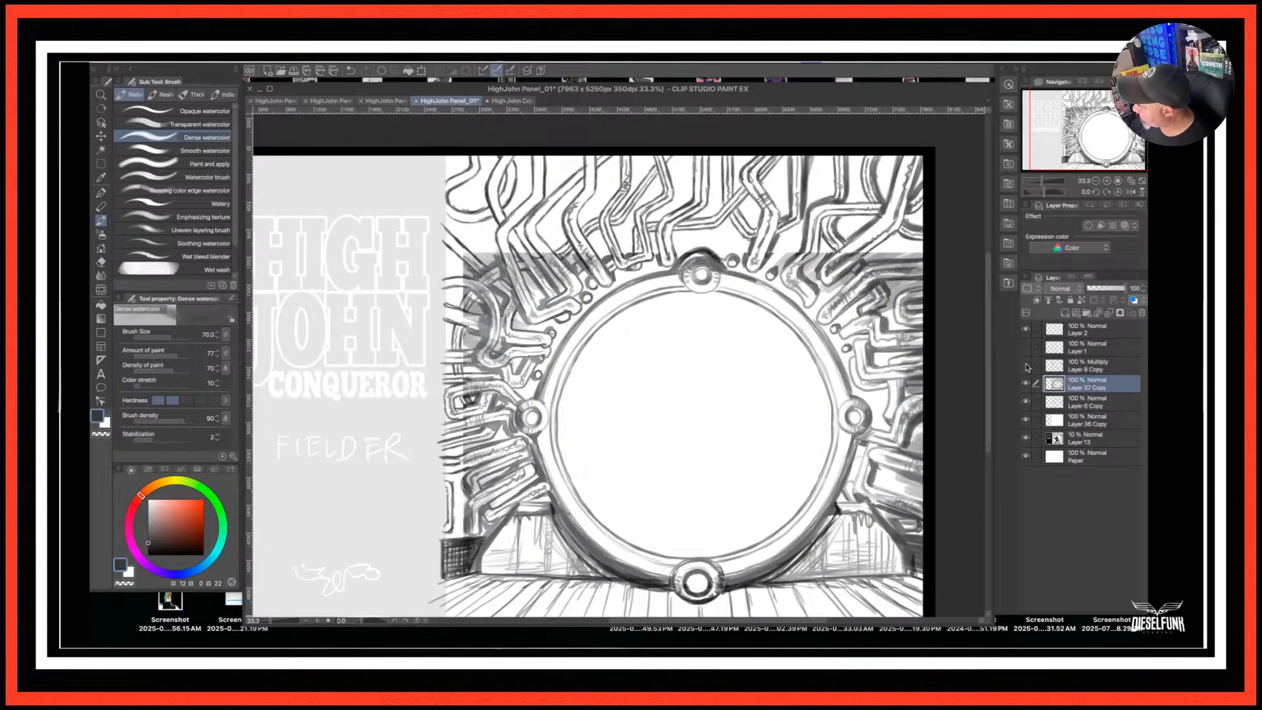
{"action": "left_click", "coordinate": [1026, 366]}
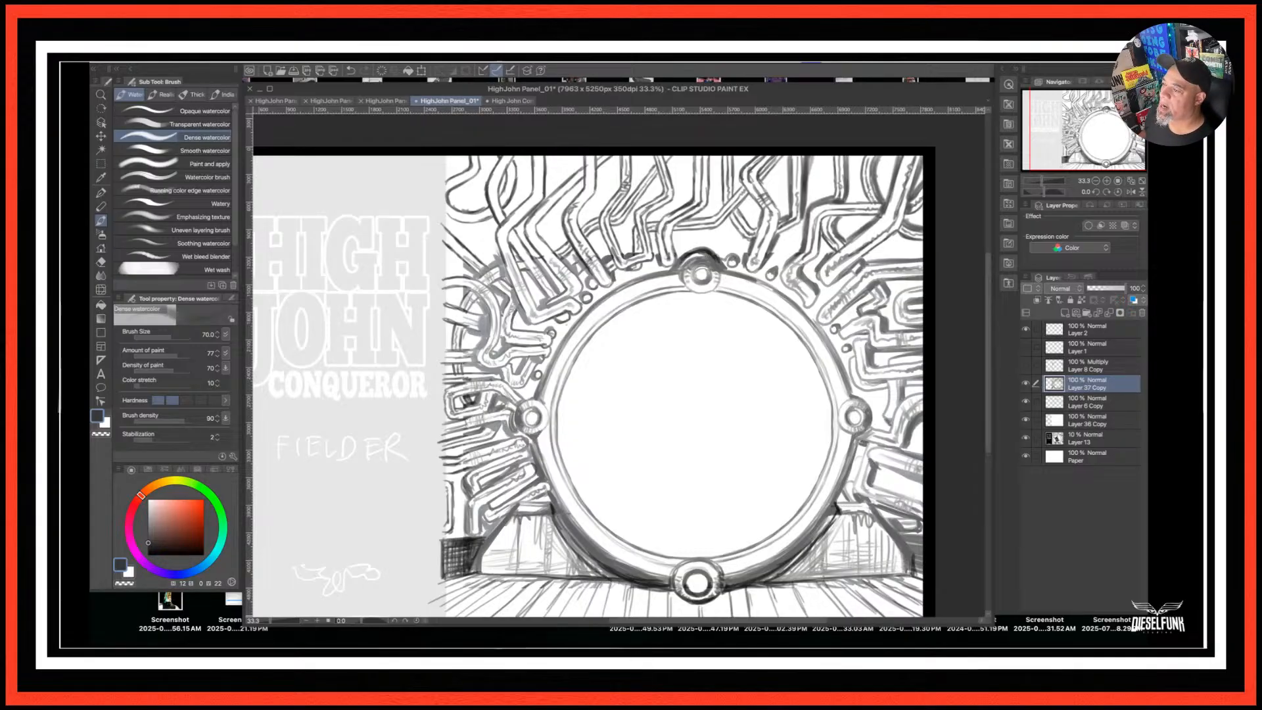
{"action": "key", "text": "super+Tab"}
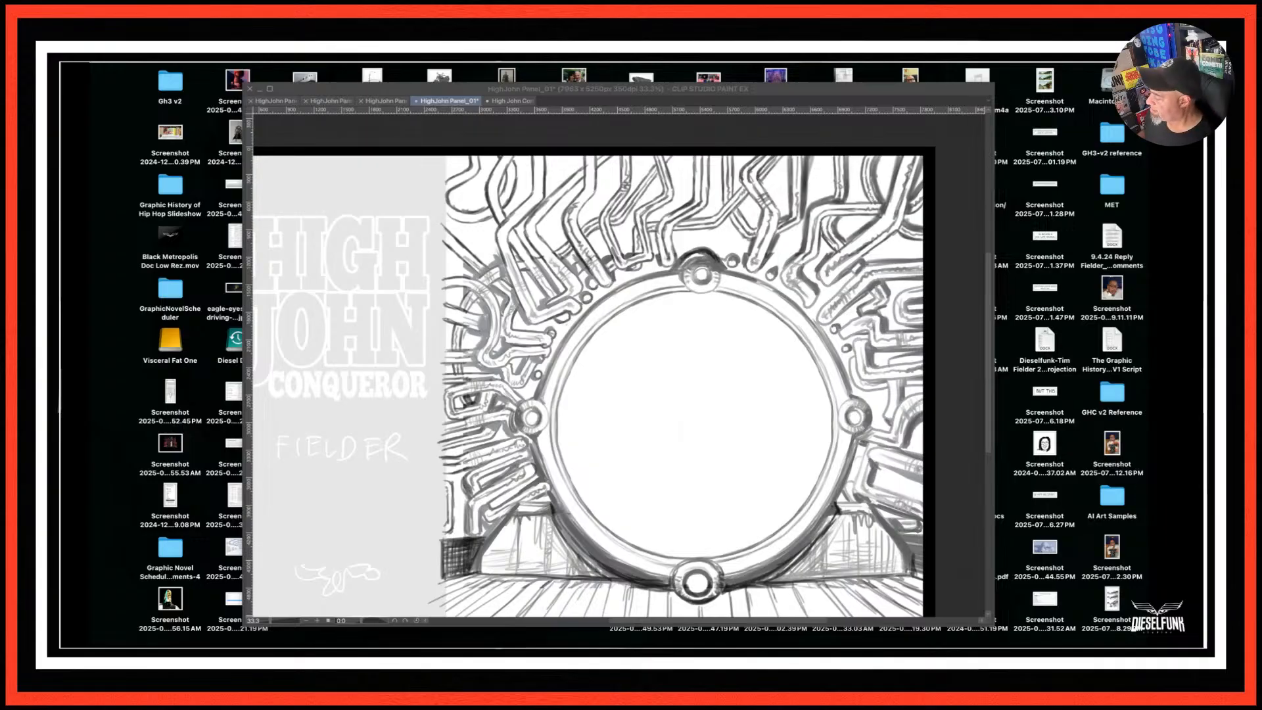
{"action": "key", "text": "Tab"}
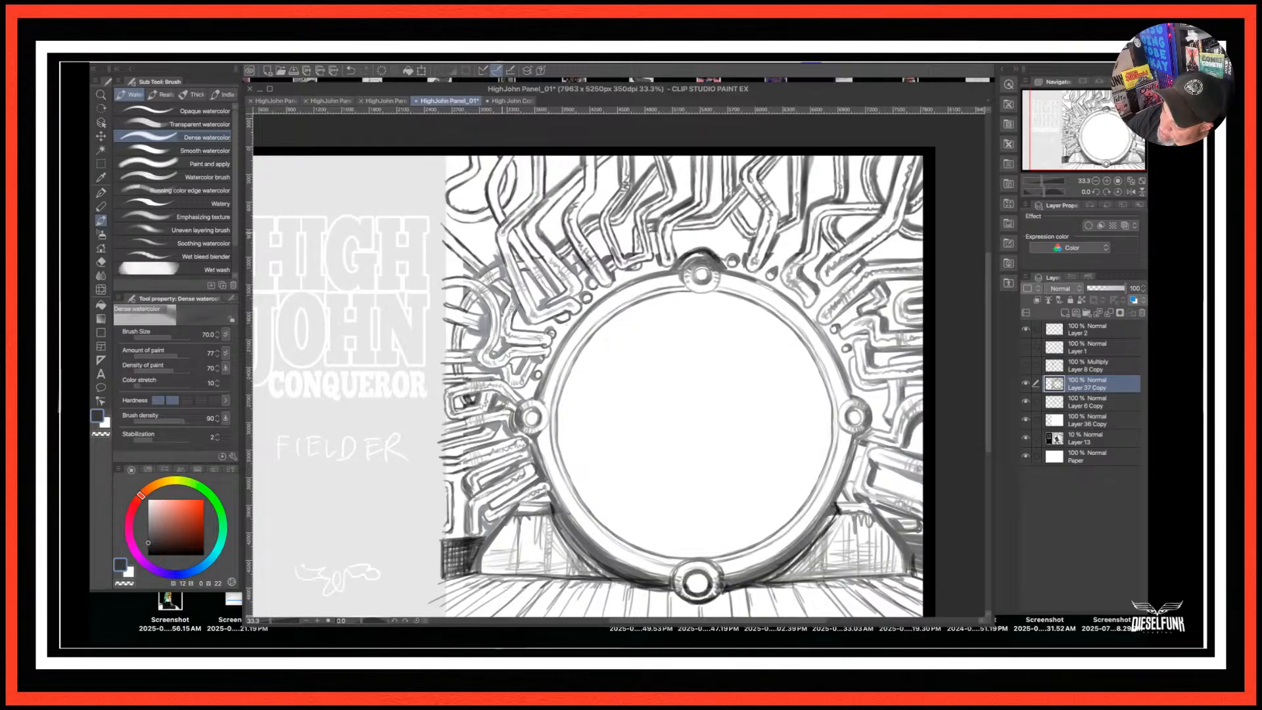
Reduce the brush size to 40, undo the last stroke, and shade the bent pipes in the drawing's upper left corner.
{"action": "key", "text": "bracketleft"}
{"action": "key", "text": "bracketleft"}
{"action": "key", "text": "bracketleft"}
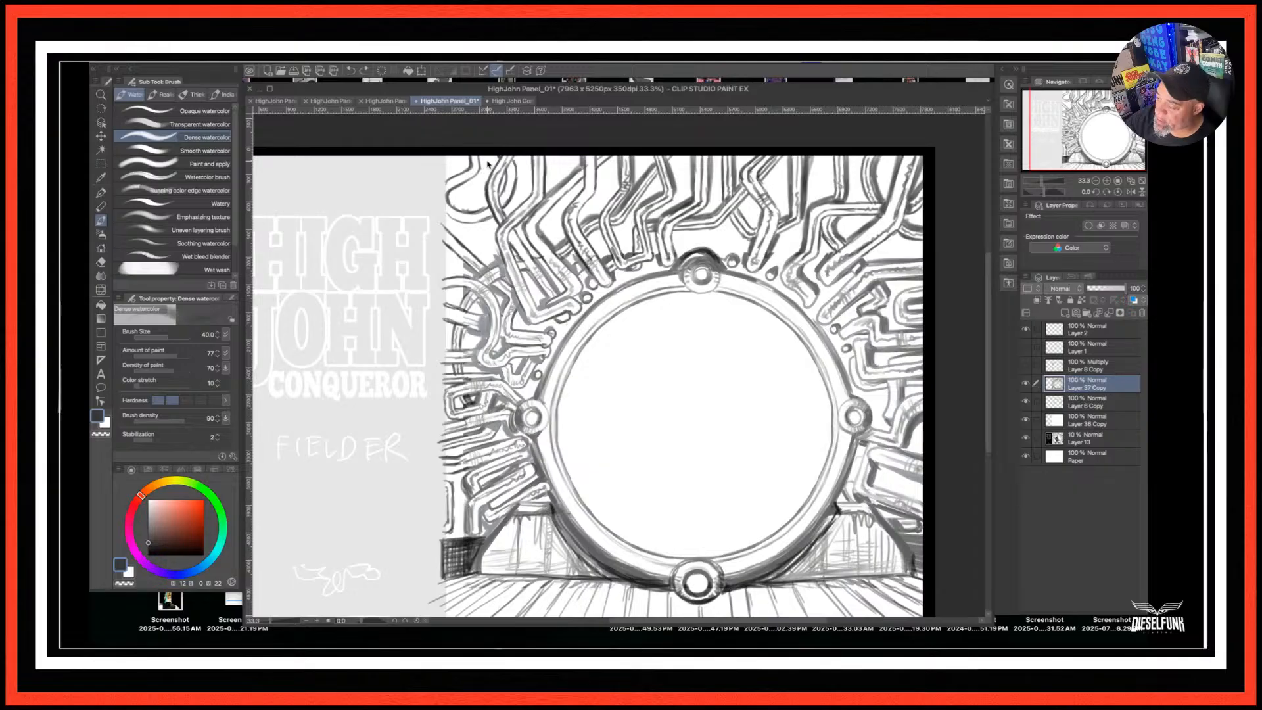
{"action": "left_click_drag", "start_coordinate": [516, 200], "coordinate": [577, 196]}
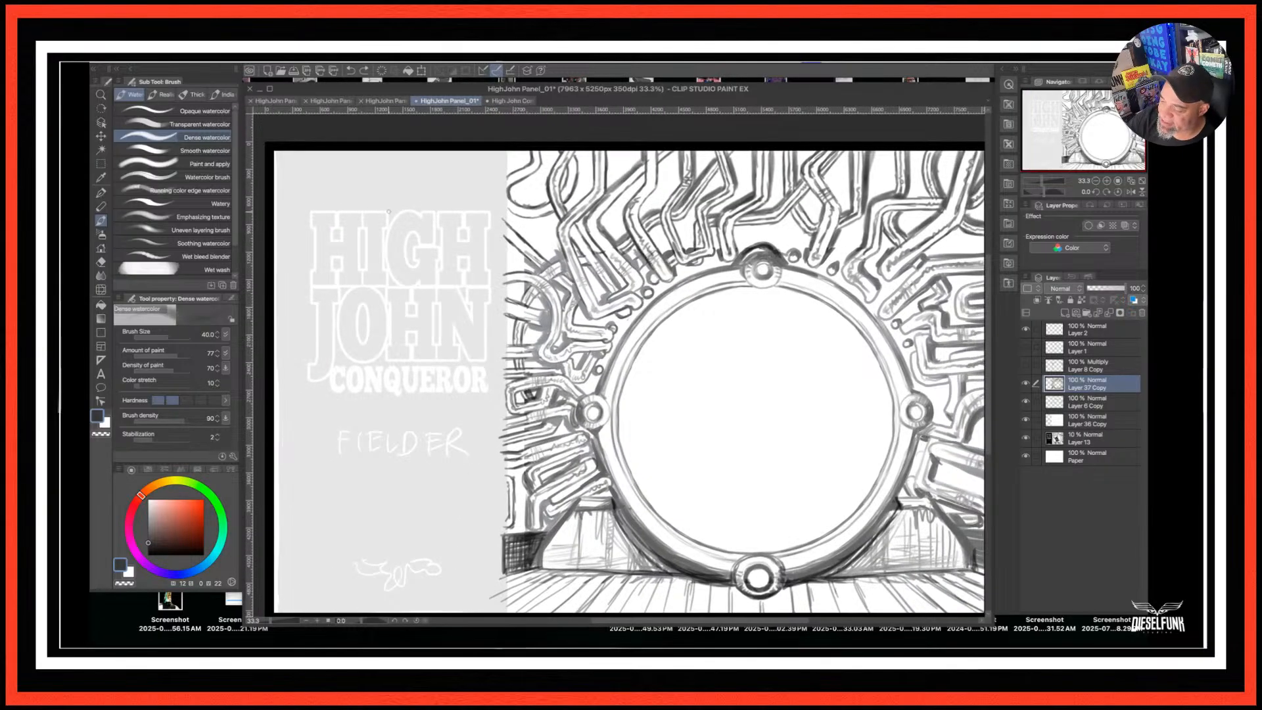
{"action": "left_click_drag", "start_coordinate": [658, 196], "coordinate": [817, 236]}
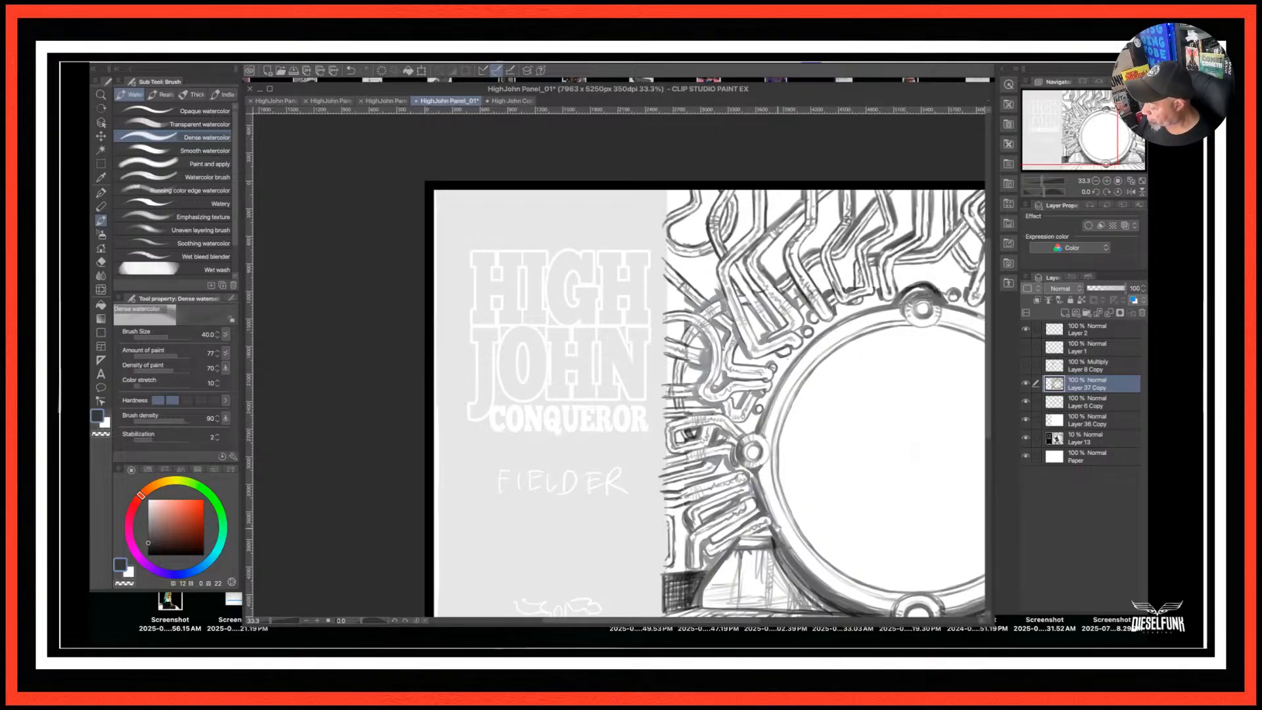
{"action": "left_click_drag", "start_coordinate": [778, 528], "coordinate": [519, 484]}
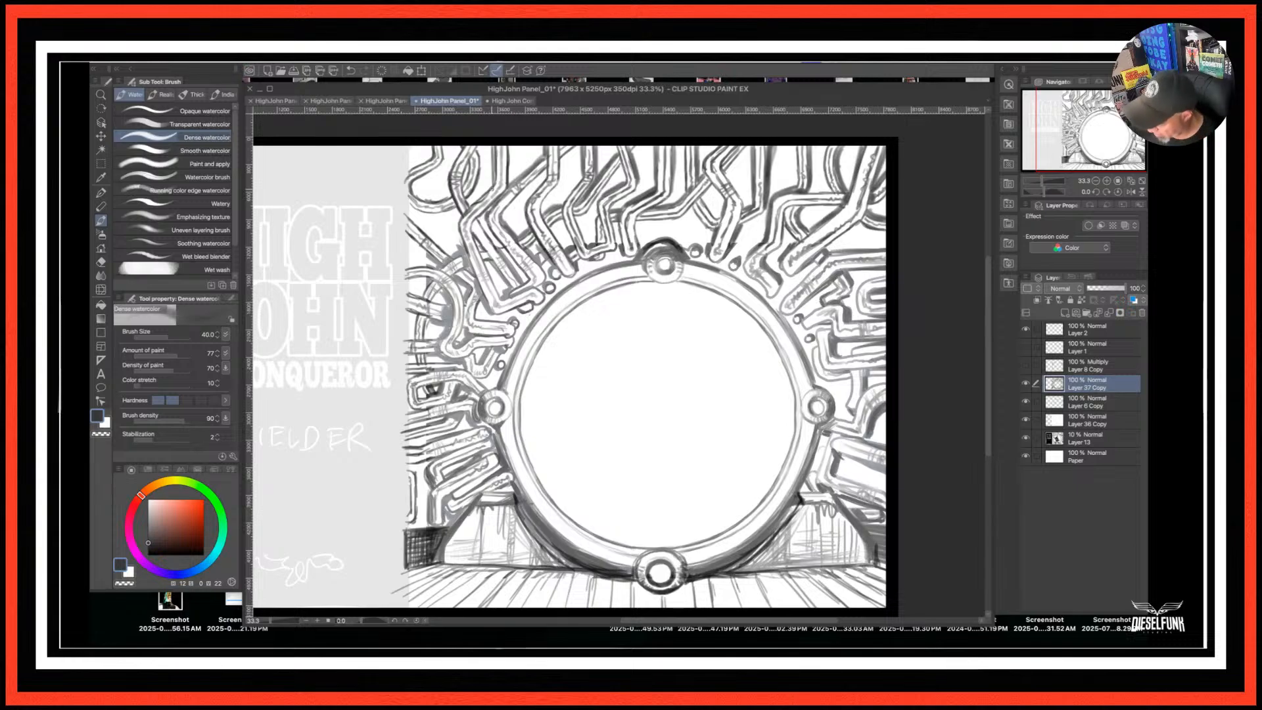
{"action": "key", "text": "super+z"}
{"action": "left_click_drag", "start_coordinate": [564, 233], "coordinate": [710, 251]}
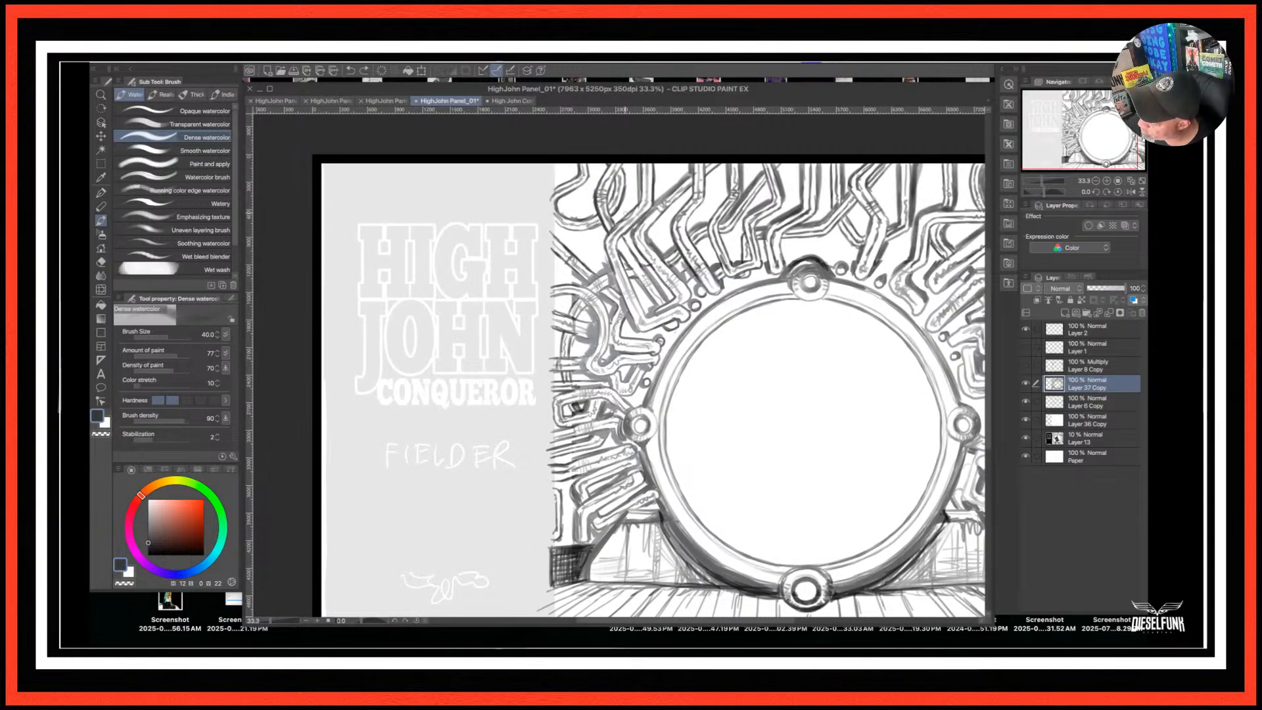
{"action": "mouse_move", "coordinate": [617, 220]}
{"action": "left_mouse_down"}
{"action": "mouse_move", "coordinate": [637, 201]}
{"action": "mouse_move", "coordinate": [614, 184]}
{"action": "mouse_move", "coordinate": [628, 184]}
{"action": "mouse_move", "coordinate": [625, 170]}
{"action": "mouse_move", "coordinate": [596, 193]}
{"action": "mouse_move", "coordinate": [597, 181]}
{"action": "mouse_move", "coordinate": [594, 211]}
{"action": "left_mouse_up"}
{"action": "mouse_move", "coordinate": [577, 163]}
{"action": "left_mouse_down"}
{"action": "mouse_move", "coordinate": [547, 194]}
{"action": "mouse_move", "coordinate": [588, 176]}
{"action": "mouse_move", "coordinate": [558, 216]}
{"action": "mouse_move", "coordinate": [609, 216]}
{"action": "mouse_move", "coordinate": [641, 276]}
{"action": "mouse_move", "coordinate": [628, 254]}
{"action": "mouse_move", "coordinate": [641, 262]}
{"action": "left_mouse_up"}
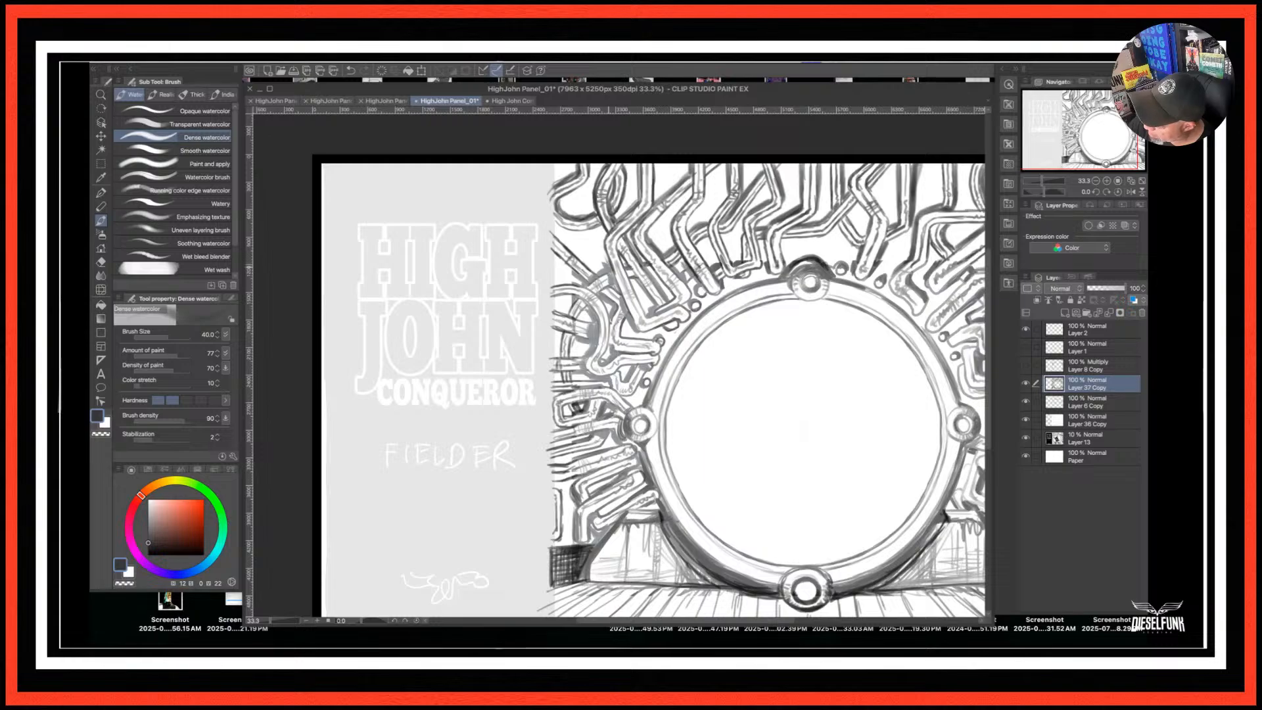
Shade the pipes and machinery along the drawing's left edge beside the ring, down to the dark block at the floor.
{"action": "mouse_move", "coordinate": [603, 253]}
{"action": "left_mouse_down"}
{"action": "mouse_move", "coordinate": [606, 263]}
{"action": "mouse_move", "coordinate": [606, 244]}
{"action": "mouse_move", "coordinate": [573, 251]}
{"action": "mouse_move", "coordinate": [595, 273]}
{"action": "mouse_move", "coordinate": [570, 273]}
{"action": "mouse_move", "coordinate": [571, 315]}
{"action": "mouse_move", "coordinate": [583, 287]}
{"action": "mouse_move", "coordinate": [558, 359]}
{"action": "left_mouse_up"}
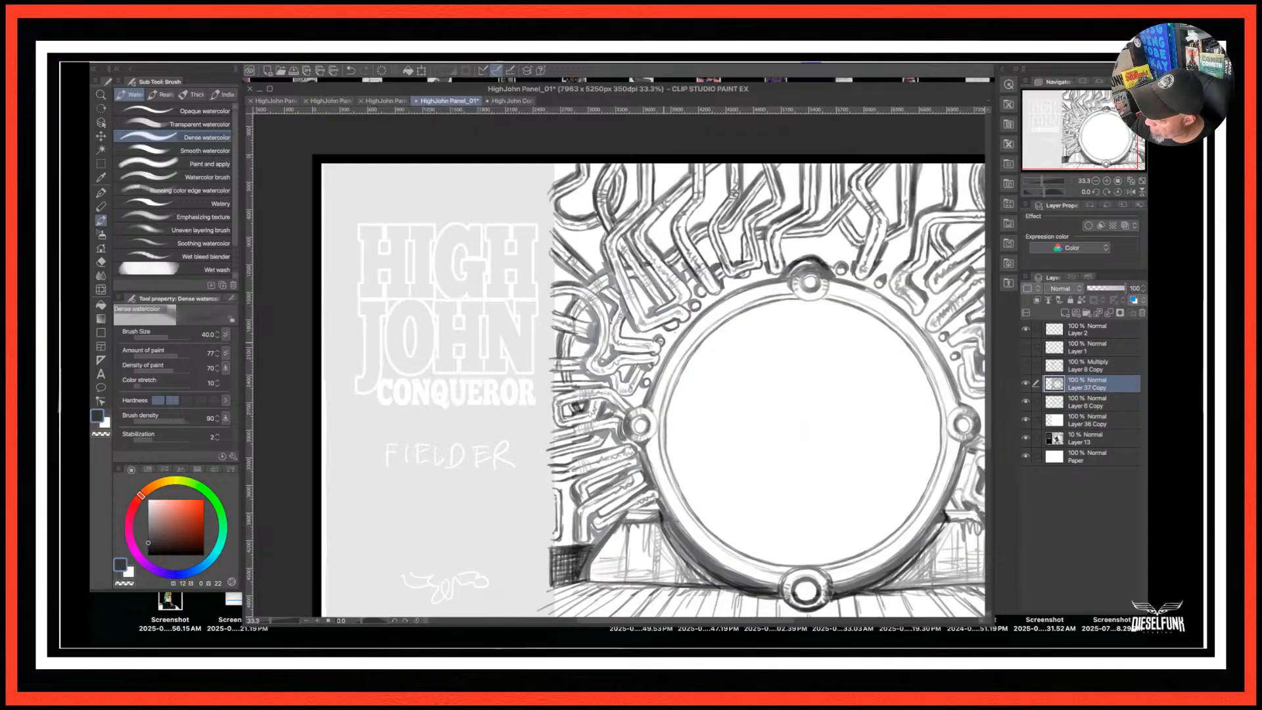
{"action": "left_click_drag", "start_coordinate": [670, 390], "coordinate": [674, 351]}
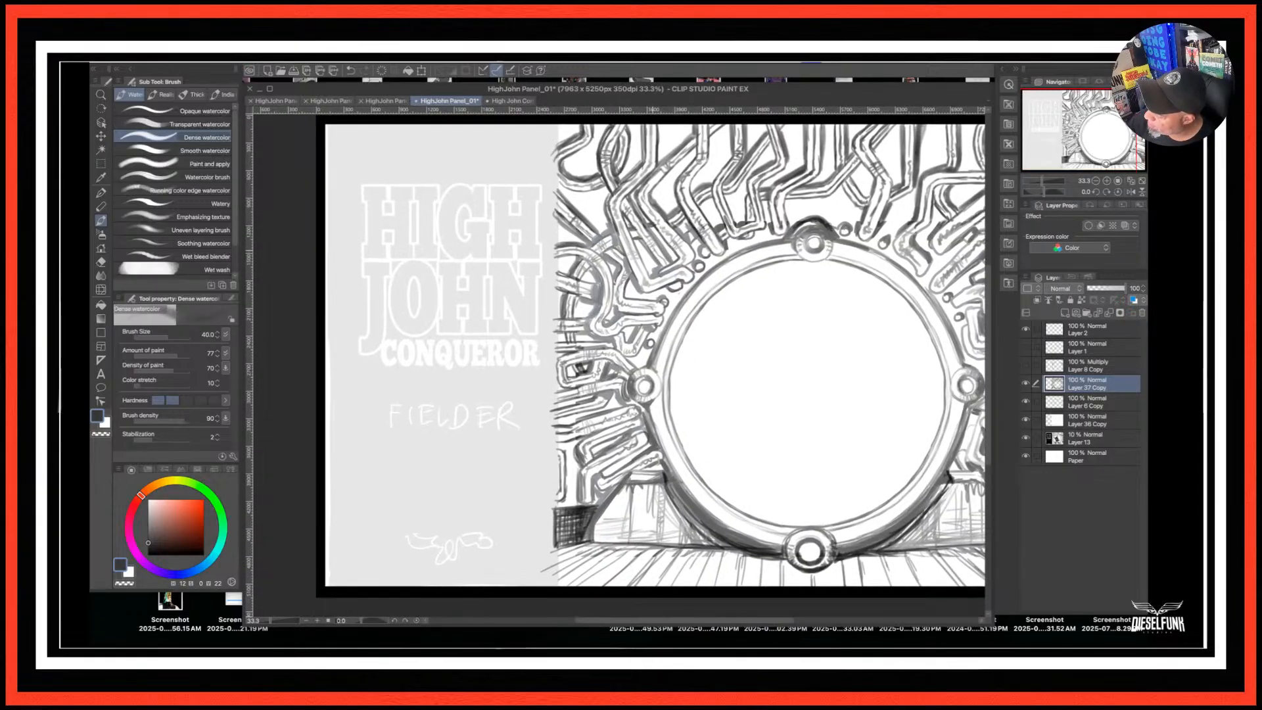
{"action": "left_click_drag", "start_coordinate": [657, 234], "coordinate": [673, 255]}
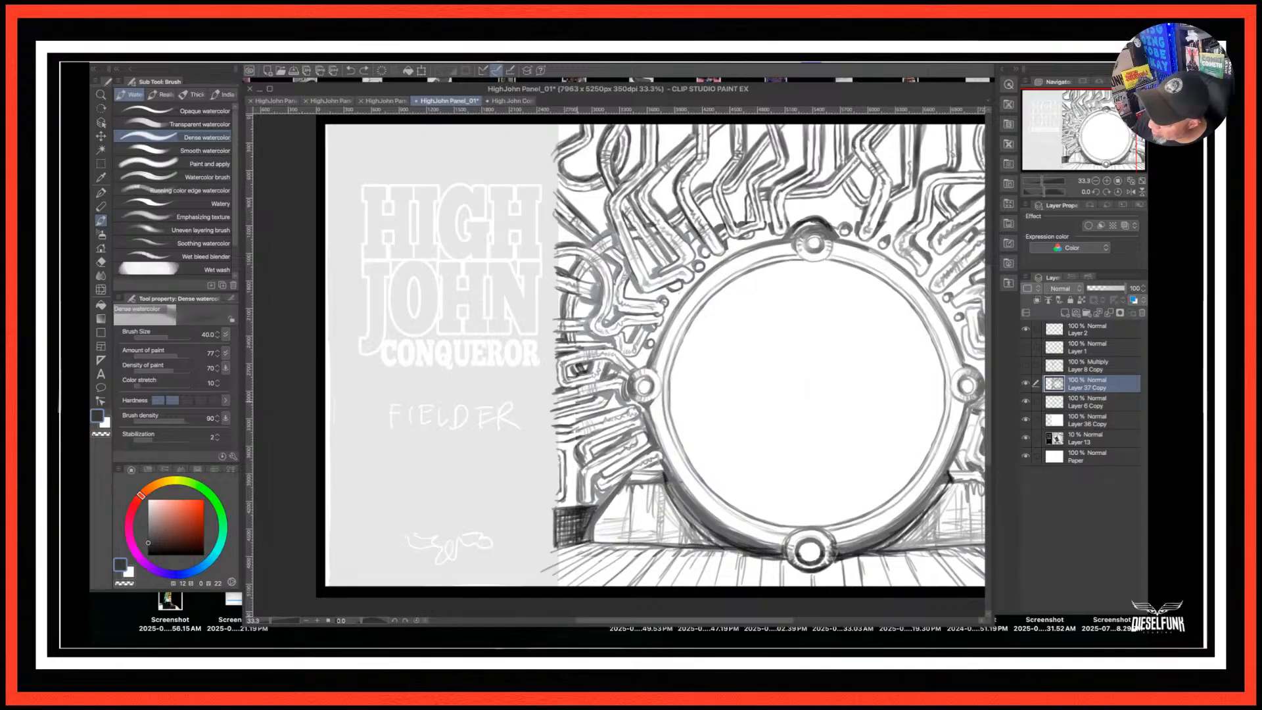
{"action": "mouse_move", "coordinate": [580, 400]}
{"action": "left_mouse_down"}
{"action": "mouse_move", "coordinate": [549, 427]}
{"action": "mouse_move", "coordinate": [570, 449]}
{"action": "mouse_move", "coordinate": [573, 506]}
{"action": "left_mouse_up"}
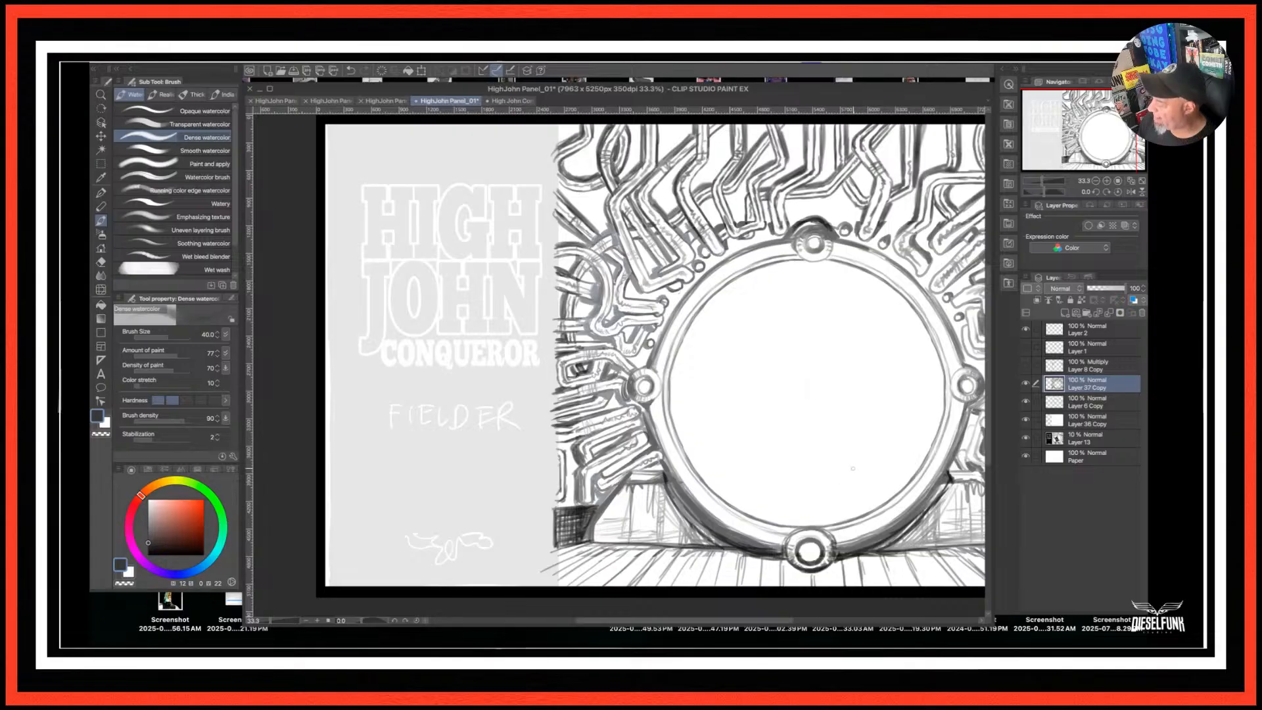
Shade the pipes at the drawing's right edge, to the upper right of the ring.
{"action": "left_click_drag", "start_coordinate": [782, 420], "coordinate": [675, 488]}
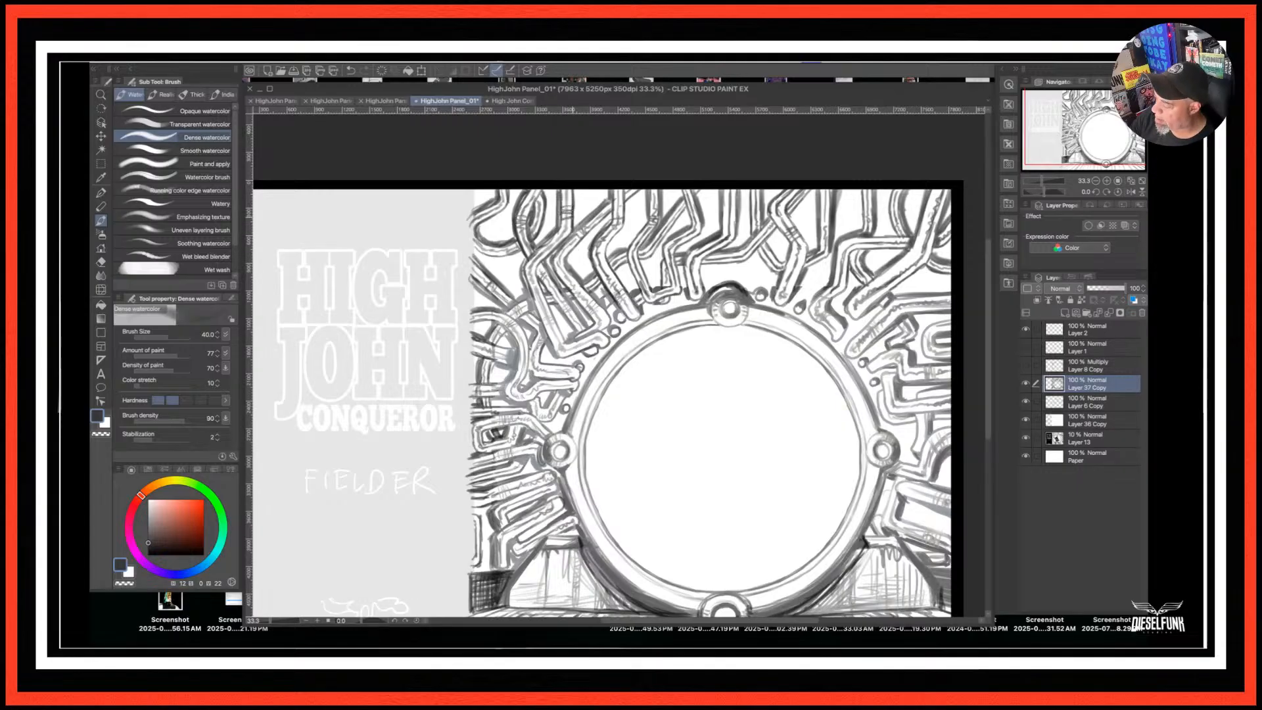
{"action": "left_click_drag", "start_coordinate": [754, 371], "coordinate": [644, 412]}
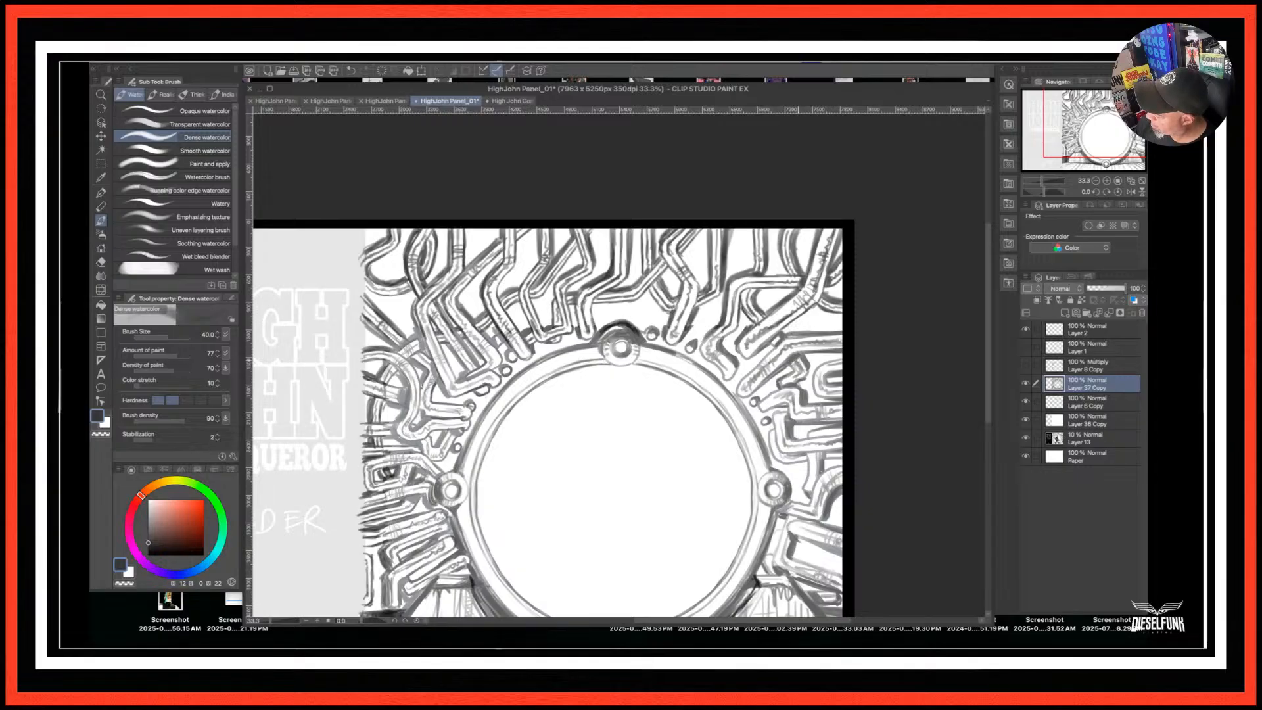
{"action": "left_click_drag", "start_coordinate": [805, 355], "coordinate": [846, 353]}
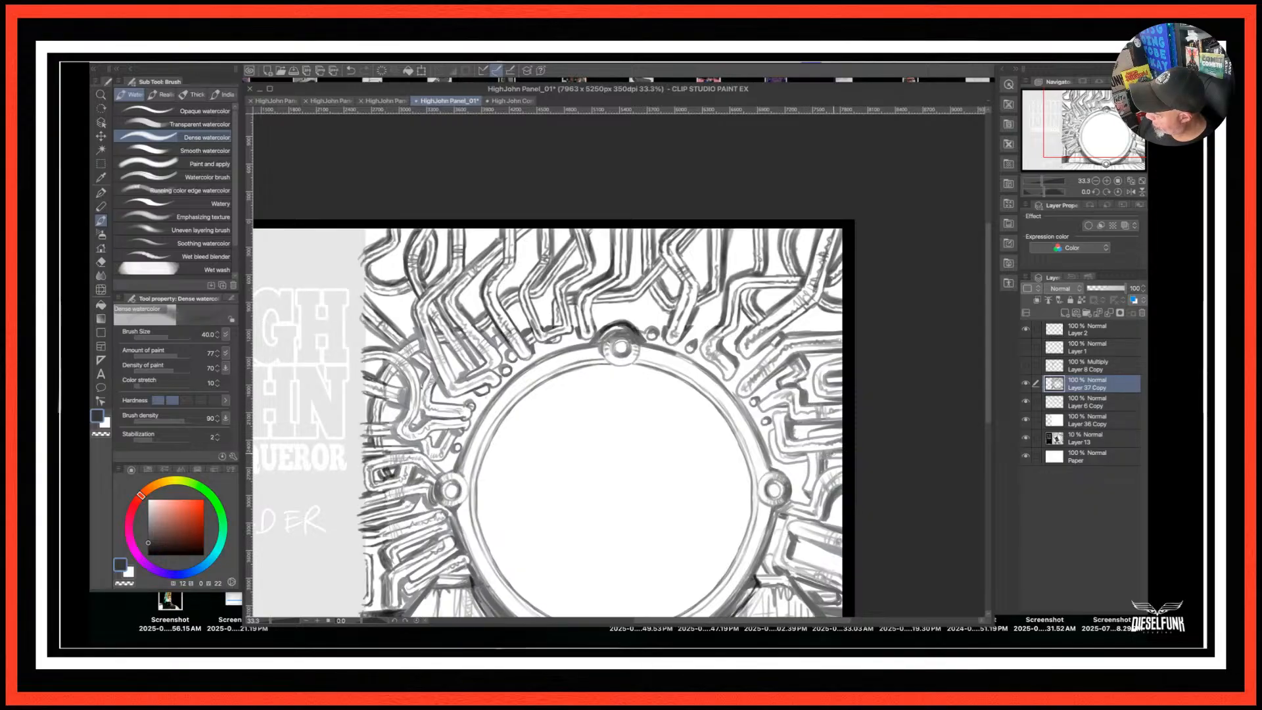
{"action": "left_click_drag", "start_coordinate": [845, 510], "coordinate": [858, 383]}
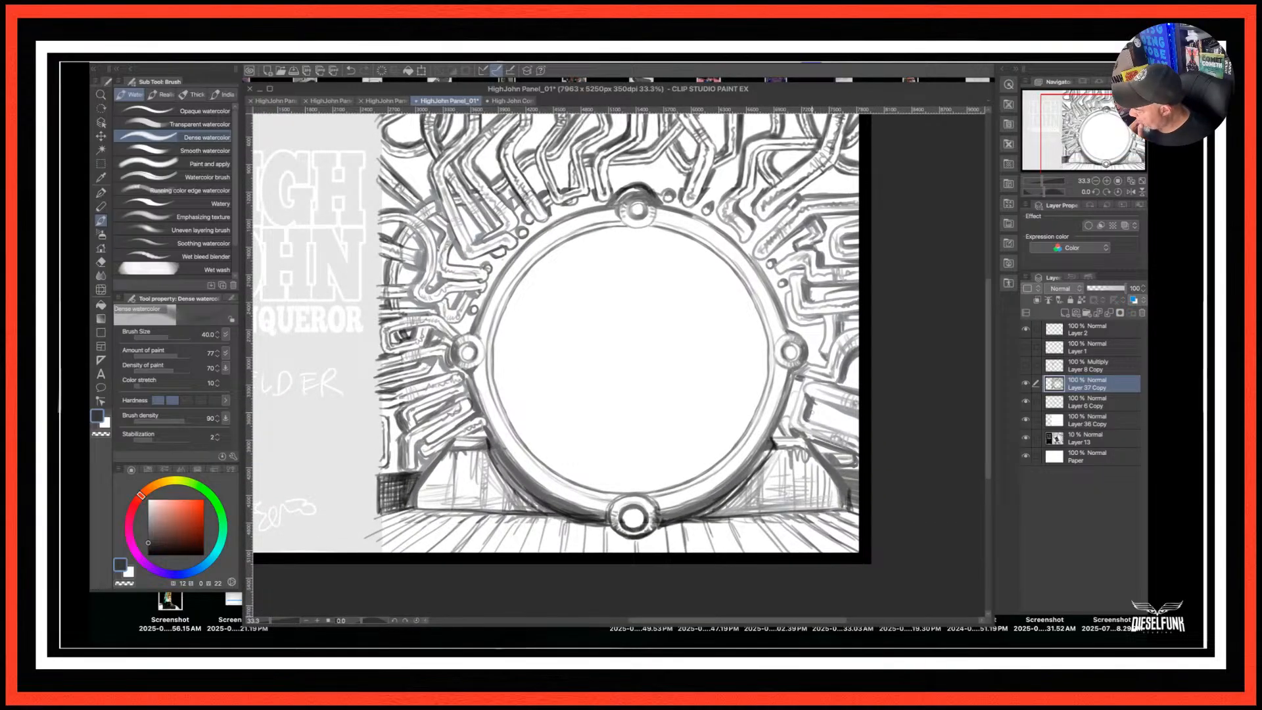
Compare the ring with Layer 6 Copy hidden and shown, and check the artwork across the whole panel.
{"action": "left_click", "coordinate": [1026, 402]}
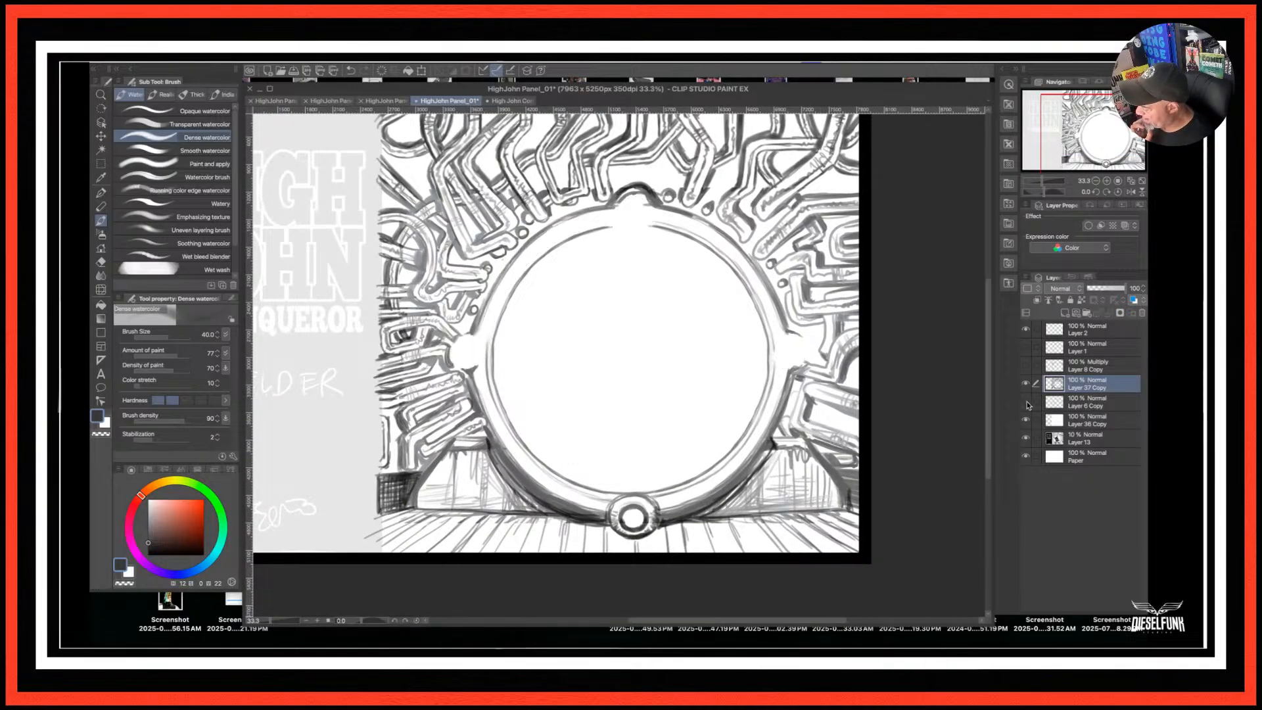
{"action": "left_click", "coordinate": [1026, 402]}
{"action": "left_click", "coordinate": [1025, 403]}
{"action": "left_click", "coordinate": [1026, 402]}
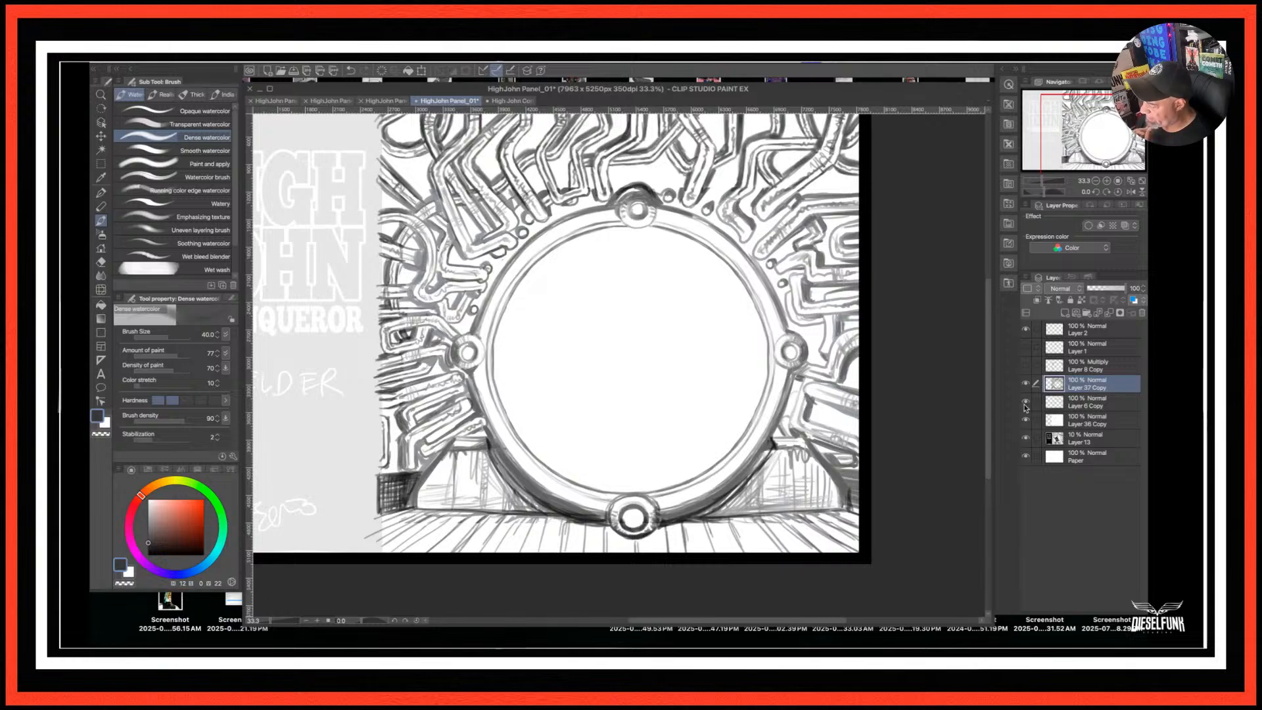
{"action": "scroll", "coordinate": [816, 489], "scroll_direction": "down", "scroll_amount": 1}
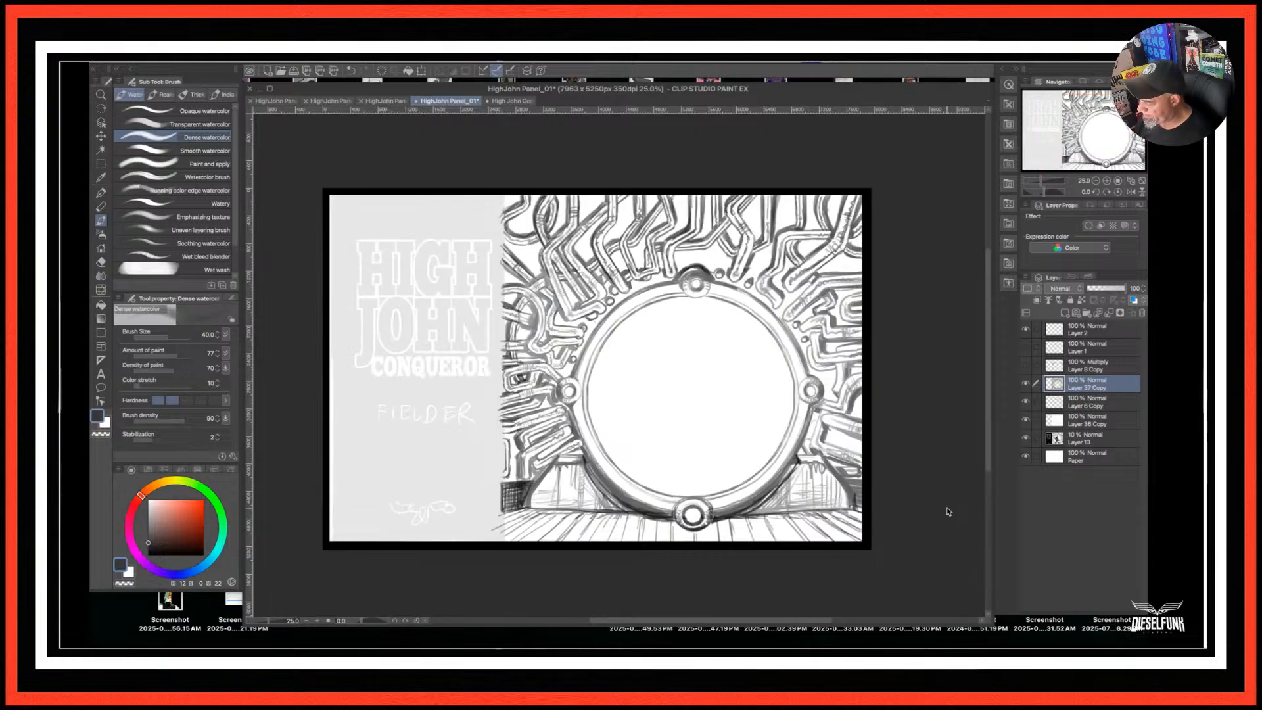
{"action": "left_click_drag", "start_coordinate": [828, 519], "coordinate": [833, 499]}
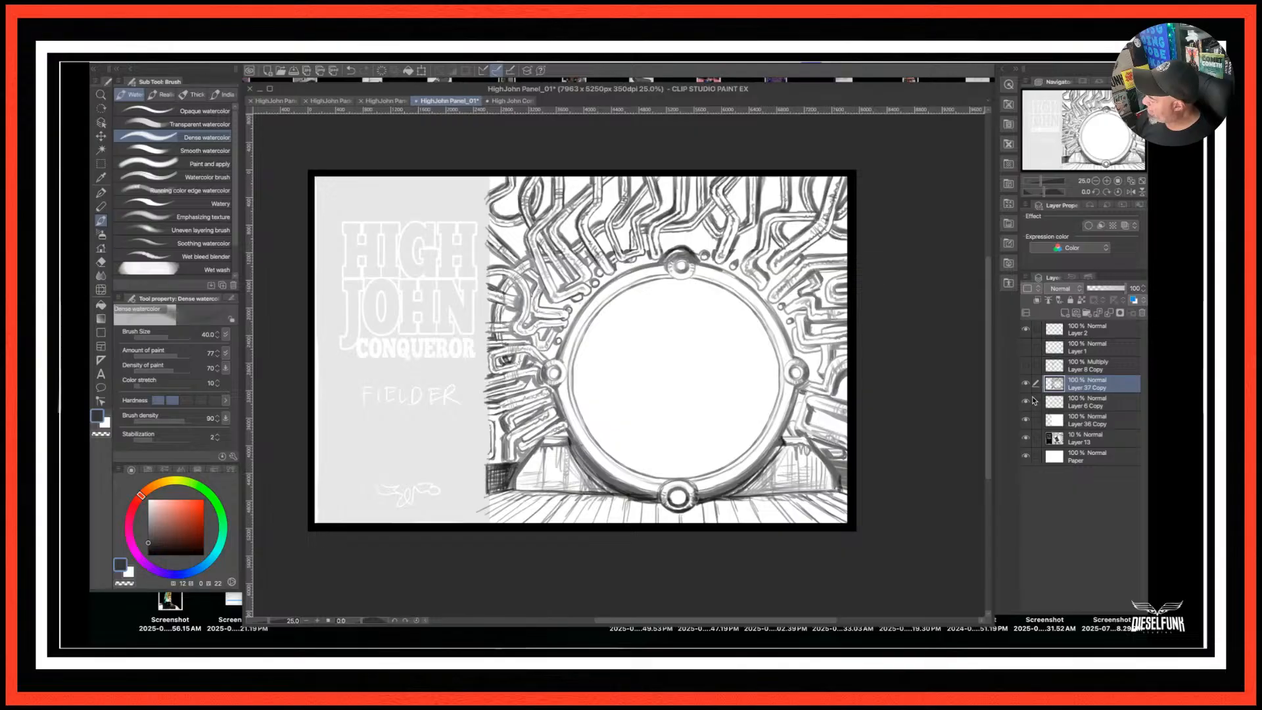
Make Layer 1 active and visible, and select a rectangle covering the gray title area of the panel at full height.
{"action": "left_click", "coordinate": [1081, 348]}
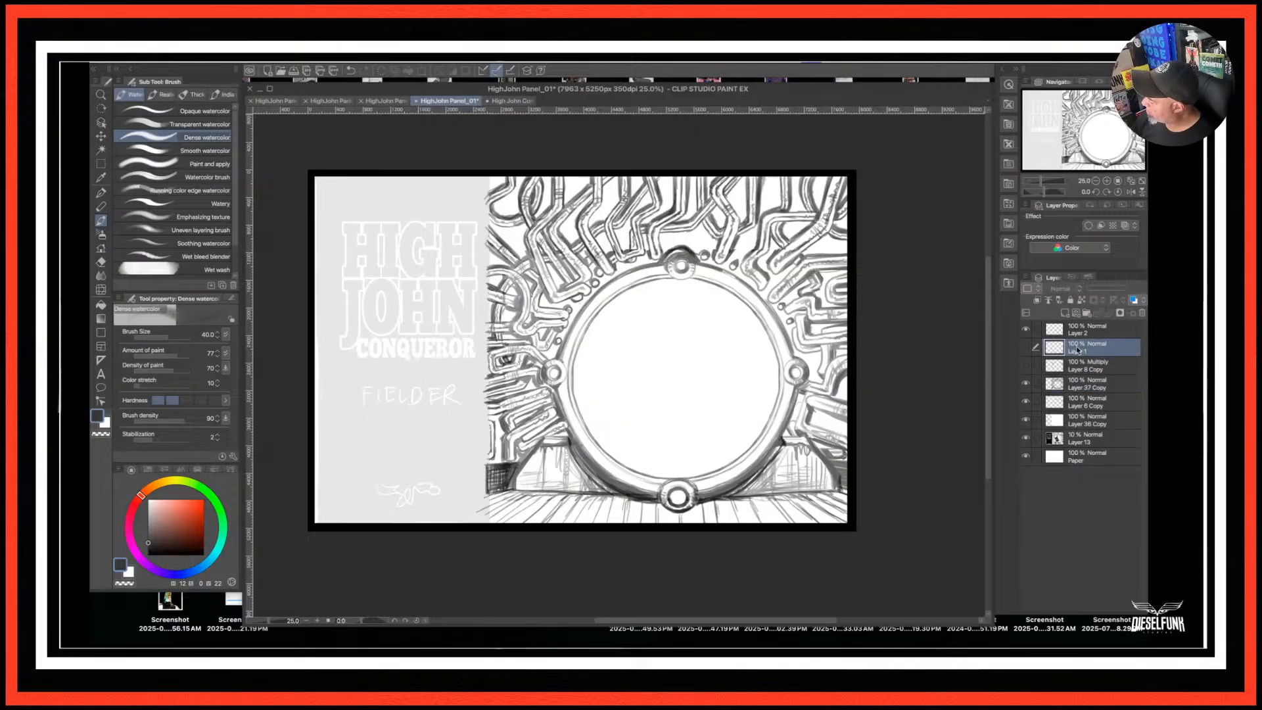
{"action": "left_click", "coordinate": [1027, 348]}
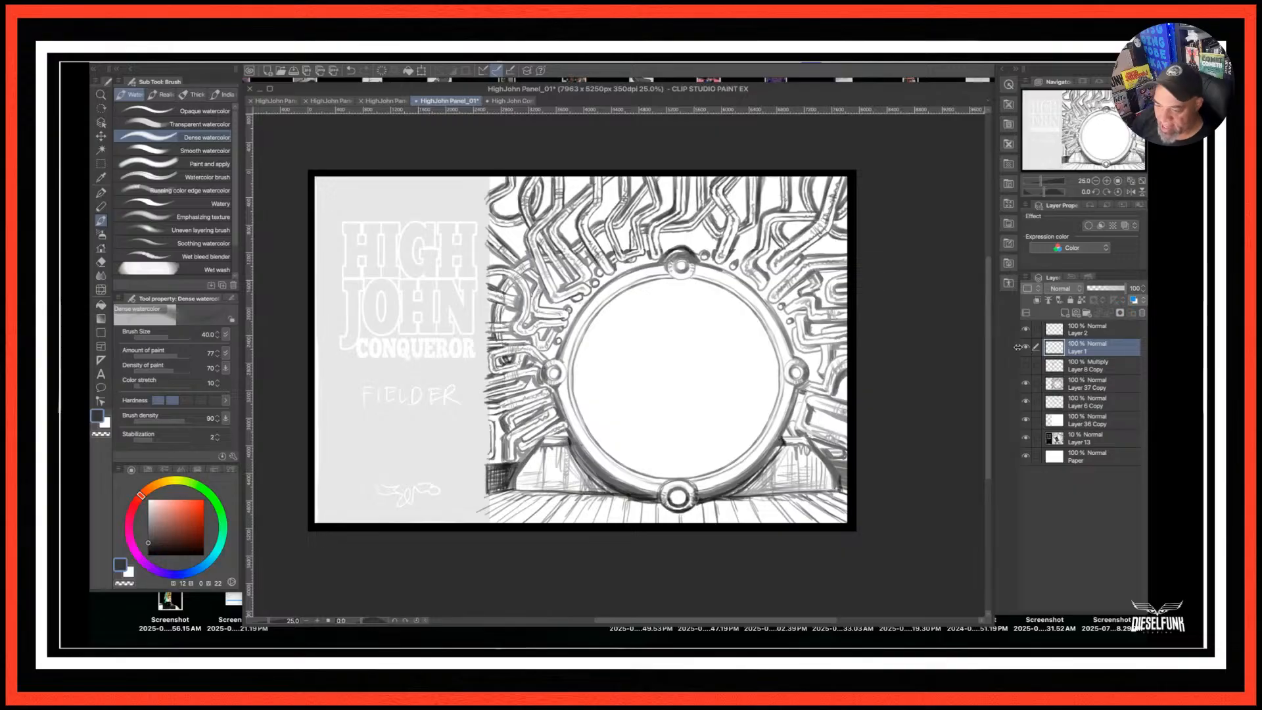
{"action": "left_click", "coordinate": [100, 163]}
{"action": "mouse_move", "coordinate": [294, 153]}
{"action": "left_mouse_down"}
{"action": "mouse_move", "coordinate": [314, 348]}
{"action": "mouse_move", "coordinate": [450, 533]}
{"action": "mouse_move", "coordinate": [487, 537]}
{"action": "left_mouse_up"}
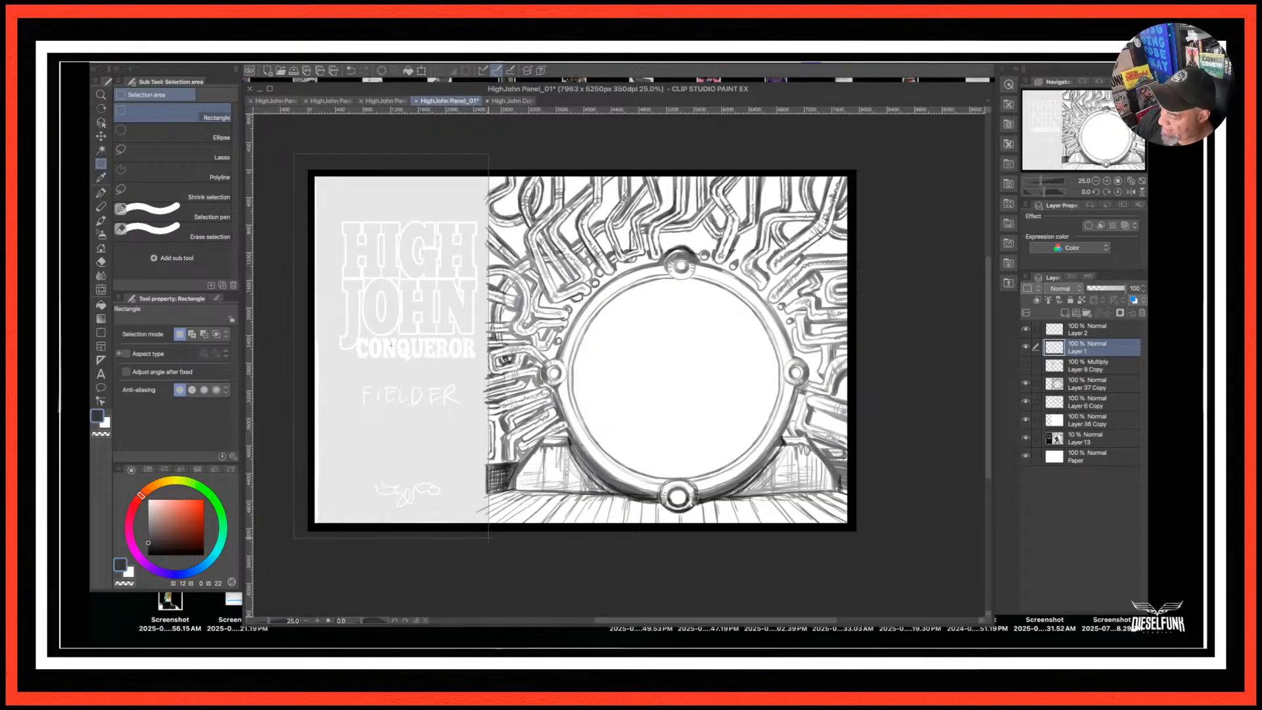
{"action": "left_click_drag", "start_coordinate": [488, 538], "coordinate": [488, 535]}
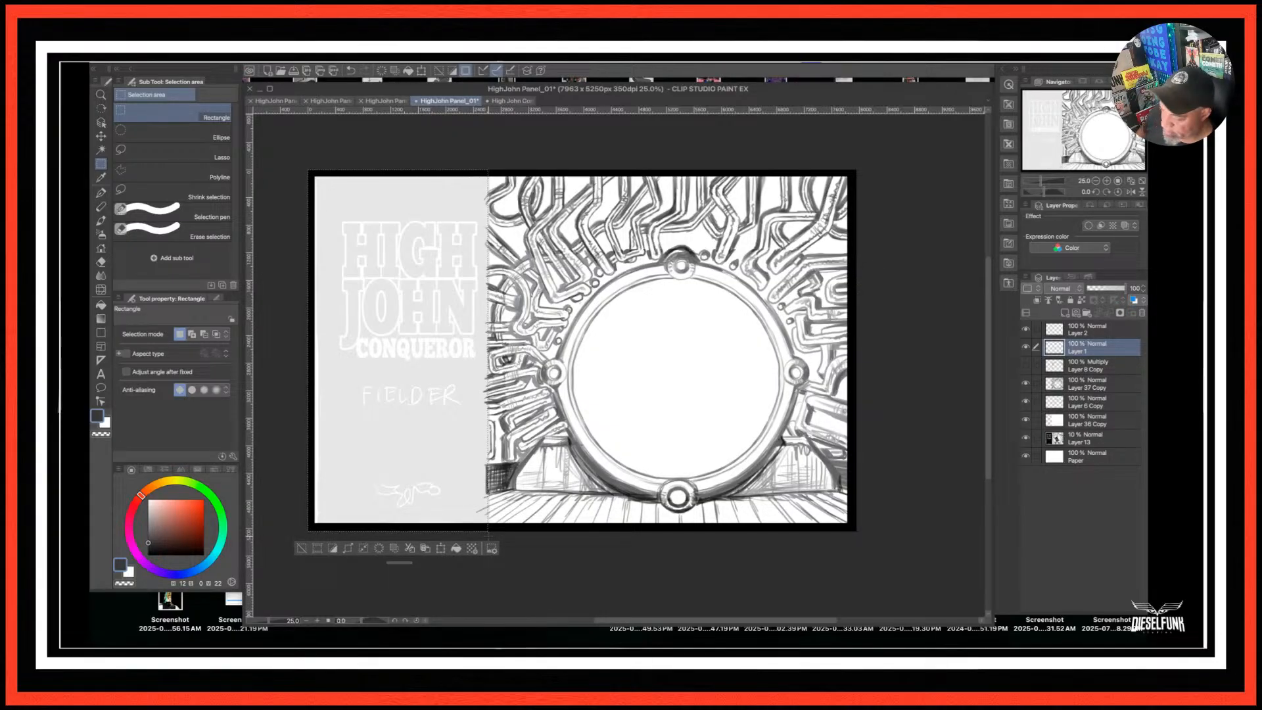
Fill the selected title area with black on Layer 1 and clear the selection.
{"action": "left_click", "coordinate": [100, 304]}
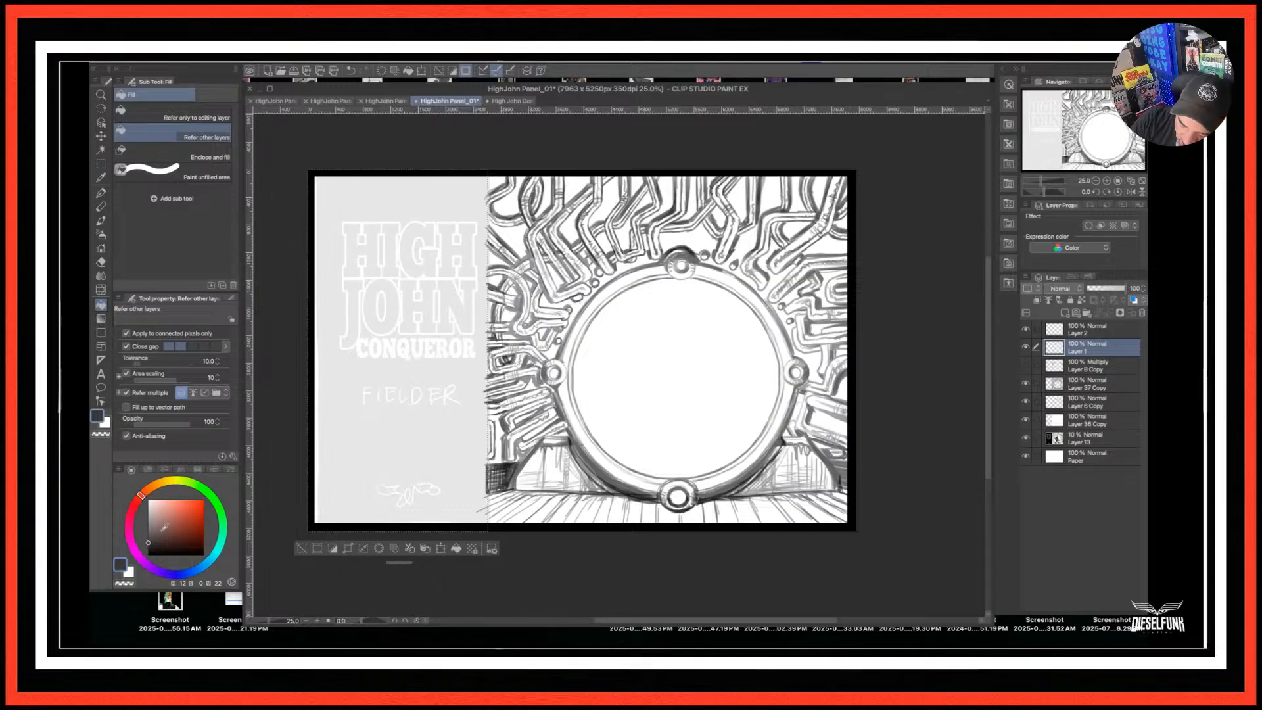
{"action": "left_click", "coordinate": [148, 555]}
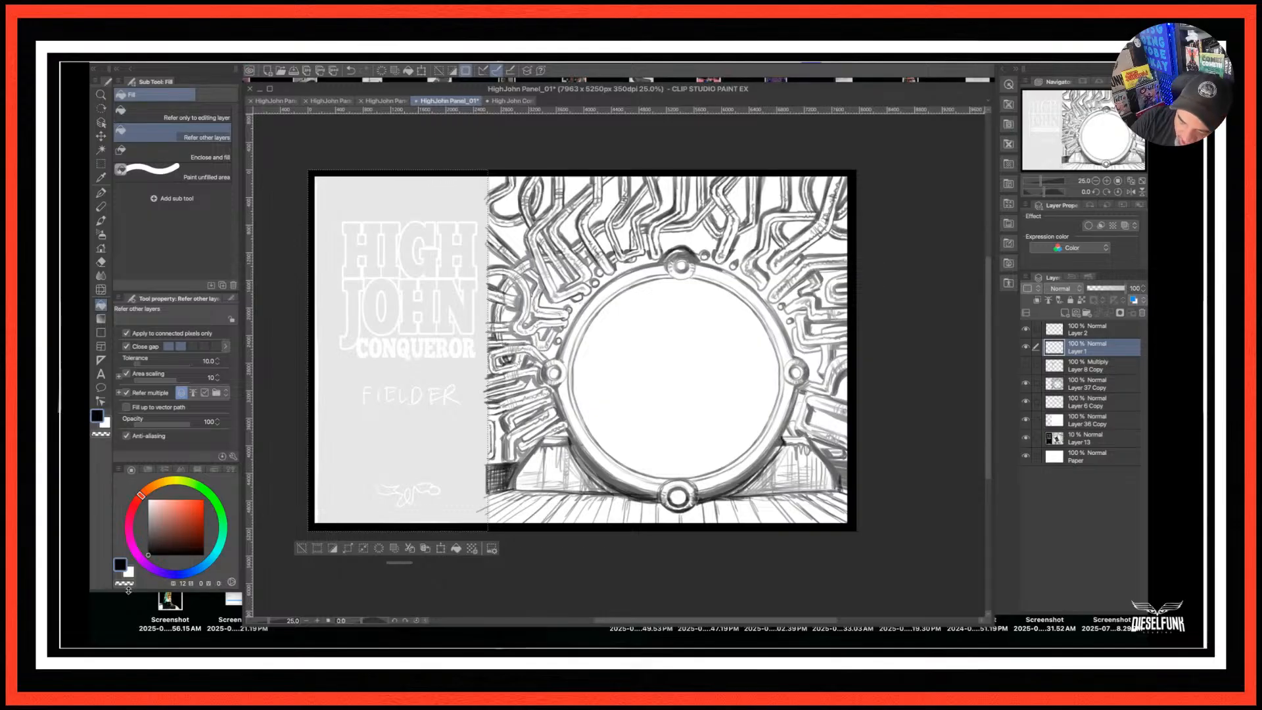
{"action": "left_click", "coordinate": [403, 315]}
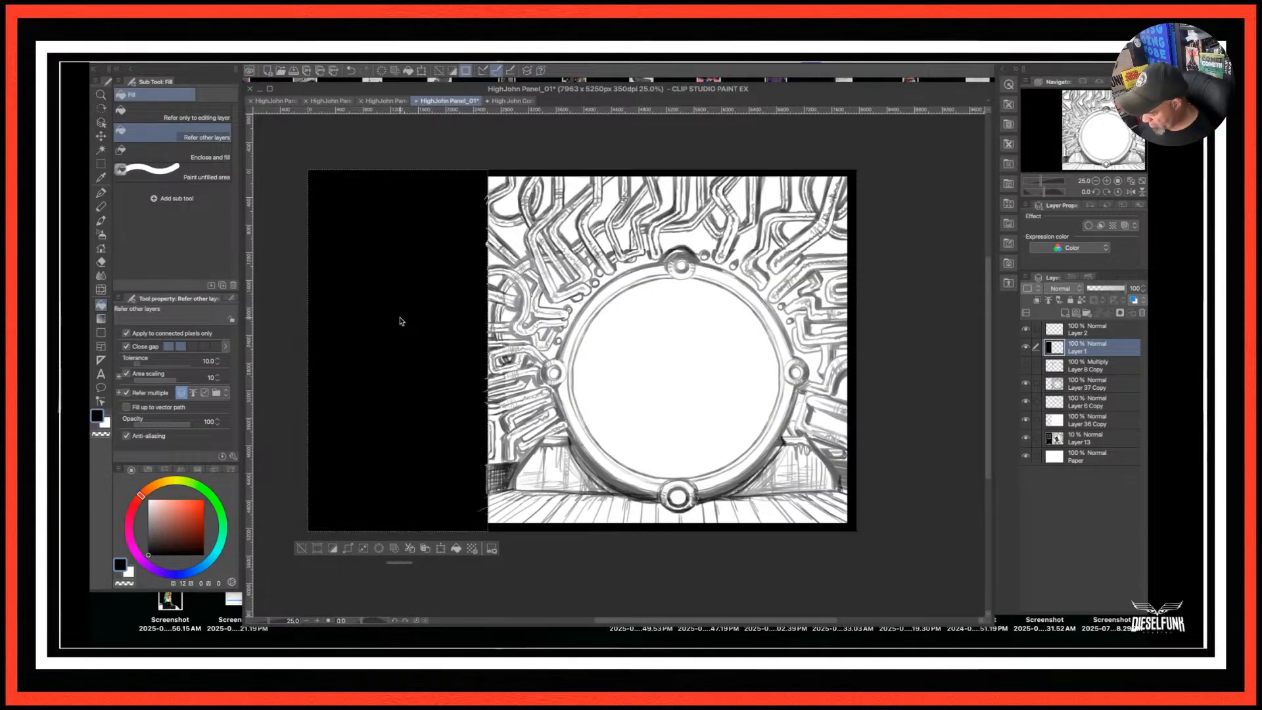
{"action": "key", "text": "super+d"}
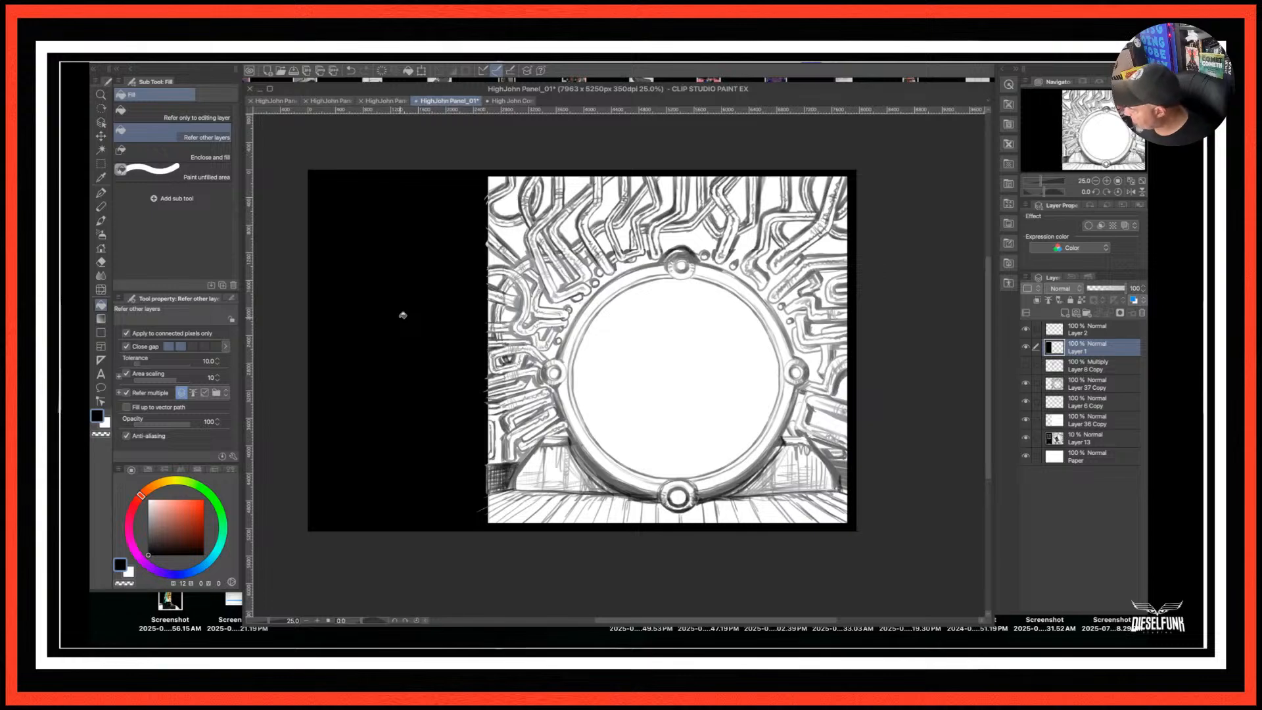
Compare the panel with Layer 1, Layer 37 Copy, and Layer 6 Copy each hidden and shown.
{"action": "left_click", "coordinate": [1026, 347]}
{"action": "left_click", "coordinate": [1025, 347]}
{"action": "left_click", "coordinate": [1025, 347]}
{"action": "left_click", "coordinate": [1025, 347]}
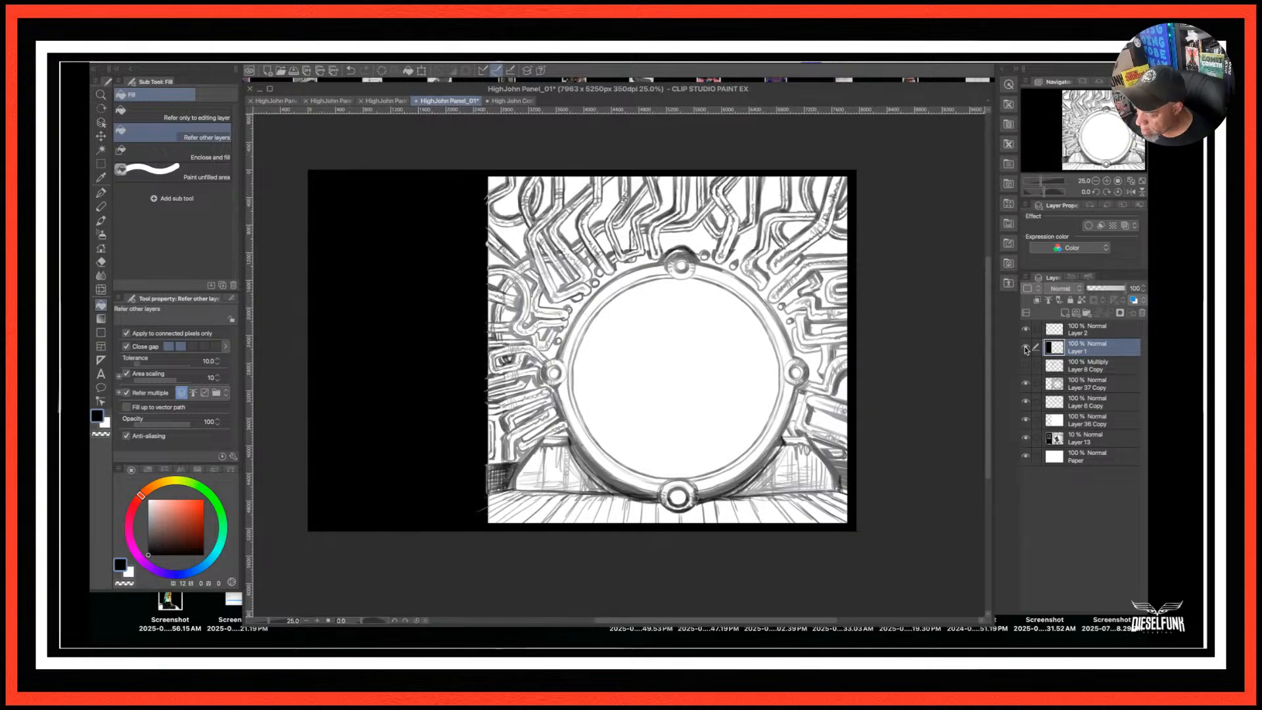
{"action": "left_click", "coordinate": [1026, 384]}
{"action": "left_click", "coordinate": [1026, 384]}
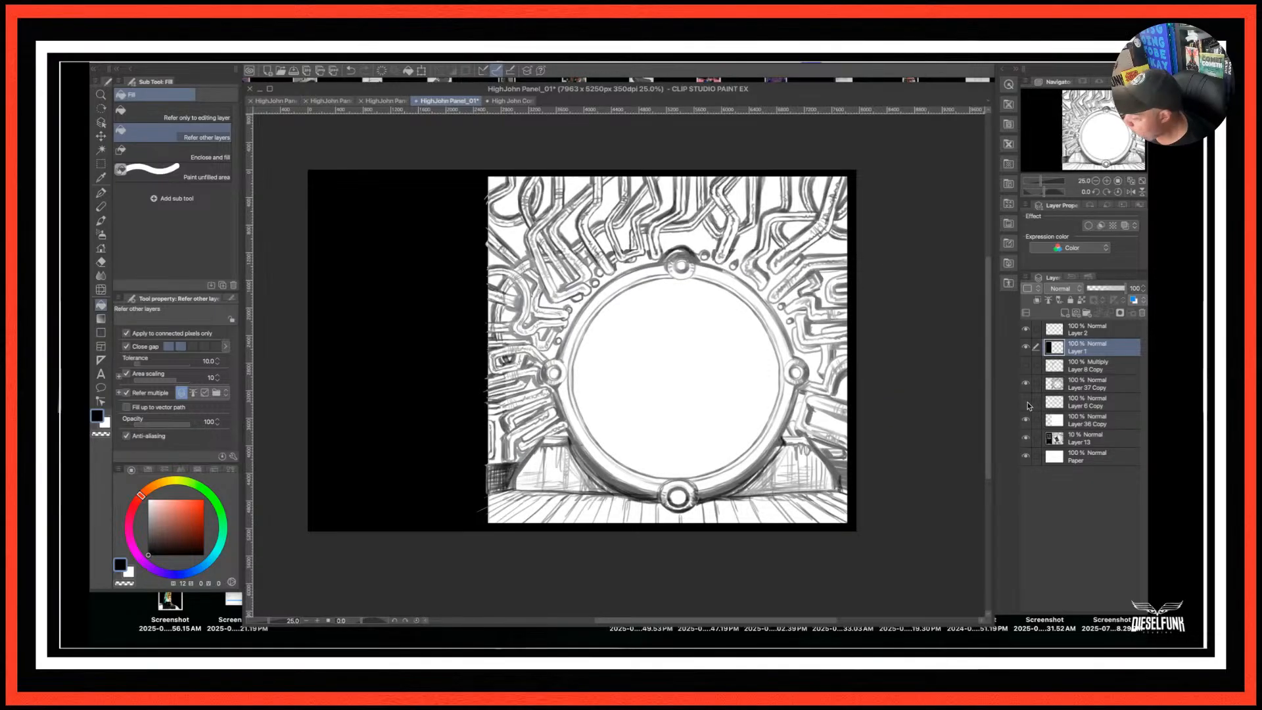
{"action": "left_click", "coordinate": [1026, 402]}
{"action": "left_click", "coordinate": [1026, 403]}
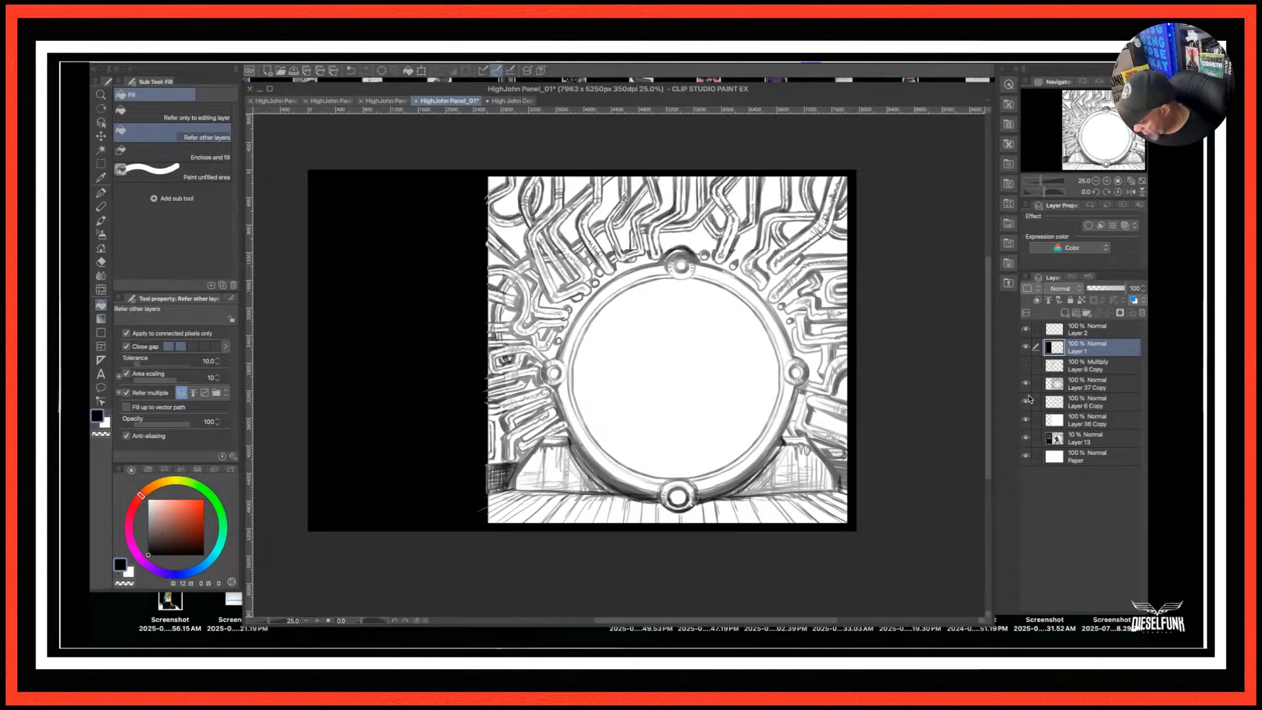
Undo the deselection and the black fill on Layer 1, compare its visibility states, and leave Layer 1 hidden.
{"action": "key", "text": "super+z"}
{"action": "key", "text": "super+z"}
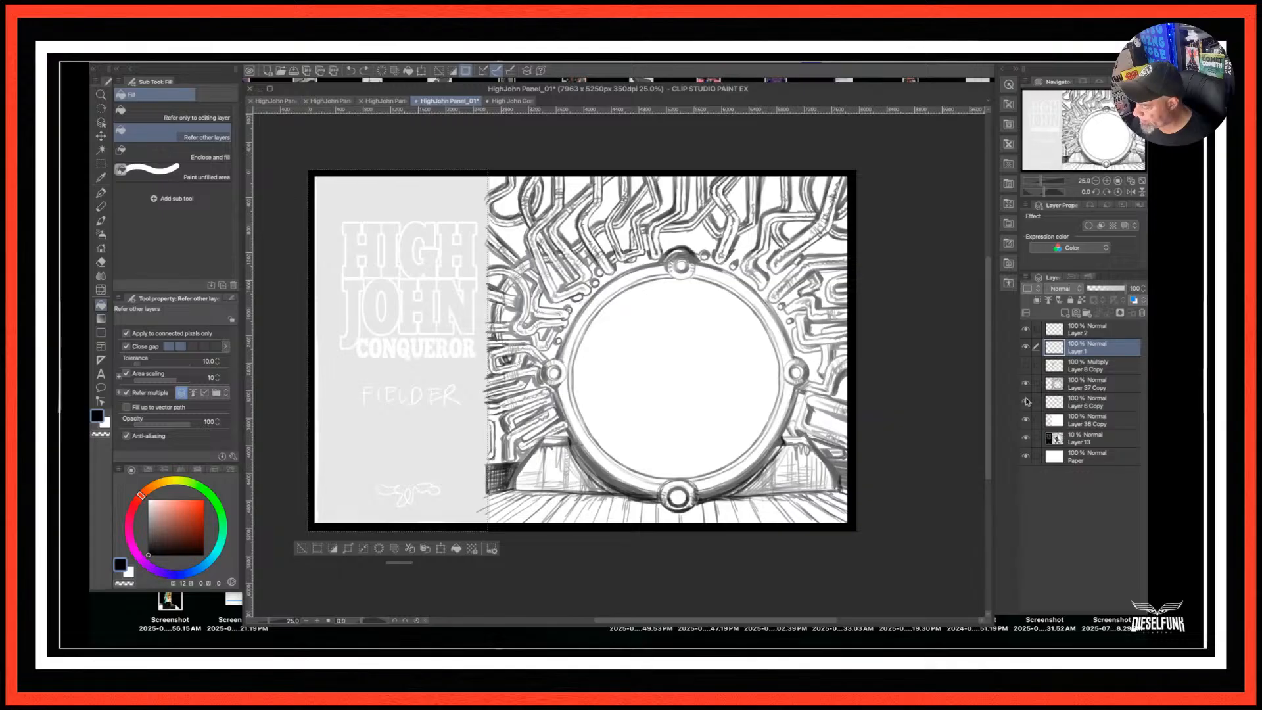
{"action": "left_click", "coordinate": [1026, 350]}
{"action": "left_click", "coordinate": [1025, 349]}
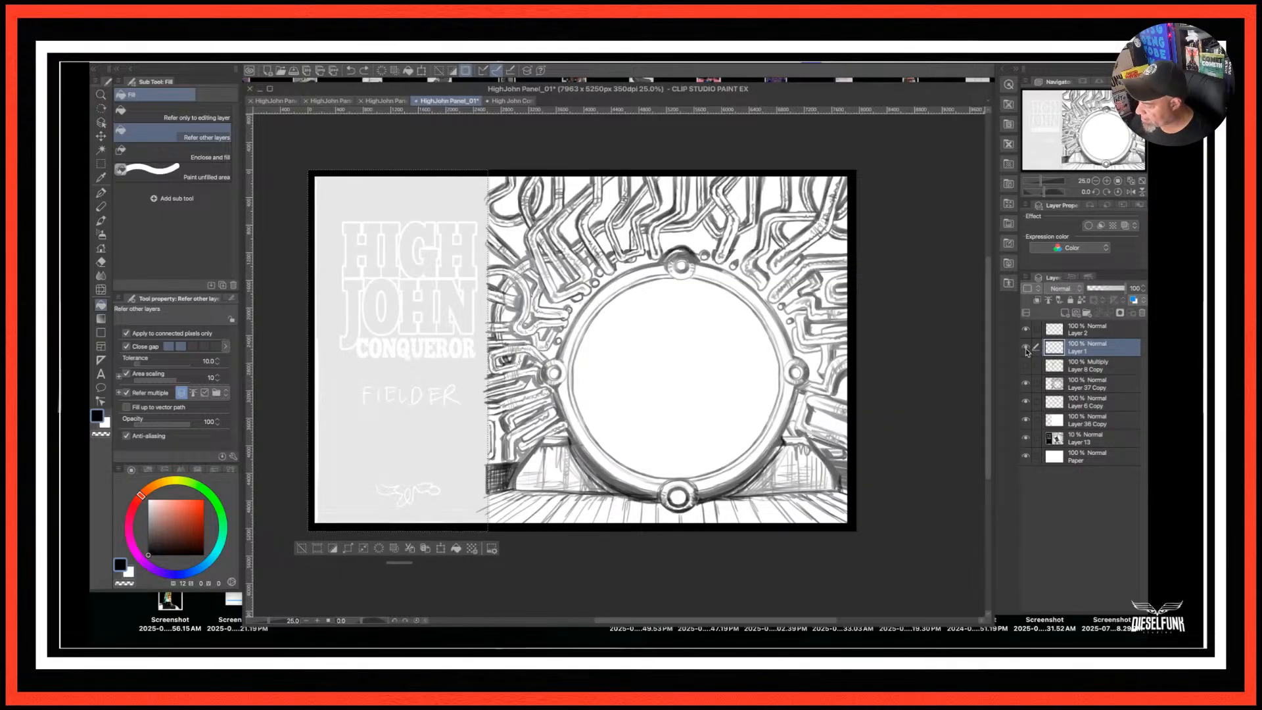
{"action": "left_click", "coordinate": [1026, 349]}
{"action": "left_click", "coordinate": [1026, 349]}
{"action": "left_click", "coordinate": [1026, 349]}
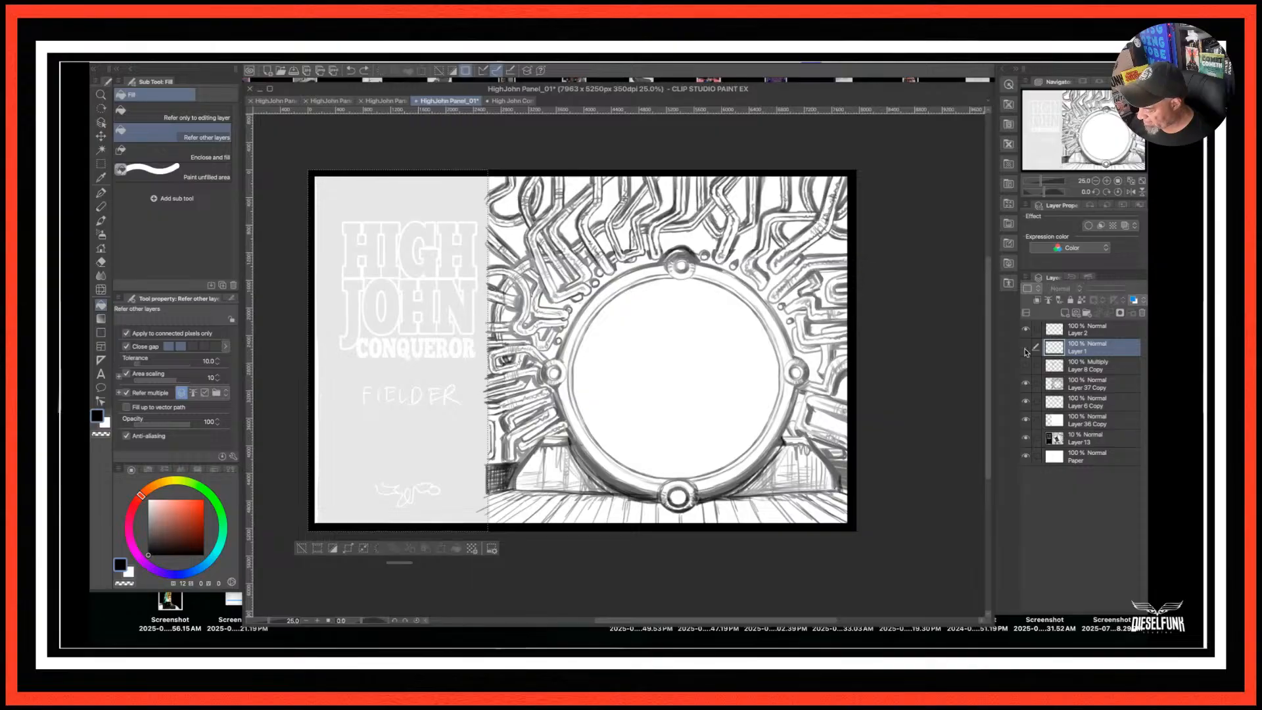
{"action": "left_click", "coordinate": [1026, 349]}
{"action": "left_click", "coordinate": [1026, 349]}
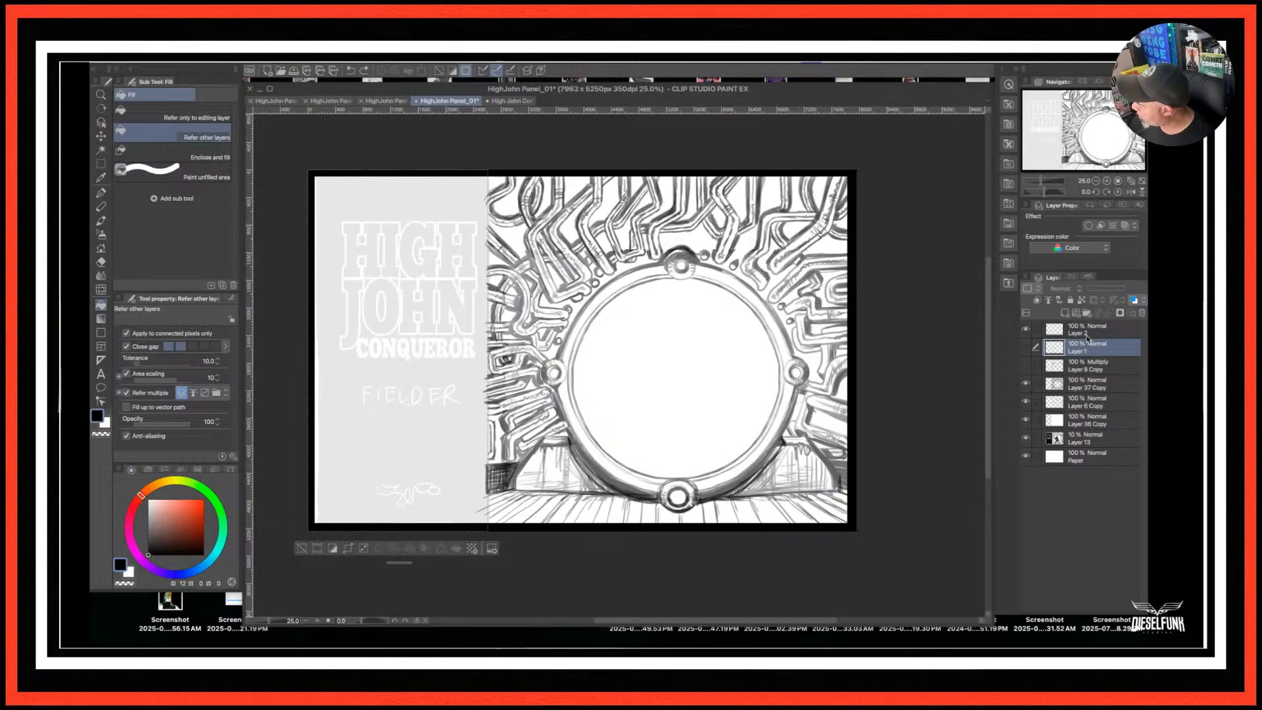
Add a new layer above Layer 1, fill the selected title area with black on it, and clear the selection.
{"action": "left_click", "coordinate": [1026, 314]}
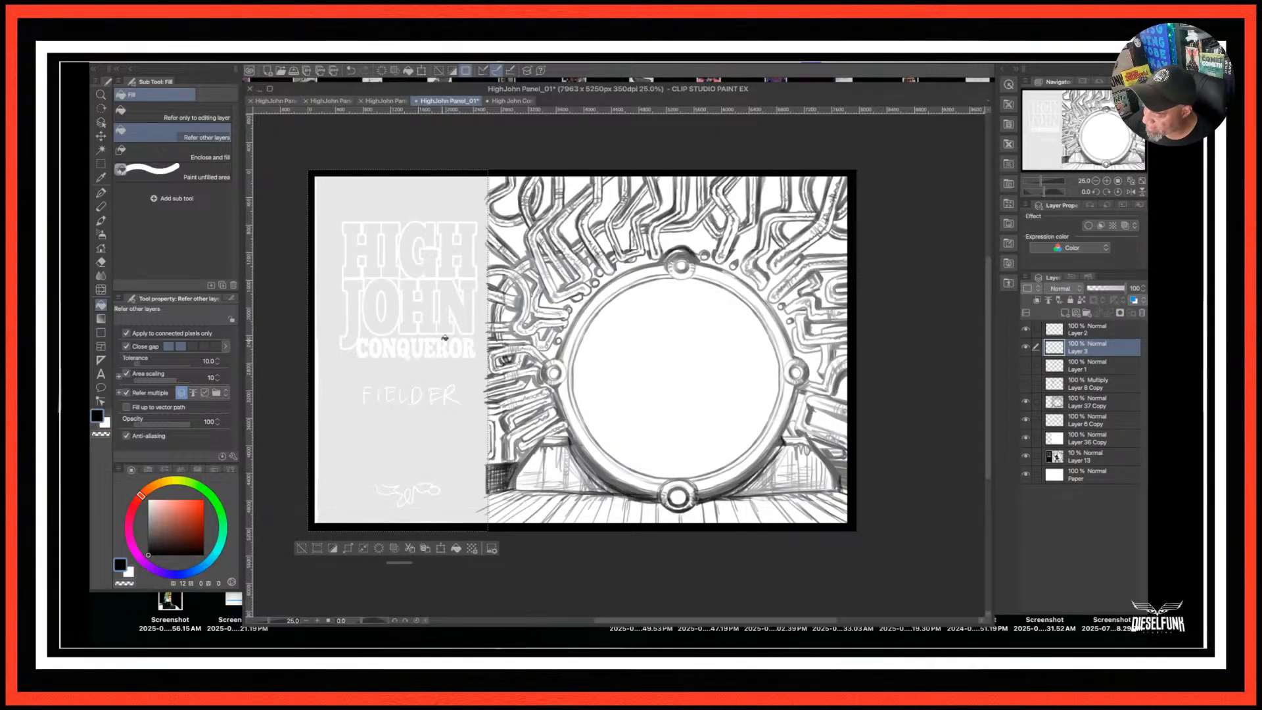
{"action": "left_click", "coordinate": [445, 342]}
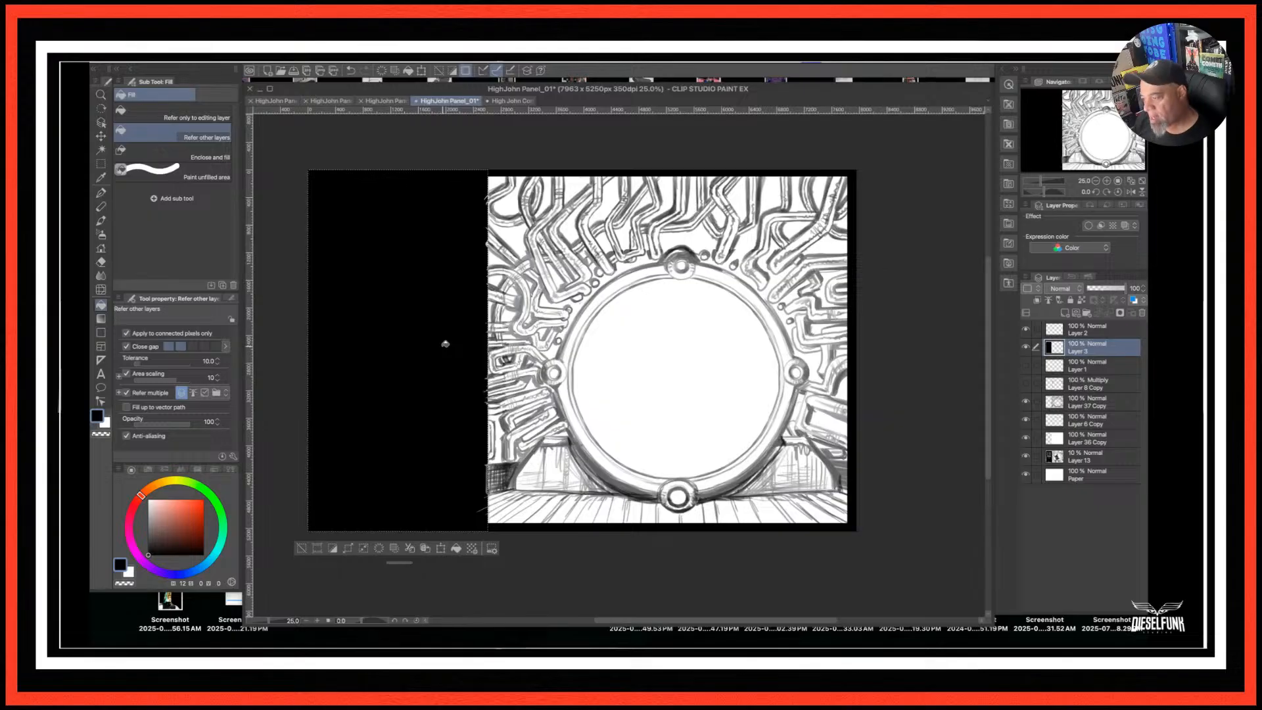
{"action": "left_click", "coordinate": [1025, 332]}
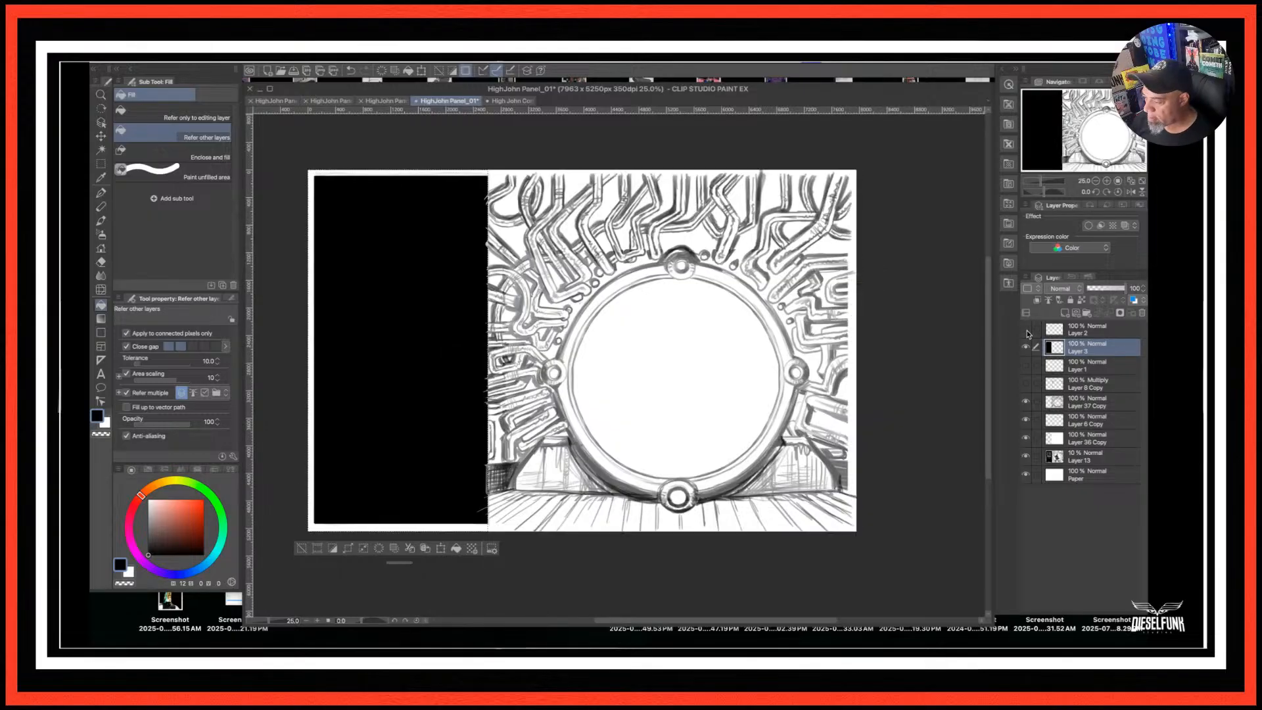
{"action": "left_click", "coordinate": [1025, 331]}
{"action": "left_click", "coordinate": [1025, 330]}
{"action": "left_click", "coordinate": [1025, 332]}
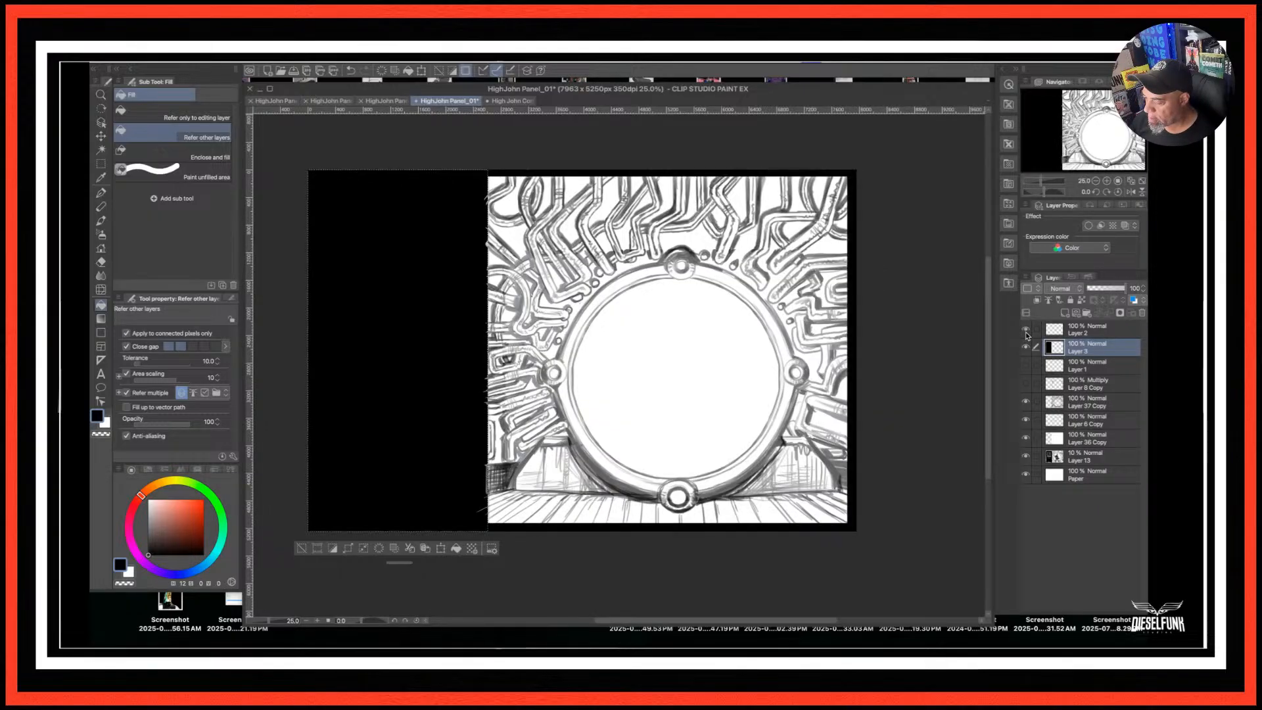
{"action": "key", "text": "super+d"}
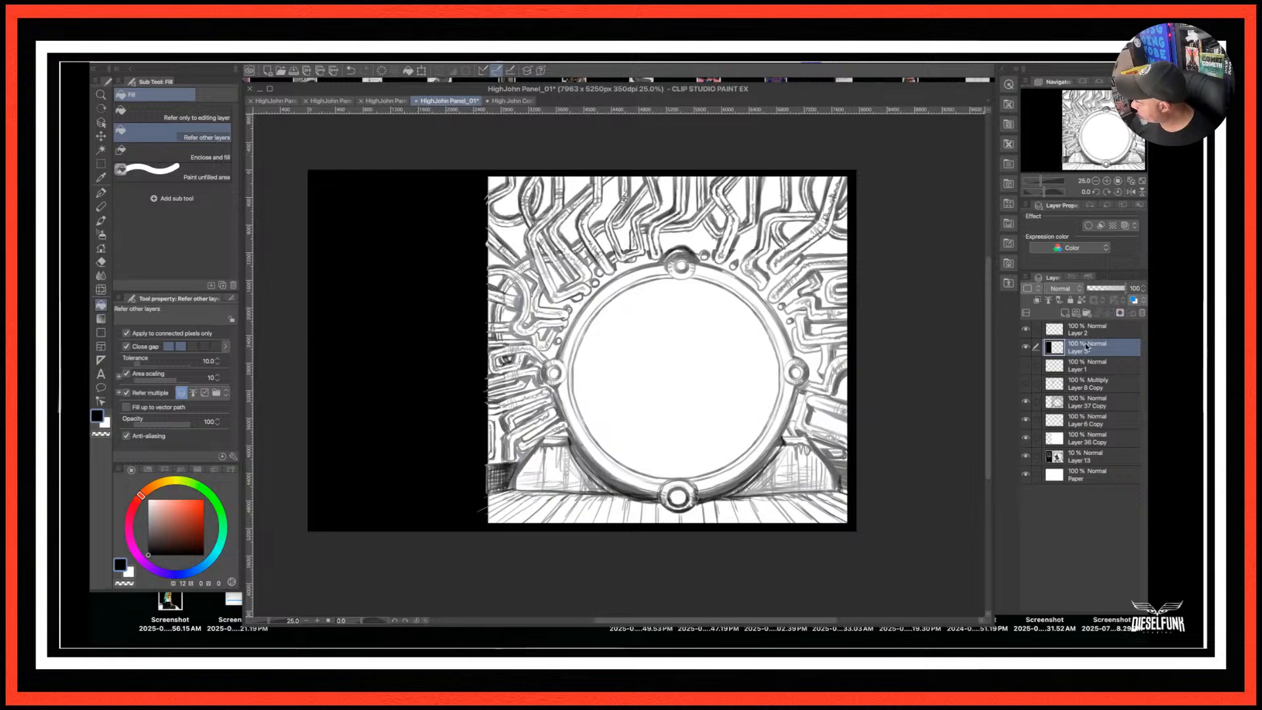
Move the black-filled Layer 3 above Layer 2 and compare the panel with the lower layers hidden and shown.
{"action": "left_click_drag", "start_coordinate": [1087, 347], "coordinate": [1088, 327]}
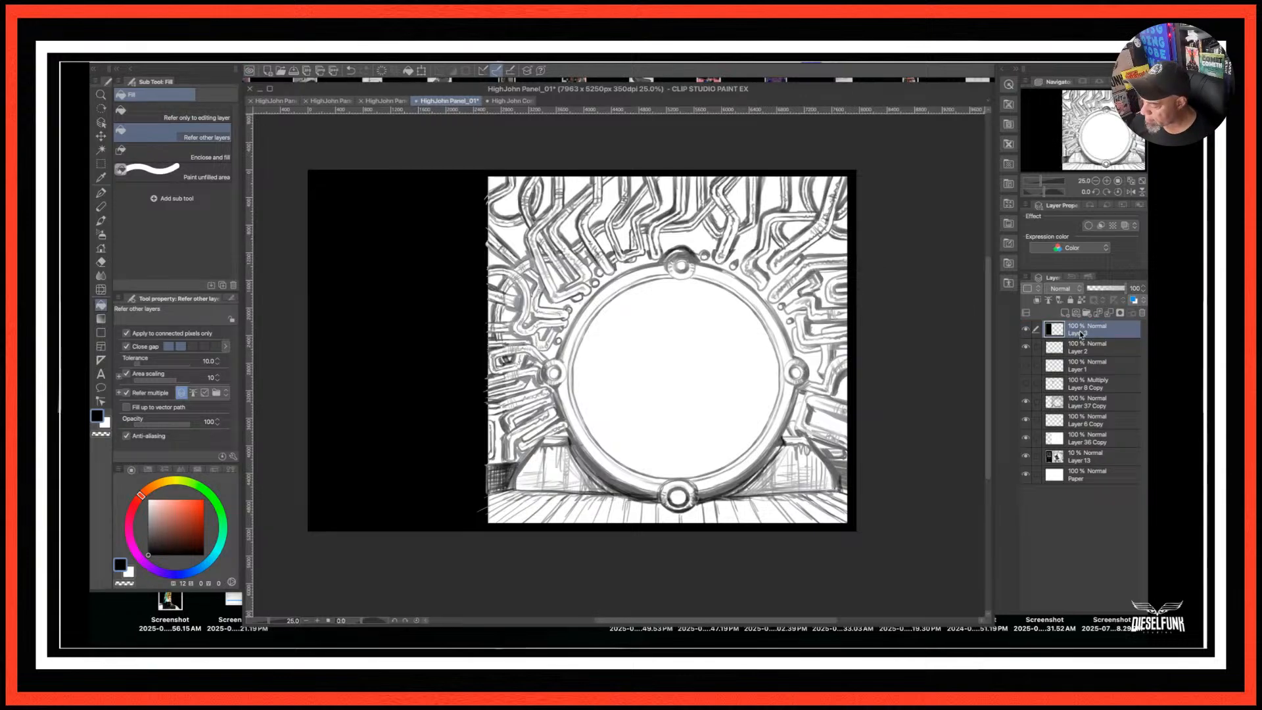
{"action": "left_click", "coordinate": [1026, 402]}
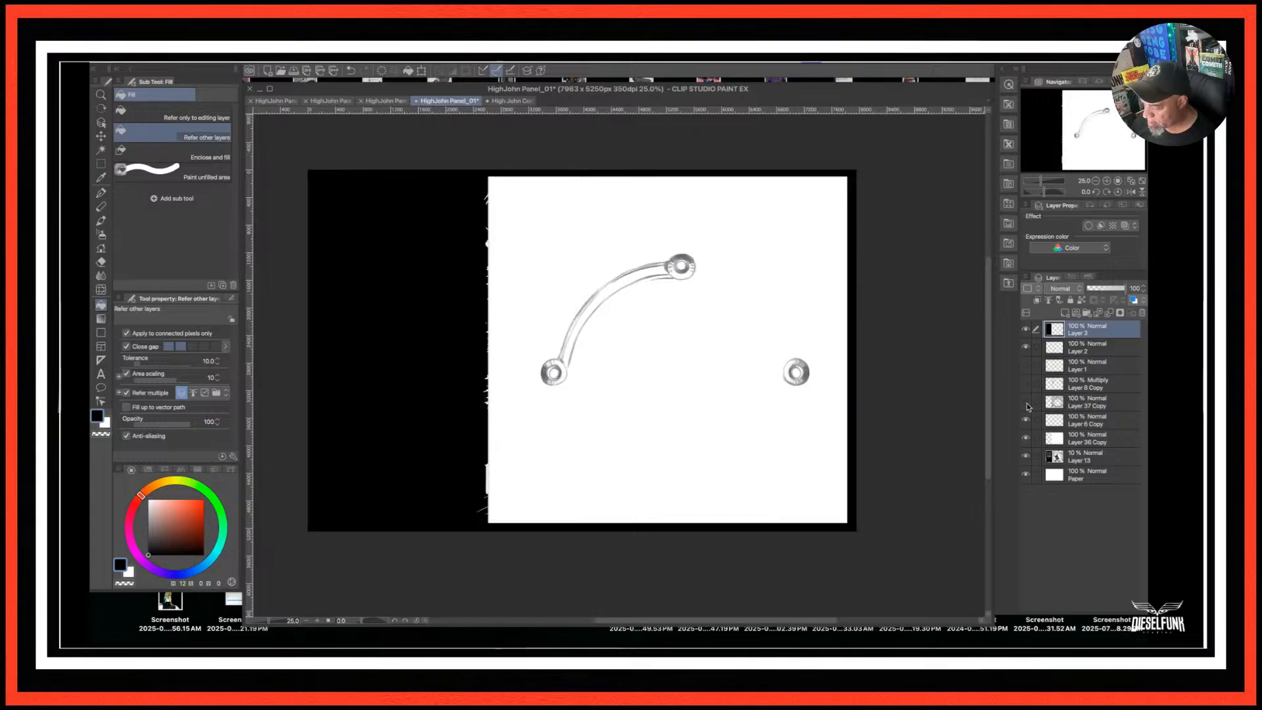
{"action": "left_click", "coordinate": [1025, 402]}
{"action": "left_click", "coordinate": [1025, 420]}
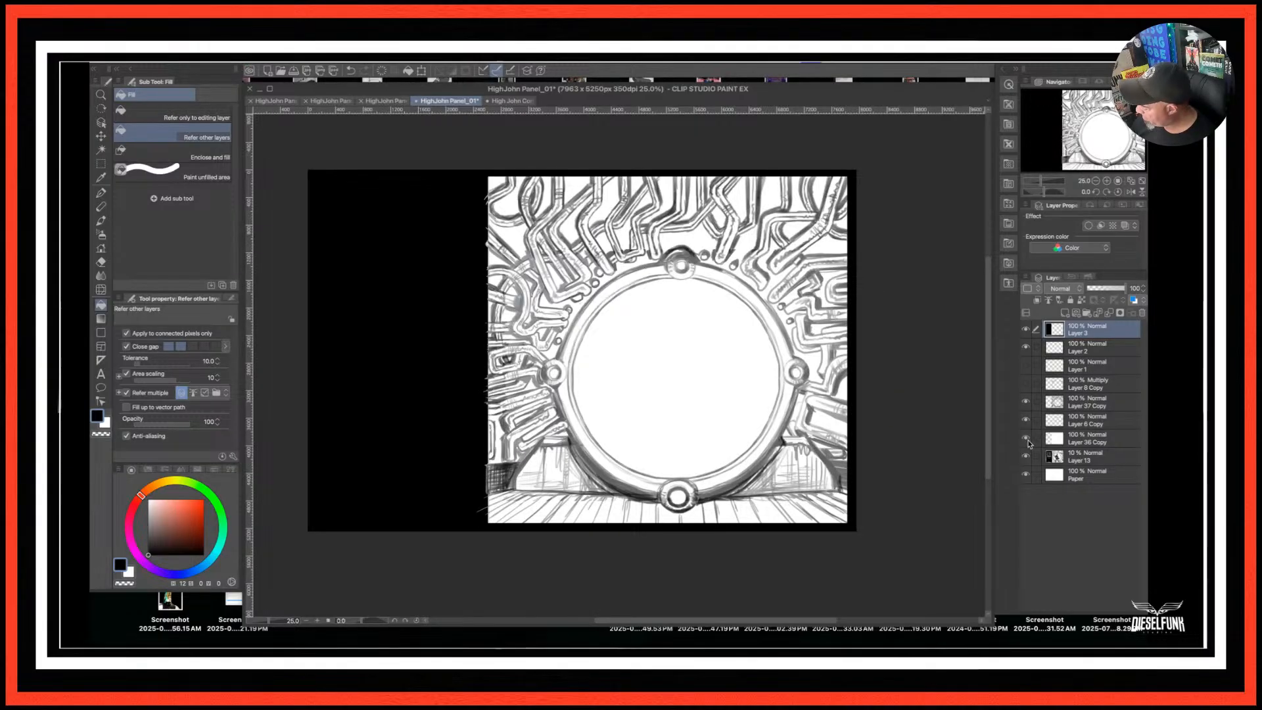
{"action": "left_click", "coordinate": [1027, 439]}
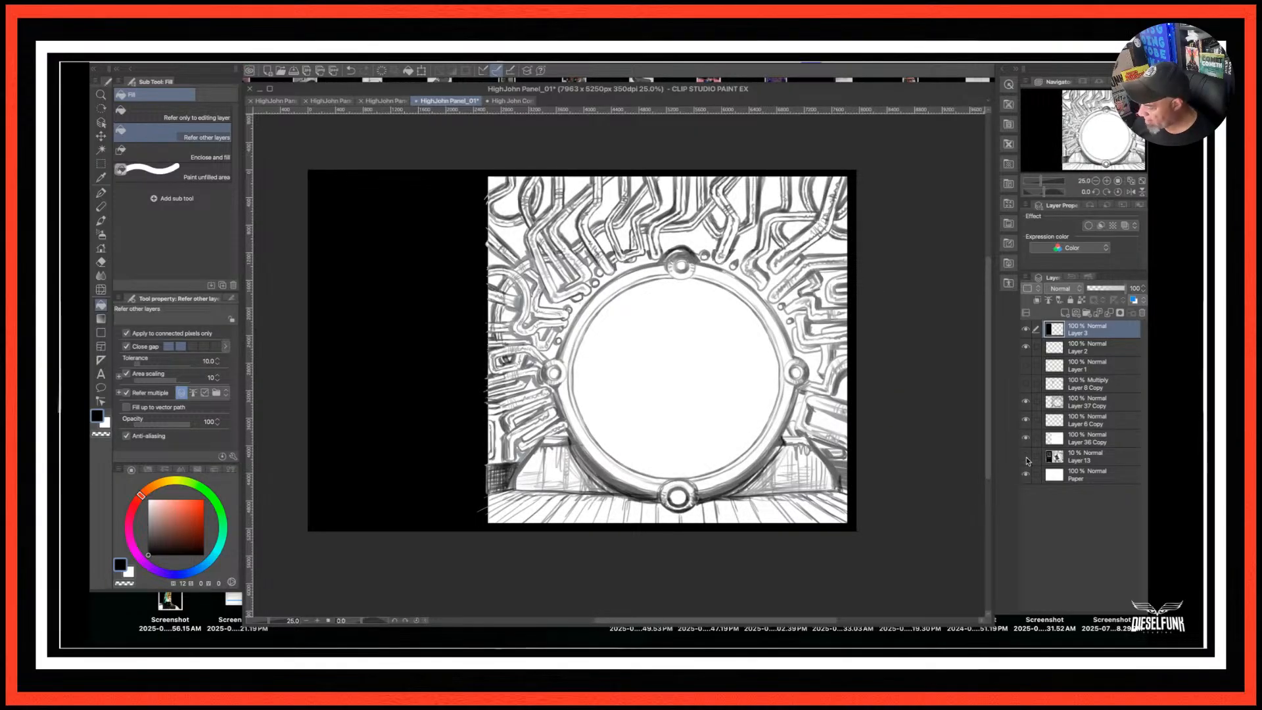
{"action": "left_click", "coordinate": [1025, 348]}
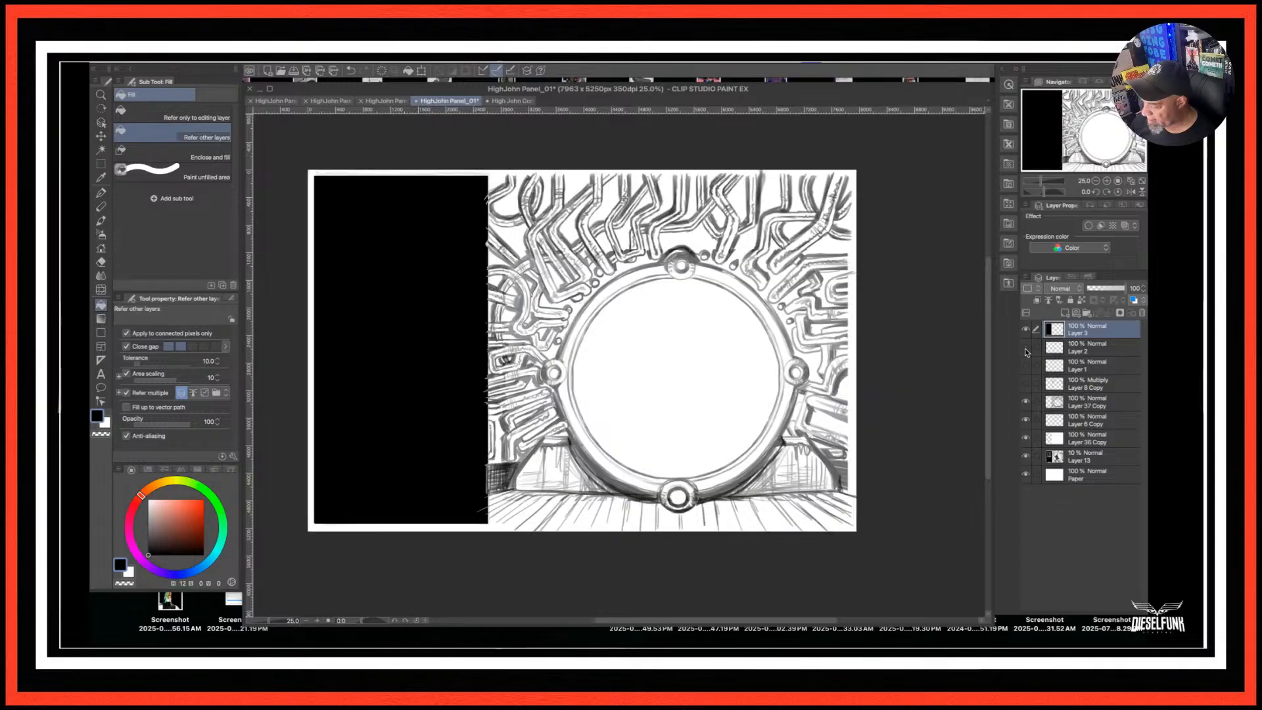
{"action": "left_click", "coordinate": [1025, 347]}
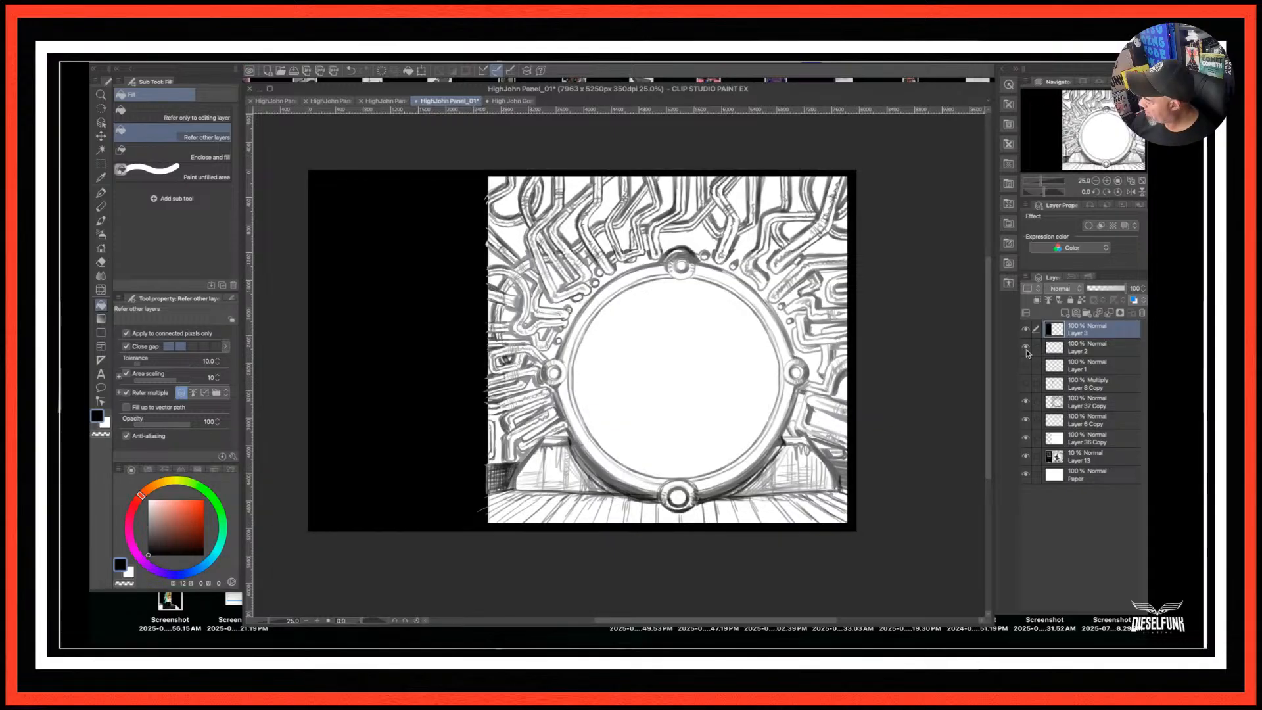
{"action": "left_click", "coordinate": [1026, 348]}
{"action": "left_click", "coordinate": [1026, 347]}
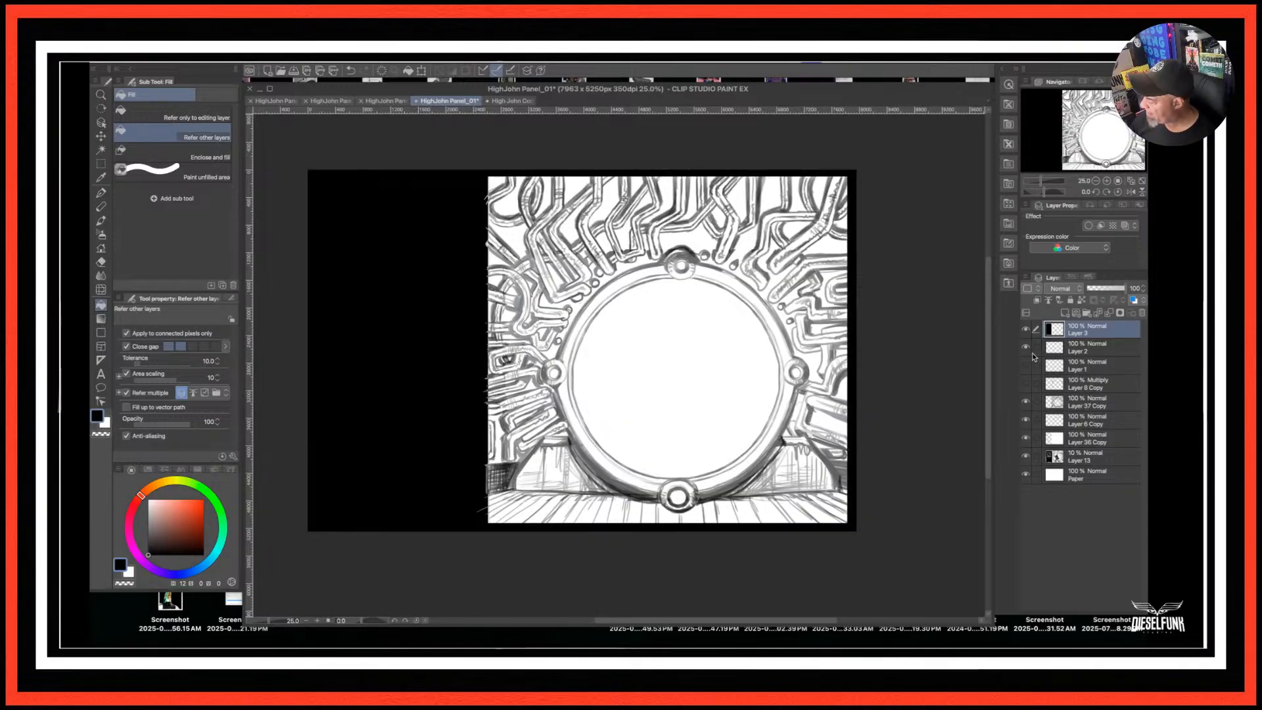
Select Layer 3 through Layer 13 and outline the black title area with a full-height rectangular selection.
{"action": "left_click", "coordinate": [1091, 460], "text": "shift"}
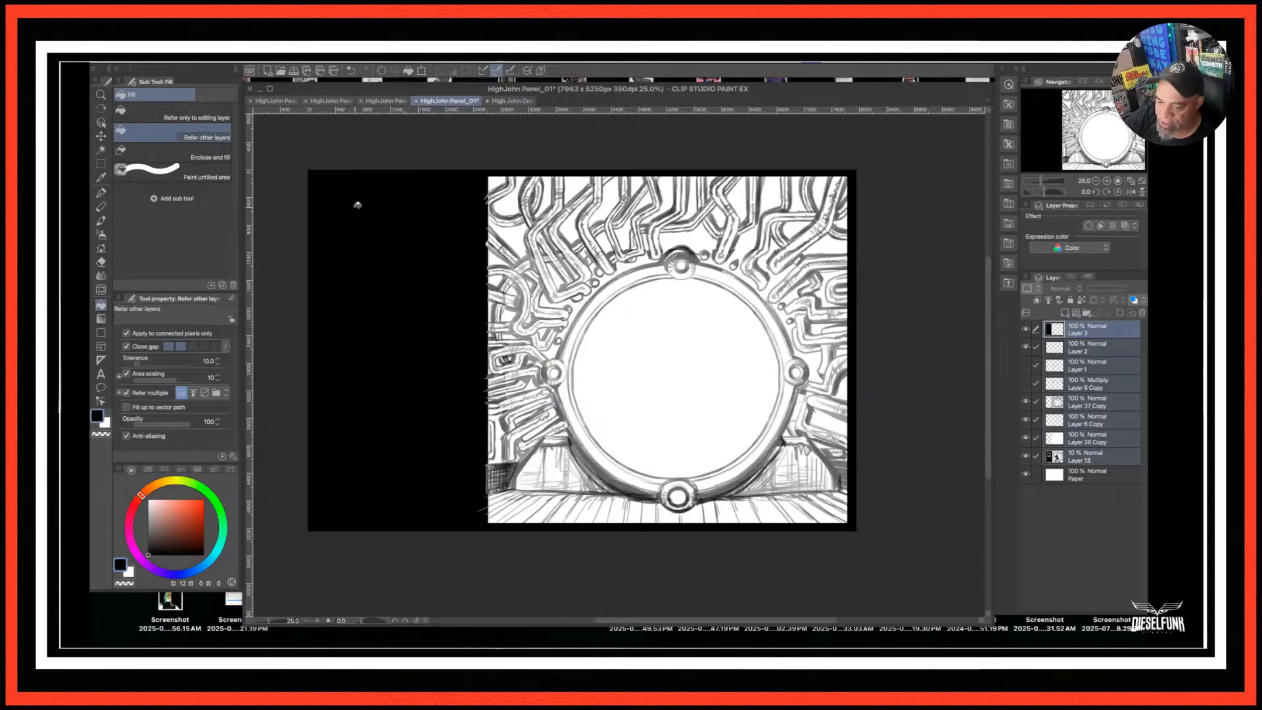
{"action": "left_click", "coordinate": [100, 164]}
{"action": "left_click_drag", "start_coordinate": [308, 170], "coordinate": [488, 532]}
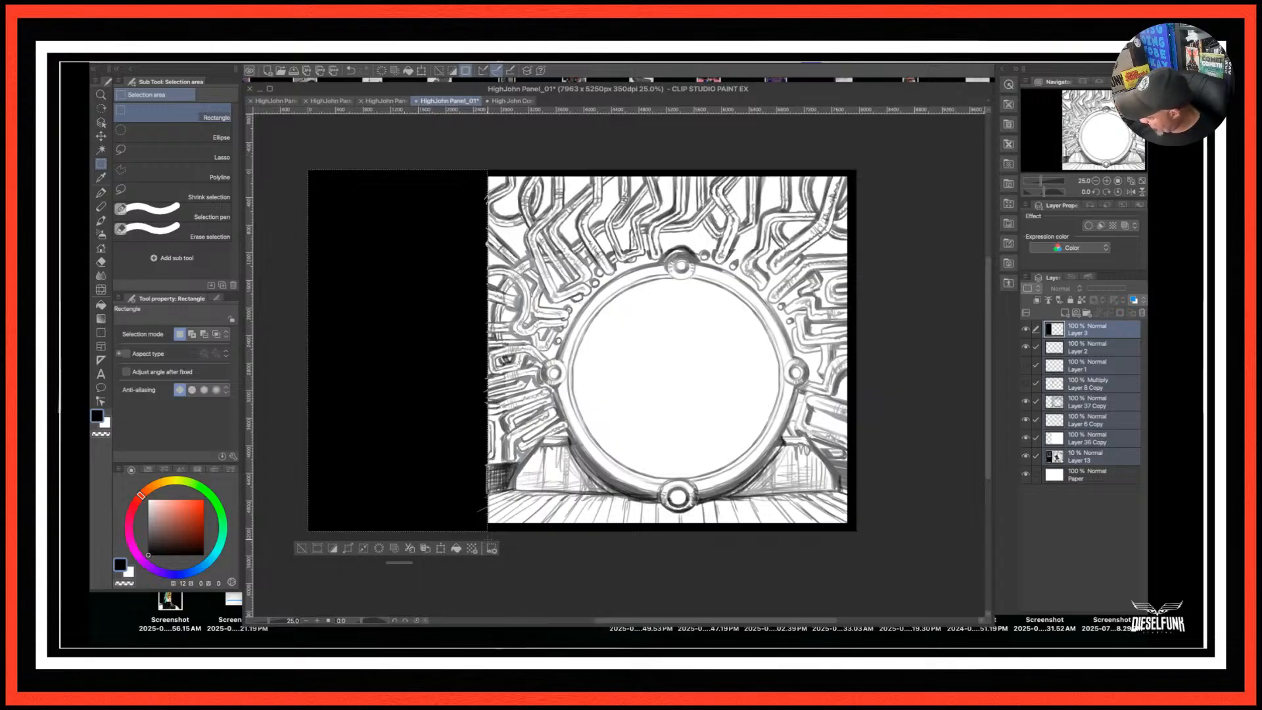
{"action": "scroll", "coordinate": [487, 533], "scroll_direction": "up", "scroll_amount": 2}
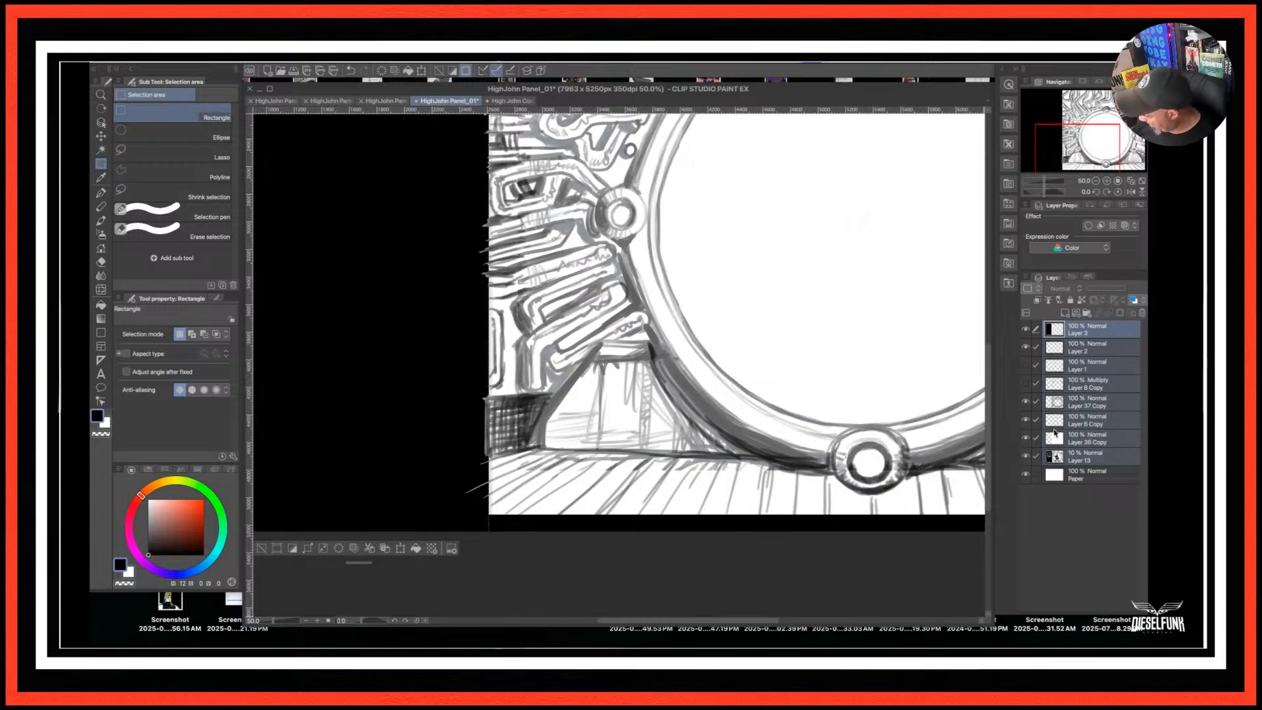
Try to delete the selected title area from all the selected layers, and undo the deletion.
{"action": "key", "text": "Delete"}
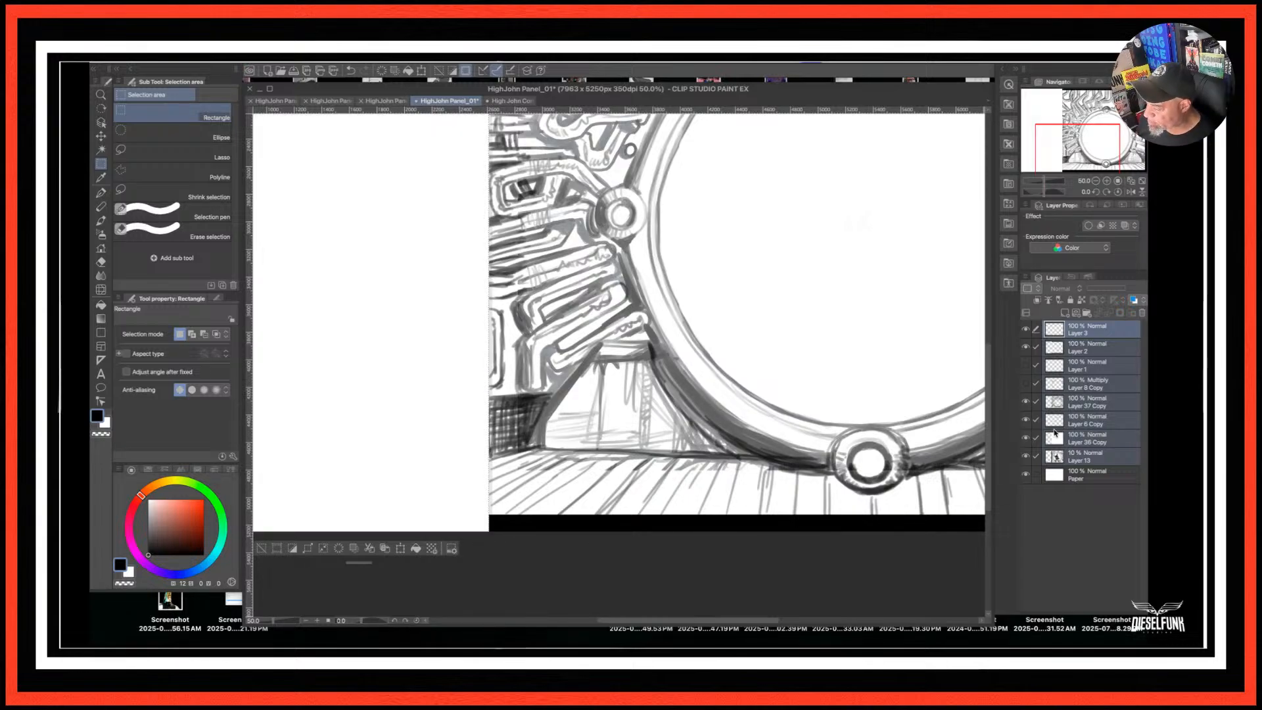
{"action": "key", "text": "ctrl+z"}
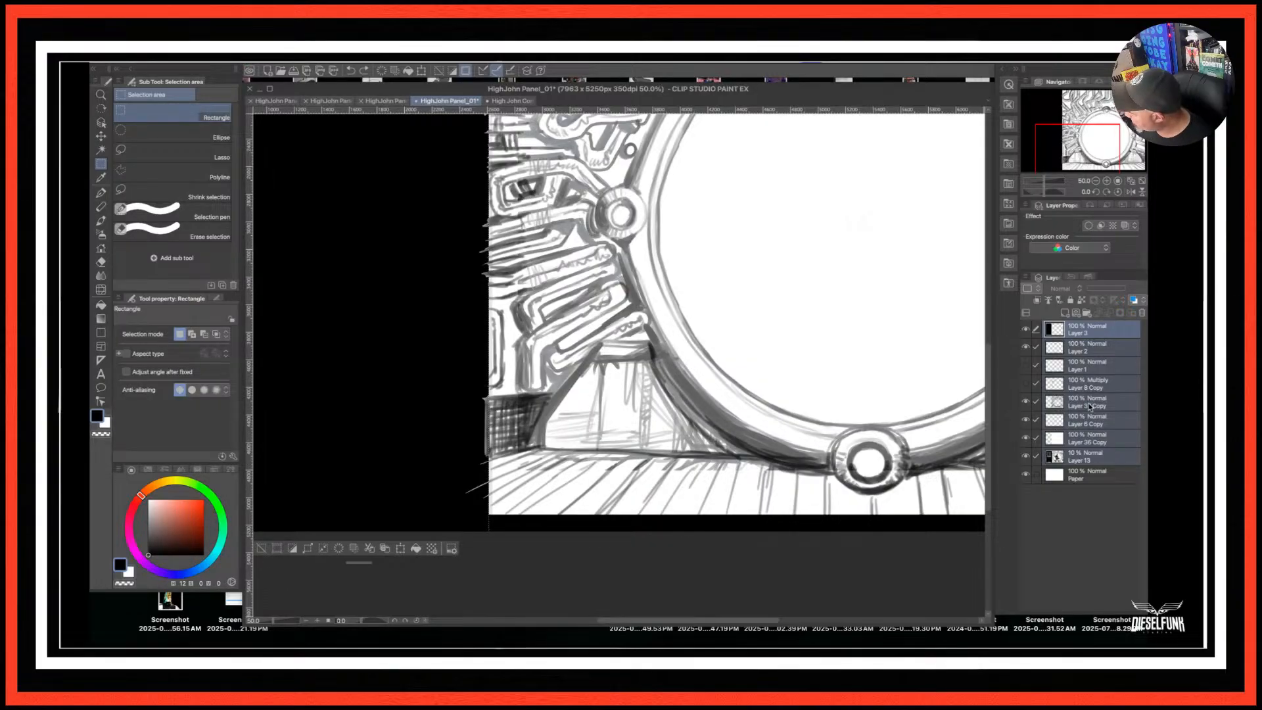
Make Layer 37 Copy active, compare the title area's edge with it hidden and shown, and leave it hidden.
{"action": "left_click", "coordinate": [1088, 404]}
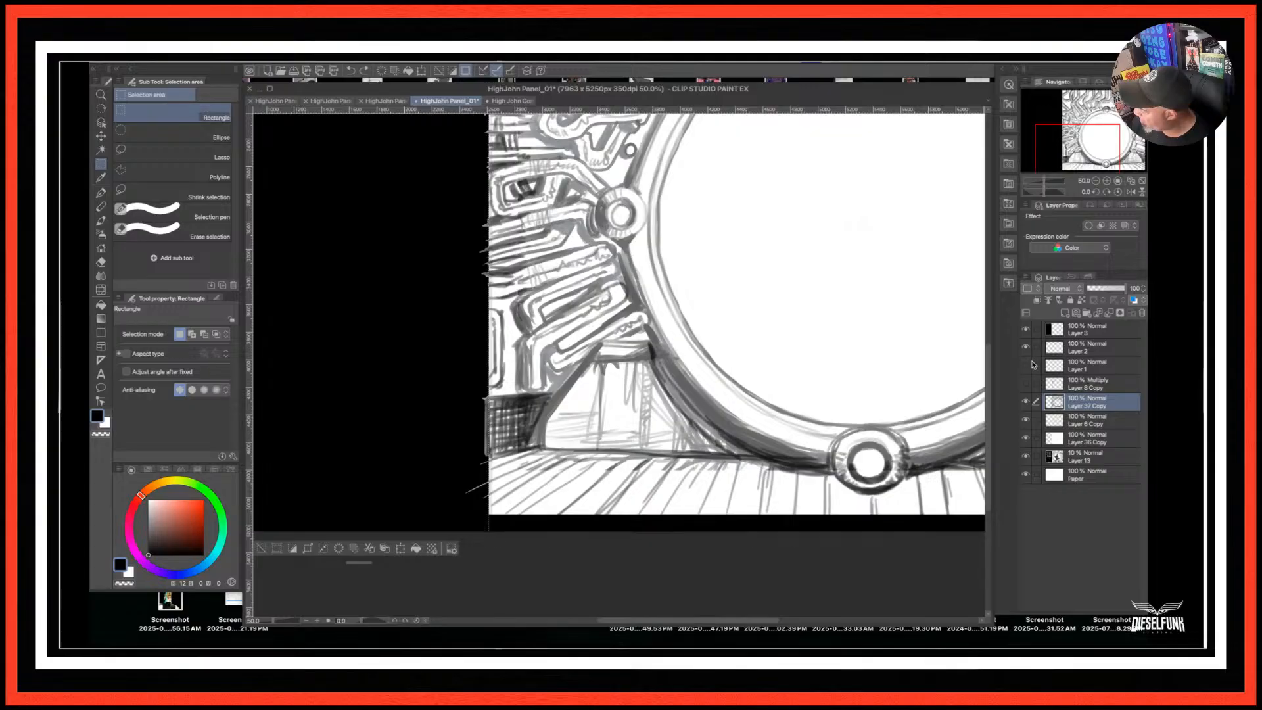
{"action": "left_click", "coordinate": [1026, 401]}
{"action": "left_click", "coordinate": [1026, 402]}
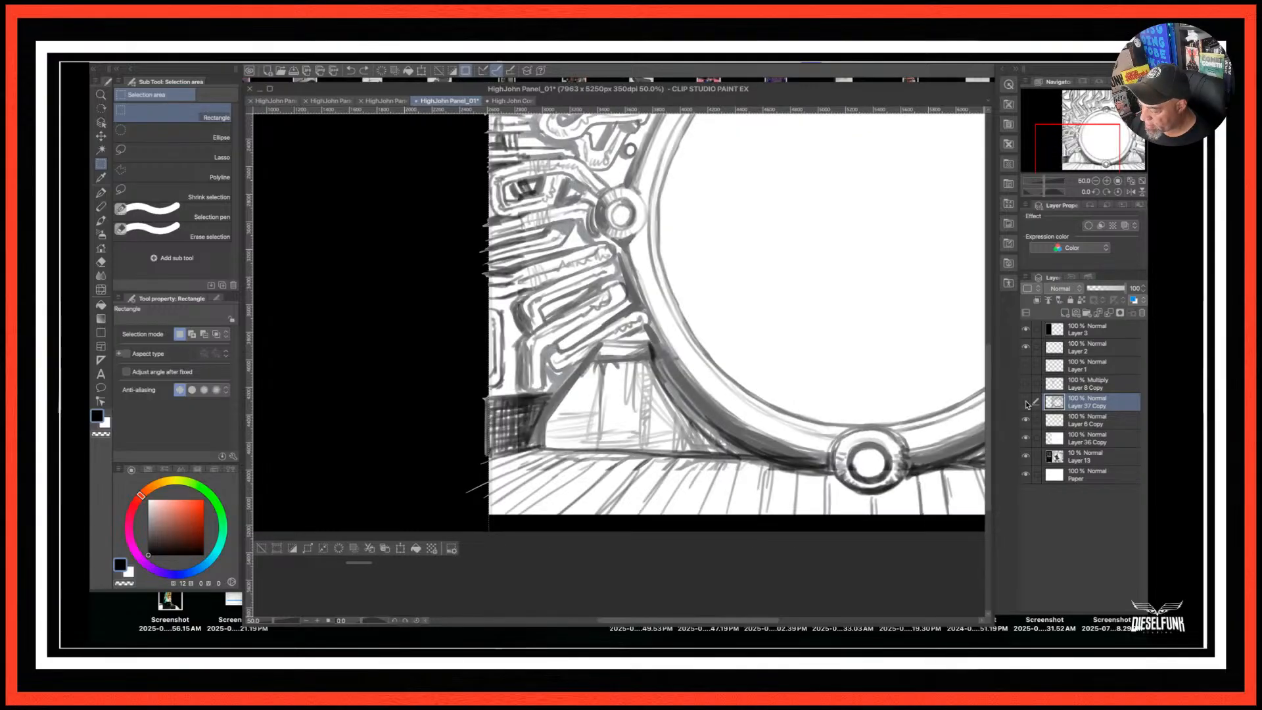
{"action": "left_click", "coordinate": [1027, 402]}
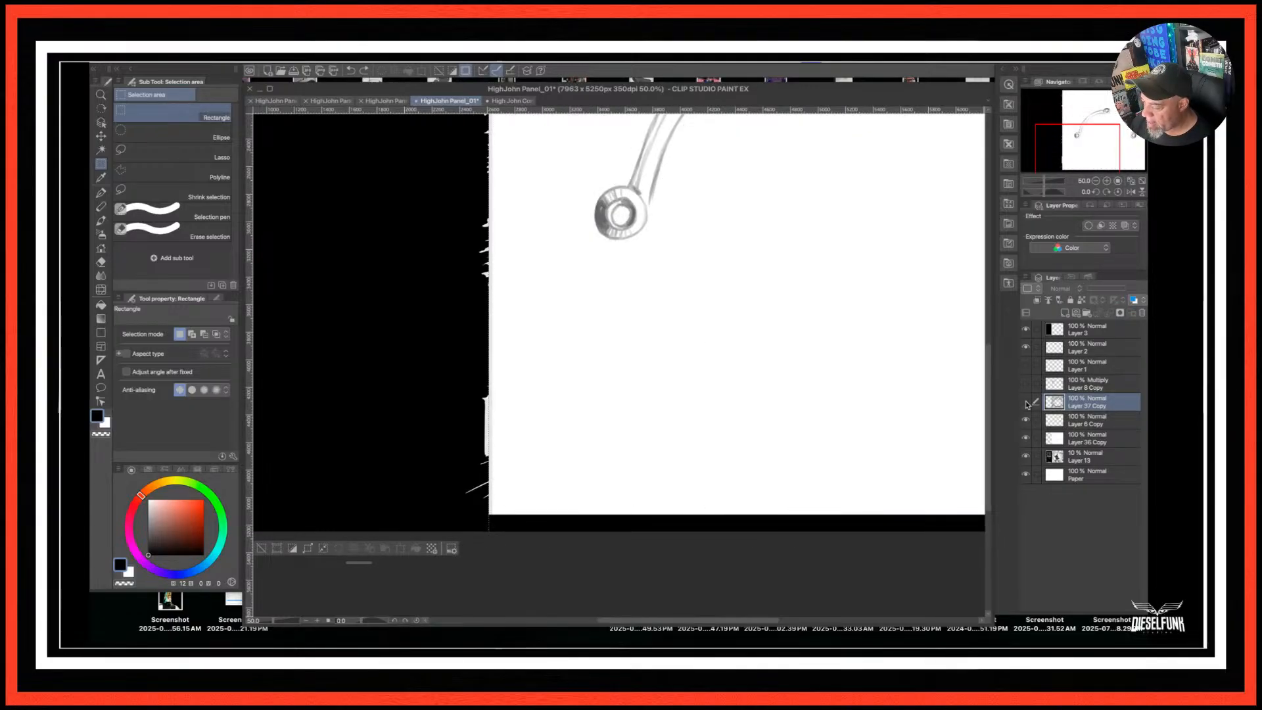
{"action": "left_click", "coordinate": [1026, 402]}
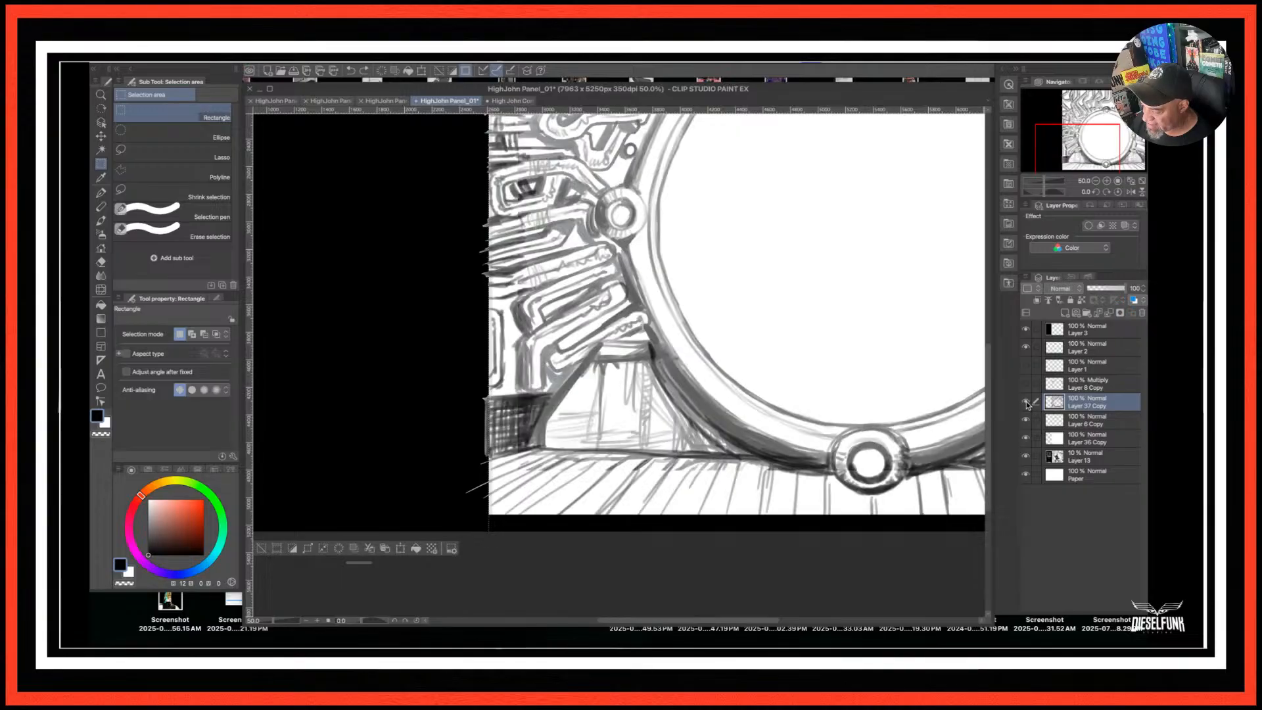
{"action": "left_click", "coordinate": [1026, 402]}
{"action": "left_click", "coordinate": [1026, 402]}
{"action": "left_click", "coordinate": [1027, 402]}
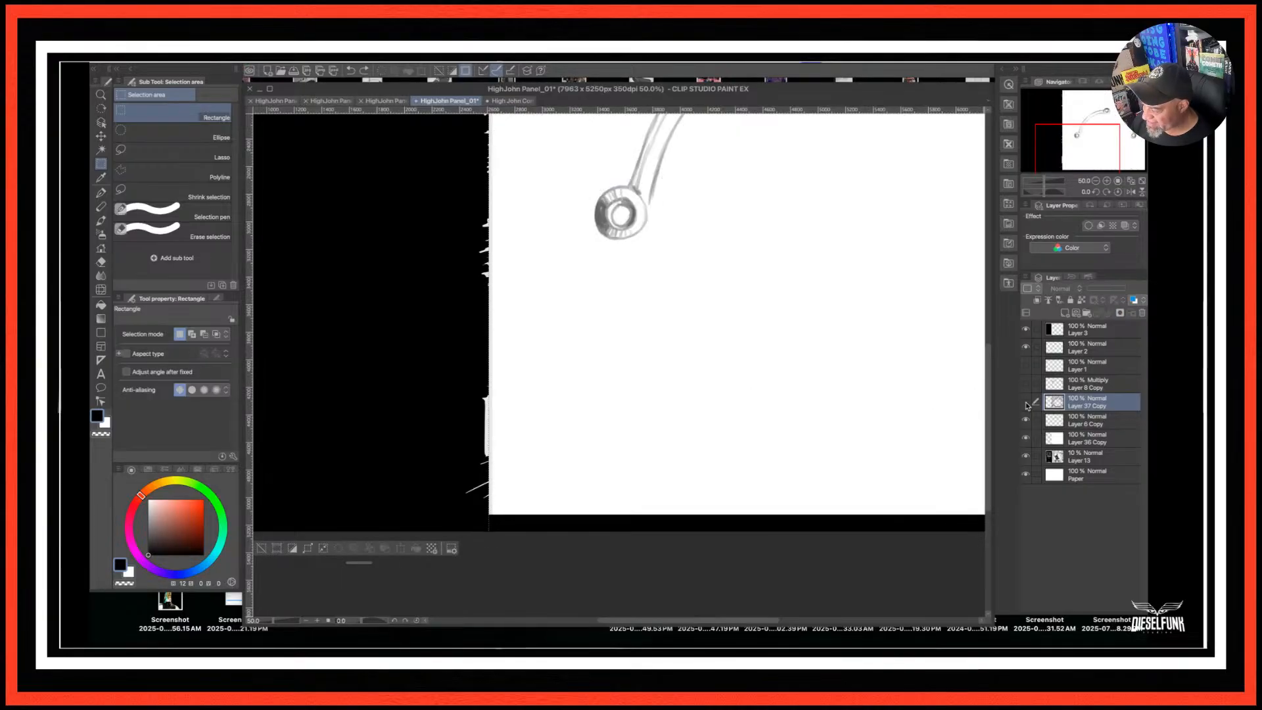
Fill the selected title area with black on Layer 3 to cover the stray white marks, and clear the selection.
{"action": "left_click", "coordinate": [1092, 337]}
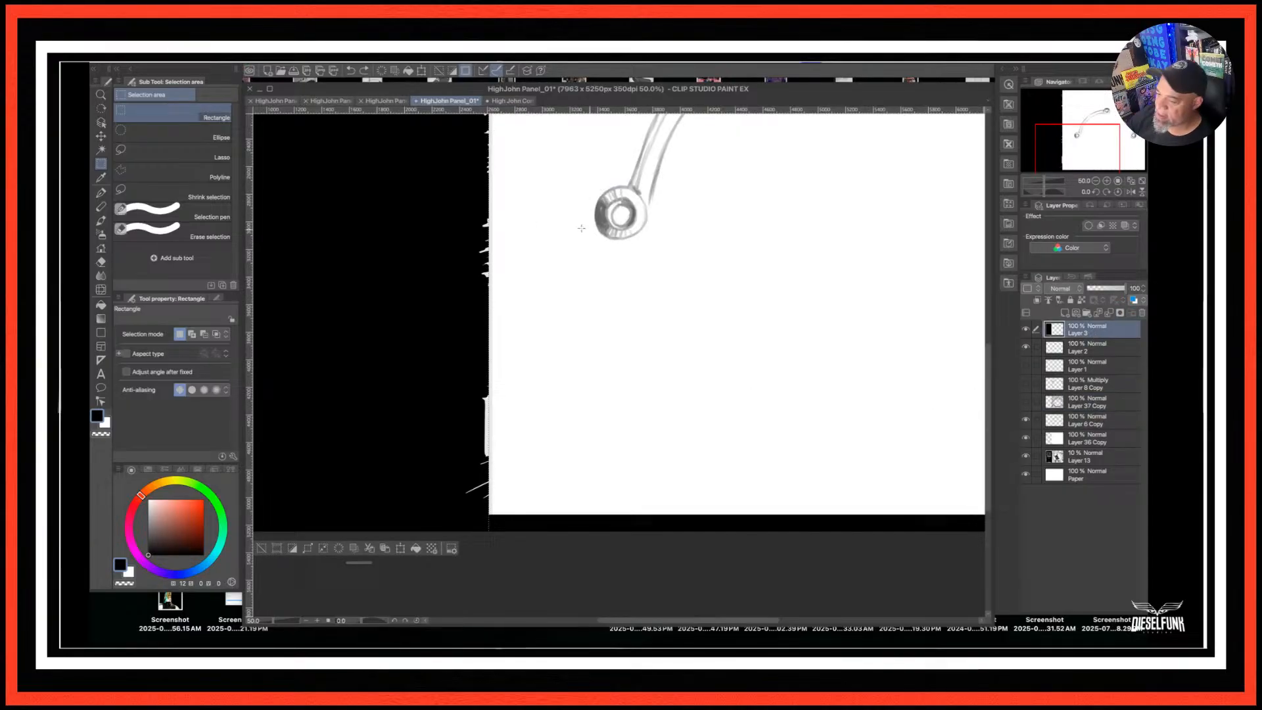
{"action": "left_click", "coordinate": [227, 67]}
{"action": "left_click", "coordinate": [243, 220]}
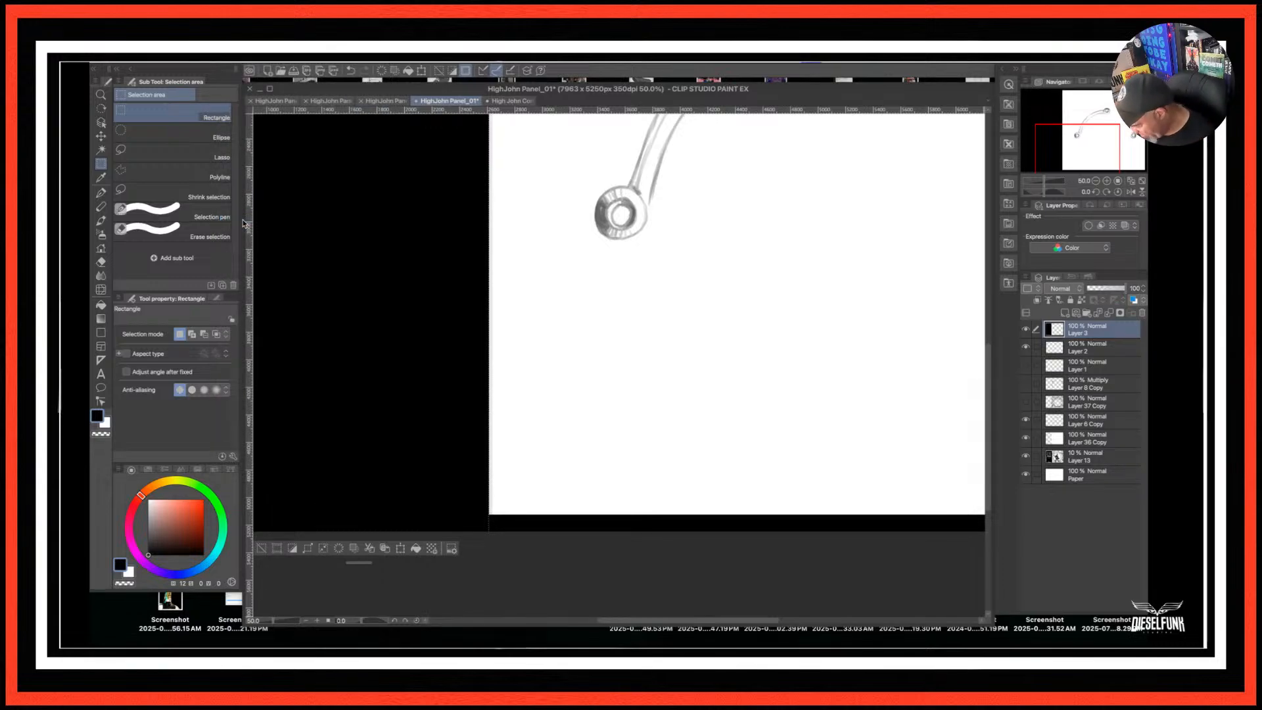
{"action": "key", "text": "ctrl+d"}
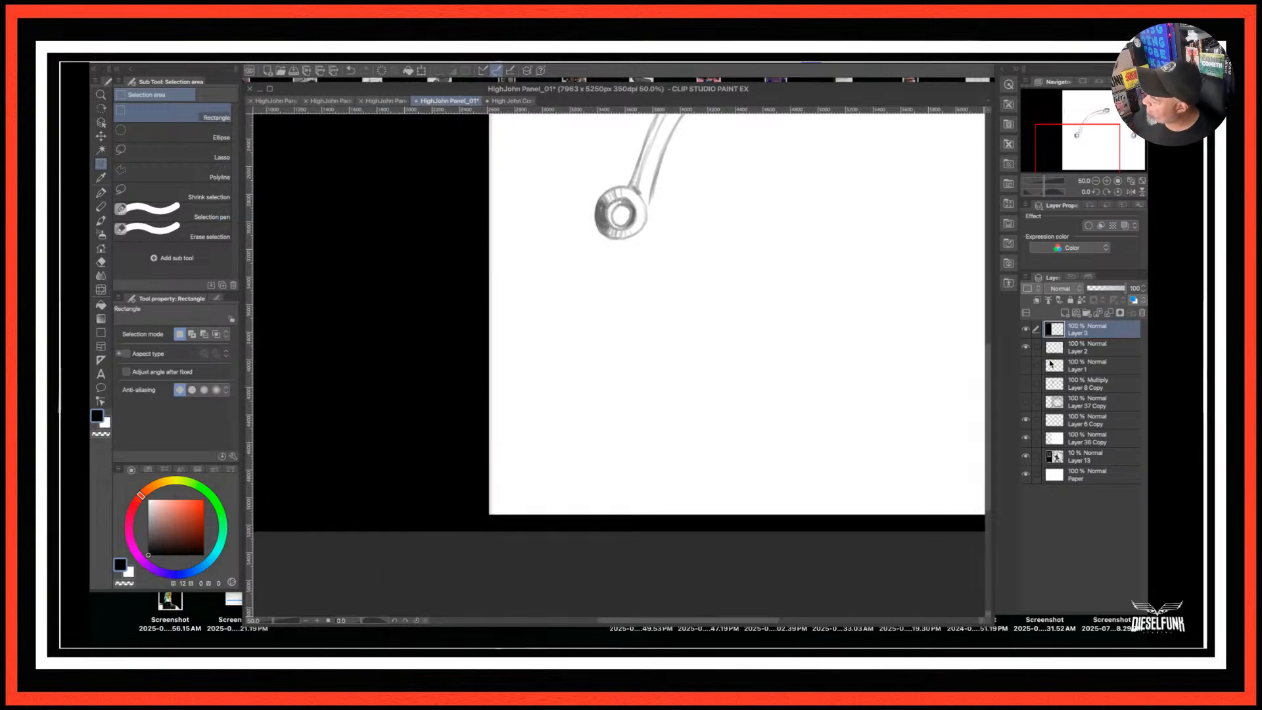
Show Layer 37 Copy and the Multiply layer beneath Layer 1, with the whole panel in view.
{"action": "key", "text": "ctrl+minus"}
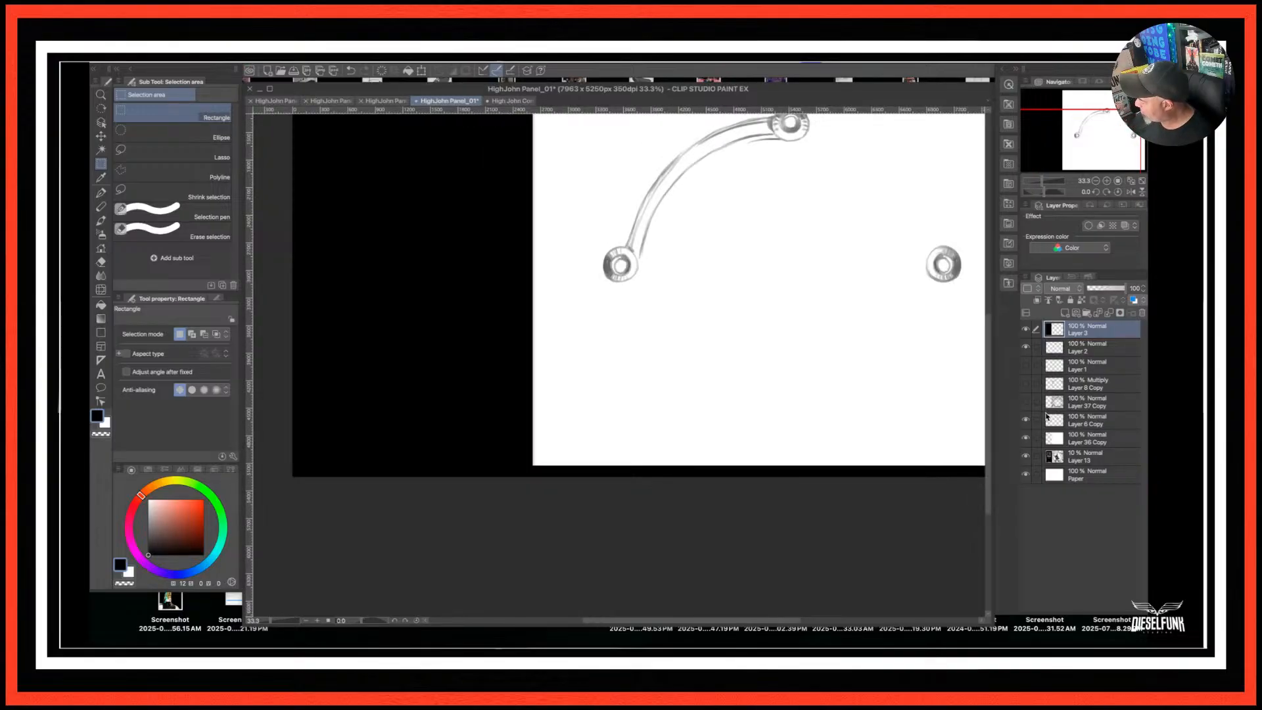
{"action": "left_click", "coordinate": [1025, 401]}
{"action": "key", "text": "ctrl+minus"}
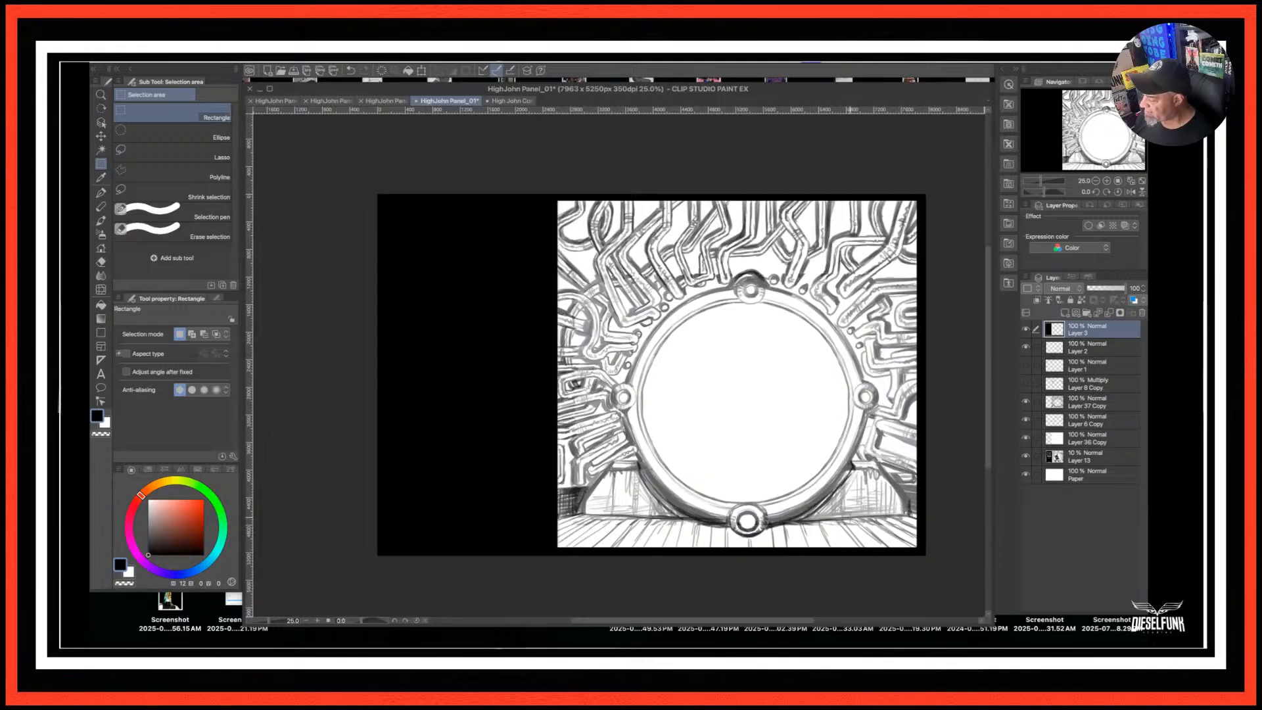
{"action": "scroll", "coordinate": [809, 527], "scroll_direction": "right", "scroll_amount": 3}
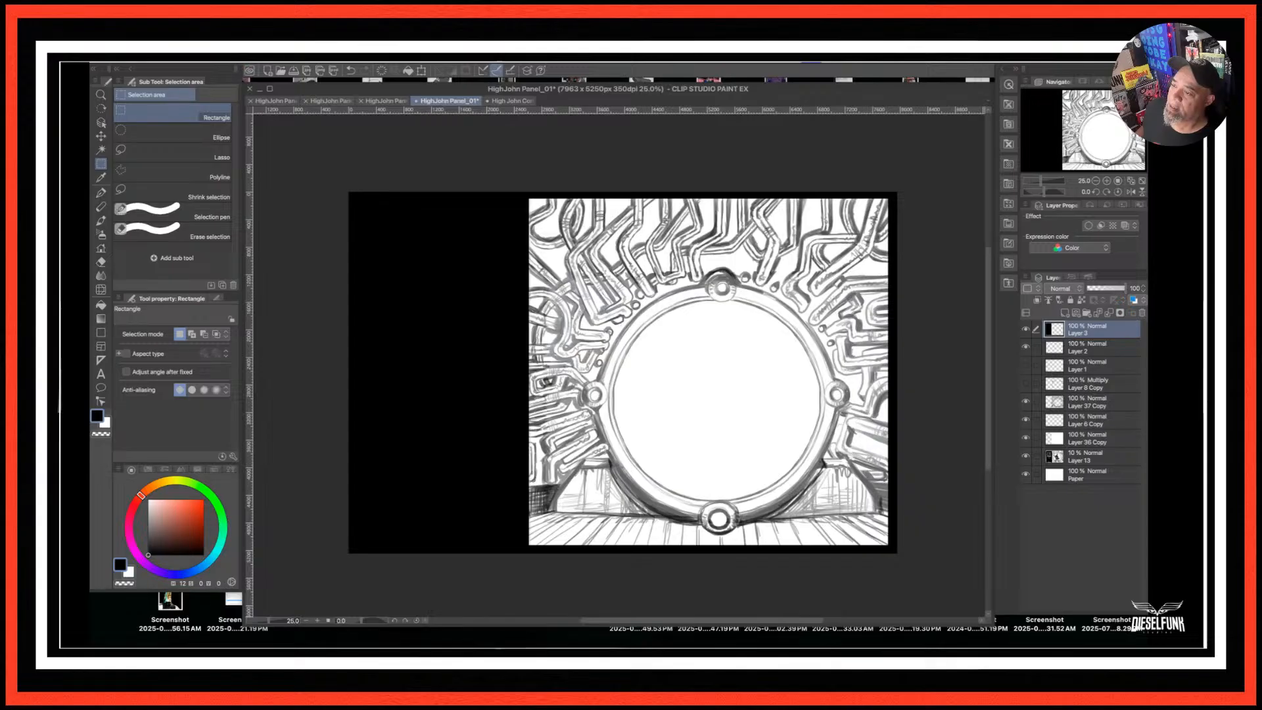
{"action": "key", "text": "super+Tab"}
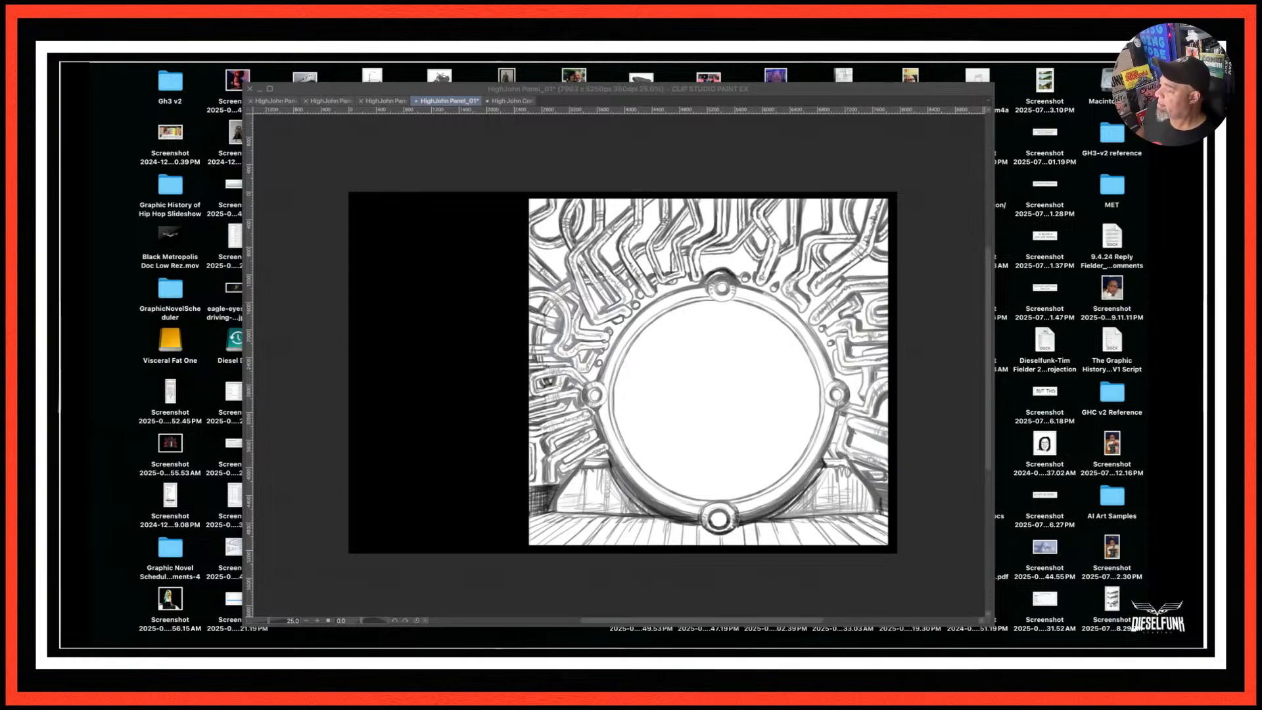
{"action": "key", "text": "Tab"}
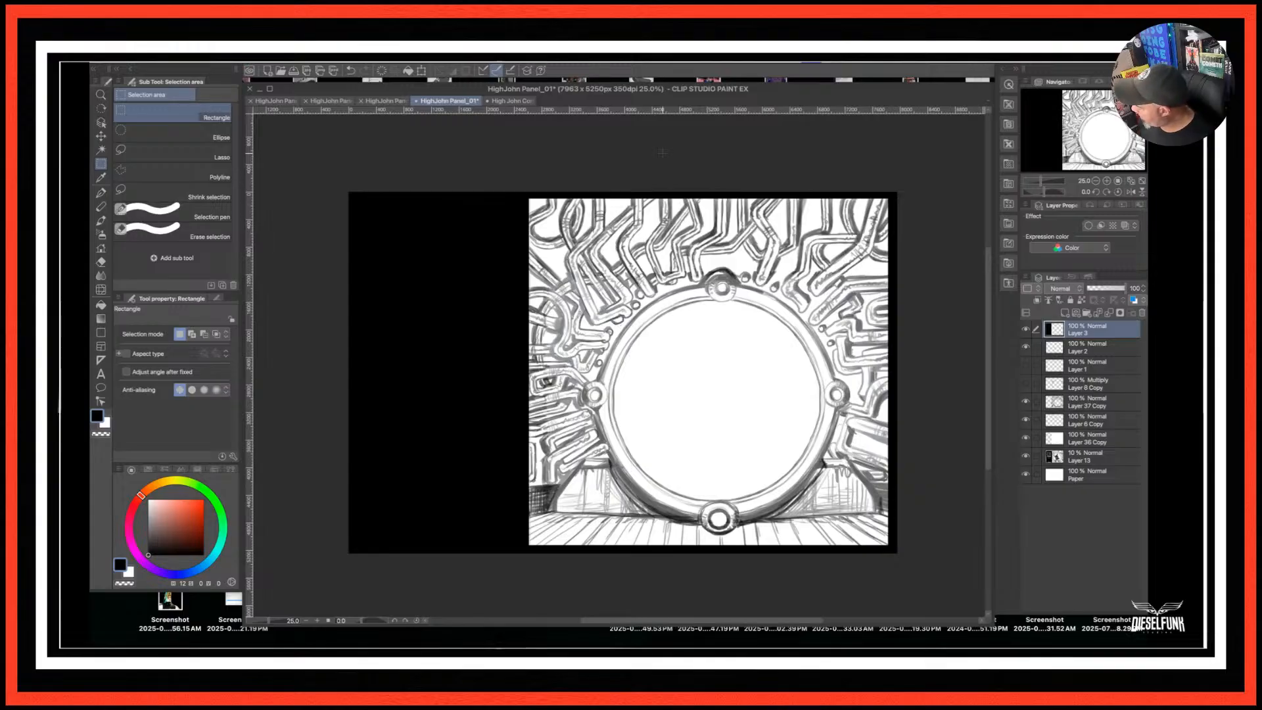
{"action": "left_click", "coordinate": [1025, 385]}
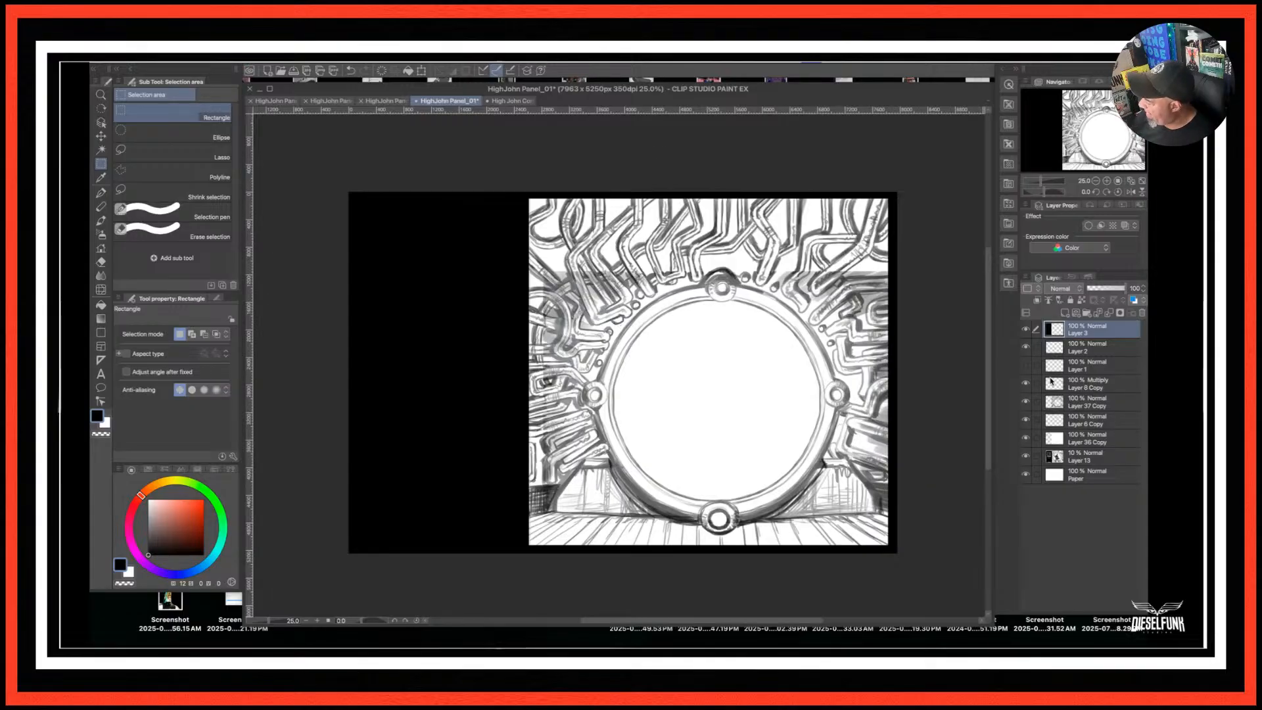
Make the Multiply layer beneath Layer 1 active and select the portal scene area with a rectangular selection.
{"action": "left_click", "coordinate": [1087, 386]}
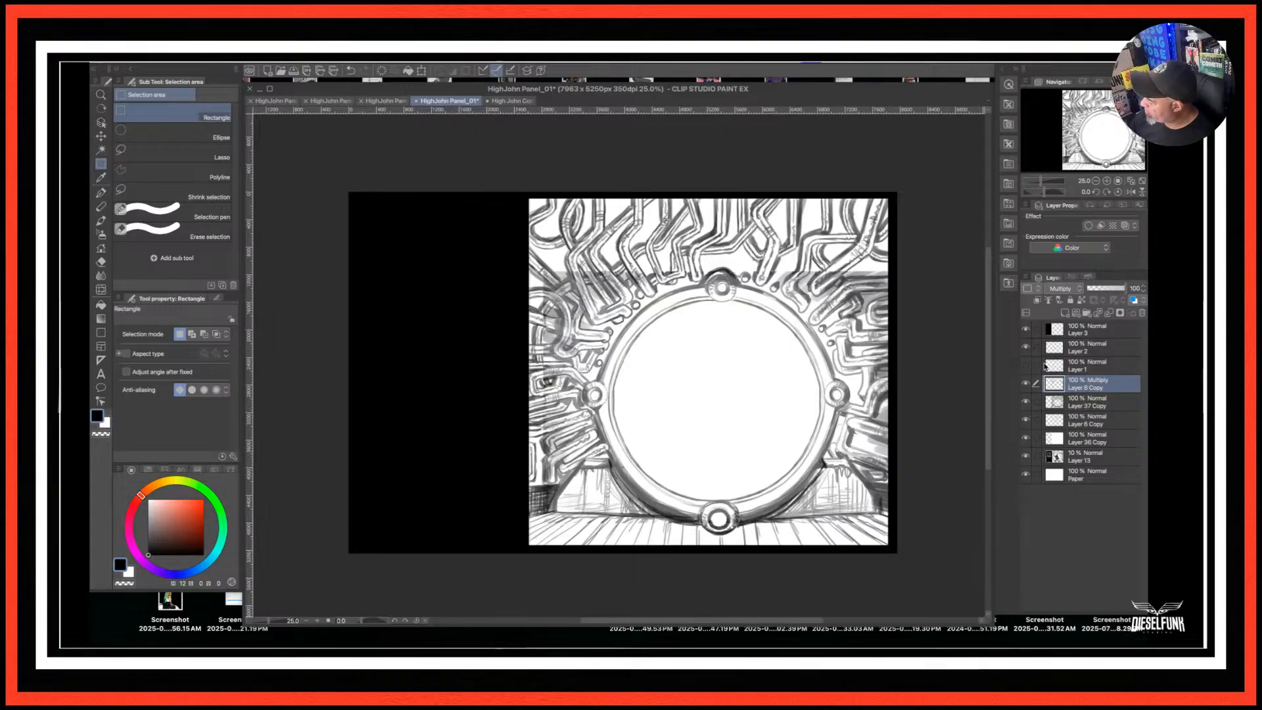
{"action": "left_click", "coordinate": [1026, 383]}
{"action": "left_click", "coordinate": [1026, 383]}
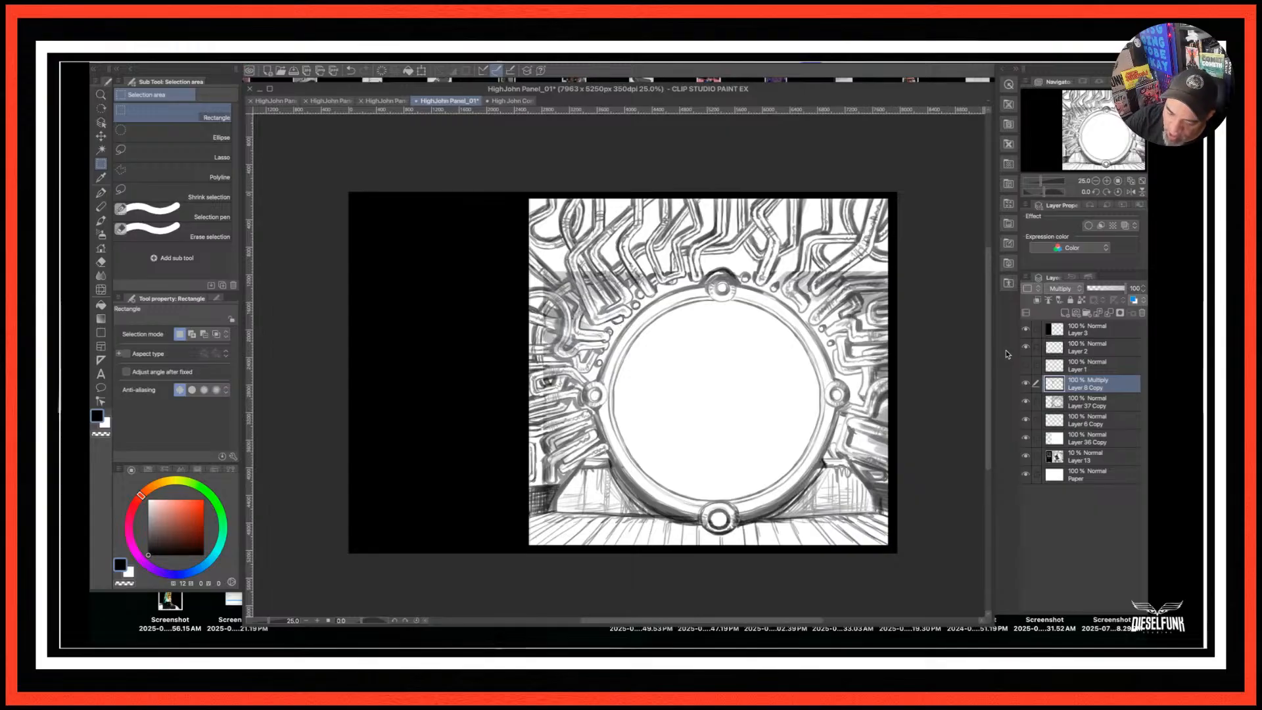
{"action": "left_click", "coordinate": [1054, 443], "text": "ctrl"}
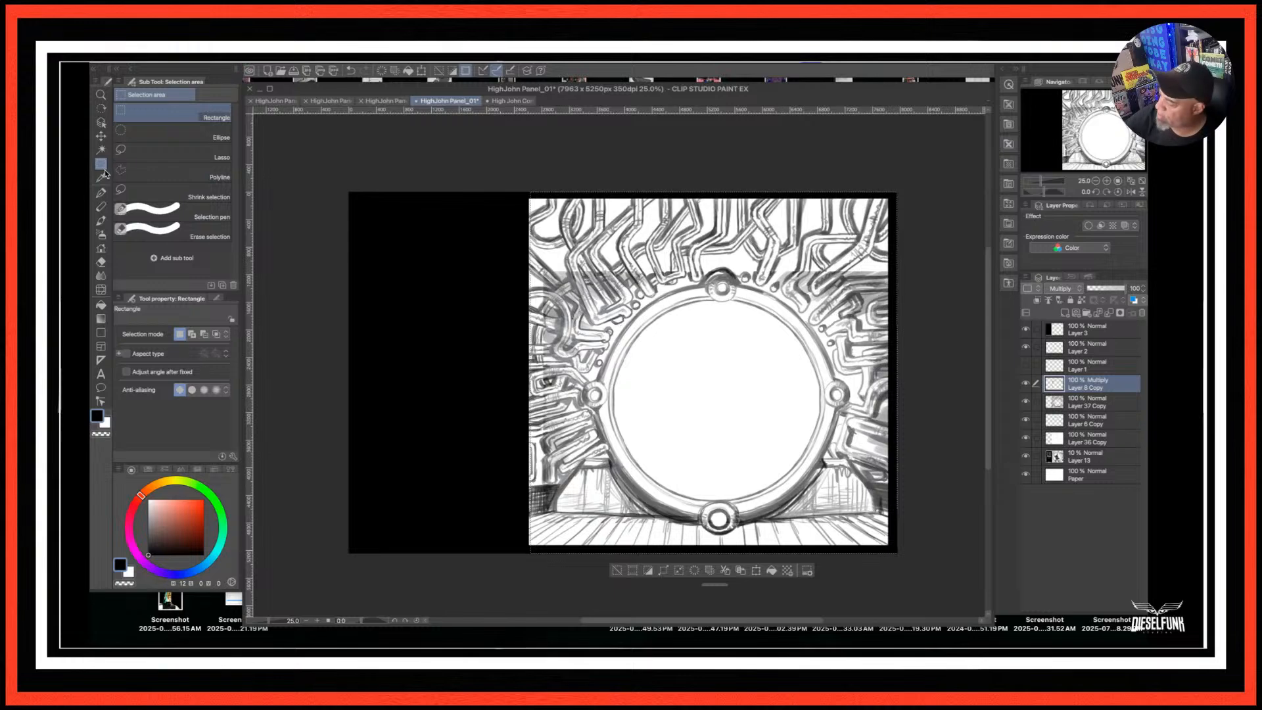
{"action": "left_click_drag", "start_coordinate": [914, 162], "coordinate": [518, 575]}
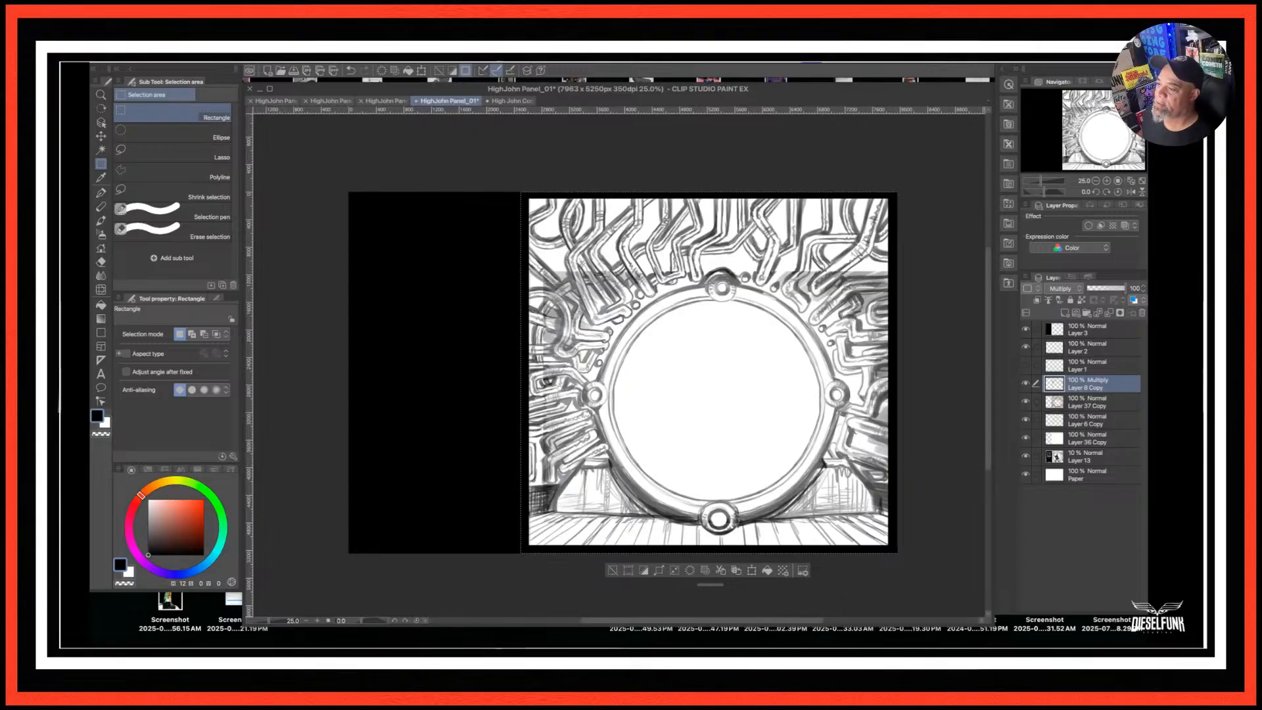
Compare the portal scene with the Multiply layer beneath Layer 1 and Layer 37 Copy hidden and shown, leaving both visible.
{"action": "key", "text": "Tab"}
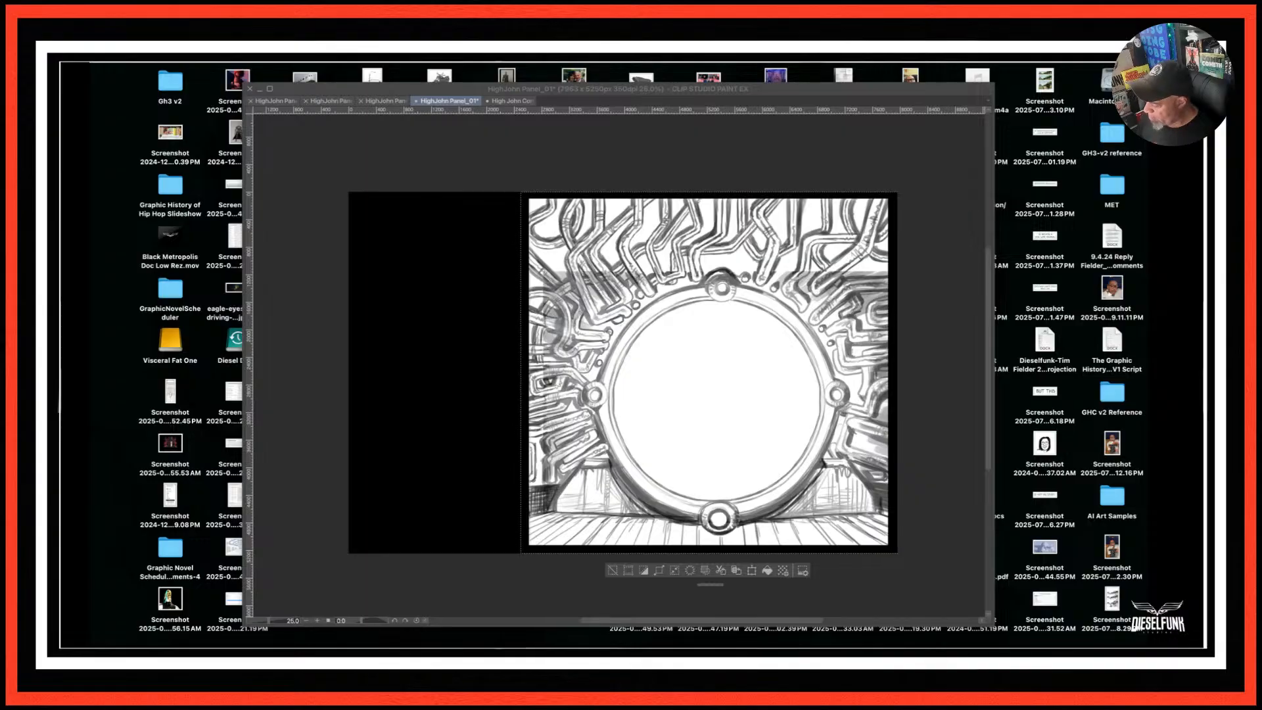
{"action": "key", "text": "Tab"}
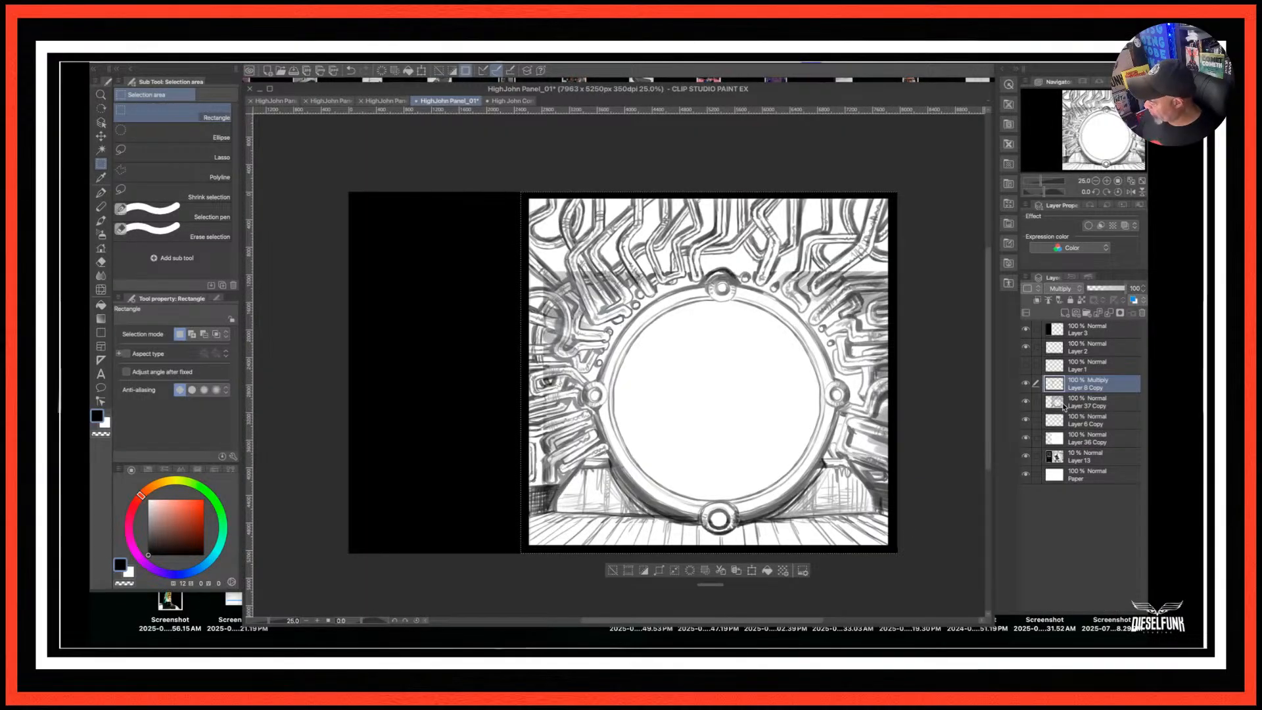
{"action": "left_click", "coordinate": [1026, 385]}
{"action": "left_click", "coordinate": [1027, 386]}
{"action": "left_click", "coordinate": [1026, 385]}
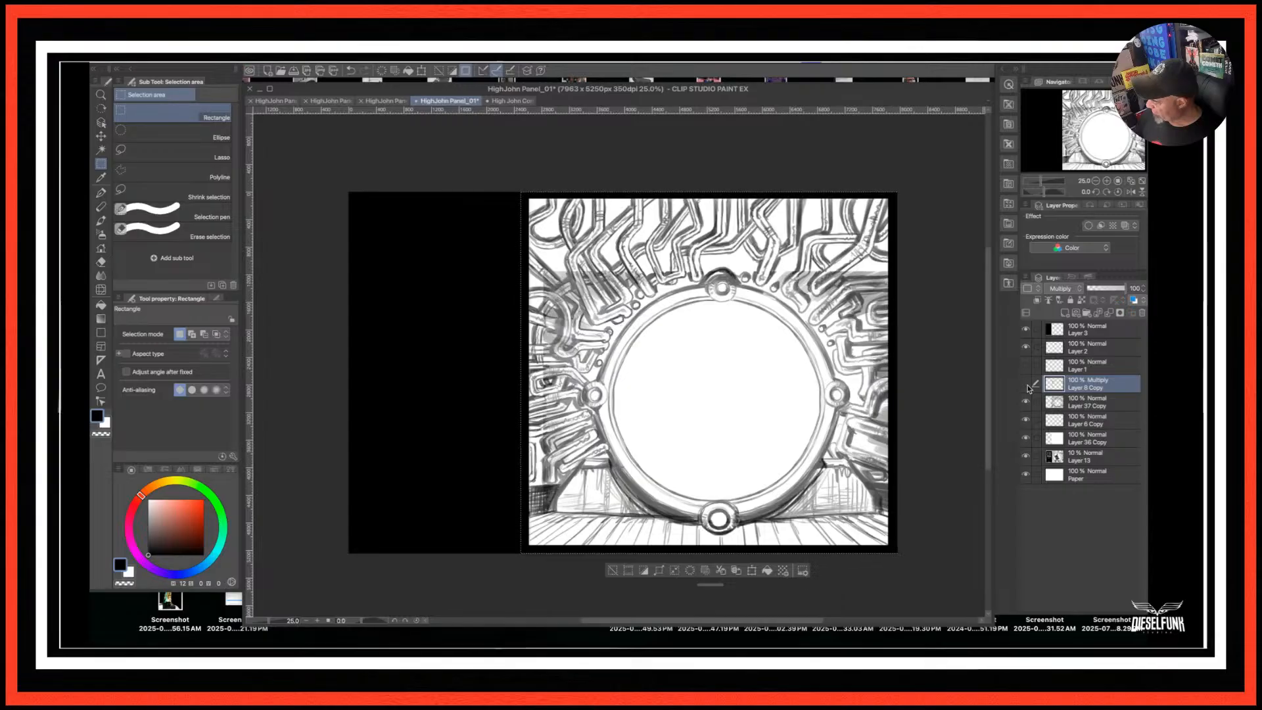
{"action": "left_click", "coordinate": [1027, 403]}
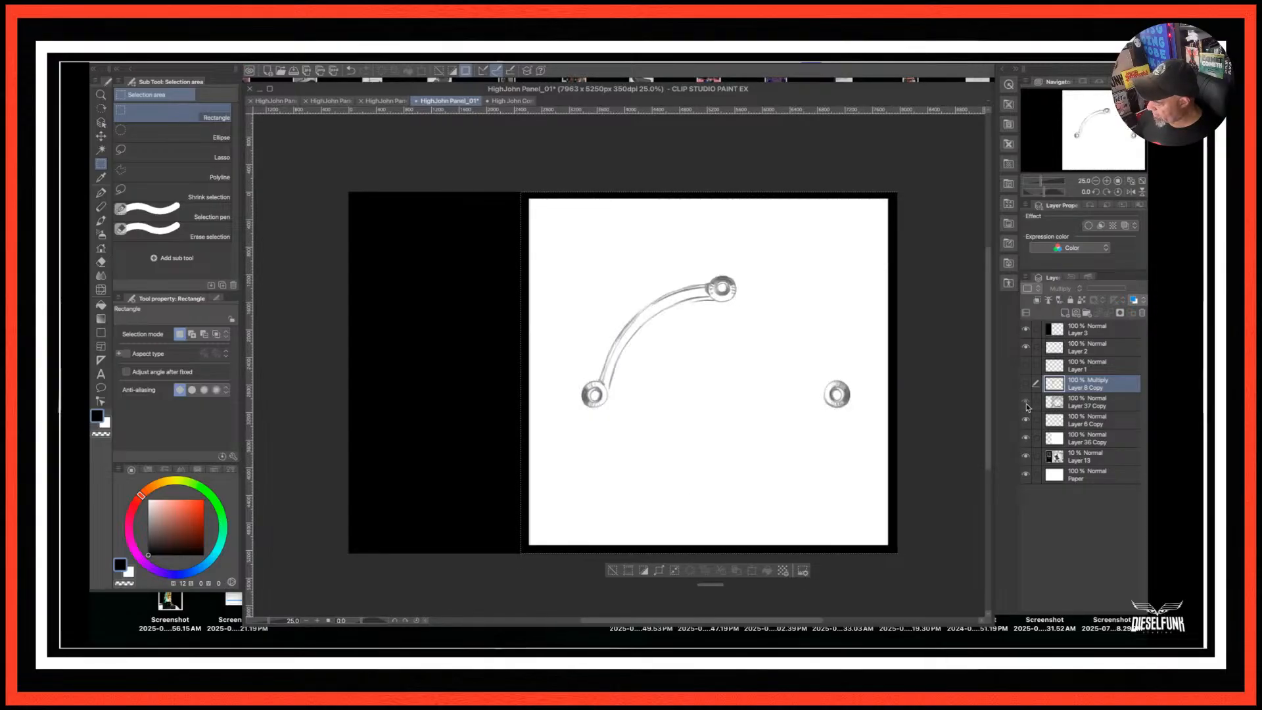
{"action": "left_click", "coordinate": [1027, 402]}
{"action": "left_click", "coordinate": [1026, 402]}
{"action": "left_click", "coordinate": [1028, 402]}
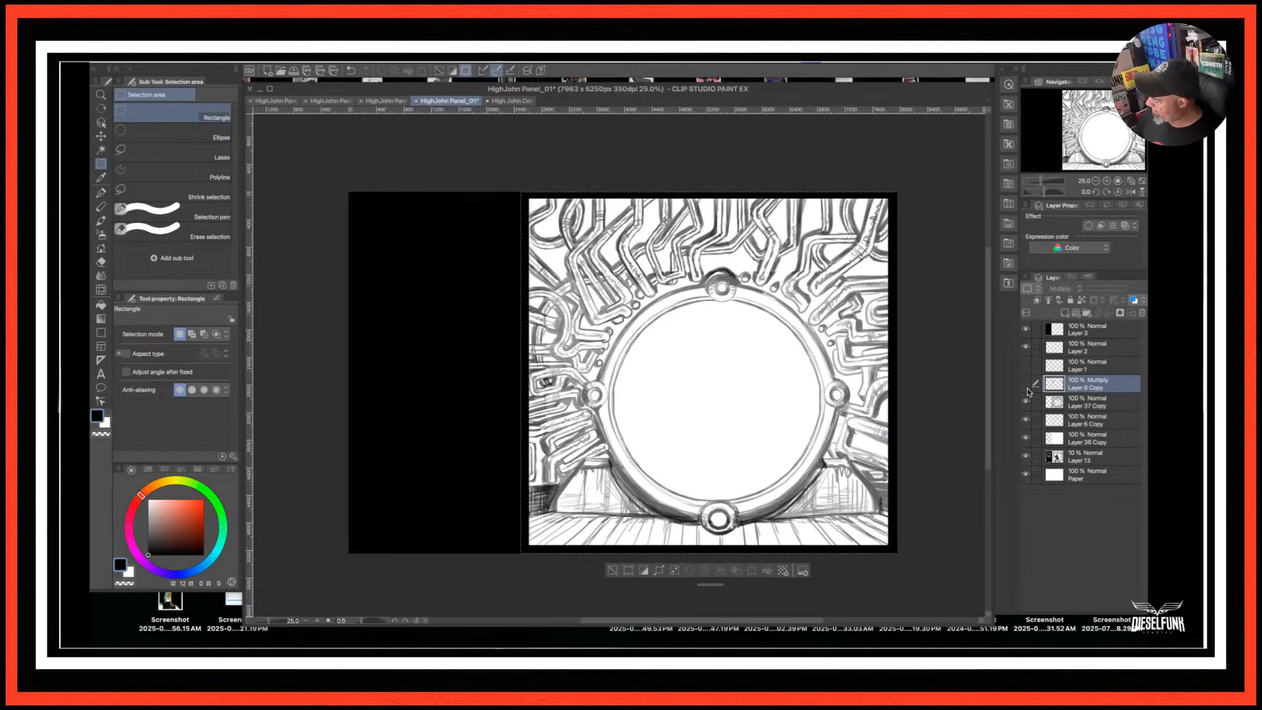
{"action": "left_click", "coordinate": [1026, 402]}
{"action": "left_click", "coordinate": [1026, 403]}
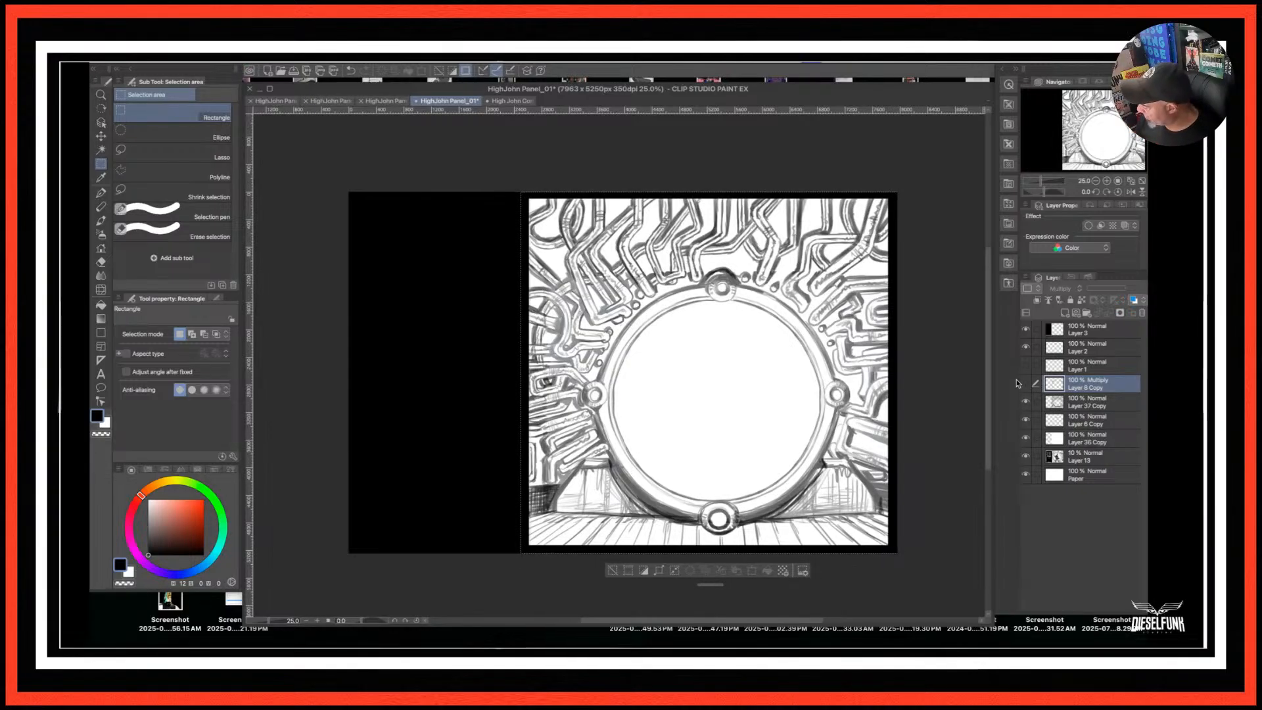
{"action": "left_click", "coordinate": [1026, 384]}
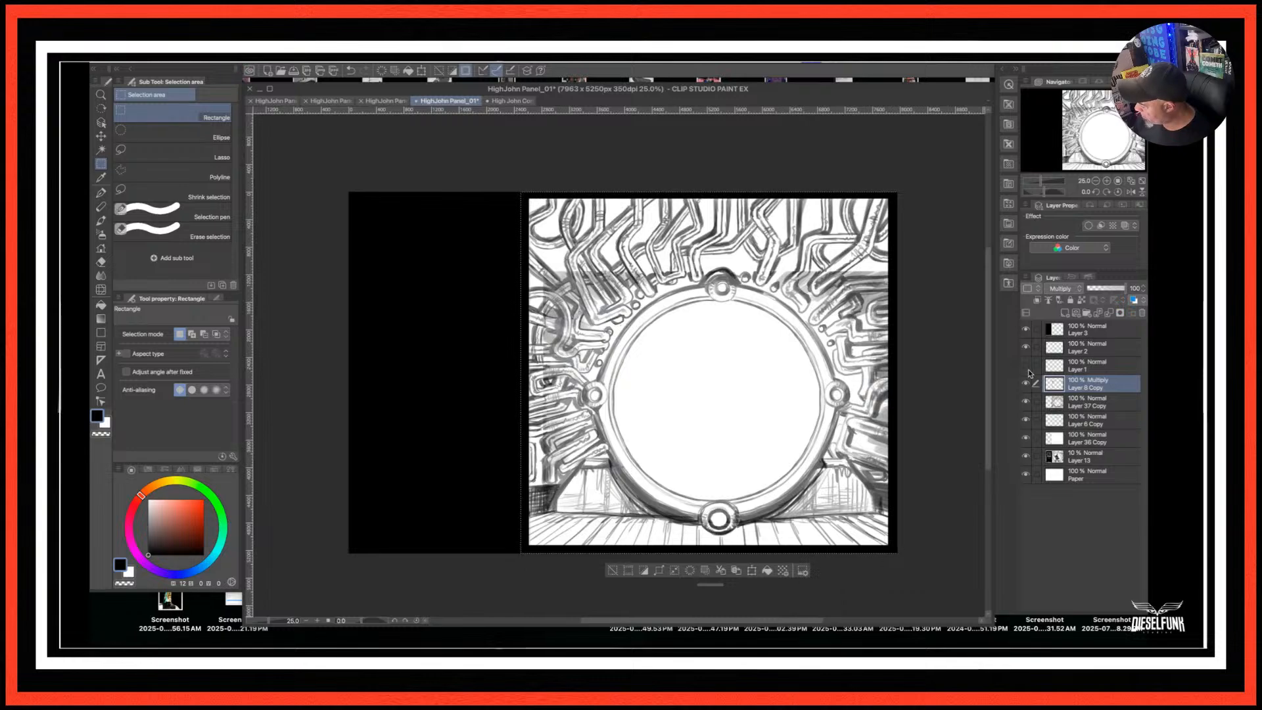
Make Layer 1 active and visible, compare the scene with and without the Multiply layer beneath it, and leave that layer hidden.
{"action": "left_click", "coordinate": [1090, 368]}
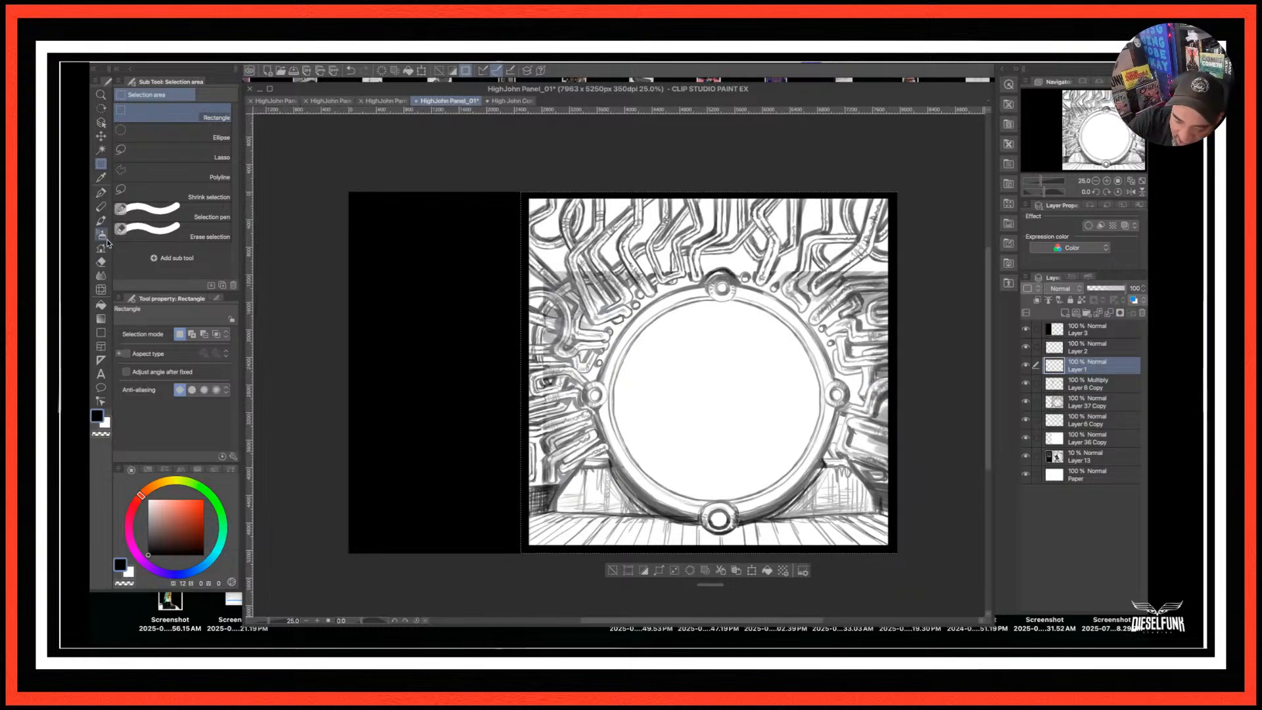
{"action": "left_click", "coordinate": [1026, 385]}
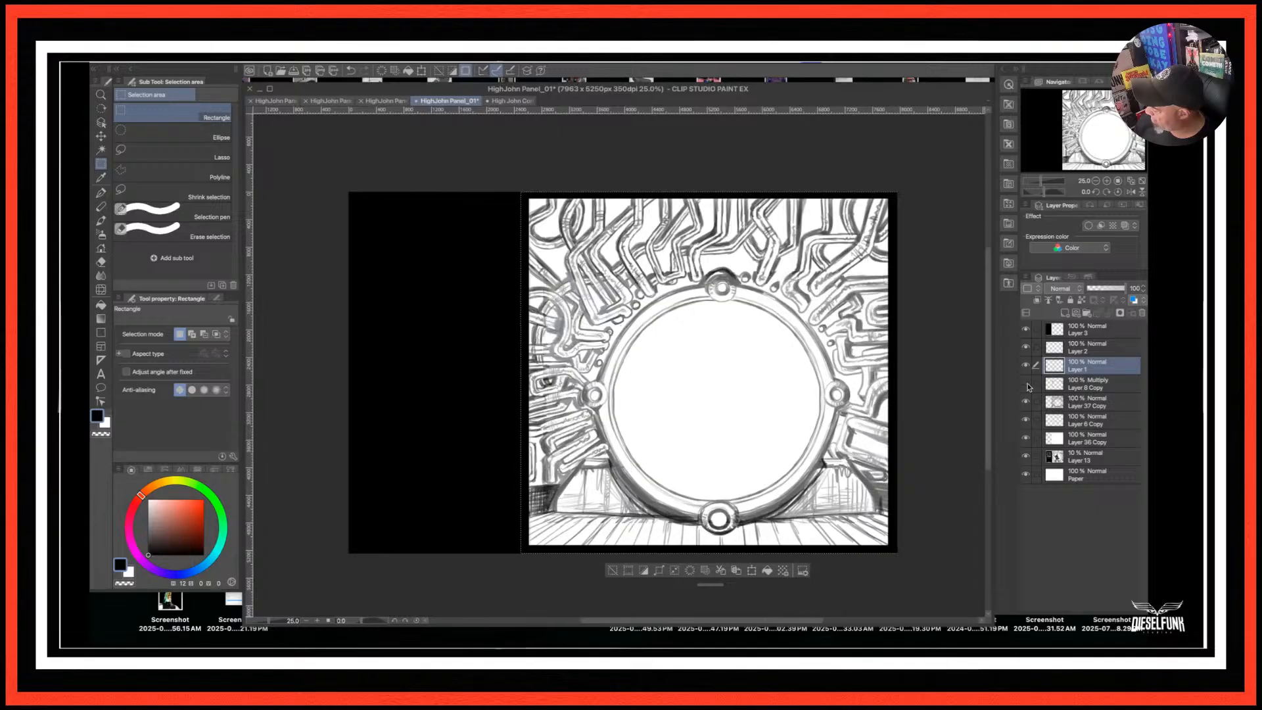
{"action": "left_click", "coordinate": [1025, 384]}
{"action": "left_click", "coordinate": [1026, 385]}
{"action": "left_click", "coordinate": [1026, 385]}
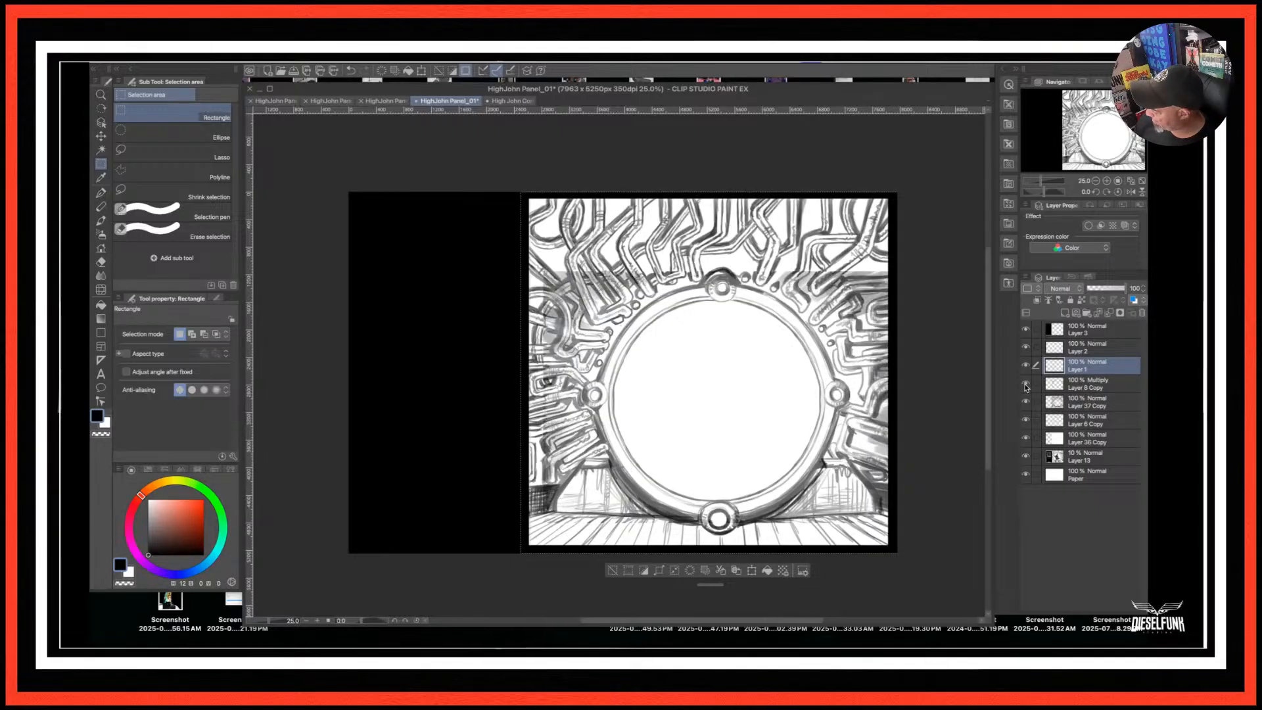
{"action": "left_click", "coordinate": [1026, 384]}
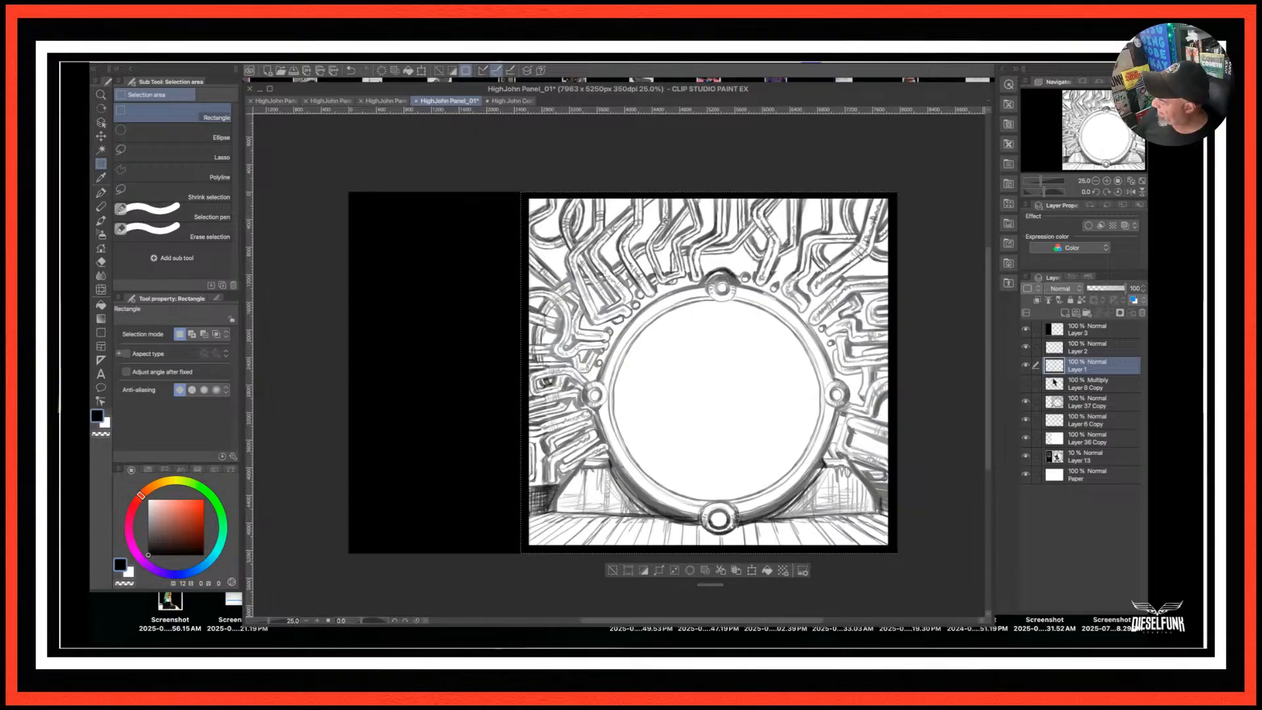
Darken the upper and side edges of the portal scene on Layer 1 with black Soft airbrush strokes at size 700.
{"action": "left_click", "coordinate": [102, 235]}
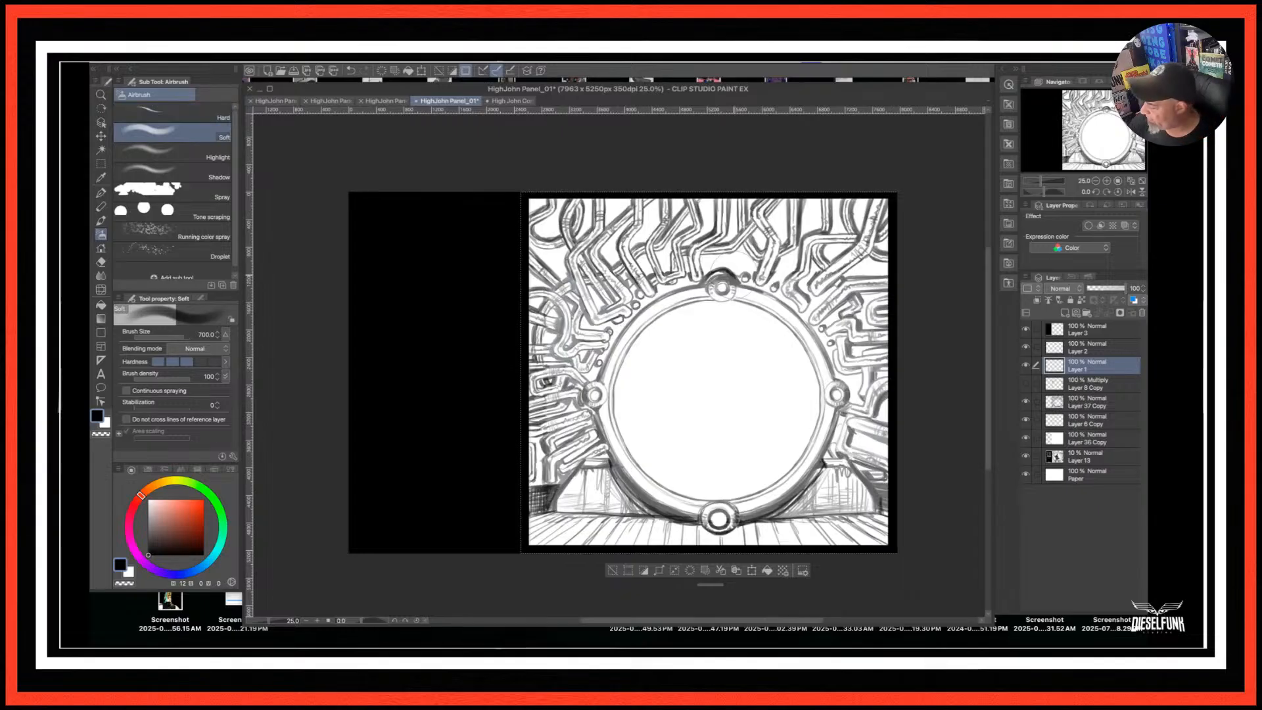
{"action": "mouse_move", "coordinate": [502, 326]}
{"action": "left_mouse_down"}
{"action": "mouse_move", "coordinate": [587, 217]}
{"action": "mouse_move", "coordinate": [789, 179]}
{"action": "mouse_move", "coordinate": [917, 293]}
{"action": "mouse_move", "coordinate": [883, 472]}
{"action": "mouse_move", "coordinate": [848, 530]}
{"action": "mouse_move", "coordinate": [889, 476]}
{"action": "mouse_move", "coordinate": [886, 495]}
{"action": "mouse_move", "coordinate": [906, 358]}
{"action": "mouse_move", "coordinate": [795, 195]}
{"action": "mouse_move", "coordinate": [743, 204]}
{"action": "left_mouse_up"}
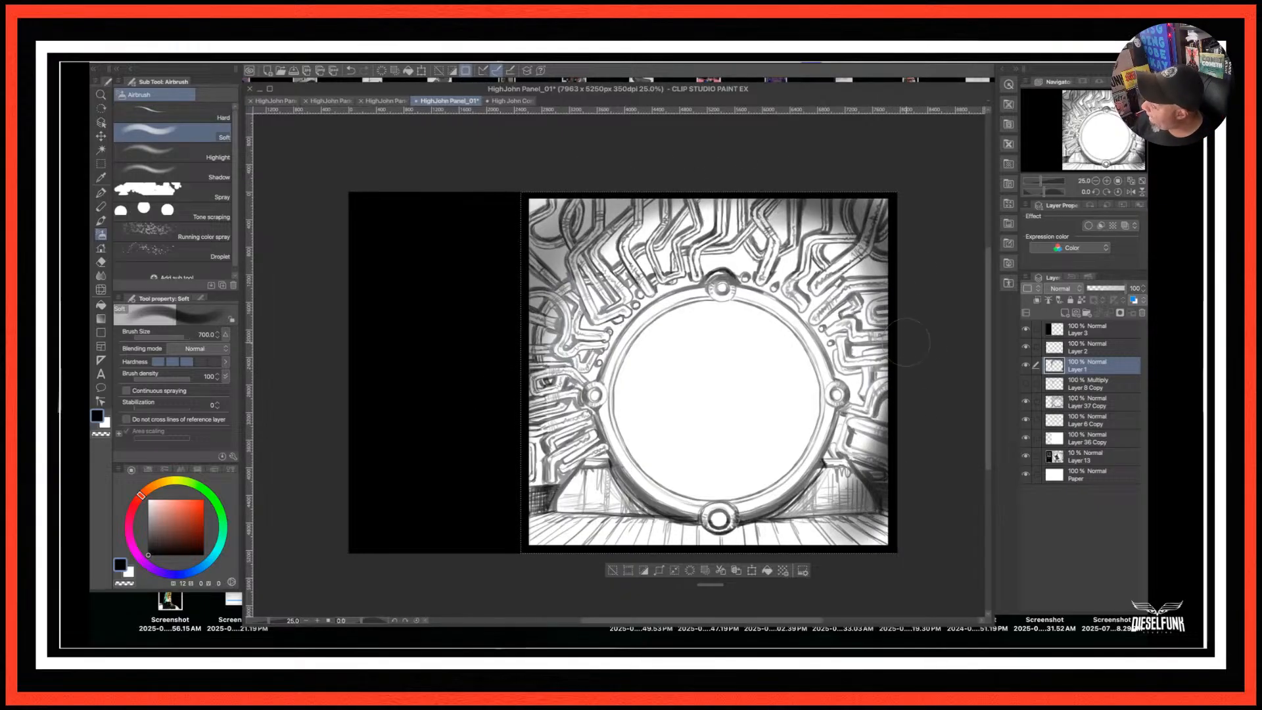
{"action": "mouse_move", "coordinate": [887, 302]}
{"action": "left_mouse_down"}
{"action": "mouse_move", "coordinate": [670, 203]}
{"action": "mouse_move", "coordinate": [505, 320]}
{"action": "mouse_move", "coordinate": [519, 388]}
{"action": "mouse_move", "coordinate": [539, 309]}
{"action": "mouse_move", "coordinate": [924, 384]}
{"action": "left_mouse_up"}
{"action": "mouse_move", "coordinate": [906, 254]}
{"action": "left_mouse_down"}
{"action": "mouse_move", "coordinate": [535, 254]}
{"action": "mouse_move", "coordinate": [506, 298]}
{"action": "mouse_move", "coordinate": [523, 419]}
{"action": "left_mouse_up"}
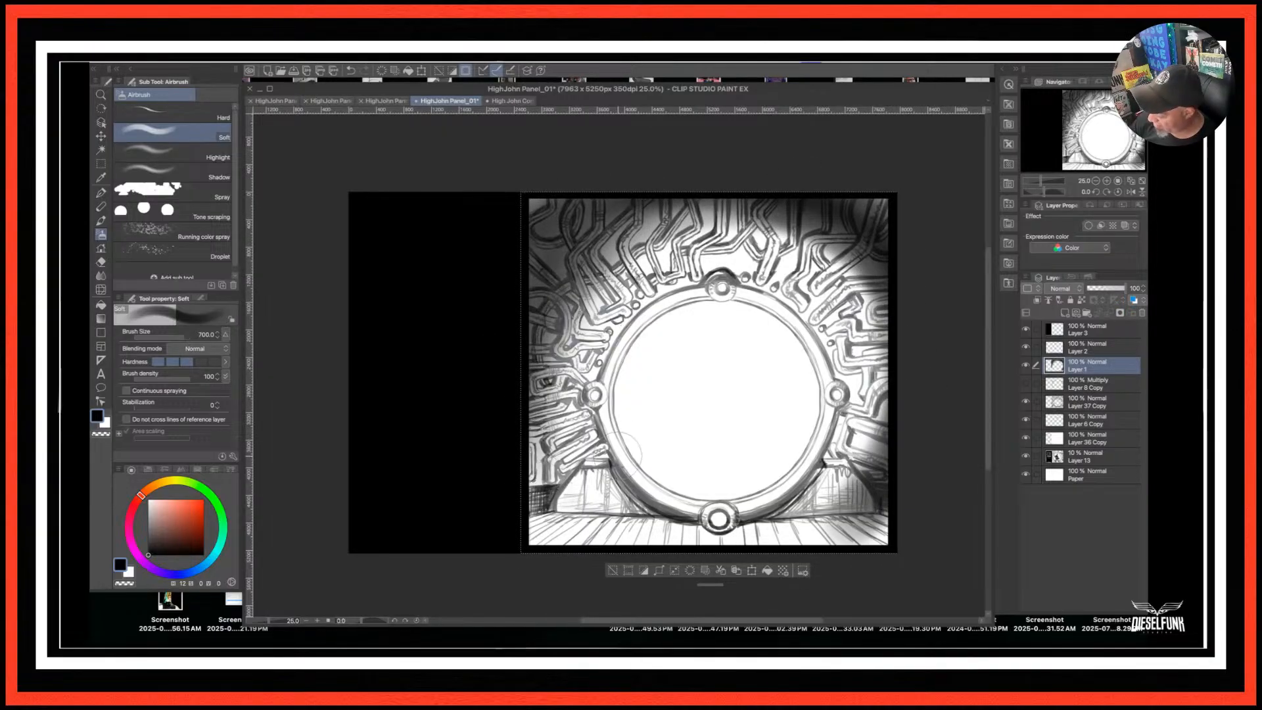
{"action": "mouse_move", "coordinate": [822, 247]}
{"action": "left_mouse_down"}
{"action": "mouse_move", "coordinate": [887, 433]}
{"action": "mouse_move", "coordinate": [890, 283]}
{"action": "mouse_move", "coordinate": [763, 197]}
{"action": "mouse_move", "coordinate": [516, 337]}
{"action": "mouse_move", "coordinate": [574, 182]}
{"action": "left_mouse_up"}
{"action": "mouse_move", "coordinate": [512, 353]}
{"action": "left_mouse_down"}
{"action": "mouse_move", "coordinate": [690, 220]}
{"action": "mouse_move", "coordinate": [897, 341]}
{"action": "mouse_move", "coordinate": [634, 223]}
{"action": "left_mouse_up"}
{"action": "mouse_move", "coordinate": [857, 284]}
{"action": "left_mouse_down"}
{"action": "mouse_move", "coordinate": [880, 236]}
{"action": "mouse_move", "coordinate": [874, 204]}
{"action": "mouse_move", "coordinate": [595, 214]}
{"action": "mouse_move", "coordinate": [511, 307]}
{"action": "mouse_move", "coordinate": [533, 490]}
{"action": "left_mouse_up"}
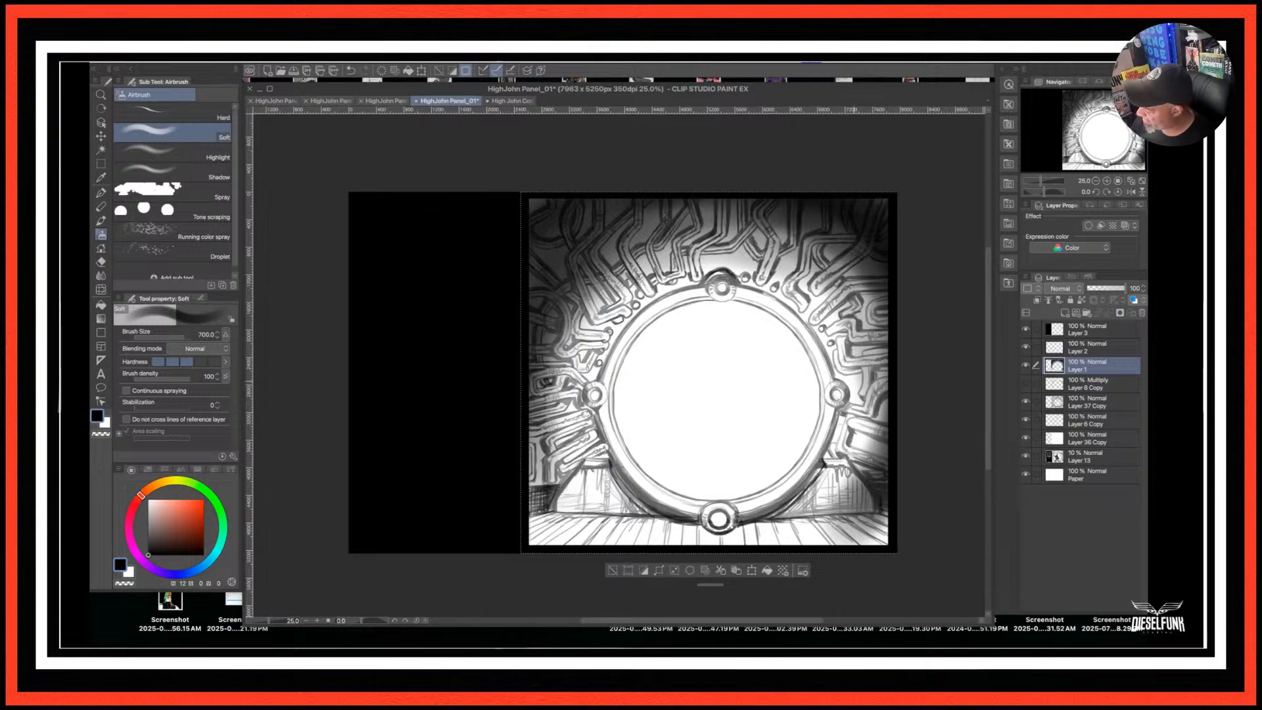
Enlarge the Soft airbrush to size 1200 and darken the lower edge and corners of the portal scene.
{"action": "key", "text": "bracketright"}
{"action": "key", "text": "bracketright"}
{"action": "key", "text": "bracketright"}
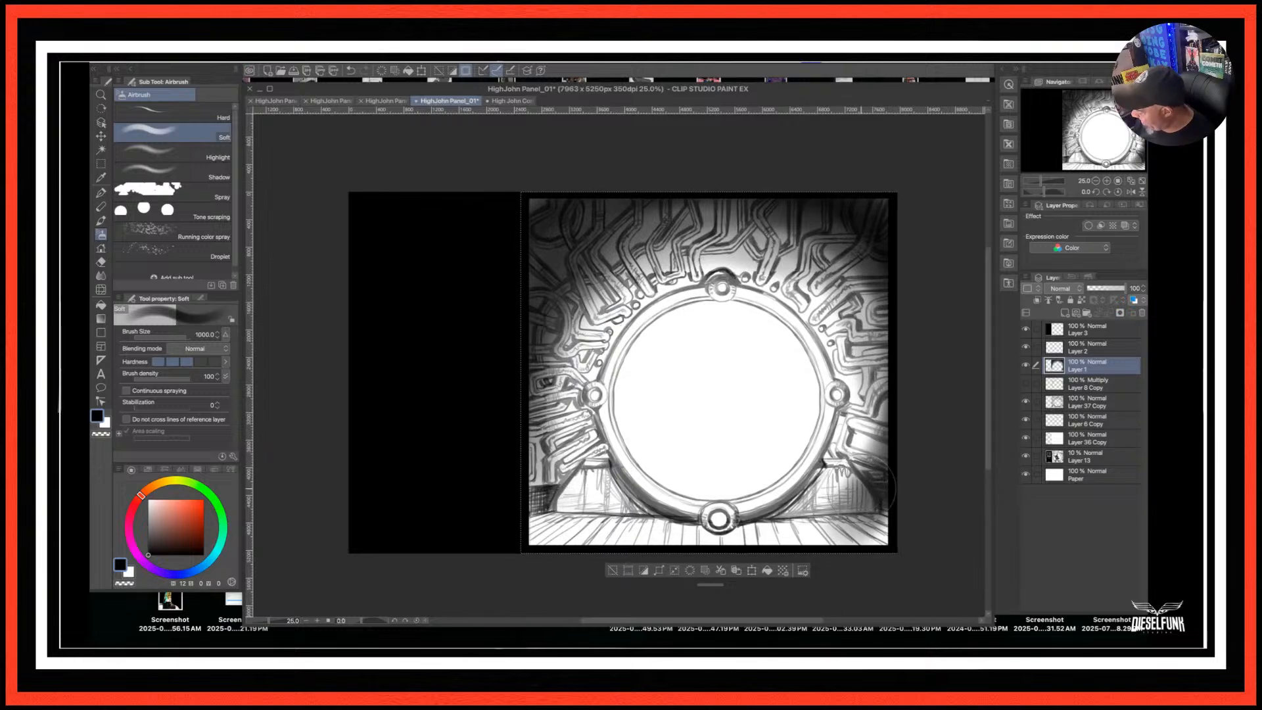
{"action": "mouse_move", "coordinate": [872, 463]}
{"action": "left_mouse_down"}
{"action": "mouse_move", "coordinate": [881, 370]}
{"action": "mouse_move", "coordinate": [844, 266]}
{"action": "mouse_move", "coordinate": [869, 293]}
{"action": "mouse_move", "coordinate": [766, 233]}
{"action": "mouse_move", "coordinate": [621, 240]}
{"action": "mouse_move", "coordinate": [546, 301]}
{"action": "mouse_move", "coordinate": [664, 226]}
{"action": "mouse_move", "coordinate": [786, 207]}
{"action": "mouse_move", "coordinate": [677, 220]}
{"action": "mouse_move", "coordinate": [535, 387]}
{"action": "mouse_move", "coordinate": [555, 459]}
{"action": "mouse_move", "coordinate": [544, 412]}
{"action": "mouse_move", "coordinate": [535, 479]}
{"action": "mouse_move", "coordinate": [564, 578]}
{"action": "mouse_move", "coordinate": [530, 552]}
{"action": "mouse_move", "coordinate": [667, 585]}
{"action": "mouse_move", "coordinate": [524, 570]}
{"action": "mouse_move", "coordinate": [851, 572]}
{"action": "left_mouse_up"}
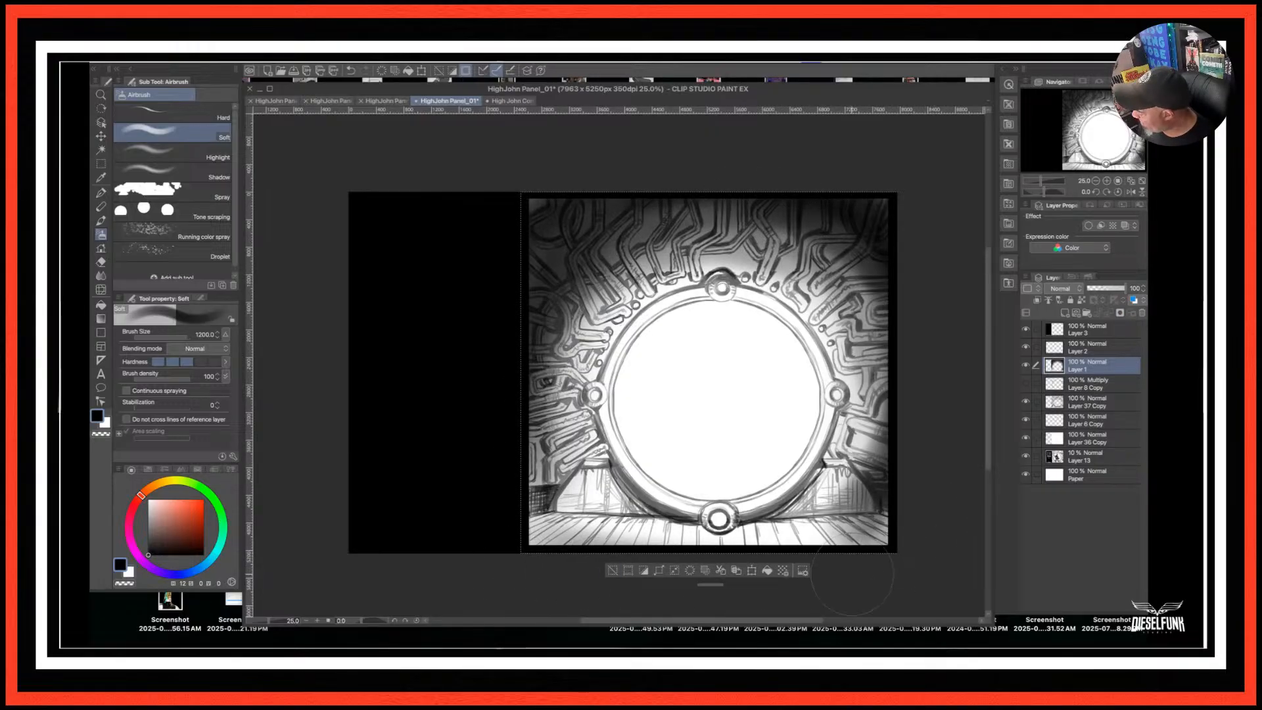
{"action": "mouse_move", "coordinate": [930, 562]}
{"action": "left_mouse_down"}
{"action": "mouse_move", "coordinate": [808, 545]}
{"action": "mouse_move", "coordinate": [592, 577]}
{"action": "mouse_move", "coordinate": [479, 527]}
{"action": "mouse_move", "coordinate": [944, 564]}
{"action": "left_mouse_up"}
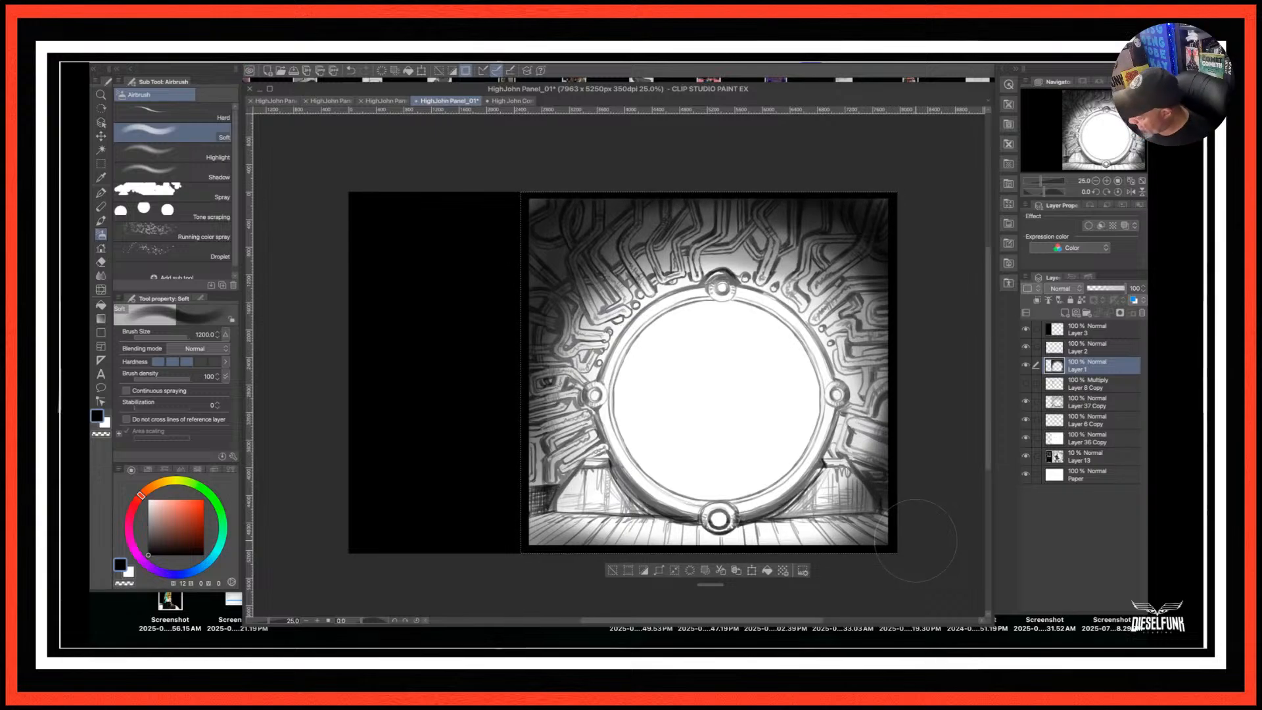
Reduce the Soft airbrush to size 170 and shade between the circuit lines above the portal ring.
{"action": "key", "text": "bracketleft"}
{"action": "key", "text": "bracketleft"}
{"action": "key", "text": "bracketleft"}
{"action": "key", "text": "bracketleft"}
{"action": "key", "text": "bracketleft"}
{"action": "key", "text": "bracketleft"}
{"action": "key", "text": "bracketleft"}
{"action": "key", "text": "bracketleft"}
{"action": "key", "text": "bracketleft"}
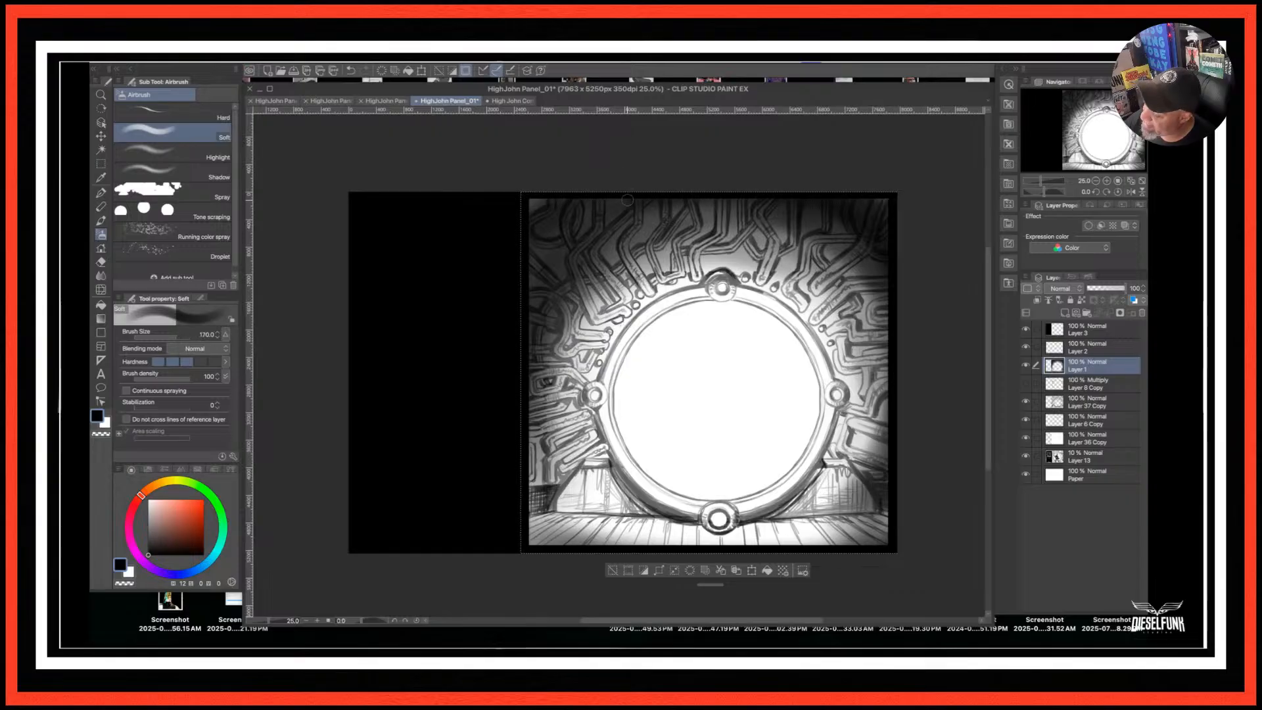
{"action": "key", "text": "bracketright"}
{"action": "key", "text": "bracketright"}
{"action": "key", "text": "bracketright"}
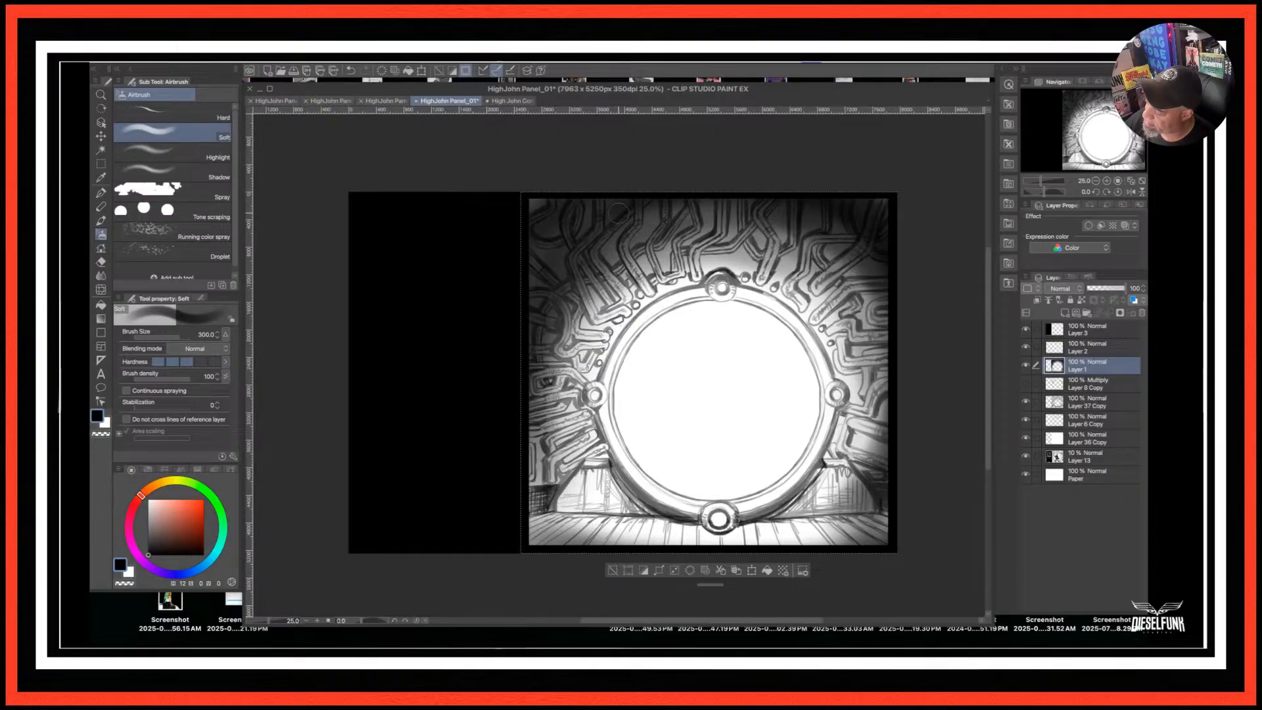
{"action": "key", "text": "bracketleft"}
{"action": "key", "text": "bracketleft"}
{"action": "key", "text": "bracketleft"}
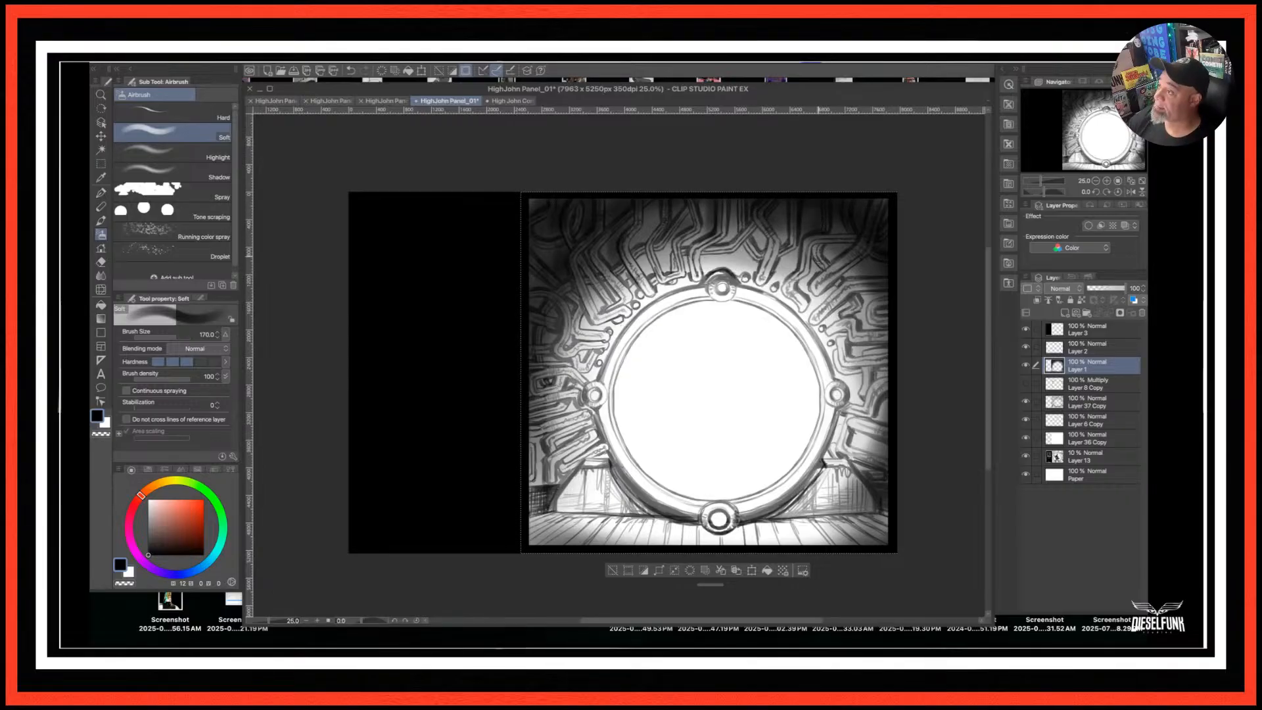
Set Layer 1's blending mode to Multiply and airbrush shadows on the floor and around the base of the portal ring.
{"action": "left_click", "coordinate": [1078, 289]}
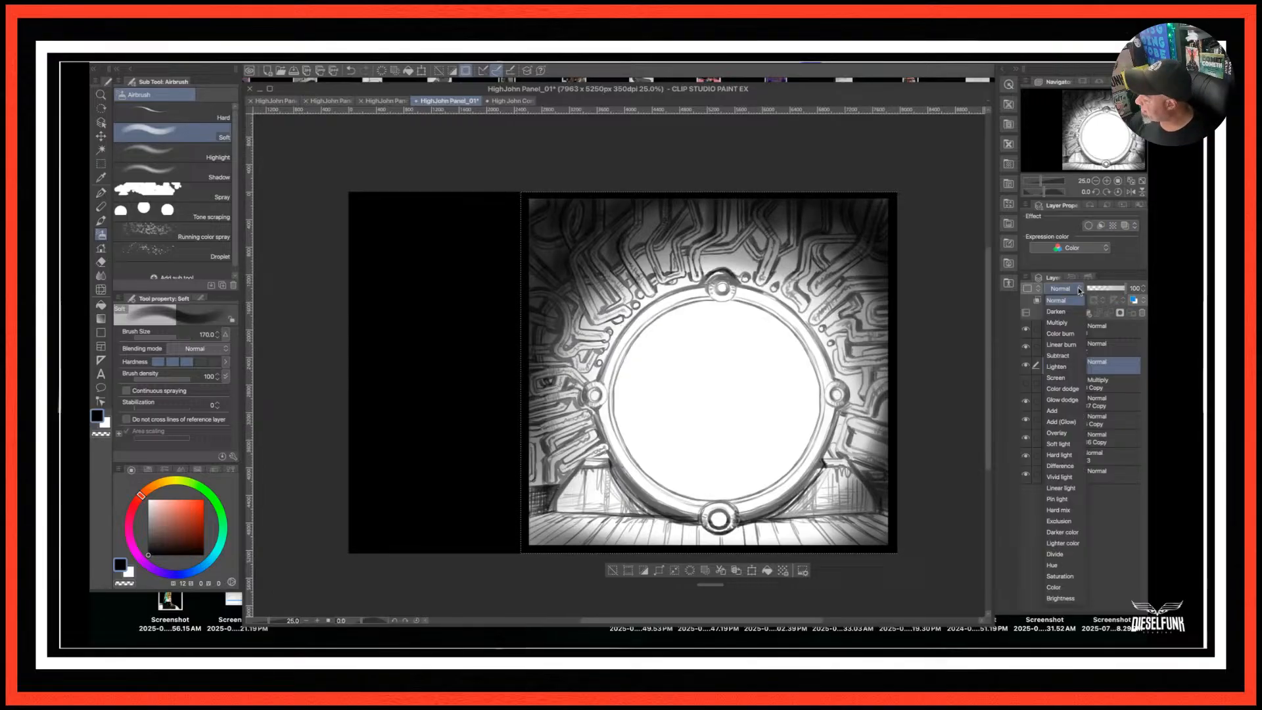
{"action": "left_click", "coordinate": [1068, 324]}
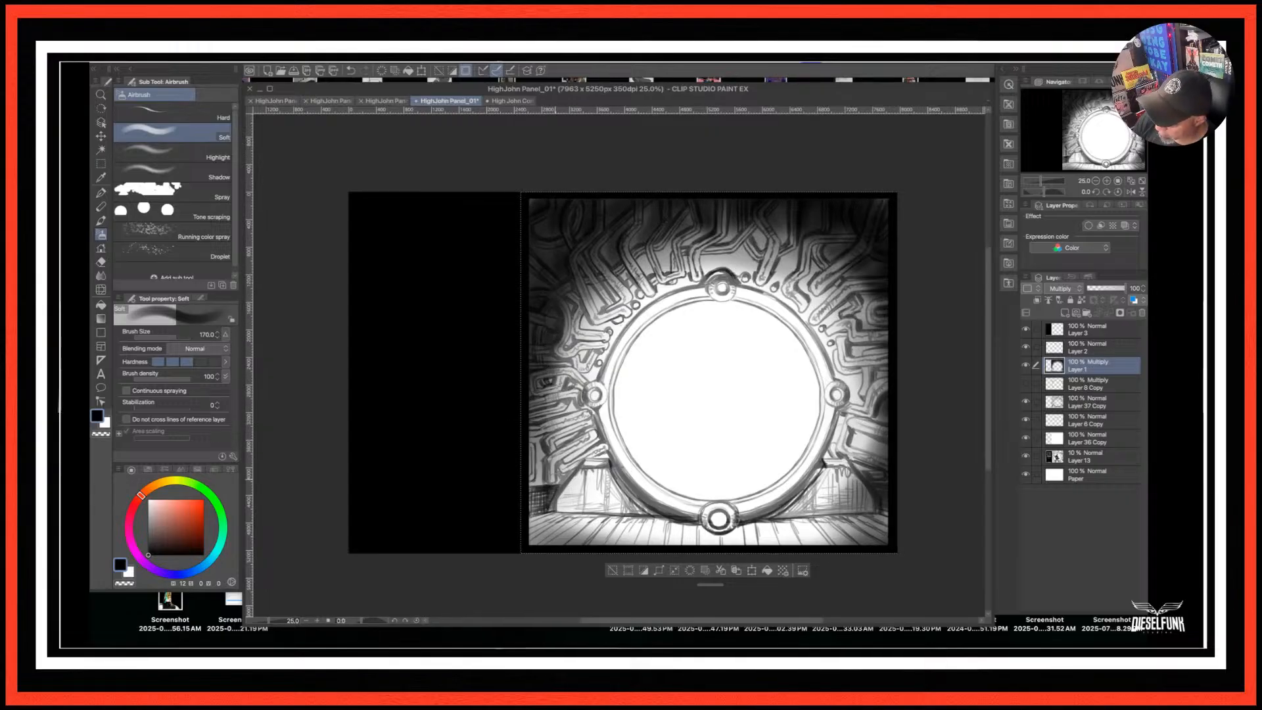
{"action": "mouse_move", "coordinate": [548, 461]}
{"action": "left_mouse_down"}
{"action": "mouse_move", "coordinate": [542, 510]}
{"action": "mouse_move", "coordinate": [565, 491]}
{"action": "mouse_move", "coordinate": [570, 527]}
{"action": "left_mouse_up"}
{"action": "left_click_drag", "start_coordinate": [674, 526], "coordinate": [759, 529]}
{"action": "mouse_move", "coordinate": [854, 518]}
{"action": "left_mouse_down"}
{"action": "mouse_move", "coordinate": [893, 517]}
{"action": "mouse_move", "coordinate": [874, 526]}
{"action": "mouse_move", "coordinate": [882, 540]}
{"action": "left_mouse_up"}
{"action": "mouse_move", "coordinate": [554, 515]}
{"action": "left_mouse_down"}
{"action": "mouse_move", "coordinate": [519, 537]}
{"action": "mouse_move", "coordinate": [565, 526]}
{"action": "mouse_move", "coordinate": [544, 539]}
{"action": "mouse_move", "coordinate": [562, 519]}
{"action": "left_mouse_up"}
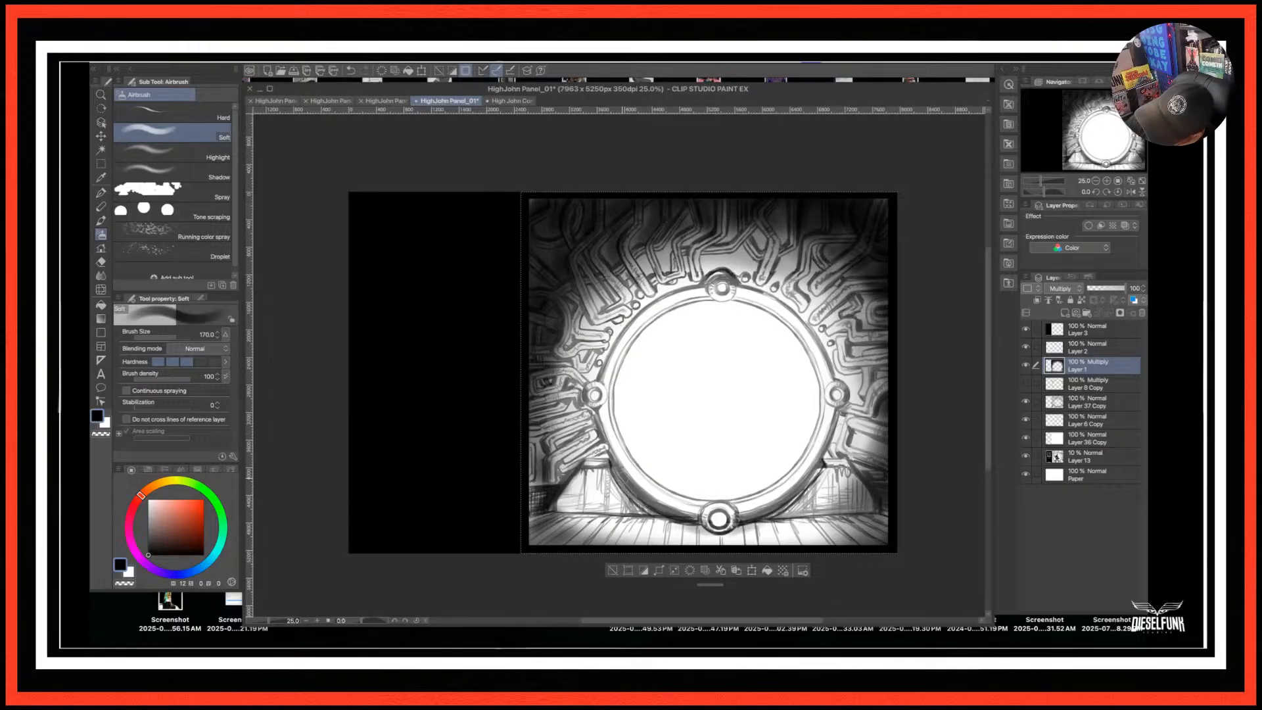
{"action": "left_click_drag", "start_coordinate": [769, 522], "coordinate": [803, 498]}
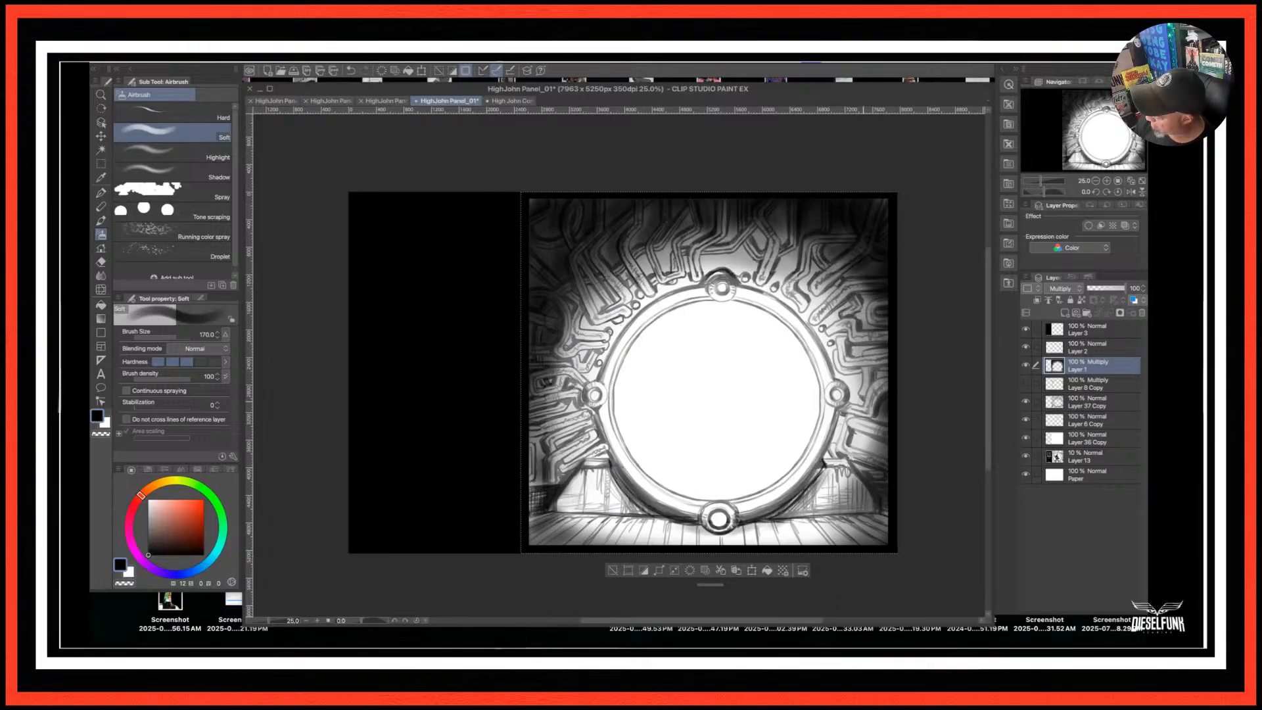
Airbrush shadows around the ring's round knobs and between the surrounding circuit lines, reducing the brush size to 100.
{"action": "left_click_drag", "start_coordinate": [855, 399], "coordinate": [848, 388]}
{"action": "key", "text": "bracketleft"}
{"action": "key", "text": "bracketleft"}
{"action": "key", "text": "bracketleft"}
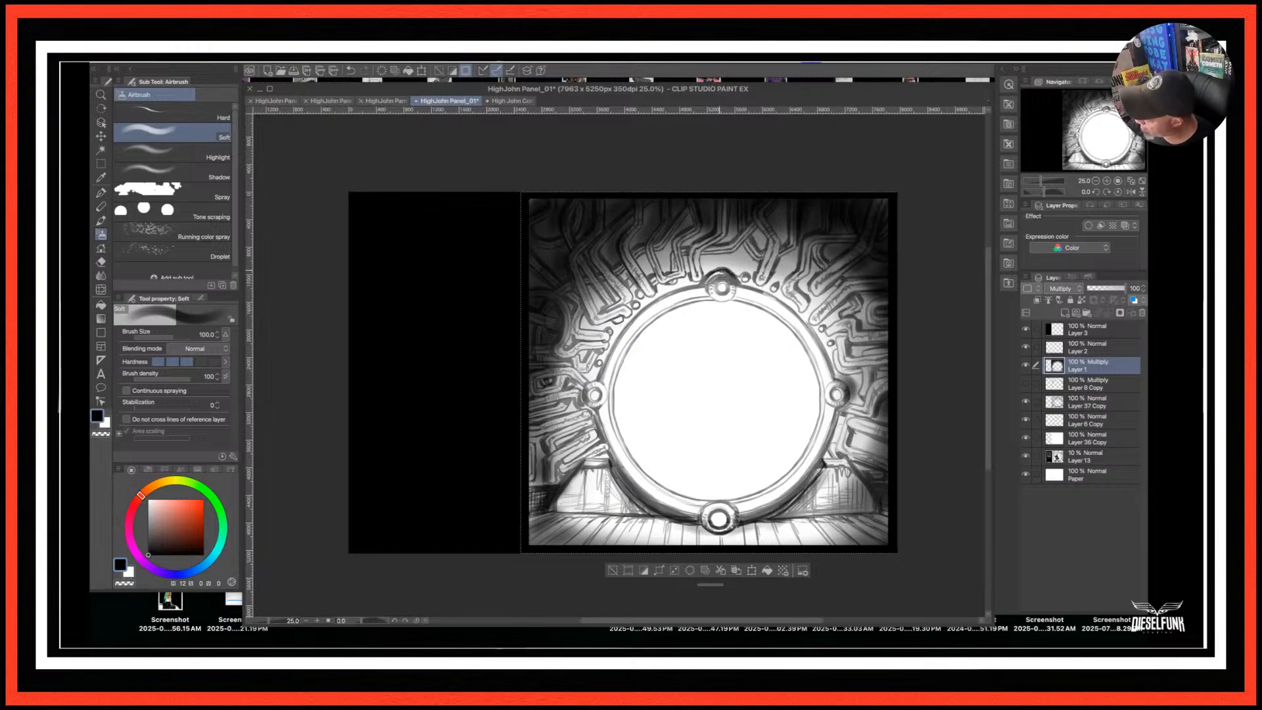
{"action": "mouse_move", "coordinate": [707, 269]}
{"action": "left_mouse_down"}
{"action": "mouse_move", "coordinate": [733, 265]}
{"action": "mouse_move", "coordinate": [740, 280]}
{"action": "mouse_move", "coordinate": [732, 235]}
{"action": "mouse_move", "coordinate": [703, 256]}
{"action": "mouse_move", "coordinate": [731, 272]}
{"action": "mouse_move", "coordinate": [694, 282]}
{"action": "mouse_move", "coordinate": [646, 256]}
{"action": "mouse_move", "coordinate": [647, 233]}
{"action": "mouse_move", "coordinate": [632, 252]}
{"action": "mouse_move", "coordinate": [631, 234]}
{"action": "mouse_move", "coordinate": [612, 263]}
{"action": "mouse_move", "coordinate": [613, 298]}
{"action": "mouse_move", "coordinate": [578, 295]}
{"action": "mouse_move", "coordinate": [565, 342]}
{"action": "left_mouse_up"}
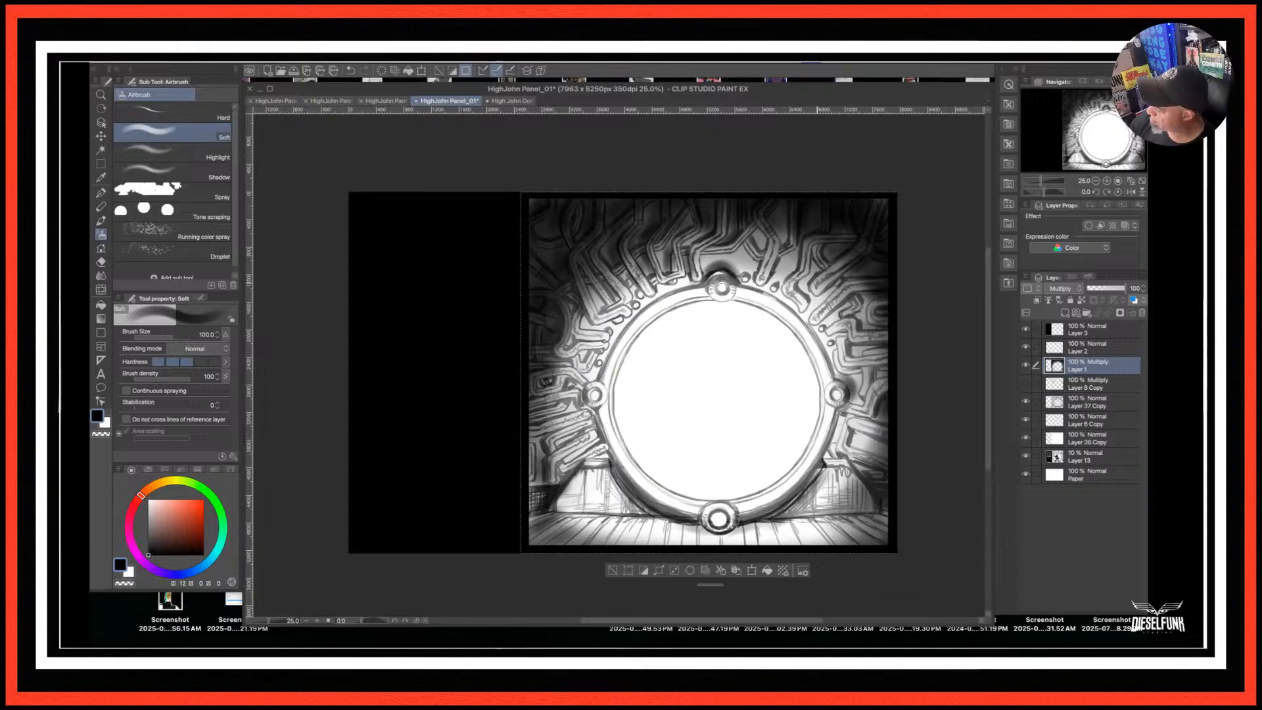
{"action": "left_click_drag", "start_coordinate": [819, 270], "coordinate": [849, 249]}
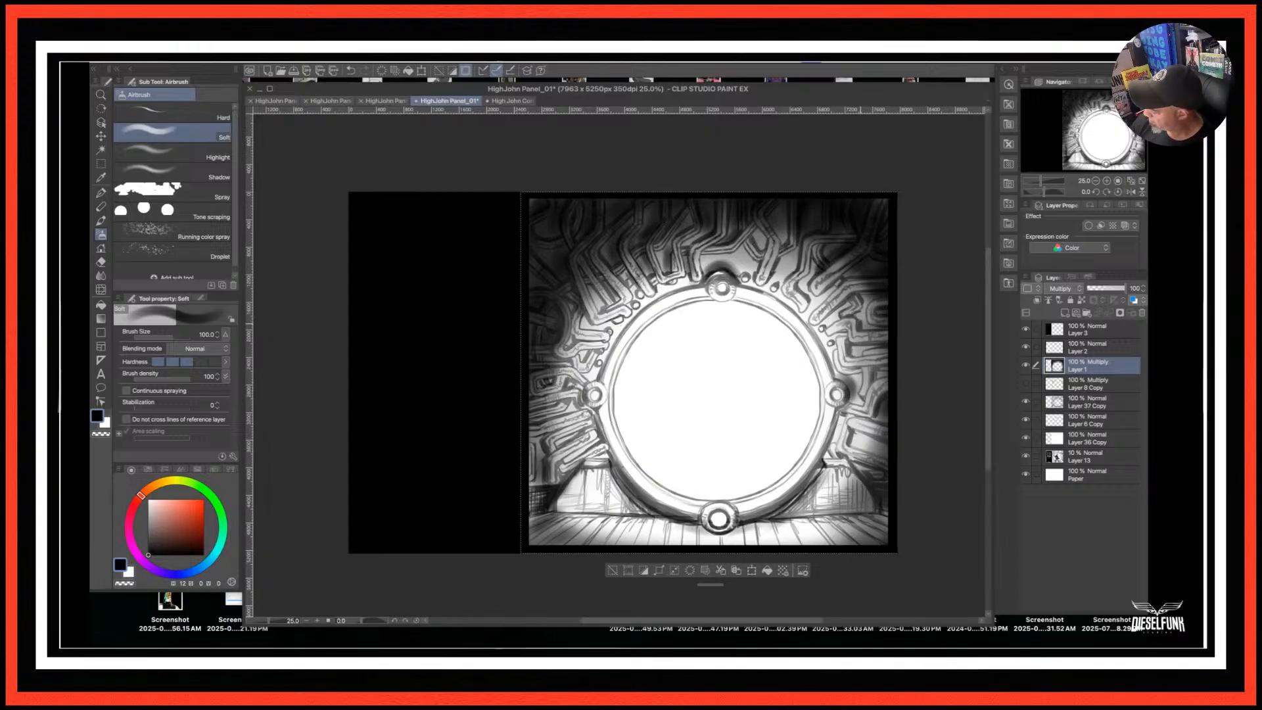
{"action": "left_click_drag", "start_coordinate": [861, 316], "coordinate": [878, 304]}
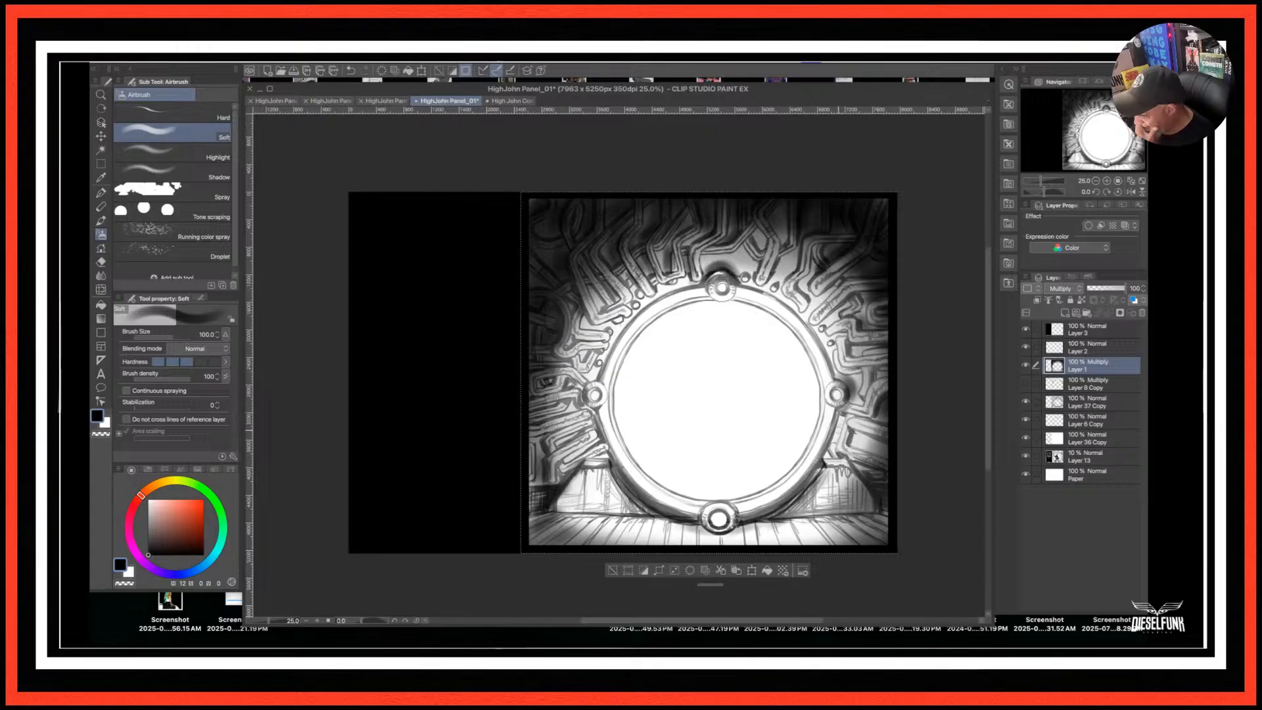
{"action": "left_click_drag", "start_coordinate": [854, 381], "coordinate": [852, 404]}
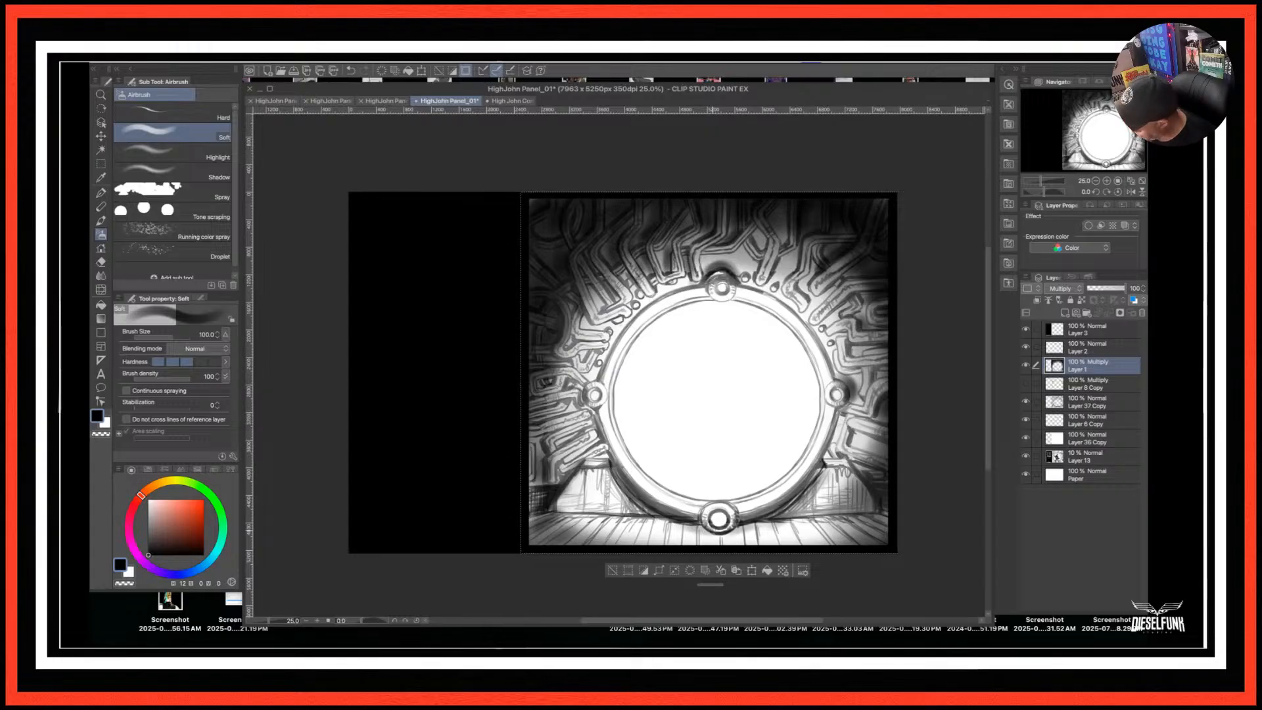
{"action": "left_click_drag", "start_coordinate": [703, 533], "coordinate": [726, 529]}
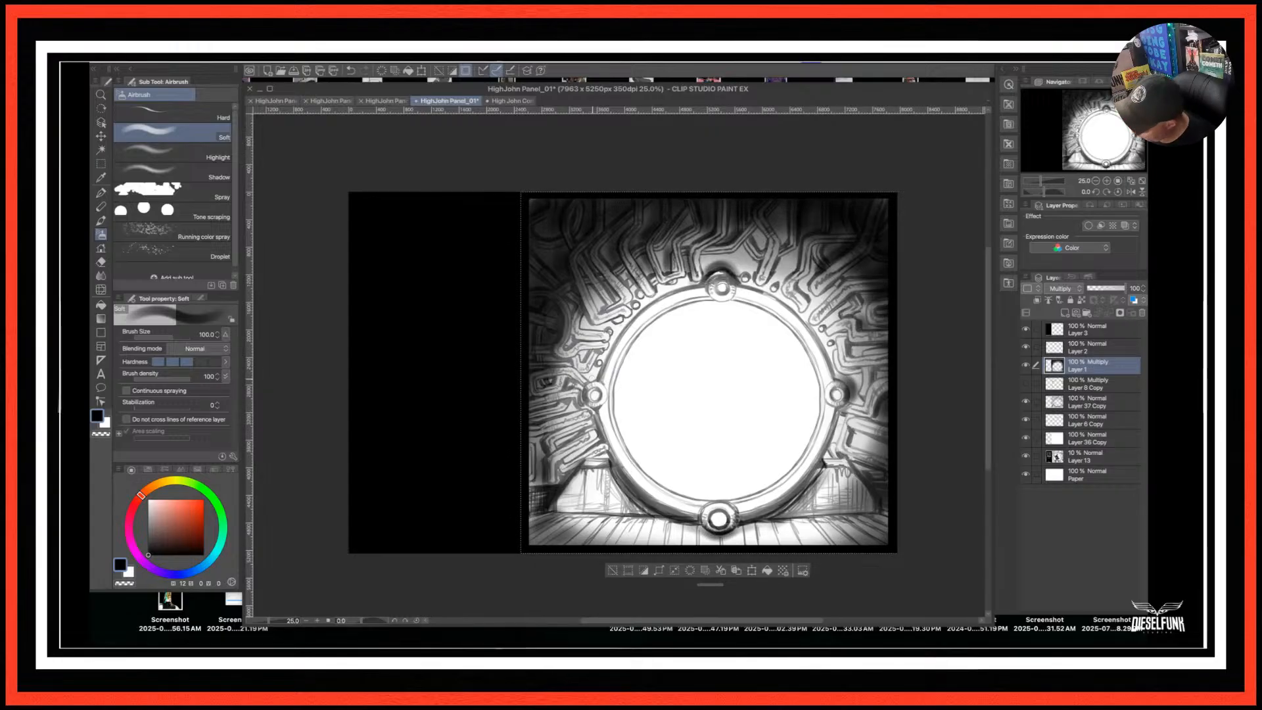
Airbrush soft shadows along the portal ring's outer edge, around the side knobs and up the ring's right side.
{"action": "mouse_move", "coordinate": [587, 381]}
{"action": "left_mouse_down"}
{"action": "mouse_move", "coordinate": [581, 391]}
{"action": "mouse_move", "coordinate": [625, 322]}
{"action": "mouse_move", "coordinate": [696, 281]}
{"action": "mouse_move", "coordinate": [680, 282]}
{"action": "mouse_move", "coordinate": [603, 379]}
{"action": "left_mouse_up"}
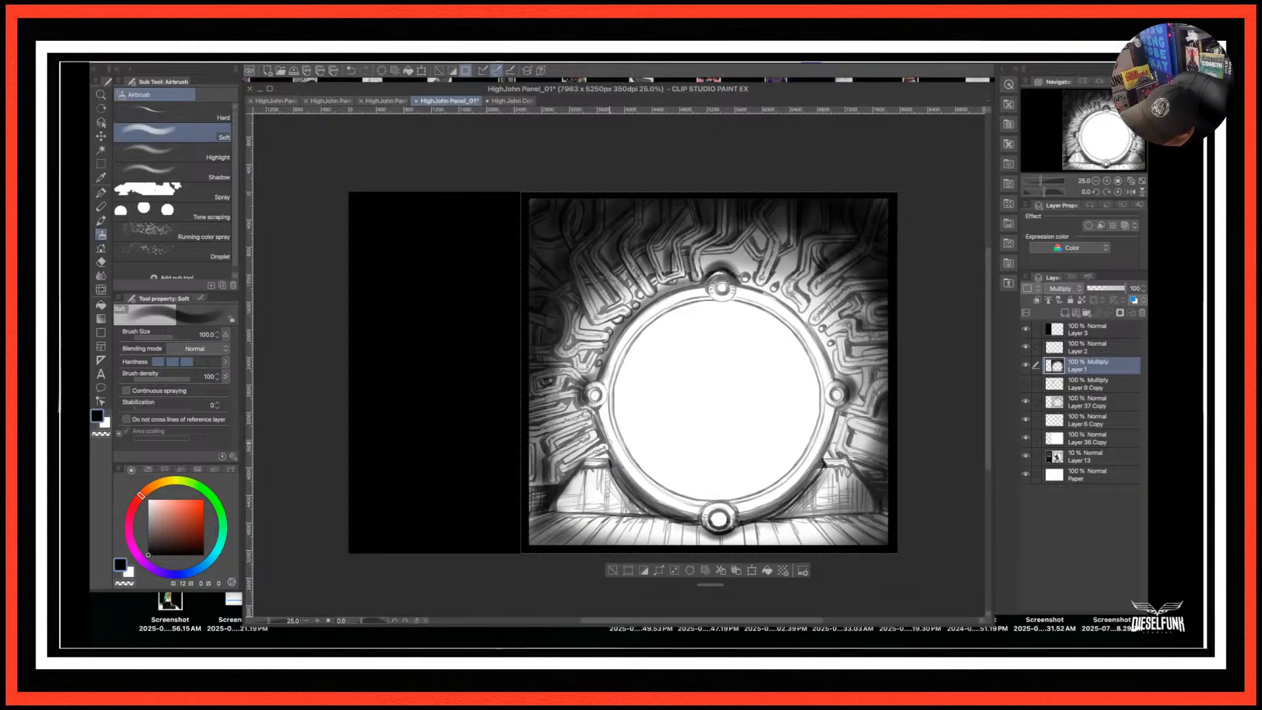
{"action": "mouse_move", "coordinate": [598, 420]}
{"action": "left_mouse_down"}
{"action": "mouse_move", "coordinate": [611, 451]}
{"action": "mouse_move", "coordinate": [582, 373]}
{"action": "mouse_move", "coordinate": [581, 420]}
{"action": "left_mouse_up"}
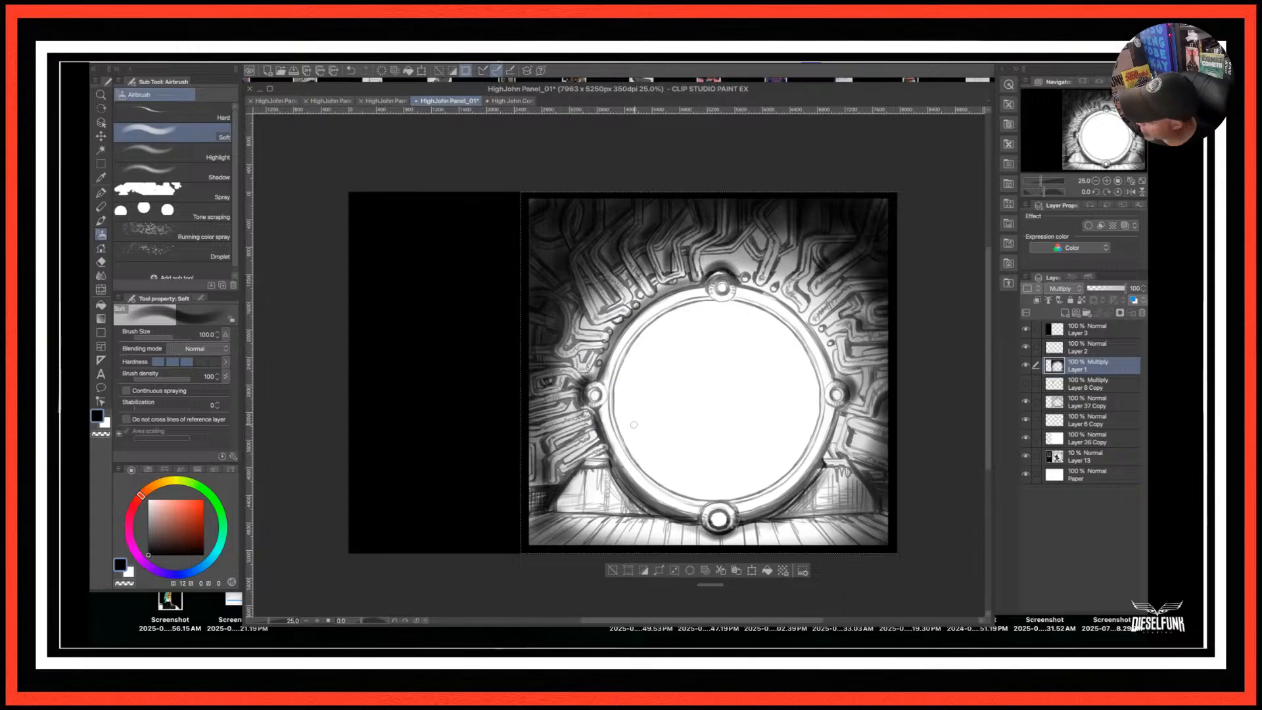
{"action": "left_click_drag", "start_coordinate": [853, 388], "coordinate": [826, 463]}
{"action": "mouse_move", "coordinate": [829, 344]}
{"action": "left_mouse_down"}
{"action": "mouse_move", "coordinate": [817, 326]}
{"action": "mouse_move", "coordinate": [835, 376]}
{"action": "mouse_move", "coordinate": [782, 294]}
{"action": "mouse_move", "coordinate": [792, 289]}
{"action": "left_mouse_up"}
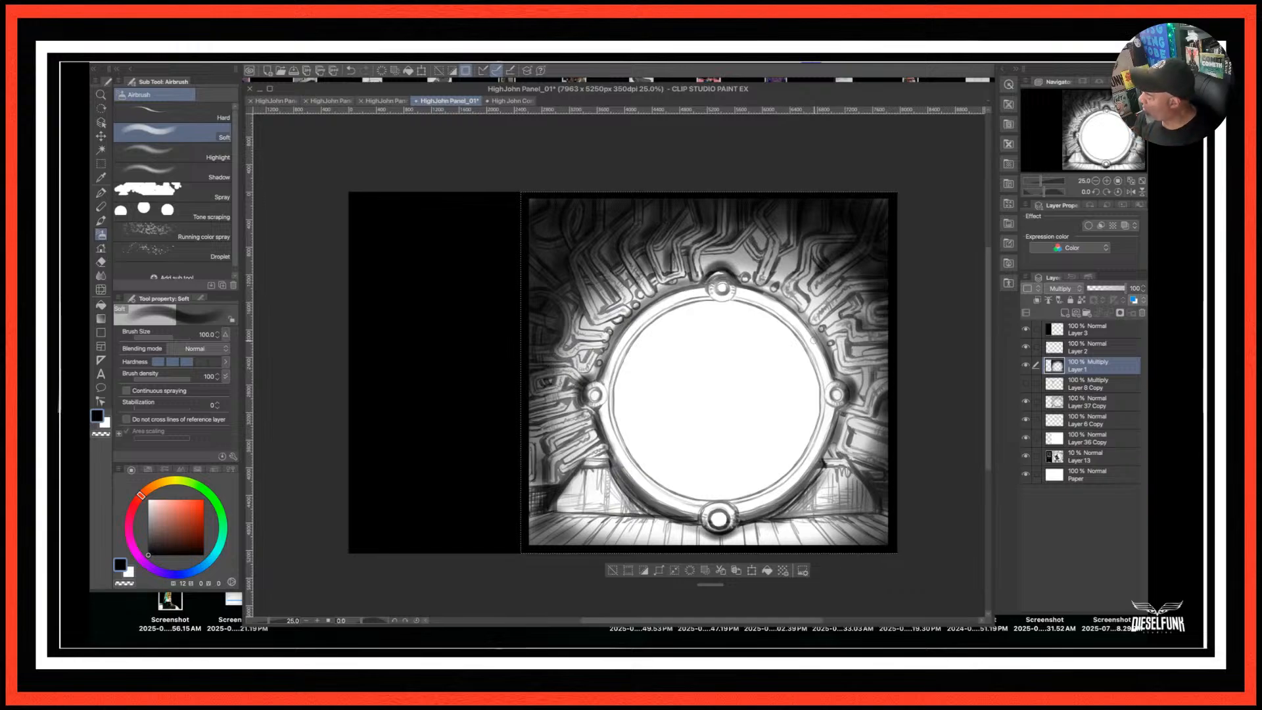
Compare the scene with and without Layer 2's frame, and add a new raster layer directly above Layer 1.
{"action": "left_click", "coordinate": [1026, 347]}
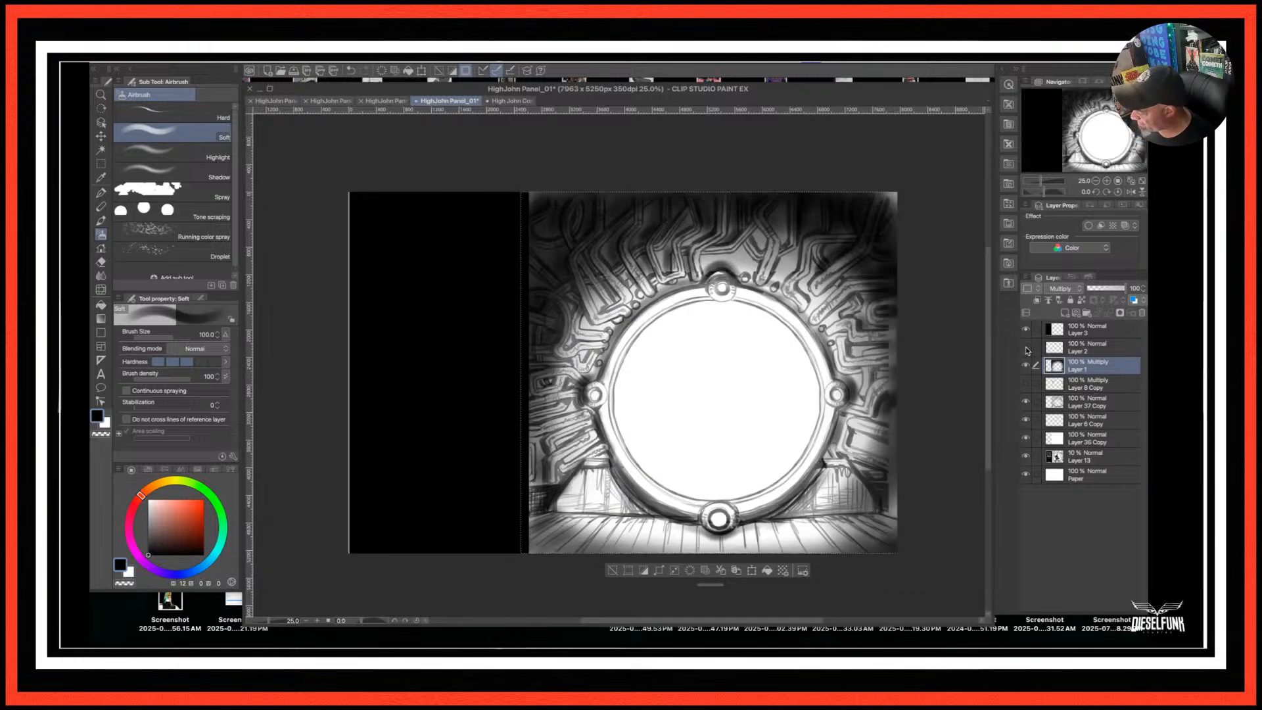
{"action": "left_click", "coordinate": [1025, 347]}
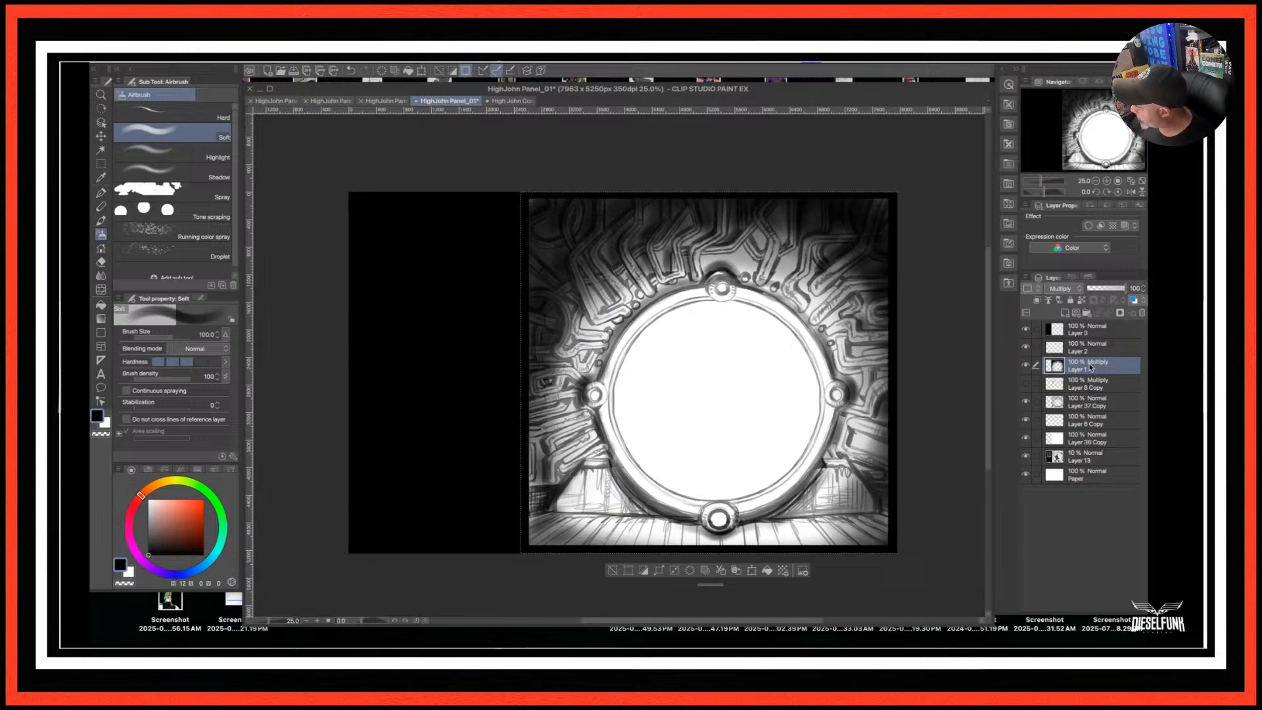
{"action": "left_click", "coordinate": [1065, 313]}
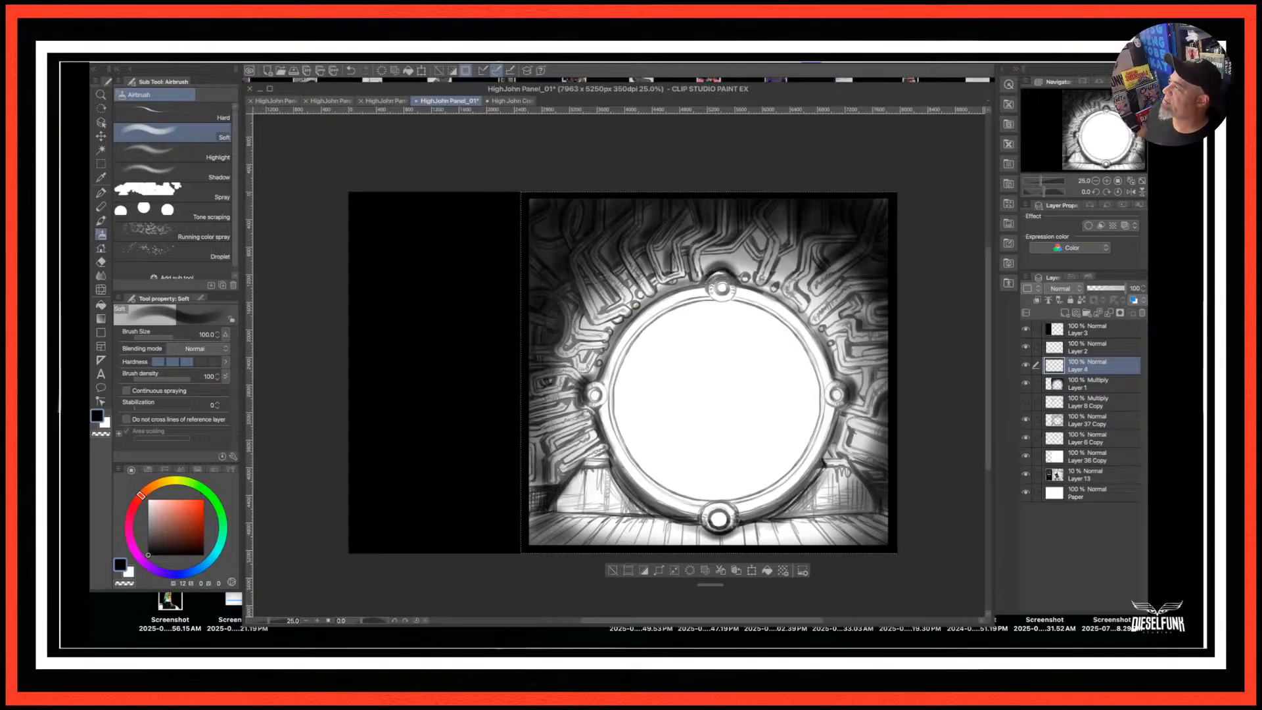
{"action": "key", "text": "Tab"}
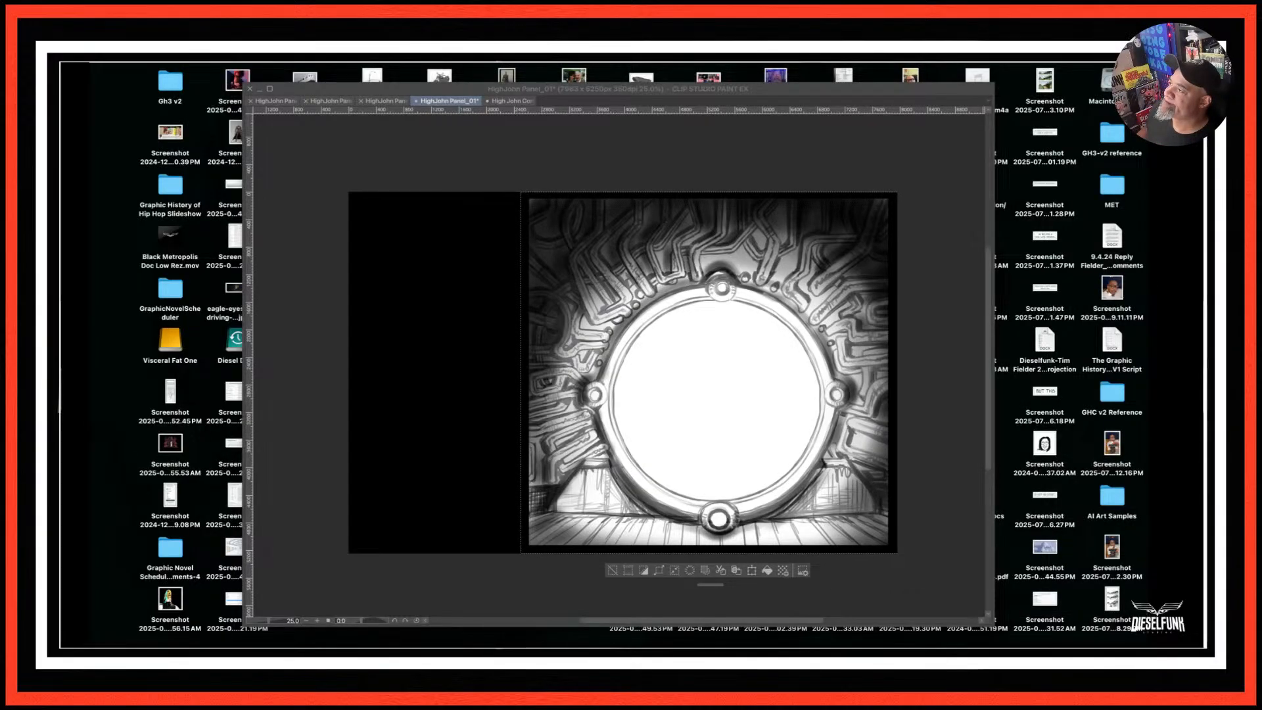
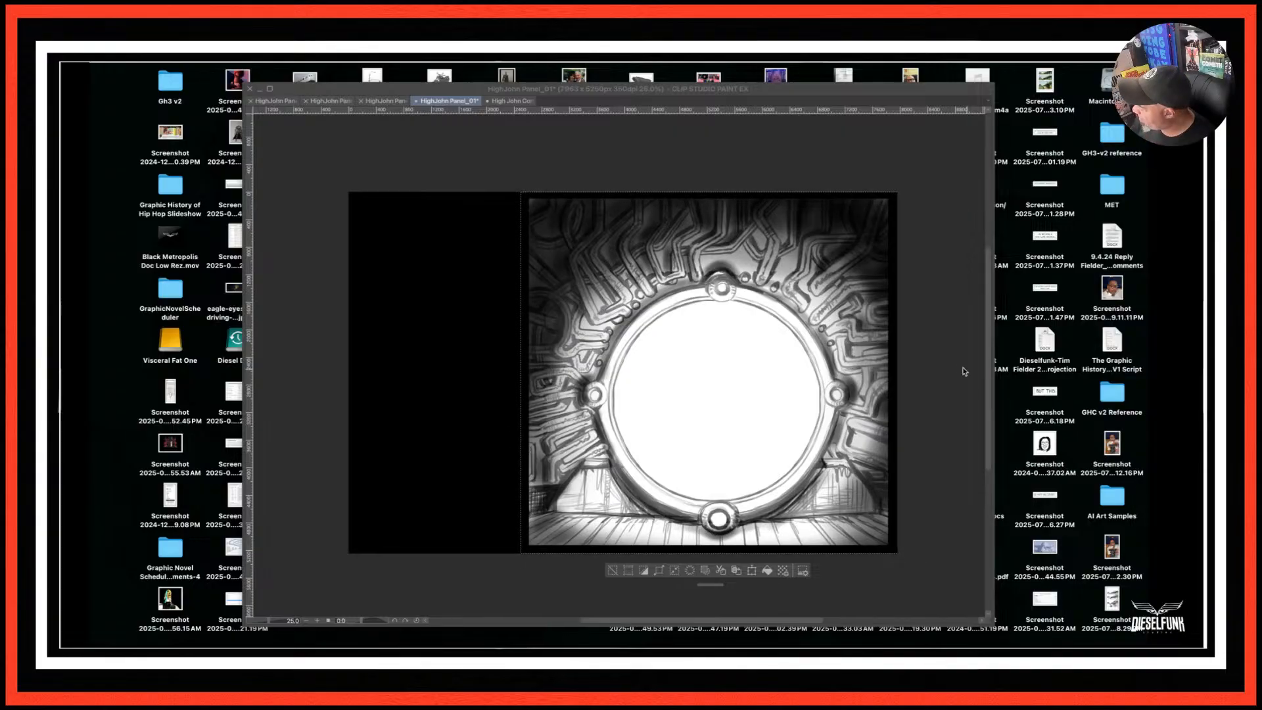
{"action": "key", "text": "Tab"}
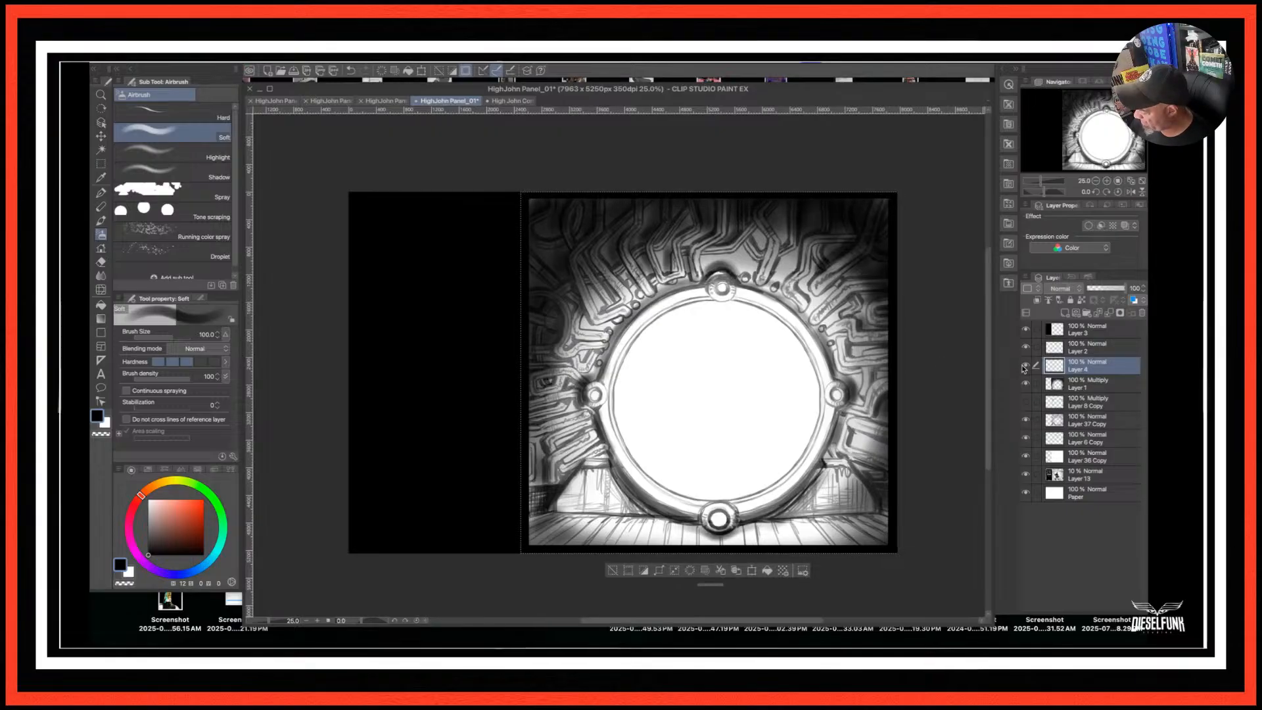
Paint a white highlight on the bent circuit line at the ring's upper left, using the Dense watercolor brush at size 17.
{"action": "left_click", "coordinate": [105, 223]}
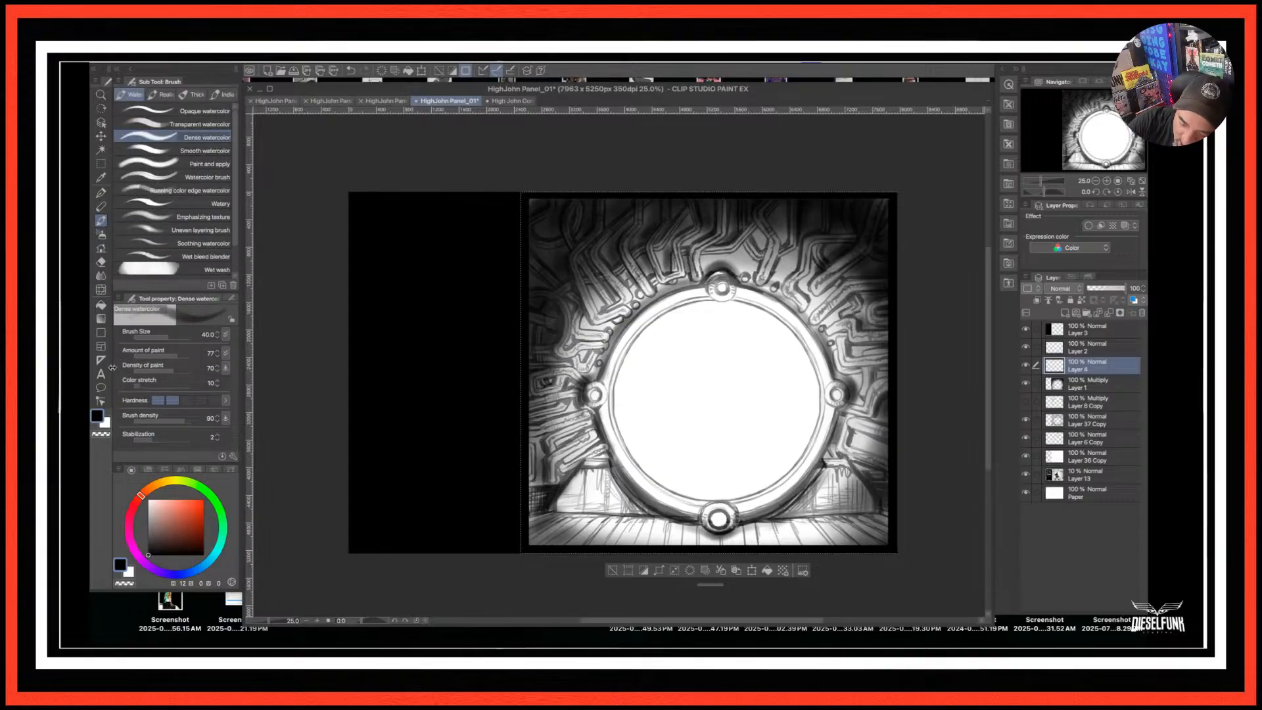
{"action": "left_click", "coordinate": [105, 422]}
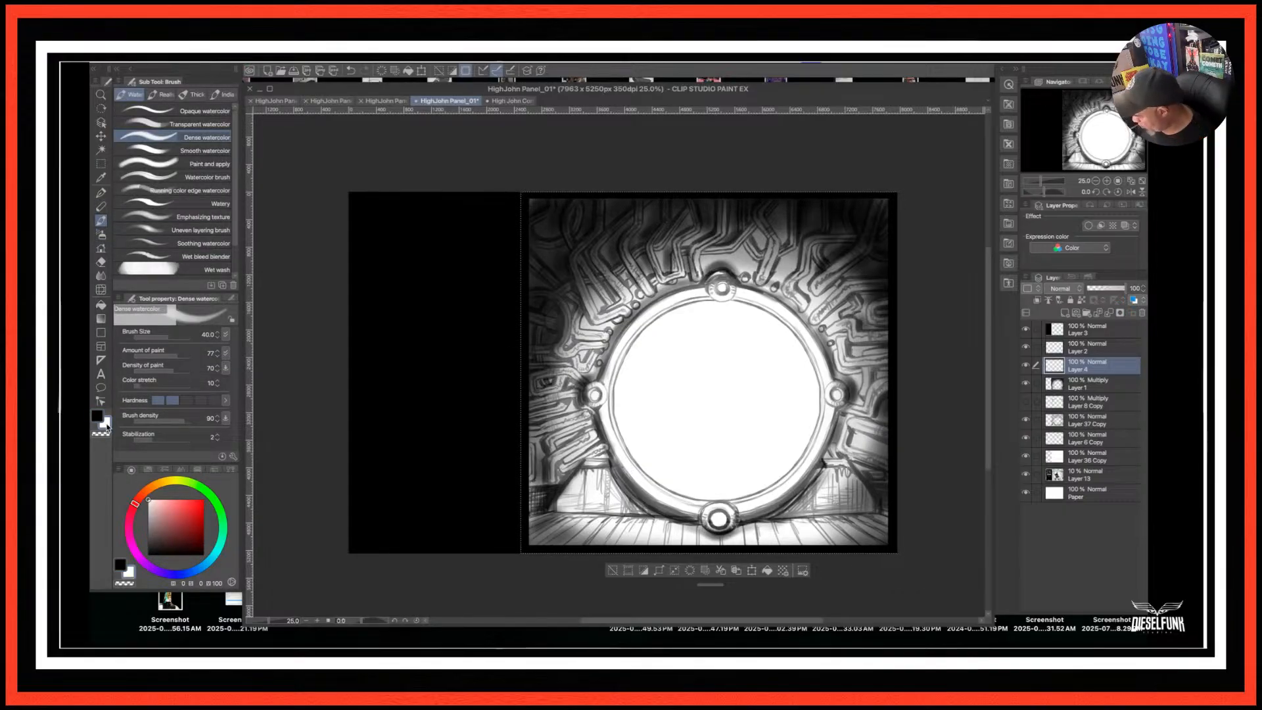
{"action": "key", "text": "super+plus"}
{"action": "key", "text": "super+plus"}
{"action": "key", "text": "super+plus"}
{"action": "mouse_move", "coordinate": [677, 303]}
{"action": "left_mouse_down"}
{"action": "mouse_move", "coordinate": [736, 396]}
{"action": "mouse_move", "coordinate": [773, 496]}
{"action": "left_mouse_up"}
{"action": "key", "text": "bracketleft"}
{"action": "key", "text": "bracketleft"}
{"action": "key", "text": "bracketleft"}
{"action": "key", "text": "bracketleft"}
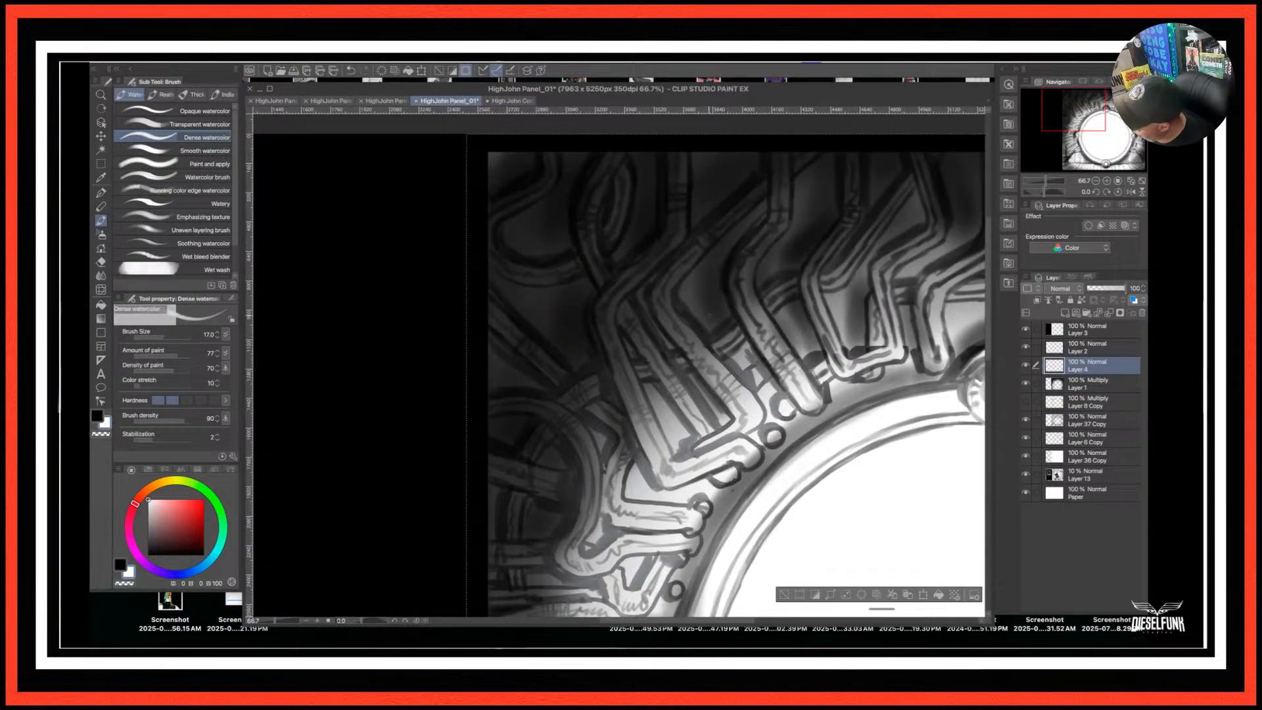
{"action": "left_click_drag", "start_coordinate": [670, 286], "coordinate": [689, 264]}
{"action": "left_click_drag", "start_coordinate": [671, 284], "coordinate": [696, 256]}
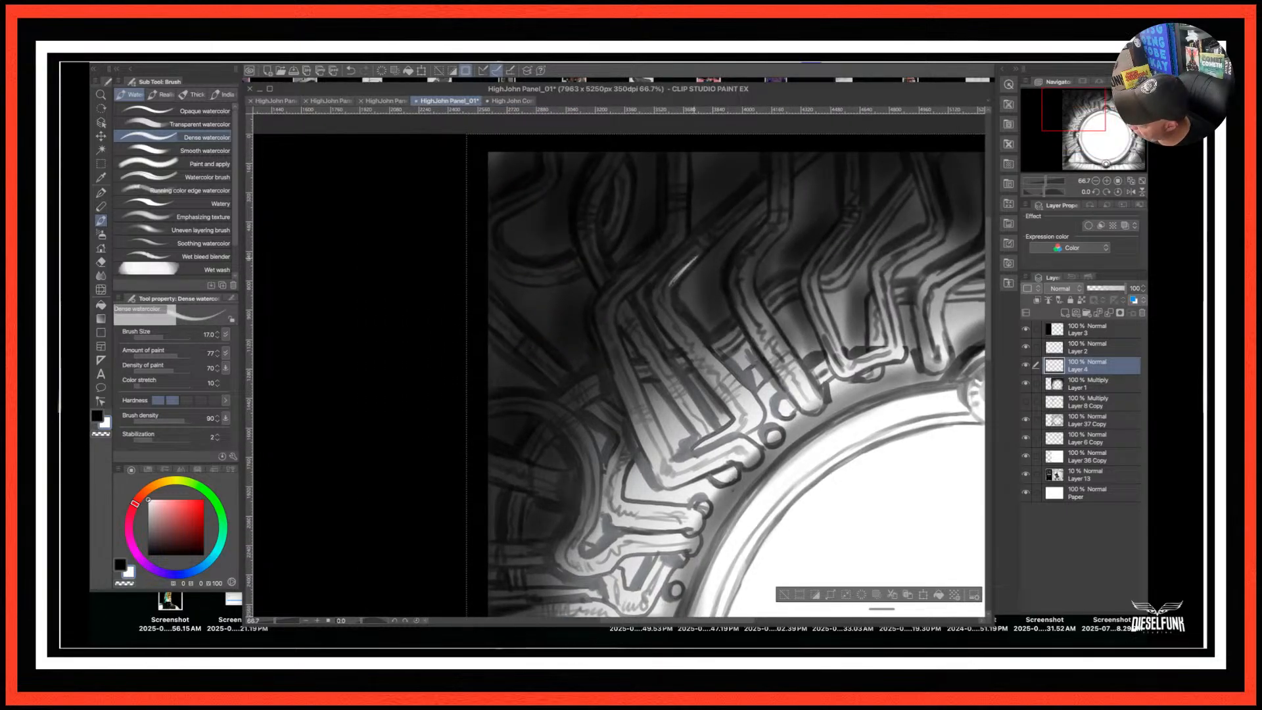
Set Layer 4's blending mode to Add (Glow), repaint the circuit line's highlight and extend it up the diagonal.
{"action": "left_click", "coordinate": [1079, 289]}
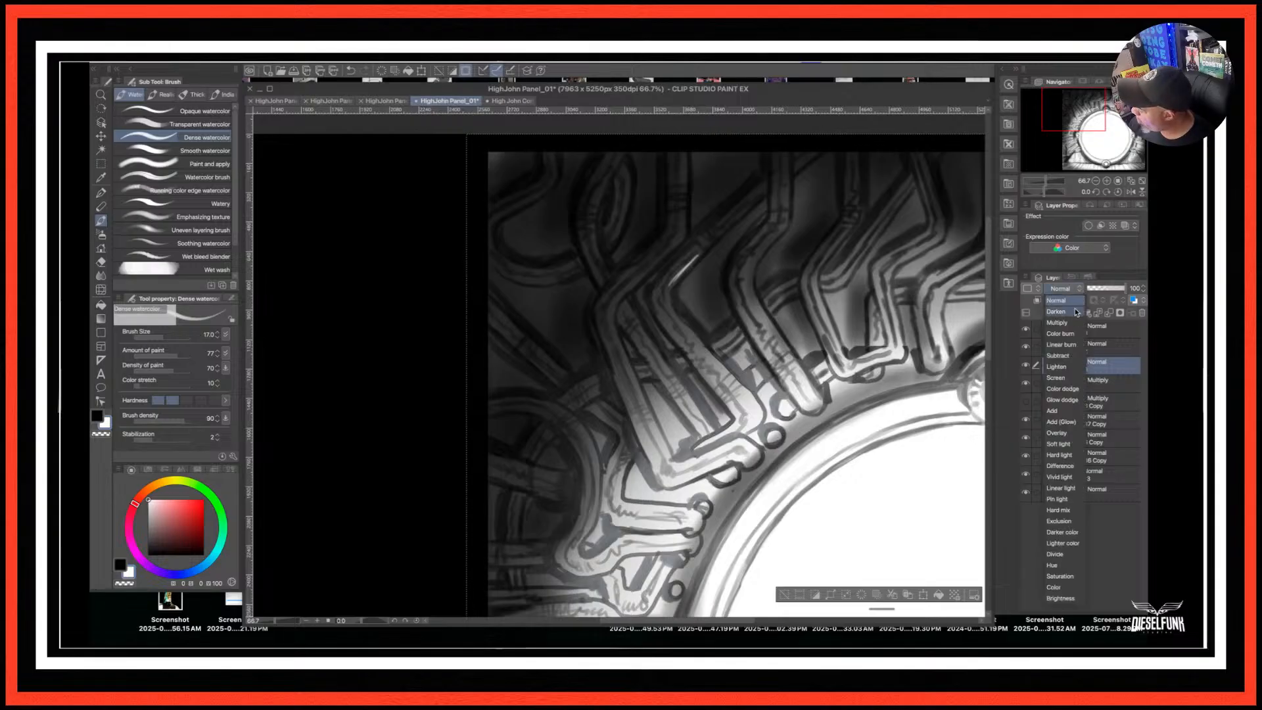
{"action": "left_click", "coordinate": [1065, 423]}
{"action": "mouse_move", "coordinate": [671, 285]}
{"action": "left_mouse_down"}
{"action": "mouse_move", "coordinate": [670, 305]}
{"action": "mouse_move", "coordinate": [698, 255]}
{"action": "left_mouse_up"}
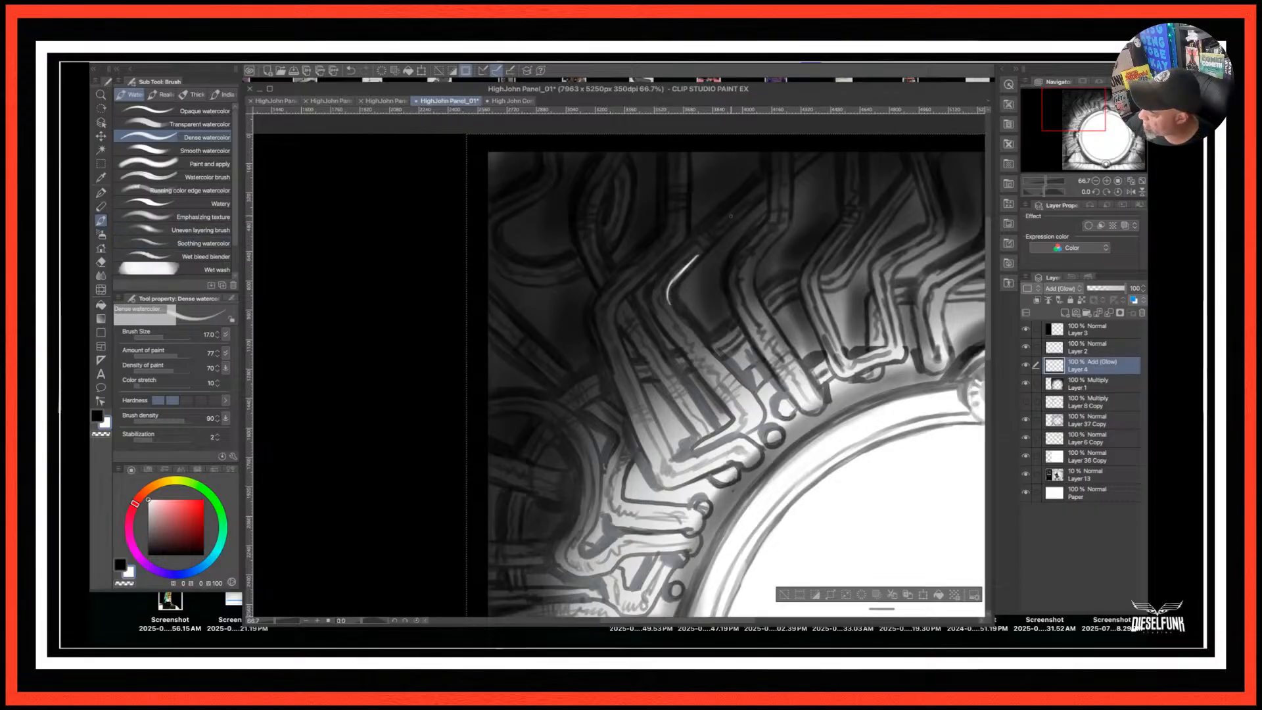
{"action": "left_click_drag", "start_coordinate": [713, 239], "coordinate": [767, 192]}
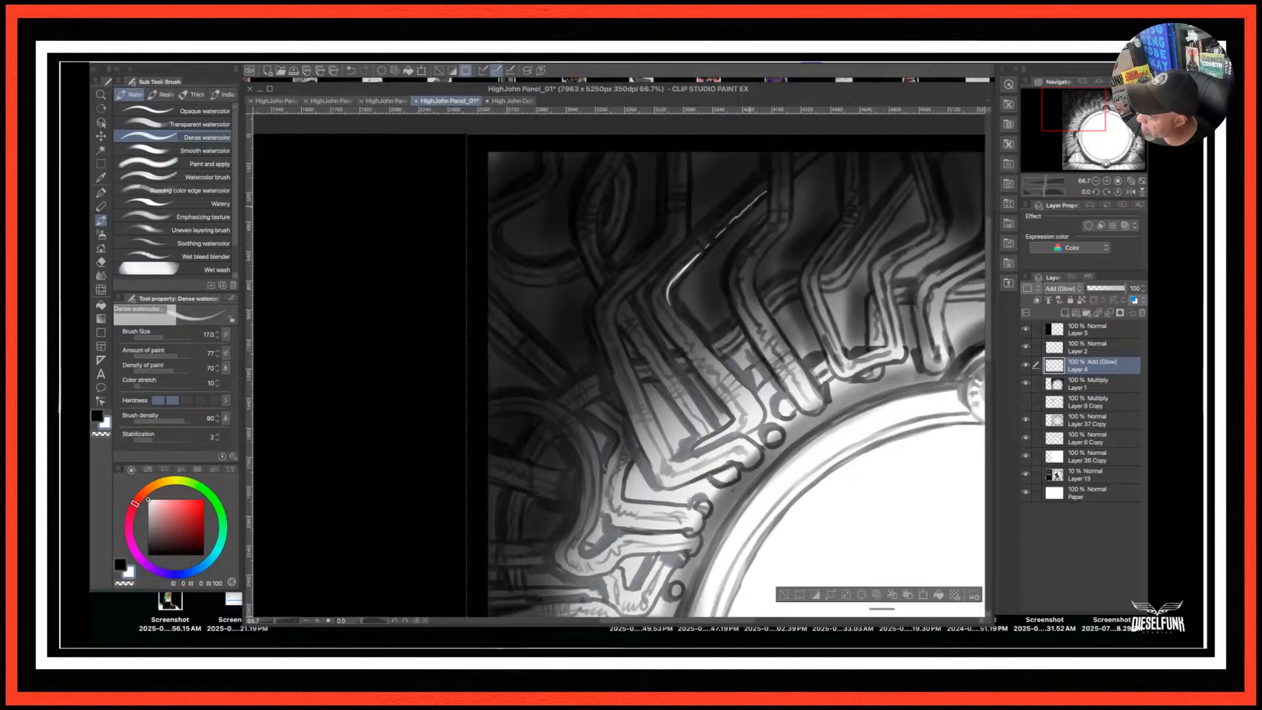
{"action": "left_click_drag", "start_coordinate": [669, 293], "coordinate": [671, 310]}
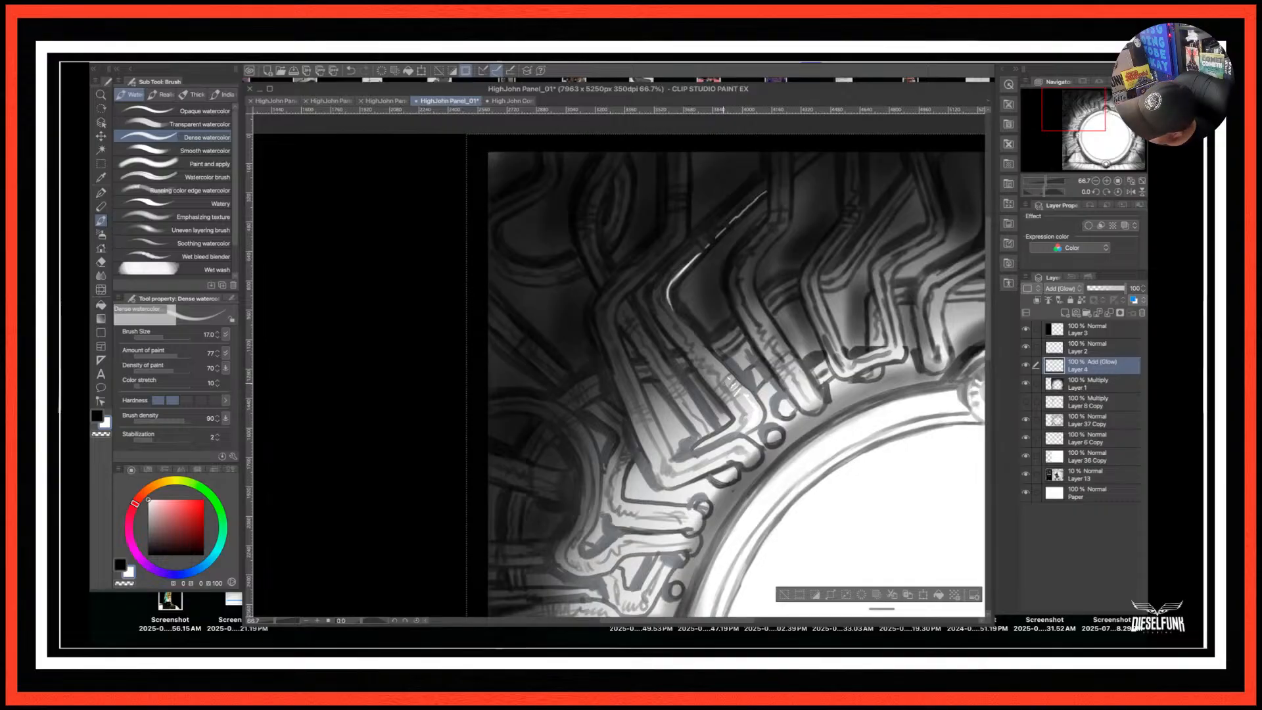
Paint thin highlights down the bent circuit lines toward the ring and on the small round stud at its edge.
{"action": "left_click_drag", "start_coordinate": [708, 369], "coordinate": [717, 358]}
{"action": "left_click_drag", "start_coordinate": [674, 311], "coordinate": [737, 389]}
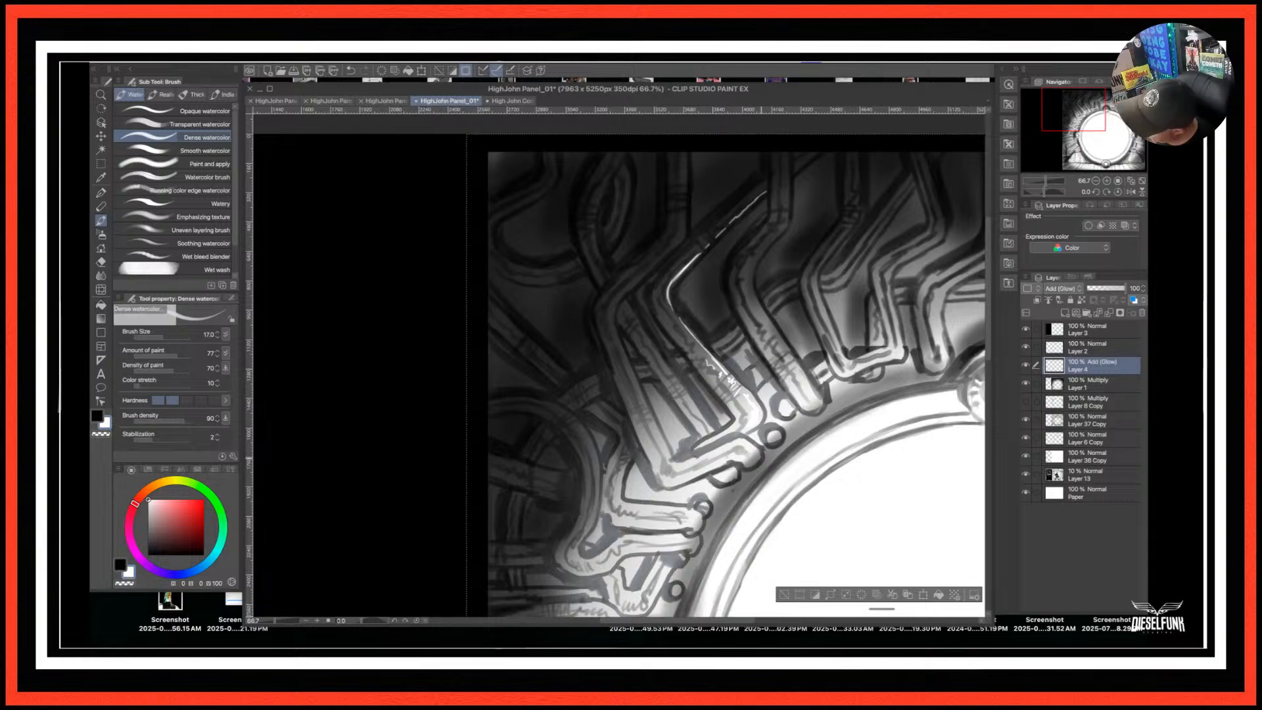
{"action": "left_click_drag", "start_coordinate": [760, 455], "coordinate": [756, 461]}
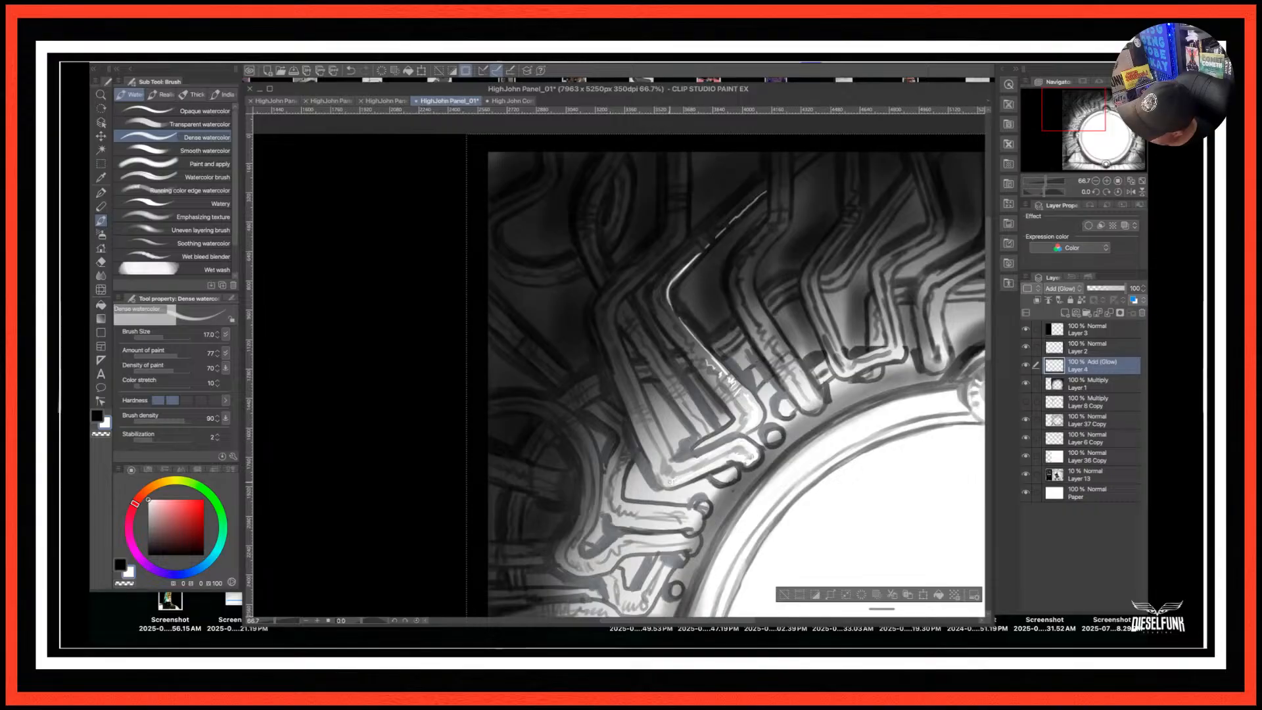
{"action": "left_click_drag", "start_coordinate": [653, 478], "coordinate": [662, 460]}
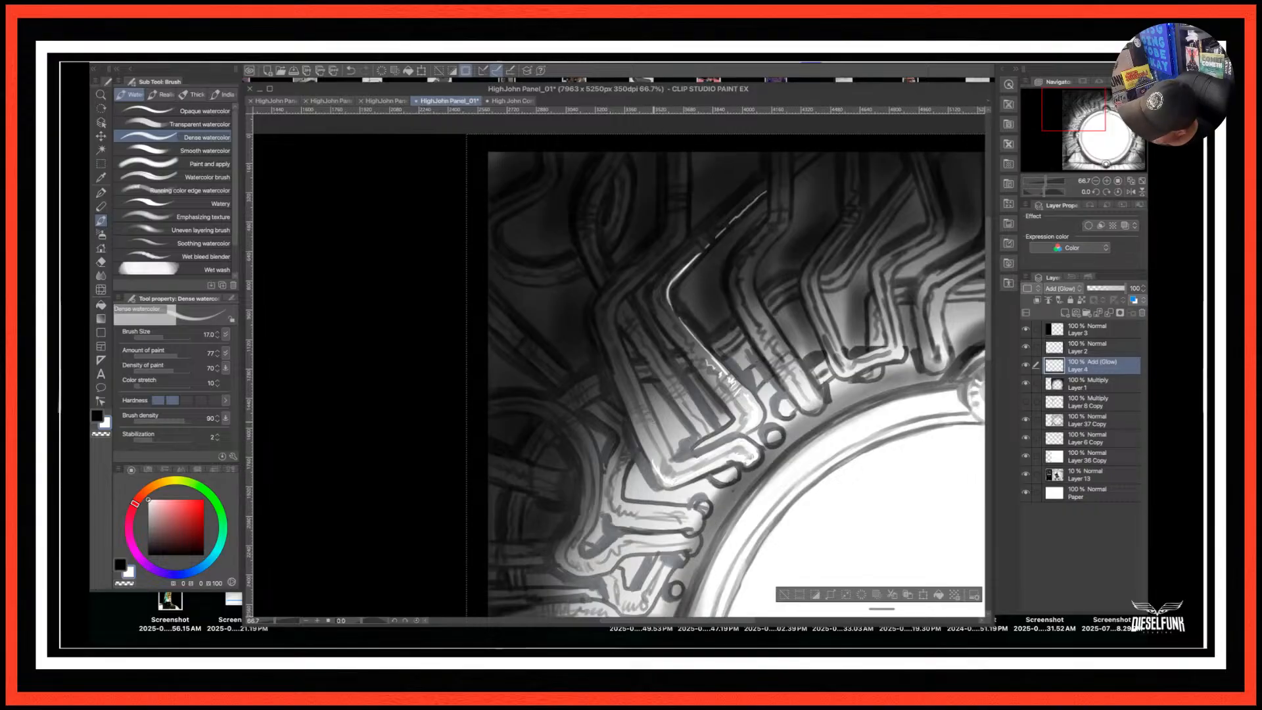
{"action": "left_click_drag", "start_coordinate": [611, 301], "coordinate": [670, 462]}
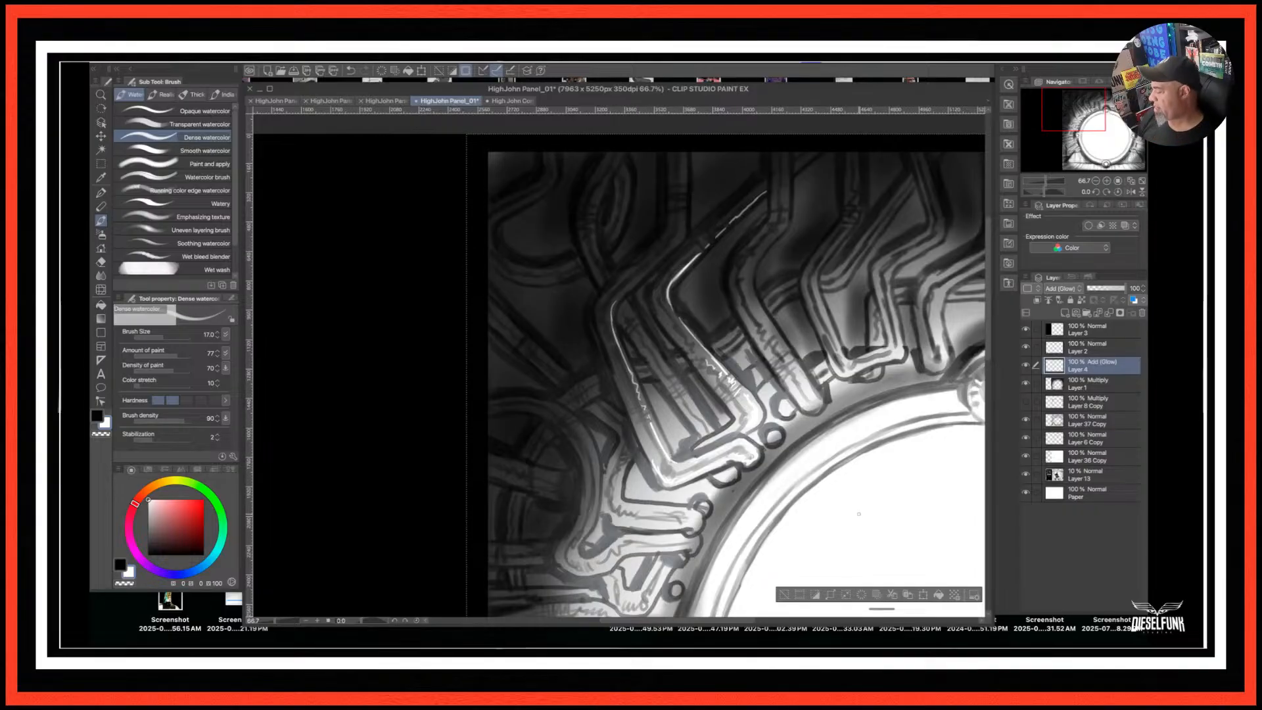
{"action": "left_click_drag", "start_coordinate": [841, 514], "coordinate": [821, 441]}
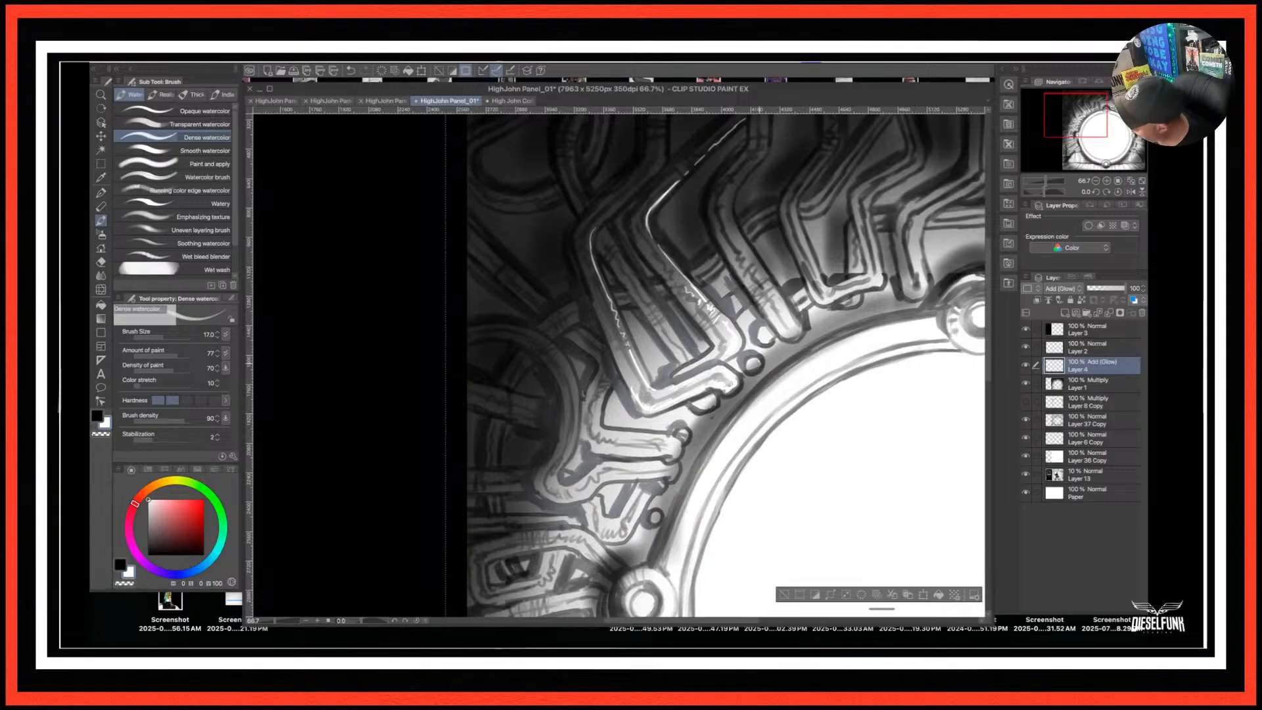
{"action": "left_click_drag", "start_coordinate": [759, 363], "coordinate": [751, 367]}
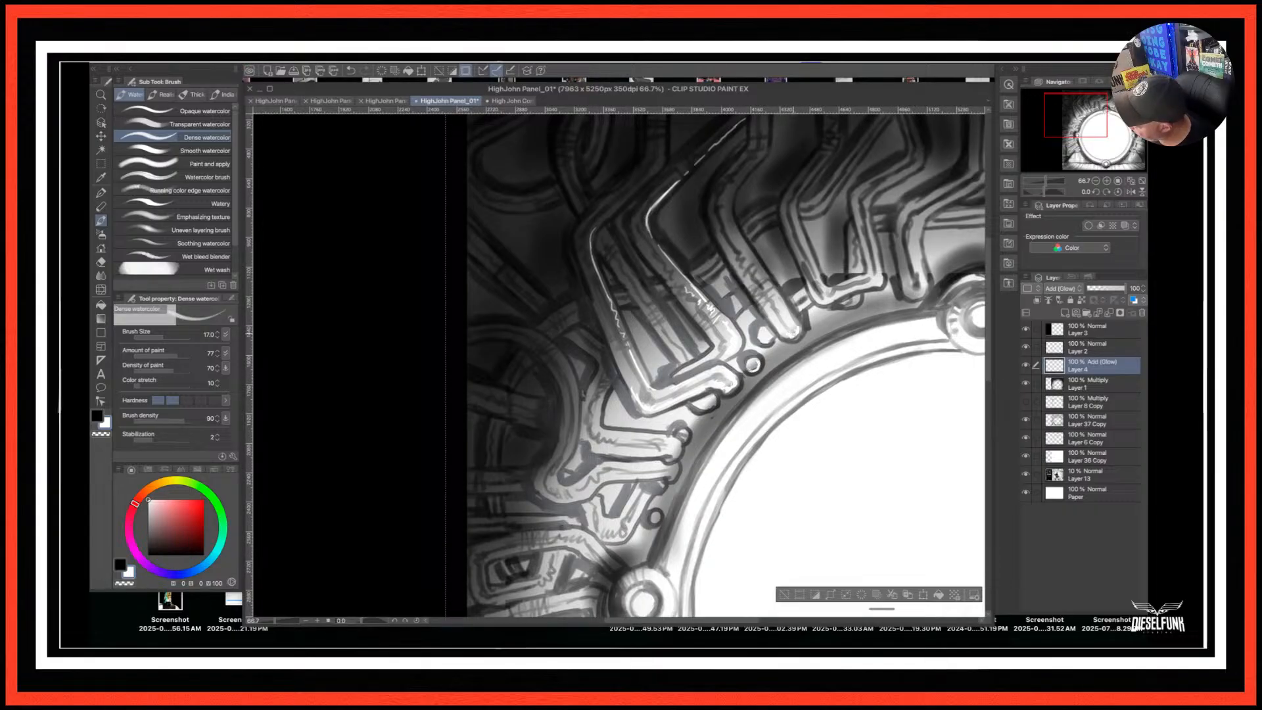
Enlarge the Dense watercolor brush to size 30 and paint glowing highlights on the circuit lines above the ring.
{"action": "scroll", "coordinate": [795, 330], "scroll_direction": "down", "scroll_amount": 2}
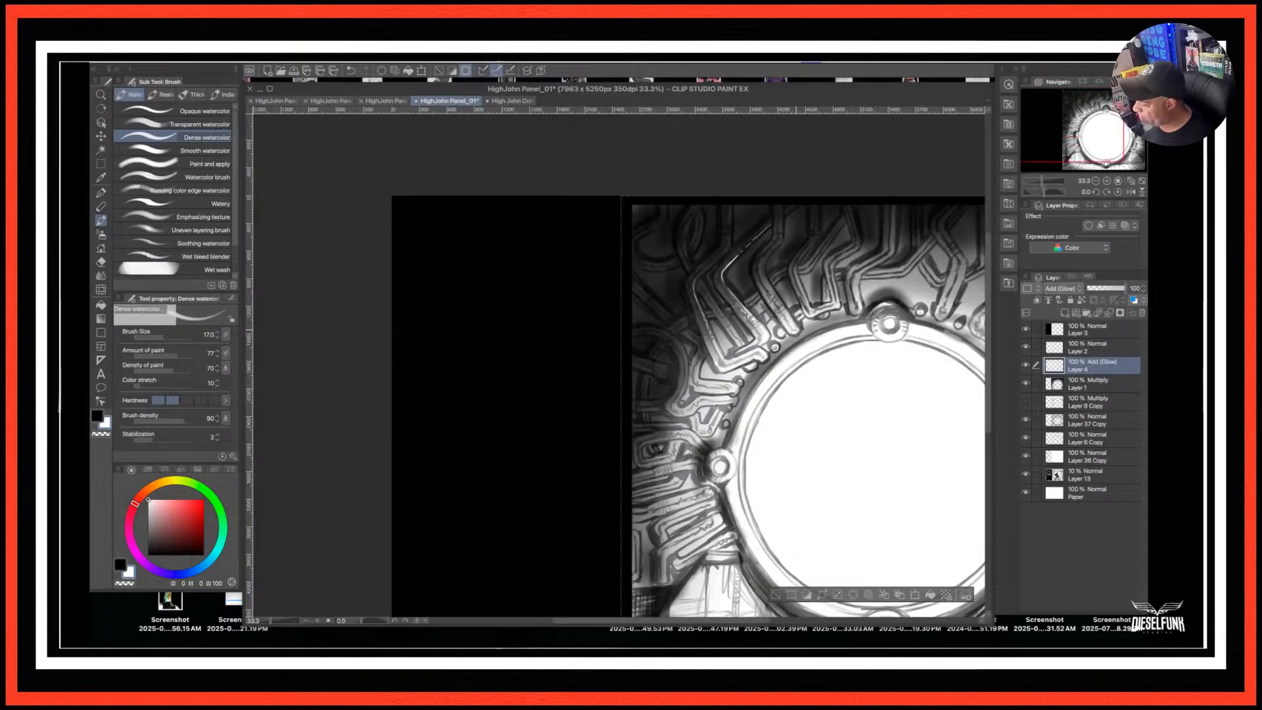
{"action": "left_click_drag", "start_coordinate": [838, 464], "coordinate": [580, 414]}
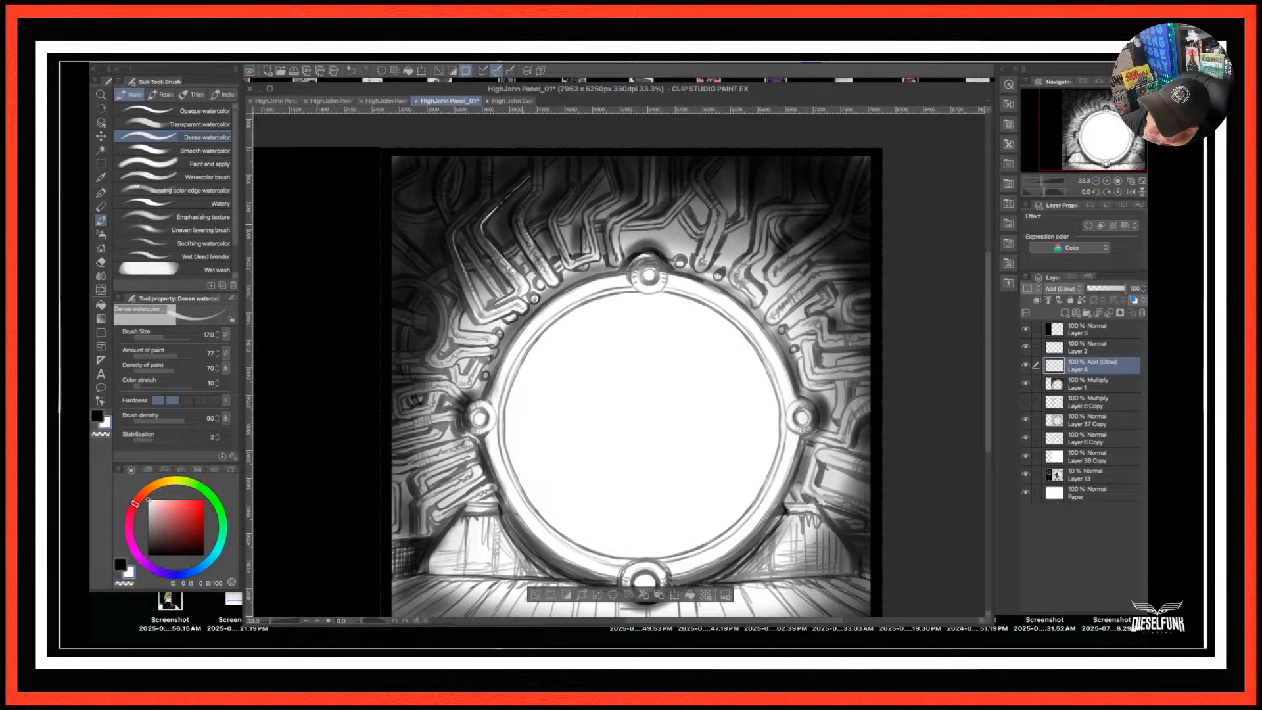
{"action": "key", "text": "bracketright"}
{"action": "key", "text": "bracketright"}
{"action": "key", "text": "bracketright"}
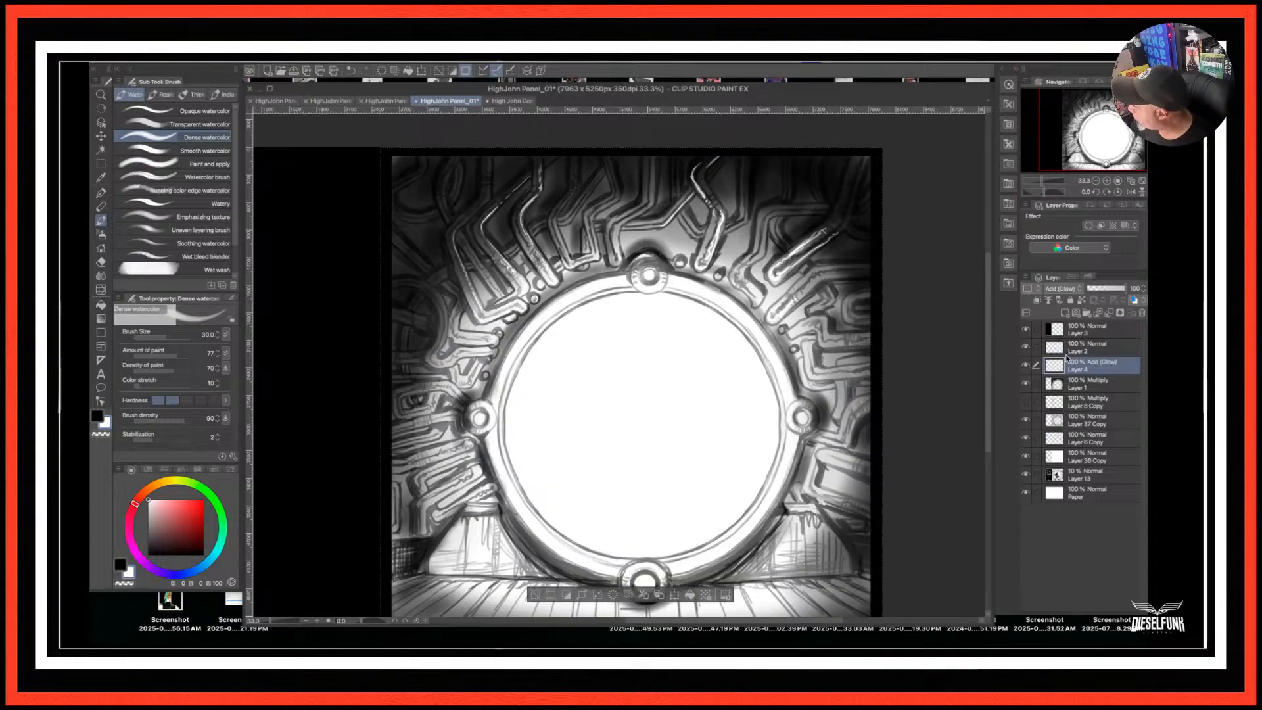
{"action": "left_click", "coordinate": [1026, 349]}
{"action": "left_click", "coordinate": [1026, 349]}
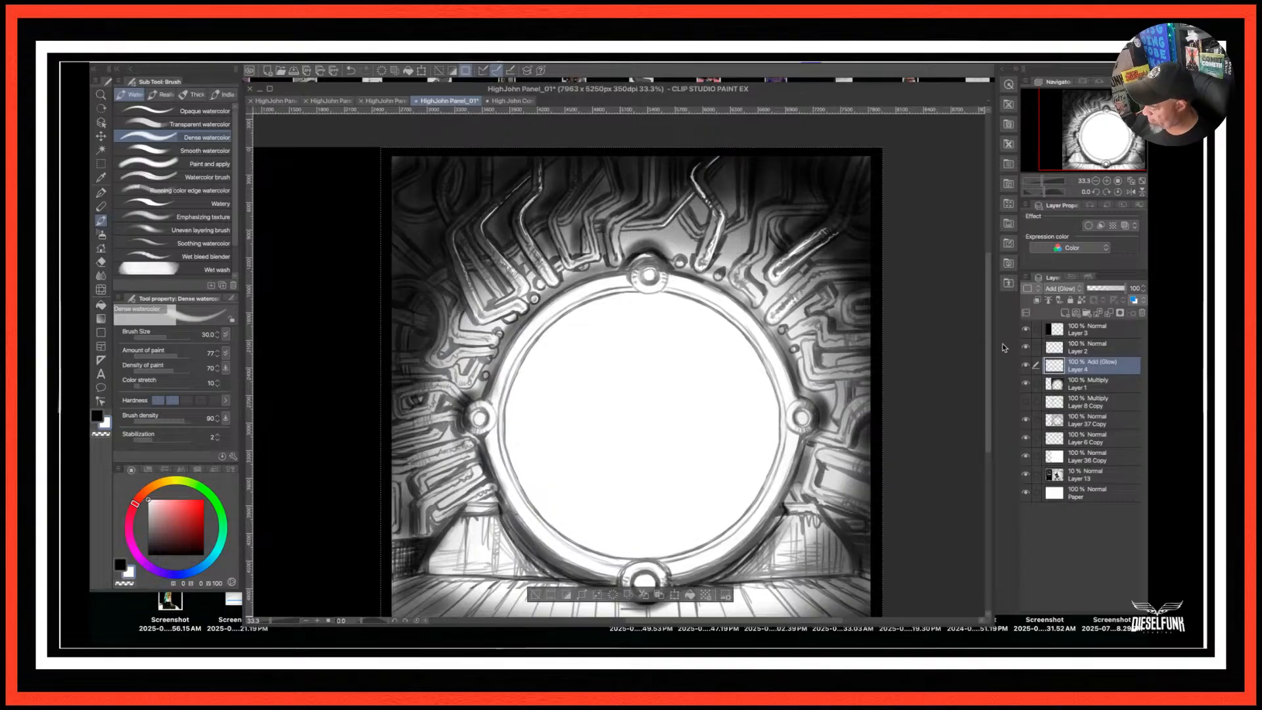
Paint highlights along the zigzag circuit lines between the ring's top knob and its upper-left studs.
{"action": "key", "text": "ctrl+minus"}
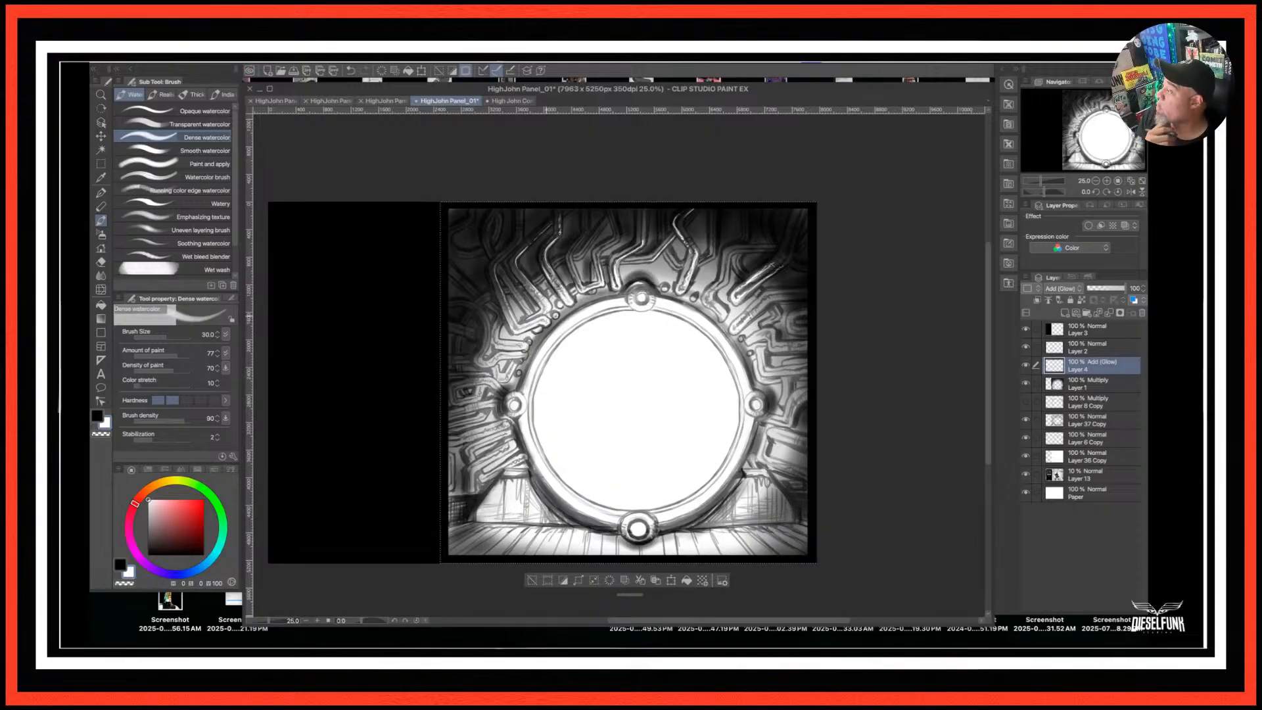
{"action": "scroll", "coordinate": [548, 319], "scroll_direction": "up", "scroll_amount": 2}
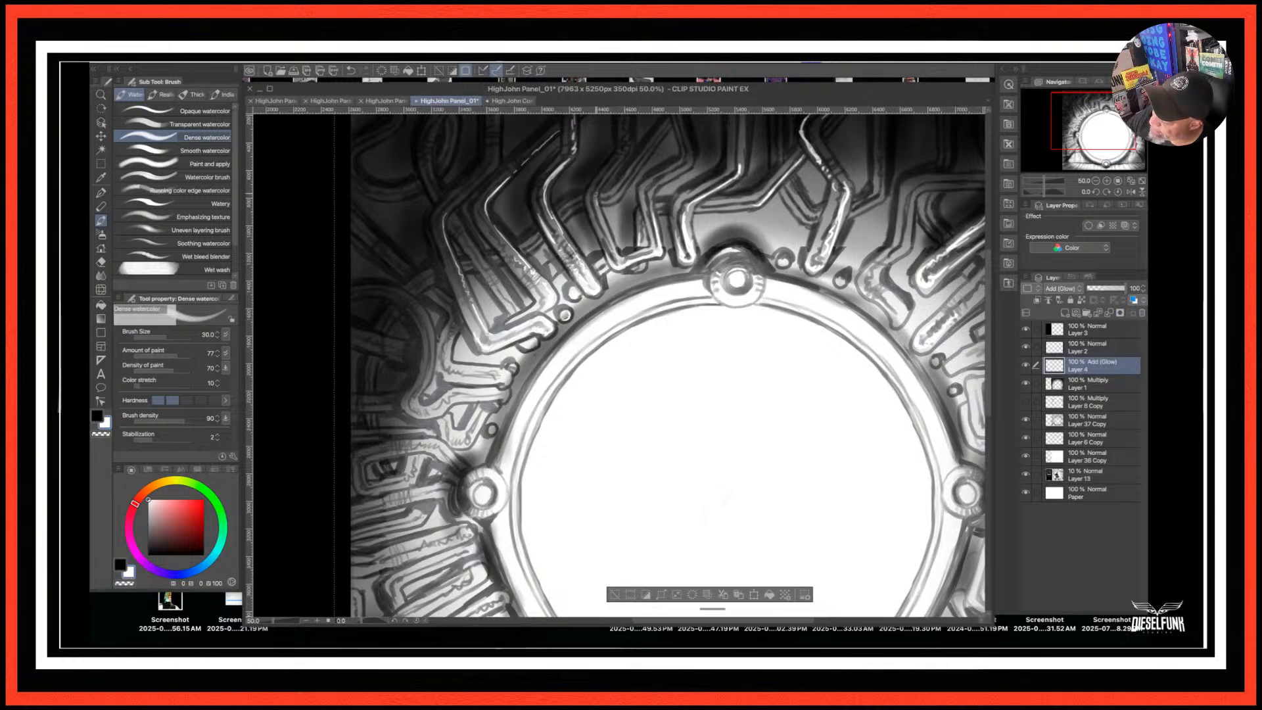
{"action": "left_click_drag", "start_coordinate": [598, 209], "coordinate": [627, 130]}
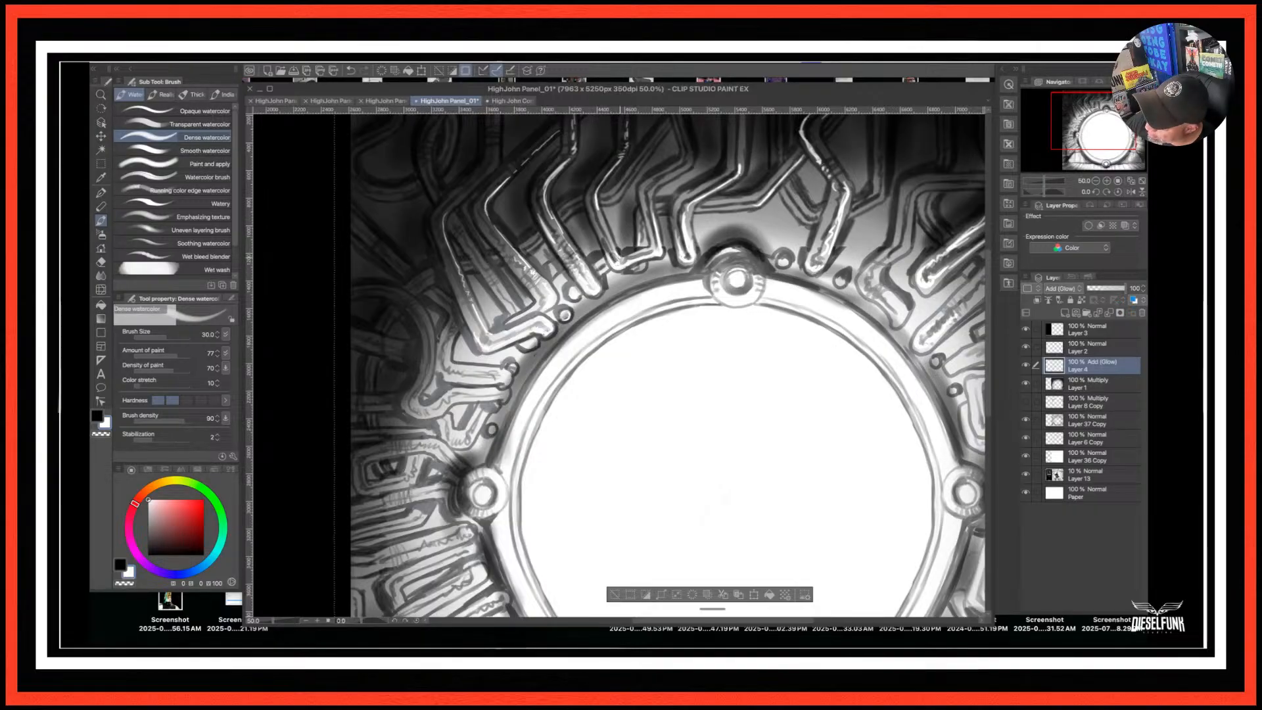
{"action": "mouse_move", "coordinate": [610, 240]}
{"action": "left_mouse_down"}
{"action": "mouse_move", "coordinate": [617, 264]}
{"action": "mouse_move", "coordinate": [606, 250]}
{"action": "left_mouse_up"}
{"action": "left_click_drag", "start_coordinate": [596, 228], "coordinate": [609, 260]}
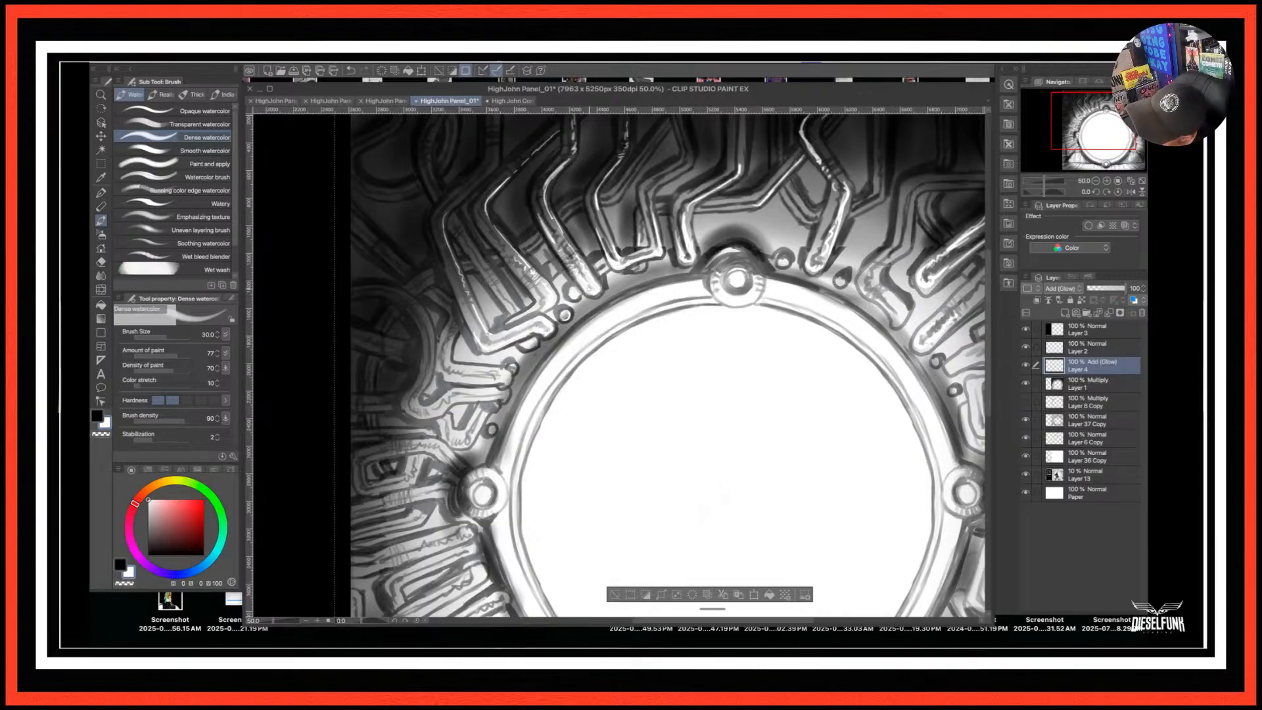
{"action": "mouse_move", "coordinate": [575, 255]}
{"action": "left_mouse_down"}
{"action": "mouse_move", "coordinate": [583, 264]}
{"action": "mouse_move", "coordinate": [566, 240]}
{"action": "mouse_move", "coordinate": [576, 255]}
{"action": "left_mouse_up"}
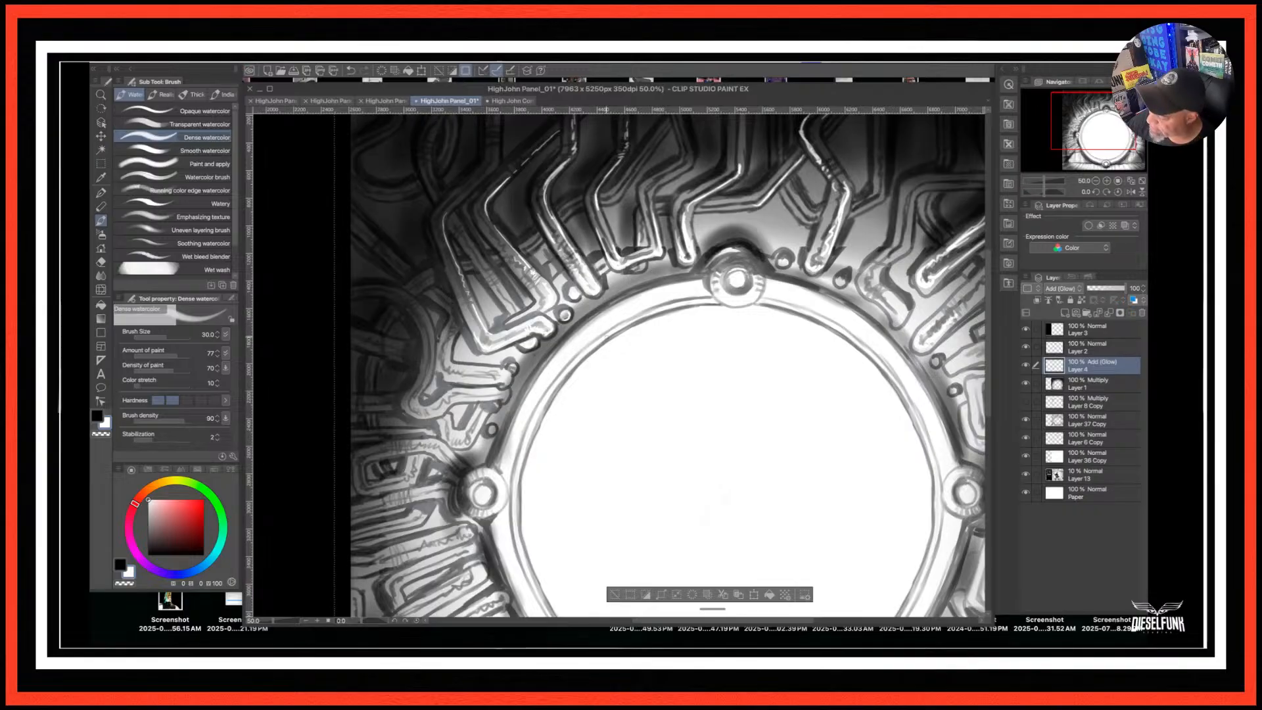
Reduce the Dense watercolor brush to size 25 and highlight the circuit lines at the ring's upper left.
{"action": "left_click_drag", "start_coordinate": [761, 389], "coordinate": [888, 442]}
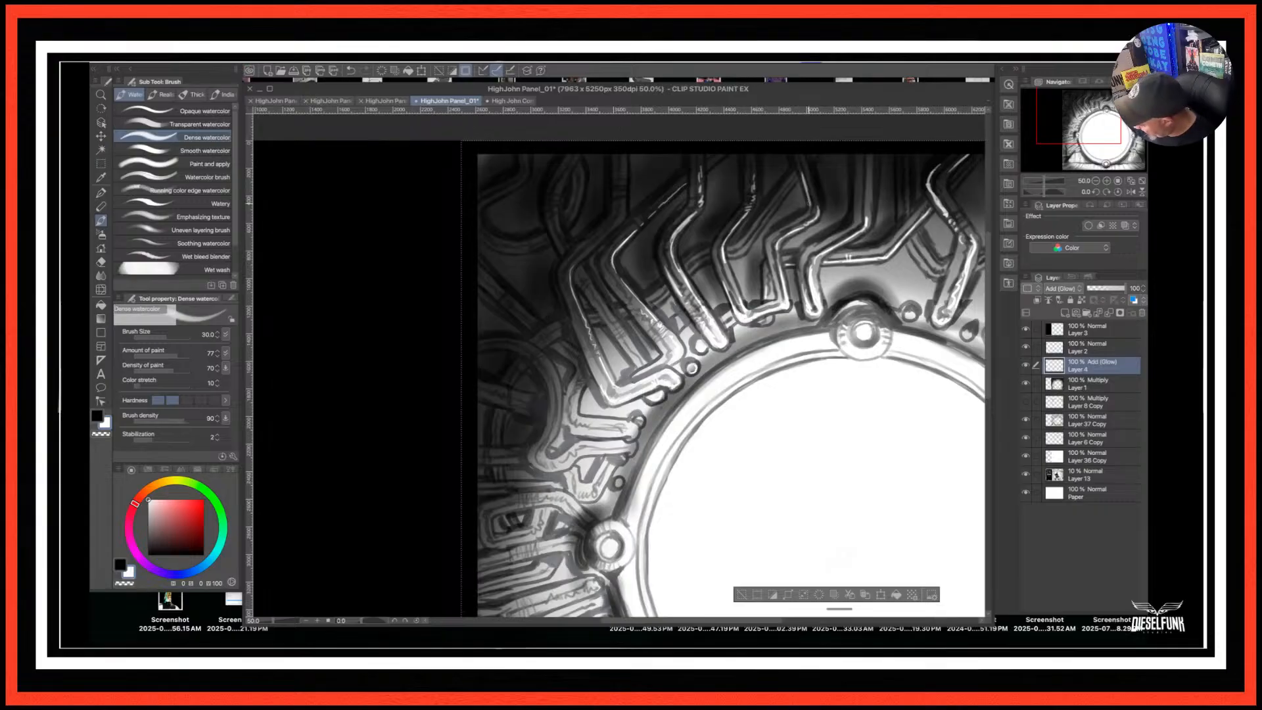
{"action": "key", "text": "bracketleft"}
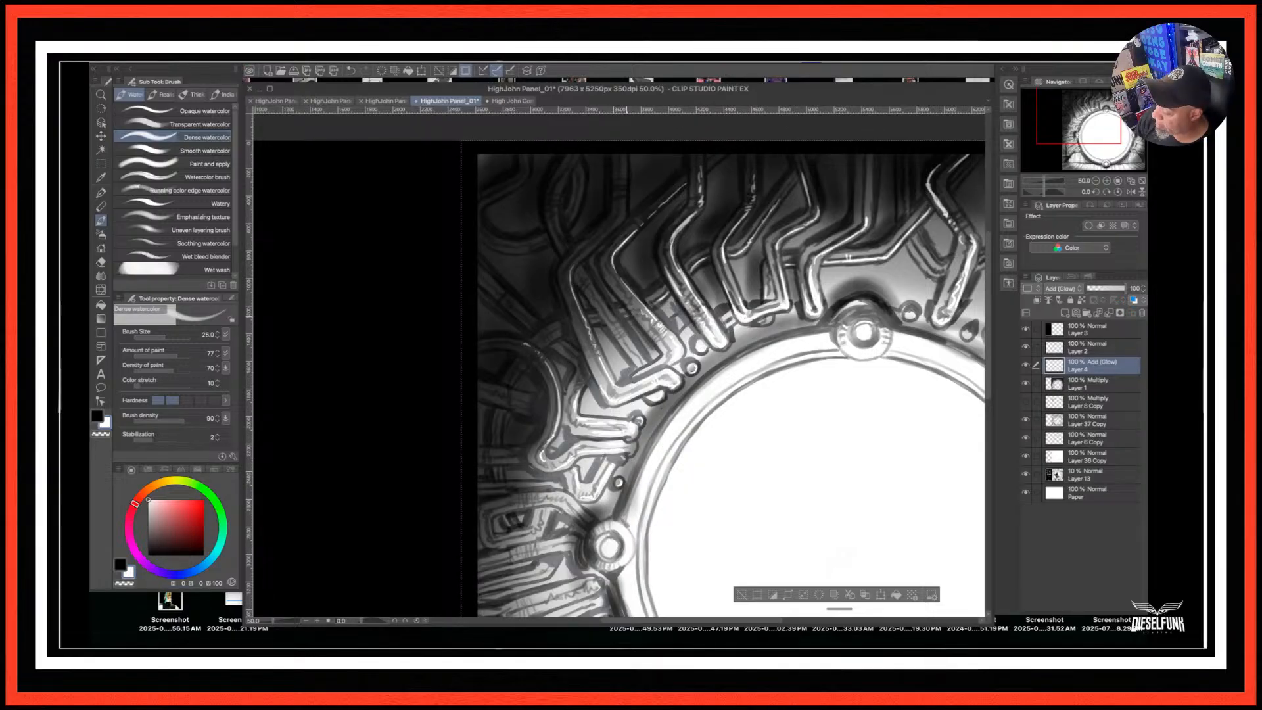
{"action": "left_click_drag", "start_coordinate": [596, 294], "coordinate": [636, 355]}
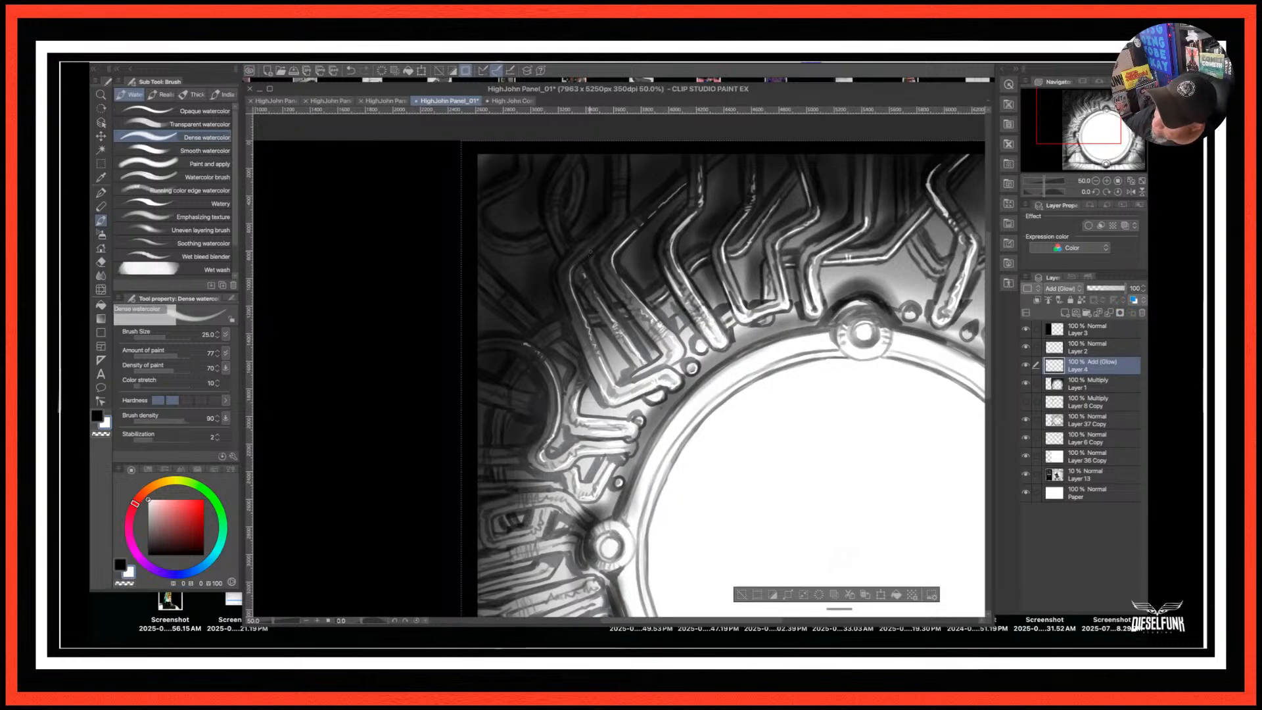
Add a highlight along the angled circuit lines farther out from the ring's upper-left studs.
{"action": "left_click_drag", "start_coordinate": [578, 261], "coordinate": [624, 211]}
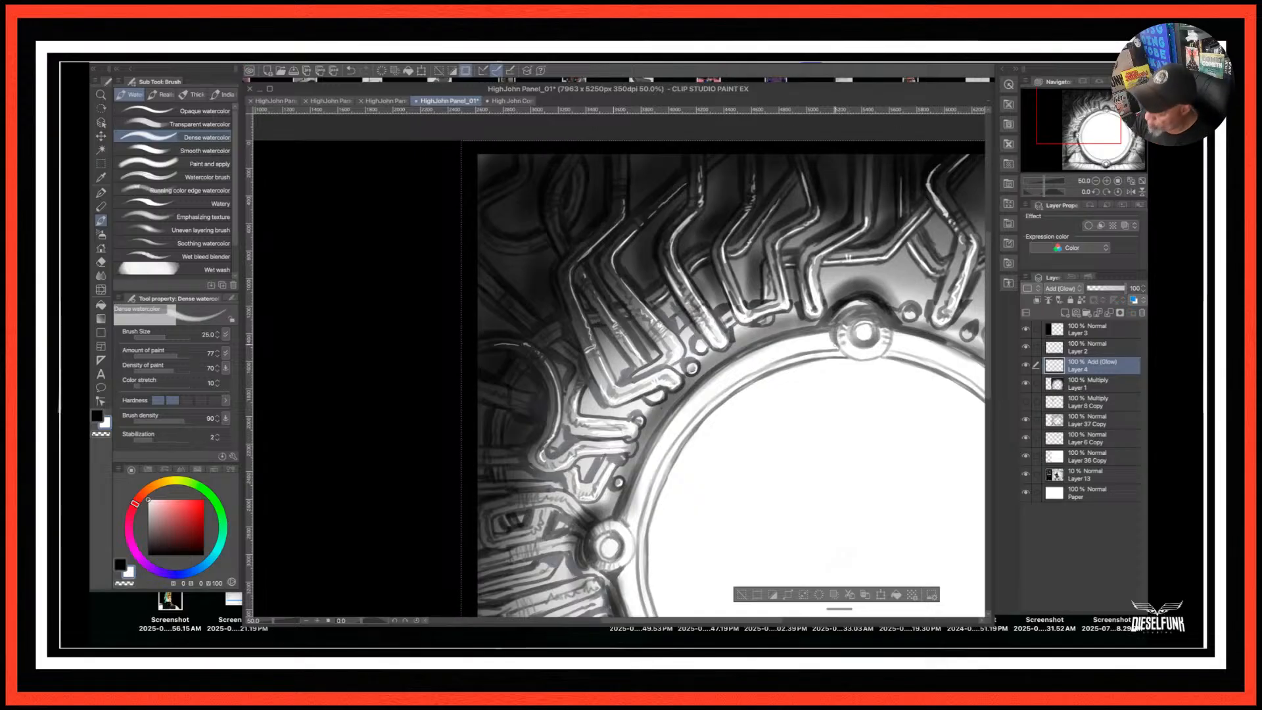
{"action": "left_click_drag", "start_coordinate": [695, 455], "coordinate": [817, 281]}
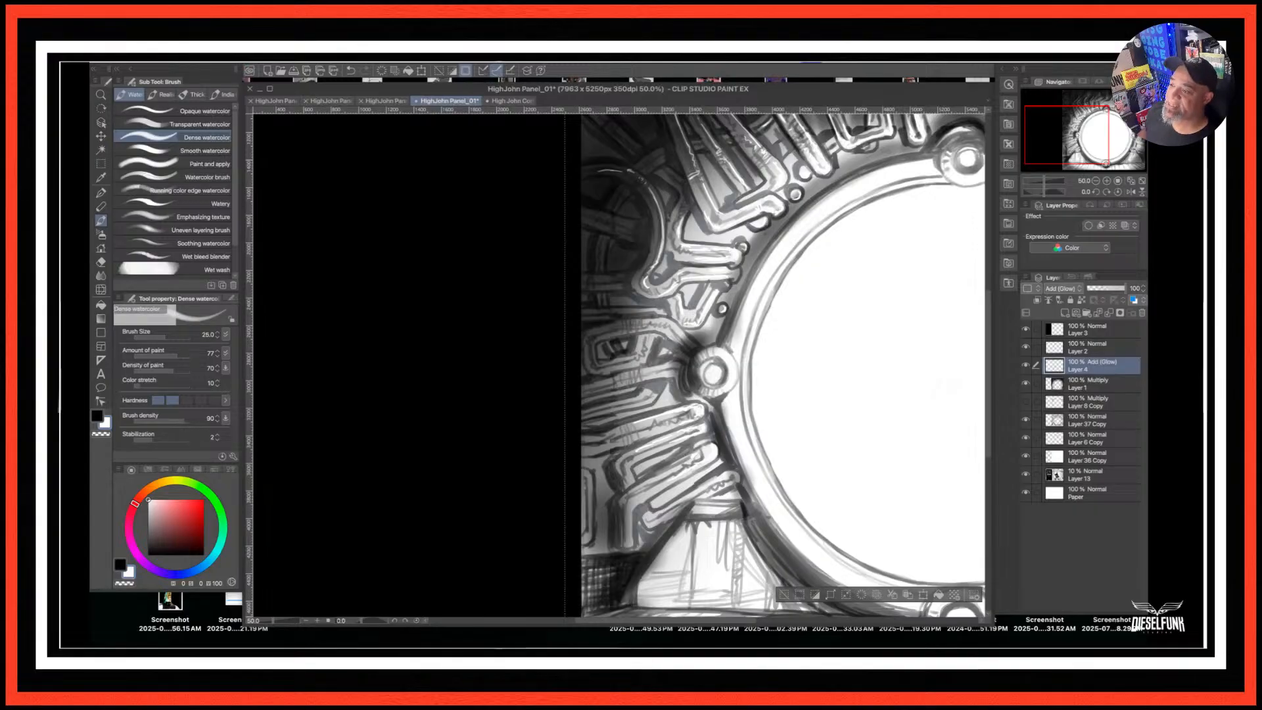
Switch to Safari, go to the Runway dashboard in the browser window holding Facebook, and start a new session.
{"action": "key", "text": "super+Tab"}
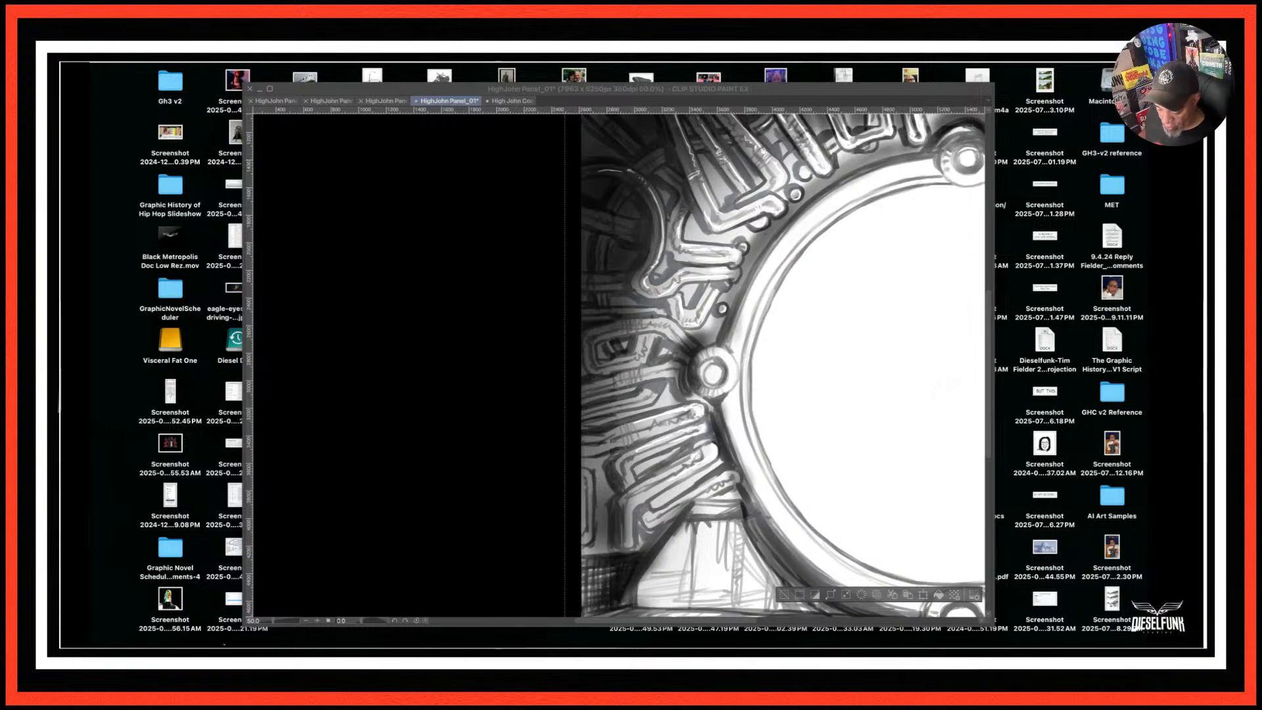
{"action": "mouse_move", "coordinate": [224, 644]}
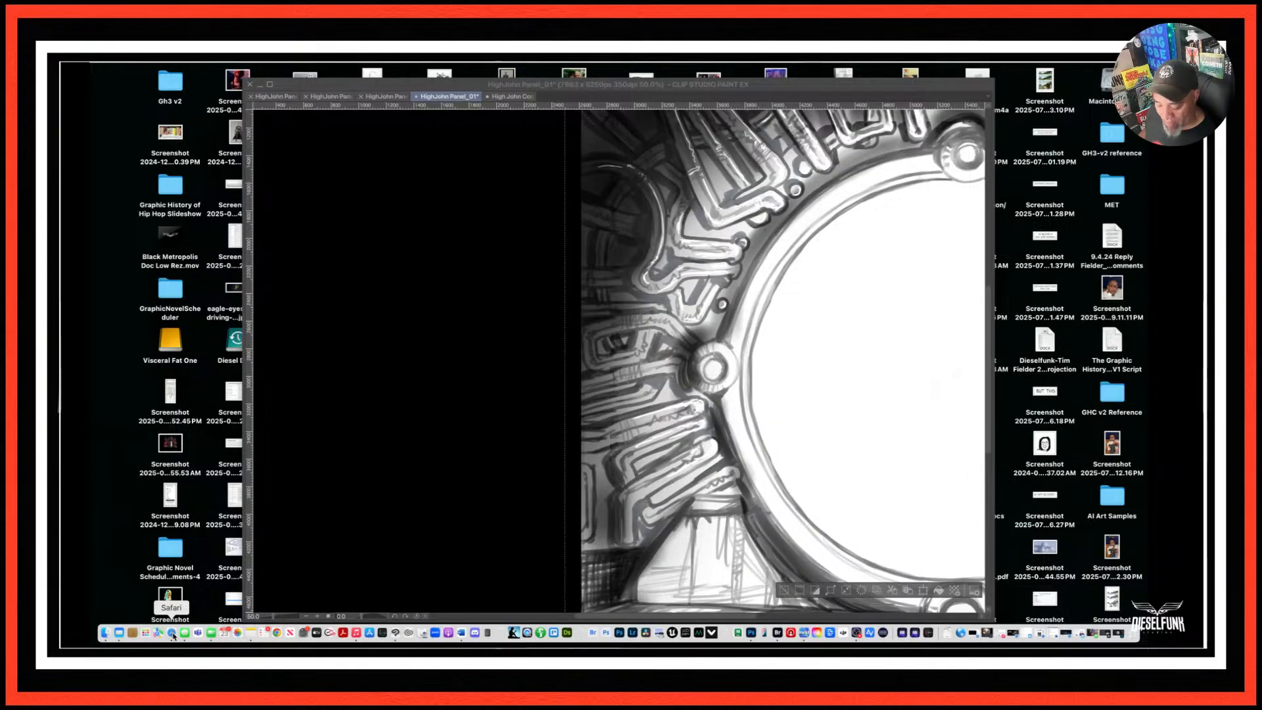
{"action": "left_click", "coordinate": [172, 634]}
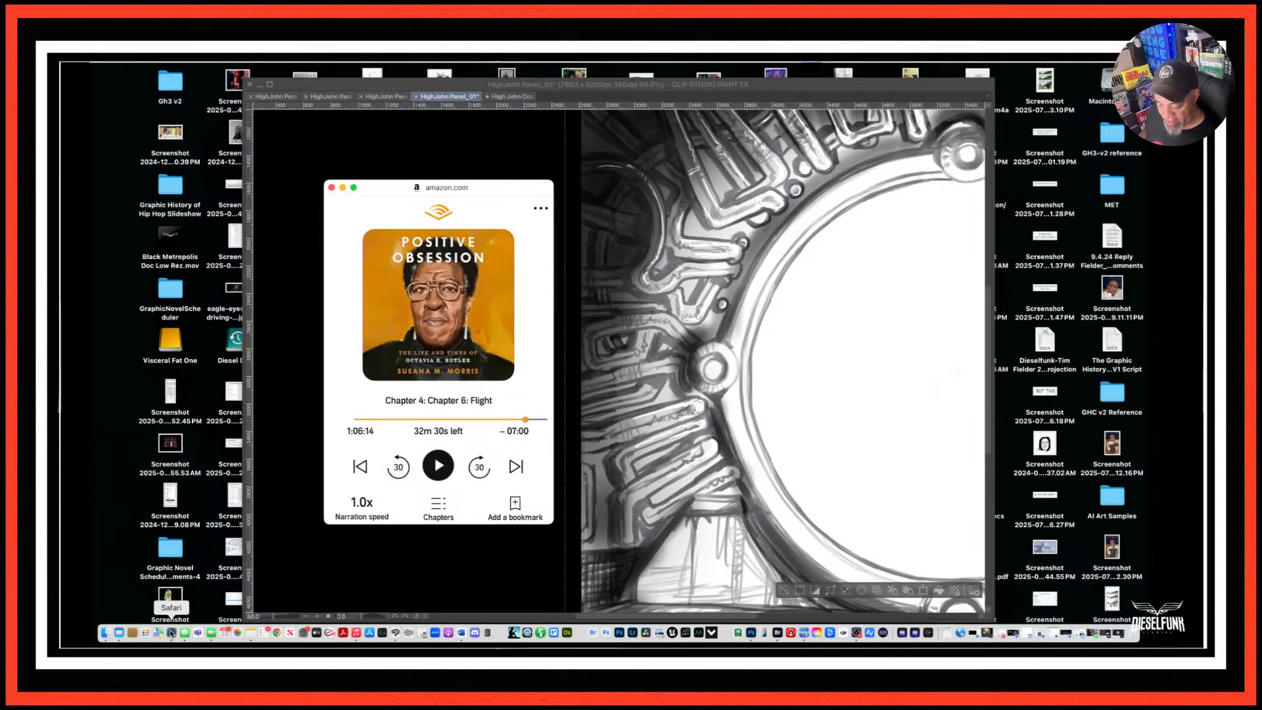
{"action": "right_click", "coordinate": [170, 633]}
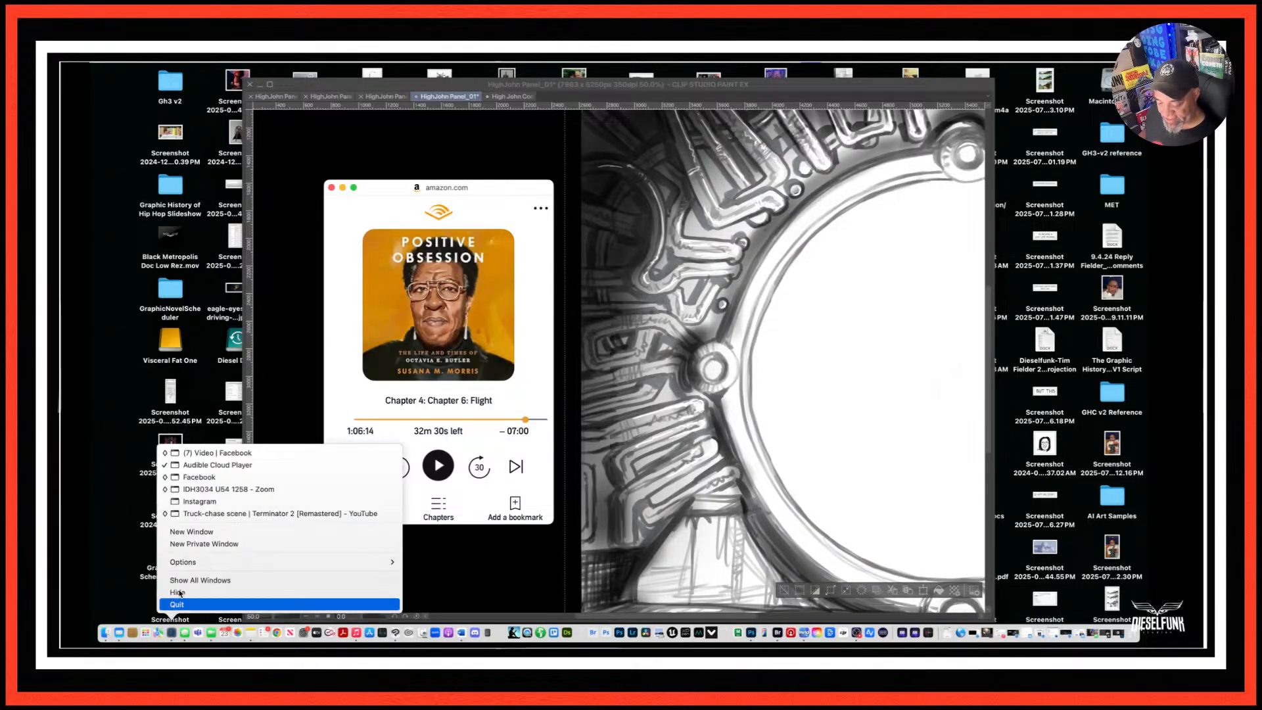
{"action": "left_click", "coordinate": [205, 477]}
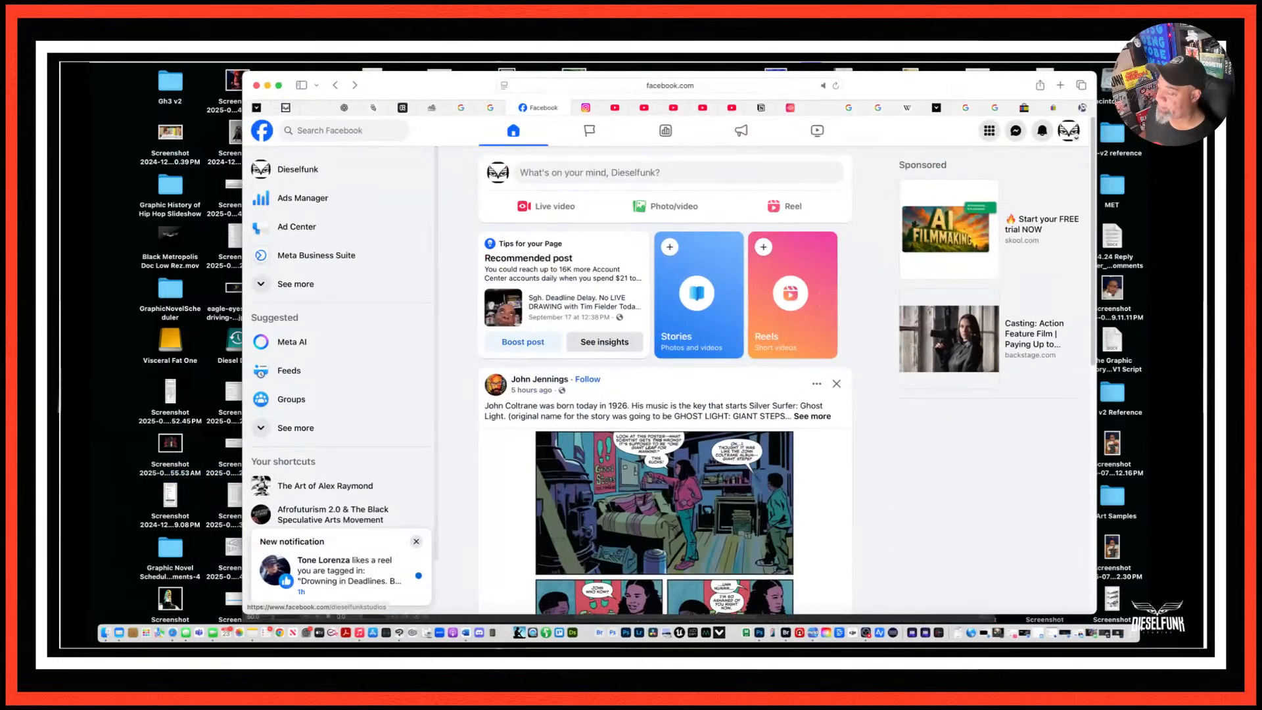
{"action": "left_click", "coordinate": [401, 108]}
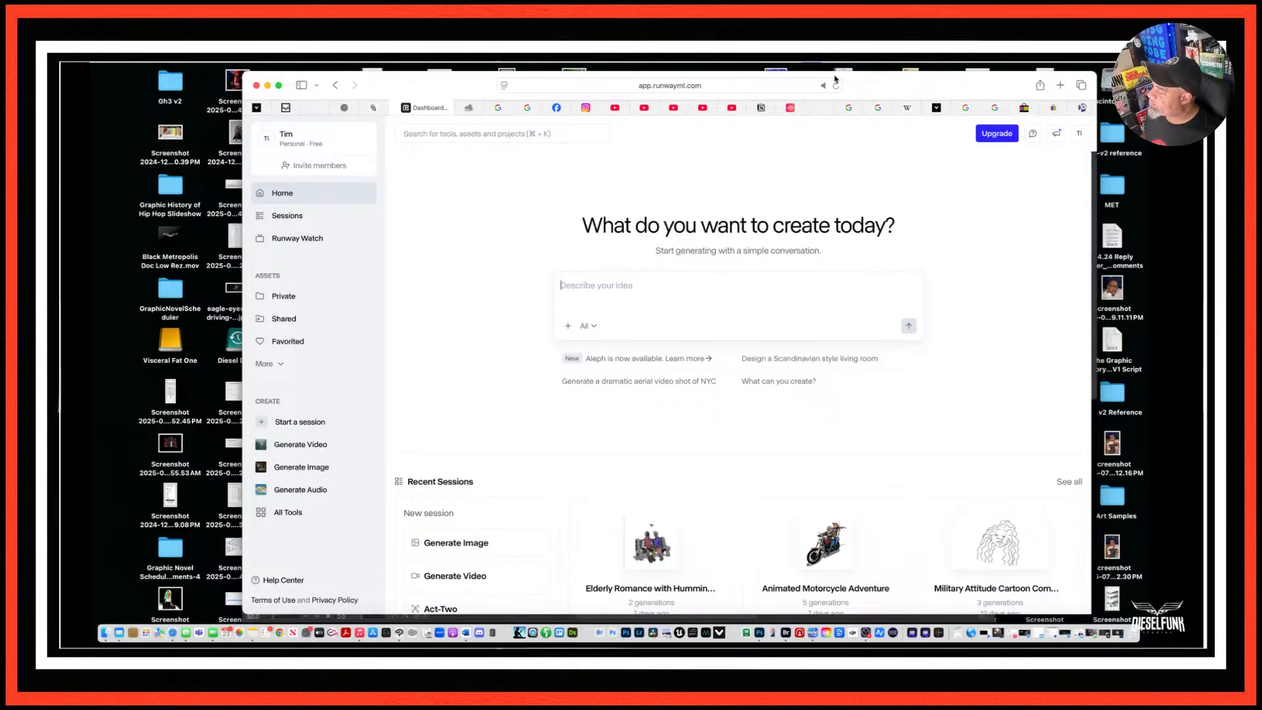
{"action": "left_click", "coordinate": [836, 87]}
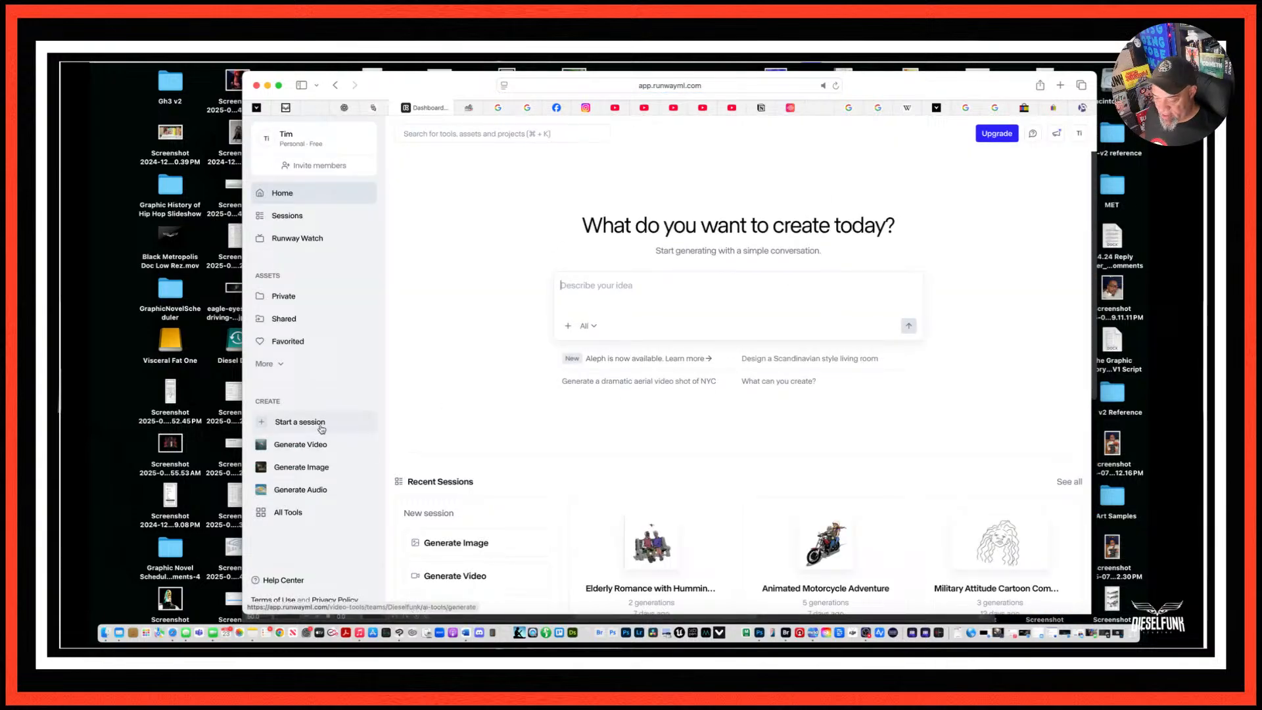
{"action": "left_click", "coordinate": [289, 423]}
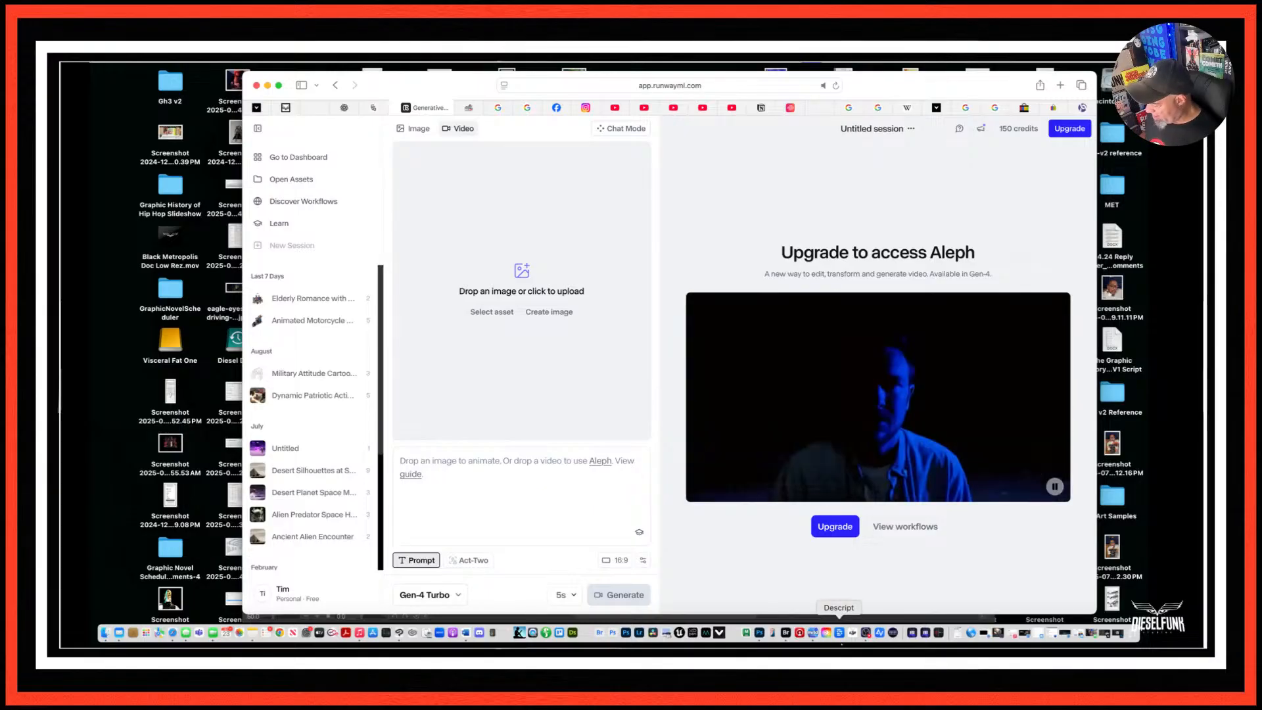
Switch to Photoshop and bring up the Matty Online Panels.psd document.
{"action": "left_click", "coordinate": [760, 633]}
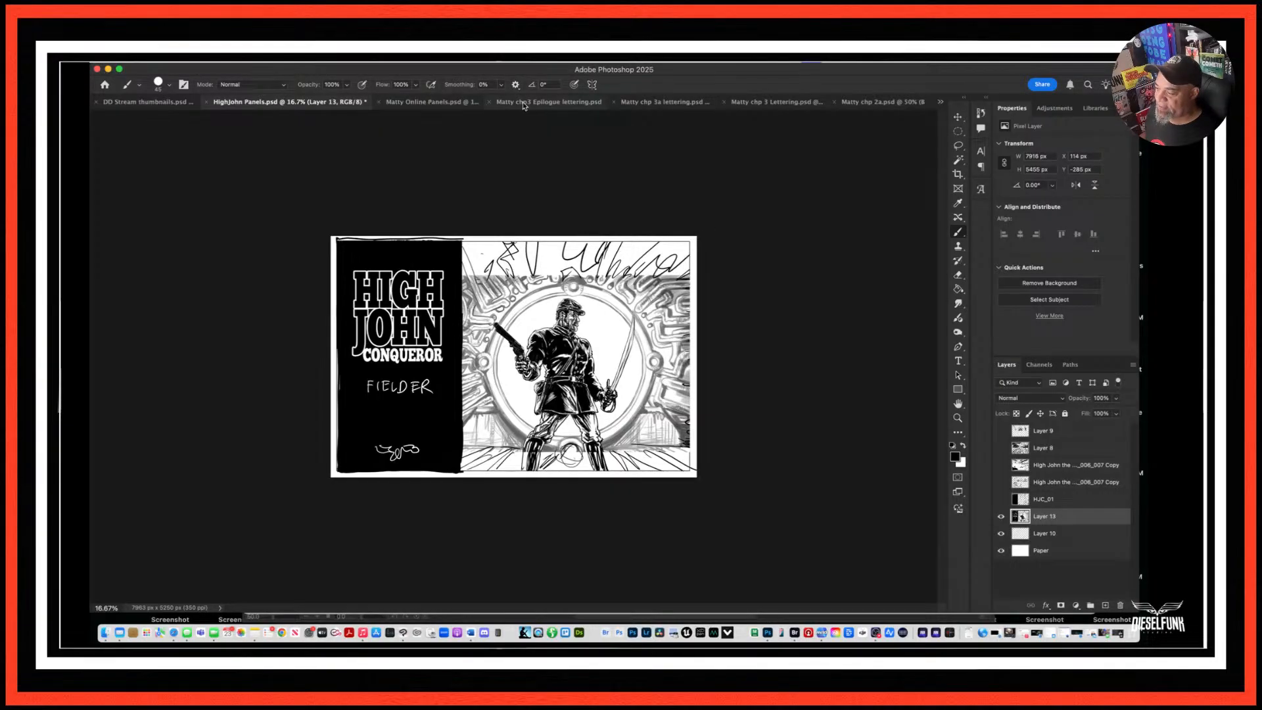
{"action": "left_click", "coordinate": [531, 103]}
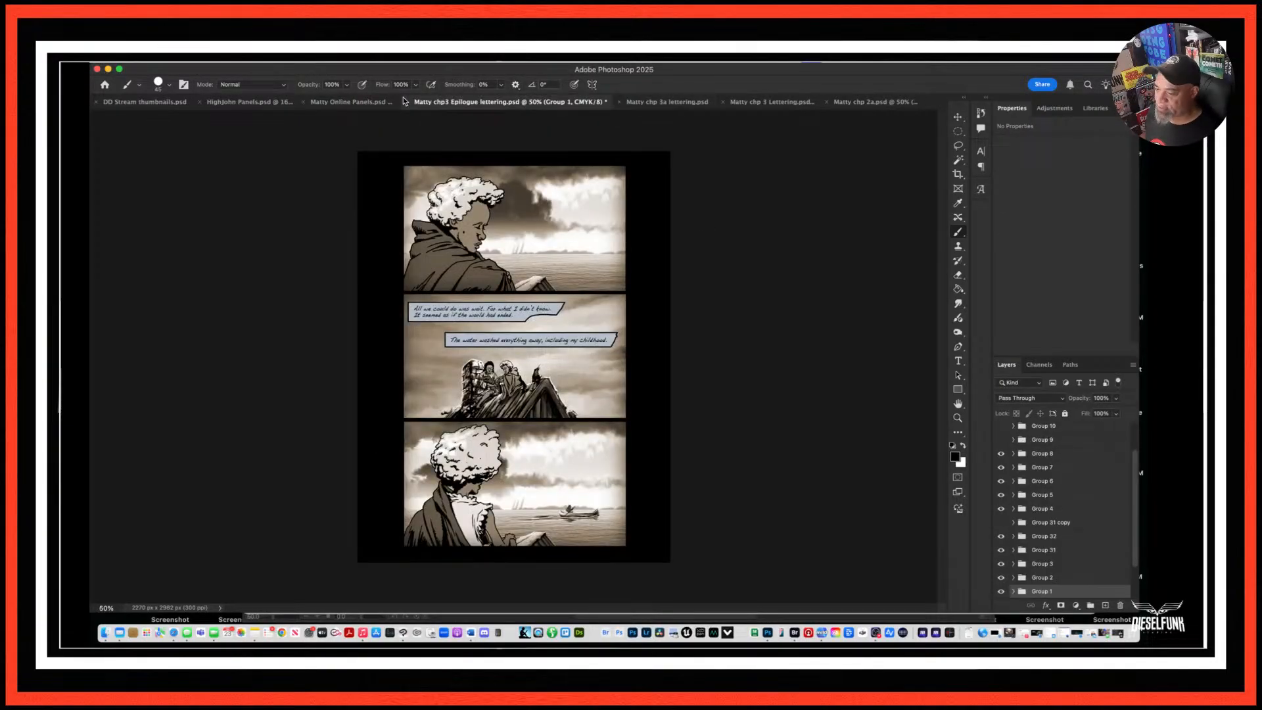
{"action": "left_click", "coordinate": [268, 104]}
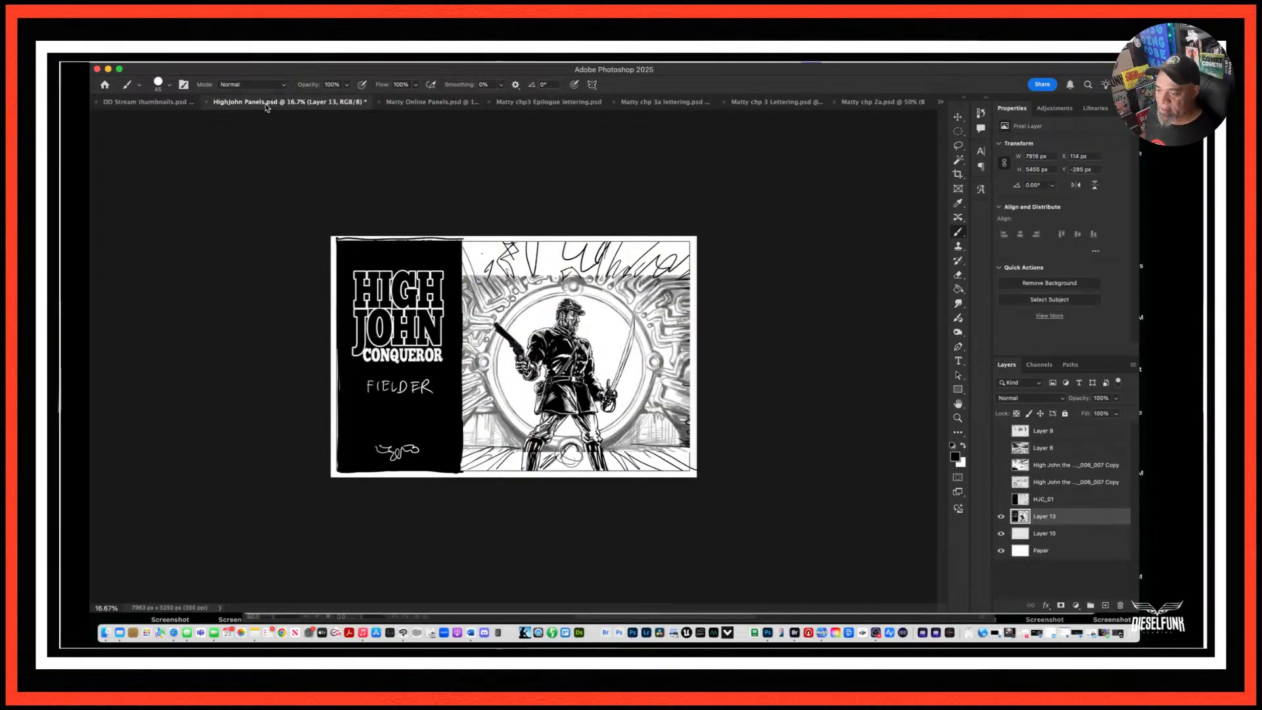
{"action": "left_click", "coordinate": [420, 102]}
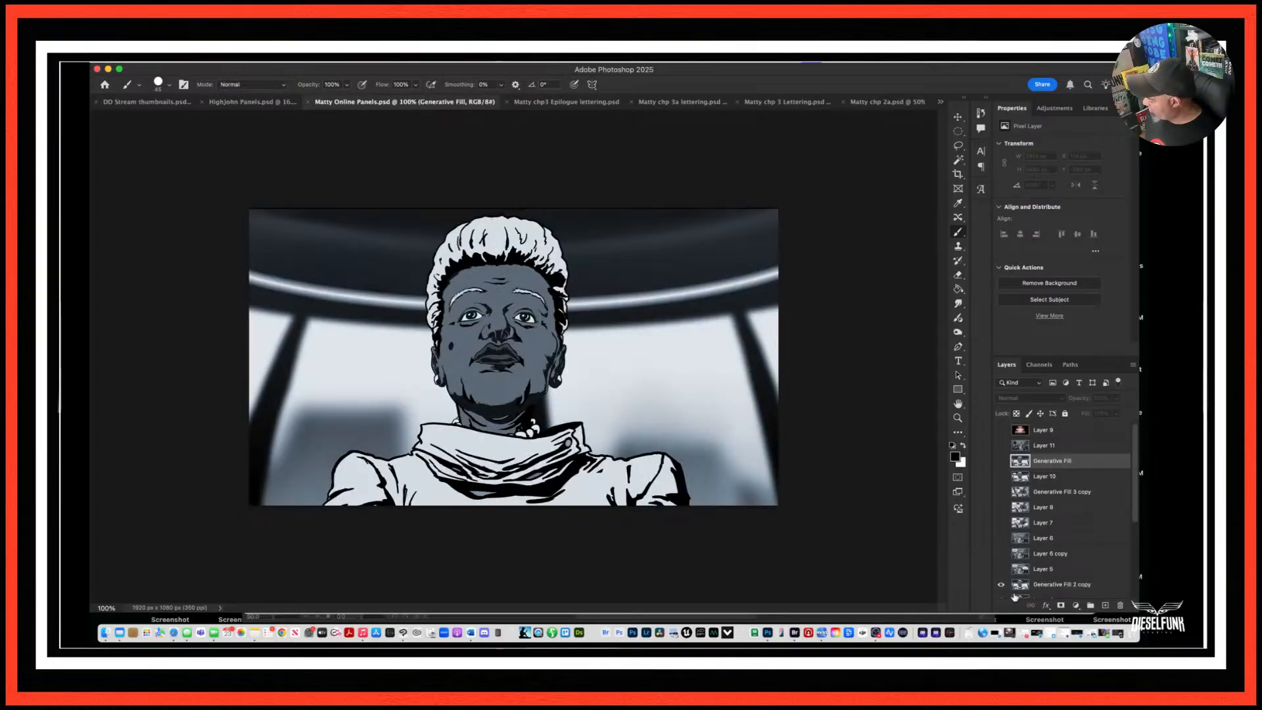
Hide Generative Fill 2 copy, Layer 4 and the Generative Fill below it, then show and select Layer 2 with the office scene.
{"action": "left_click", "coordinate": [1001, 585]}
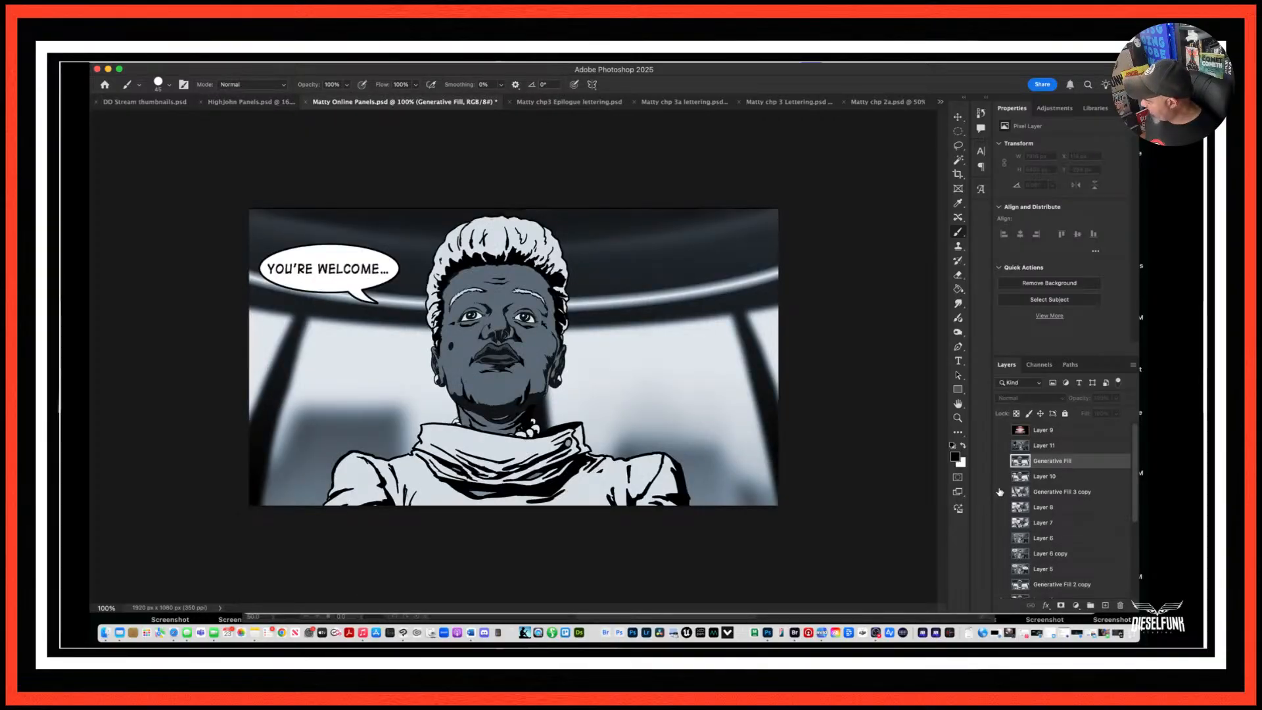
{"action": "scroll", "coordinate": [1006, 532], "scroll_direction": "down", "scroll_amount": 3}
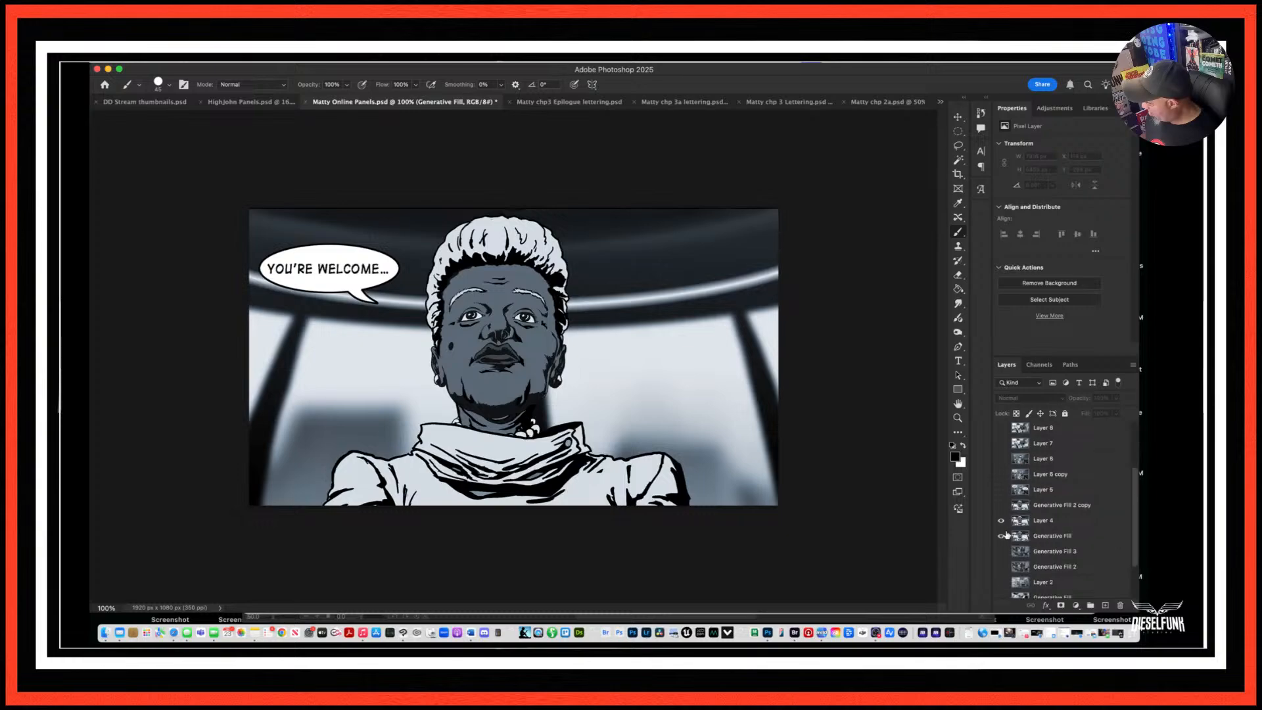
{"action": "scroll", "coordinate": [1007, 534], "scroll_direction": "down", "scroll_amount": 2}
{"action": "left_click", "coordinate": [1002, 466]}
{"action": "left_click_drag", "start_coordinate": [1002, 467], "coordinate": [1001, 490]}
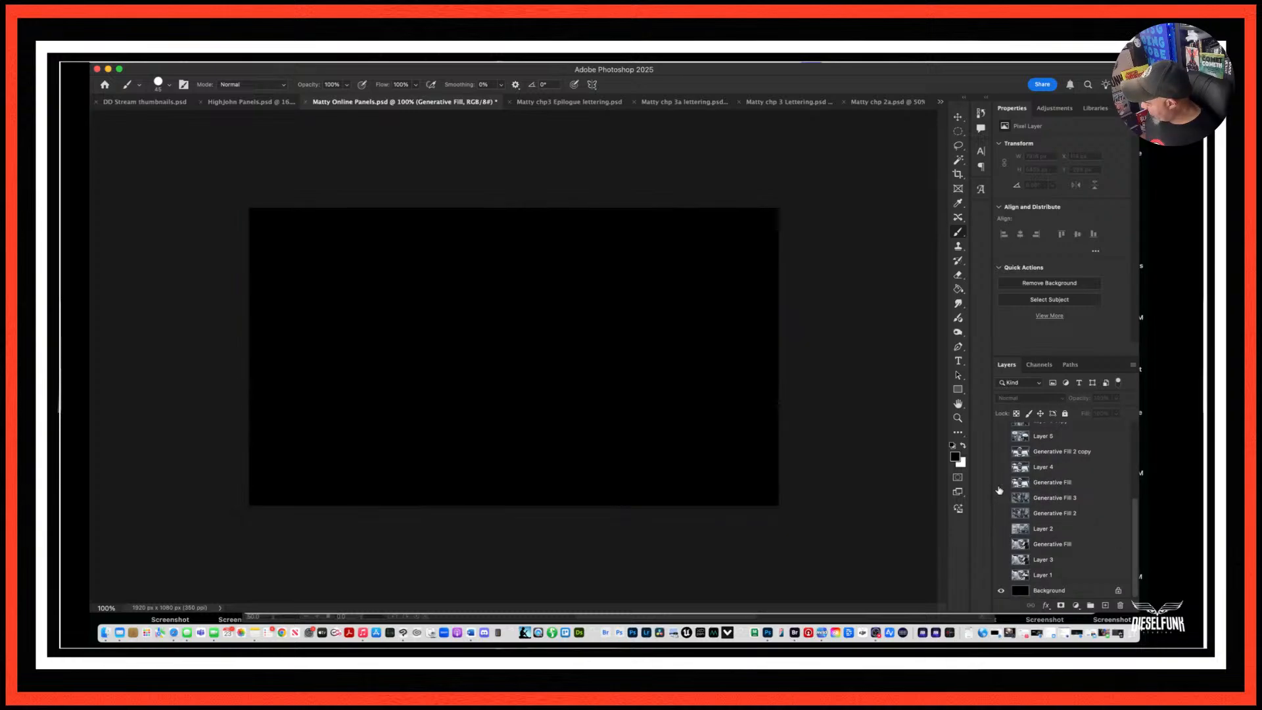
{"action": "left_click", "coordinate": [1001, 530]}
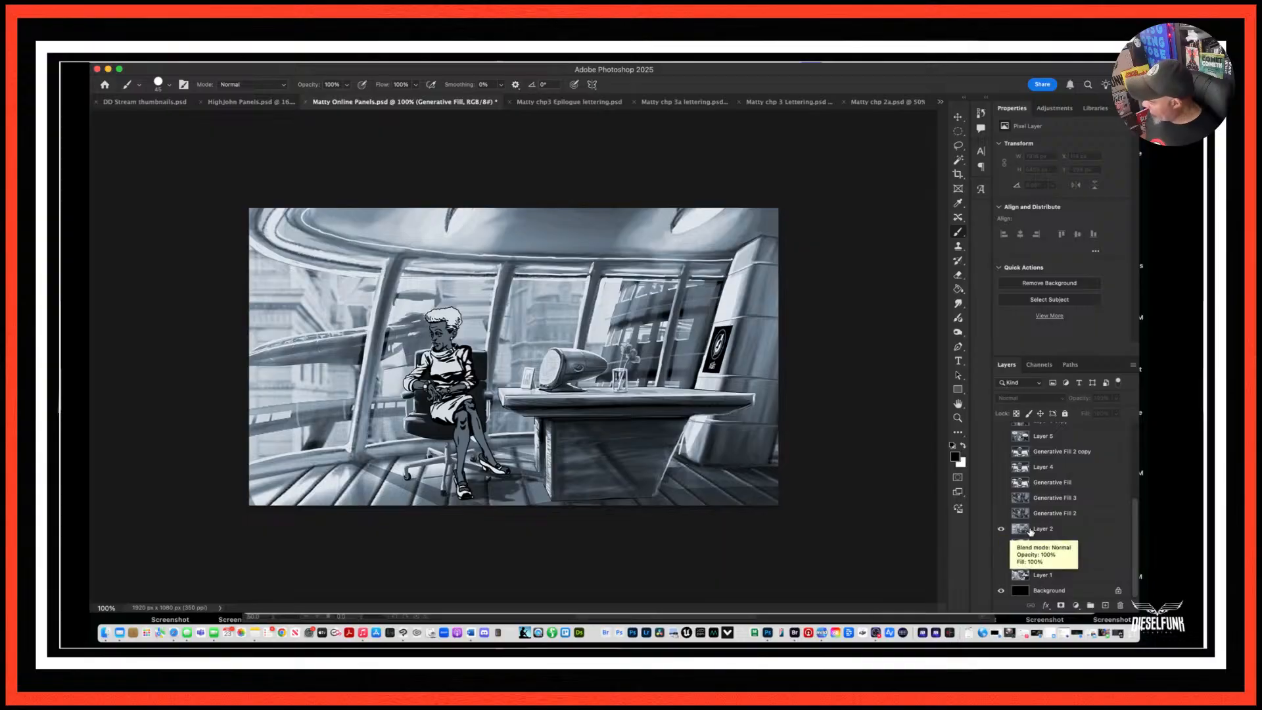
{"action": "left_click", "coordinate": [1069, 535]}
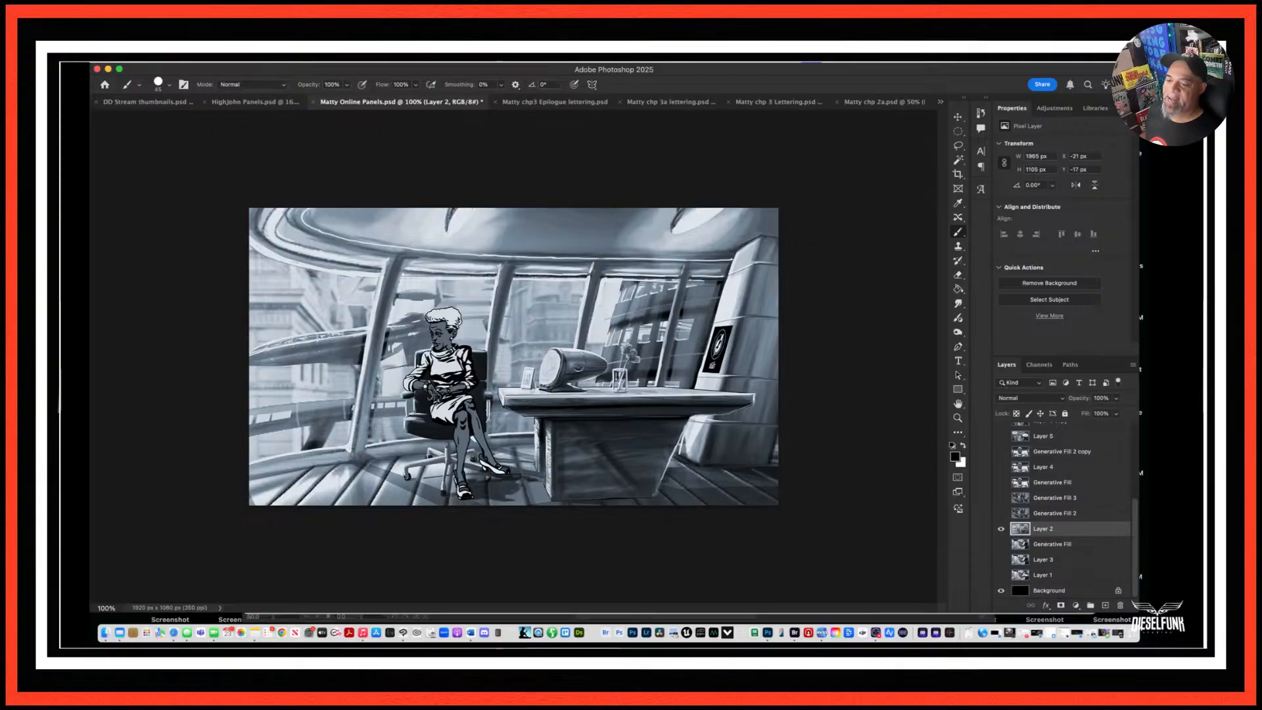
Export the office panel as a 1920 × 1080 JPG with the quality raised toward High.
{"action": "left_click", "coordinate": [199, 62]}
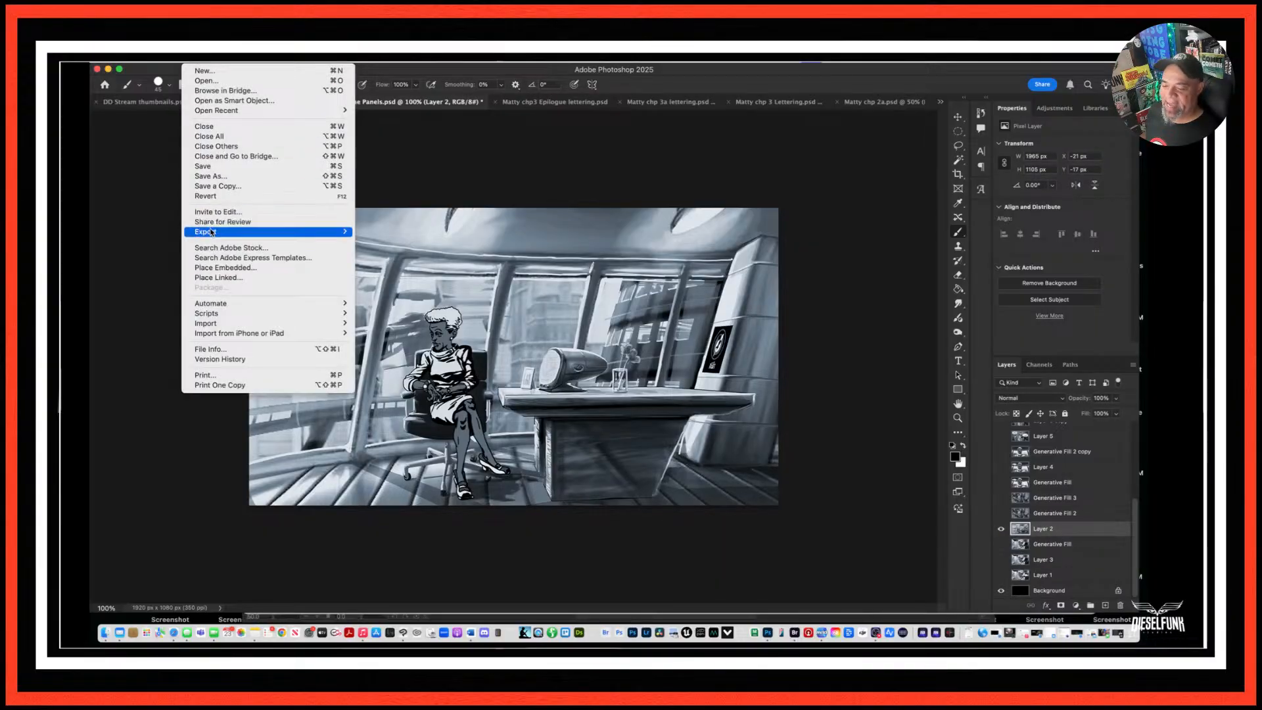
{"action": "mouse_move", "coordinate": [329, 231]}
{"action": "left_click", "coordinate": [413, 243]}
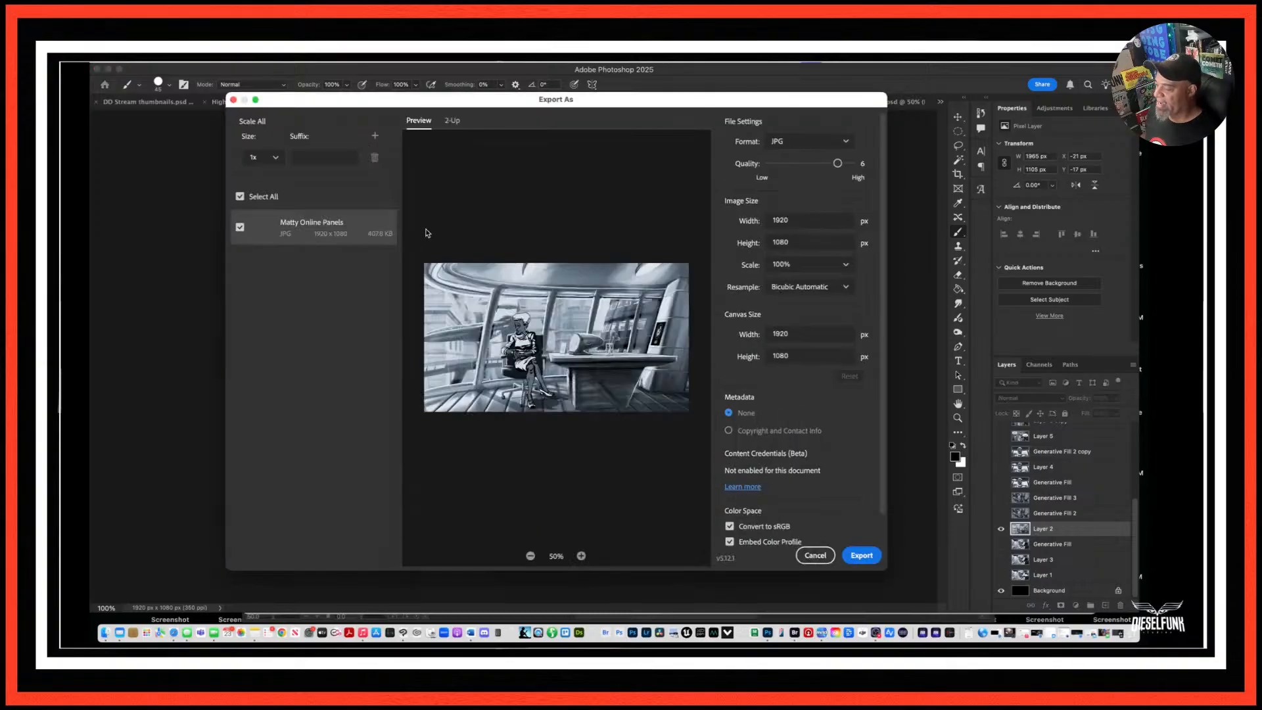
{"action": "left_click_drag", "start_coordinate": [836, 163], "coordinate": [851, 163]}
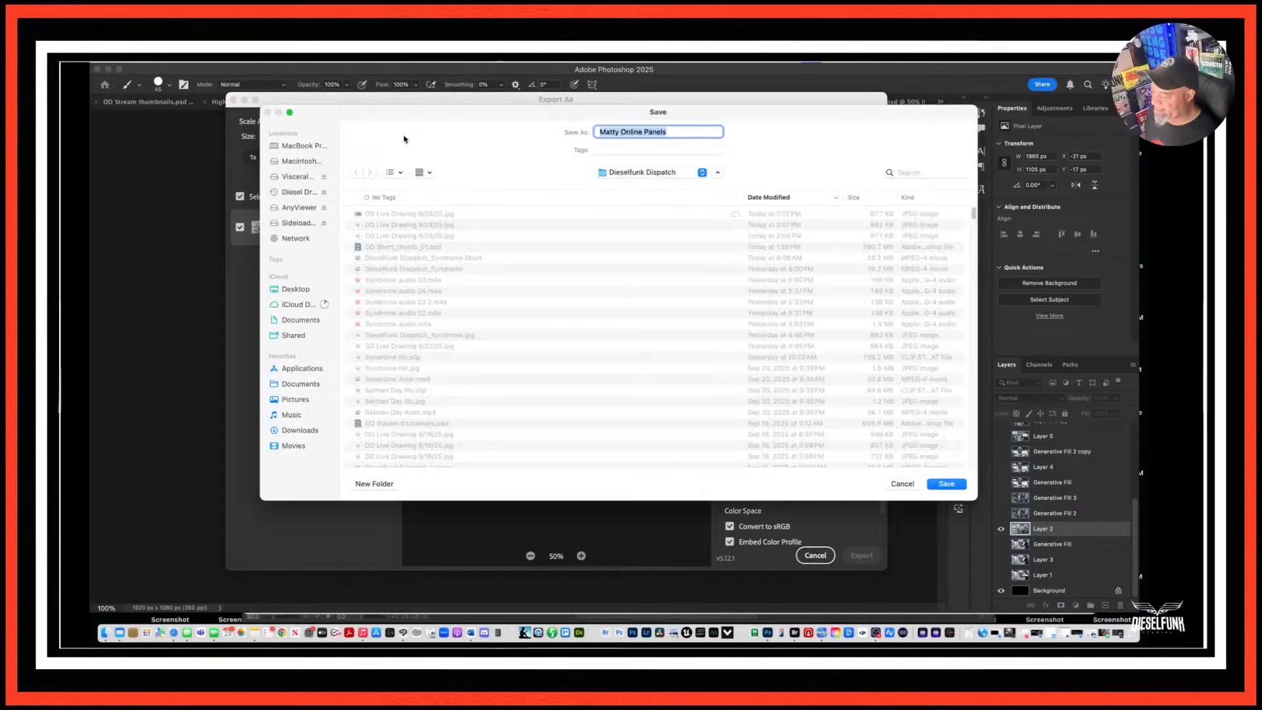
Name the exported file "Matty Office Animtest" and copy that name.
{"action": "left_click", "coordinate": [630, 133]}
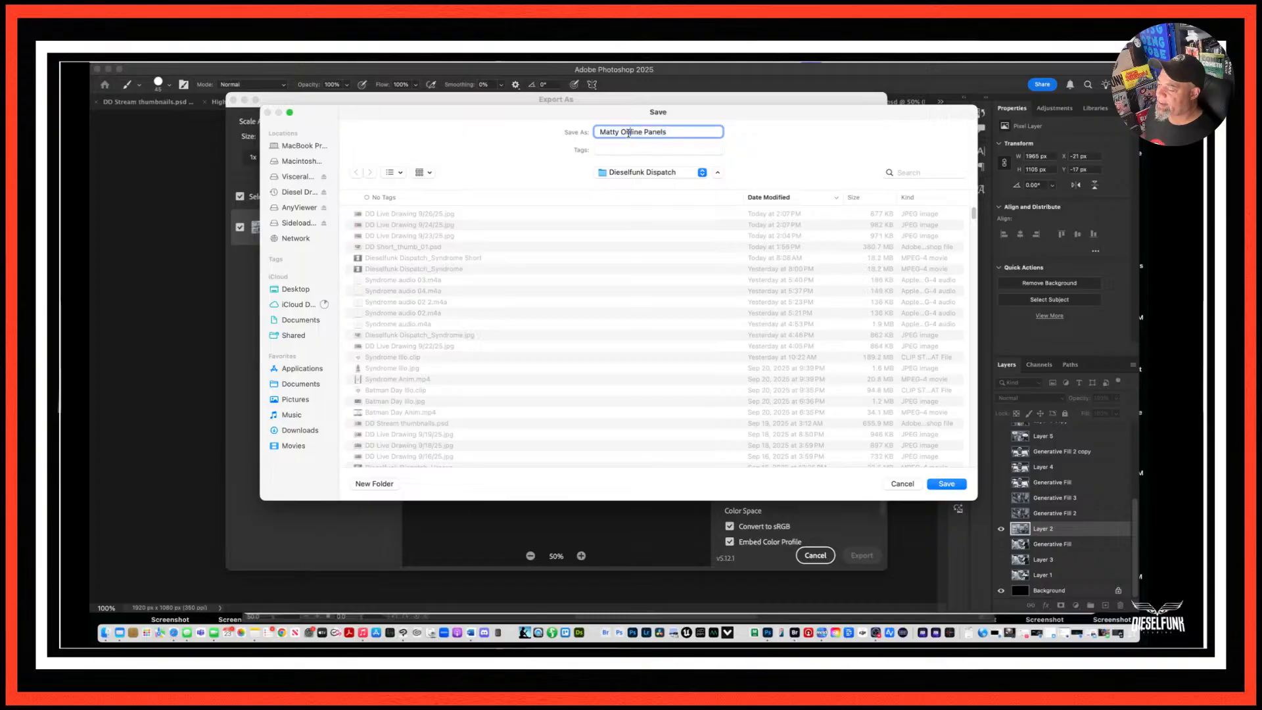
{"action": "double_click", "coordinate": [620, 131]}
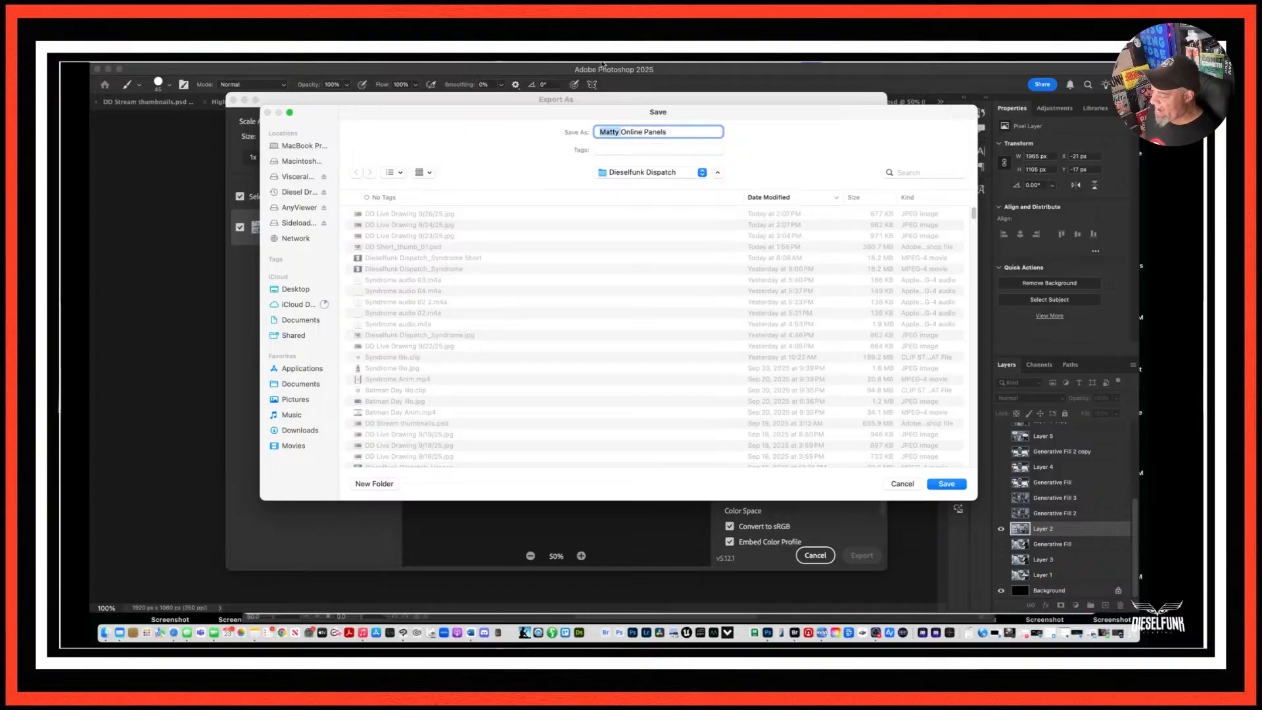
{"action": "left_click", "coordinate": [620, 132]}
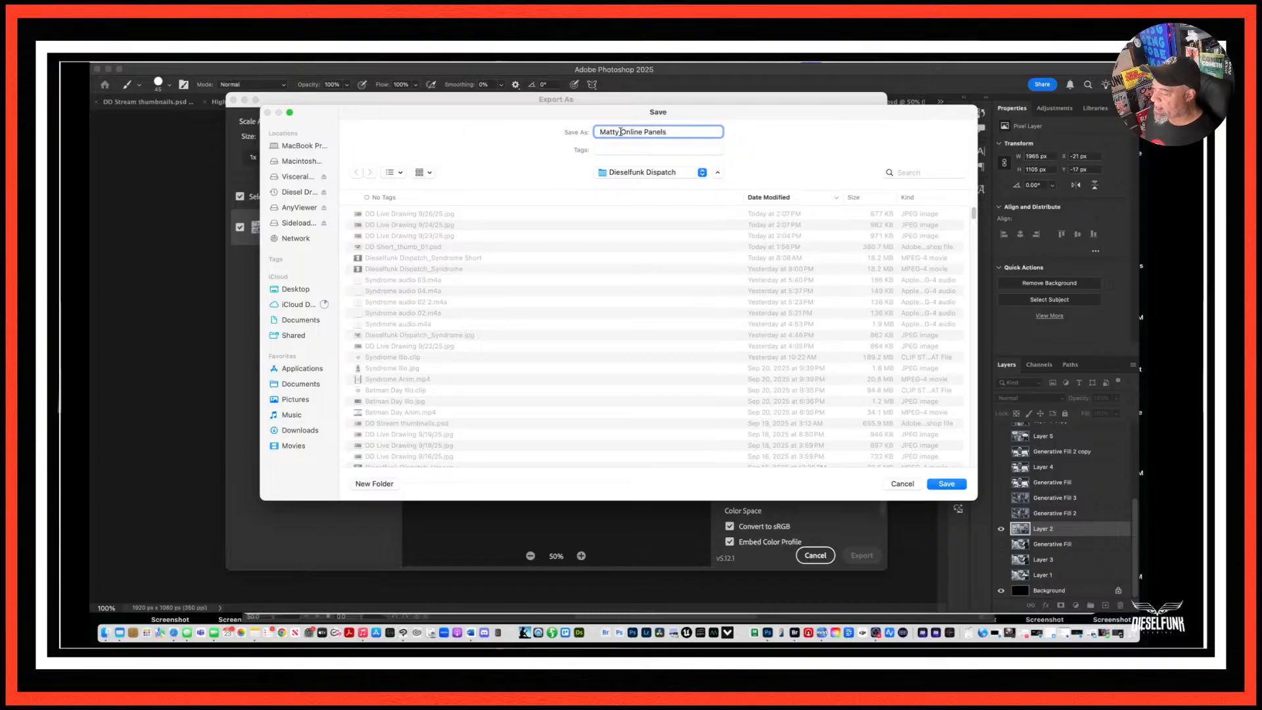
{"action": "left_click_drag", "start_coordinate": [621, 132], "coordinate": [709, 133]}
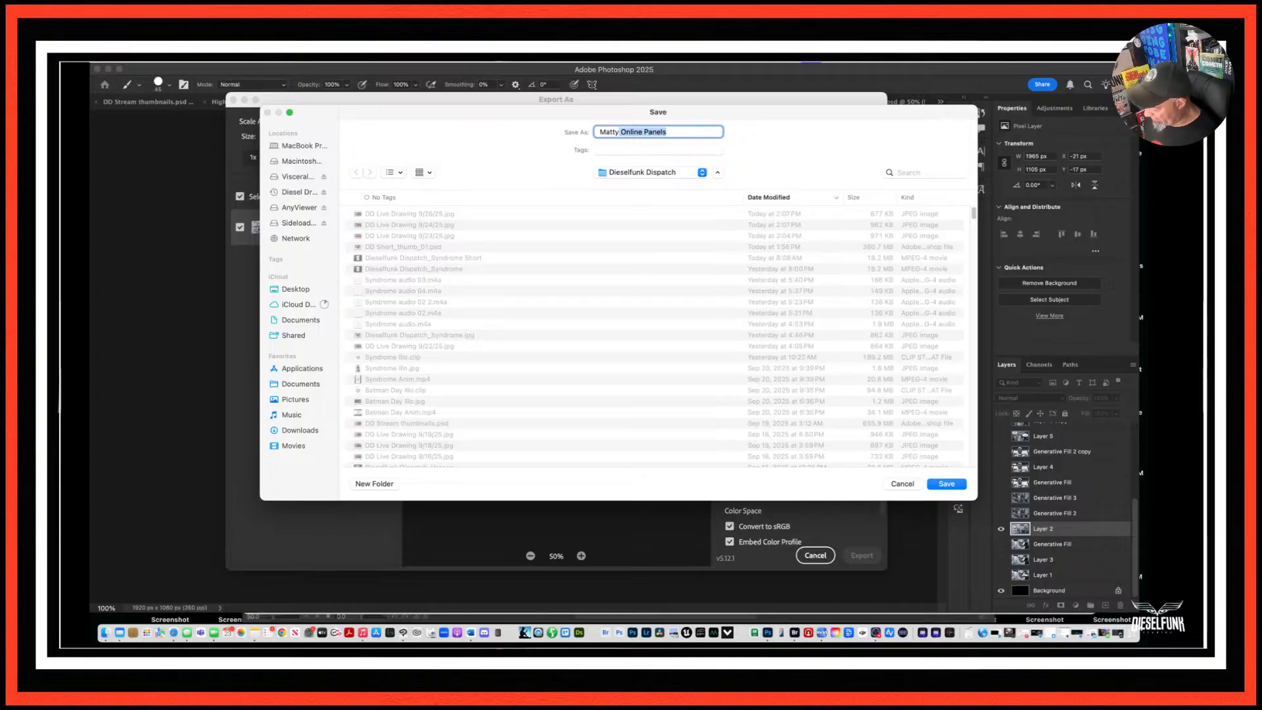
{"action": "type", "text": "Office"}
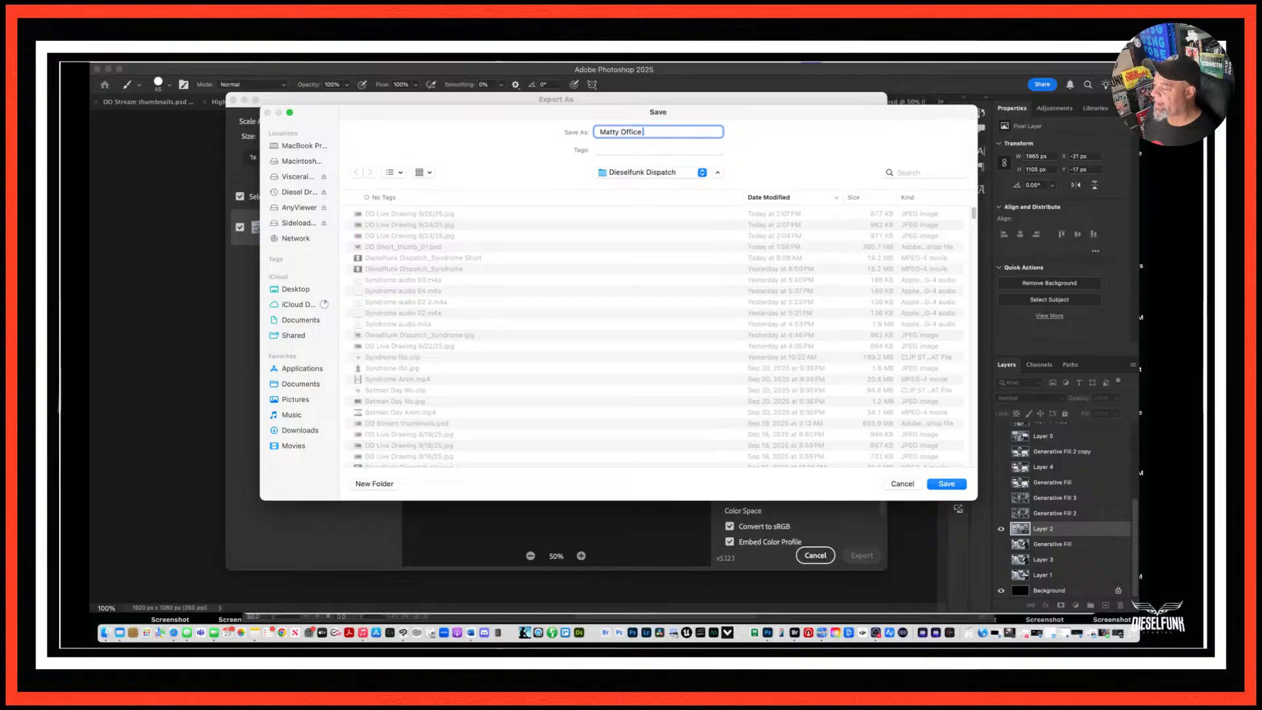
{"action": "type", "text": "Anim"}
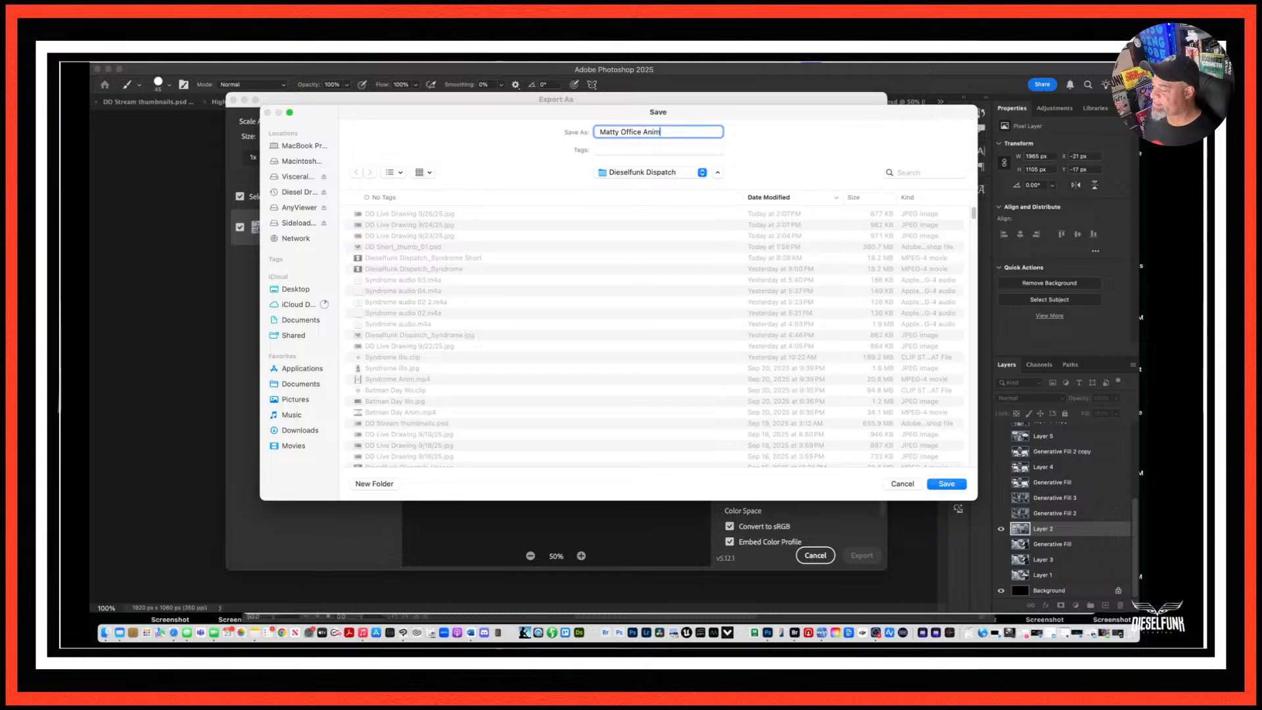
{"action": "type", "text": "test"}
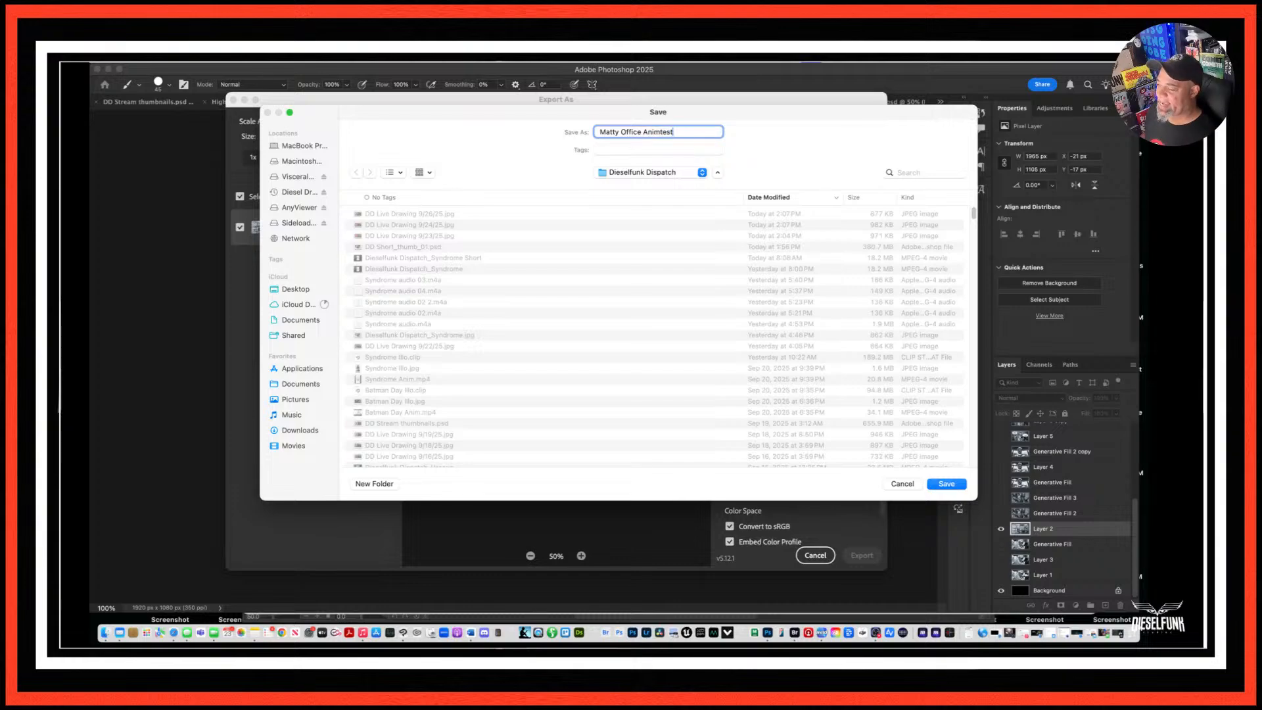
{"action": "triple_click", "coordinate": [642, 129]}
{"action": "key", "text": "super+c"}
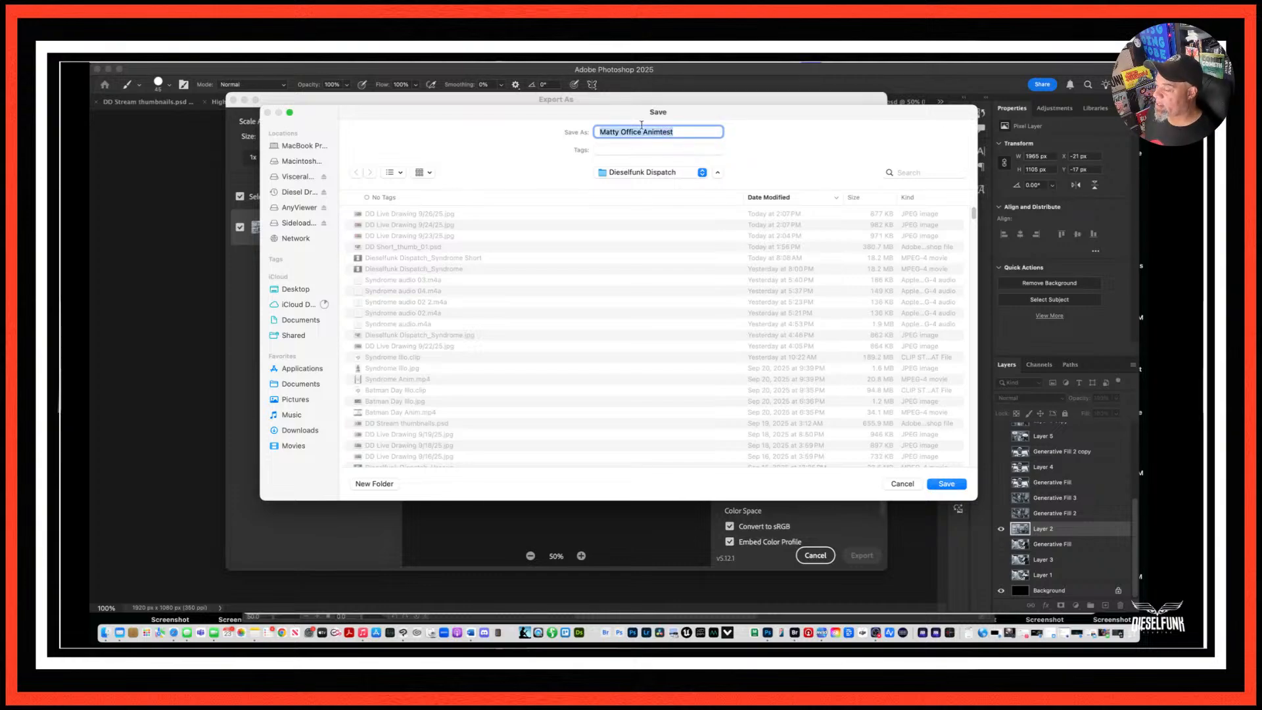
Save the exported JPG in the Matty Illos folder.
{"action": "left_click", "coordinate": [702, 172]}
{"action": "left_click", "coordinate": [655, 287]}
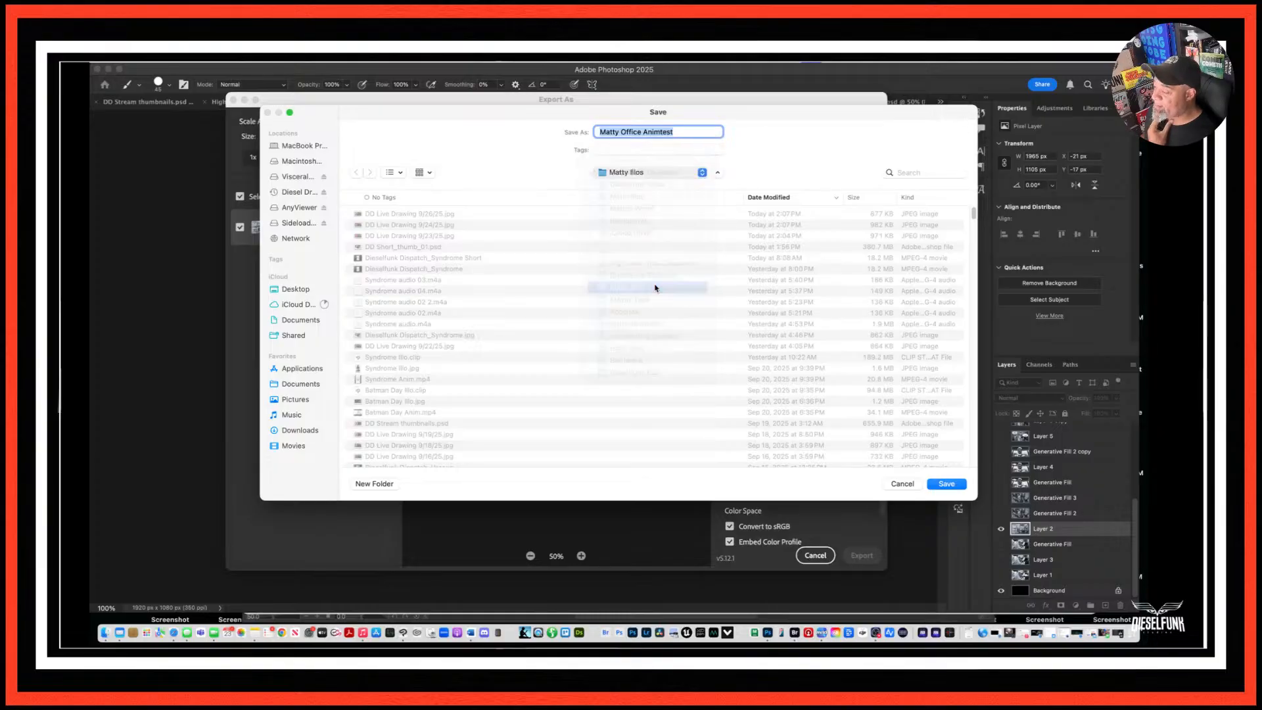
{"action": "left_click", "coordinate": [946, 484]}
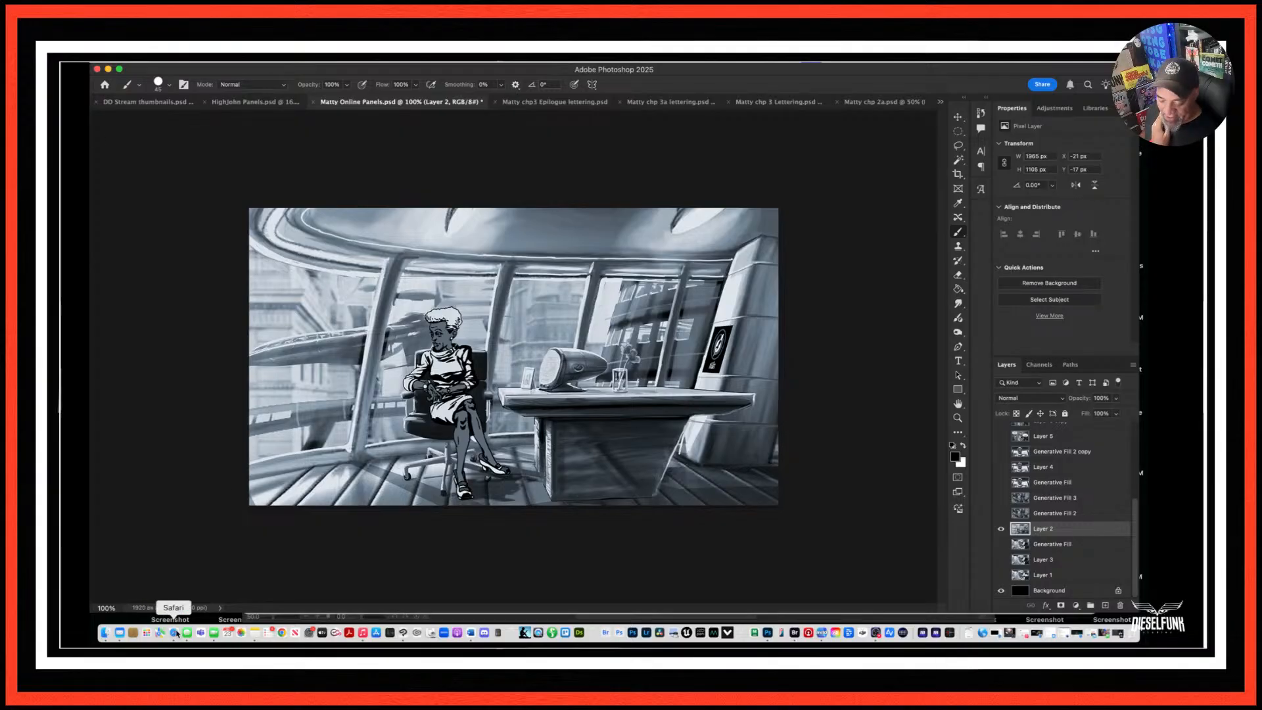
Switch to Runway in Safari and upload Matty Office Animtest.jpg from the Matty Illos folder as the video's source image.
{"action": "left_click", "coordinate": [174, 632]}
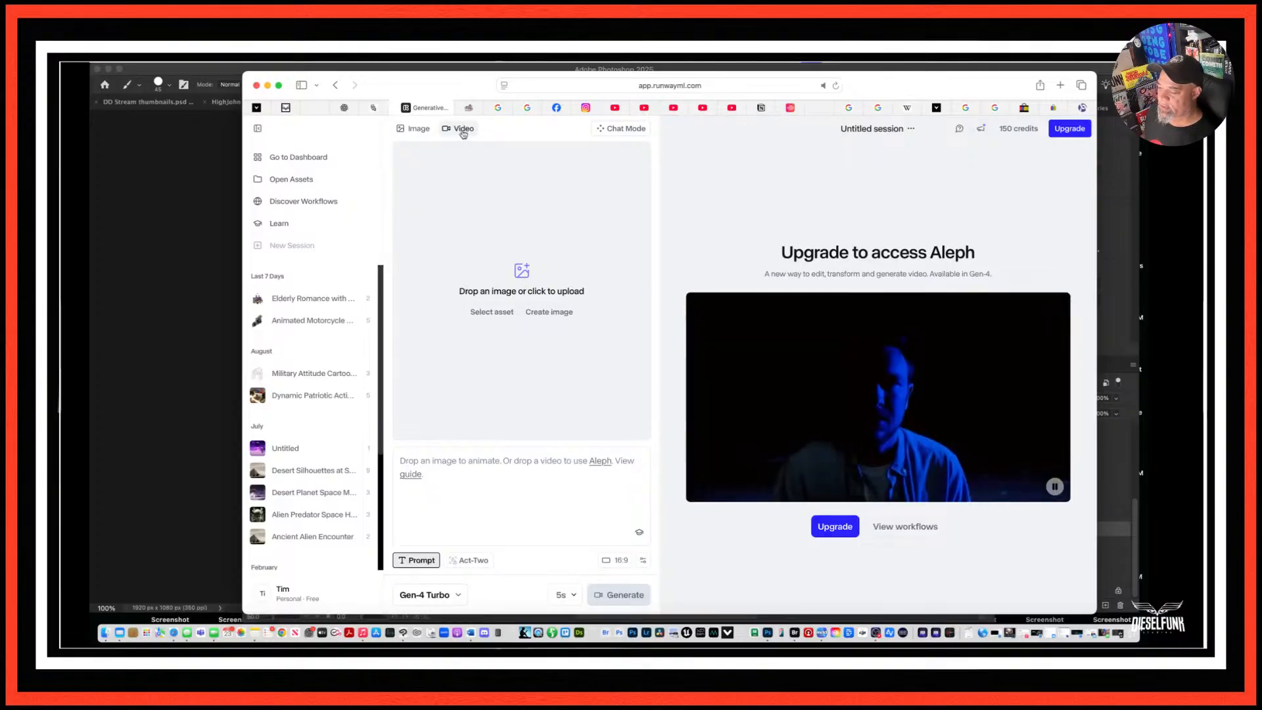
{"action": "left_click", "coordinate": [522, 281]}
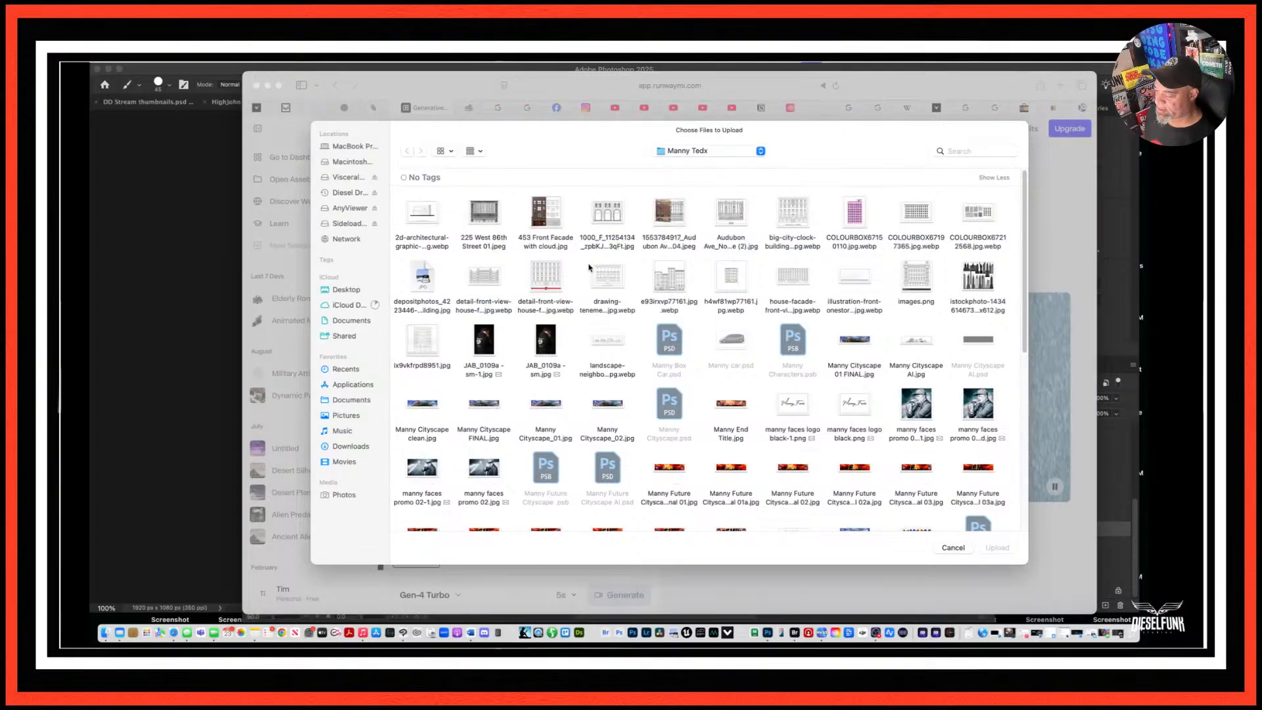
{"action": "left_click", "coordinate": [760, 152]}
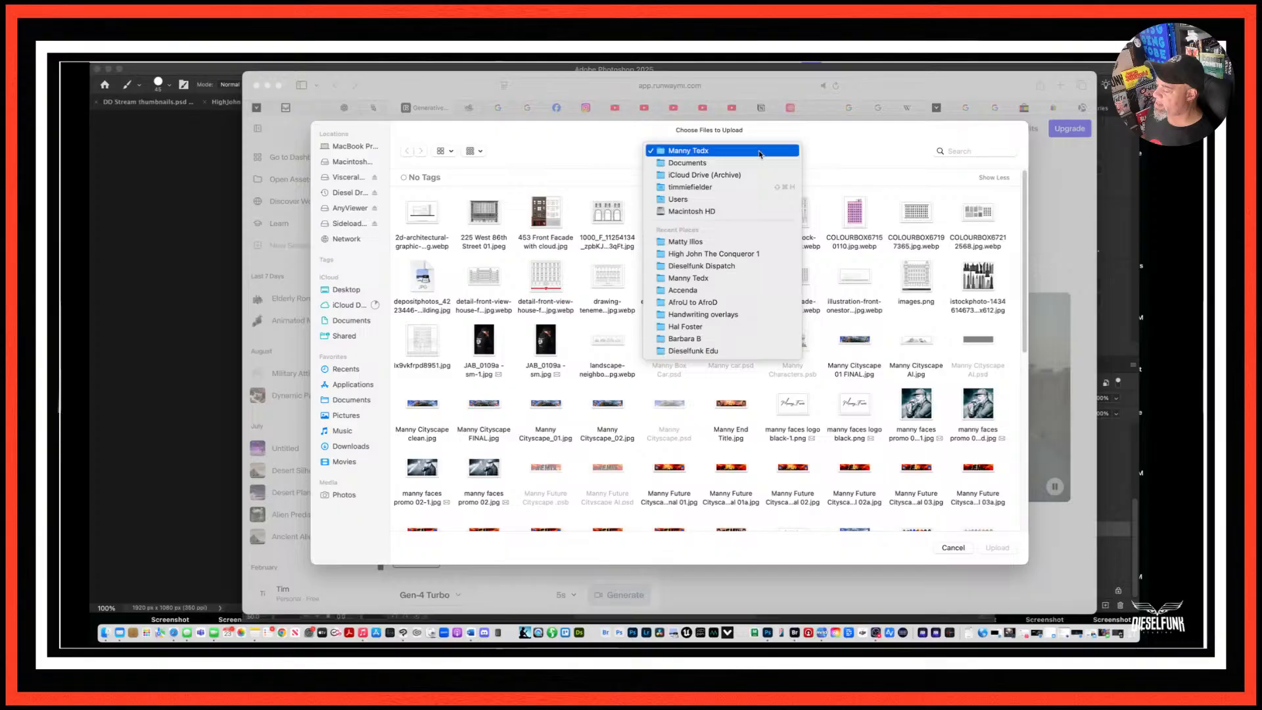
{"action": "left_click", "coordinate": [686, 242]}
{"action": "left_click", "coordinate": [963, 151]}
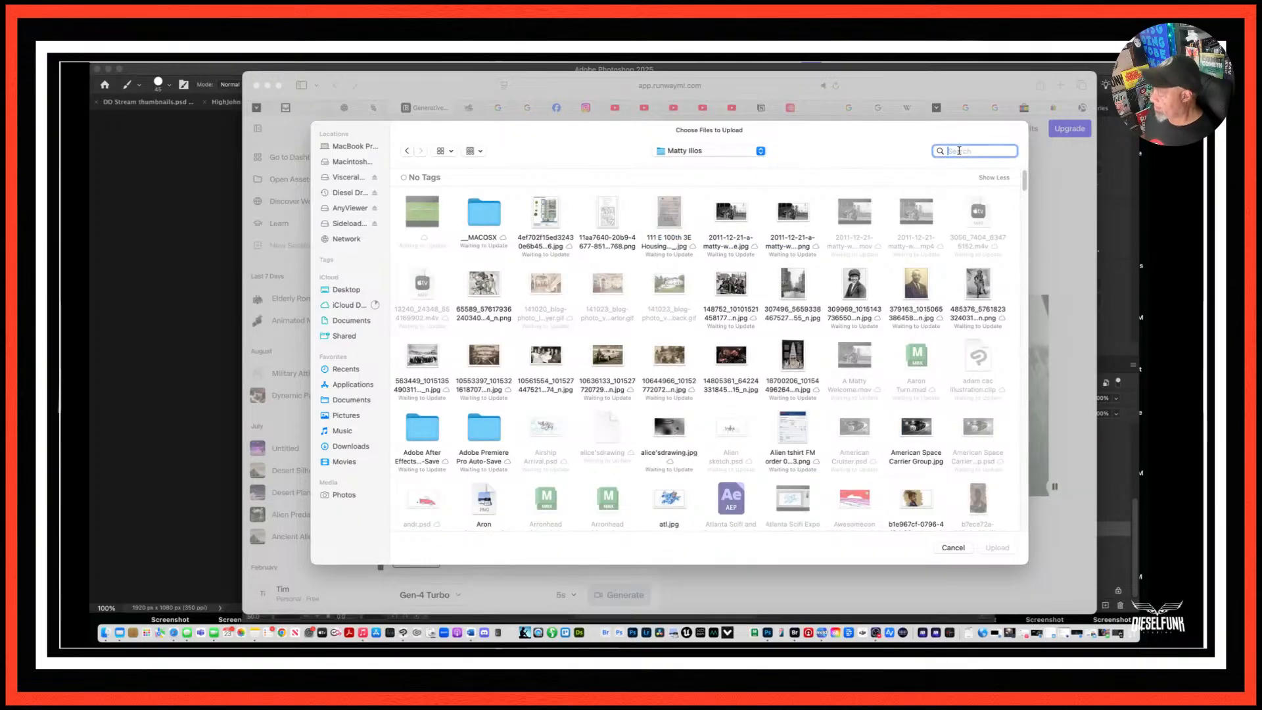
{"action": "key", "text": "super+v"}
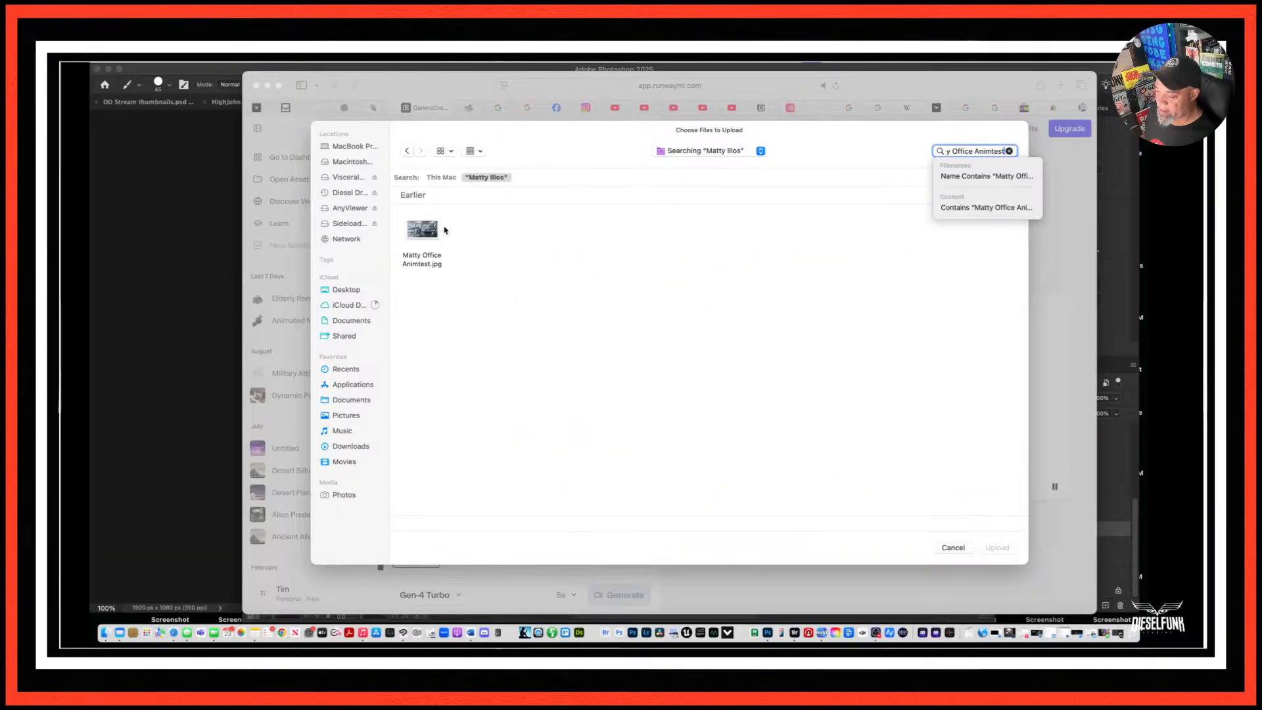
{"action": "left_click", "coordinate": [434, 234]}
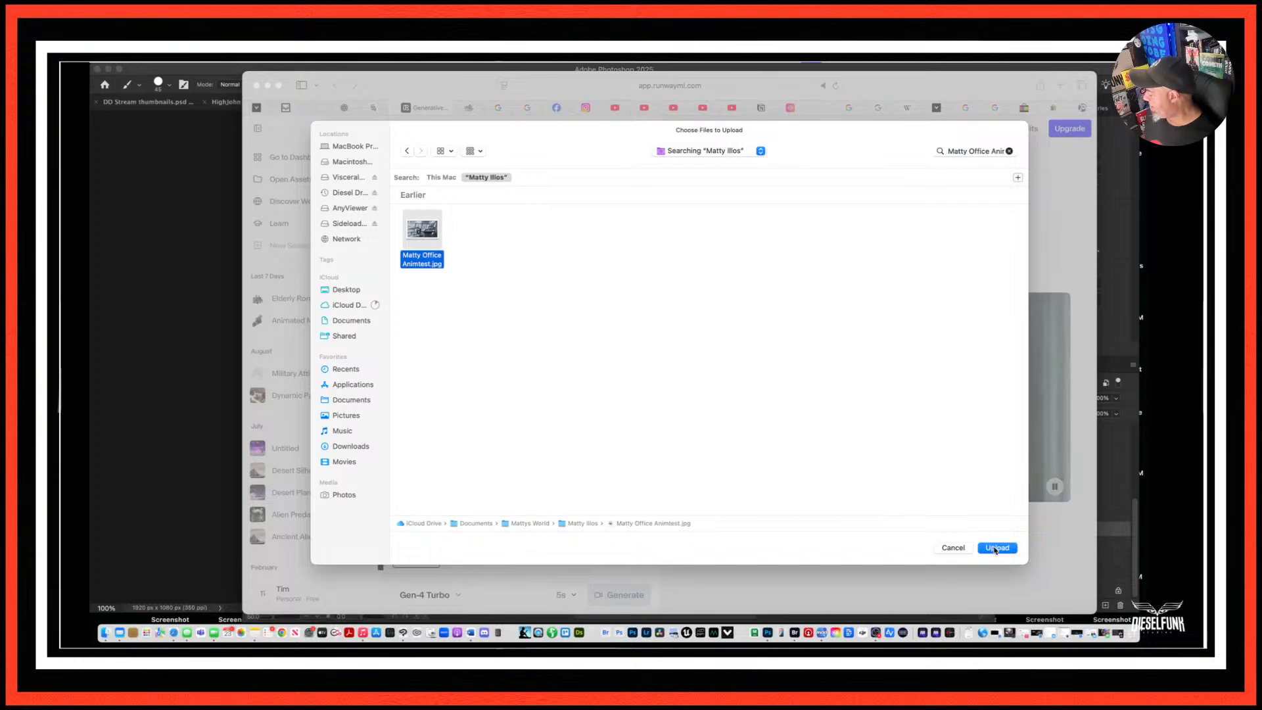
{"action": "left_click", "coordinate": [995, 548]}
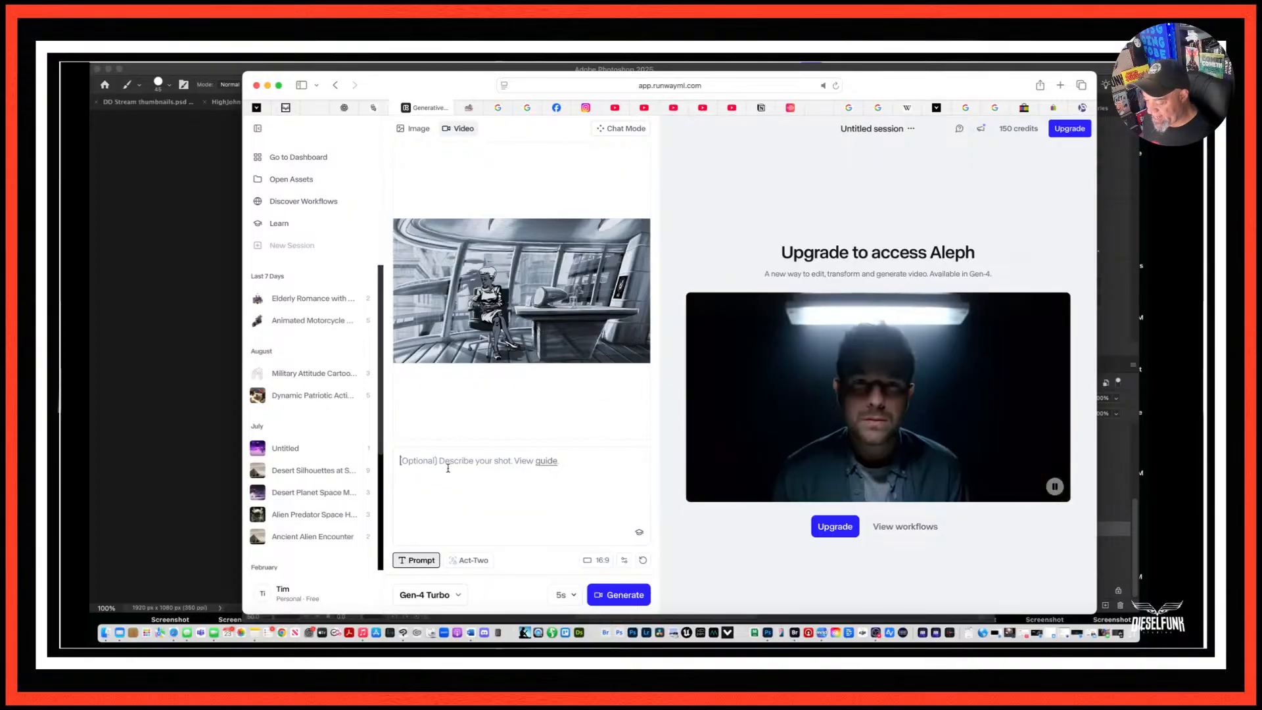
Begin the video prompt with "Camera slowly trucks in the a medium shot of".
{"action": "type", "text": "Camera"}
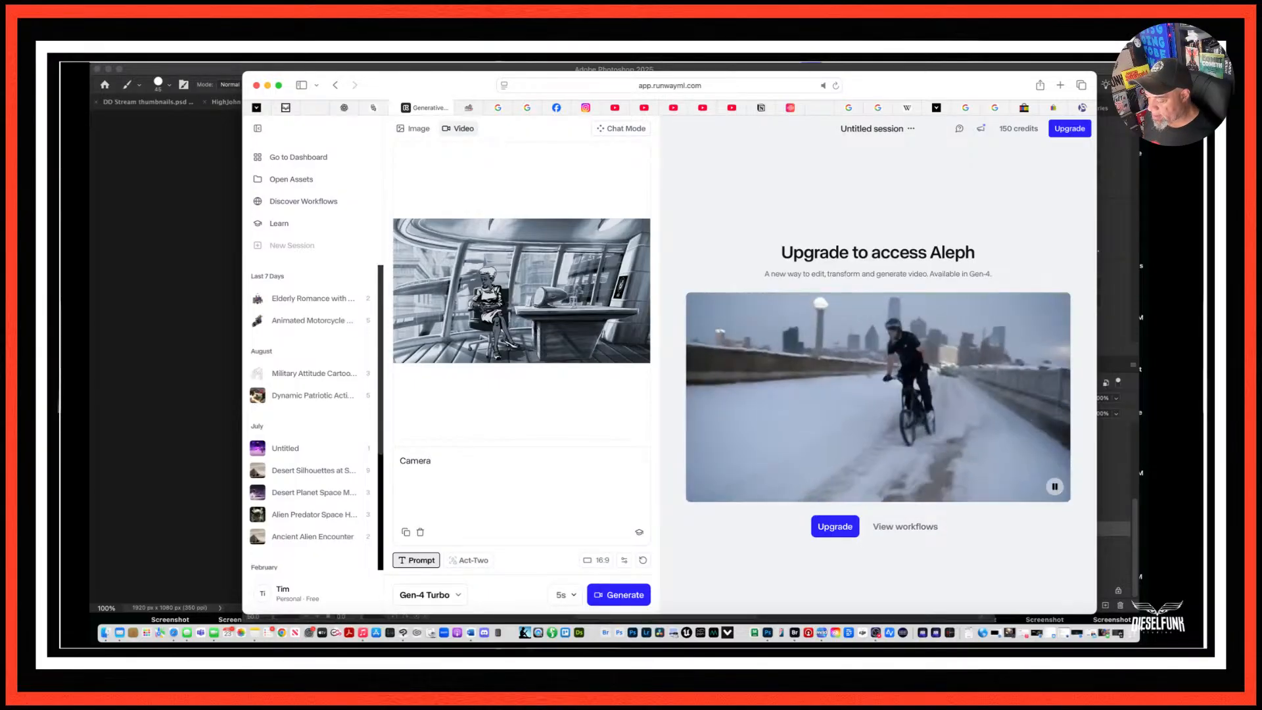
{"action": "type", "text": " slo"}
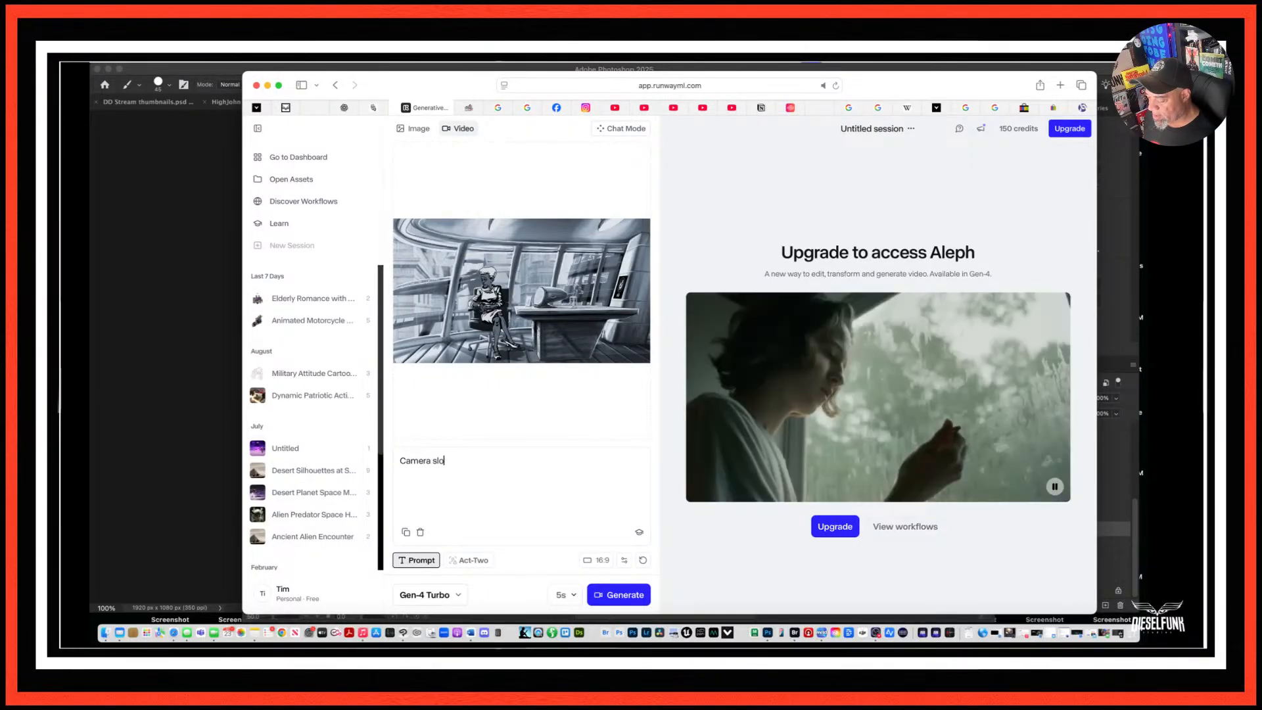
{"action": "type", "text": "w pans in to"}
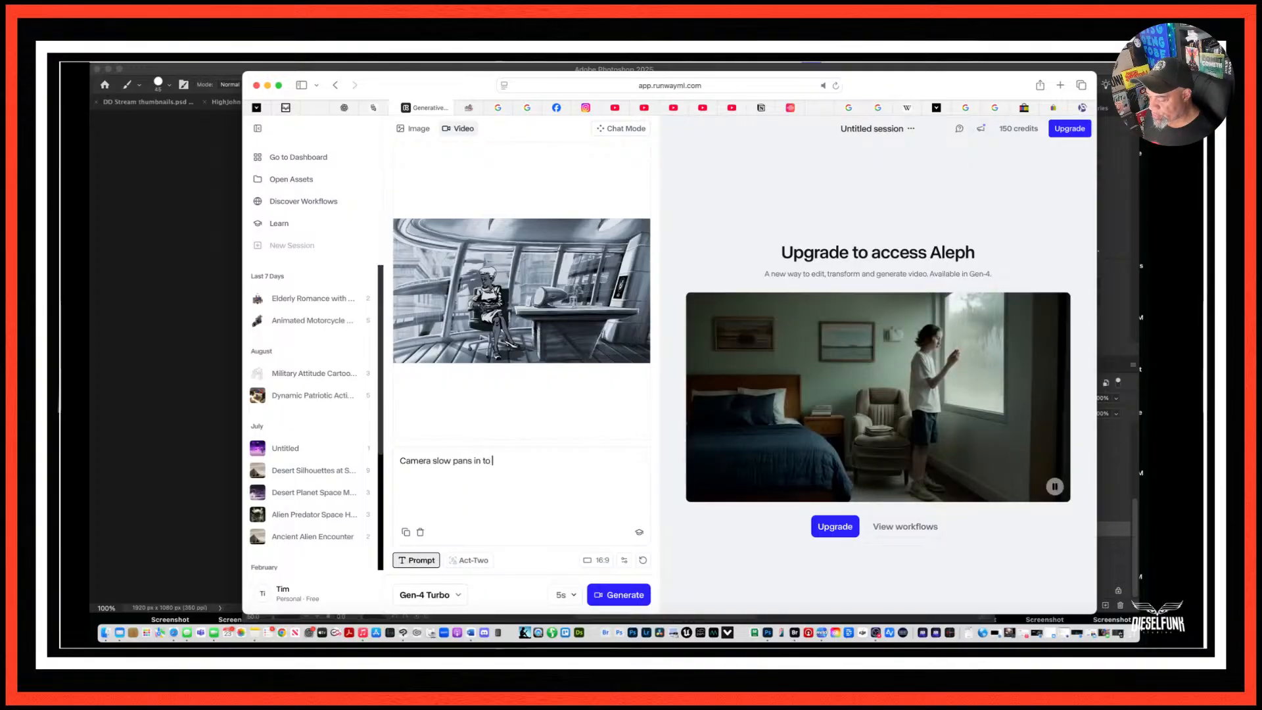
{"action": "key", "text": "BackSpace"}
{"action": "key", "text": "BackSpace"}
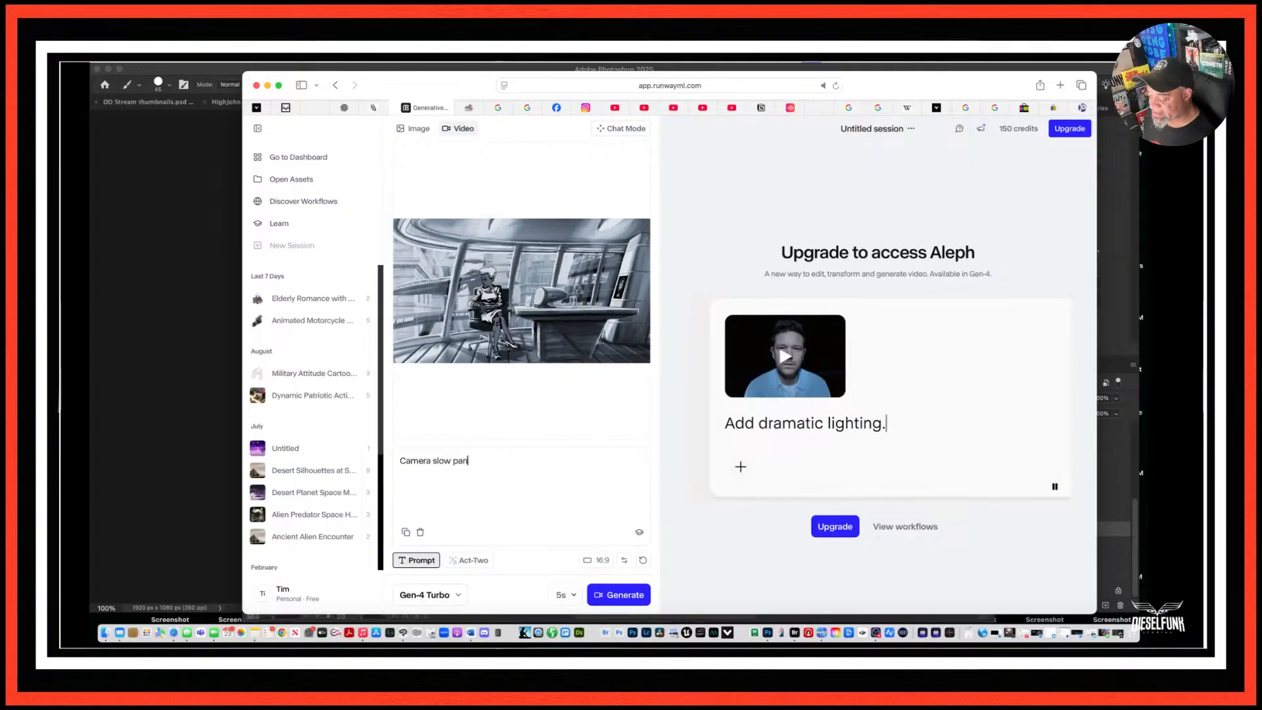
{"action": "key", "text": "BackSpace"}
{"action": "key", "text": "BackSpace"}
{"action": "key", "text": "BackSpace"}
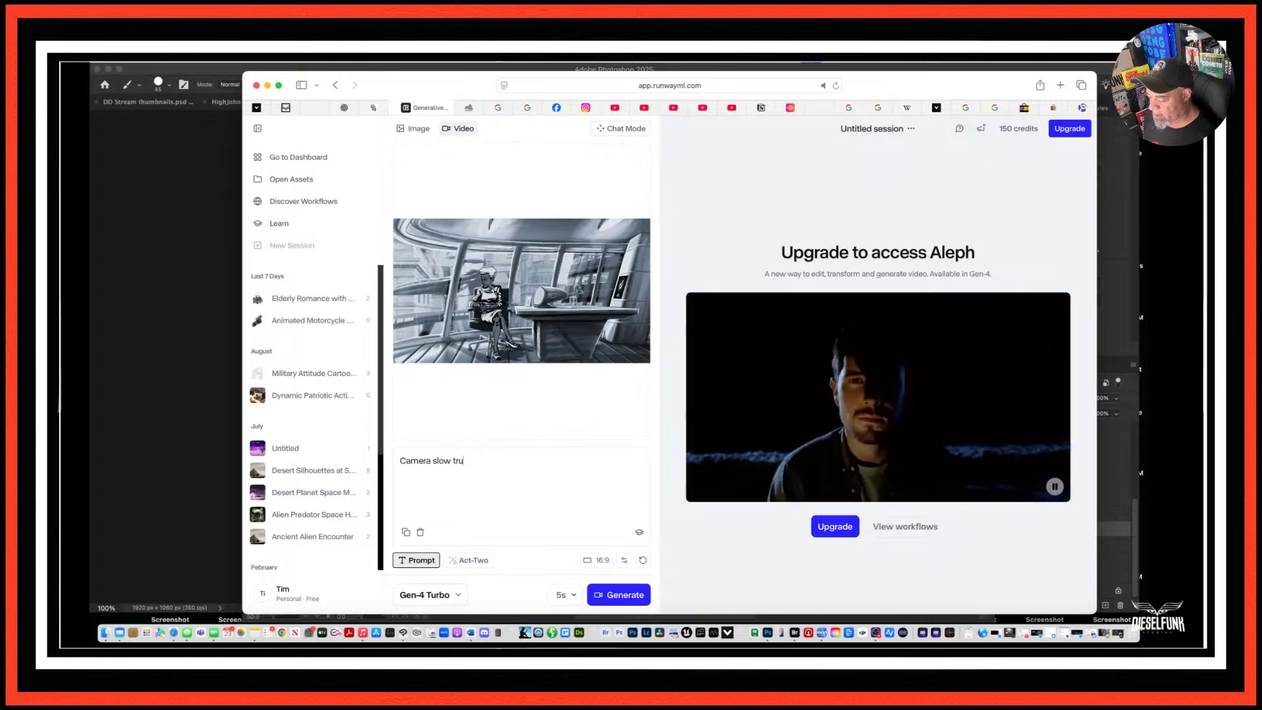
{"action": "key", "text": "BackSpace"}
{"action": "key", "text": "BackSpace"}
{"action": "key", "text": "BackSpace"}
{"action": "type", "text": "ly tr"}
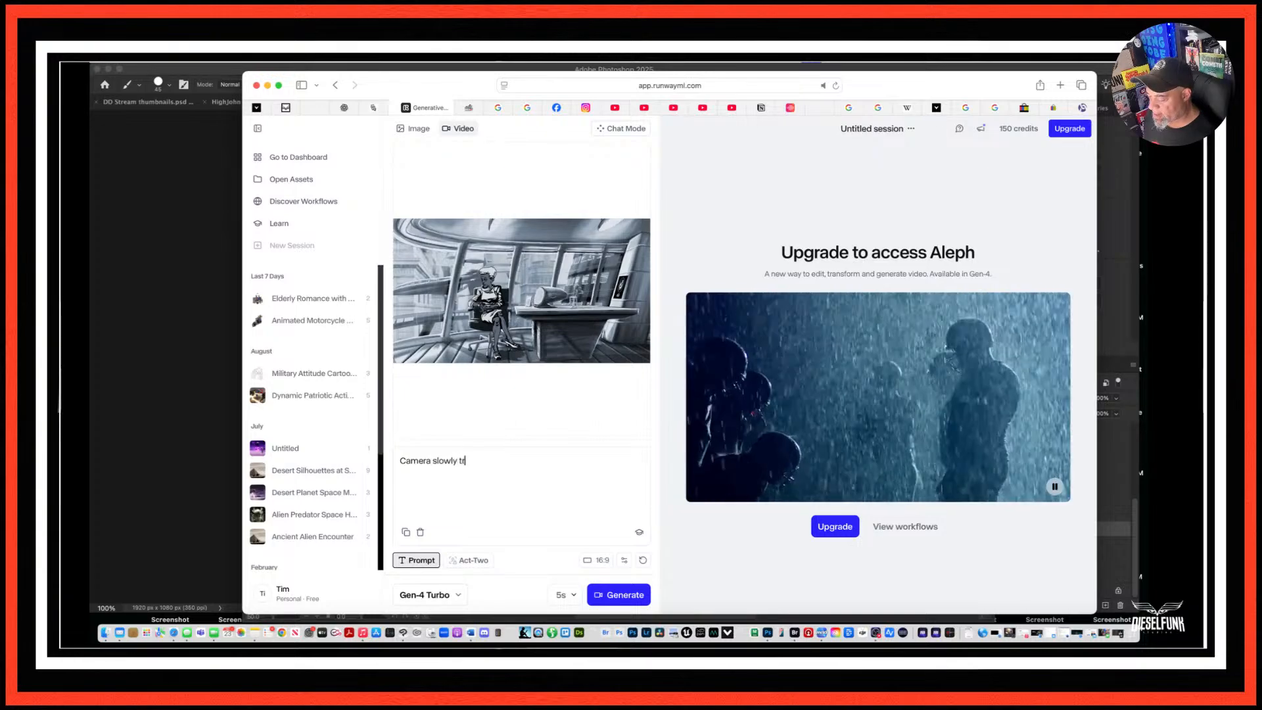
{"action": "type", "text": "ucks in the a"}
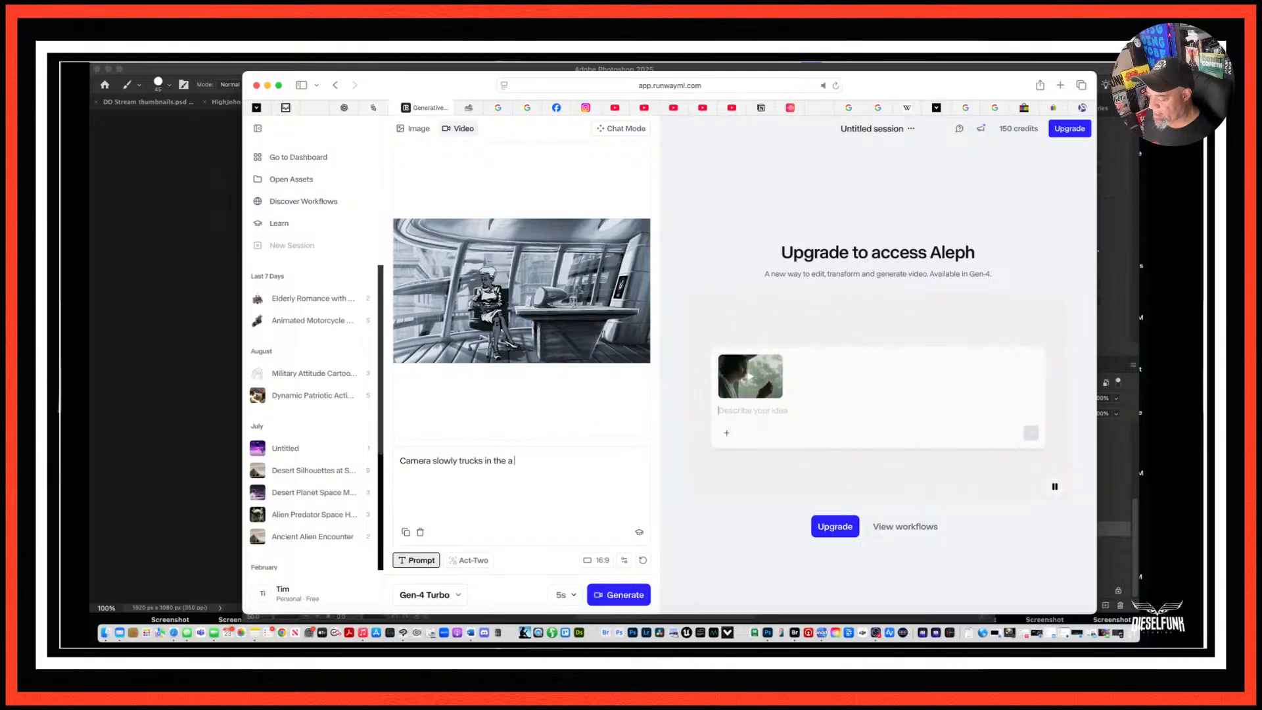
{"action": "type", "text": " medi"}
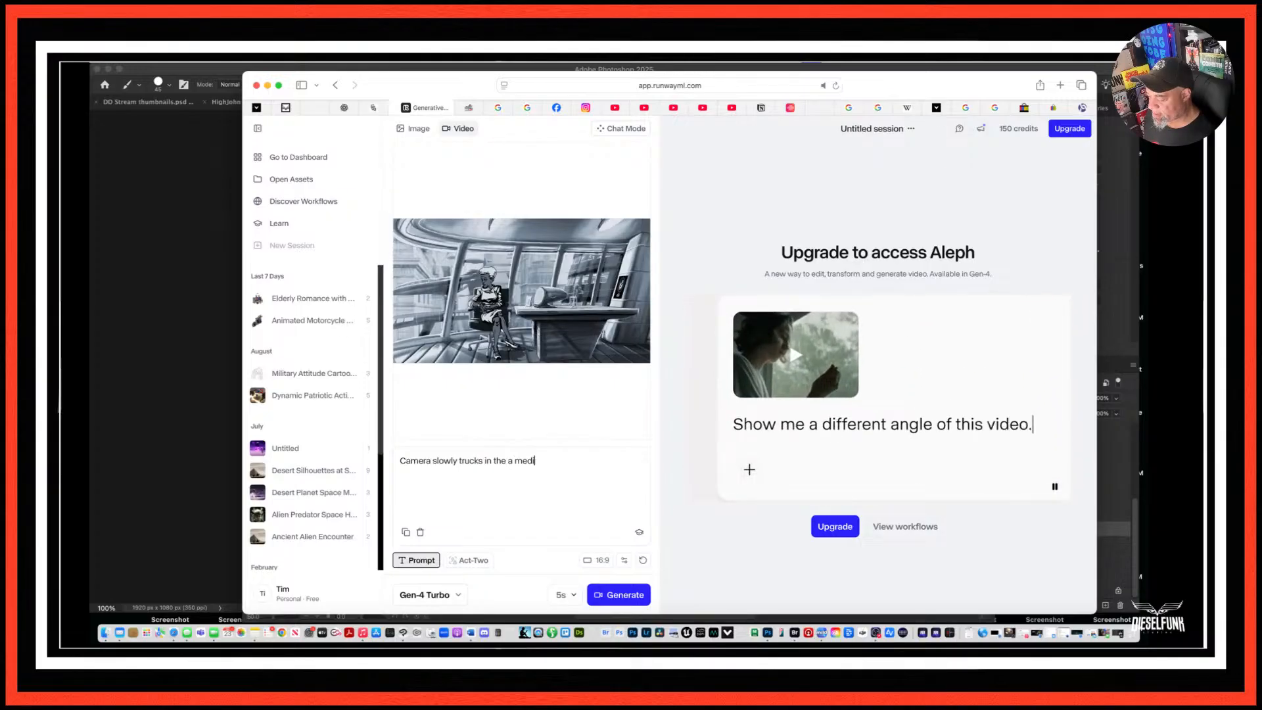
{"action": "type", "text": "am shot of"}
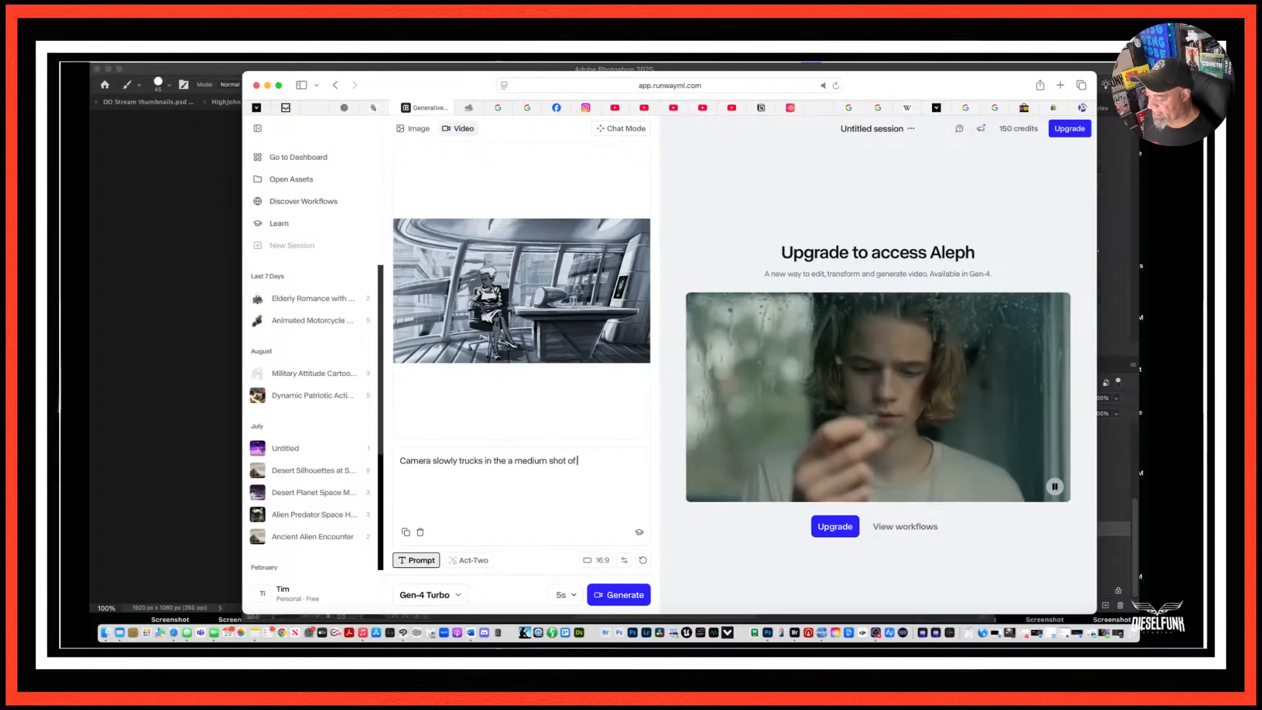
Continue the prompt with "an elder african american woman sitting in her office.".
{"action": "type", "text": " a n"}
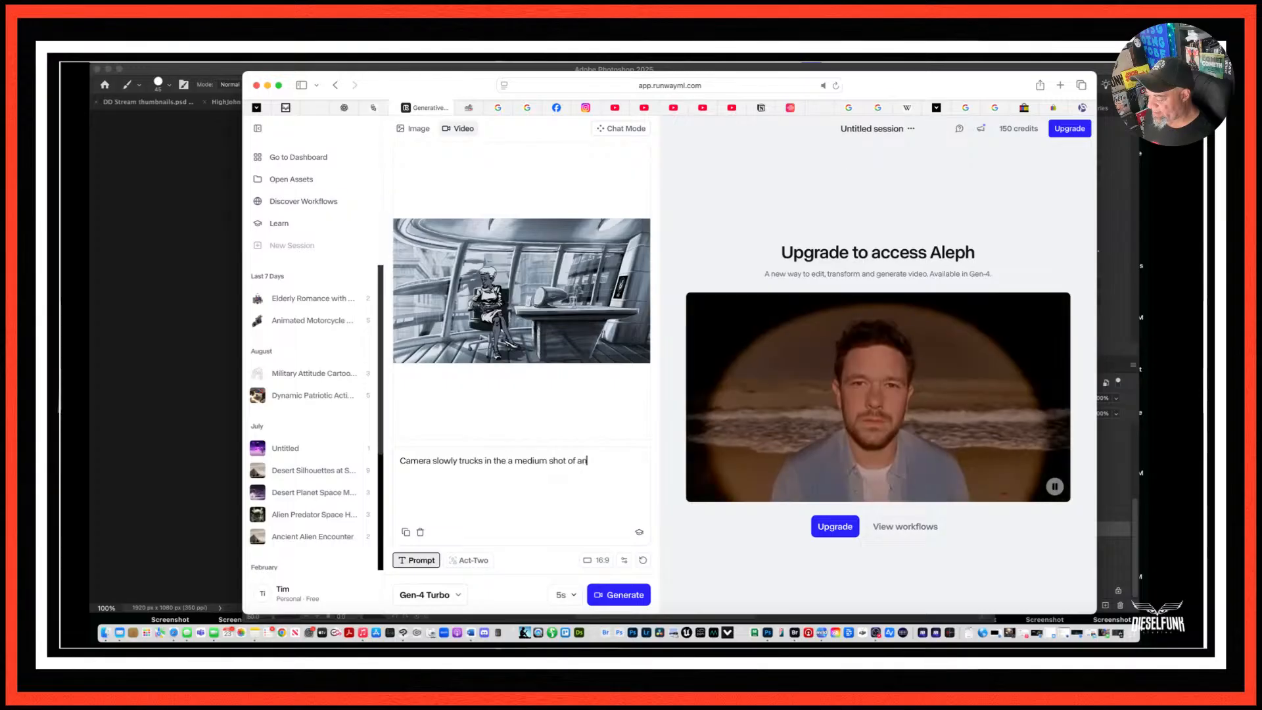
{"action": "type", "text": " elder "}
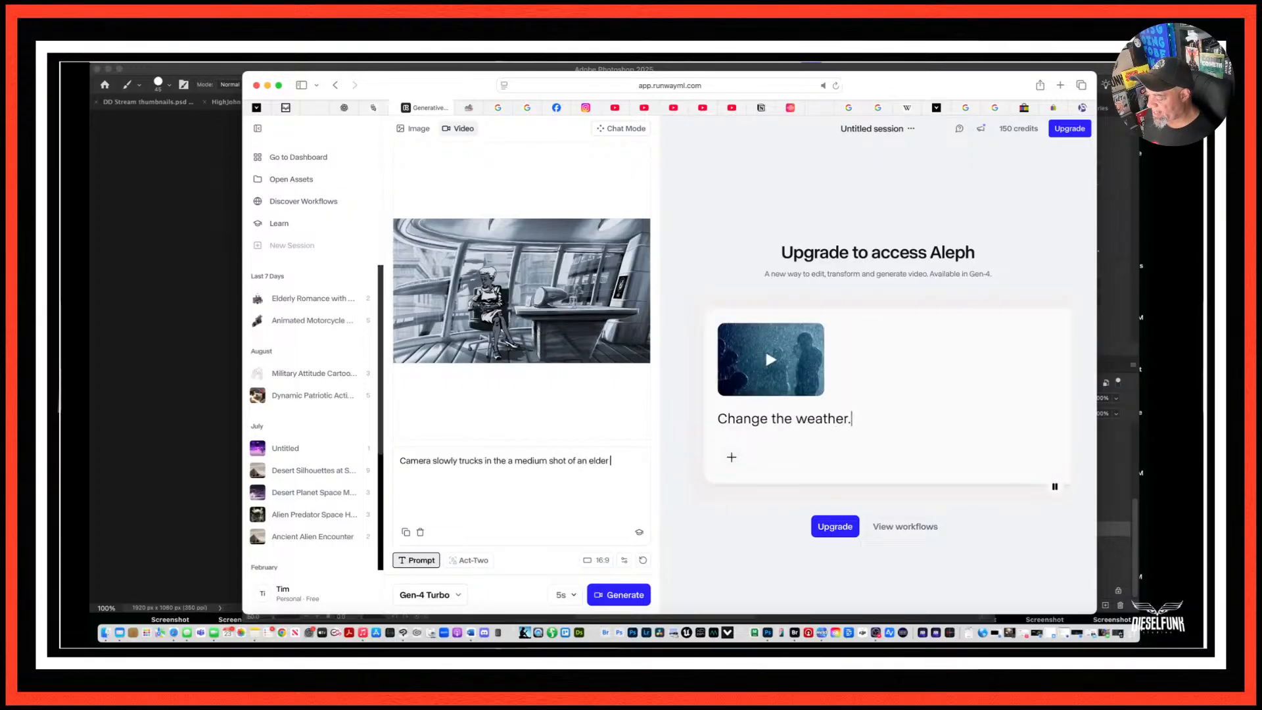
{"action": "type", "text": "african"}
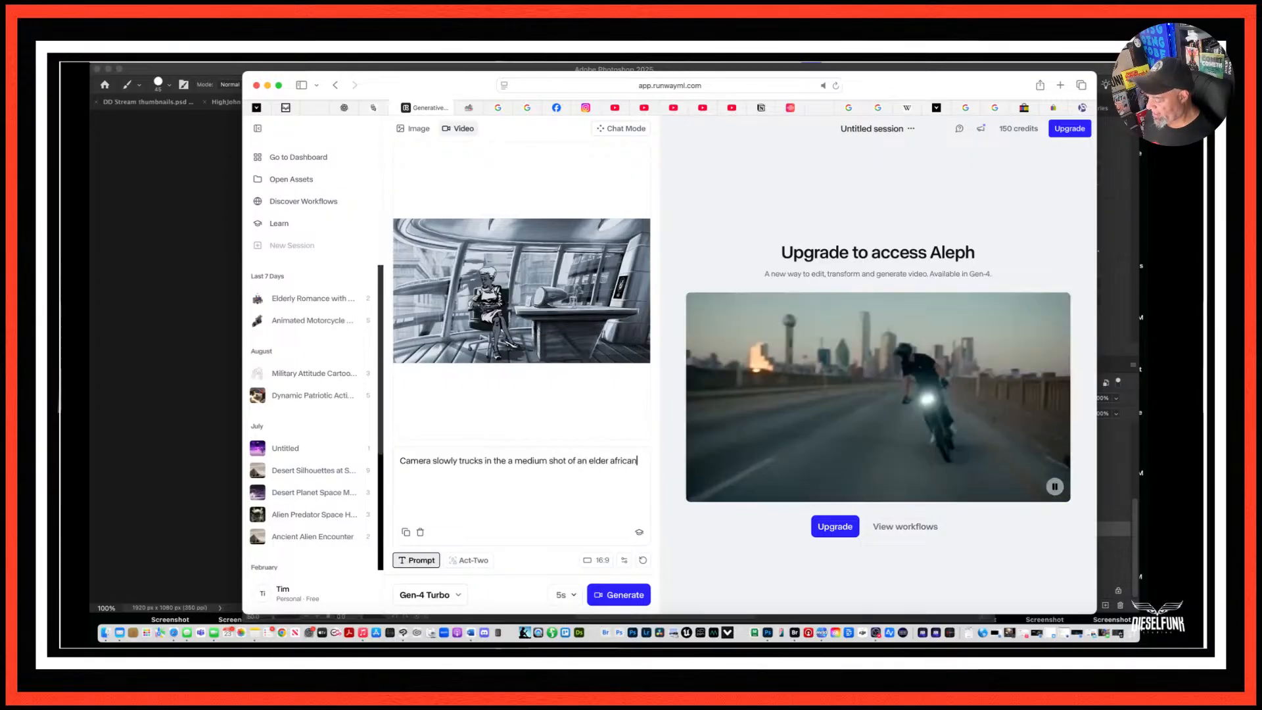
{"action": "type", "text": " american"}
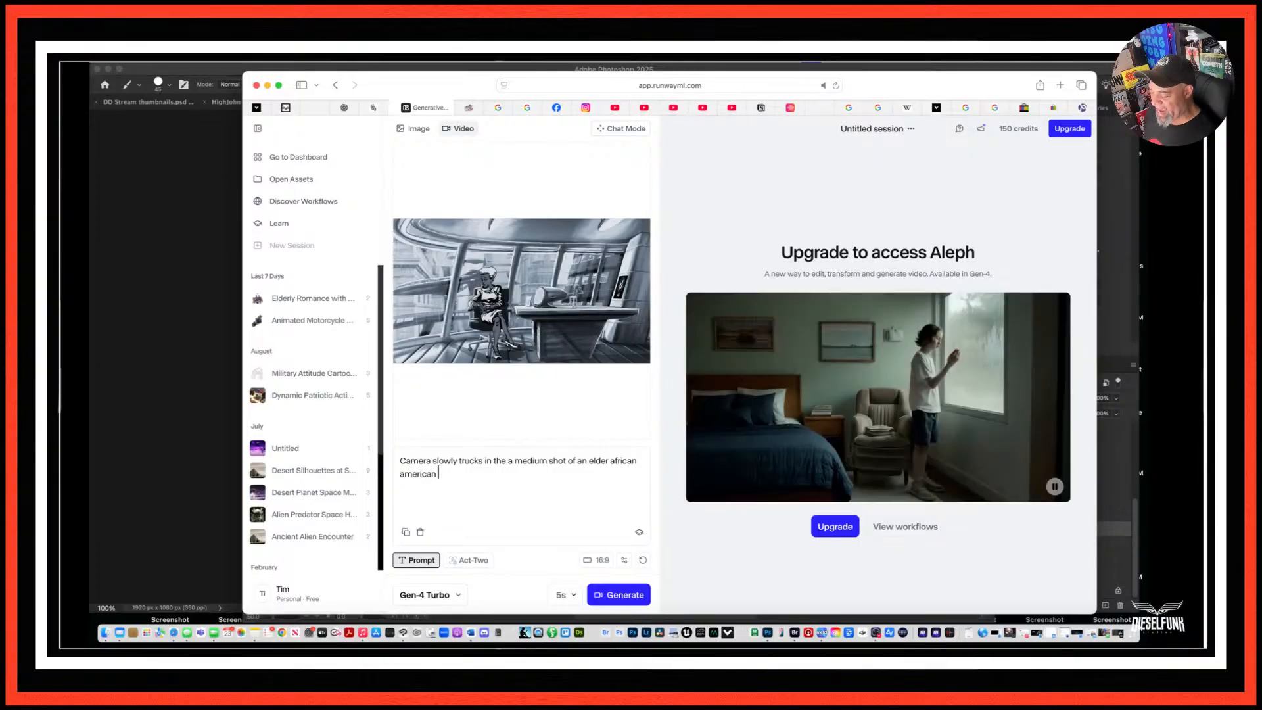
{"action": "type", "text": "woman s"}
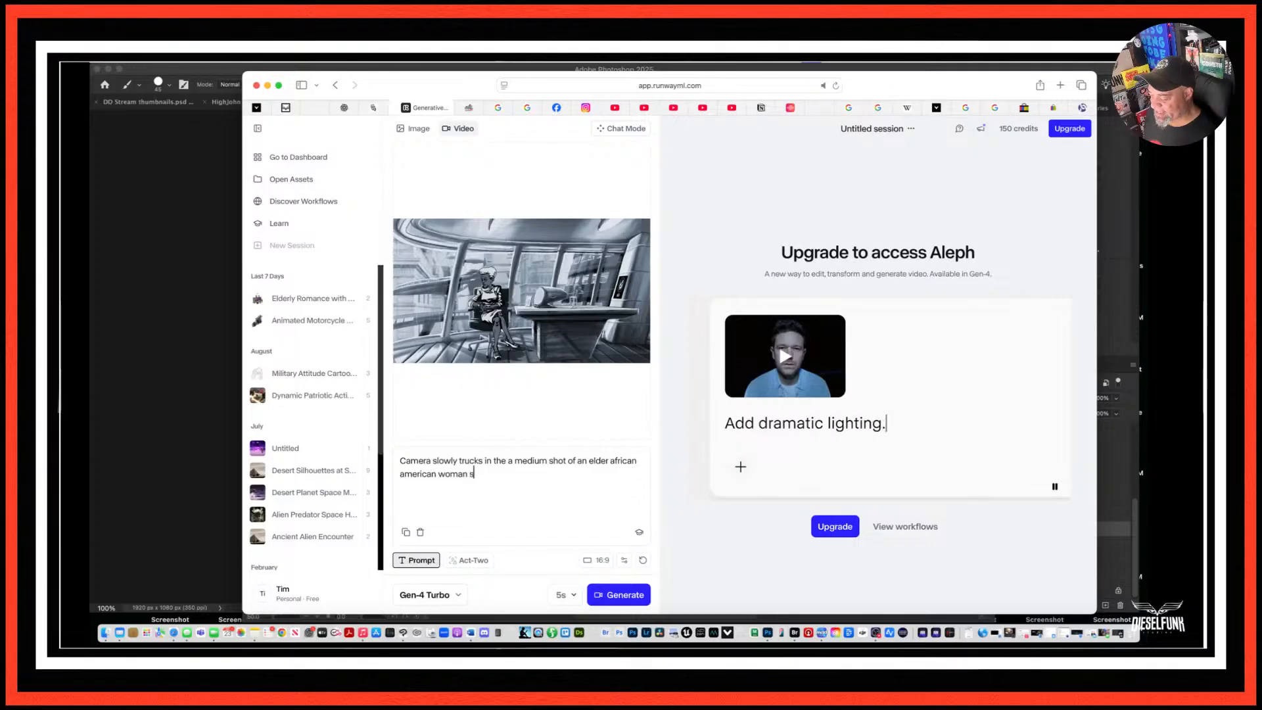
{"action": "type", "text": "itting "}
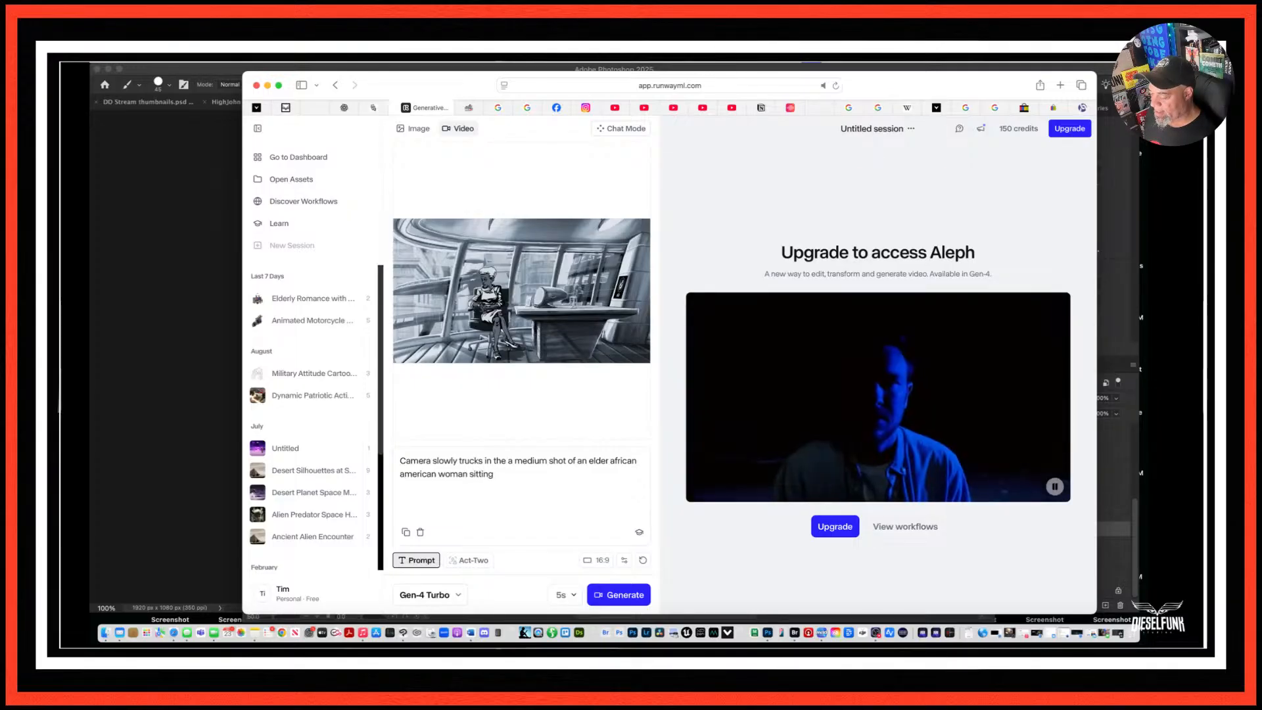
{"action": "type", "text": "in her office."}
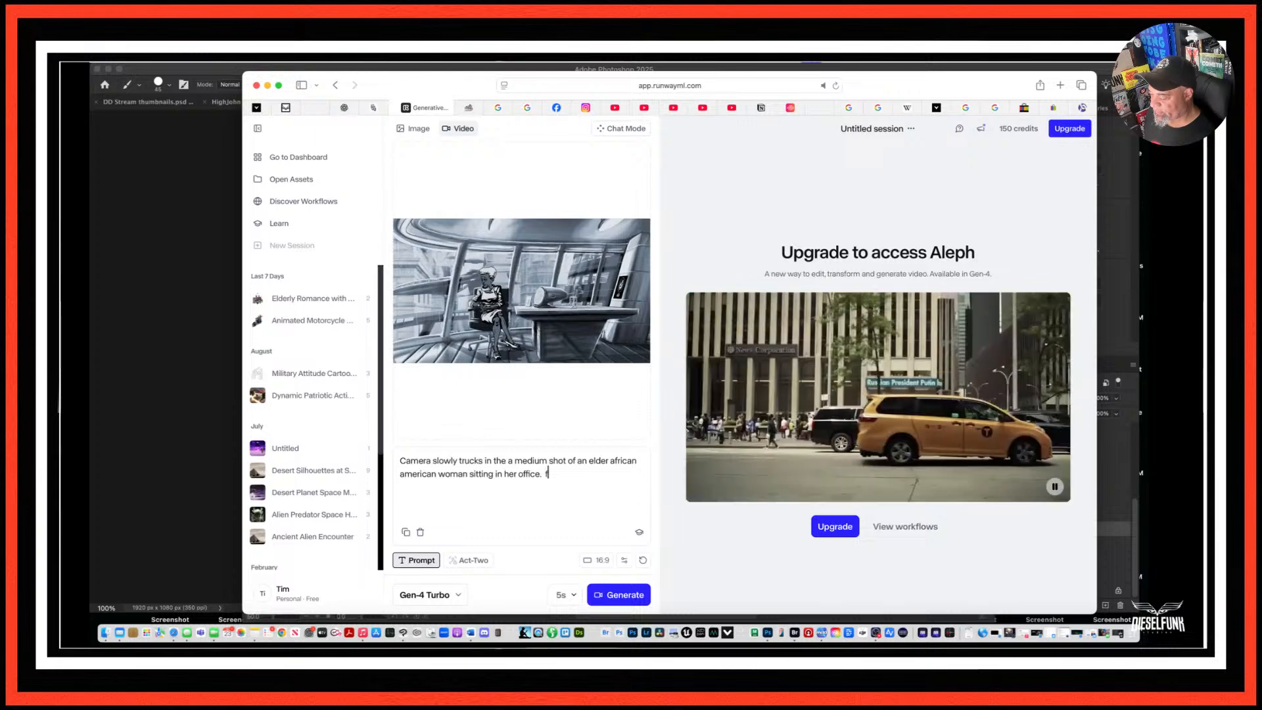
Complete the prompt with "futurist building and flying cars are viewable outside the office window" and generate the 5-second Gen-4 Turbo video.
{"action": "type", "text": "  futurist buil"}
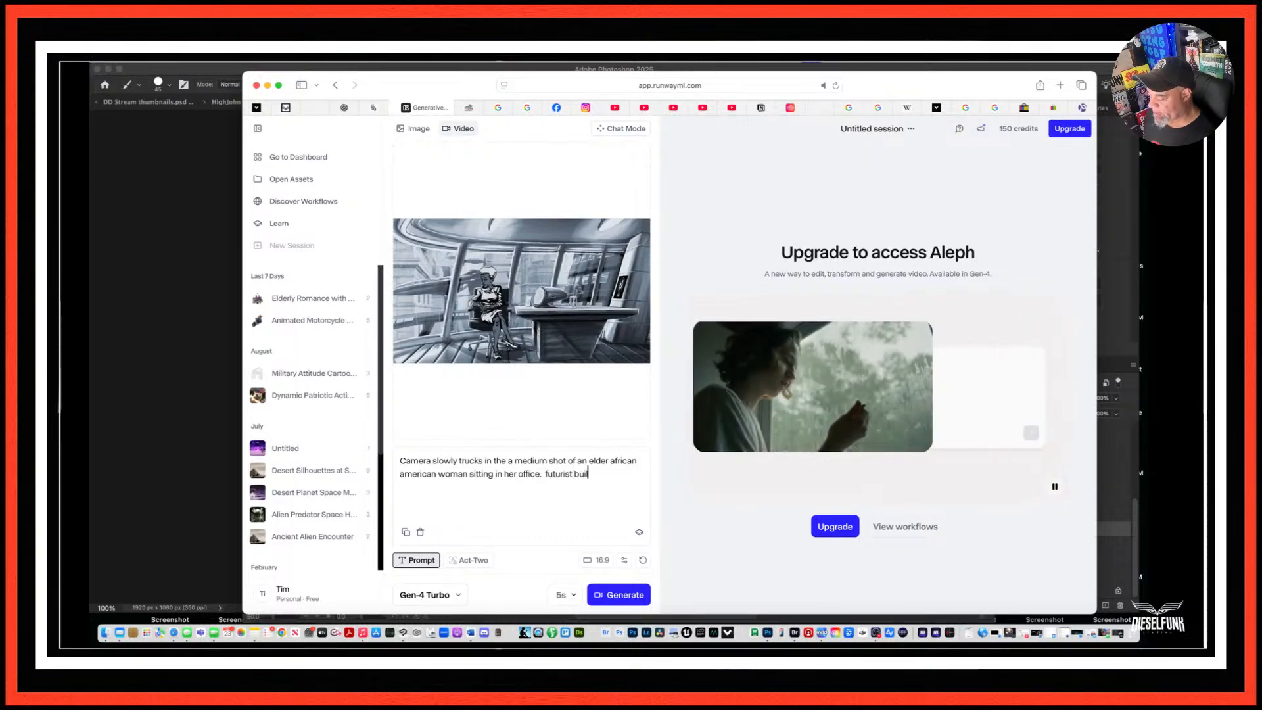
{"action": "type", "text": "din"}
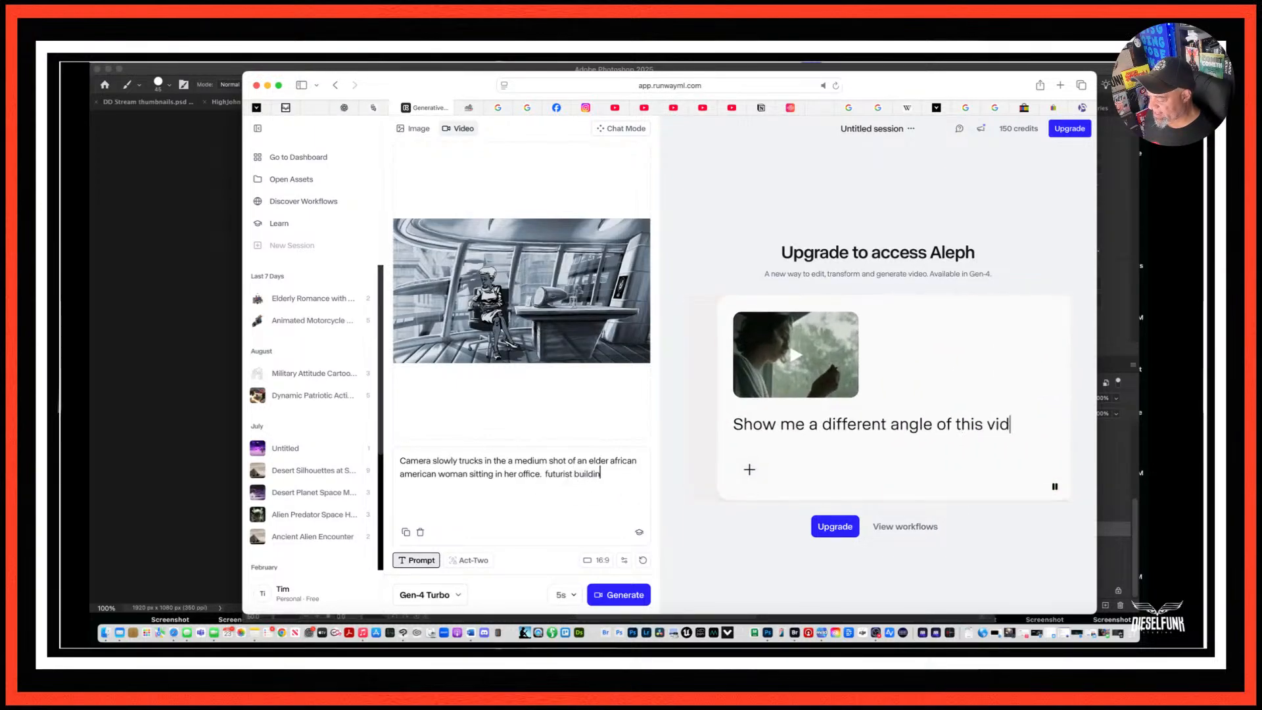
{"action": "type", "text": "g and flying cars"}
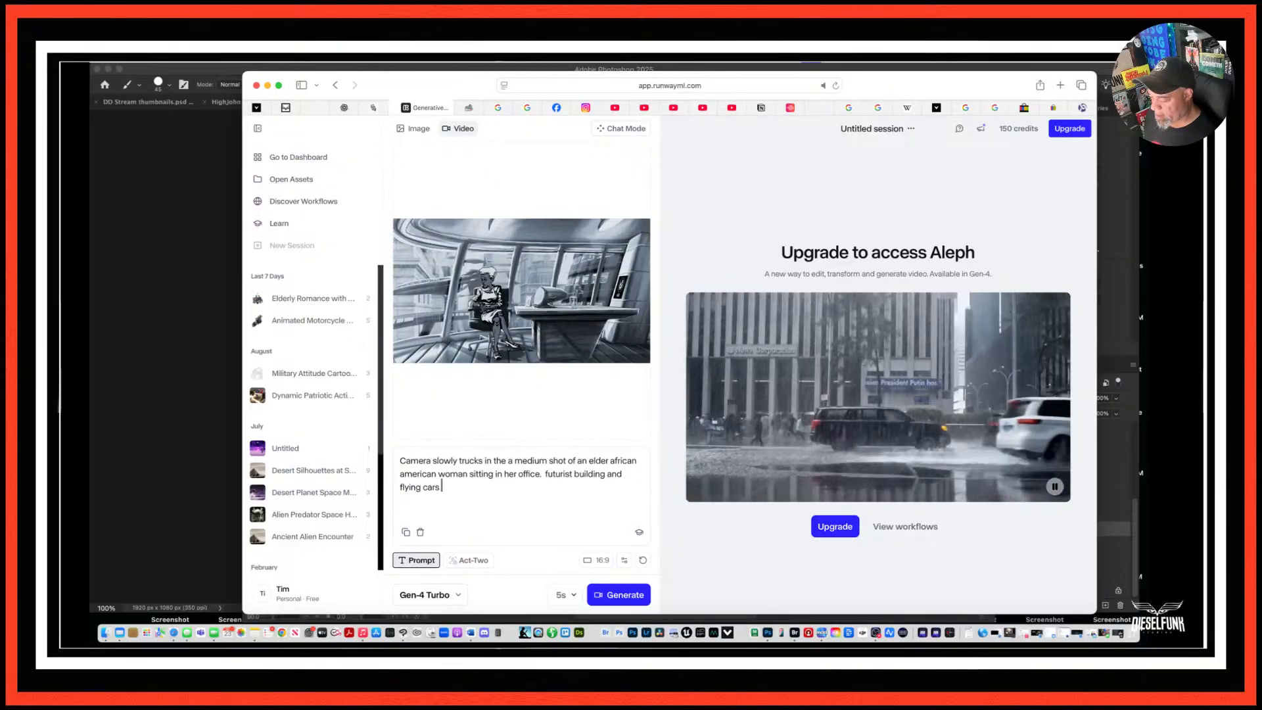
{"action": "type", "text": "are view"}
{"action": "type", "text": "abl"}
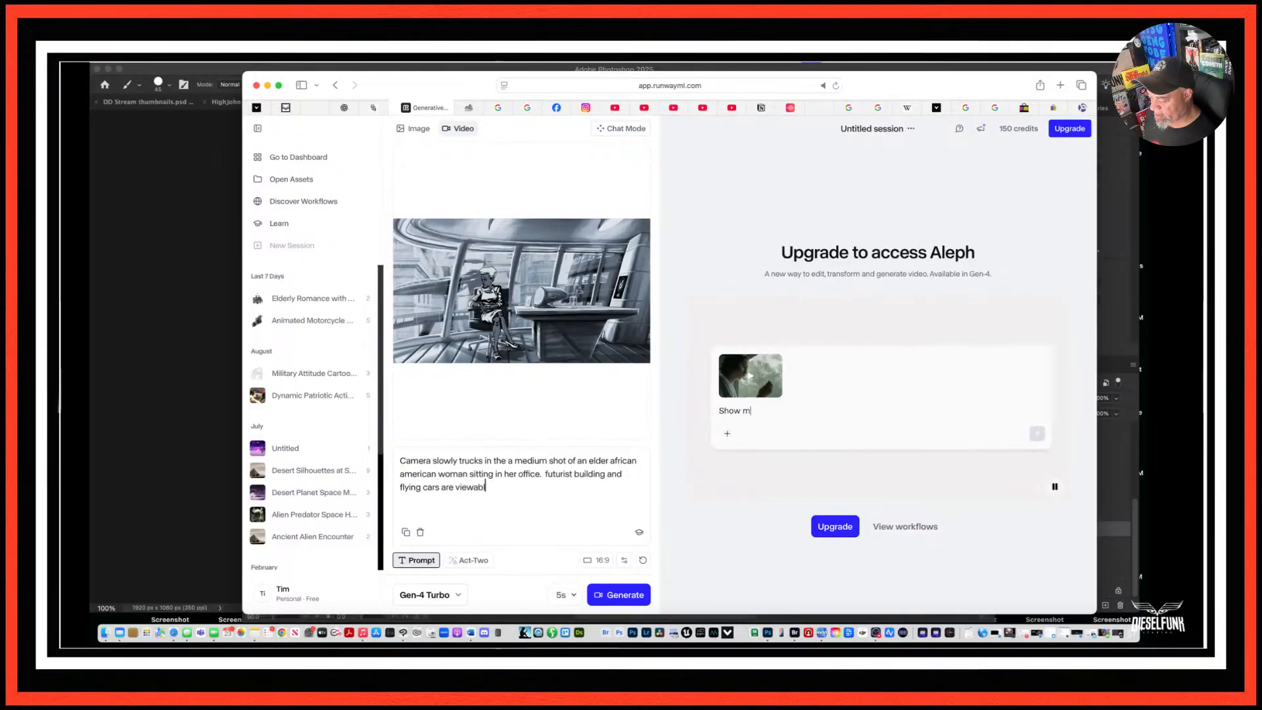
{"action": "type", "text": "e outside. t"}
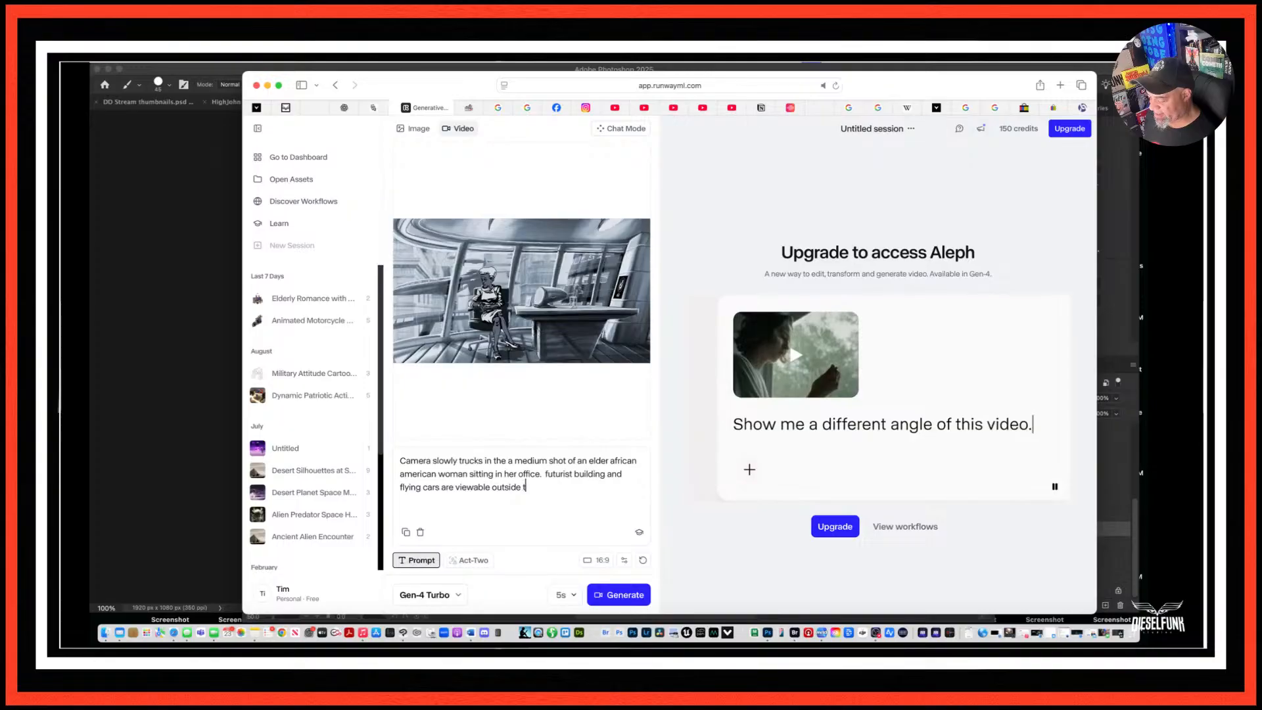
{"action": "type", "text": "he office window"}
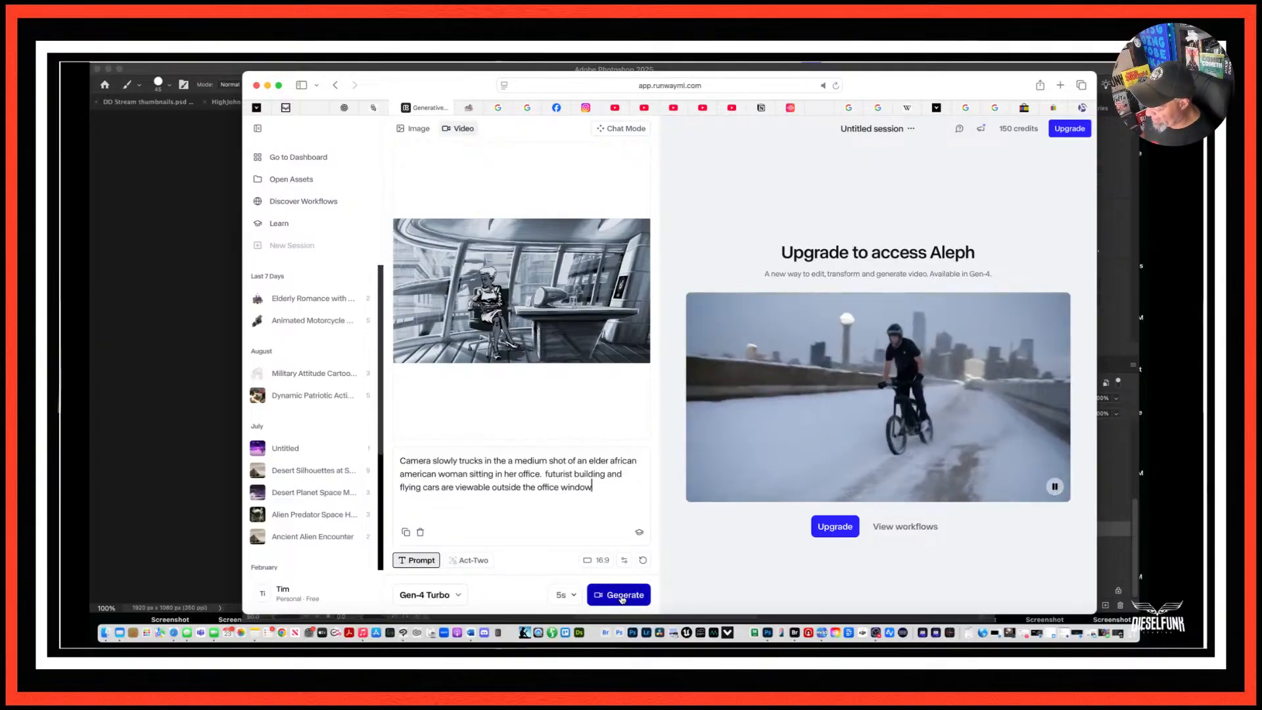
{"action": "left_click", "coordinate": [621, 597]}
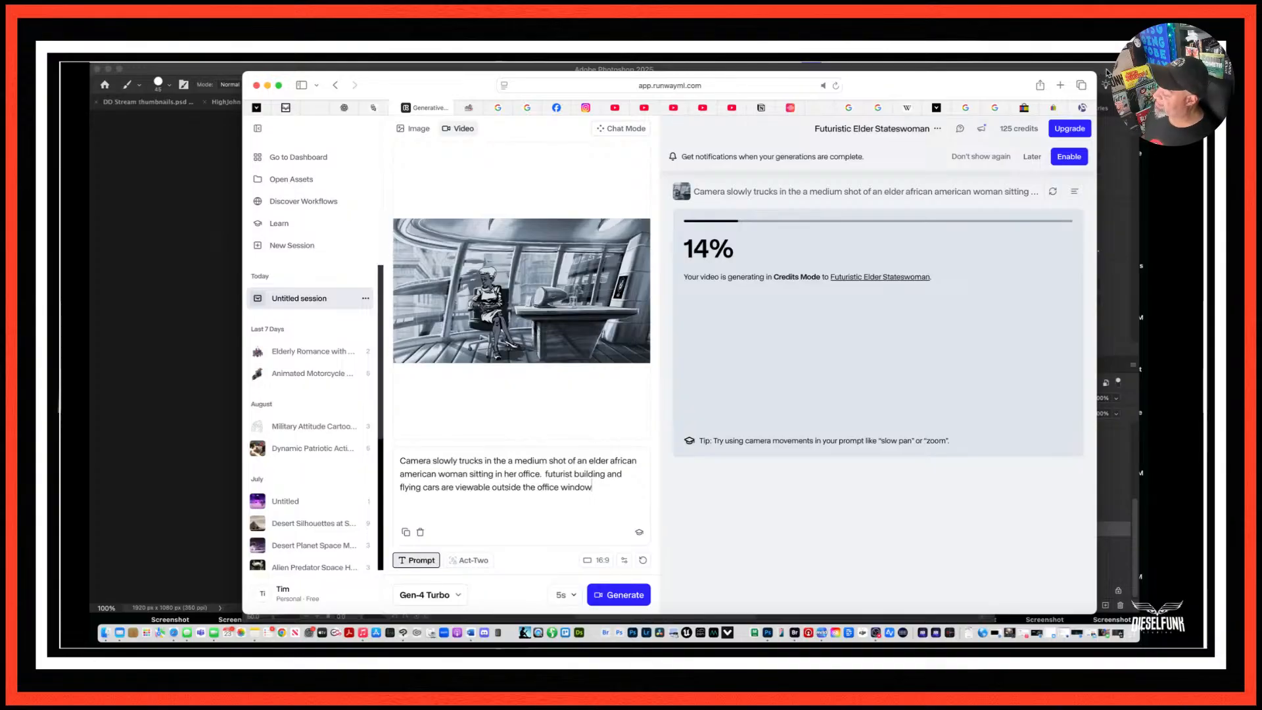
Switch to Clip Studio Paint and brush highlights onto the pipework and lower portal ring on Layer 4 with Dense watercolor.
{"action": "left_click", "coordinate": [1107, 72]}
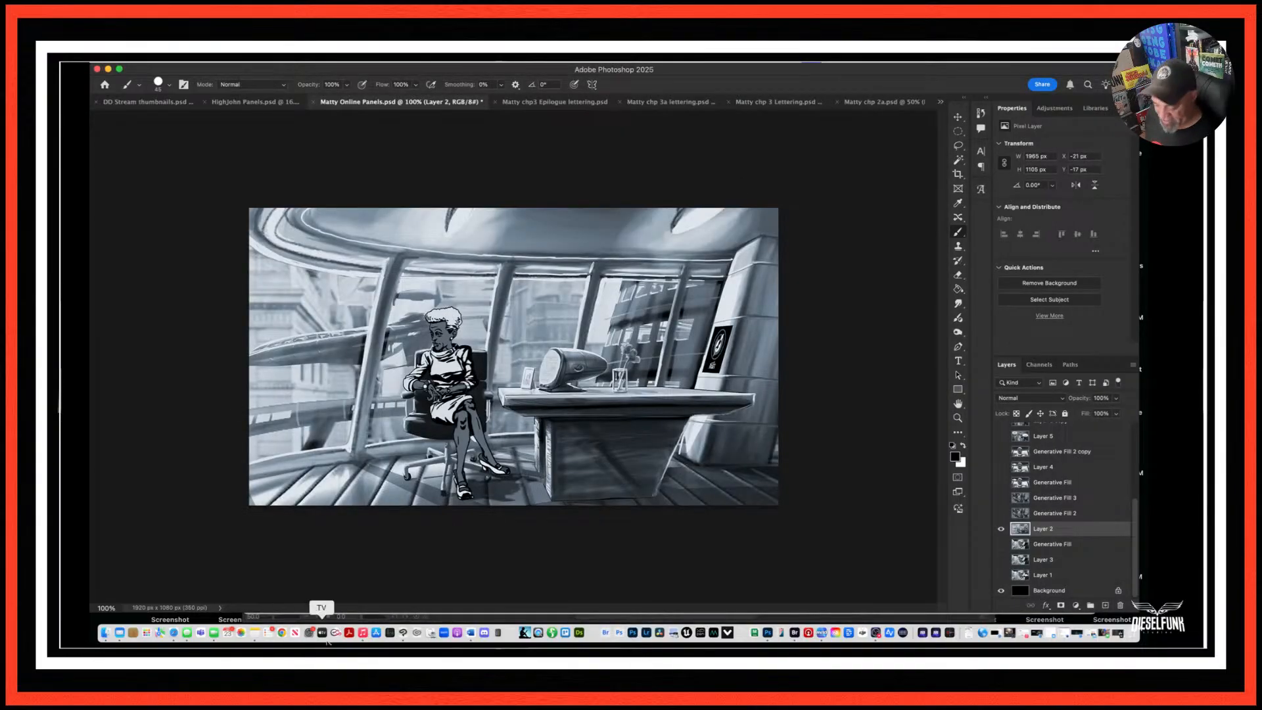
{"action": "left_click", "coordinate": [407, 633]}
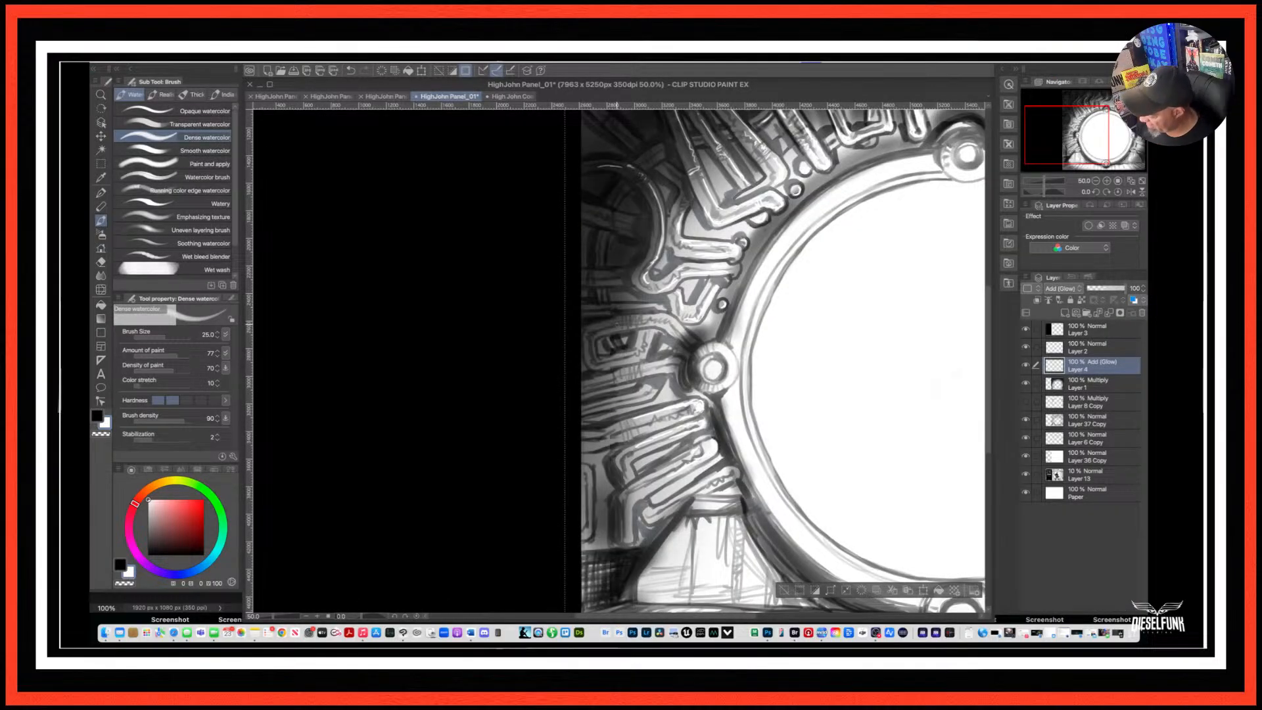
{"action": "scroll", "coordinate": [684, 491], "scroll_direction": "down", "scroll_amount": 3}
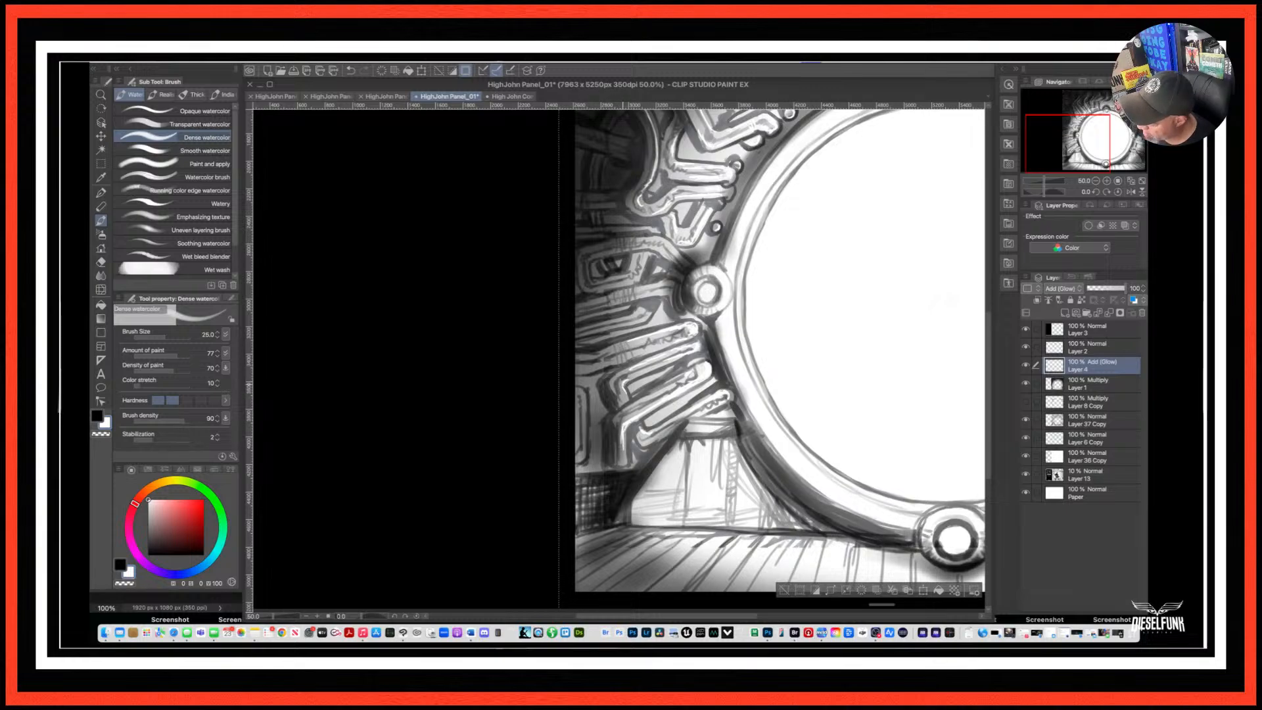
{"action": "left_click_drag", "start_coordinate": [631, 352], "coordinate": [678, 337]}
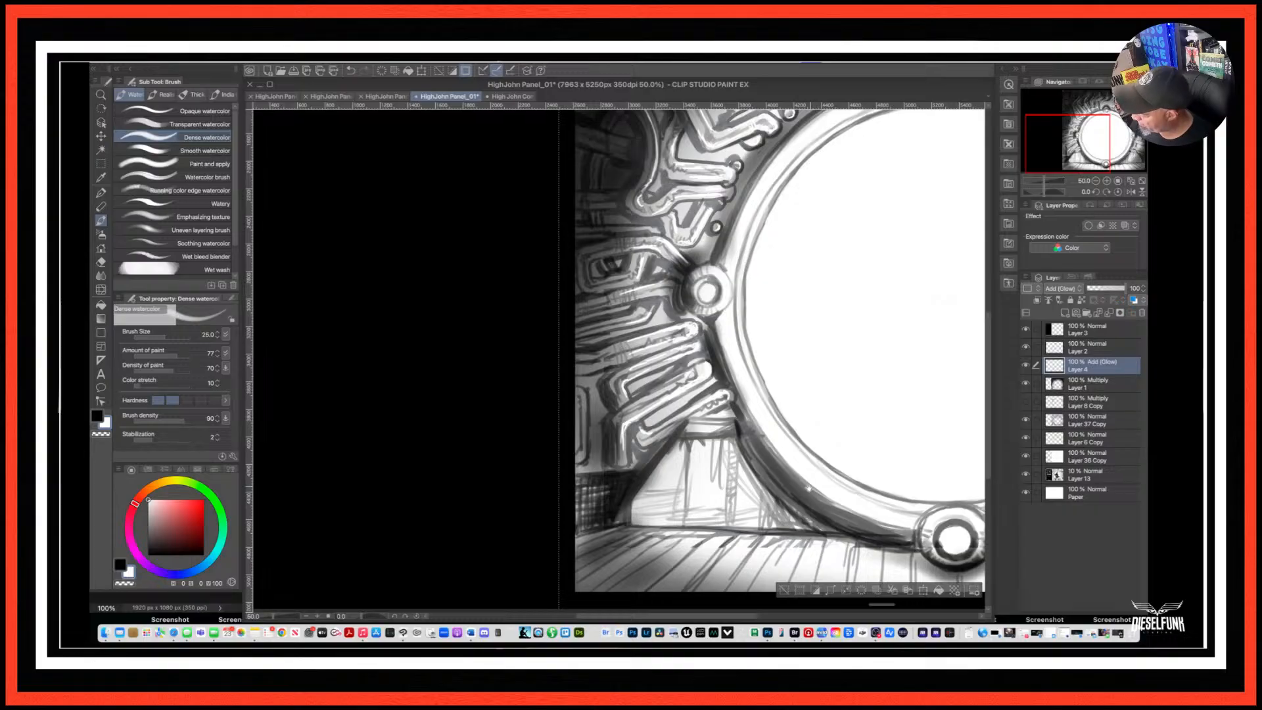
{"action": "left_click_drag", "start_coordinate": [795, 490], "coordinate": [676, 420]}
{"action": "mouse_move", "coordinate": [620, 375]}
{"action": "left_mouse_down"}
{"action": "mouse_move", "coordinate": [686, 453]}
{"action": "mouse_move", "coordinate": [659, 435]}
{"action": "left_mouse_up"}
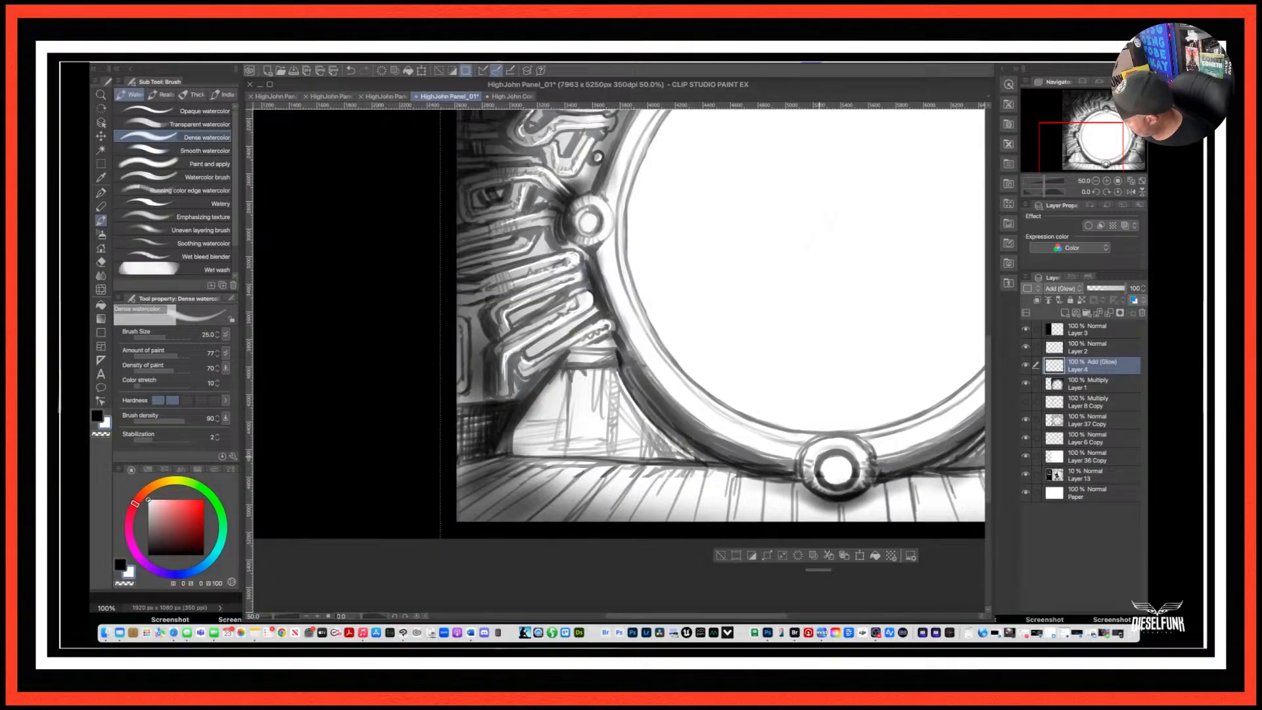
Brush Dense watercolor highlights onto the lower right of the portal ring, its right base and the adjacent pipework on Layer 4.
{"action": "left_click_drag", "start_coordinate": [838, 439], "coordinate": [618, 448]}
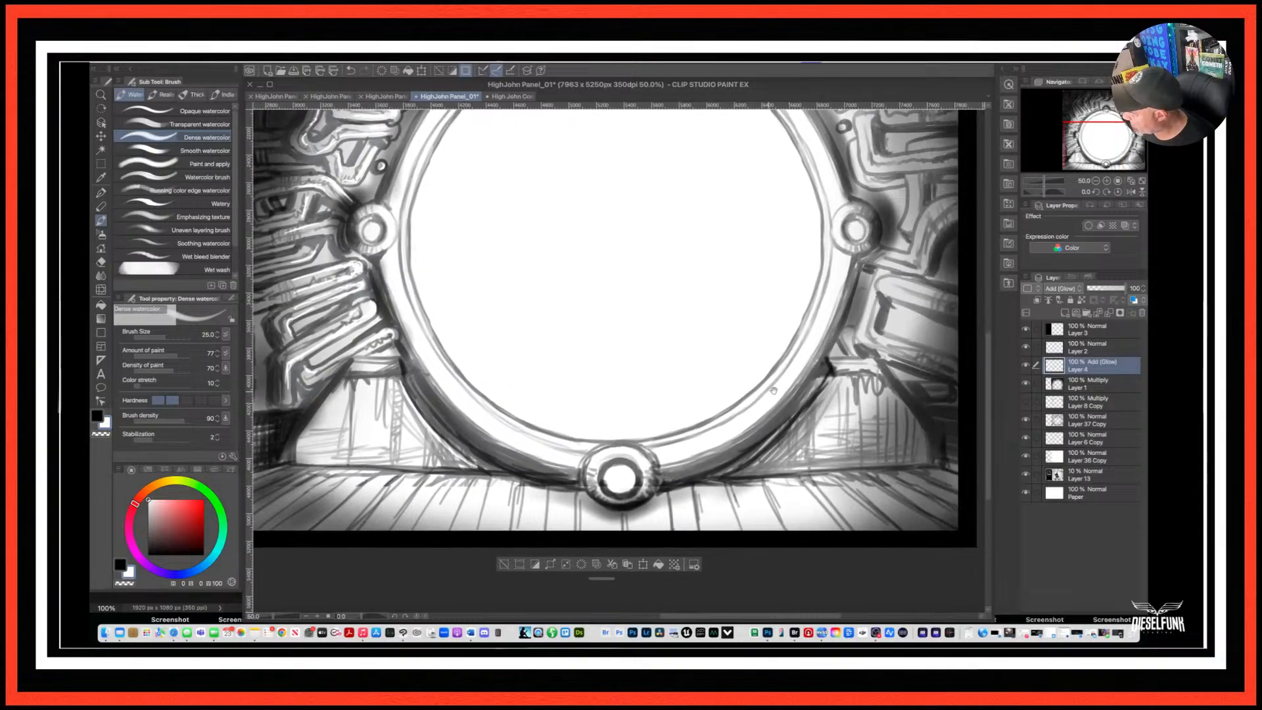
{"action": "mouse_move", "coordinate": [817, 406]}
{"action": "left_mouse_down"}
{"action": "mouse_move", "coordinate": [832, 402]}
{"action": "mouse_move", "coordinate": [744, 474]}
{"action": "mouse_move", "coordinate": [788, 448]}
{"action": "left_mouse_up"}
{"action": "mouse_move", "coordinate": [843, 380]}
{"action": "left_mouse_down"}
{"action": "mouse_move", "coordinate": [826, 403]}
{"action": "mouse_move", "coordinate": [1011, 399]}
{"action": "left_mouse_up"}
{"action": "mouse_move", "coordinate": [639, 360]}
{"action": "left_mouse_down"}
{"action": "mouse_move", "coordinate": [605, 367]}
{"action": "mouse_move", "coordinate": [622, 360]}
{"action": "left_mouse_up"}
{"action": "mouse_move", "coordinate": [871, 413]}
{"action": "left_mouse_down"}
{"action": "mouse_move", "coordinate": [623, 392]}
{"action": "mouse_move", "coordinate": [572, 399]}
{"action": "left_mouse_up"}
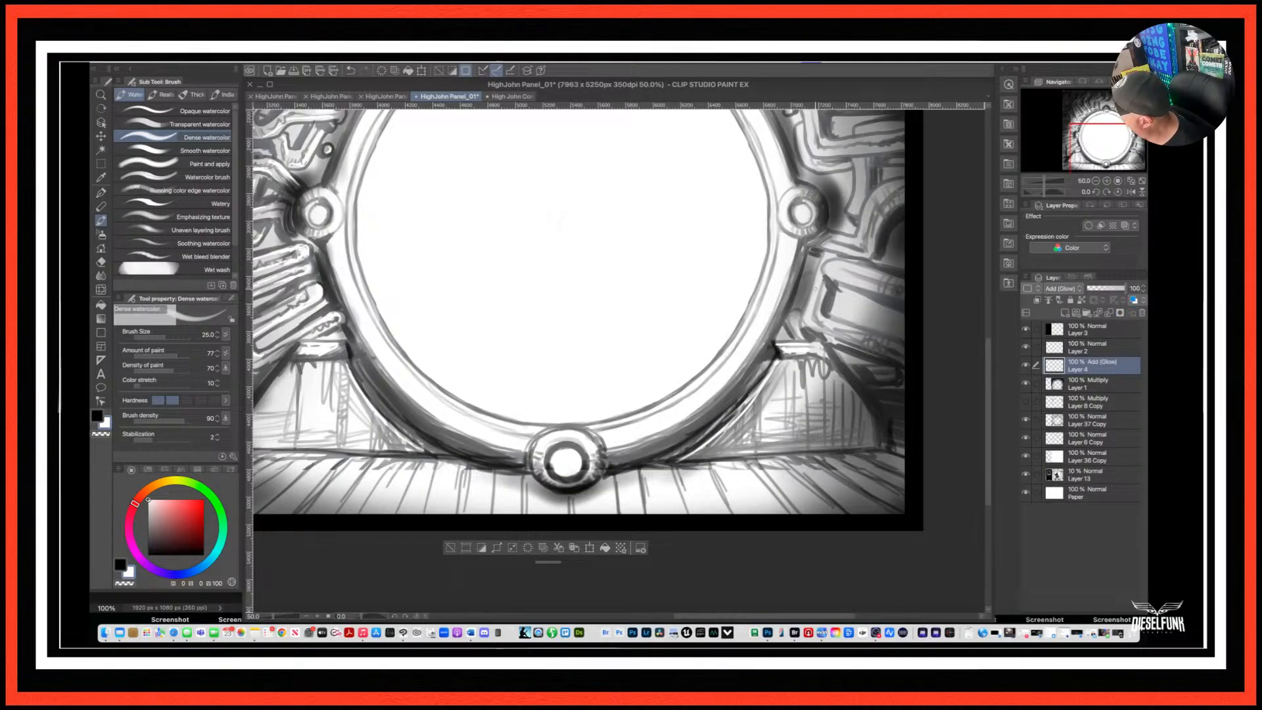
{"action": "mouse_move", "coordinate": [818, 282]}
{"action": "left_mouse_down"}
{"action": "mouse_move", "coordinate": [808, 317]}
{"action": "mouse_move", "coordinate": [827, 258]}
{"action": "mouse_move", "coordinate": [827, 270]}
{"action": "mouse_move", "coordinate": [876, 273]}
{"action": "mouse_move", "coordinate": [832, 271]}
{"action": "mouse_move", "coordinate": [867, 282]}
{"action": "left_mouse_up"}
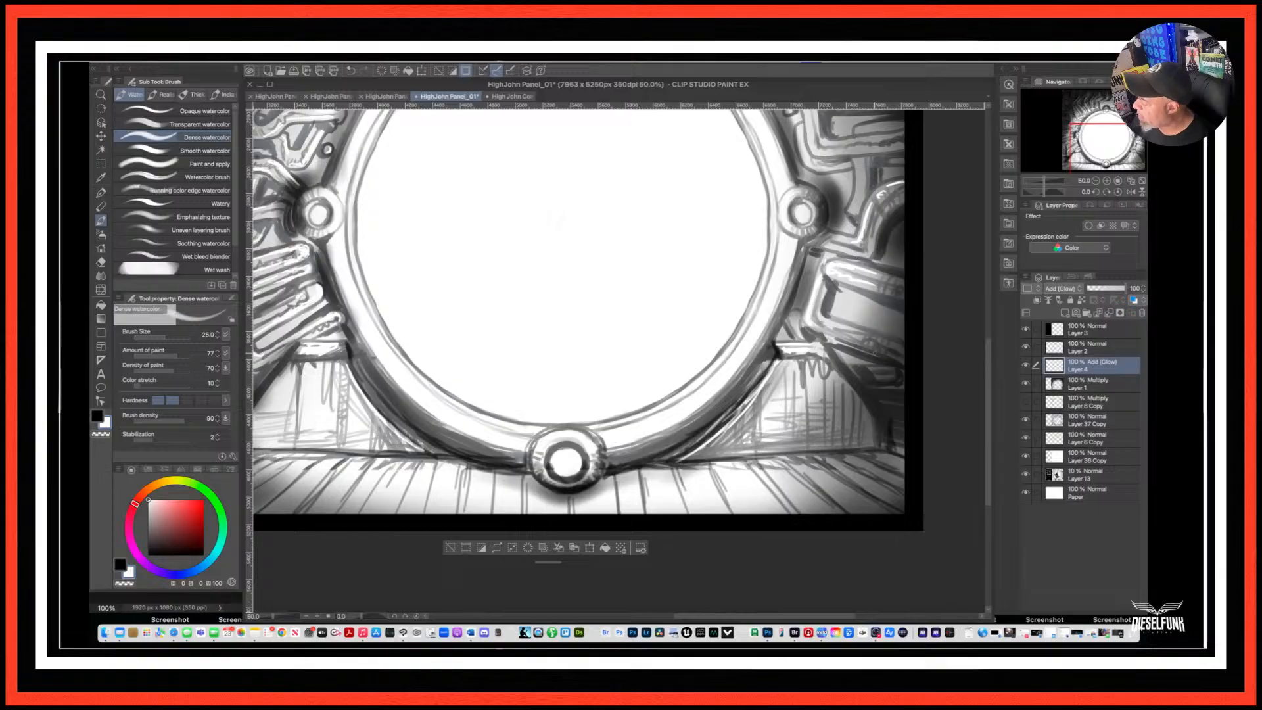
Highlight the bent pipes above and to the right of the portal's upper ring with Dense watercolor.
{"action": "scroll", "coordinate": [578, 309], "scroll_direction": "up", "scroll_amount": 10}
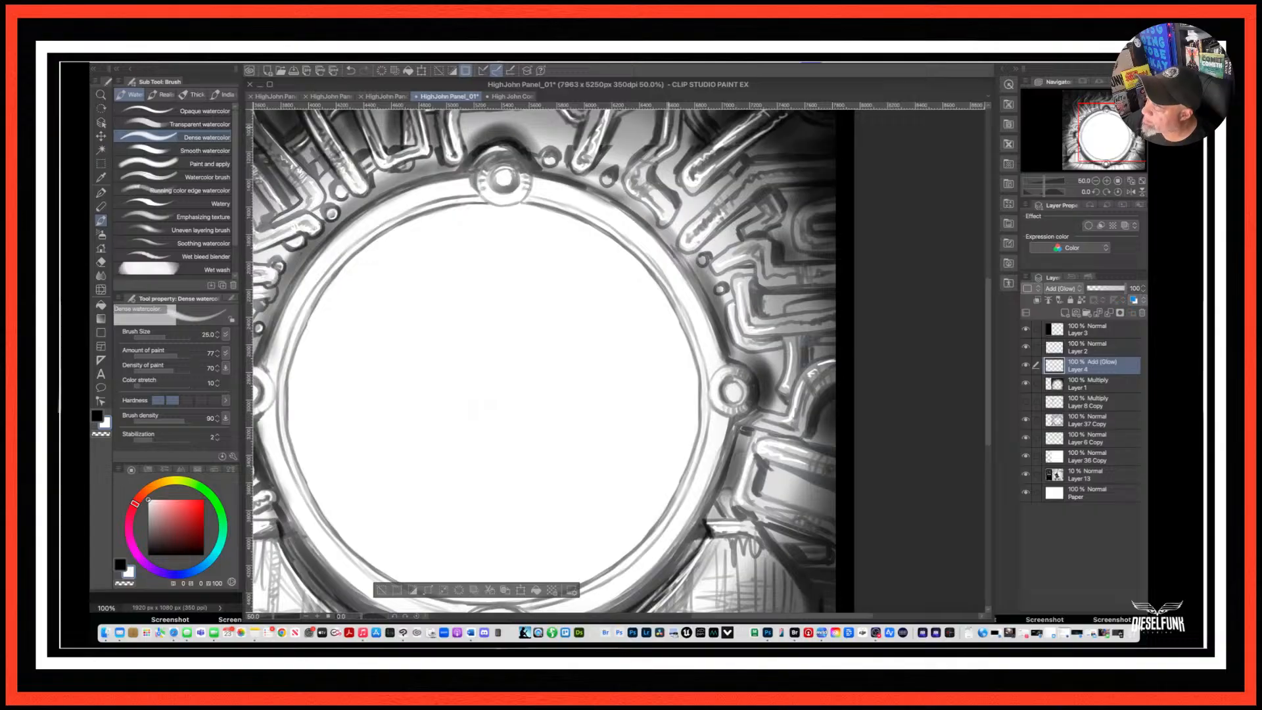
{"action": "left_click_drag", "start_coordinate": [749, 296], "coordinate": [741, 415]}
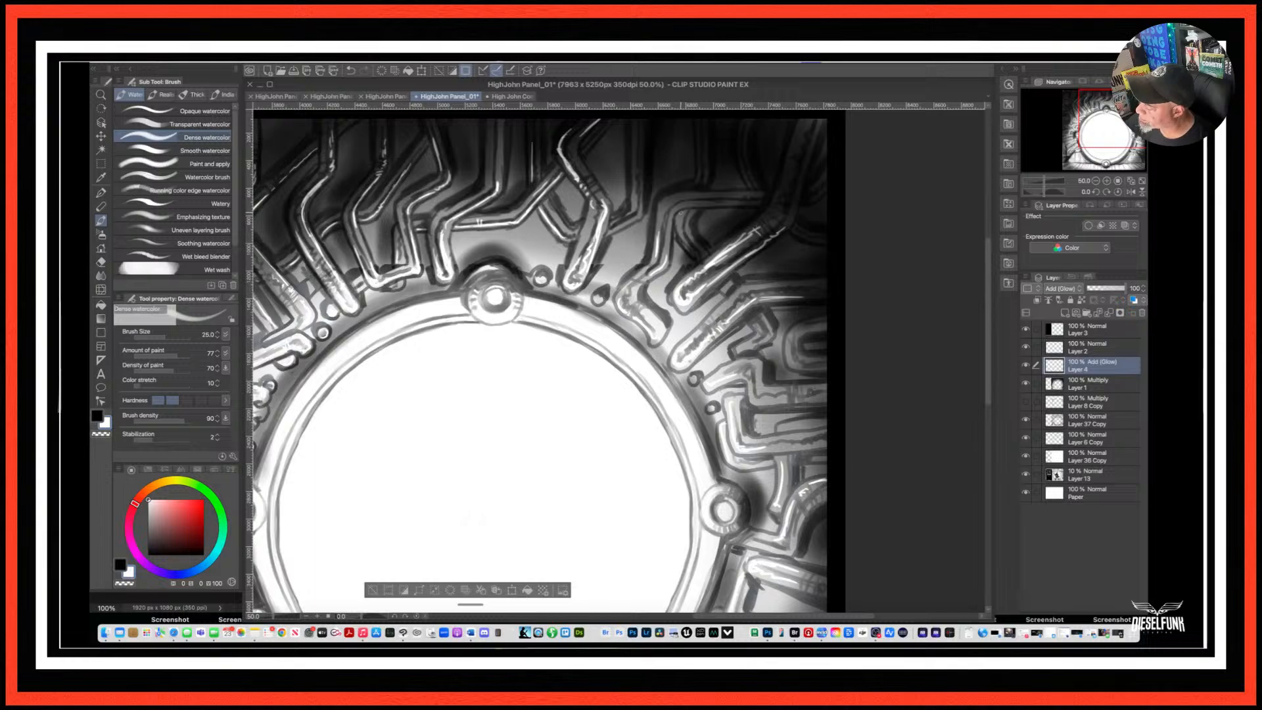
{"action": "left_click_drag", "start_coordinate": [686, 204], "coordinate": [765, 201]}
{"action": "left_click_drag", "start_coordinate": [681, 218], "coordinate": [689, 255]}
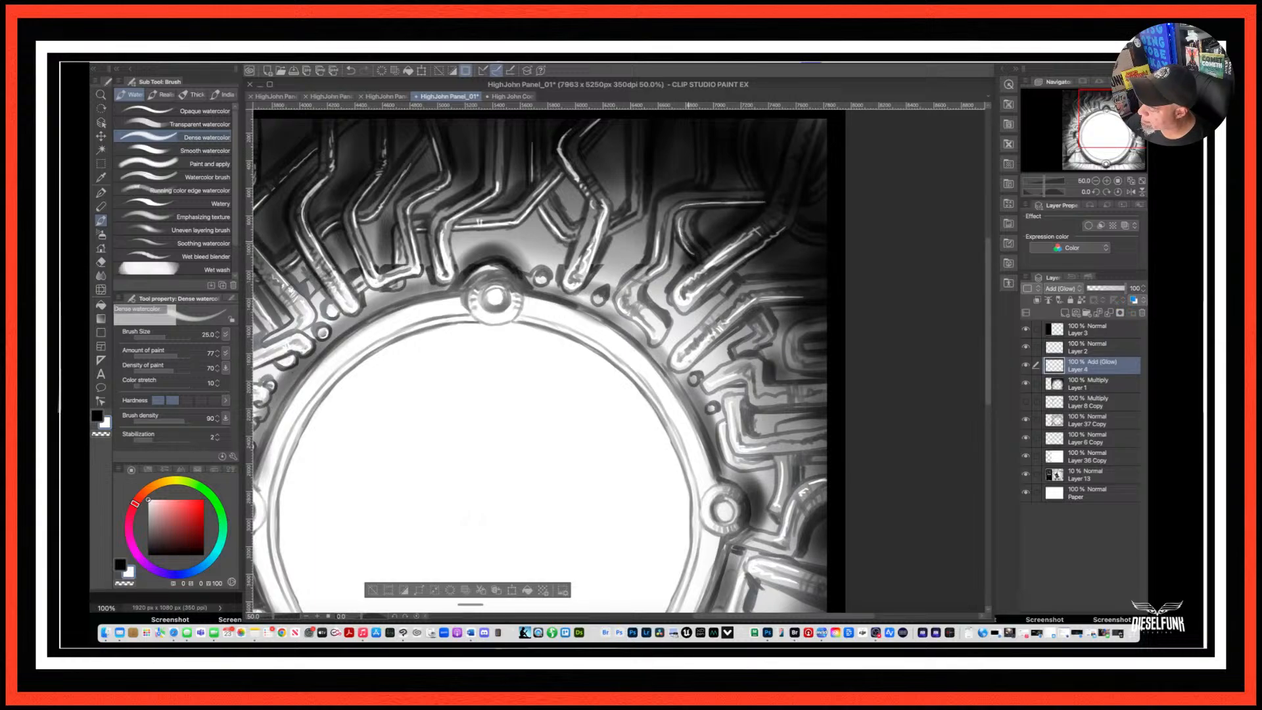
{"action": "mouse_move", "coordinate": [611, 230]}
{"action": "left_mouse_down"}
{"action": "mouse_move", "coordinate": [631, 222]}
{"action": "mouse_move", "coordinate": [635, 185]}
{"action": "left_mouse_up"}
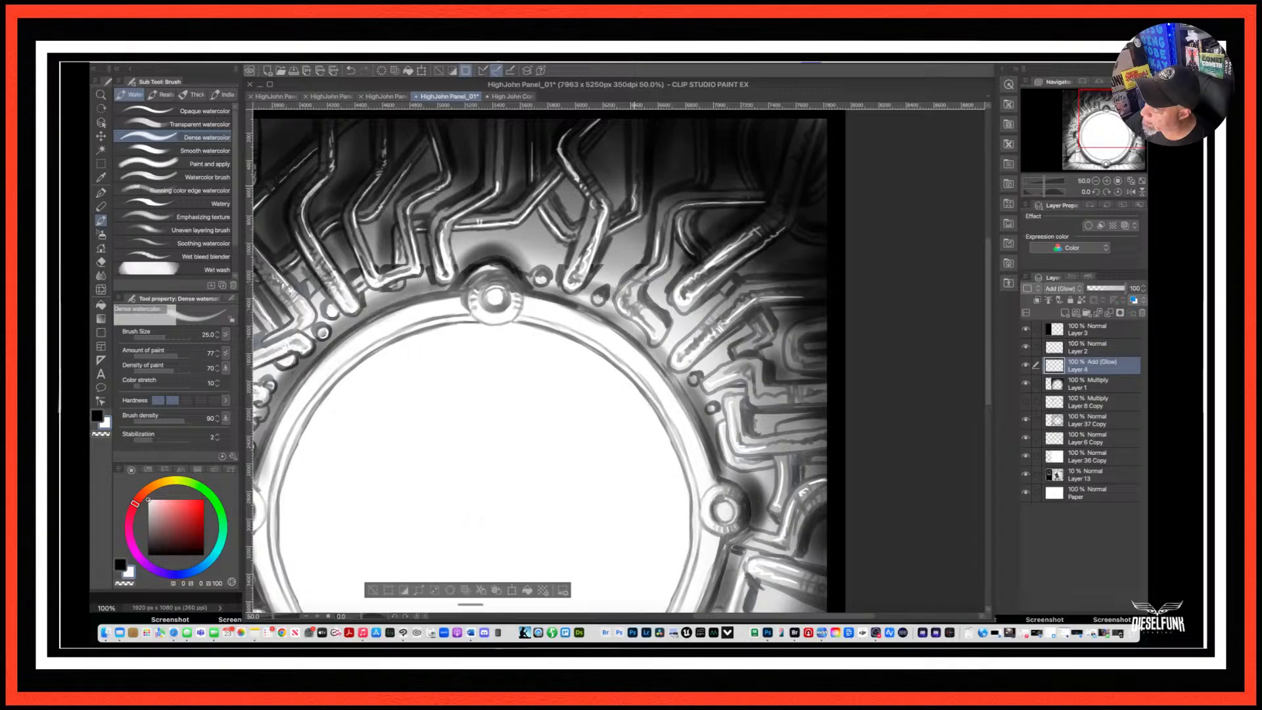
Add further highlight strokes to the dark pipes along the panel's upper edge and in its upper-right corner.
{"action": "scroll", "coordinate": [618, 358], "scroll_direction": "up", "scroll_amount": 5}
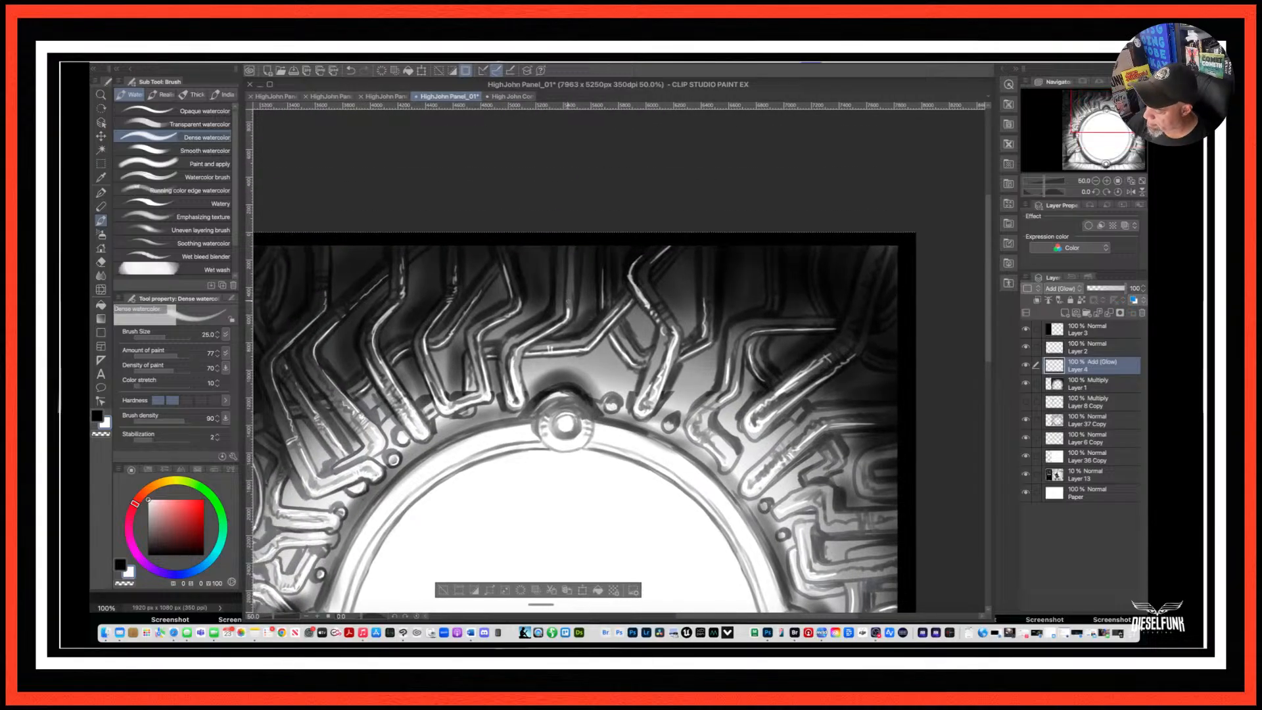
{"action": "left_click_drag", "start_coordinate": [570, 289], "coordinate": [568, 312]}
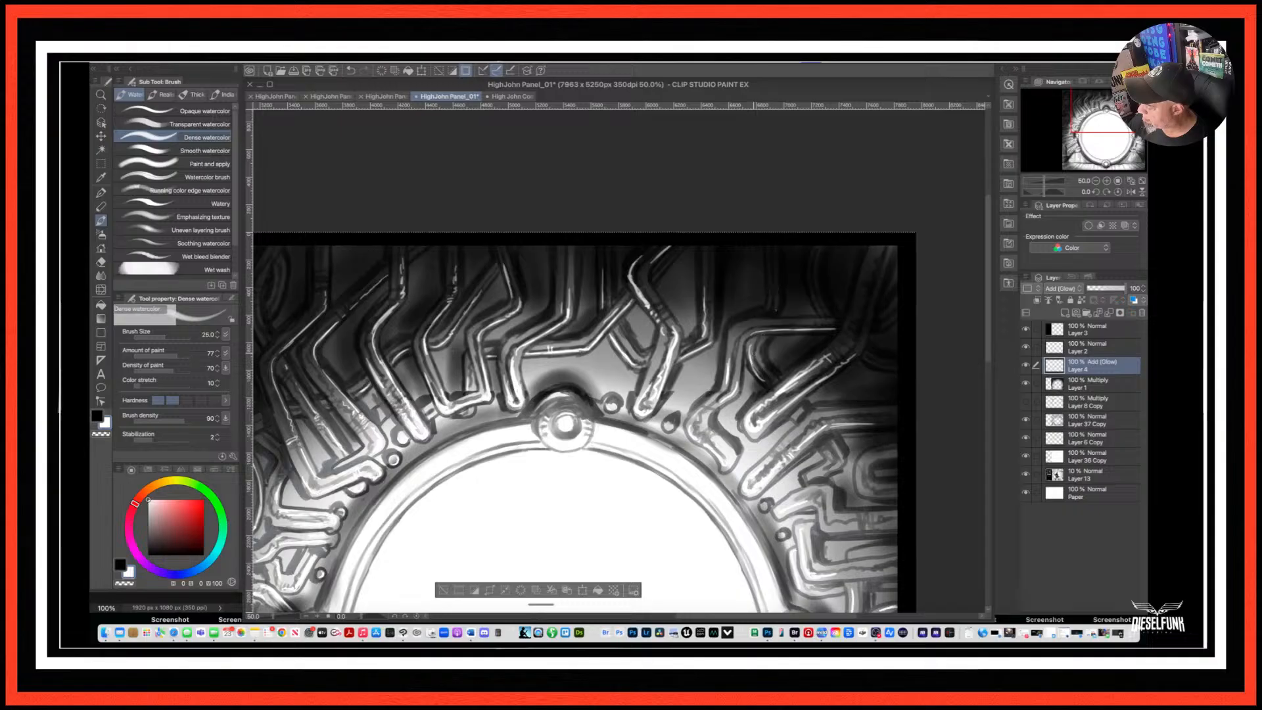
{"action": "left_click_drag", "start_coordinate": [740, 339], "coordinate": [738, 373]}
{"action": "left_click_drag", "start_coordinate": [810, 287], "coordinate": [819, 309]}
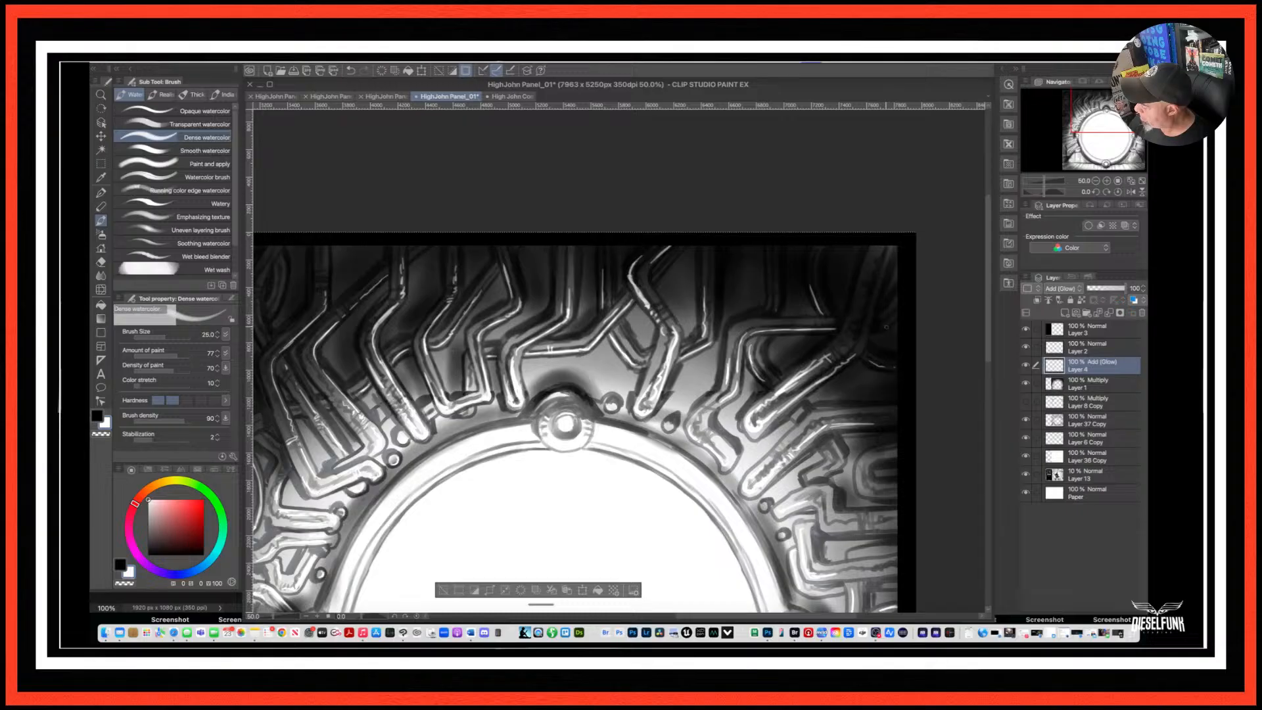
Brush highlights along the pipework on the right side of the portal, above the right ring knob.
{"action": "scroll", "coordinate": [879, 441], "scroll_direction": "down", "scroll_amount": 3}
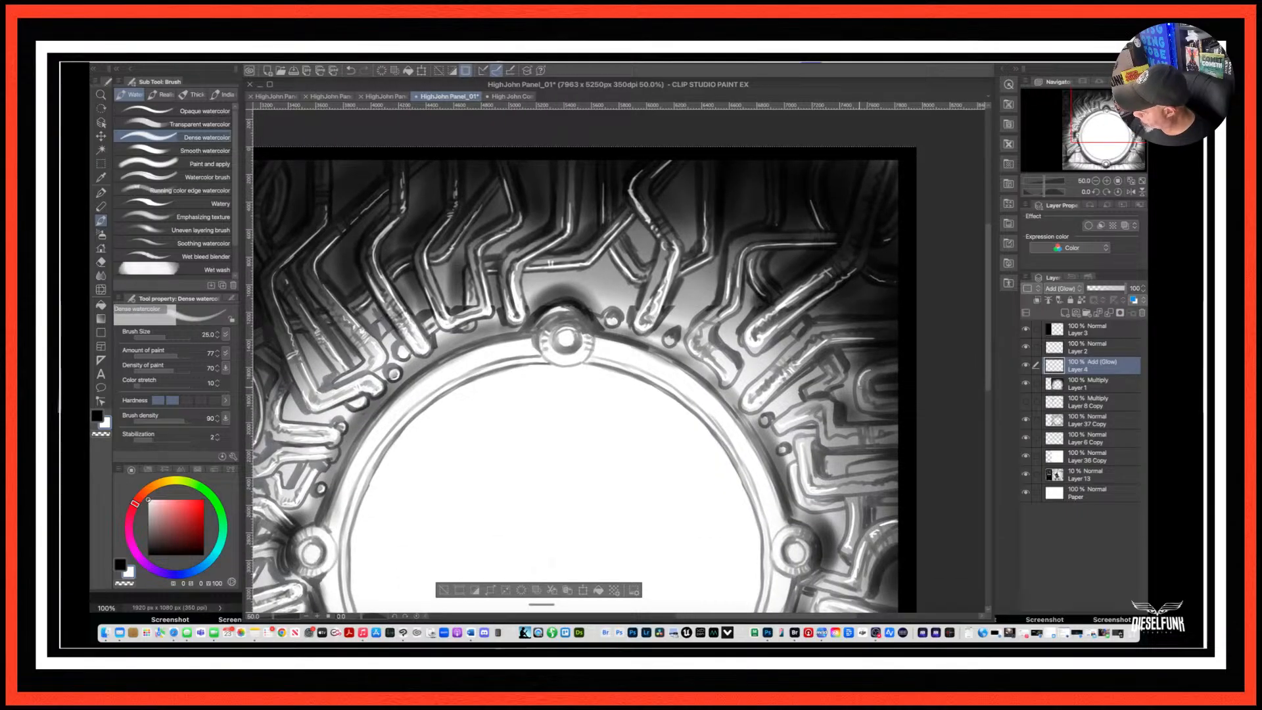
{"action": "mouse_move", "coordinate": [860, 391]}
{"action": "left_mouse_down"}
{"action": "mouse_move", "coordinate": [878, 409]}
{"action": "mouse_move", "coordinate": [891, 366]}
{"action": "left_mouse_up"}
{"action": "mouse_move", "coordinate": [811, 393]}
{"action": "left_mouse_down"}
{"action": "mouse_move", "coordinate": [825, 382]}
{"action": "mouse_move", "coordinate": [822, 436]}
{"action": "mouse_move", "coordinate": [854, 443]}
{"action": "left_mouse_up"}
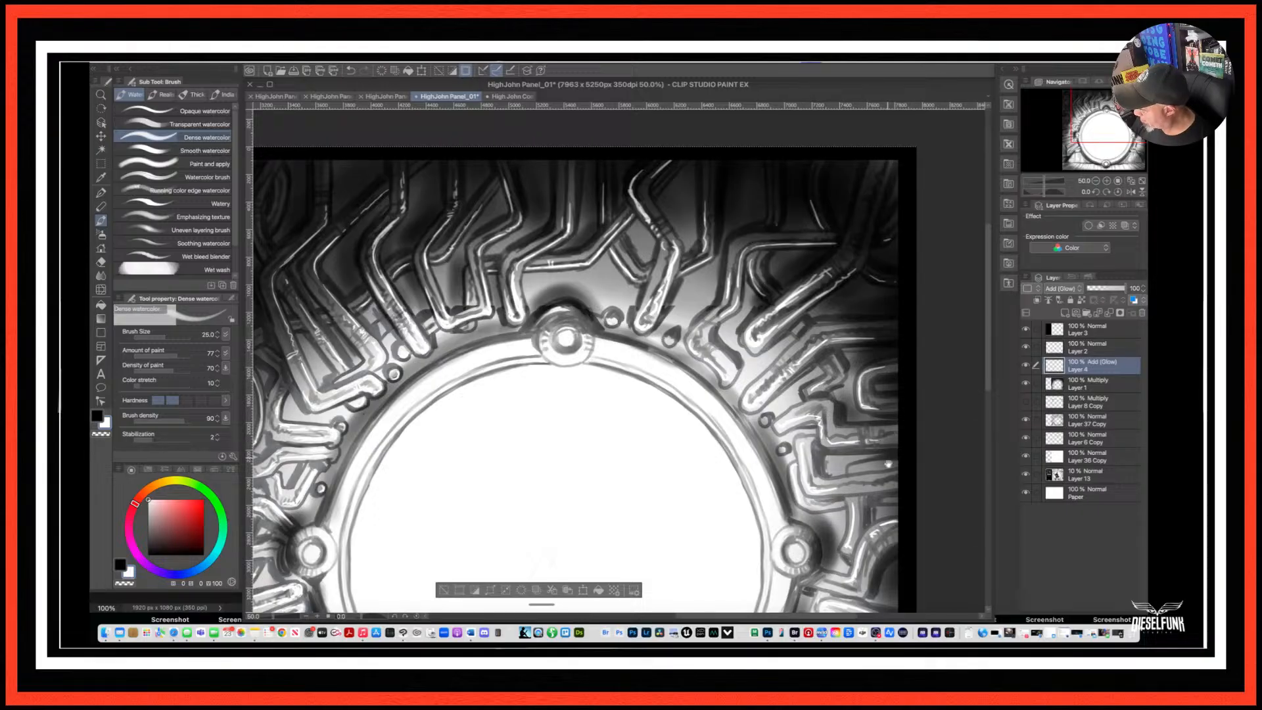
{"action": "scroll", "coordinate": [888, 464], "scroll_direction": "down", "scroll_amount": 3}
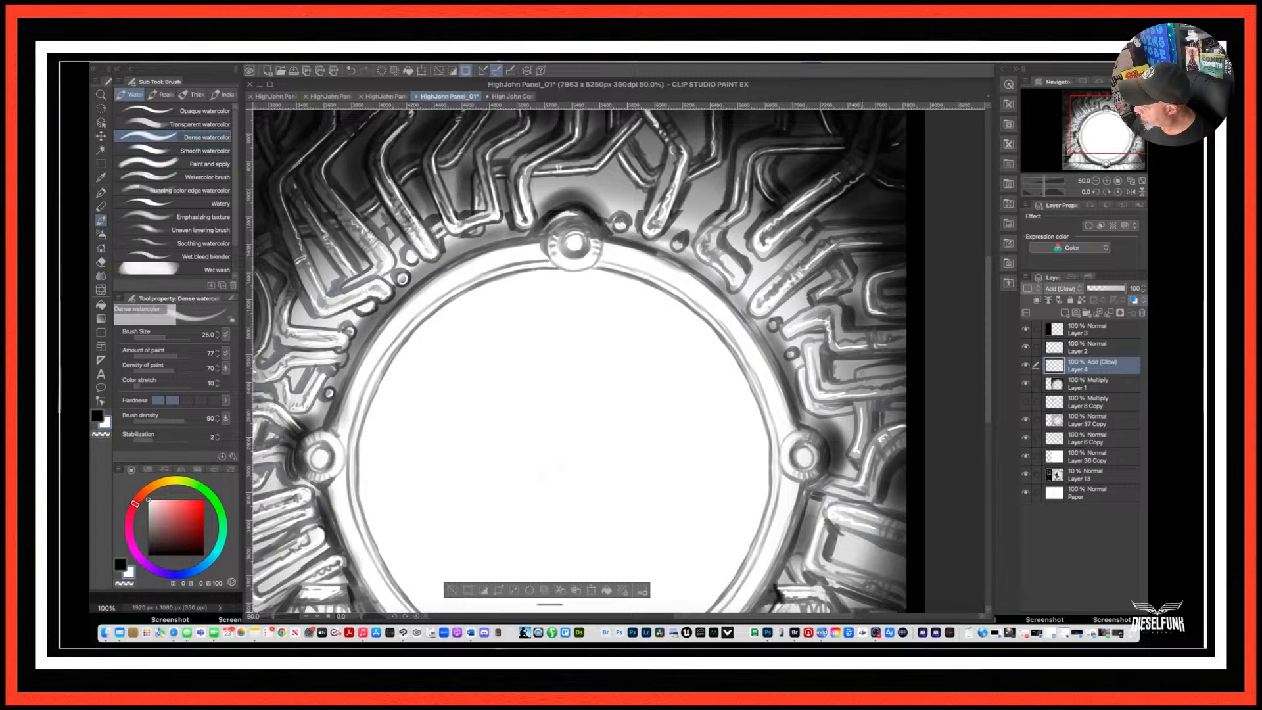
{"action": "scroll", "coordinate": [861, 458], "scroll_direction": "down", "scroll_amount": 3}
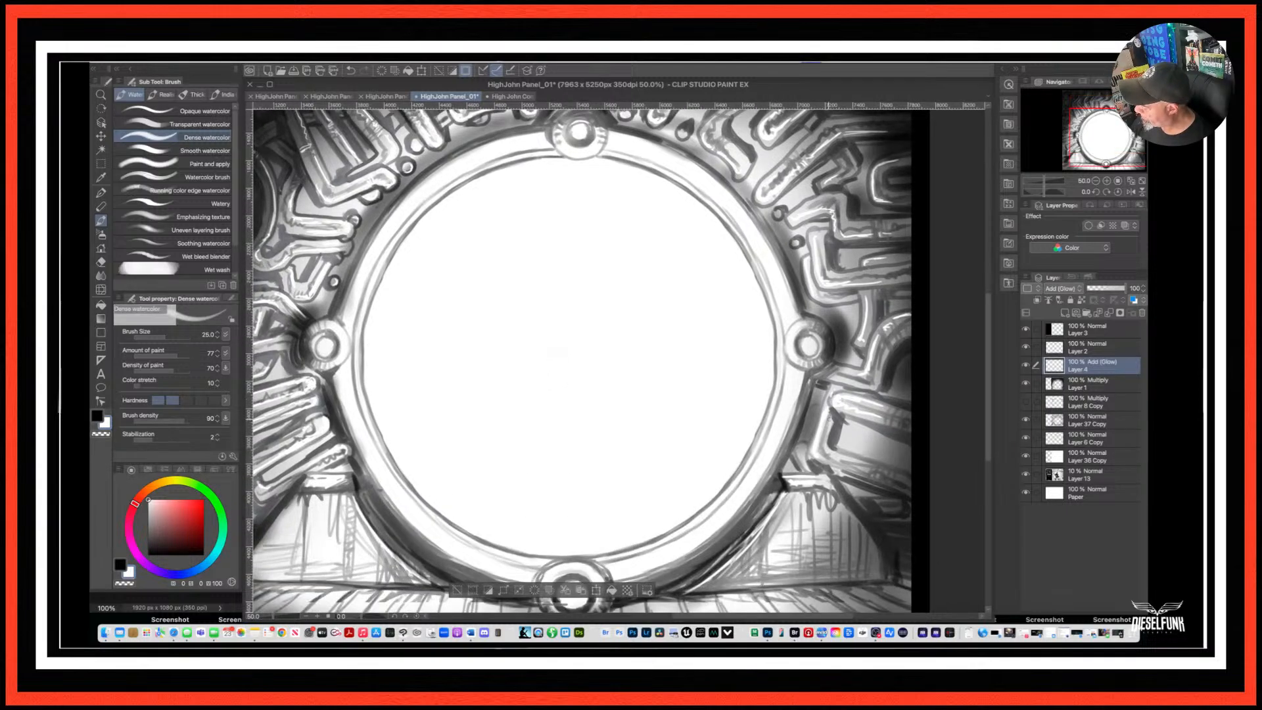
Brush highlights onto the floor planks below the portal across the panel's full width.
{"action": "scroll", "coordinate": [862, 507], "scroll_direction": "down", "scroll_amount": 3}
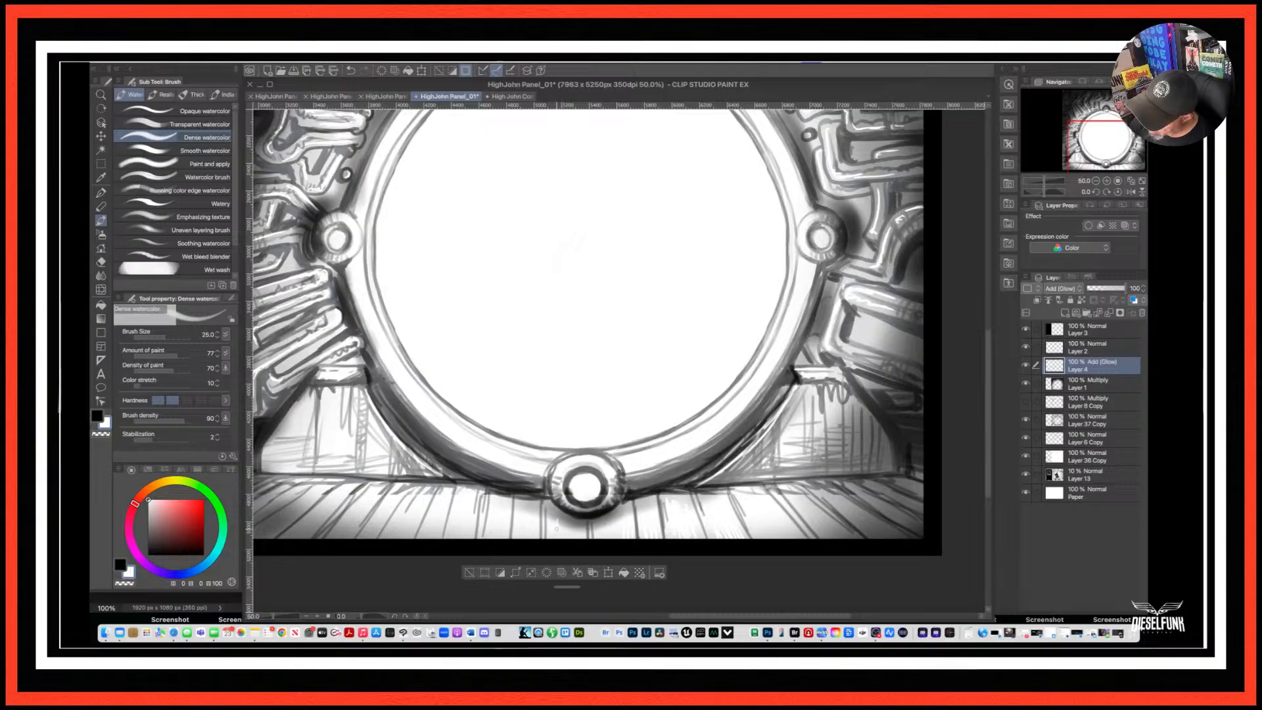
{"action": "left_click_drag", "start_coordinate": [590, 529], "coordinate": [708, 510]}
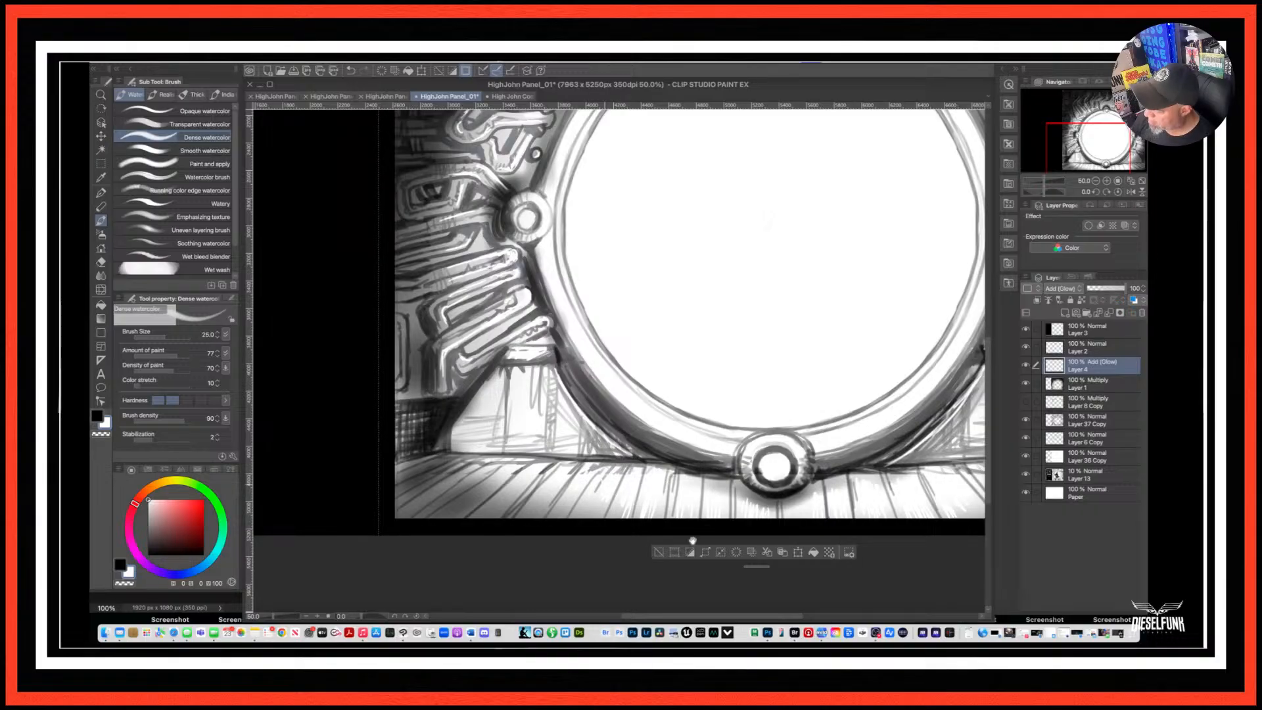
{"action": "left_click_drag", "start_coordinate": [729, 521], "coordinate": [525, 525]}
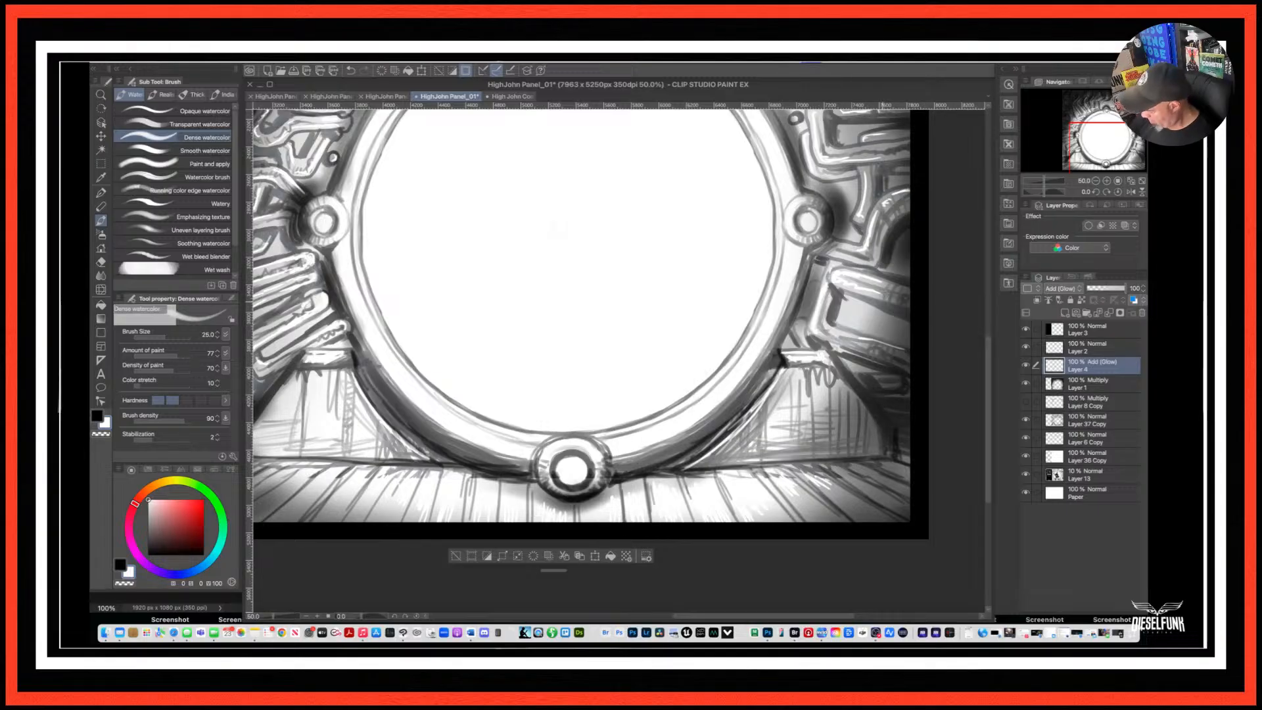
{"action": "scroll", "coordinate": [881, 307], "scroll_direction": "down", "scroll_amount": 2}
{"action": "left_click_drag", "start_coordinate": [799, 469], "coordinate": [754, 592]}
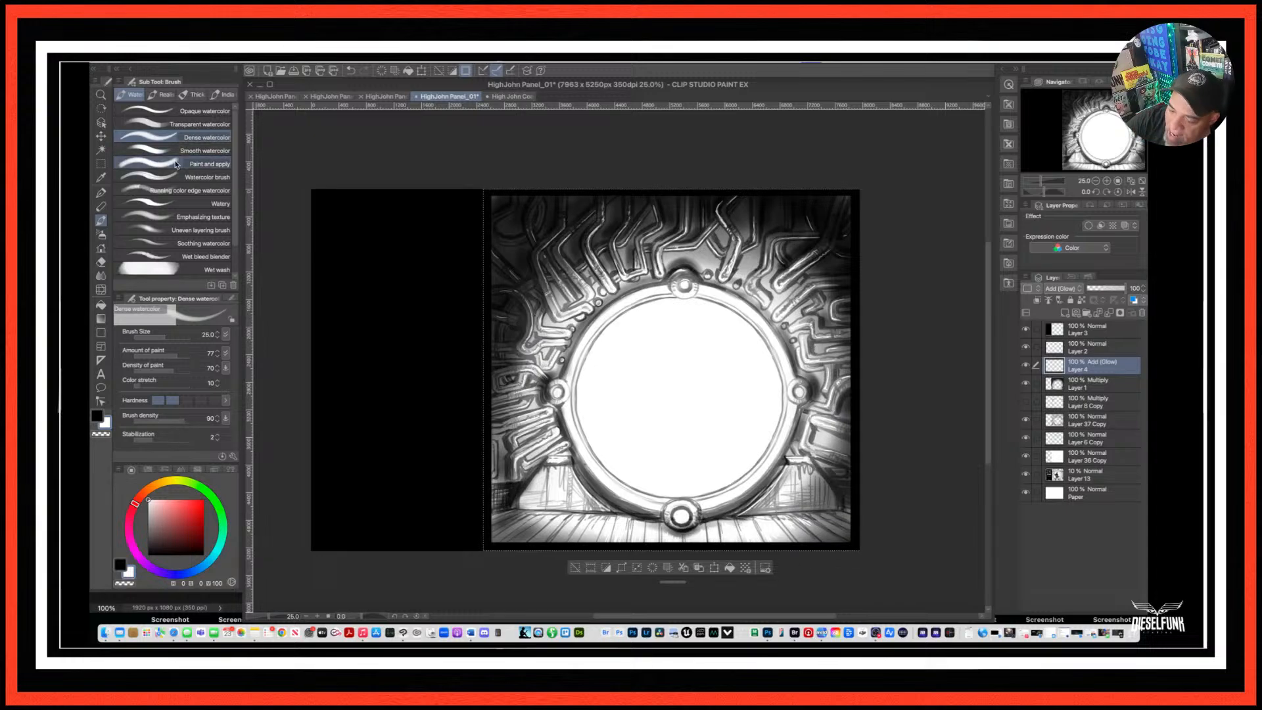
Switch to the Soft airbrush and clear the current selection.
{"action": "left_click", "coordinate": [102, 234]}
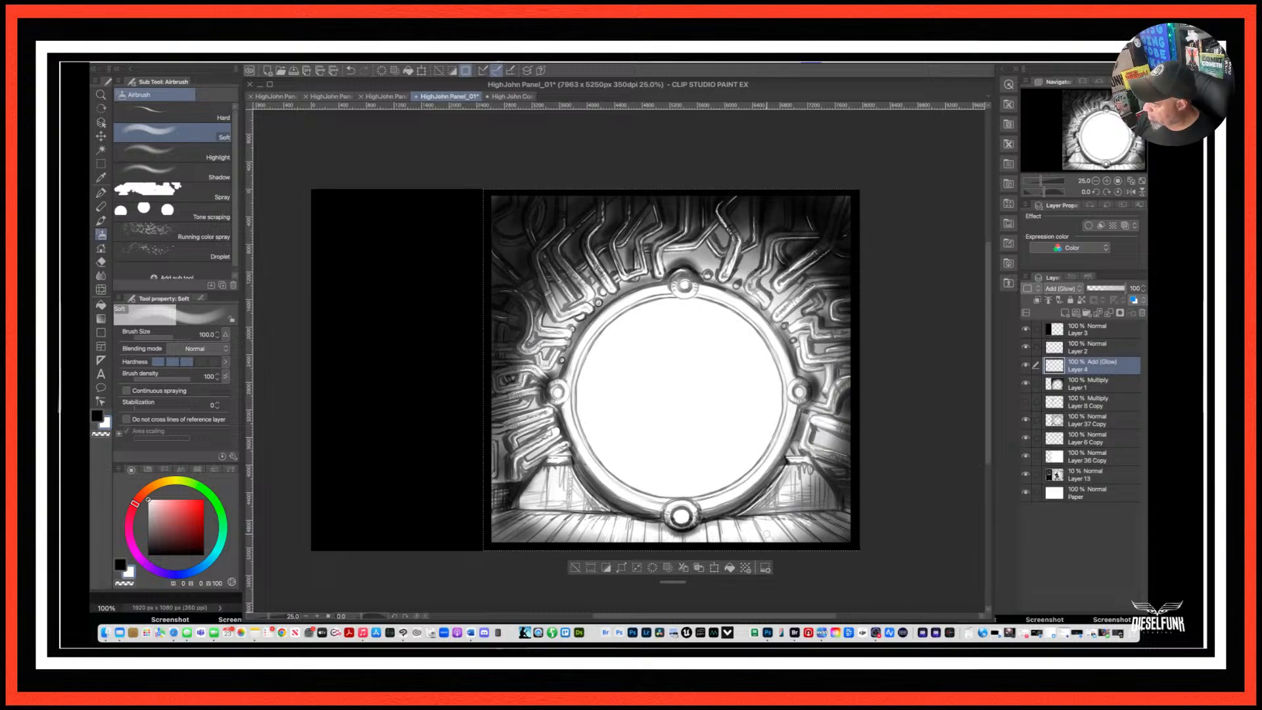
{"action": "key", "text": "super+minus"}
{"action": "left_click_drag", "start_coordinate": [904, 538], "coordinate": [821, 452]}
{"action": "key", "text": "super+d"}
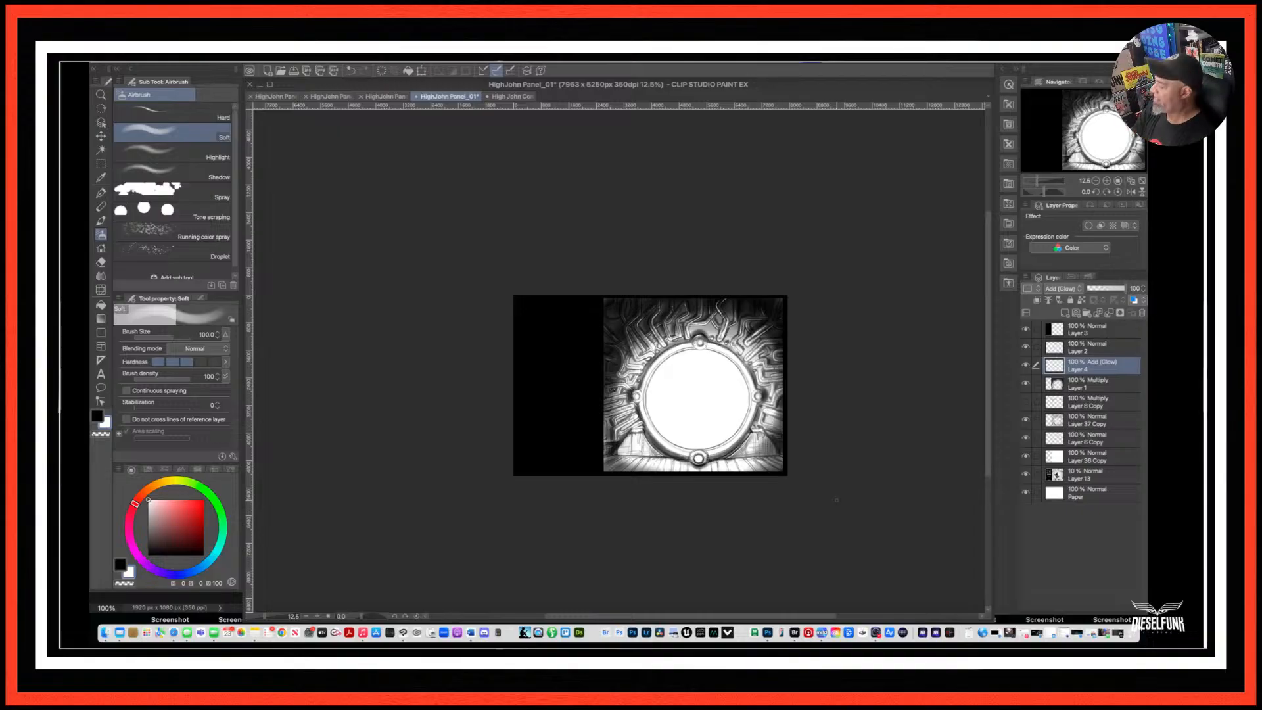
Compare the artwork with and without Layer 2 and the Add (Glow) Layer 4 by toggling their visibility.
{"action": "left_click", "coordinate": [1027, 347]}
{"action": "left_click", "coordinate": [1026, 347]}
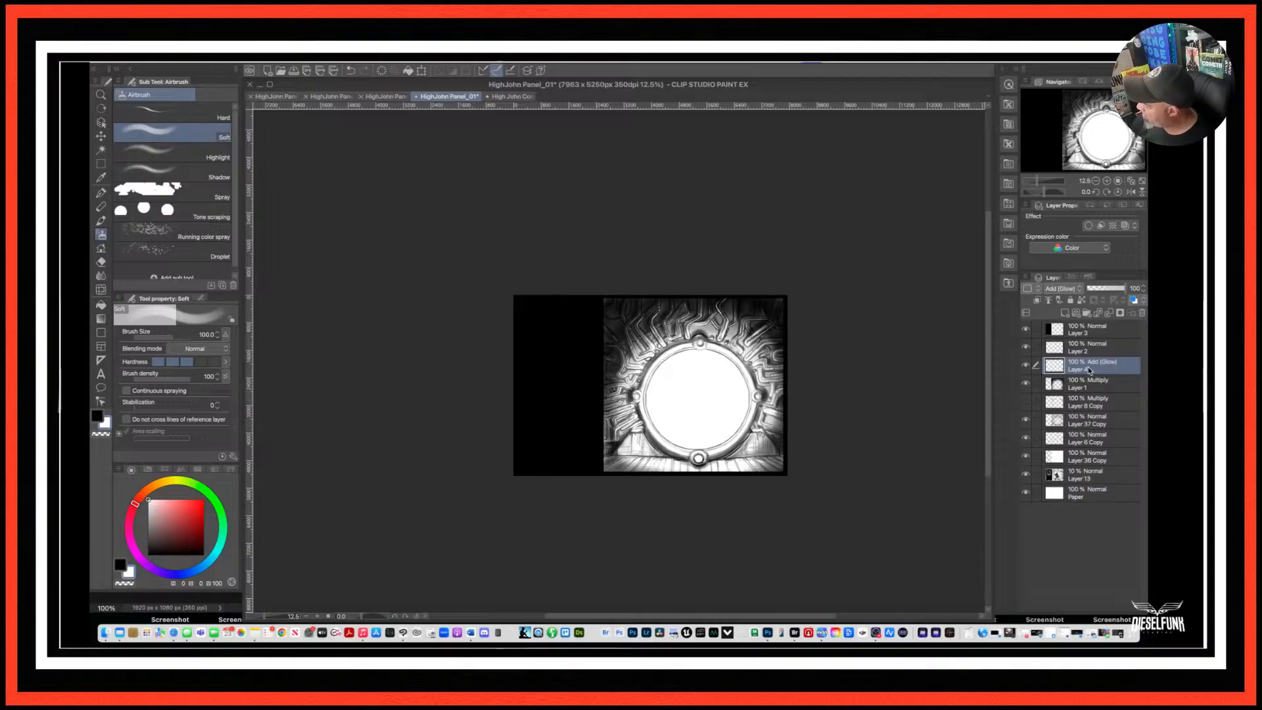
{"action": "left_click", "coordinate": [1026, 366]}
{"action": "left_click", "coordinate": [1026, 366]}
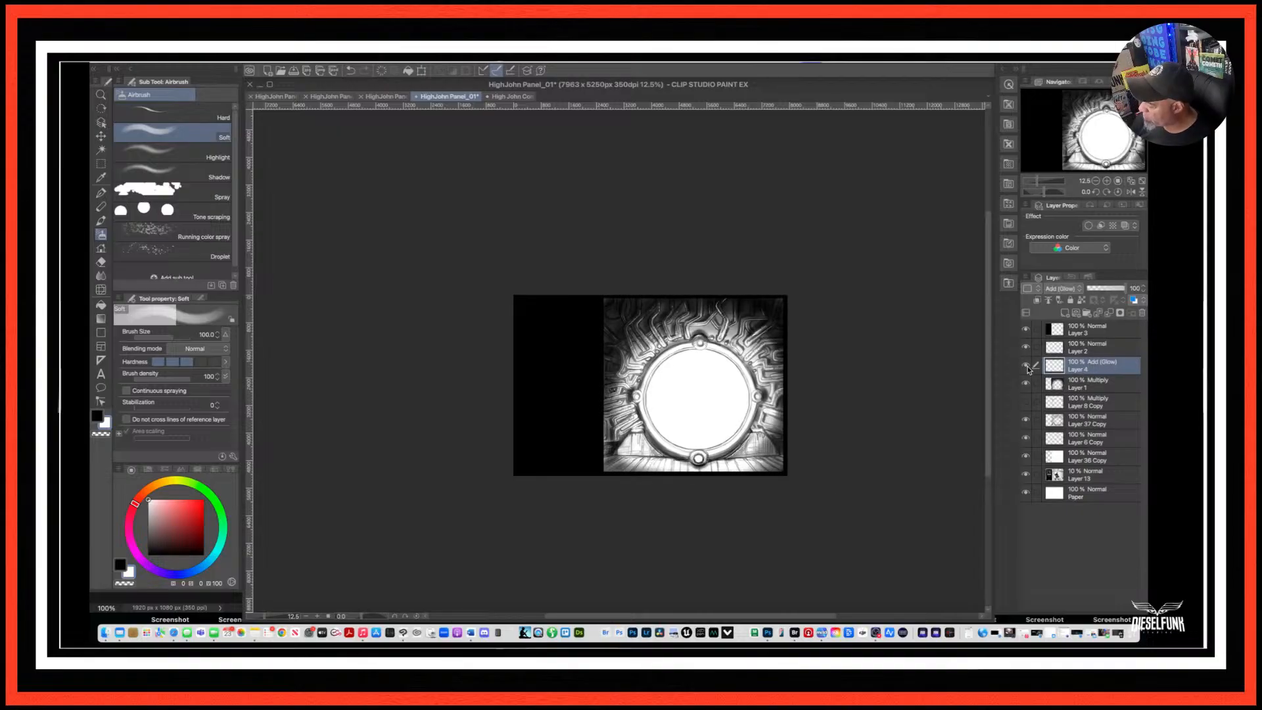
Add a new layer directly above the Multiply Layer 1 and set the sub color to orange (H 40, S 59, V 93).
{"action": "left_click", "coordinate": [1086, 388]}
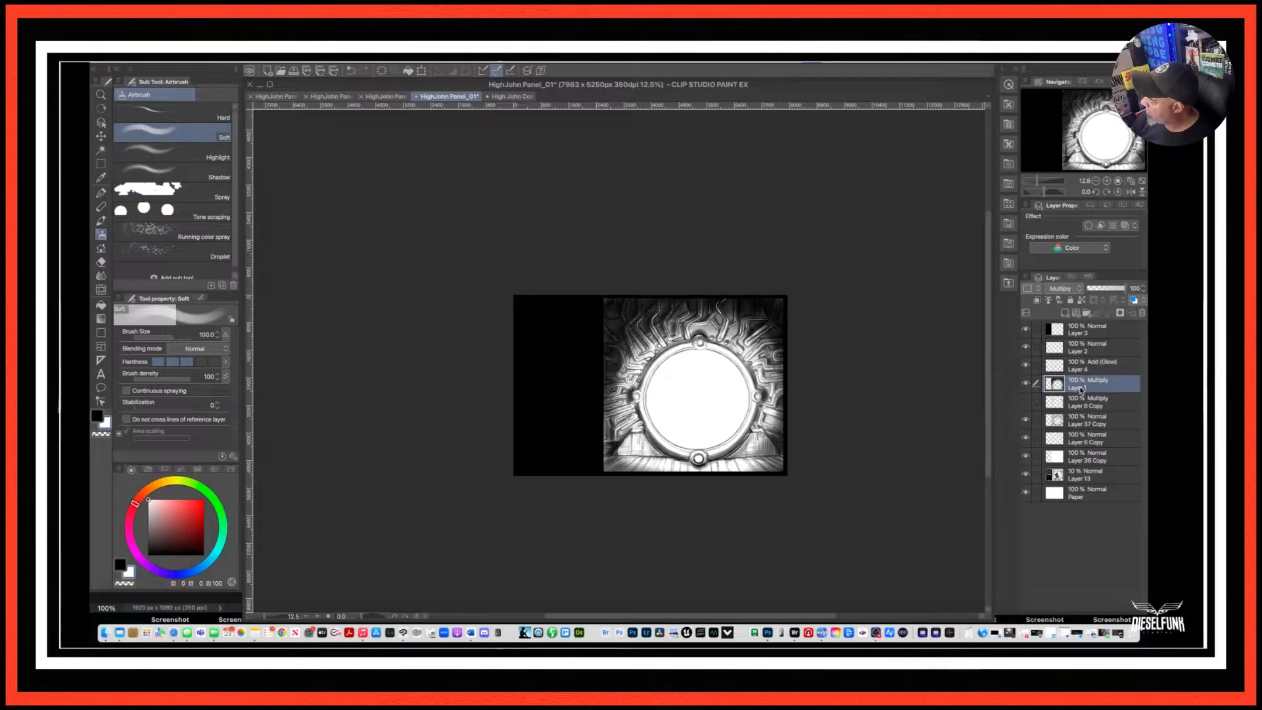
{"action": "left_click", "coordinate": [1065, 314]}
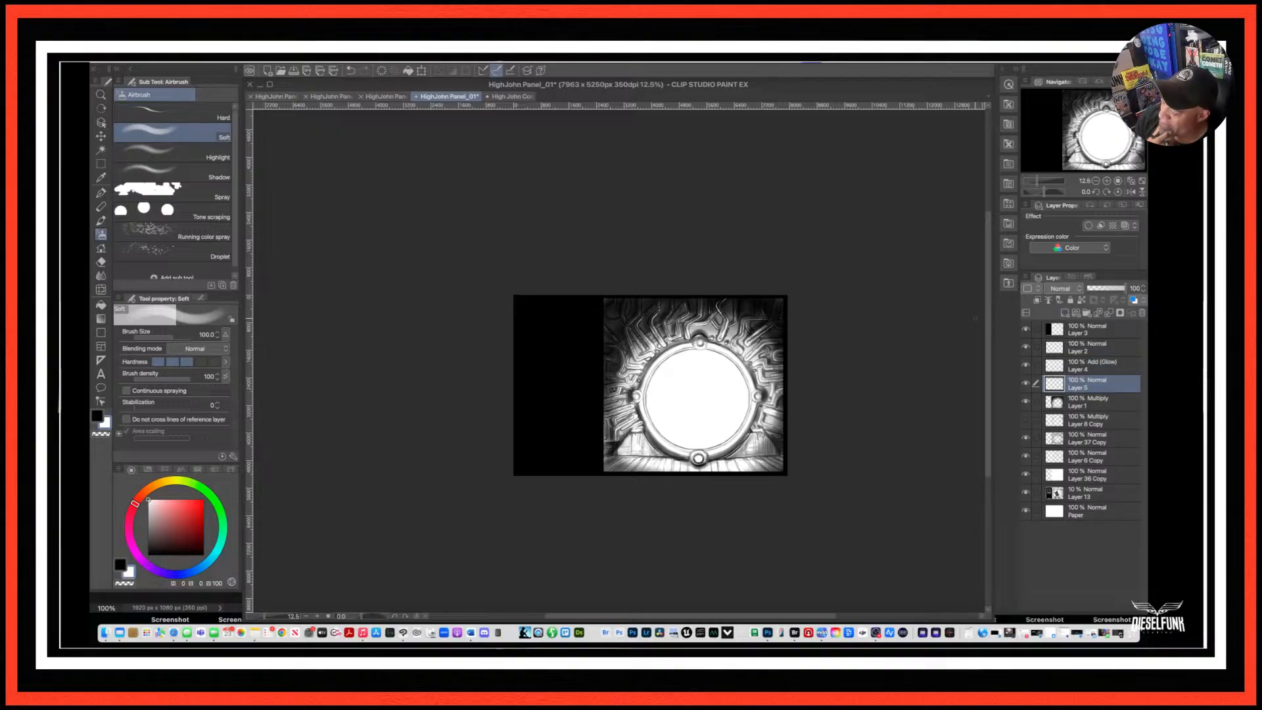
{"action": "left_click", "coordinate": [160, 484]}
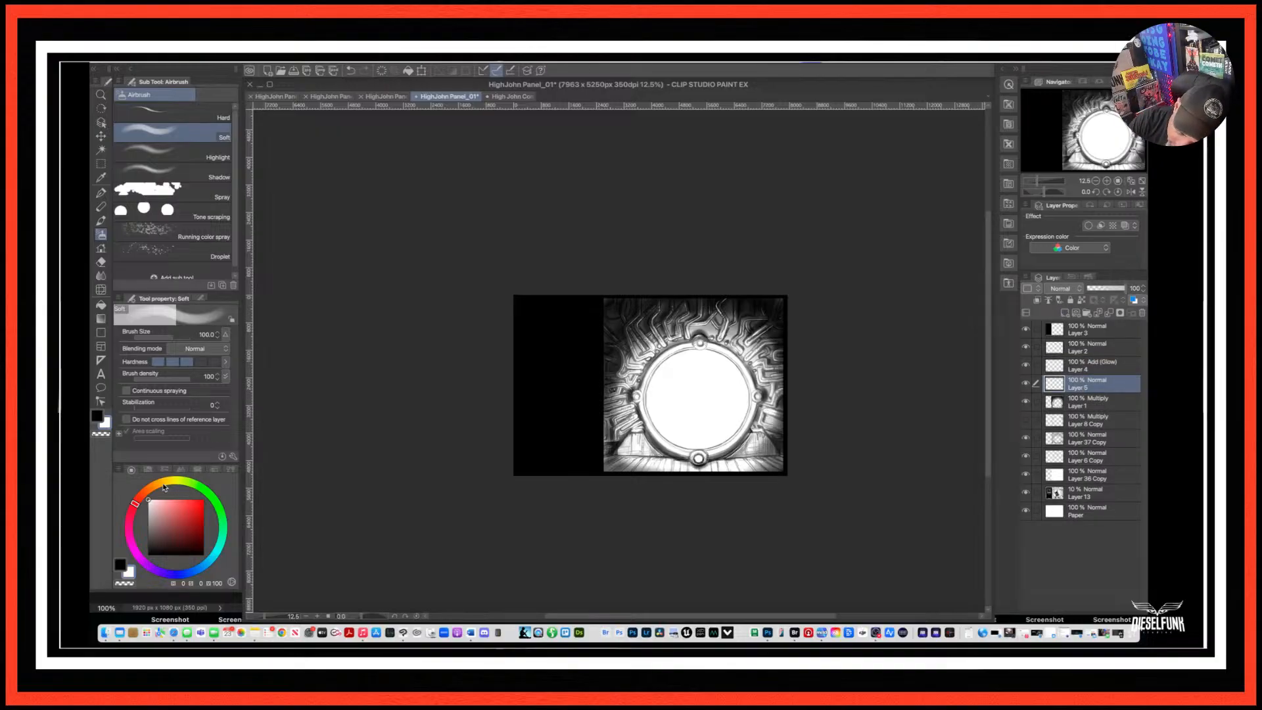
{"action": "left_click", "coordinate": [183, 505]}
{"action": "left_click", "coordinate": [182, 503]}
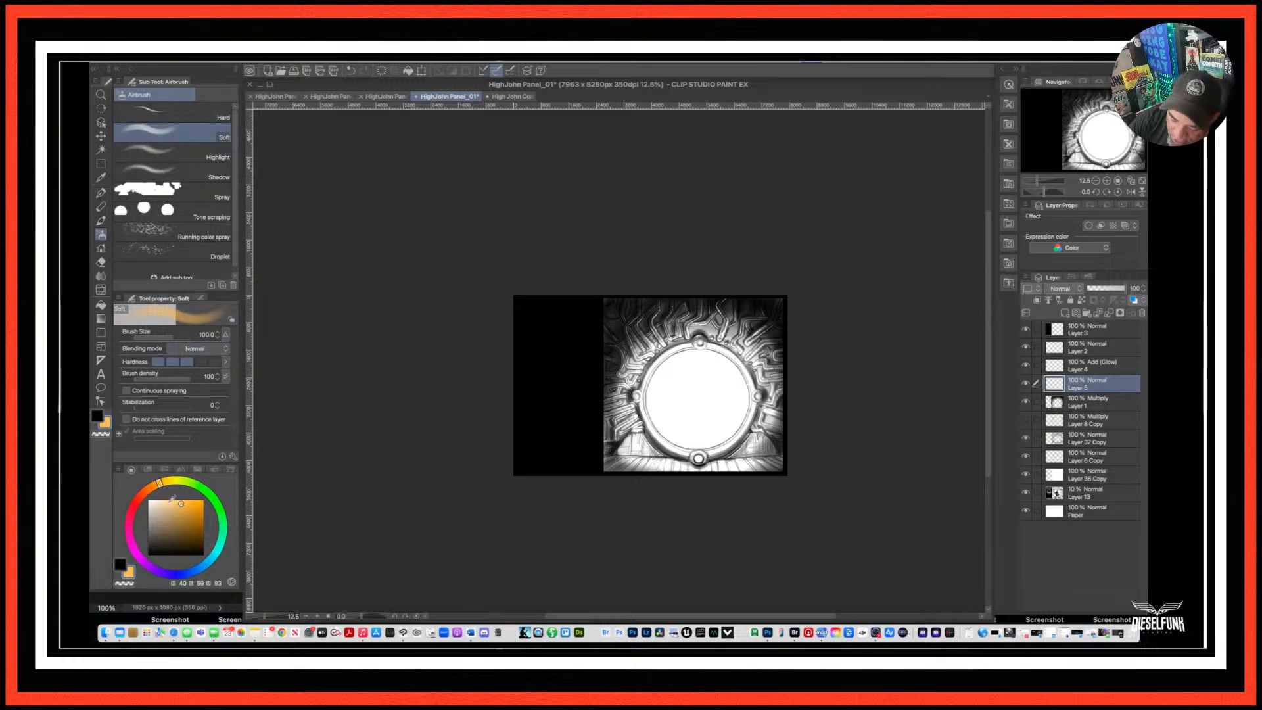
Set the main color to a pale cream yellow (H 50, S 22, V 100).
{"action": "left_click", "coordinate": [120, 565]}
{"action": "left_click", "coordinate": [167, 481]}
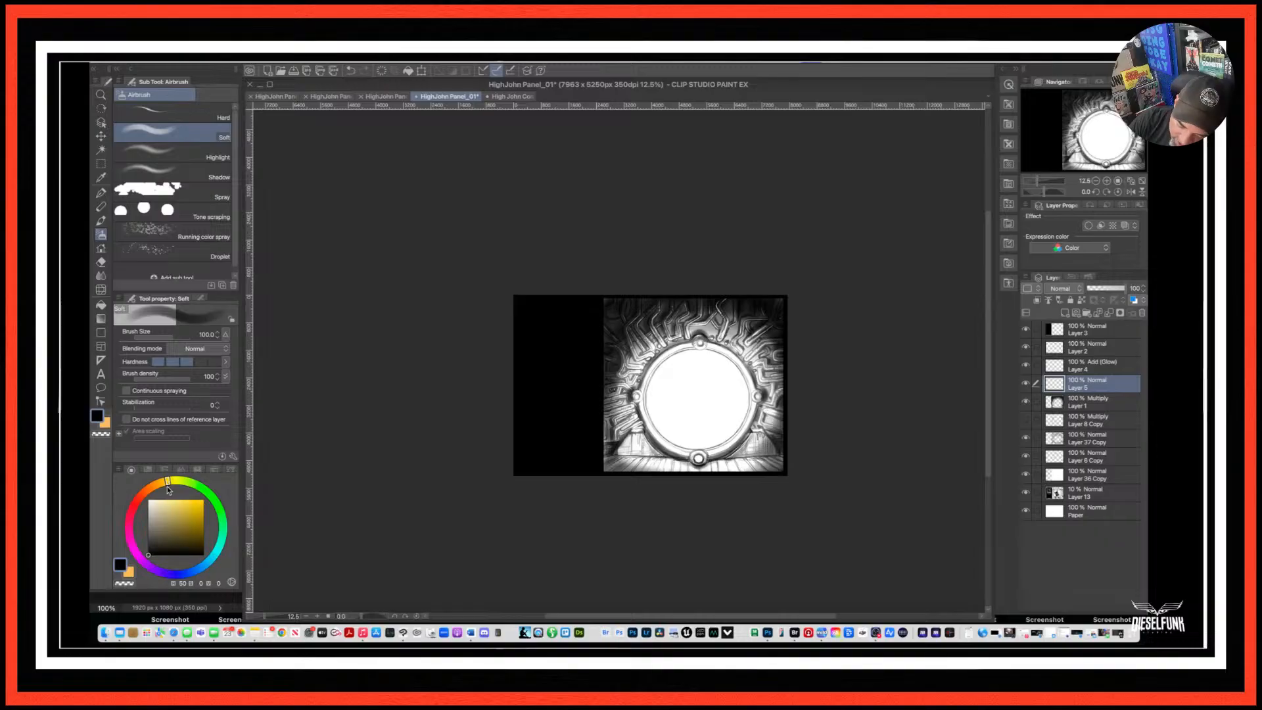
{"action": "left_click", "coordinate": [164, 500]}
{"action": "left_click", "coordinate": [160, 498]}
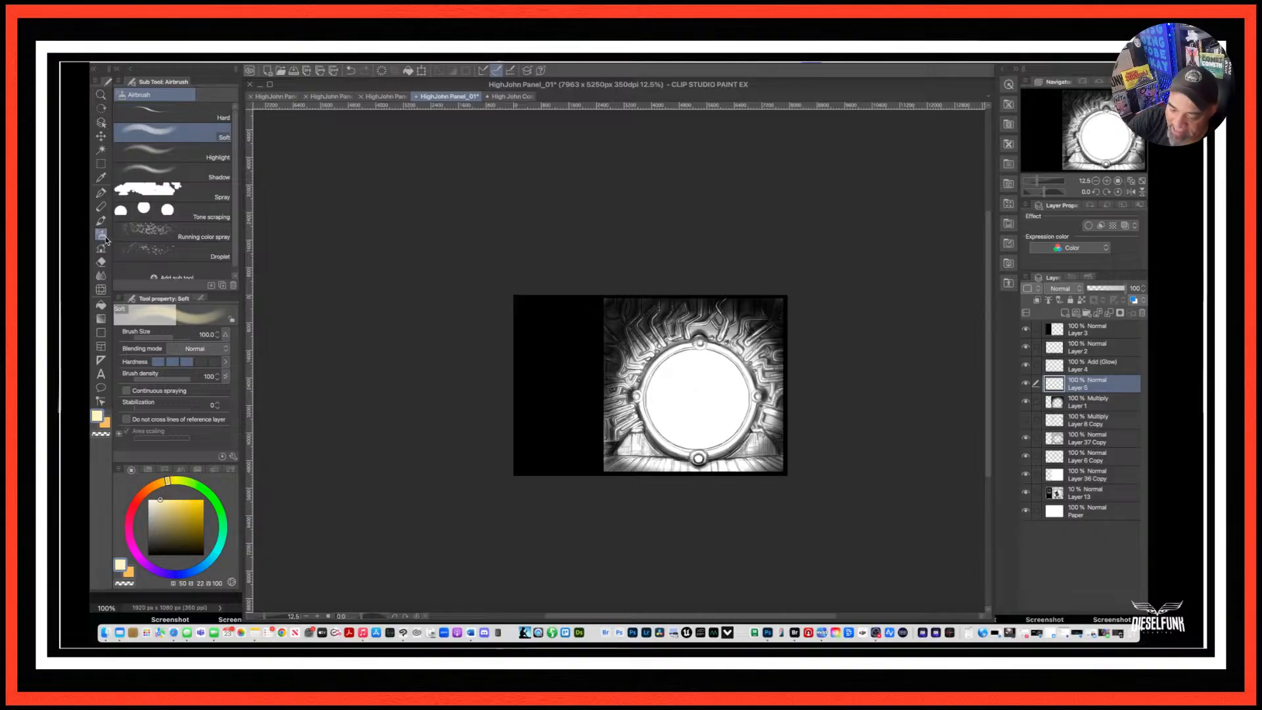
Airbrush the orange sub color over the whole portal artwork on the new layer with the brush size at 2000.
{"action": "key", "text": "]"}
{"action": "key", "text": "bracketright"}
{"action": "key", "text": "bracketright"}
{"action": "key", "text": "bracketright"}
{"action": "key", "text": "bracketright"}
{"action": "key", "text": "bracketright"}
{"action": "key", "text": "bracketright"}
{"action": "key", "text": "bracketright"}
{"action": "key", "text": "bracketright"}
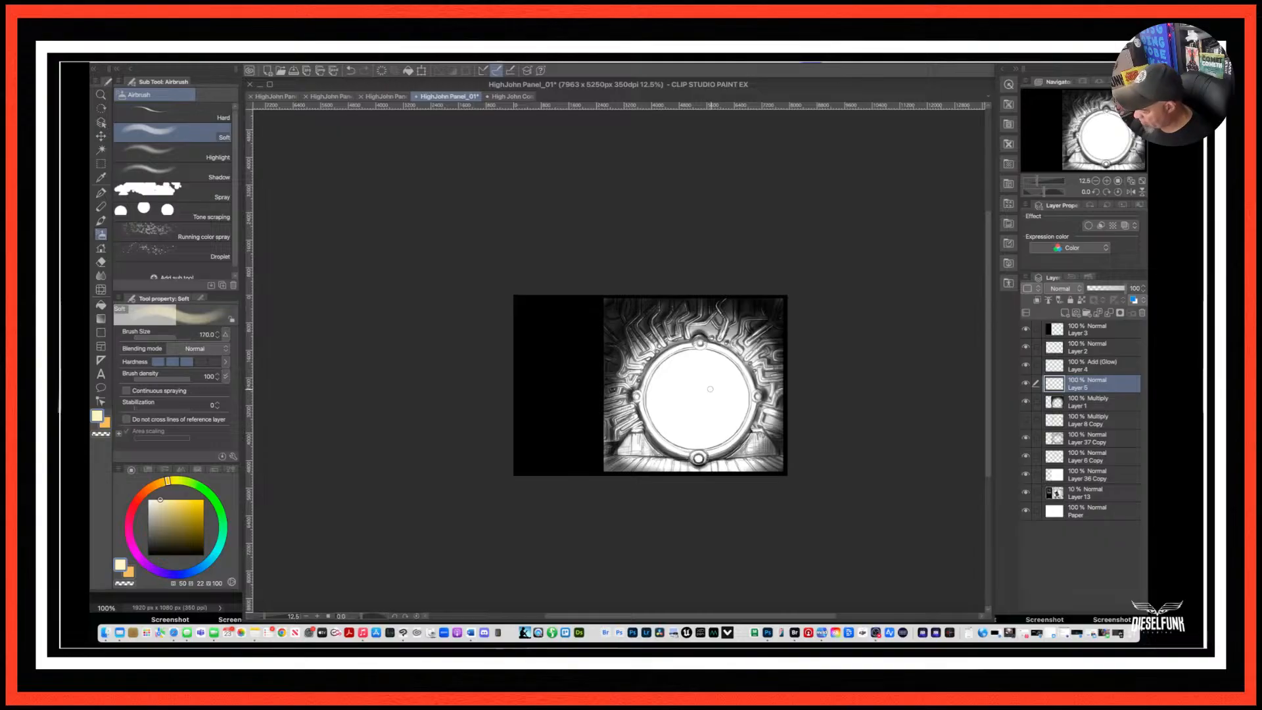
{"action": "left_click", "coordinate": [130, 571]}
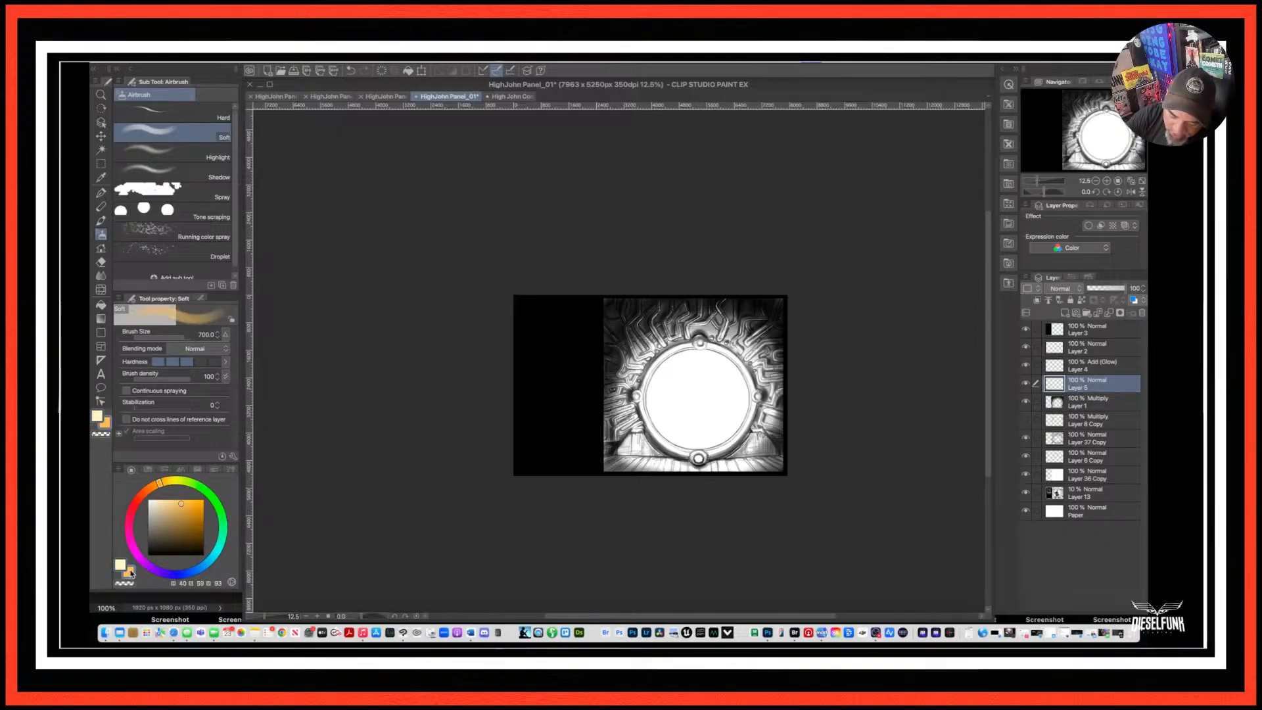
{"action": "key", "text": "bracketright"}
{"action": "key", "text": "bracketright"}
{"action": "key", "text": "bracketright"}
{"action": "key", "text": "bracketright"}
{"action": "key", "text": "bracketright"}
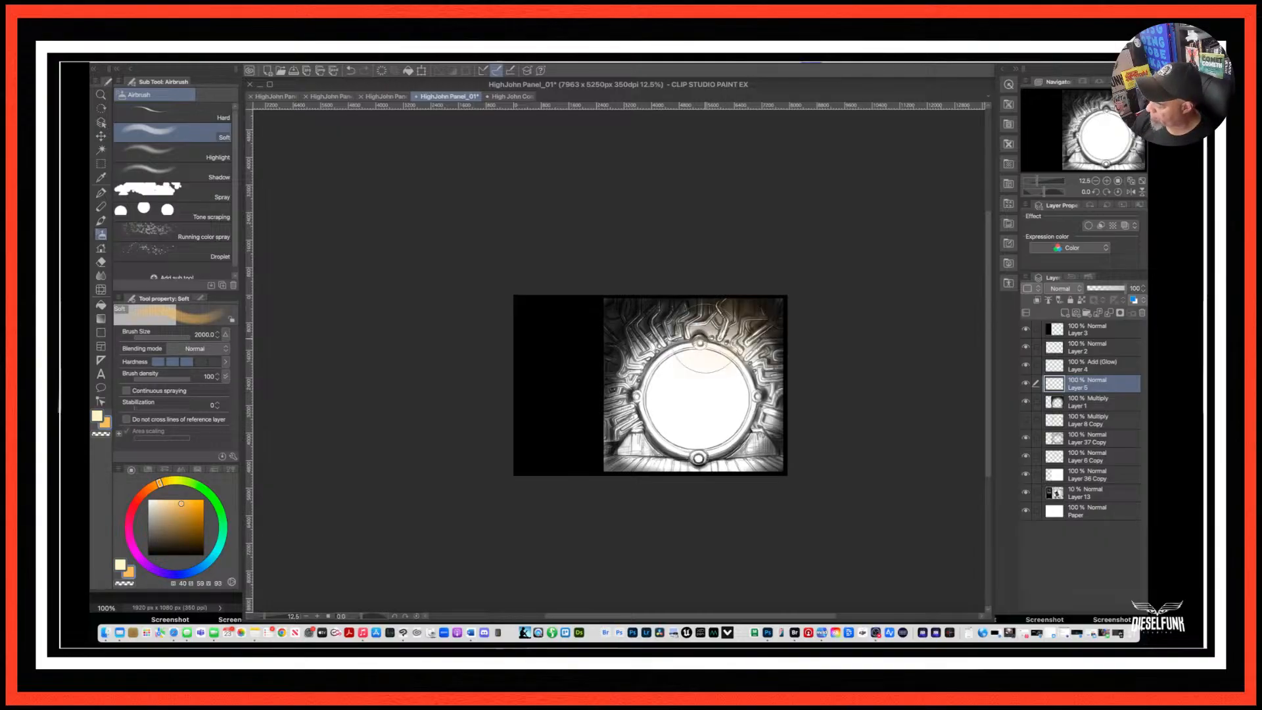
{"action": "mouse_move", "coordinate": [710, 382]}
{"action": "left_mouse_down"}
{"action": "mouse_move", "coordinate": [663, 342]}
{"action": "mouse_move", "coordinate": [708, 396]}
{"action": "mouse_move", "coordinate": [700, 376]}
{"action": "mouse_move", "coordinate": [618, 328]}
{"action": "mouse_move", "coordinate": [644, 413]}
{"action": "mouse_move", "coordinate": [690, 441]}
{"action": "mouse_move", "coordinate": [742, 434]}
{"action": "mouse_move", "coordinate": [776, 342]}
{"action": "mouse_move", "coordinate": [716, 317]}
{"action": "mouse_move", "coordinate": [647, 323]}
{"action": "mouse_move", "coordinate": [614, 358]}
{"action": "mouse_move", "coordinate": [632, 436]}
{"action": "mouse_move", "coordinate": [691, 402]}
{"action": "mouse_move", "coordinate": [766, 425]}
{"action": "mouse_move", "coordinate": [777, 407]}
{"action": "mouse_move", "coordinate": [743, 322]}
{"action": "mouse_move", "coordinate": [622, 319]}
{"action": "mouse_move", "coordinate": [635, 504]}
{"action": "mouse_move", "coordinate": [673, 379]}
{"action": "left_mouse_up"}
{"action": "mouse_move", "coordinate": [718, 296]}
{"action": "left_mouse_down"}
{"action": "mouse_move", "coordinate": [743, 457]}
{"action": "mouse_move", "coordinate": [770, 343]}
{"action": "mouse_move", "coordinate": [780, 463]}
{"action": "mouse_move", "coordinate": [779, 309]}
{"action": "mouse_move", "coordinate": [776, 399]}
{"action": "mouse_move", "coordinate": [747, 449]}
{"action": "left_mouse_up"}
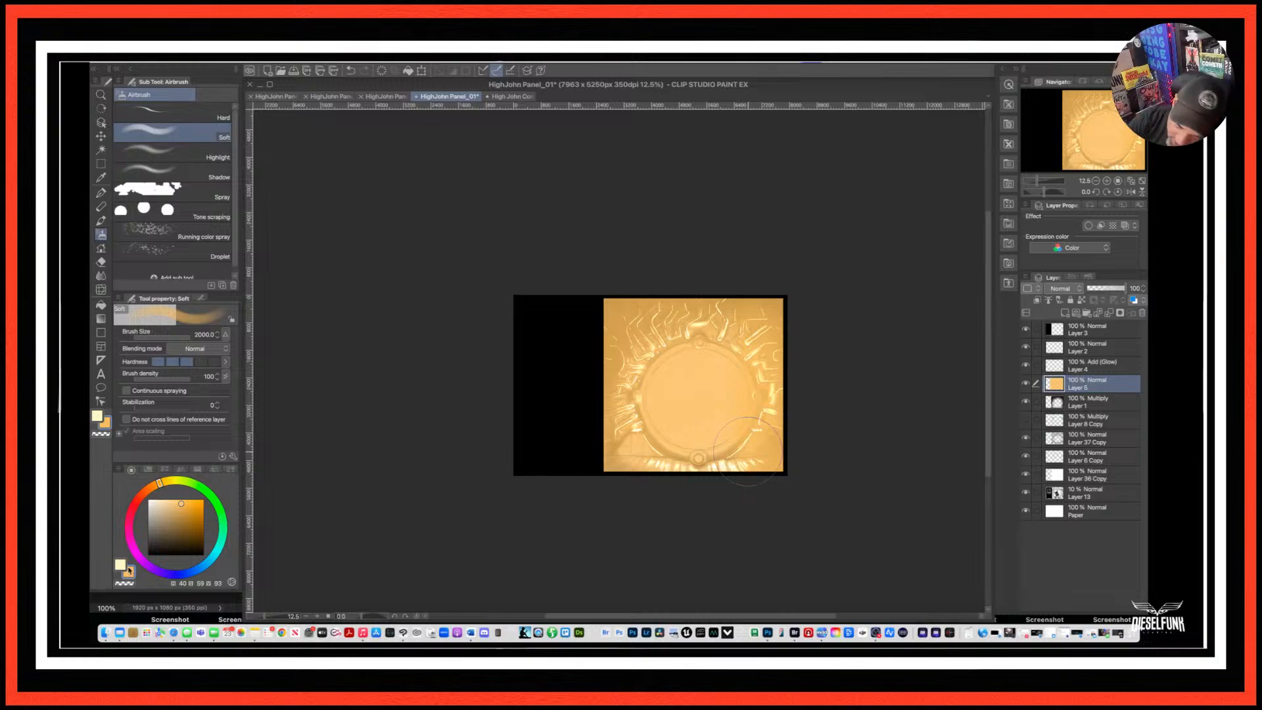
Airbrush the pale cream main color over the portal opening and outward onto the surrounding pipes at brush size 2000.
{"action": "left_click", "coordinate": [747, 449], "text": "alt"}
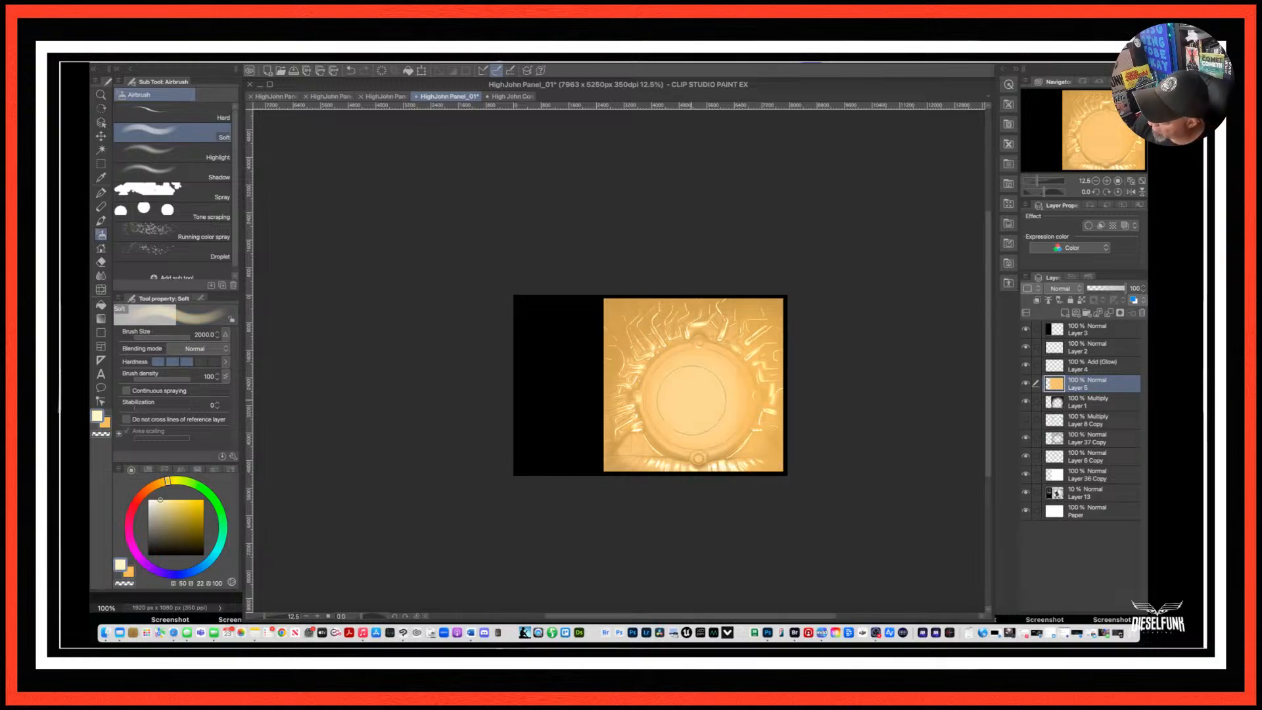
{"action": "mouse_move", "coordinate": [691, 401]}
{"action": "left_mouse_down"}
{"action": "mouse_move", "coordinate": [715, 389]}
{"action": "mouse_move", "coordinate": [694, 417]}
{"action": "mouse_move", "coordinate": [676, 384]}
{"action": "mouse_move", "coordinate": [713, 366]}
{"action": "mouse_move", "coordinate": [716, 423]}
{"action": "mouse_move", "coordinate": [692, 428]}
{"action": "mouse_move", "coordinate": [693, 383]}
{"action": "mouse_move", "coordinate": [724, 402]}
{"action": "mouse_move", "coordinate": [706, 433]}
{"action": "mouse_move", "coordinate": [688, 398]}
{"action": "mouse_move", "coordinate": [729, 372]}
{"action": "mouse_move", "coordinate": [718, 415]}
{"action": "mouse_move", "coordinate": [685, 407]}
{"action": "mouse_move", "coordinate": [686, 378]}
{"action": "mouse_move", "coordinate": [729, 385]}
{"action": "mouse_move", "coordinate": [708, 422]}
{"action": "mouse_move", "coordinate": [716, 391]}
{"action": "mouse_move", "coordinate": [682, 361]}
{"action": "mouse_move", "coordinate": [652, 367]}
{"action": "mouse_move", "coordinate": [676, 360]}
{"action": "mouse_move", "coordinate": [673, 332]}
{"action": "mouse_move", "coordinate": [664, 372]}
{"action": "mouse_move", "coordinate": [652, 373]}
{"action": "mouse_move", "coordinate": [665, 337]}
{"action": "mouse_move", "coordinate": [635, 433]}
{"action": "mouse_move", "coordinate": [758, 431]}
{"action": "mouse_move", "coordinate": [744, 451]}
{"action": "mouse_move", "coordinate": [756, 446]}
{"action": "mouse_move", "coordinate": [748, 345]}
{"action": "mouse_move", "coordinate": [767, 369]}
{"action": "mouse_move", "coordinate": [753, 441]}
{"action": "mouse_move", "coordinate": [780, 385]}
{"action": "mouse_move", "coordinate": [661, 340]}
{"action": "mouse_move", "coordinate": [726, 322]}
{"action": "mouse_move", "coordinate": [628, 381]}
{"action": "mouse_move", "coordinate": [698, 334]}
{"action": "mouse_move", "coordinate": [658, 330]}
{"action": "mouse_move", "coordinate": [629, 444]}
{"action": "mouse_move", "coordinate": [717, 416]}
{"action": "mouse_move", "coordinate": [702, 340]}
{"action": "mouse_move", "coordinate": [636, 379]}
{"action": "mouse_move", "coordinate": [666, 347]}
{"action": "mouse_move", "coordinate": [741, 391]}
{"action": "mouse_move", "coordinate": [771, 432]}
{"action": "left_mouse_up"}
Airbrush cream over the floor at the portal's base at brush size 600, and reduce the brush size to 100.
{"action": "key", "text": "["}
{"action": "key", "text": "bracketleft"}
{"action": "key", "text": "bracketleft"}
{"action": "key", "text": "bracketleft"}
{"action": "key", "text": "bracketleft"}
{"action": "key", "text": "bracketleft"}
{"action": "key", "text": "bracketleft"}
{"action": "key", "text": "bracketleft"}
{"action": "key", "text": "bracketleft"}
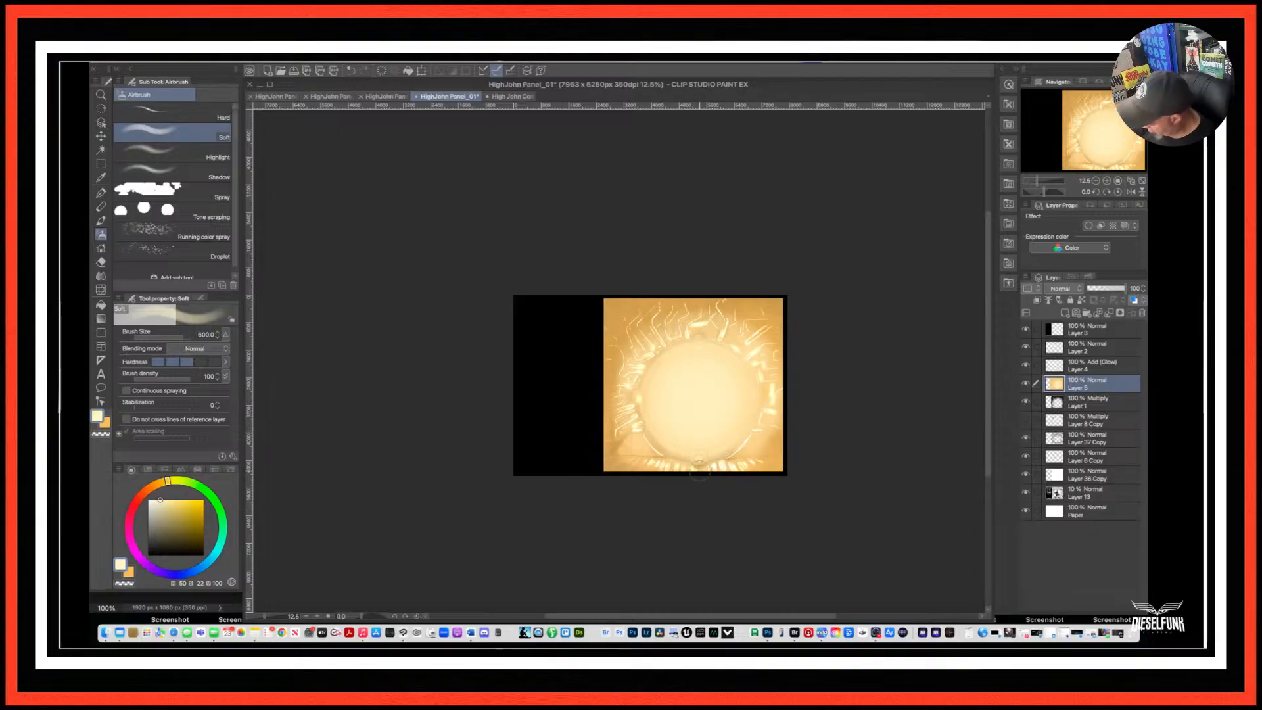
{"action": "mouse_move", "coordinate": [703, 470]}
{"action": "left_mouse_down"}
{"action": "mouse_move", "coordinate": [656, 462]}
{"action": "mouse_move", "coordinate": [672, 470]}
{"action": "left_mouse_up"}
{"action": "key", "text": "bracketleft"}
{"action": "key", "text": "bracketleft"}
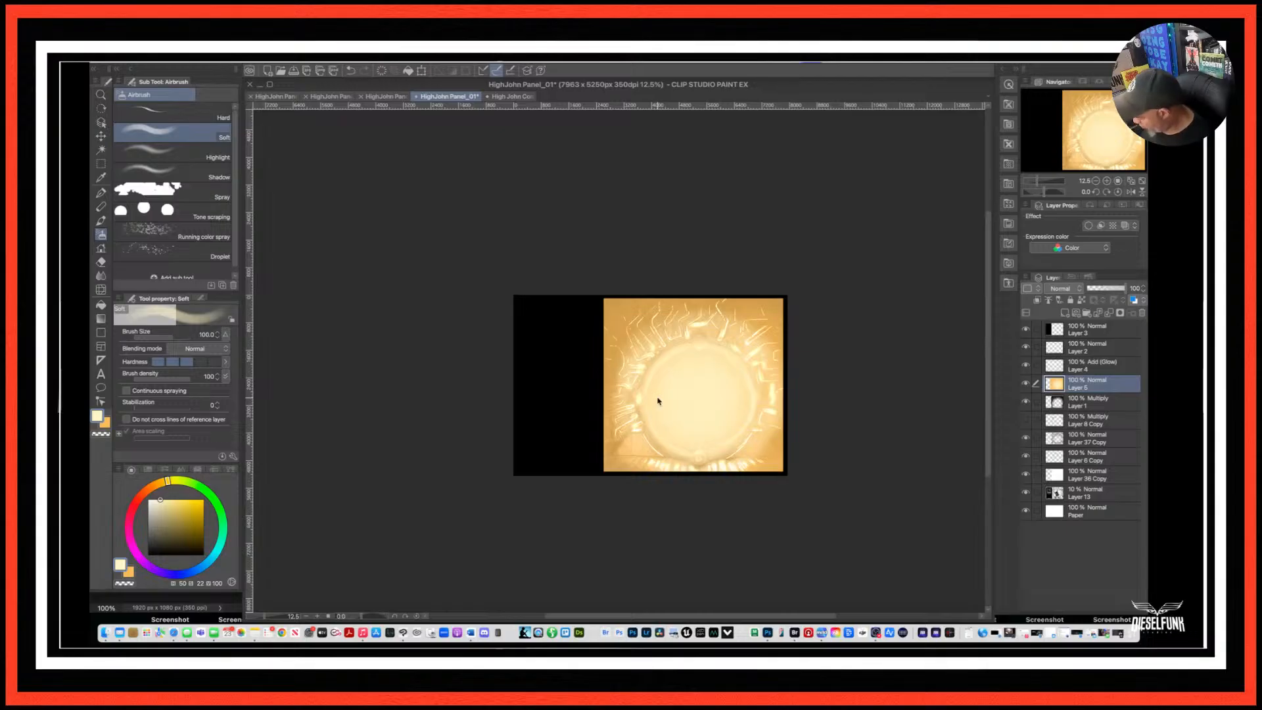
Set the main color to white and increase the soft airbrush's brush size to 200.
{"action": "scroll", "coordinate": [657, 398], "scroll_direction": "up", "scroll_amount": 3}
{"action": "left_click_drag", "start_coordinate": [855, 509], "coordinate": [746, 435]}
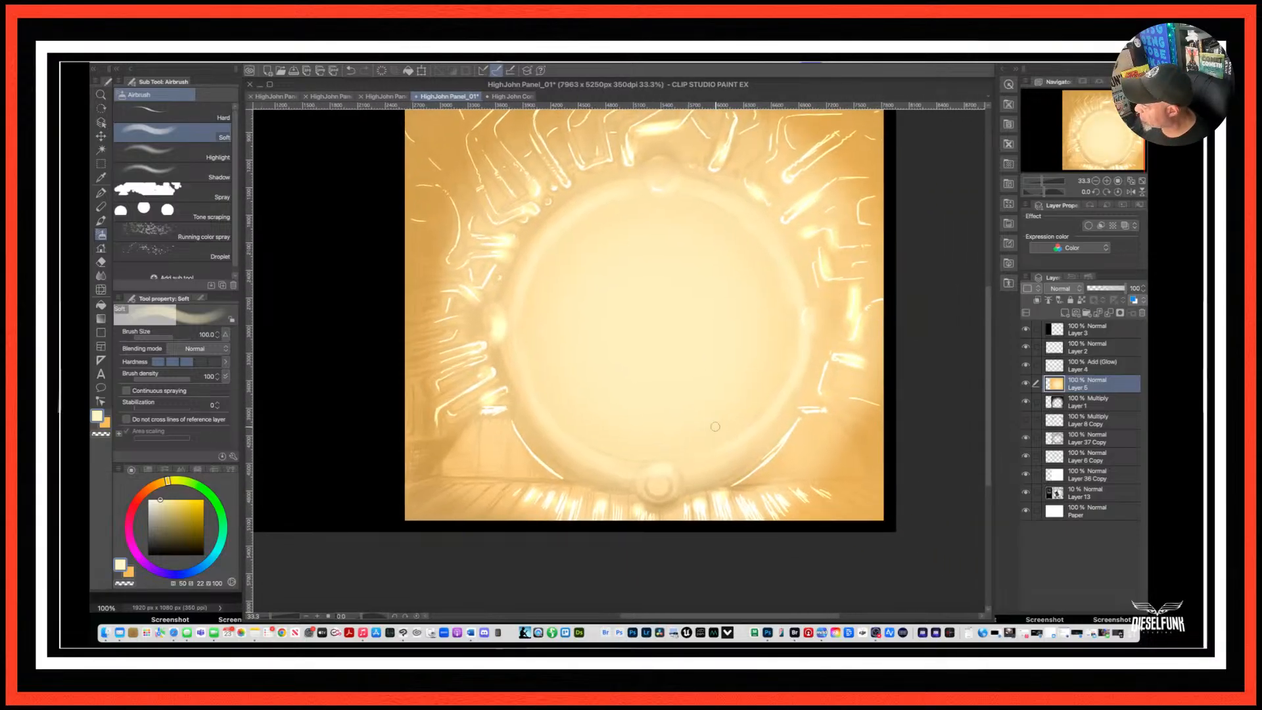
{"action": "left_click", "coordinate": [148, 499]}
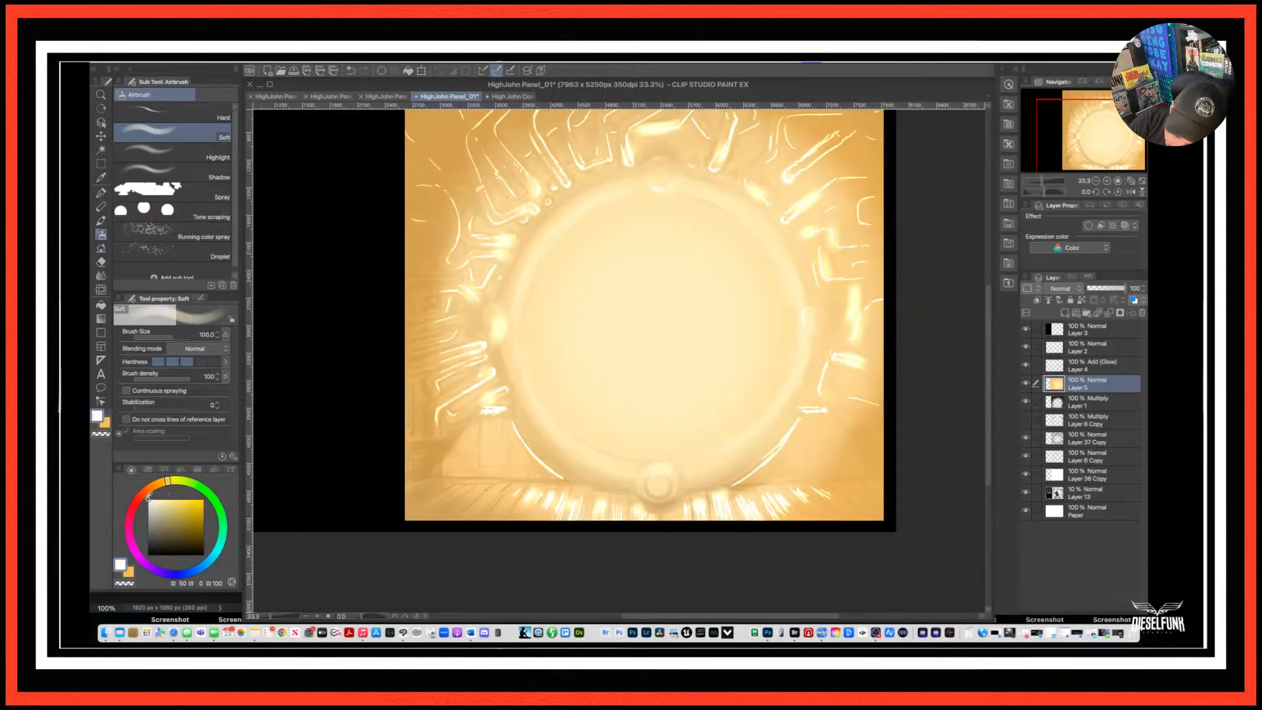
{"action": "key", "text": "bracketright"}
{"action": "key", "text": "bracketright"}
{"action": "key", "text": "bracketright"}
{"action": "key", "text": "bracketright"}
{"action": "key", "text": "bracketright"}
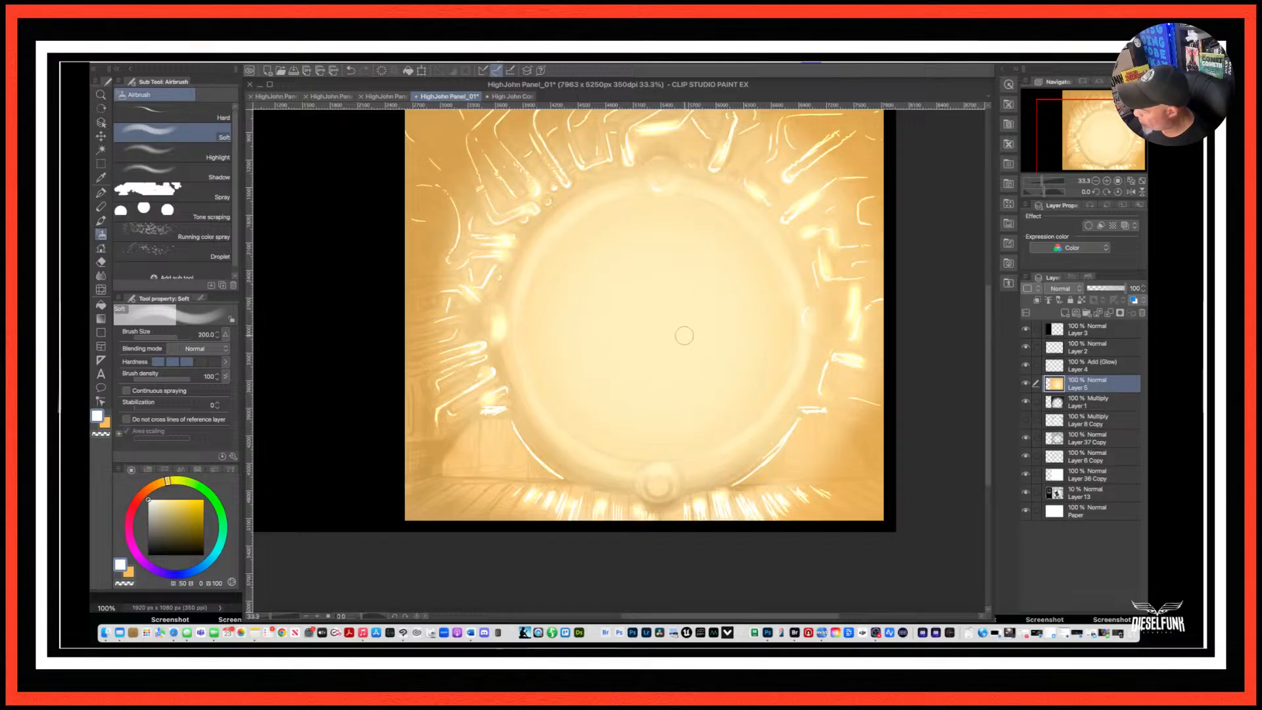
Try the Overlay blending mode on the orange and cream color layer and view the whole panel.
{"action": "left_click", "coordinate": [1079, 291]}
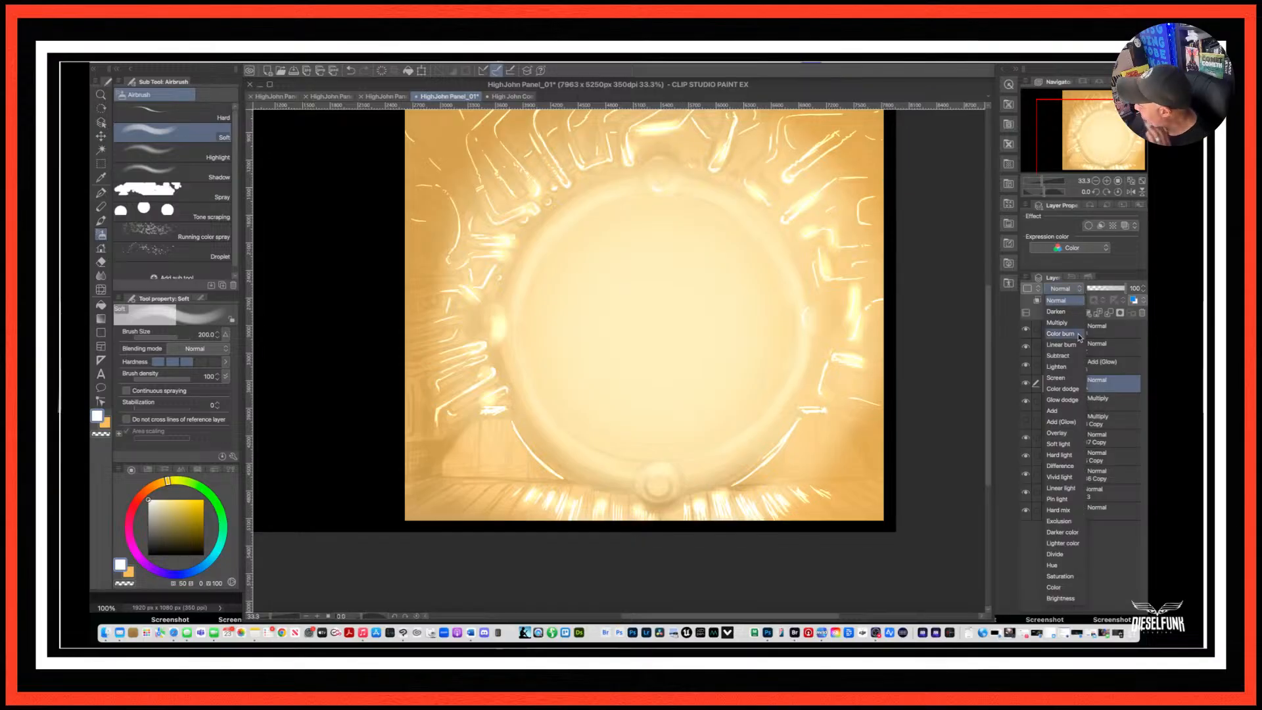
{"action": "left_click", "coordinate": [1060, 433]}
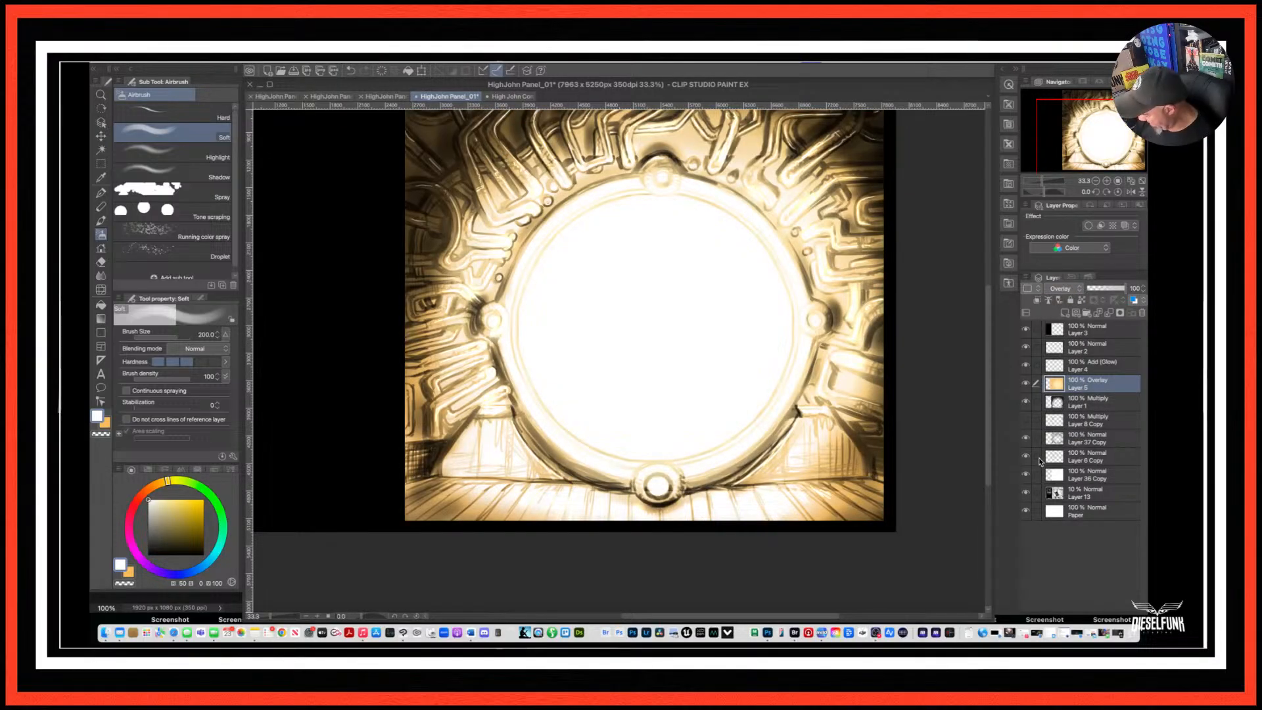
{"action": "key", "text": "super+minus"}
{"action": "left_click_drag", "start_coordinate": [853, 491], "coordinate": [890, 575]}
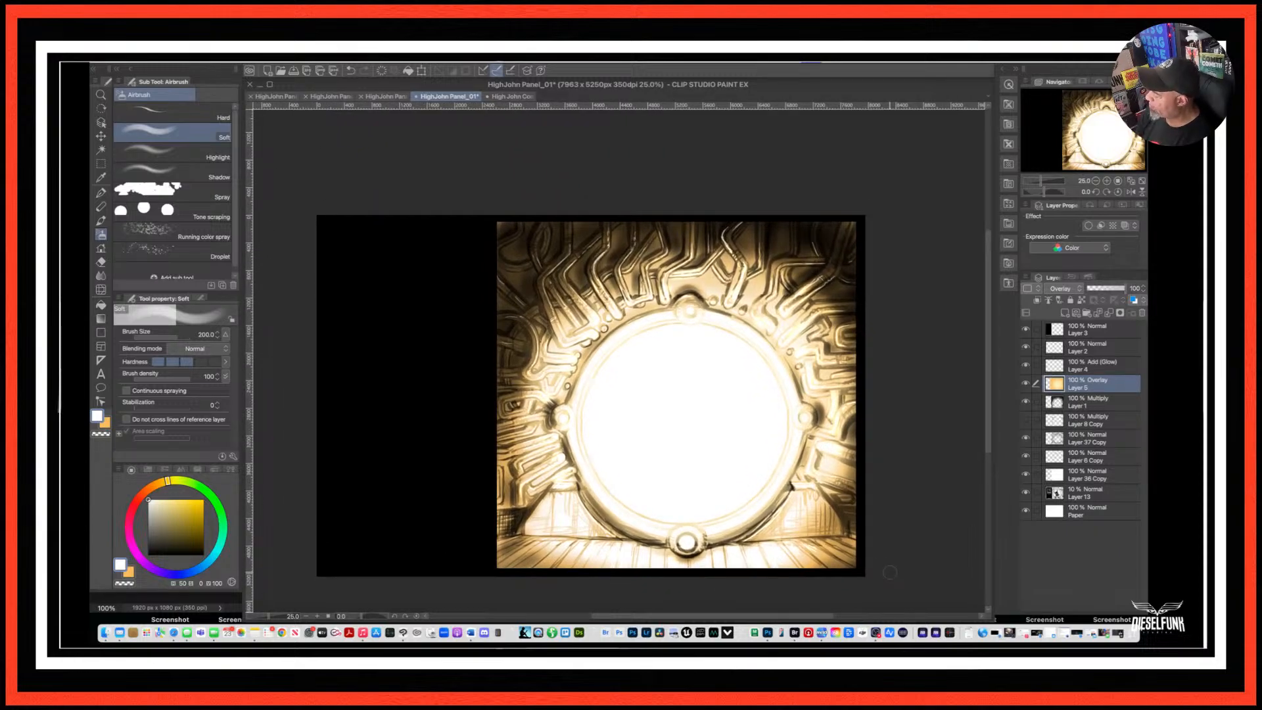
Try the Soft light and Multiply blending modes on the orange and cream color layer.
{"action": "left_click", "coordinate": [1061, 288]}
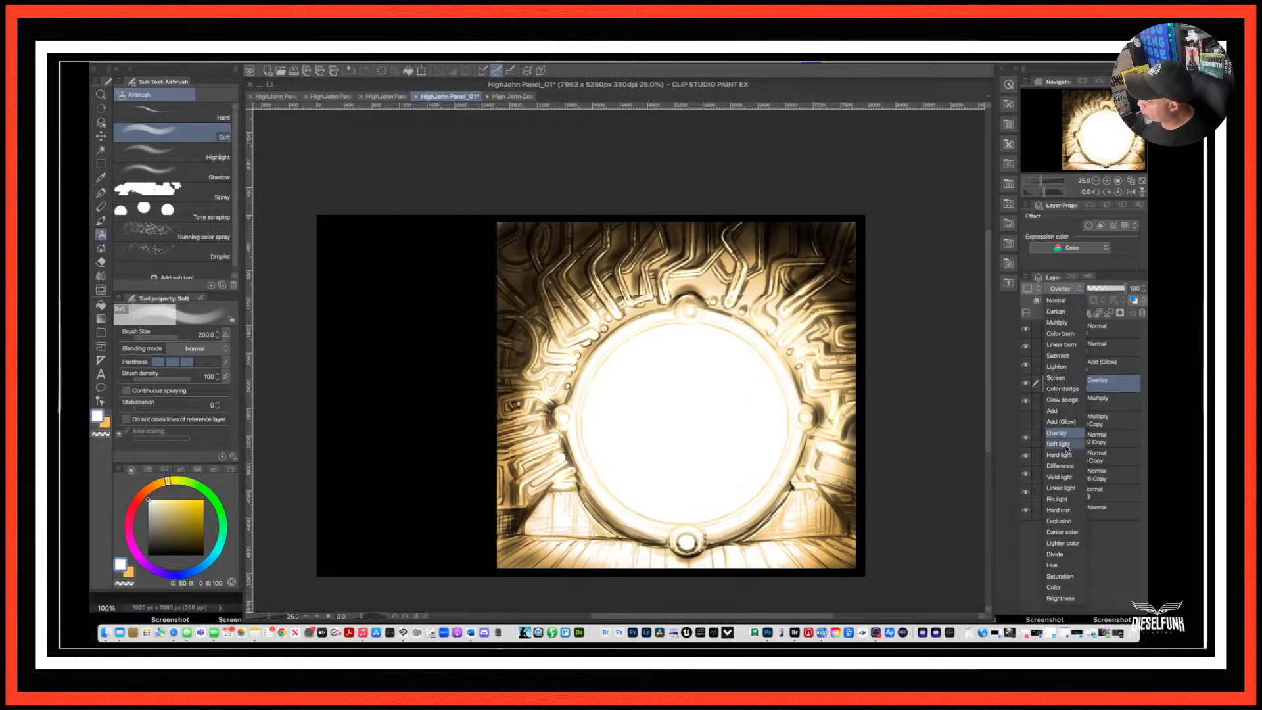
{"action": "left_click", "coordinate": [1064, 447]}
{"action": "left_click", "coordinate": [1061, 288]}
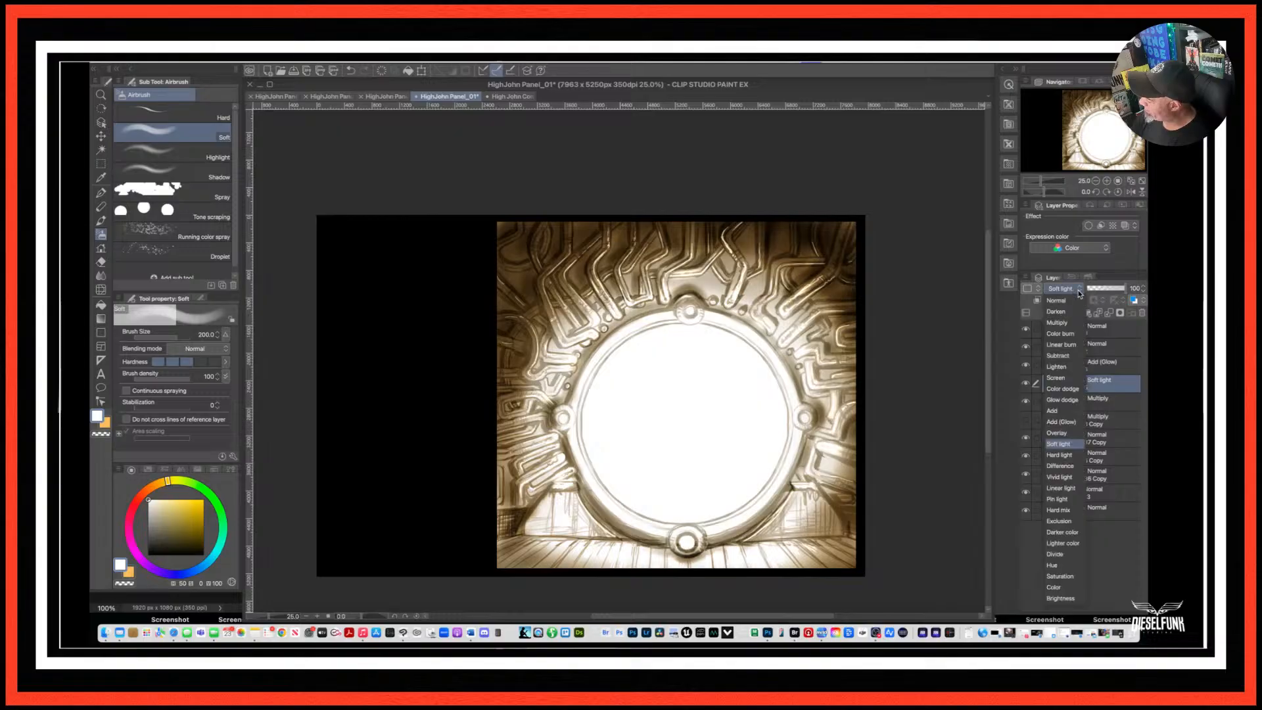
{"action": "left_click", "coordinate": [1058, 322]}
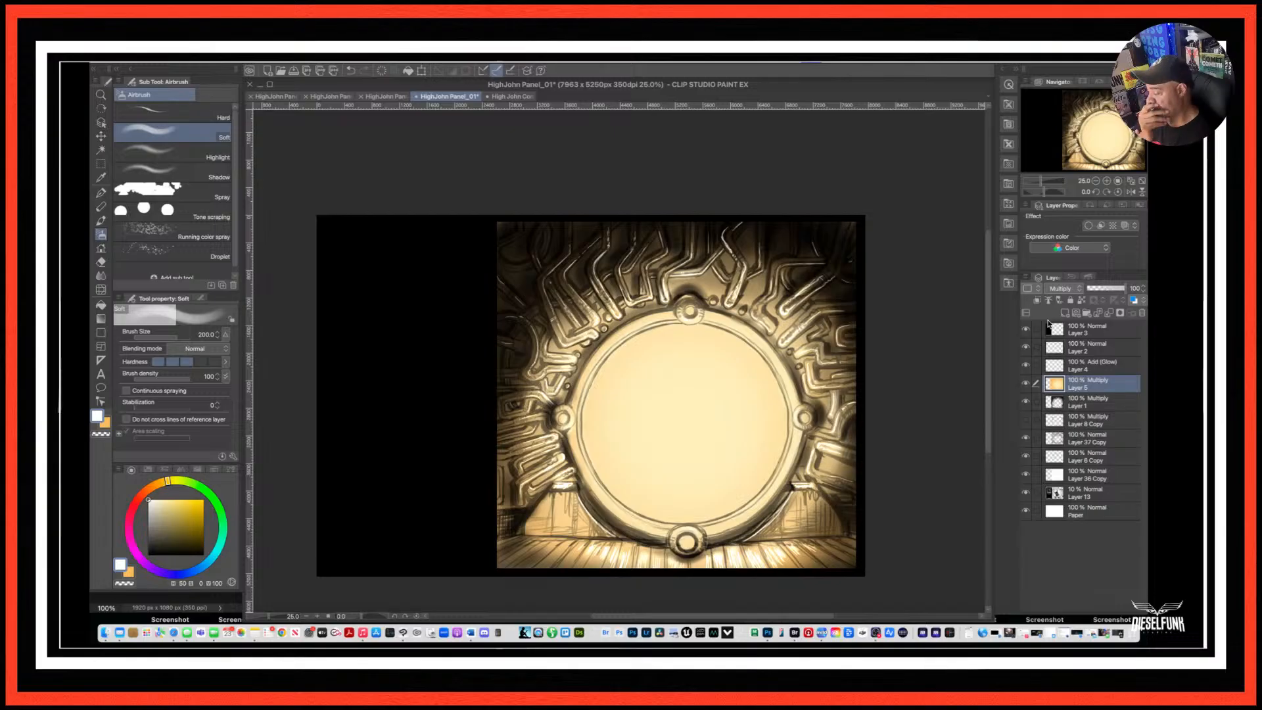
Try the Lighten and Darken blending modes on the orange and cream color layer.
{"action": "left_click", "coordinate": [1077, 290]}
{"action": "left_click", "coordinate": [1068, 367]}
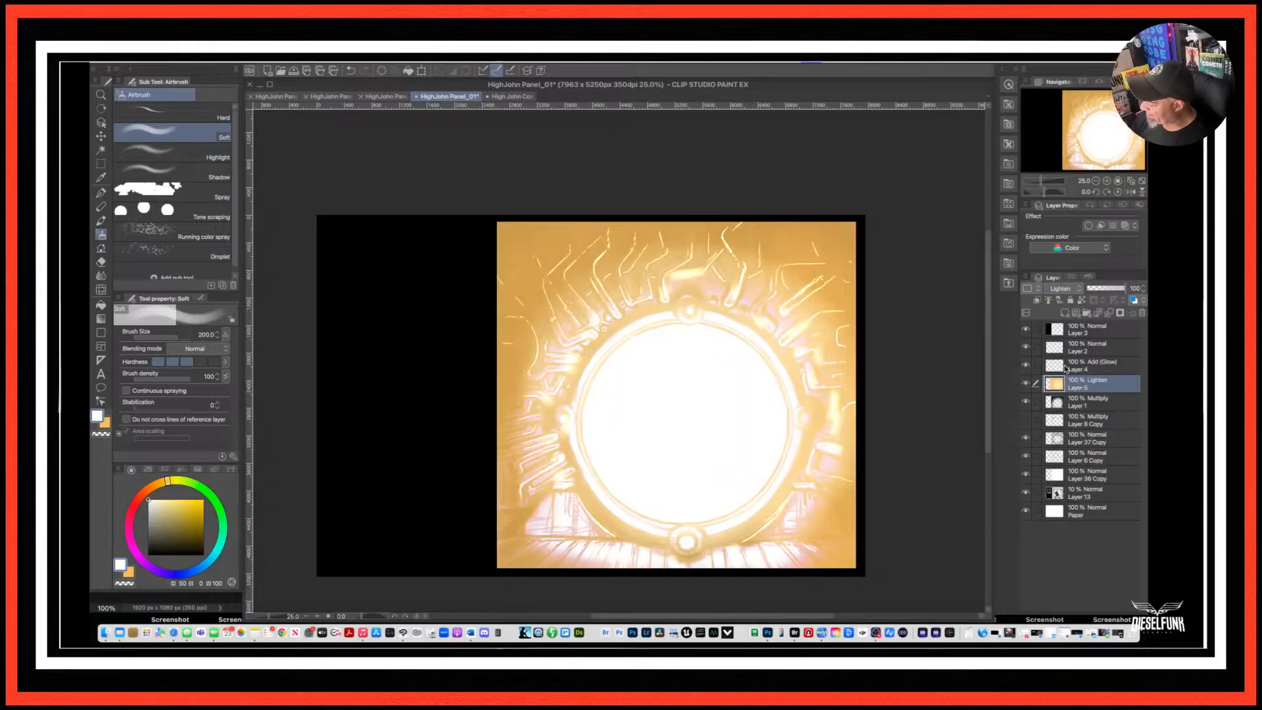
{"action": "left_click", "coordinate": [1079, 289]}
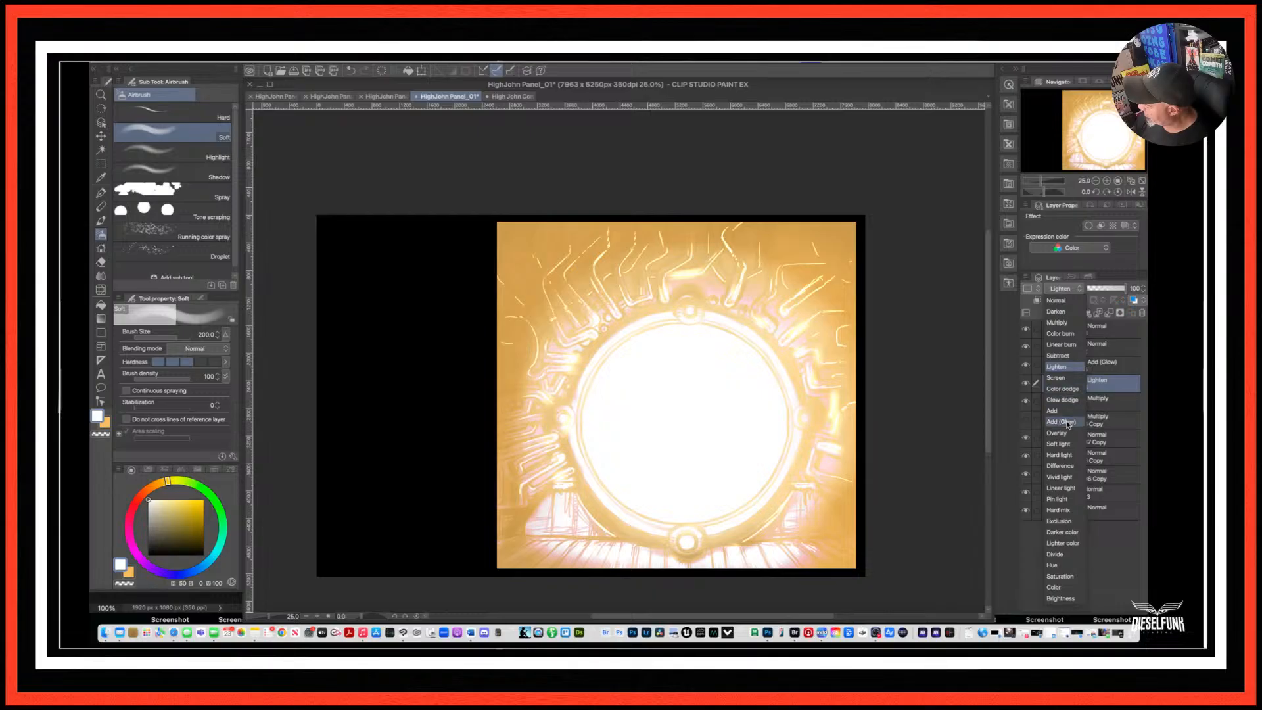
{"action": "left_click", "coordinate": [1066, 312]}
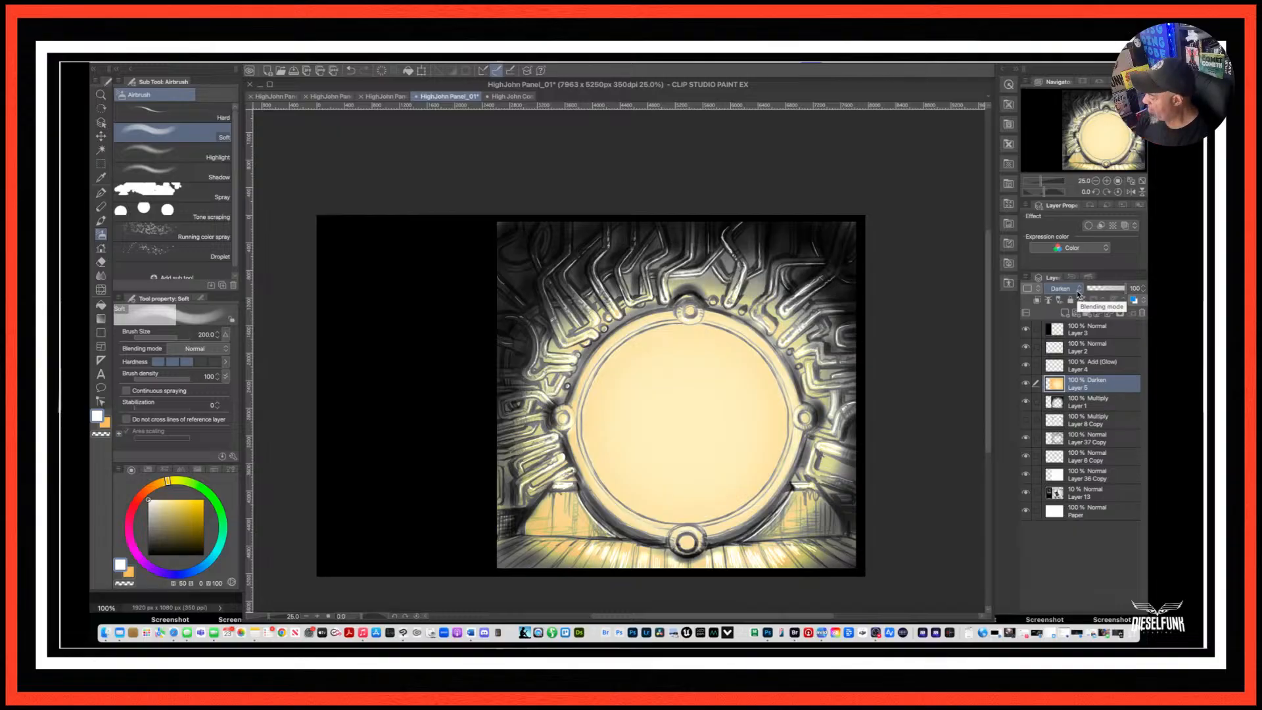
Set the color layer's blending mode to Glow dodge, comparing it with Add (Glow).
{"action": "left_click", "coordinate": [1078, 290]}
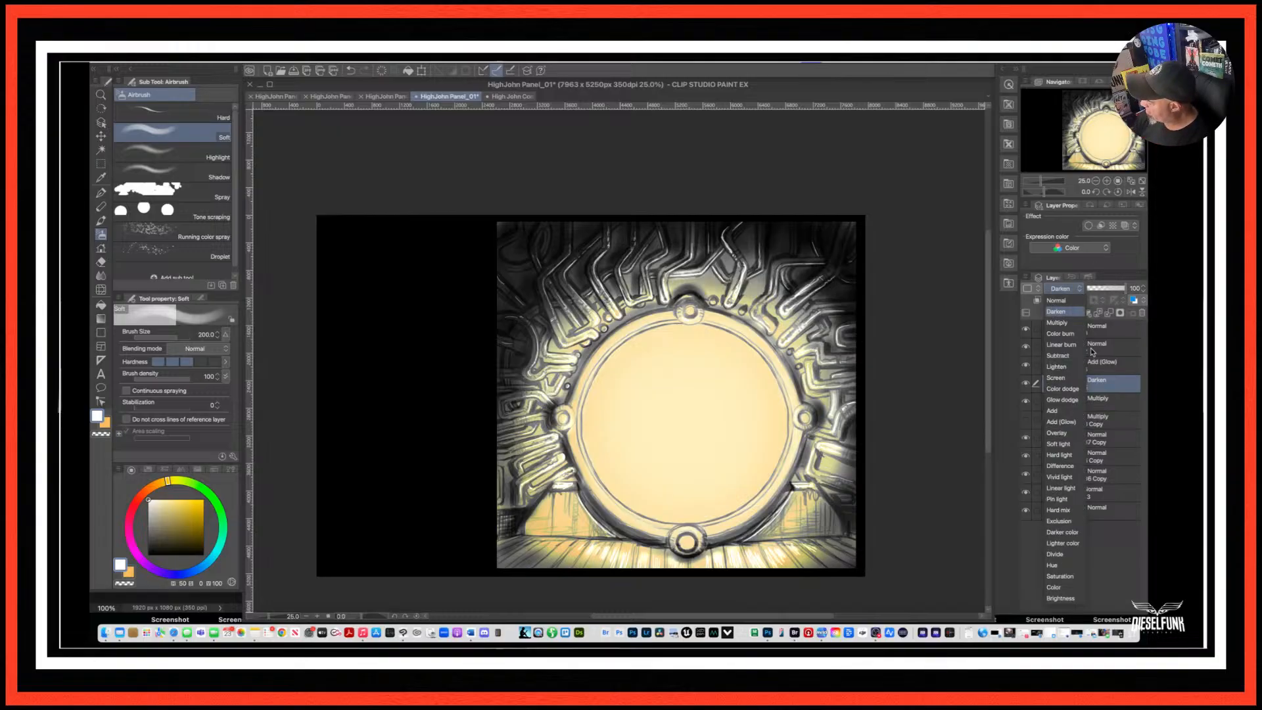
{"action": "left_click", "coordinate": [1070, 402]}
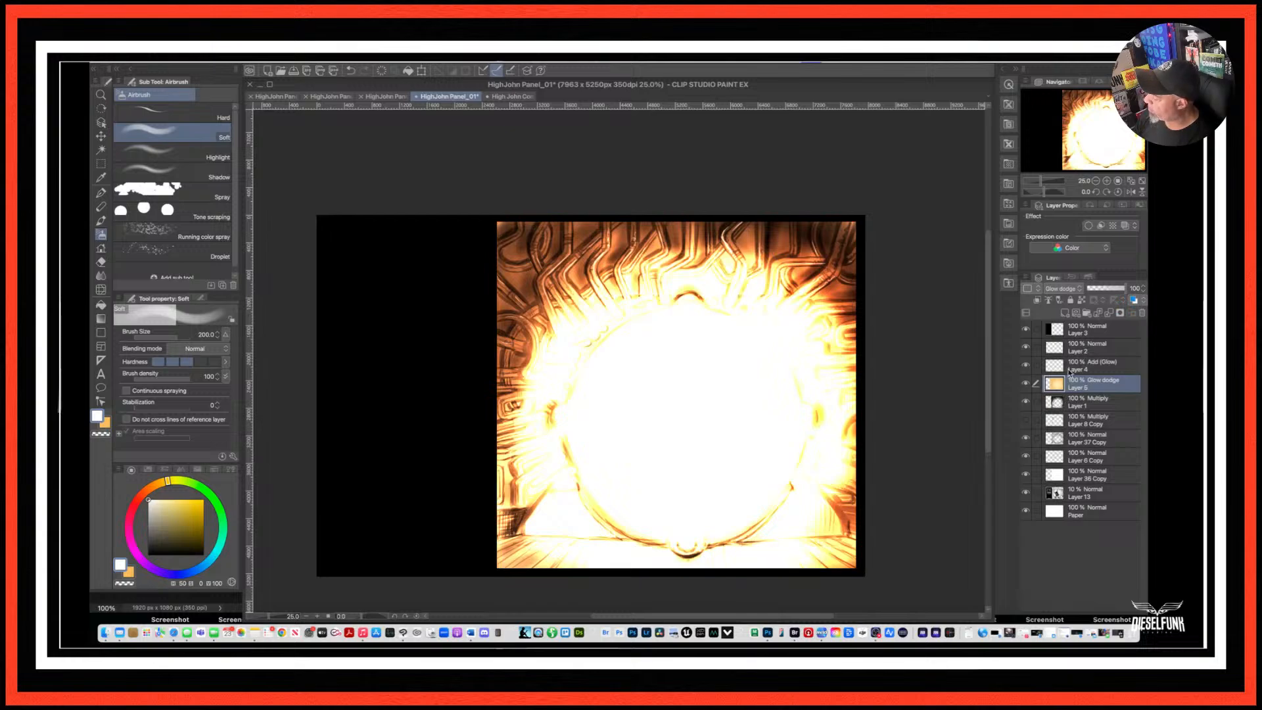
{"action": "left_click", "coordinate": [1071, 289]}
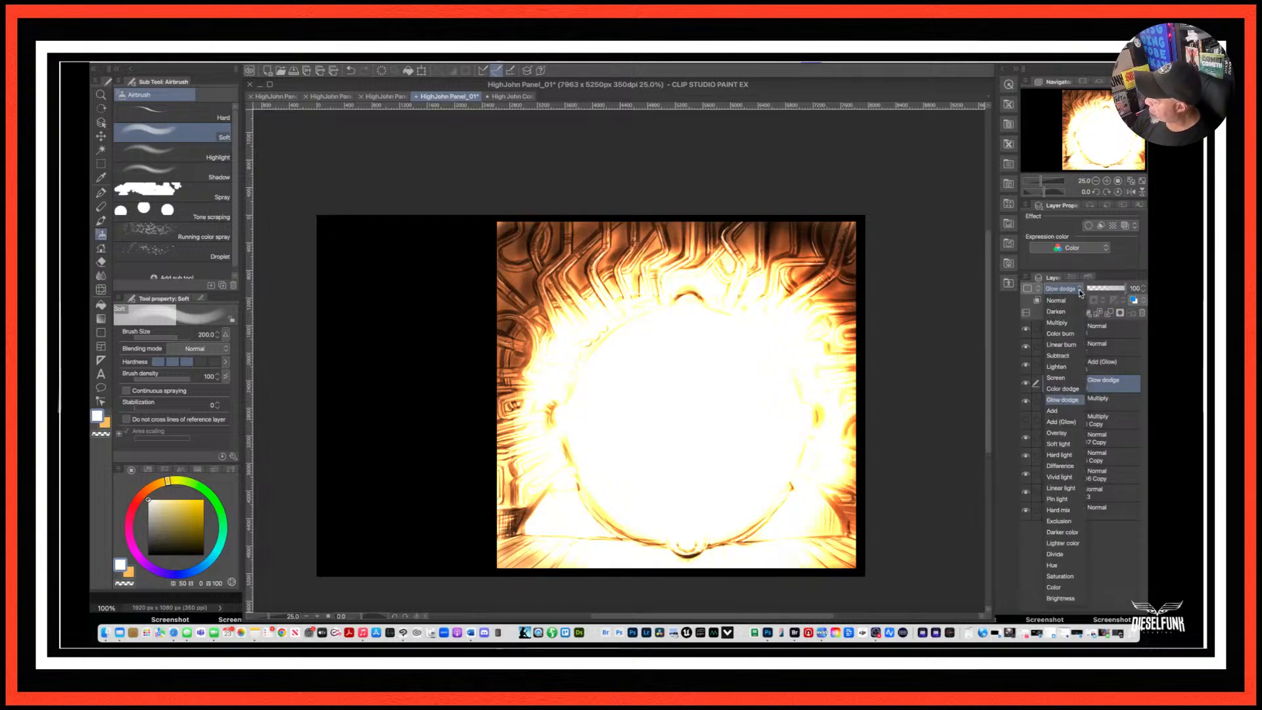
{"action": "left_click", "coordinate": [1061, 421]}
{"action": "left_click", "coordinate": [1078, 290]}
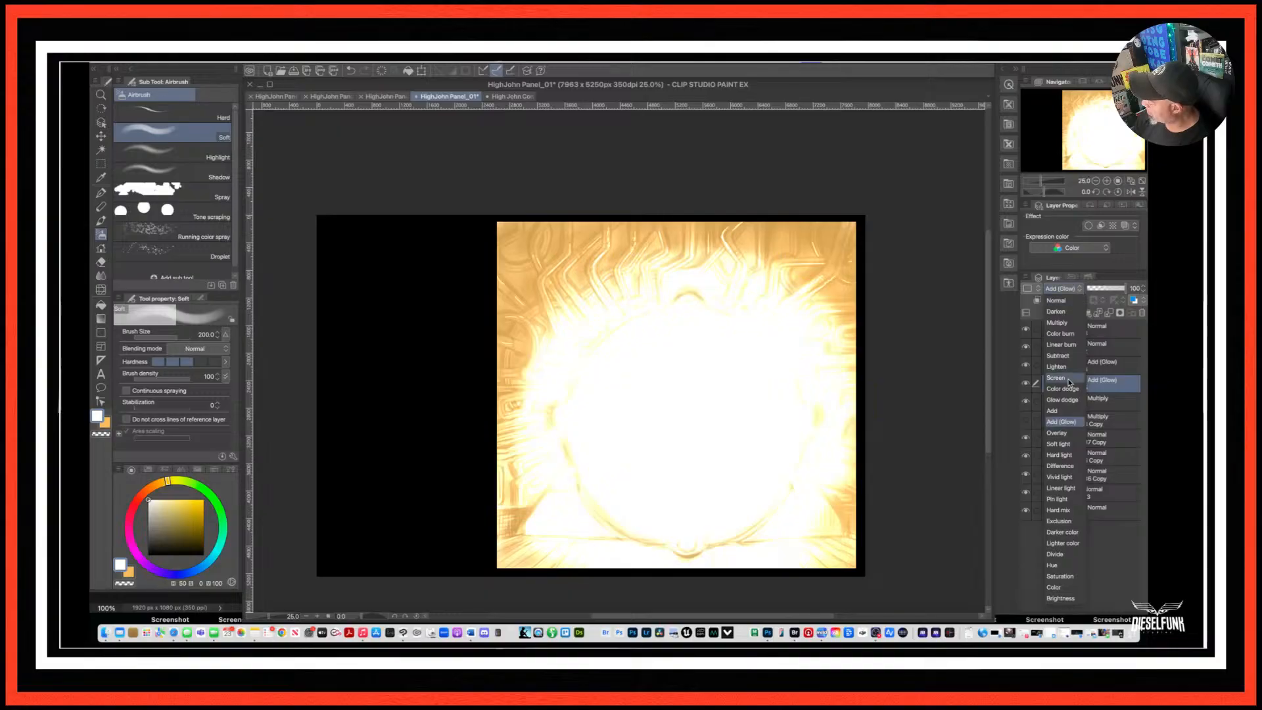
{"action": "left_click", "coordinate": [1062, 400]}
{"action": "mouse_move", "coordinate": [1125, 295]}
{"action": "left_mouse_down"}
{"action": "mouse_move", "coordinate": [1108, 294]}
{"action": "mouse_move", "coordinate": [1137, 299]}
{"action": "left_mouse_up"}
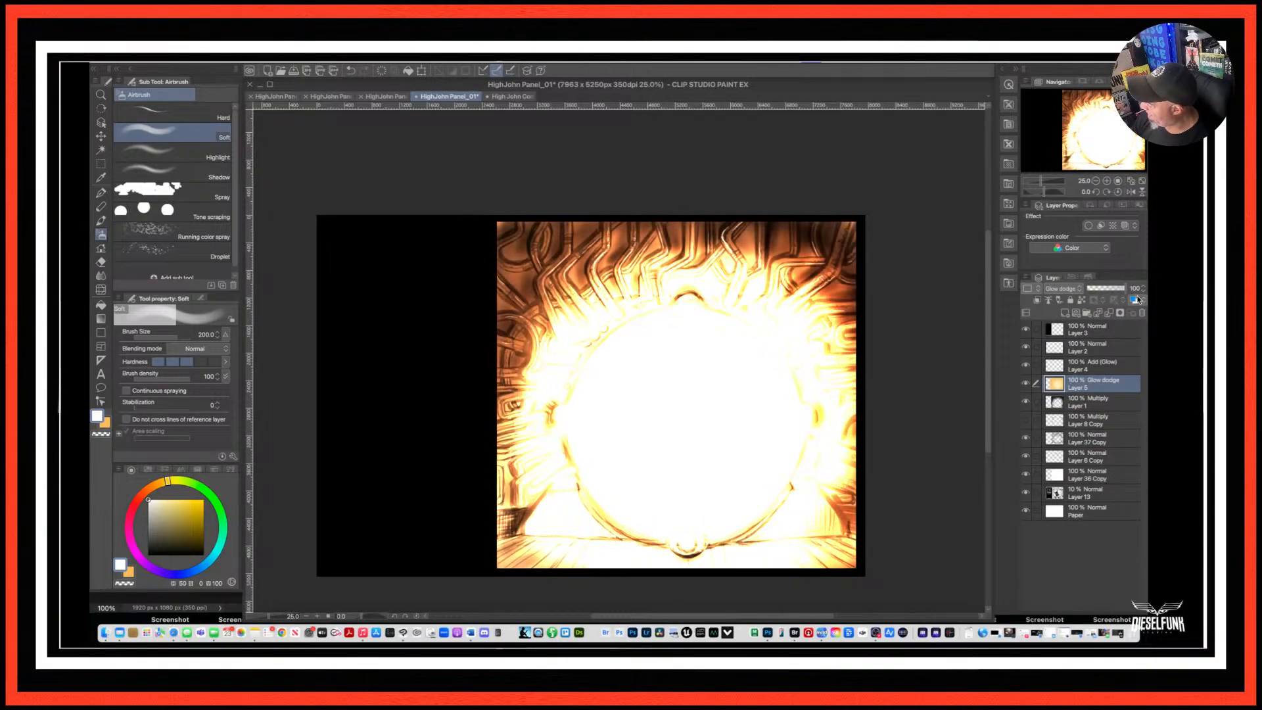
Try the Color dodge blending mode on the color layer, and return the layer to Glow dodge.
{"action": "left_click", "coordinate": [1078, 289]}
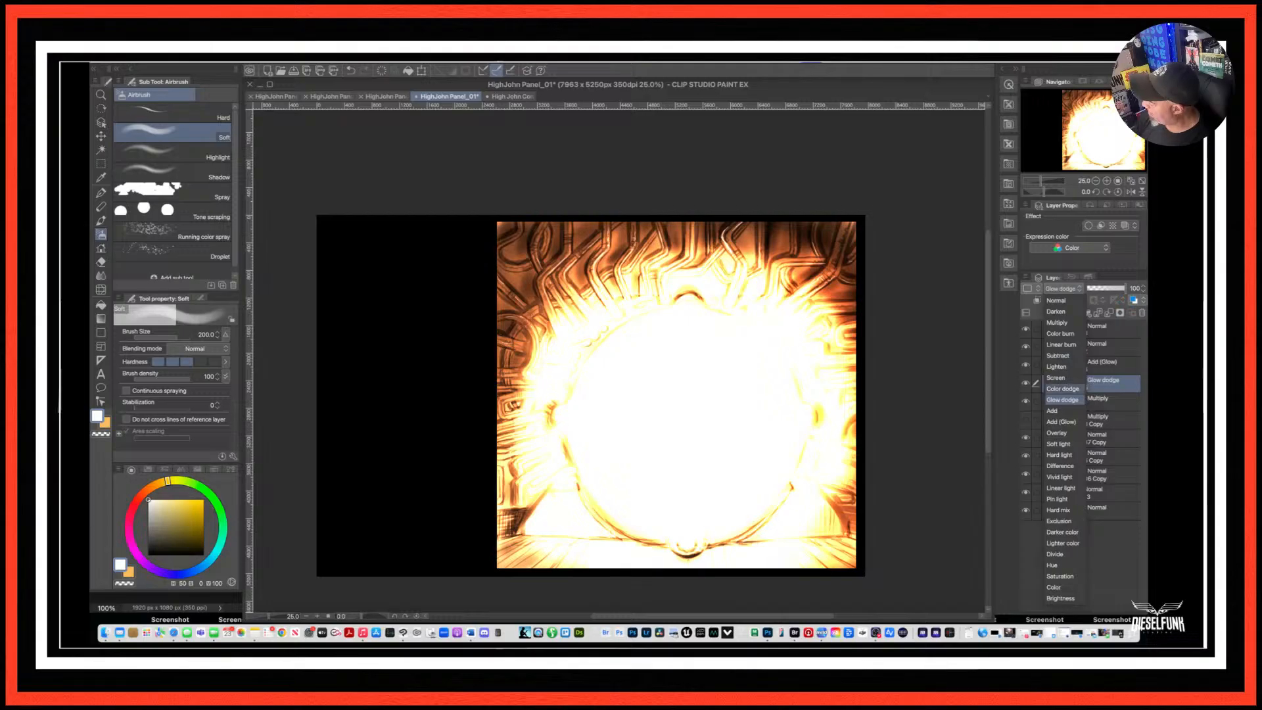
{"action": "left_click", "coordinate": [1062, 389]}
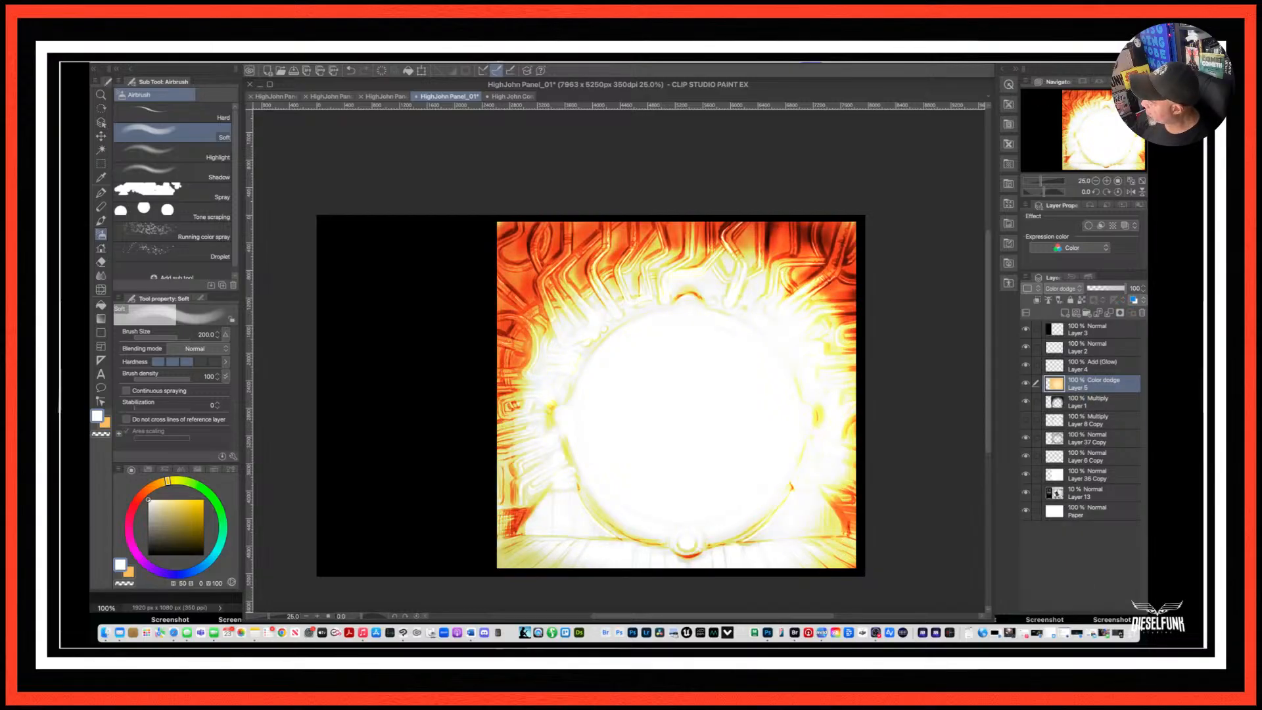
{"action": "mouse_move", "coordinate": [1124, 289]}
{"action": "left_mouse_down"}
{"action": "mouse_move", "coordinate": [1102, 288]}
{"action": "mouse_move", "coordinate": [1125, 289]}
{"action": "left_mouse_up"}
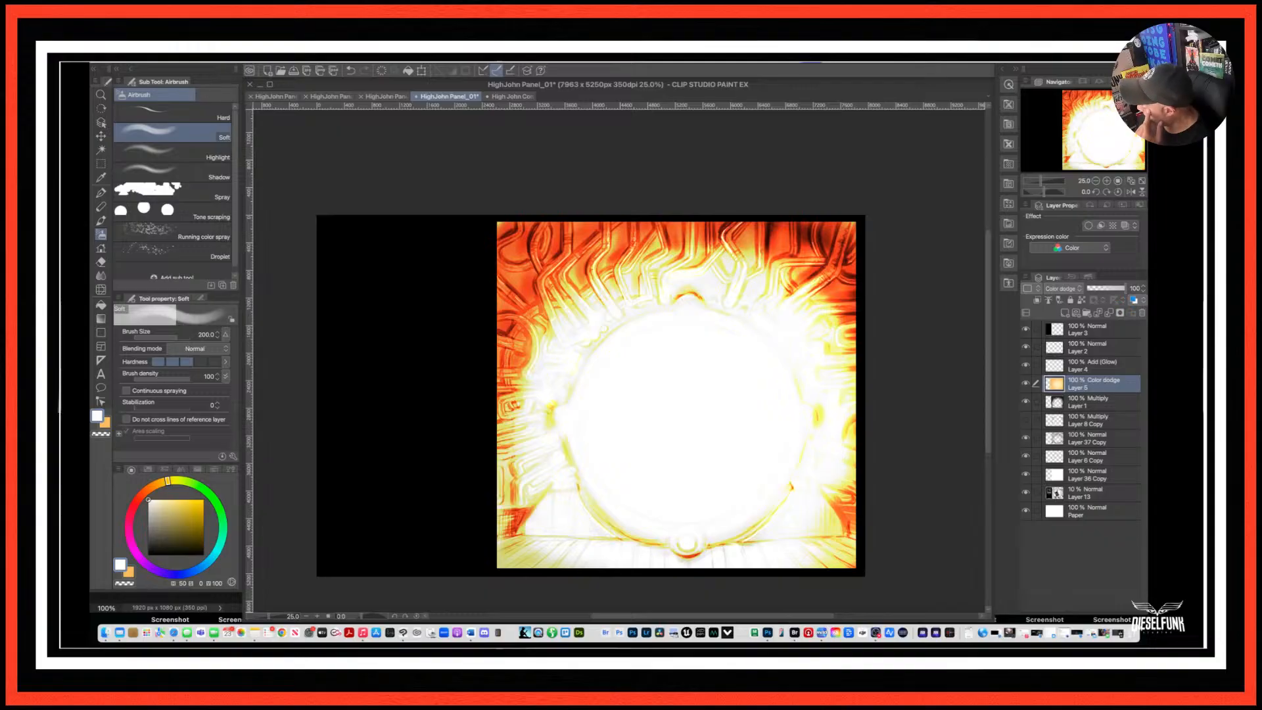
{"action": "left_click", "coordinate": [1062, 289]}
{"action": "left_click", "coordinate": [1064, 401]}
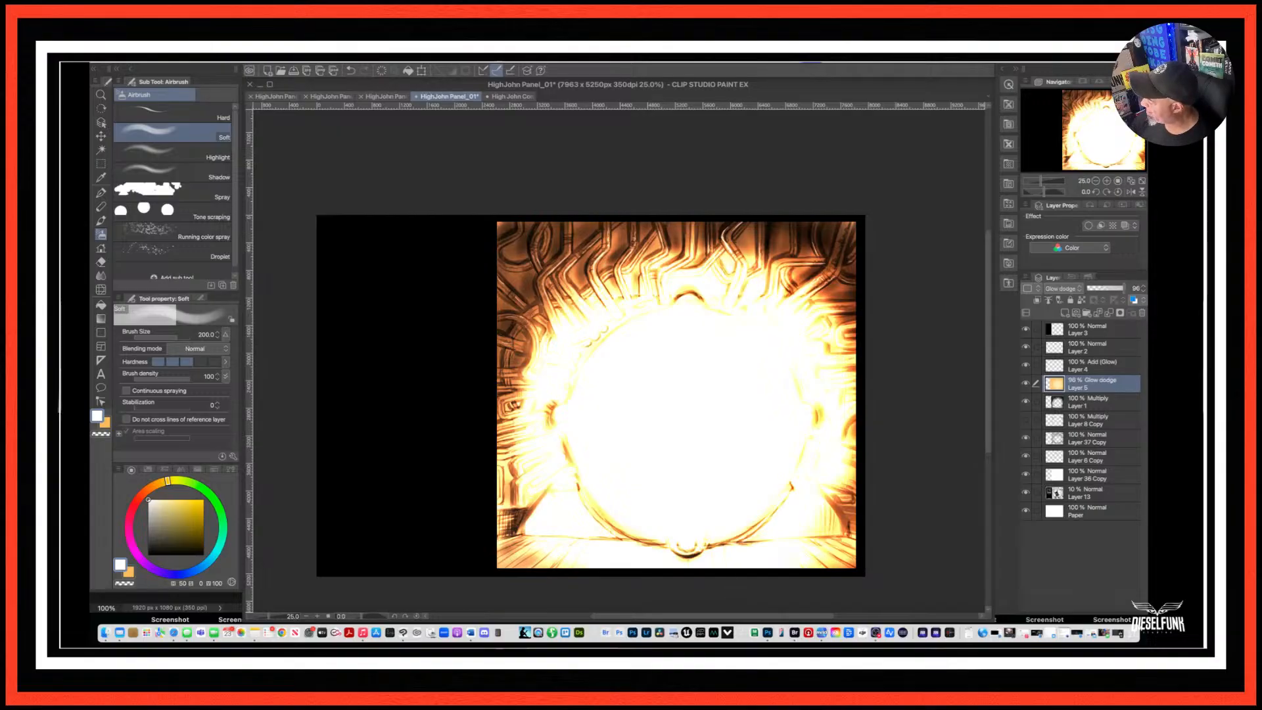
Preview the portal with the Glow dodge layer at reduced opacity, and return the layer's opacity to 100%.
{"action": "left_click", "coordinate": [1026, 384]}
{"action": "left_click", "coordinate": [1026, 383]}
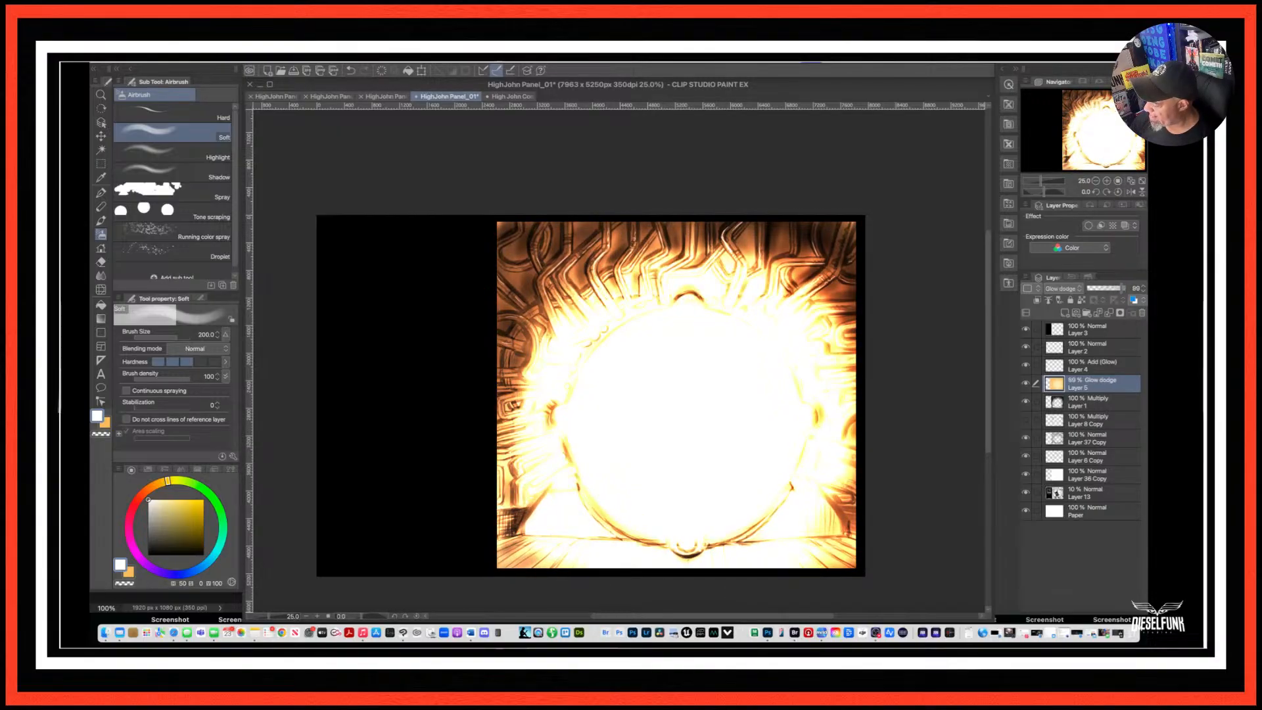
{"action": "left_click", "coordinate": [1026, 383]}
{"action": "left_click", "coordinate": [1026, 383]}
{"action": "left_click", "coordinate": [1026, 383]}
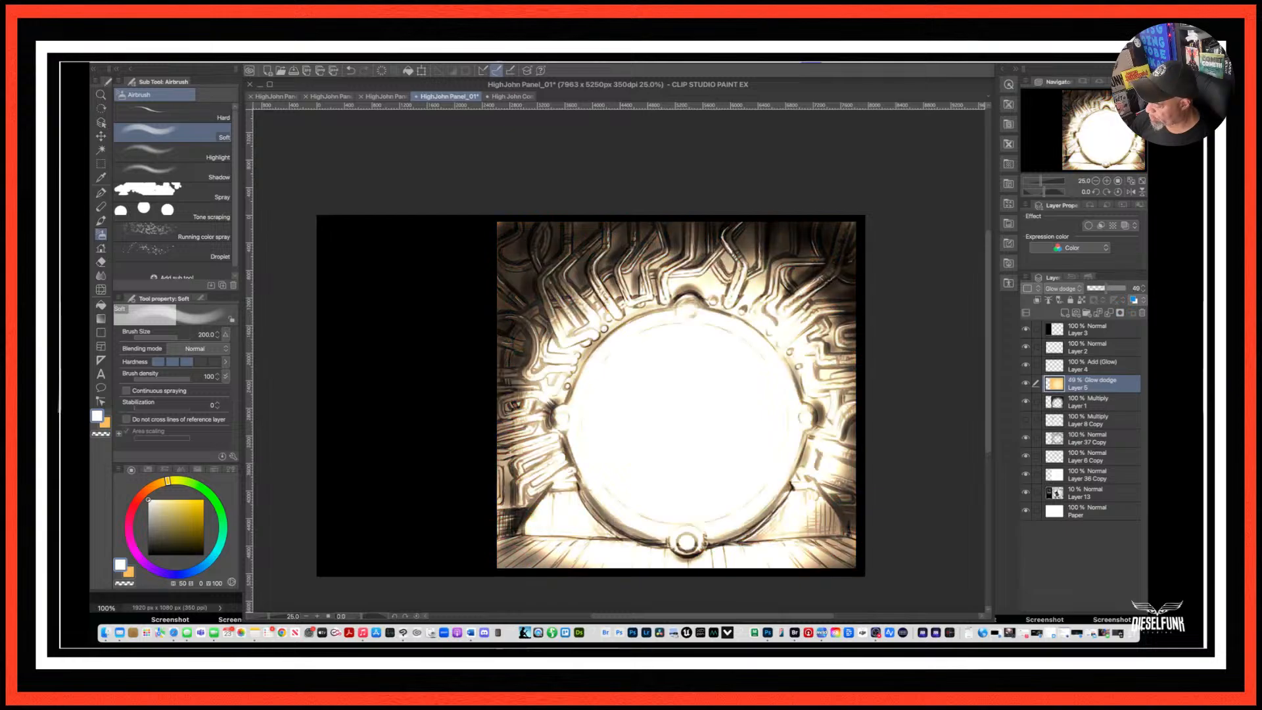
{"action": "left_click", "coordinate": [1025, 383]}
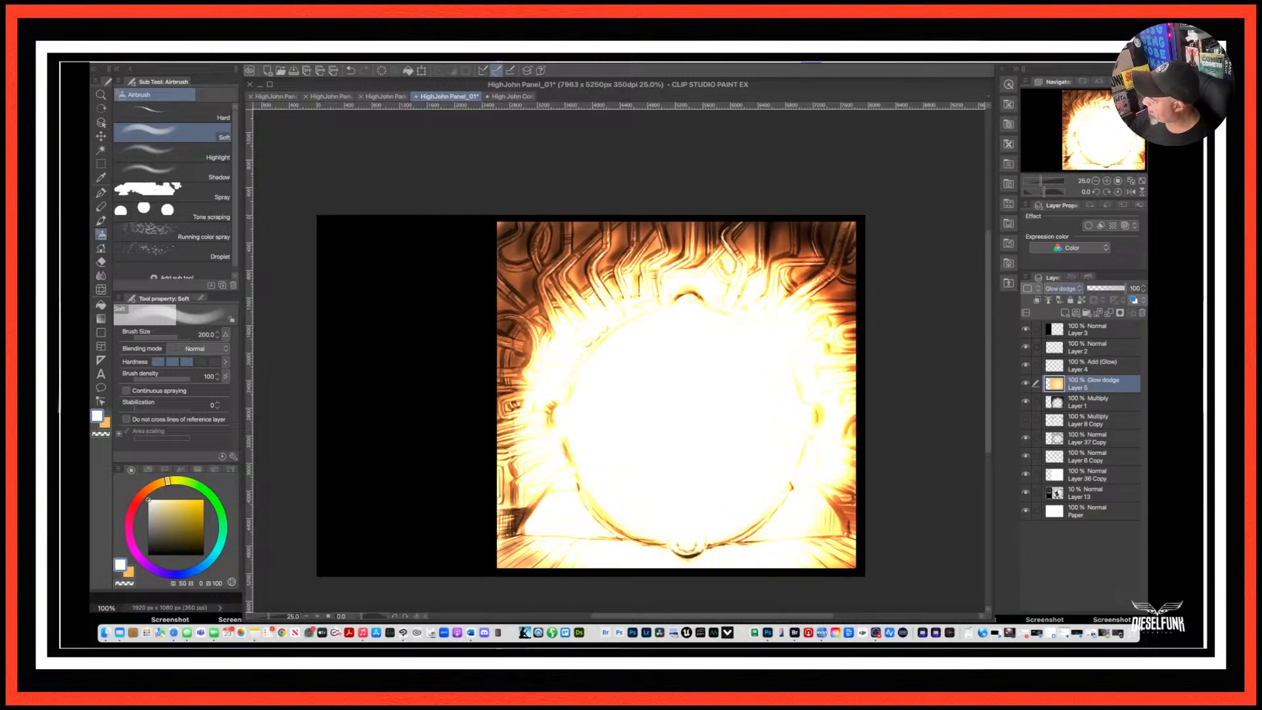
Set Layer 5's blending mode to Overlay and toggle Layer 4's visibility to compare the glow around the ring.
{"action": "left_click", "coordinate": [1061, 288]}
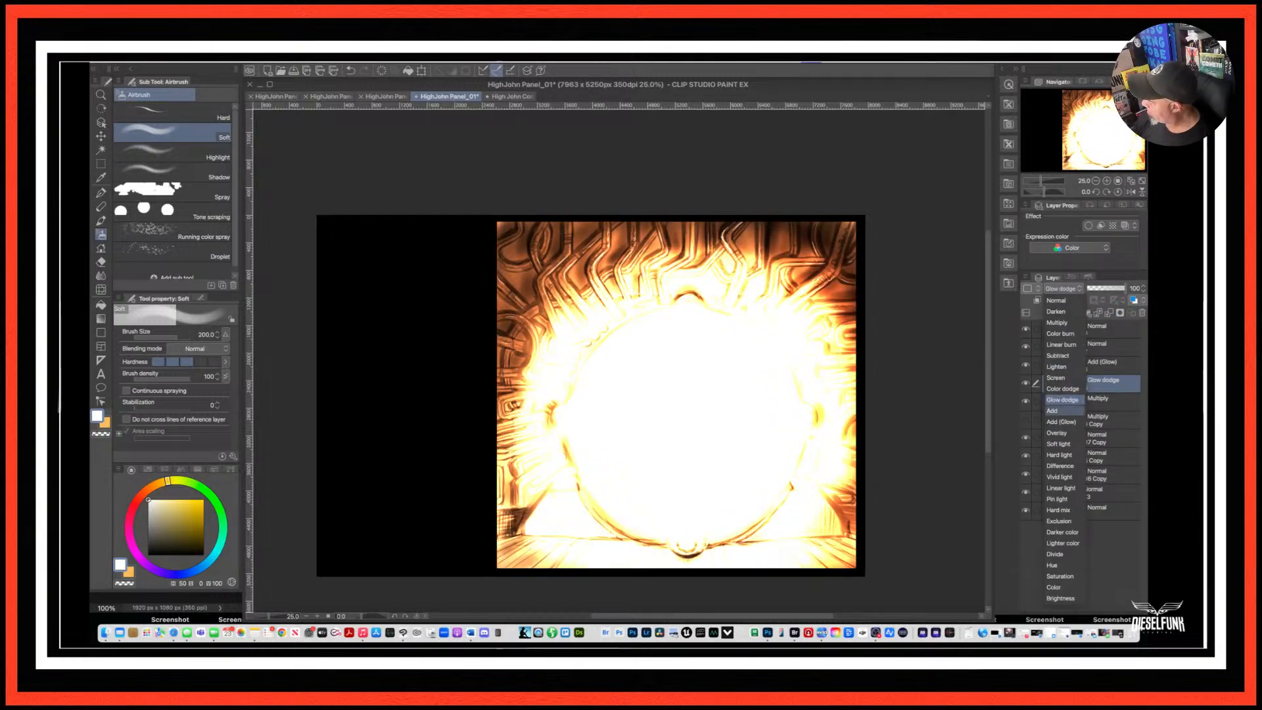
{"action": "left_click", "coordinate": [1061, 432]}
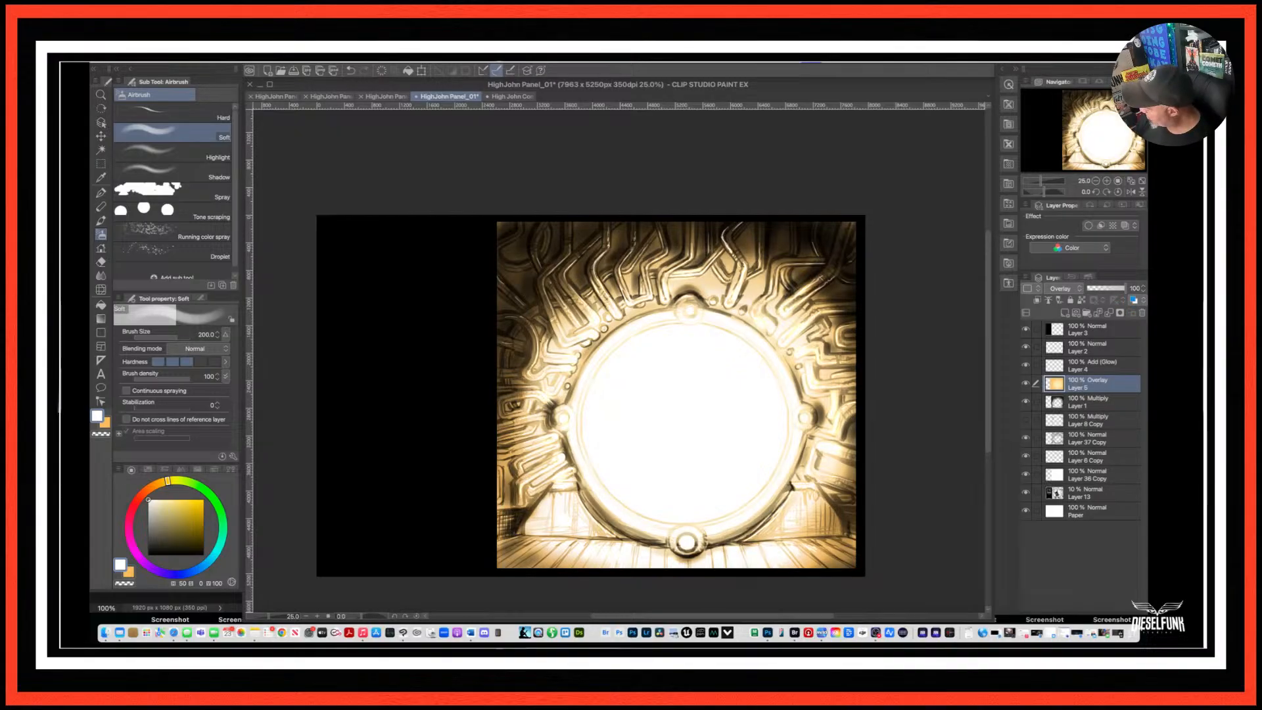
{"action": "left_click", "coordinate": [1026, 365]}
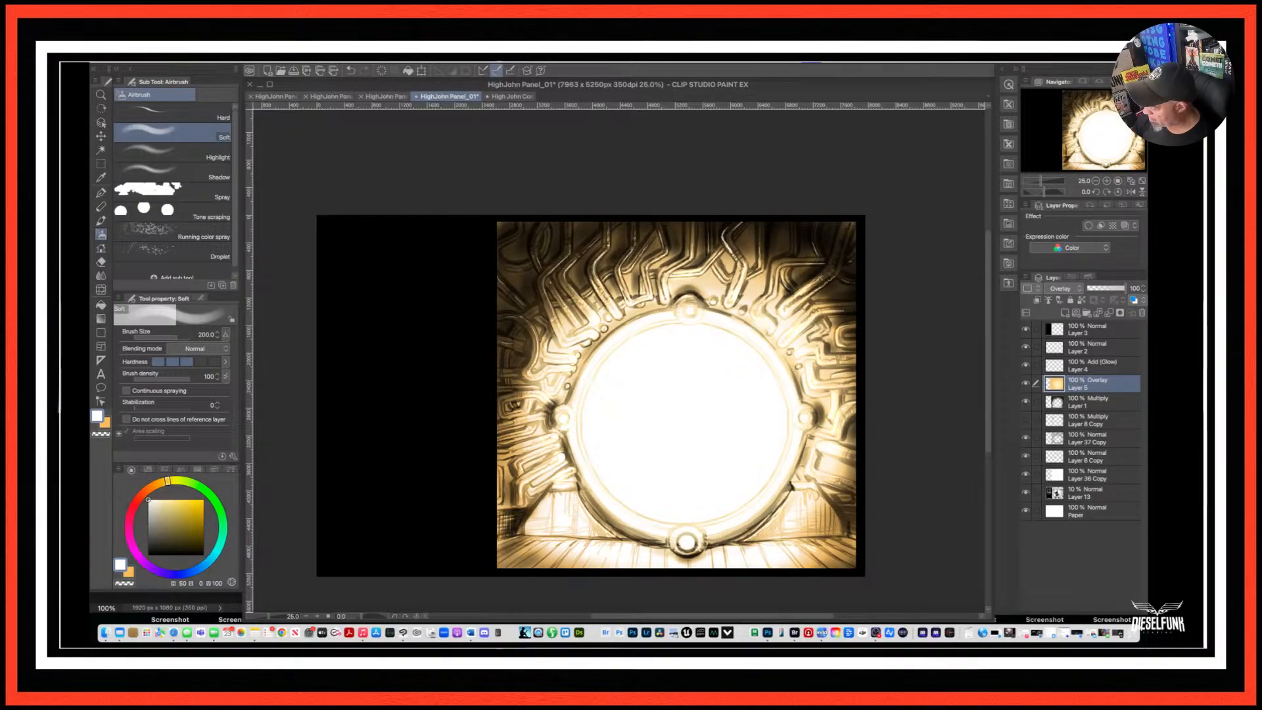
{"action": "left_click", "coordinate": [1026, 364]}
{"action": "left_click", "coordinate": [1026, 364]}
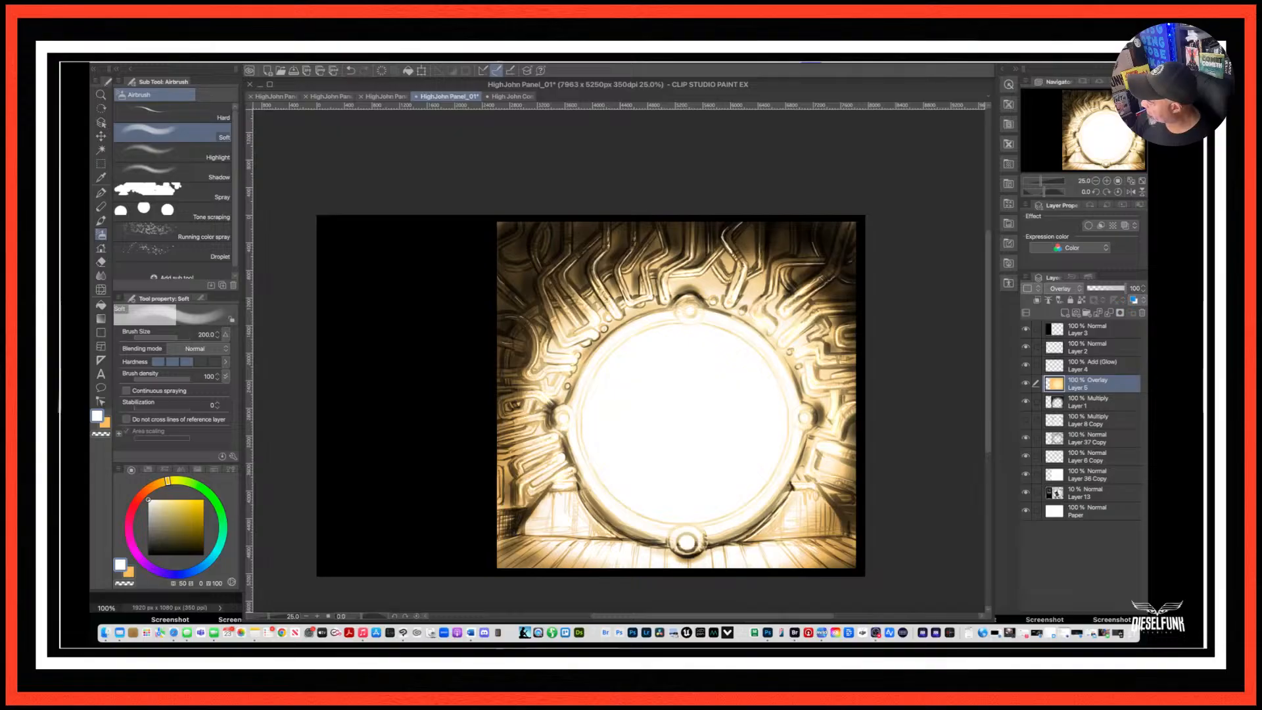
Add a new layer above the Overlay layer and airbrush a muted orange stroke over the pipes above the ring.
{"action": "left_click", "coordinate": [1064, 312]}
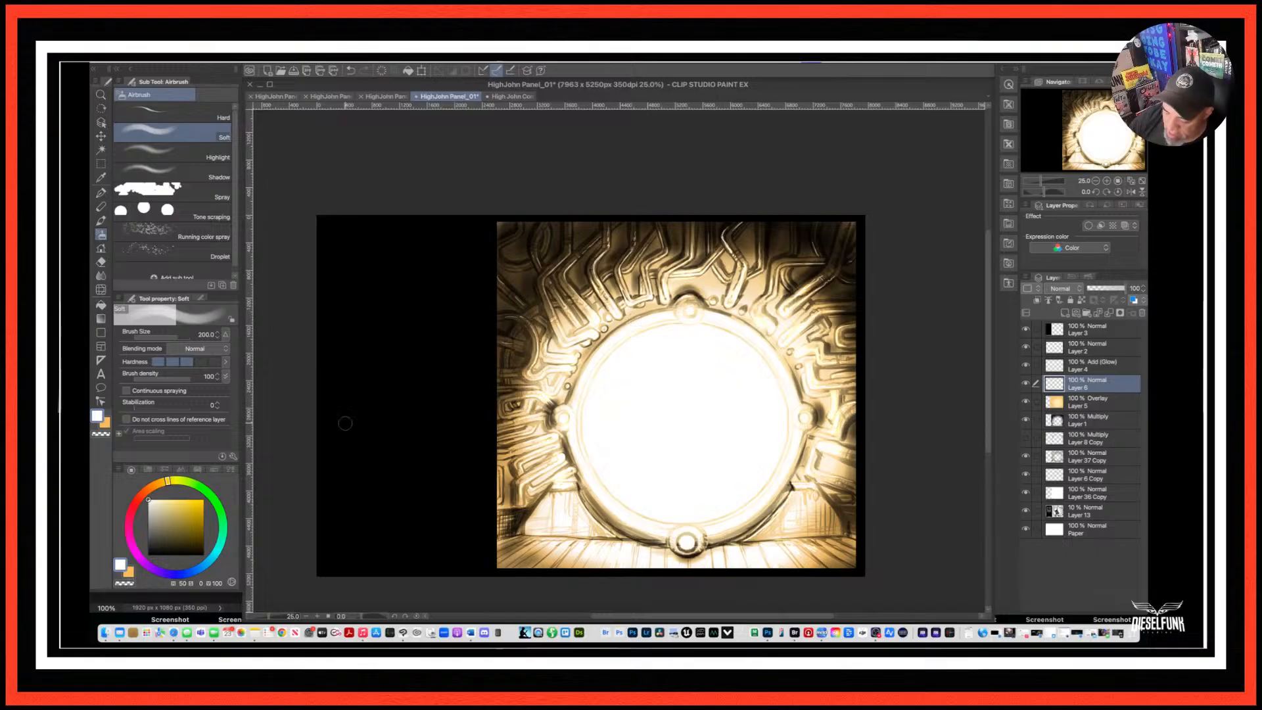
{"action": "left_click", "coordinate": [105, 423]}
{"action": "left_click_drag", "start_coordinate": [160, 483], "coordinate": [183, 515]}
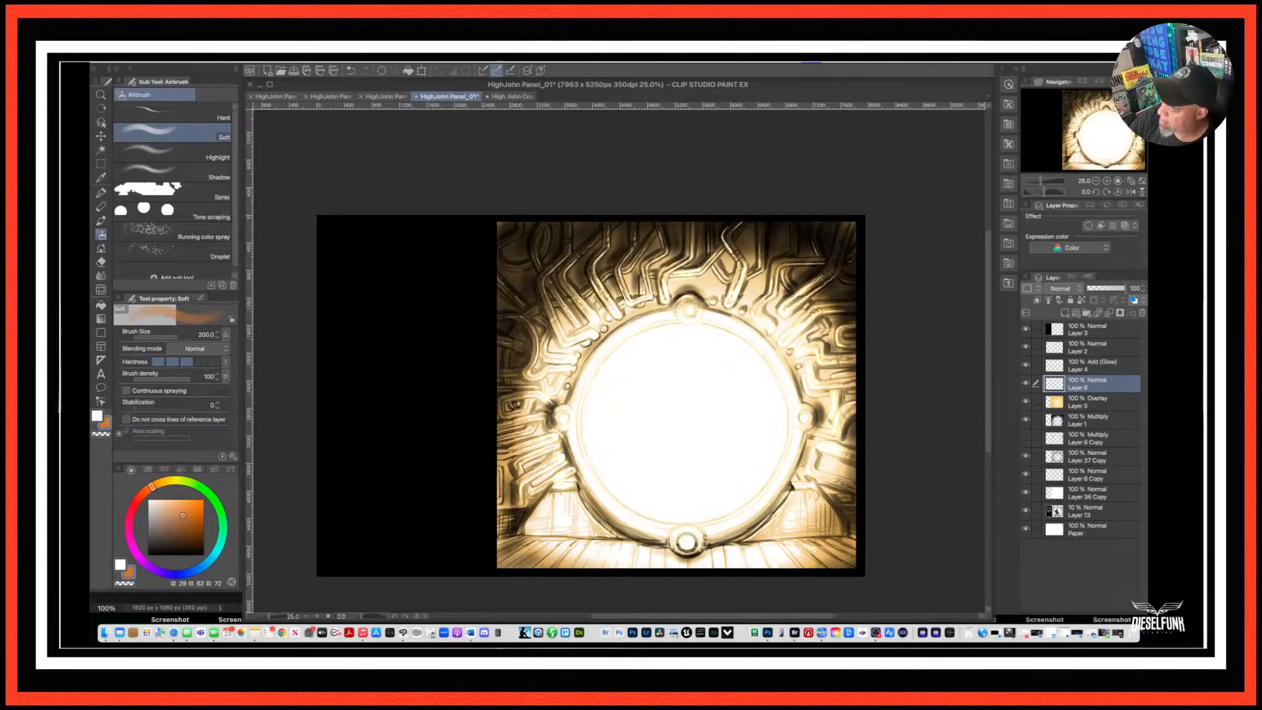
{"action": "mouse_move", "coordinate": [661, 256]}
{"action": "left_mouse_down"}
{"action": "mouse_move", "coordinate": [756, 243]}
{"action": "mouse_move", "coordinate": [663, 240]}
{"action": "mouse_move", "coordinate": [588, 291]}
{"action": "left_mouse_up"}
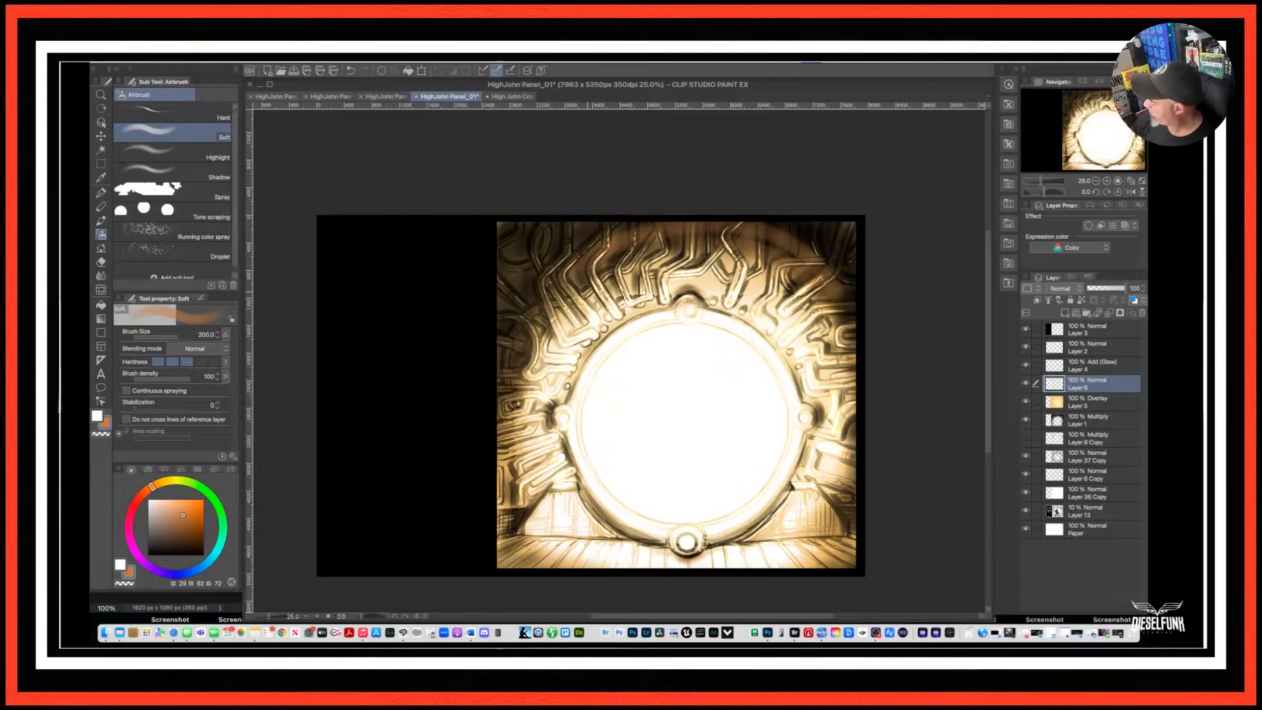
Set the new layer's blending mode to Glow dodge, try an airbrush stroke above the ring and undo it.
{"action": "left_click", "coordinate": [1062, 288]}
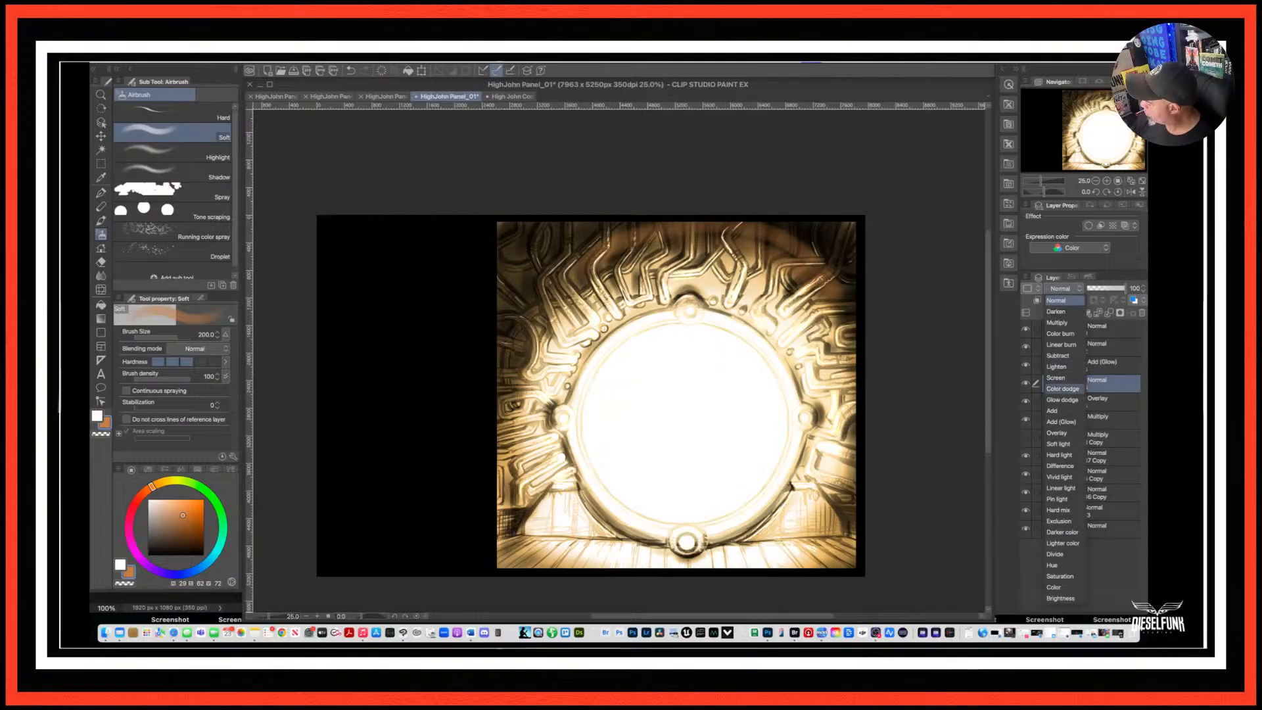
{"action": "left_click", "coordinate": [1064, 394]}
{"action": "mouse_move", "coordinate": [764, 261]}
{"action": "left_mouse_down"}
{"action": "mouse_move", "coordinate": [552, 302]}
{"action": "mouse_move", "coordinate": [694, 261]}
{"action": "left_mouse_up"}
{"action": "key", "text": "ctrl+z"}
Enlarge the soft airbrush to 1000, paint an orange glow over the pipes and floor around the ring, and save the file.
{"action": "key", "text": "bracketright"}
{"action": "key", "text": "bracketright"}
{"action": "key", "text": "bracketright"}
{"action": "key", "text": "bracketright"}
{"action": "key", "text": "bracketright"}
{"action": "key", "text": "bracketright"}
{"action": "key", "text": "bracketright"}
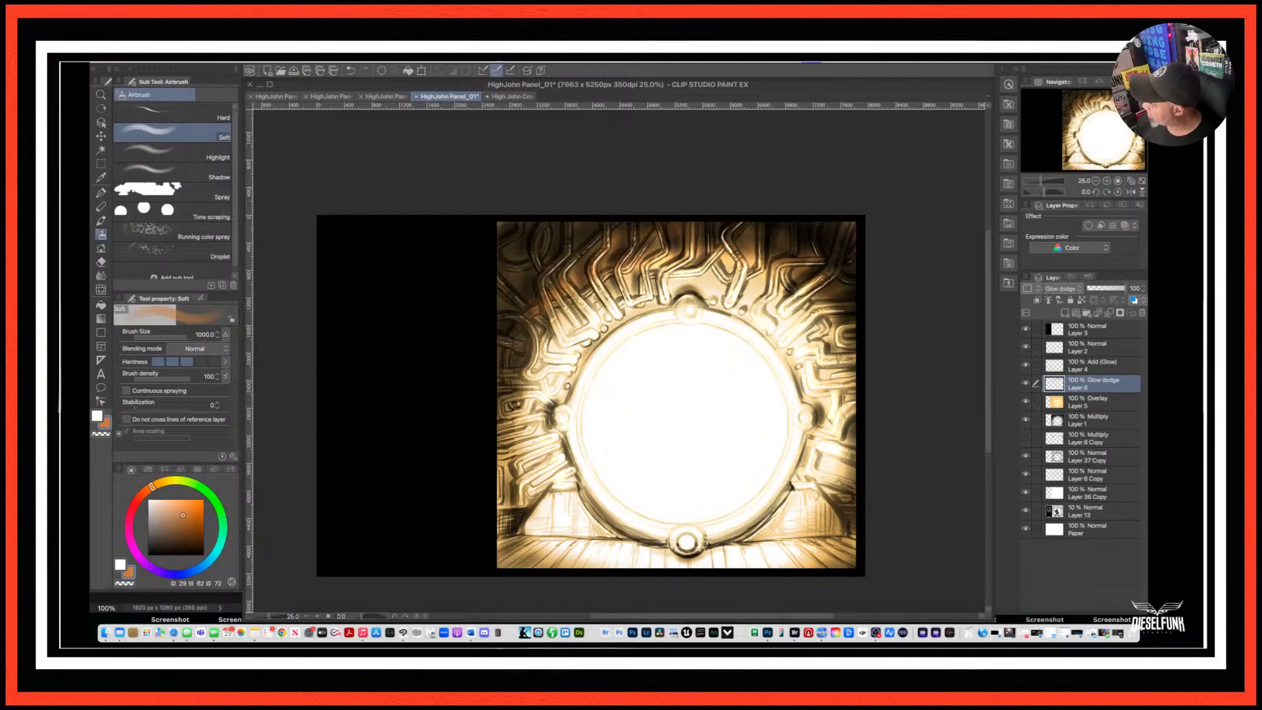
{"action": "mouse_move", "coordinate": [855, 309]}
{"action": "left_mouse_down"}
{"action": "mouse_move", "coordinate": [775, 282]}
{"action": "mouse_move", "coordinate": [552, 309]}
{"action": "mouse_move", "coordinate": [520, 341]}
{"action": "mouse_move", "coordinate": [552, 214]}
{"action": "mouse_move", "coordinate": [578, 276]}
{"action": "mouse_move", "coordinate": [723, 263]}
{"action": "mouse_move", "coordinate": [854, 352]}
{"action": "mouse_move", "coordinate": [815, 539]}
{"action": "mouse_move", "coordinate": [821, 500]}
{"action": "mouse_move", "coordinate": [808, 526]}
{"action": "left_mouse_up"}
{"action": "mouse_move", "coordinate": [666, 523]}
{"action": "left_mouse_down"}
{"action": "mouse_move", "coordinate": [506, 445]}
{"action": "mouse_move", "coordinate": [518, 495]}
{"action": "mouse_move", "coordinate": [513, 378]}
{"action": "mouse_move", "coordinate": [577, 247]}
{"action": "mouse_move", "coordinate": [532, 259]}
{"action": "mouse_move", "coordinate": [767, 254]}
{"action": "mouse_move", "coordinate": [841, 305]}
{"action": "mouse_move", "coordinate": [812, 391]}
{"action": "mouse_move", "coordinate": [653, 309]}
{"action": "mouse_move", "coordinate": [549, 418]}
{"action": "mouse_move", "coordinate": [595, 519]}
{"action": "mouse_move", "coordinate": [649, 531]}
{"action": "mouse_move", "coordinate": [573, 511]}
{"action": "mouse_move", "coordinate": [655, 544]}
{"action": "mouse_move", "coordinate": [773, 550]}
{"action": "mouse_move", "coordinate": [705, 560]}
{"action": "mouse_move", "coordinate": [736, 546]}
{"action": "left_mouse_up"}
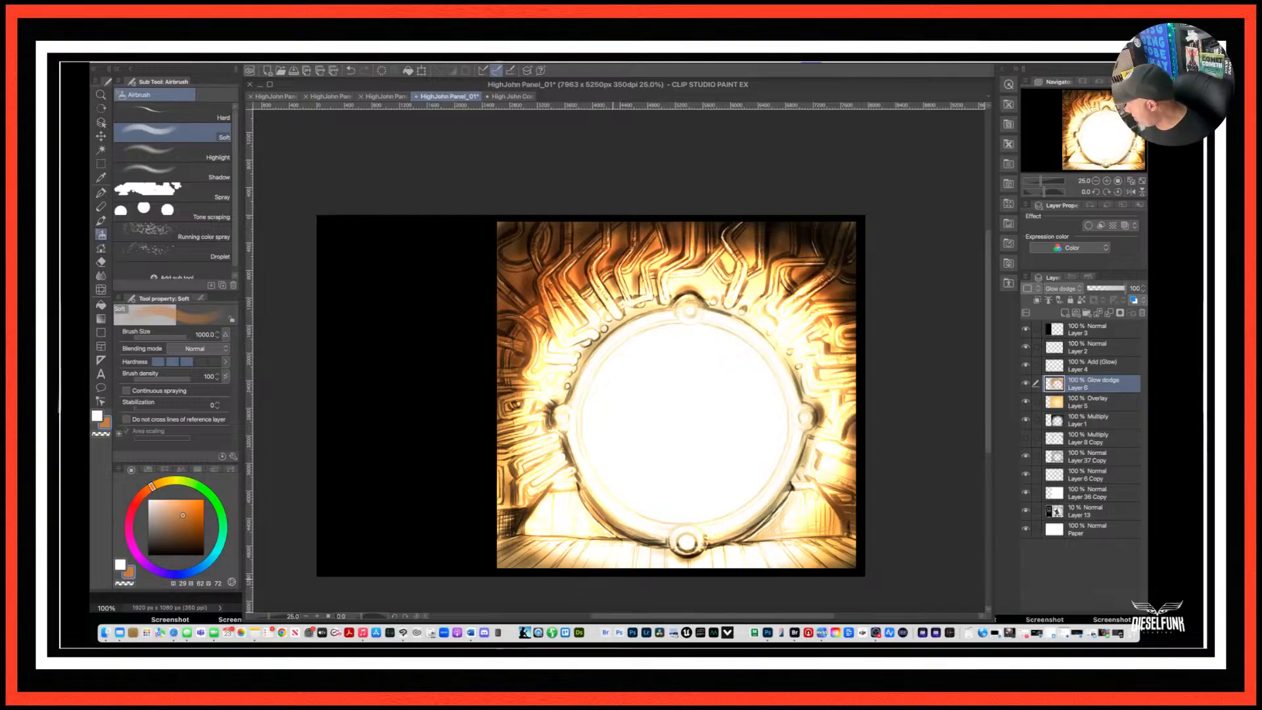
{"action": "key", "text": "super+s"}
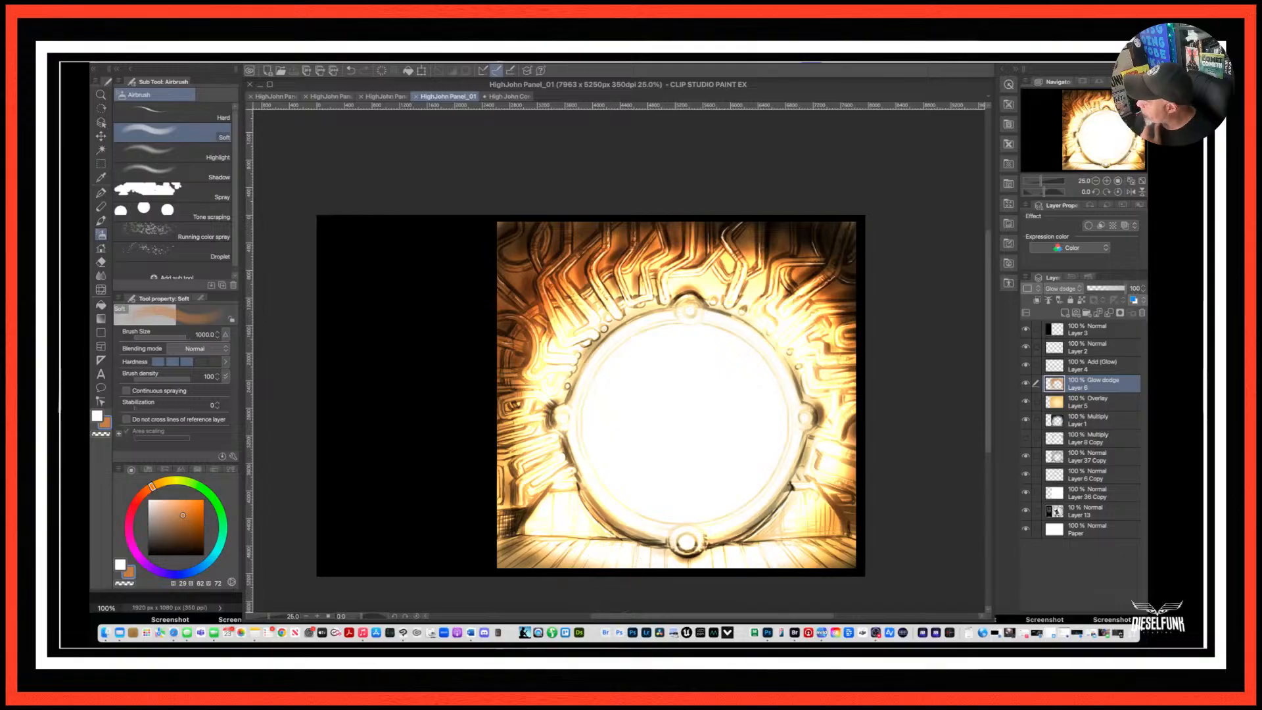
Create a layer folder at the top of the stack, place Layer 3 and Layer 2 in it, and collapse it.
{"action": "left_click", "coordinate": [1091, 347]}
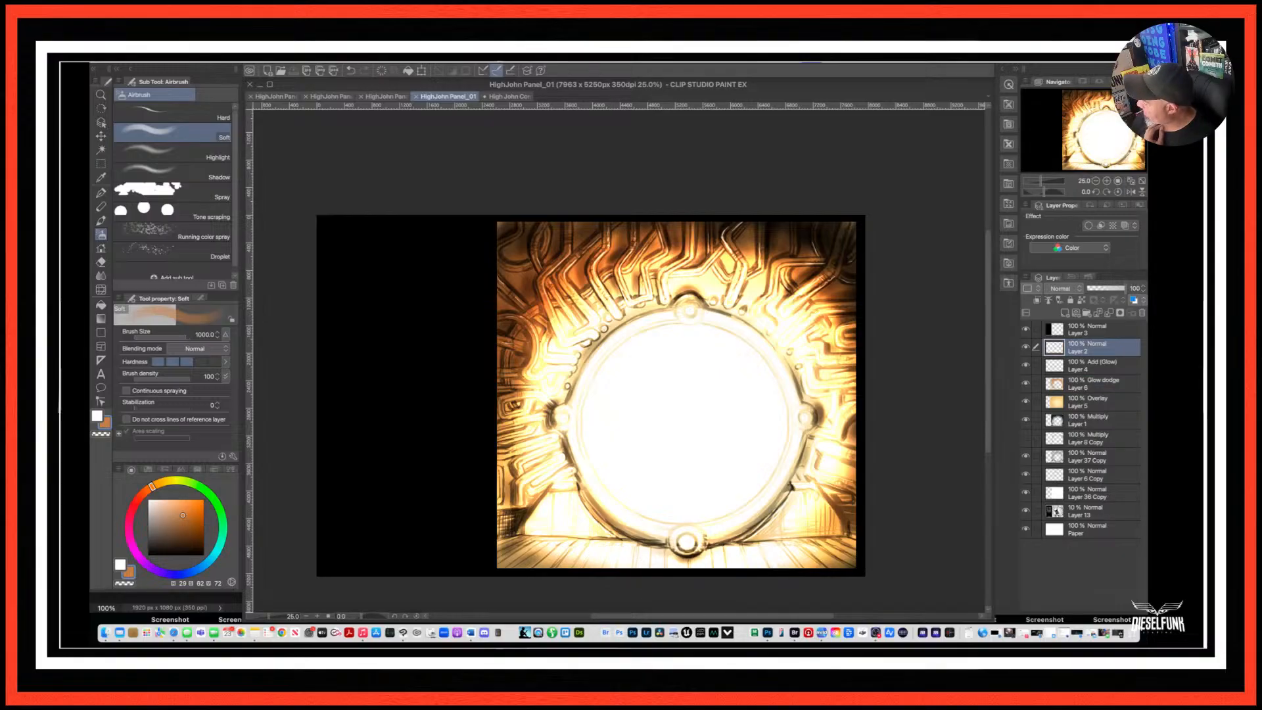
{"action": "left_click", "coordinate": [1096, 330]}
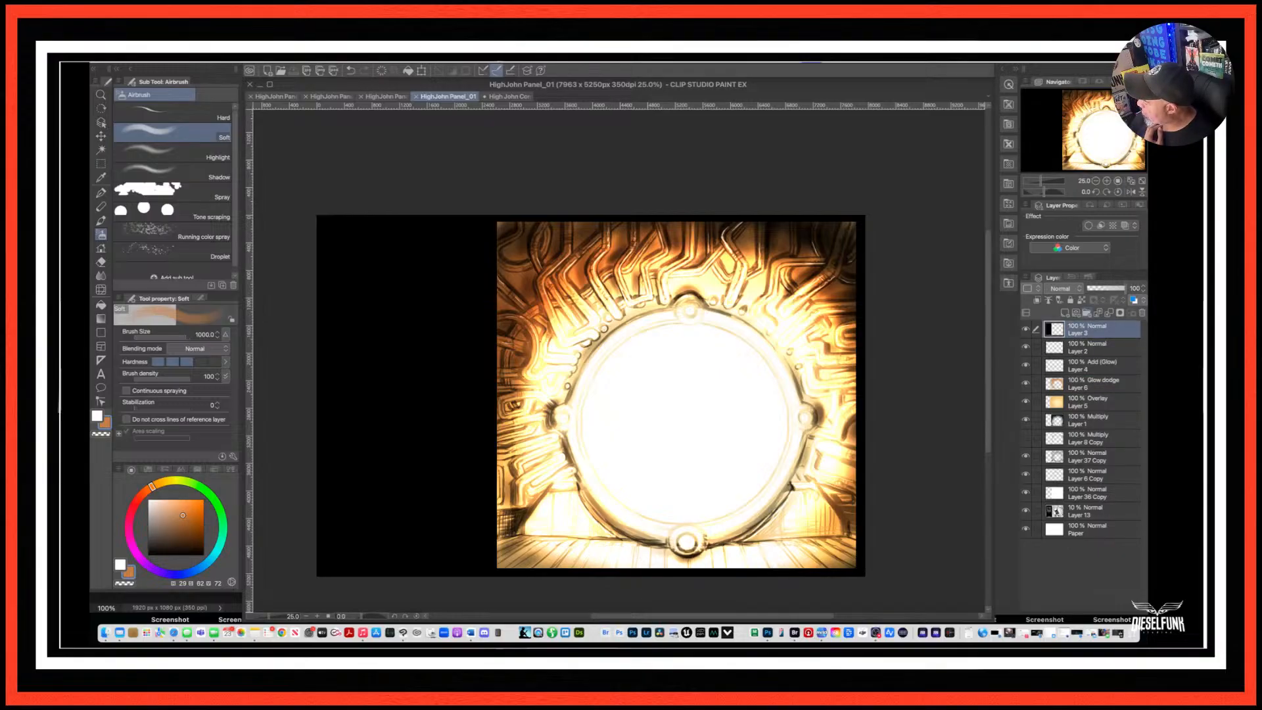
{"action": "left_click", "coordinate": [1086, 313]}
{"action": "left_click", "coordinate": [1093, 347]}
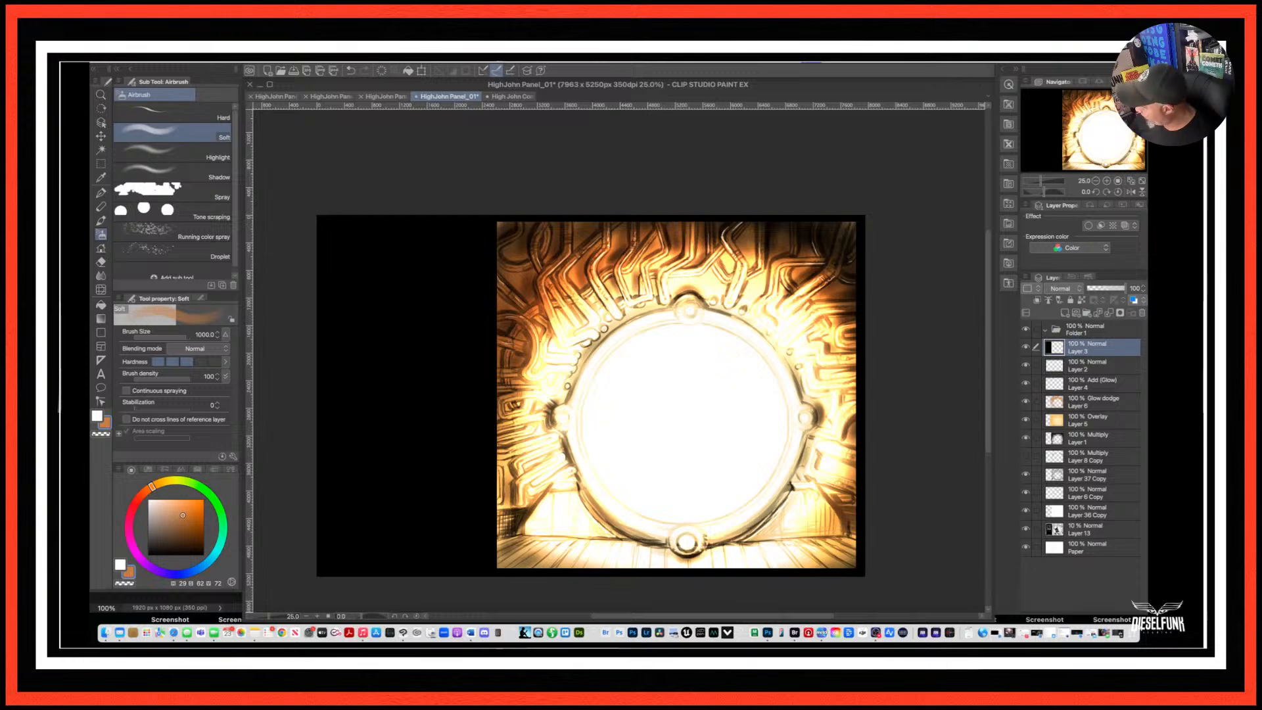
{"action": "left_click", "coordinate": [1036, 366]}
{"action": "left_click_drag", "start_coordinate": [1093, 348], "coordinate": [1089, 330]}
{"action": "left_click", "coordinate": [1046, 330]}
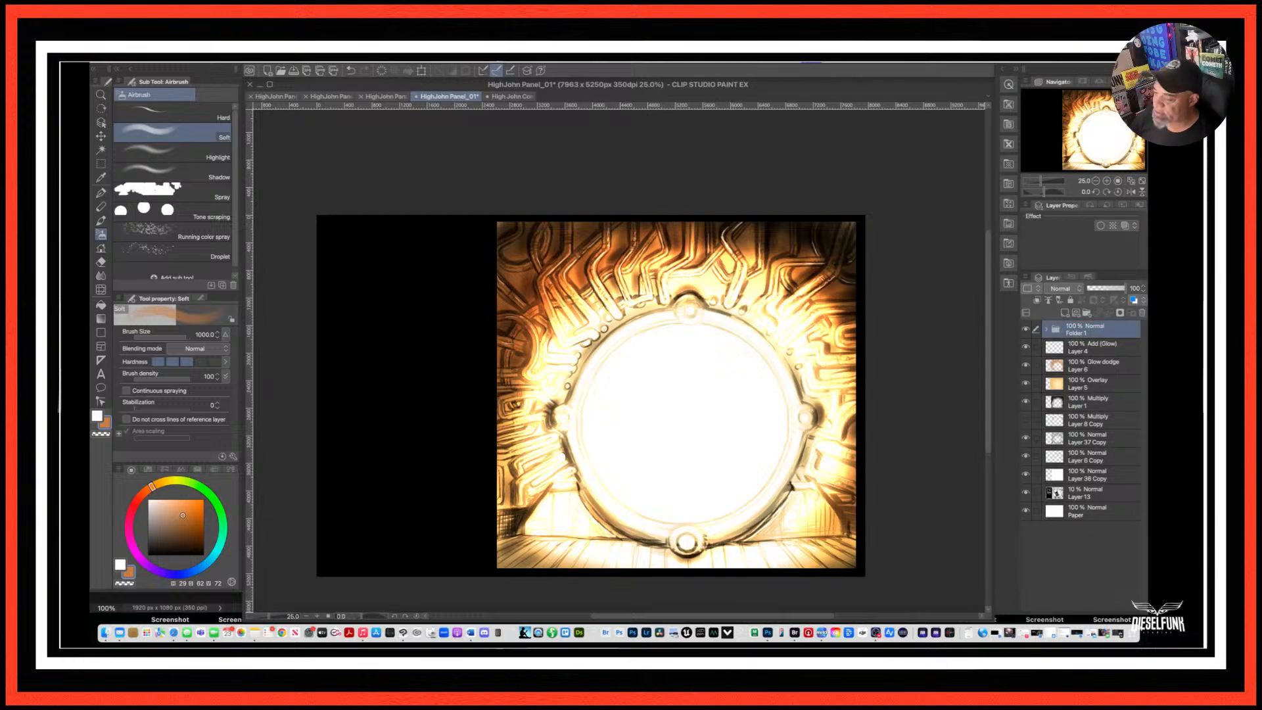
Preview the drawing's recorded timelapse through to its end and close it without exporting.
{"action": "left_click", "coordinate": [207, 59]}
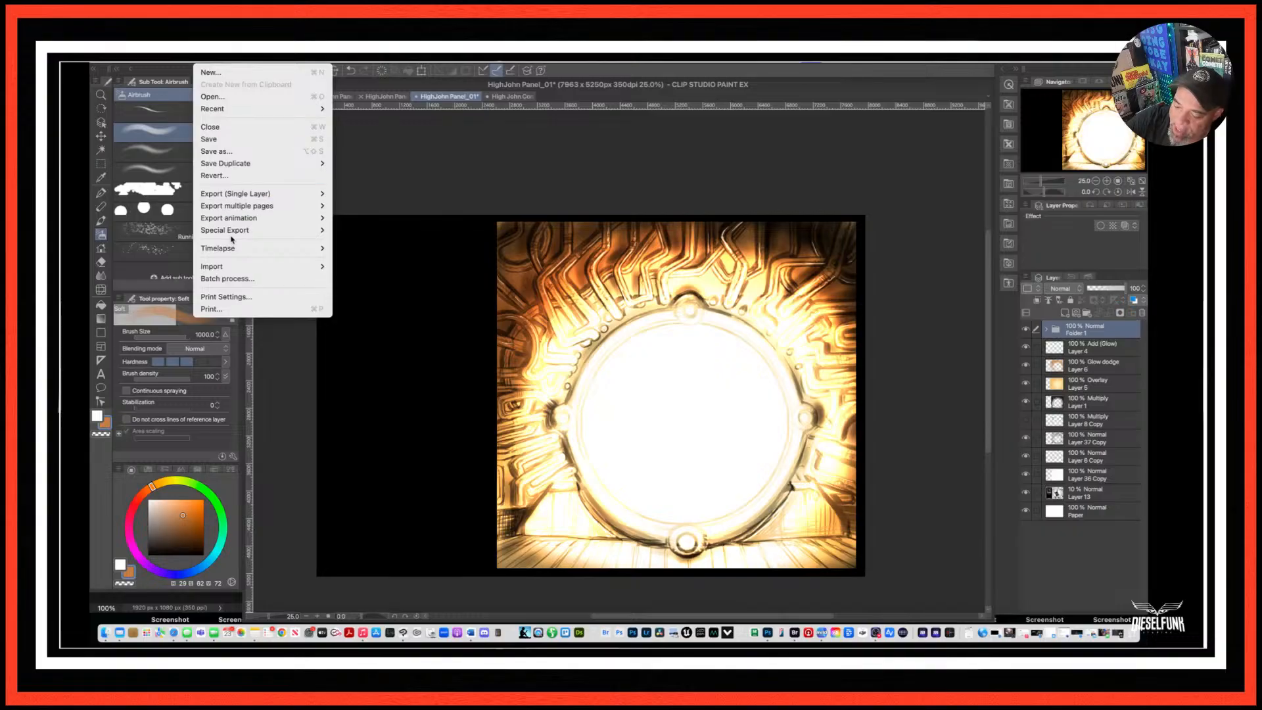
{"action": "mouse_move", "coordinate": [298, 250]}
{"action": "left_click", "coordinate": [374, 260]}
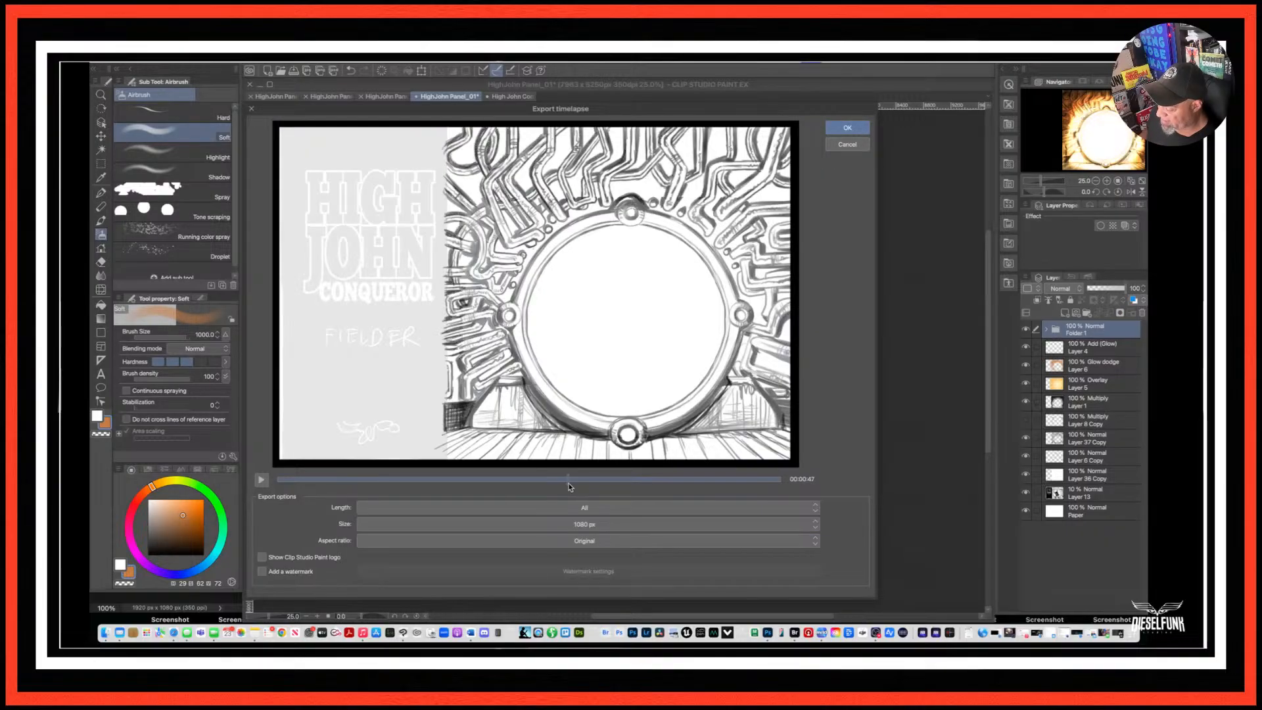
{"action": "mouse_move", "coordinate": [523, 487]}
{"action": "left_mouse_down"}
{"action": "mouse_move", "coordinate": [778, 493]}
{"action": "mouse_move", "coordinate": [451, 488]}
{"action": "mouse_move", "coordinate": [781, 486]}
{"action": "left_mouse_up"}
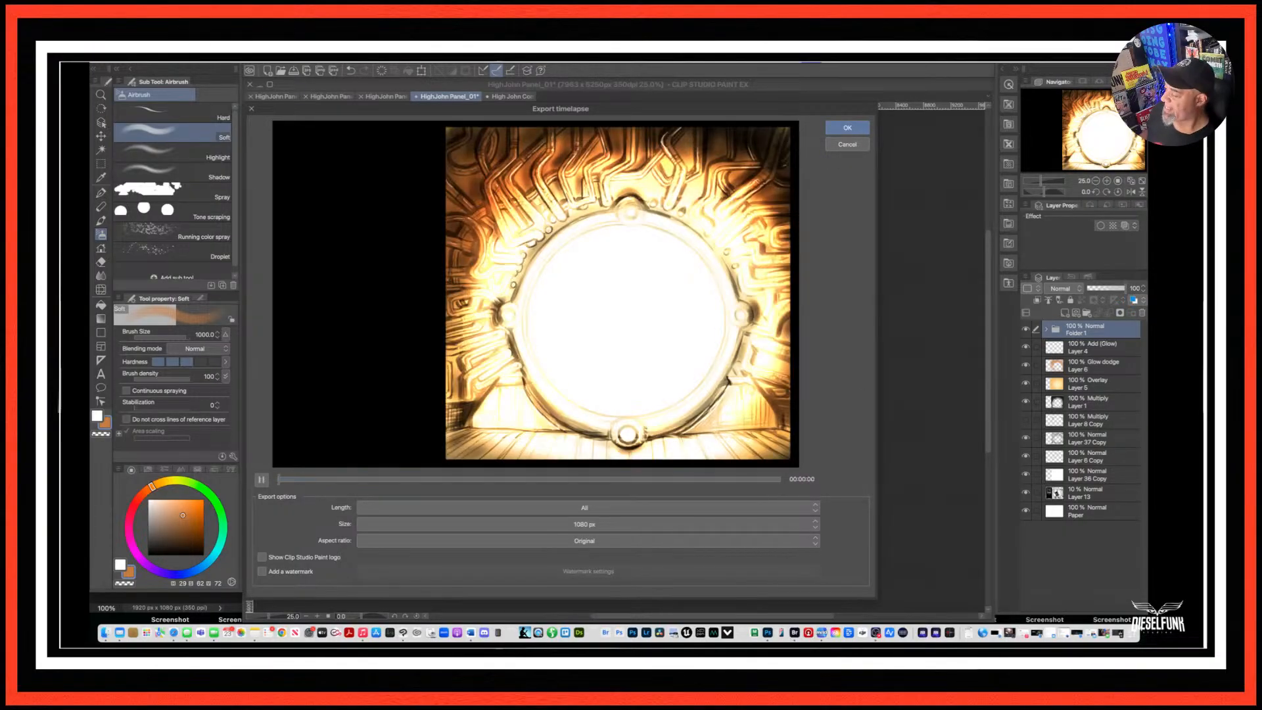
{"action": "left_click", "coordinate": [847, 145]}
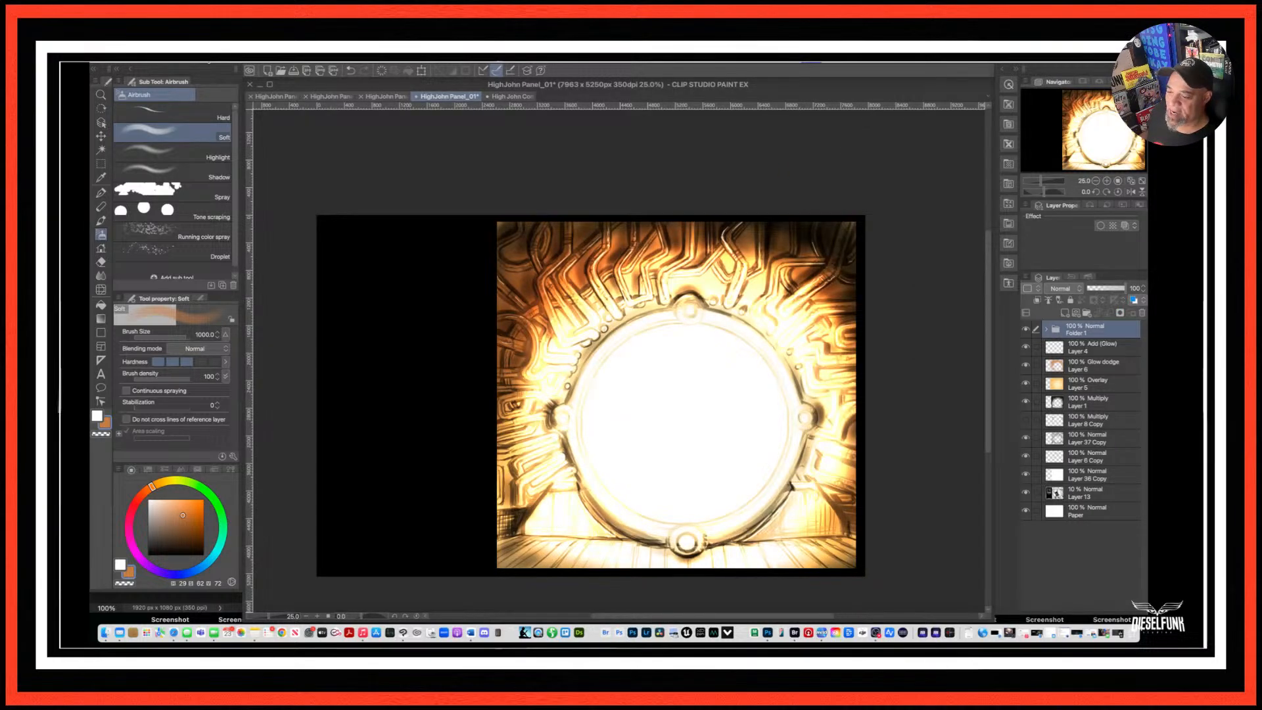
Save the HighJohn Panel_01 file and bring Clip Studio Paint back in front of Photoshop.
{"action": "left_click", "coordinate": [213, 61]}
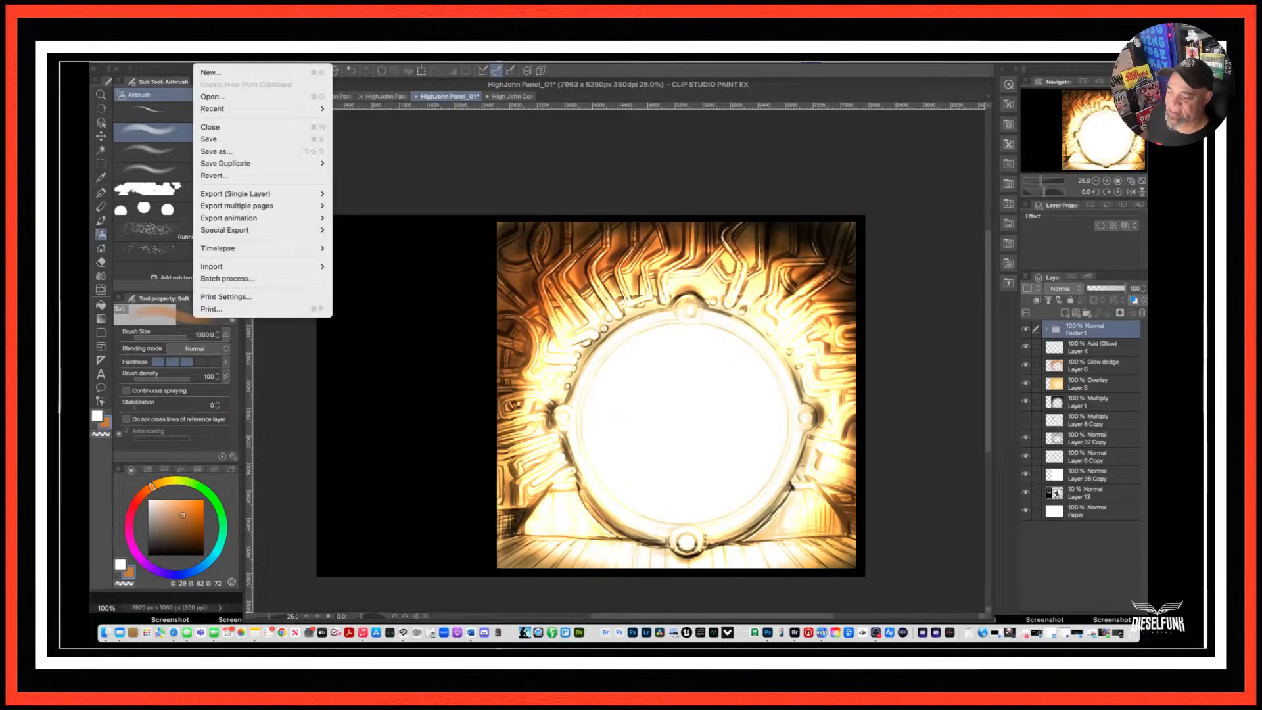
{"action": "left_click", "coordinate": [220, 142]}
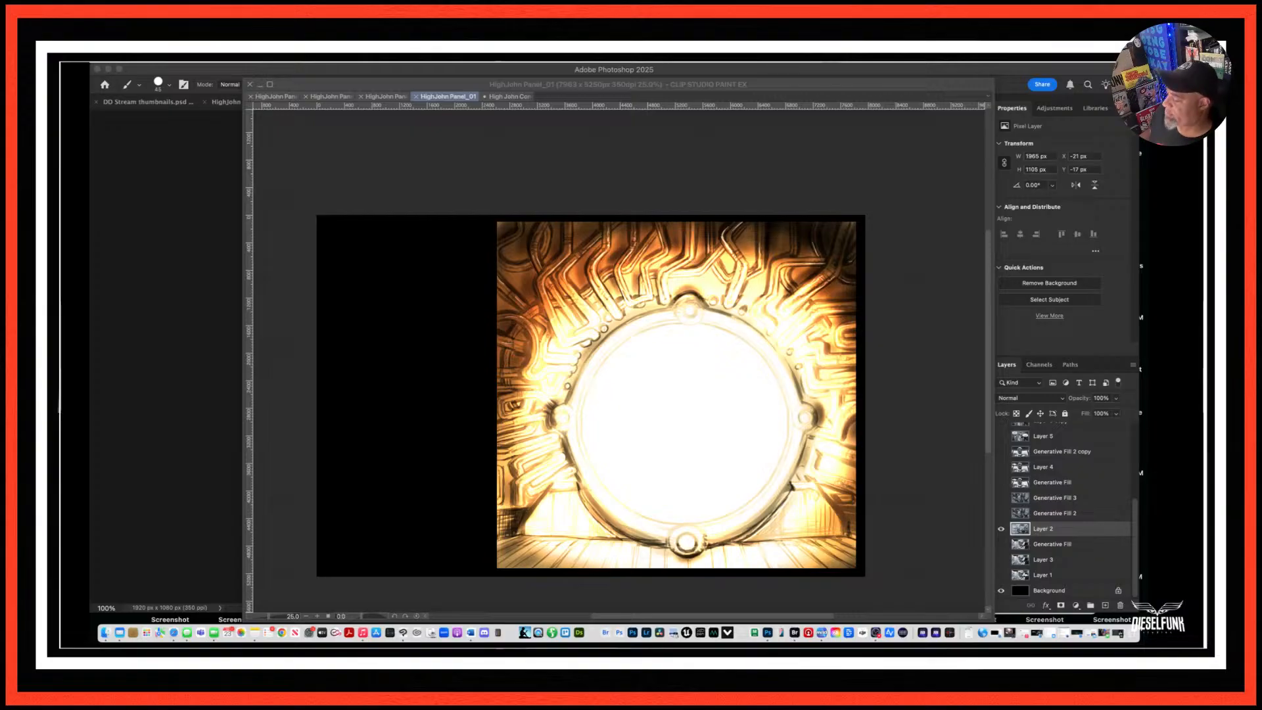
{"action": "scroll", "coordinate": [1005, 519], "scroll_direction": "up", "scroll_amount": 4}
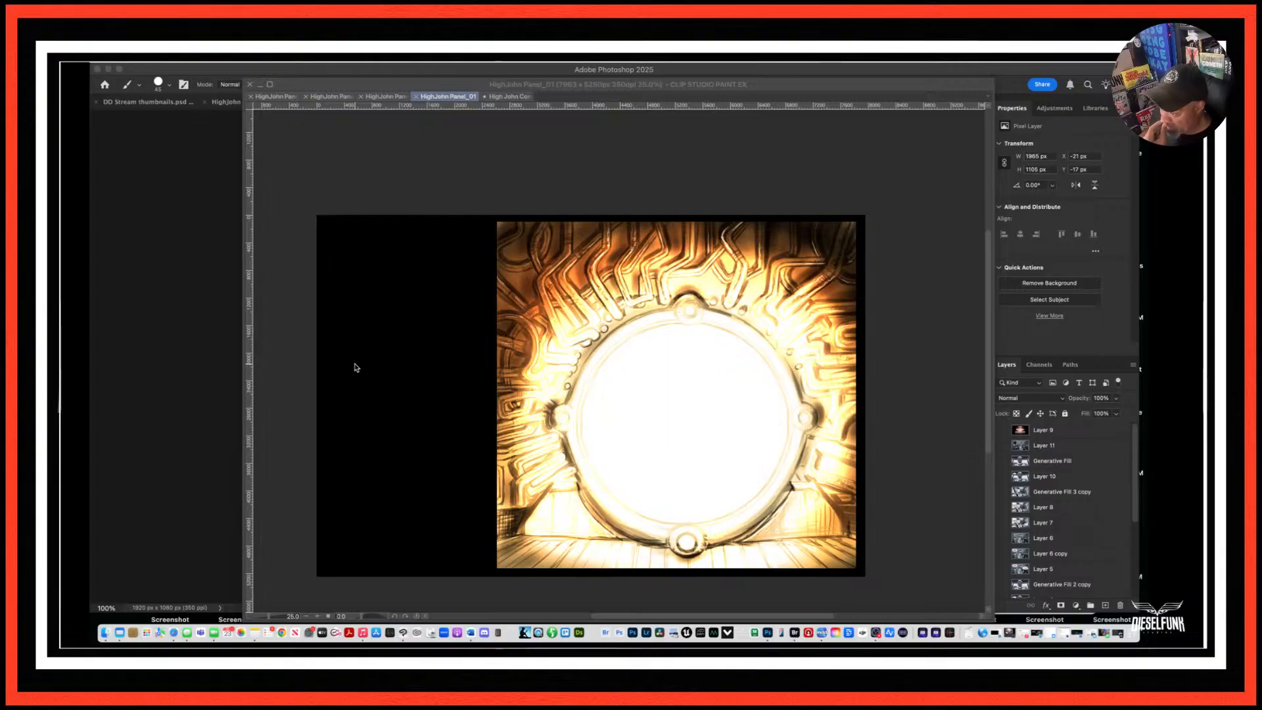
{"action": "key", "text": "super+Tab"}
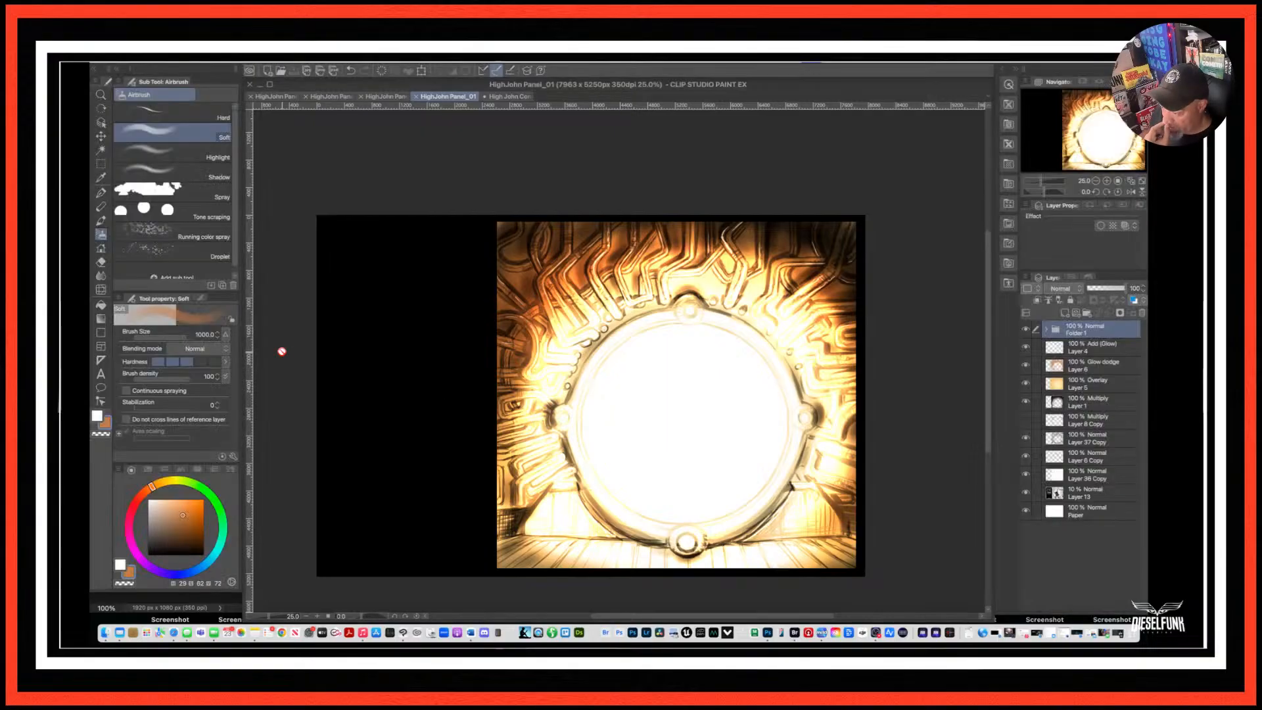
Hide Folder 1 and Layers 6, 5, 1 and 13, and take a screenshot of the ring line art.
{"action": "left_click", "coordinate": [1025, 383]}
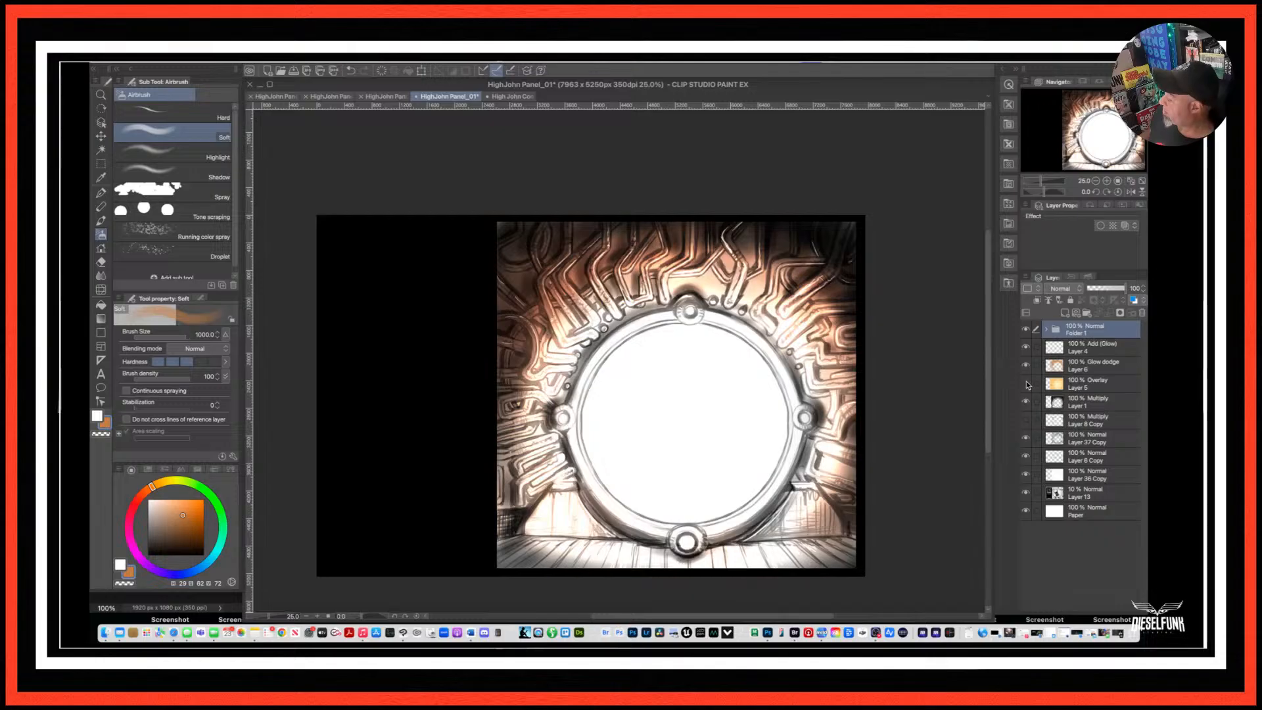
{"action": "left_click", "coordinate": [1026, 366]}
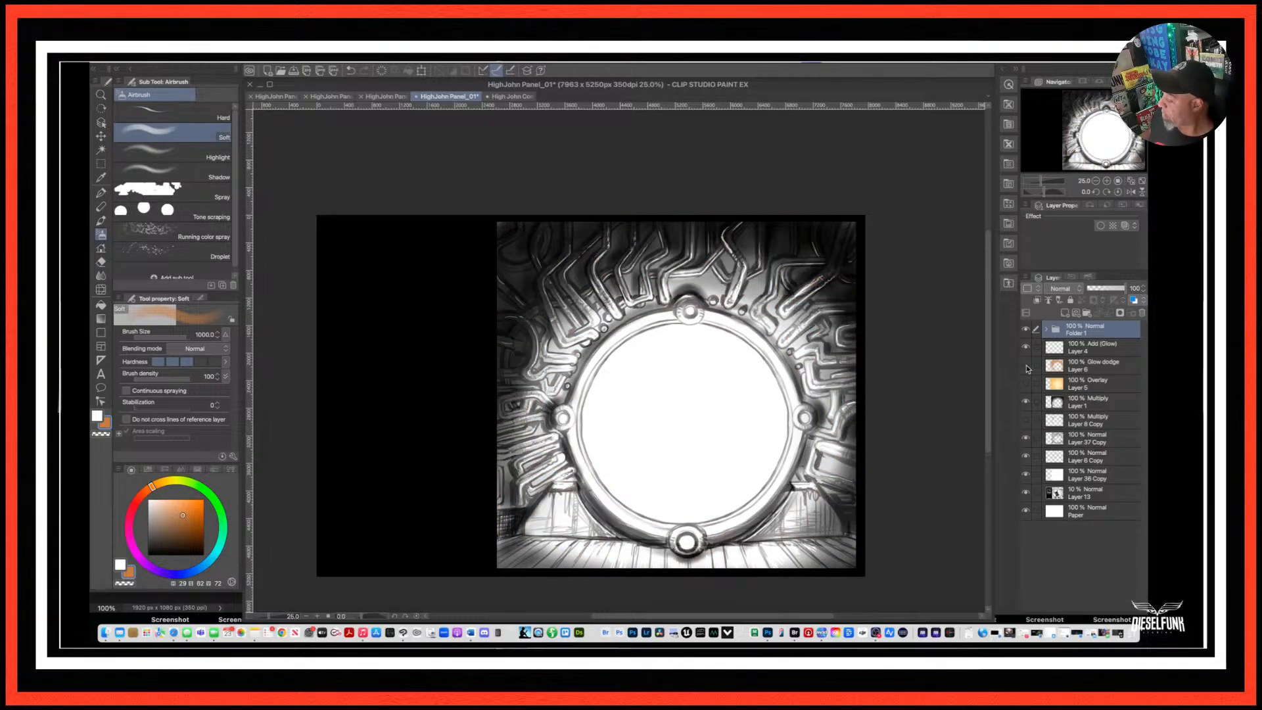
{"action": "left_click", "coordinate": [1026, 401]}
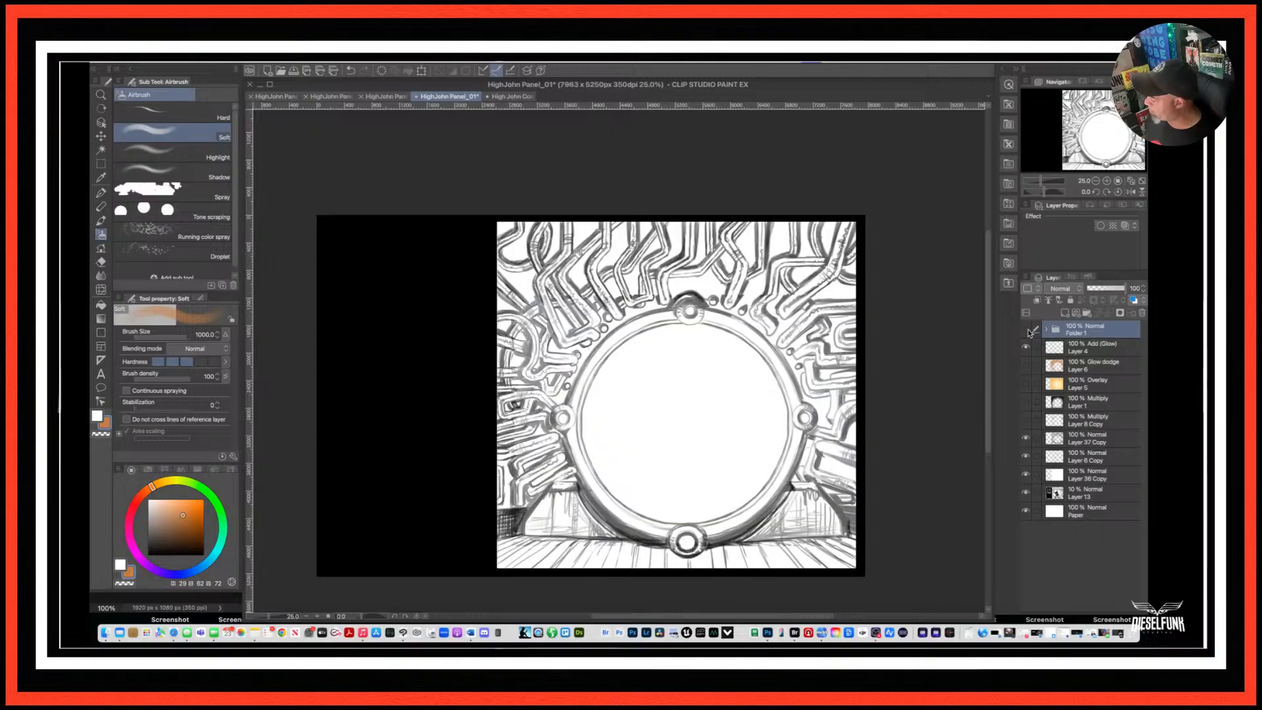
{"action": "left_click", "coordinate": [1026, 329]}
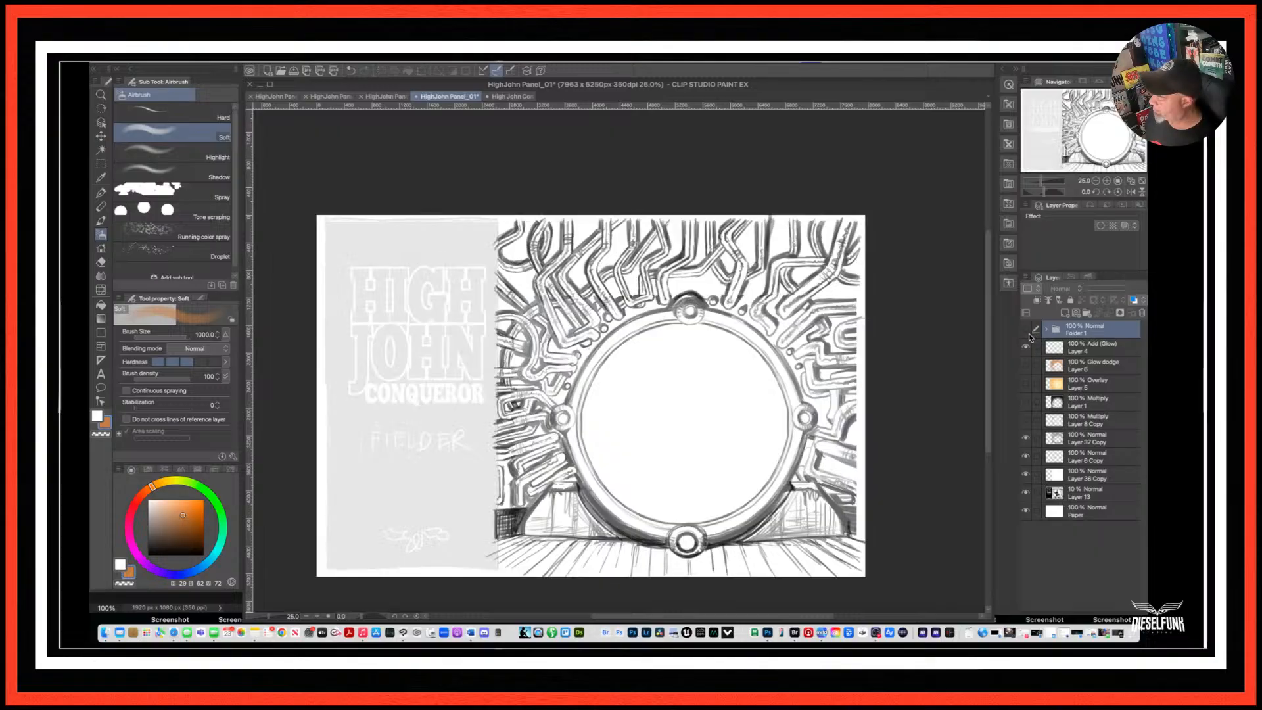
{"action": "left_click", "coordinate": [1027, 493]}
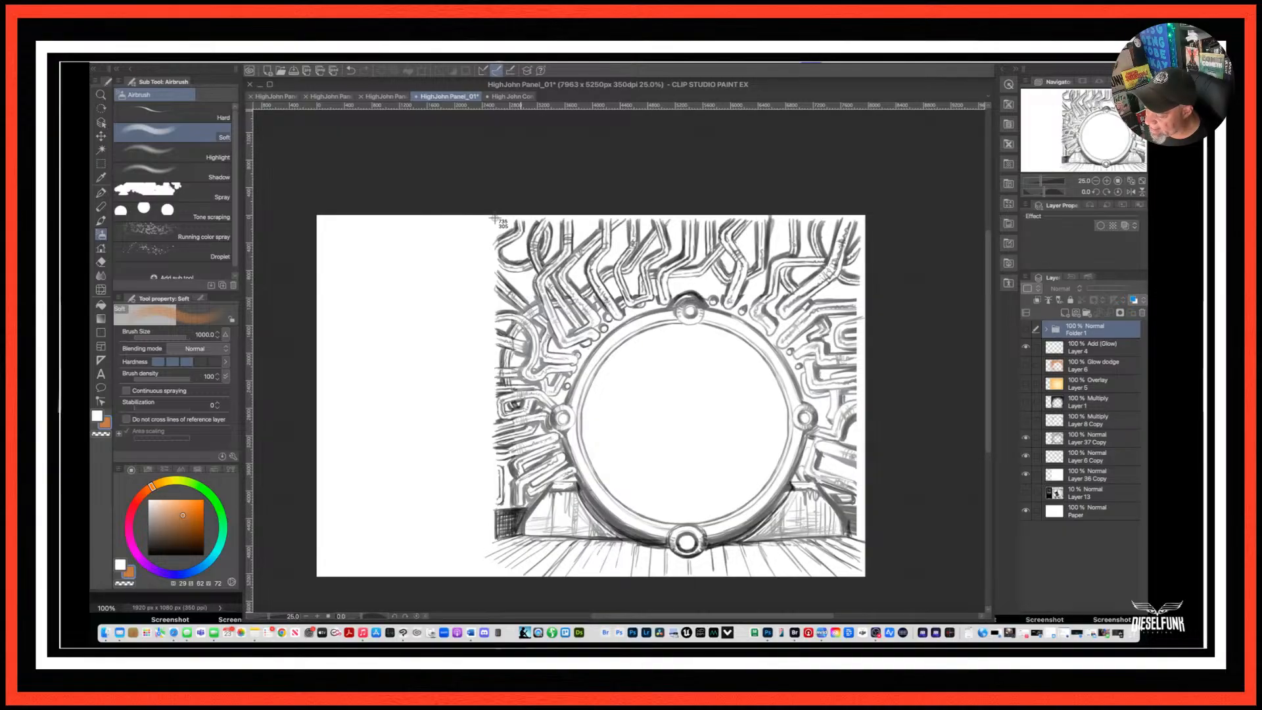
{"action": "left_click_drag", "start_coordinate": [494, 218], "coordinate": [858, 573]}
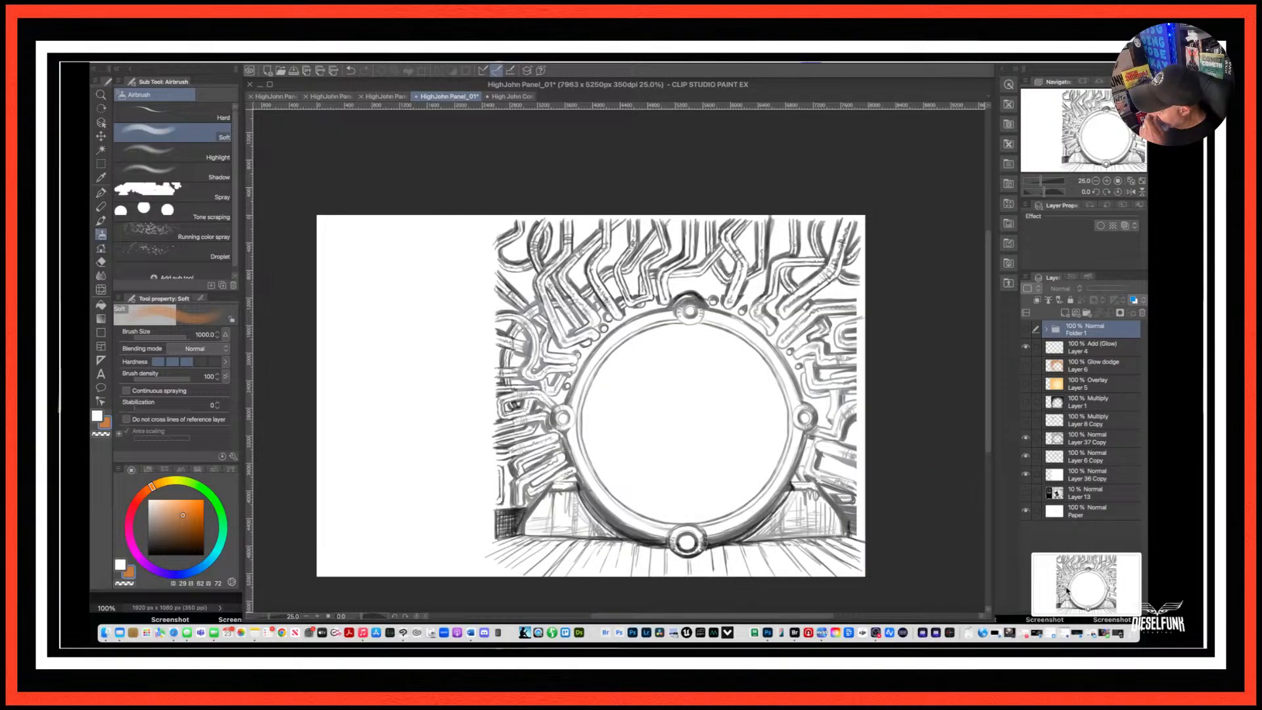
Switch to Safari and create a new untitled Vizcom file in Studio.
{"action": "left_click", "coordinate": [174, 632]}
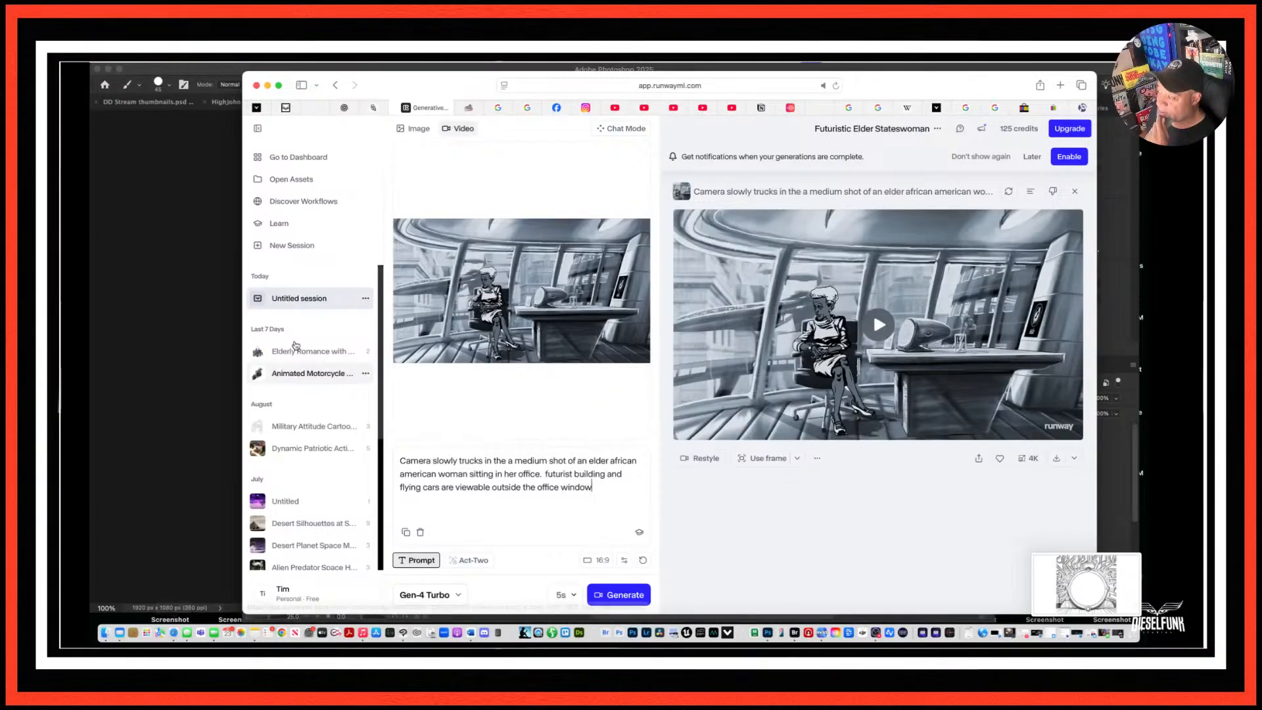
{"action": "left_click", "coordinate": [270, 105]}
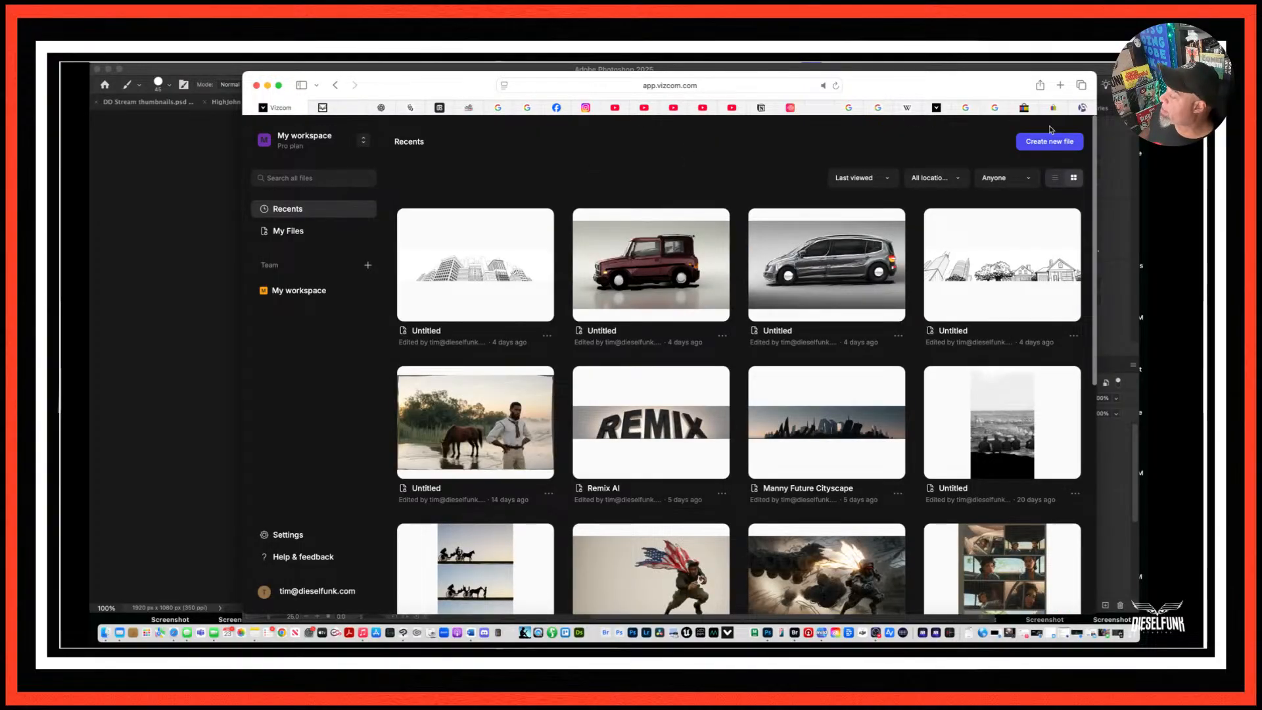
{"action": "left_click", "coordinate": [1049, 142]}
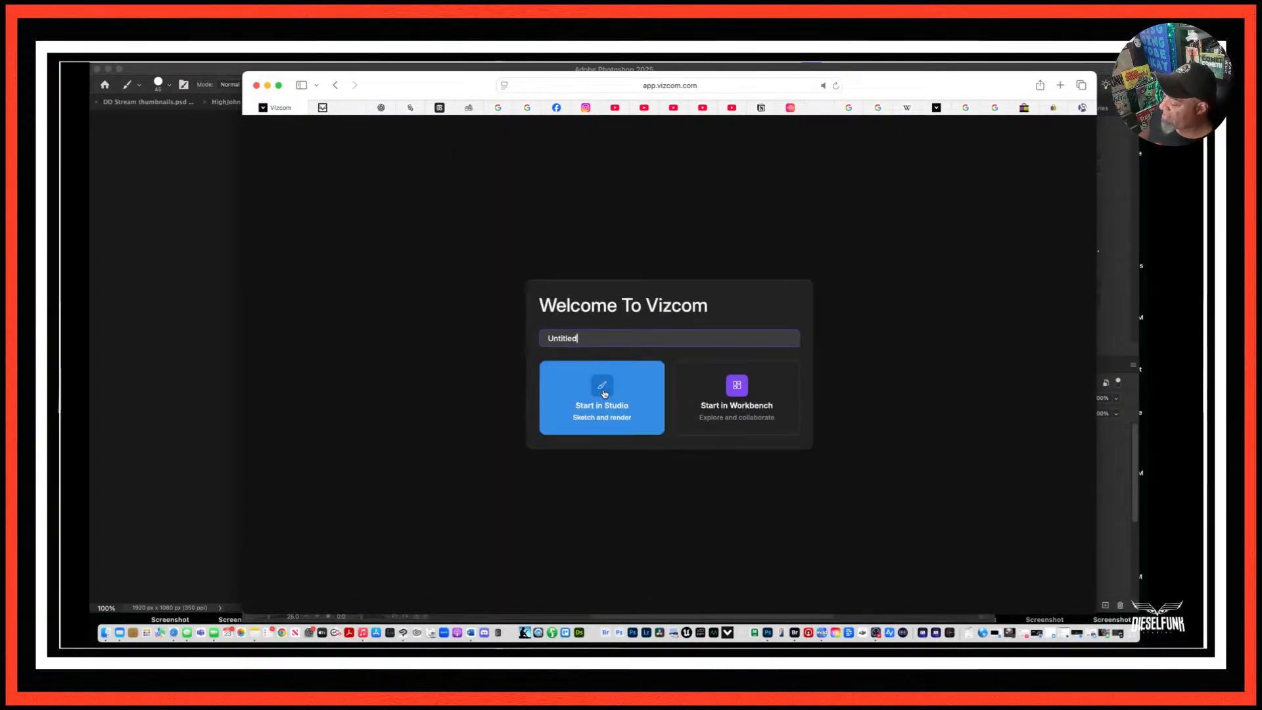
{"action": "double_click", "coordinate": [568, 331]}
{"action": "left_click", "coordinate": [641, 385]}
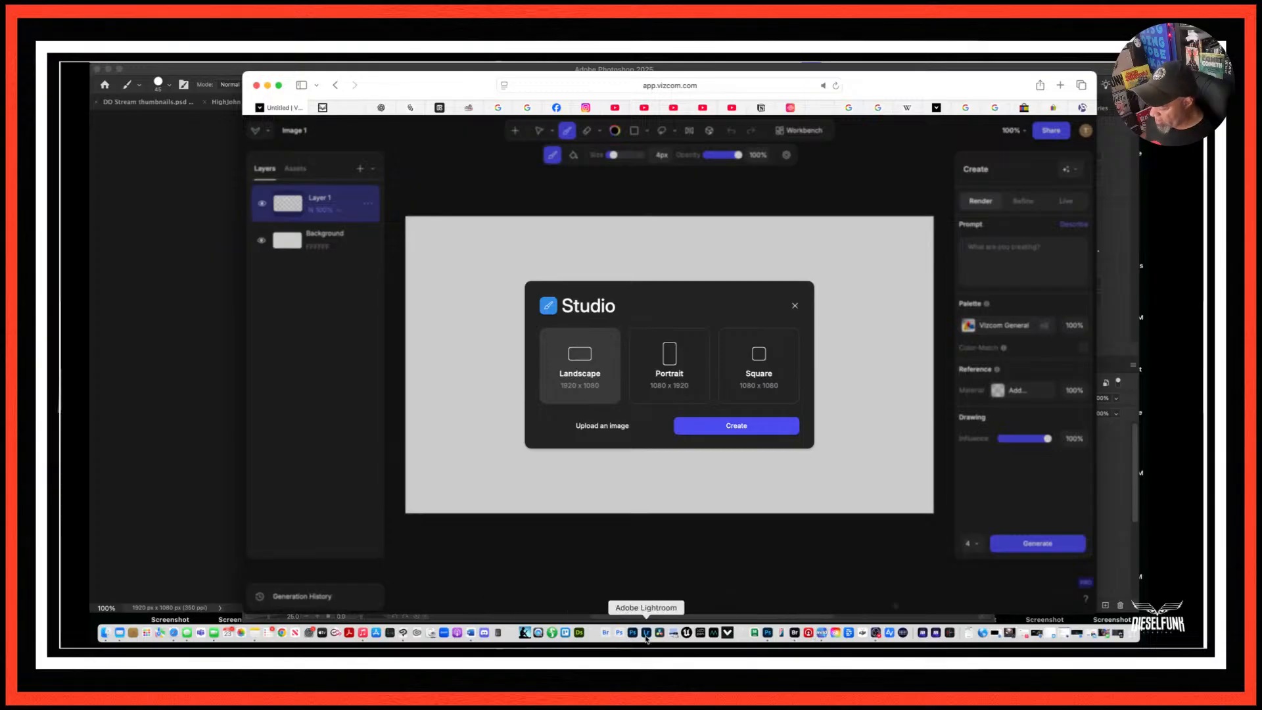
Switch to Adobe Bridge and select Screenshot 2025-09-23 at 5.30.48 PM.png in the Desktop folder.
{"action": "left_click", "coordinate": [794, 632]}
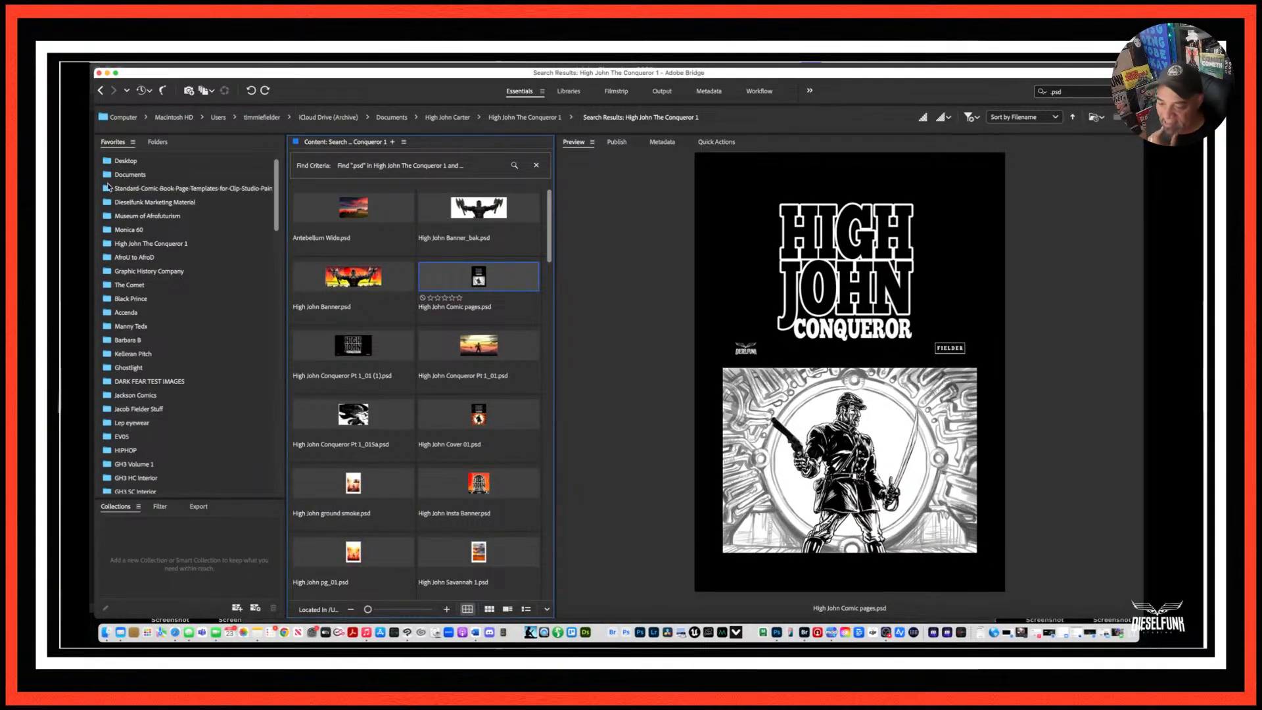
{"action": "left_click", "coordinate": [133, 163]}
{"action": "scroll", "coordinate": [427, 376], "scroll_direction": "down", "scroll_amount": 15}
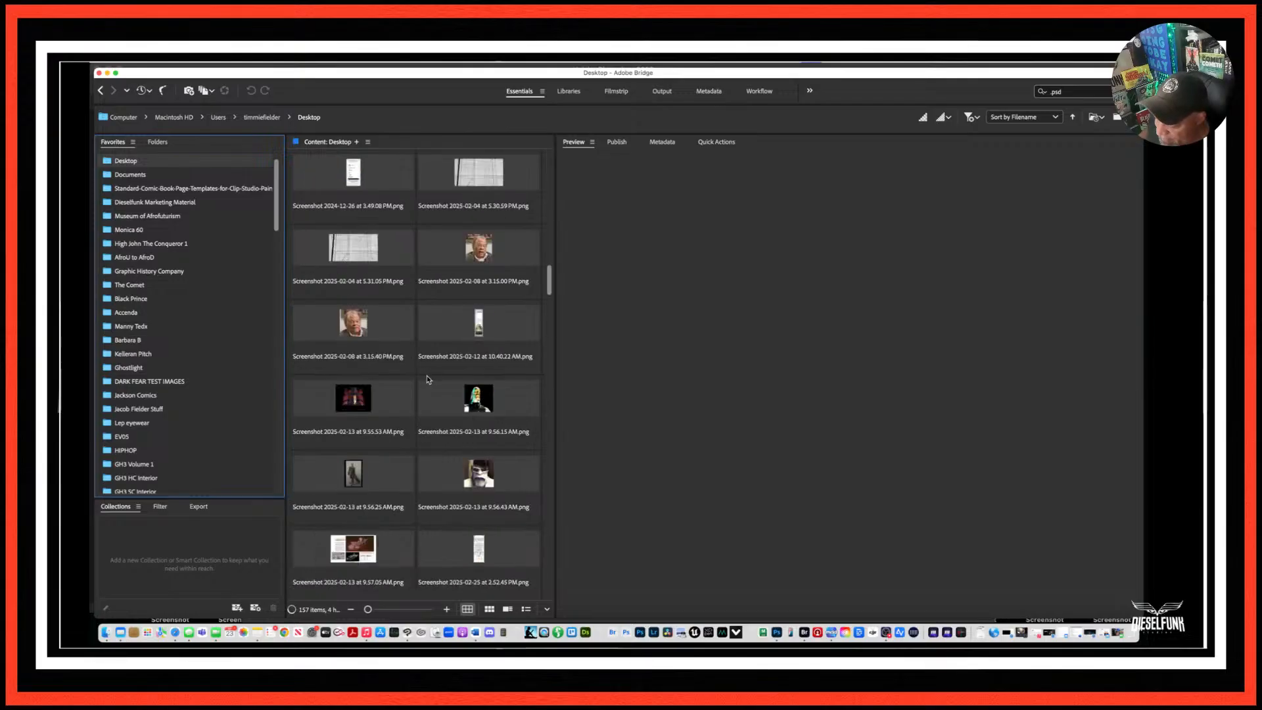
{"action": "scroll", "coordinate": [427, 378], "scroll_direction": "down", "scroll_amount": 5}
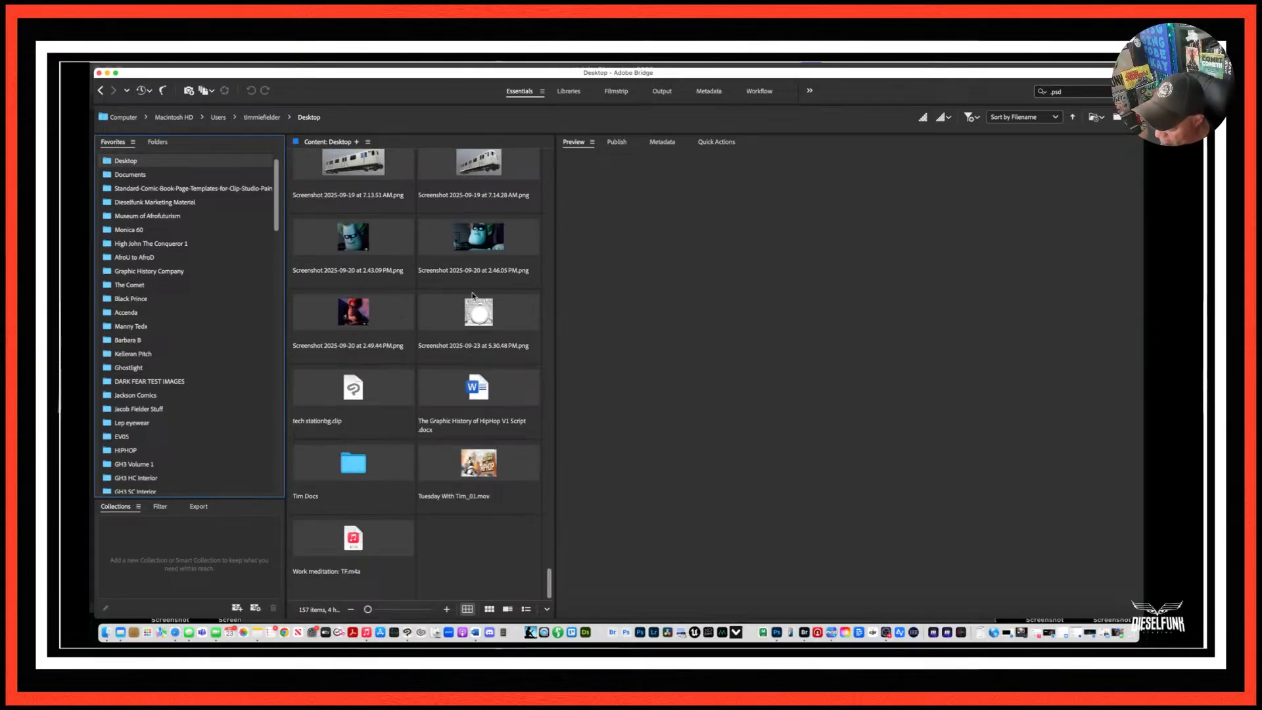
{"action": "left_click", "coordinate": [480, 318]}
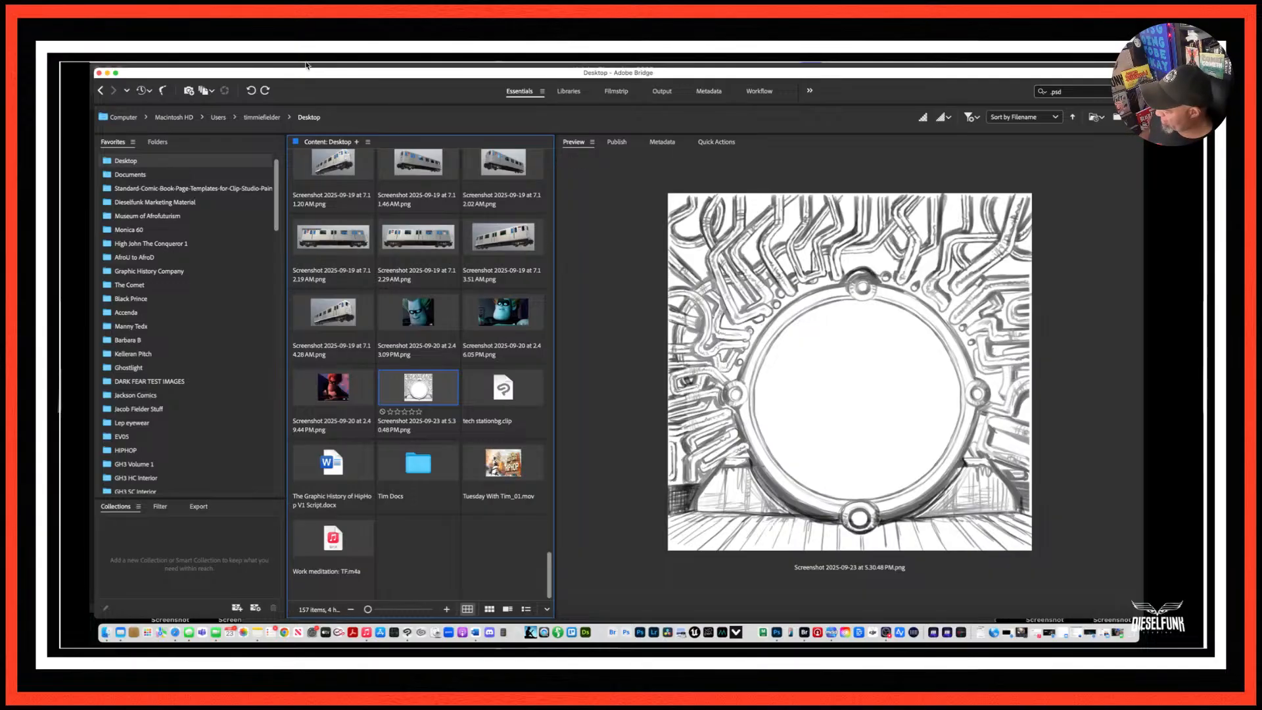
Move the Bridge window aside and bring the selected ring screenshot into the Vizcom file as a new layer.
{"action": "left_click_drag", "start_coordinate": [341, 75], "coordinate": [879, 88]}
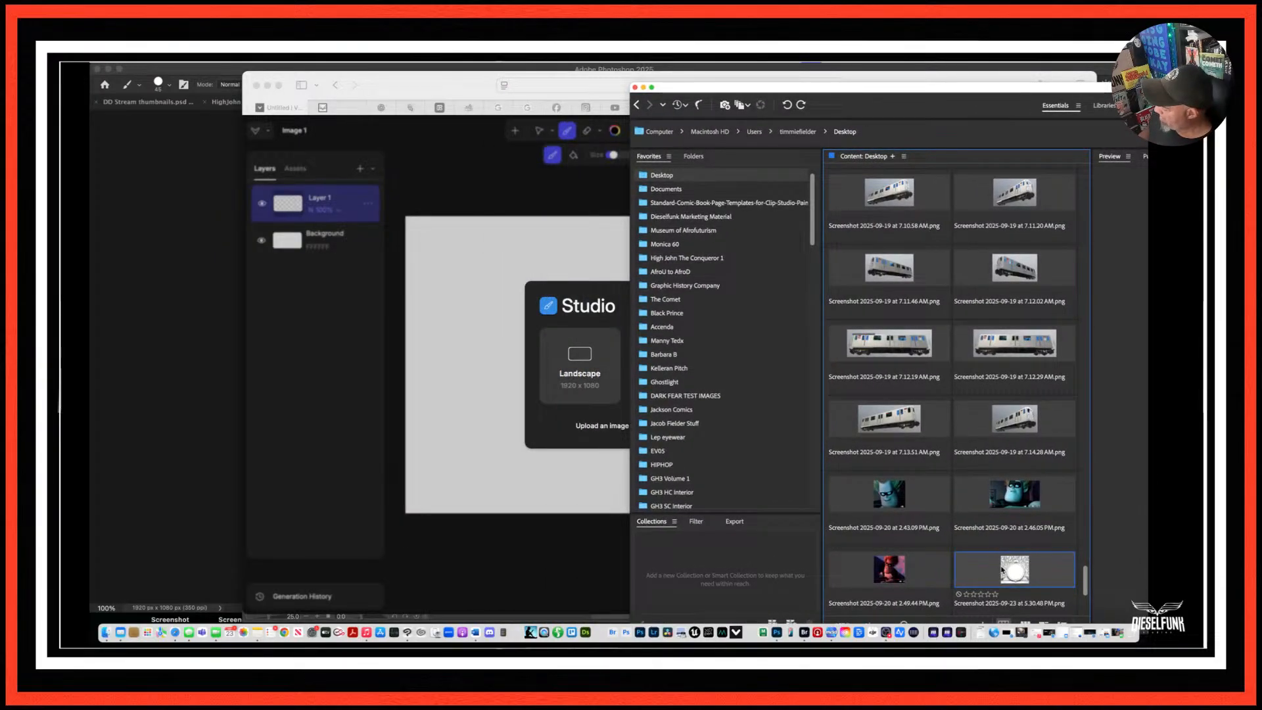
{"action": "left_click_drag", "start_coordinate": [1004, 569], "coordinate": [563, 347]}
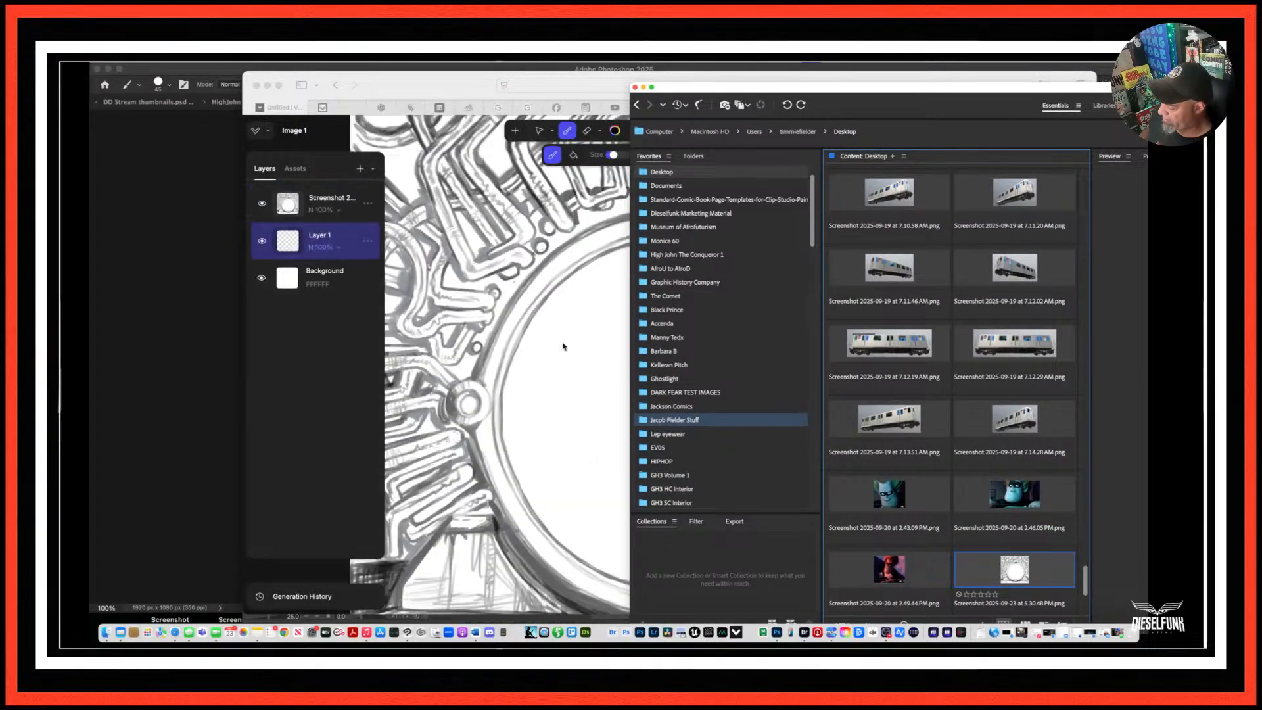
{"action": "left_click", "coordinate": [464, 279]}
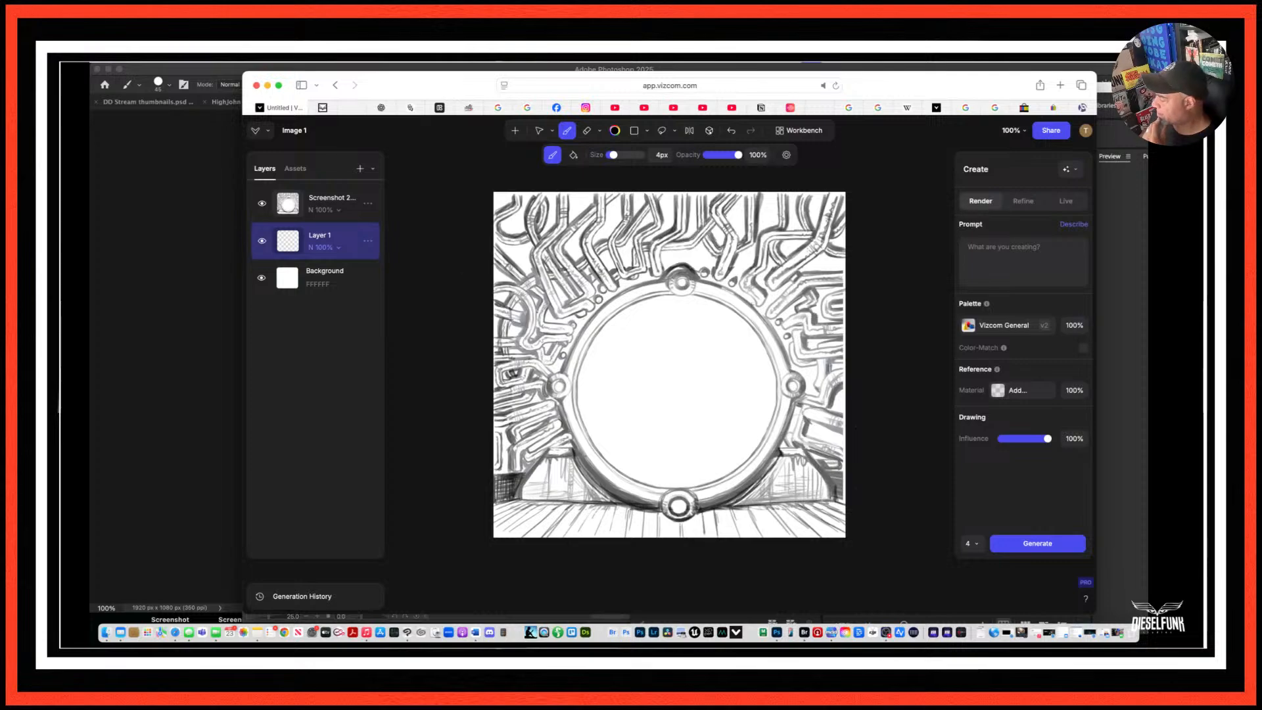
Have Vizcom describe the drawing as the render prompt and replace the word "hatch" with "portal".
{"action": "left_click", "coordinate": [1075, 225]}
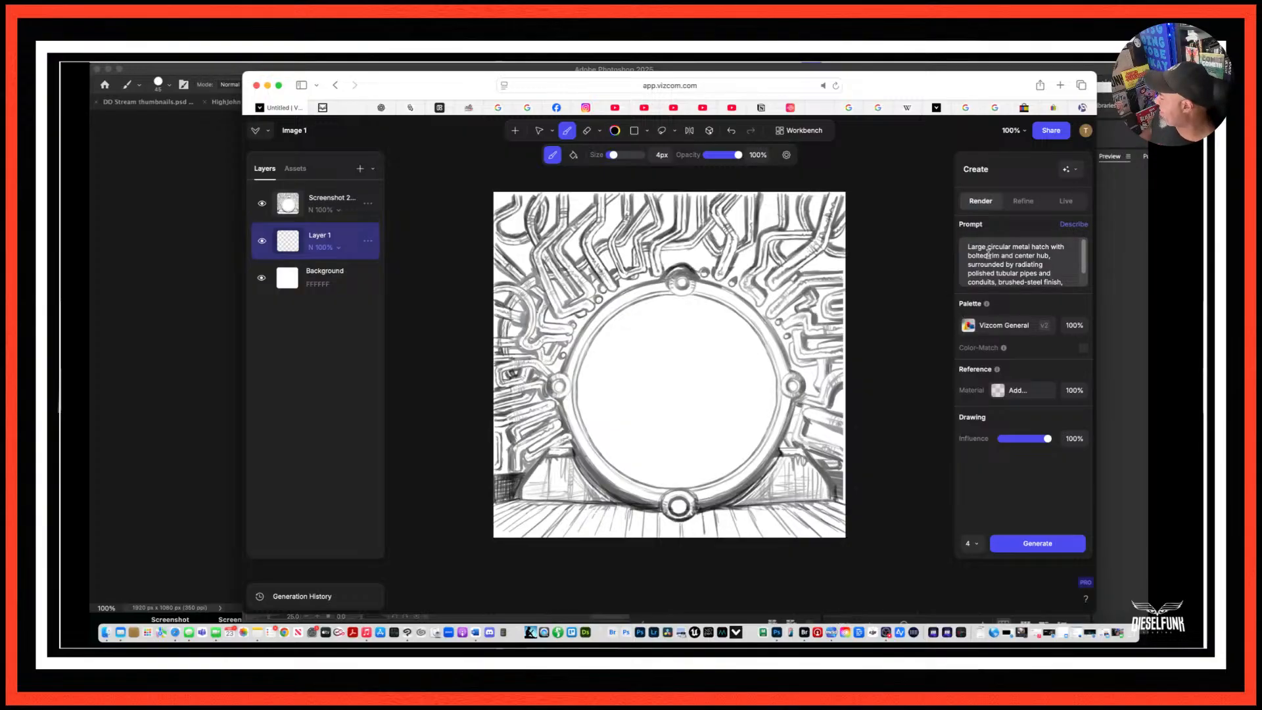
{"action": "left_click_drag", "start_coordinate": [1013, 246], "coordinate": [1052, 249]}
{"action": "left_click", "coordinate": [1031, 246]}
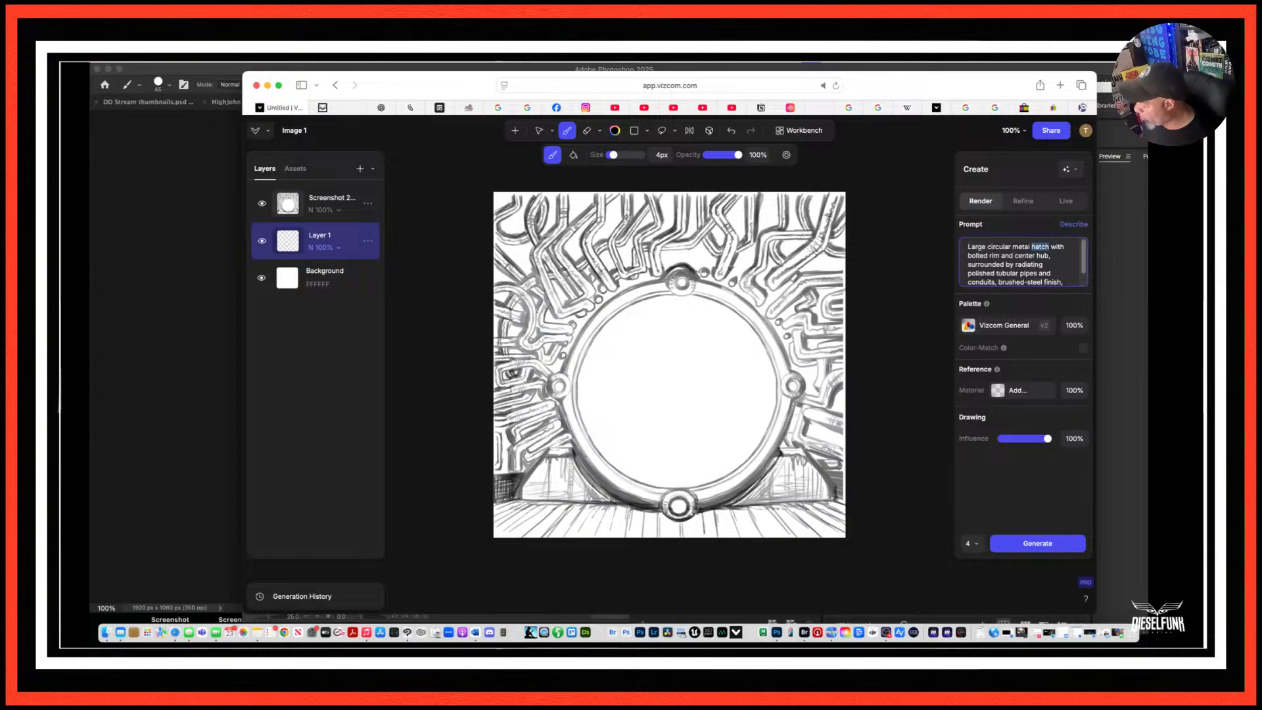
{"action": "type", "text": "portal"}
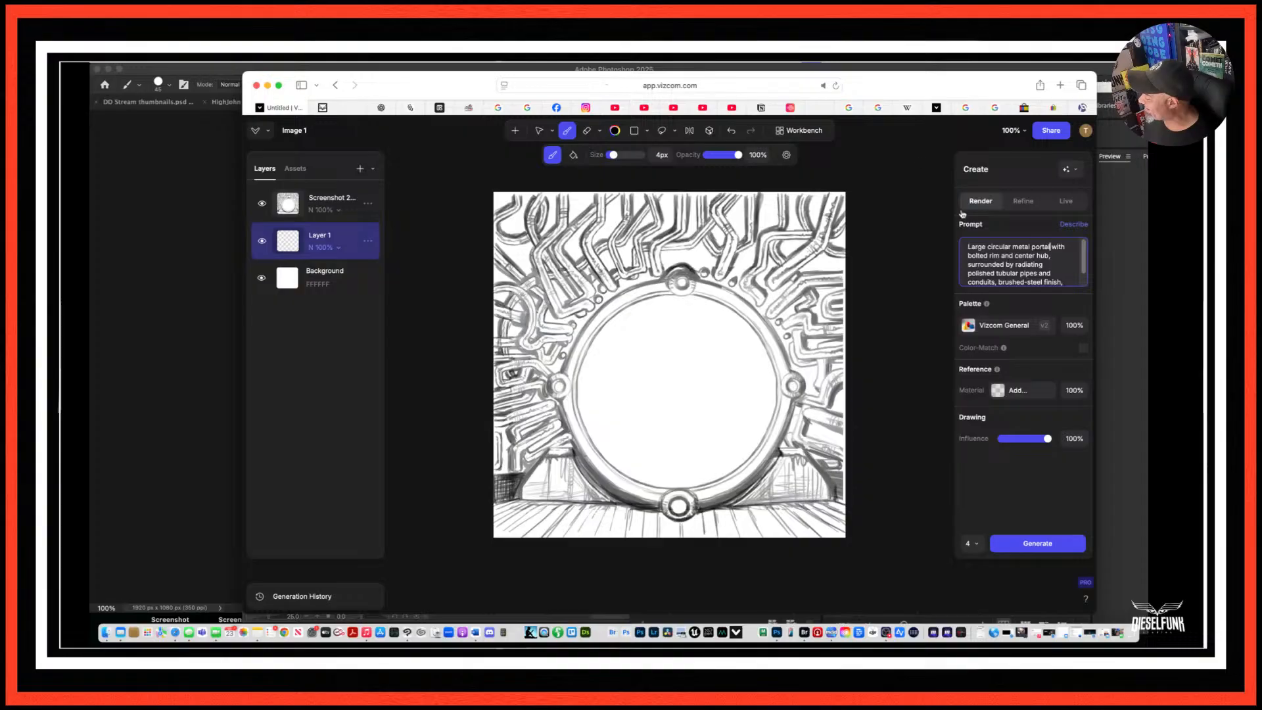
Insert "light emanating from within. The portal has a" before "bolted rim" in the prompt.
{"action": "left_click", "coordinate": [968, 256]}
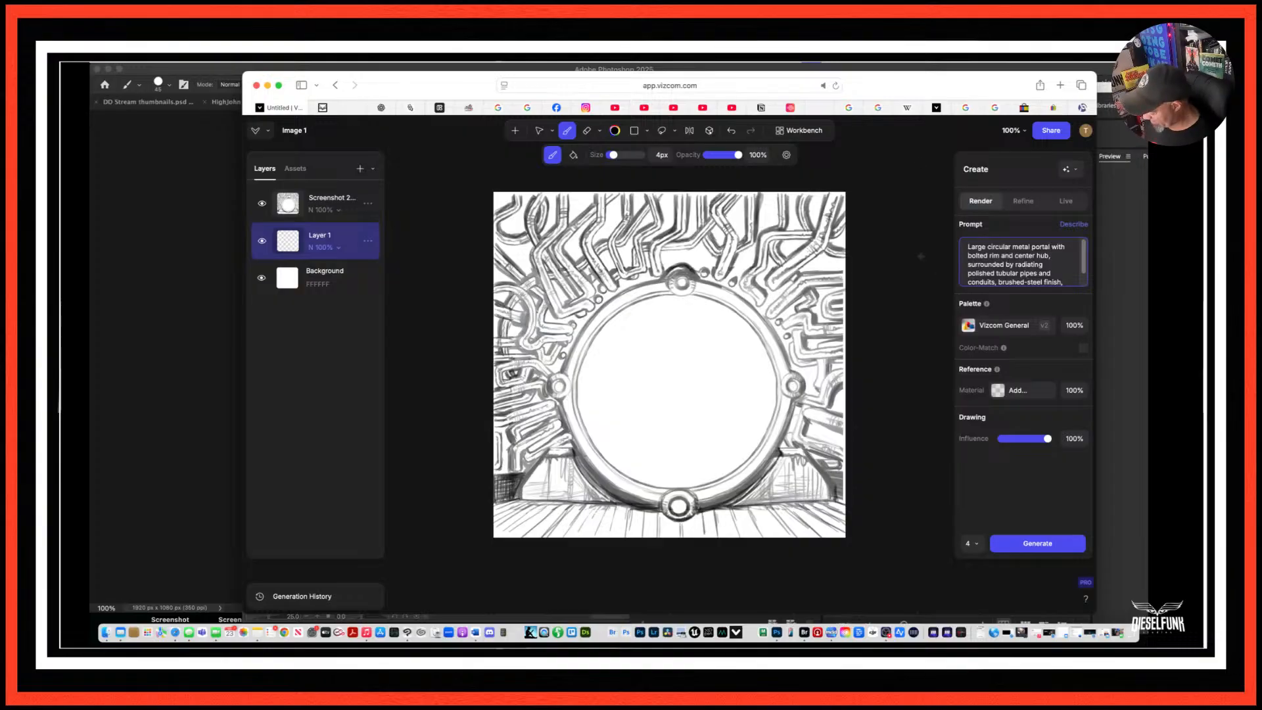
{"action": "type", "text": "ligh"}
{"action": "type", "text": "t emana"}
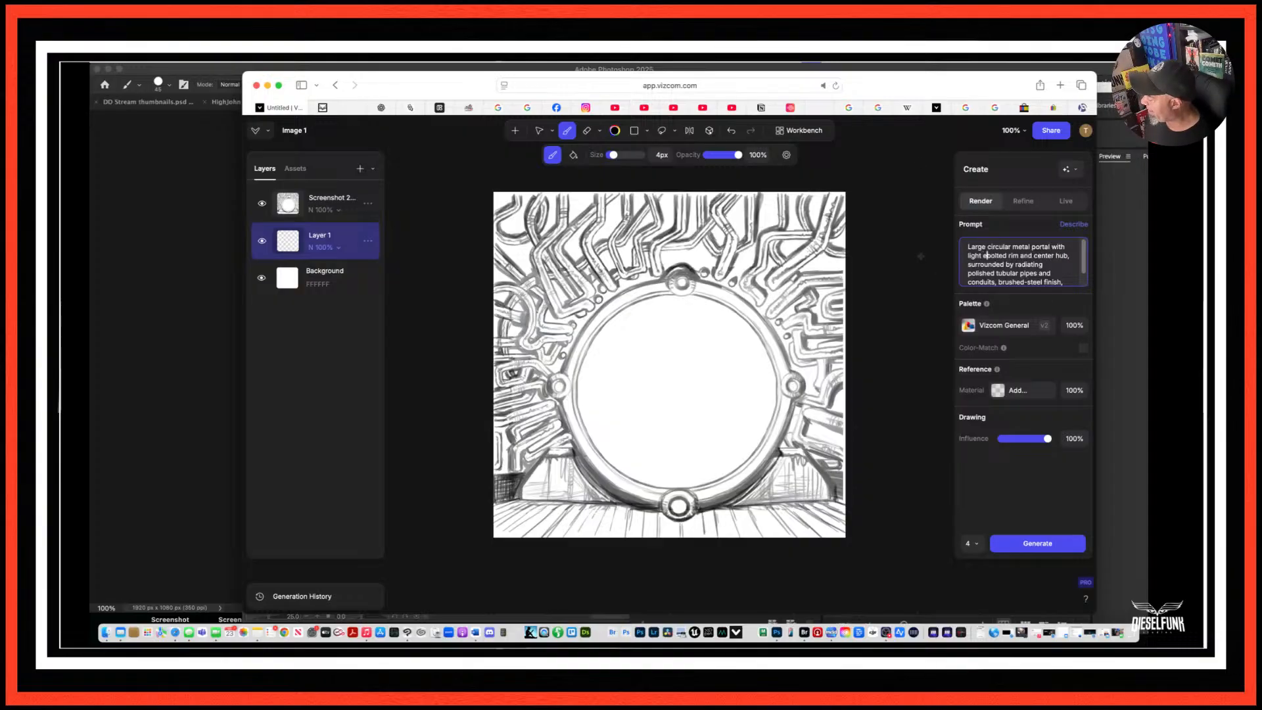
{"action": "type", "text": "ting from within"}
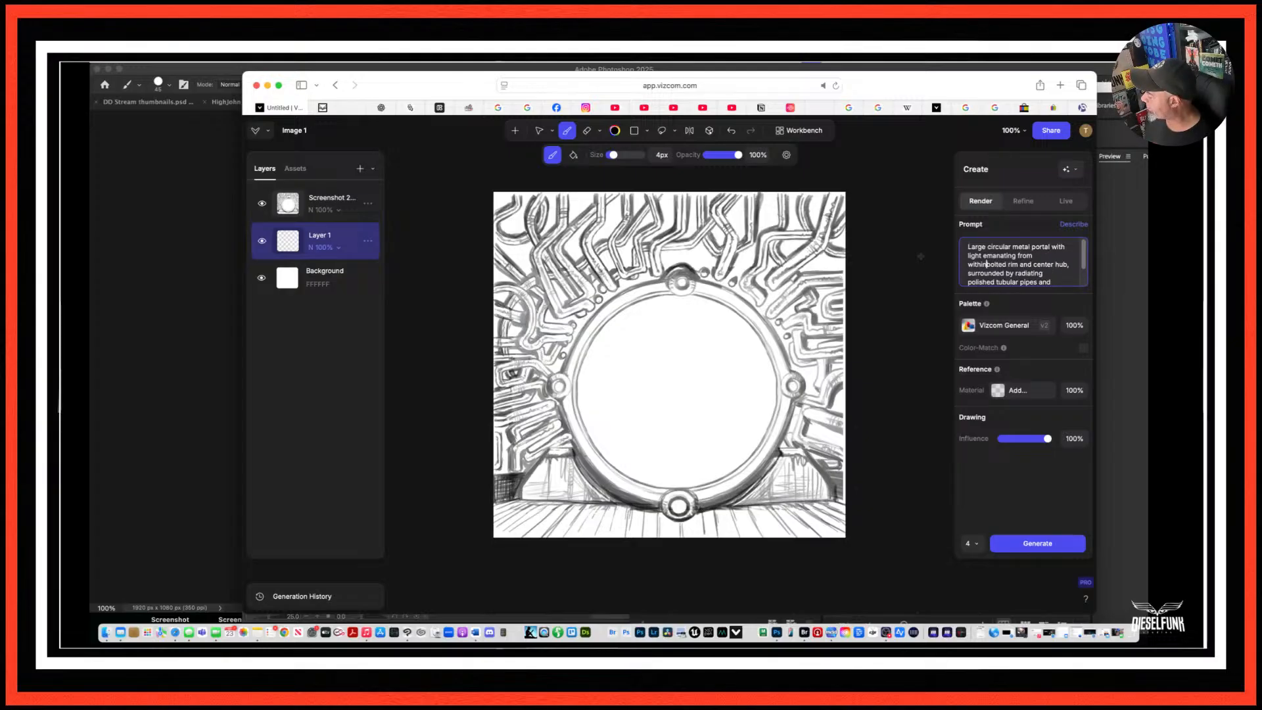
{"action": "type", "text": ".  "}
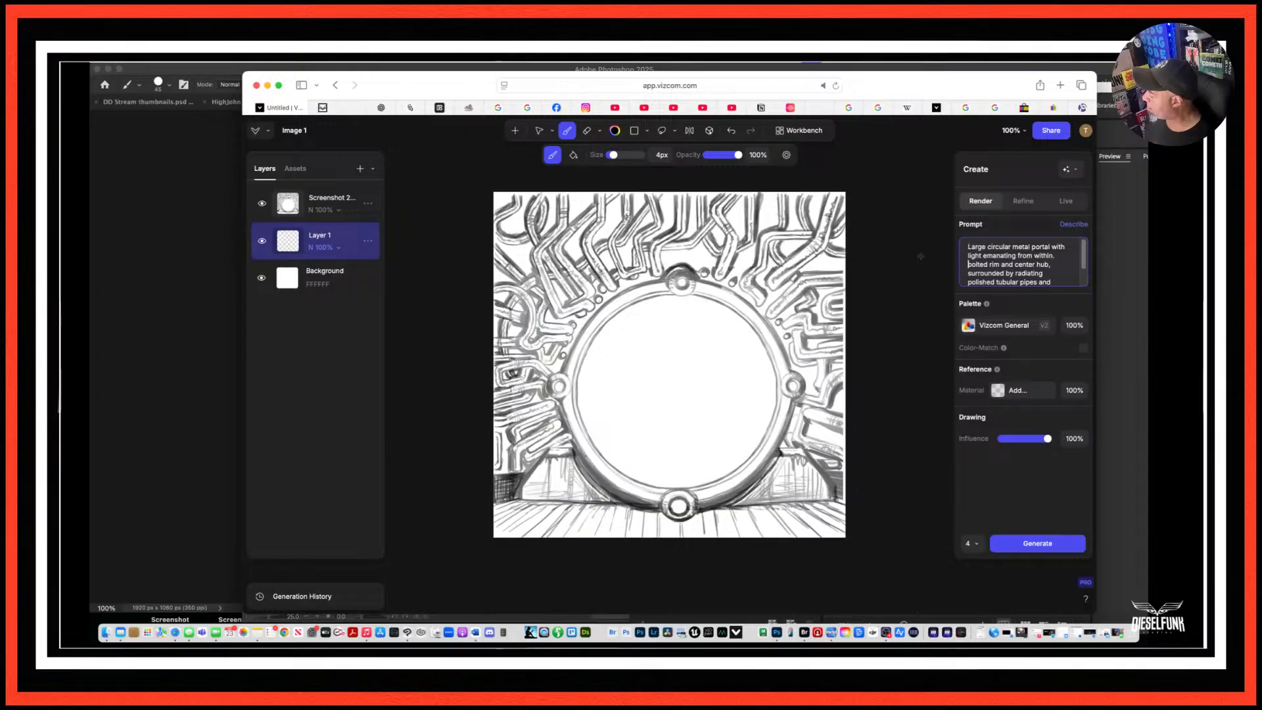
{"action": "type", "text": "The "}
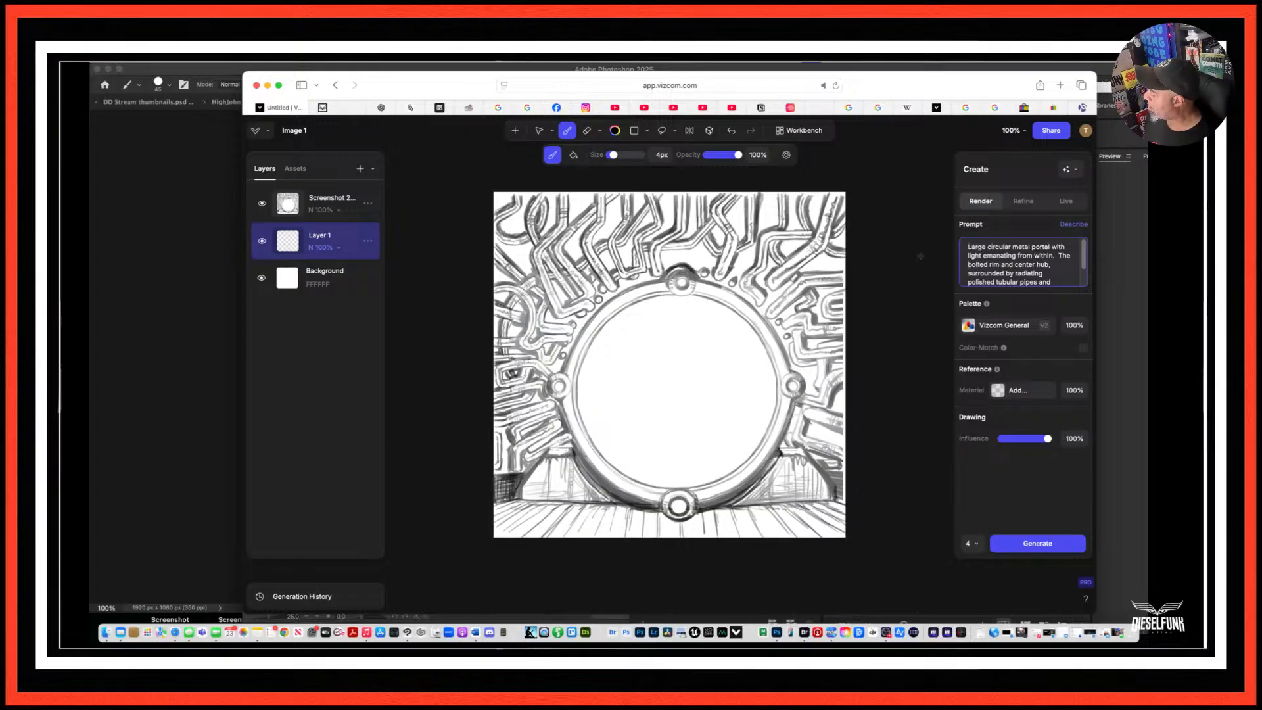
{"action": "type", "text": "pro"}
{"action": "key", "text": "BackSpace"}
{"action": "key", "text": "BackSpace"}
{"action": "type", "text": "ortal "}
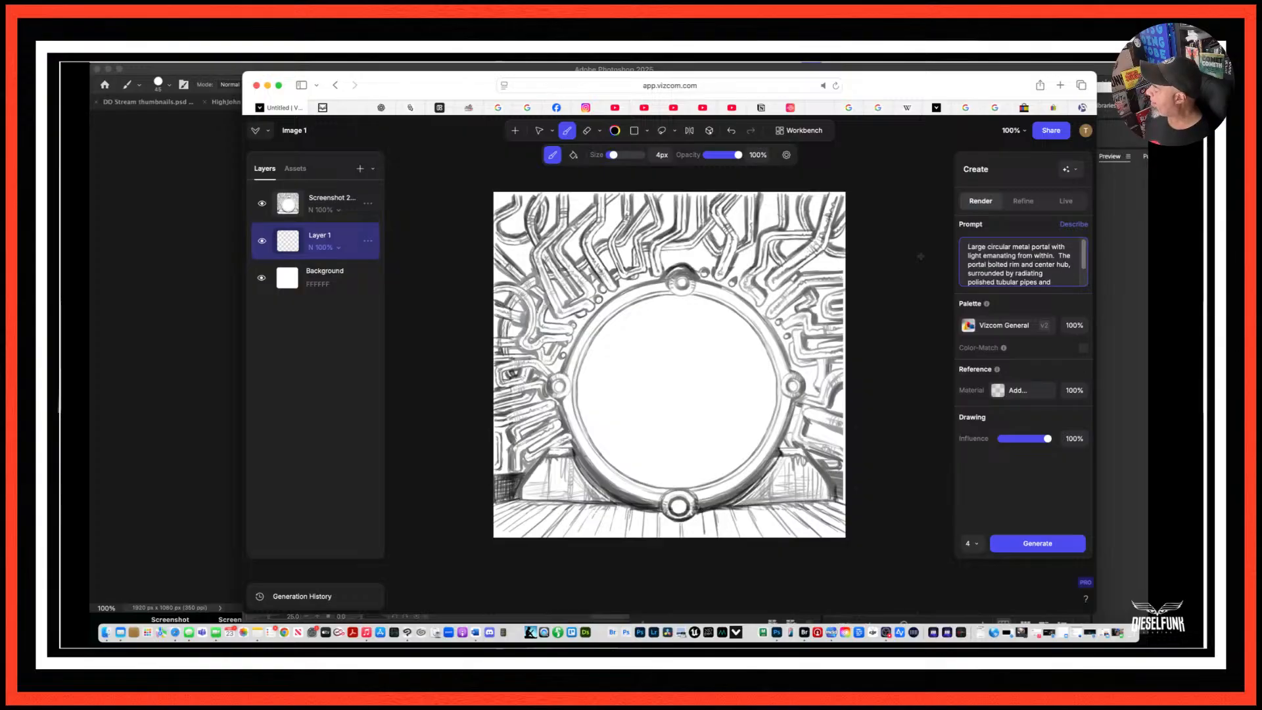
{"action": "type", "text": "has a"}
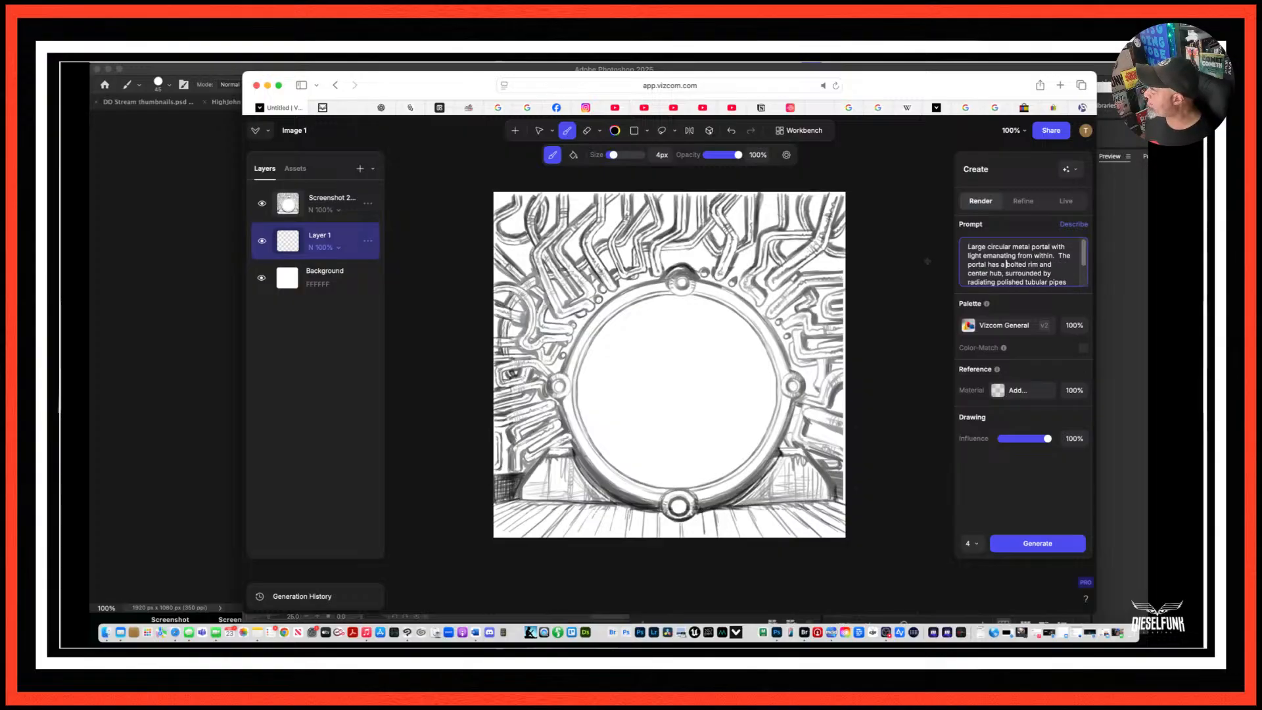
Insert "copper" before "tubular pipes" in the prompt.
{"action": "scroll", "coordinate": [1019, 269], "scroll_direction": "down", "scroll_amount": 2}
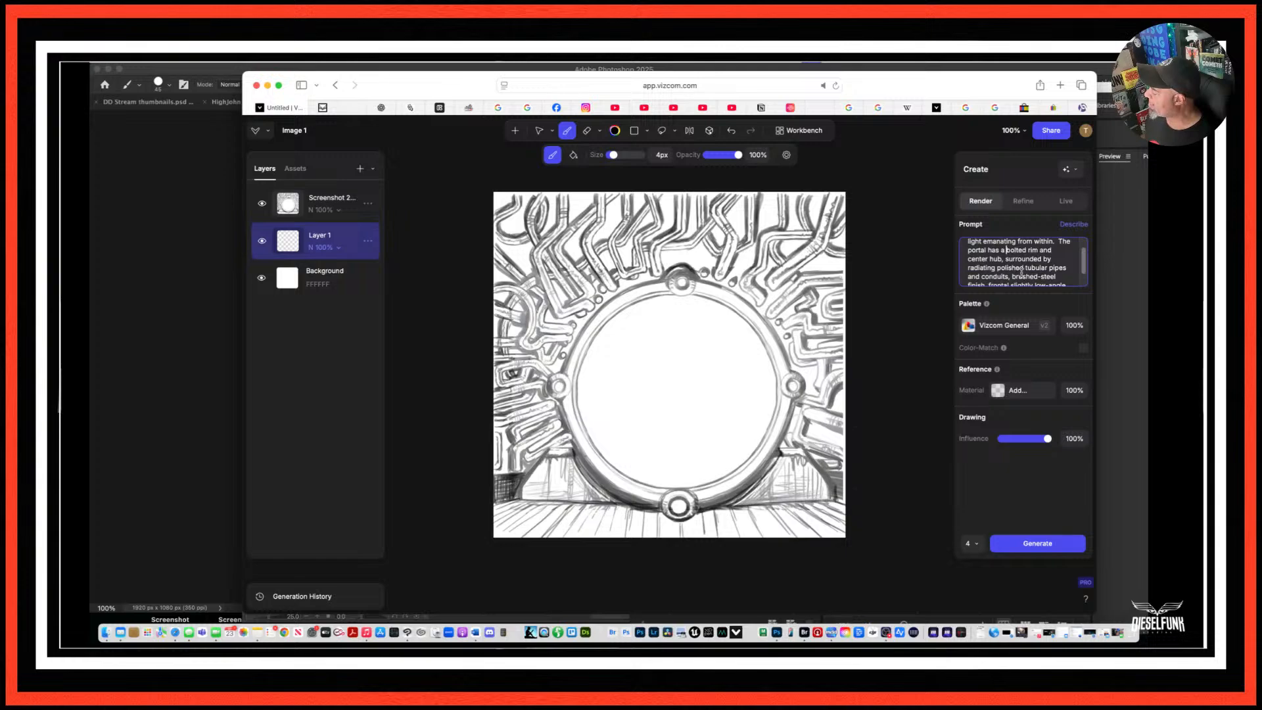
{"action": "scroll", "coordinate": [1020, 271], "scroll_direction": "down", "scroll_amount": 1}
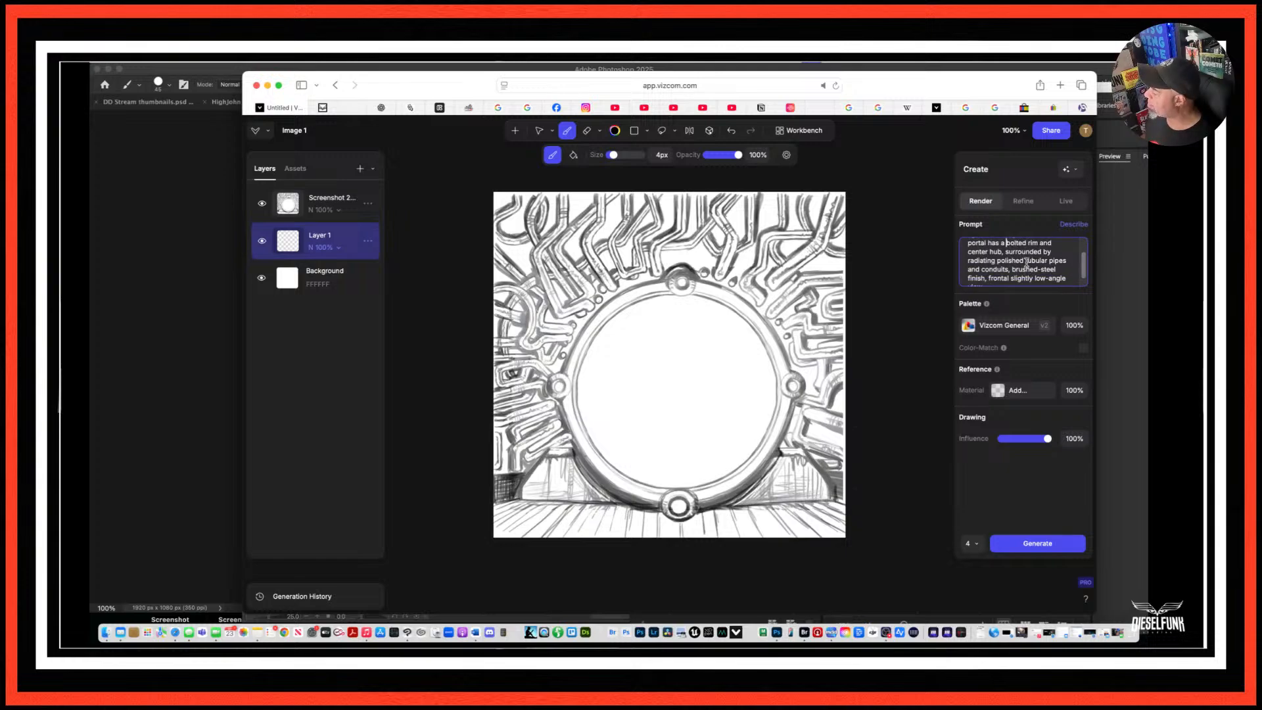
{"action": "left_click", "coordinate": [1026, 261]}
{"action": "type", "text": "cop"}
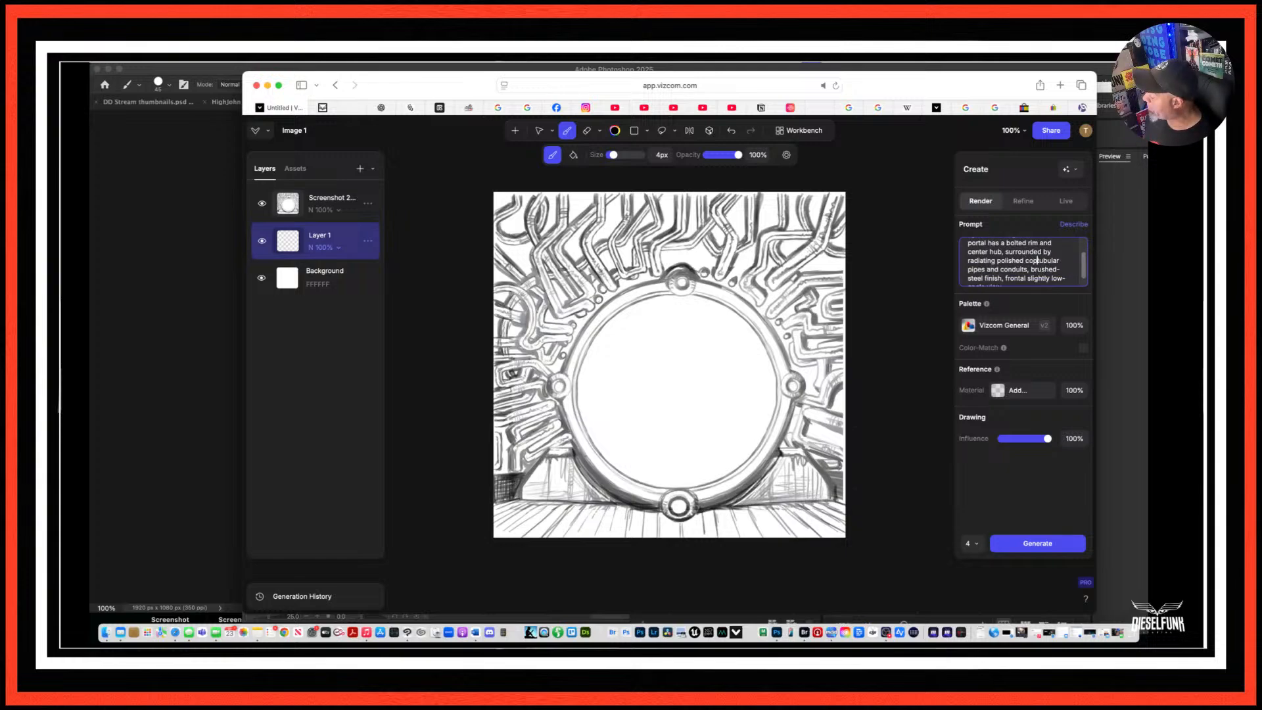
{"action": "type", "text": "per"}
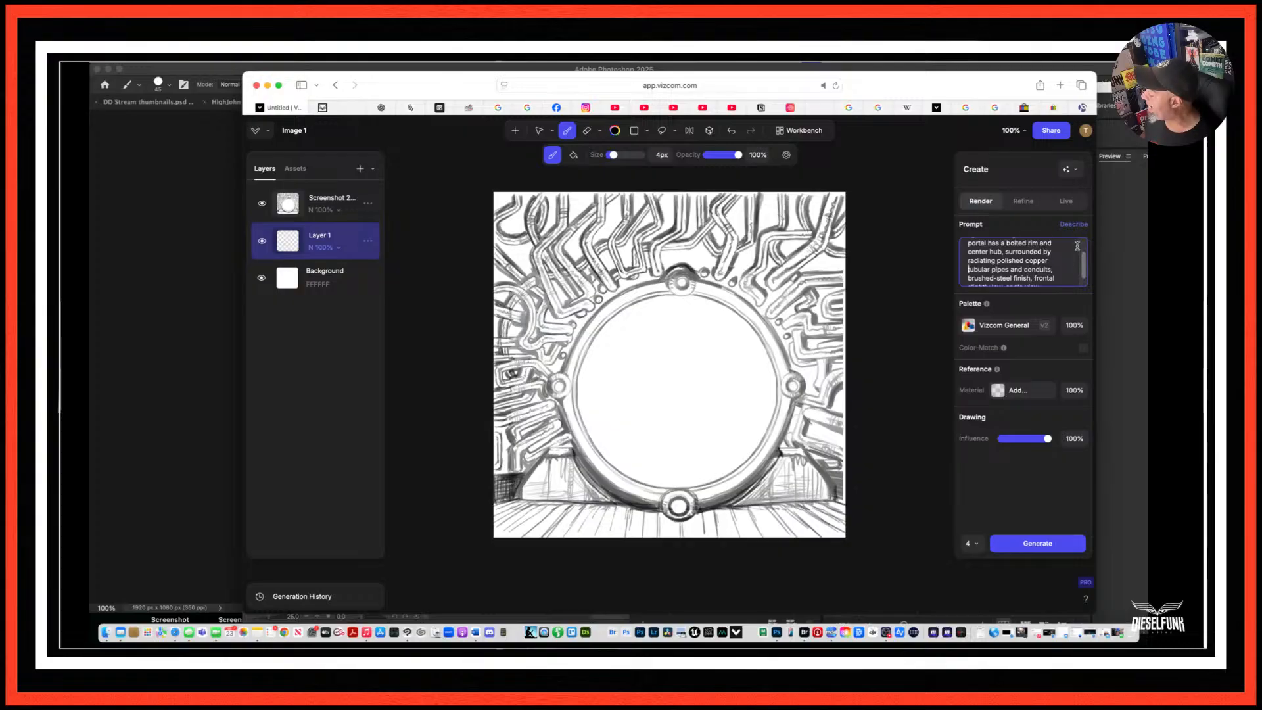
Append ", cinematic, photoreal" to the end of the prompt and generate four renders.
{"action": "scroll", "coordinate": [1030, 272], "scroll_direction": "down", "scroll_amount": 2}
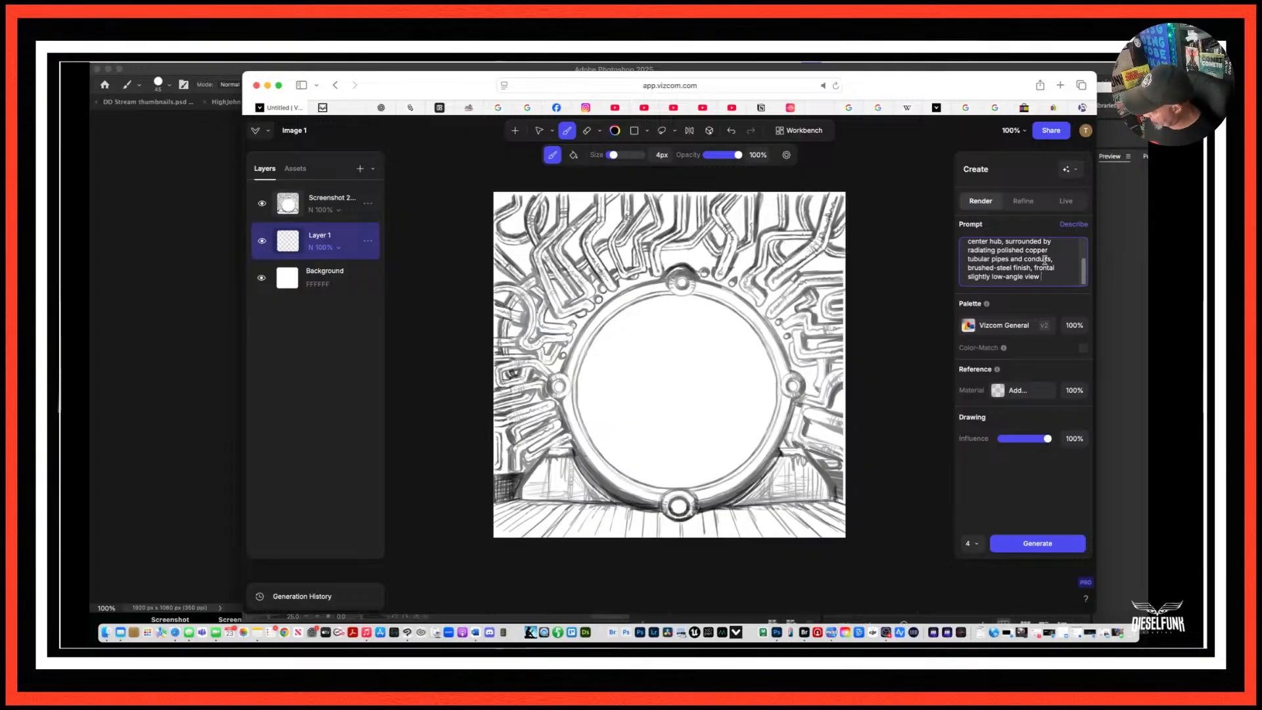
{"action": "key", "text": "BackSpace"}
{"action": "type", "text": ", cinem"}
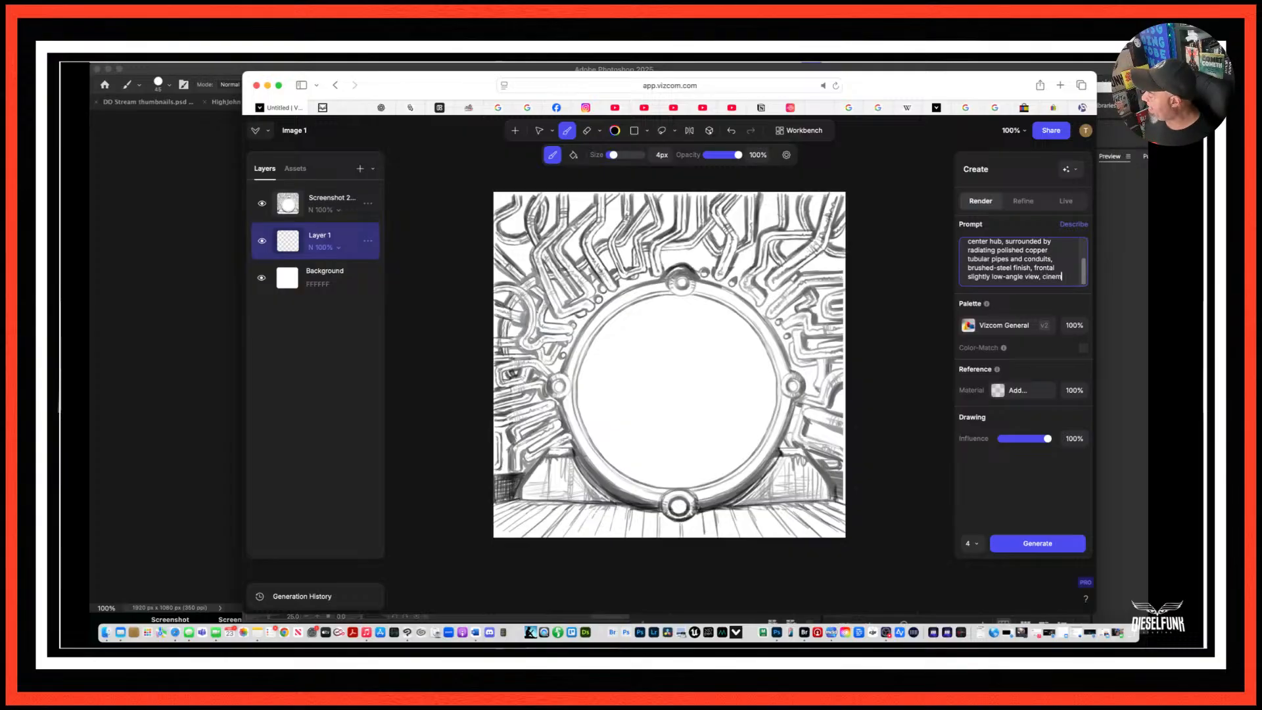
{"action": "type", "text": "atic, photore"}
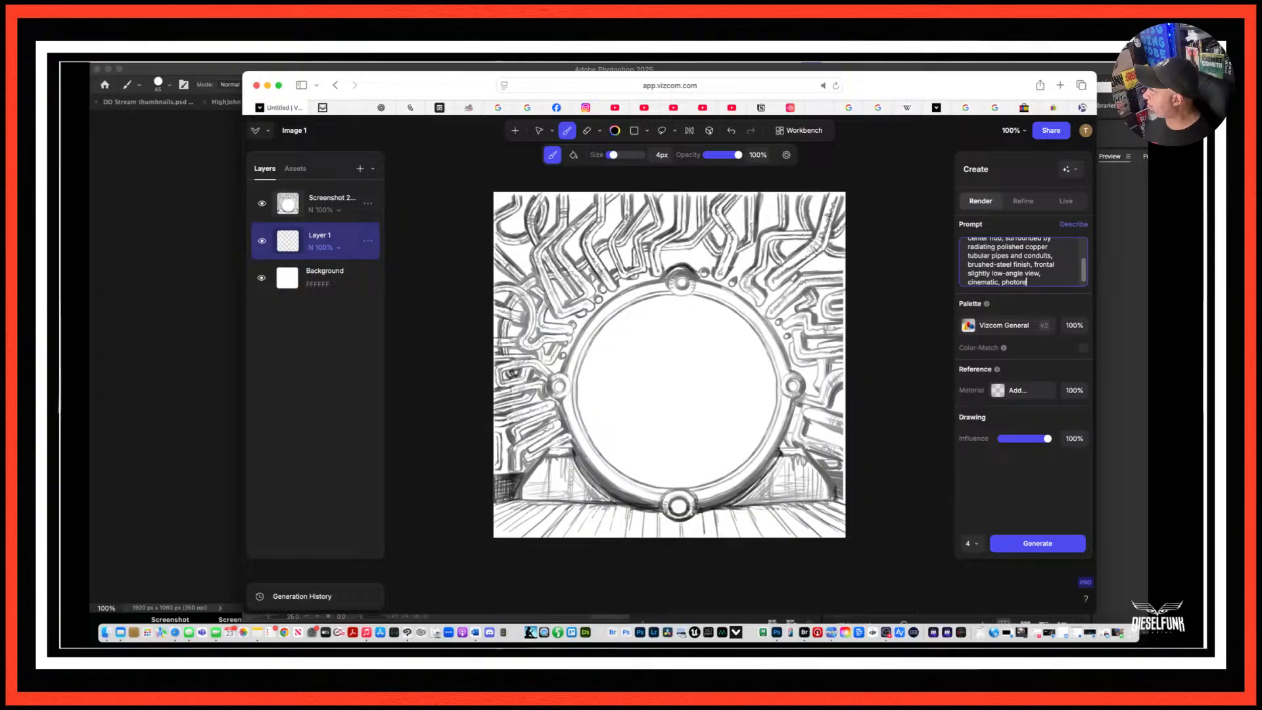
{"action": "type", "text": "al"}
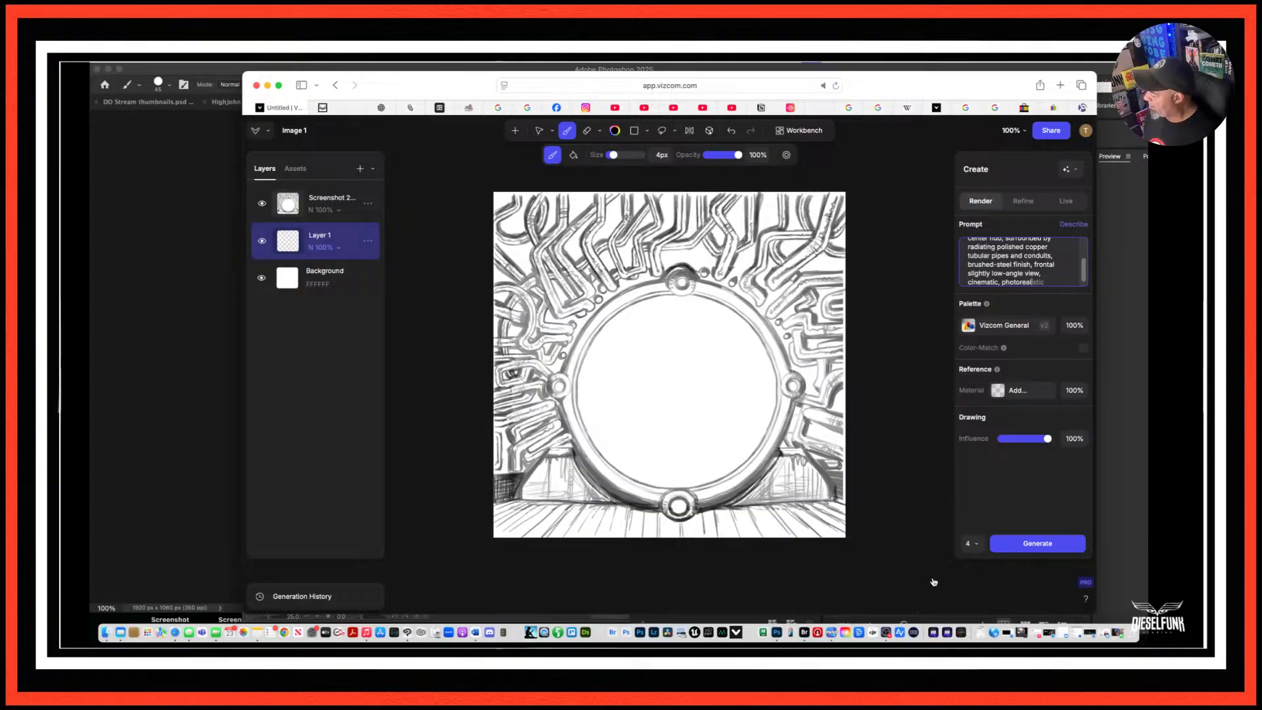
{"action": "left_click", "coordinate": [1038, 551]}
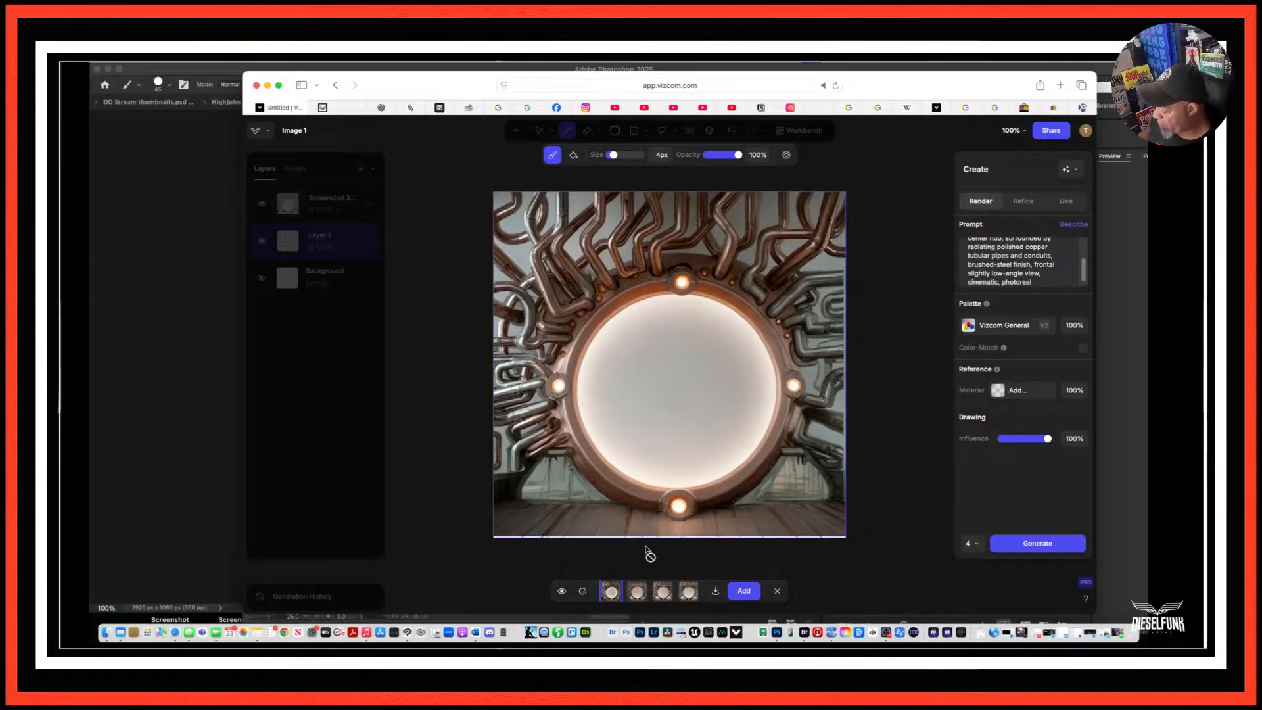
Add the second generated render as a layer, and preview the third and fourth ones.
{"action": "left_click", "coordinate": [636, 591]}
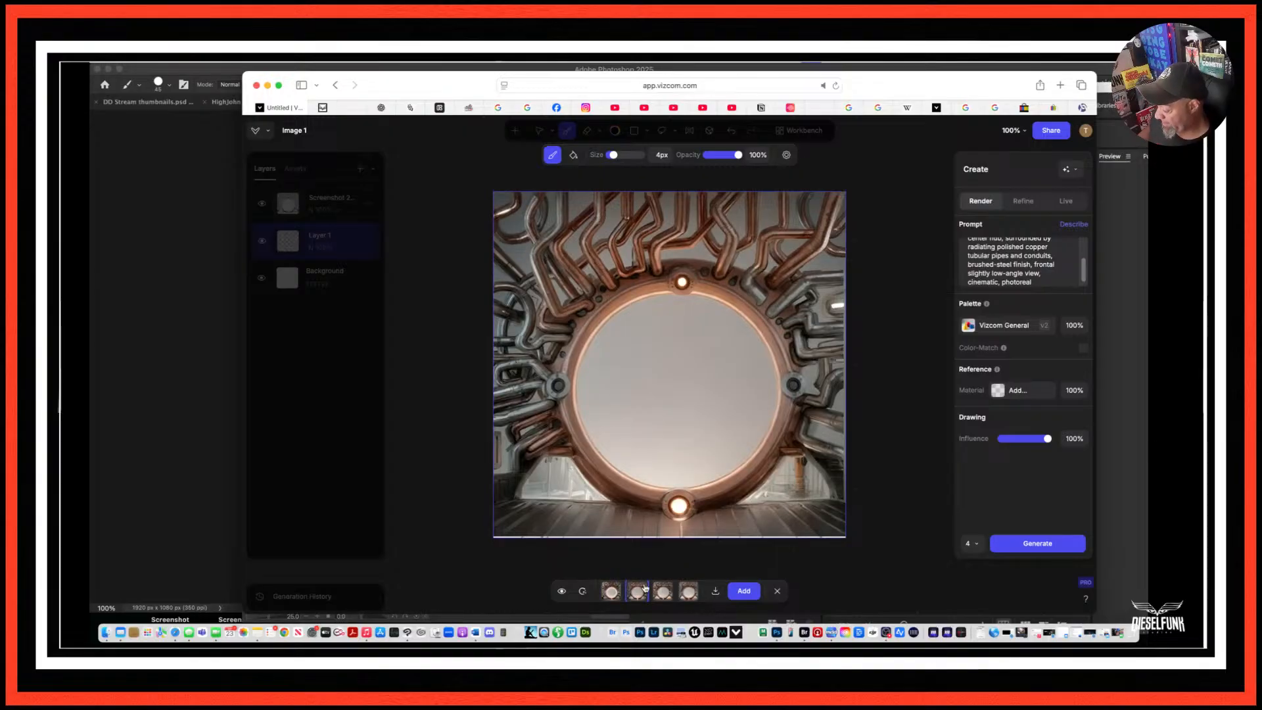
{"action": "left_click", "coordinate": [744, 591]}
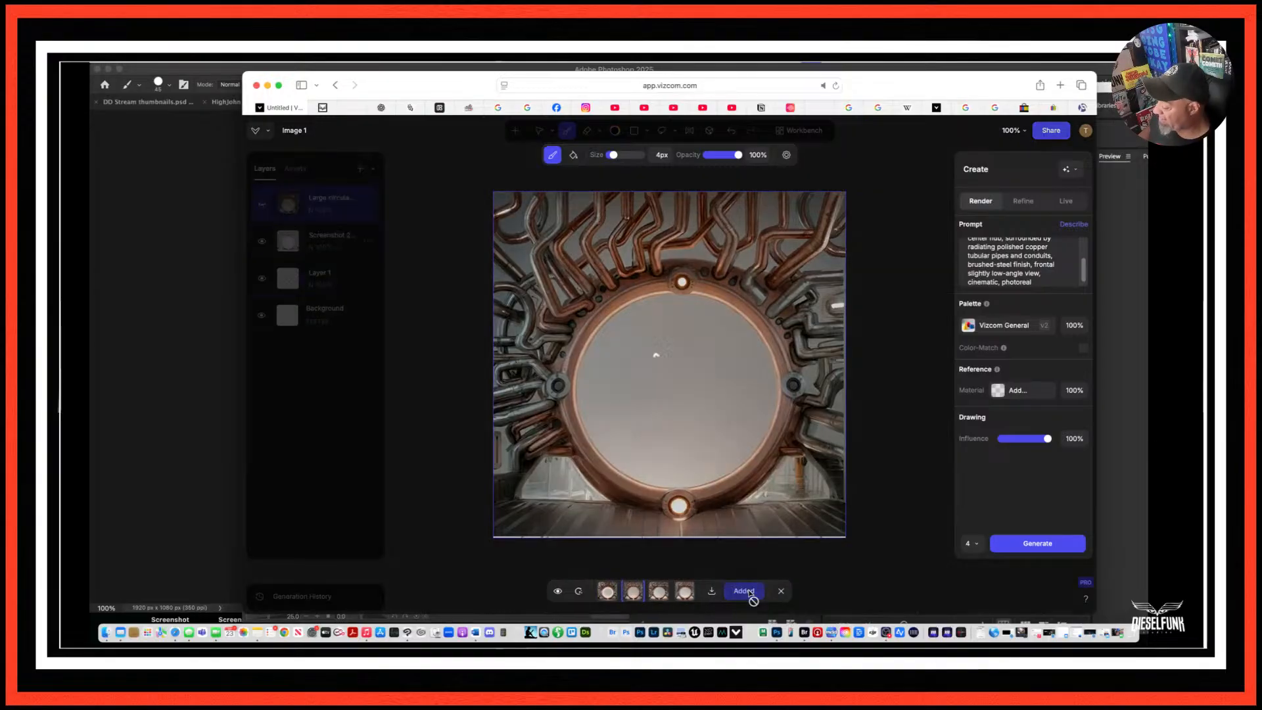
{"action": "left_click", "coordinate": [656, 595]}
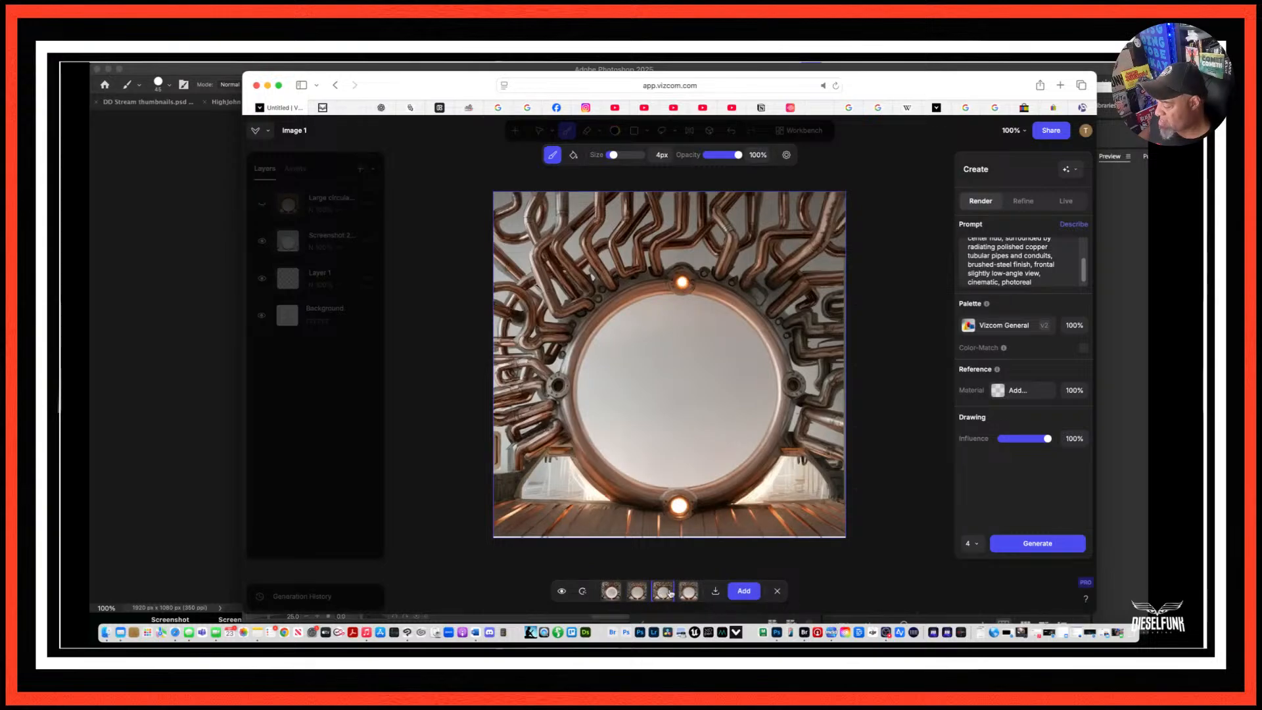
{"action": "left_click", "coordinate": [688, 592]}
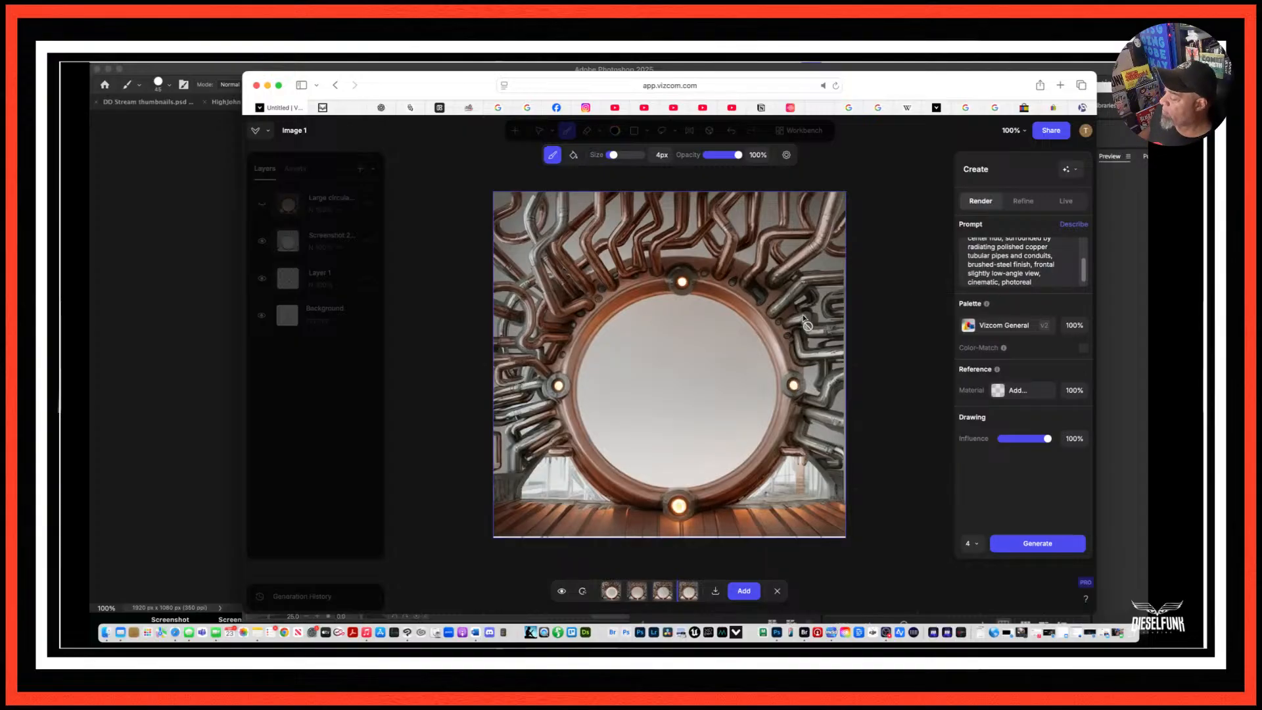
Insert "Moody dark room with heavy shadows," before "cinematic" in the prompt.
{"action": "left_click", "coordinate": [1044, 273]}
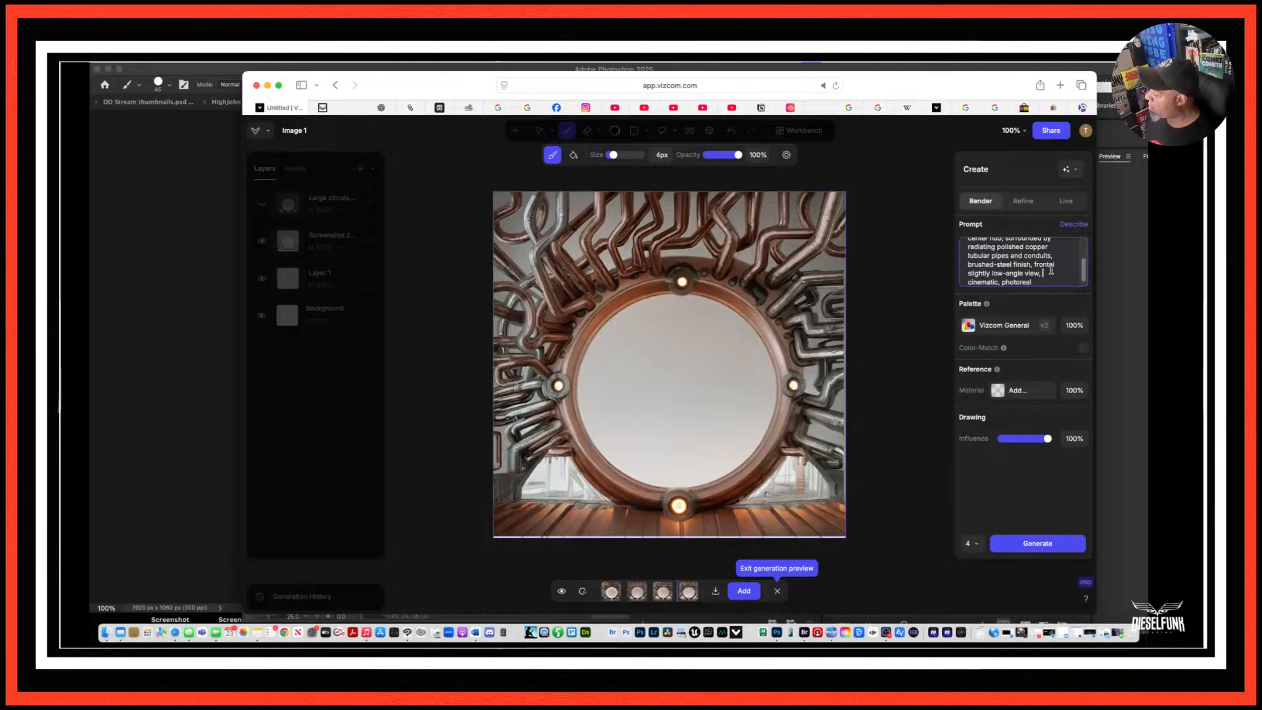
{"action": "type", "text": "Mood"}
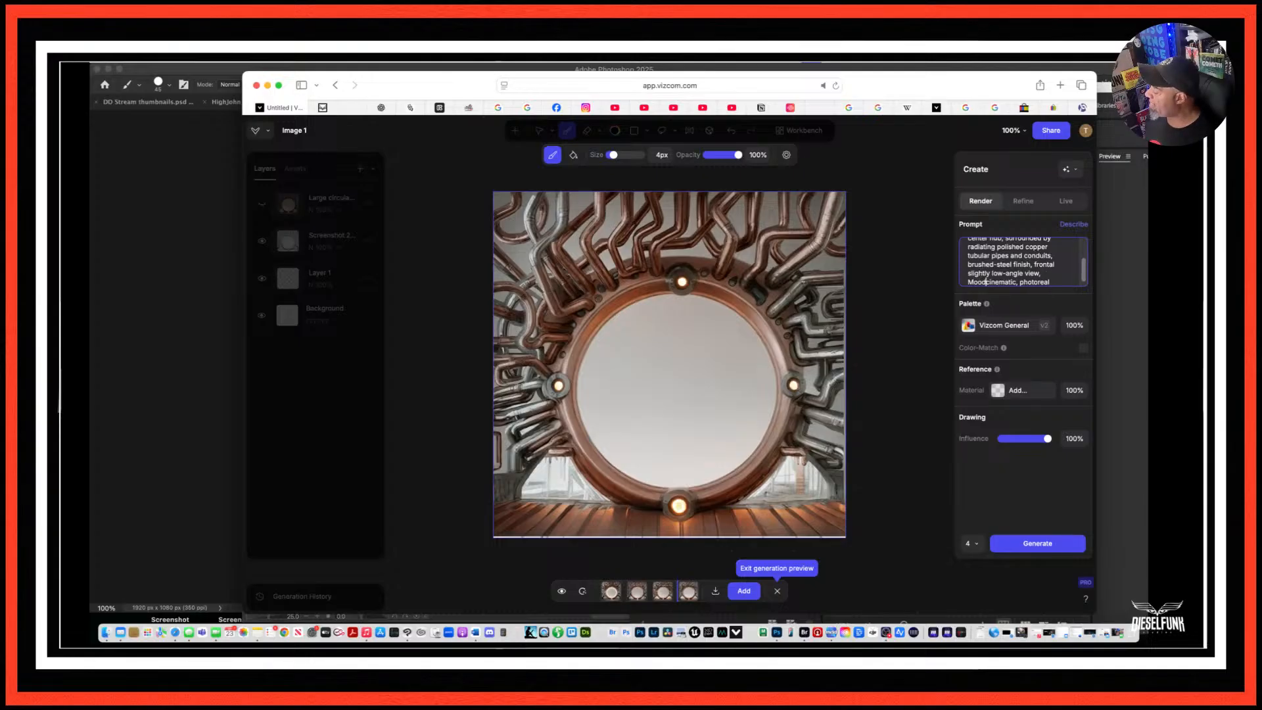
{"action": "type", "text": "y "}
{"action": "type", "text": "dark room "}
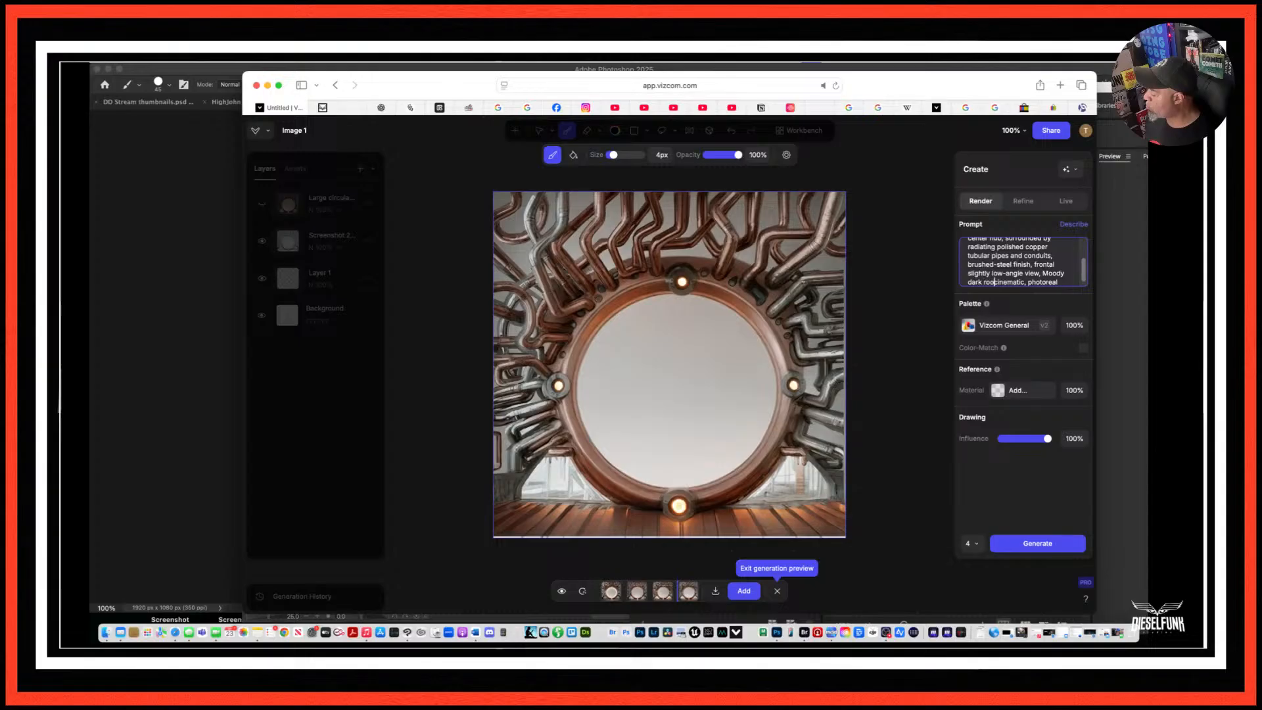
{"action": "type", "text": "with heavy sh"}
{"action": "type", "text": "adows"}
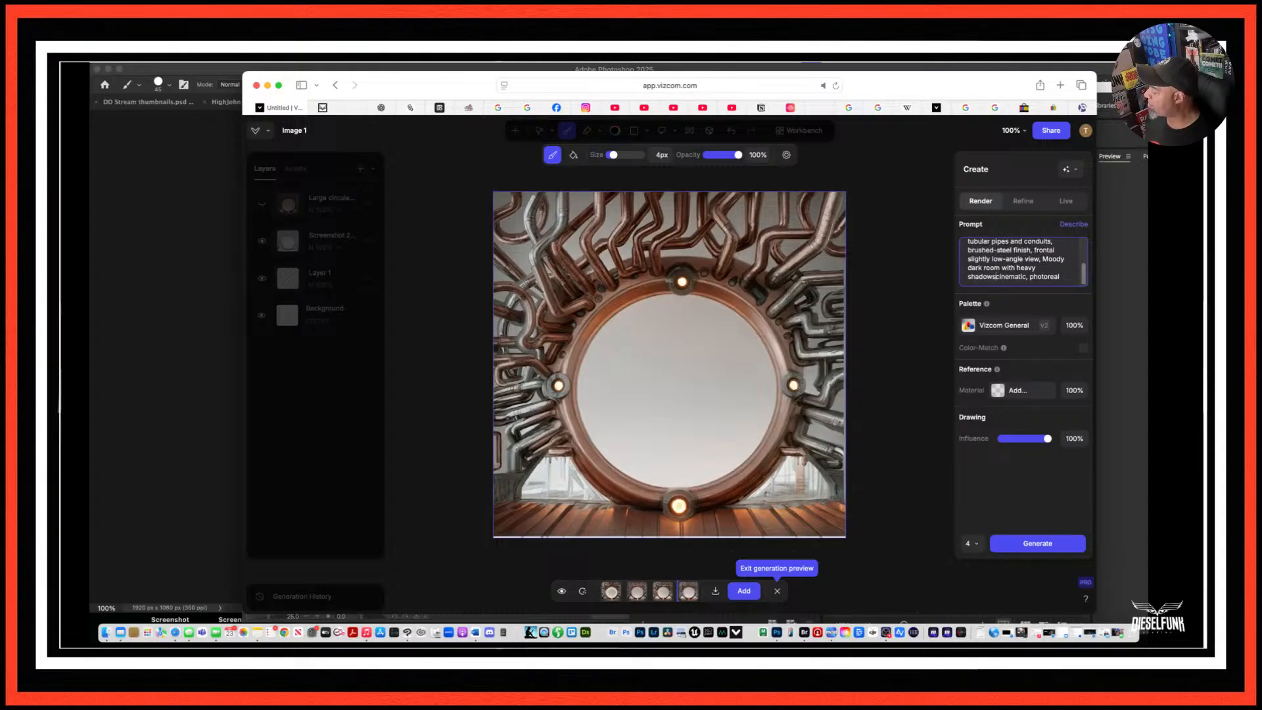
{"action": "type", "text": ","}
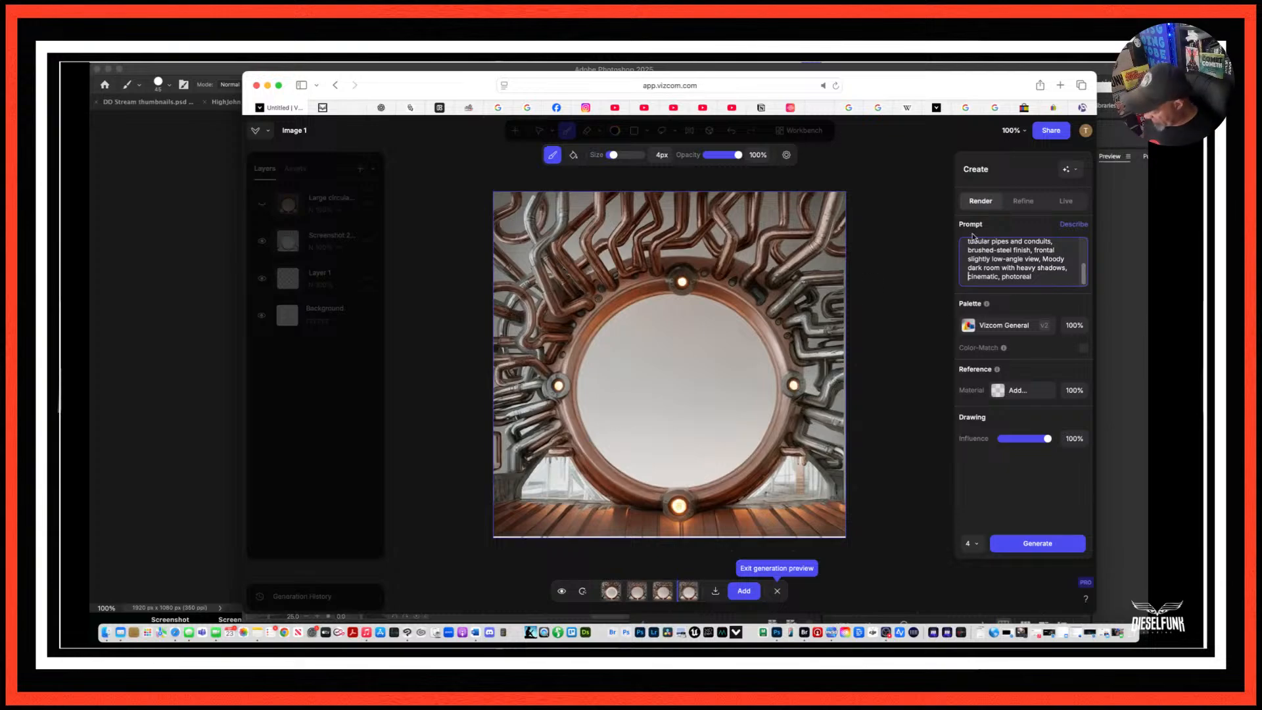
Insert "the portal light casts shadows and light reflects off the metal rims and pipes," before "cinematic" in the prompt and generate four renders.
{"action": "type", "text": "the portal"}
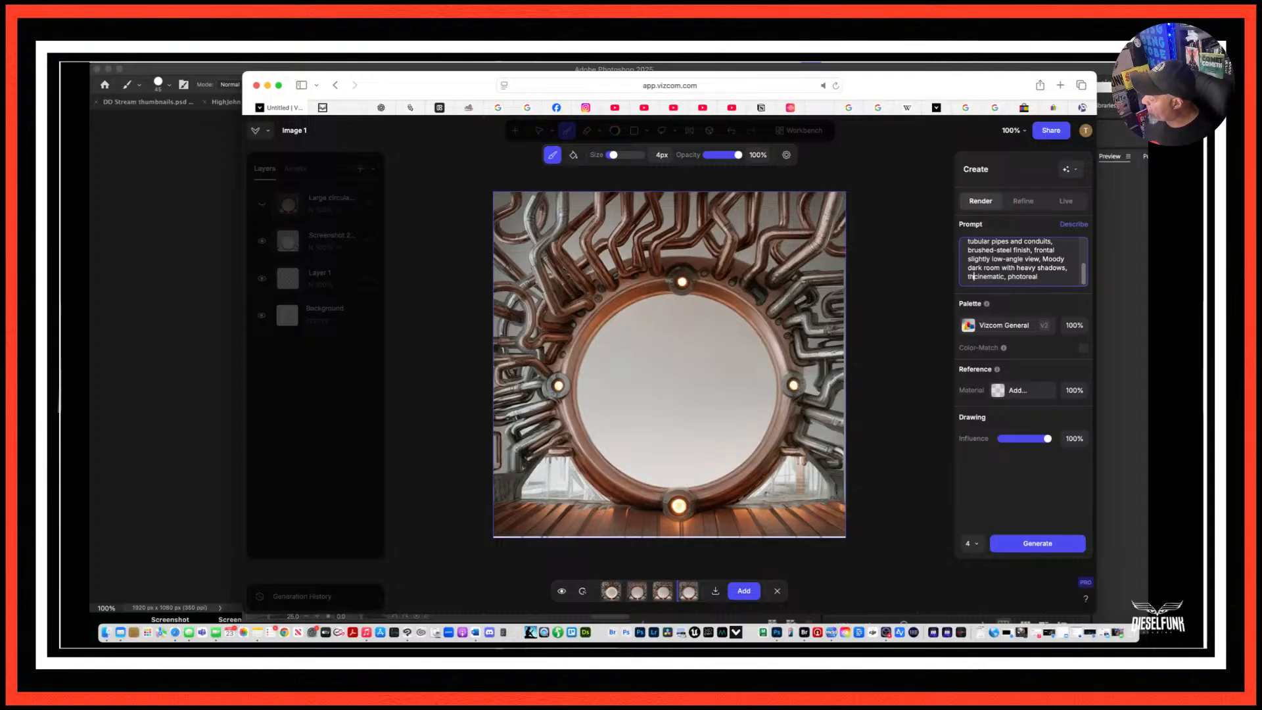
{"action": "type", "text": " light "}
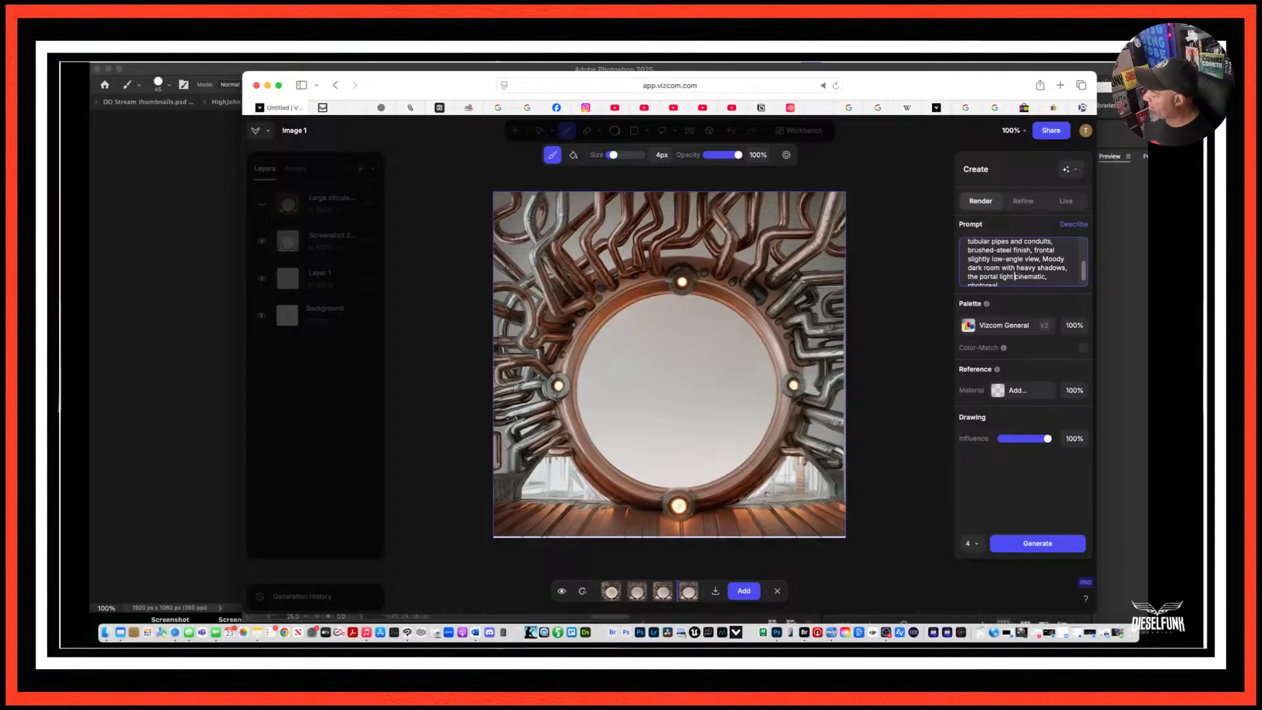
{"action": "type", "text": "casts shadows and "}
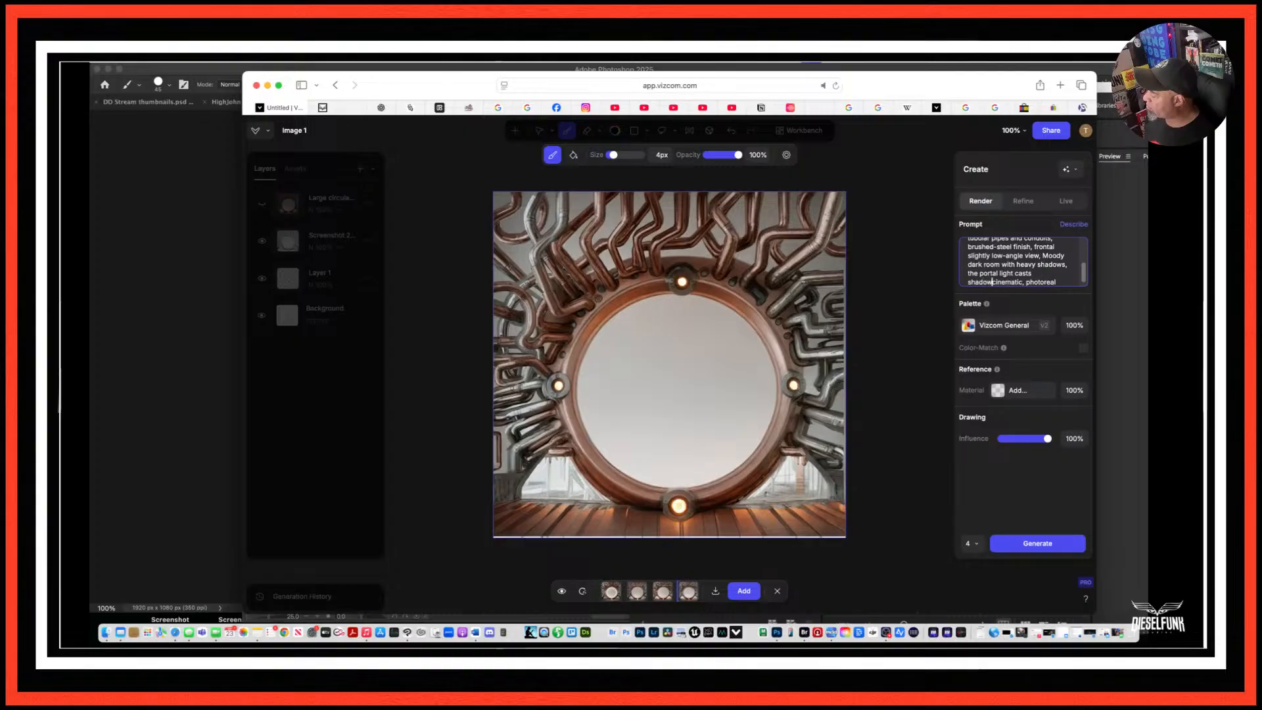
{"action": "type", "text": "light"}
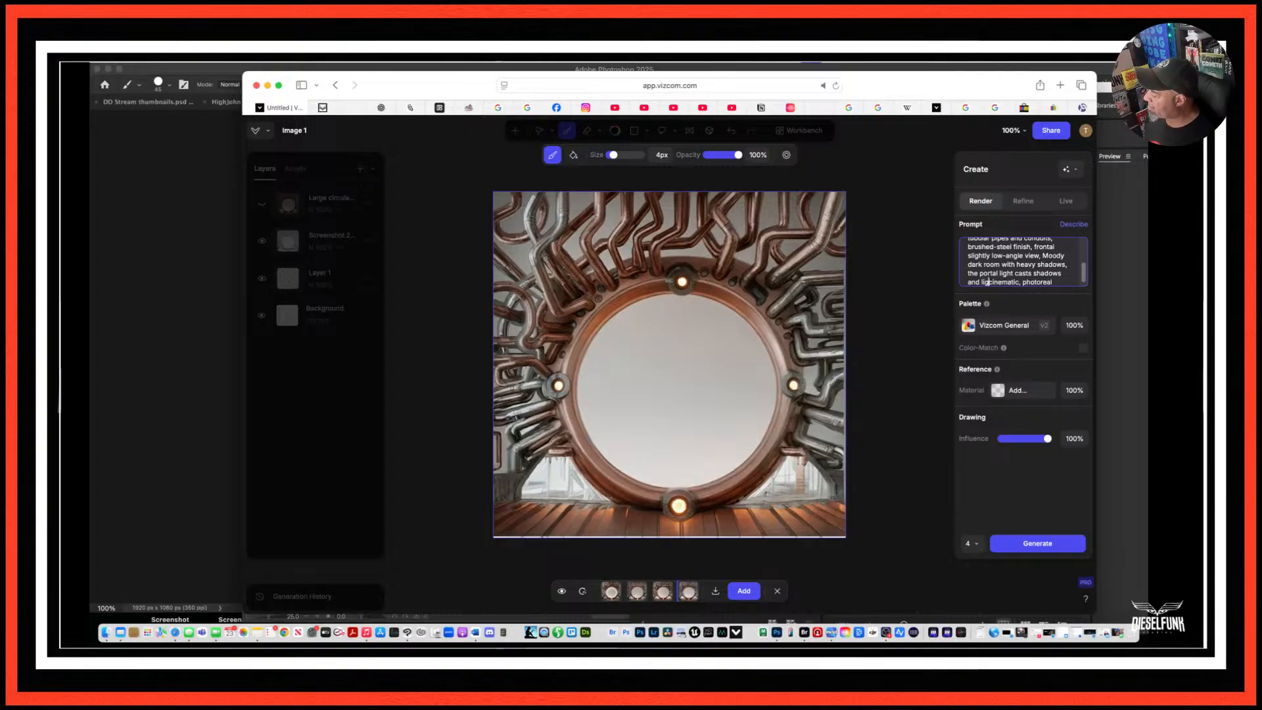
{"action": "type", "text": " reflec"}
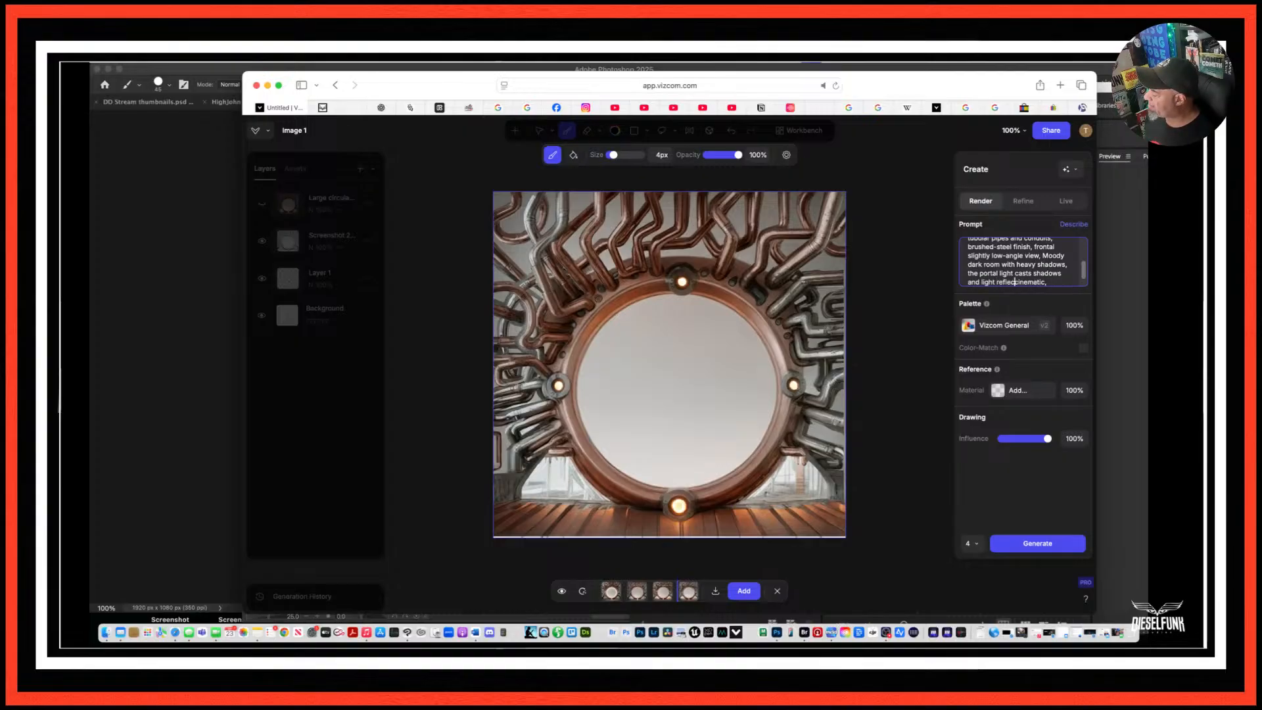
{"action": "type", "text": "ts off the metal "}
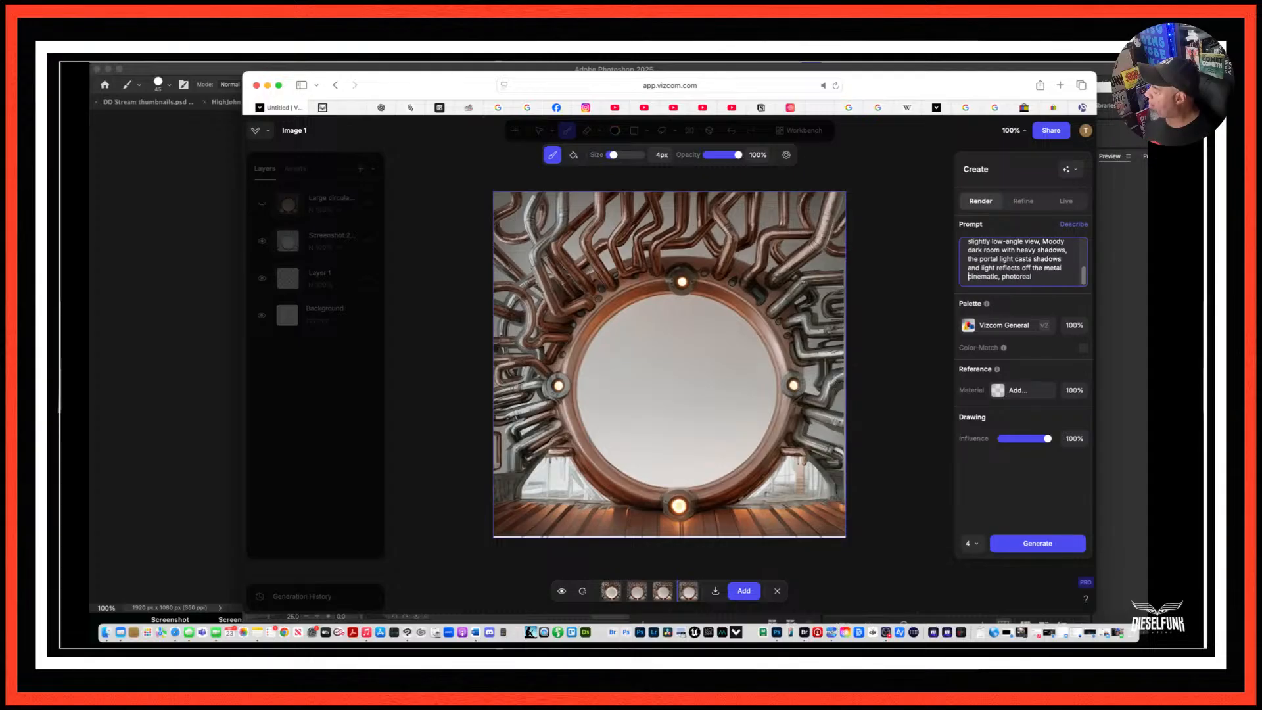
{"action": "type", "text": "rims and p"}
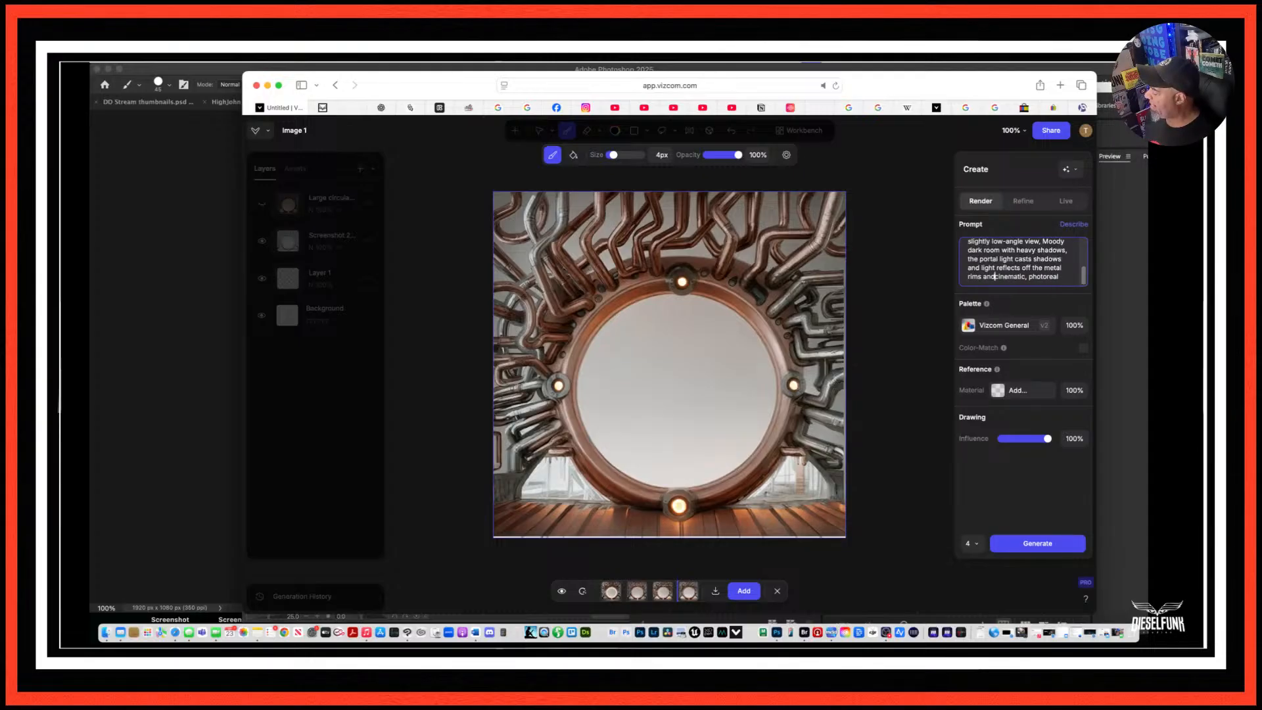
{"action": "type", "text": "ipes,"}
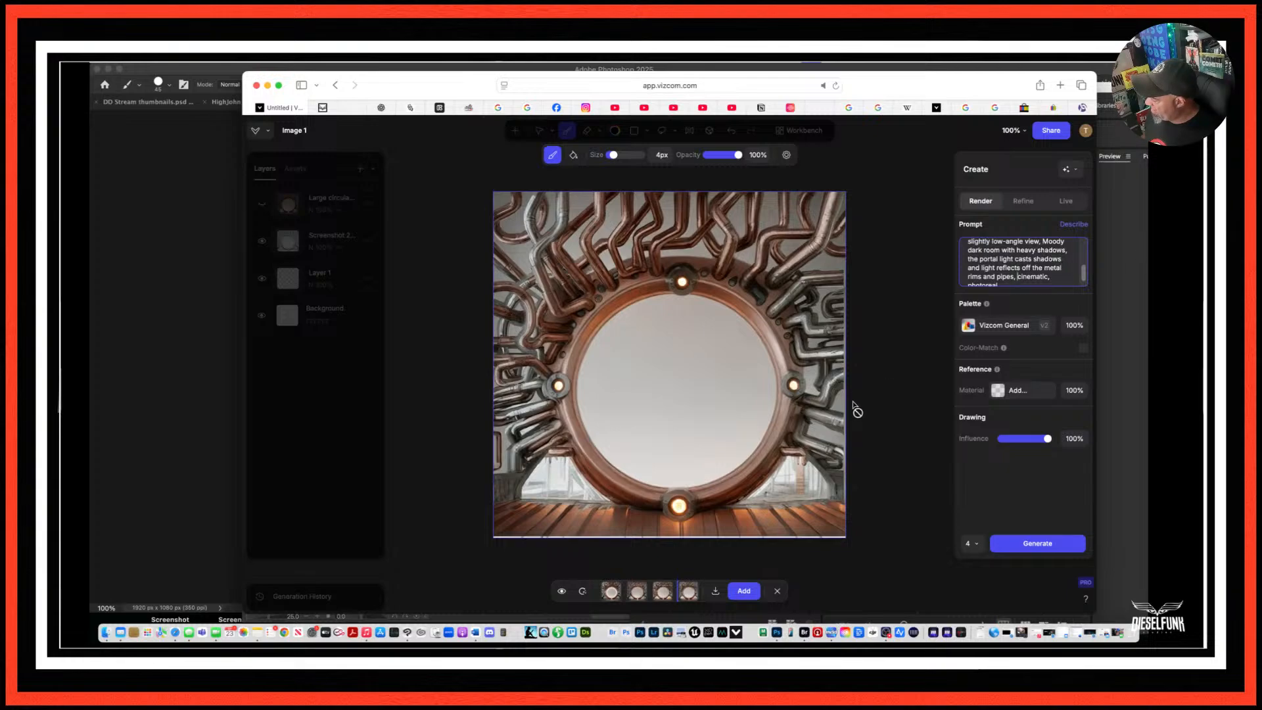
{"action": "left_click", "coordinate": [1016, 544]}
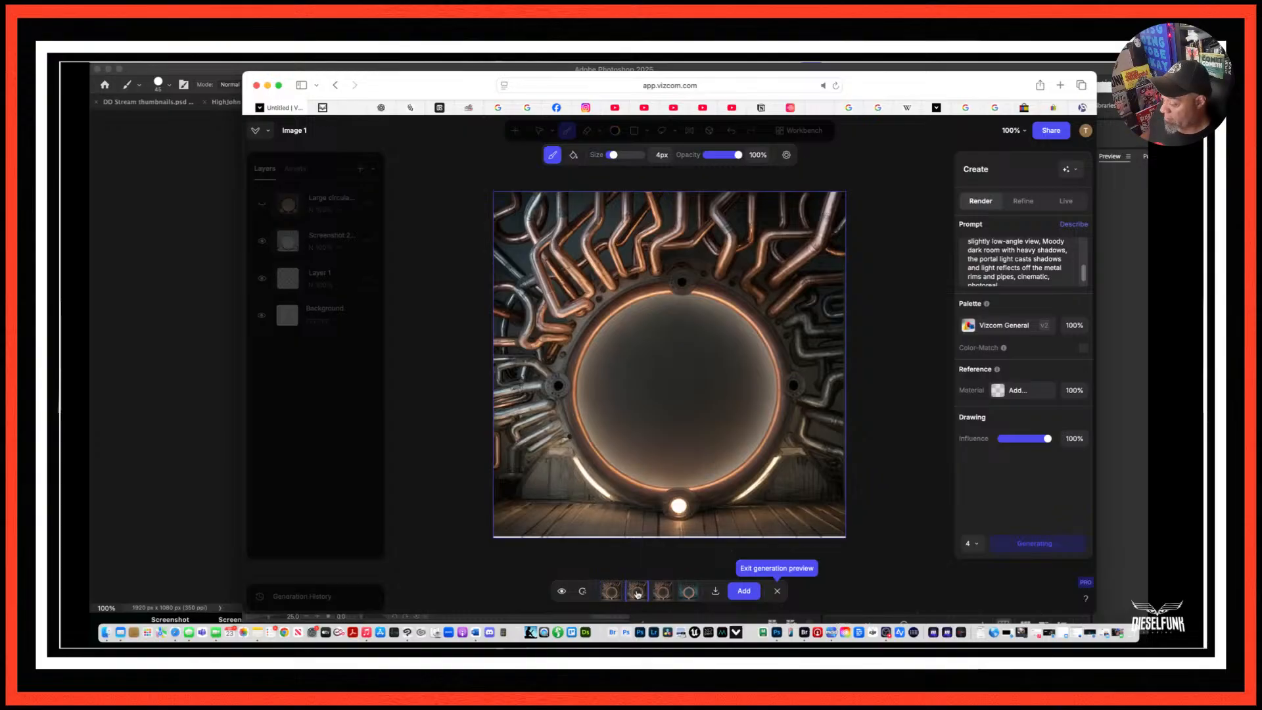
Preview the four new renders in turn and compare the portal's glow and the lighting on the pipes.
{"action": "left_click", "coordinate": [609, 597]}
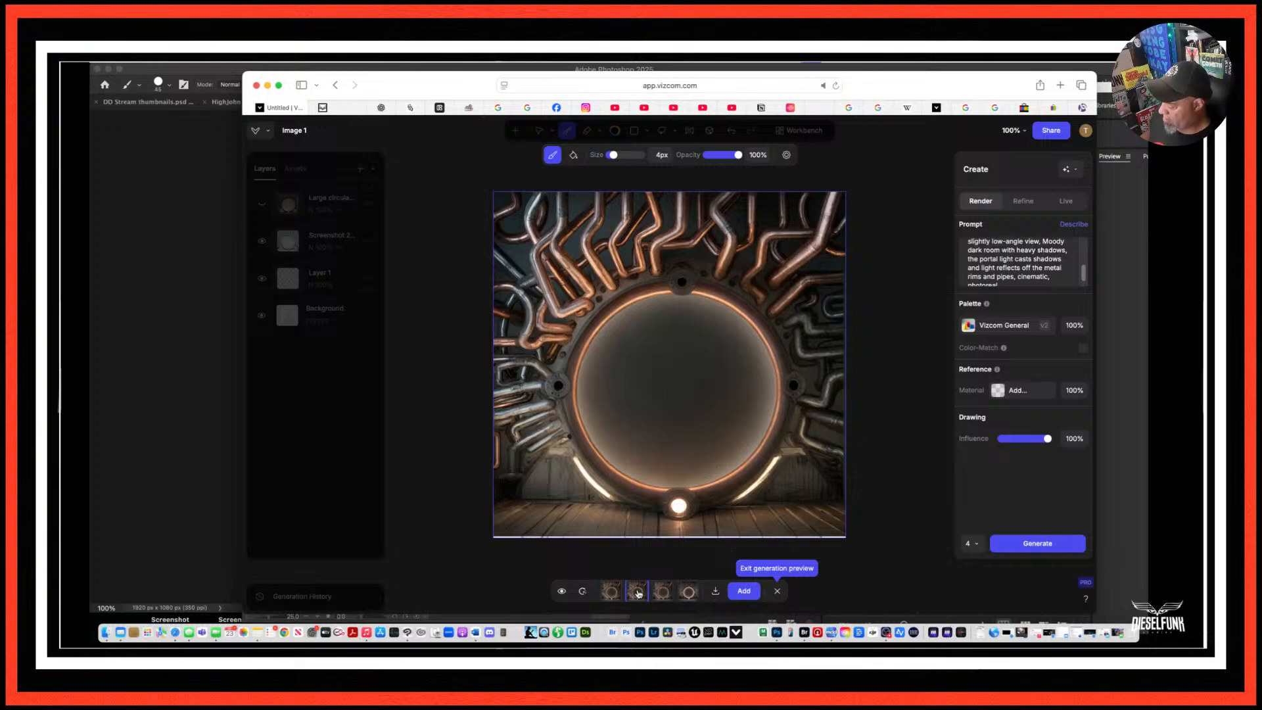
{"action": "left_click", "coordinate": [665, 593]}
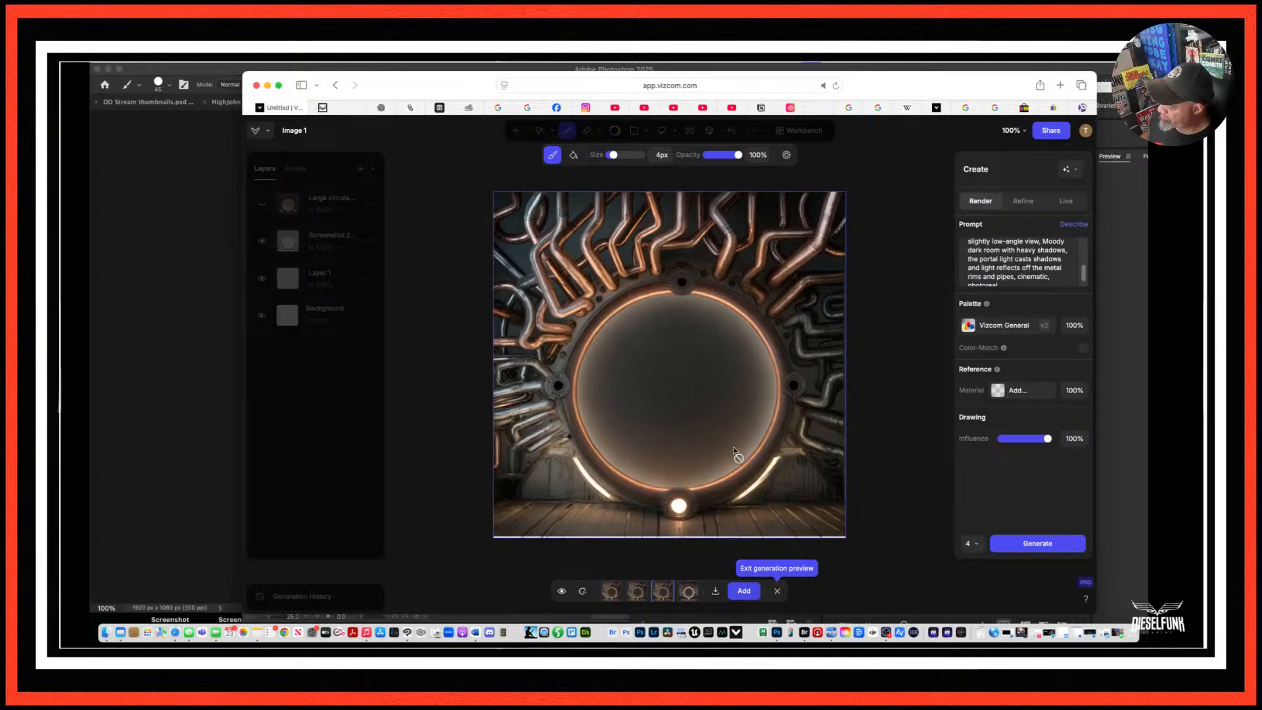
{"action": "left_click", "coordinate": [690, 593]}
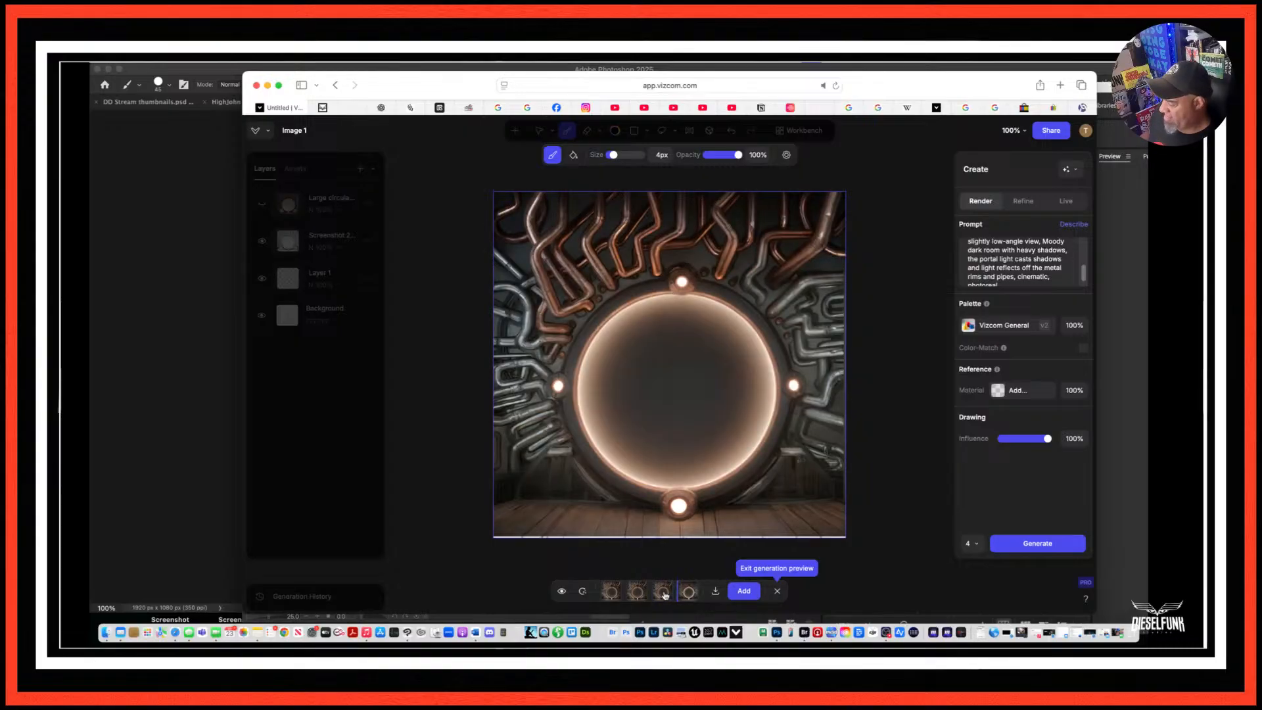
{"action": "left_click", "coordinate": [661, 593]}
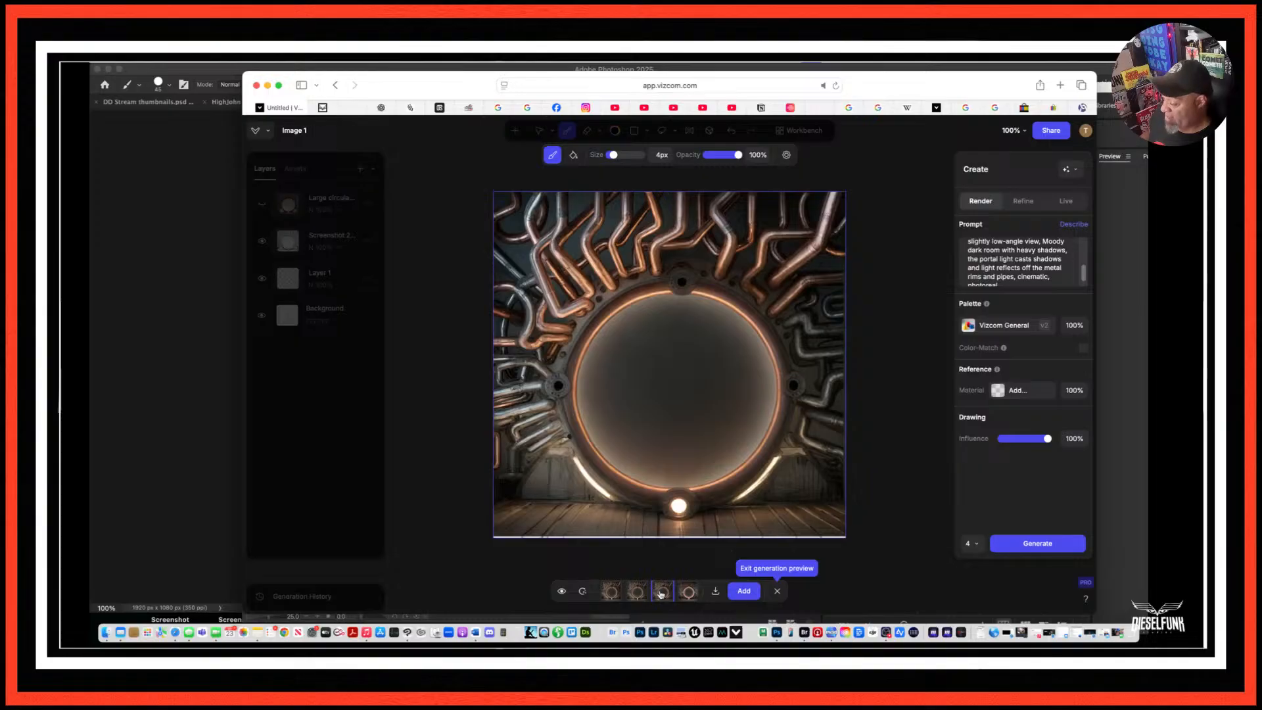
{"action": "left_click", "coordinate": [634, 593]}
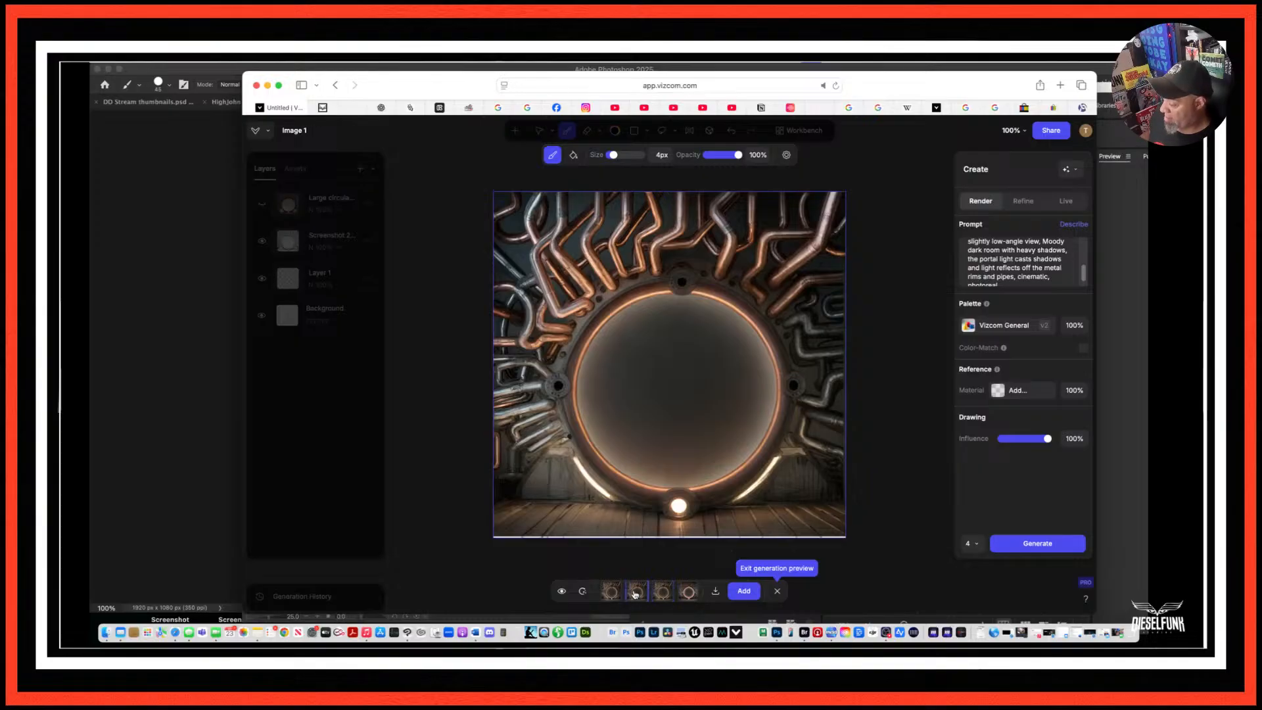
Regenerate four renders from the same prompt, add the second one as a layer, and exit the generation preview.
{"action": "left_click", "coordinate": [584, 592]}
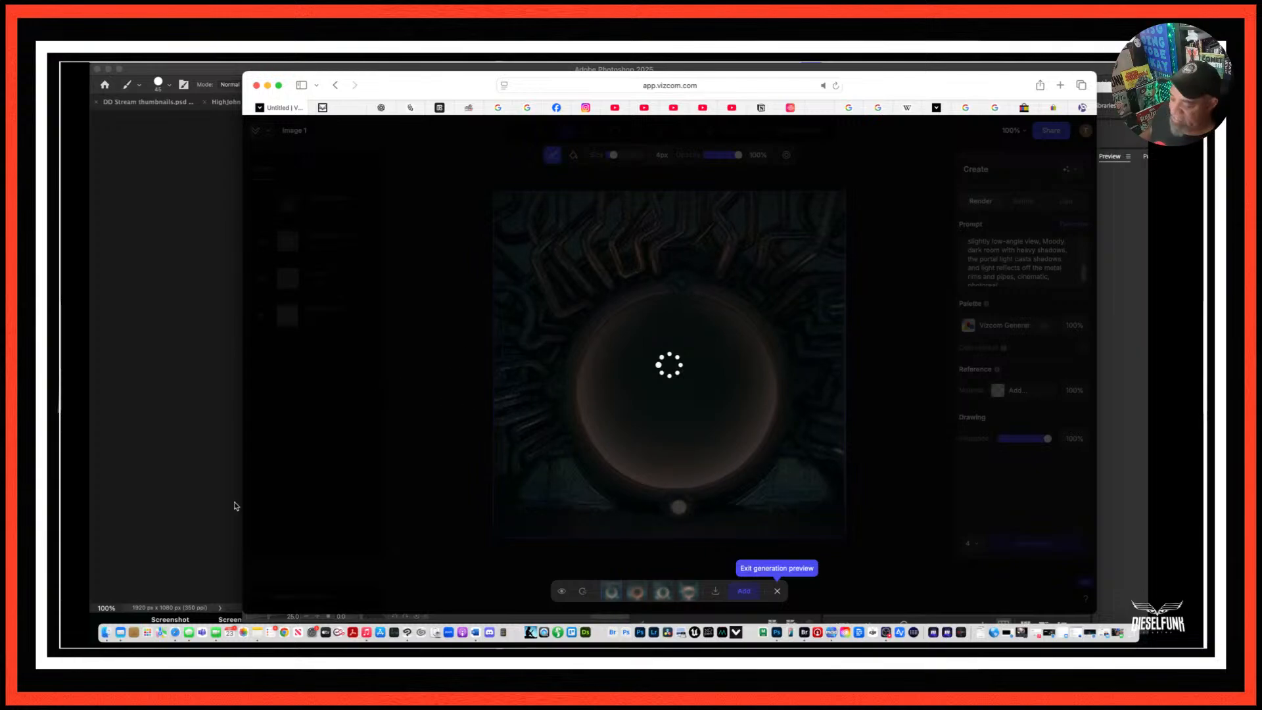
{"action": "left_click", "coordinate": [121, 635]}
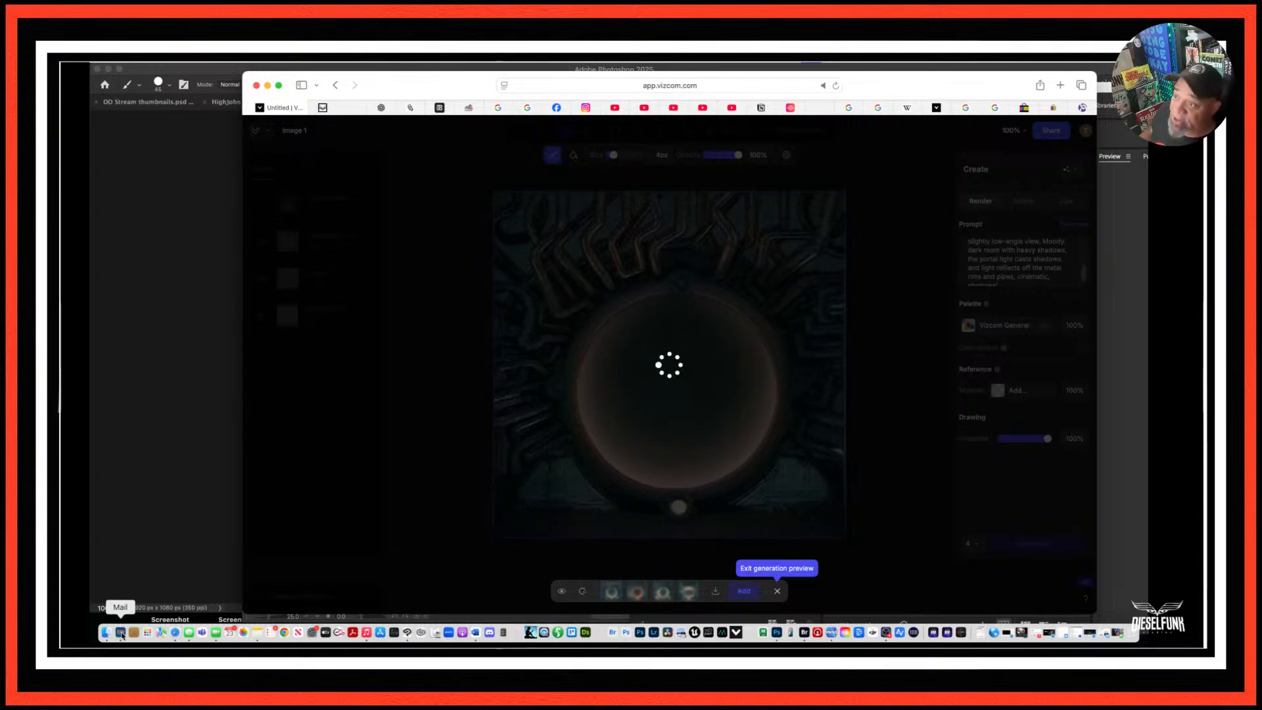
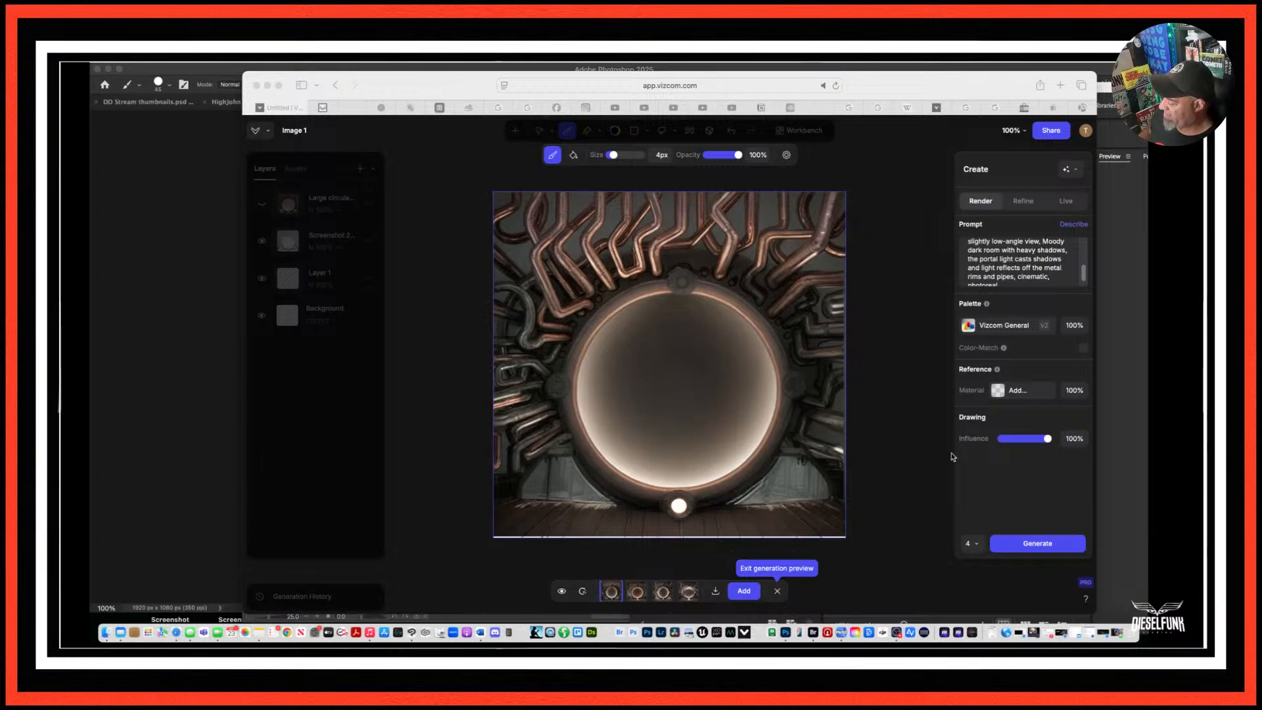
{"action": "left_click", "coordinate": [899, 479]}
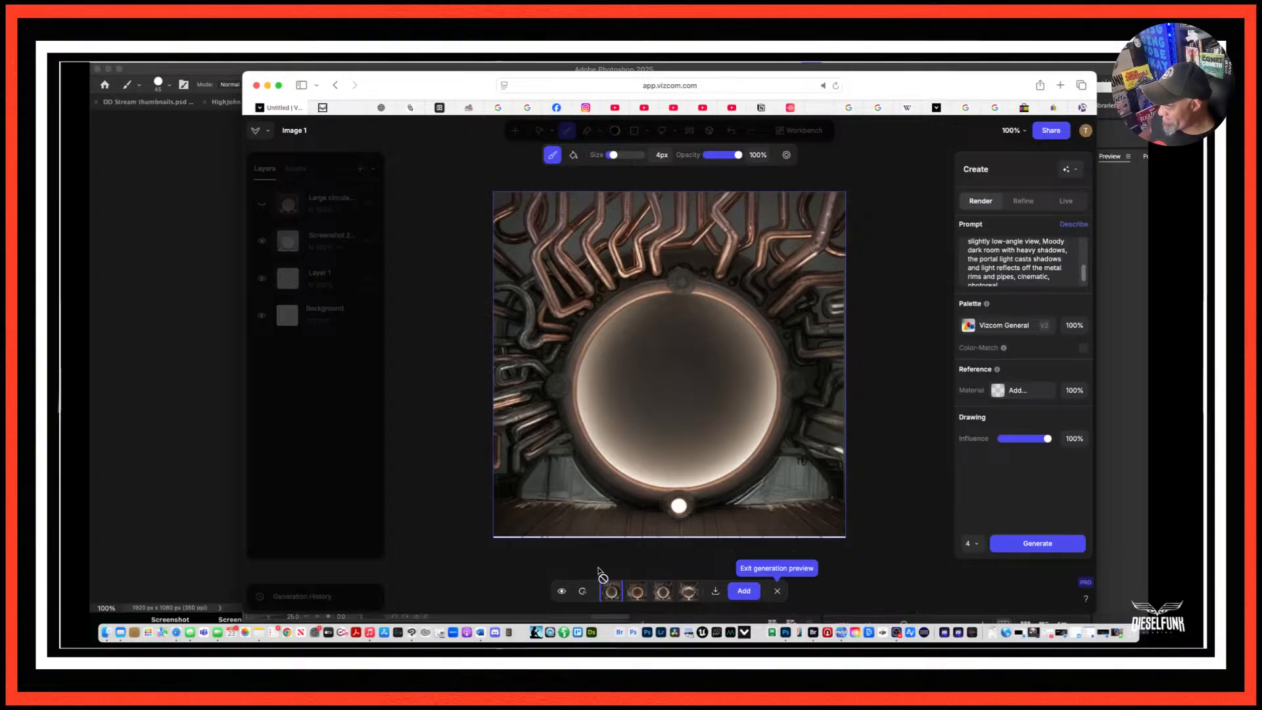
{"action": "left_click", "coordinate": [637, 594]}
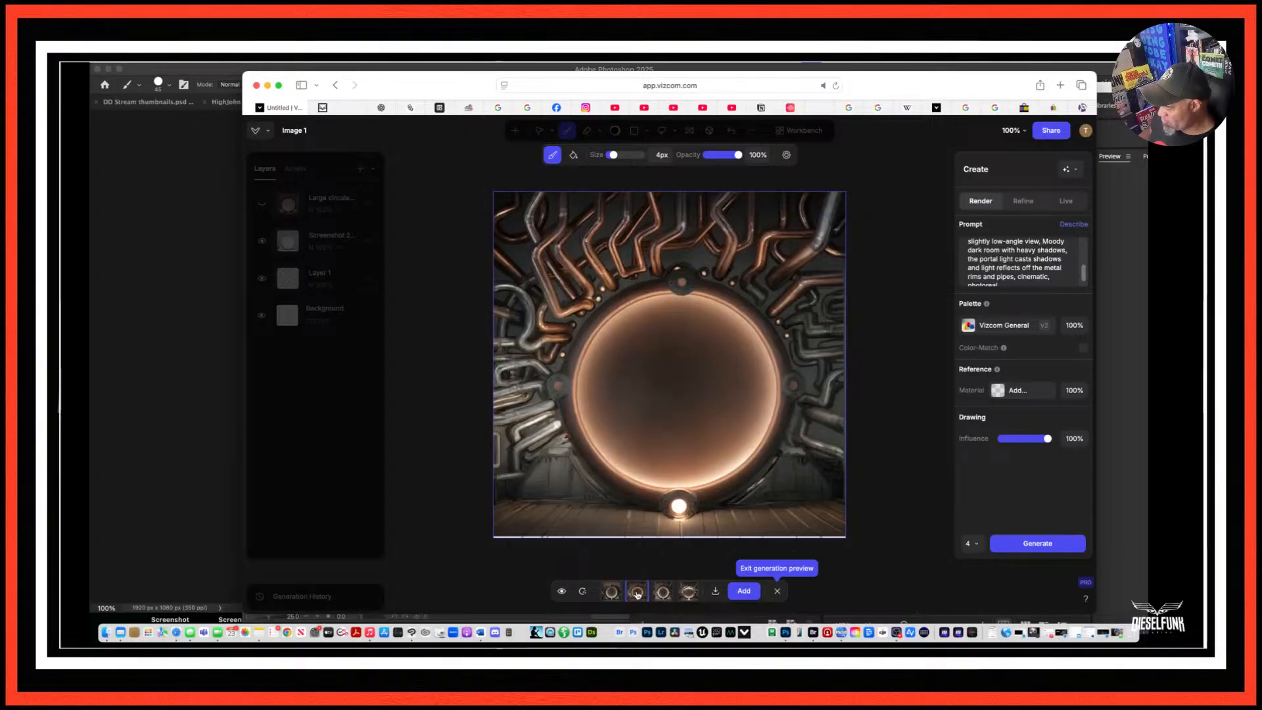
{"action": "left_click", "coordinate": [744, 591]}
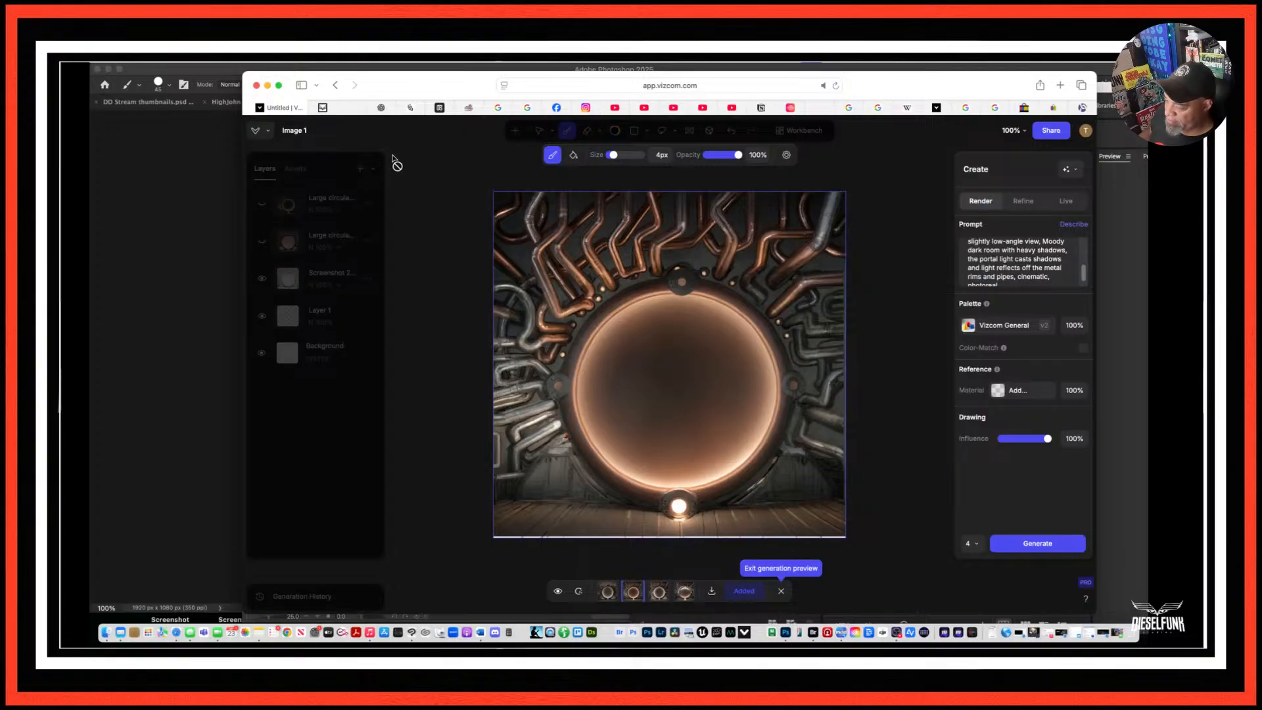
{"action": "left_click", "coordinate": [781, 590]}
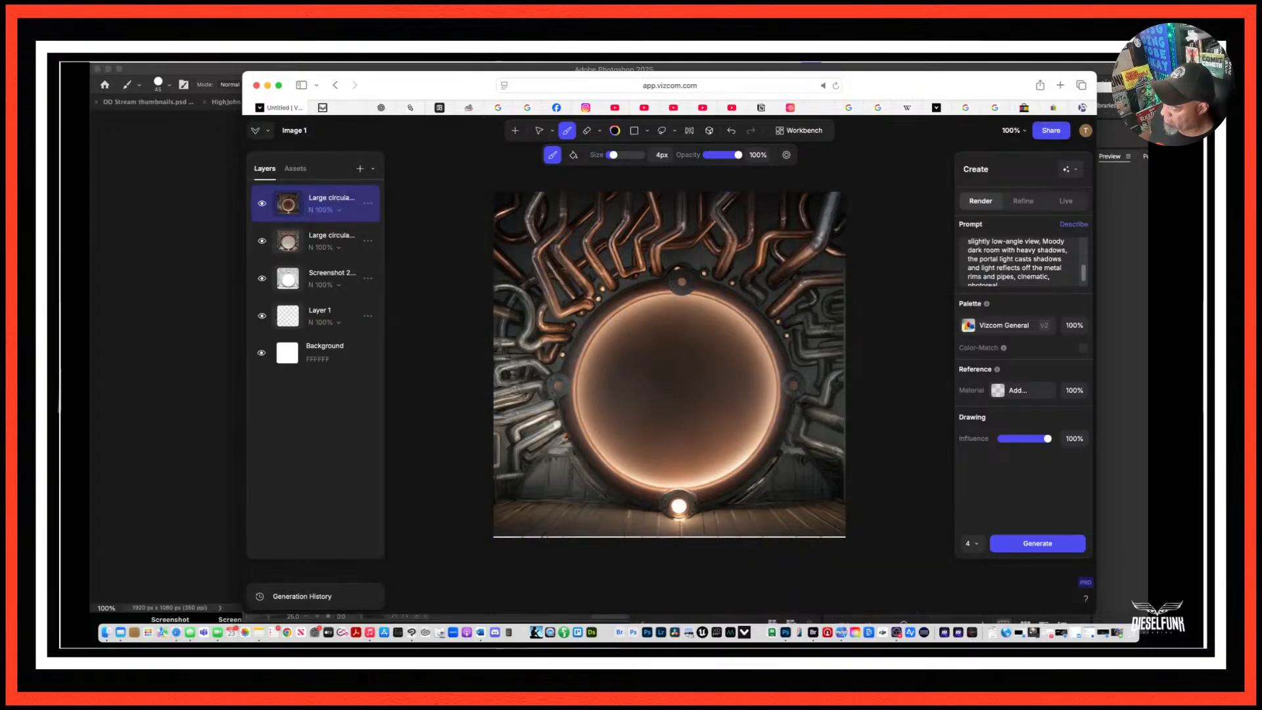
Compare the dark portal render with the lighter render below it by toggling the top layer's visibility.
{"action": "right_click", "coordinate": [290, 244]}
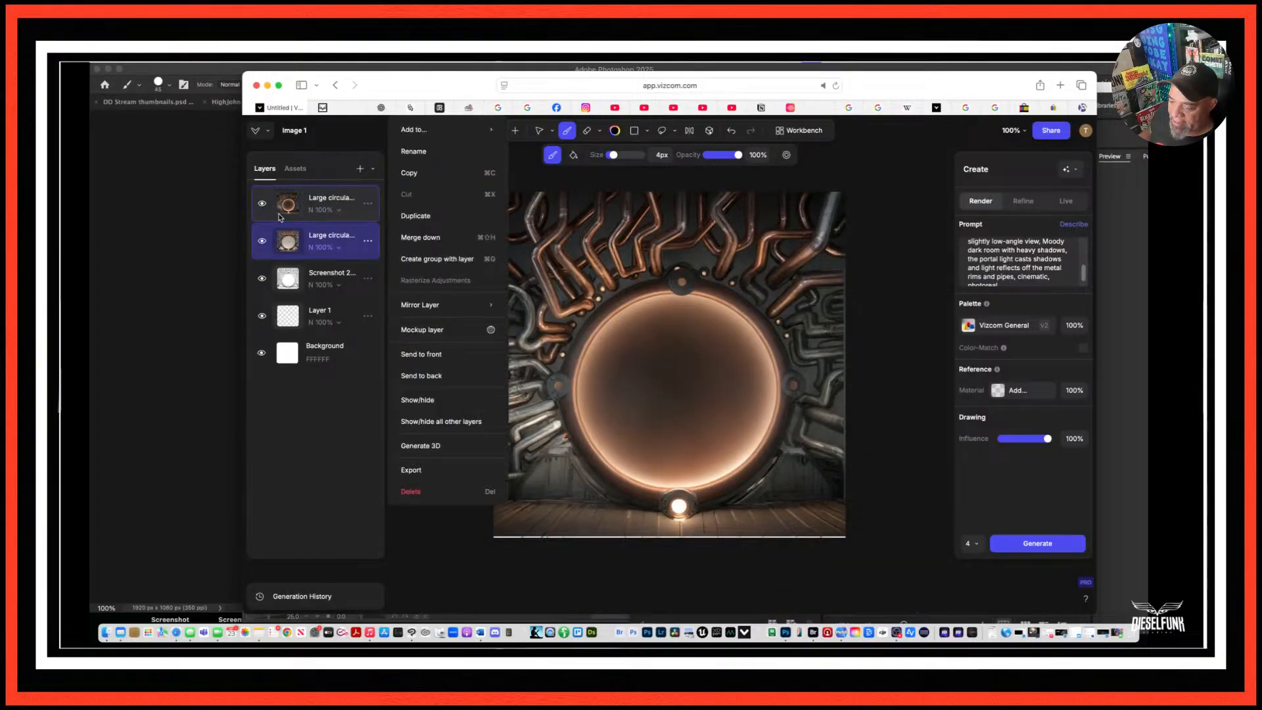
{"action": "left_click", "coordinate": [262, 206]}
{"action": "left_click", "coordinate": [262, 206]}
{"action": "left_click", "coordinate": [262, 206]}
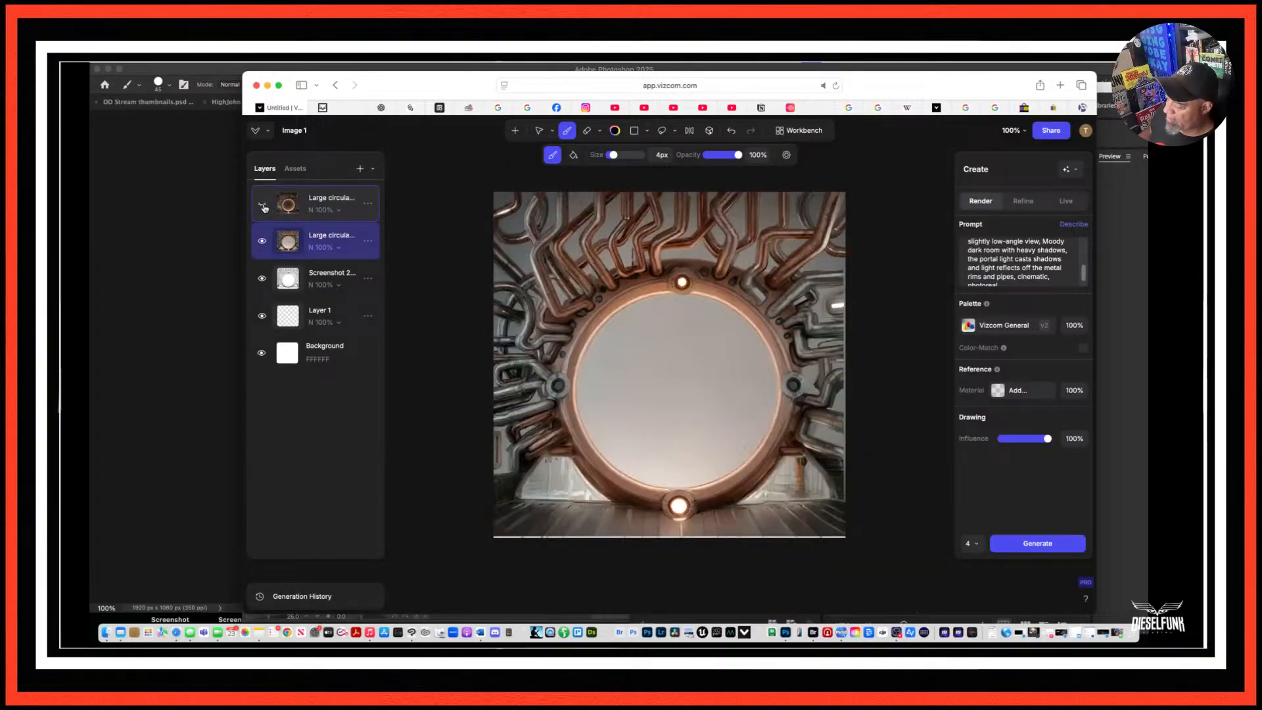
{"action": "left_click", "coordinate": [262, 206]}
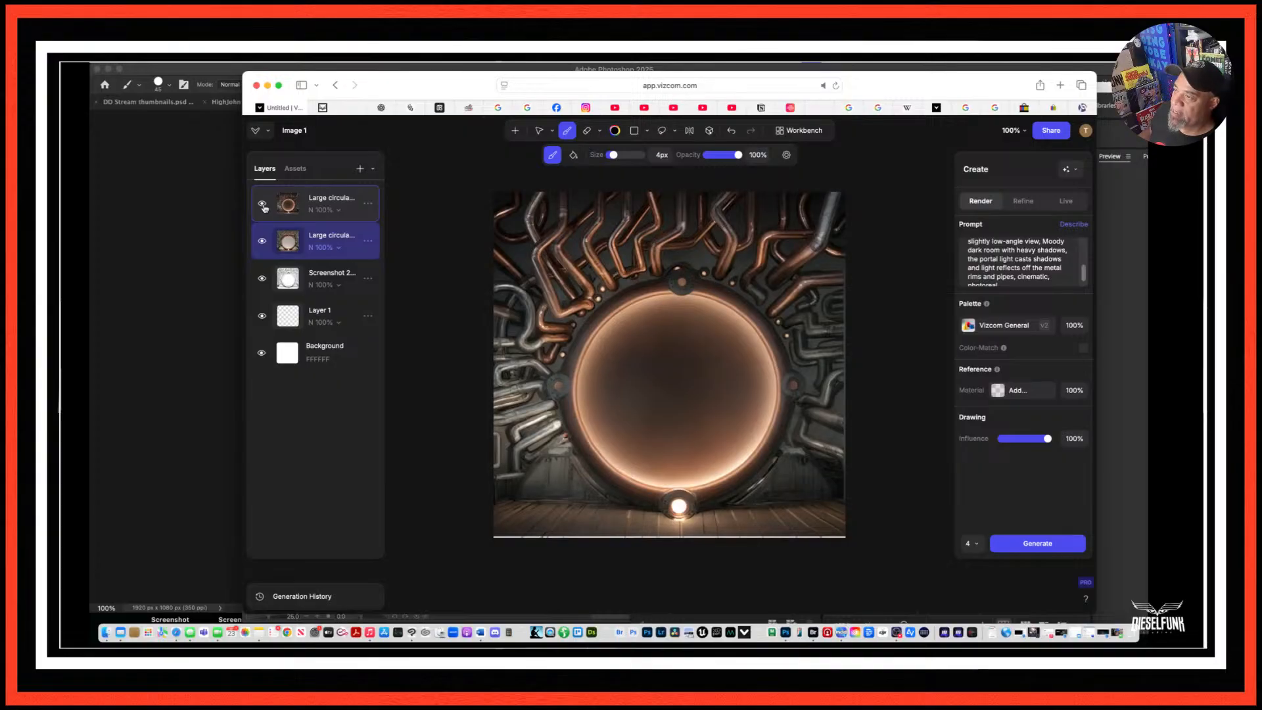
{"action": "left_click", "coordinate": [262, 206]}
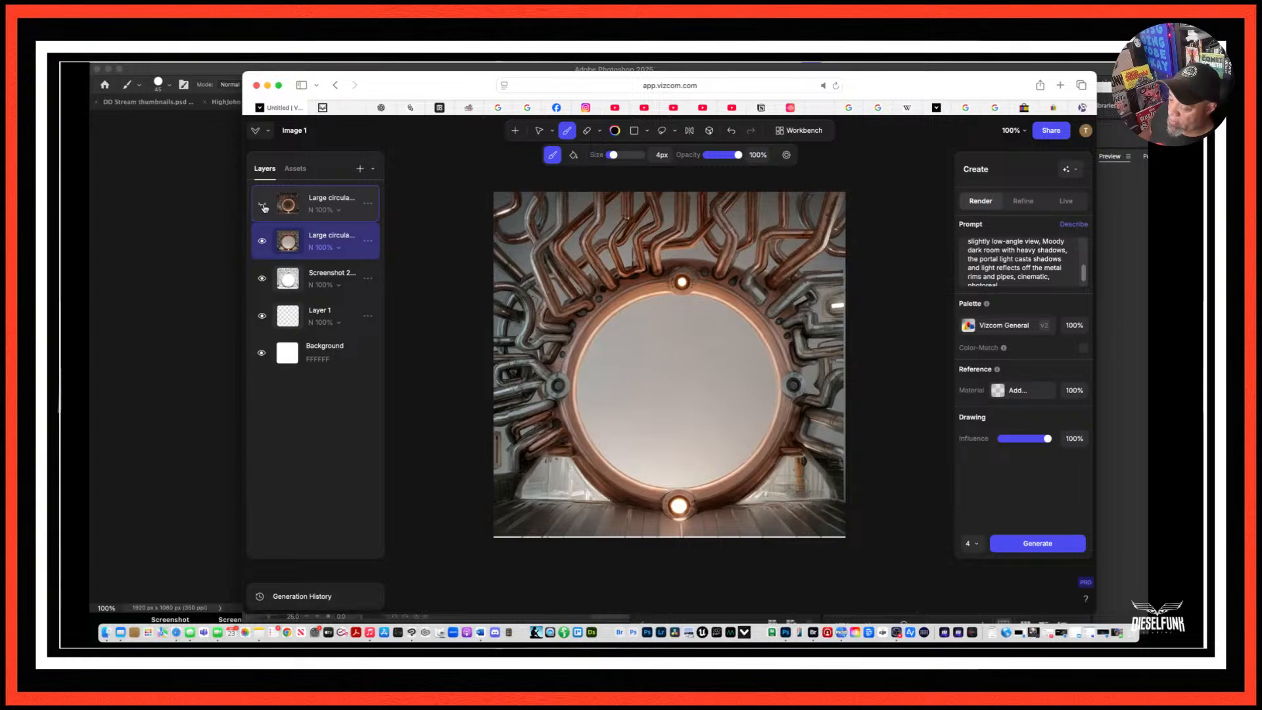
{"action": "left_click", "coordinate": [262, 206]}
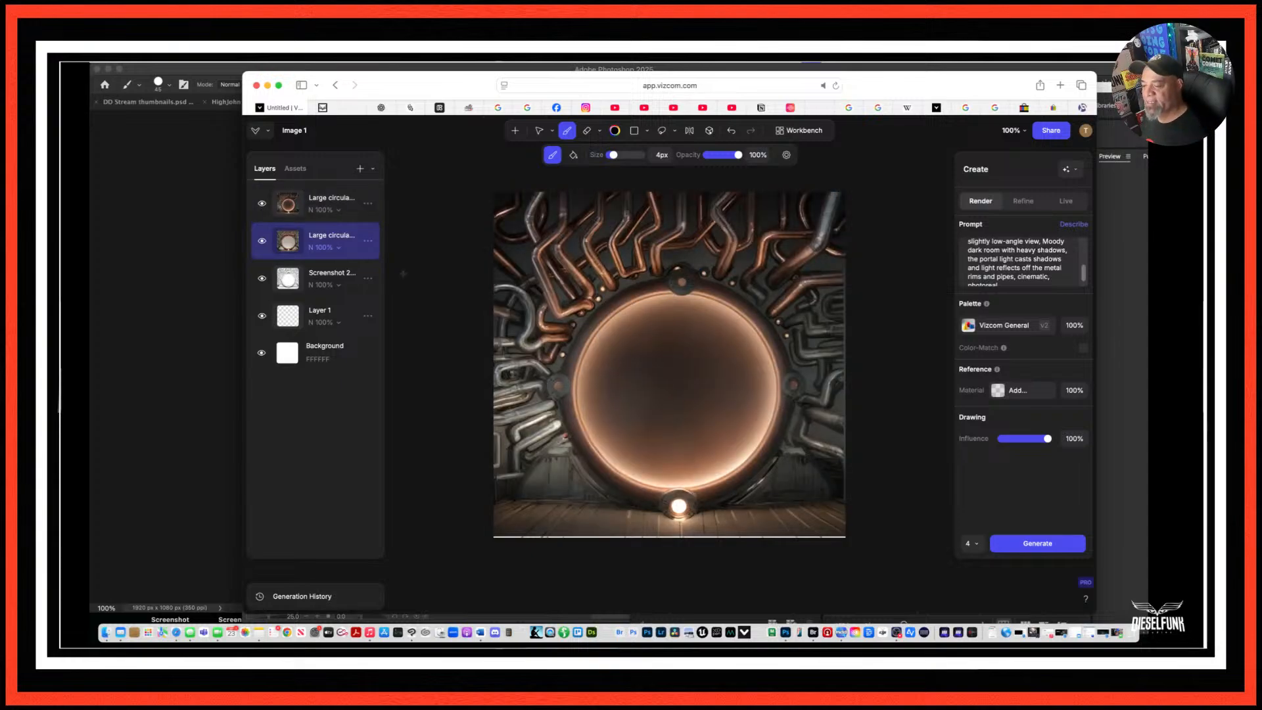
Rename the "Image 1" file as "HJ Portal AI".
{"action": "left_click", "coordinate": [314, 132]}
{"action": "key", "text": "super+a"}
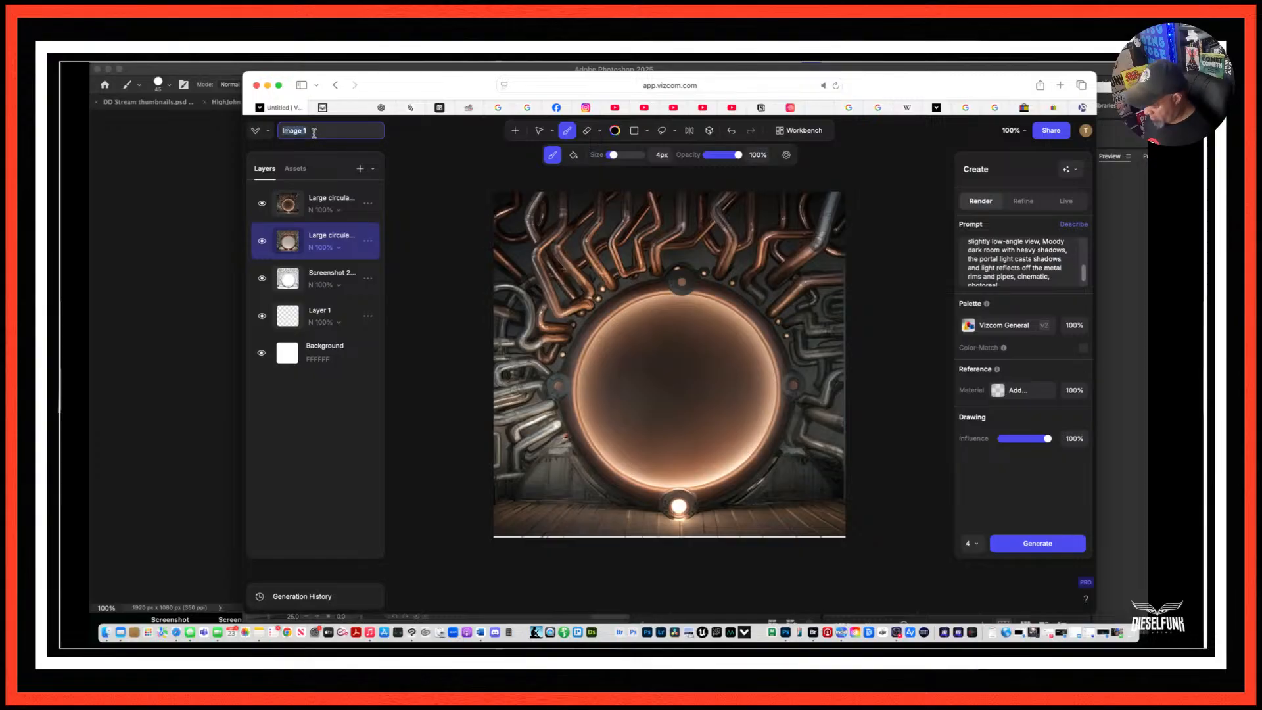
{"action": "type", "text": "HJ Portal AI"}
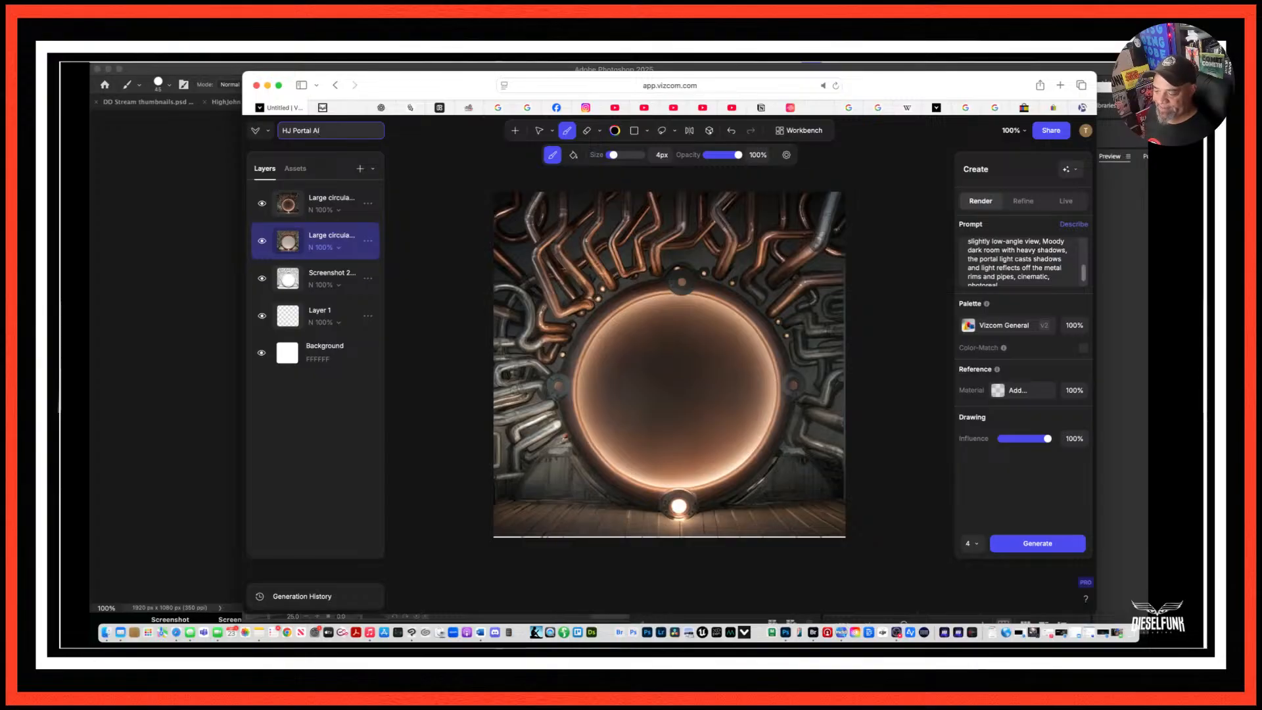
Export the layered portal artwork as a PSD at 1x.
{"action": "left_click", "coordinate": [266, 134]}
{"action": "mouse_move", "coordinate": [293, 218]}
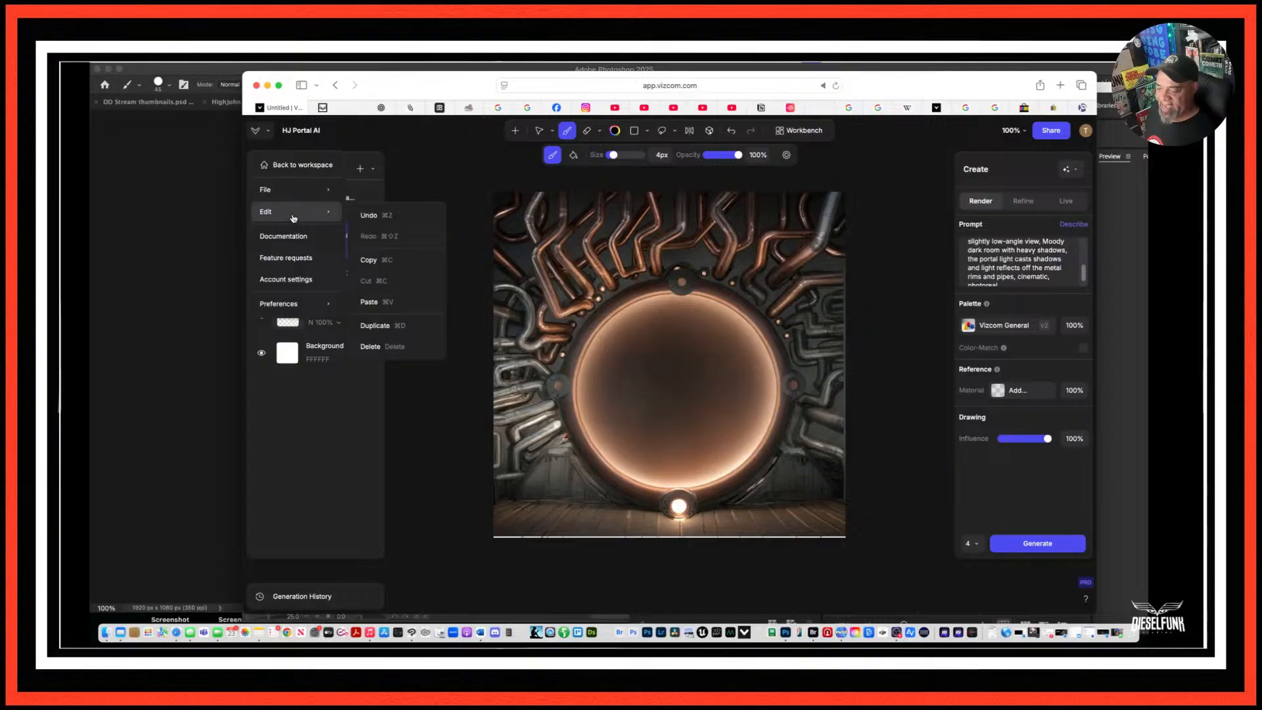
{"action": "mouse_move", "coordinate": [296, 195]}
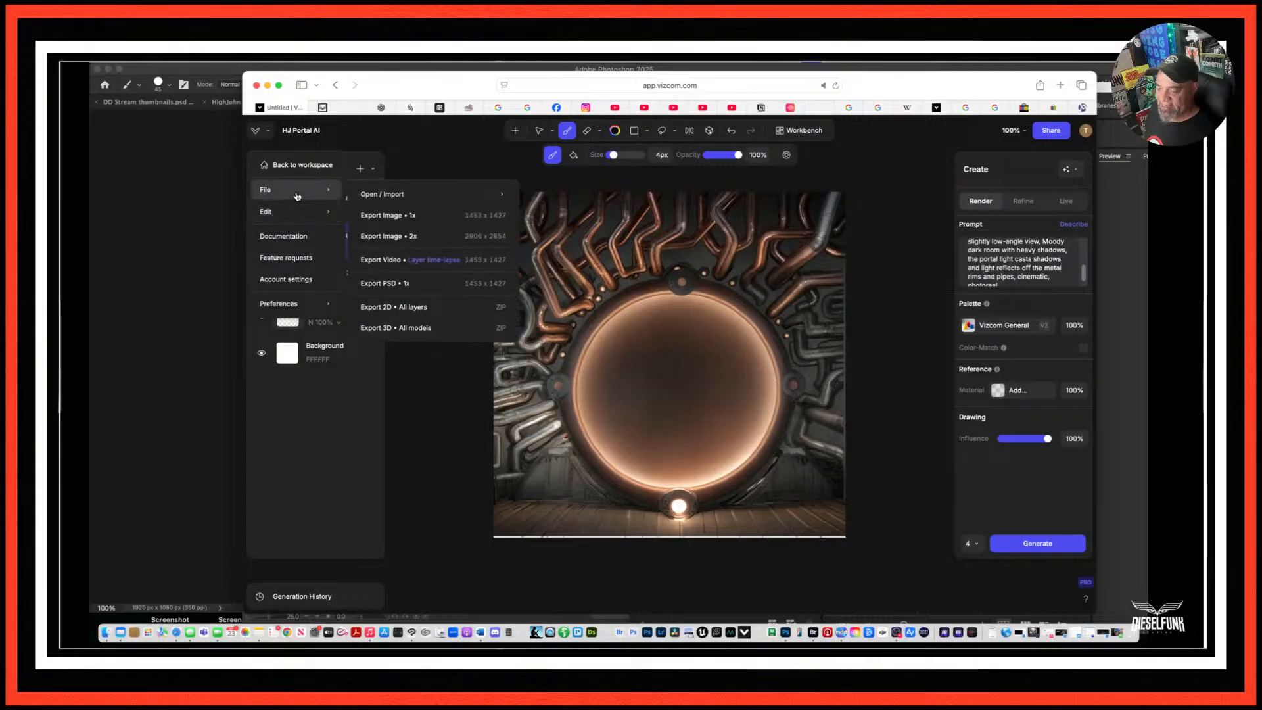
{"action": "left_click", "coordinate": [393, 286]}
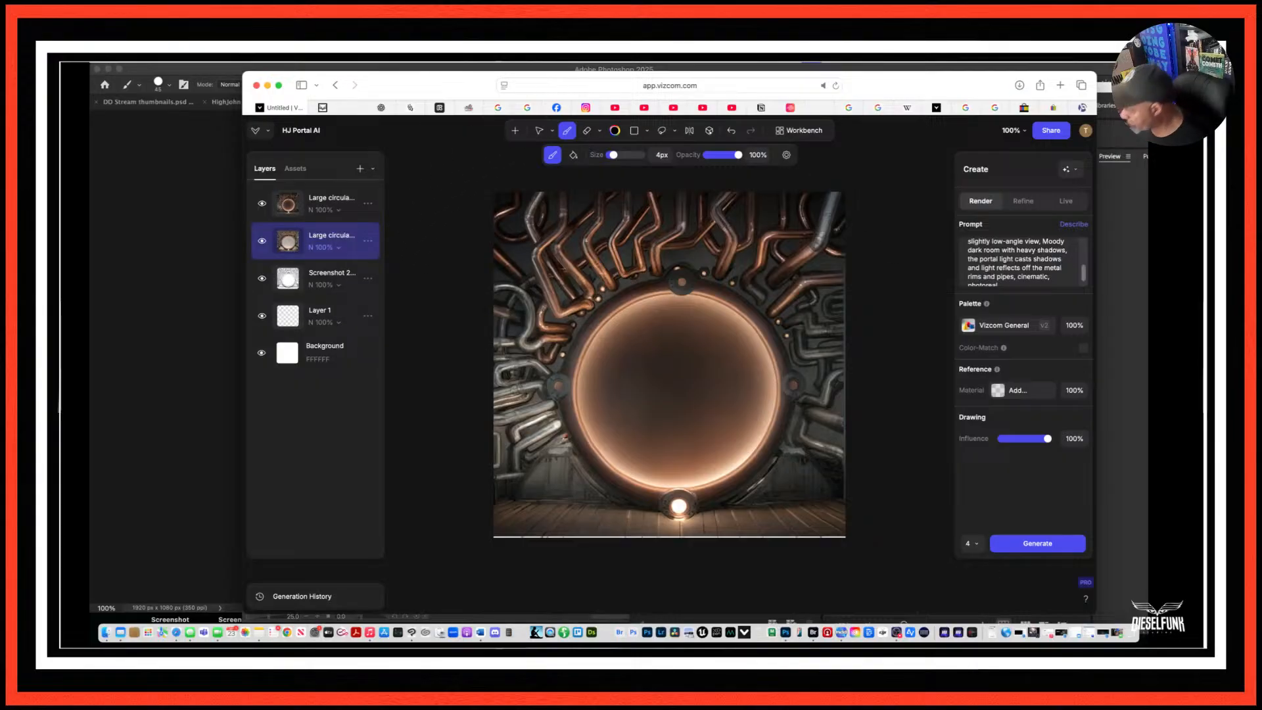
Find HJ Portal AI.psd in the Downloads folder and open it in Clip Studio Paint.
{"action": "left_click", "coordinate": [106, 632]}
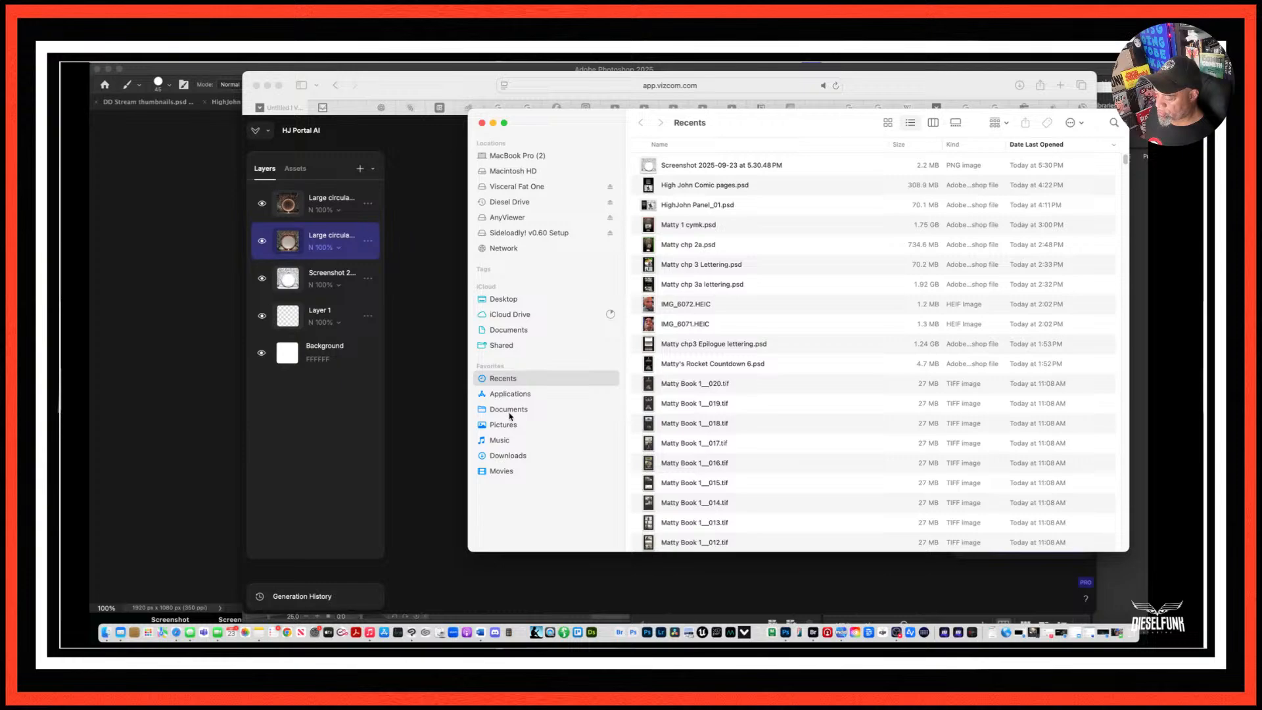
{"action": "left_click", "coordinate": [513, 454]}
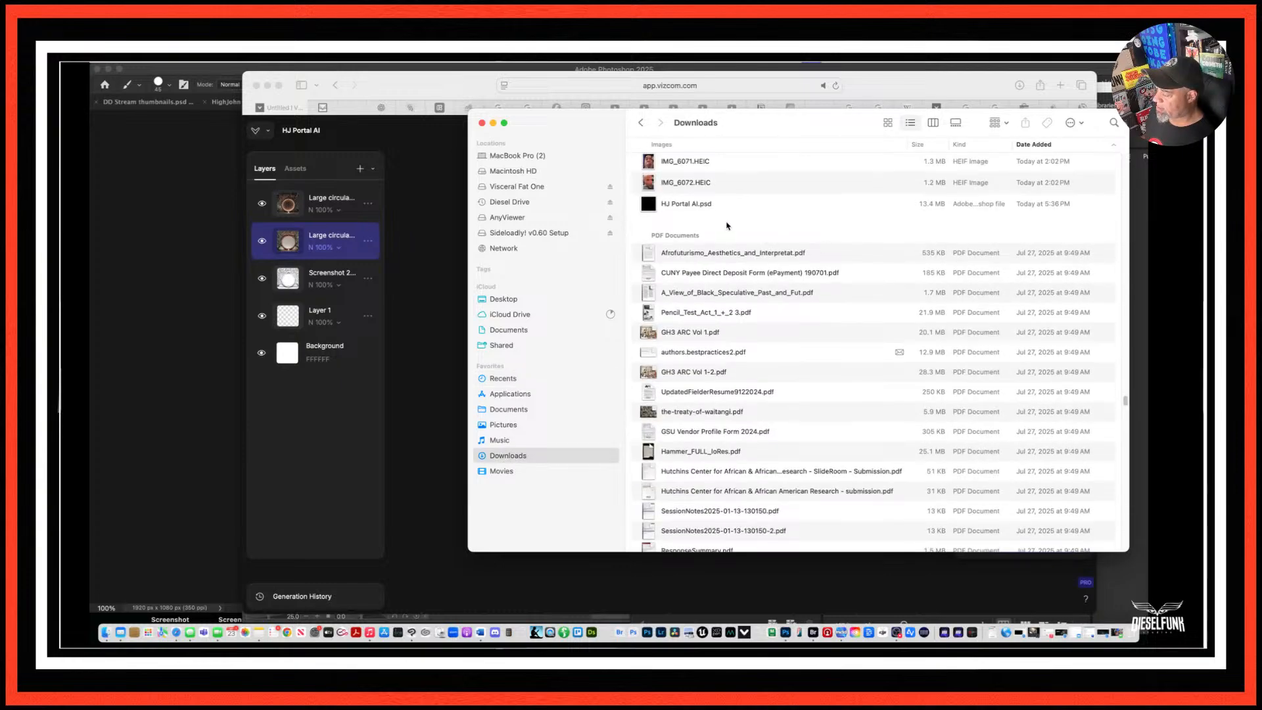
{"action": "left_click_drag", "start_coordinate": [591, 122], "coordinate": [665, 131]}
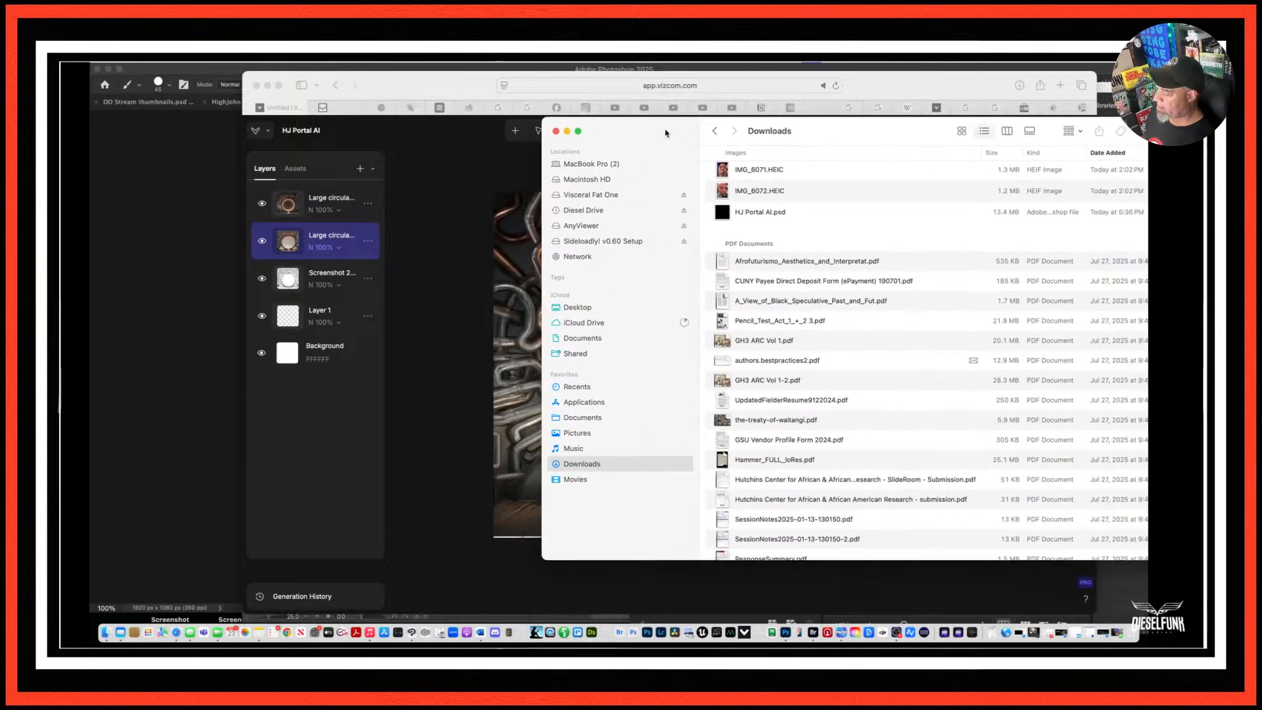
{"action": "mouse_move", "coordinate": [725, 216]}
{"action": "left_mouse_down"}
{"action": "mouse_move", "coordinate": [612, 437]}
{"action": "mouse_move", "coordinate": [479, 585]}
{"action": "mouse_move", "coordinate": [414, 630]}
{"action": "left_mouse_up"}
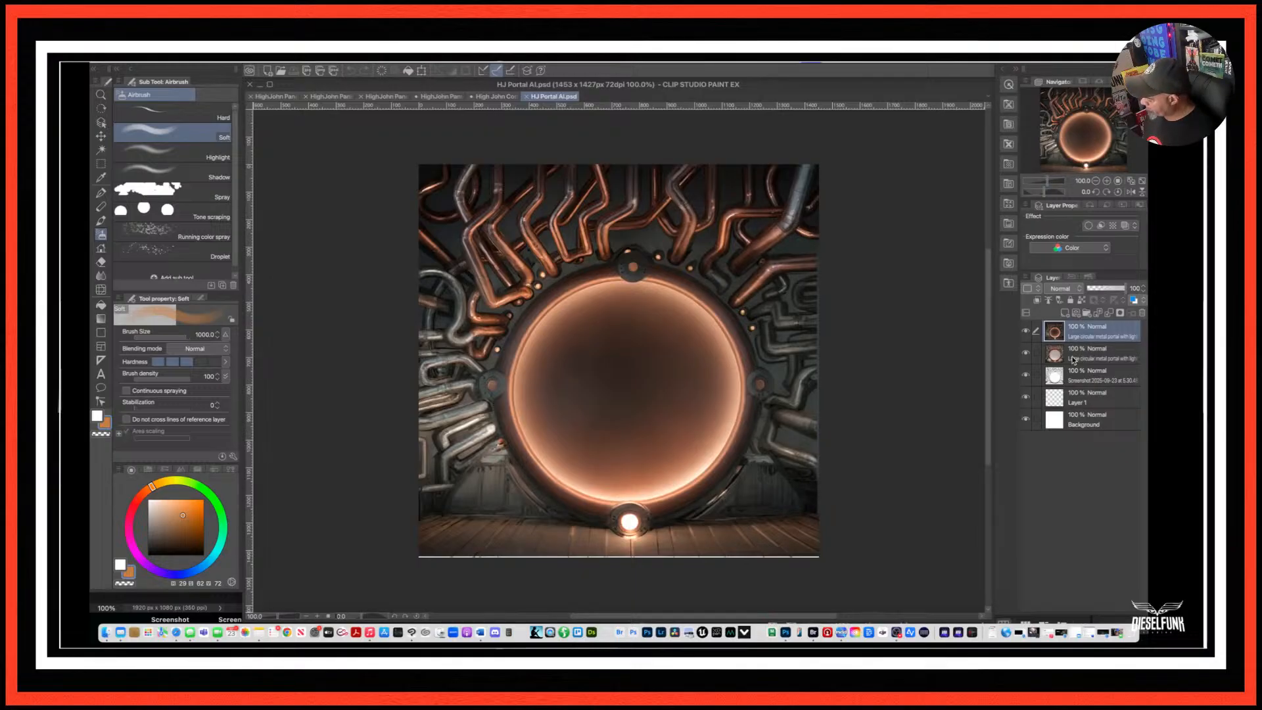
Hide both portal render layers and set the screenshot line-art layer's blending mode to Multiply.
{"action": "left_click", "coordinate": [1026, 331]}
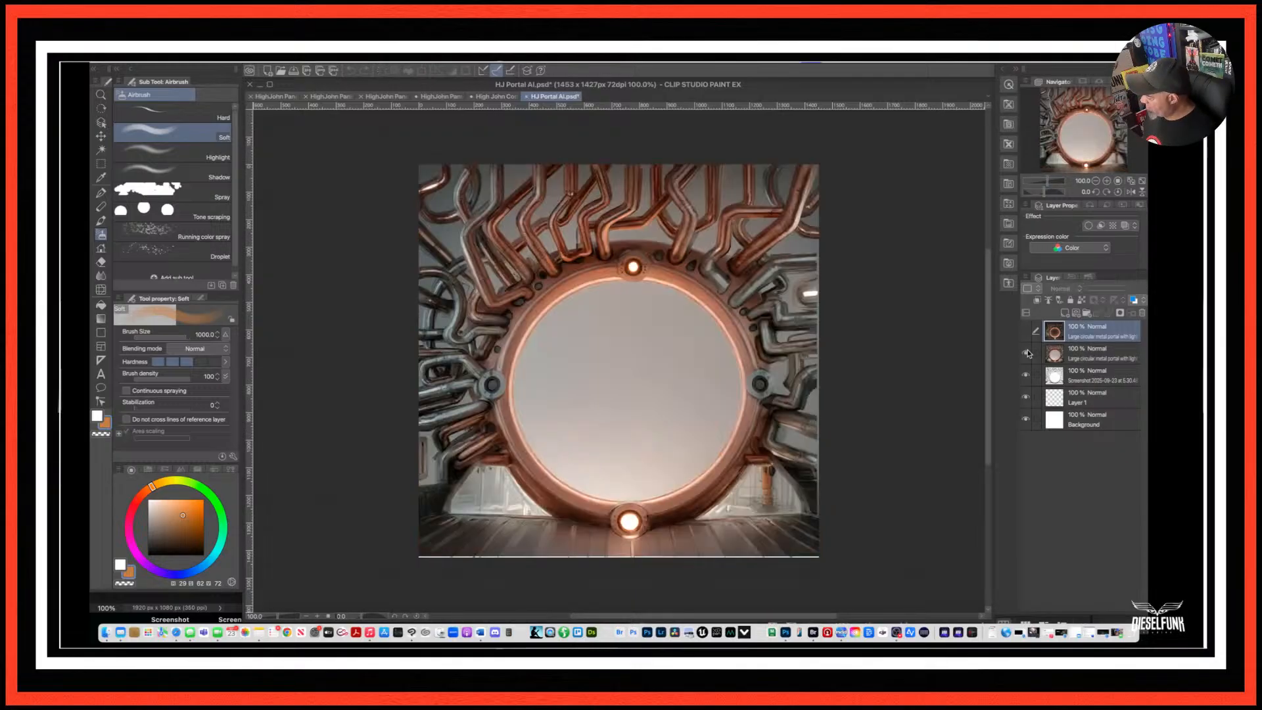
{"action": "left_click", "coordinate": [1026, 353]}
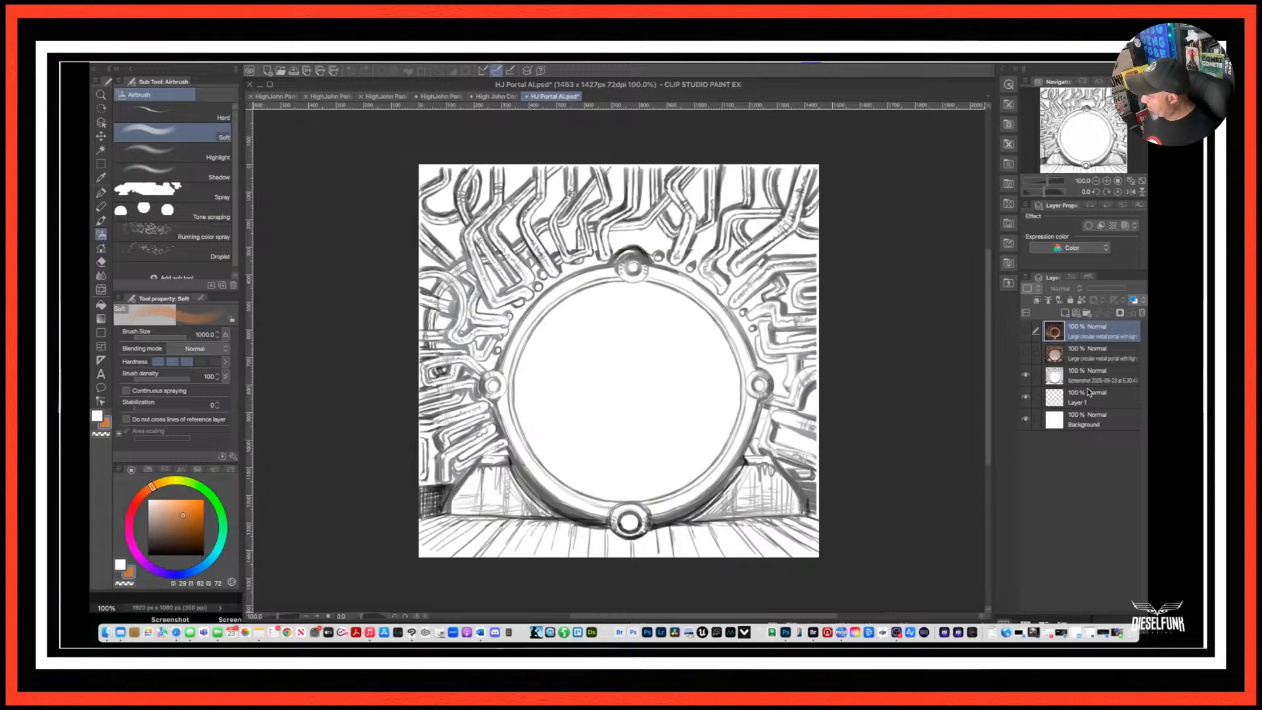
{"action": "left_click", "coordinate": [1086, 381], "text": "super"}
{"action": "left_click", "coordinate": [1086, 360], "text": "super"}
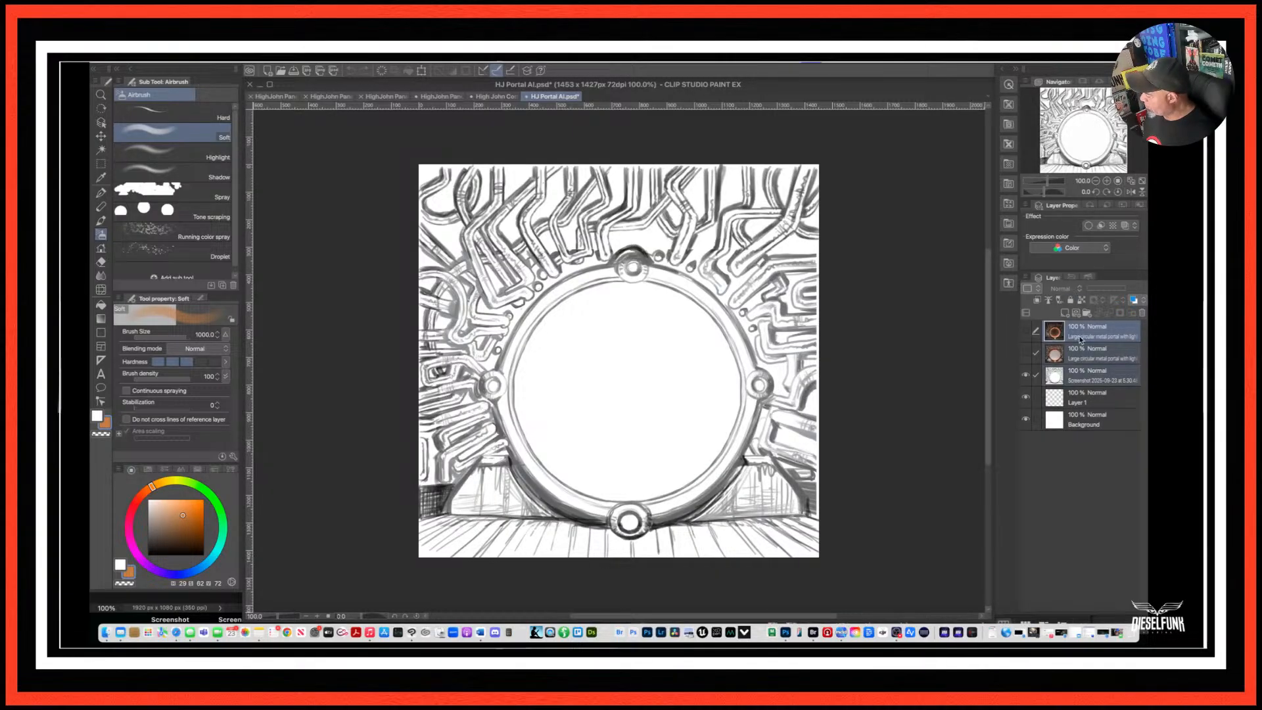
{"action": "left_click", "coordinate": [1084, 381]}
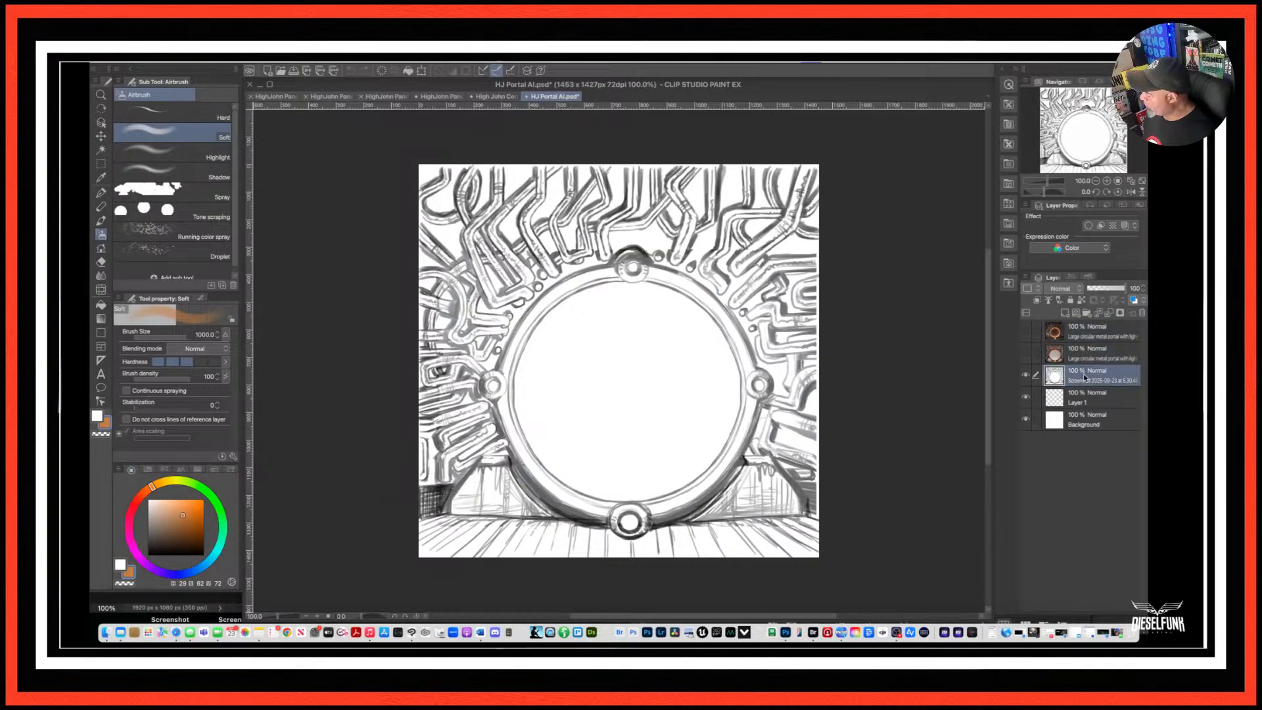
{"action": "left_click", "coordinate": [1082, 290]}
{"action": "left_click", "coordinate": [1062, 322]}
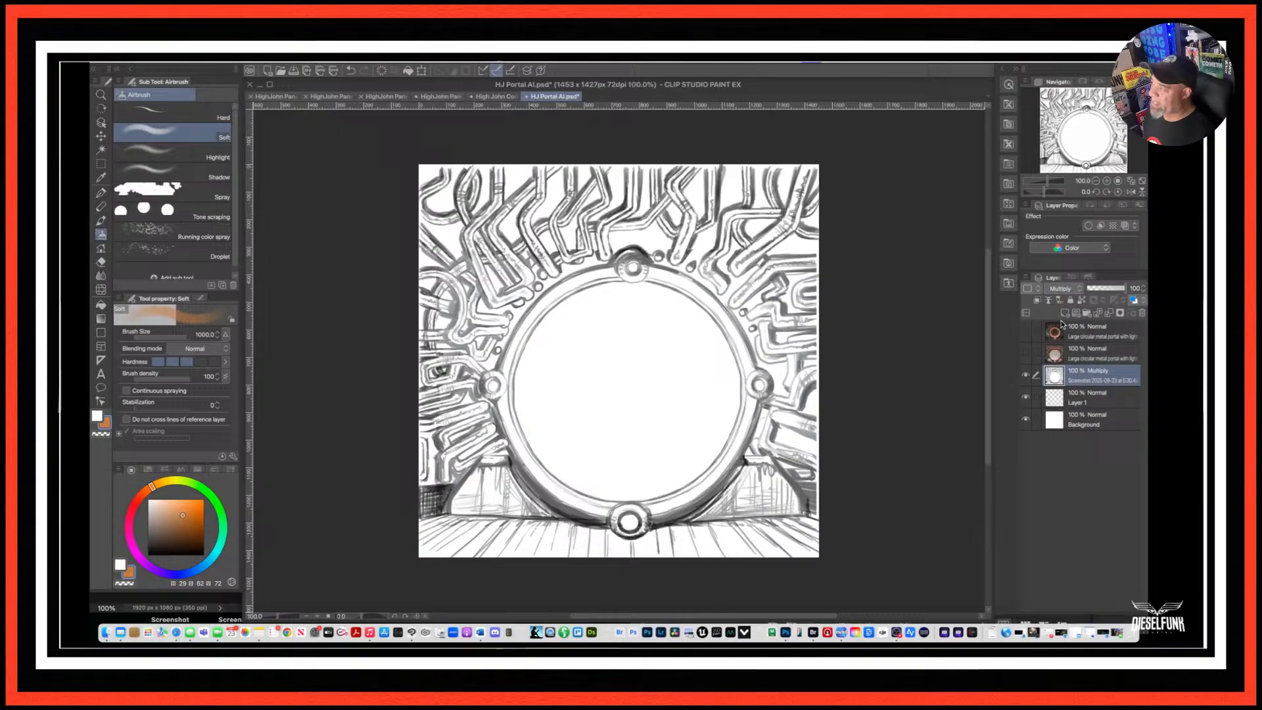
Copy the two portal renders and the line-art layer from HJ Portal AI.psd into HighJohn Panel_01, above Layer 4.
{"action": "left_click", "coordinate": [1090, 357], "text": "shift"}
{"action": "left_click", "coordinate": [1091, 331], "text": "shift"}
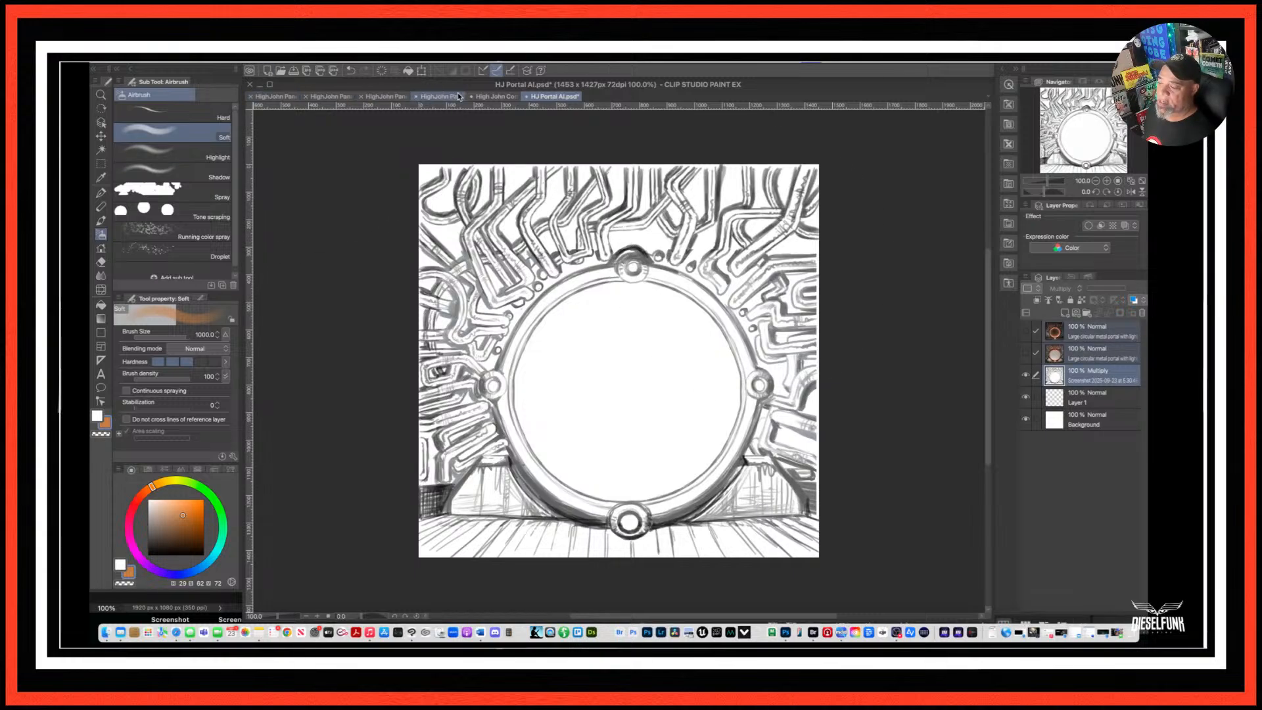
{"action": "left_click", "coordinate": [501, 97]}
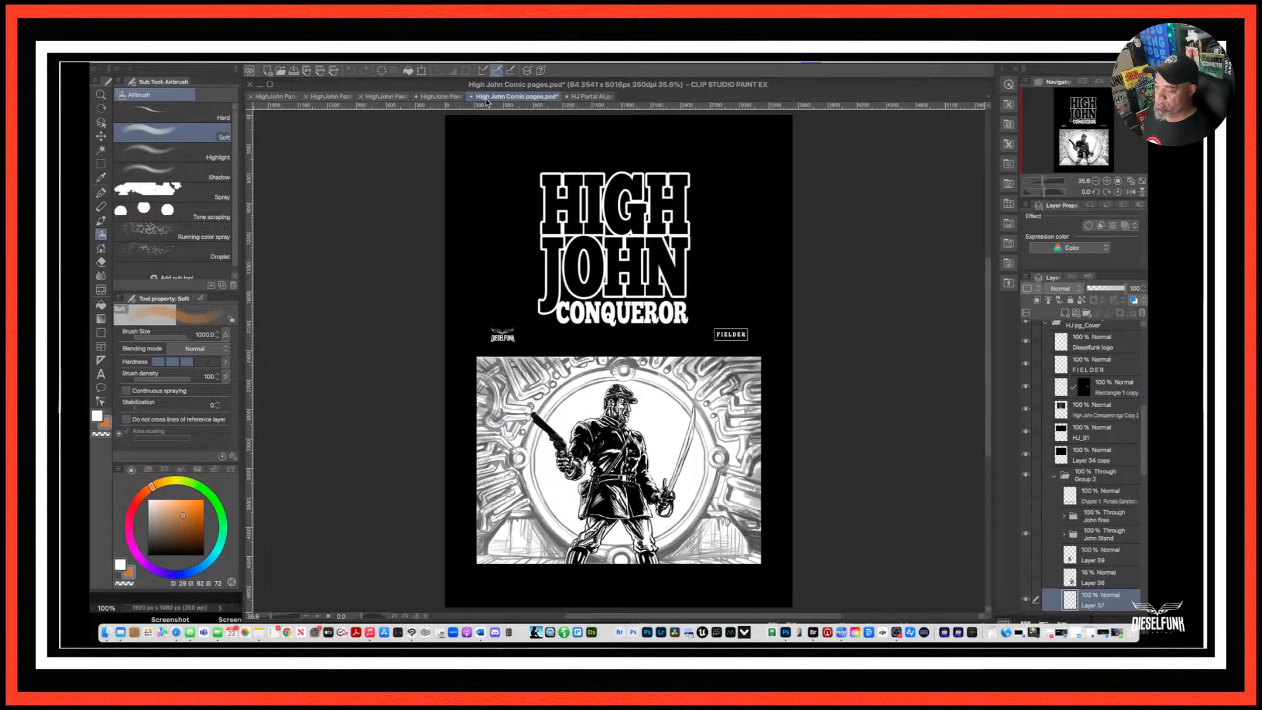
{"action": "left_click", "coordinate": [436, 97]}
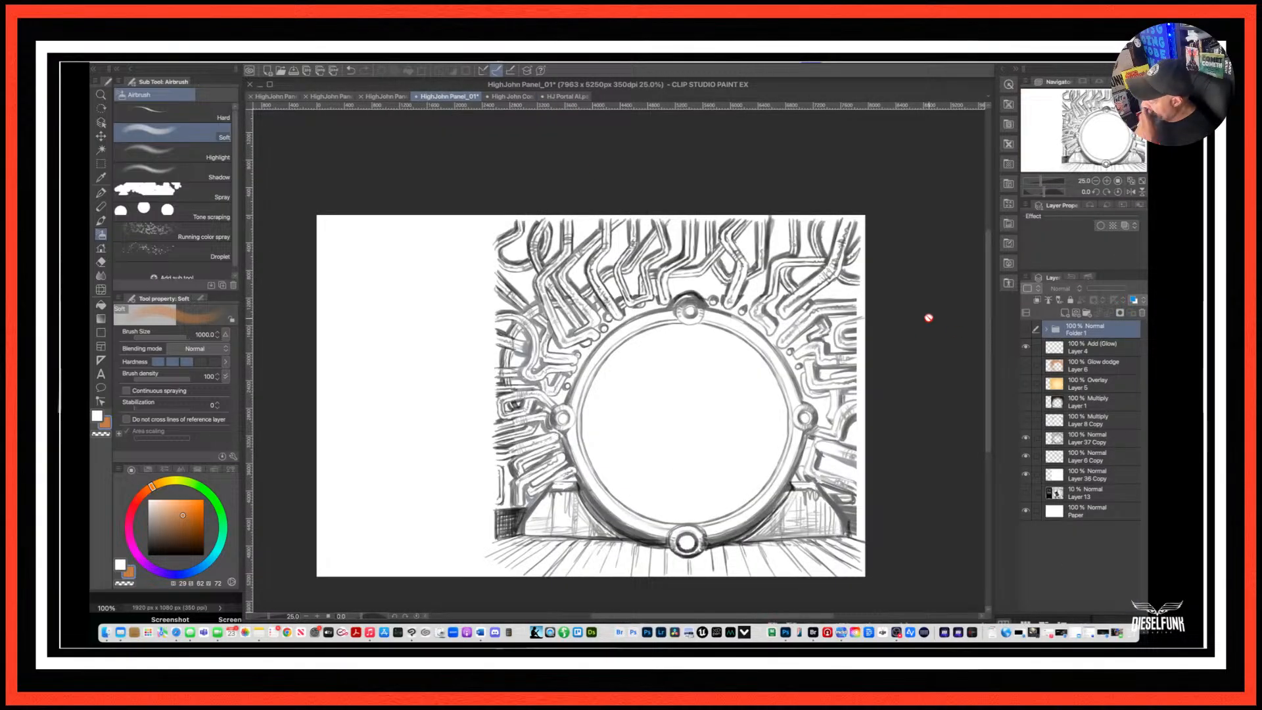
{"action": "left_click", "coordinate": [1081, 355]}
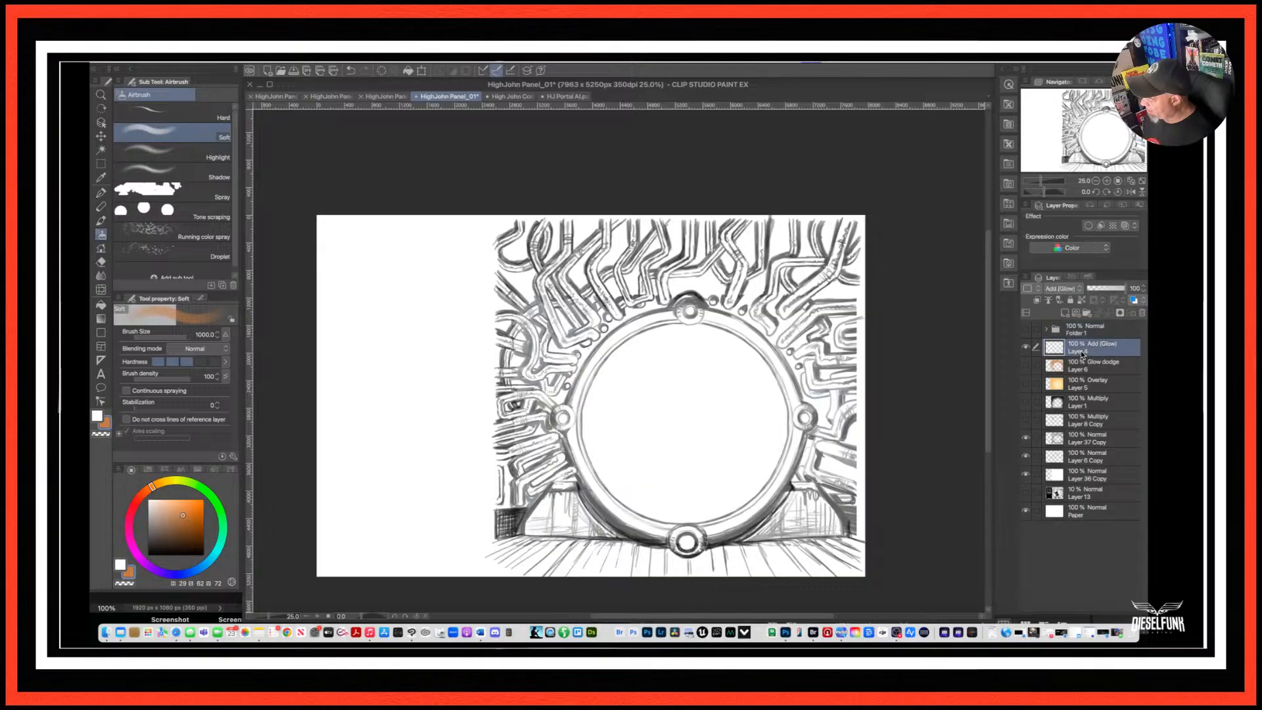
{"action": "key", "text": "super+v"}
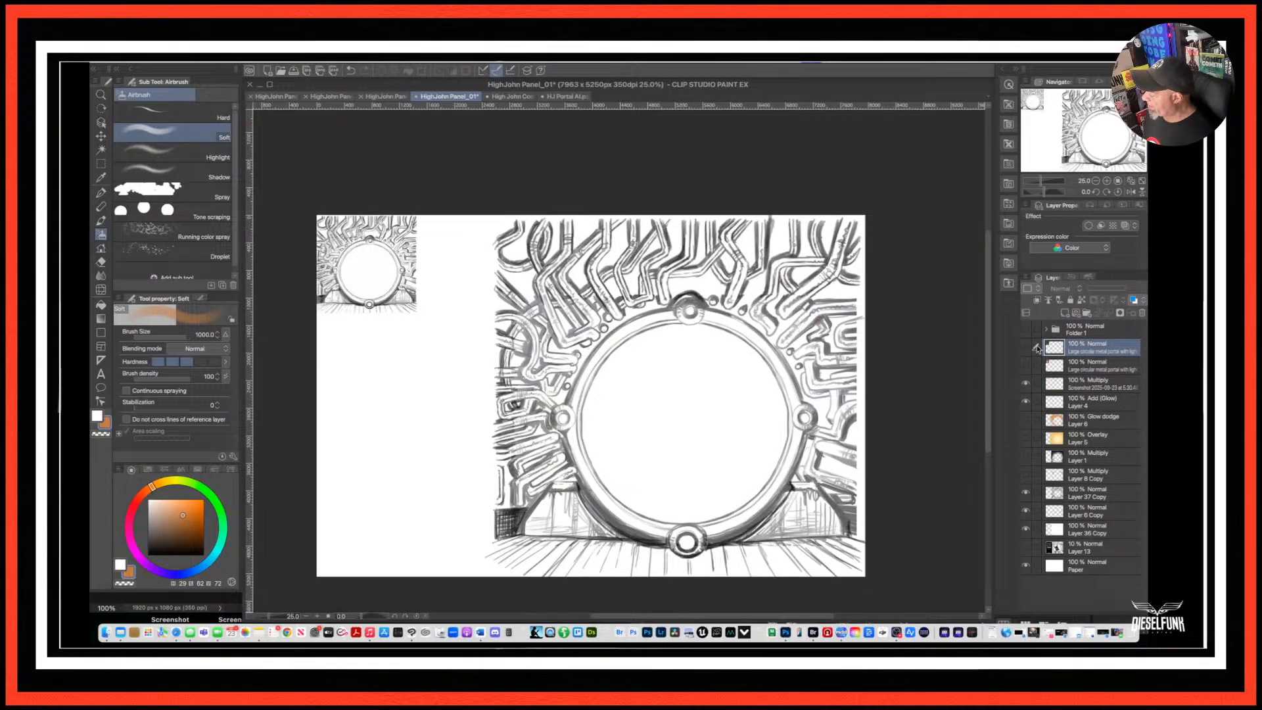
Select all three pasted portal layers together and activate the Move layer tool.
{"action": "left_click", "coordinate": [1078, 386], "text": "super"}
{"action": "left_click", "coordinate": [1075, 368], "text": "super"}
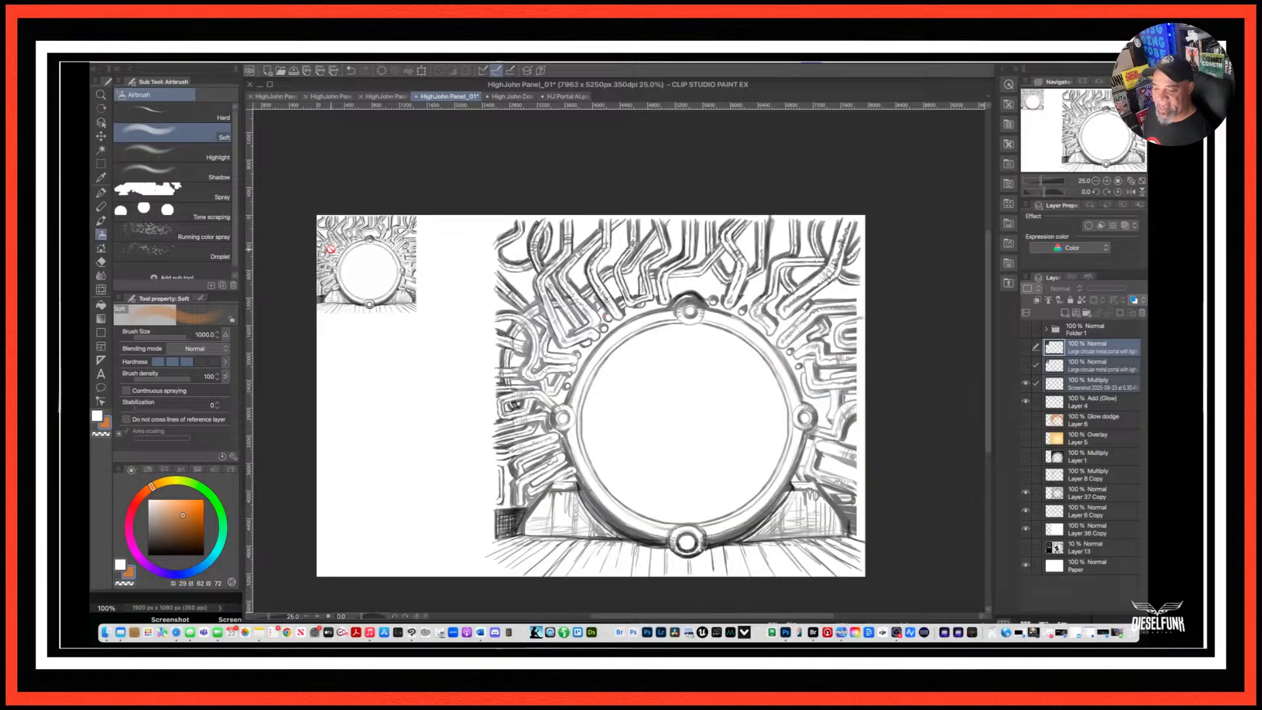
{"action": "left_click", "coordinate": [100, 136]}
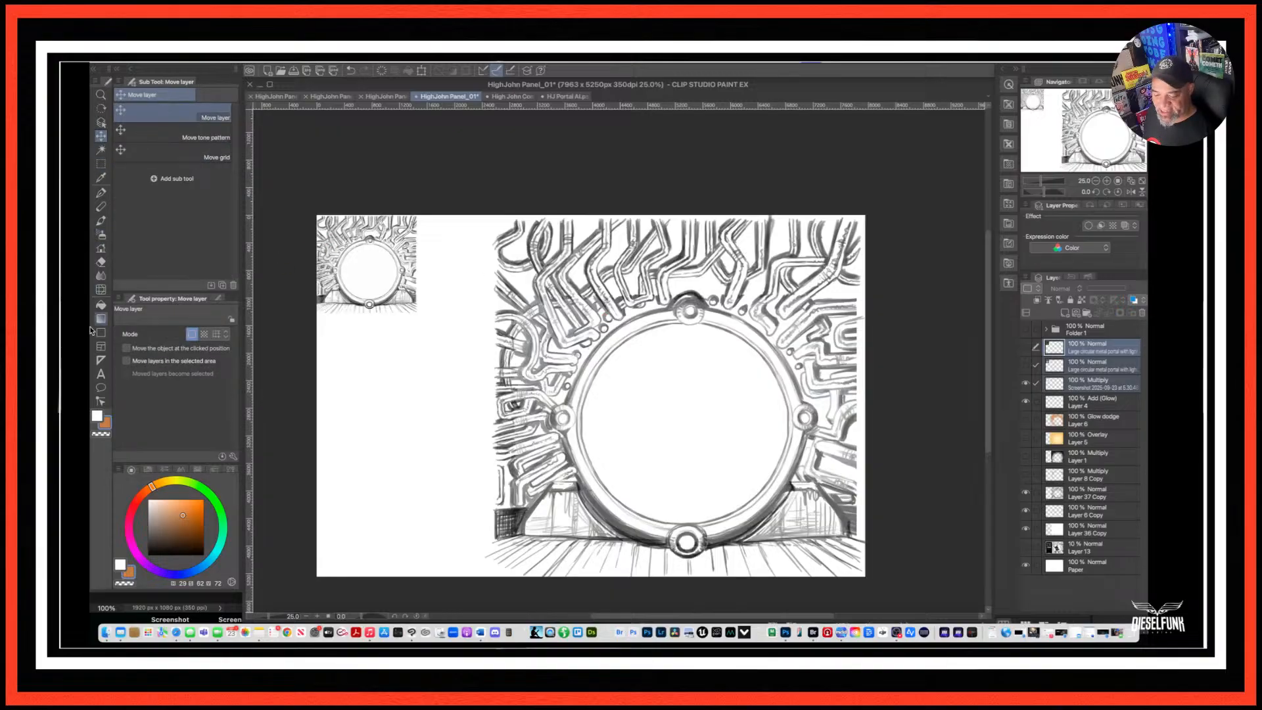
Set the main drawing color to black and the sub color to white.
{"action": "left_click", "coordinate": [148, 555]}
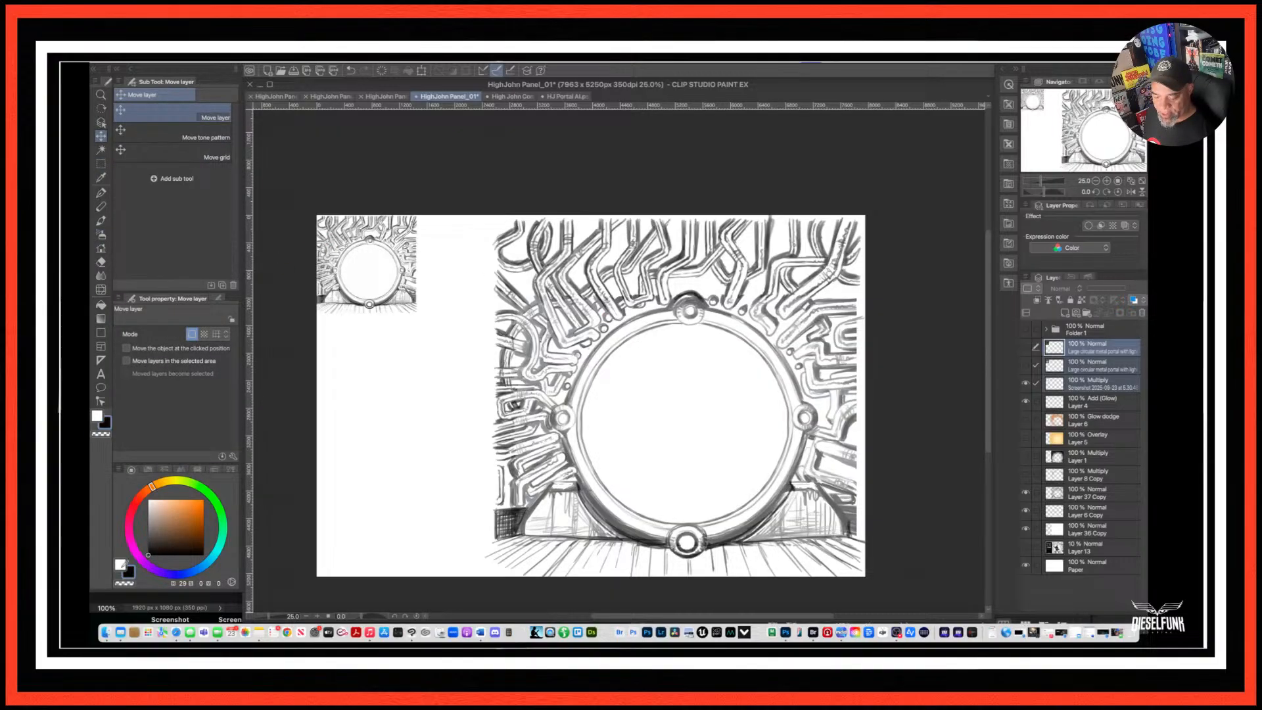
{"action": "left_click", "coordinate": [96, 417]}
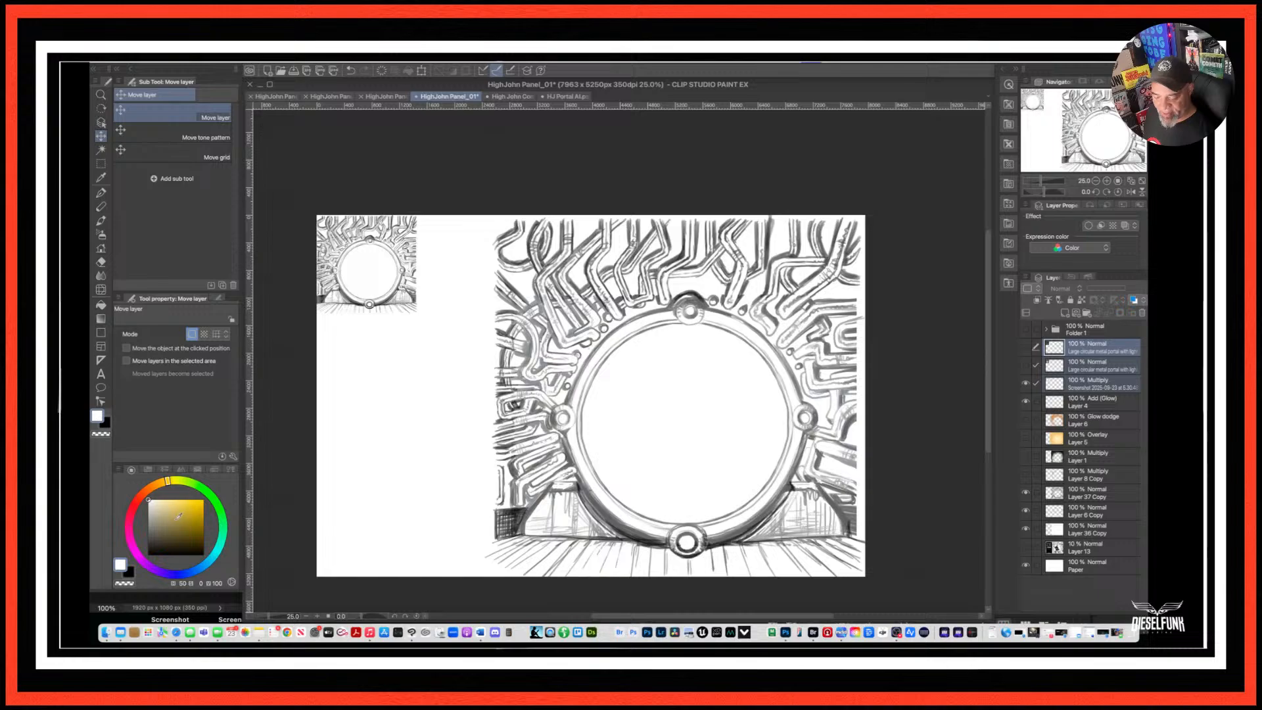
{"action": "left_click", "coordinate": [148, 555]}
{"action": "left_click", "coordinate": [106, 424]}
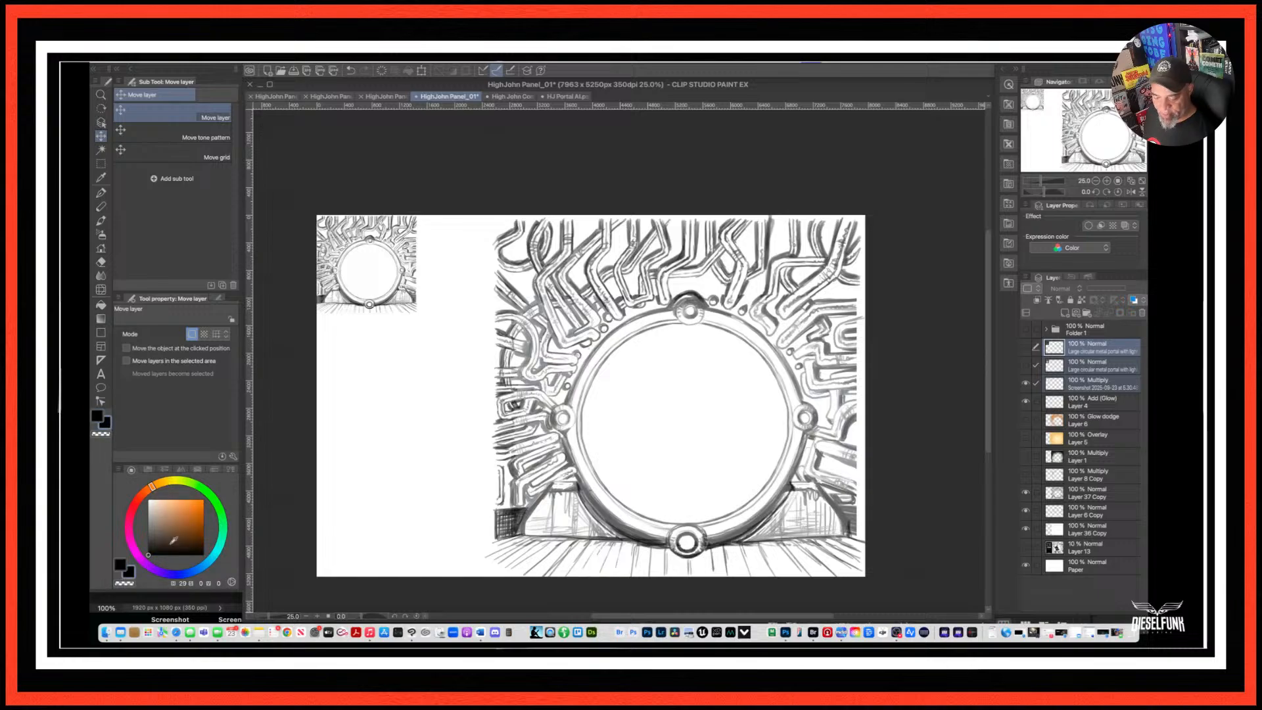
{"action": "left_click", "coordinate": [148, 501]}
{"action": "left_click", "coordinate": [96, 416]}
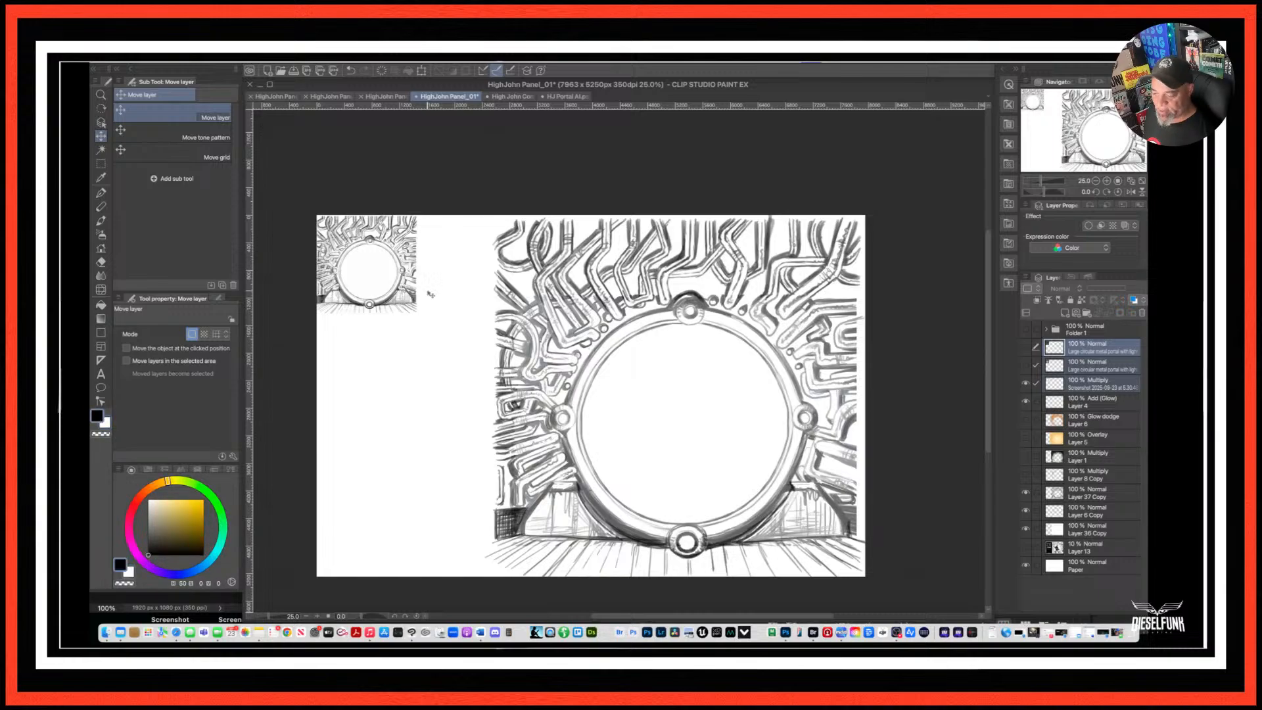
Move the pasted portal layers onto the panel's ring drawing and scale them to about 363% so the line art lines up.
{"action": "mouse_move", "coordinate": [385, 296]}
{"action": "left_mouse_down"}
{"action": "mouse_move", "coordinate": [562, 302]}
{"action": "mouse_move", "coordinate": [552, 305]}
{"action": "left_mouse_up"}
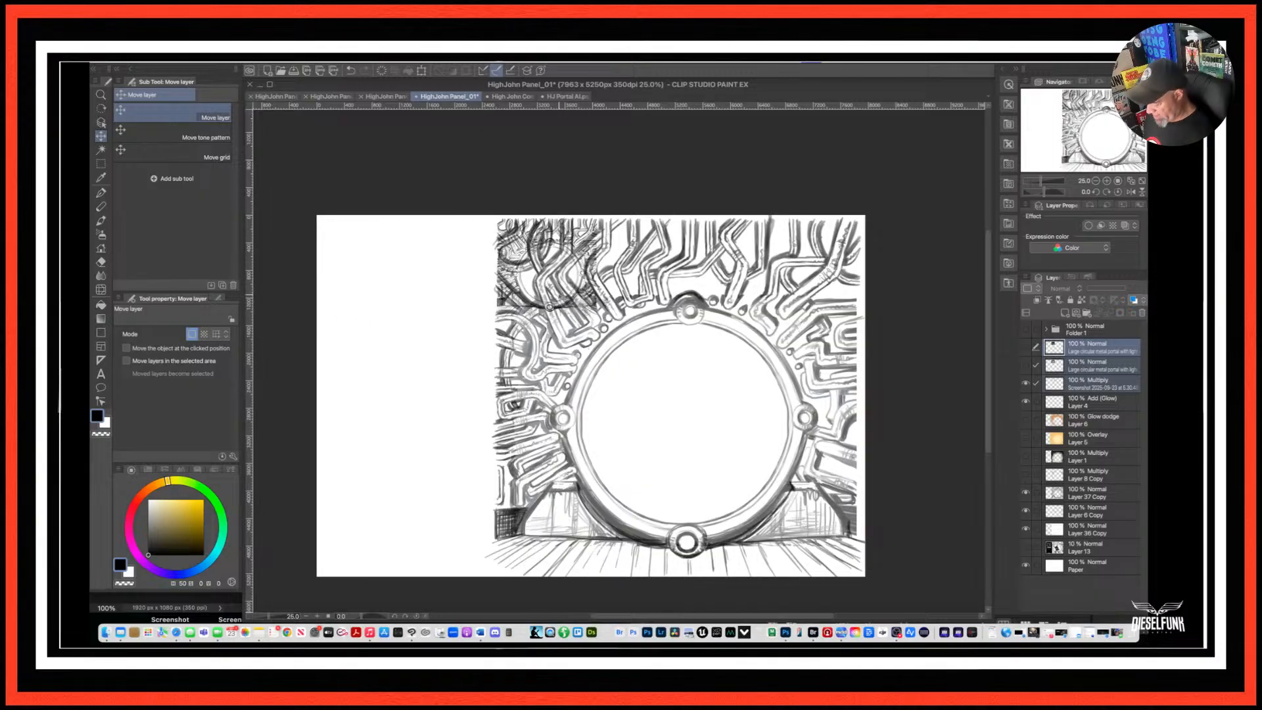
{"action": "key", "text": "super+t"}
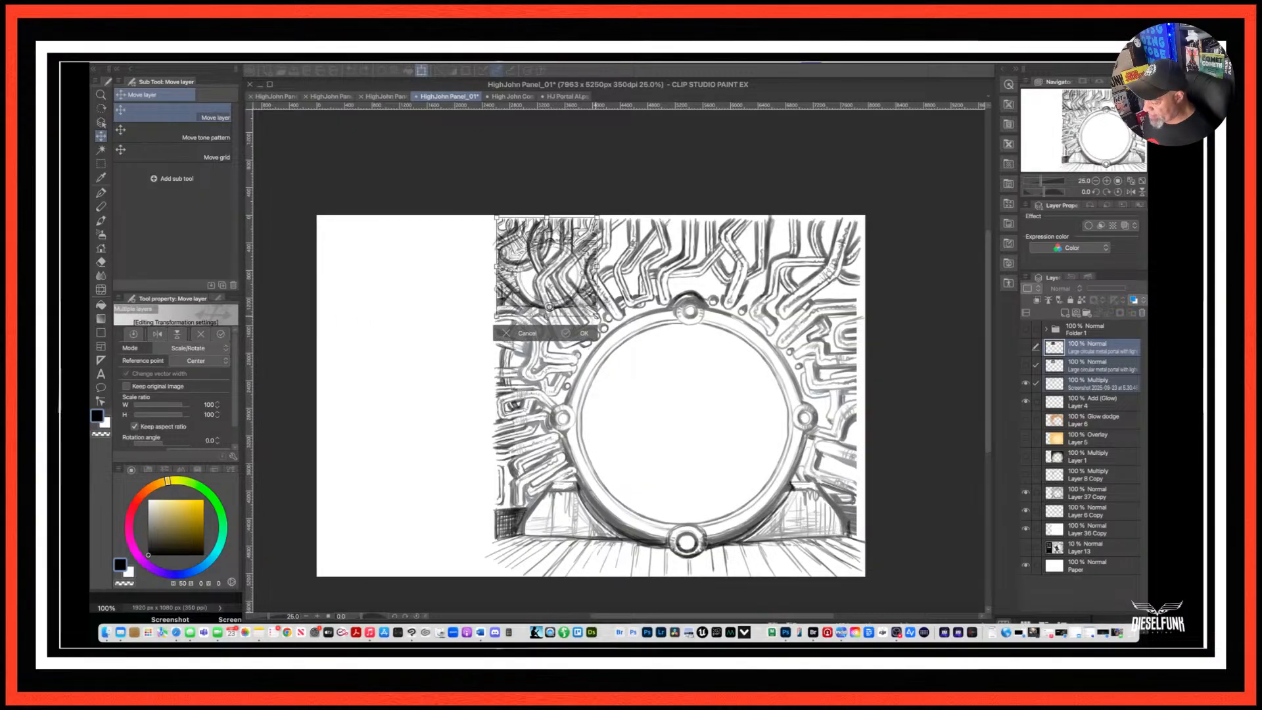
{"action": "mouse_move", "coordinate": [596, 306]}
{"action": "left_mouse_down"}
{"action": "mouse_move", "coordinate": [651, 371]}
{"action": "mouse_move", "coordinate": [827, 516]}
{"action": "mouse_move", "coordinate": [864, 570]}
{"action": "left_mouse_up"}
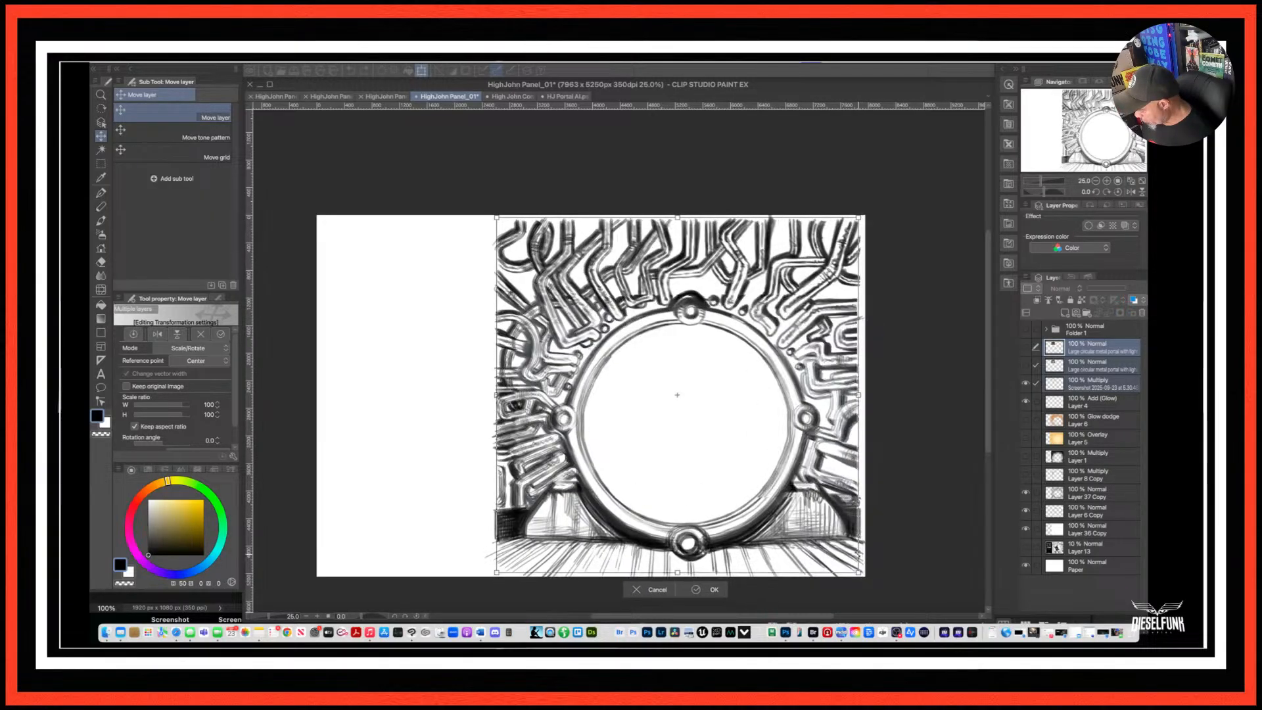
{"action": "left_click_drag", "start_coordinate": [759, 472], "coordinate": [761, 474]}
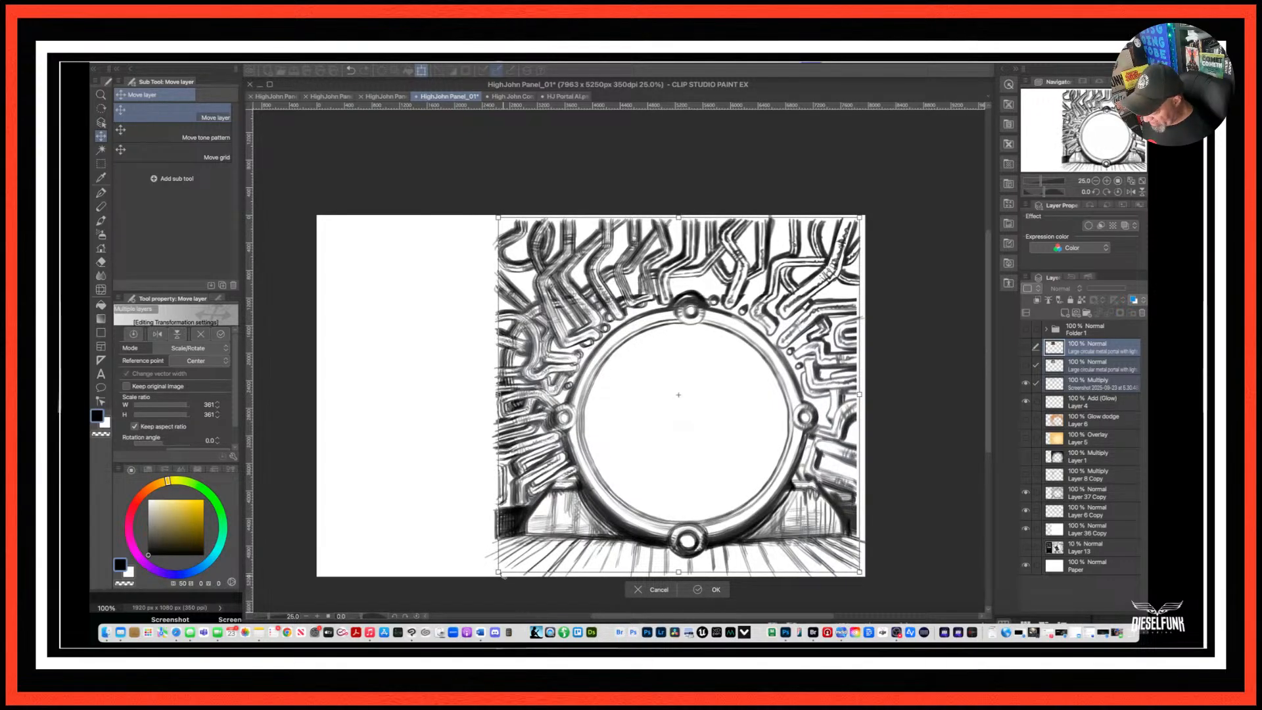
{"action": "left_click_drag", "start_coordinate": [499, 572], "coordinate": [494, 576]}
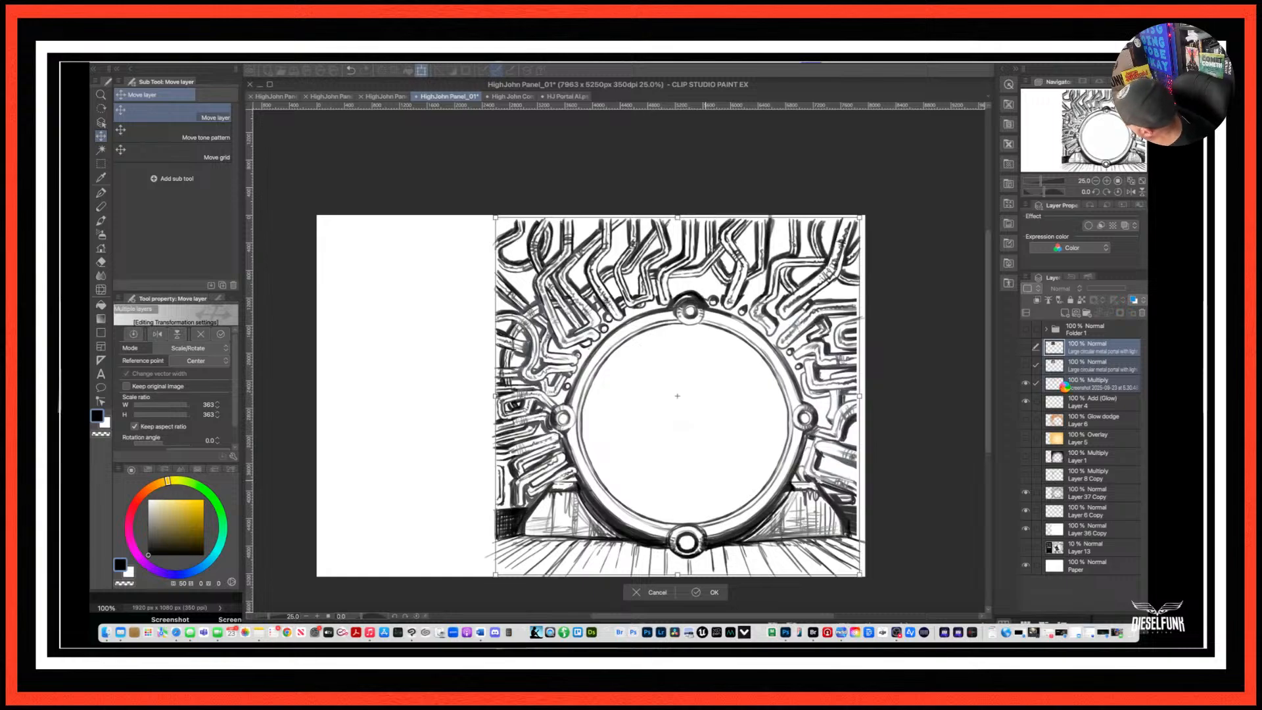
Hide the pasted line-art layer, show the lighter portal render in Multiply mode, and toggle it to compare with the drawing.
{"action": "left_click", "coordinate": [1025, 385]}
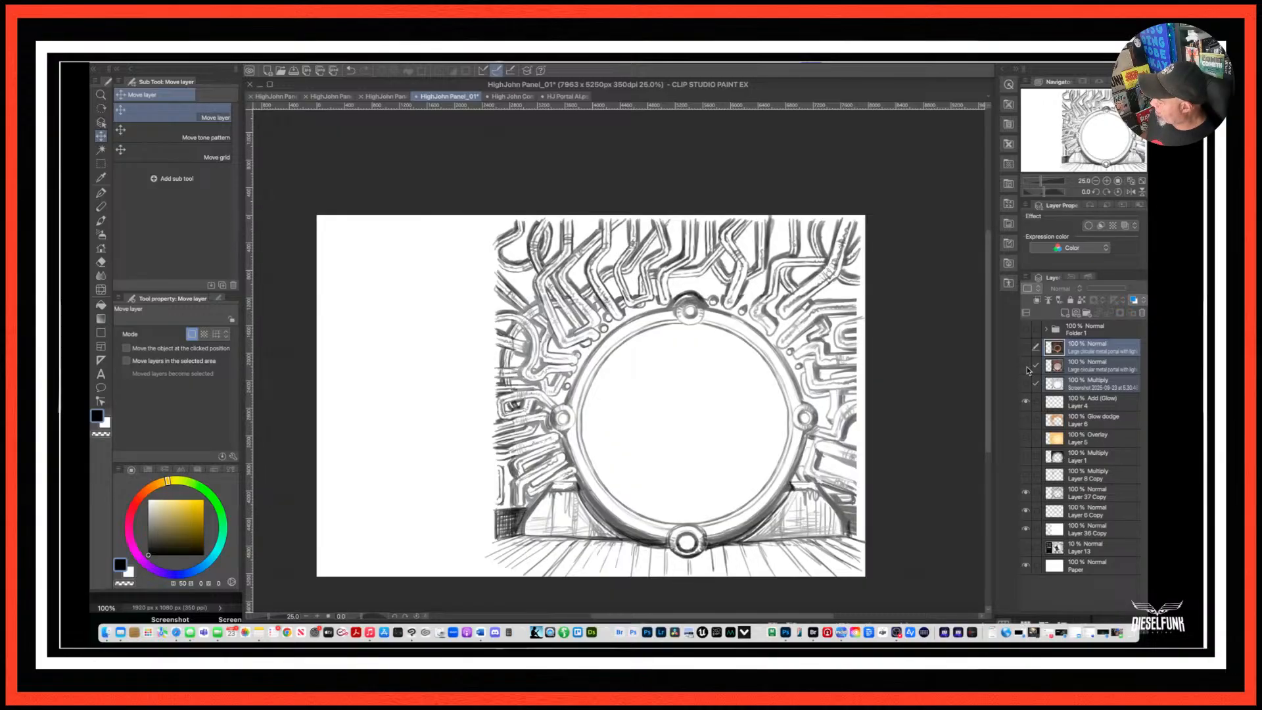
{"action": "left_click", "coordinate": [1094, 368]}
{"action": "left_click", "coordinate": [1027, 367]}
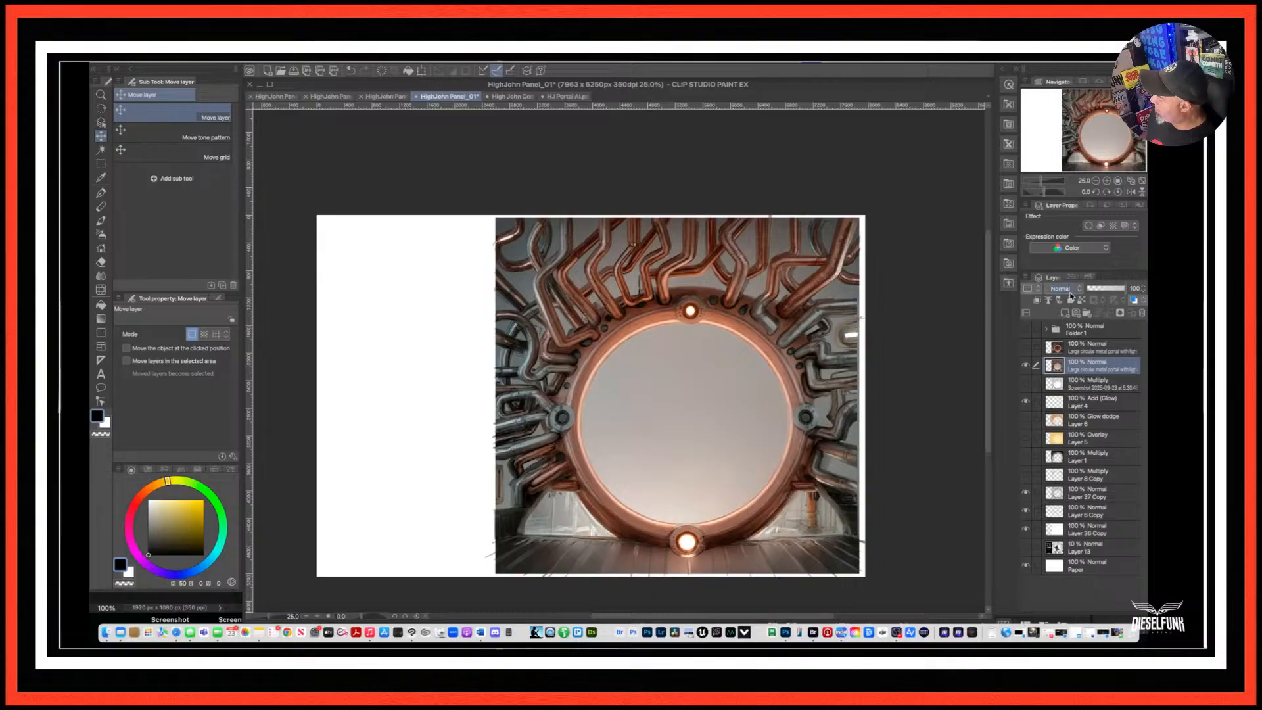
{"action": "left_click", "coordinate": [1078, 290]}
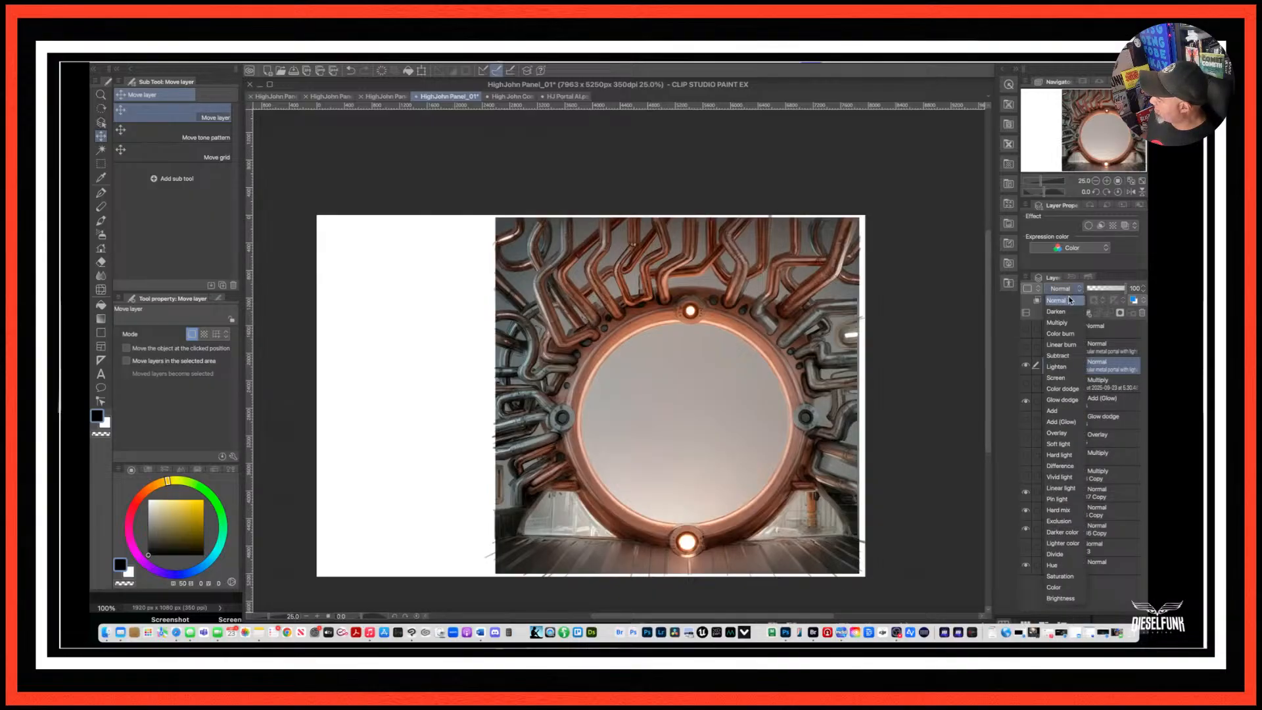
{"action": "left_click", "coordinate": [1065, 324]}
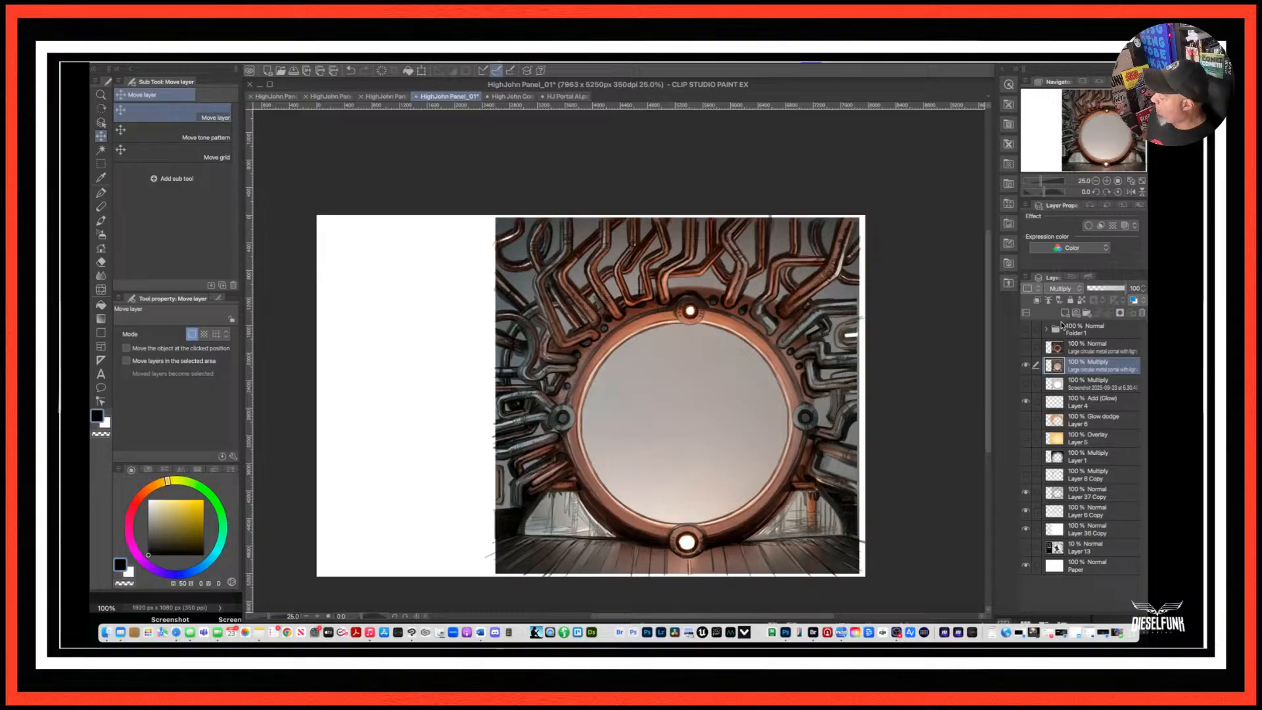
{"action": "left_click", "coordinate": [1025, 366]}
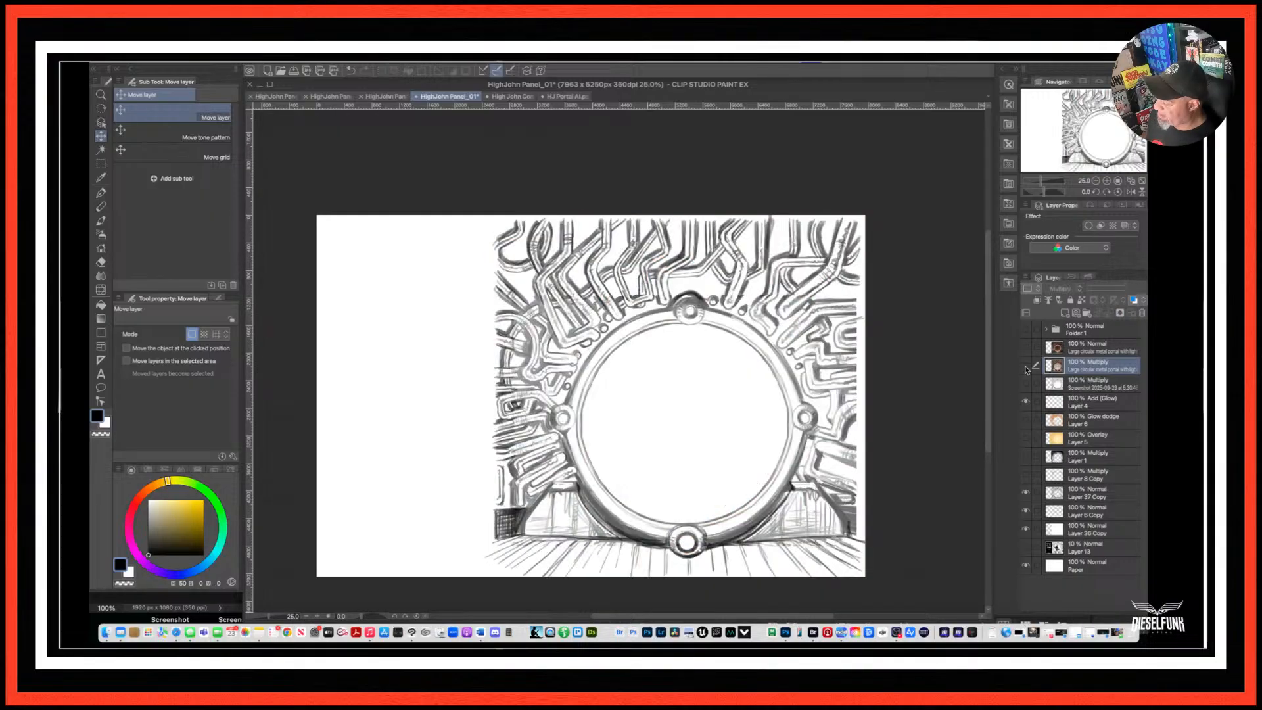
{"action": "left_click", "coordinate": [1026, 366]}
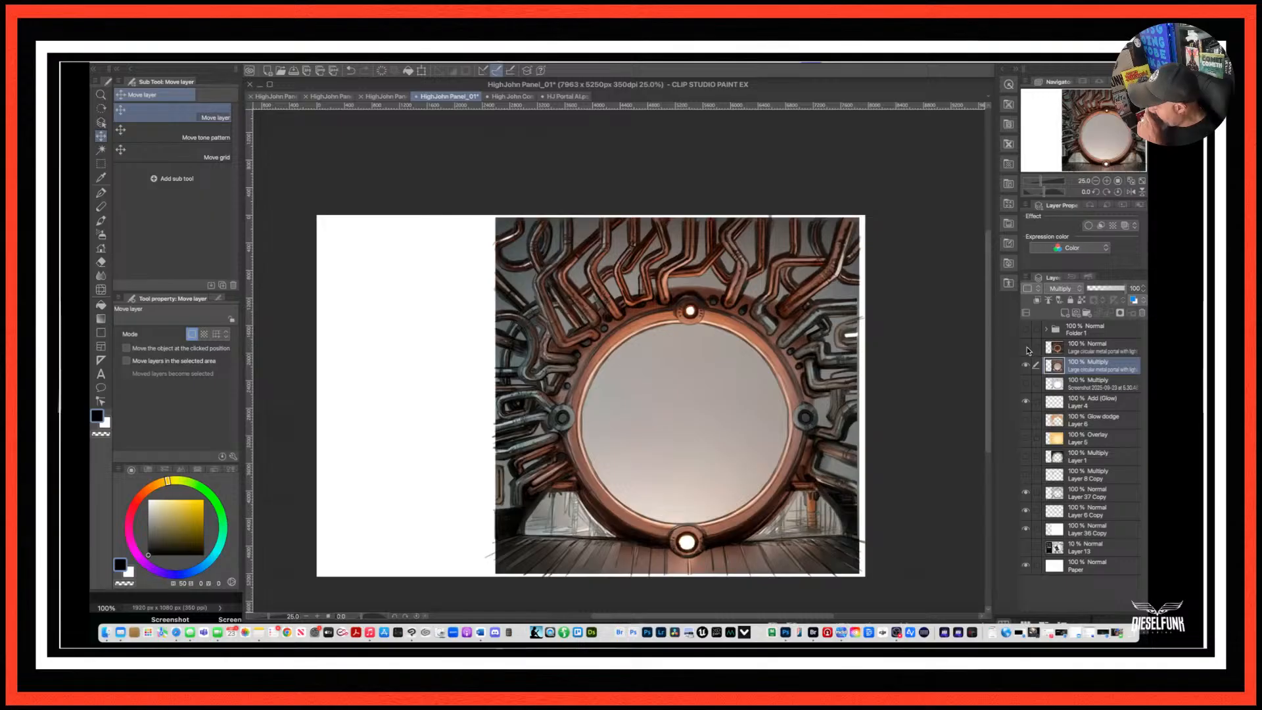
Set the dark portal render to Multiply over the lighter one, and hide both render layers.
{"action": "left_click", "coordinate": [1026, 348]}
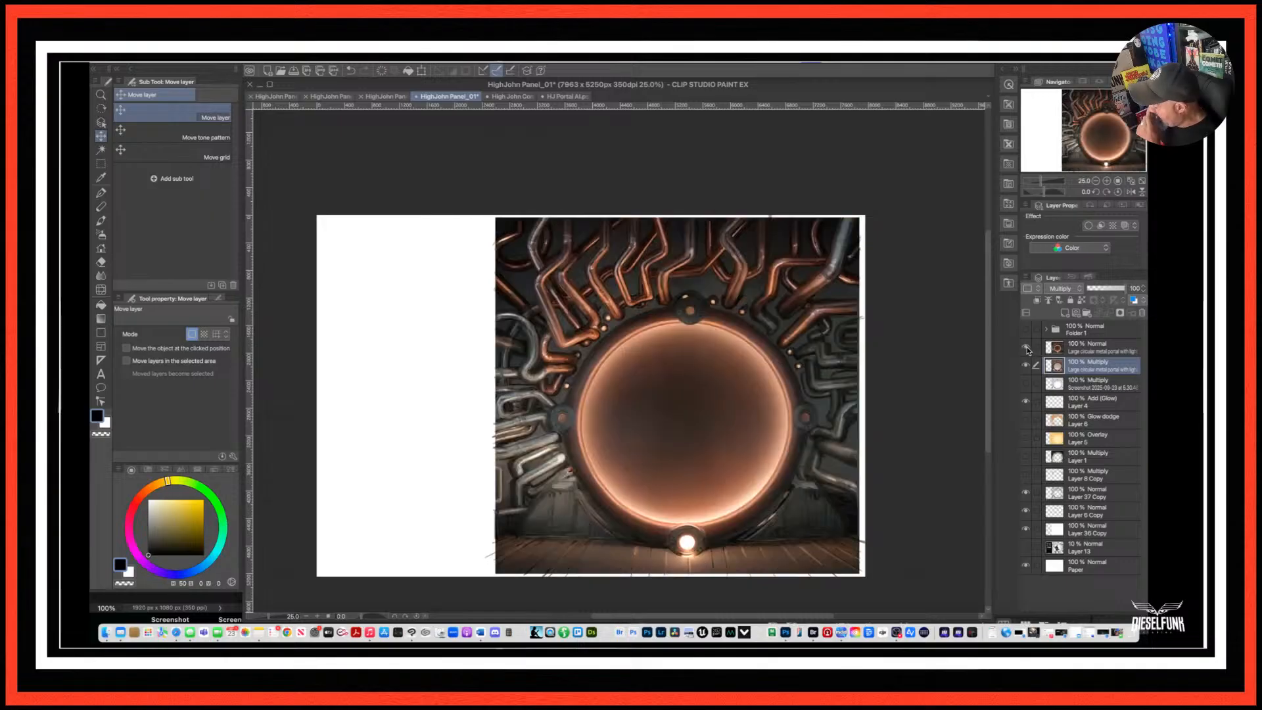
{"action": "left_click", "coordinate": [1081, 352]}
{"action": "left_click", "coordinate": [1078, 292]}
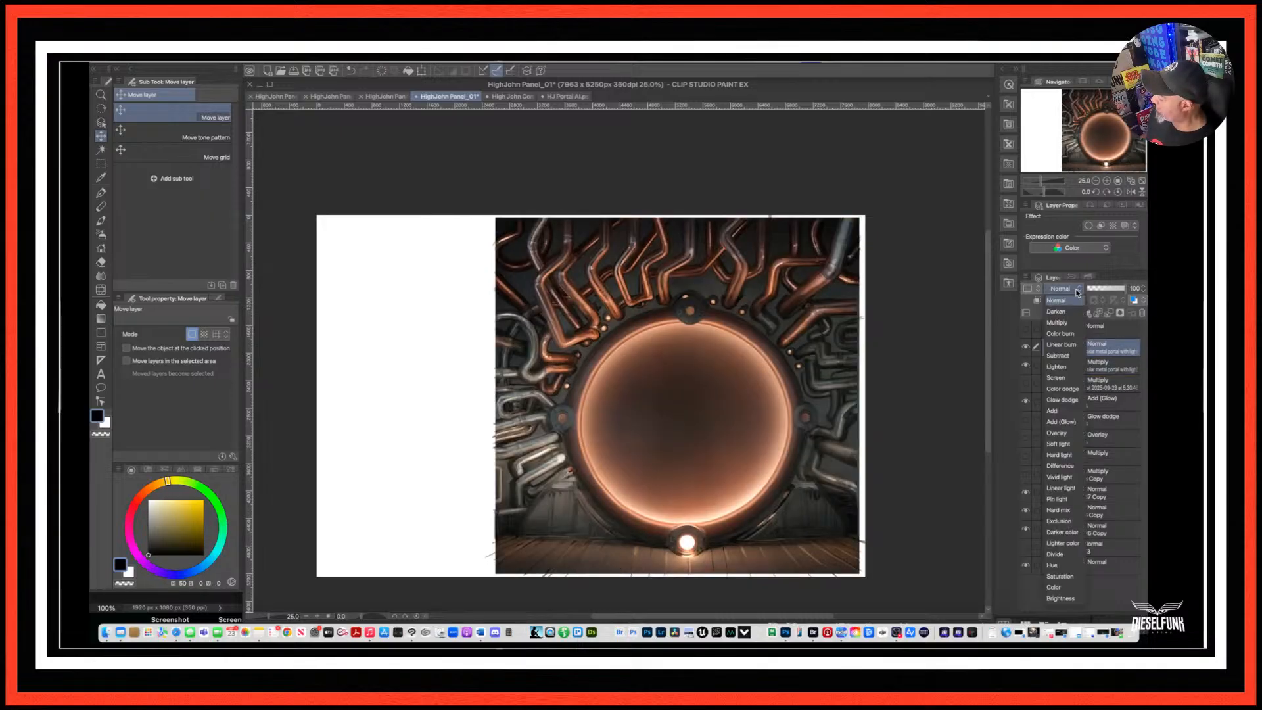
{"action": "left_click", "coordinate": [1068, 323]}
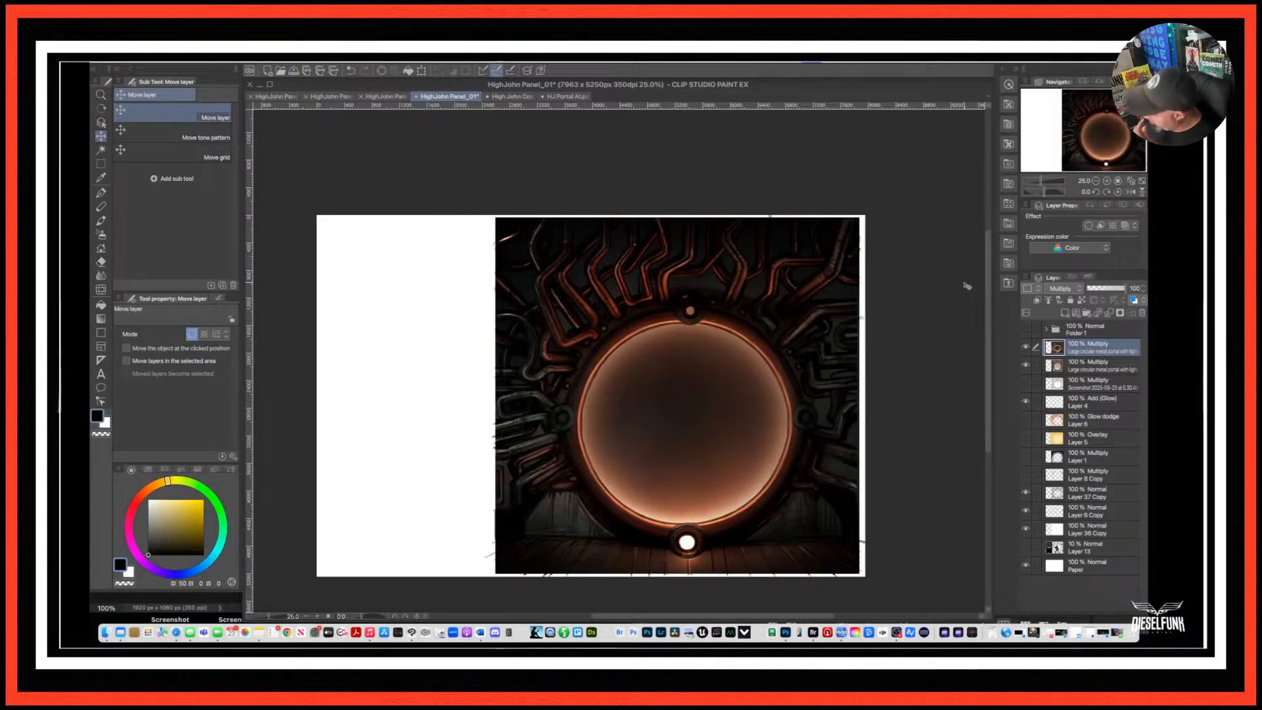
{"action": "left_click_drag", "start_coordinate": [1028, 352], "coordinate": [1026, 365]}
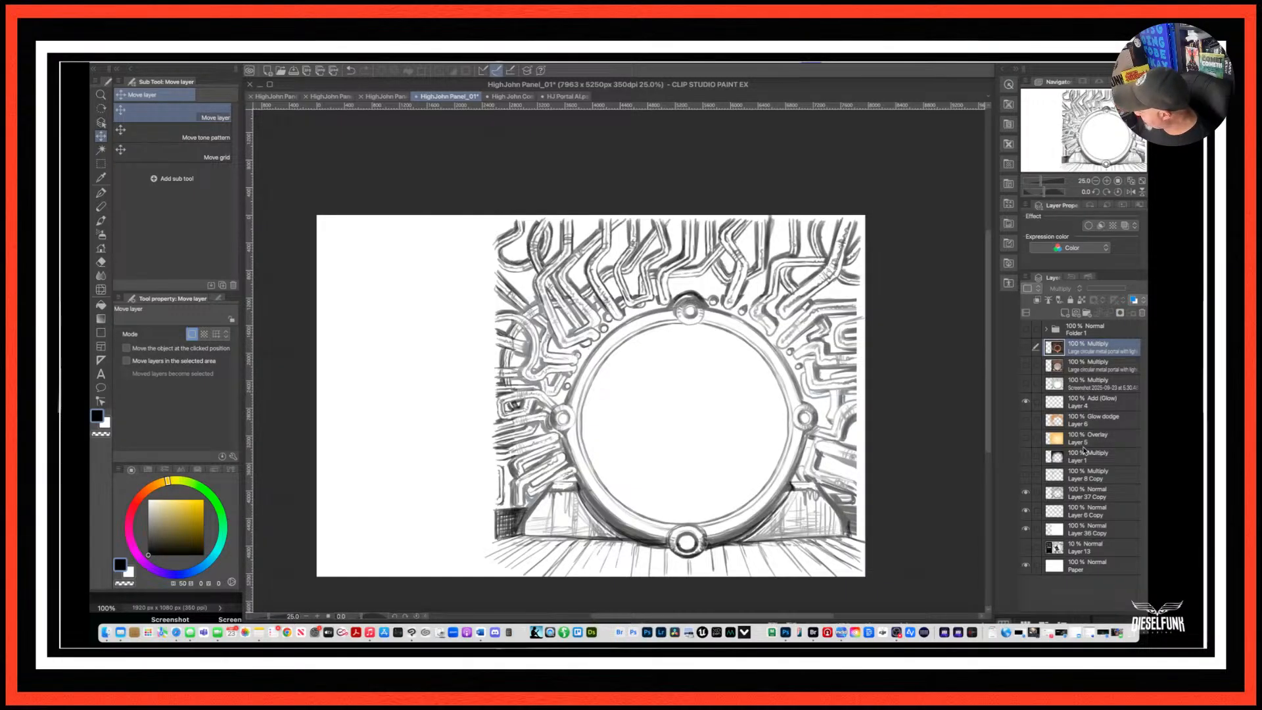
{"action": "left_click", "coordinate": [1071, 494]}
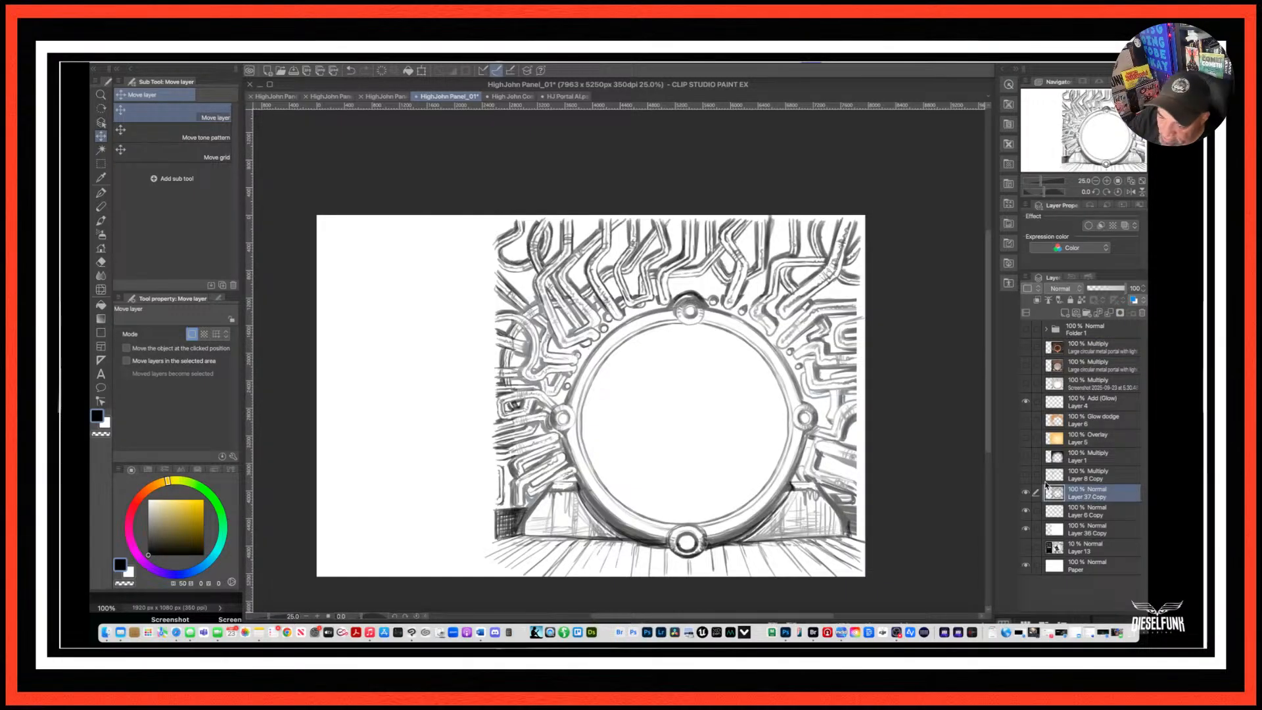
{"action": "left_click", "coordinate": [101, 150]}
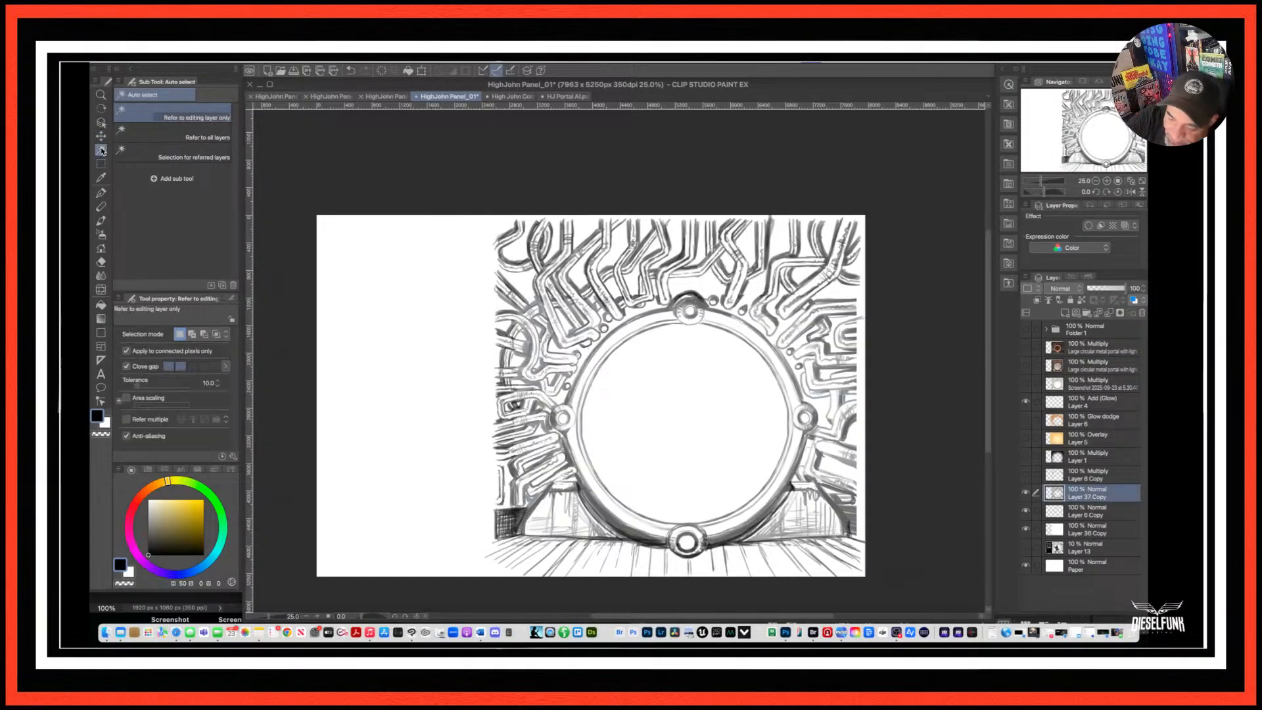
{"action": "left_click", "coordinate": [694, 468]}
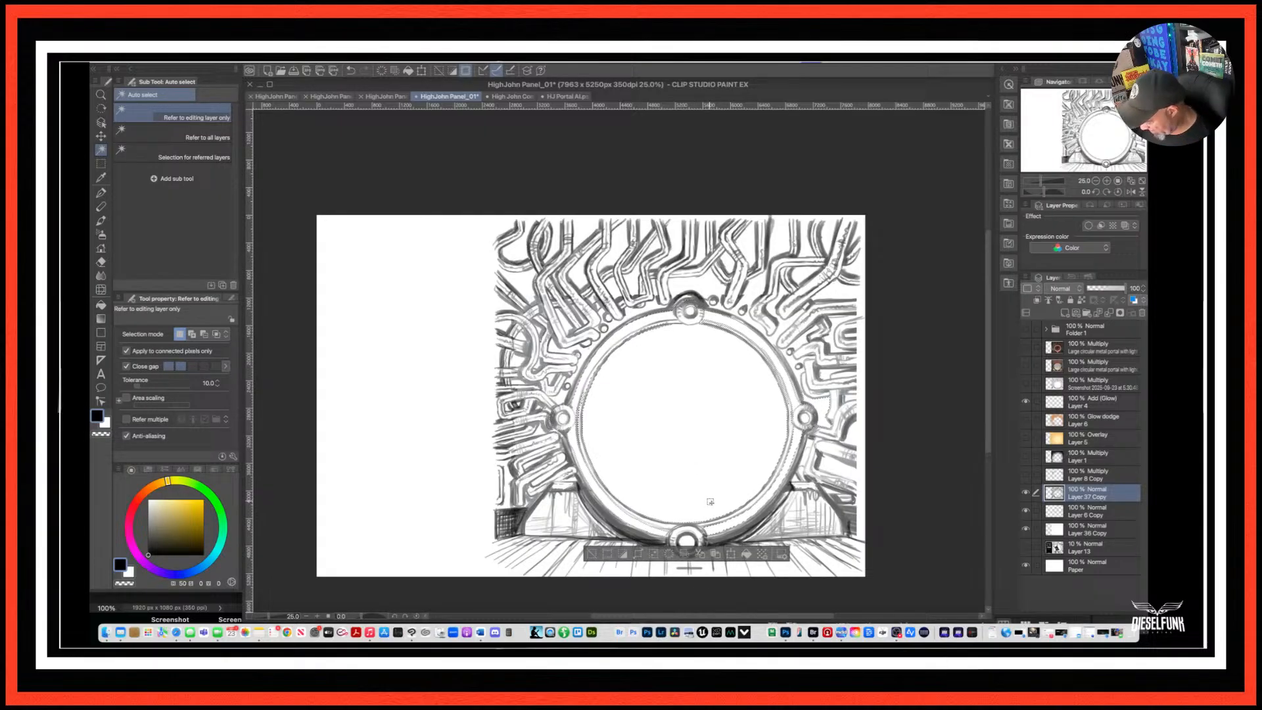
{"action": "key", "text": "ctrl+d"}
Auto-select the portal opening on the pasted line-art layer, show the dark portal render, and clear its glowing center within that selection.
{"action": "left_click", "coordinate": [1086, 388]}
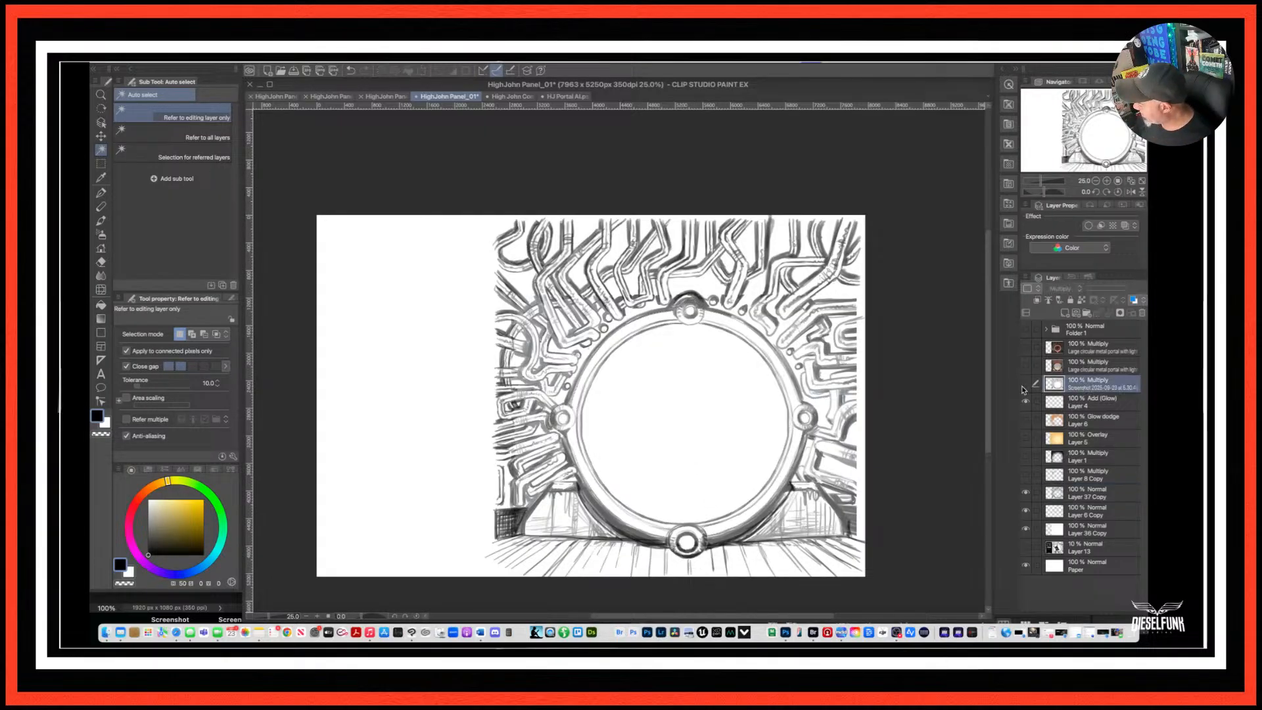
{"action": "left_click", "coordinate": [1026, 384]}
{"action": "left_click", "coordinate": [701, 437]}
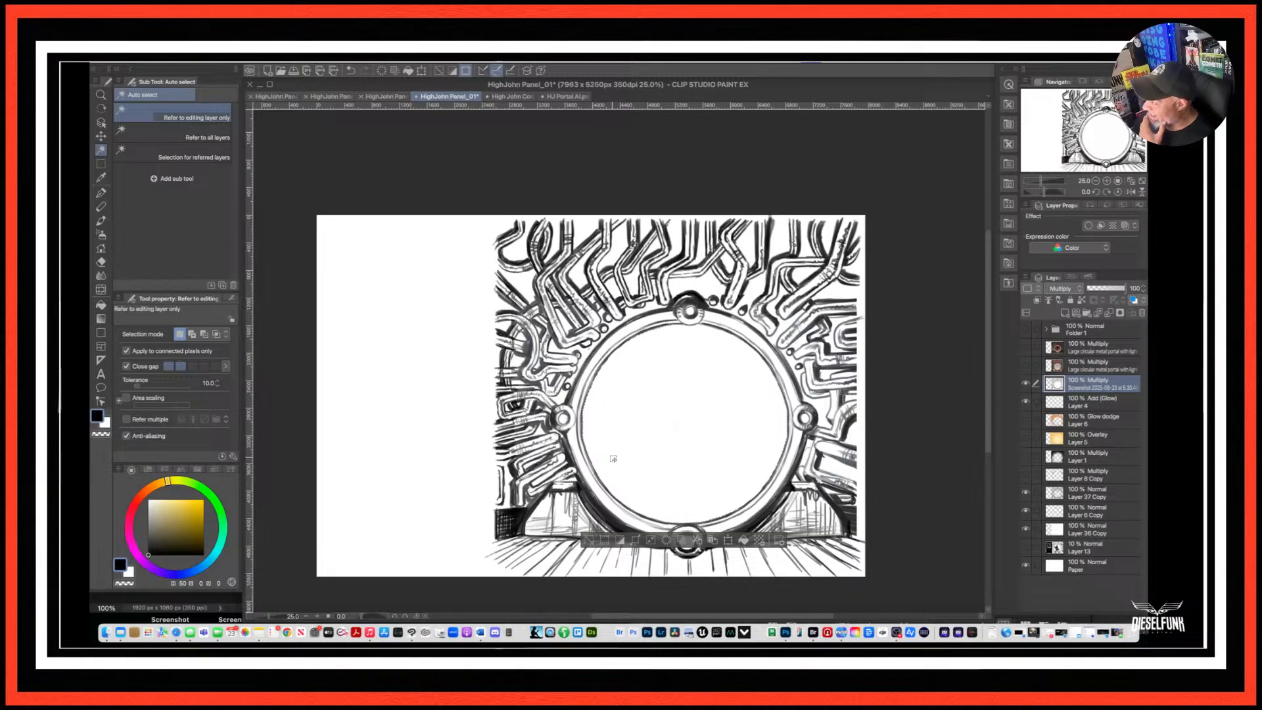
{"action": "left_click", "coordinate": [1027, 349]}
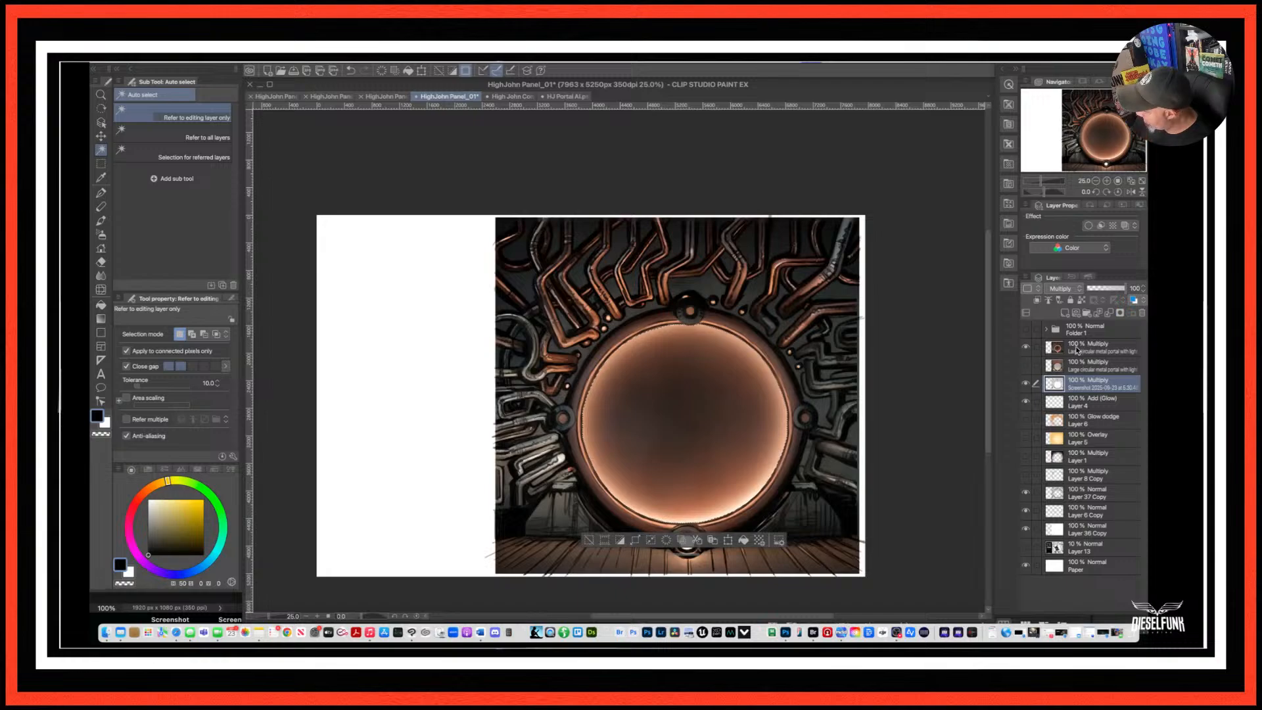
{"action": "left_click", "coordinate": [1078, 350]}
{"action": "key", "text": "Delete"}
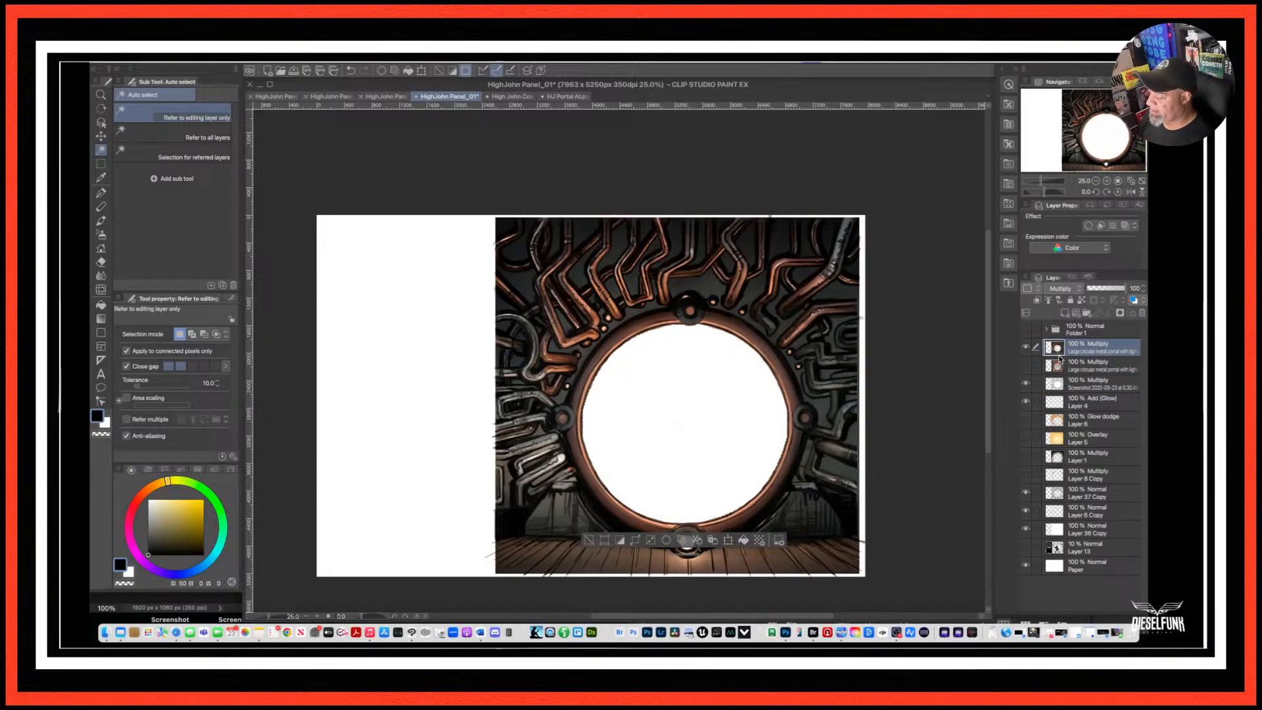
{"action": "key", "text": "super+d"}
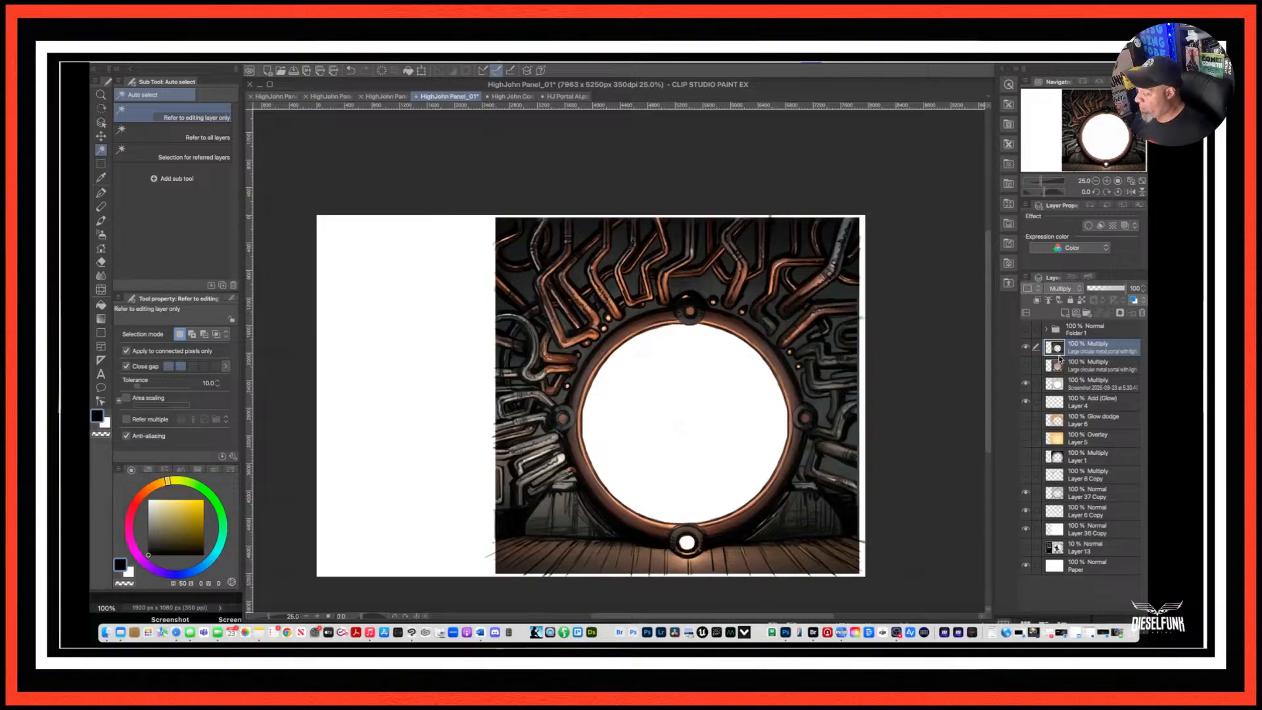
Toggle the pasted line-art layer over the dark portal render to compare, and leave it hidden.
{"action": "left_click", "coordinate": [1087, 384]}
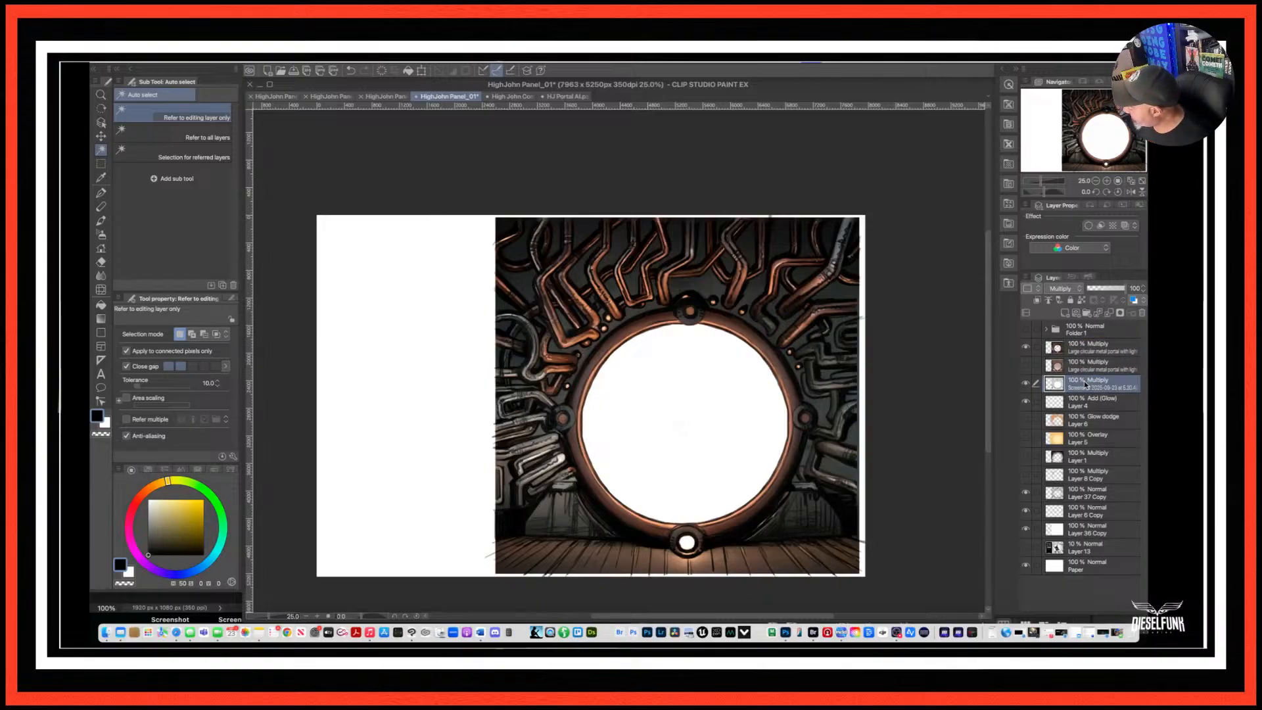
{"action": "left_click", "coordinate": [1026, 384]}
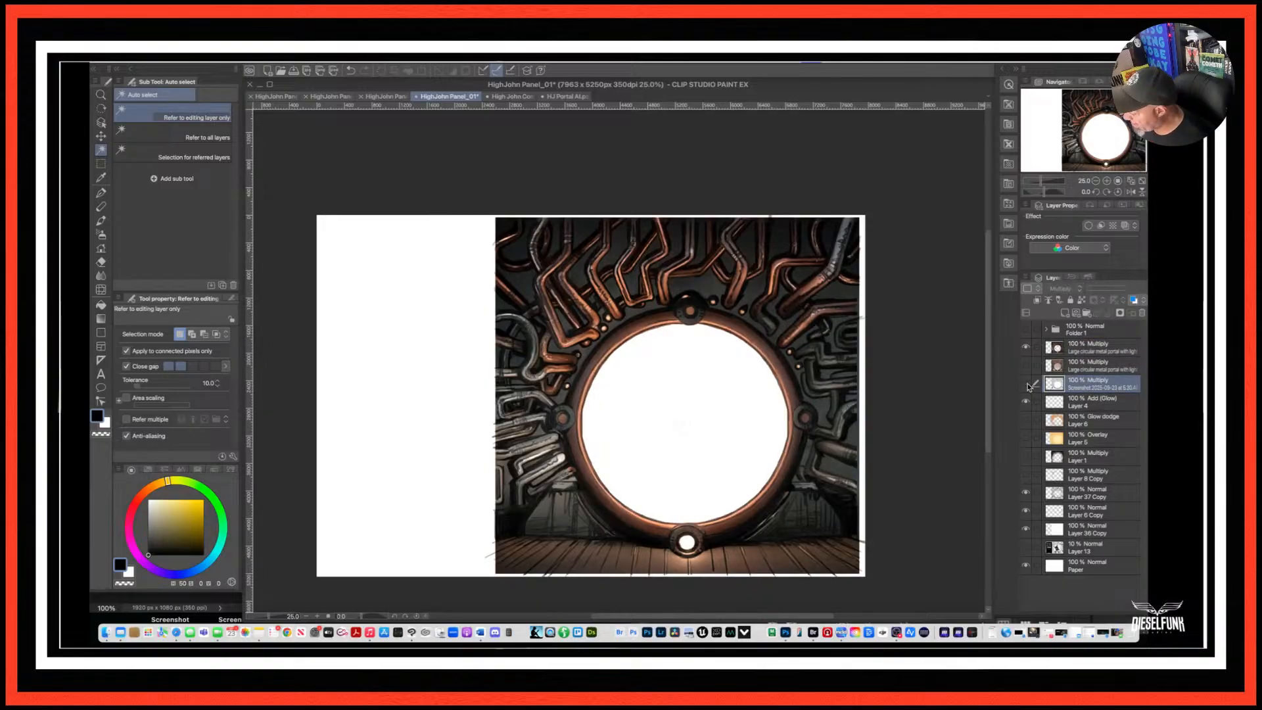
{"action": "left_click", "coordinate": [1028, 387]}
{"action": "left_click", "coordinate": [1028, 387]}
{"action": "left_click", "coordinate": [1027, 388]}
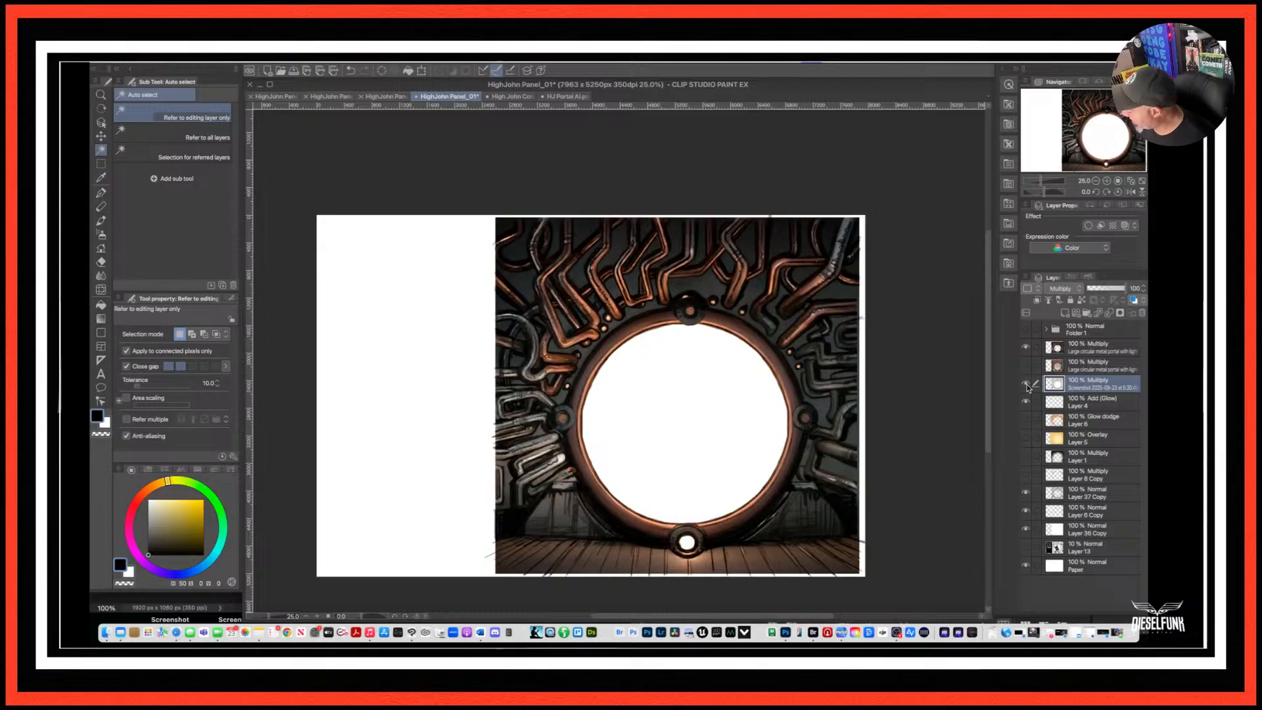
{"action": "left_click", "coordinate": [1027, 389]}
{"action": "left_click", "coordinate": [1027, 385]}
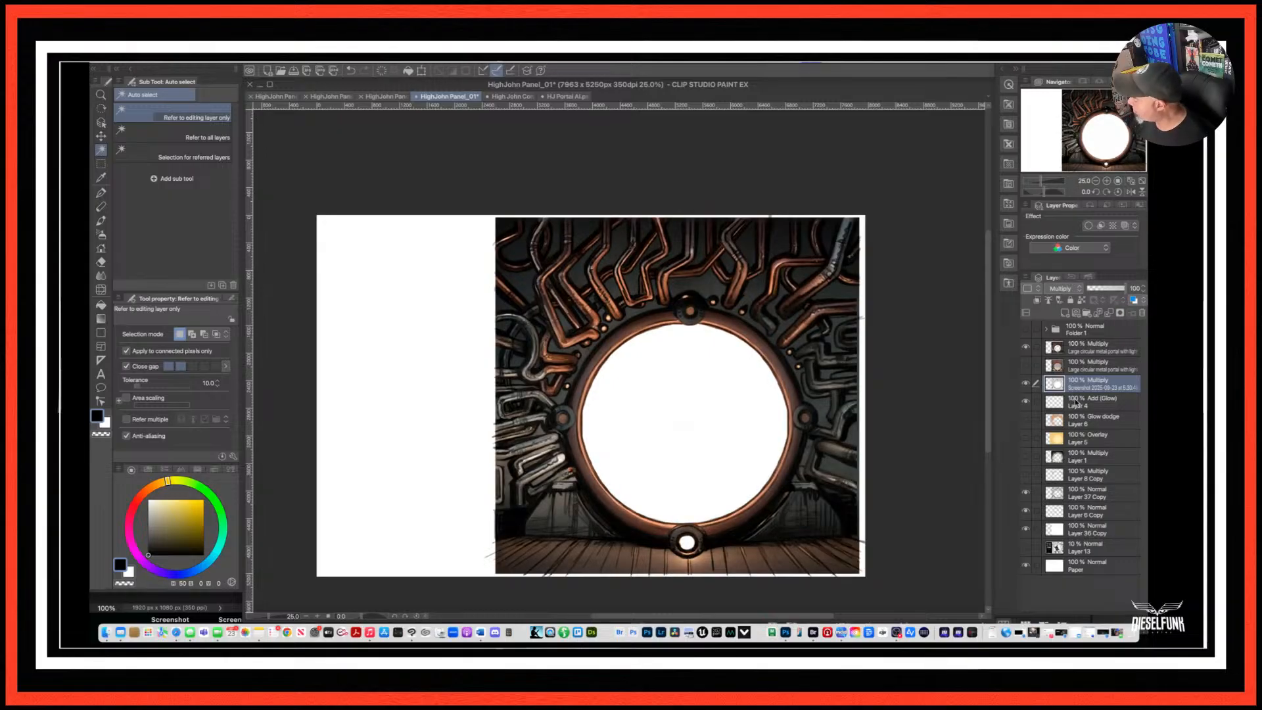
{"action": "left_click", "coordinate": [1026, 389]}
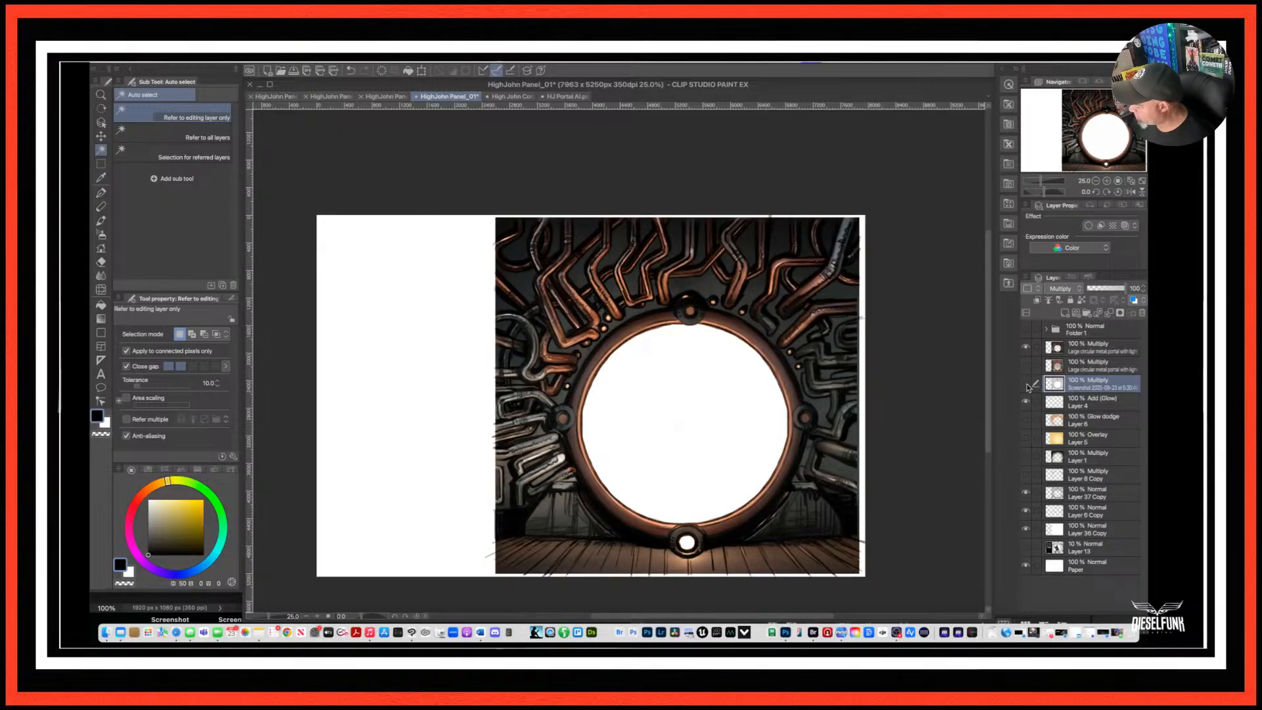
Move the Add (Glow) Layer 4 above the dark portal render and toggle it to compare the highlights, leaving it shown.
{"action": "left_click", "coordinate": [1081, 403]}
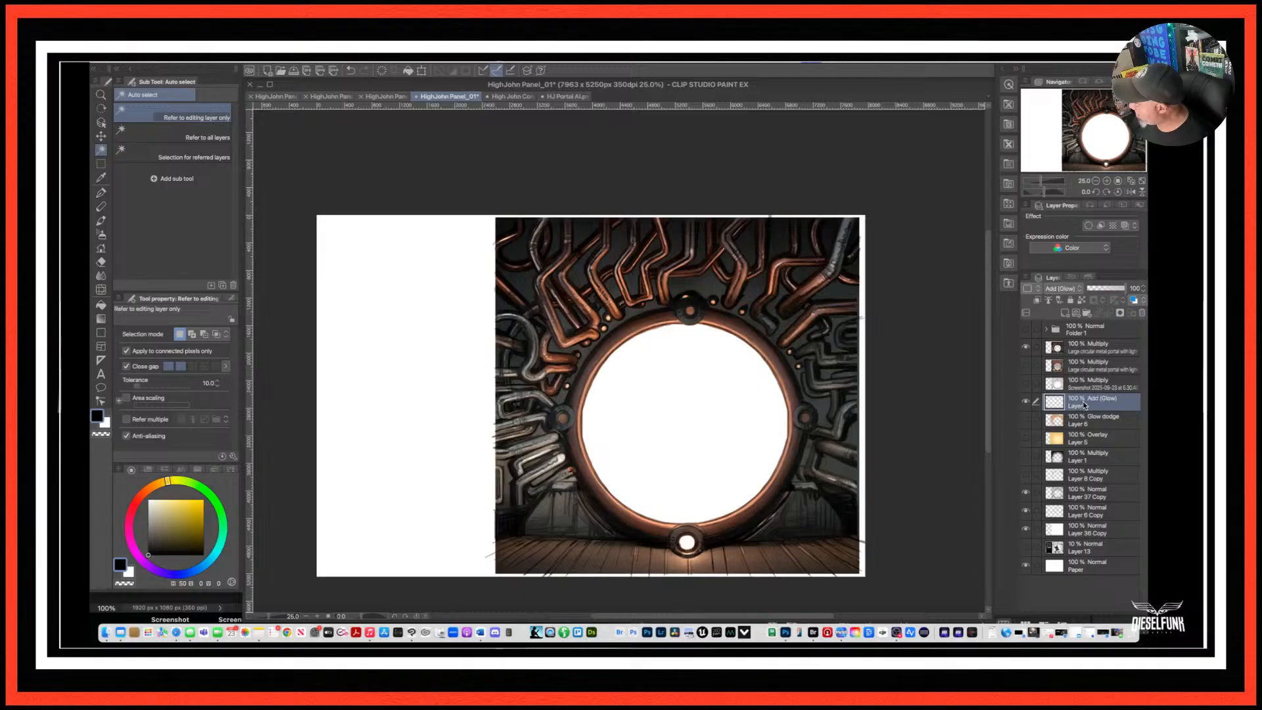
{"action": "double_click", "coordinate": [1082, 402]}
{"action": "left_click", "coordinate": [1060, 407]}
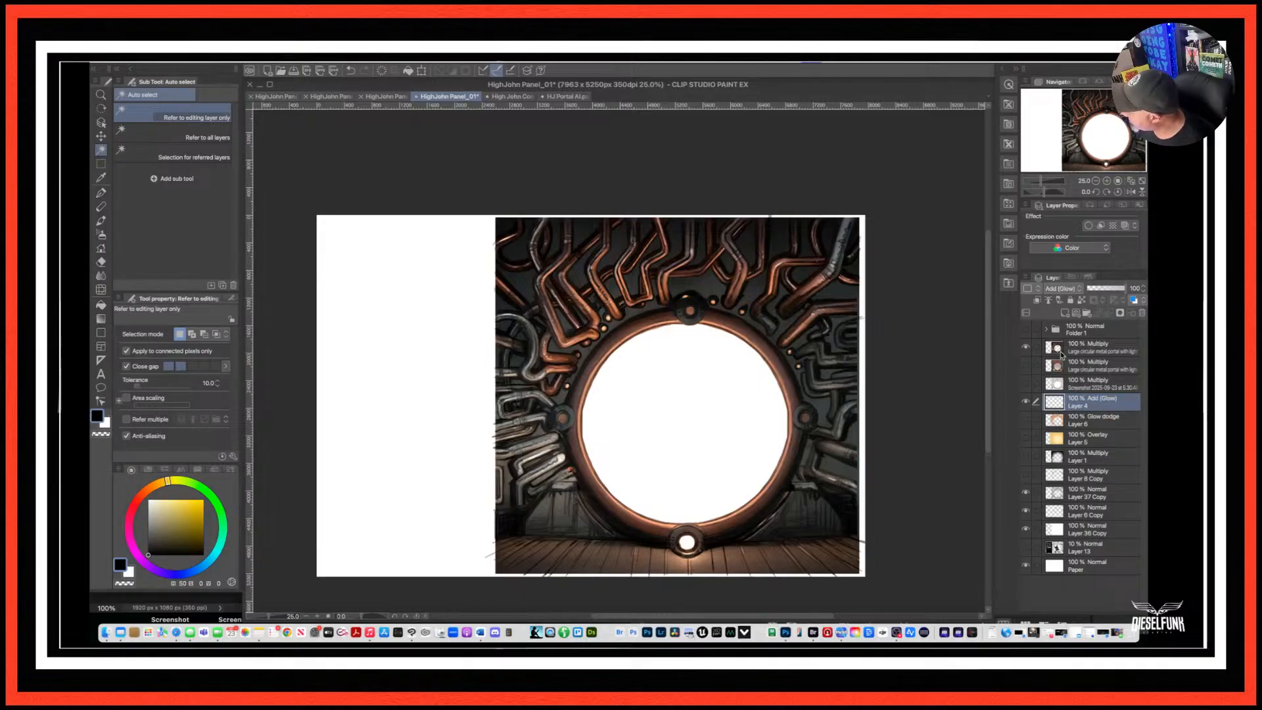
{"action": "left_click_drag", "start_coordinate": [1109, 407], "coordinate": [1099, 349]}
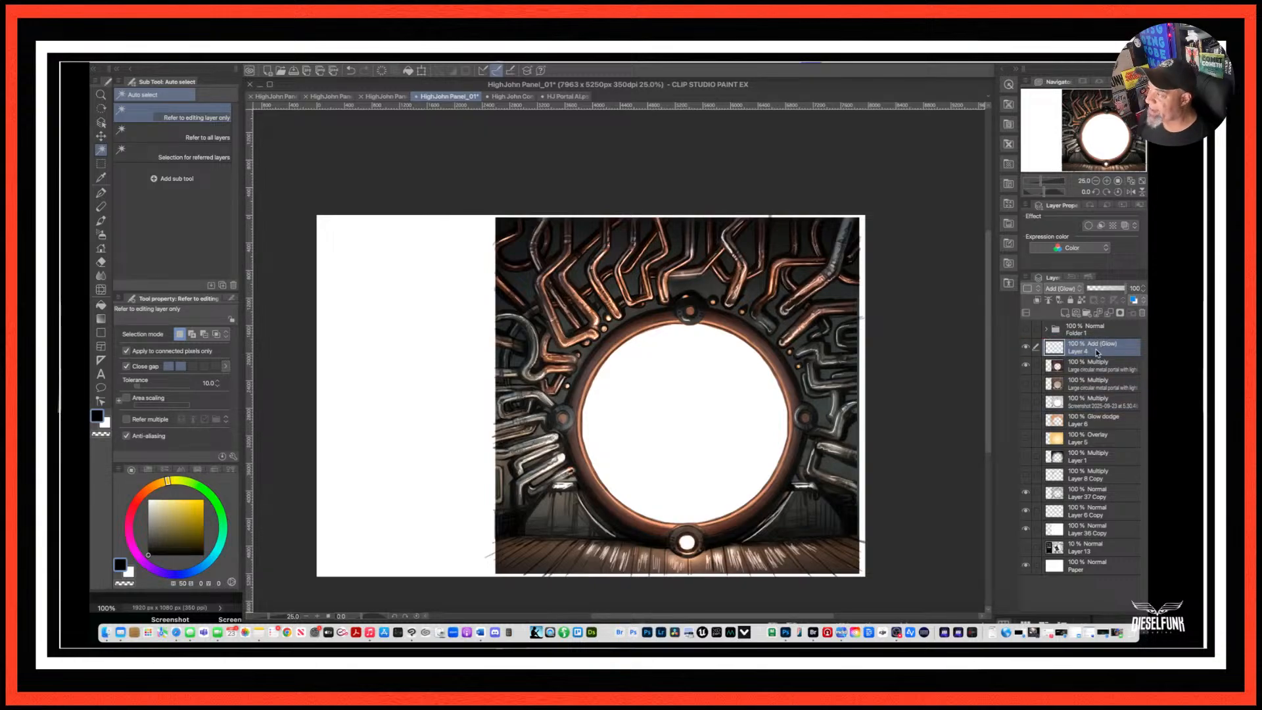
{"action": "left_click", "coordinate": [1025, 348]}
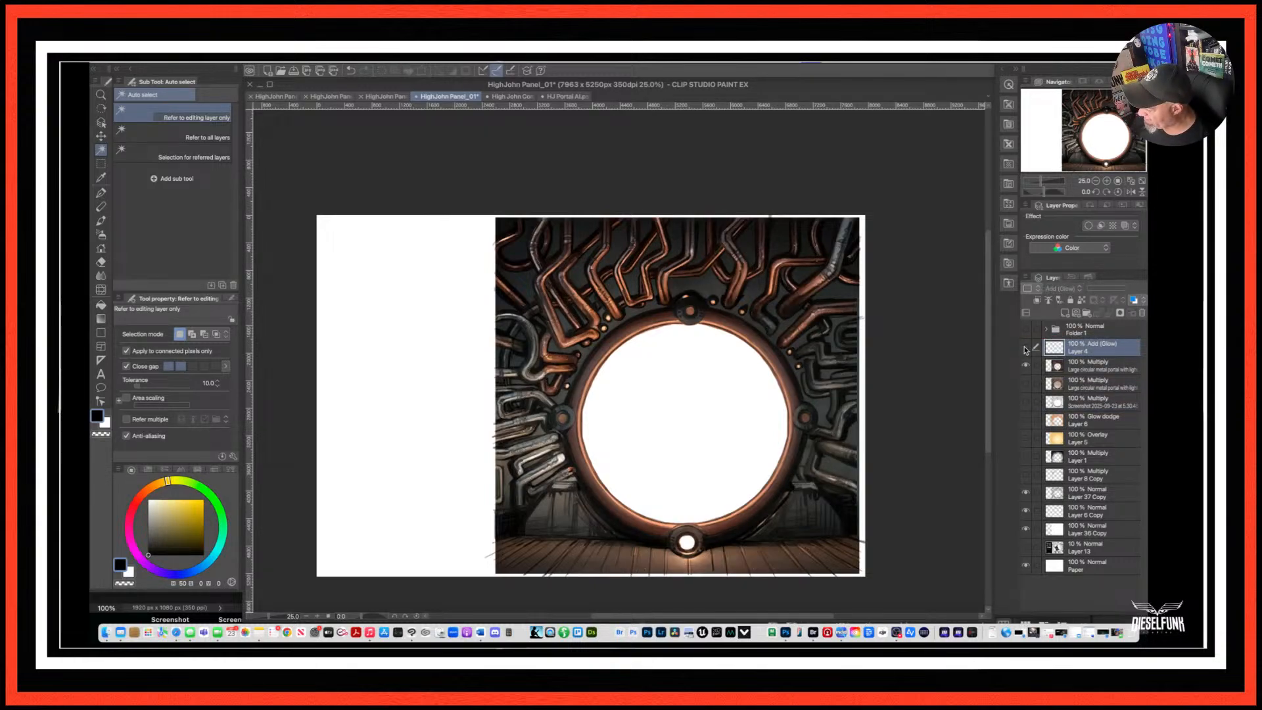
{"action": "left_click", "coordinate": [1025, 348]}
{"action": "left_click", "coordinate": [1025, 347]}
{"action": "left_click", "coordinate": [1025, 348]}
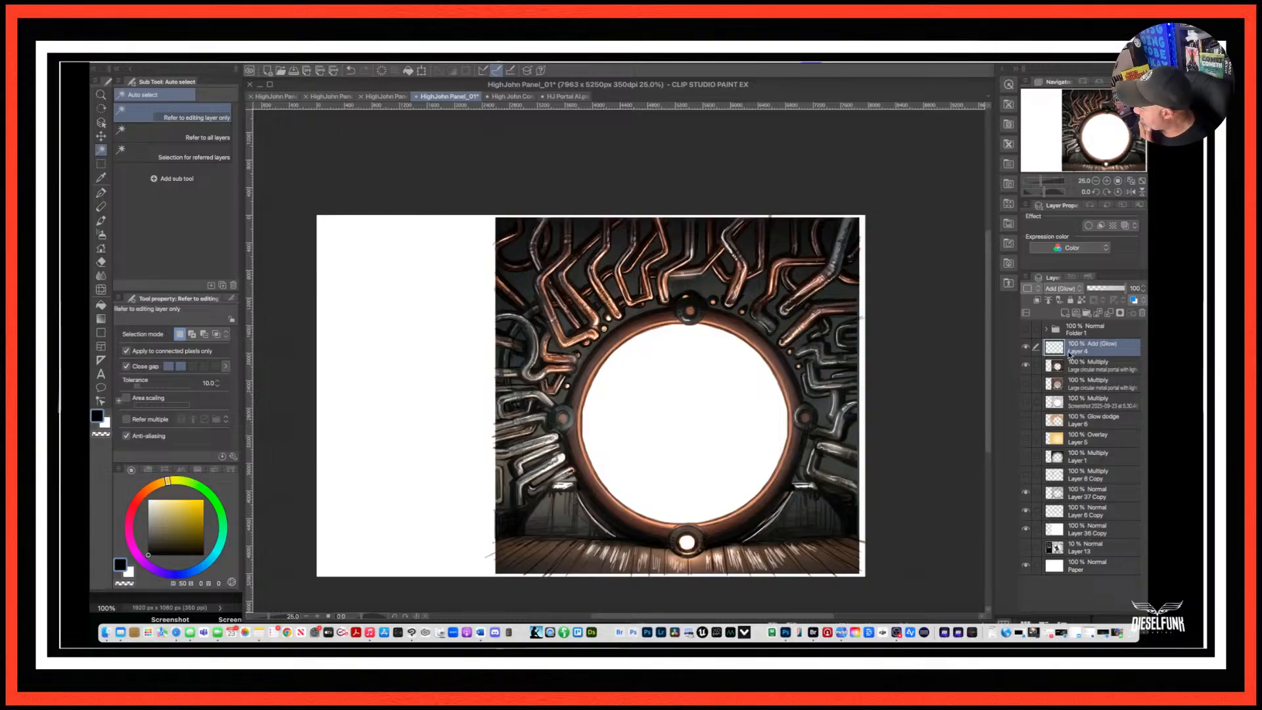
Try the Overlay and Darken blending modes on the dark portal render, and return it to Multiply.
{"action": "left_click", "coordinate": [1075, 371]}
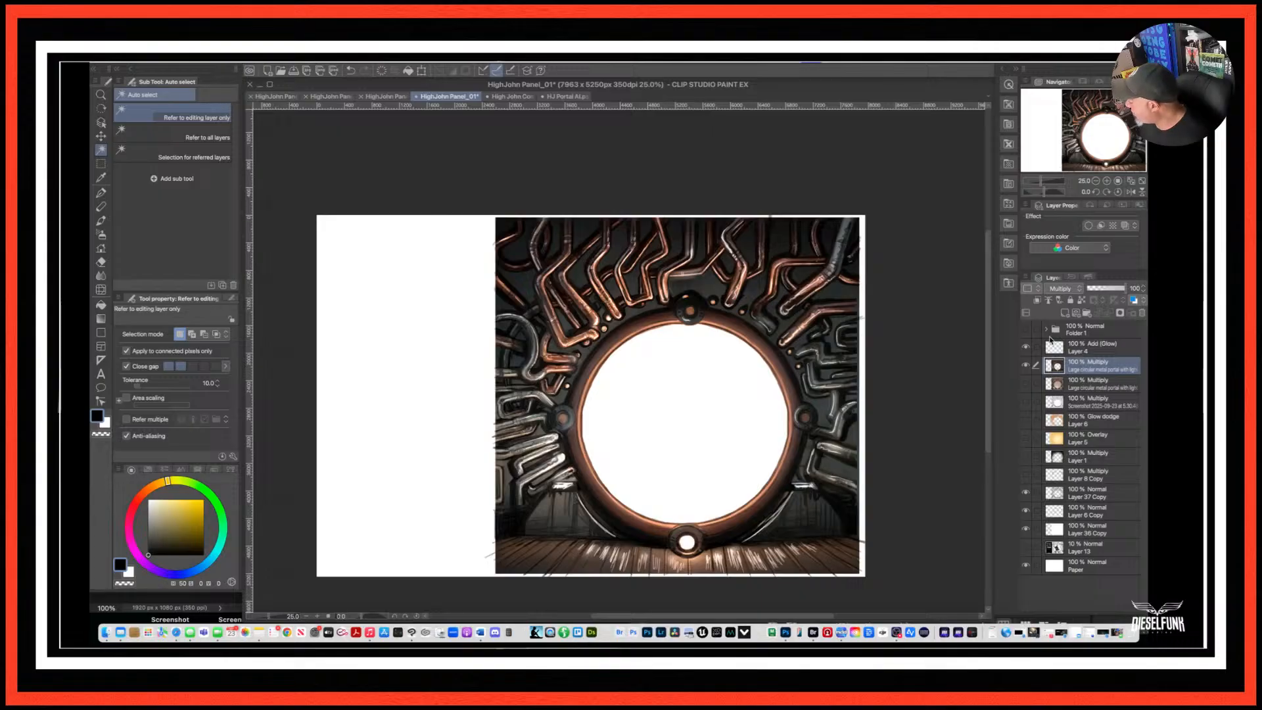
{"action": "left_click", "coordinate": [1076, 289]}
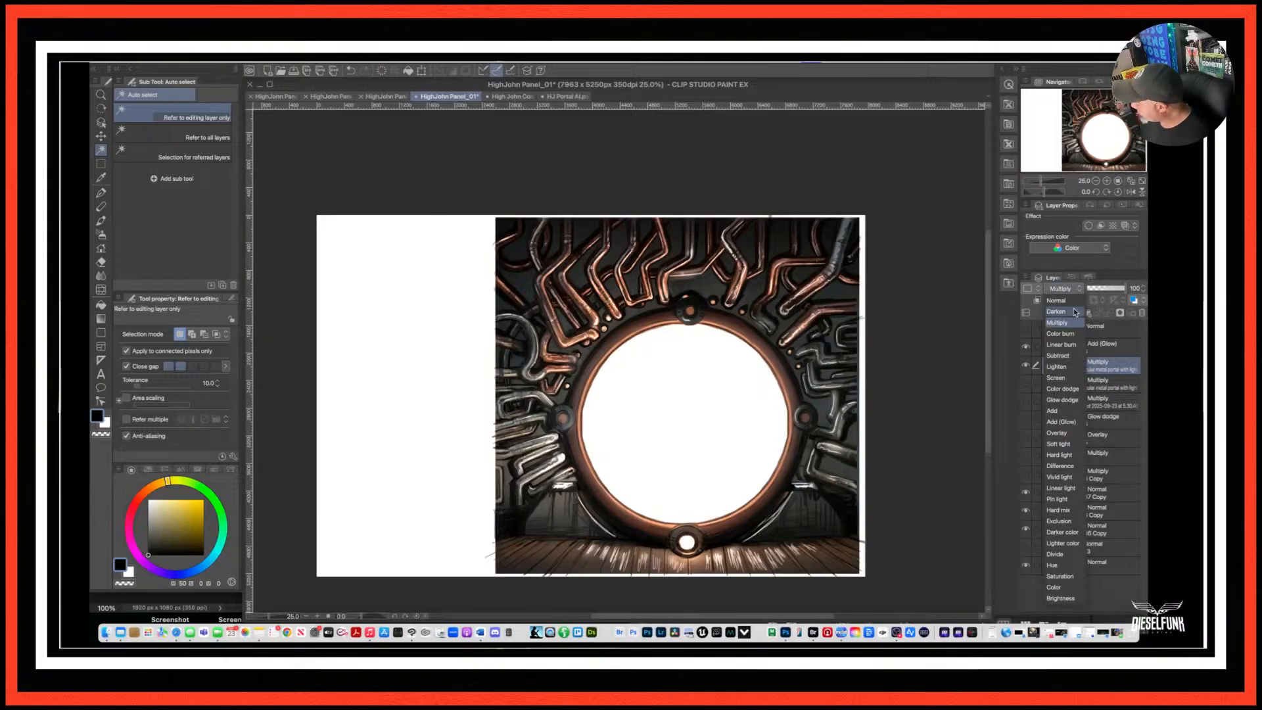
{"action": "left_click", "coordinate": [1063, 433]}
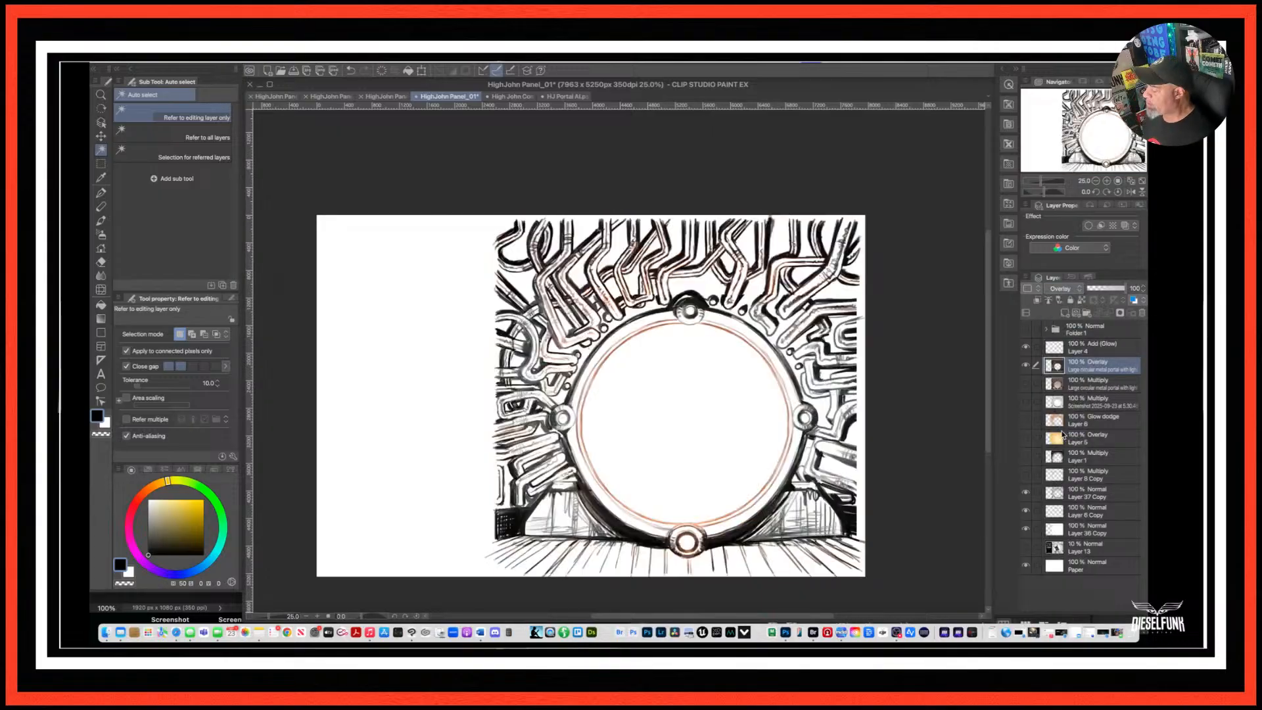
{"action": "left_click", "coordinate": [1077, 289]}
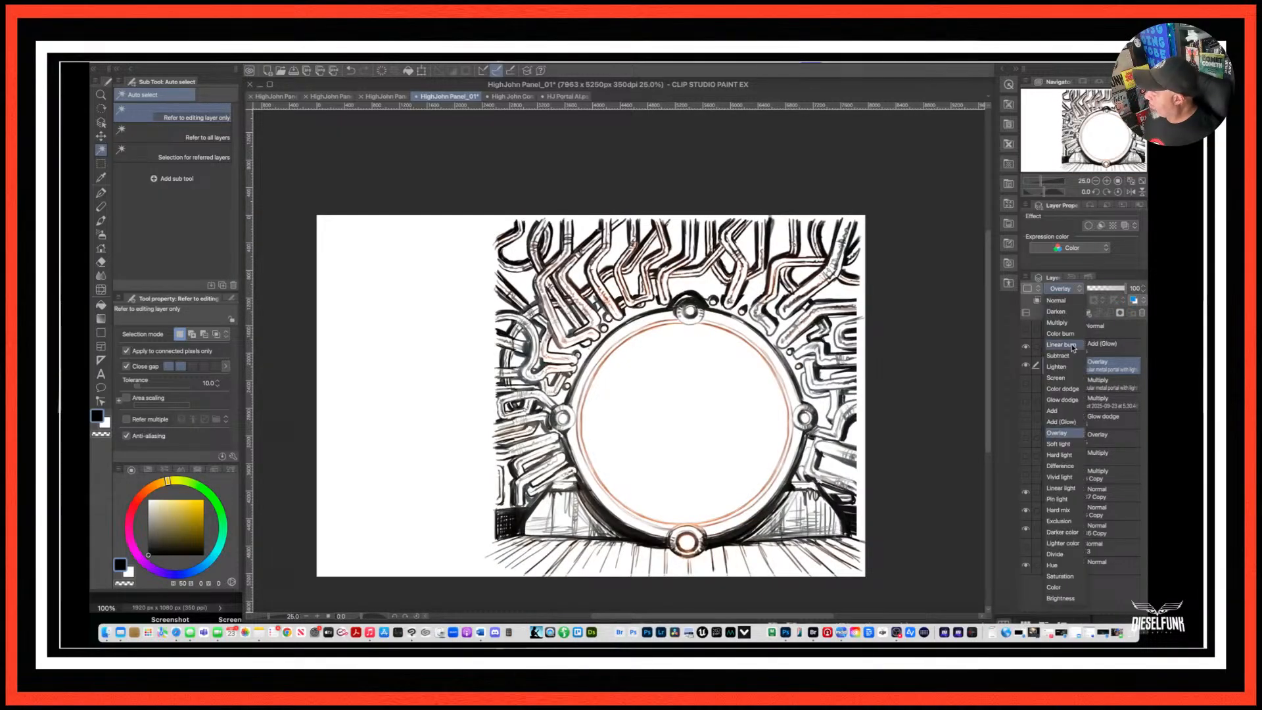
{"action": "left_click", "coordinate": [1058, 313]}
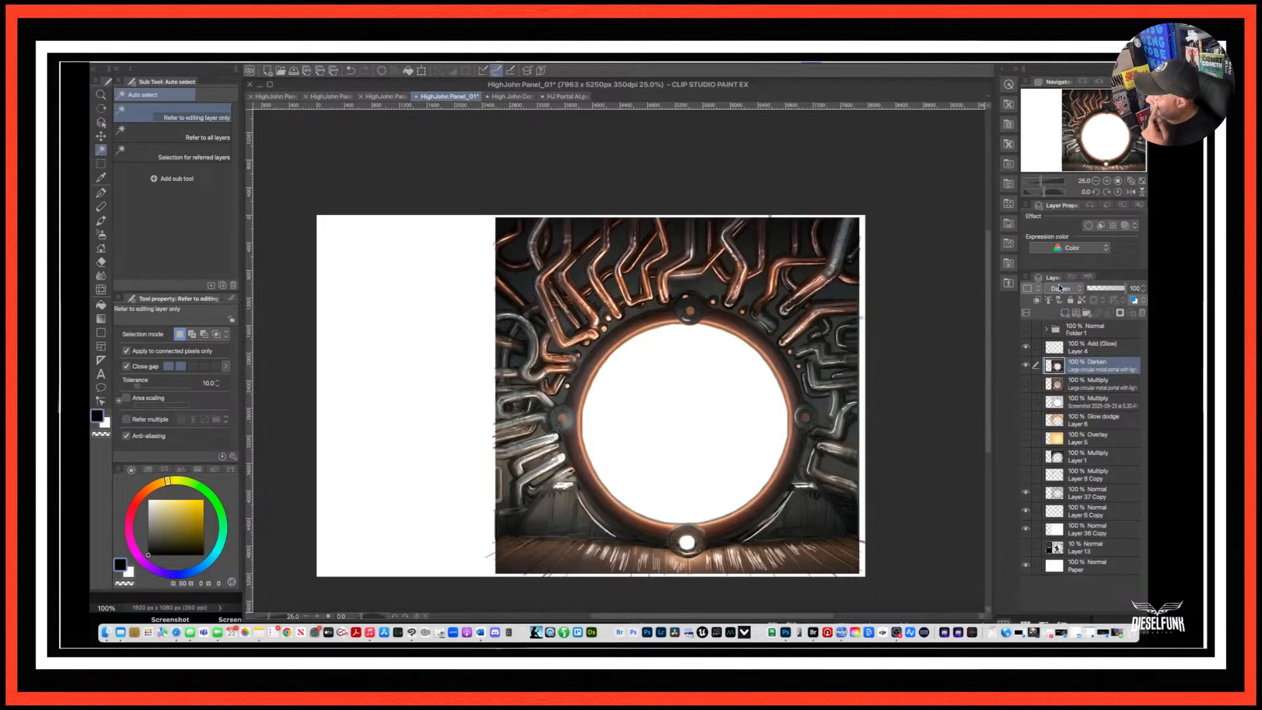
{"action": "left_click", "coordinate": [1073, 291]}
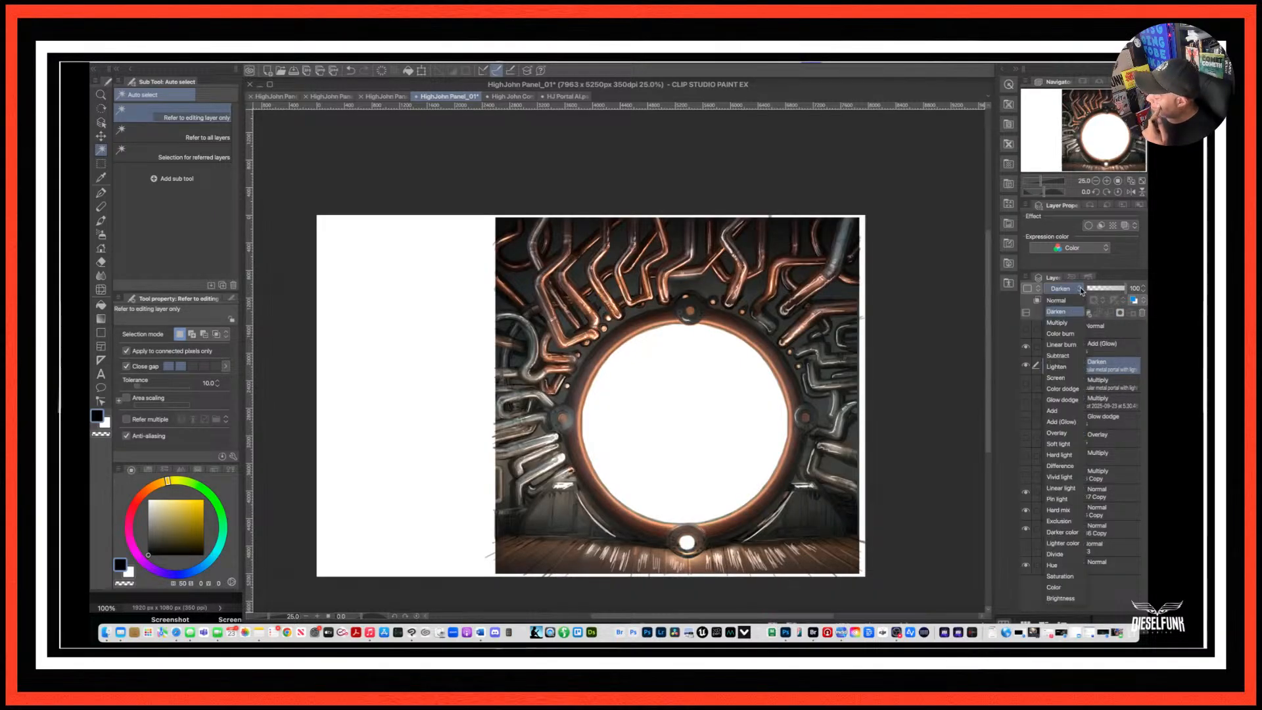
{"action": "left_click", "coordinate": [1069, 323]}
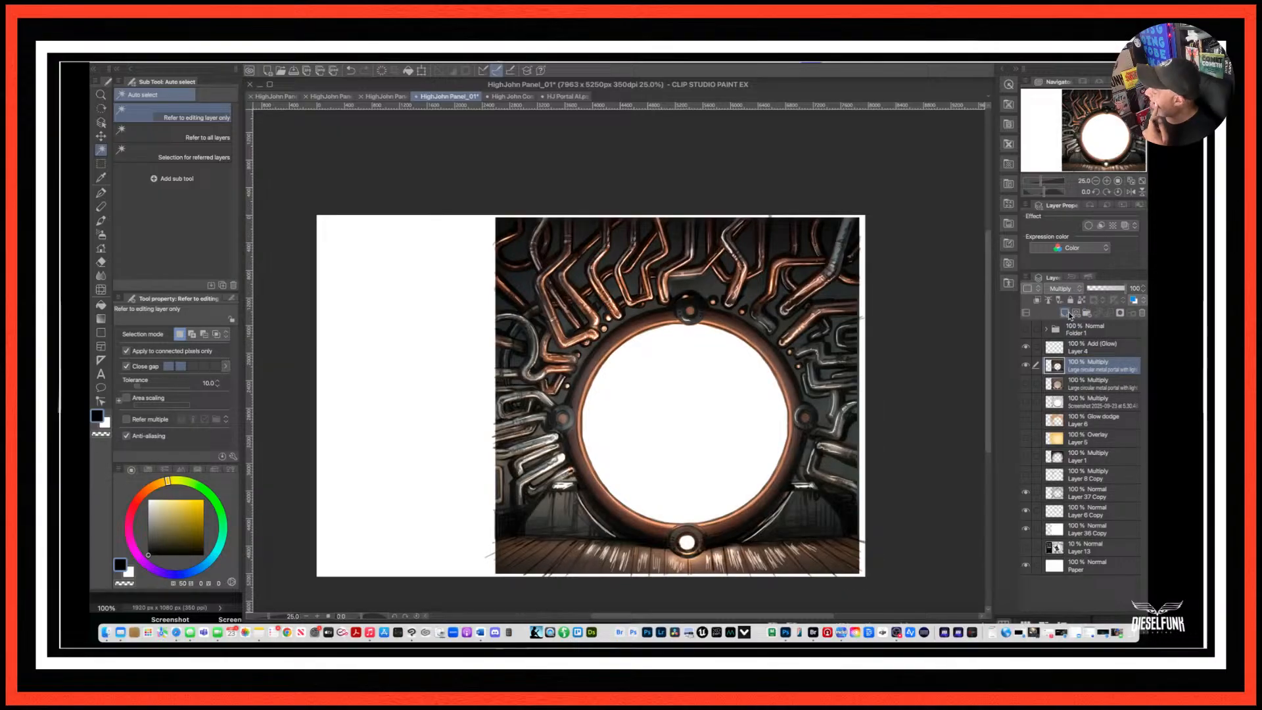
Try Overlay, Soft light and Hard light blending on the dark portal render, and set it back to Multiply.
{"action": "left_click", "coordinate": [1079, 291]}
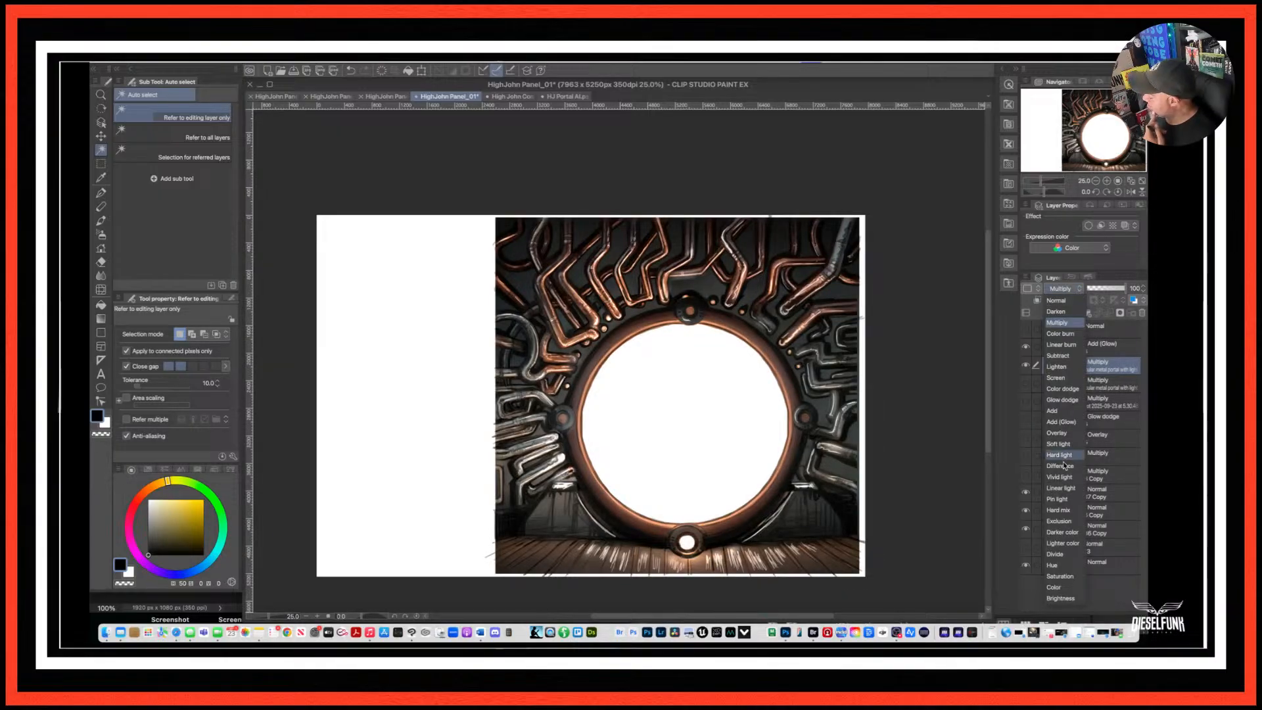
{"action": "left_click", "coordinate": [1059, 433]}
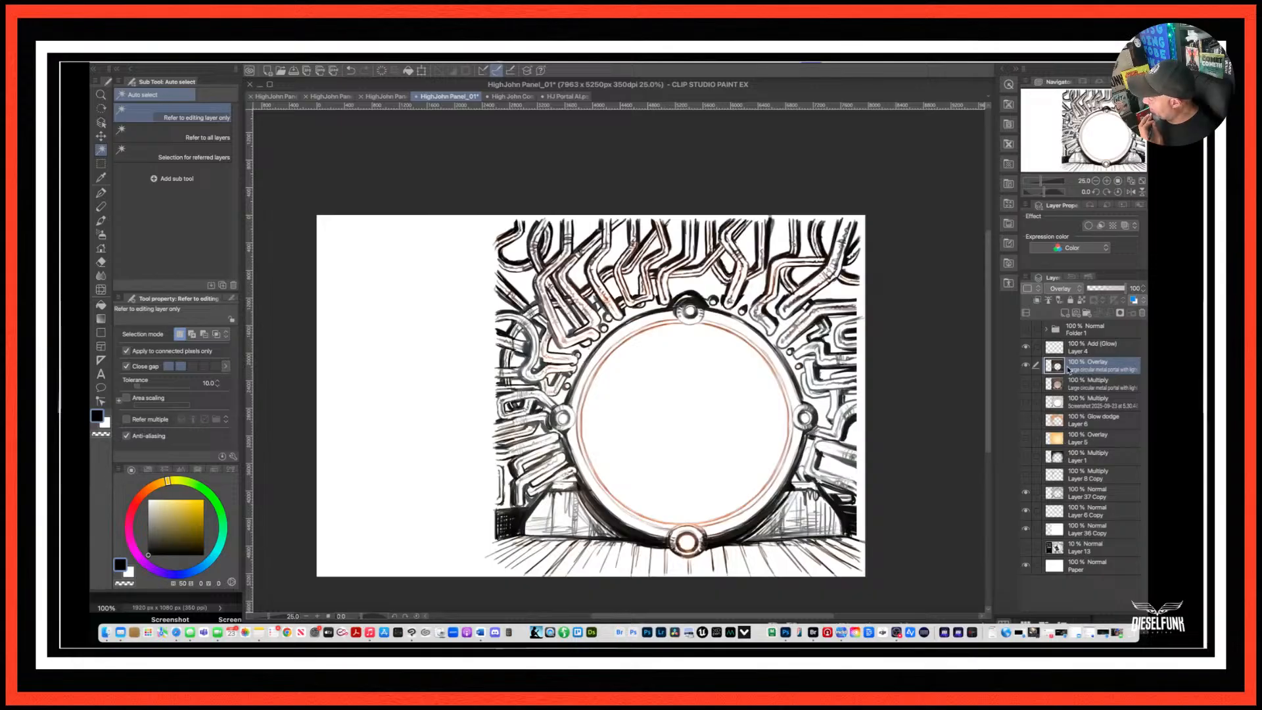
{"action": "left_click", "coordinate": [1080, 291]}
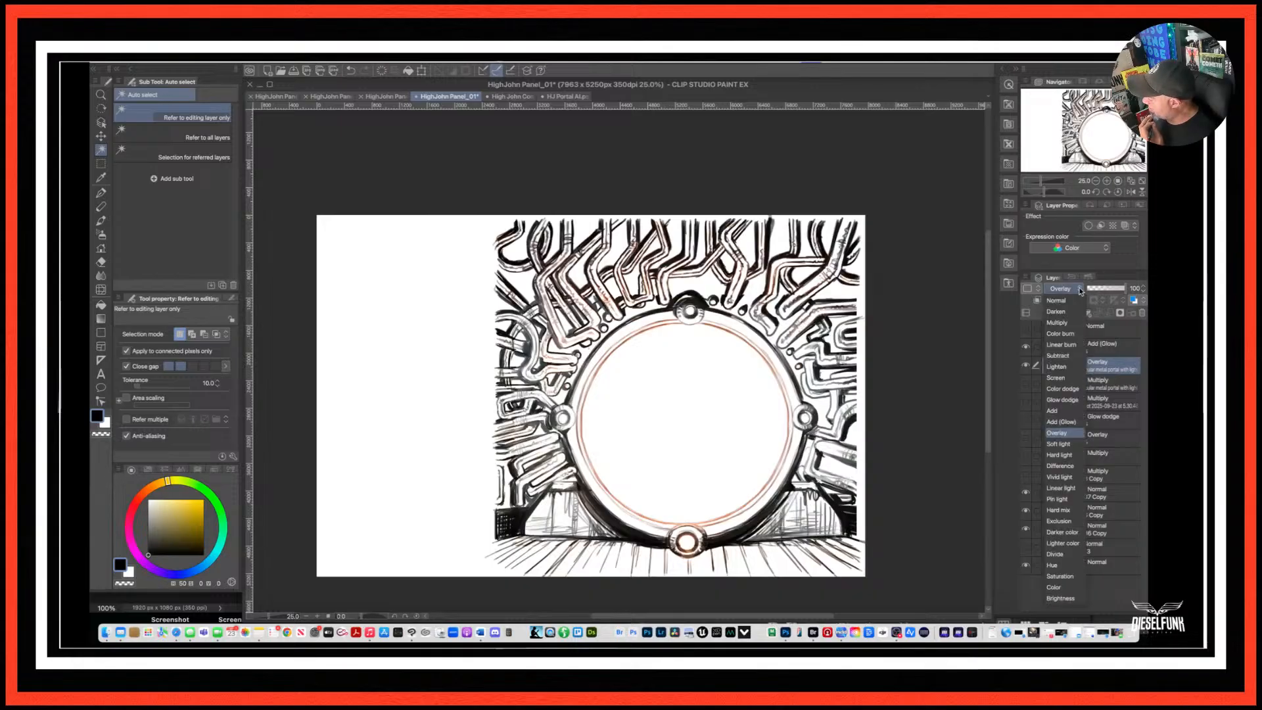
{"action": "left_click", "coordinate": [1077, 443]}
{"action": "left_click", "coordinate": [1079, 292]}
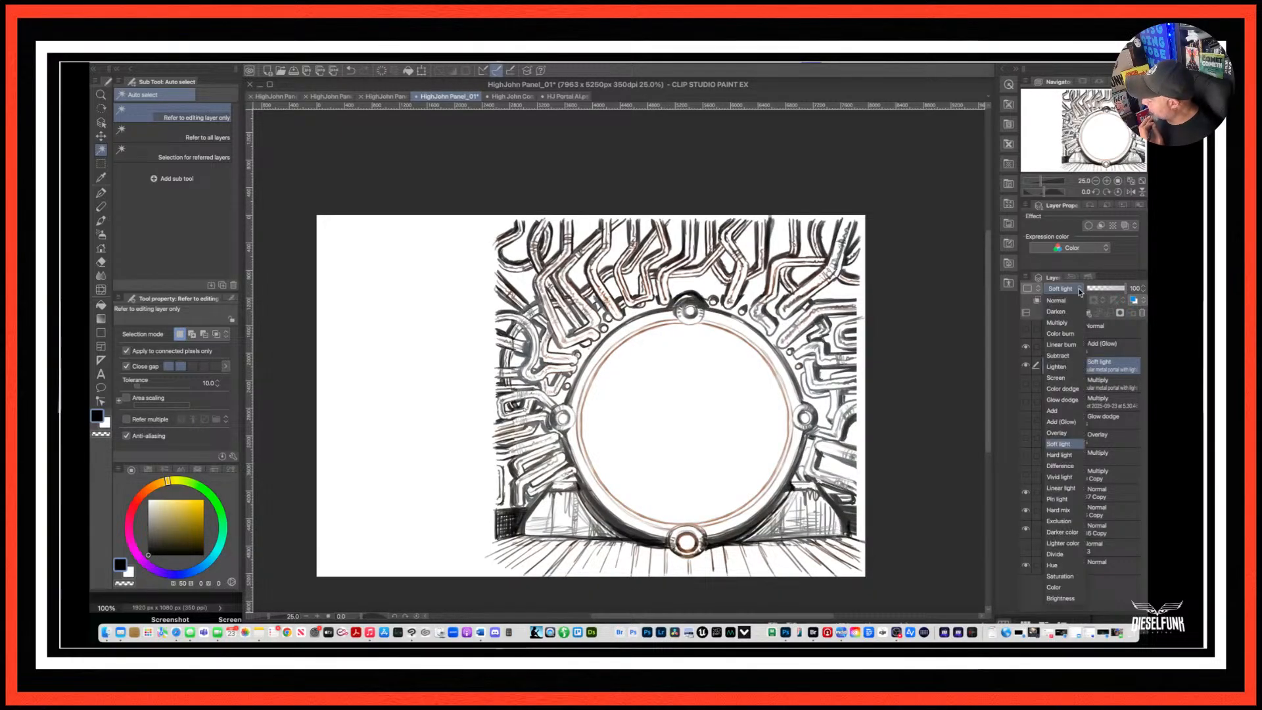
{"action": "left_click", "coordinate": [1066, 456]}
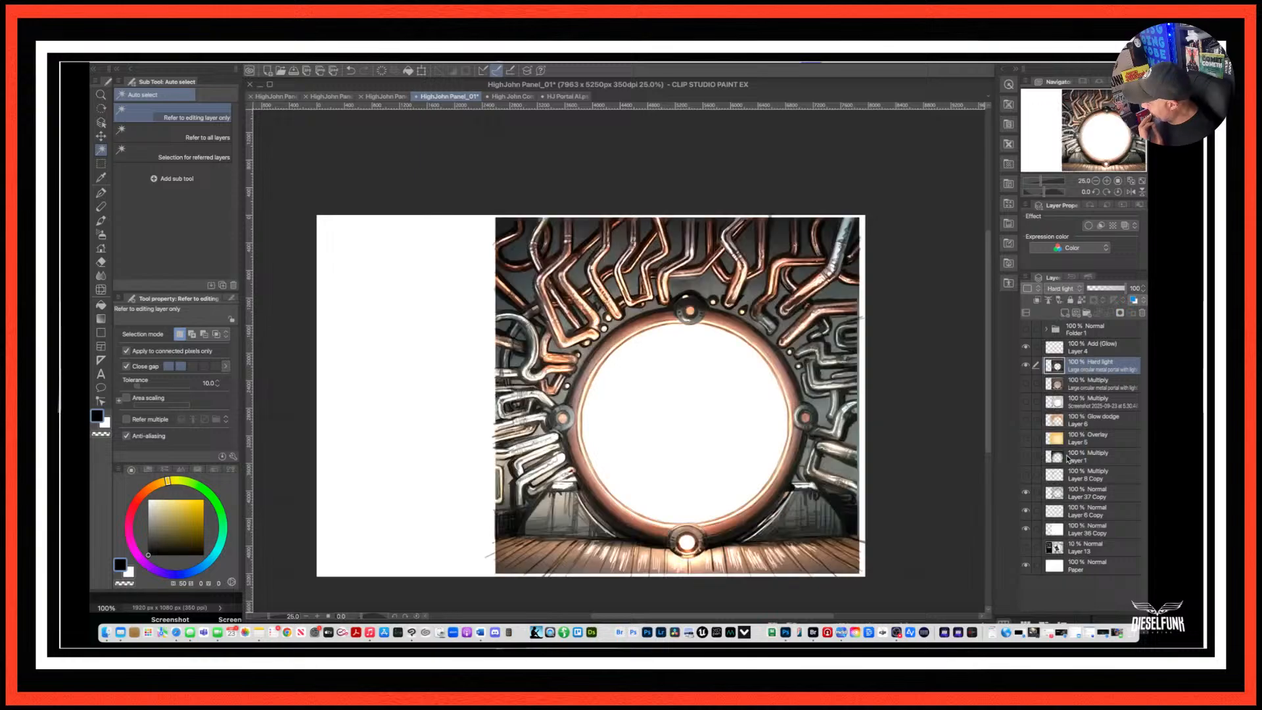
{"action": "left_click", "coordinate": [1078, 289]}
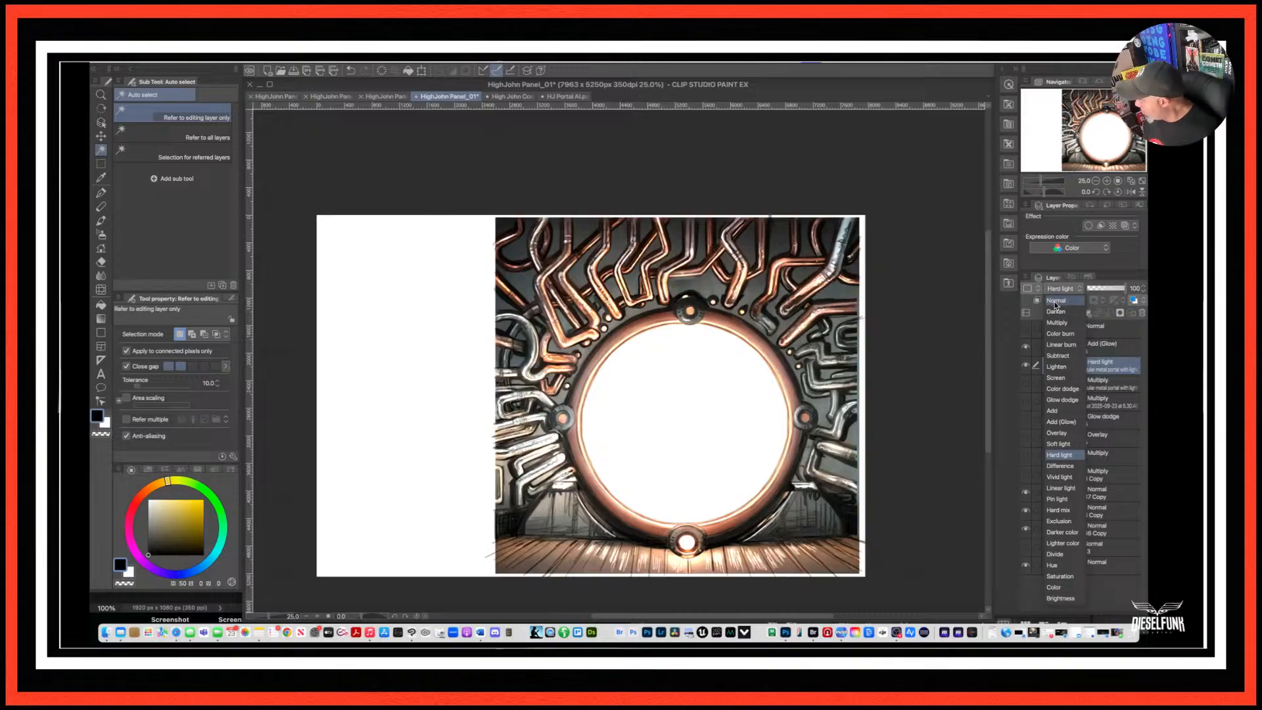
{"action": "left_click", "coordinate": [1056, 322]}
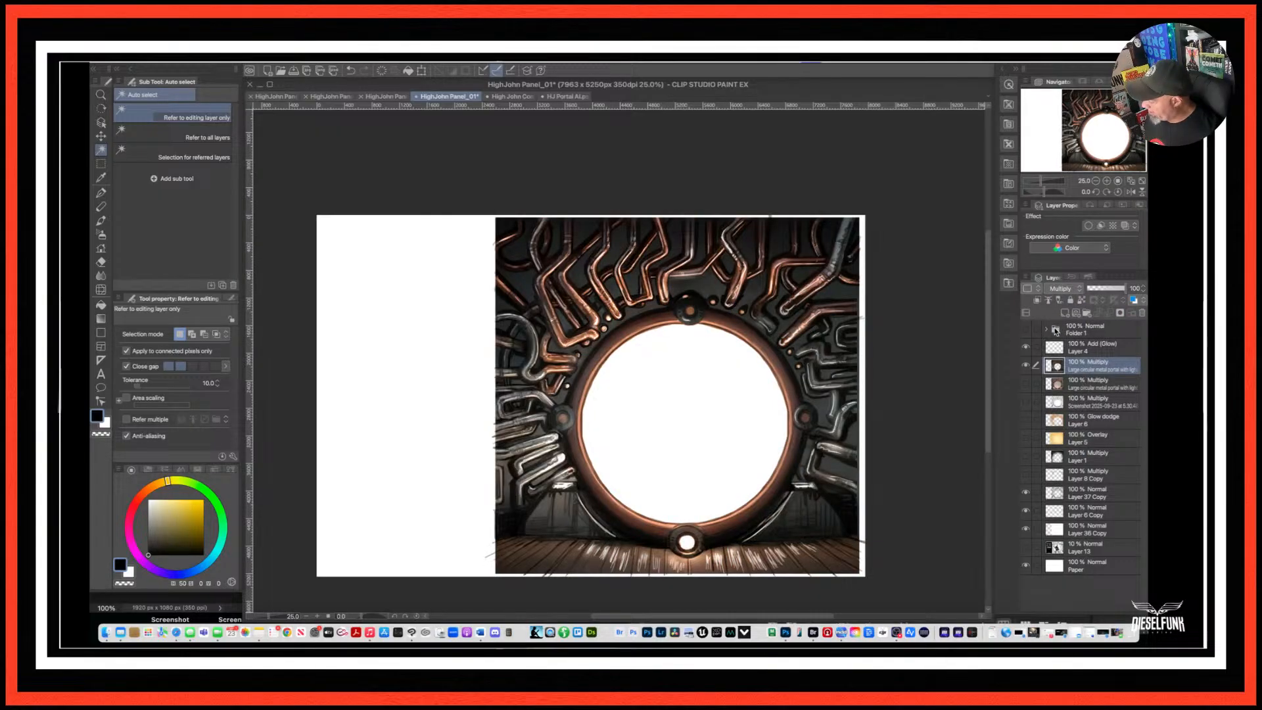
Show the lighter portal render, compare it with the dark one toggled and hidden, and set the lighter render's blending mode to Add (Glow).
{"action": "left_click", "coordinate": [1026, 384]}
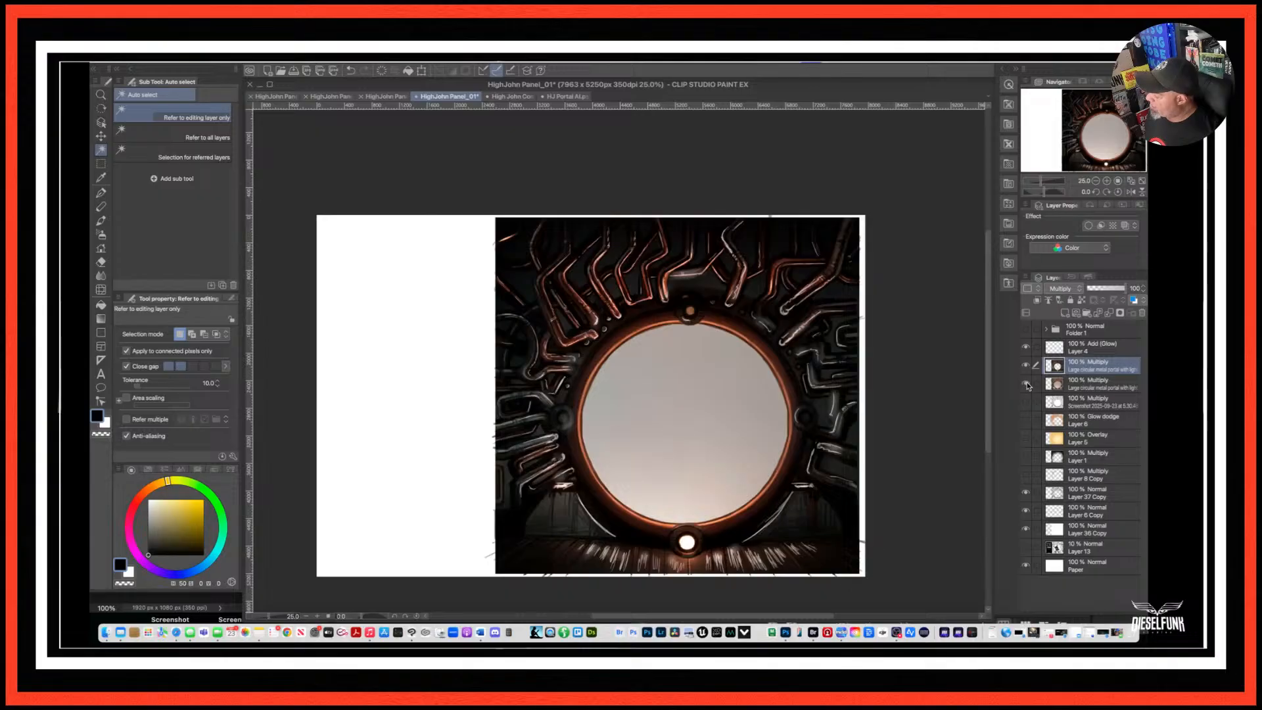
{"action": "left_click", "coordinate": [1076, 387]}
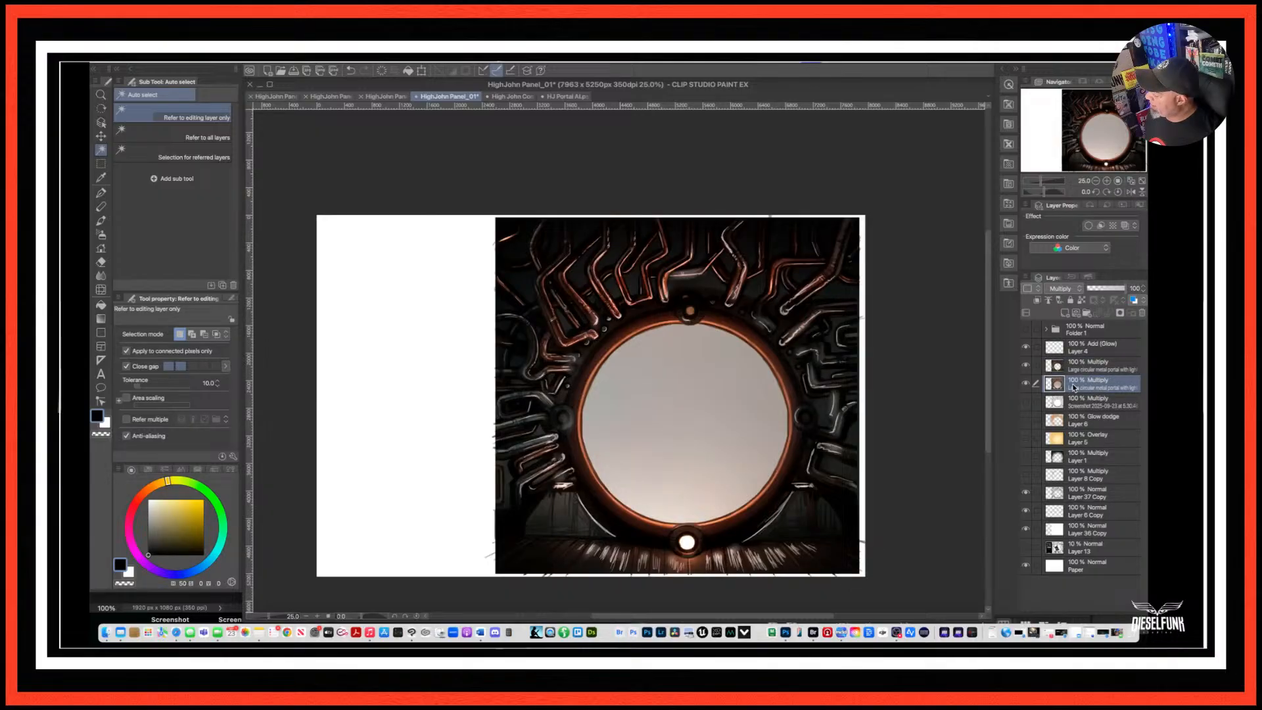
{"action": "left_click", "coordinate": [1026, 365]}
{"action": "left_click", "coordinate": [1026, 365]}
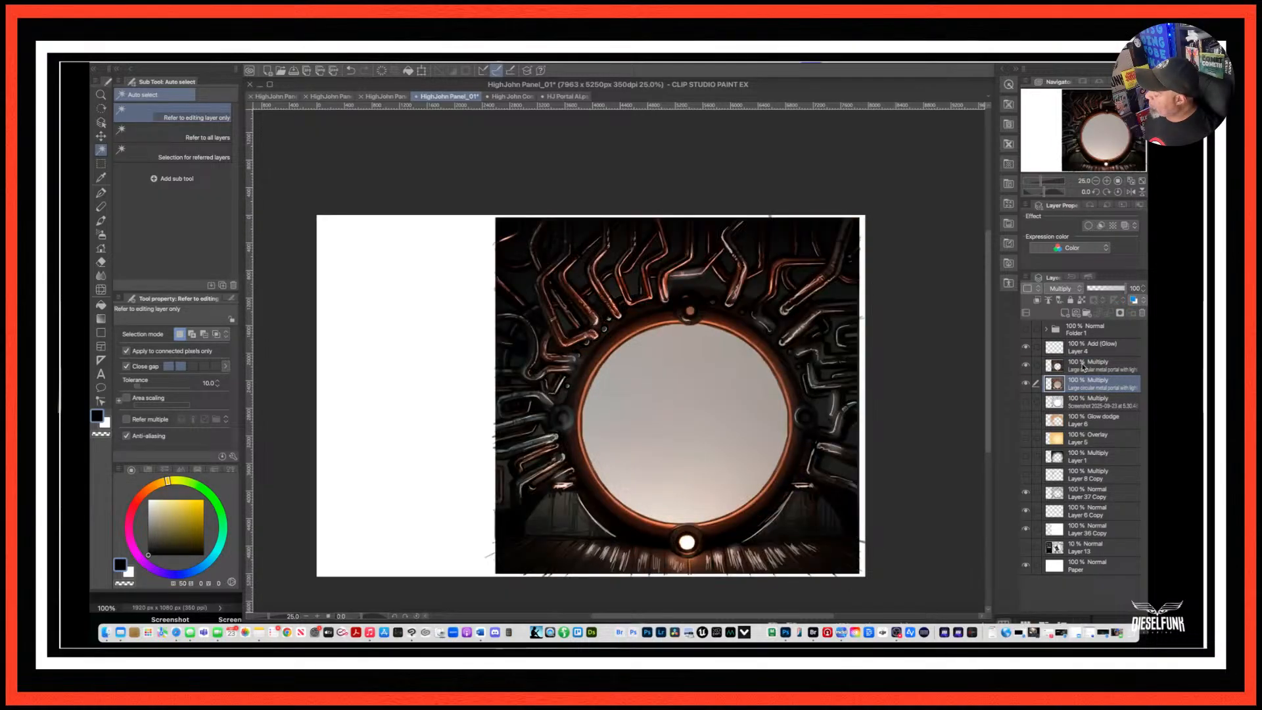
{"action": "left_click", "coordinate": [1026, 367]}
{"action": "left_click", "coordinate": [1026, 366]}
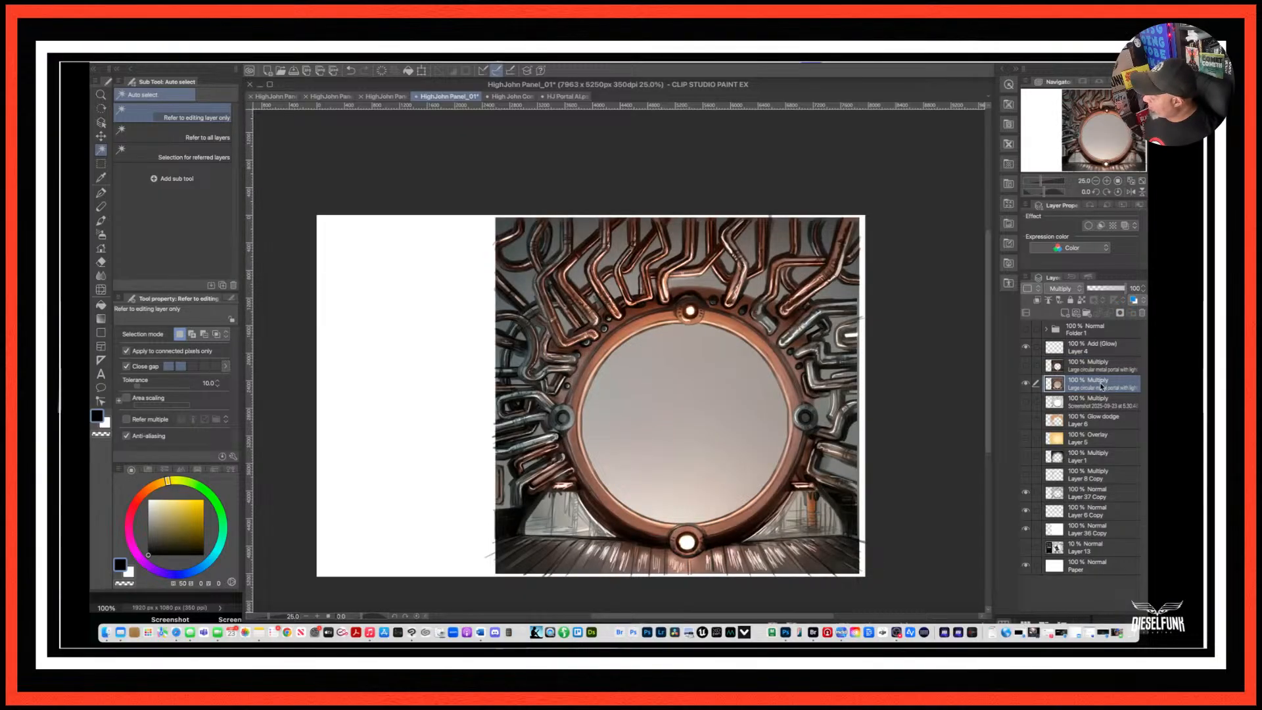
{"action": "left_click", "coordinate": [1077, 292]}
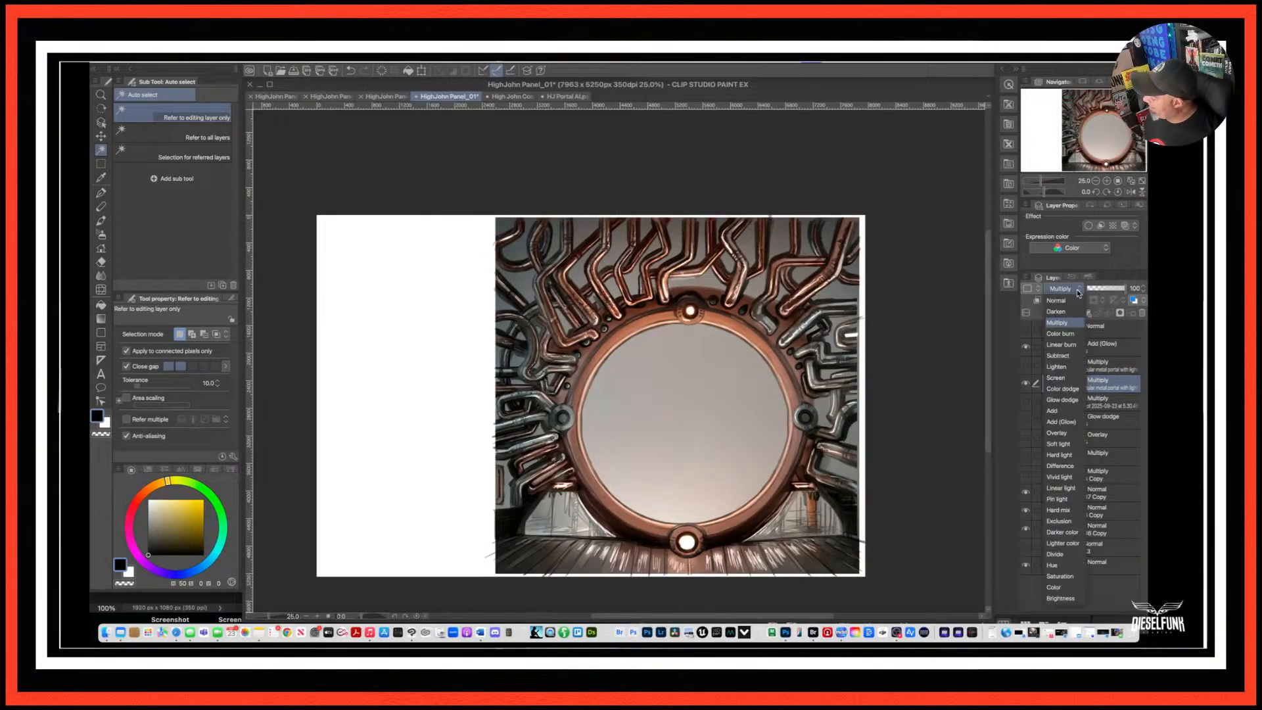
{"action": "left_click", "coordinate": [1055, 422]}
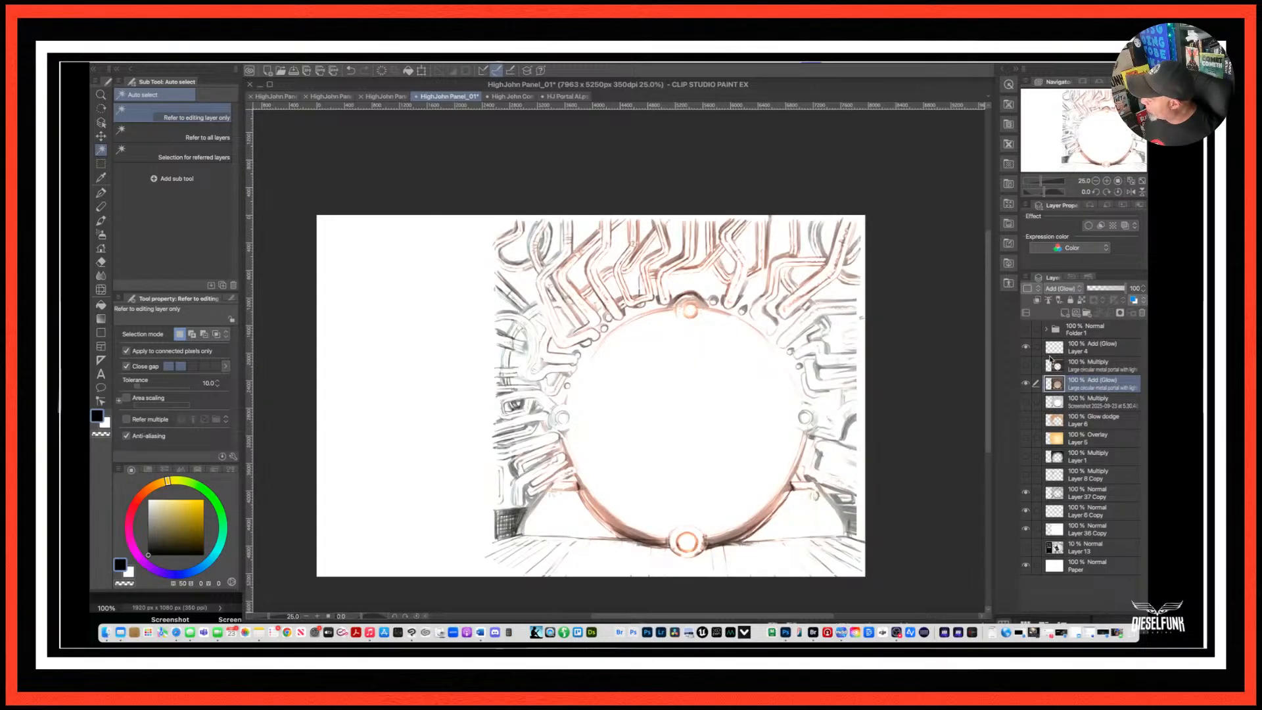
Show the dark Multiply portal render over the lighter one, and compare with the lighter render toggled, leaving both shown.
{"action": "left_click", "coordinate": [1026, 368]}
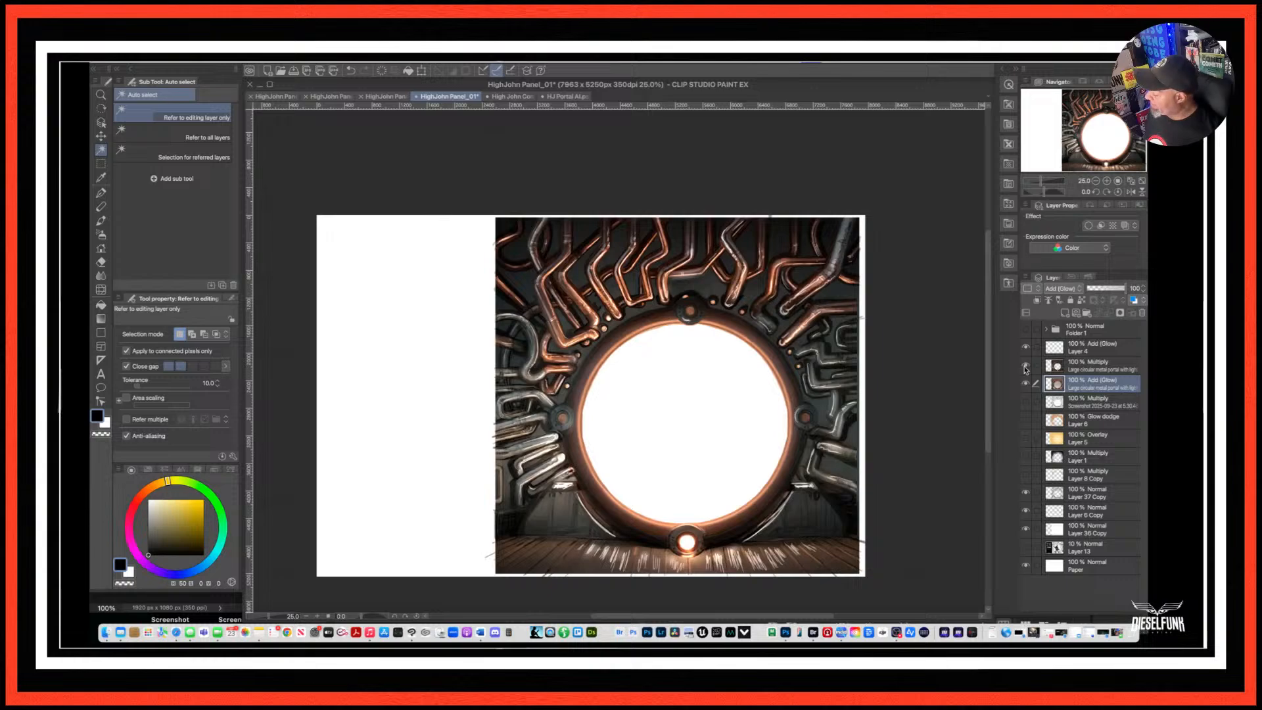
{"action": "left_click", "coordinate": [1026, 385]}
{"action": "left_click", "coordinate": [1026, 385]}
{"action": "left_click", "coordinate": [1026, 385]}
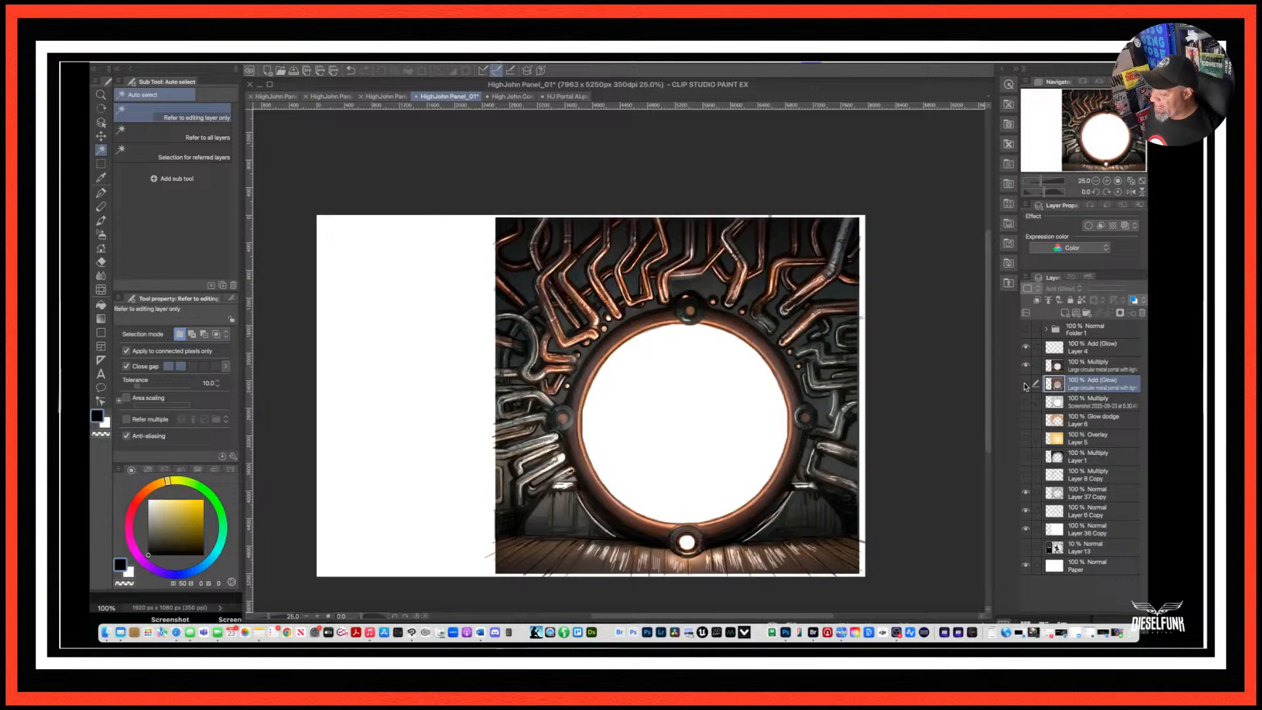
{"action": "left_click", "coordinate": [1025, 385]}
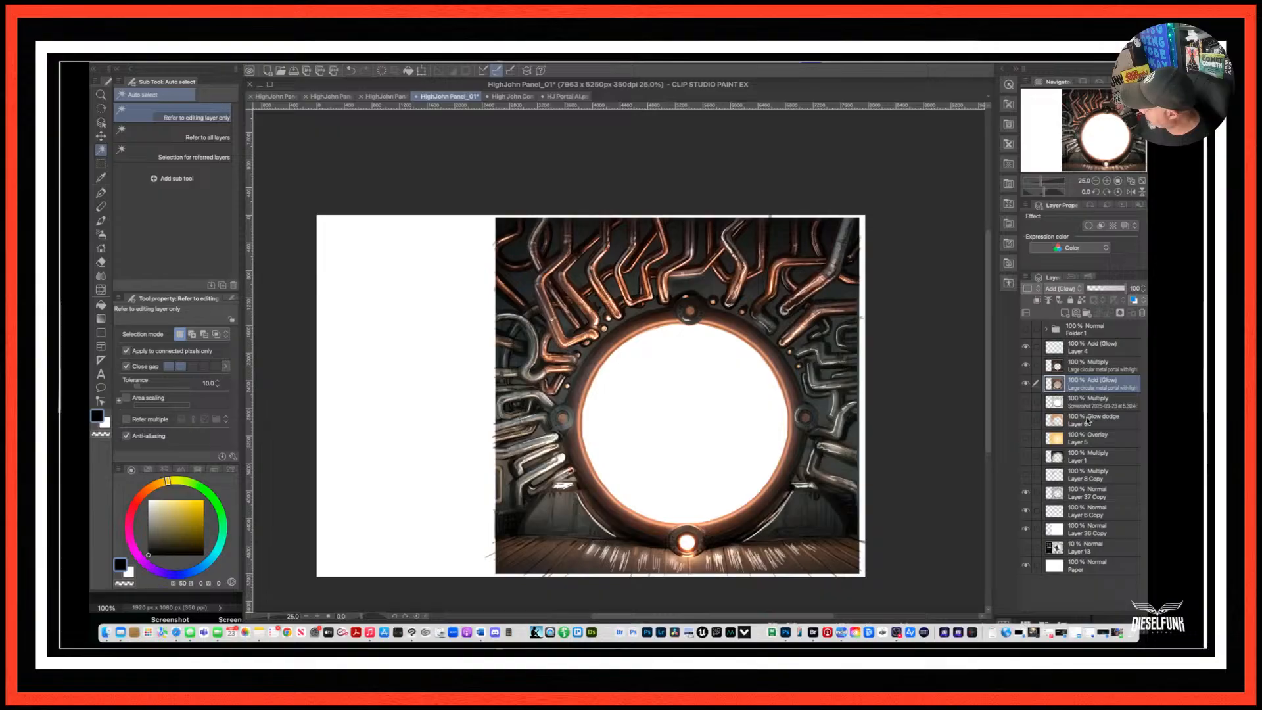
Preview the Glow dodge Layer 6, and move Layers 6, 5 and 1 together above the dark portal render, below Layer 4.
{"action": "left_click", "coordinate": [1027, 421]}
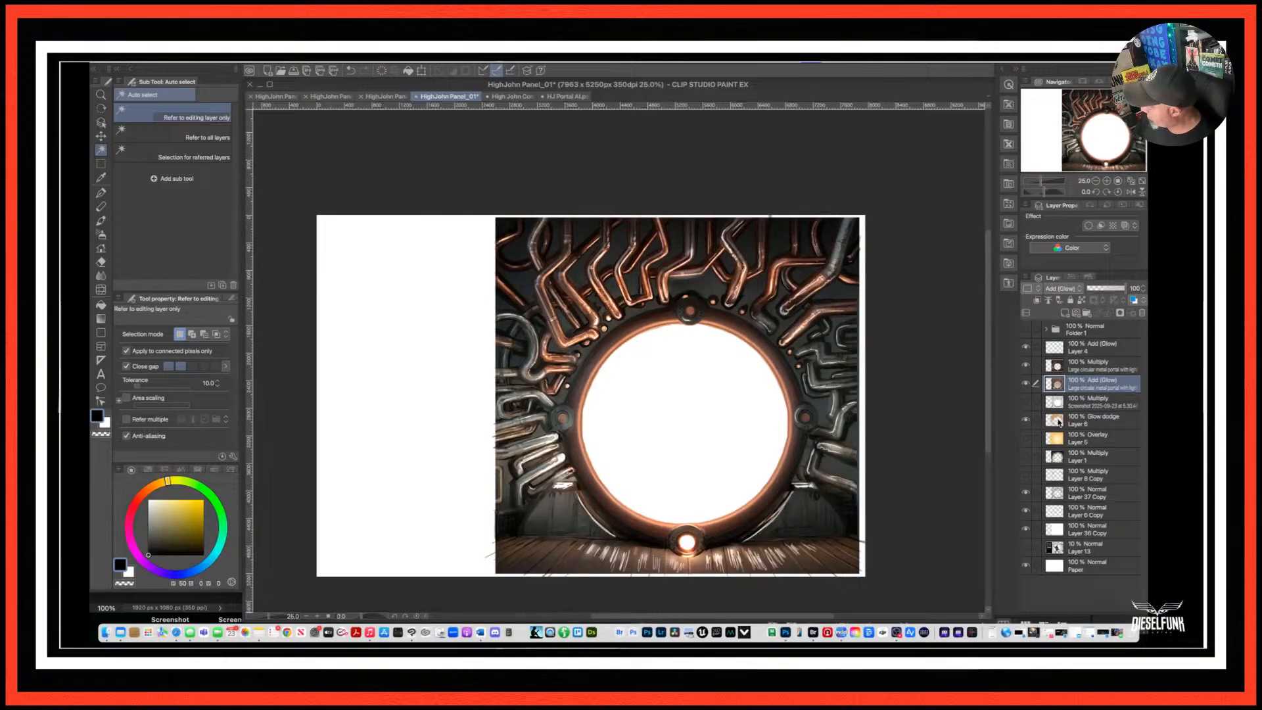
{"action": "left_click", "coordinate": [1026, 421]}
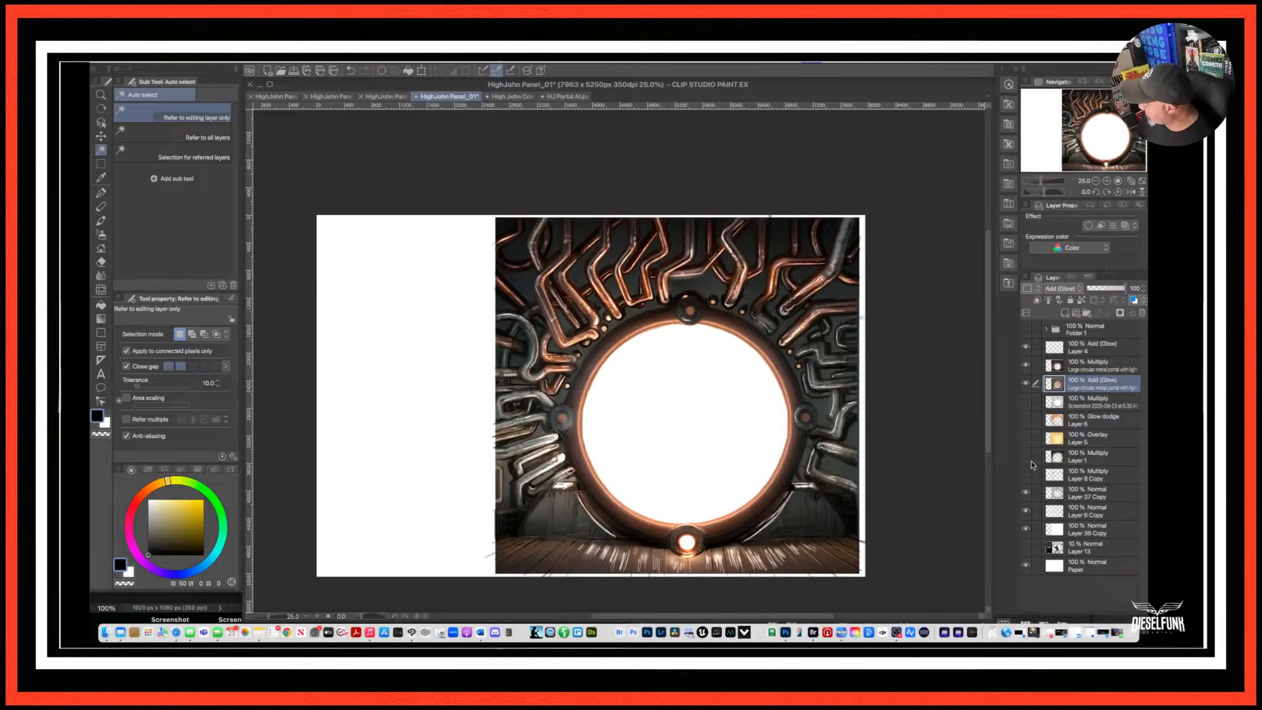
{"action": "left_click", "coordinate": [1092, 459]}
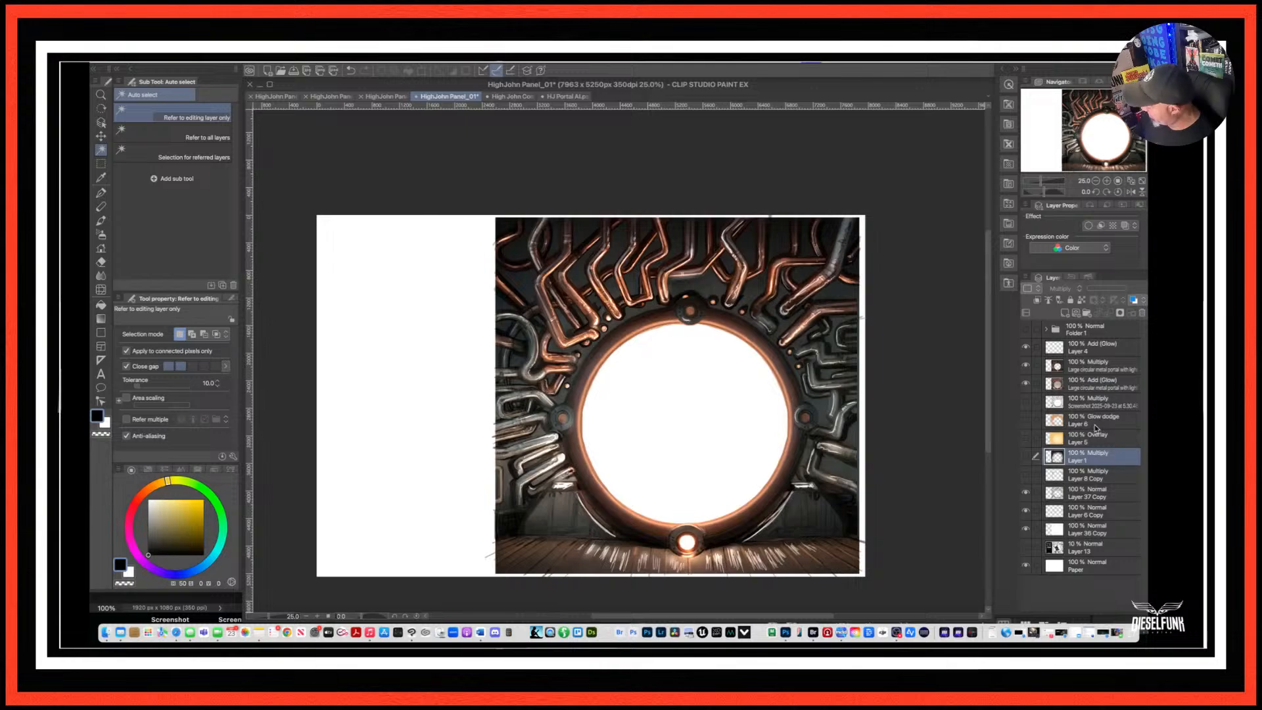
{"action": "left_click", "coordinate": [1095, 424], "text": "super"}
{"action": "left_click", "coordinate": [1091, 441], "text": "super"}
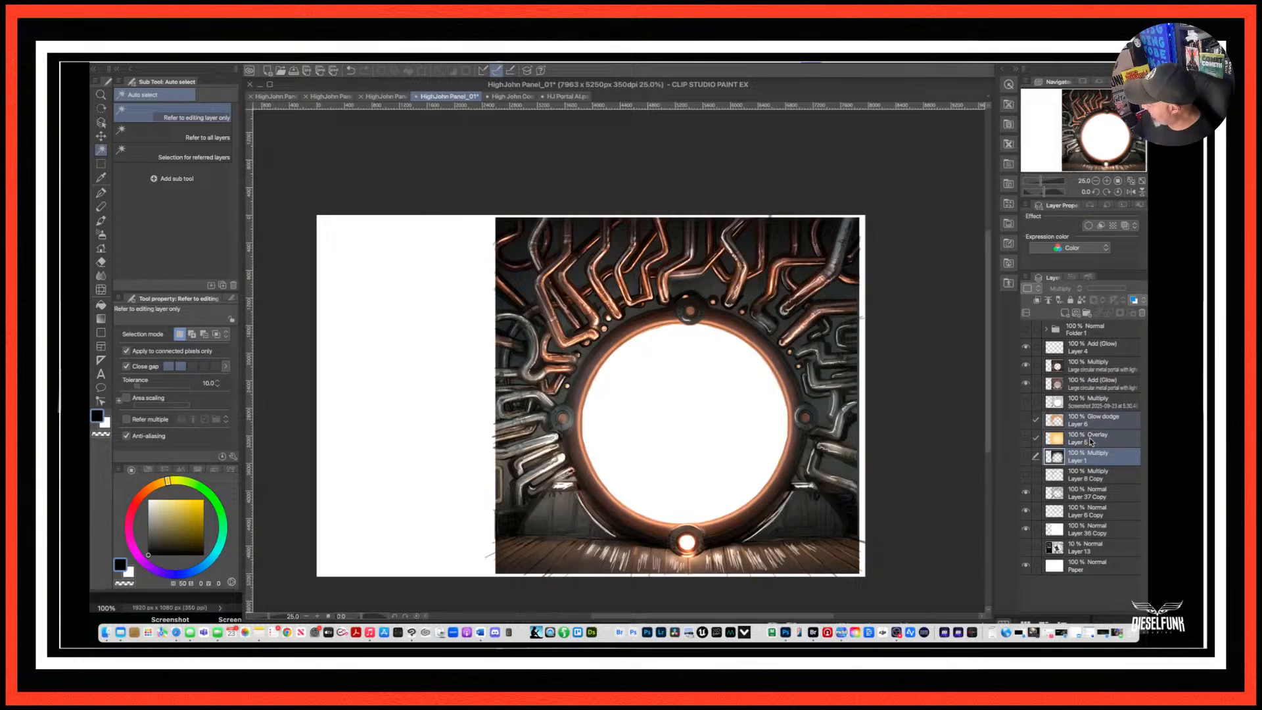
{"action": "left_click_drag", "start_coordinate": [1096, 421], "coordinate": [1095, 356]}
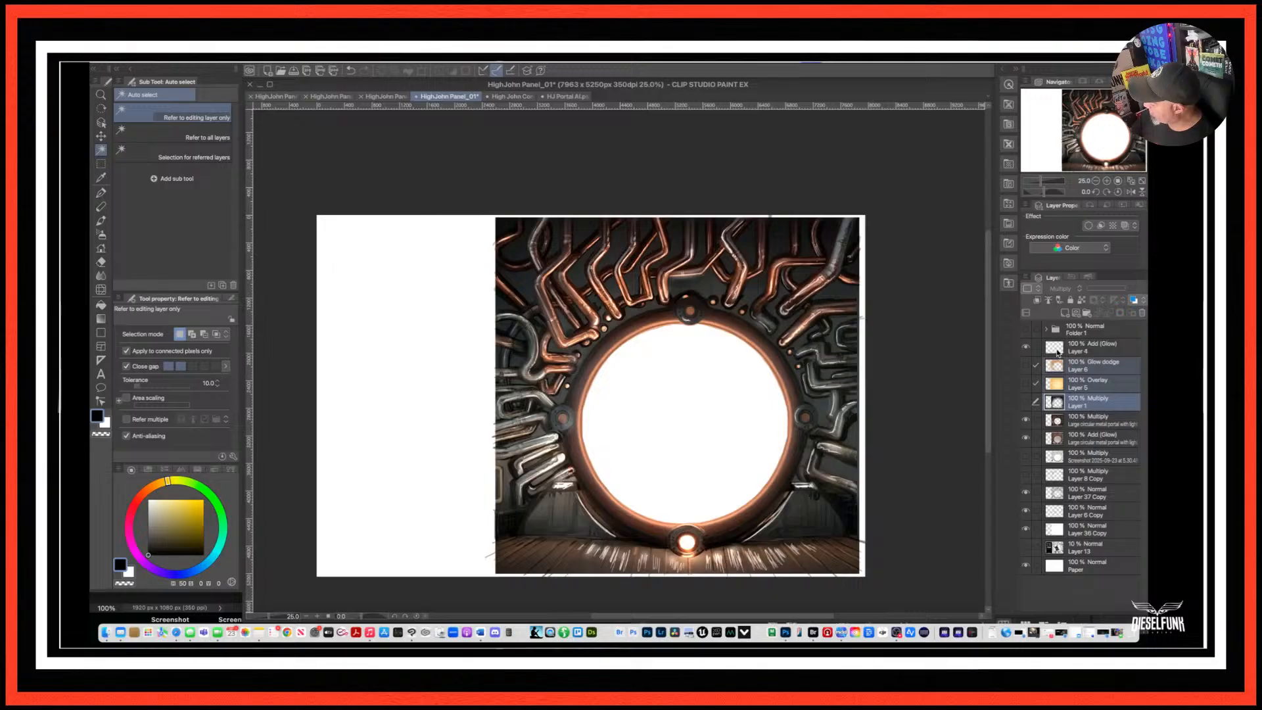
Show the Multiply Layer 1 shading and compare it with both portal renders hidden, leaving them all shown.
{"action": "left_click", "coordinate": [1025, 402]}
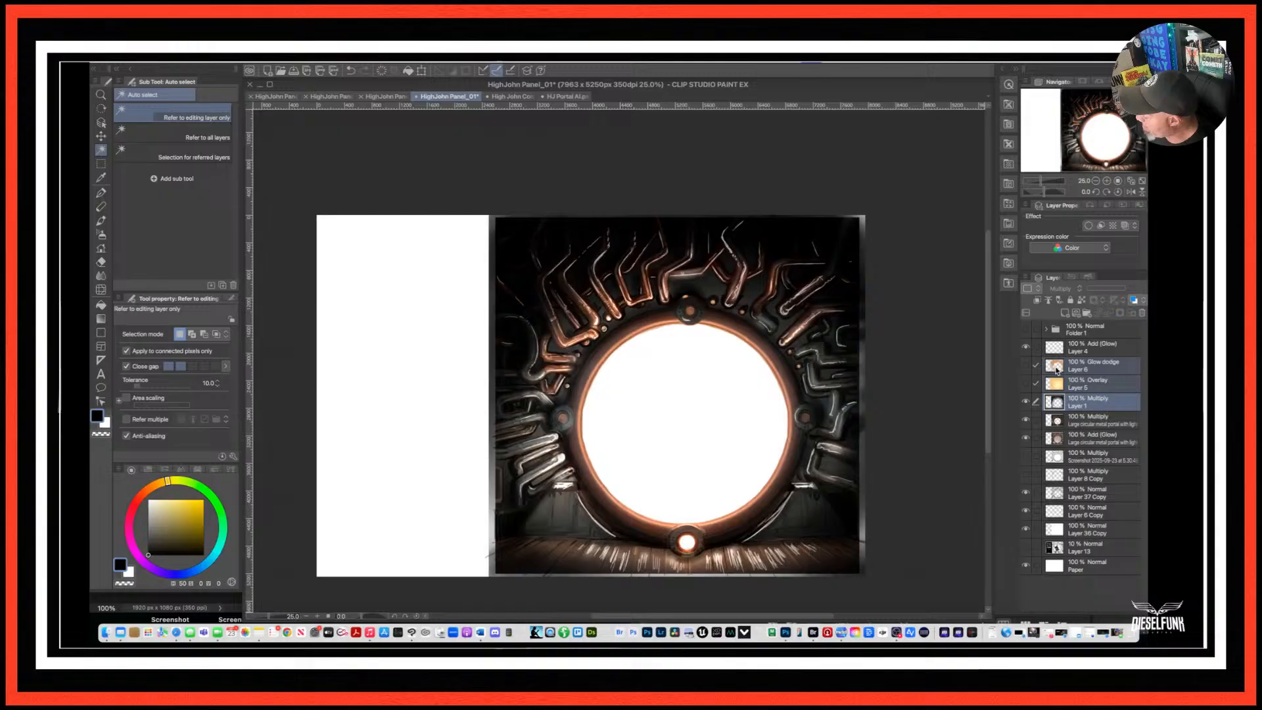
{"action": "left_click", "coordinate": [1025, 419]}
{"action": "left_click", "coordinate": [1025, 437]}
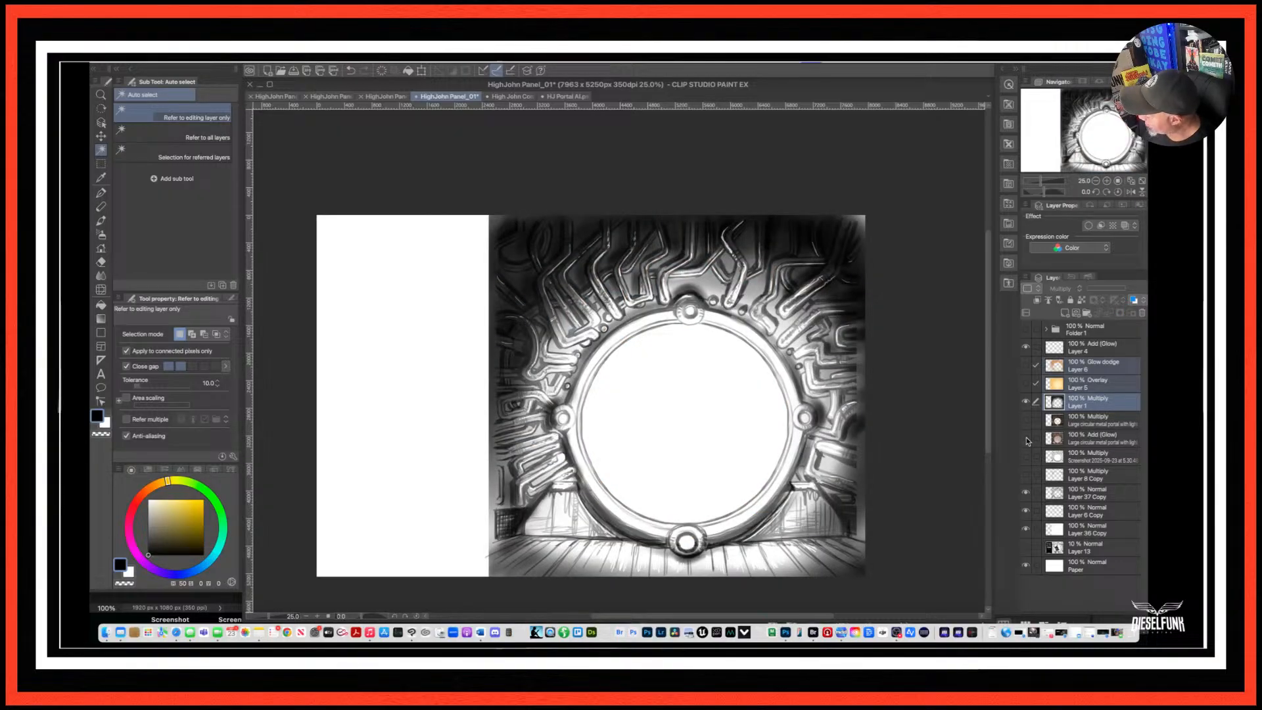
{"action": "left_click", "coordinate": [1026, 437]}
{"action": "left_click", "coordinate": [1025, 420]}
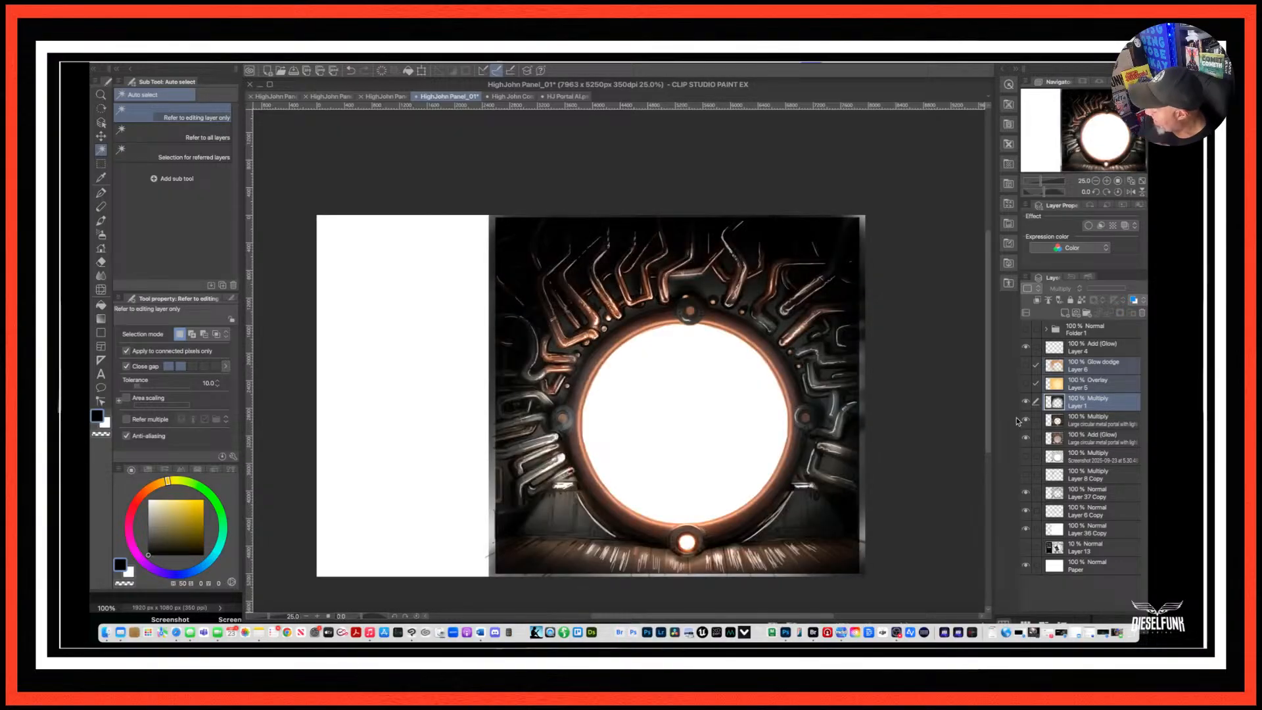
Show the Overlay Layer 5, the Glow dodge Layer 6 and Folder 1, comparing the artwork with Layers 6 and 4 toggled.
{"action": "left_click", "coordinate": [1026, 384]}
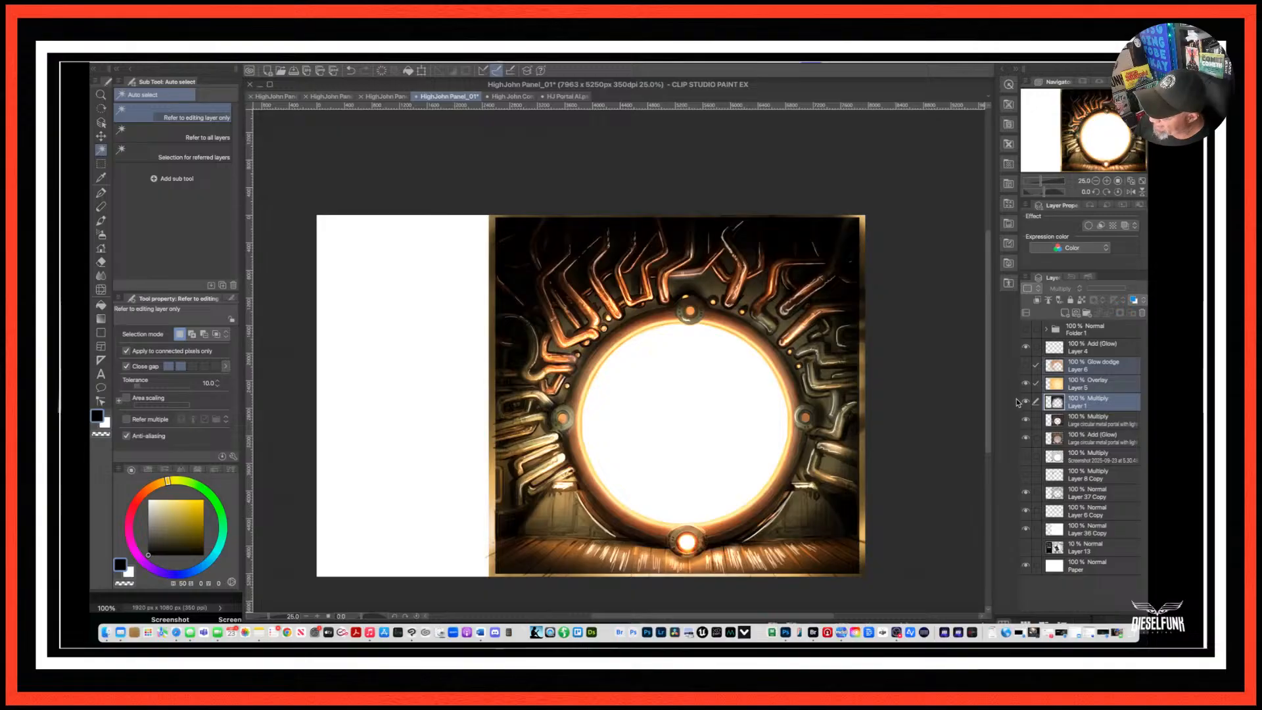
{"action": "left_click", "coordinate": [1026, 365]}
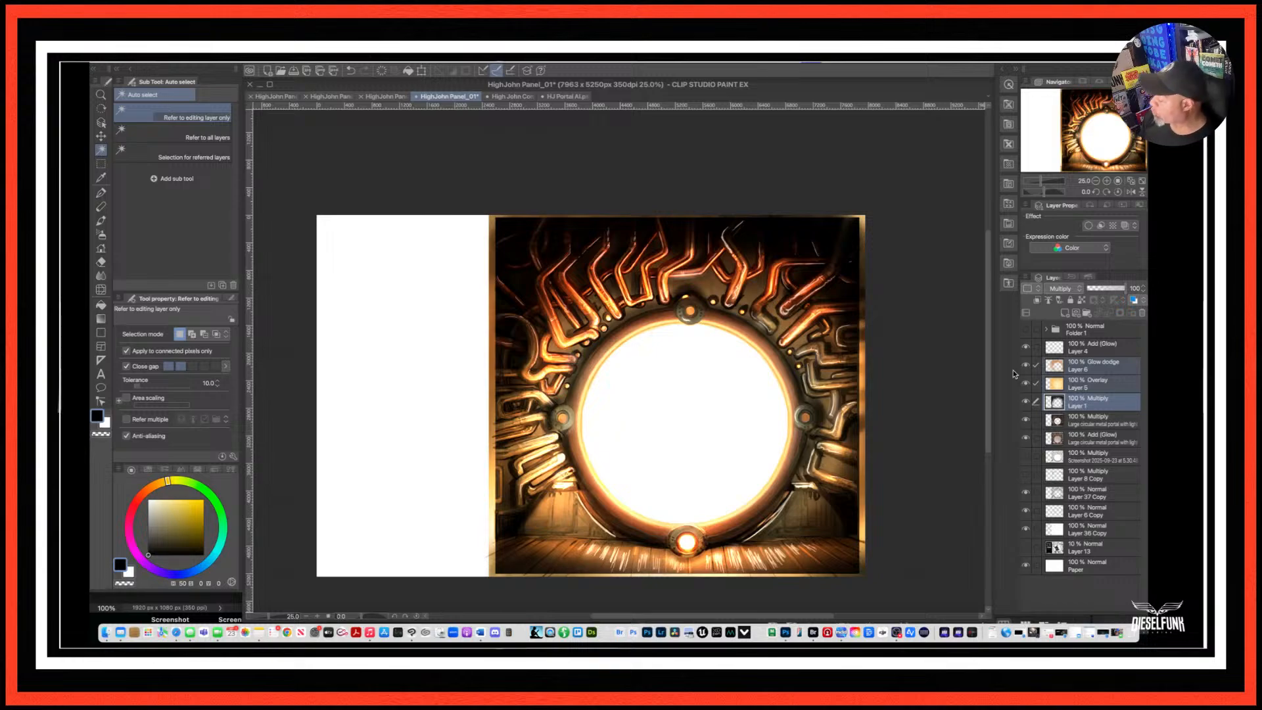
{"action": "left_click", "coordinate": [1025, 329]}
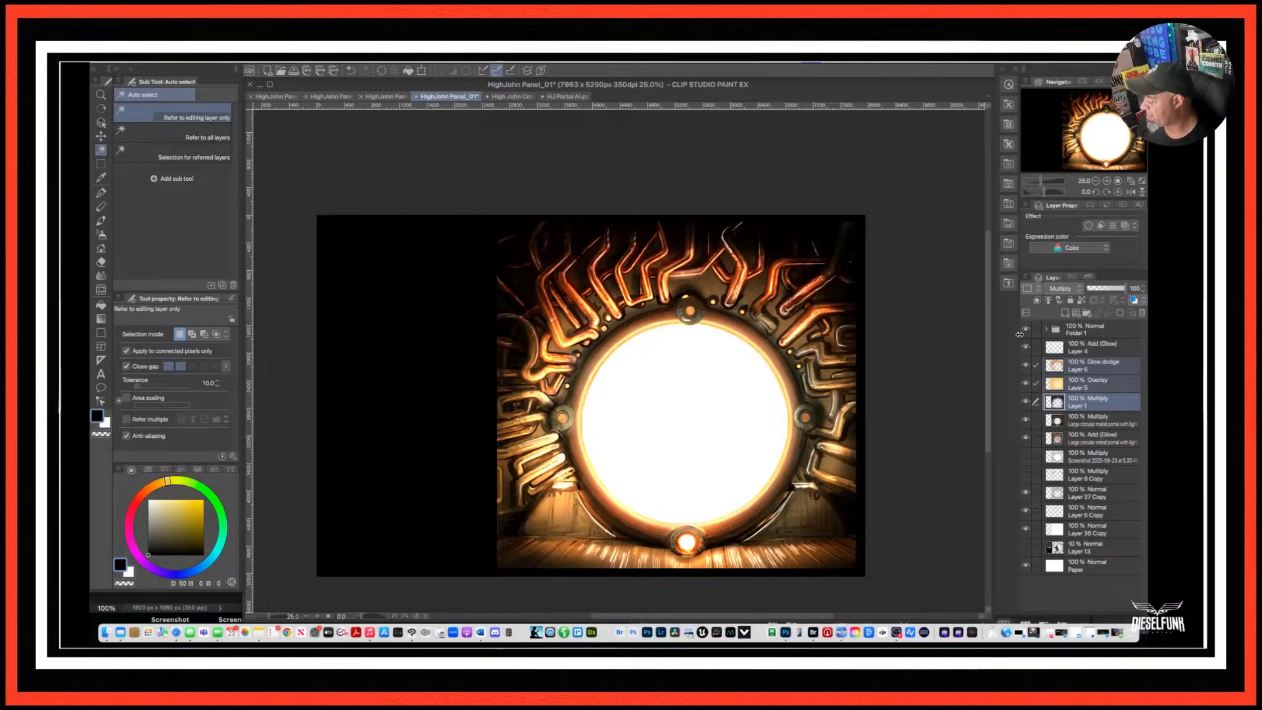
{"action": "left_click", "coordinate": [1025, 365]}
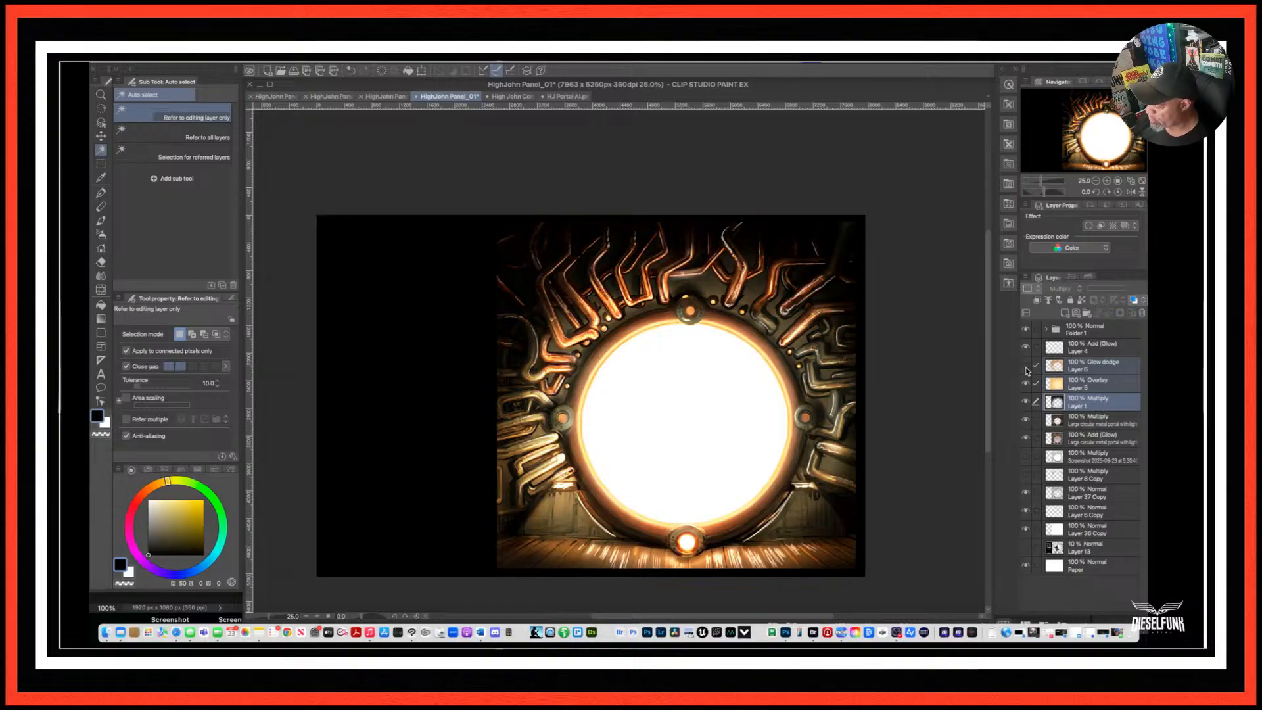
{"action": "left_click", "coordinate": [1026, 367]}
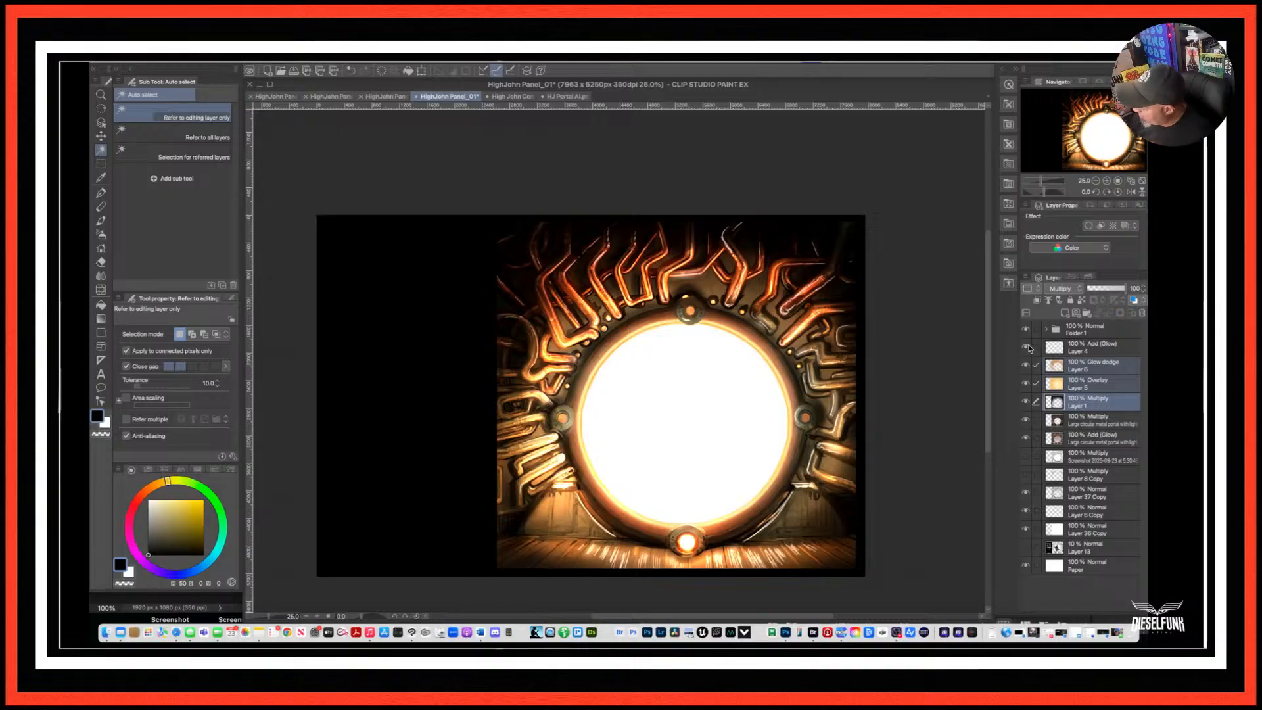
{"action": "left_click", "coordinate": [1026, 347]}
{"action": "left_click", "coordinate": [1026, 349]}
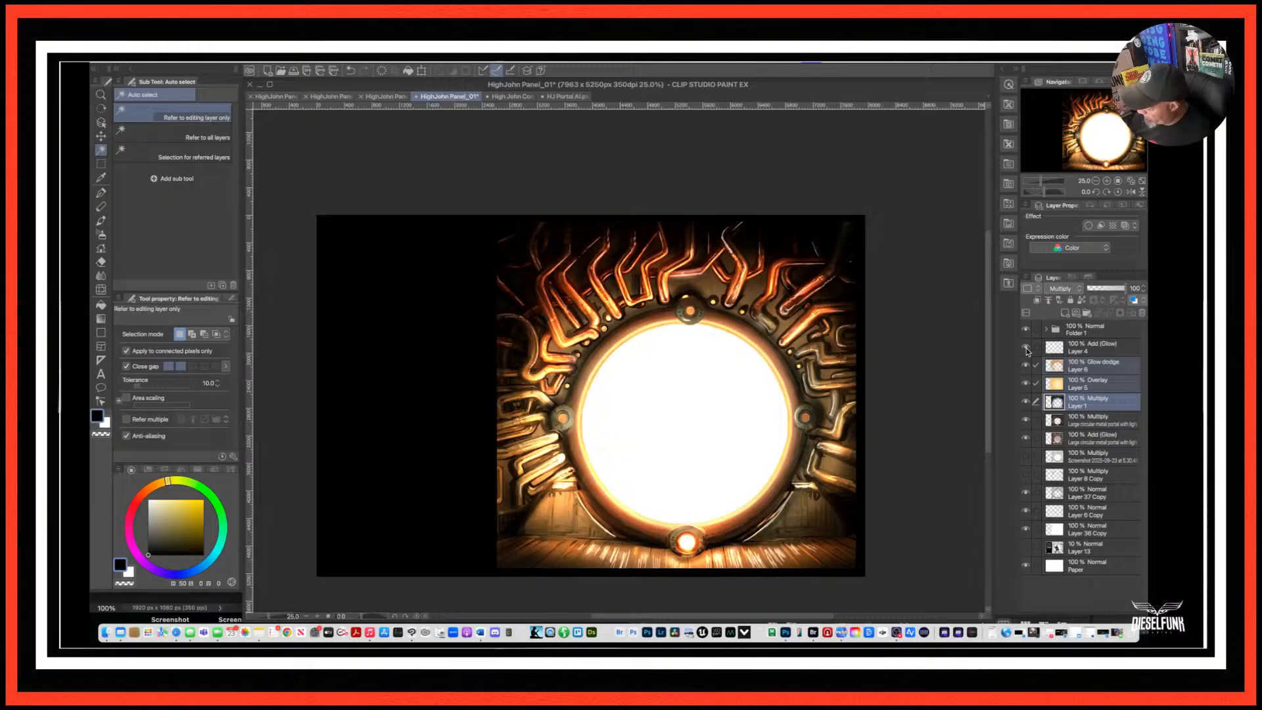
On the Add (Glow) Layer 4, paint white highlights on the ring's lower sides with the Soft airbrush, reduced to size 25.
{"action": "left_click", "coordinate": [1087, 349]}
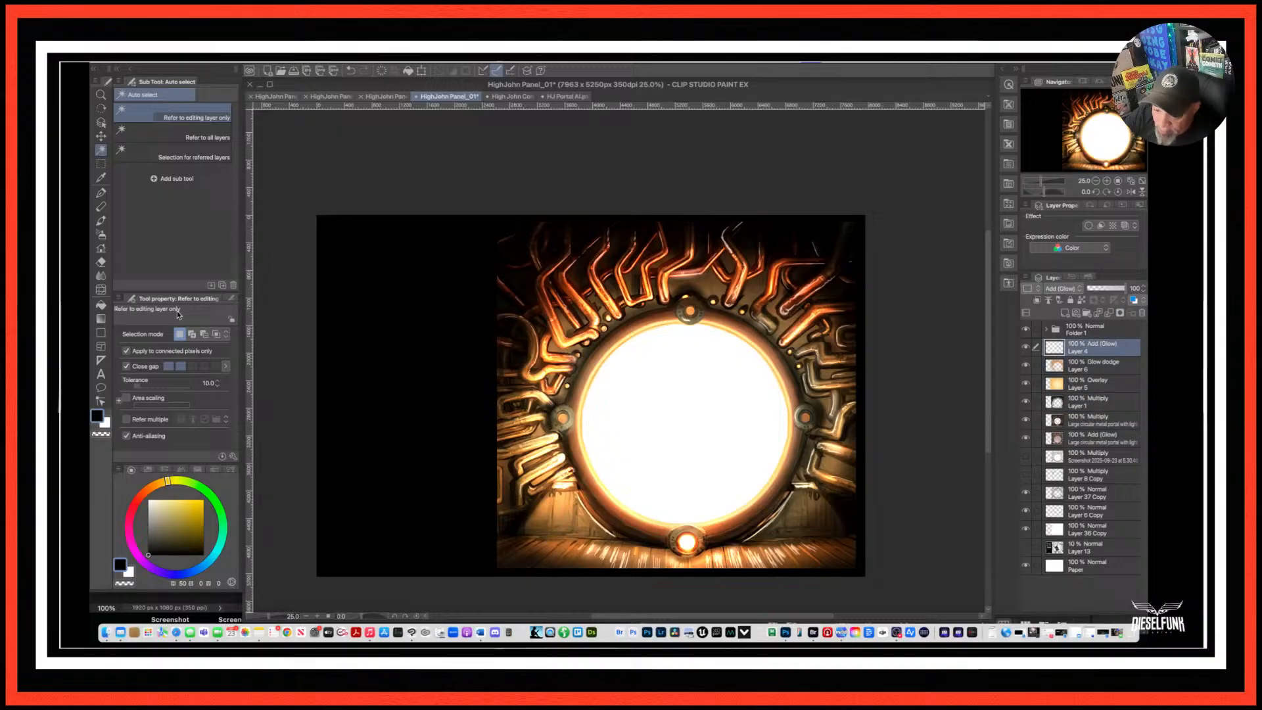
{"action": "left_click", "coordinate": [102, 234]}
{"action": "left_click", "coordinate": [105, 423]}
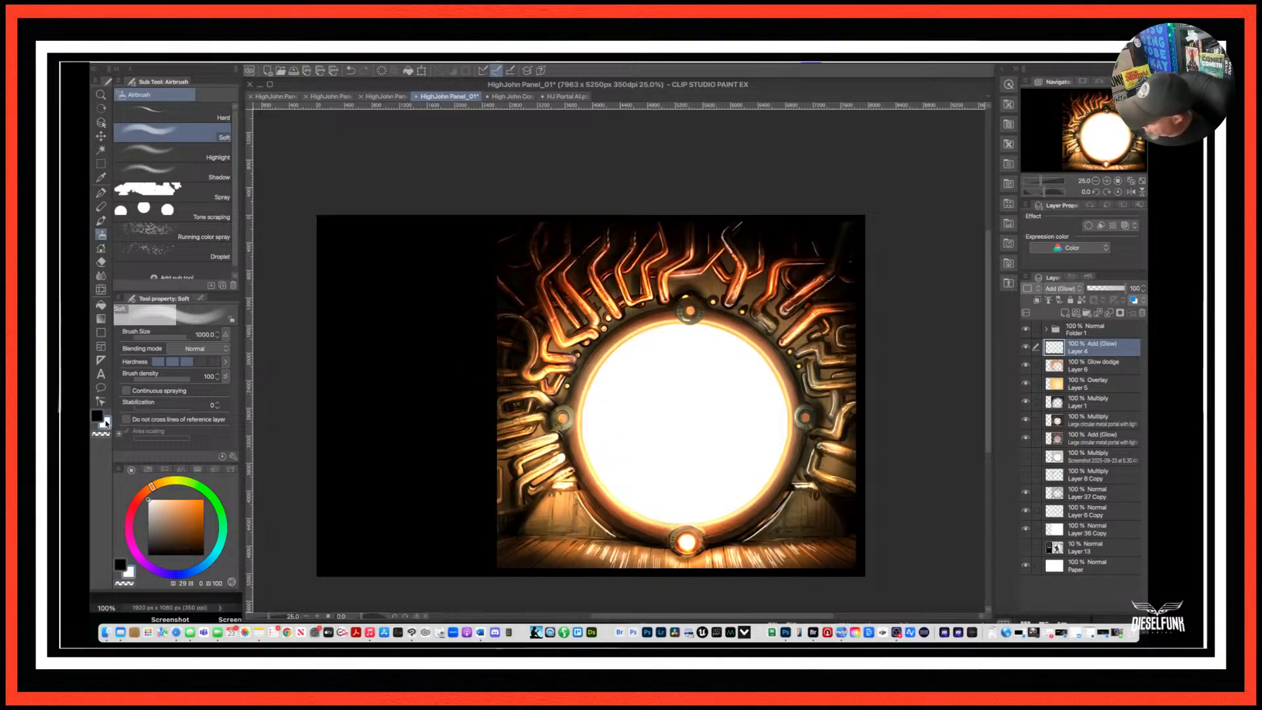
{"action": "key", "text": "bracketleft"}
{"action": "key", "text": "bracketleft"}
{"action": "key", "text": "bracketleft"}
{"action": "key", "text": "bracketleft"}
{"action": "key", "text": "bracketleft"}
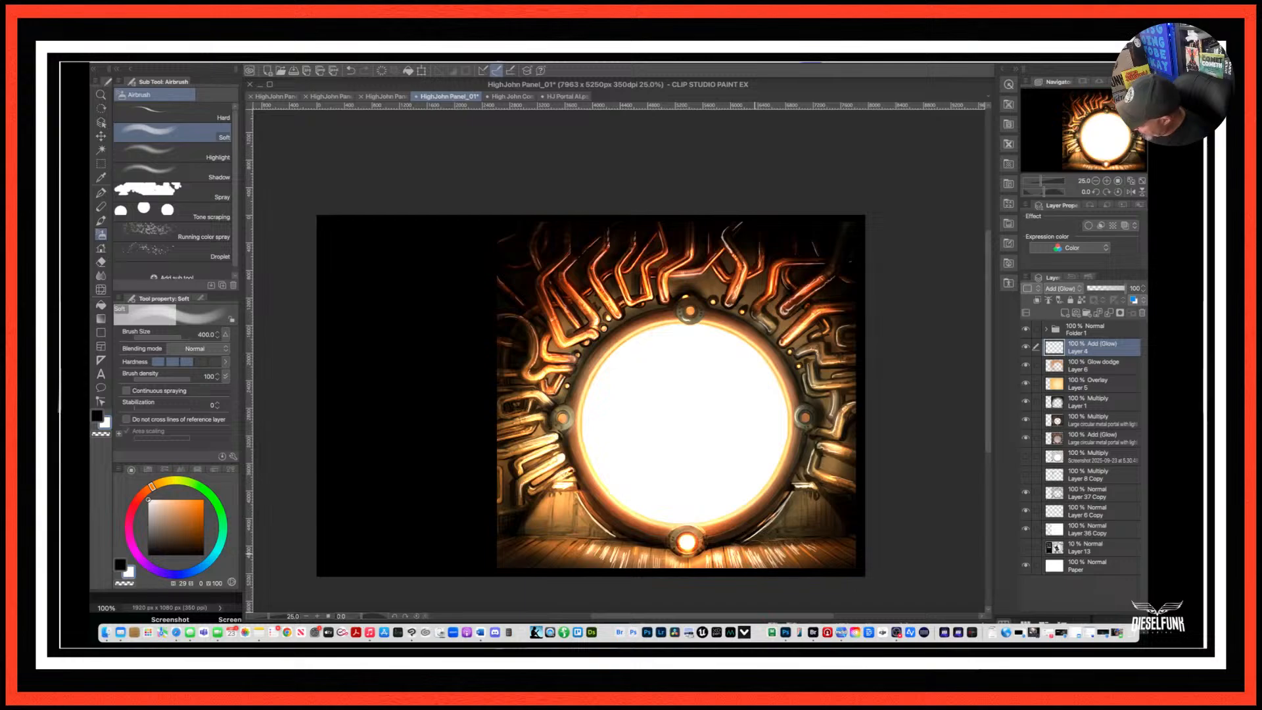
{"action": "key", "text": "bracketleft"}
{"action": "key", "text": "bracketleft"}
{"action": "key", "text": "bracketleft"}
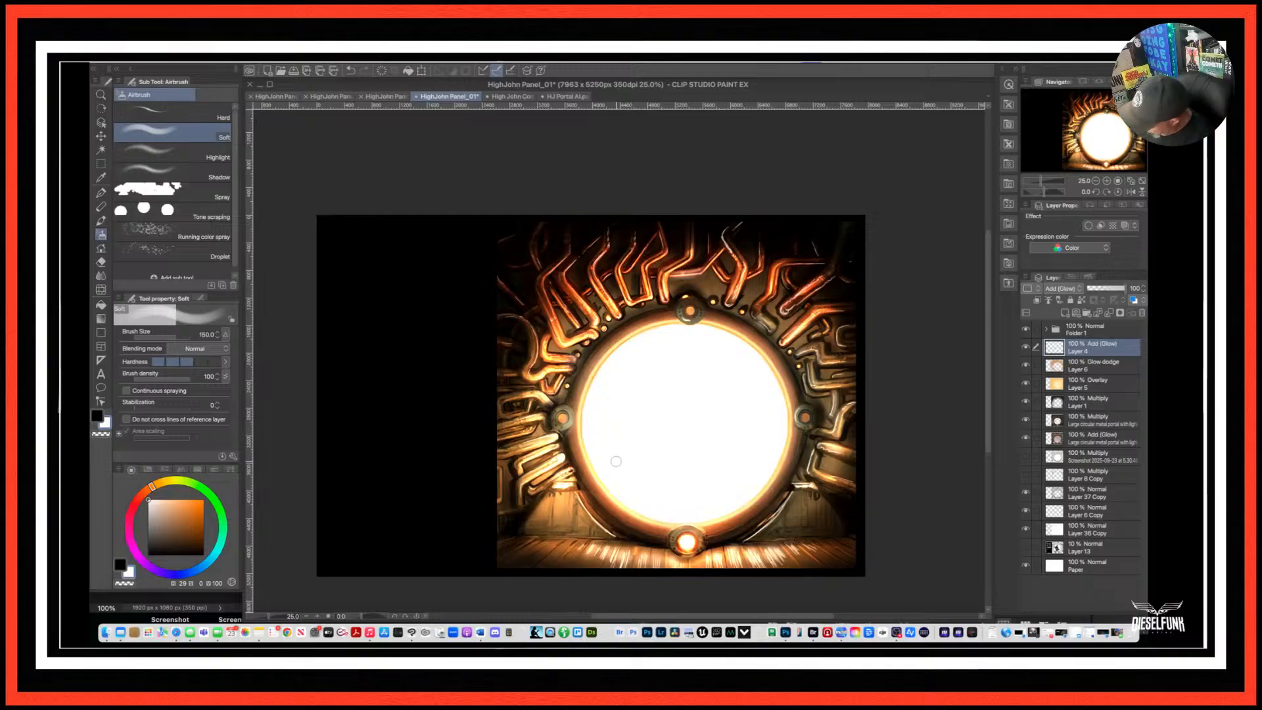
{"action": "key", "text": "bracketleft"}
{"action": "key", "text": "bracketleft"}
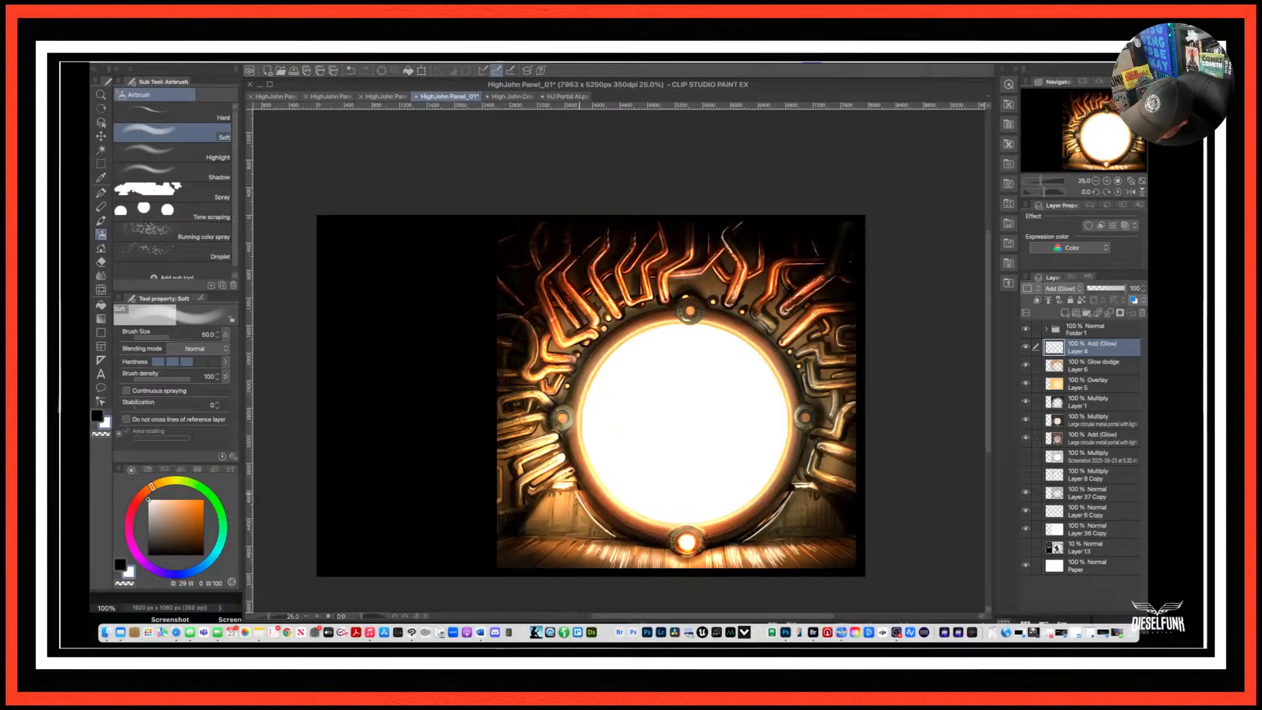
{"action": "key", "text": "bracketleft"}
{"action": "key", "text": "bracketleft"}
{"action": "key", "text": "bracketleft"}
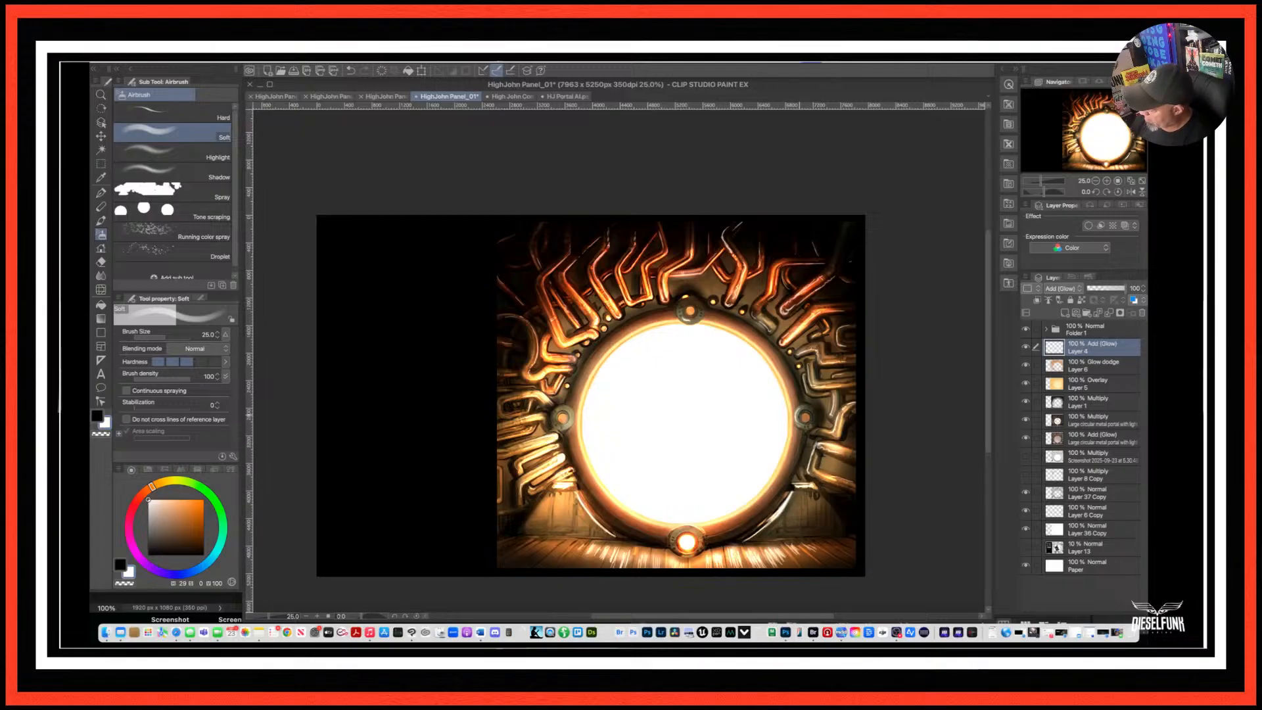
Airbrush white highlights on the ring's bolts on Layer 4, using brush sizes 70 and 40.
{"action": "key", "text": "bracketright"}
{"action": "key", "text": "bracketright"}
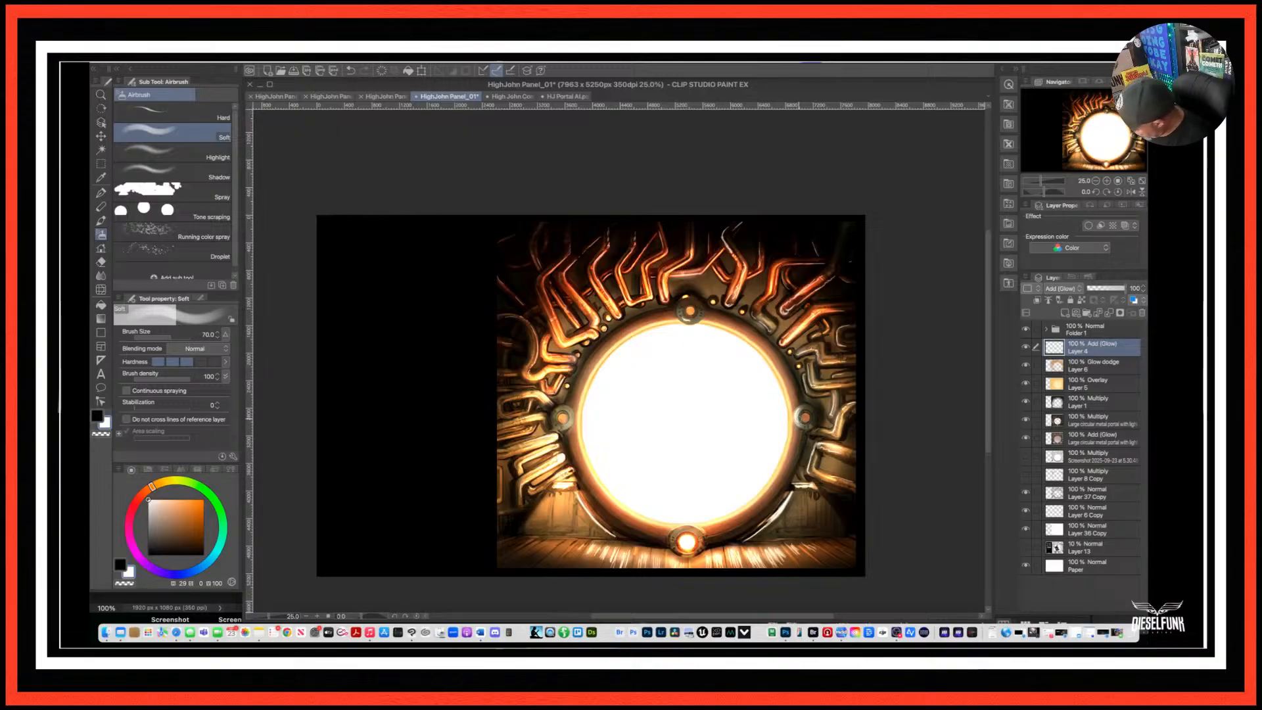
{"action": "key", "text": "bracketleft"}
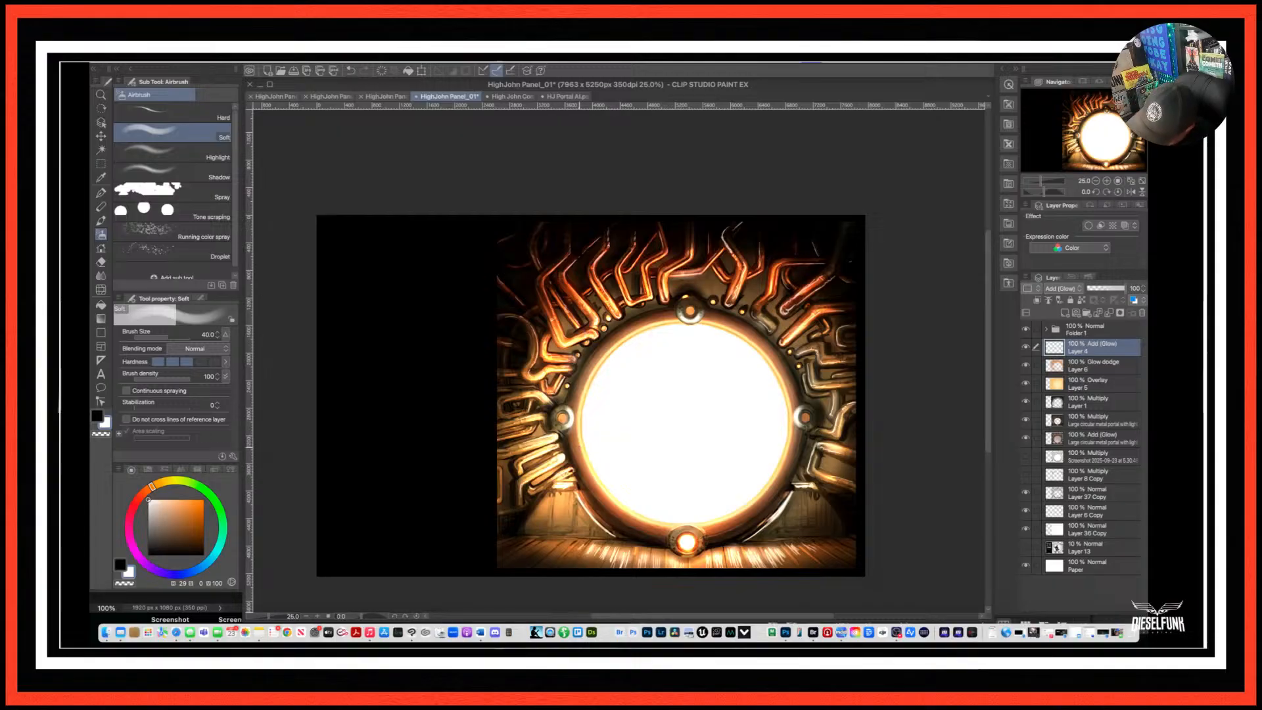
{"action": "left_click_drag", "start_coordinate": [836, 501], "coordinate": [867, 499]}
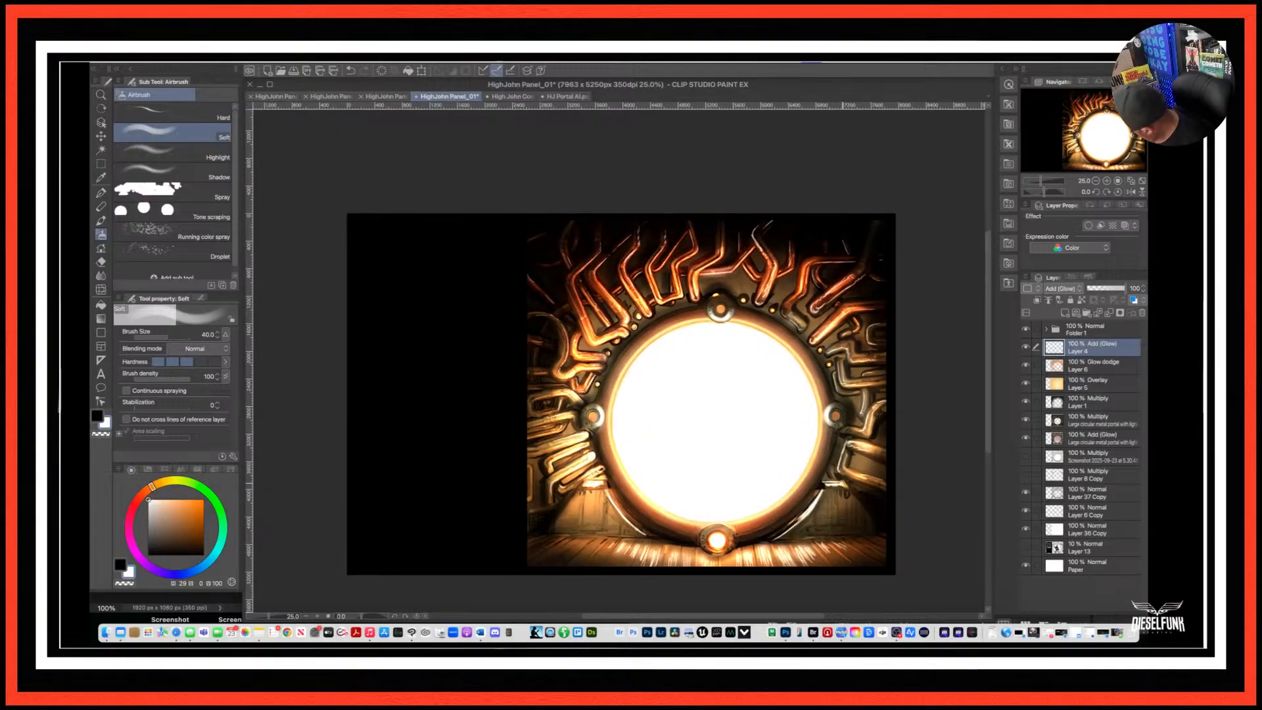
Reduce the Soft airbrush to size 17, add fine white highlights on the ledges beside the ring, and review the whole portal.
{"action": "key", "text": "["}
{"action": "key", "text": "["}
{"action": "key", "text": "["}
{"action": "key", "text": "["}
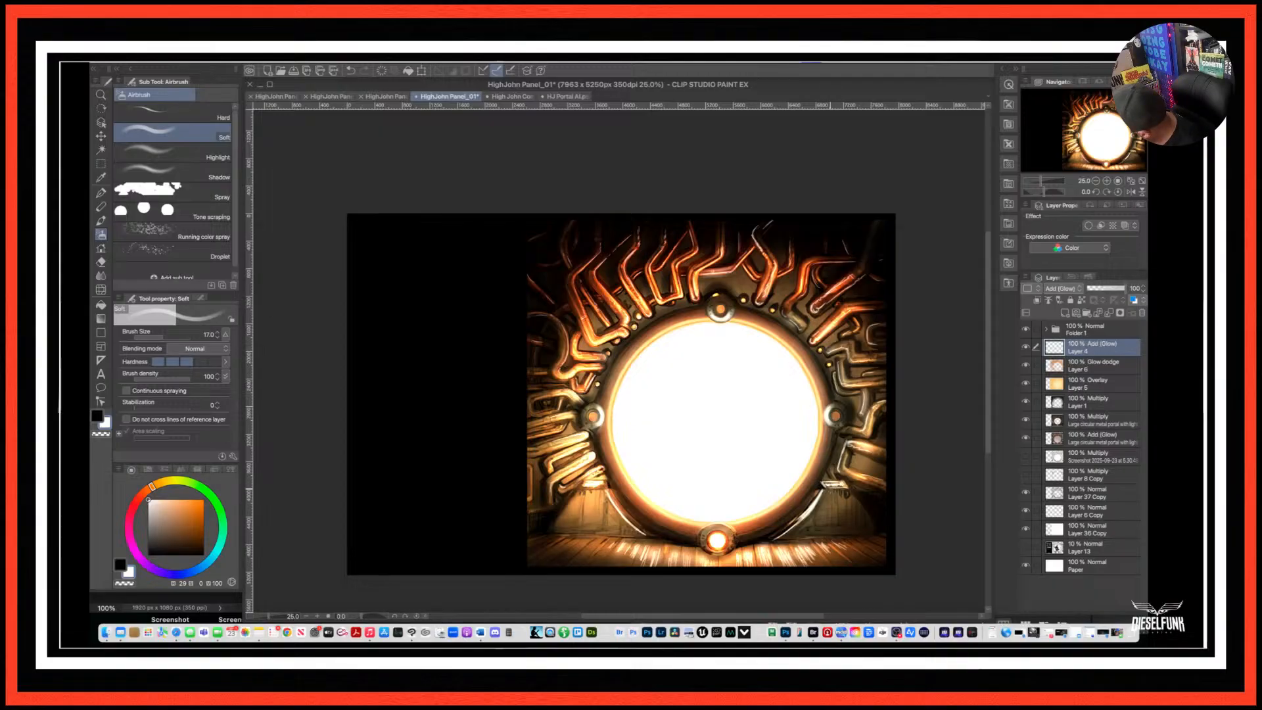
{"action": "left_click_drag", "start_coordinate": [844, 501], "coordinate": [954, 457]}
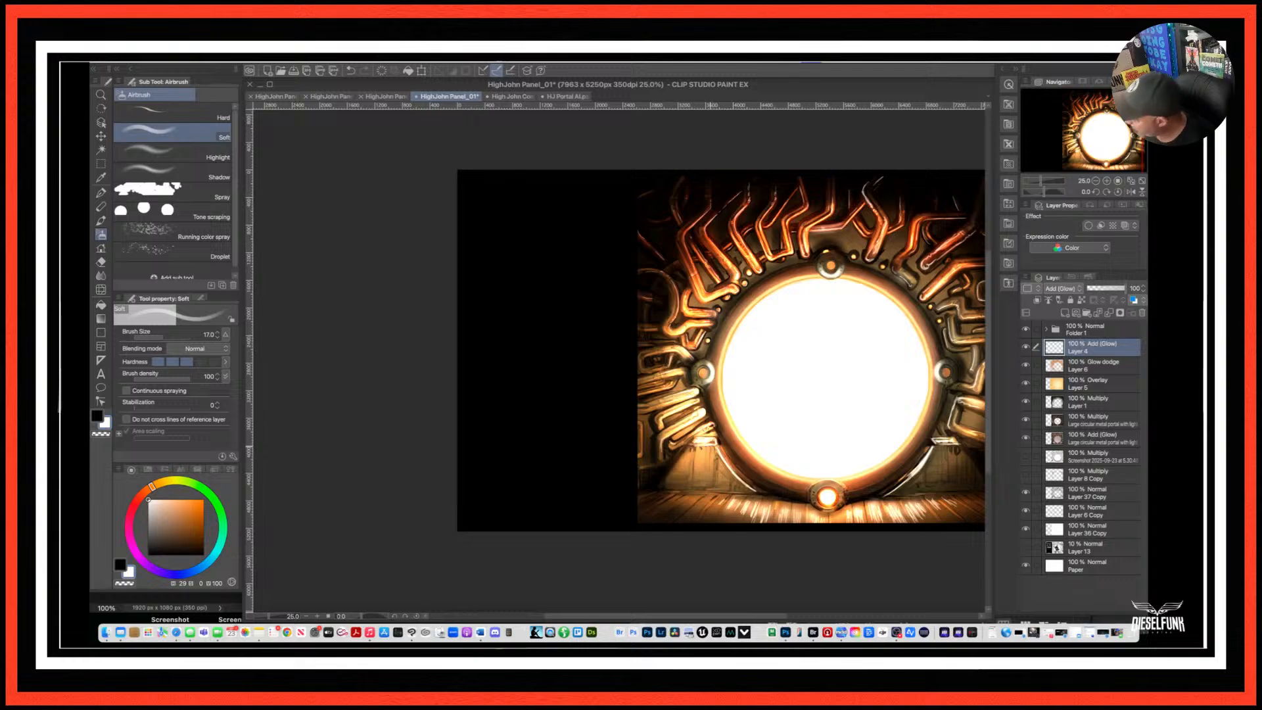
{"action": "left_click_drag", "start_coordinate": [922, 468], "coordinate": [813, 483]}
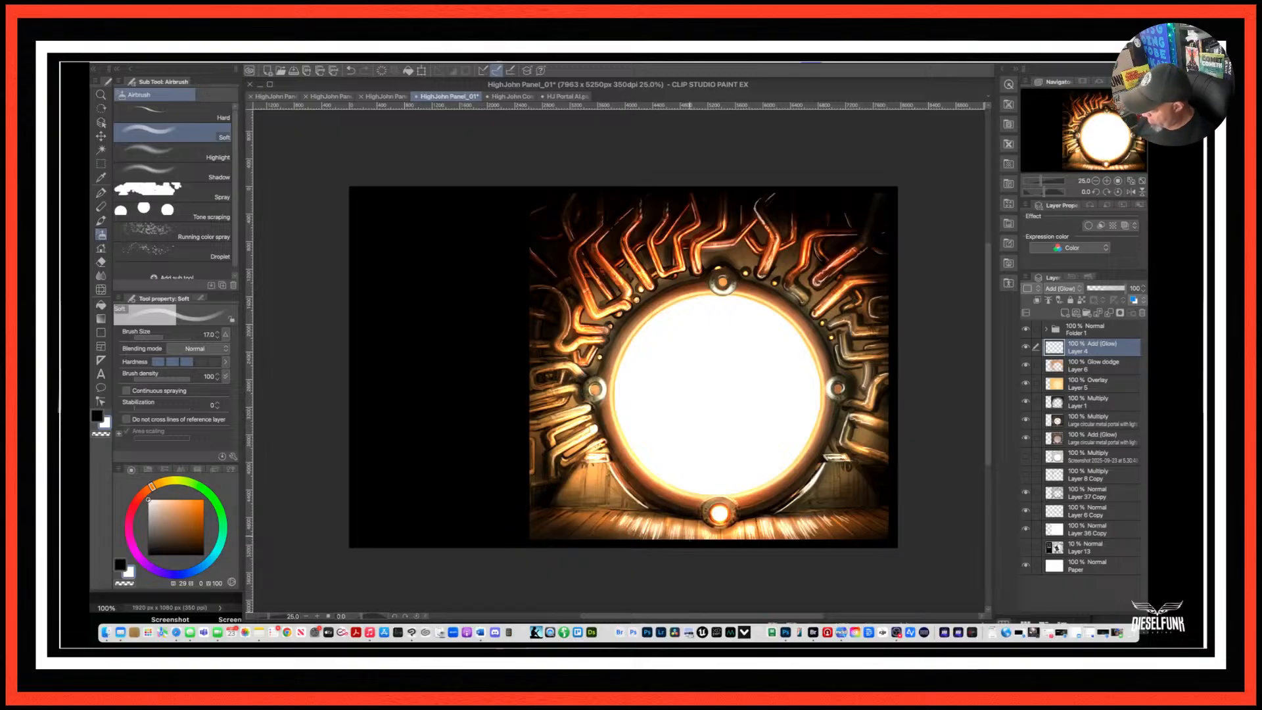
{"action": "scroll", "coordinate": [690, 536], "scroll_direction": "down", "scroll_amount": 2}
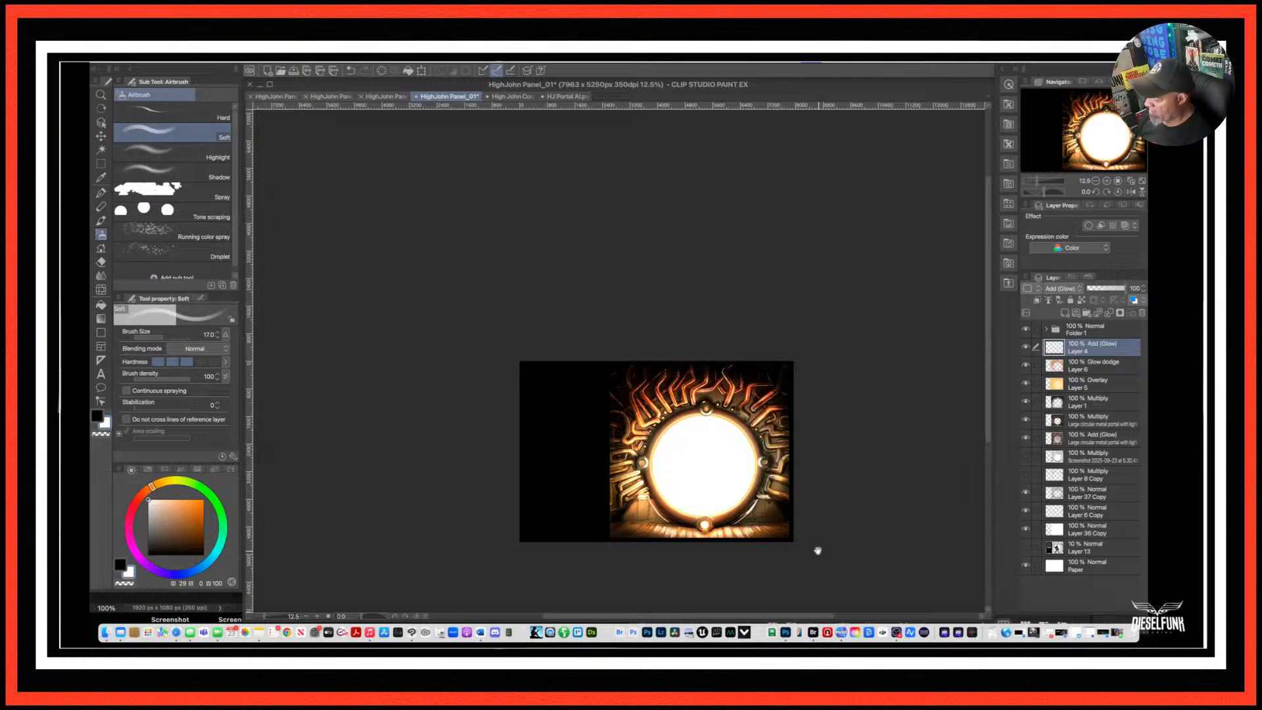
{"action": "left_click_drag", "start_coordinate": [818, 550], "coordinate": [765, 424]}
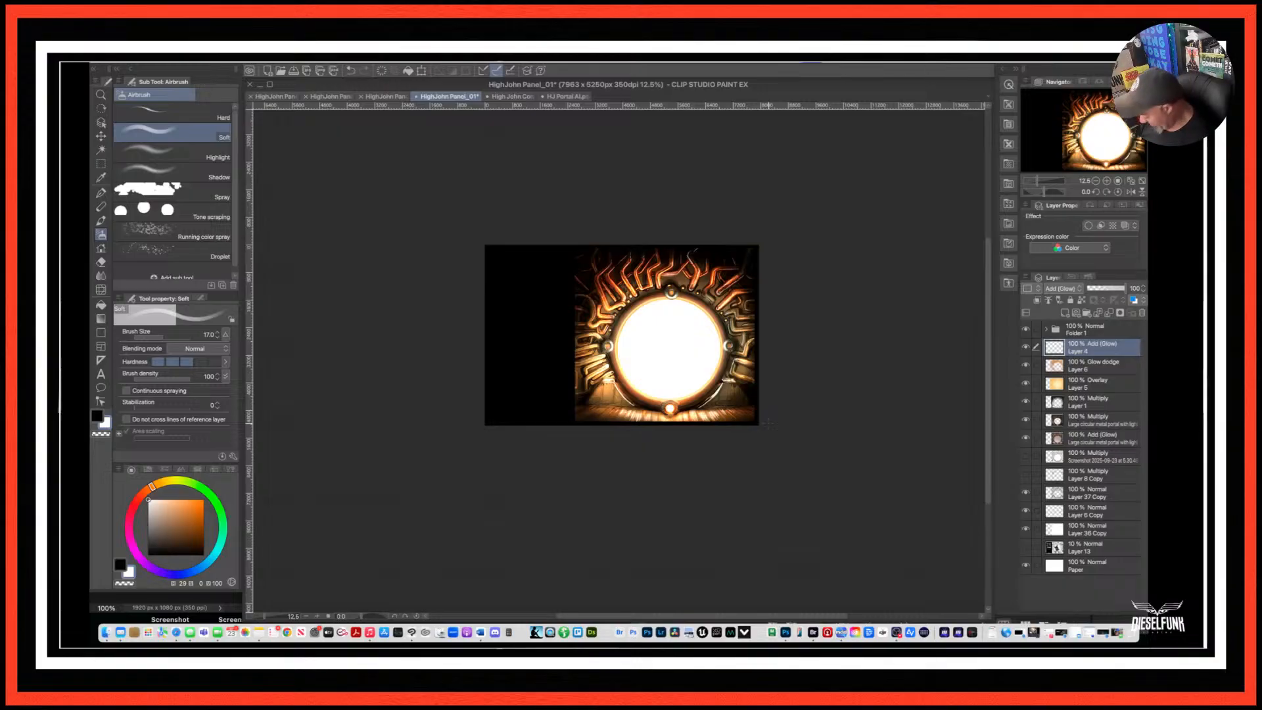
{"action": "scroll", "coordinate": [767, 423], "scroll_direction": "up", "scroll_amount": 4}
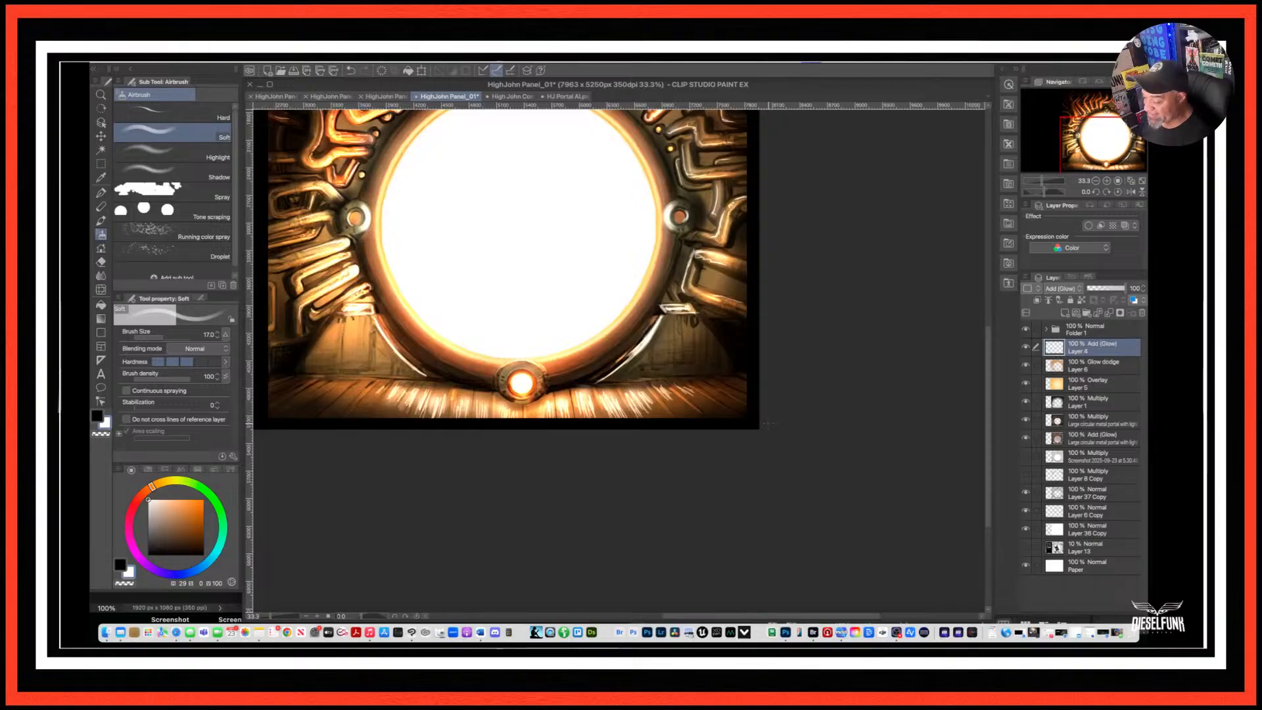
{"action": "left_click_drag", "start_coordinate": [695, 439], "coordinate": [881, 552]}
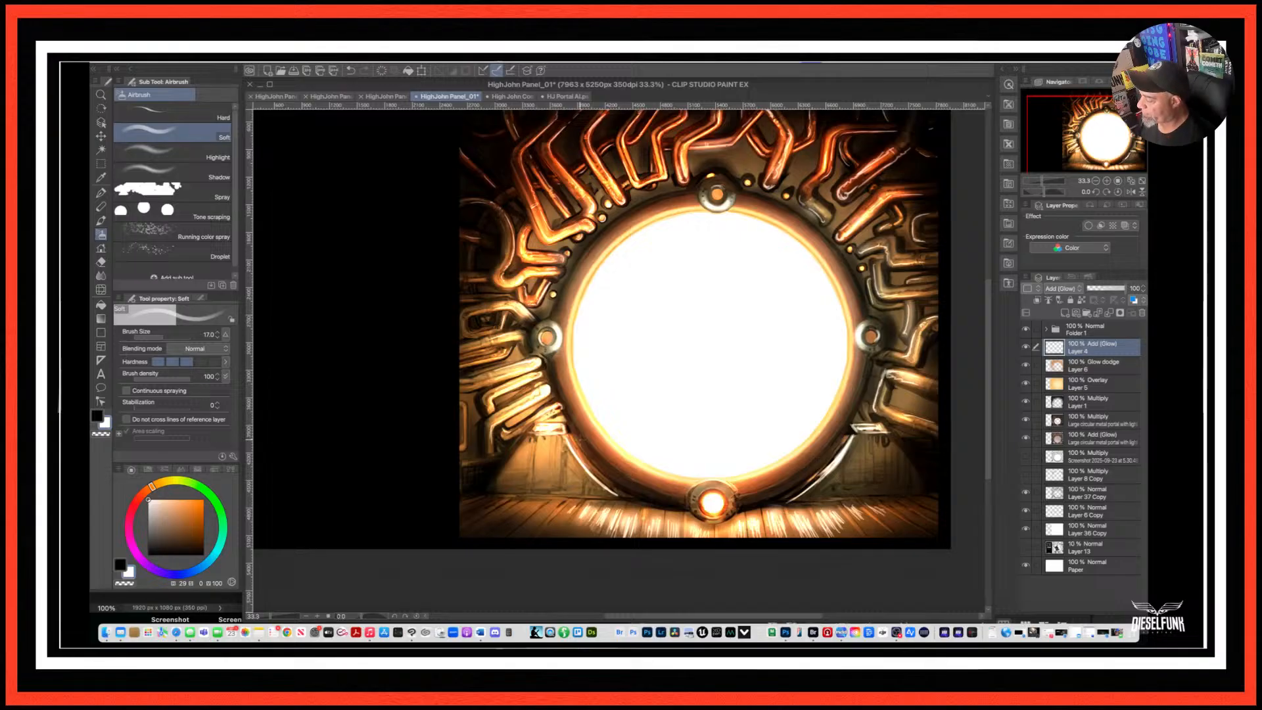
{"action": "left_click_drag", "start_coordinate": [838, 463], "coordinate": [831, 529]}
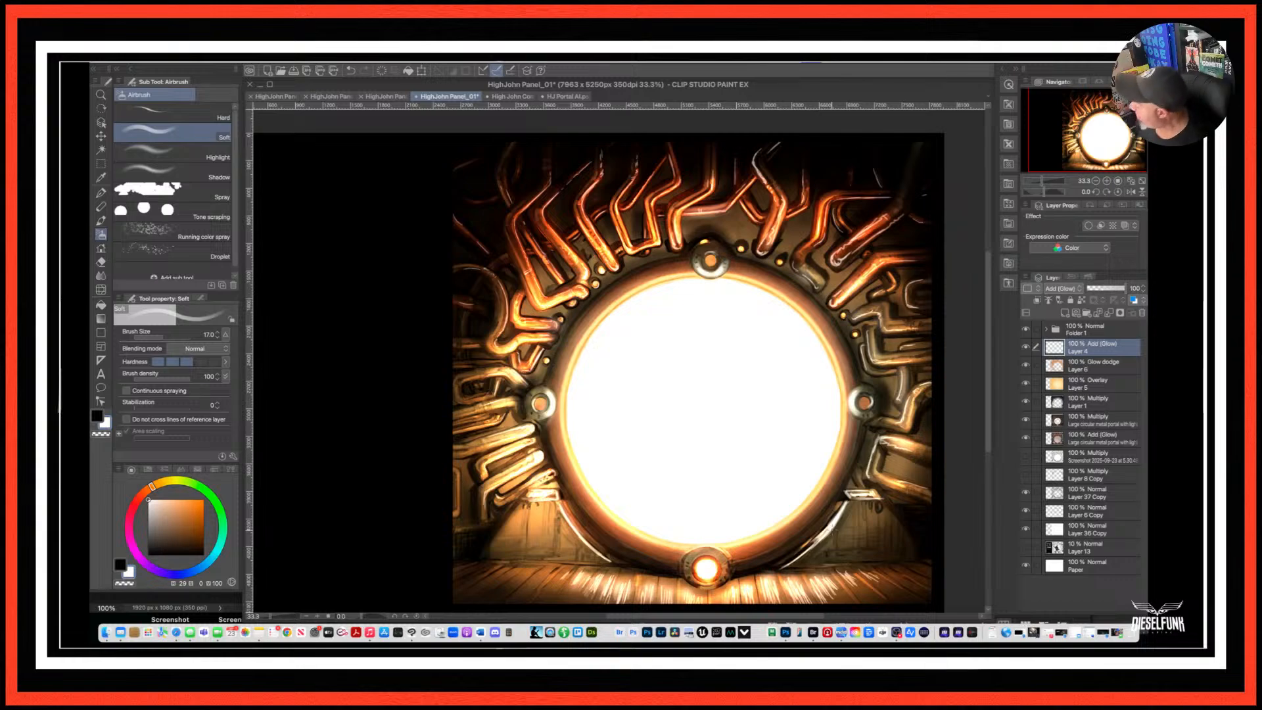
{"action": "left_click", "coordinate": [208, 63]}
{"action": "left_click", "coordinate": [218, 140]}
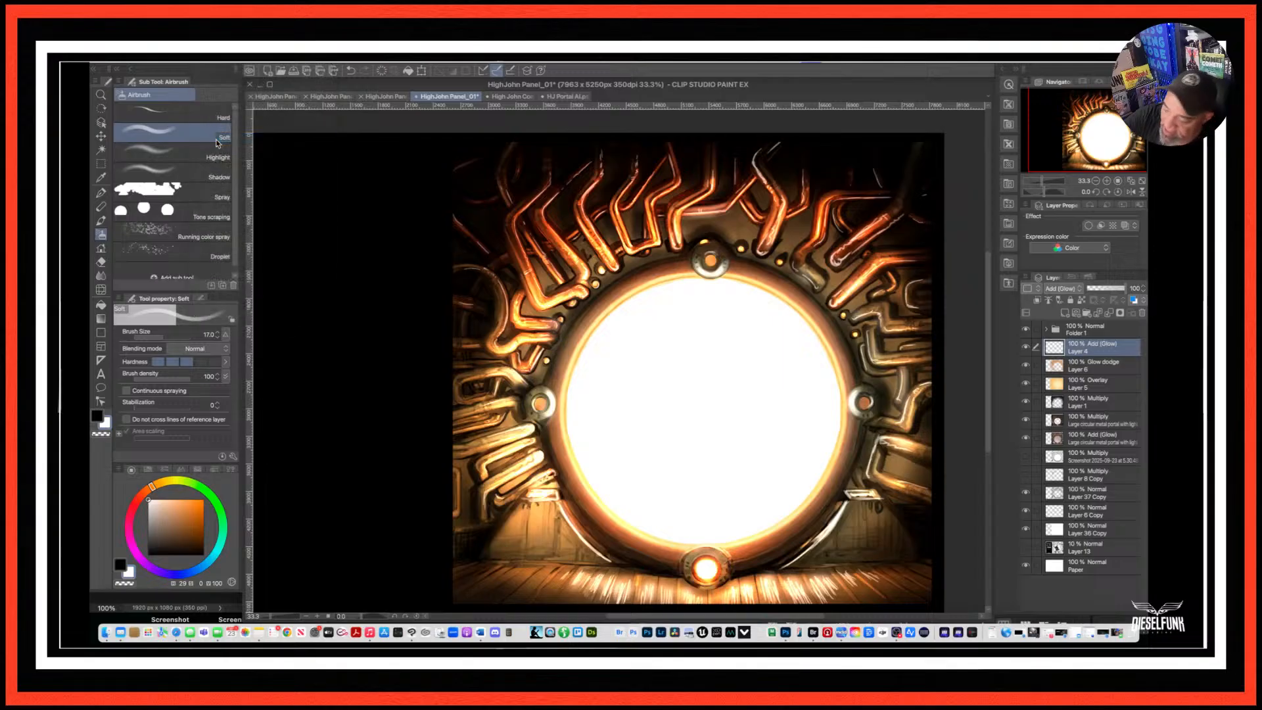
Copy the John Stand folder from the High John Comic pages file into HighJohn Panel_01, above the Add (Glow) Layer 4.
{"action": "left_click", "coordinate": [519, 98]}
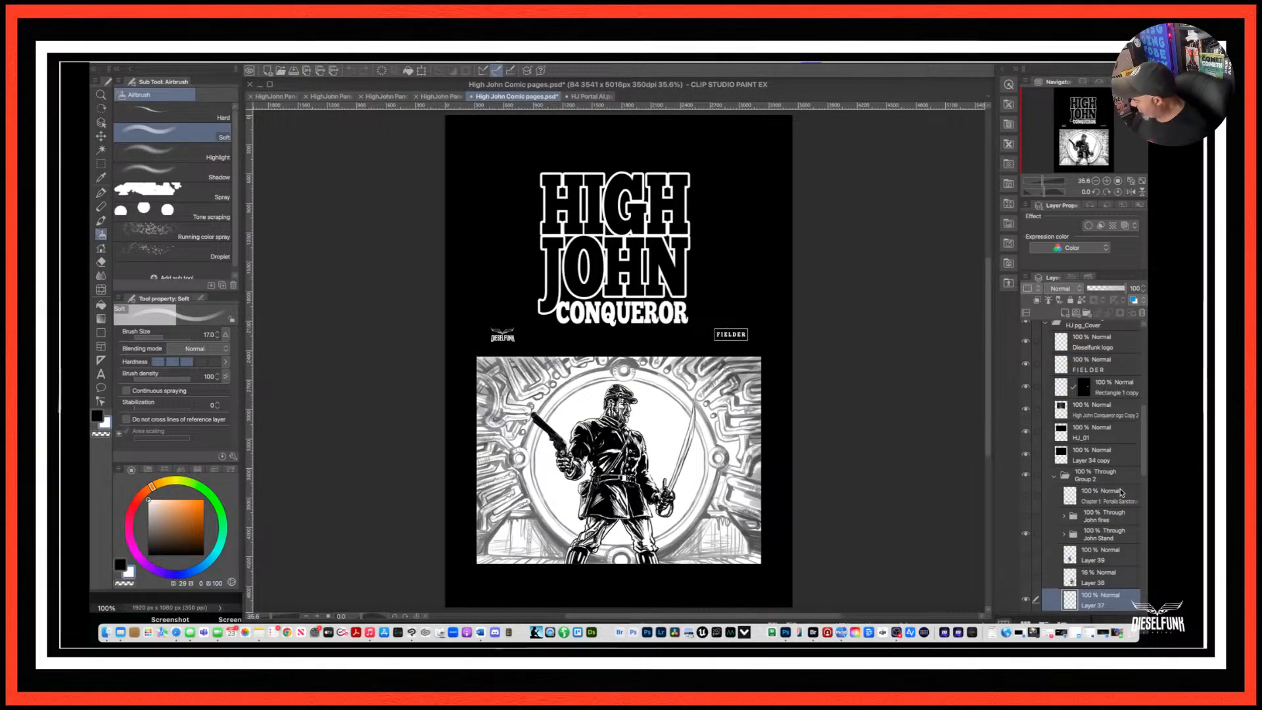
{"action": "left_click", "coordinate": [1027, 535]}
{"action": "left_click", "coordinate": [1026, 535]}
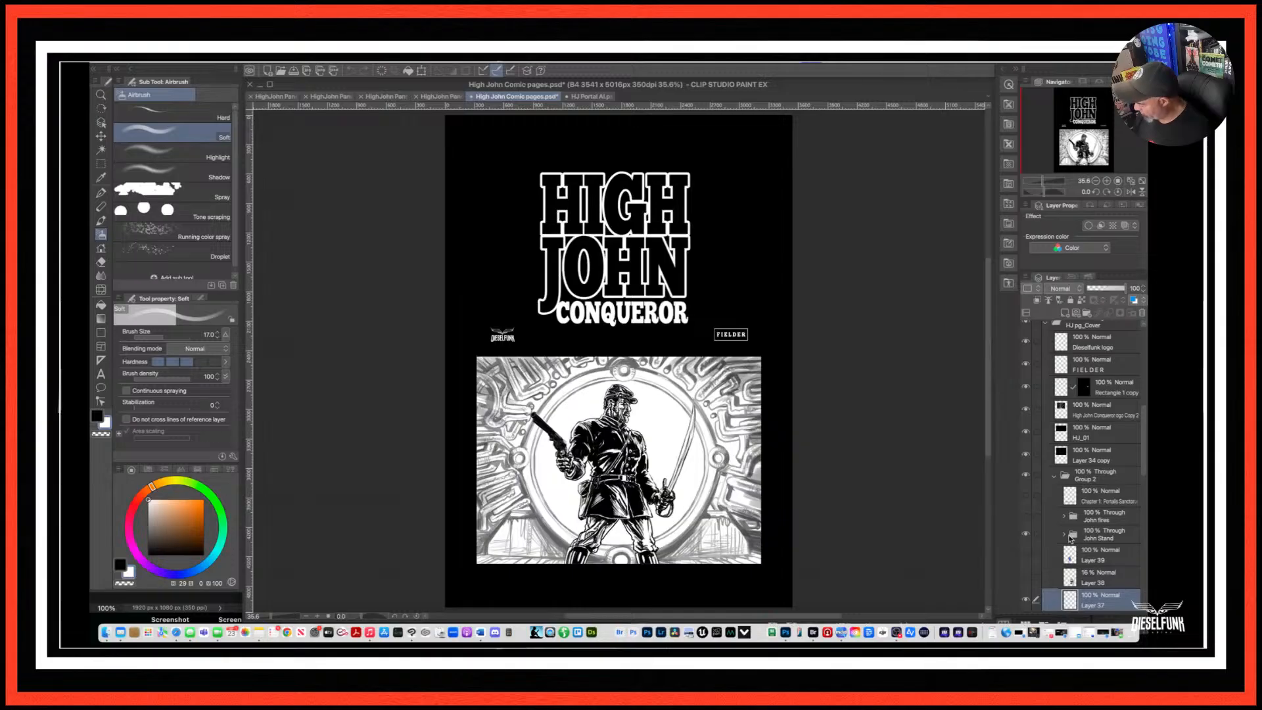
{"action": "left_click", "coordinate": [1026, 533]}
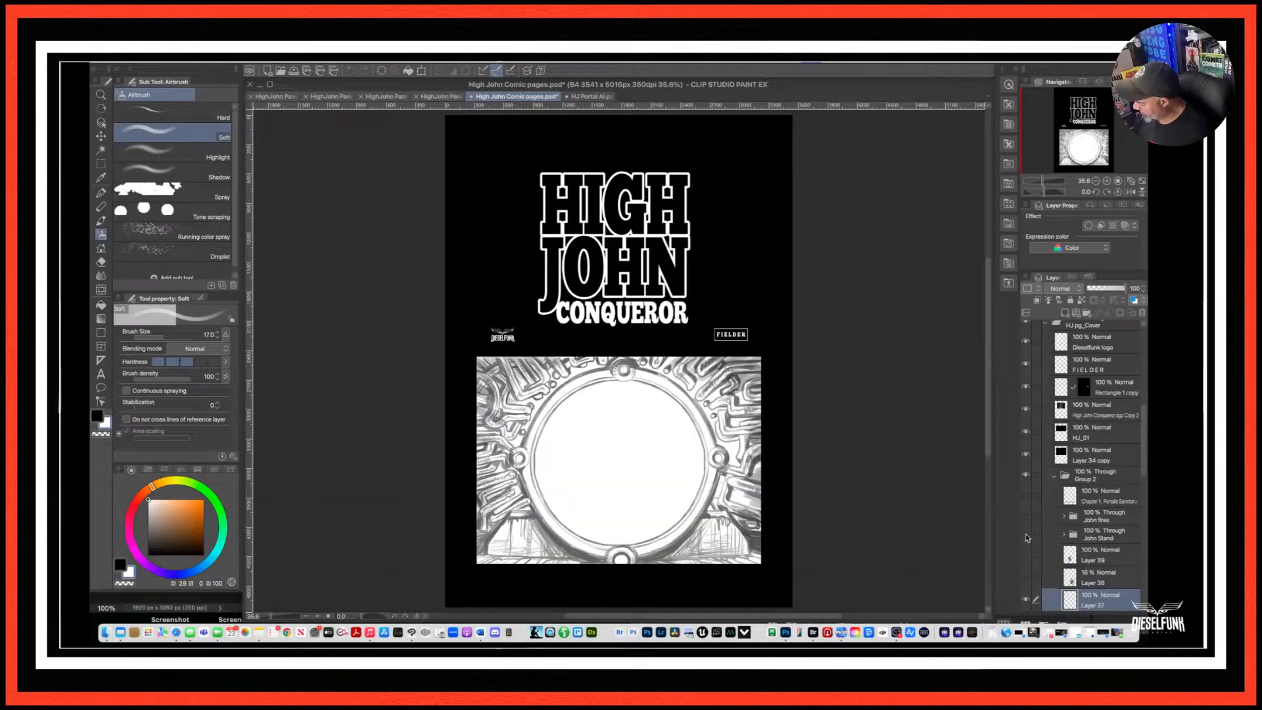
{"action": "left_click", "coordinate": [1026, 533]}
{"action": "left_click", "coordinate": [1095, 541]}
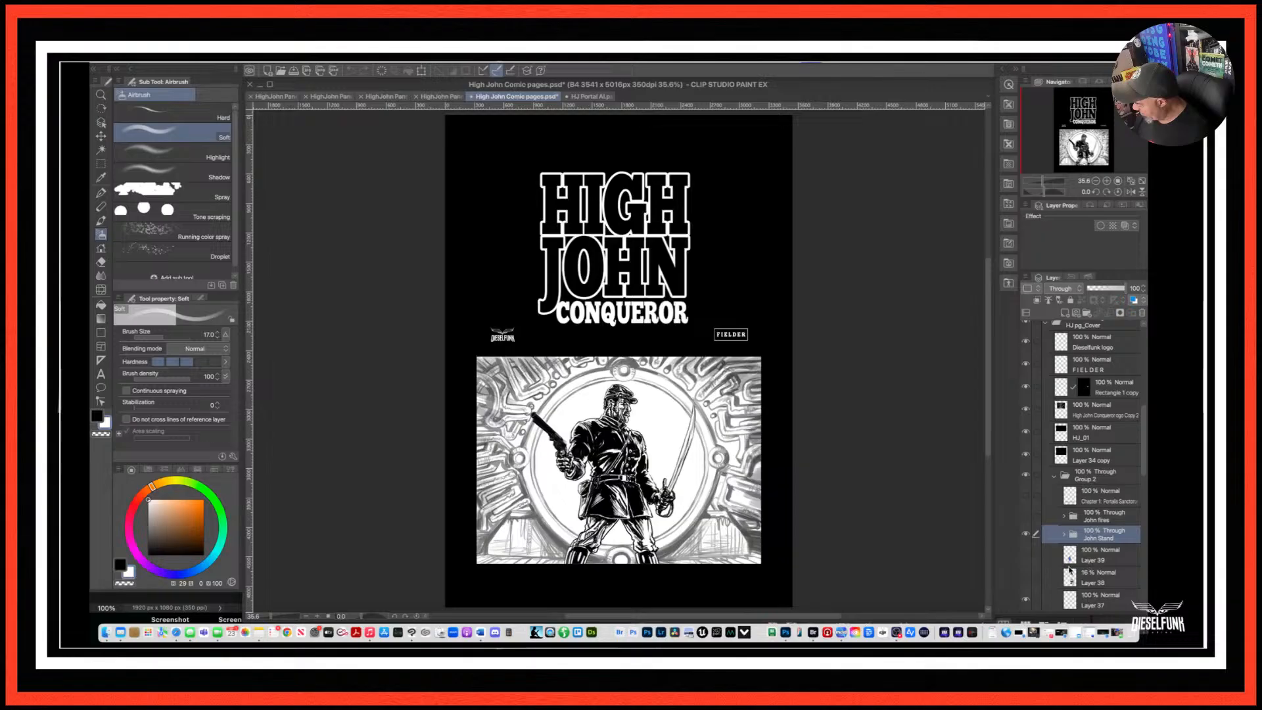
{"action": "left_click", "coordinate": [1028, 557]}
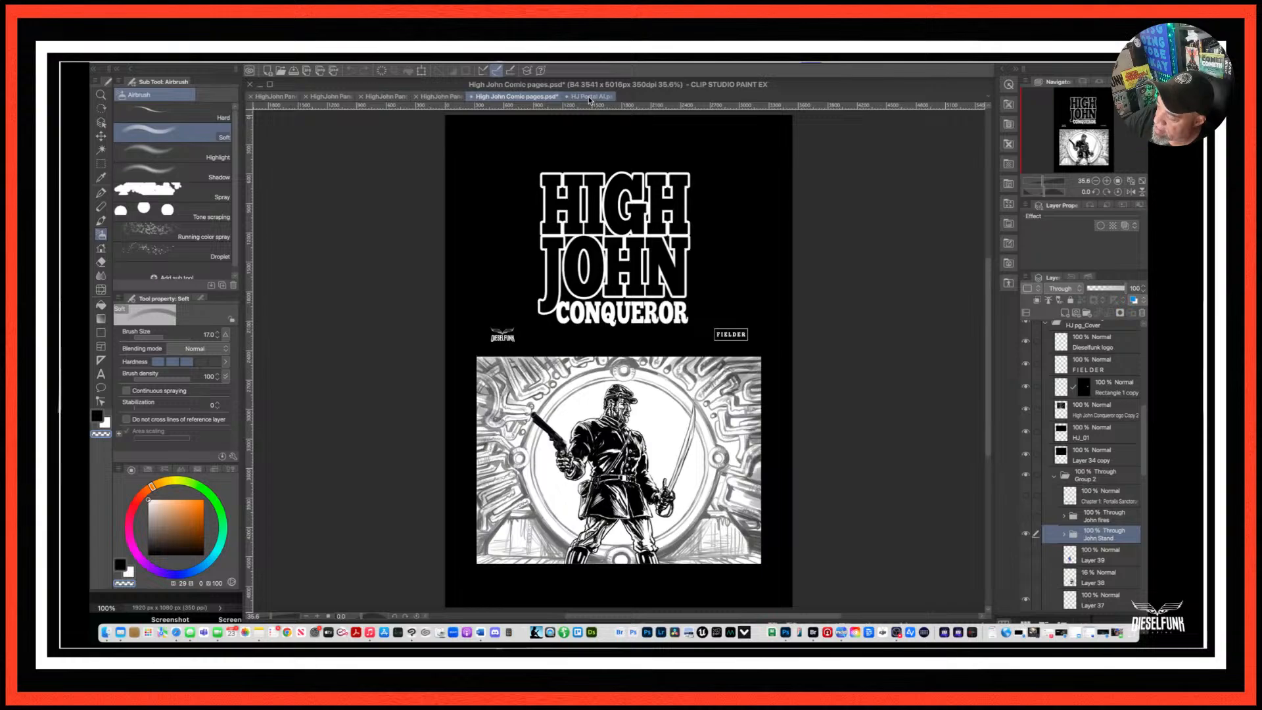
{"action": "left_click", "coordinate": [442, 97]}
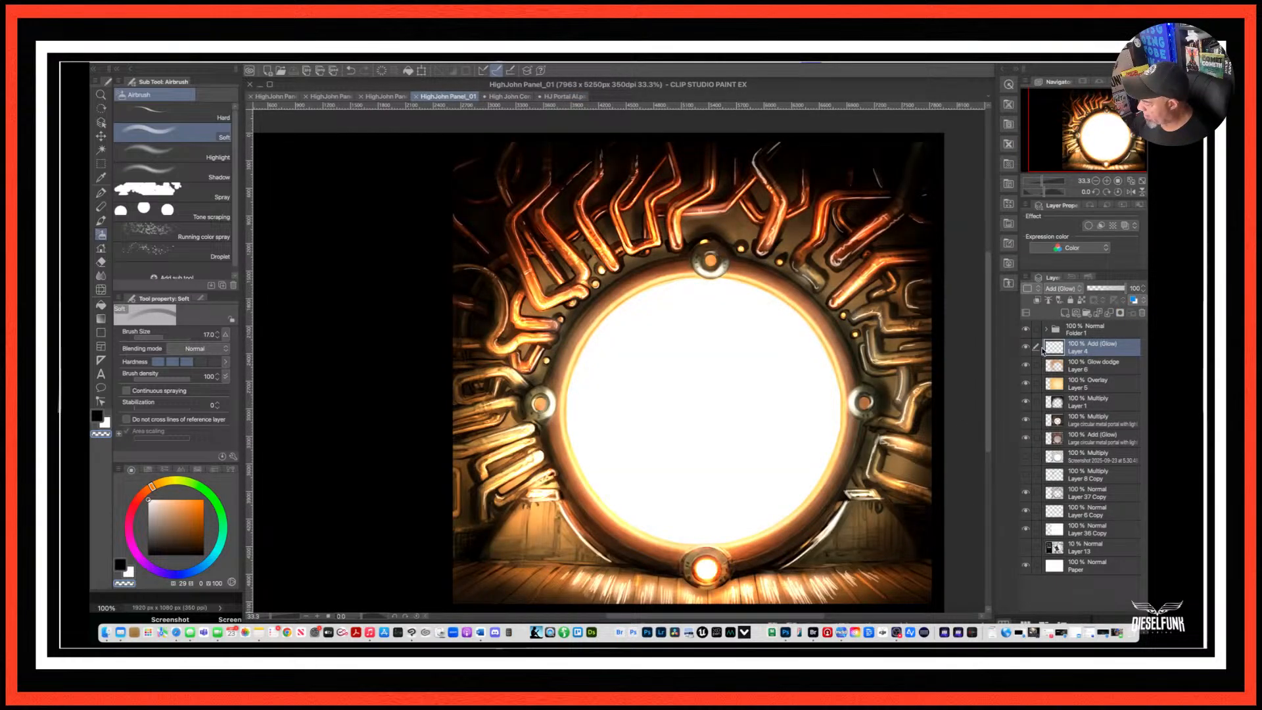
{"action": "key", "text": "super+v"}
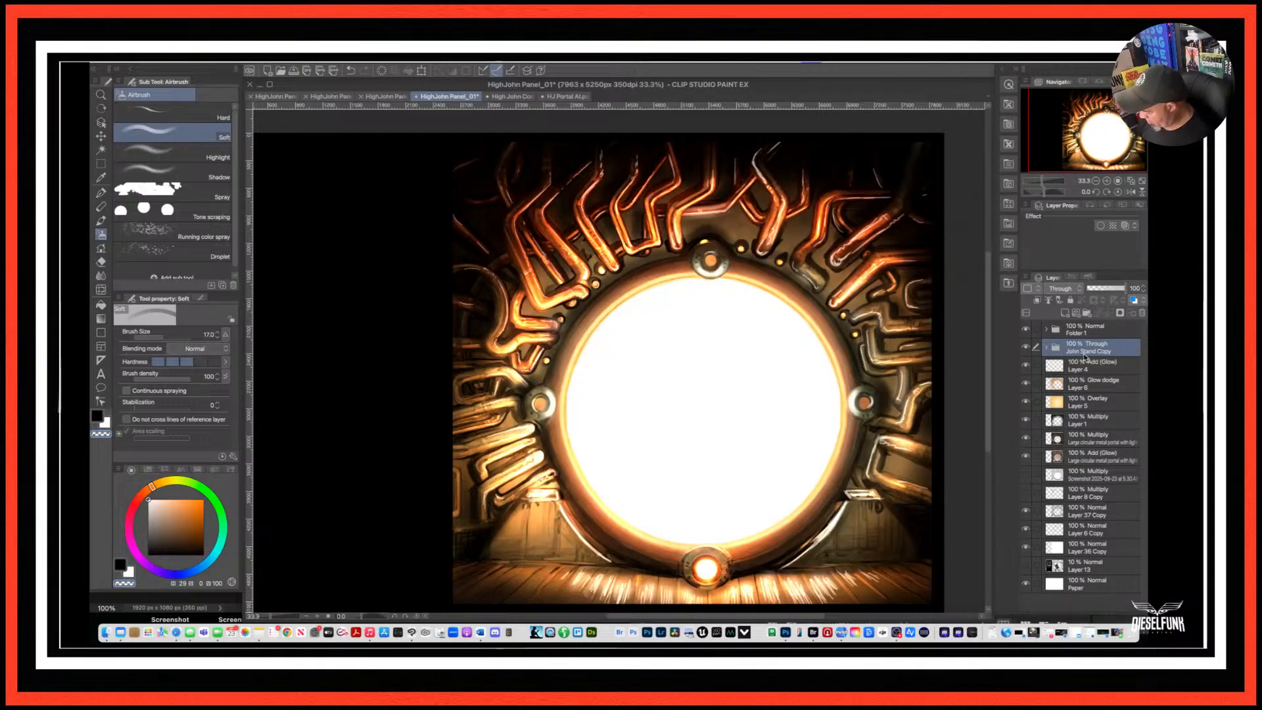
Start transforming the John Stand Copy folder, moving the figure in front of the portal and scaling it to 223%.
{"action": "key", "text": "super+minus"}
{"action": "key", "text": "super+minus"}
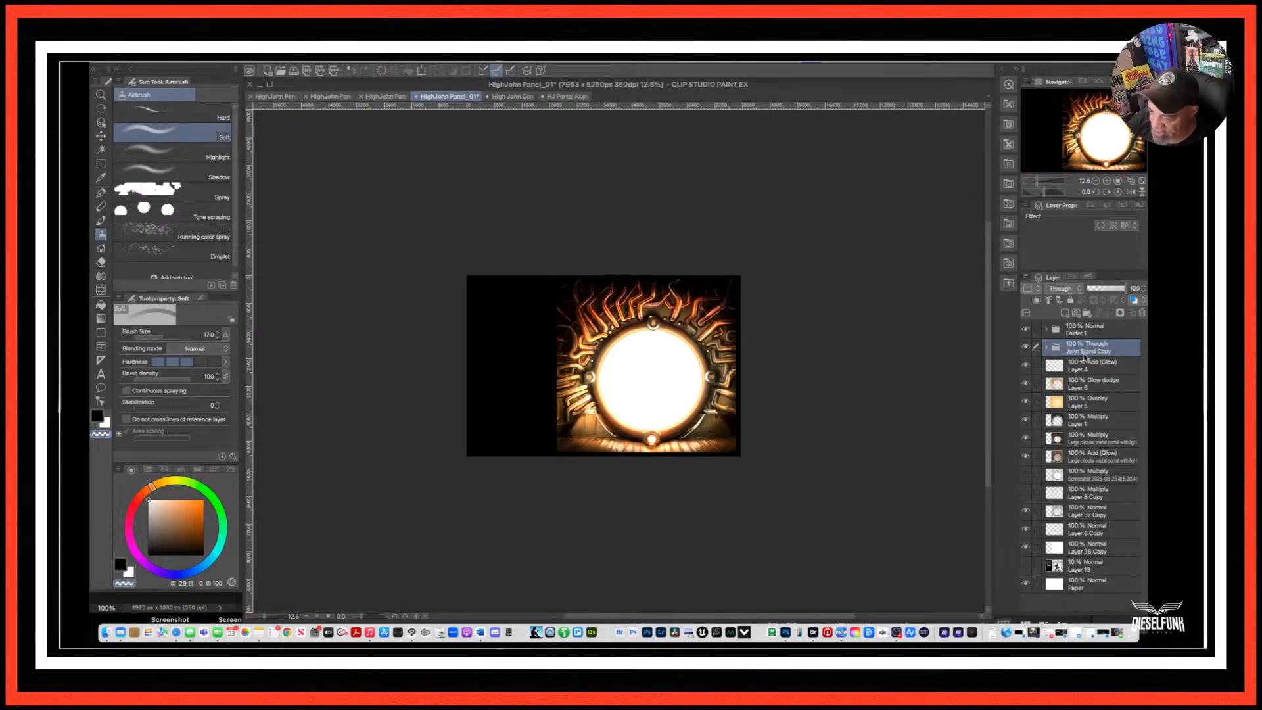
{"action": "key", "text": "super+t"}
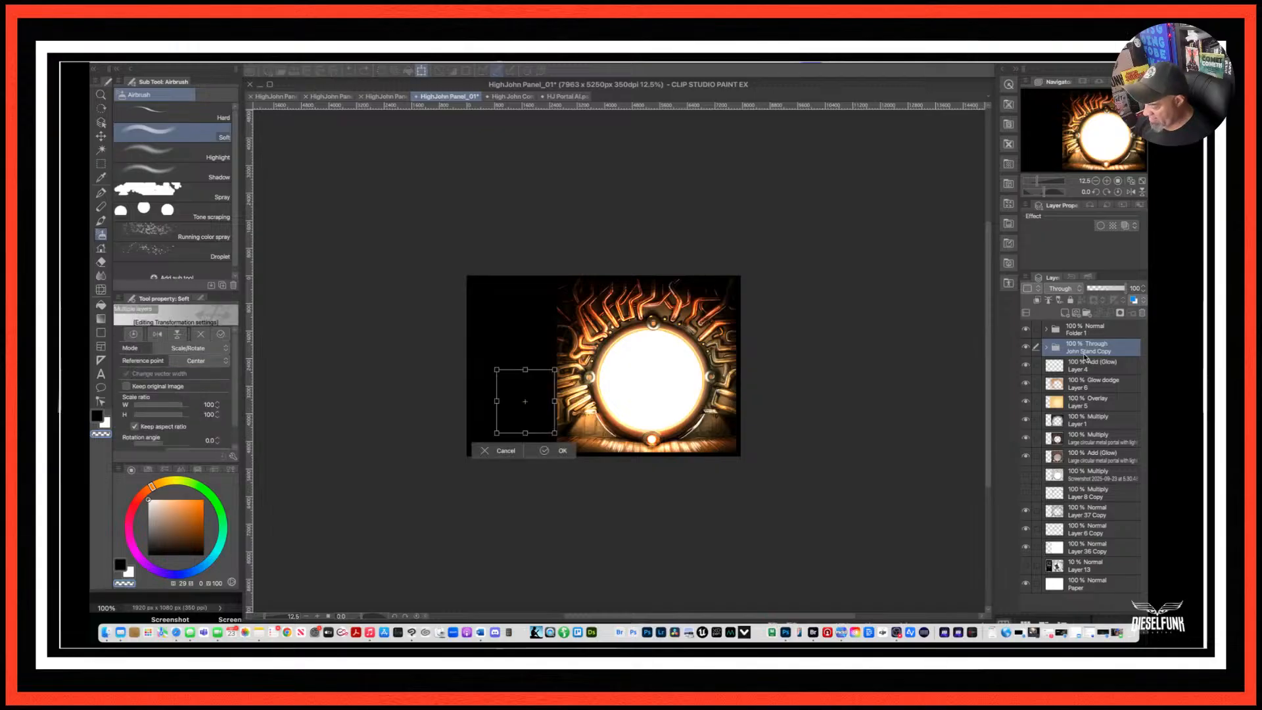
{"action": "left_click", "coordinate": [98, 138]}
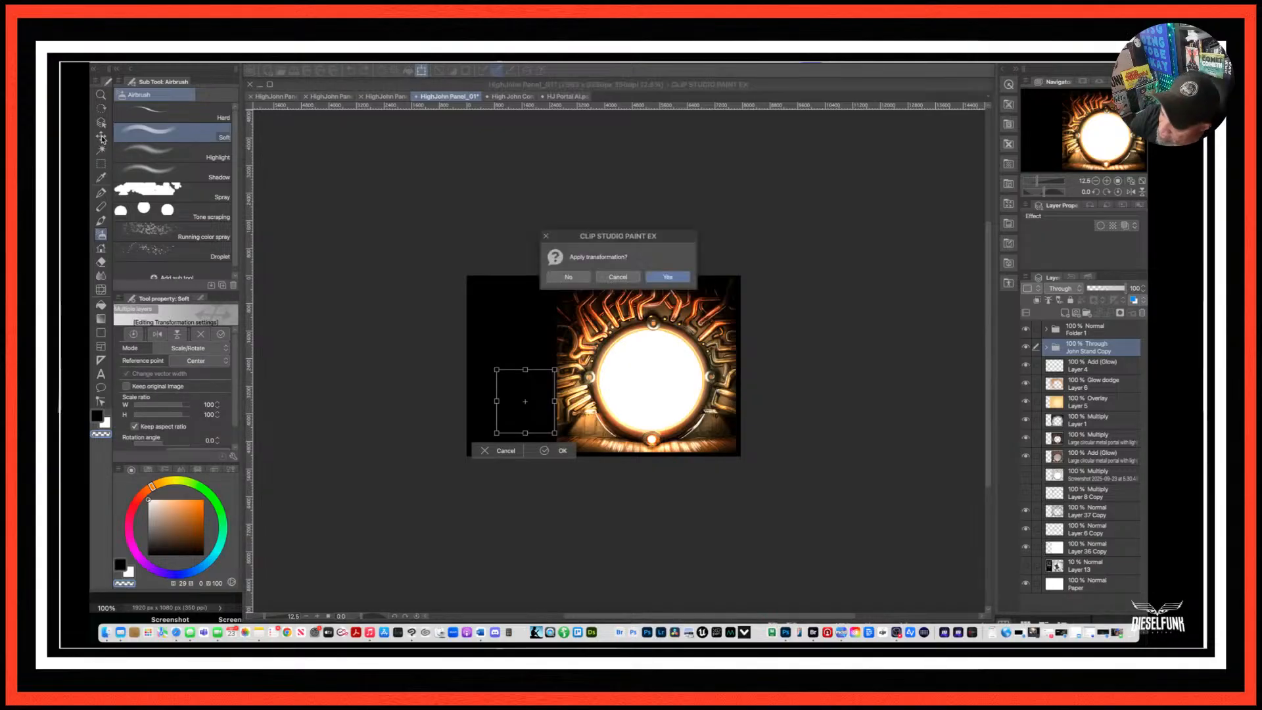
{"action": "left_click", "coordinate": [617, 277]}
{"action": "left_click_drag", "start_coordinate": [549, 390], "coordinate": [665, 412]}
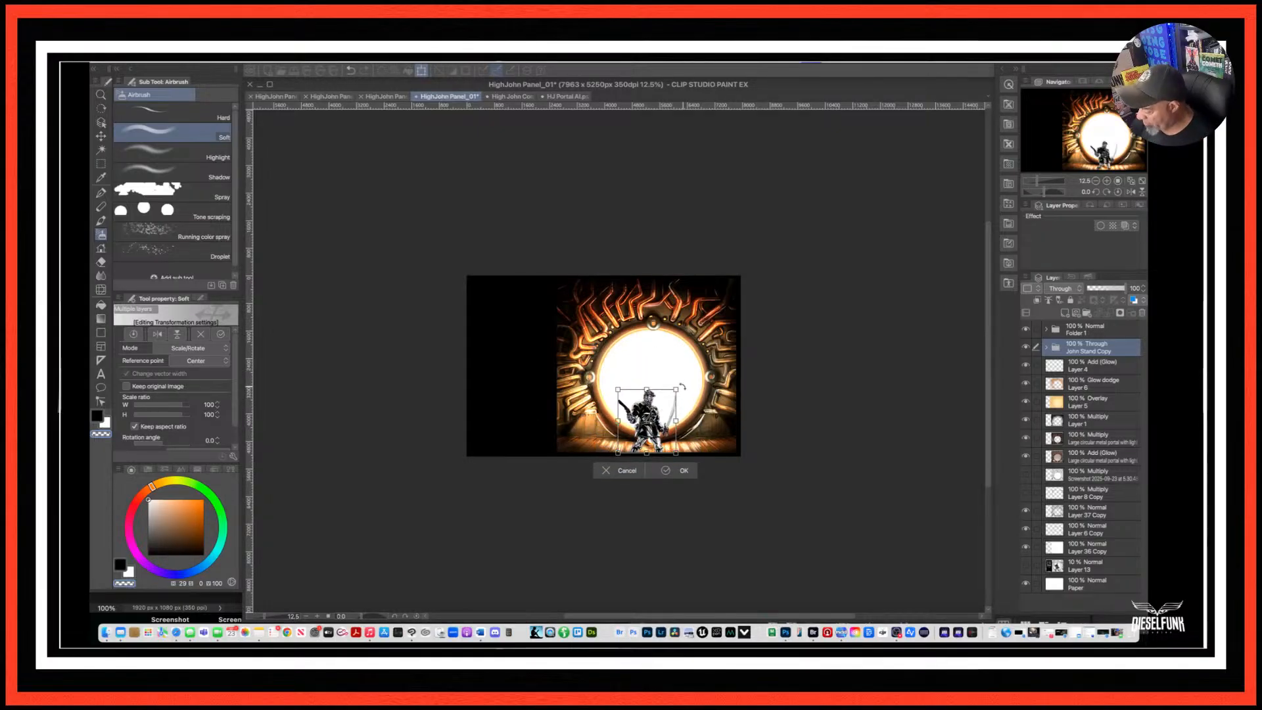
{"action": "mouse_move", "coordinate": [676, 389]}
{"action": "left_mouse_down"}
{"action": "mouse_move", "coordinate": [745, 315]}
{"action": "mouse_move", "coordinate": [666, 400]}
{"action": "left_mouse_up"}
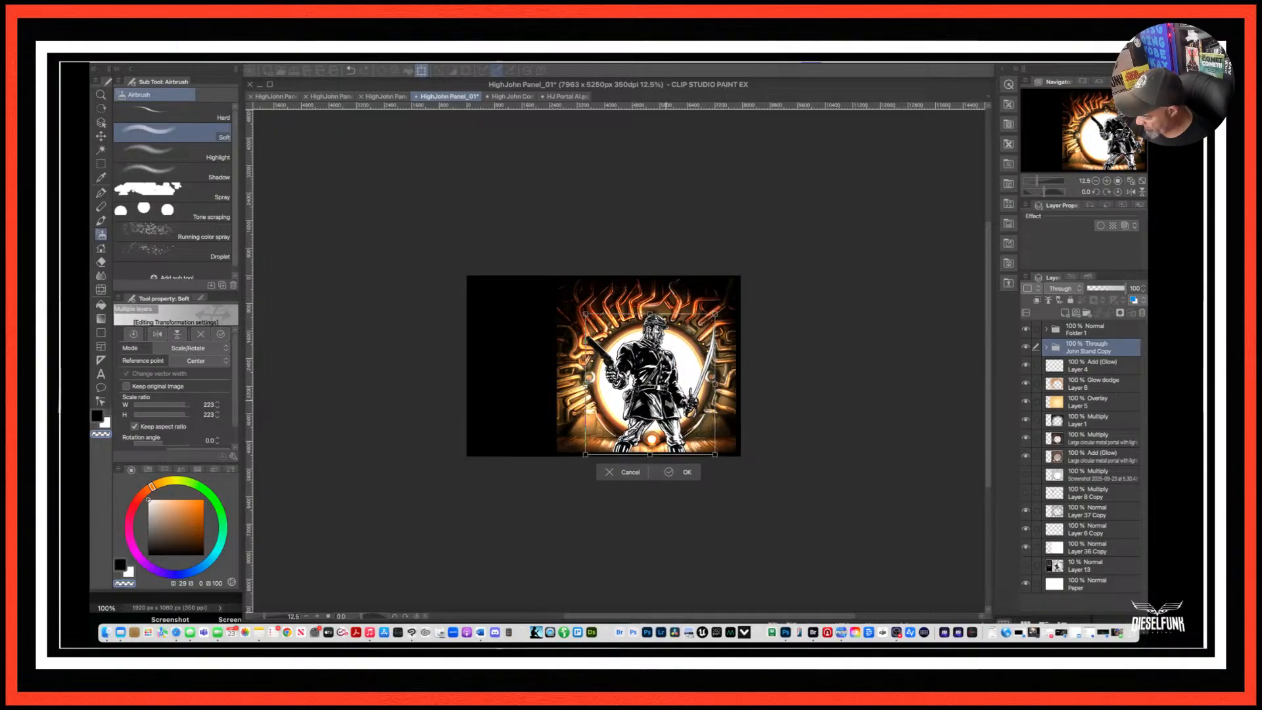
Reduce the standing figure's scale to 210%, adjust its position inside the portal ring and apply the transformation.
{"action": "scroll", "coordinate": [665, 399], "scroll_direction": "up", "scroll_amount": 2}
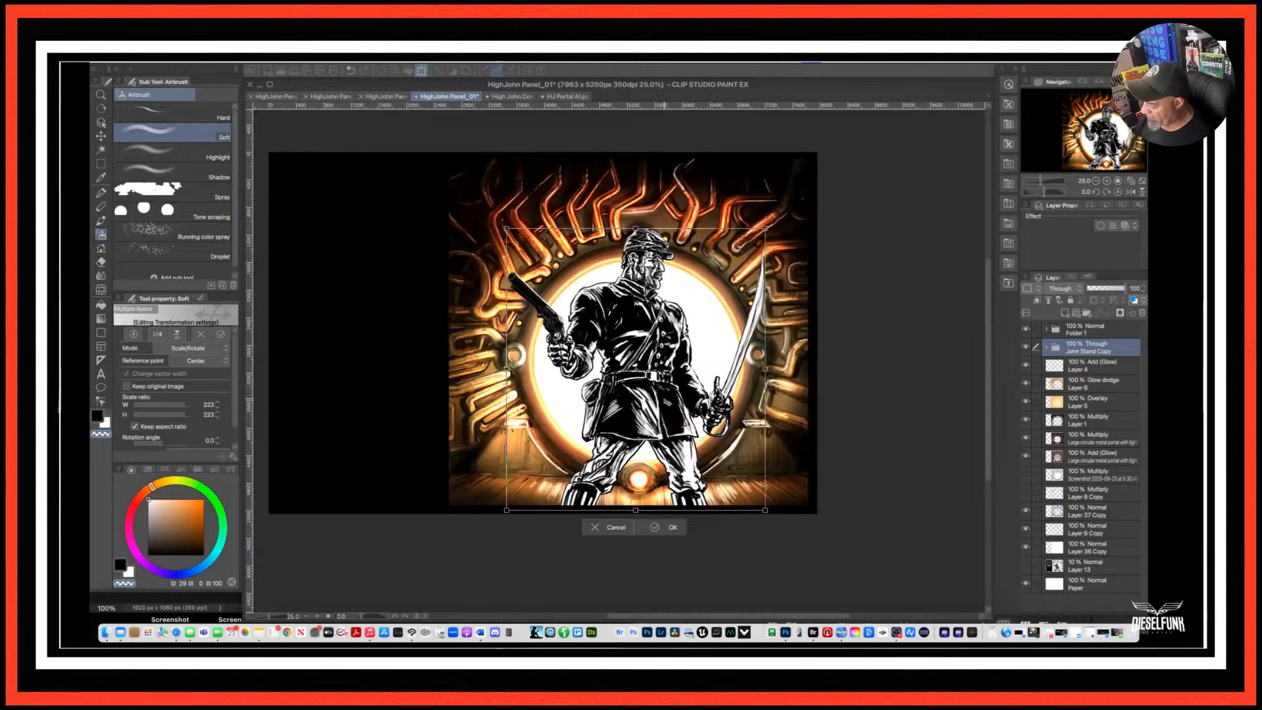
{"action": "scroll", "coordinate": [783, 405], "scroll_direction": "up", "scroll_amount": 1}
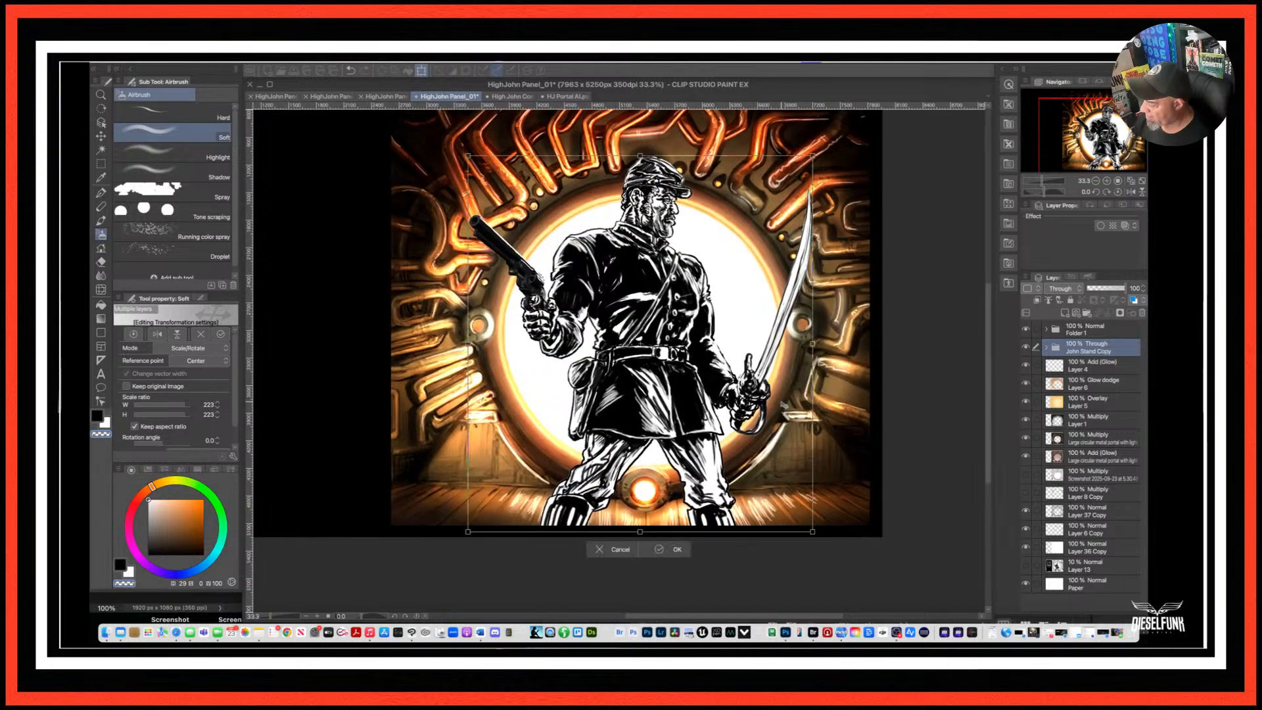
{"action": "left_click_drag", "start_coordinate": [812, 156], "coordinate": [795, 178]}
{"action": "left_click_drag", "start_coordinate": [729, 296], "coordinate": [734, 292]}
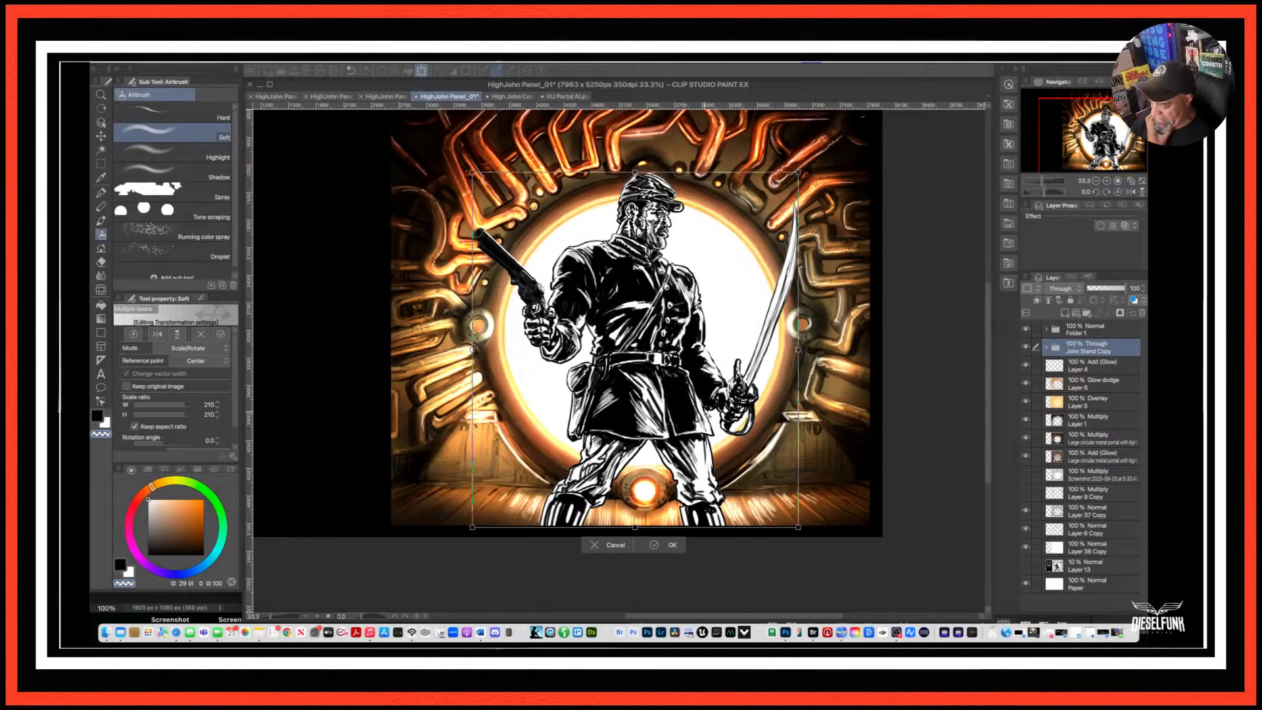
{"action": "scroll", "coordinate": [710, 415], "scroll_direction": "down", "scroll_amount": 1}
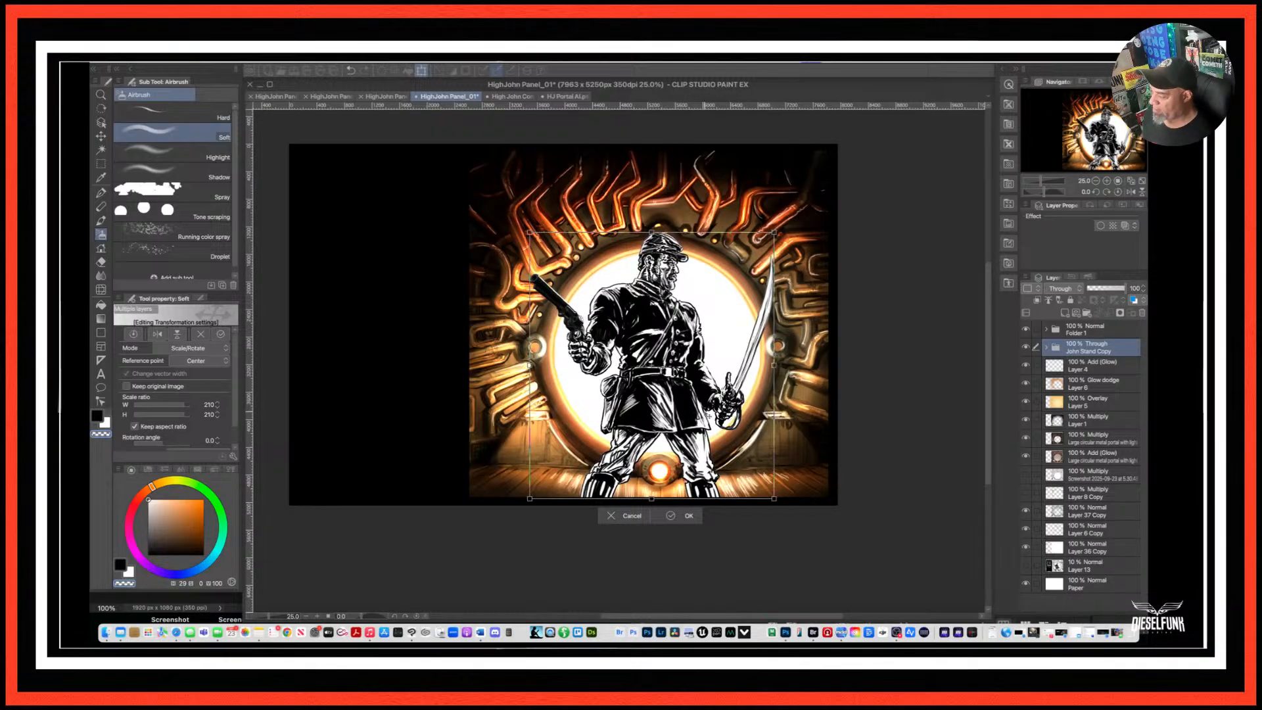
{"action": "key", "text": "Return"}
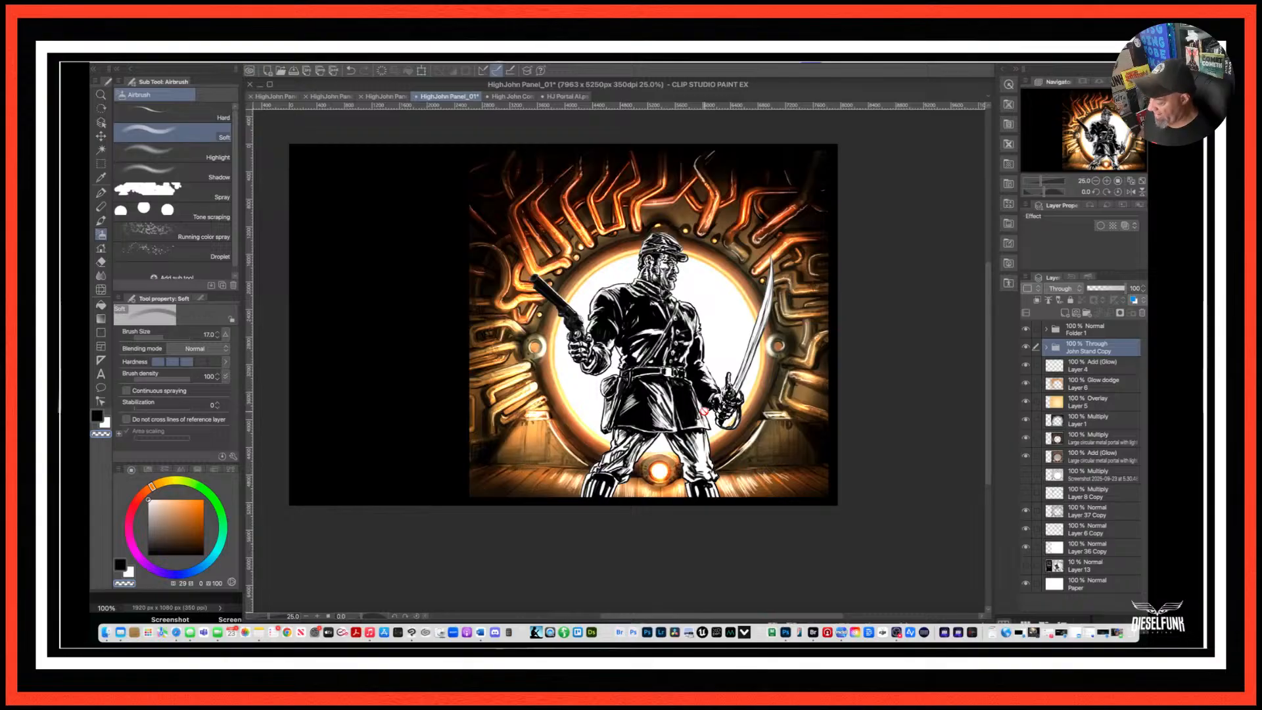
Enlarge the standing figure again to 118%, recentre it over the portal and apply the transformation, permanently declining the Siri shortcut prompt.
{"action": "key", "text": "ctrl+t"}
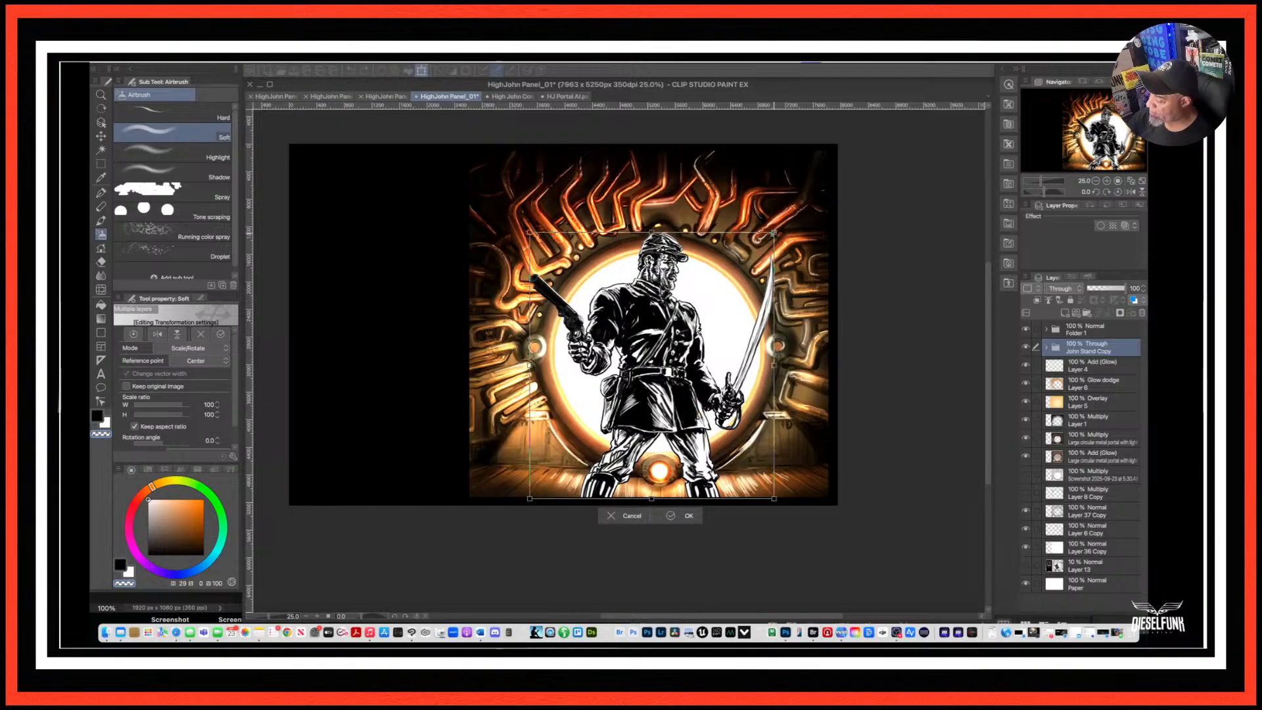
{"action": "left_click_drag", "start_coordinate": [793, 211], "coordinate": [817, 184]}
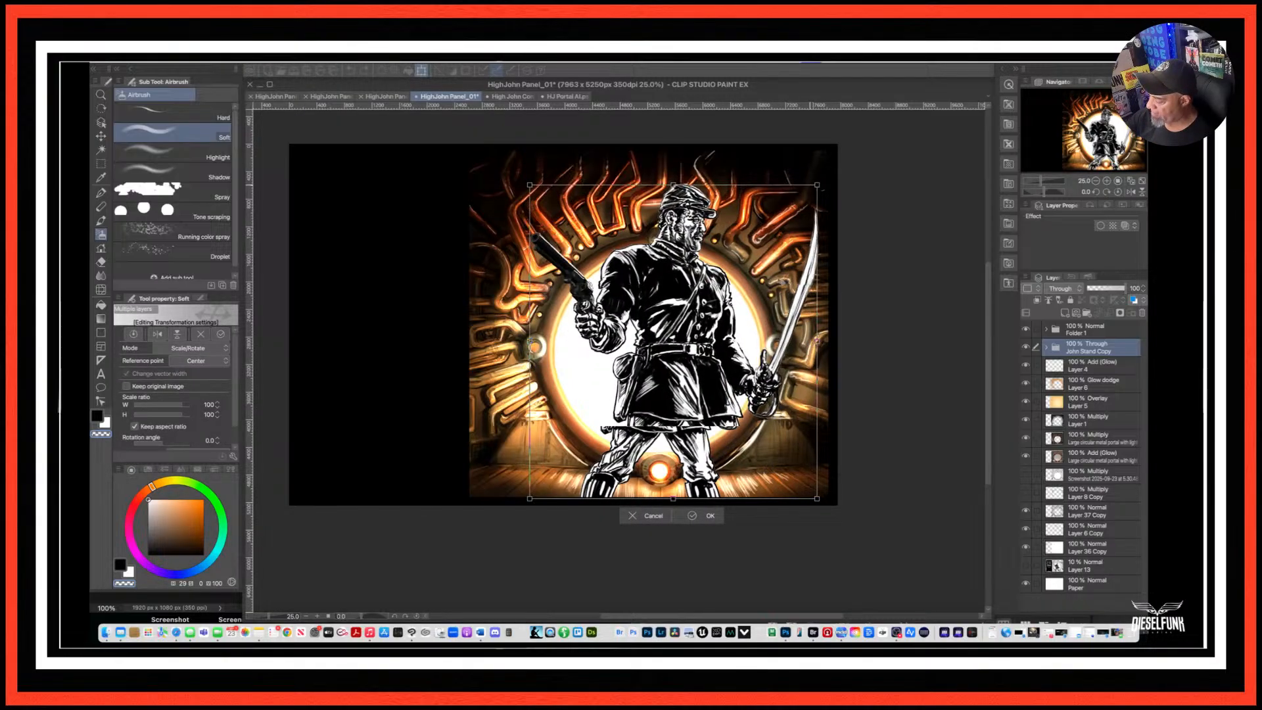
{"action": "mouse_move", "coordinate": [771, 332]}
{"action": "left_mouse_down"}
{"action": "mouse_move", "coordinate": [745, 340]}
{"action": "mouse_move", "coordinate": [748, 321]}
{"action": "mouse_move", "coordinate": [748, 335]}
{"action": "left_mouse_up"}
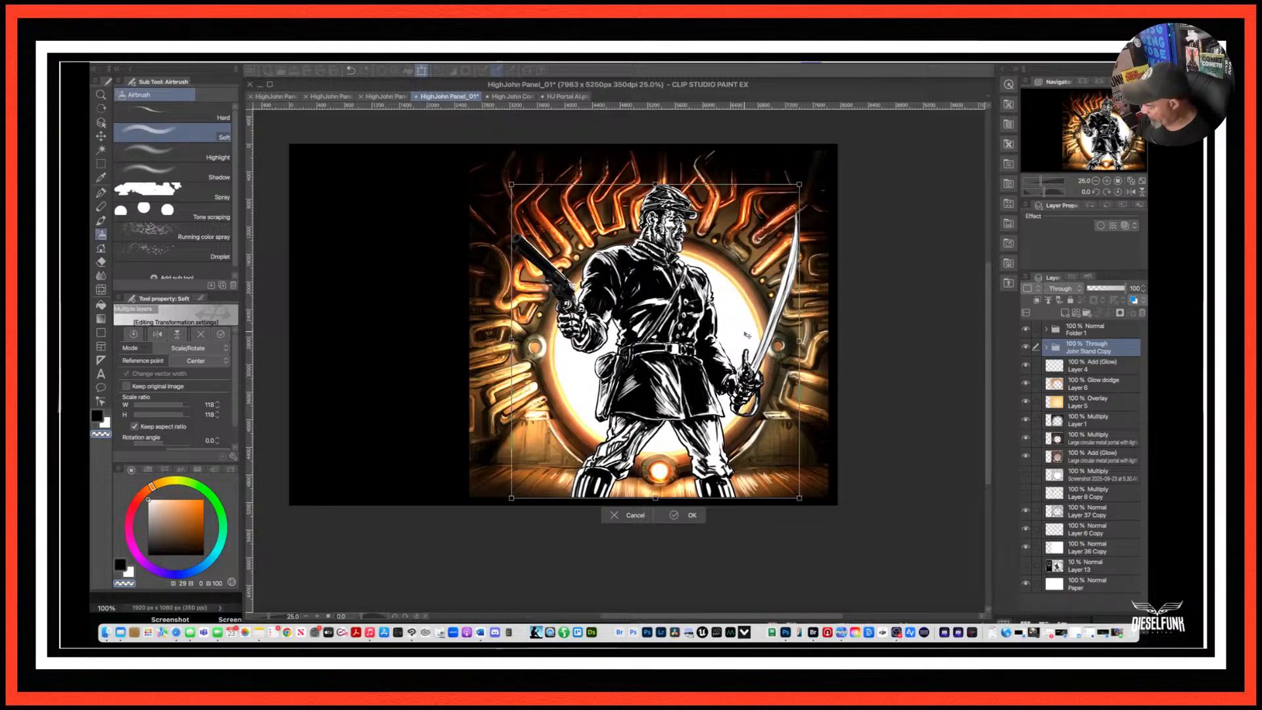
{"action": "key", "text": "super"}
{"action": "key", "text": "super"}
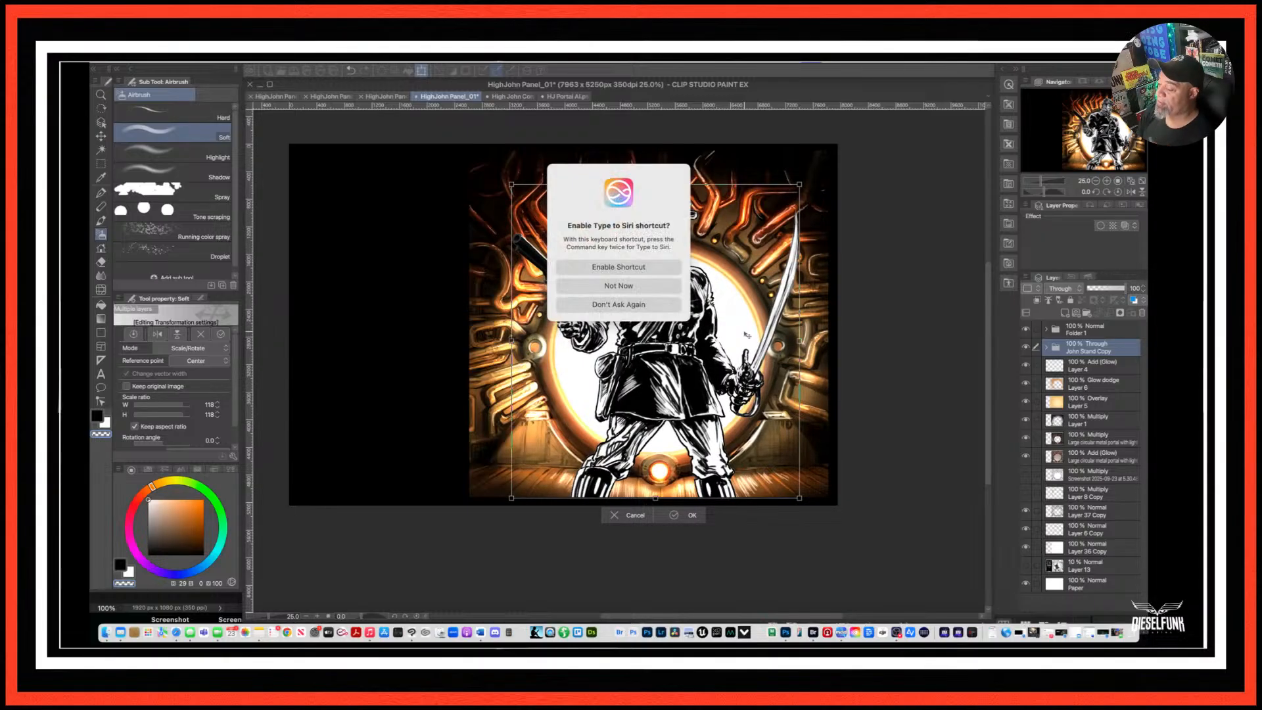
{"action": "left_click", "coordinate": [631, 305]}
{"action": "left_click", "coordinate": [898, 403]}
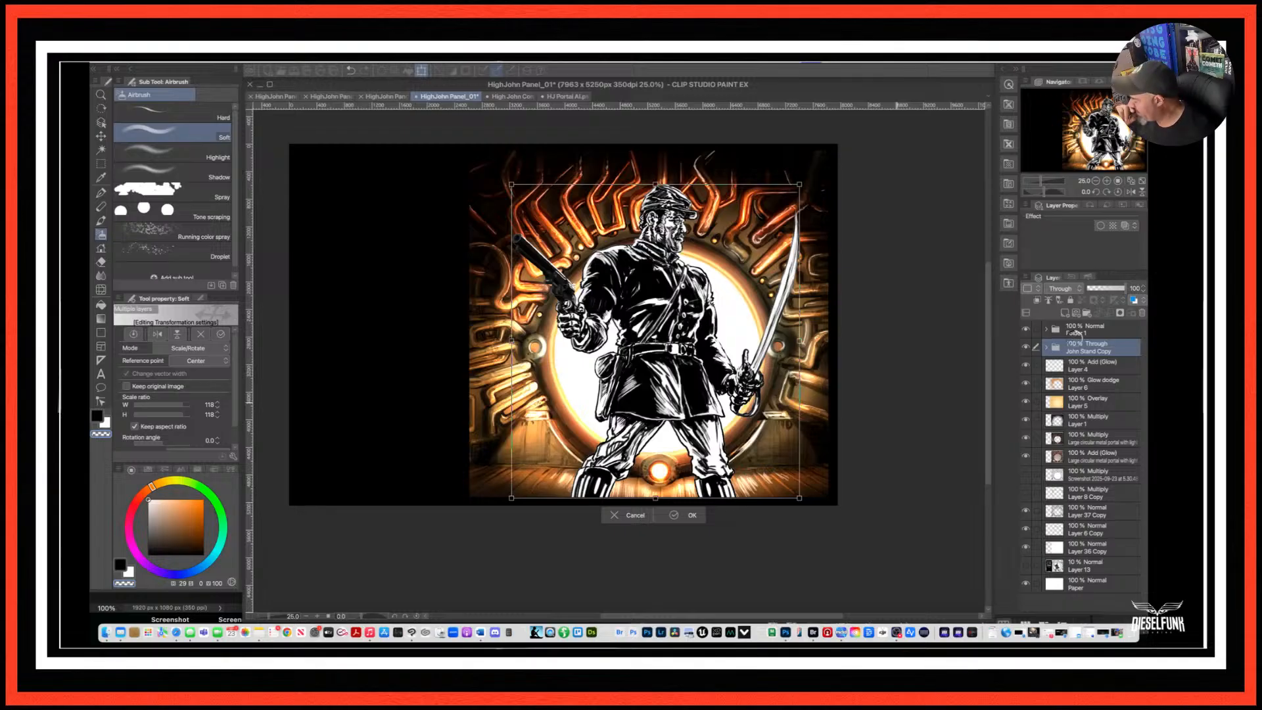
{"action": "key", "text": "Return"}
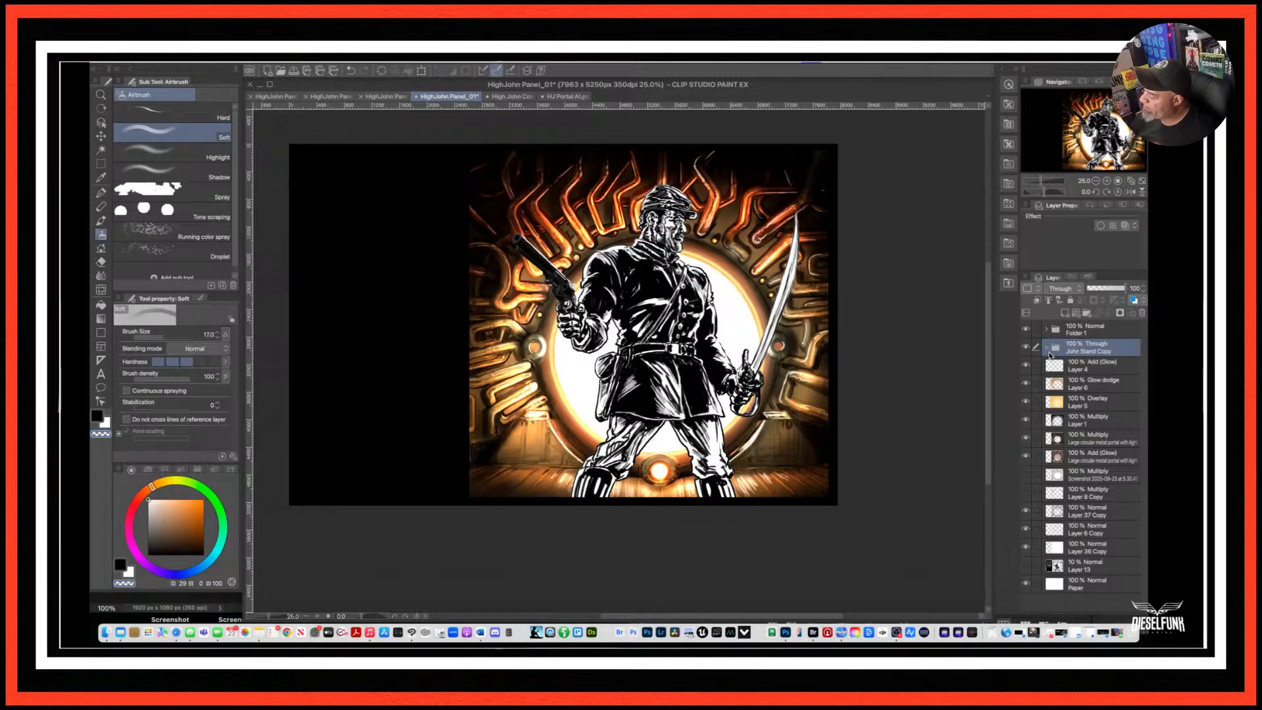
Show the colour layer Layer 125 copy Copy inside the John Stand Copy folder, comparing the figure with and without it.
{"action": "left_click", "coordinate": [1047, 349]}
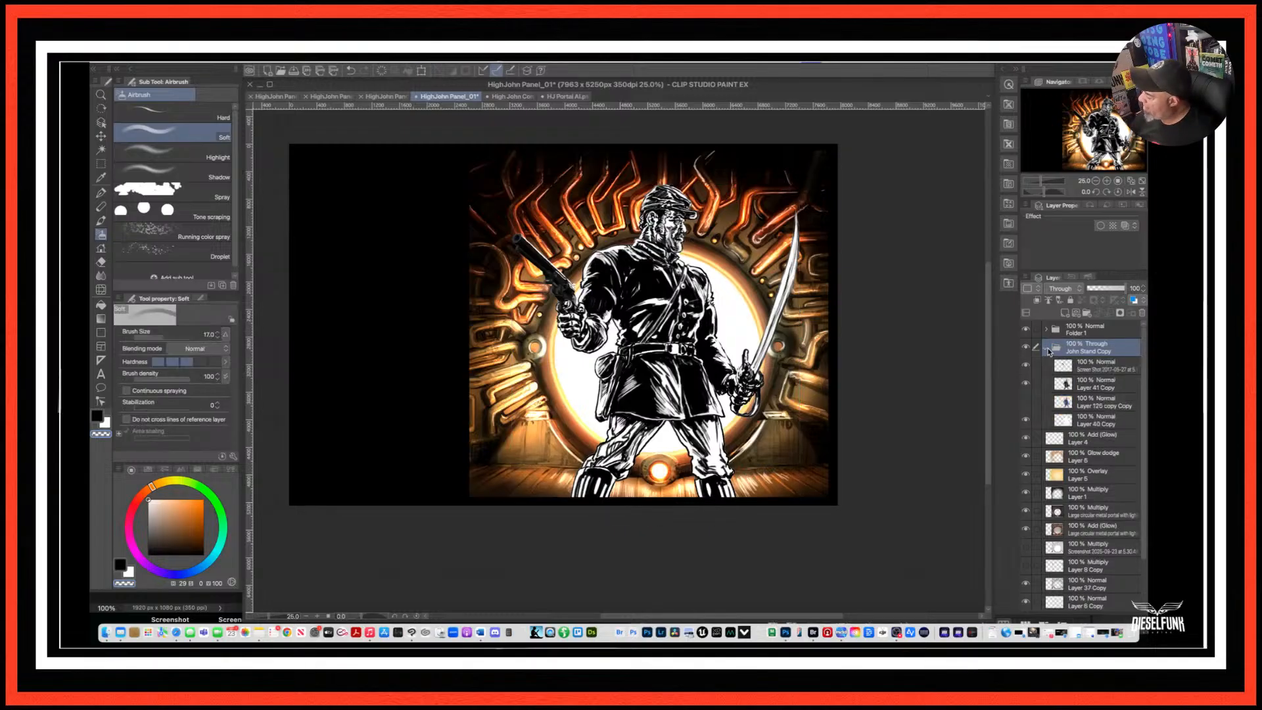
{"action": "left_click", "coordinate": [1027, 403]}
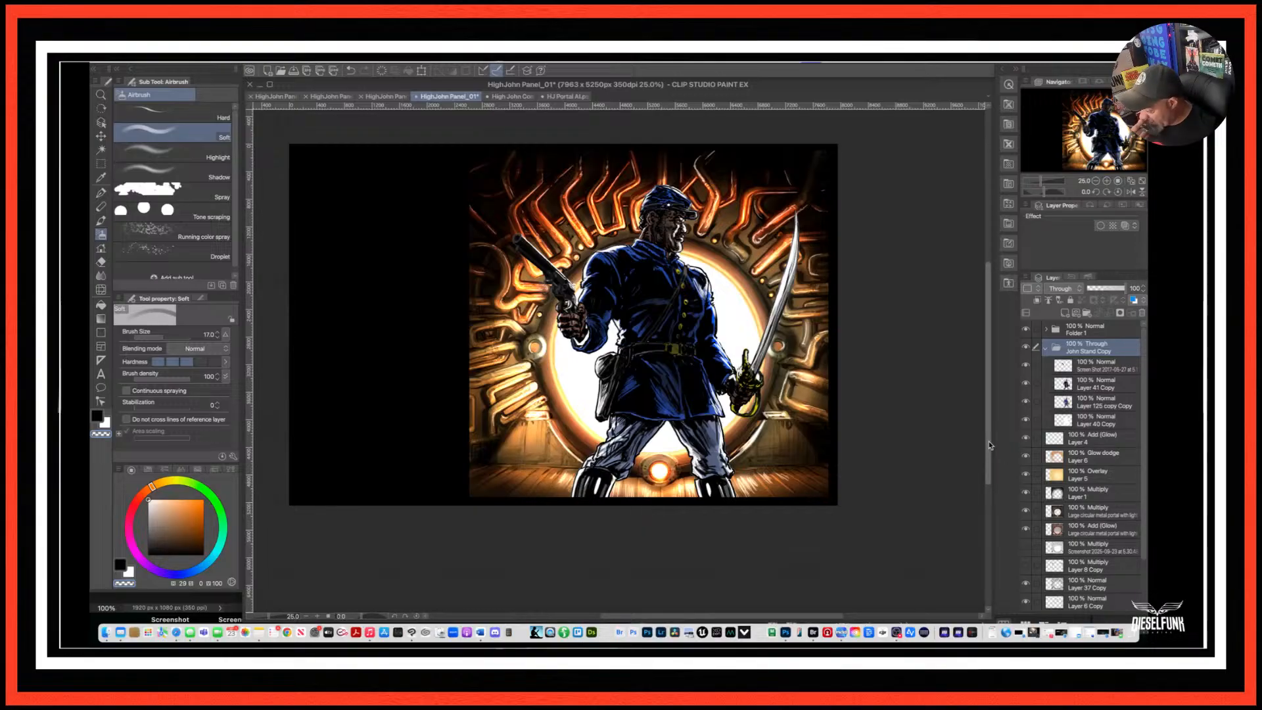
{"action": "left_click", "coordinate": [1026, 403]}
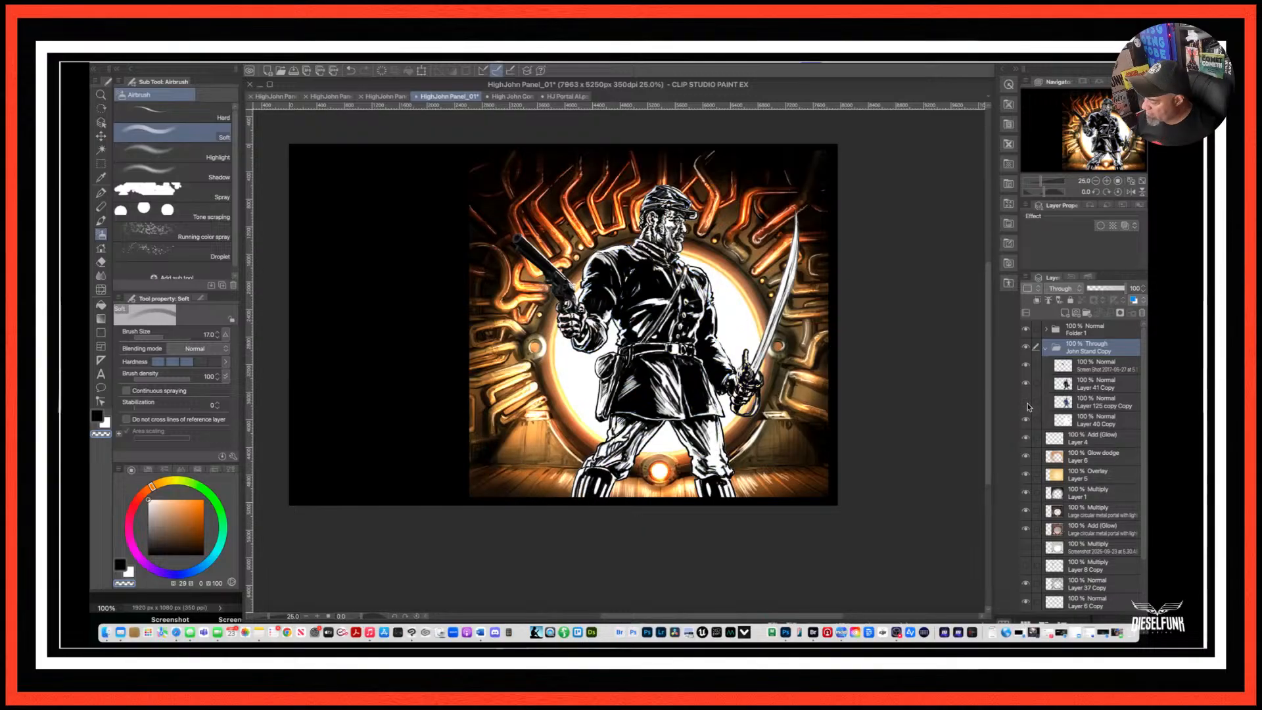
{"action": "left_click", "coordinate": [1027, 403]}
{"action": "left_click", "coordinate": [1027, 403]}
{"action": "left_click", "coordinate": [1027, 403]}
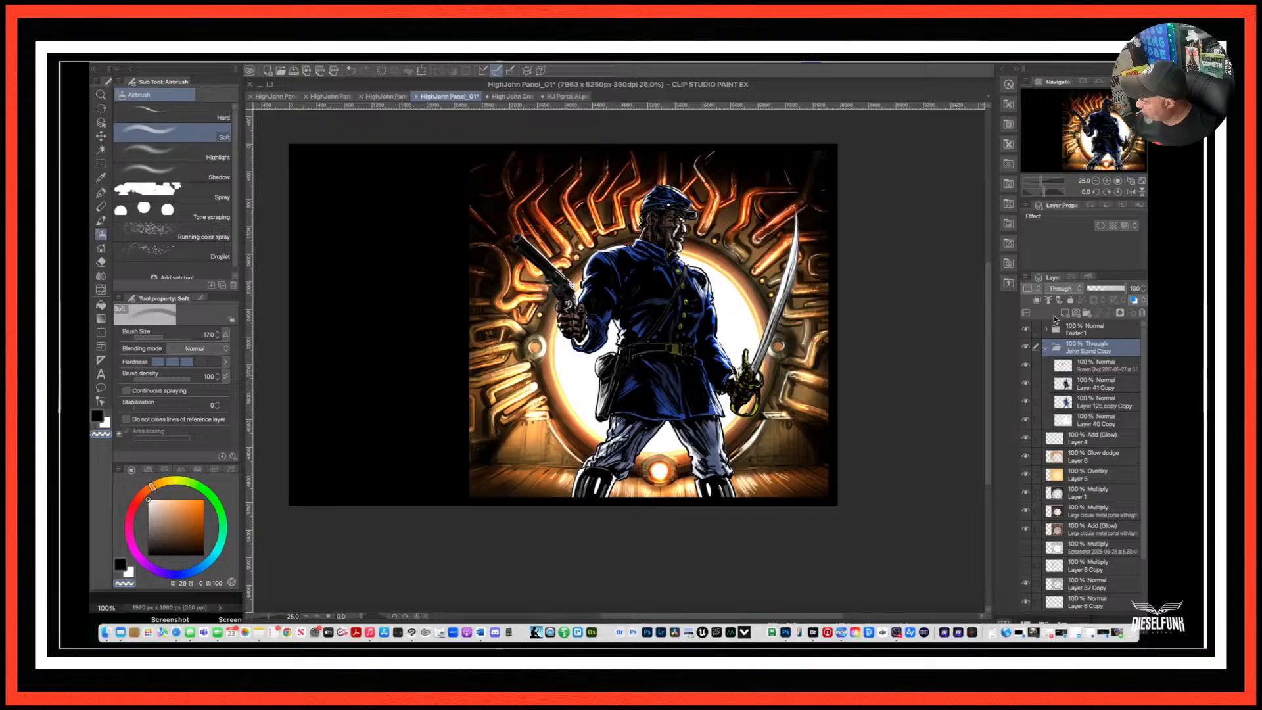
{"action": "left_click", "coordinate": [1045, 349]}
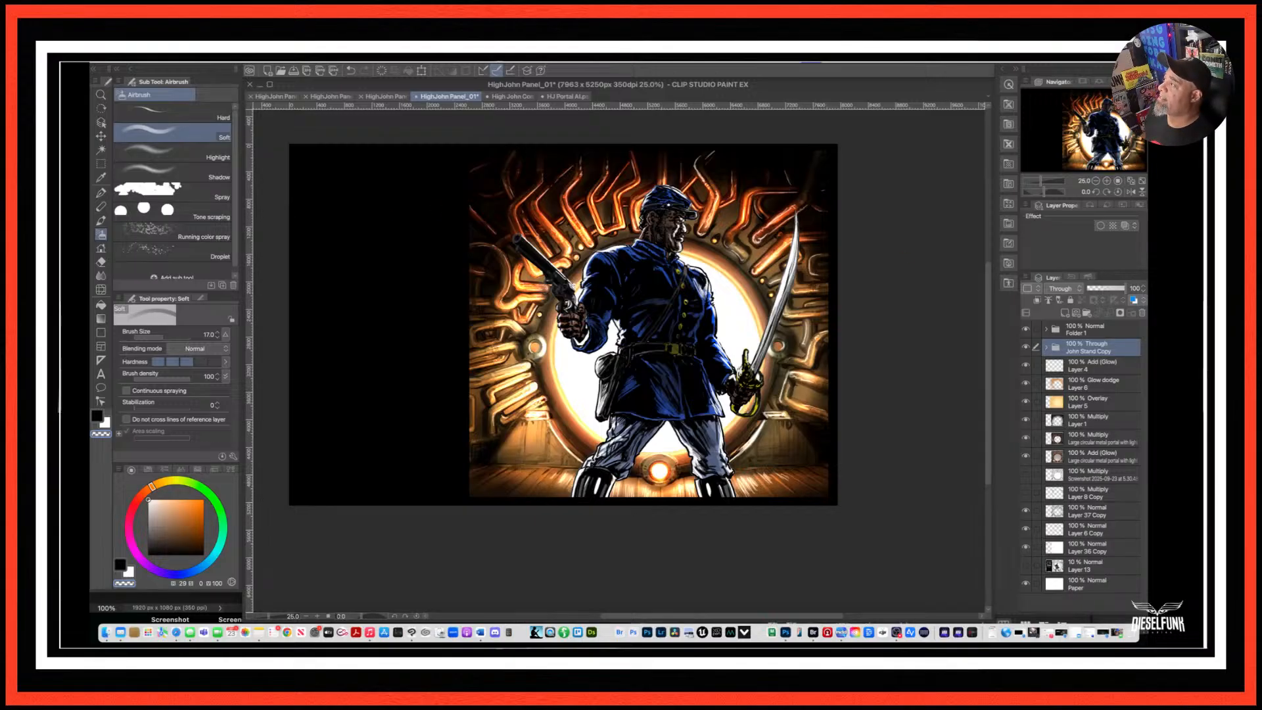
Examine the HJ pg_Cover layers in High John Comic pages.psd by toggling their visibility to identify the title, author nameplate and Dieselfunk logo.
{"action": "key", "text": "super+Tab"}
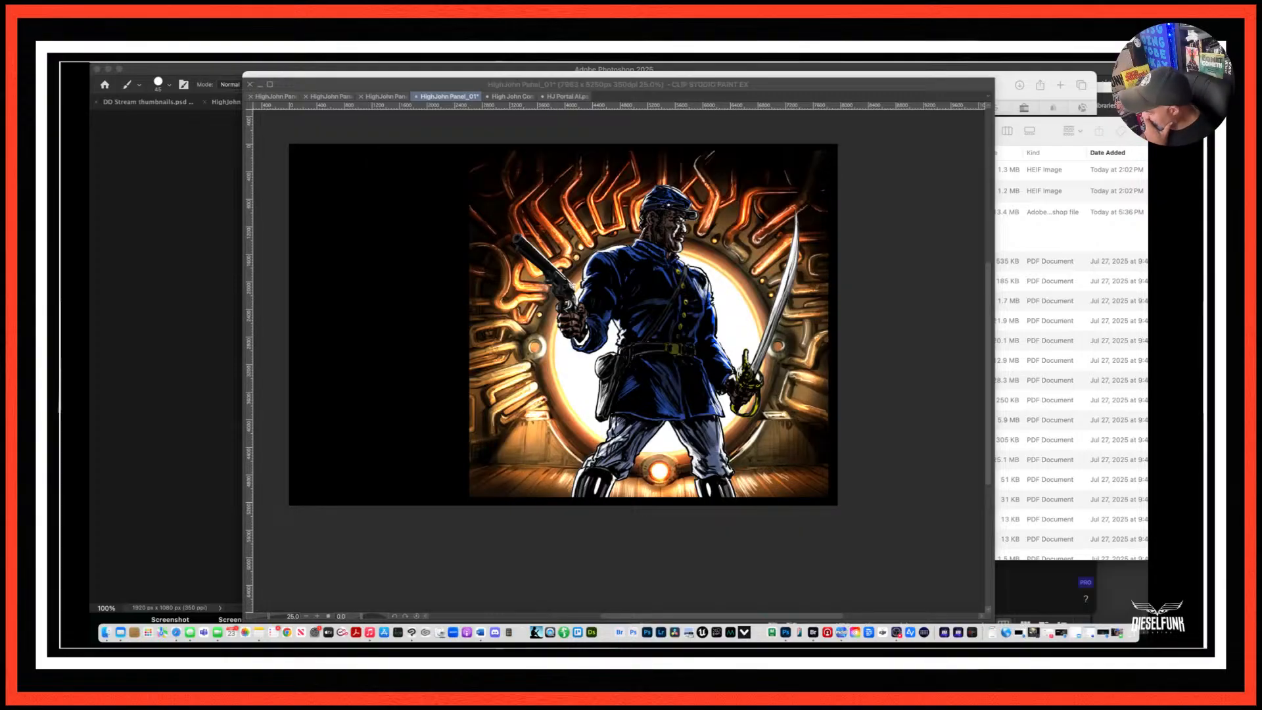
{"action": "left_click", "coordinate": [512, 97]}
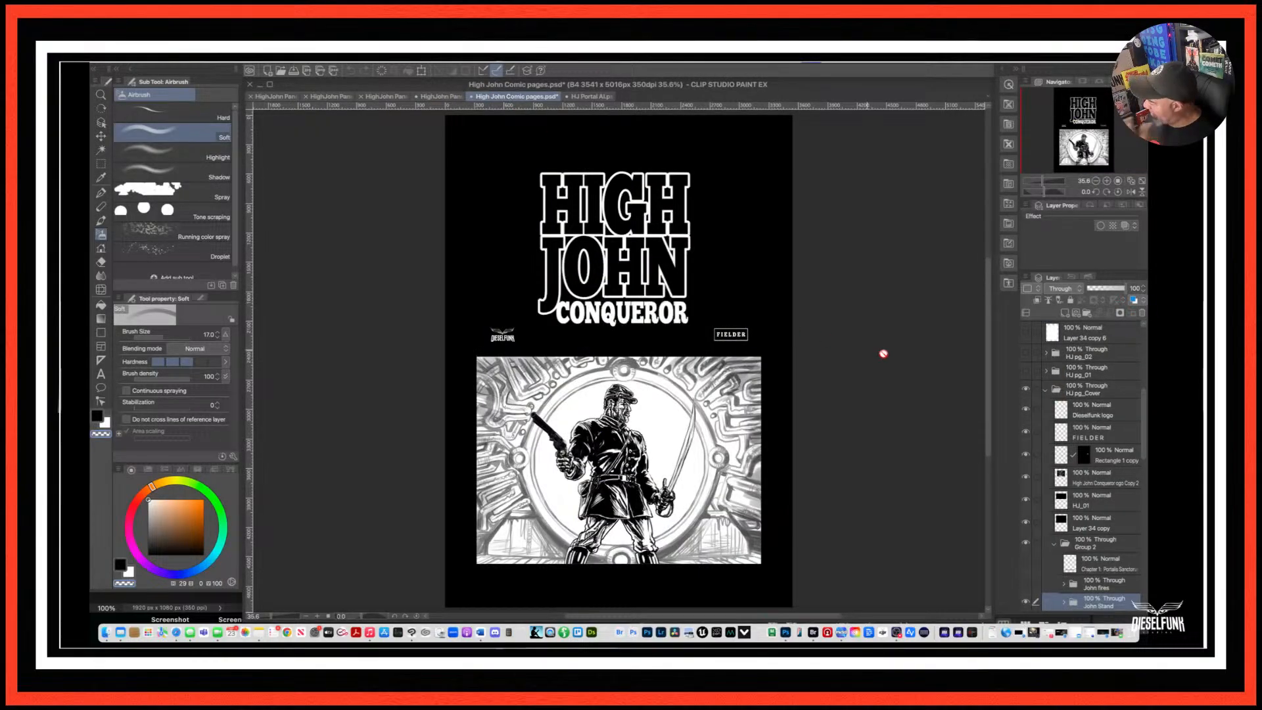
{"action": "left_click", "coordinate": [1026, 477]}
{"action": "left_click", "coordinate": [1027, 477]}
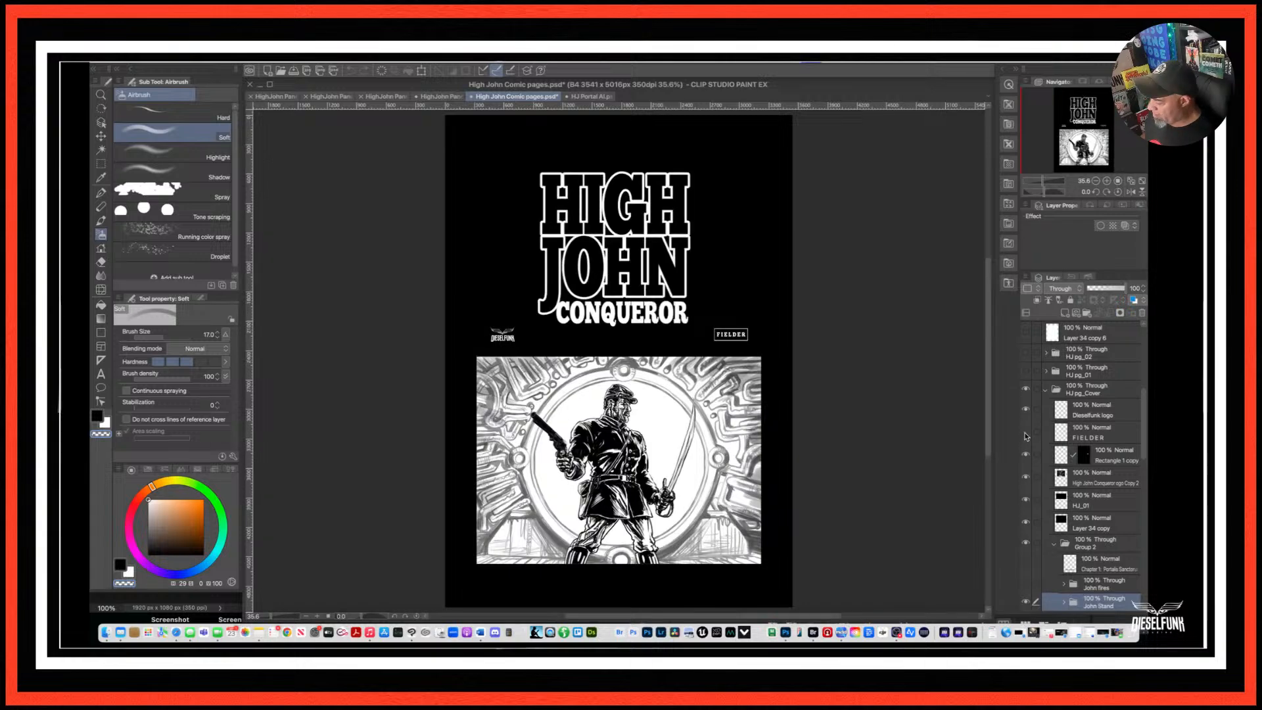
{"action": "left_click", "coordinate": [1027, 432]}
{"action": "left_click", "coordinate": [1027, 433]}
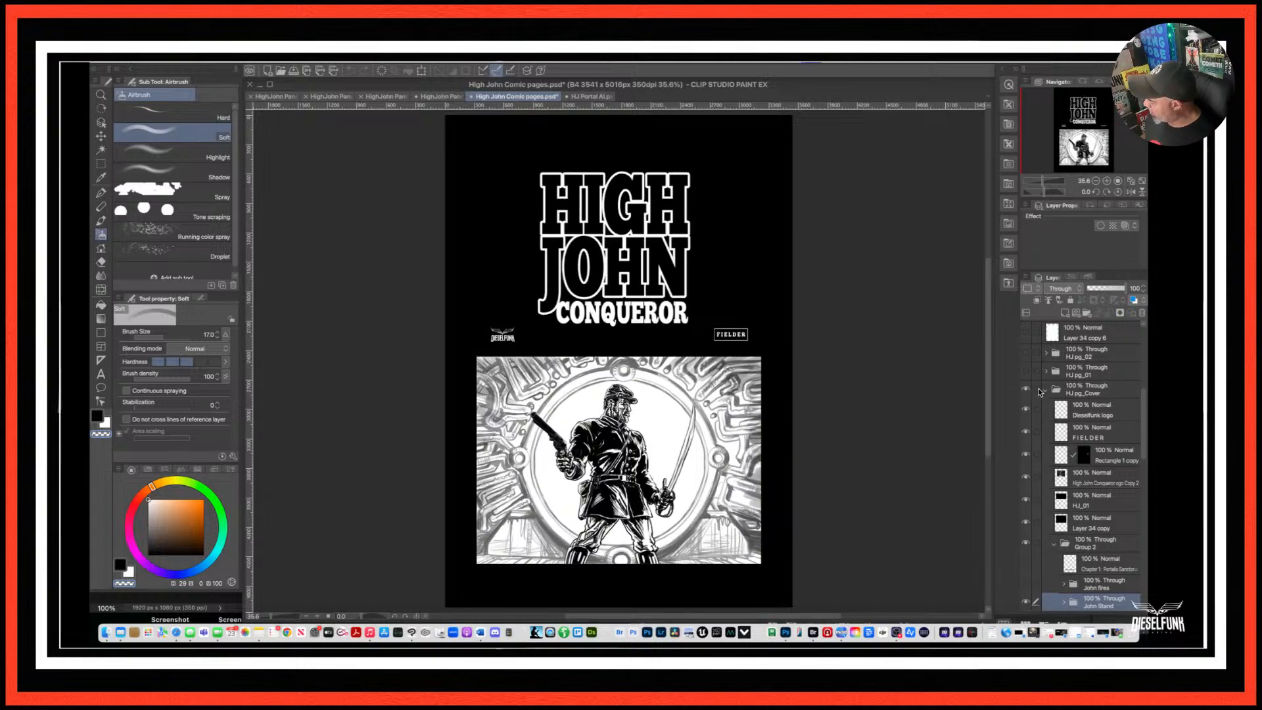
{"action": "left_click", "coordinate": [1024, 390]}
{"action": "left_click", "coordinate": [1023, 391]}
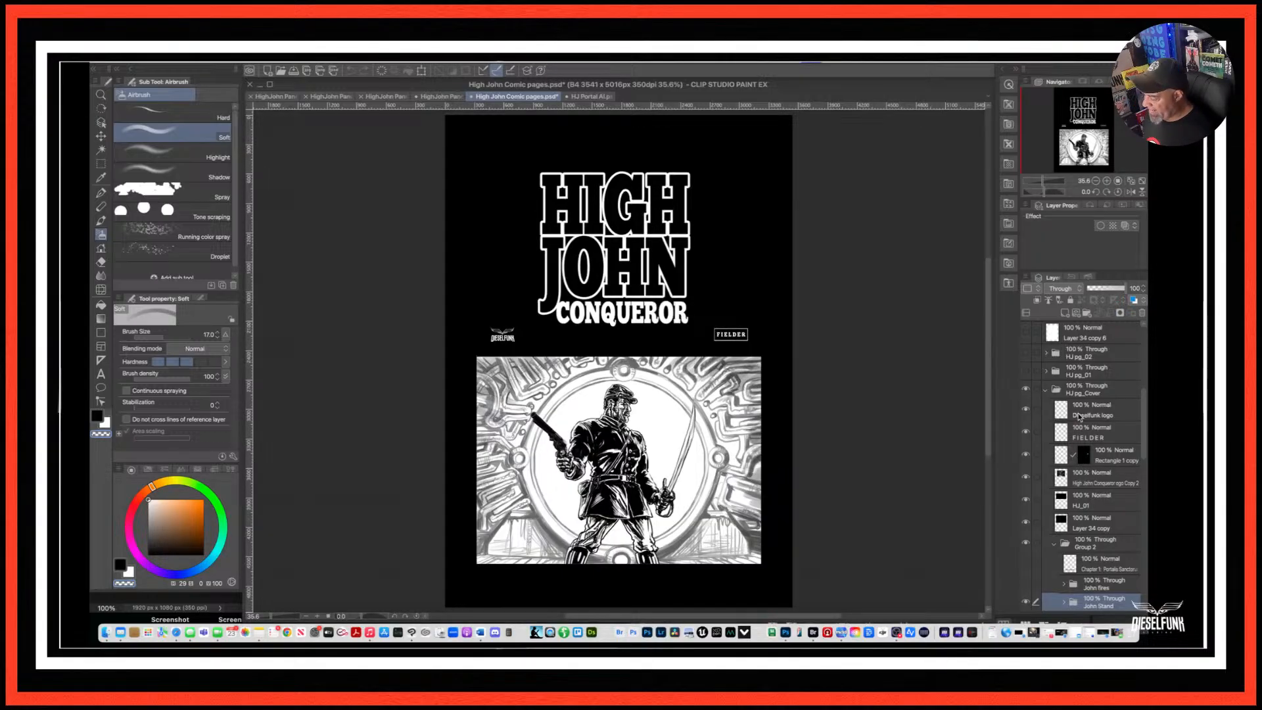
{"action": "left_click", "coordinate": [1082, 415]}
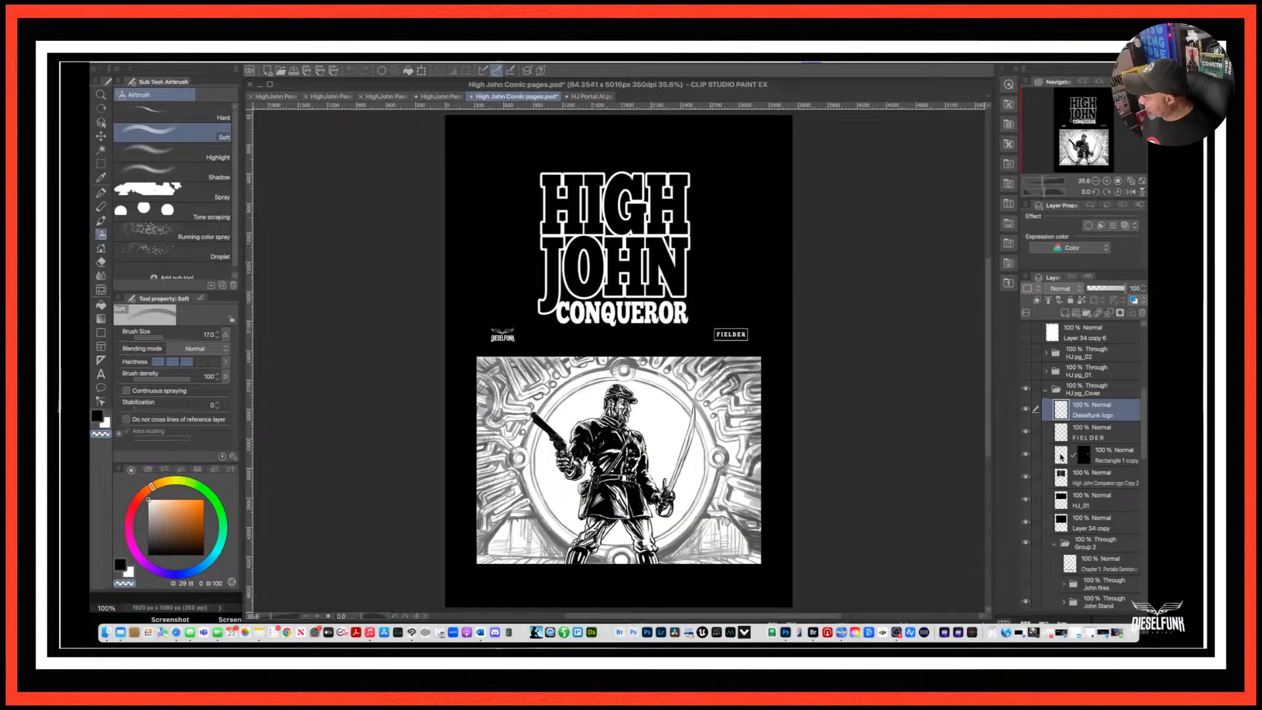
{"action": "left_click", "coordinate": [1026, 457]}
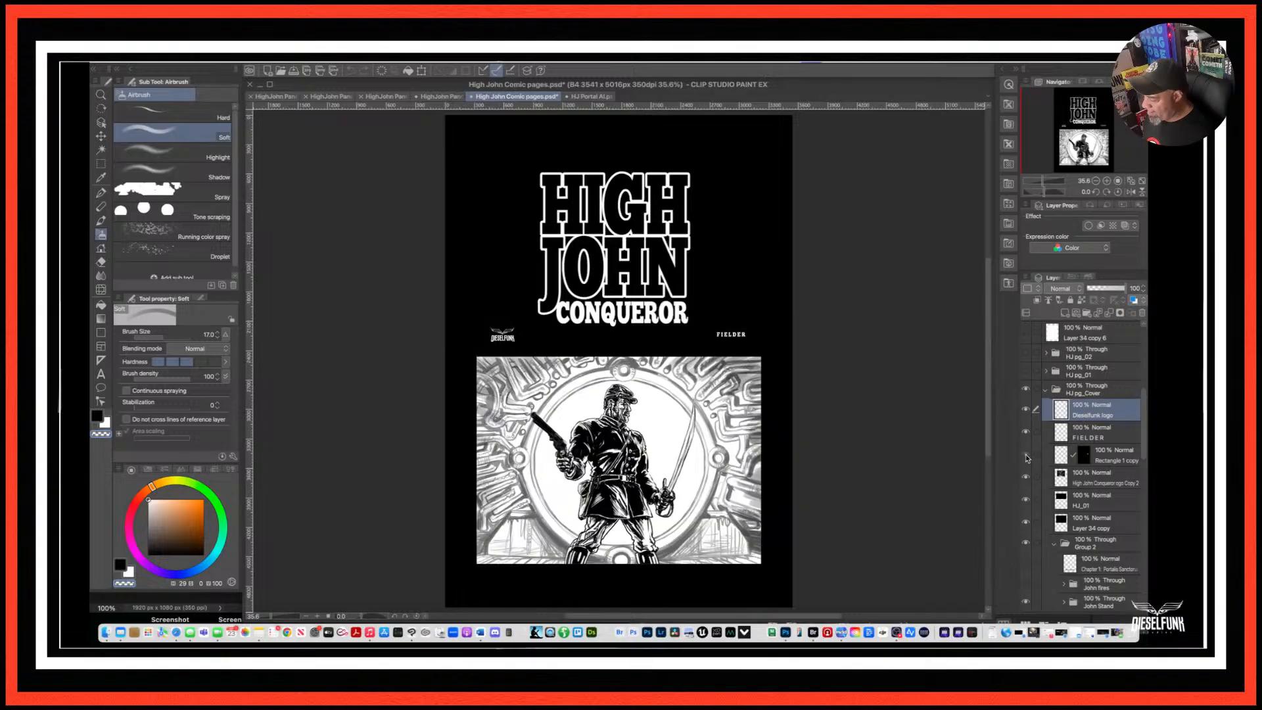
{"action": "left_click", "coordinate": [1026, 456]}
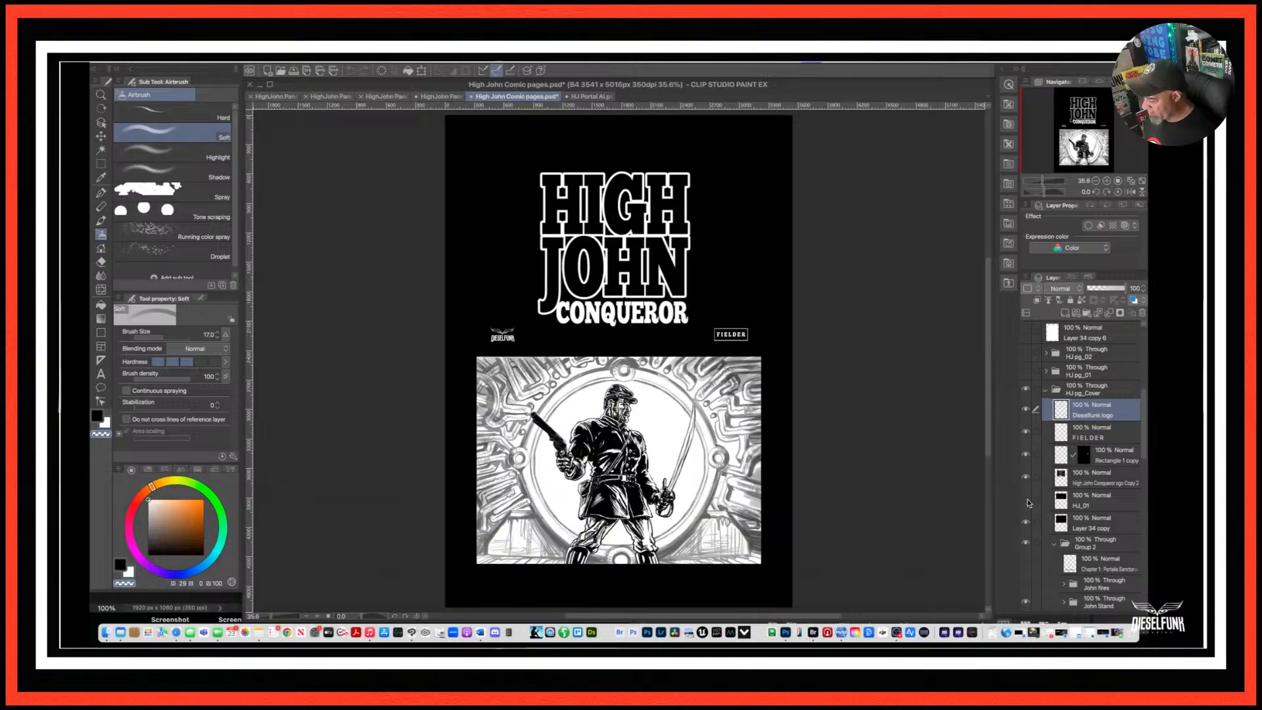
{"action": "left_click", "coordinate": [1027, 523]}
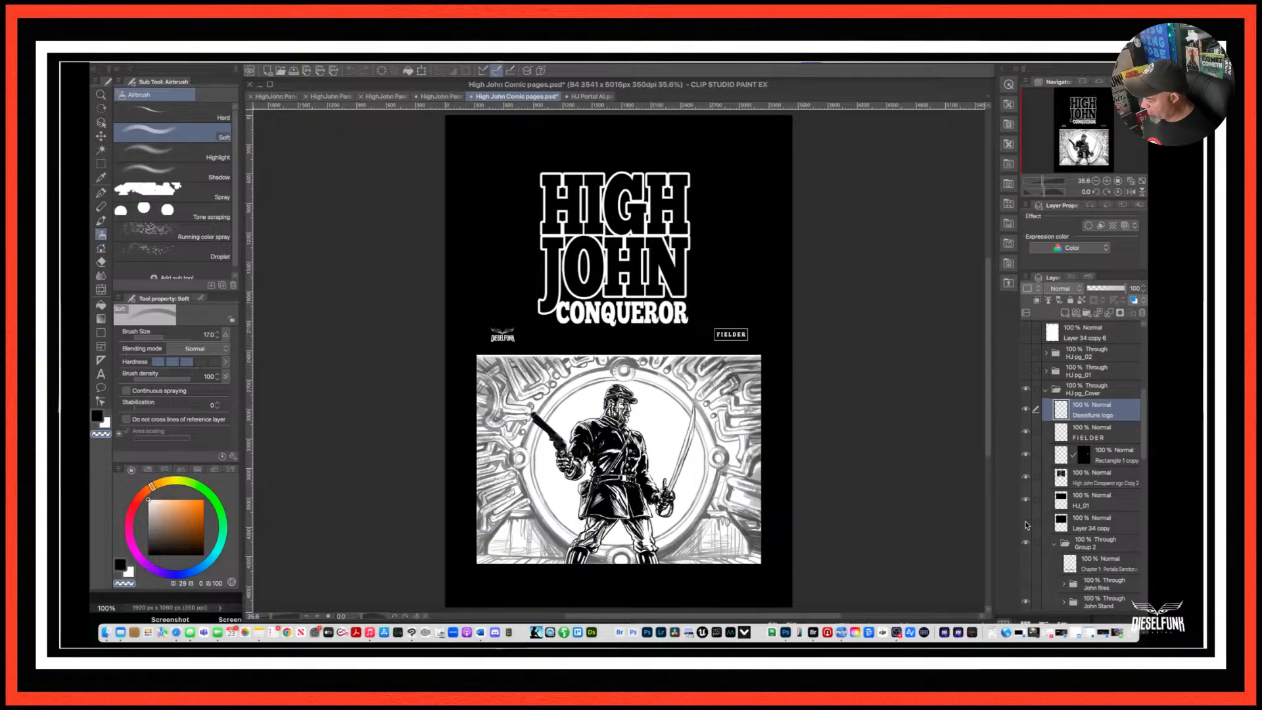
{"action": "left_click", "coordinate": [1027, 523]}
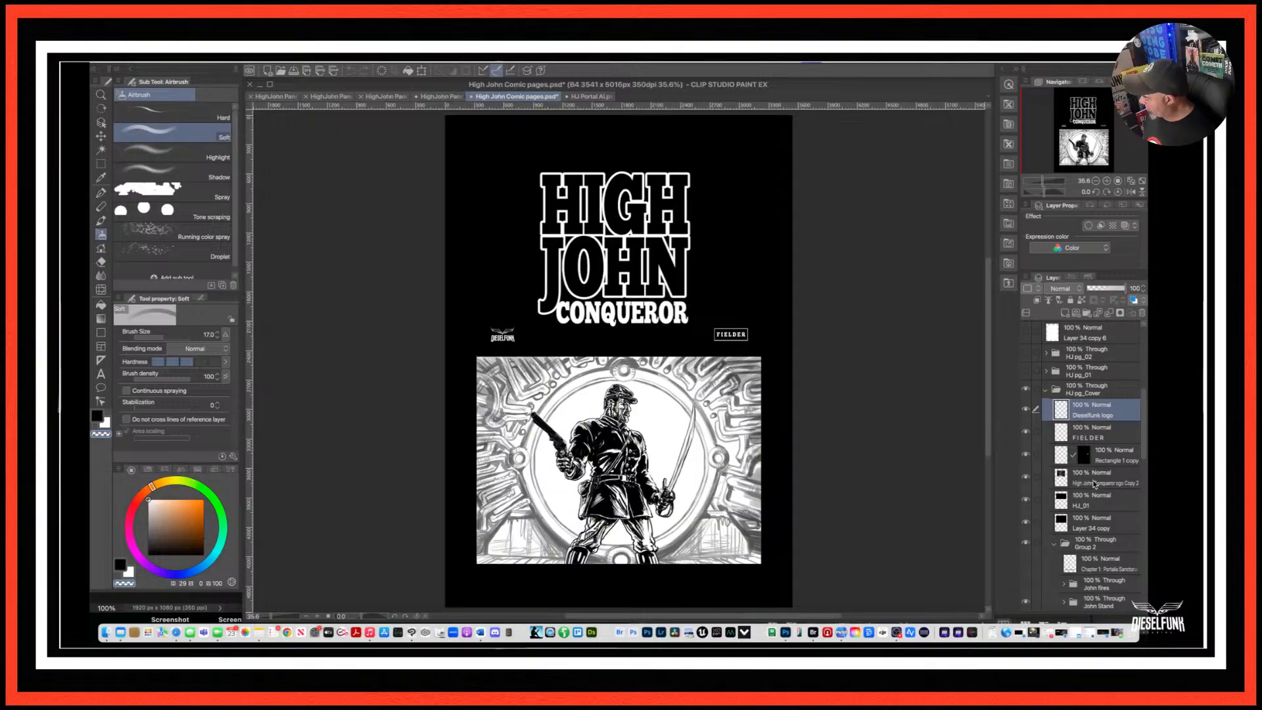
Copy the title logo, nameplate frame, author-name and Dieselfunk logo layers from the comic pages file into HighJohn Panel_01.
{"action": "left_click", "coordinate": [1095, 485]}
{"action": "left_click", "coordinate": [1095, 413], "text": "shift"}
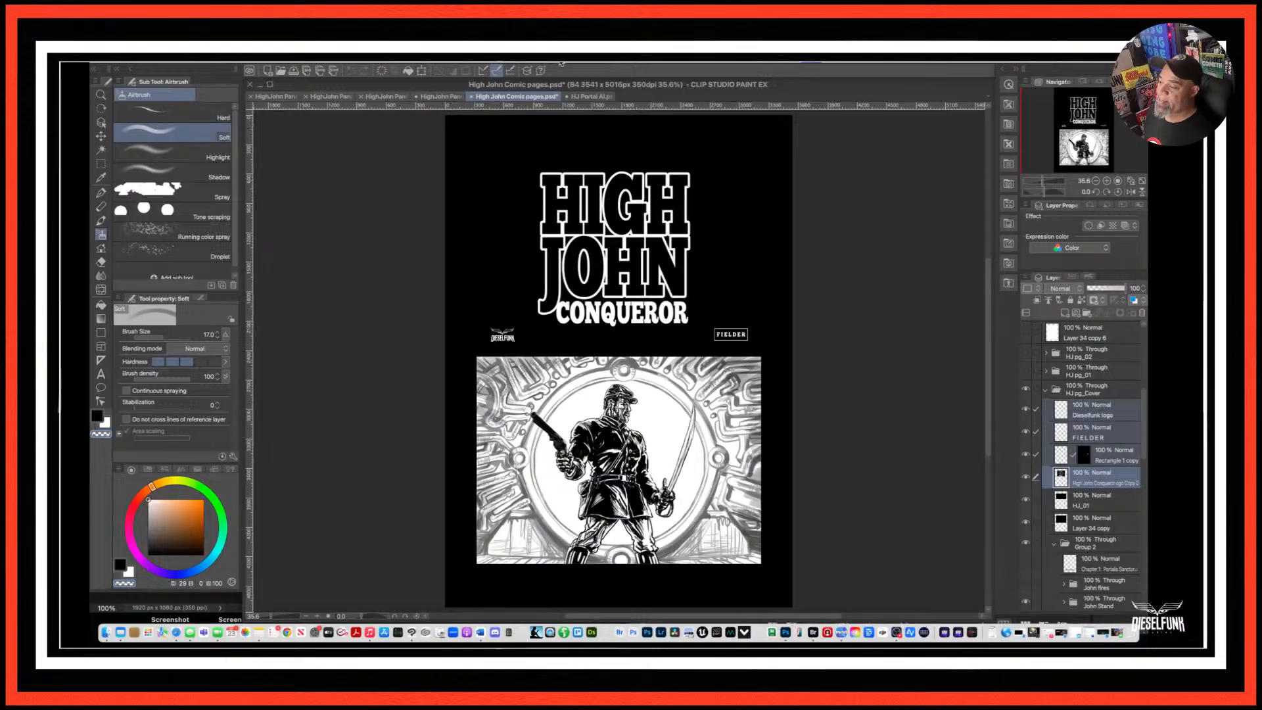
{"action": "left_click", "coordinate": [440, 97]}
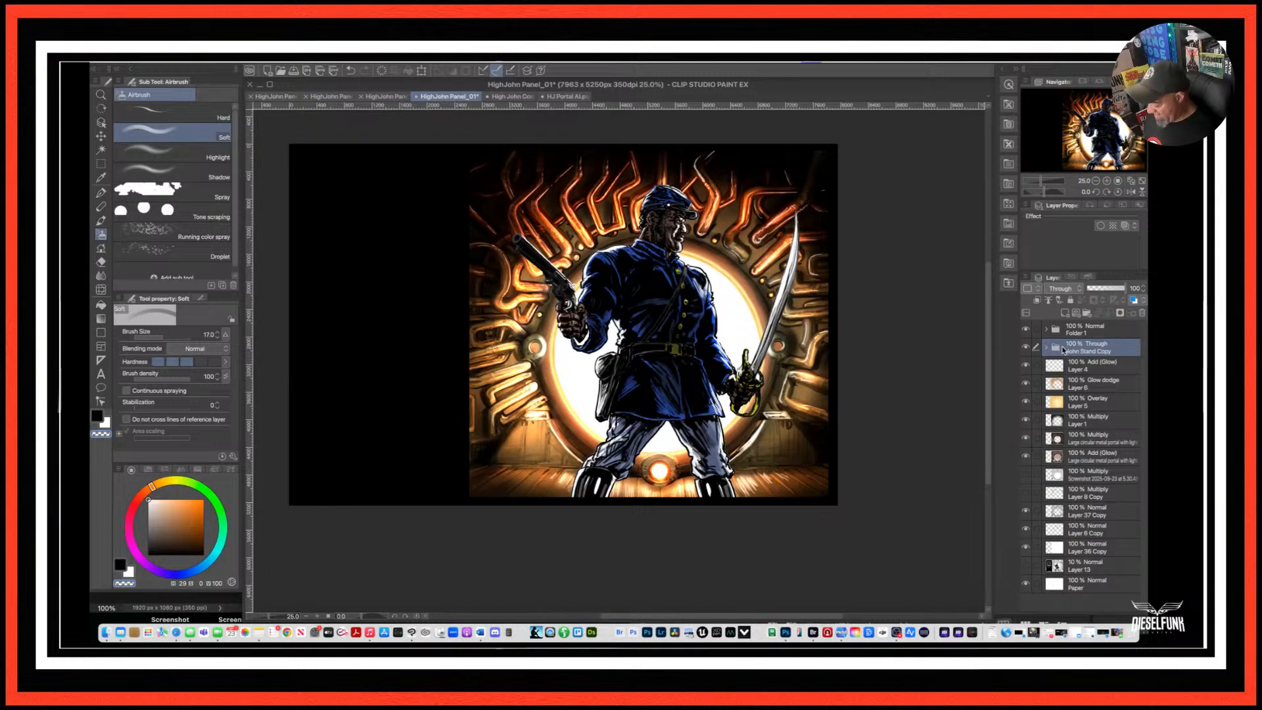
{"action": "key", "text": "super+v"}
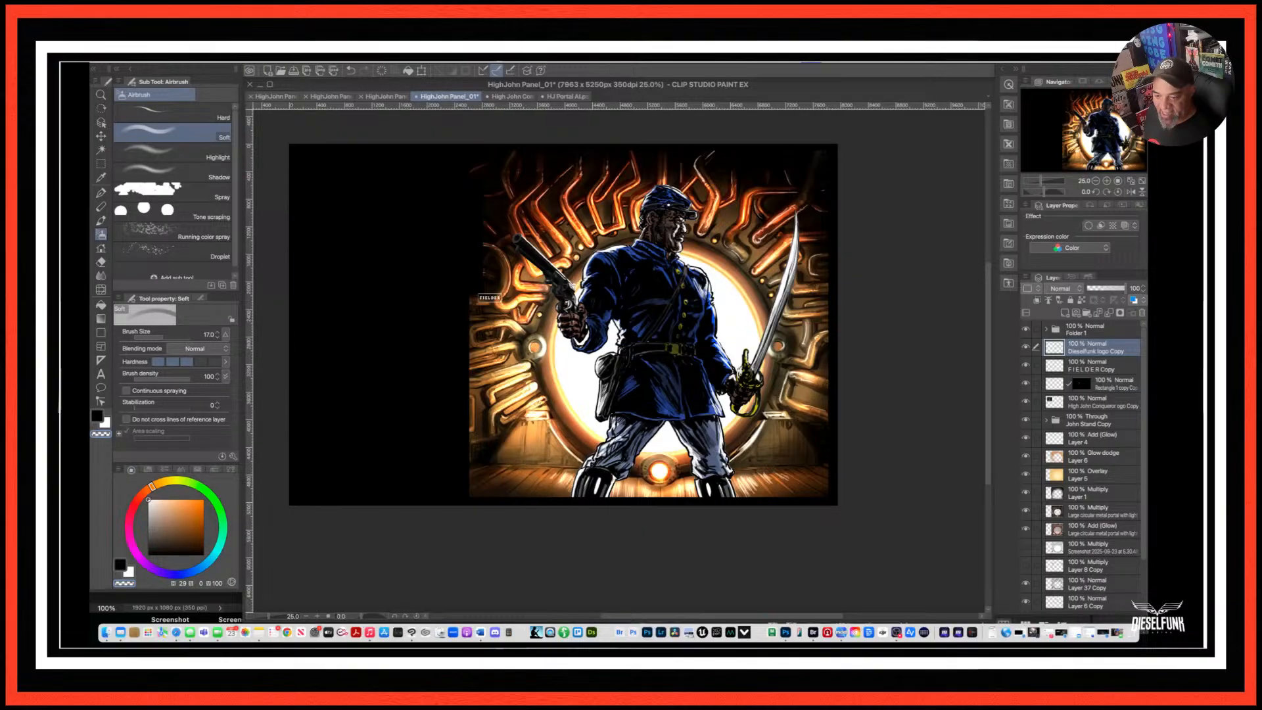
Move the pasted Dieselfunk logo, author-name, nameplate frame and title logo layers above Folder 1 in the layer stack.
{"action": "left_click", "coordinate": [101, 138]}
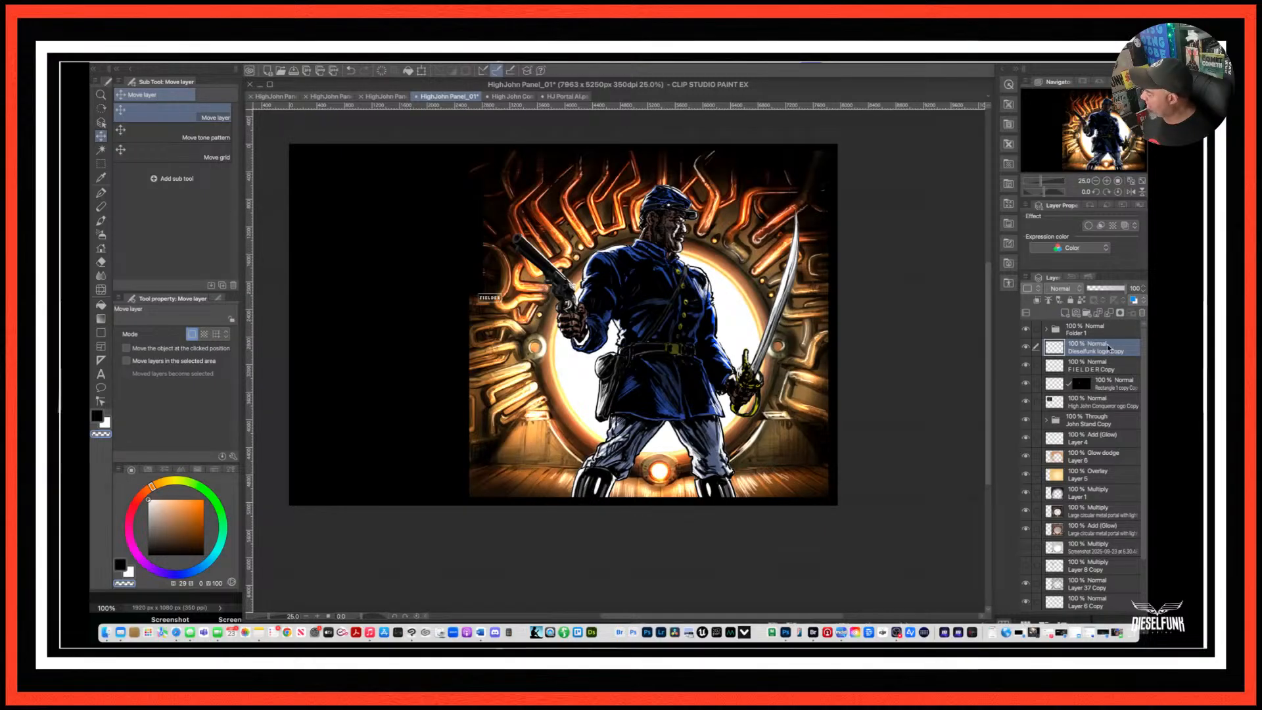
{"action": "left_click_drag", "start_coordinate": [1108, 348], "coordinate": [1108, 324]}
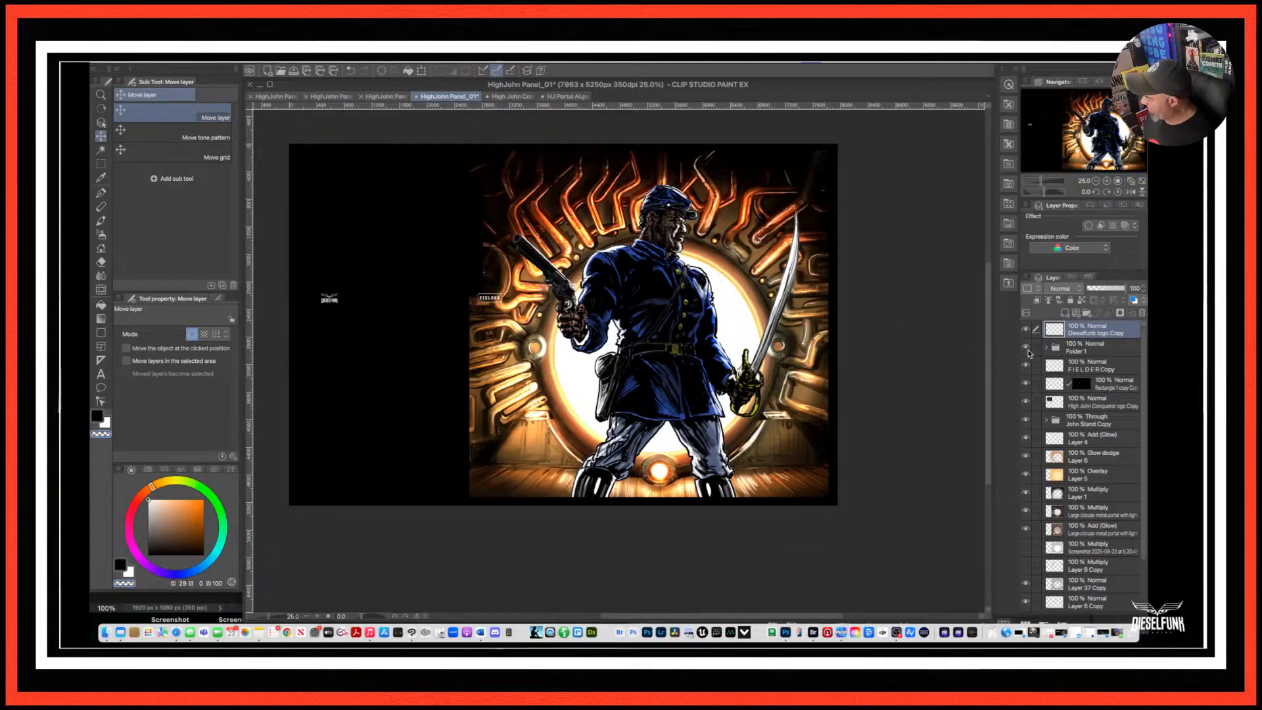
{"action": "left_click", "coordinate": [1086, 373]}
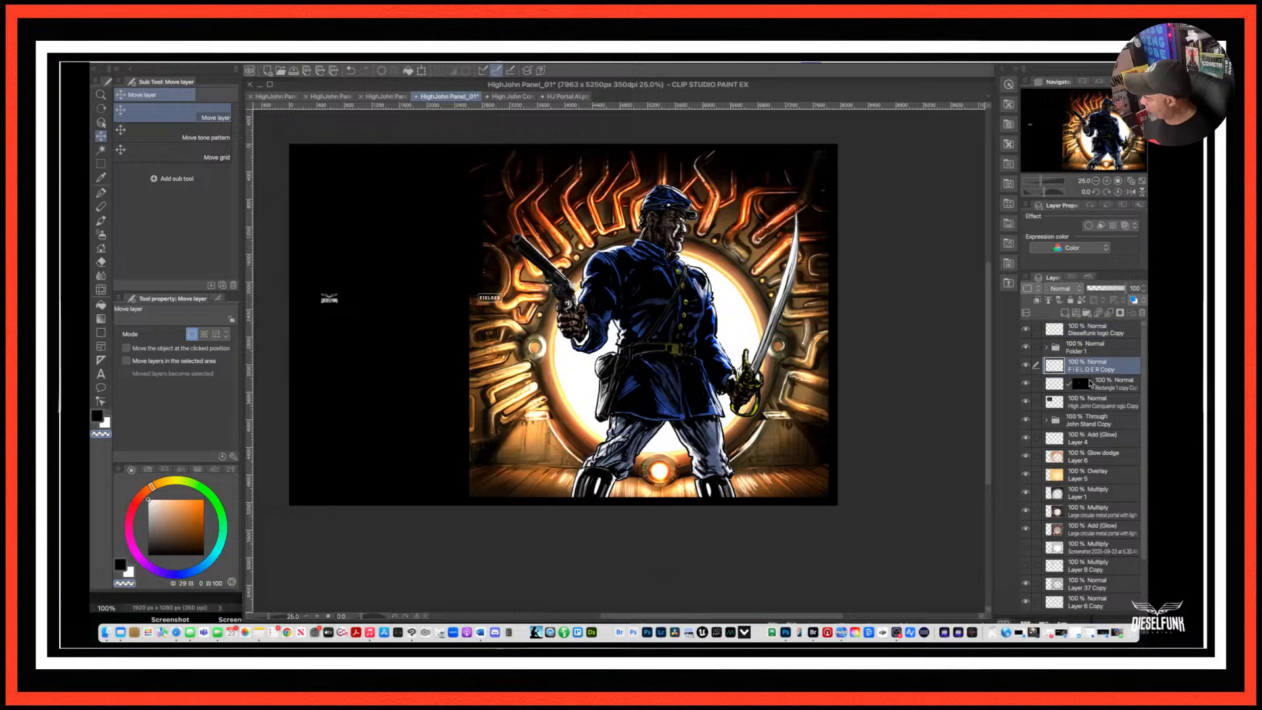
{"action": "left_click", "coordinate": [1097, 406]}
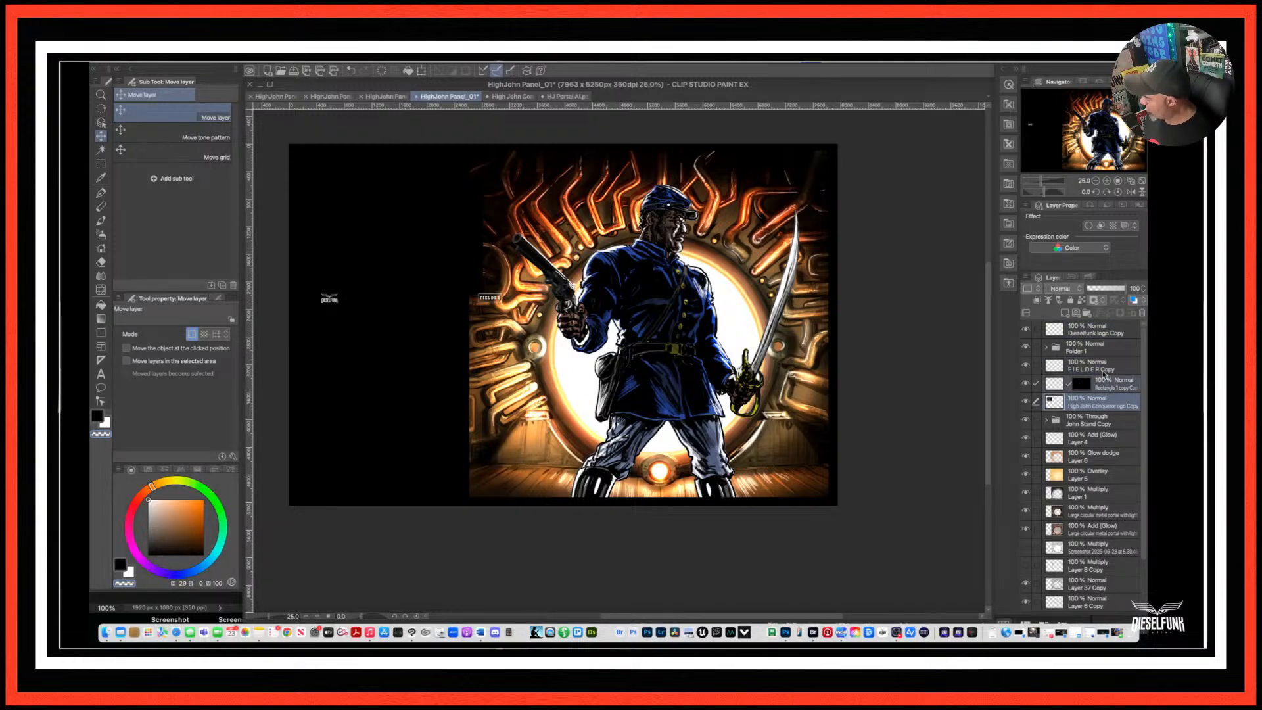
{"action": "left_click", "coordinate": [1104, 369], "text": "shift"}
{"action": "left_click_drag", "start_coordinate": [1104, 370], "coordinate": [1100, 338]}
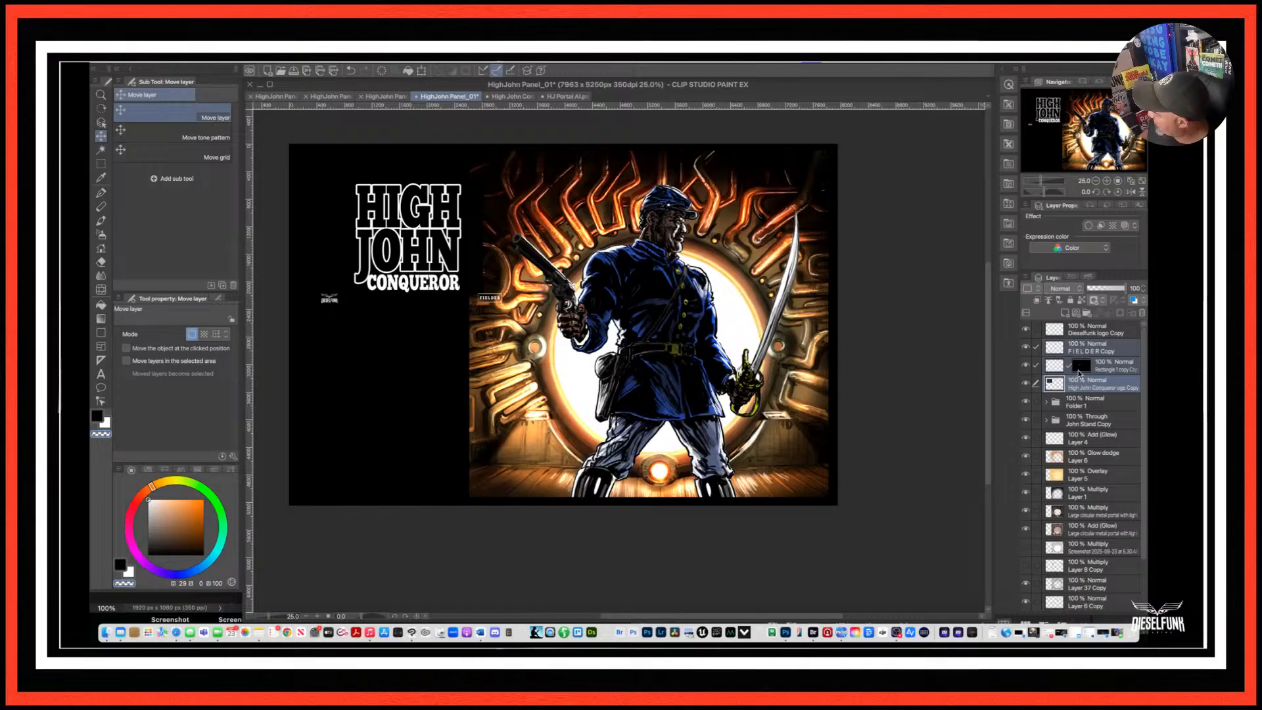
Shift the High John Conqueror title farther left in the black area beside the portal, enlarge it slightly and apply the transformation.
{"action": "left_click", "coordinate": [1076, 390]}
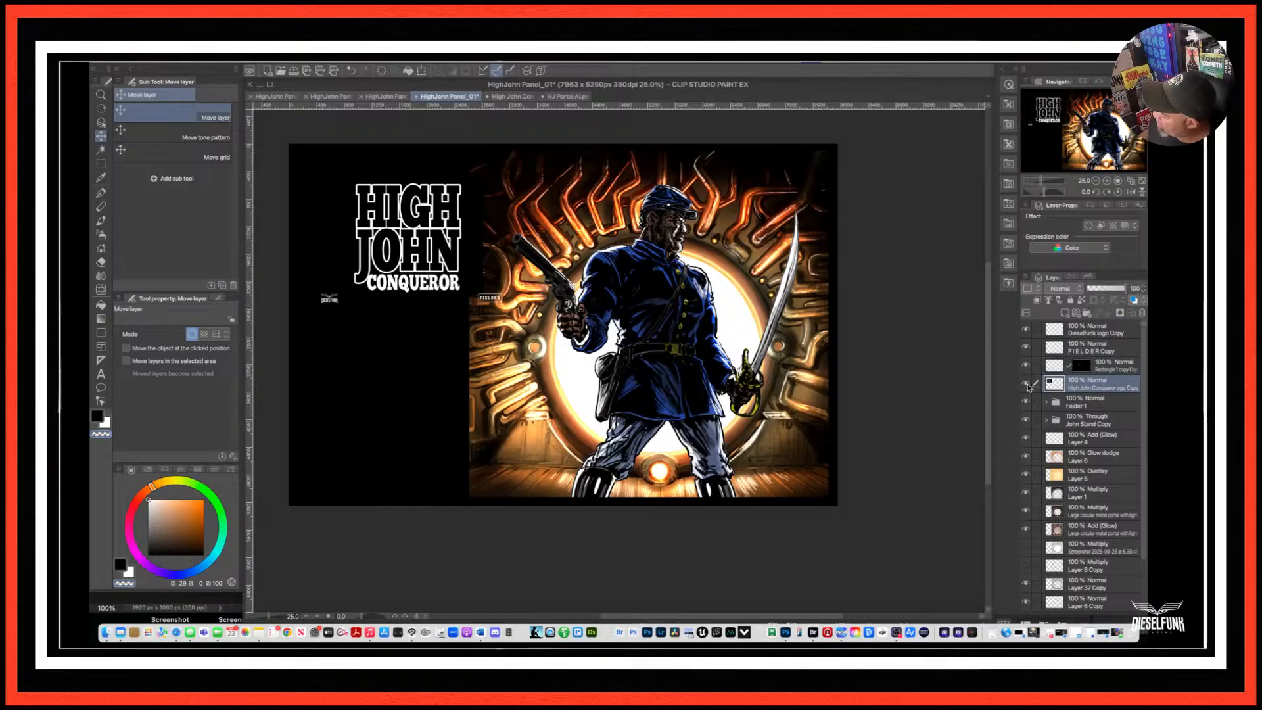
{"action": "left_click", "coordinate": [1025, 385]}
{"action": "left_click", "coordinate": [1026, 385]}
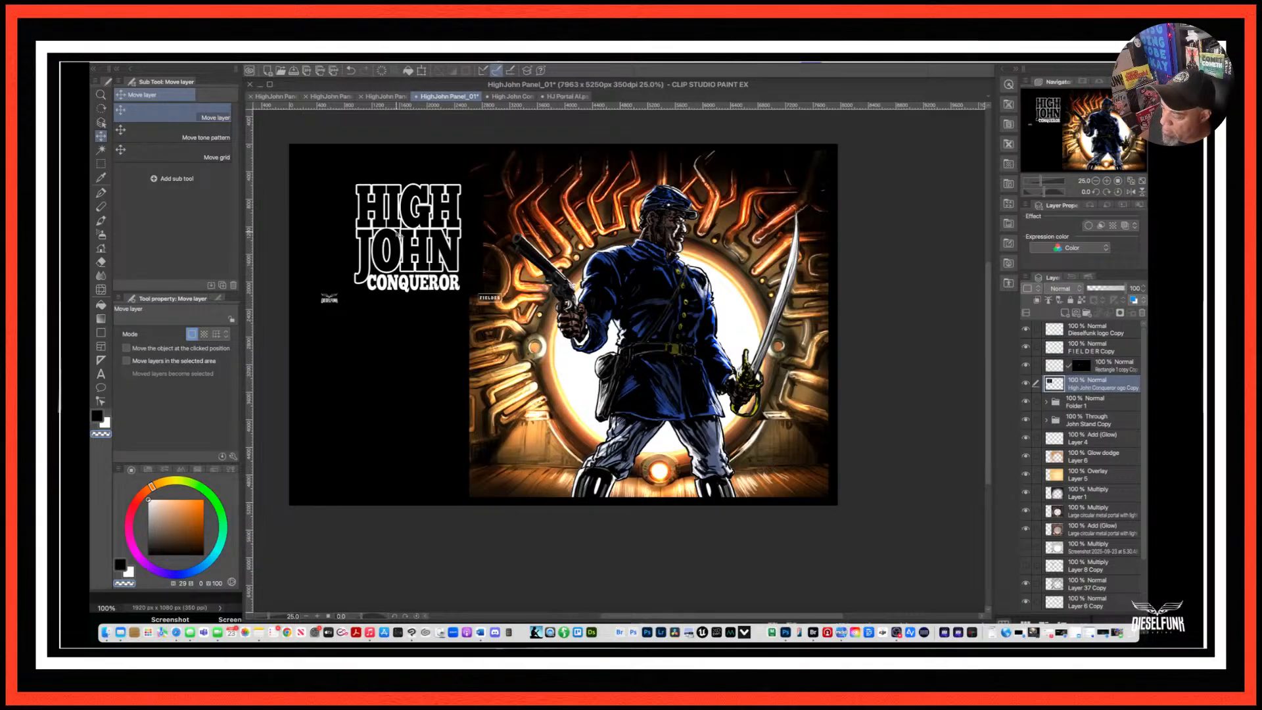
{"action": "left_click_drag", "start_coordinate": [417, 236], "coordinate": [386, 238]}
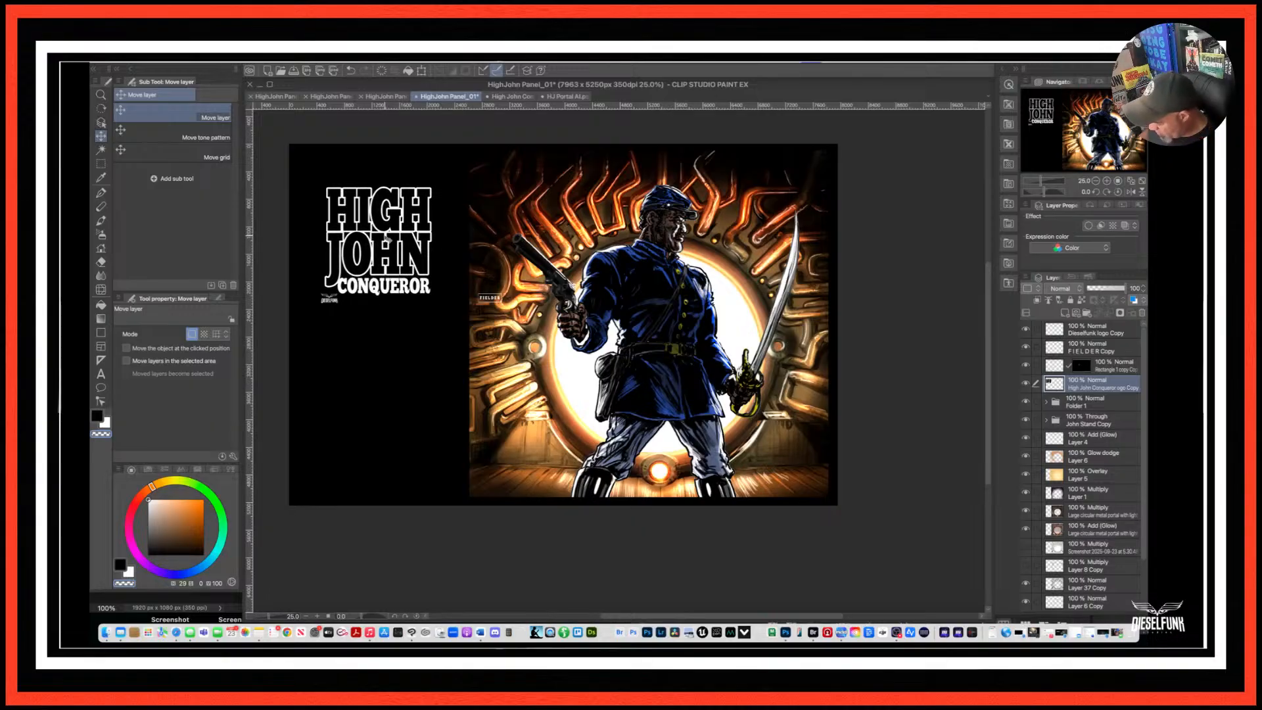
{"action": "key", "text": "ctrl+t"}
{"action": "left_click_drag", "start_coordinate": [456, 178], "coordinate": [467, 162]}
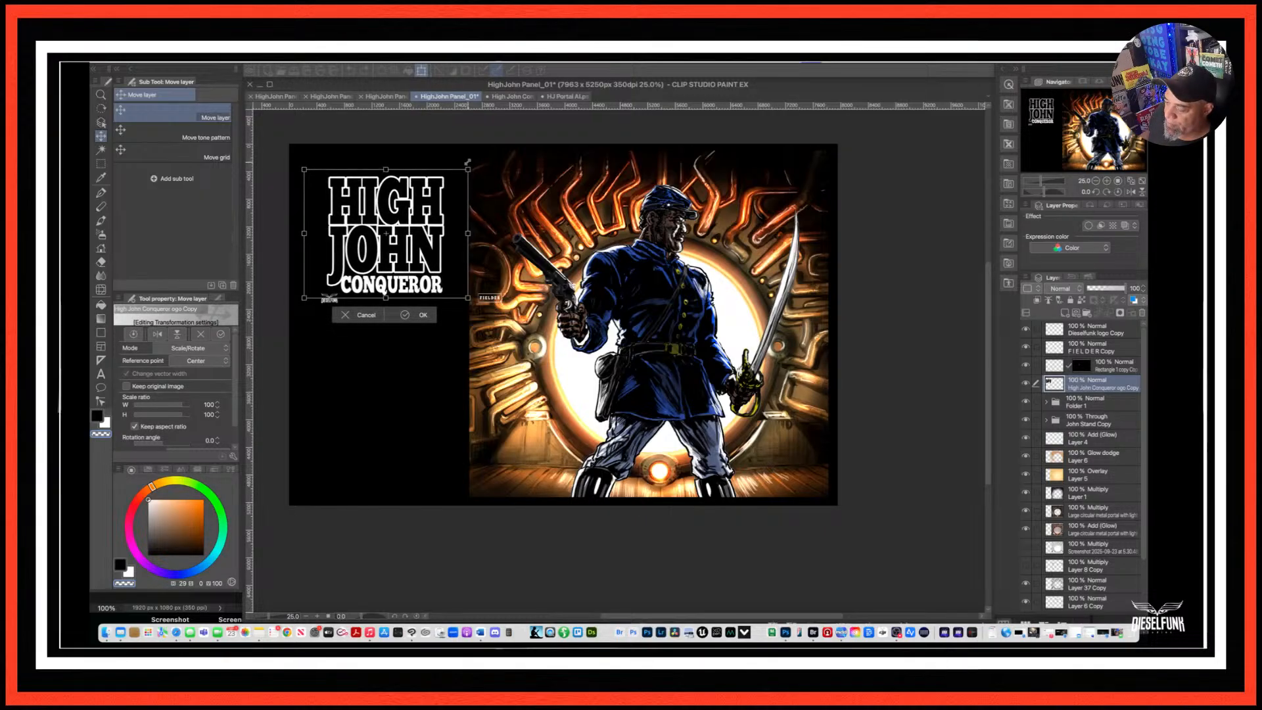
{"action": "key", "text": "Return"}
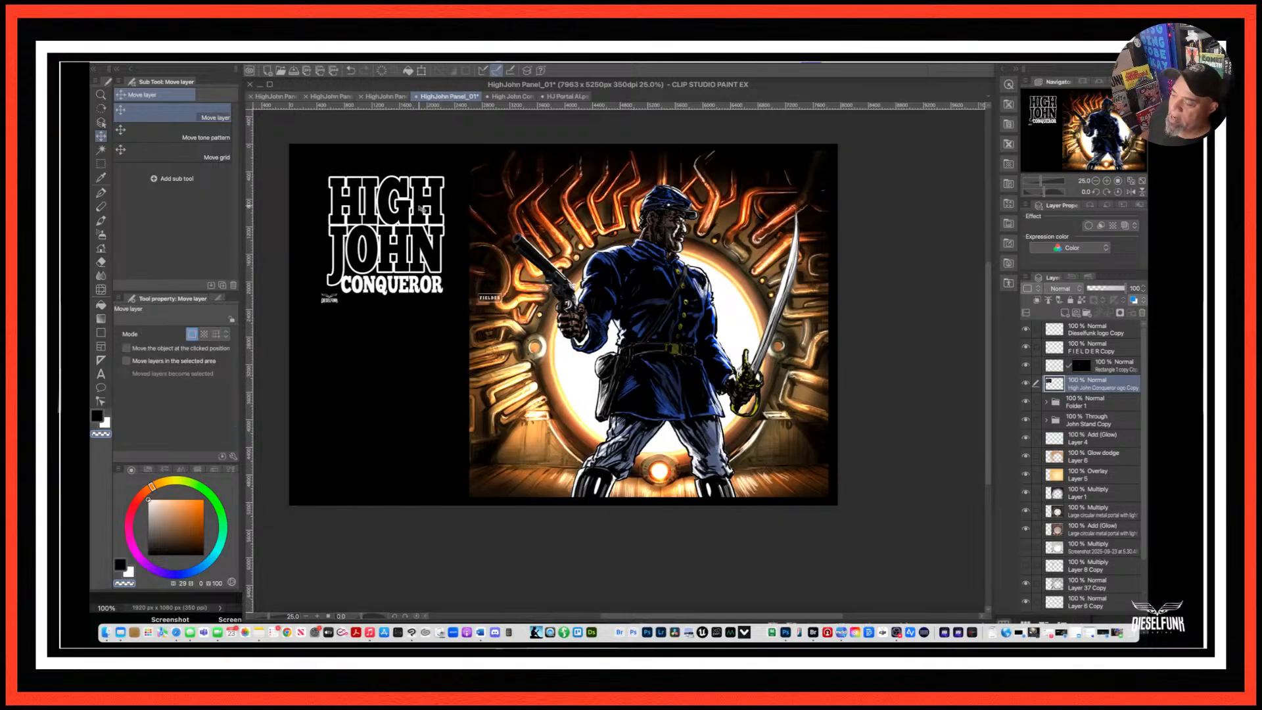
Enlarge the High John Conqueror title again to 116%, centre it in the upper black area beside the portal and apply the transformation.
{"action": "left_click_drag", "start_coordinate": [421, 208], "coordinate": [411, 209]}
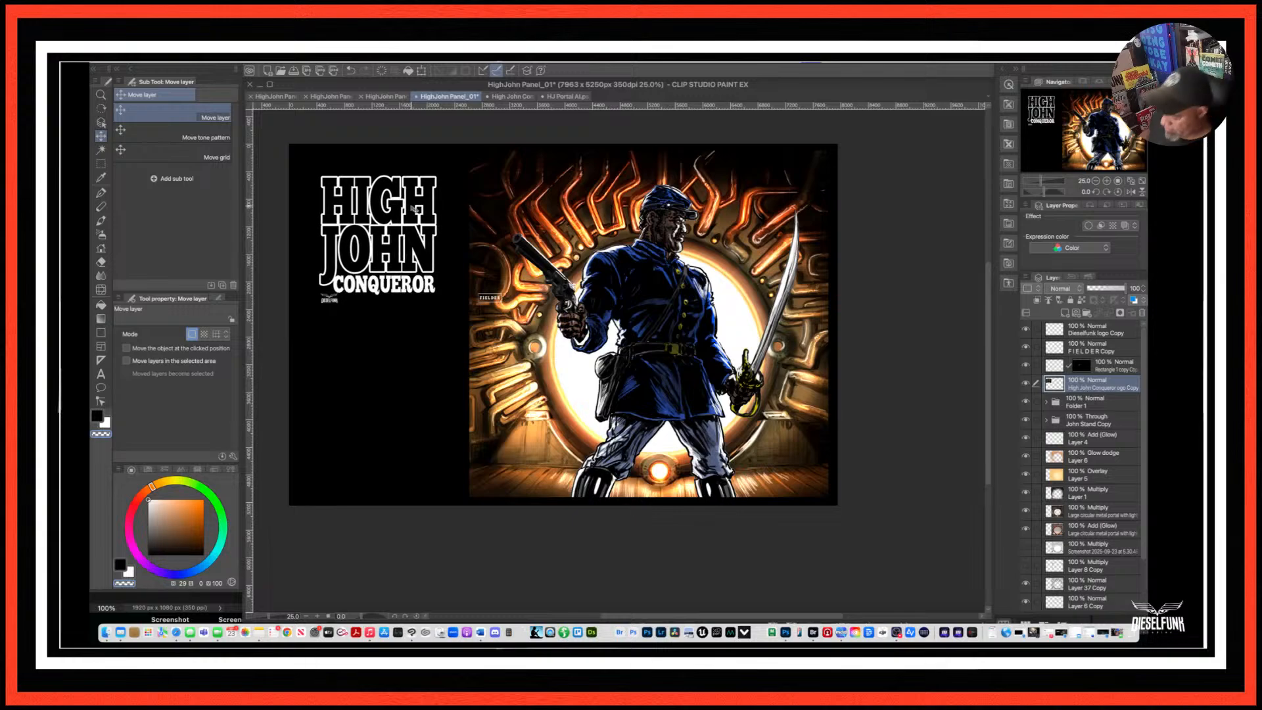
{"action": "key", "text": "super+t"}
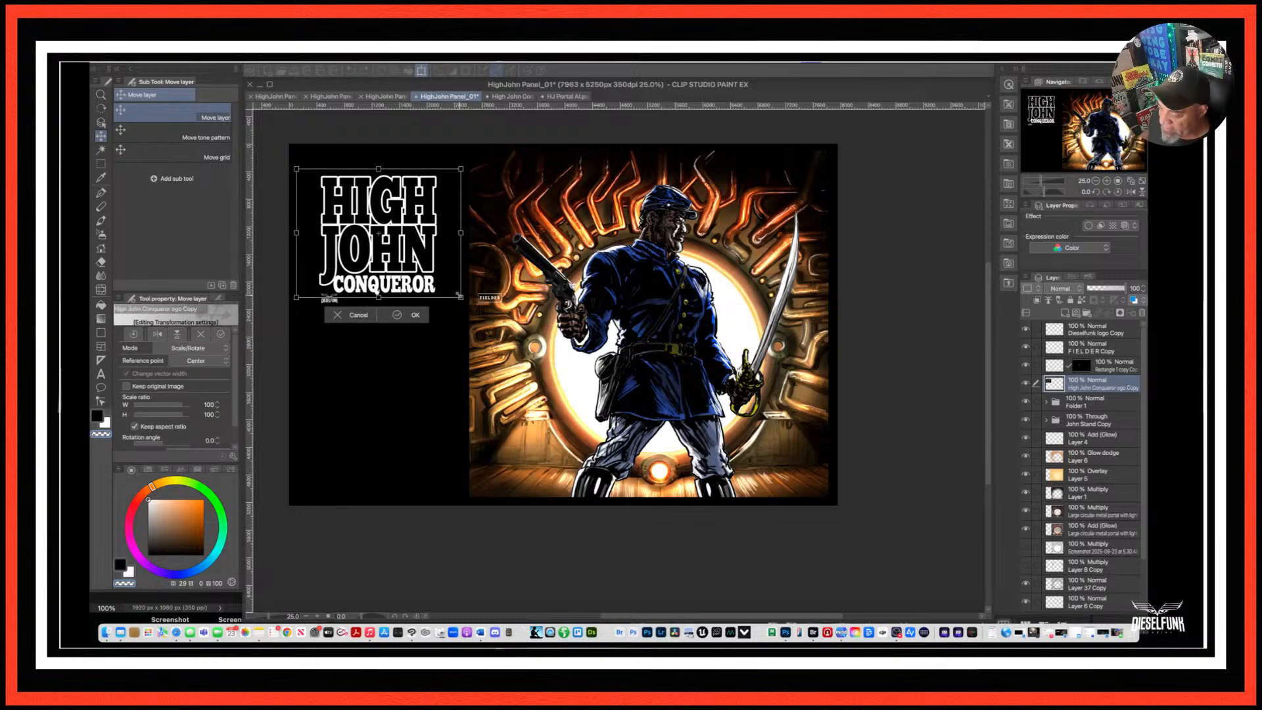
{"action": "left_click_drag", "start_coordinate": [462, 295], "coordinate": [480, 314]}
{"action": "left_click_drag", "start_coordinate": [416, 259], "coordinate": [403, 257]}
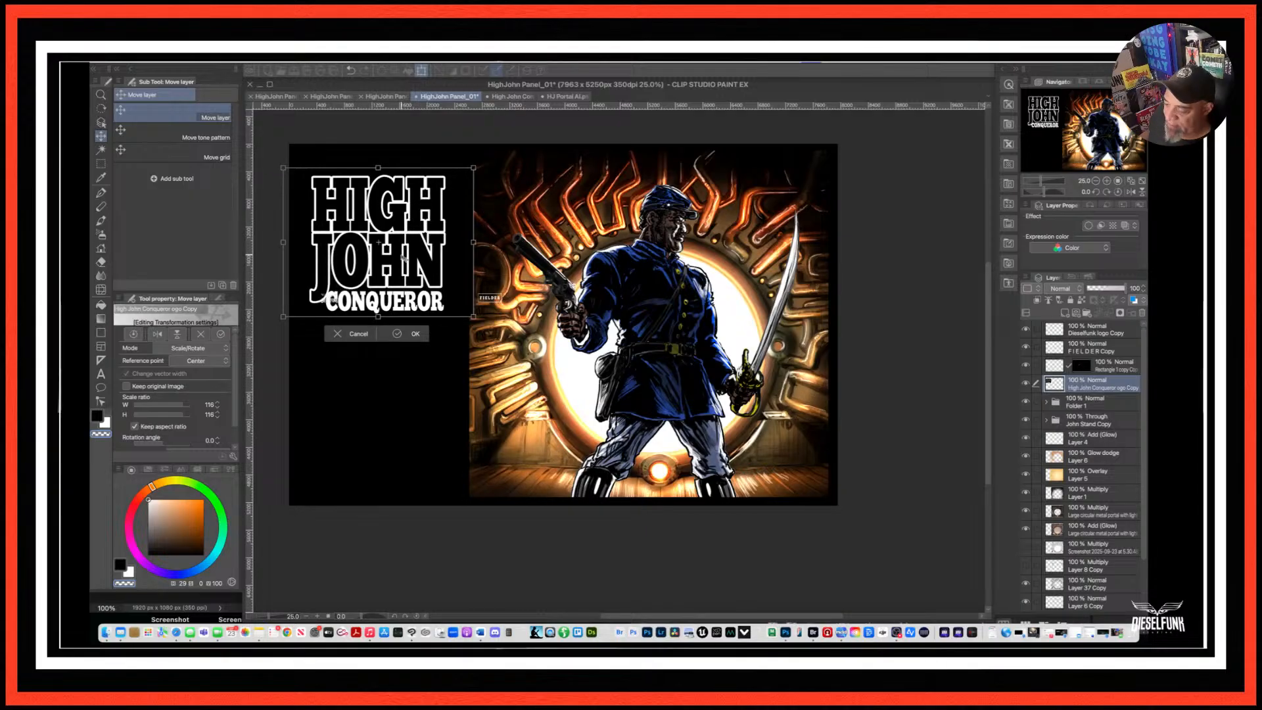
{"action": "left_click_drag", "start_coordinate": [404, 258], "coordinate": [405, 258]}
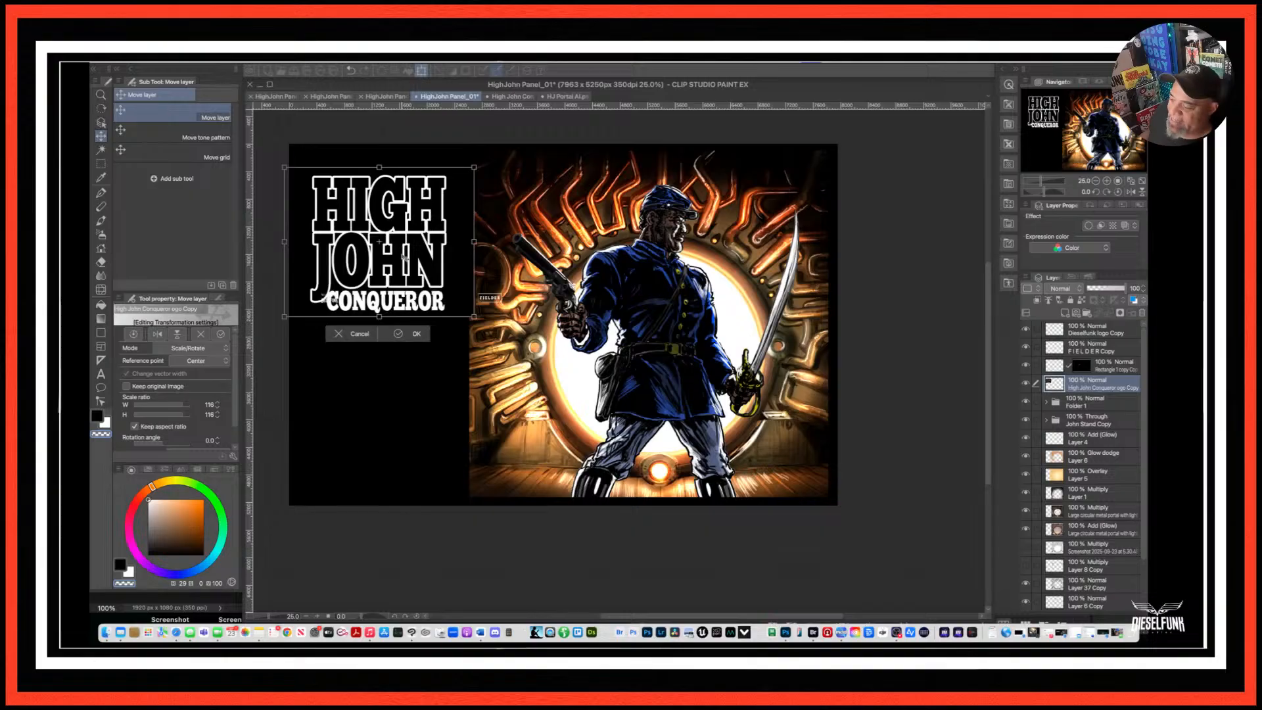
{"action": "left_click_drag", "start_coordinate": [404, 256], "coordinate": [405, 256]}
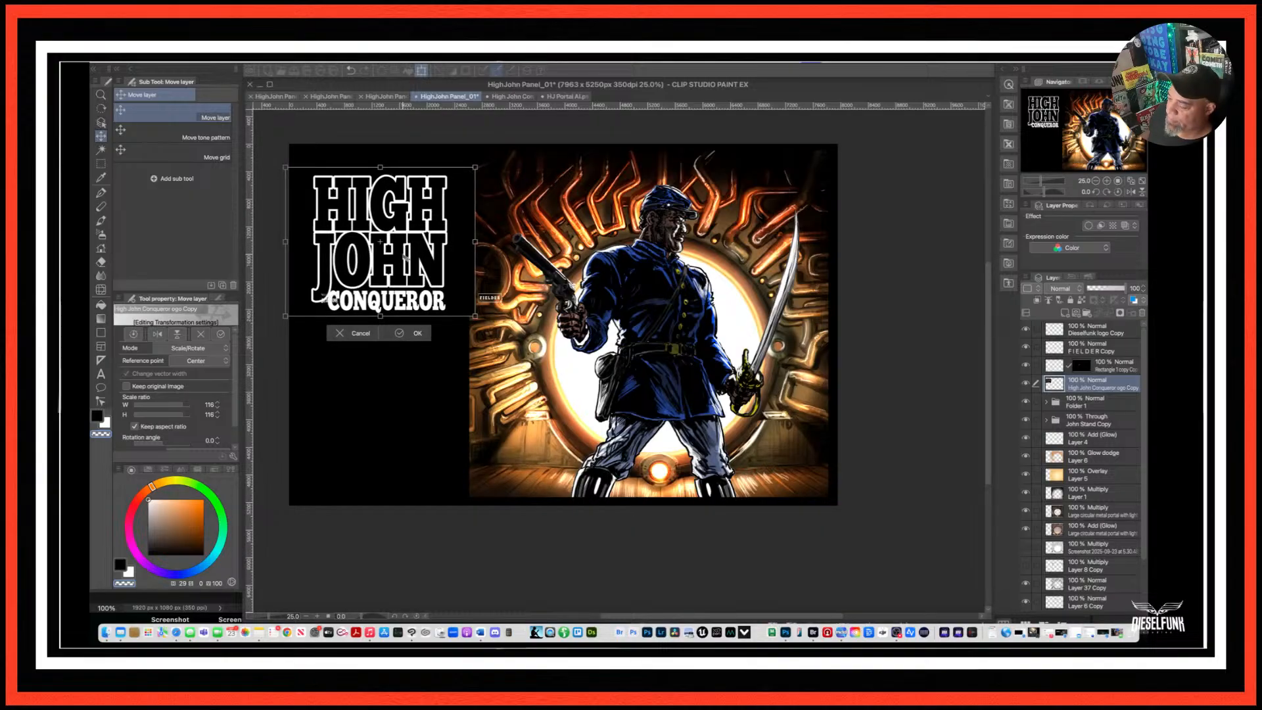
{"action": "key", "text": "Return"}
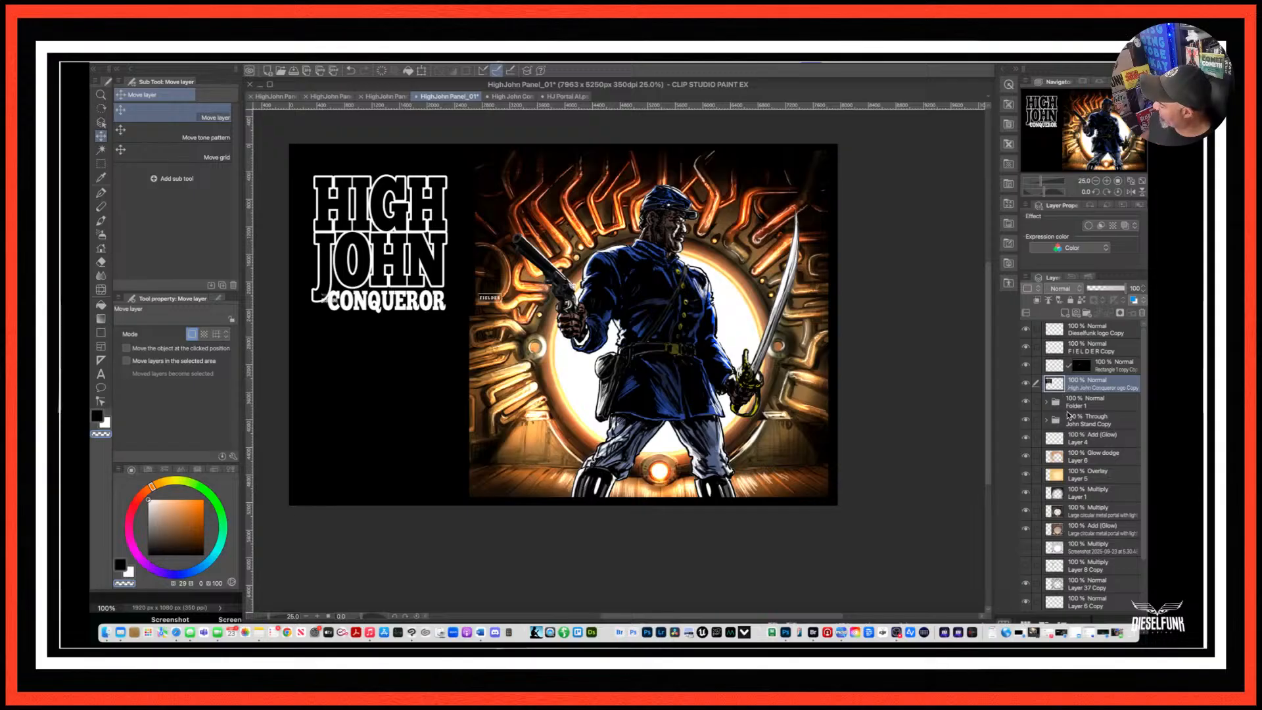
Select the author-name text with its rectangle frame, scale them to 463%, place them low in the black area under the title and apply.
{"action": "left_click", "coordinate": [1026, 367]}
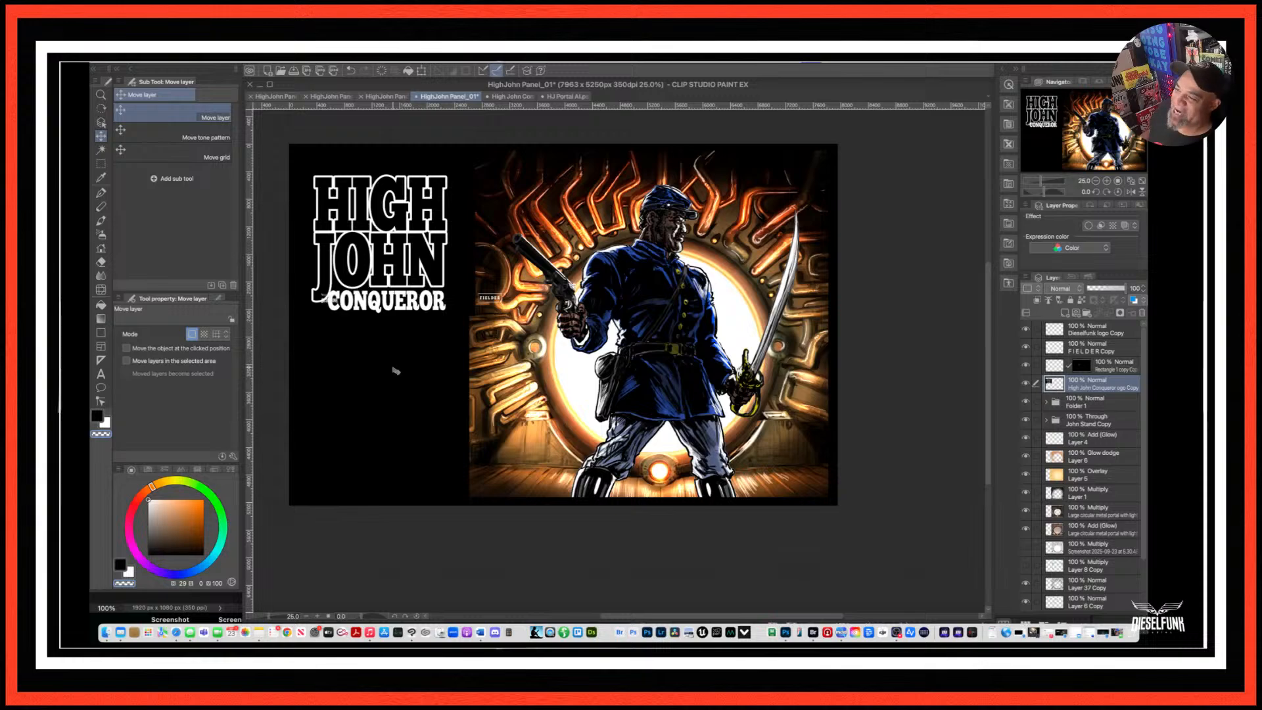
{"action": "left_click", "coordinate": [1027, 366]}
{"action": "left_click", "coordinate": [1027, 366]}
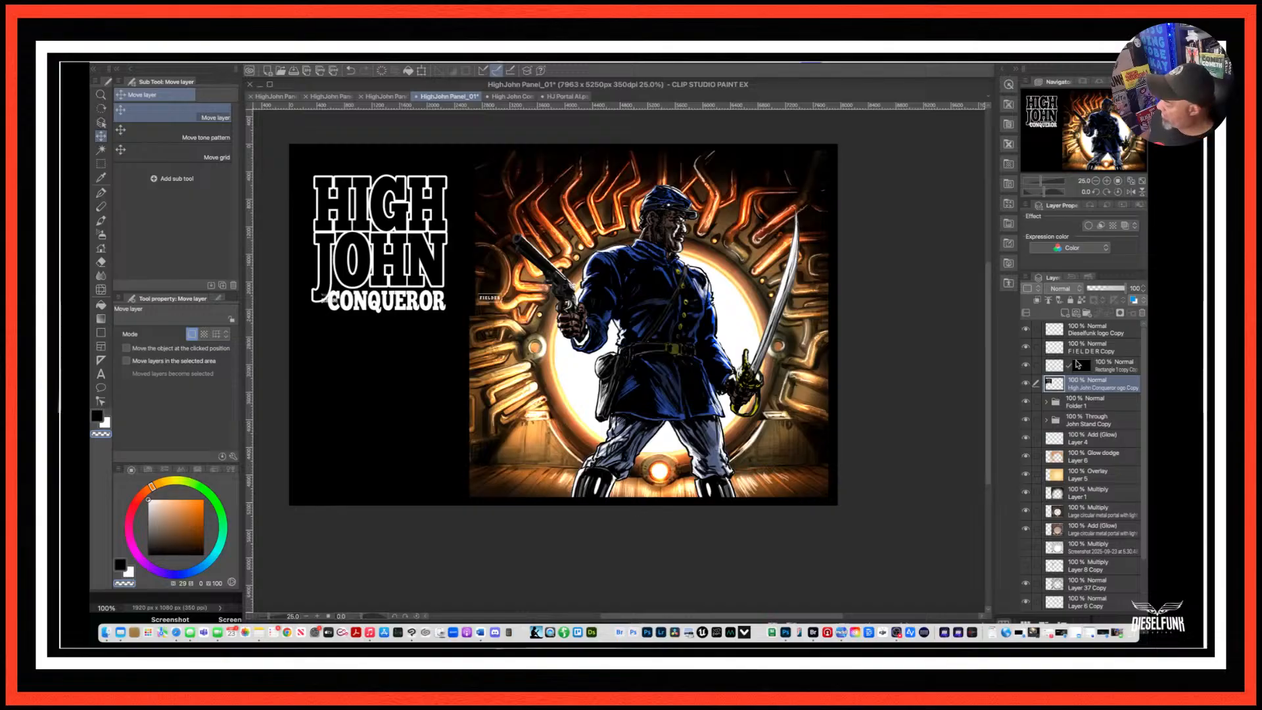
{"action": "left_click", "coordinate": [1115, 370]}
{"action": "left_click", "coordinate": [1106, 352], "text": "shift"}
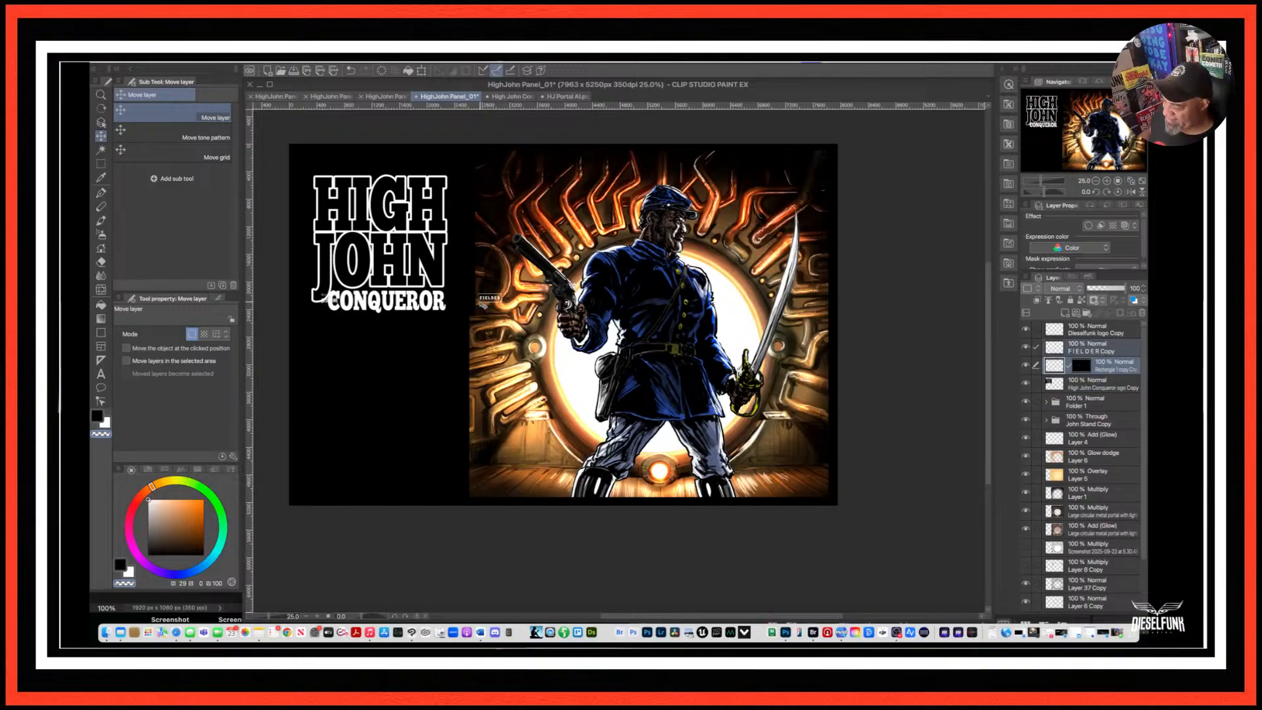
{"action": "left_click_drag", "start_coordinate": [484, 305], "coordinate": [463, 409]}
{"action": "key", "text": "ctrl+t"}
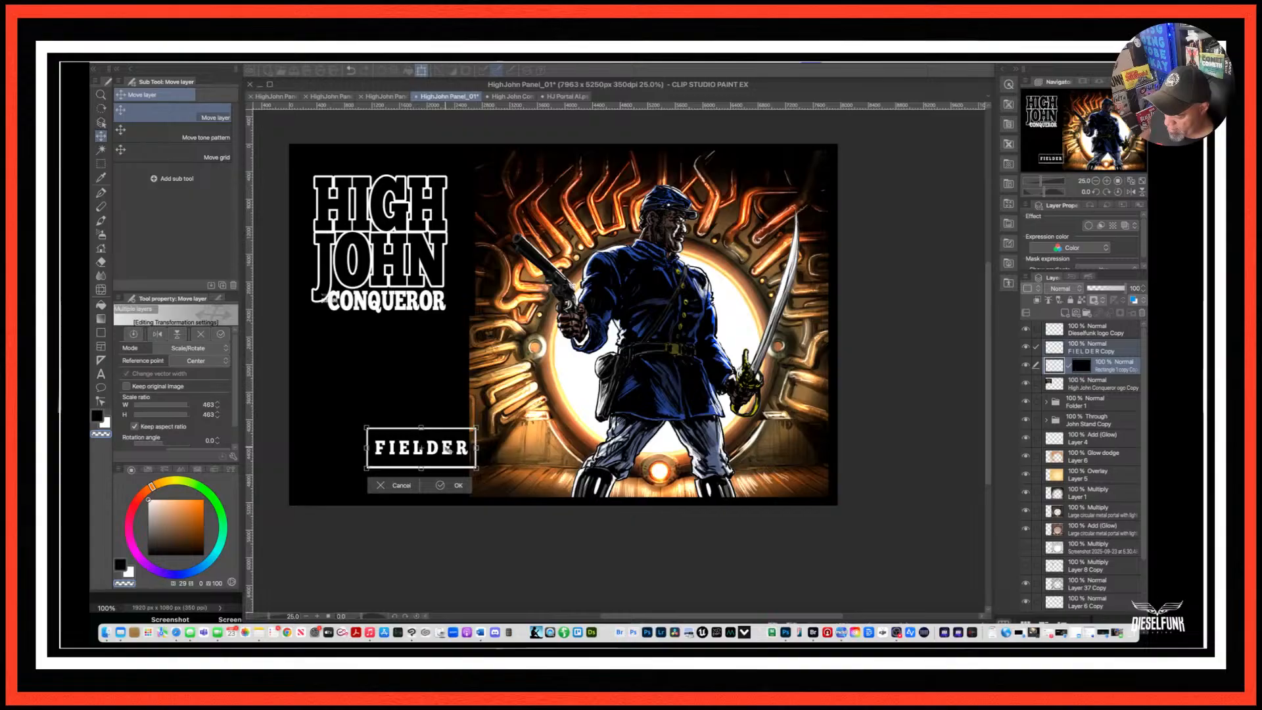
{"action": "left_click_drag", "start_coordinate": [437, 457], "coordinate": [408, 461]}
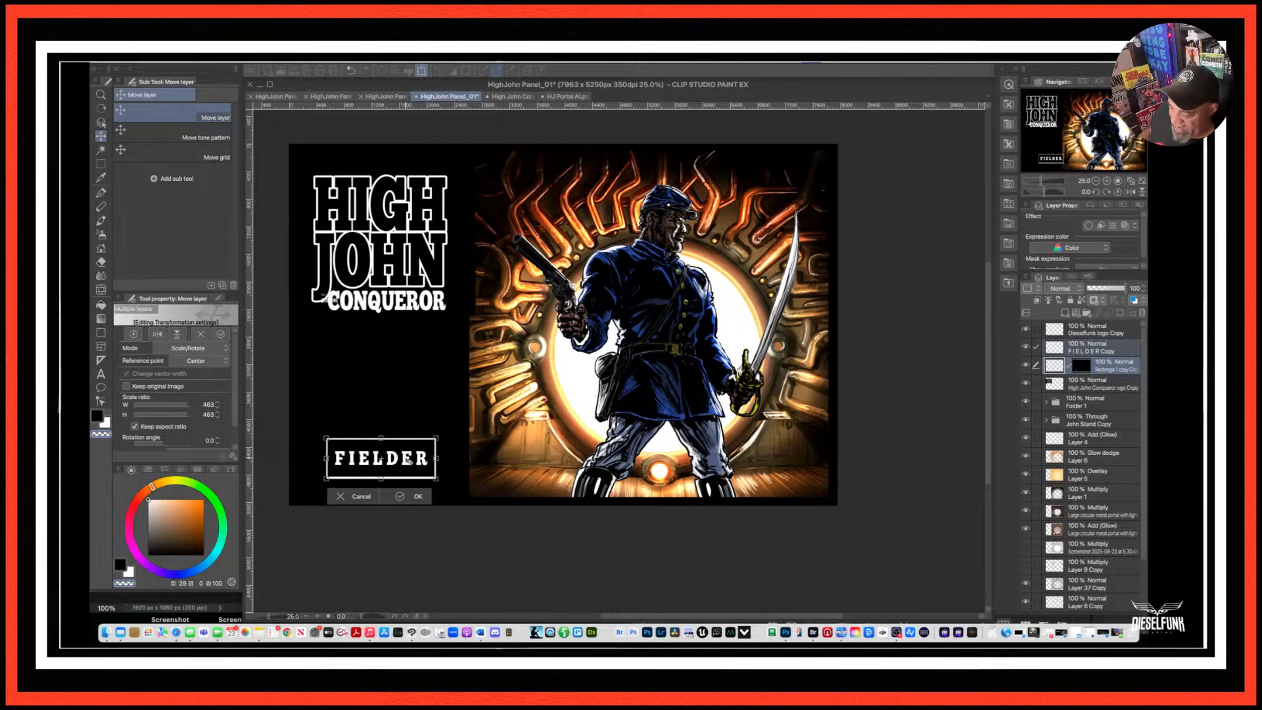
{"action": "key", "text": "Return"}
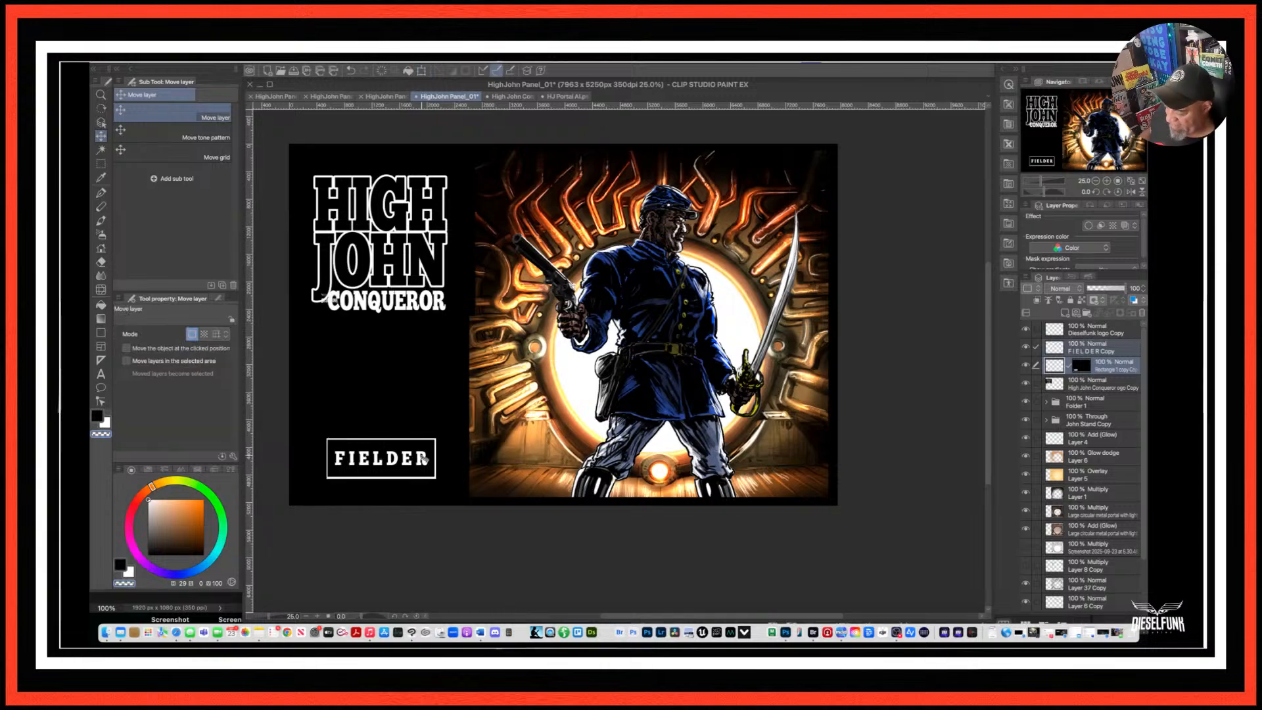
Nudge the framed author nameplate slightly left, place the Dieselfunk logo centred above the title, and enlarge it to a readable size.
{"action": "left_click_drag", "start_coordinate": [414, 462], "coordinate": [412, 460]}
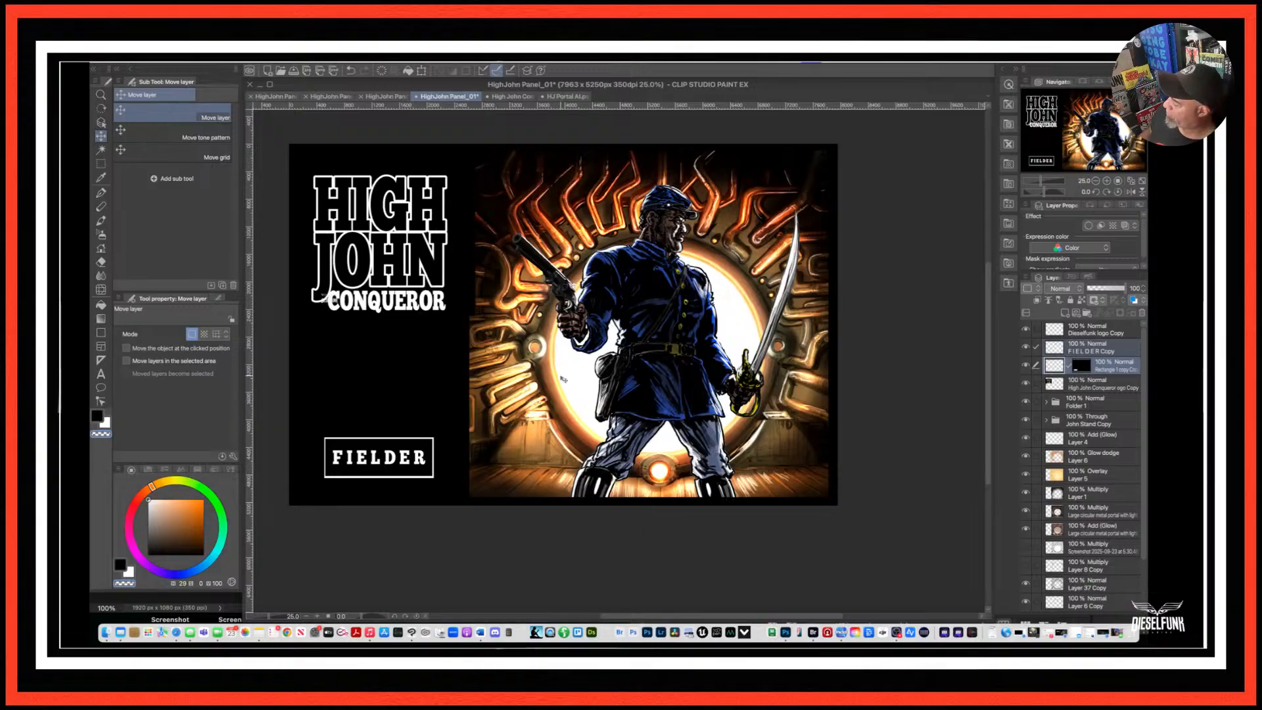
{"action": "left_click", "coordinate": [1095, 336]}
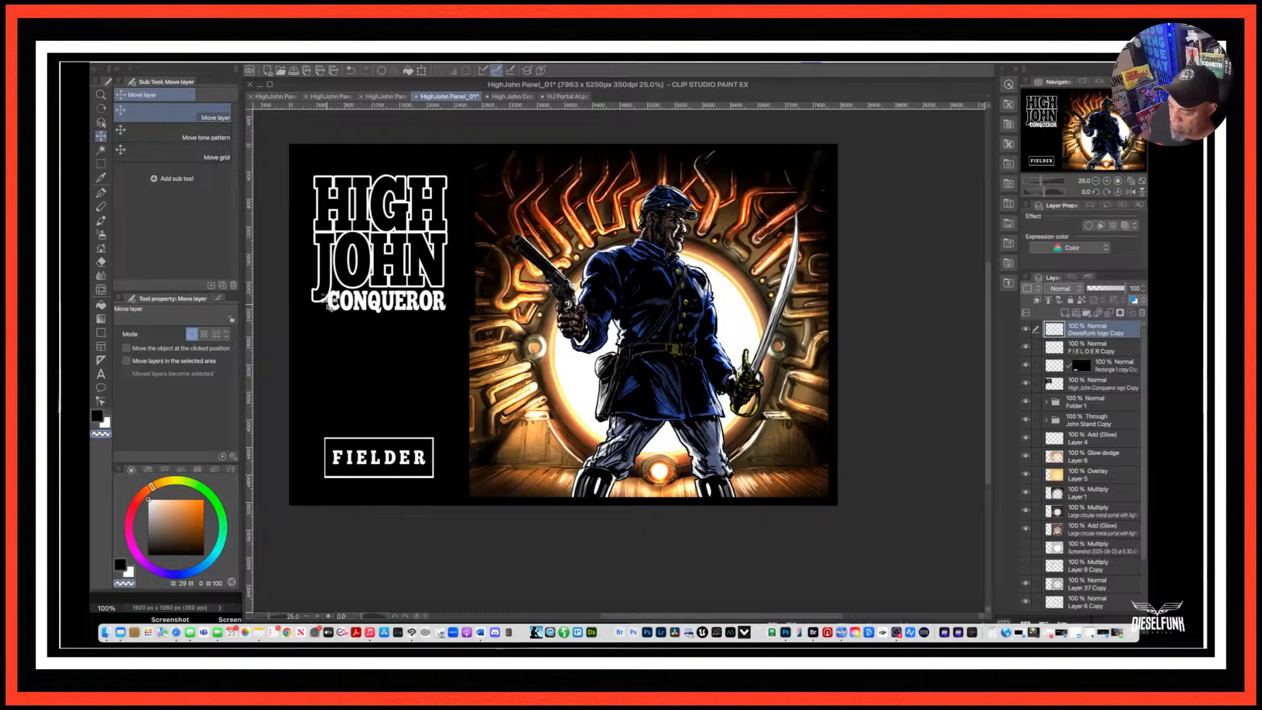
{"action": "left_click_drag", "start_coordinate": [330, 308], "coordinate": [379, 169]}
{"action": "key", "text": "super+t"}
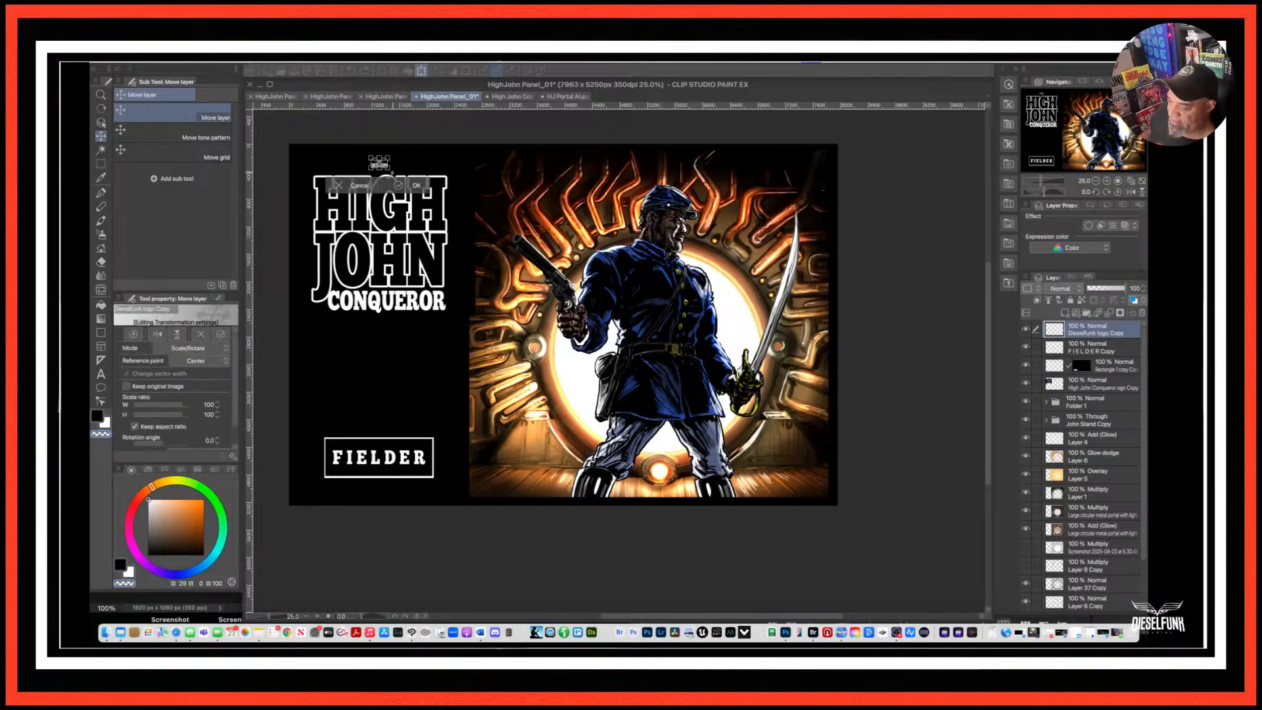
{"action": "mouse_move", "coordinate": [390, 168]}
{"action": "left_mouse_down"}
{"action": "mouse_move", "coordinate": [420, 187]}
{"action": "mouse_move", "coordinate": [399, 165]}
{"action": "left_mouse_up"}
{"action": "key", "text": "Return"}
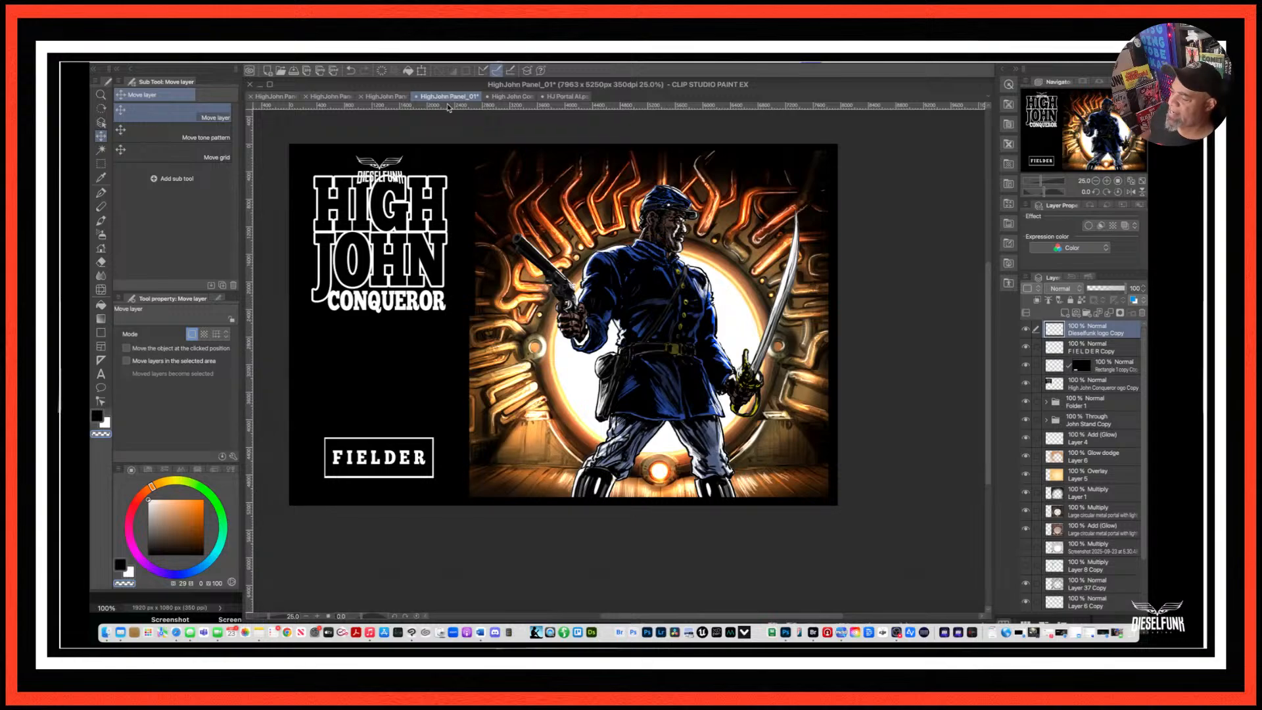
Close the High John Comic pages and HJ Portal AI documents without saving their changes.
{"action": "left_click", "coordinate": [282, 98]}
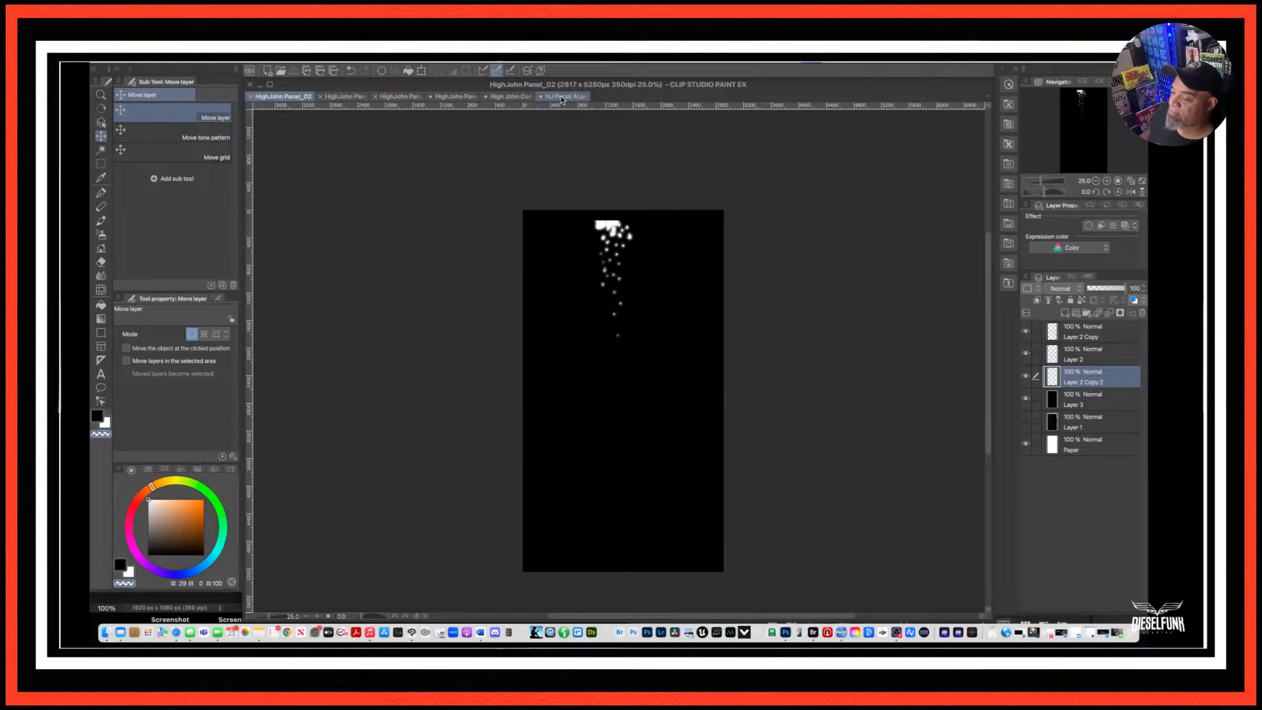
{"action": "left_click", "coordinate": [511, 97]}
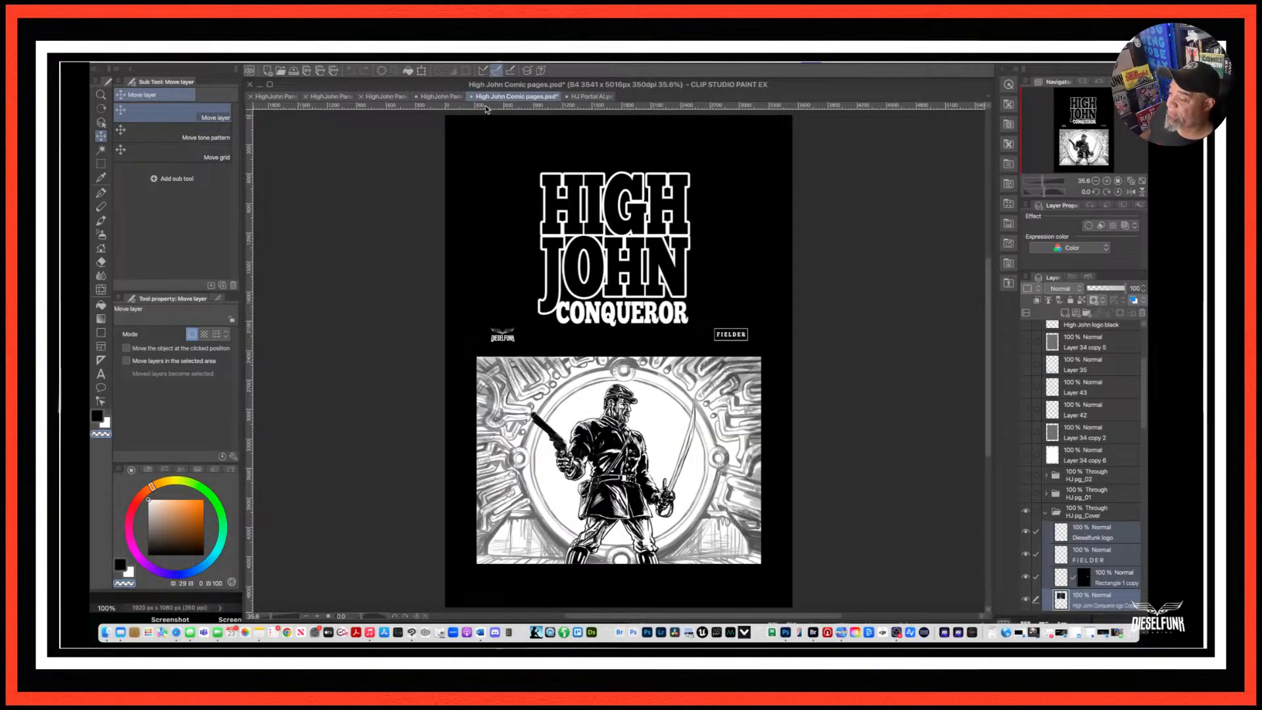
{"action": "left_click", "coordinate": [471, 97]}
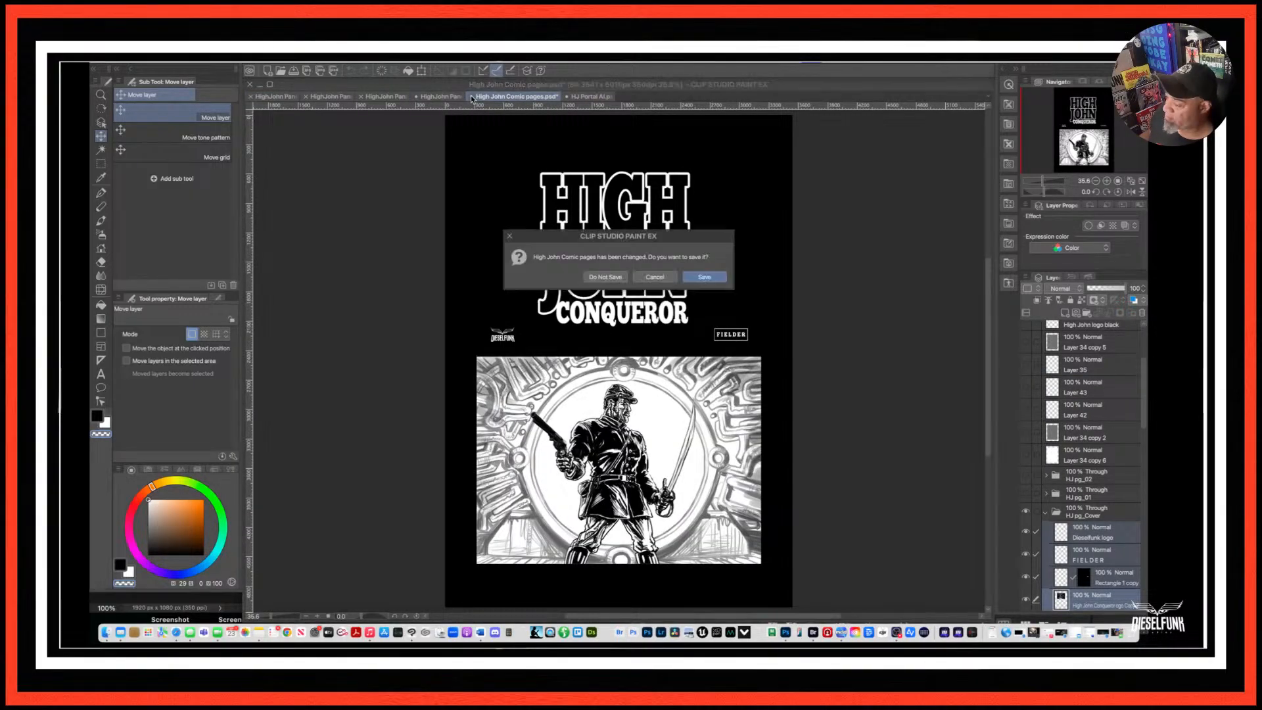
{"action": "left_click", "coordinate": [606, 277]}
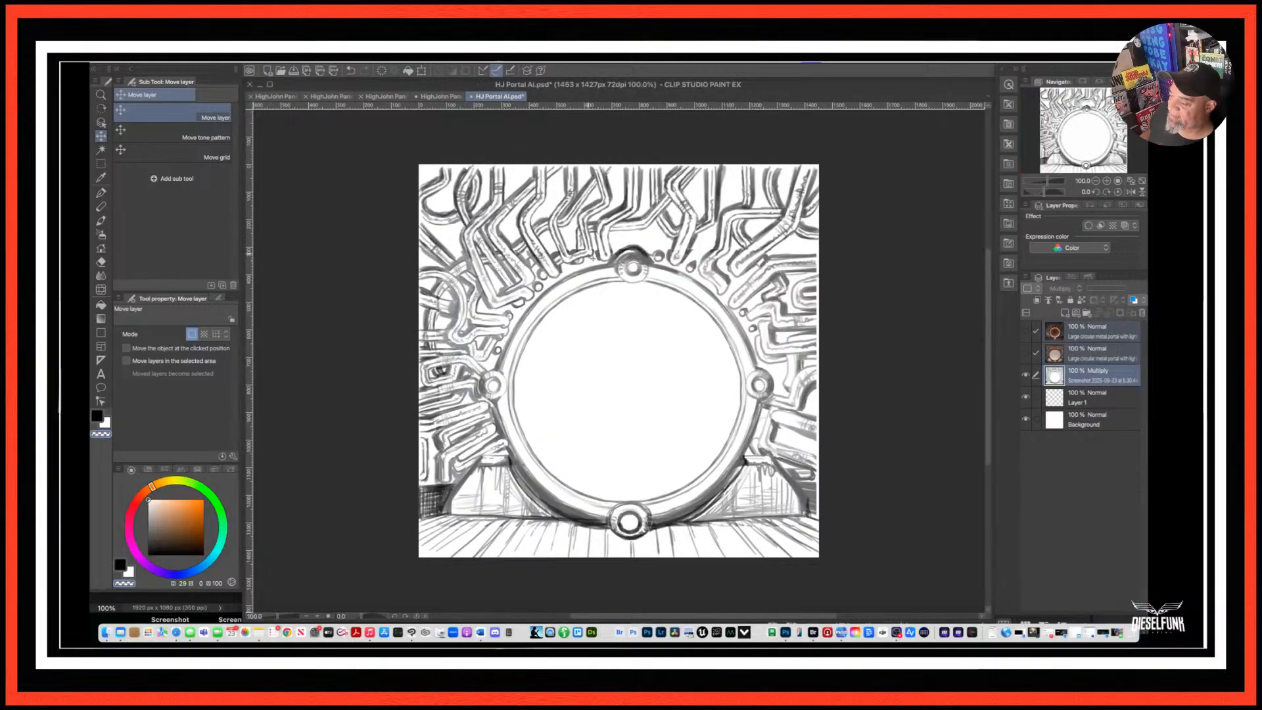
{"action": "left_click", "coordinate": [471, 97]}
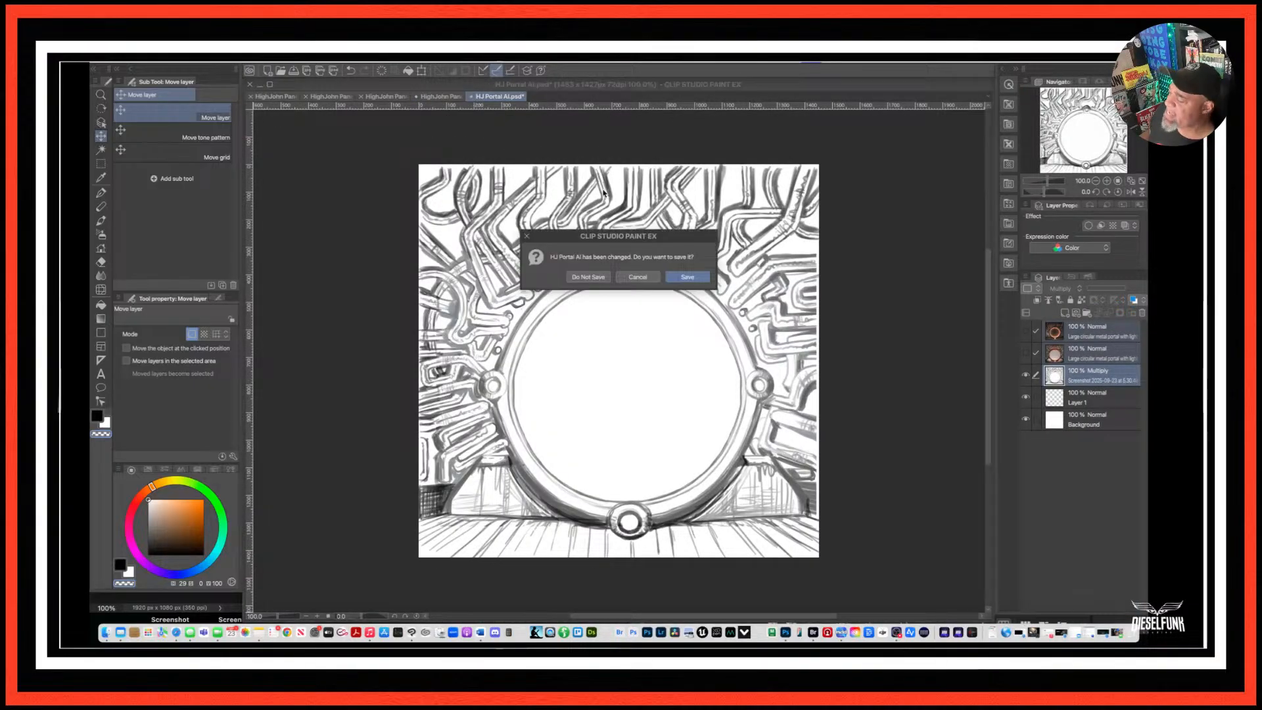
{"action": "left_click", "coordinate": [600, 278]}
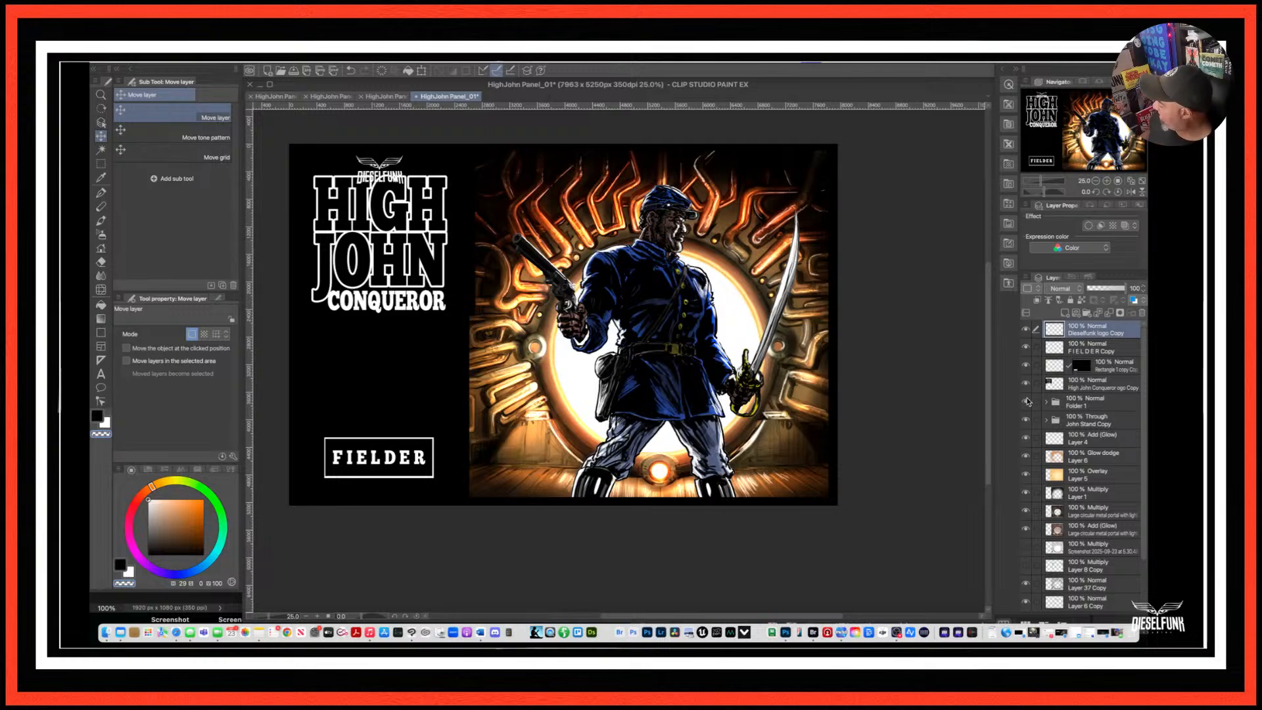
Compare the portal background with Layer 1, the two circular metal portal layers and the screenshot sketch layer toggled off and on.
{"action": "left_click", "coordinate": [1025, 492]}
{"action": "left_click", "coordinate": [1026, 512]}
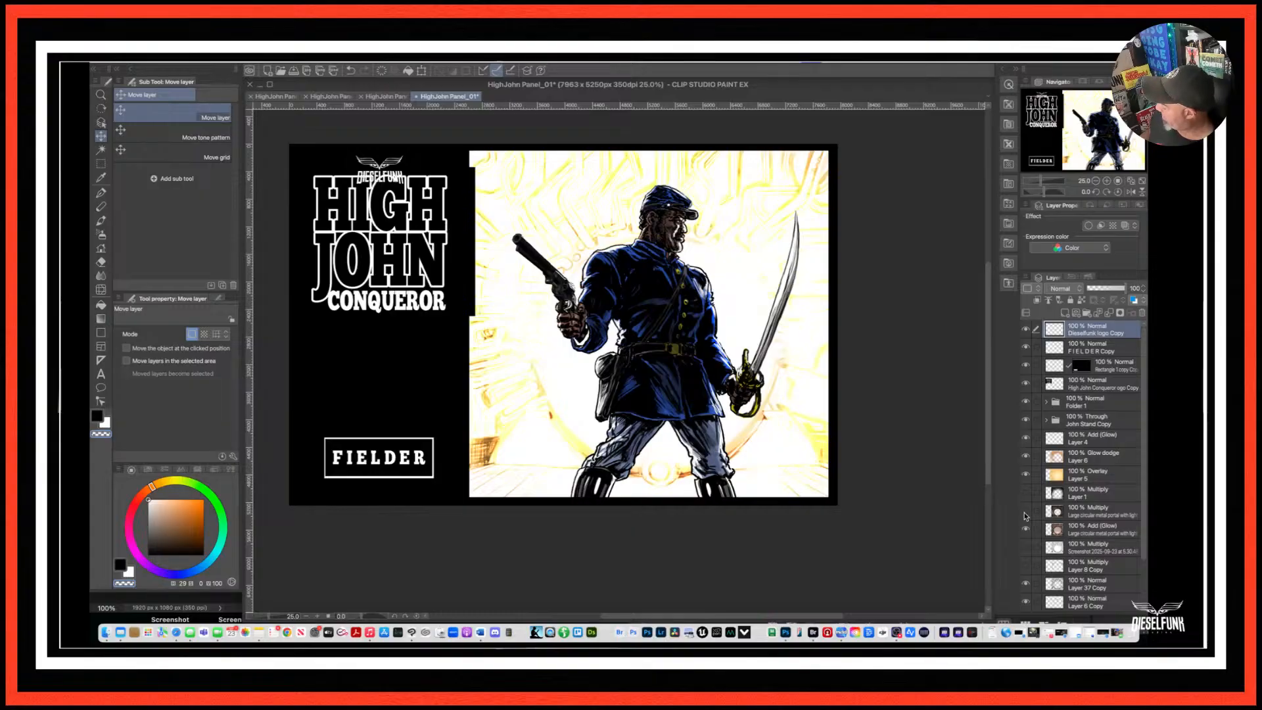
{"action": "left_click", "coordinate": [1026, 530]}
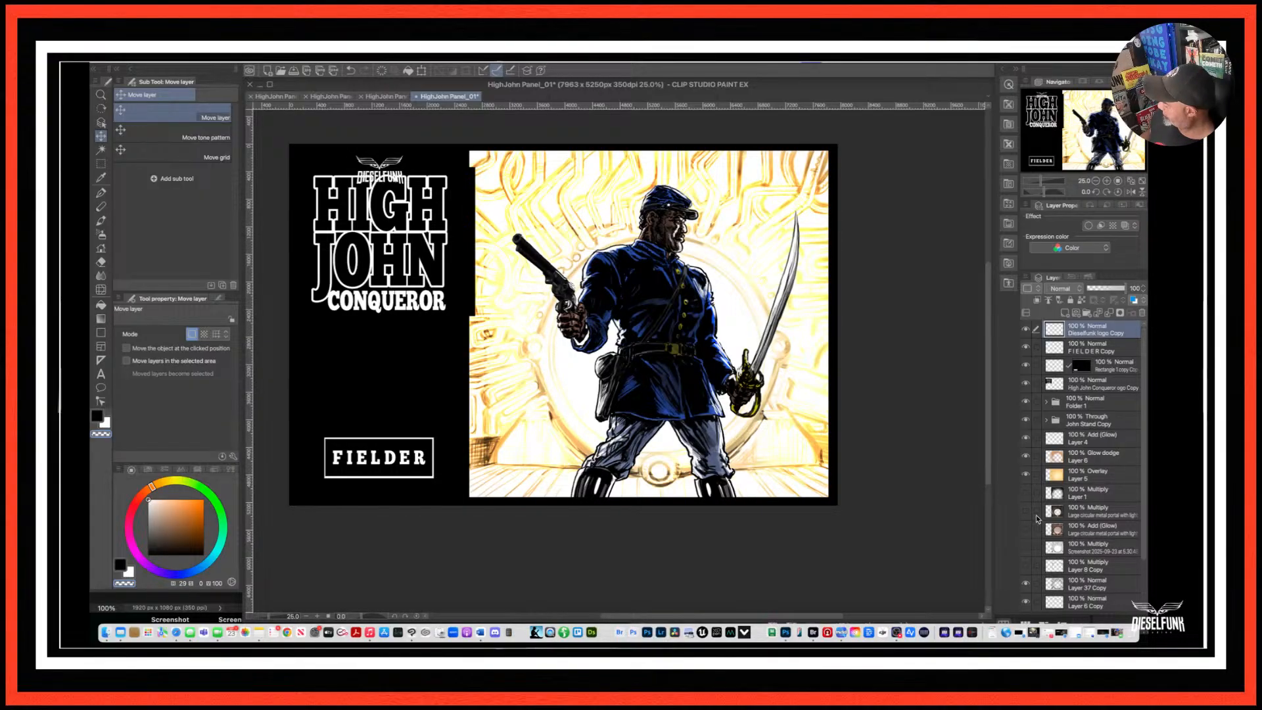
{"action": "scroll", "coordinate": [1036, 520], "scroll_direction": "down", "scroll_amount": 1}
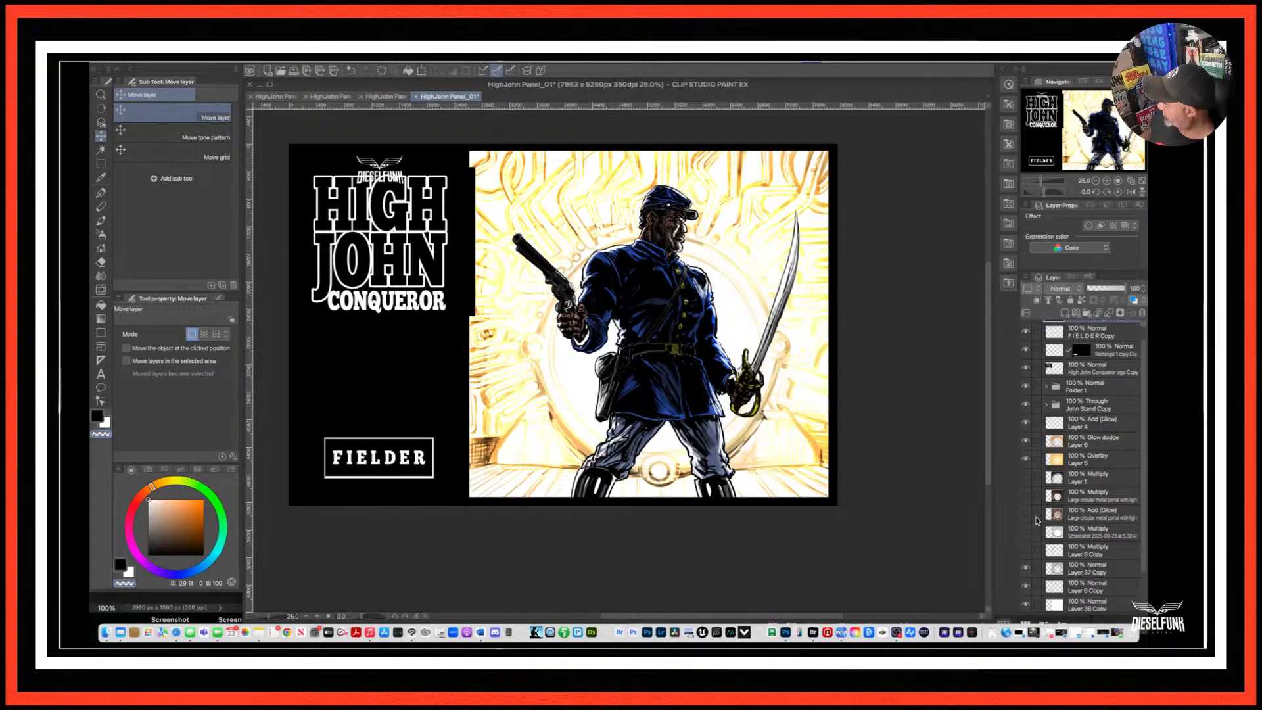
{"action": "left_click", "coordinate": [1026, 478]}
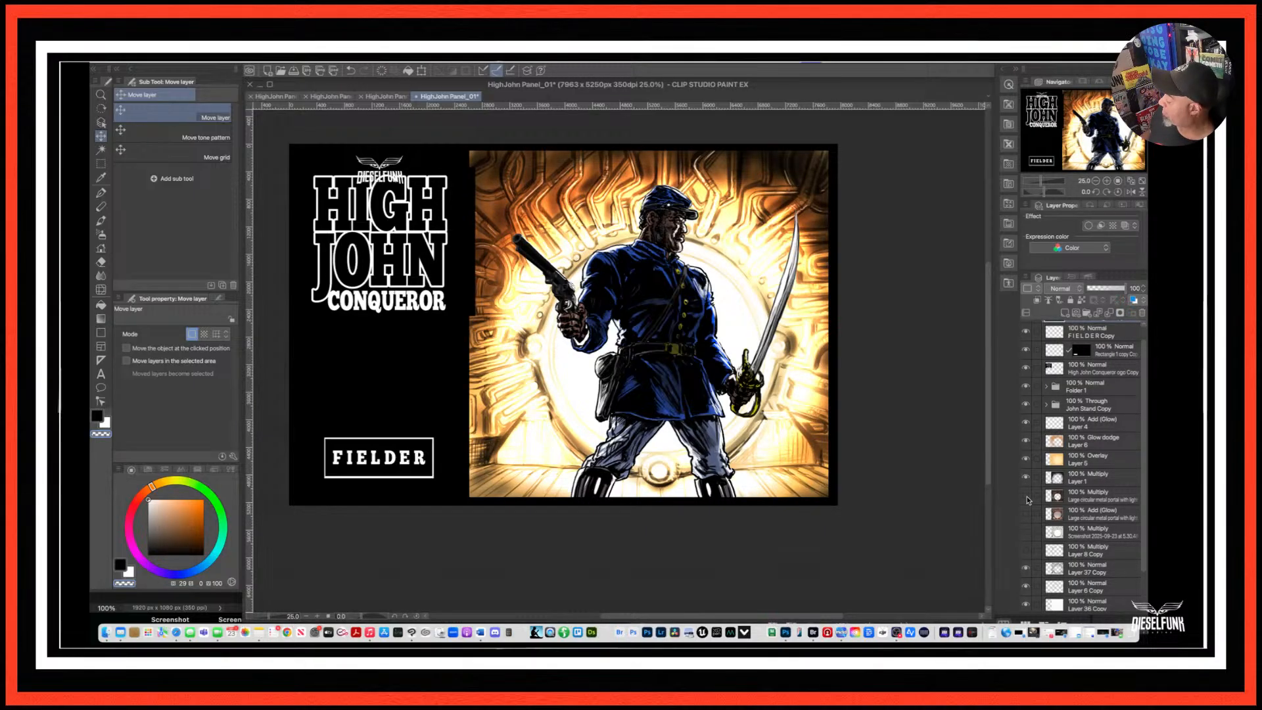
{"action": "left_click", "coordinate": [1025, 532]}
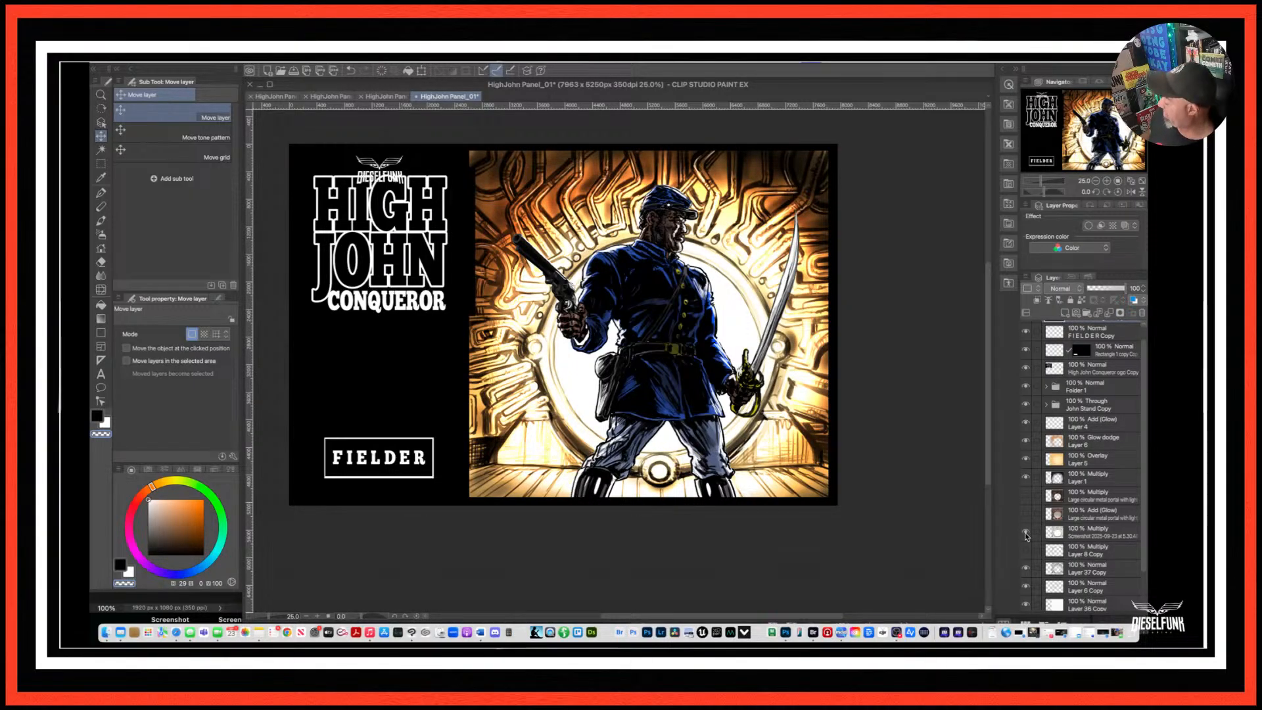
{"action": "left_click", "coordinate": [1026, 533]}
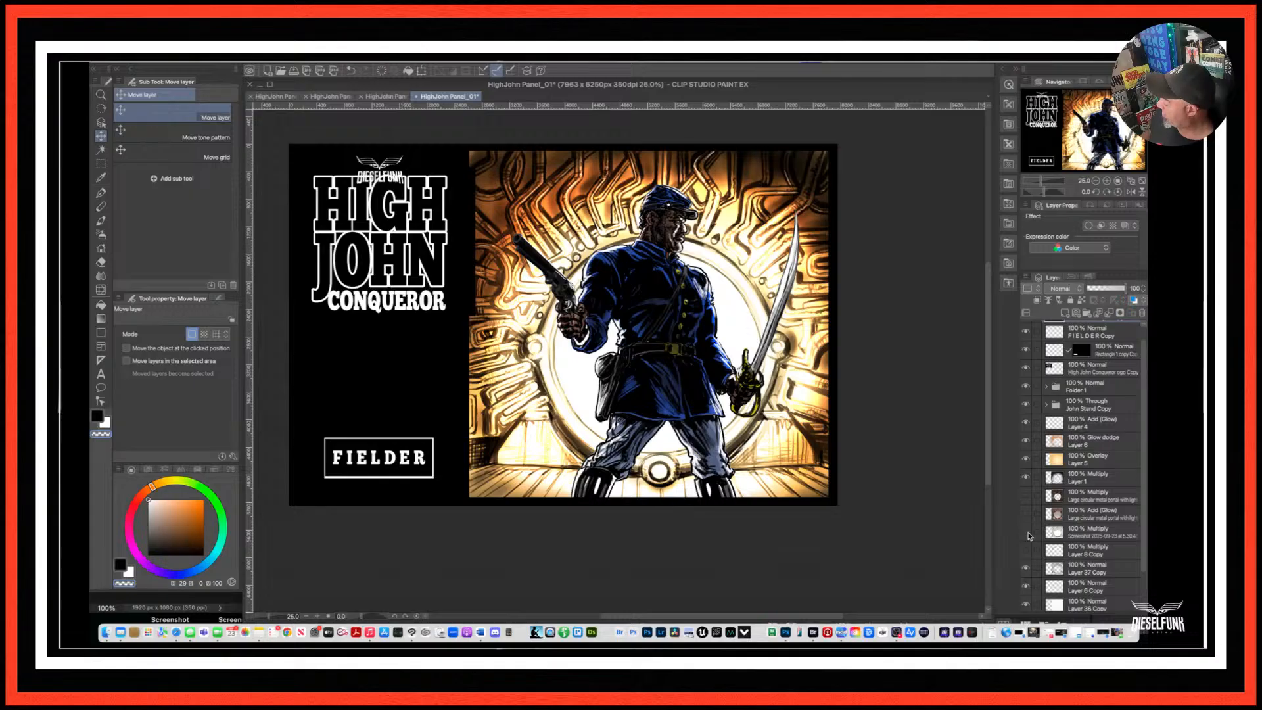
{"action": "left_click", "coordinate": [1026, 514]}
{"action": "left_click", "coordinate": [1024, 494]}
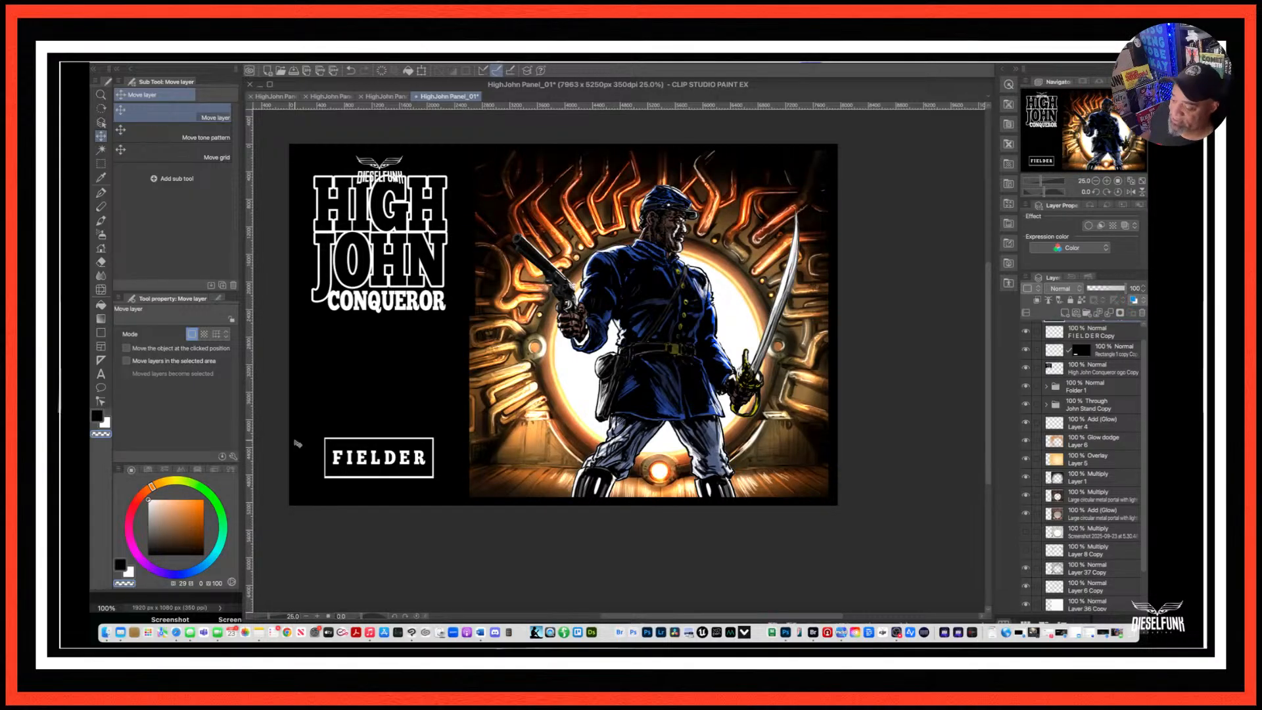
Move the High John Conqueror title layer straight down to clear space beneath the Dieselfunk logo.
{"action": "scroll", "coordinate": [1101, 401], "scroll_direction": "up", "scroll_amount": 1}
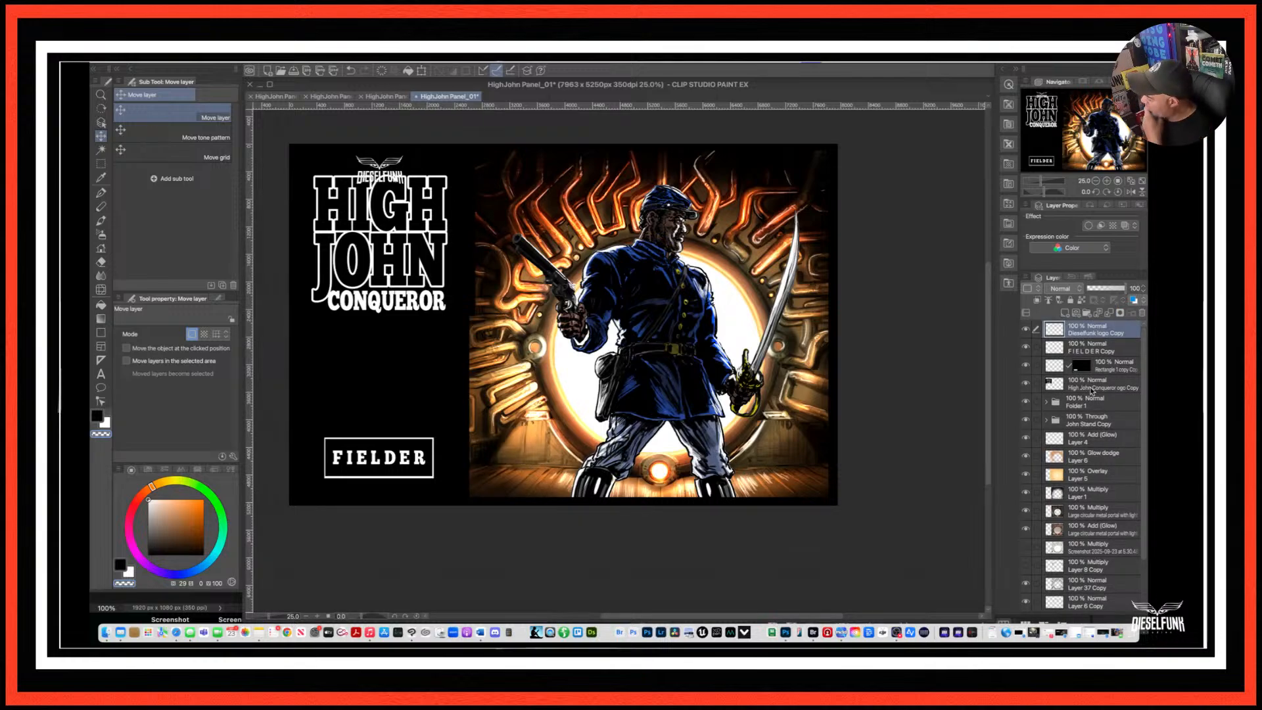
{"action": "left_click", "coordinate": [1083, 388]}
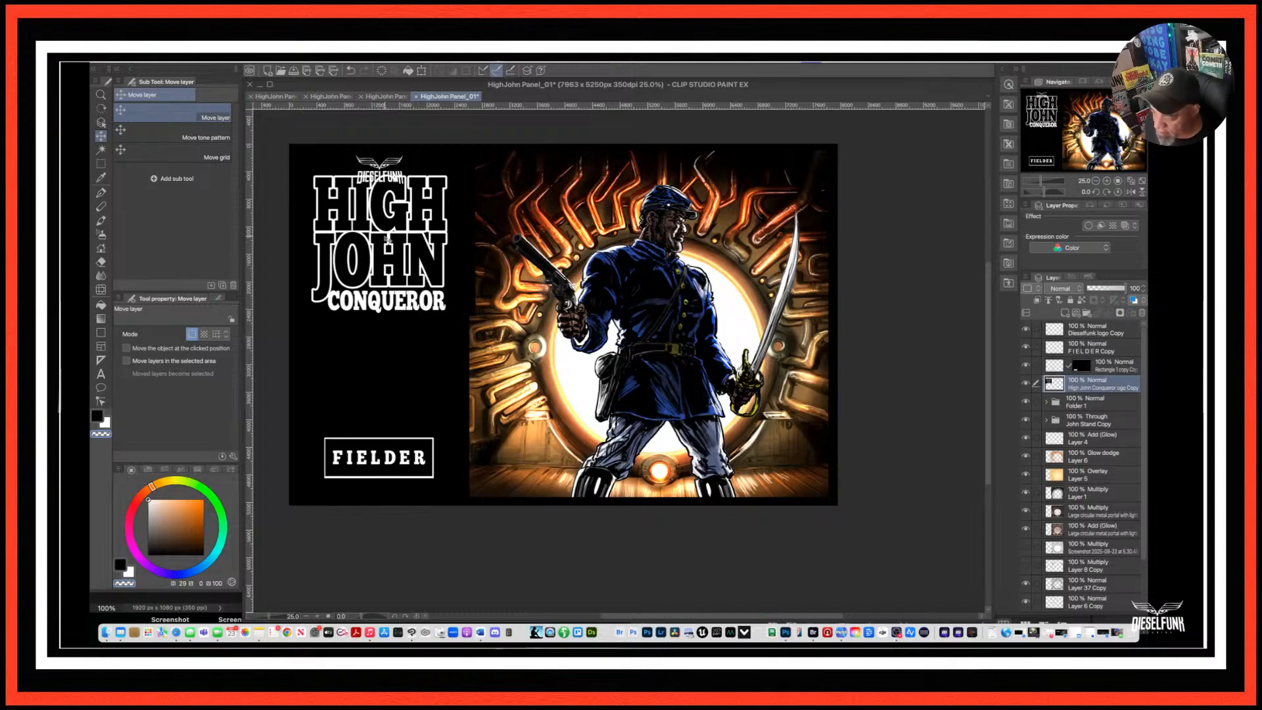
{"action": "left_click_drag", "start_coordinate": [388, 240], "coordinate": [388, 271]}
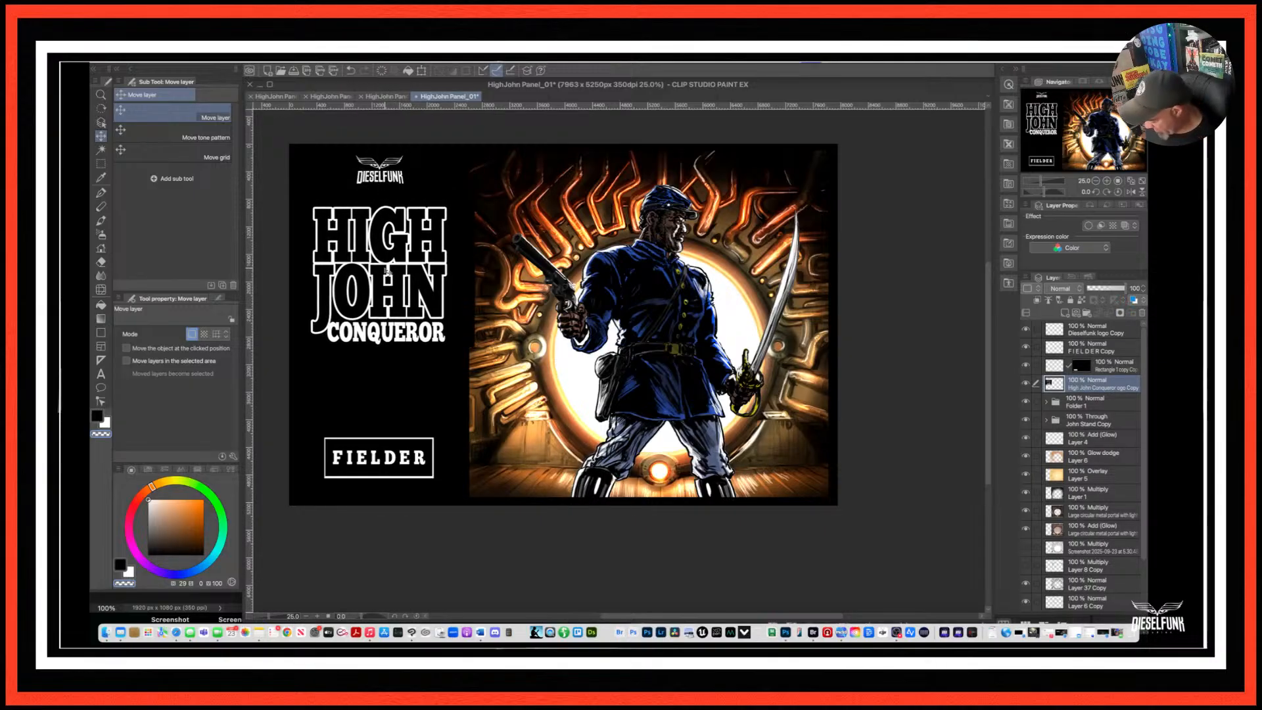
Scale the High John Conqueror title to 108%, place it over the portal artwork and apply the transformation.
{"action": "key", "text": "super+t"}
{"action": "left_click_drag", "start_coordinate": [474, 199], "coordinate": [489, 186]}
{"action": "left_click_drag", "start_coordinate": [428, 221], "coordinate": [641, 233]}
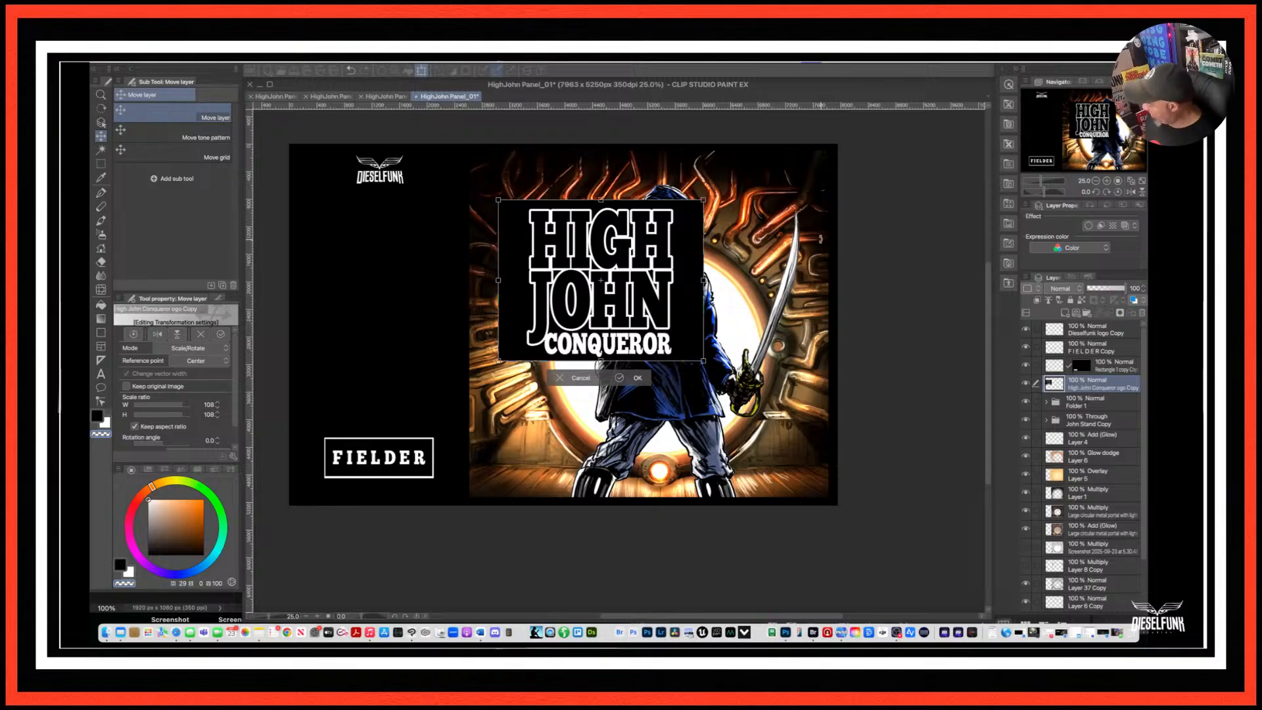
{"action": "key", "text": "Return"}
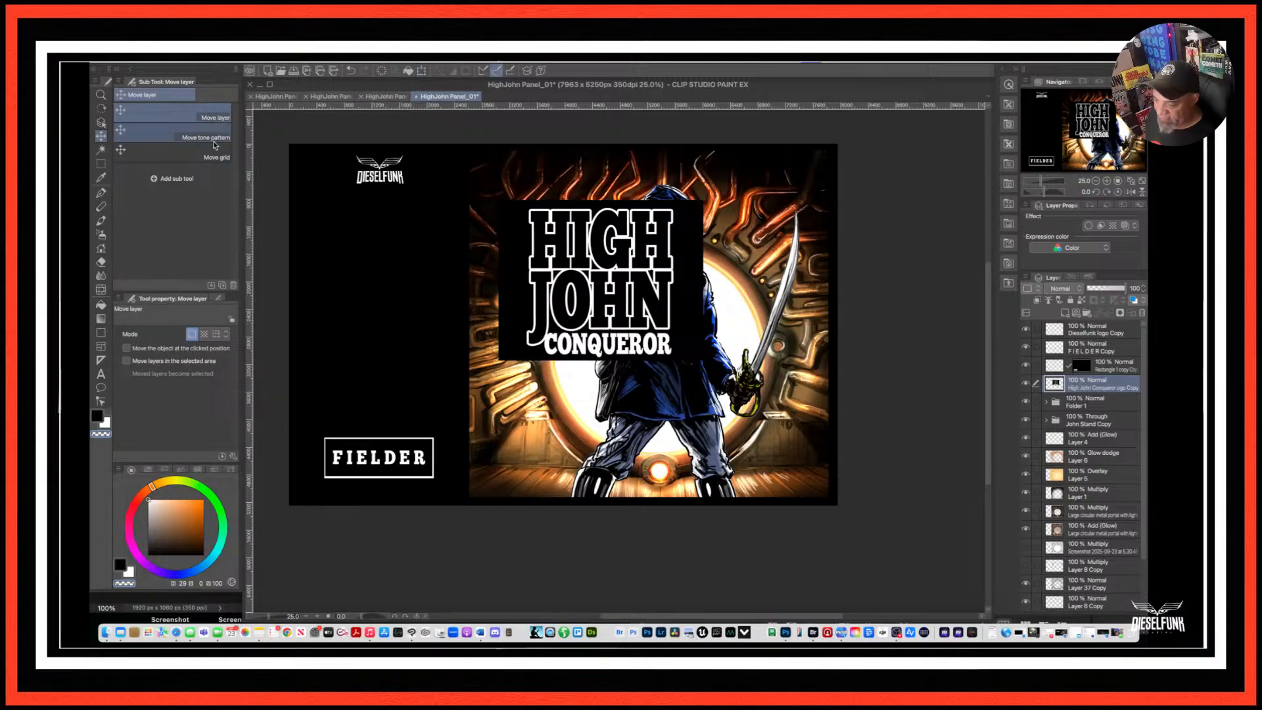
Delete strips of the title layer's black backing on both sides of the lettering using rectangular selections, and deselect.
{"action": "left_click", "coordinate": [101, 164]}
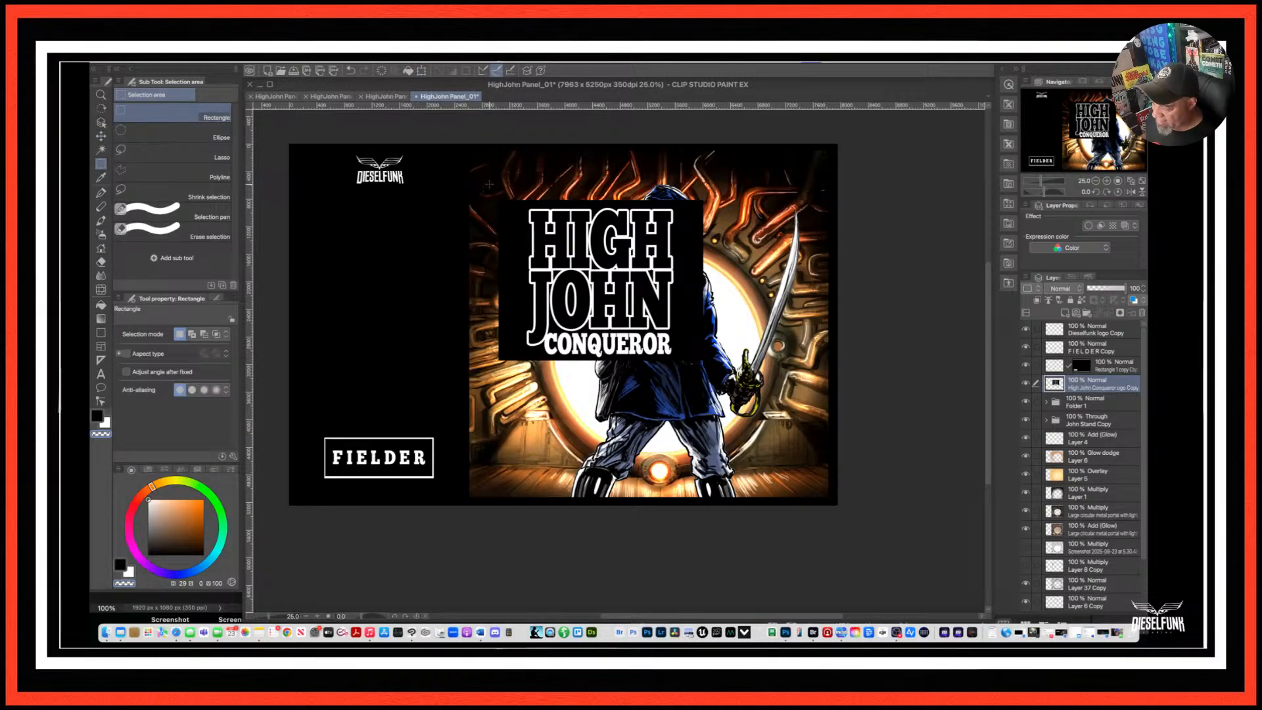
{"action": "left_click_drag", "start_coordinate": [489, 184], "coordinate": [517, 388]}
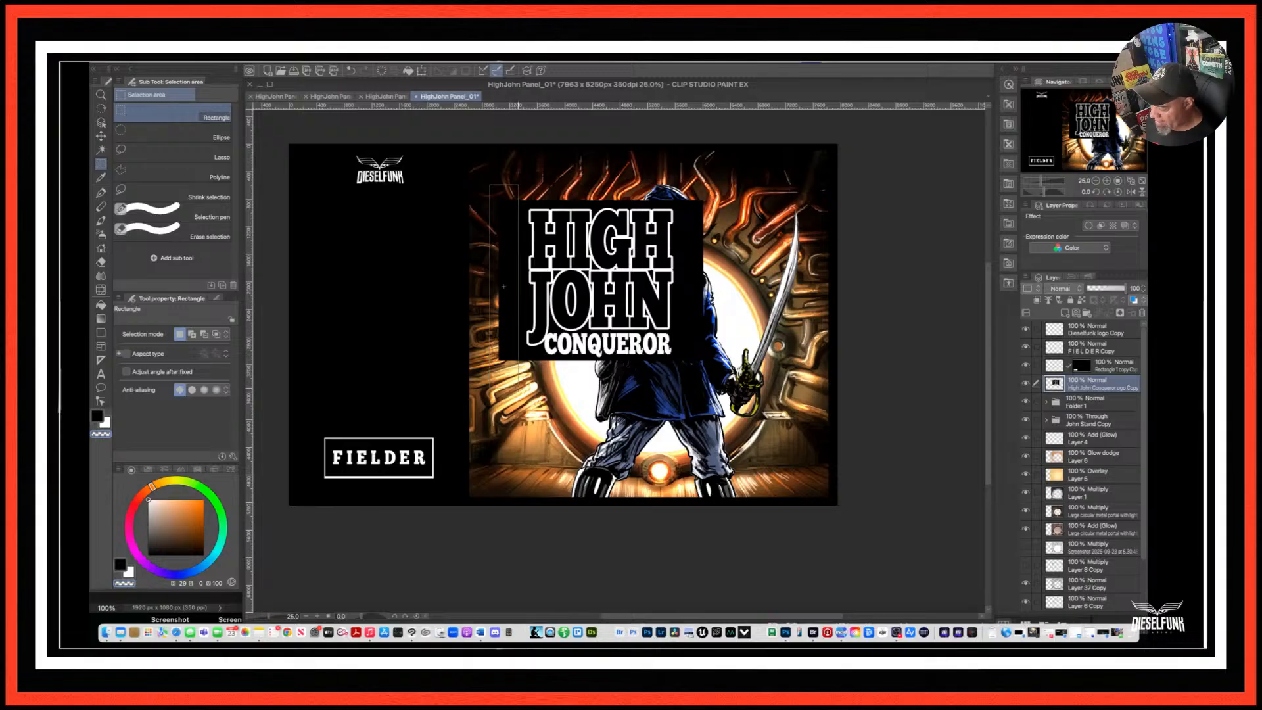
{"action": "key", "text": "Delete"}
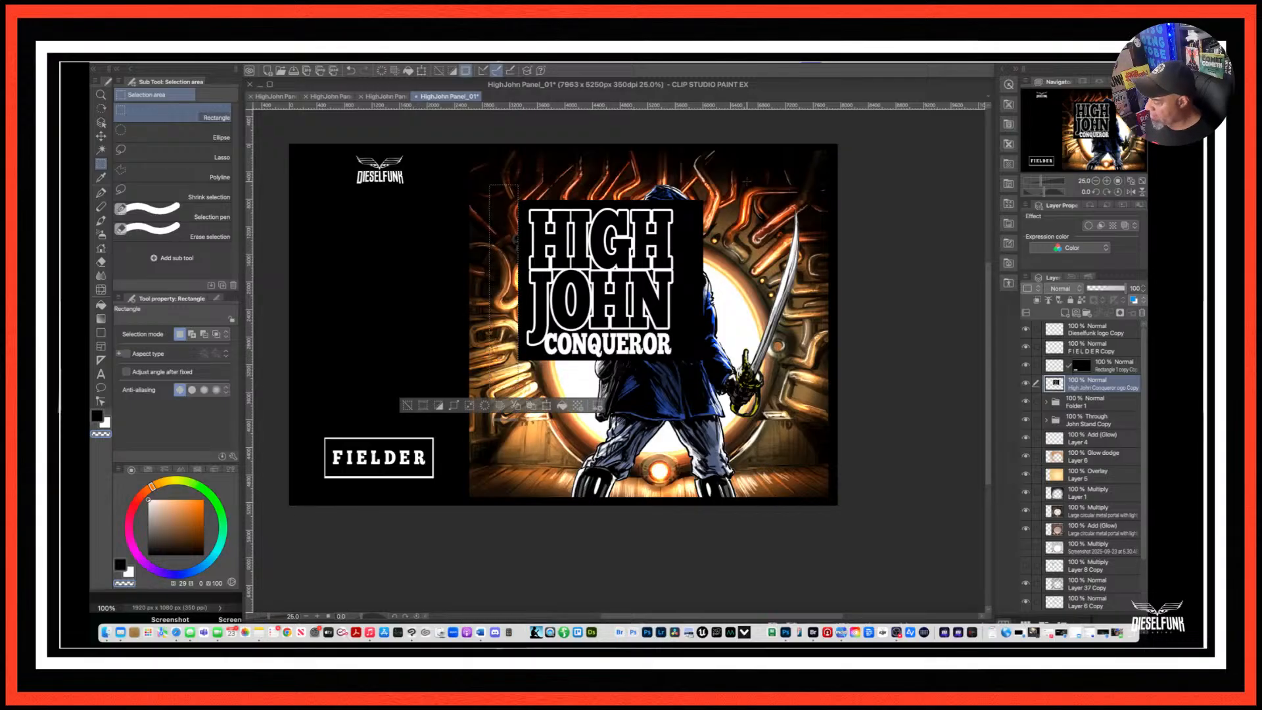
{"action": "left_click_drag", "start_coordinate": [748, 180], "coordinate": [686, 393]}
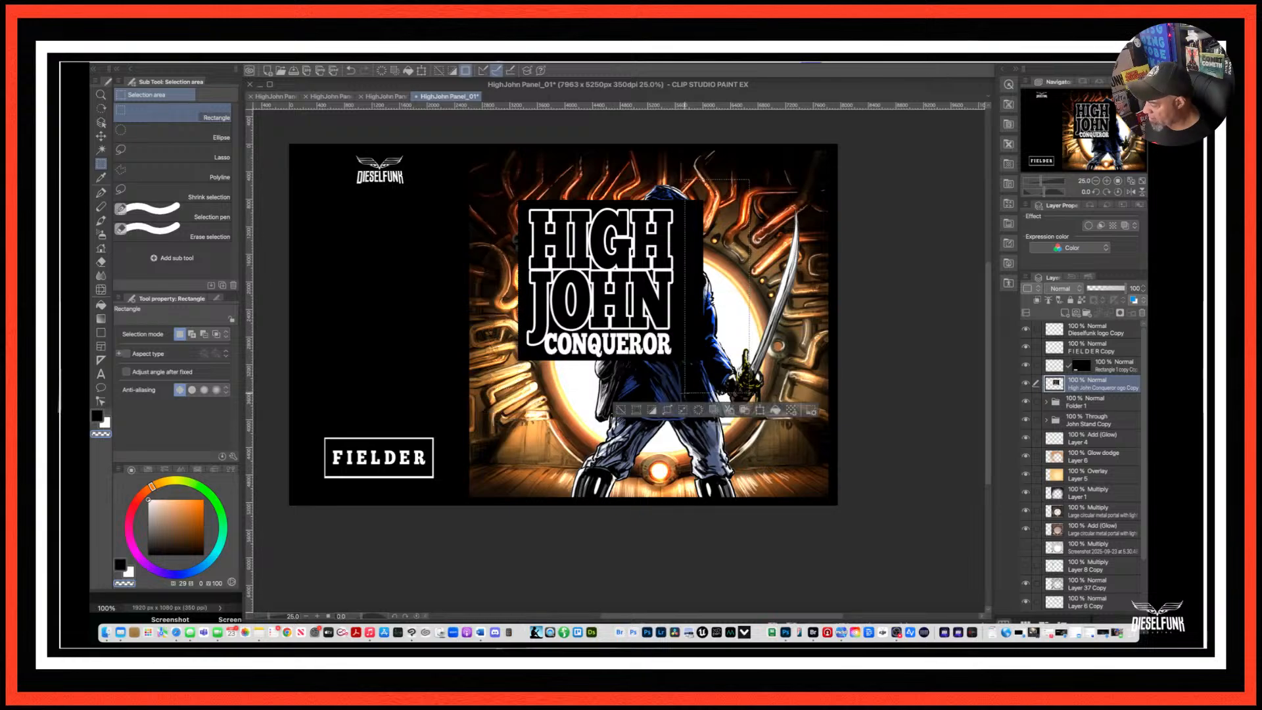
{"action": "key", "text": "Delete"}
{"action": "key", "text": "ctrl+d"}
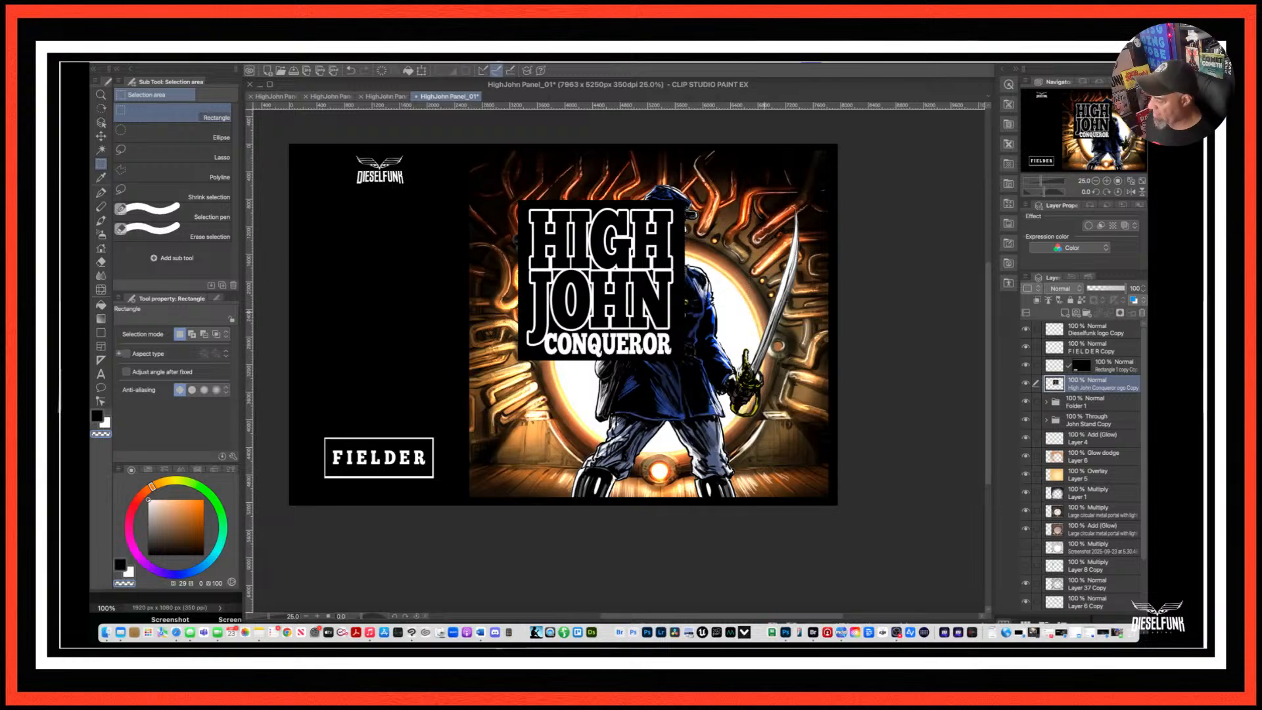
Return the trimmed title to the black area between the logo and nameplate, scale it to 105%, nudge it right and apply.
{"action": "left_click", "coordinate": [99, 136]}
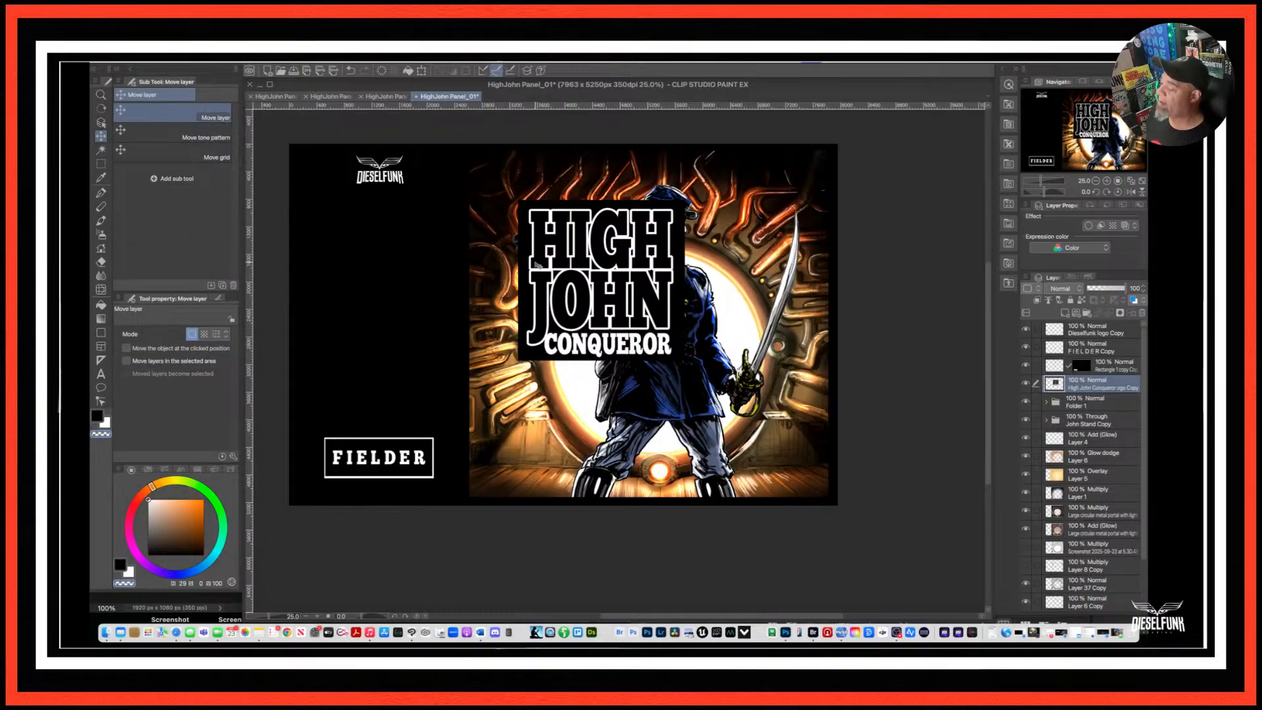
{"action": "left_click_drag", "start_coordinate": [618, 275], "coordinate": [401, 286]}
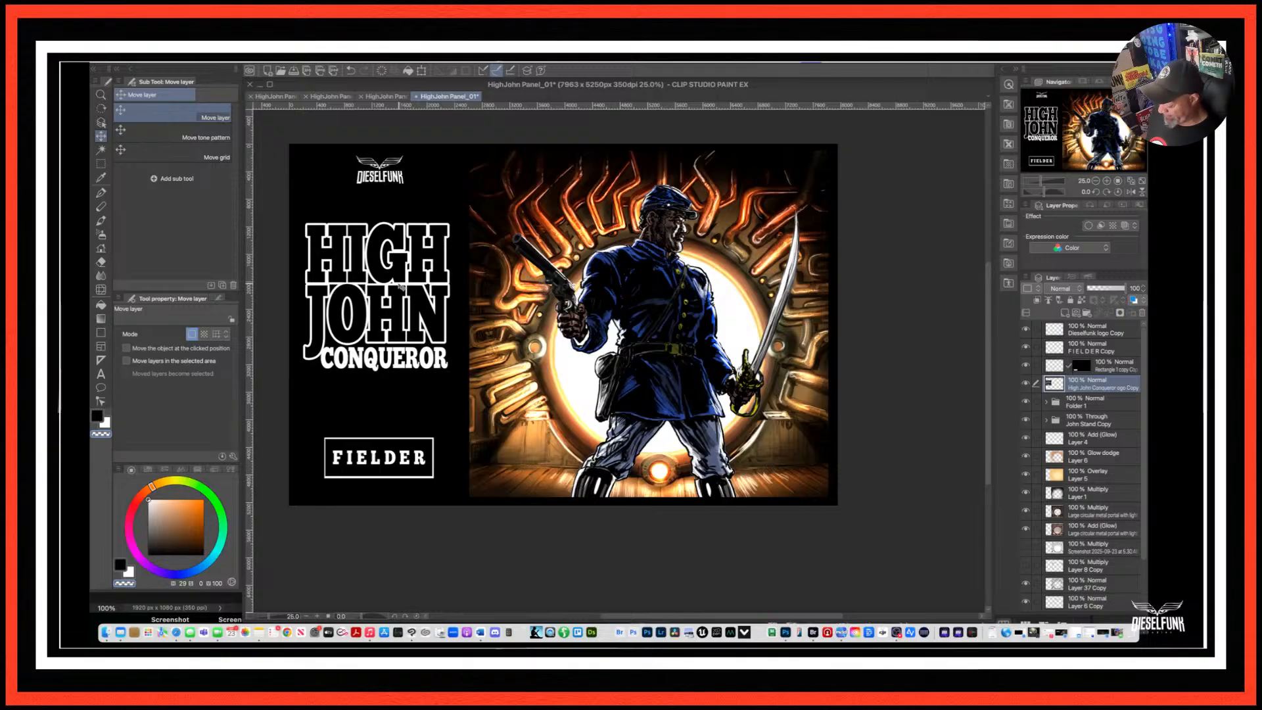
{"action": "key", "text": "super+t"}
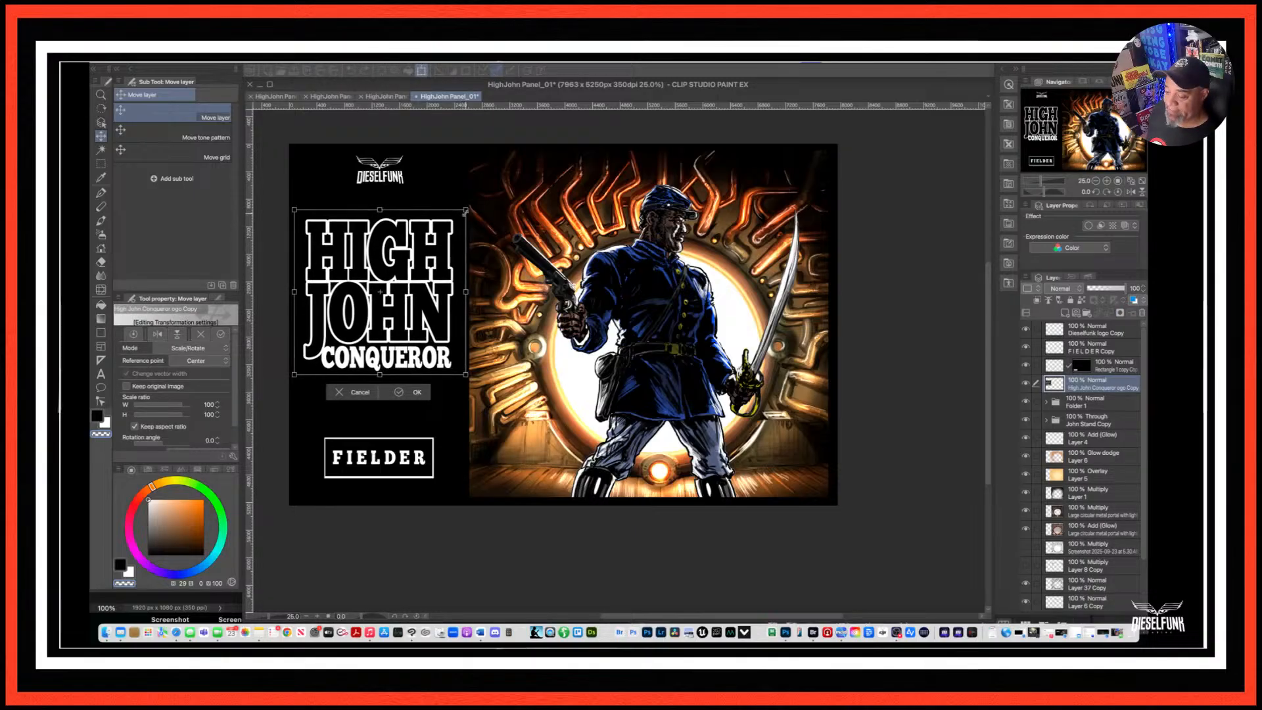
{"action": "left_click_drag", "start_coordinate": [466, 211], "coordinate": [469, 217]}
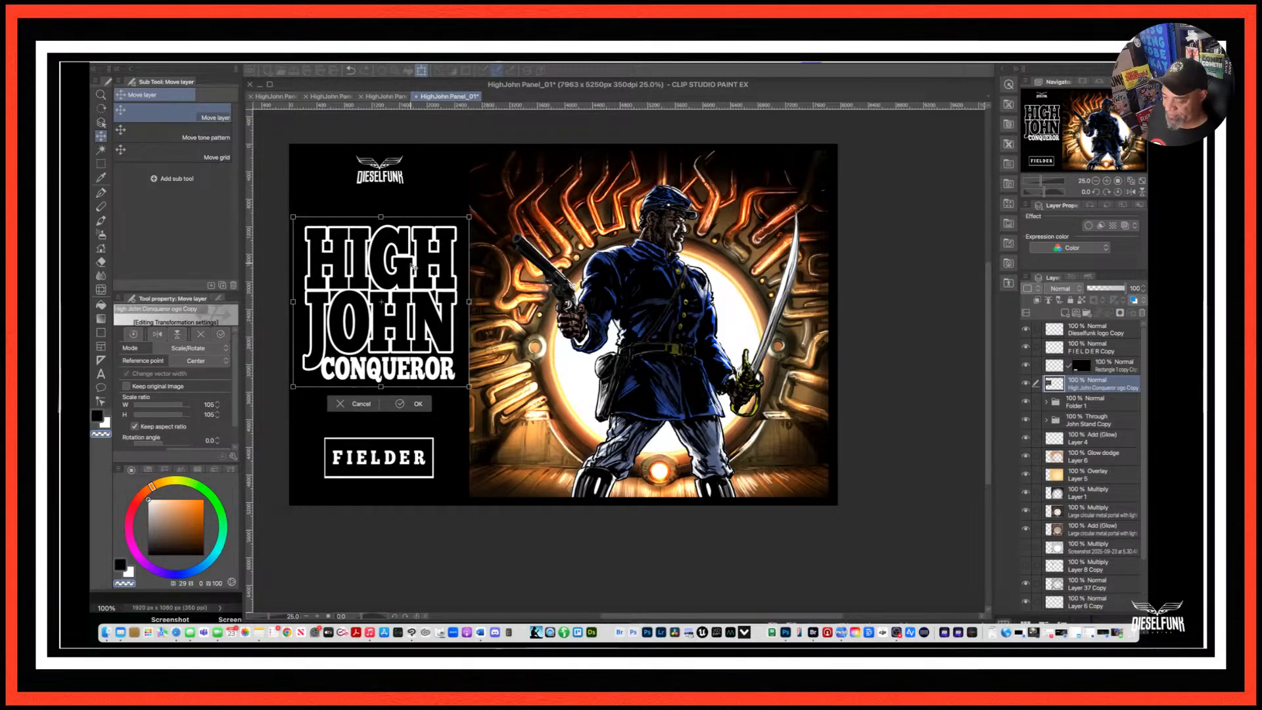
{"action": "left_click_drag", "start_coordinate": [413, 266], "coordinate": [412, 270]}
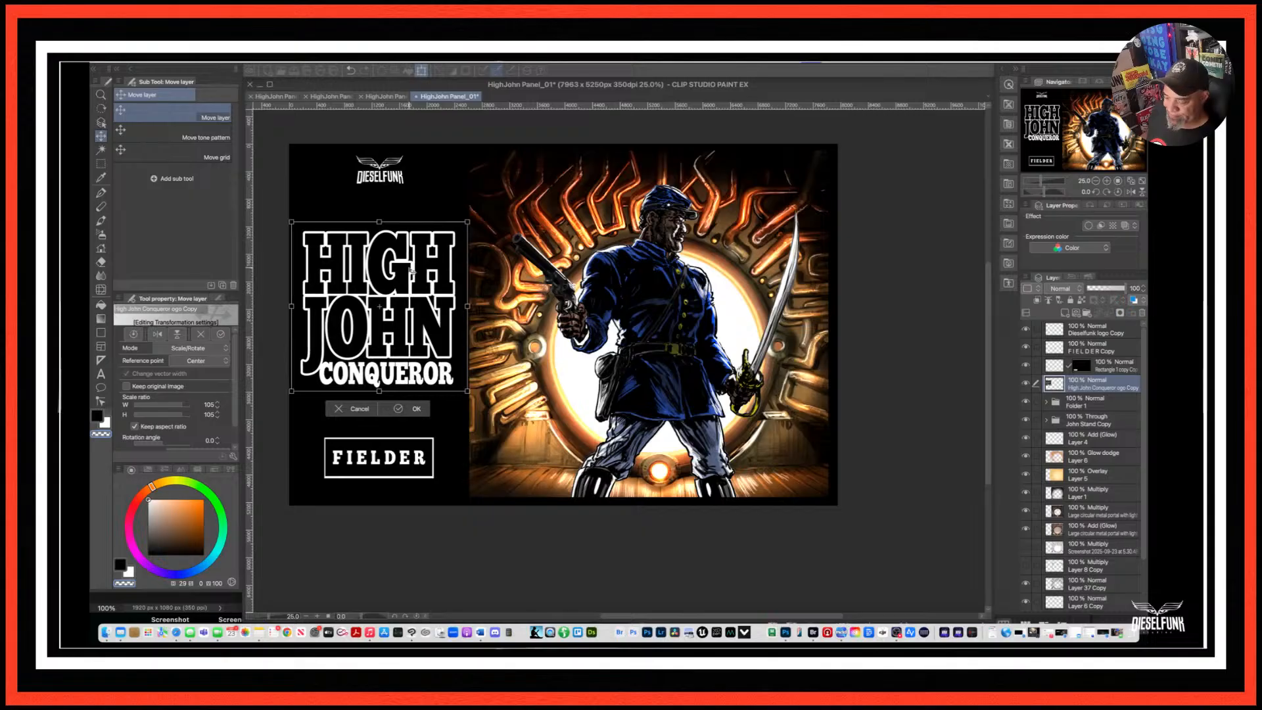
{"action": "key", "text": "Right"}
{"action": "key", "text": "Return"}
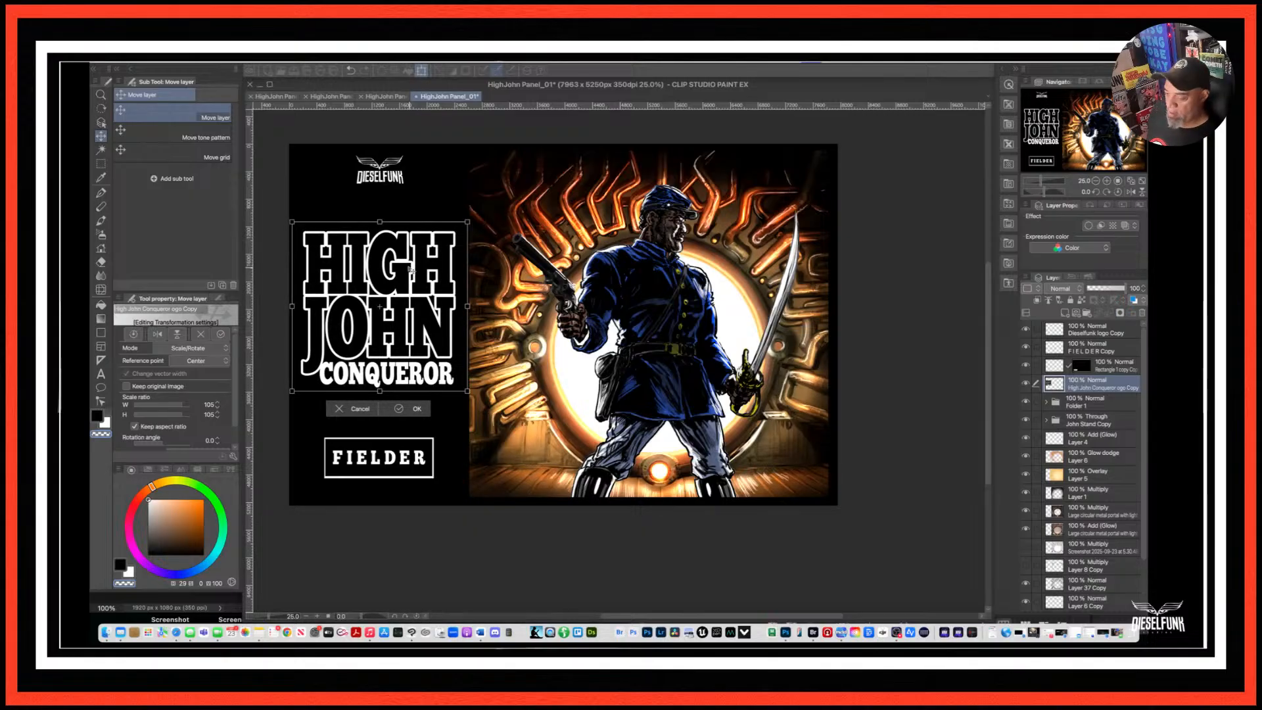
{"action": "key", "text": "Right"}
{"action": "key", "text": "Right"}
{"action": "key", "text": "Right"}
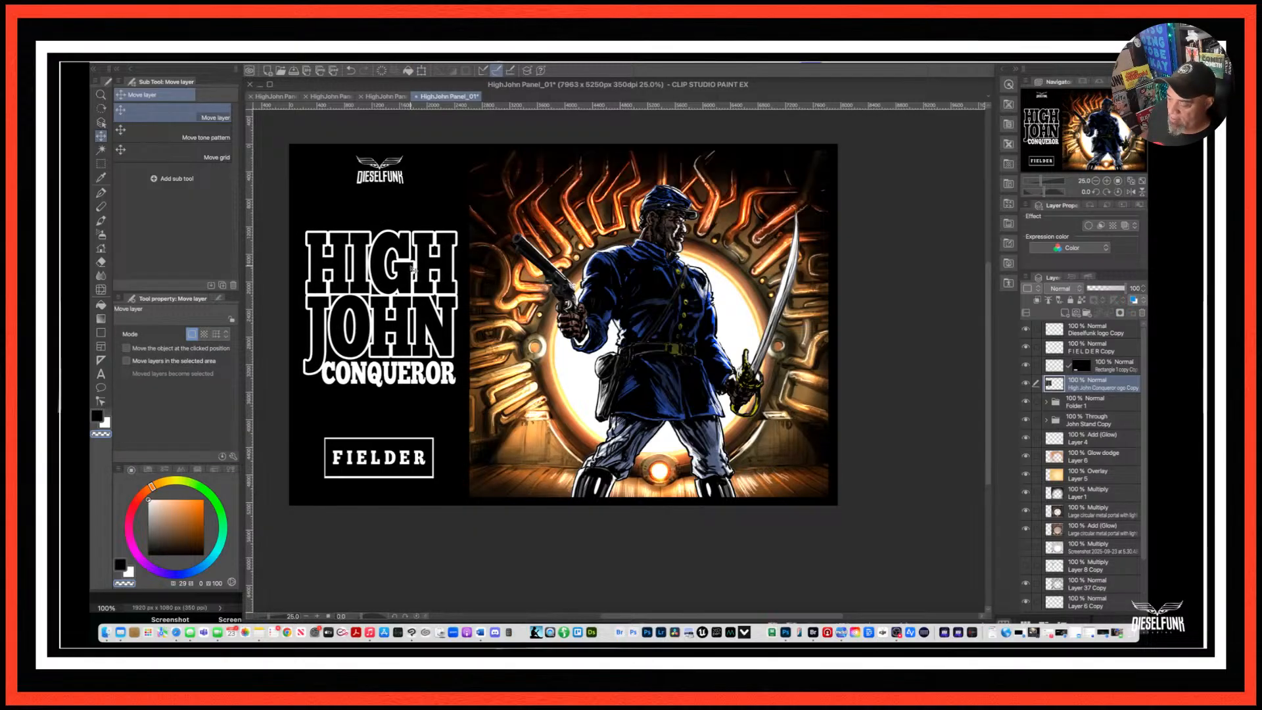
{"action": "key", "text": "Right"}
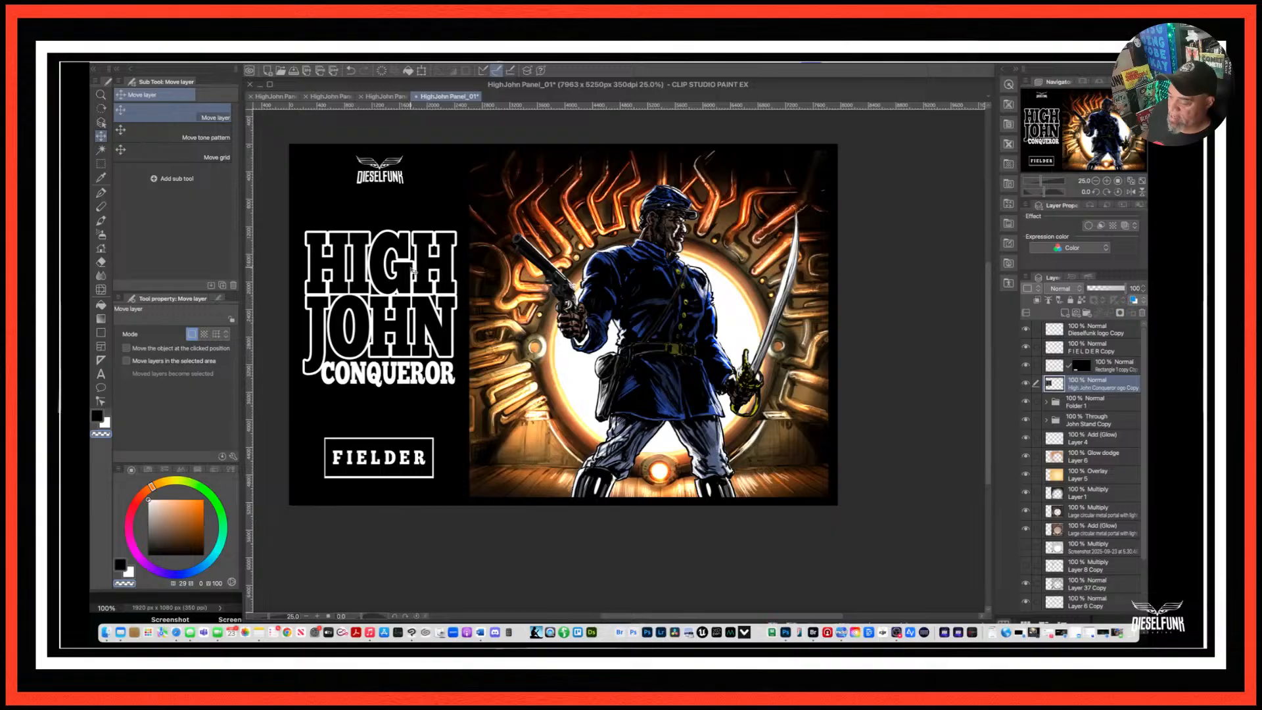
Scale the High John Conqueror title to 97%, apply the transformation and adjust its vertical position between the logo and nameplate.
{"action": "key", "text": "super+t"}
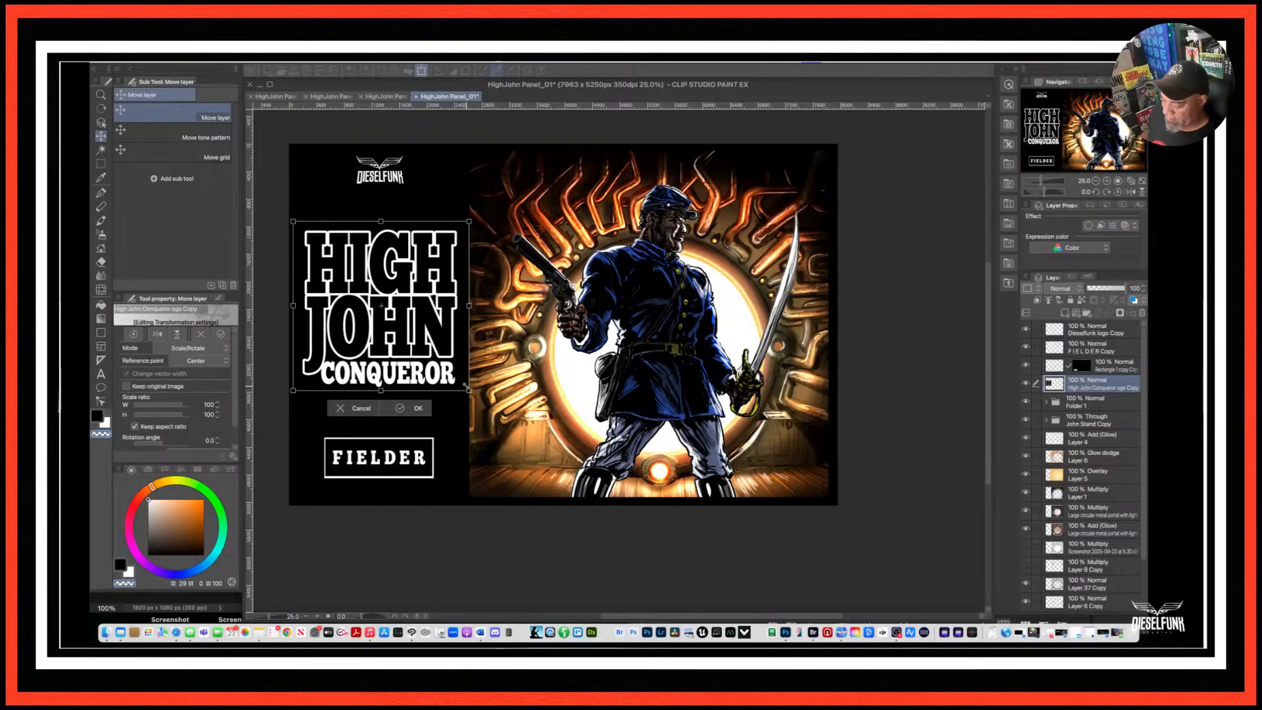
{"action": "left_click_drag", "start_coordinate": [466, 387], "coordinate": [463, 384]}
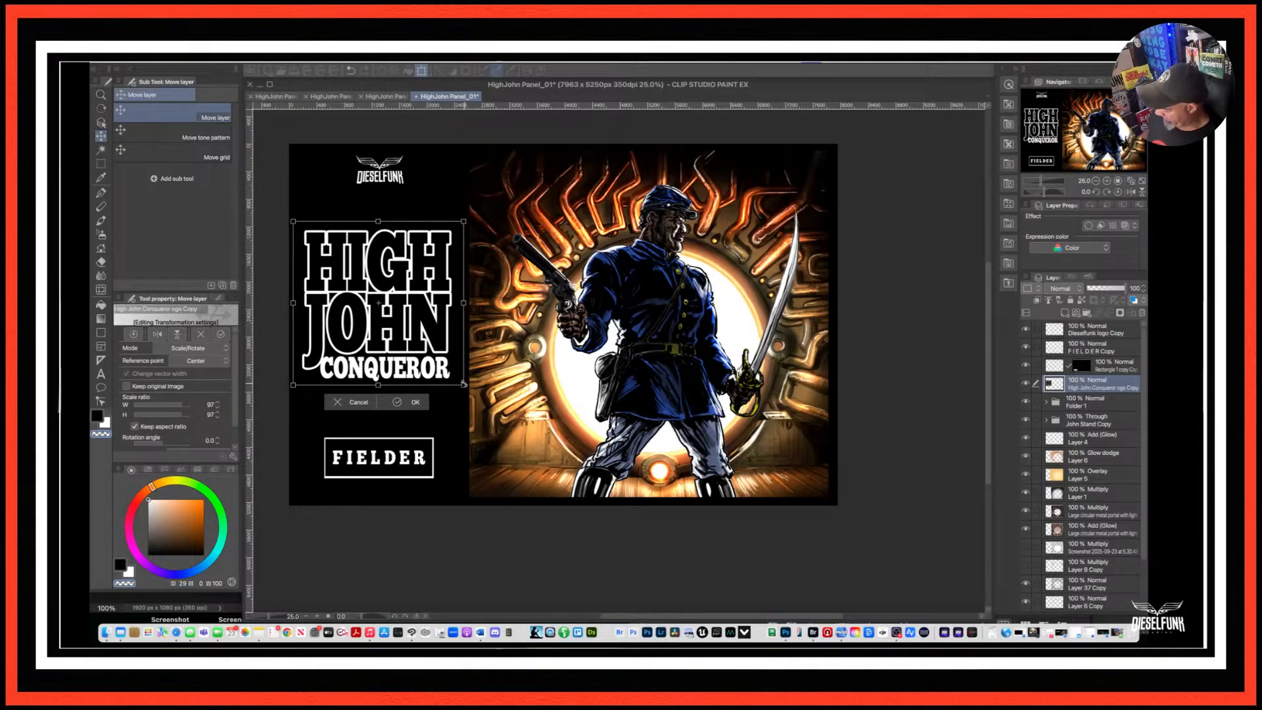
{"action": "key", "text": "Return"}
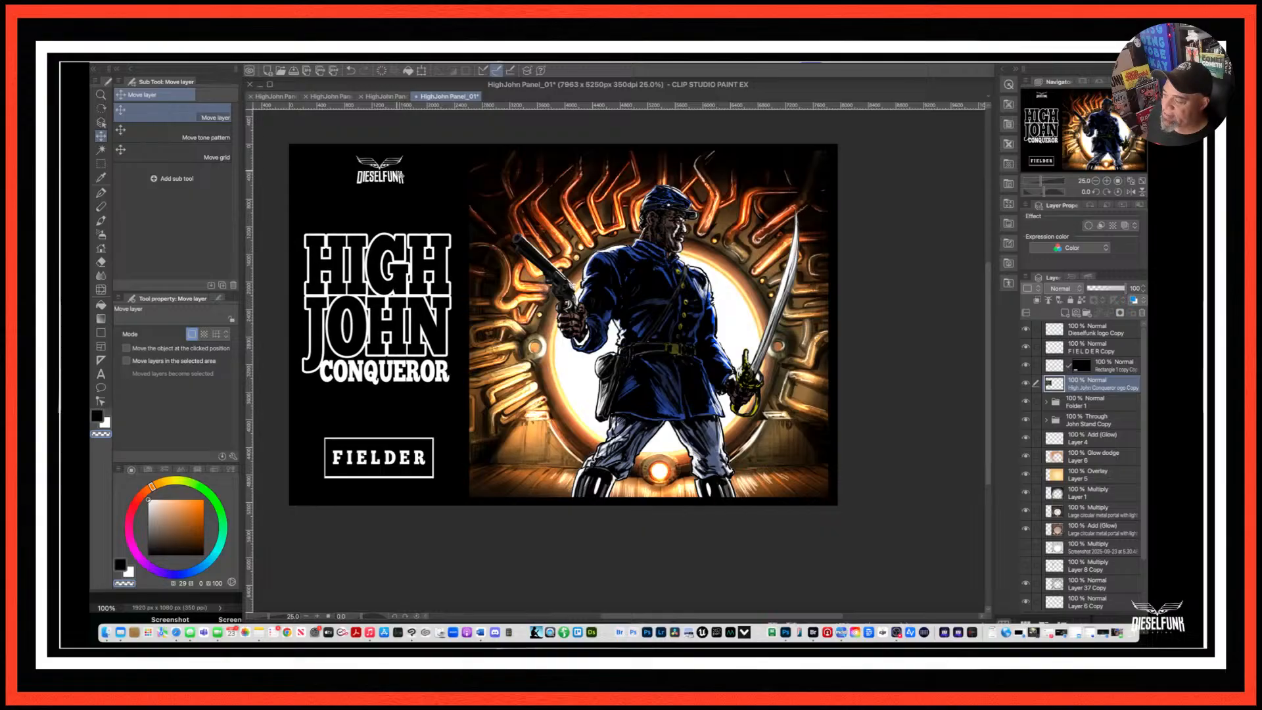
{"action": "left_click_drag", "start_coordinate": [400, 172], "coordinate": [400, 154]}
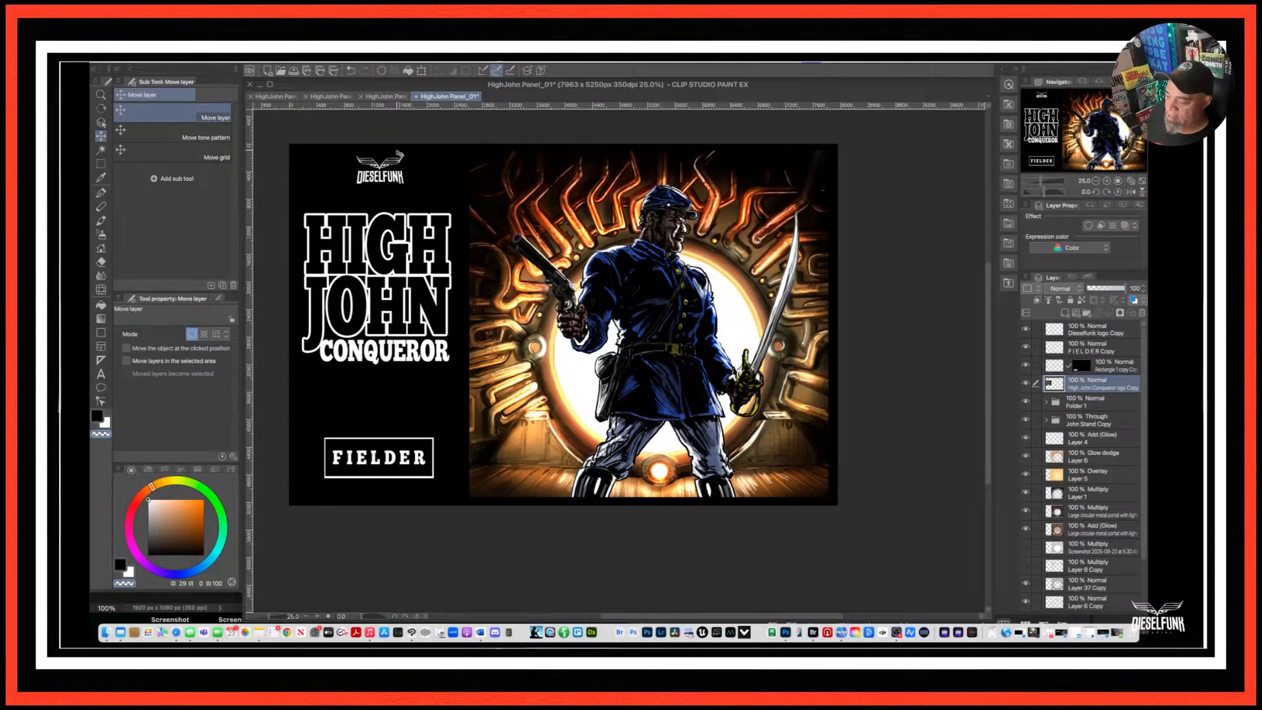
{"action": "left_click_drag", "start_coordinate": [403, 255], "coordinate": [403, 271]}
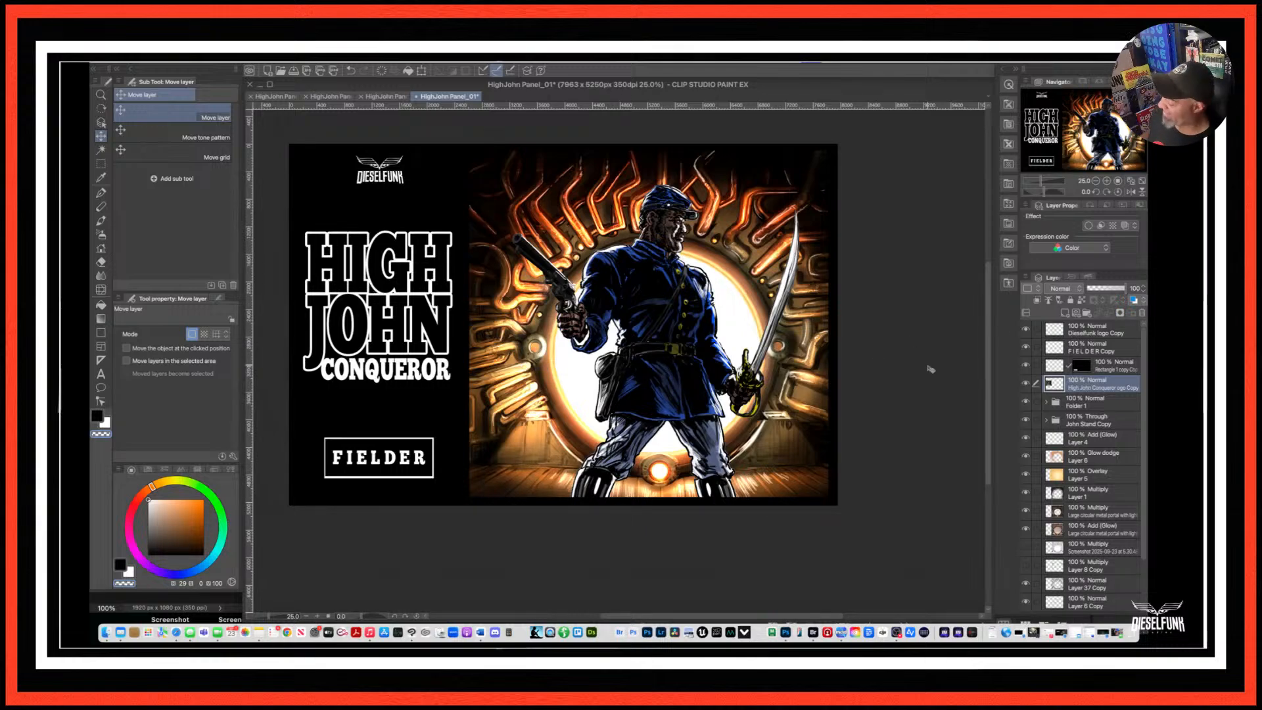
Scale the author nameplate's lettering and frame layers together to 77%, centre them under the title and apply the transformation.
{"action": "left_click", "coordinate": [1095, 352]}
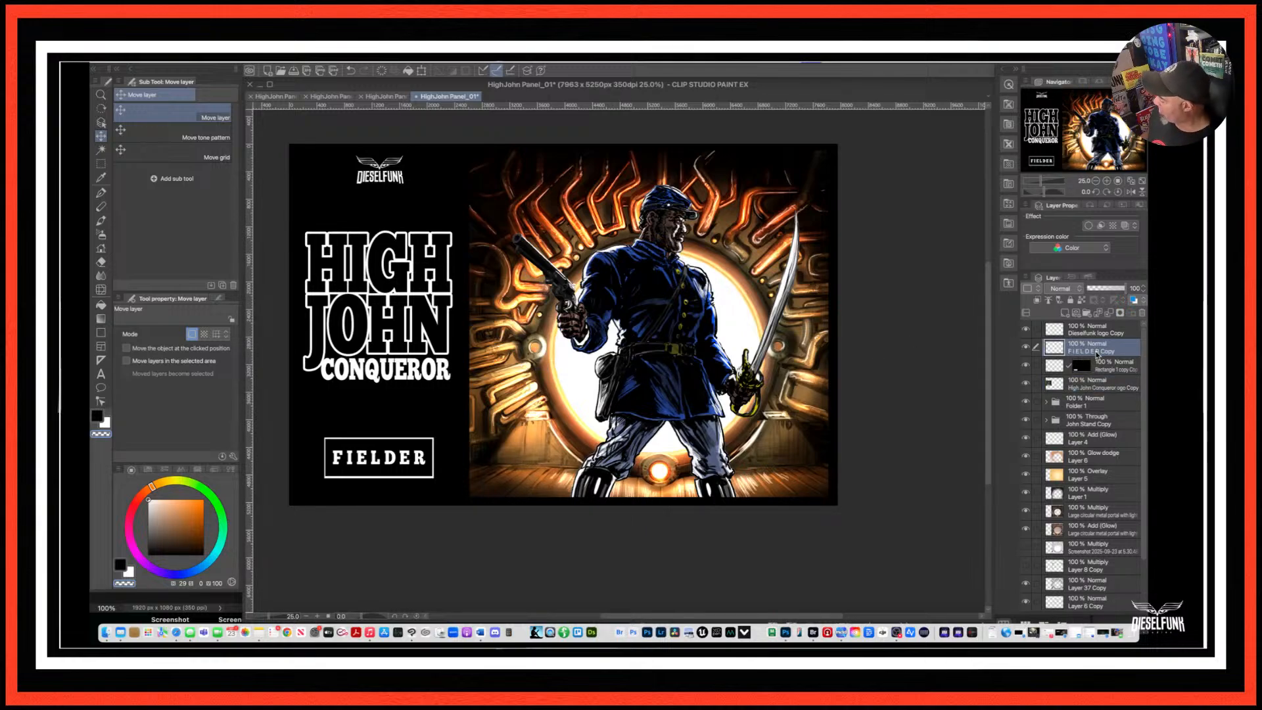
{"action": "left_click", "coordinate": [1091, 370], "text": "super"}
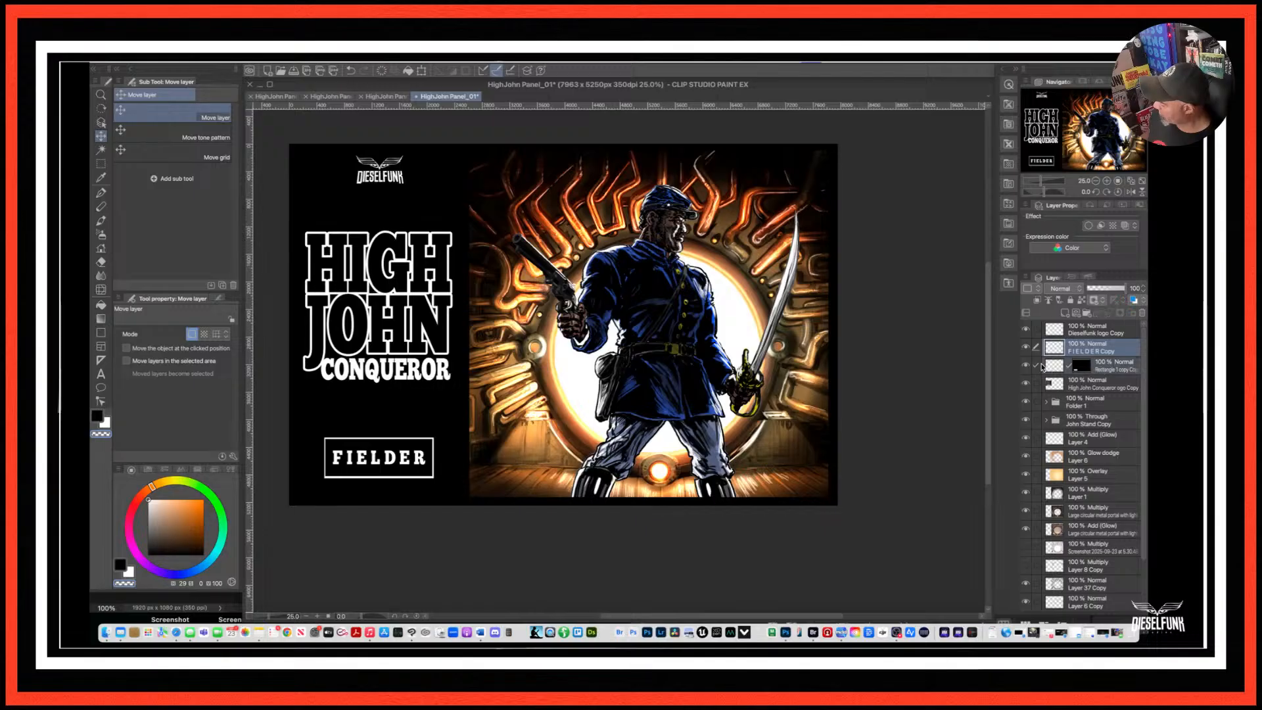
{"action": "key", "text": "super+t"}
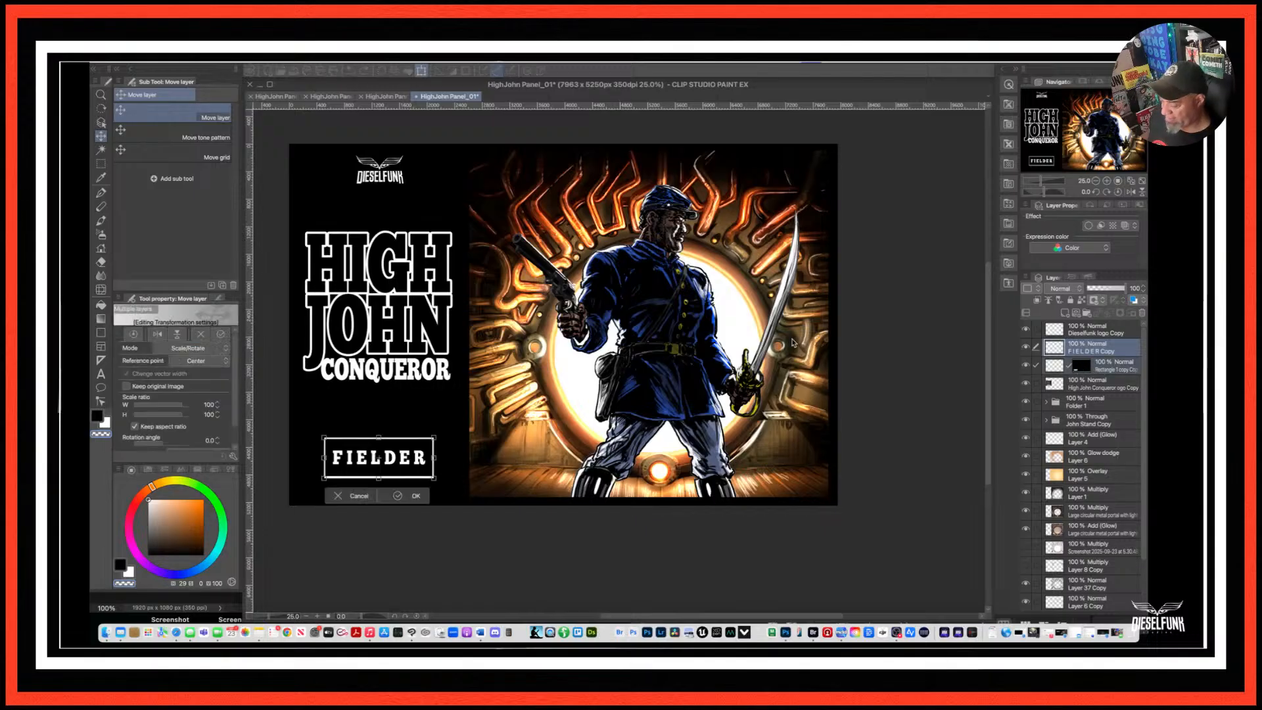
{"action": "left_click_drag", "start_coordinate": [434, 478], "coordinate": [401, 458]}
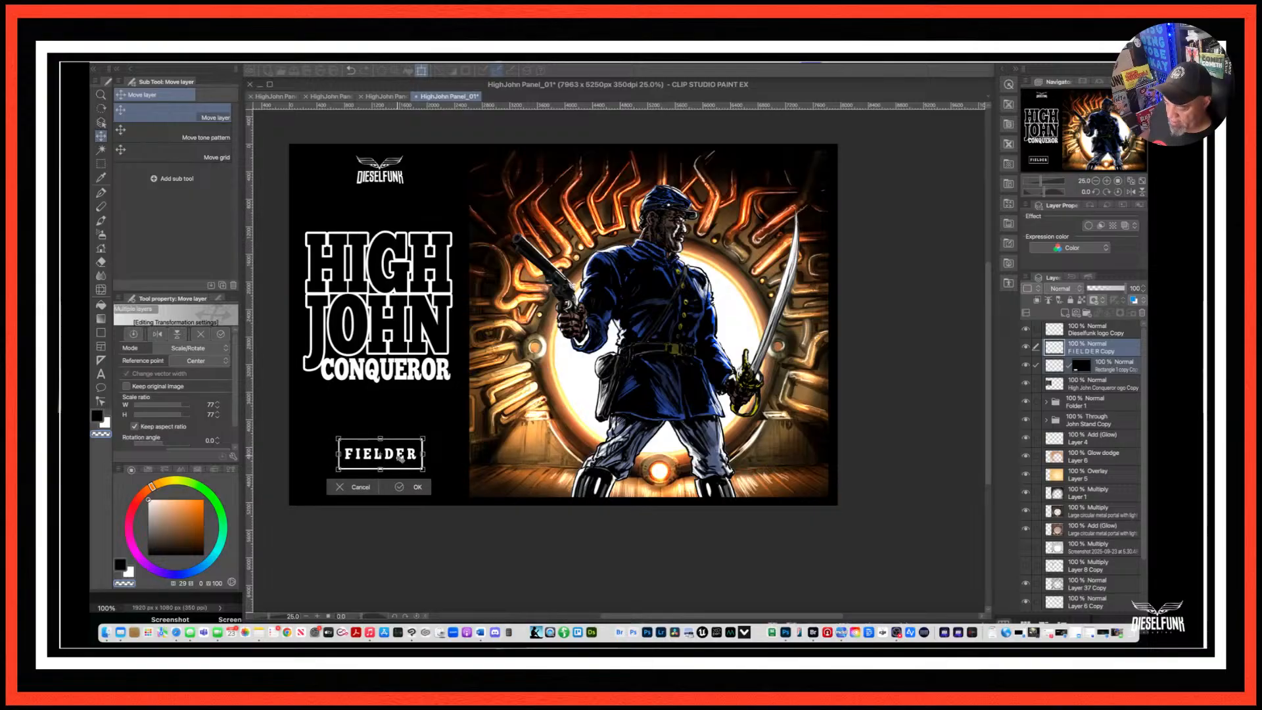
{"action": "key", "text": "Return"}
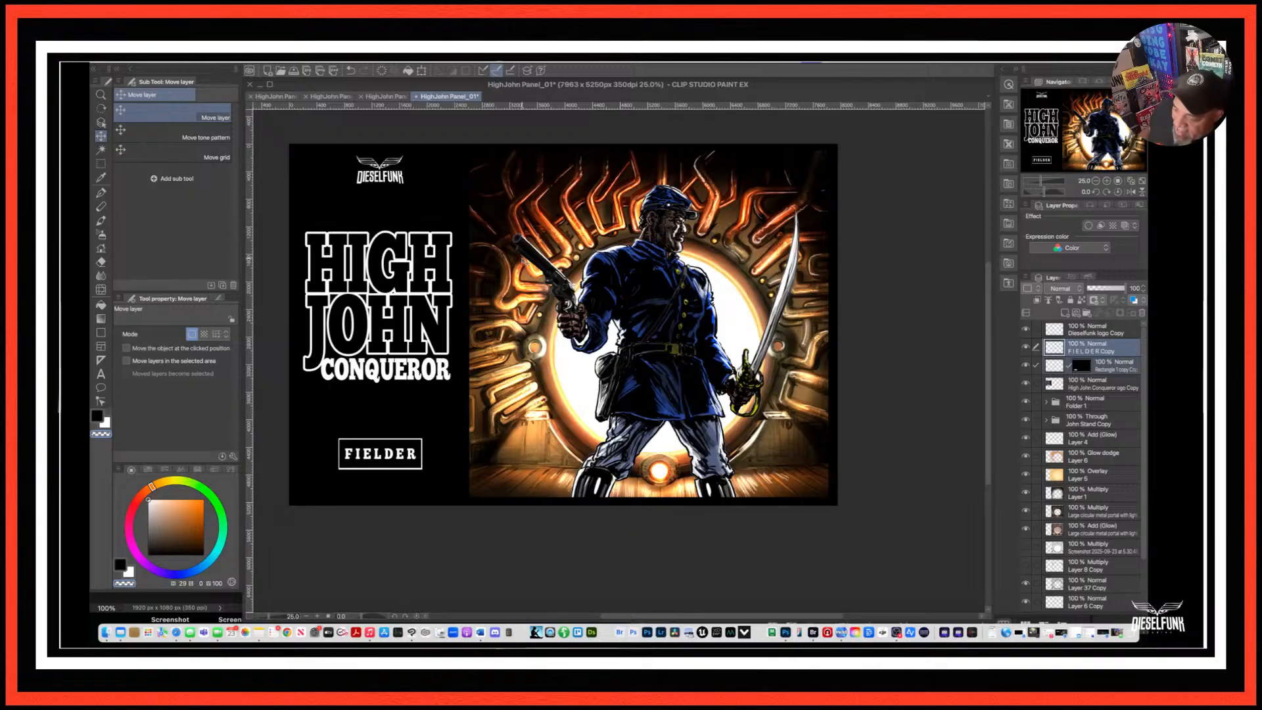
Nudge the Dieselfunk logo layer slightly to the left to line it up with the title.
{"action": "left_click", "coordinate": [1083, 329]}
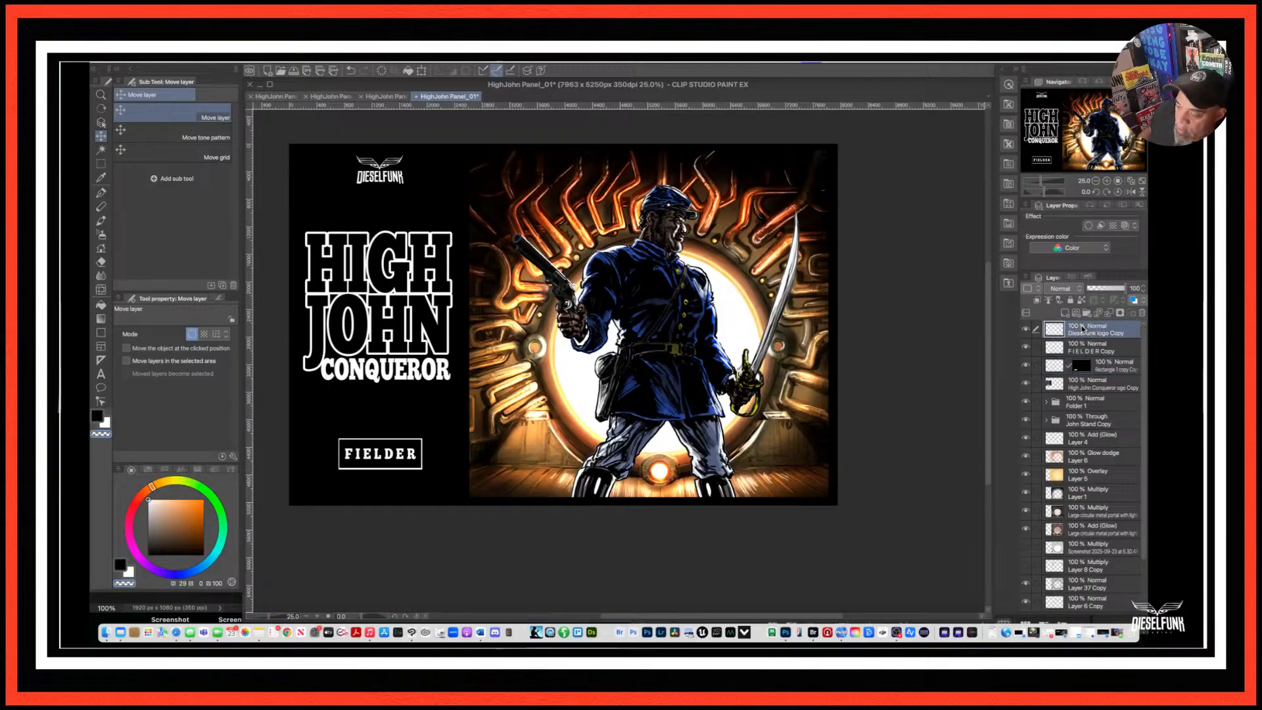
{"action": "key", "text": "Left"}
{"action": "key", "text": "Left"}
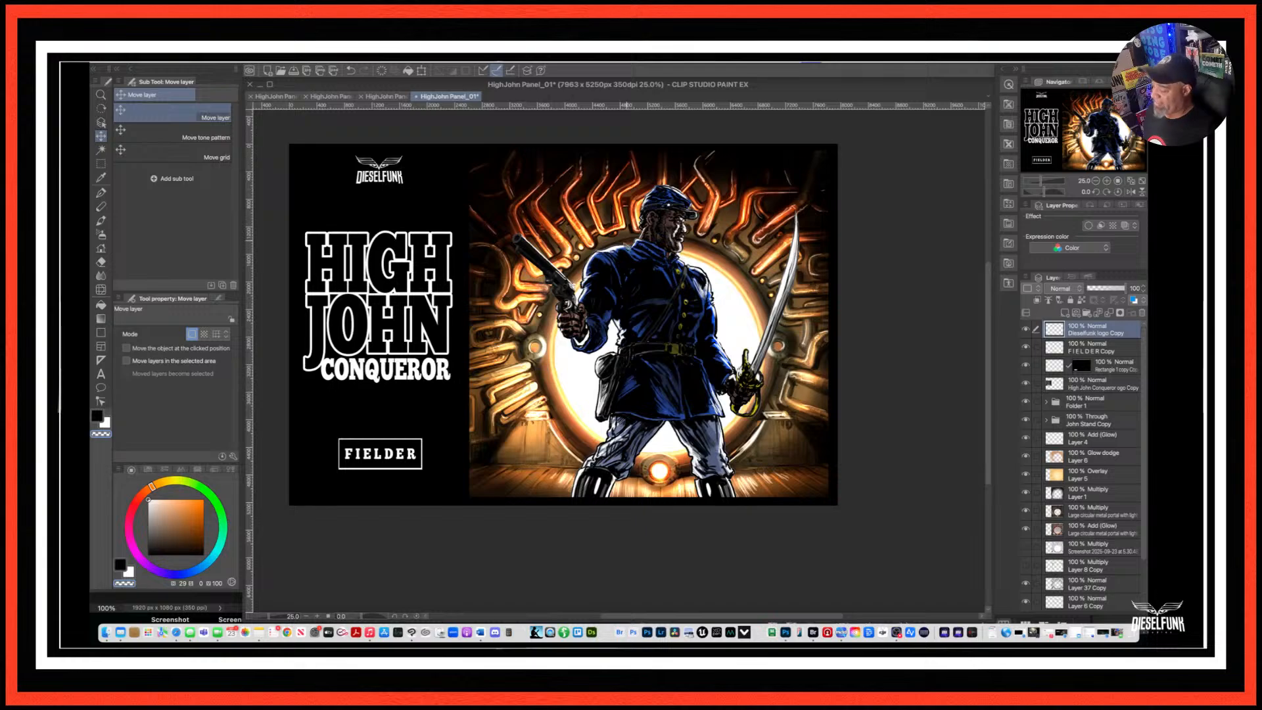
Preview the recorded timelapse through to its end and export it with length All, size 1080 px and original aspect ratio.
{"action": "left_click_drag", "start_coordinate": [583, 303], "coordinate": [644, 340]}
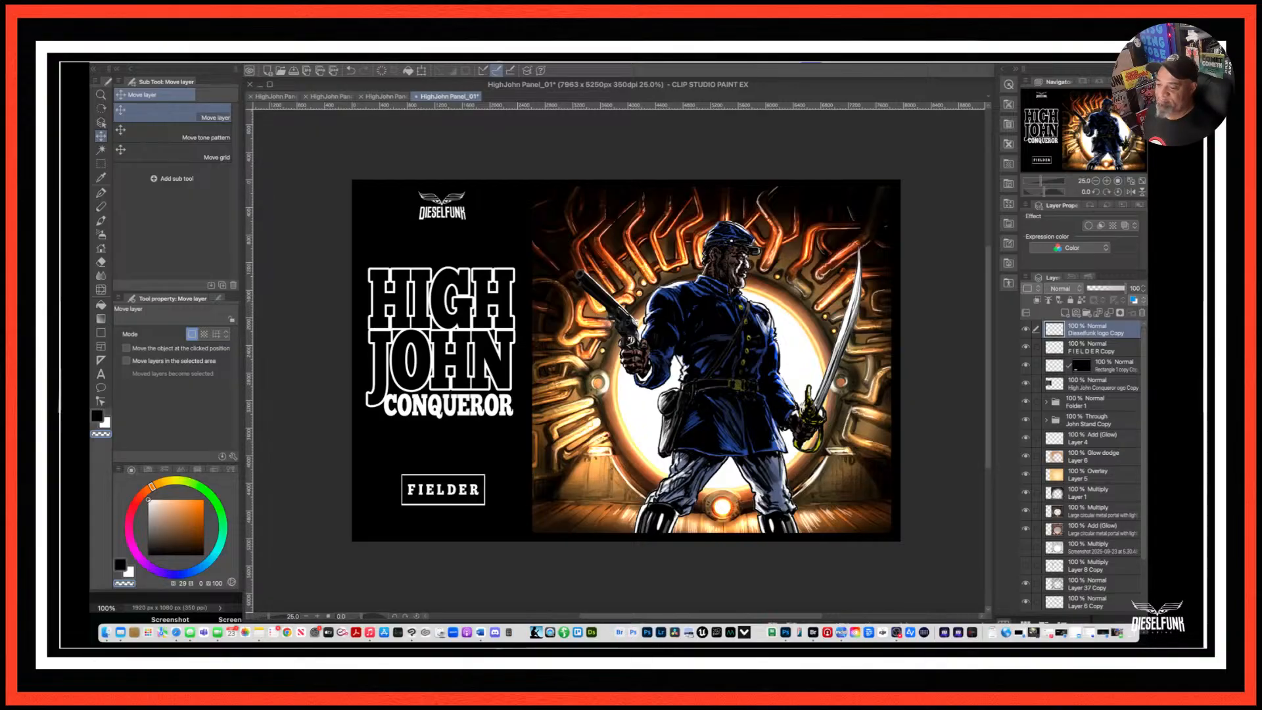
{"action": "left_click", "coordinate": [202, 61]}
{"action": "mouse_move", "coordinate": [244, 249]}
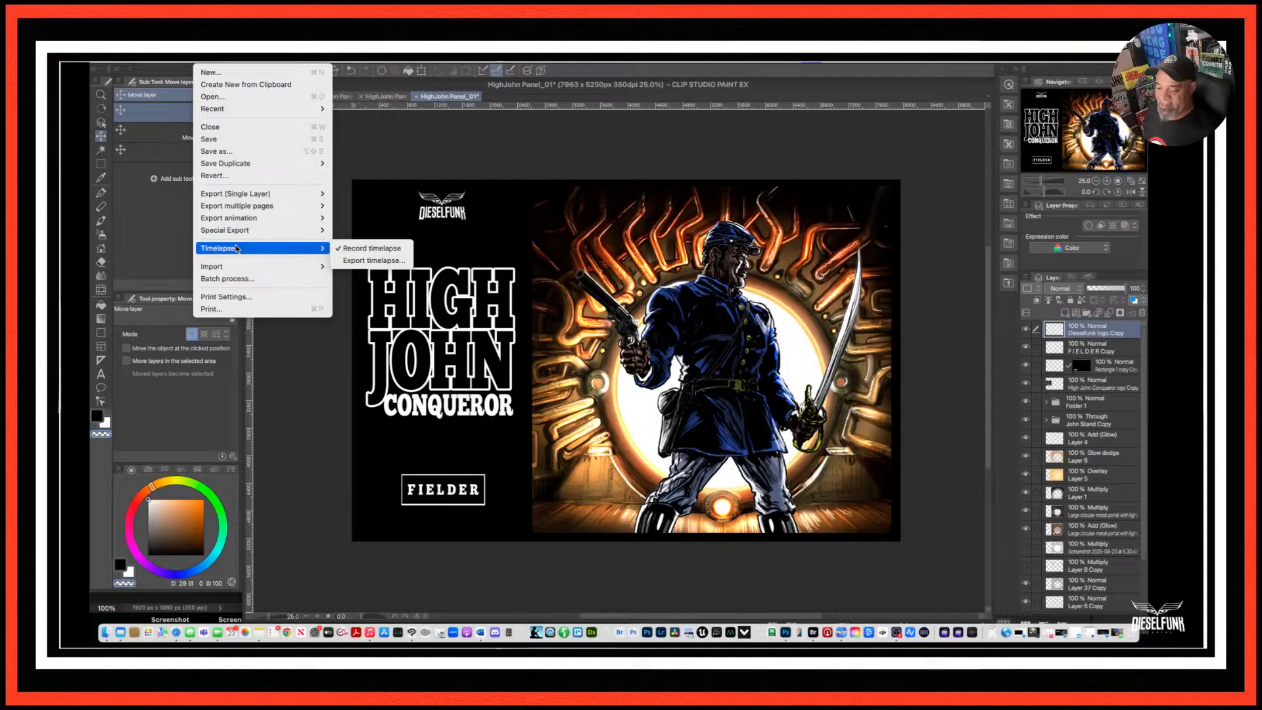
{"action": "left_click", "coordinate": [372, 260]}
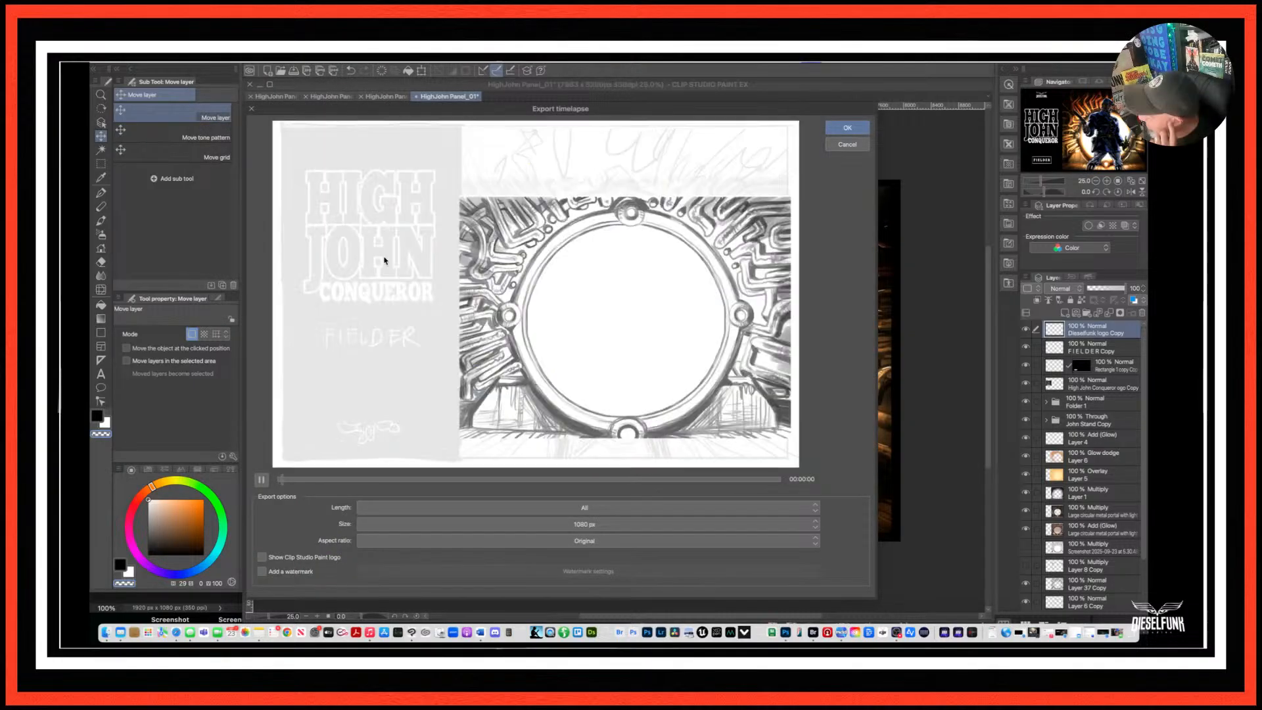
{"action": "left_click", "coordinate": [294, 481]}
{"action": "mouse_move", "coordinate": [293, 479]}
{"action": "left_mouse_down"}
{"action": "mouse_move", "coordinate": [317, 475]}
{"action": "mouse_move", "coordinate": [279, 475]}
{"action": "mouse_move", "coordinate": [597, 462]}
{"action": "mouse_move", "coordinate": [784, 477]}
{"action": "left_mouse_up"}
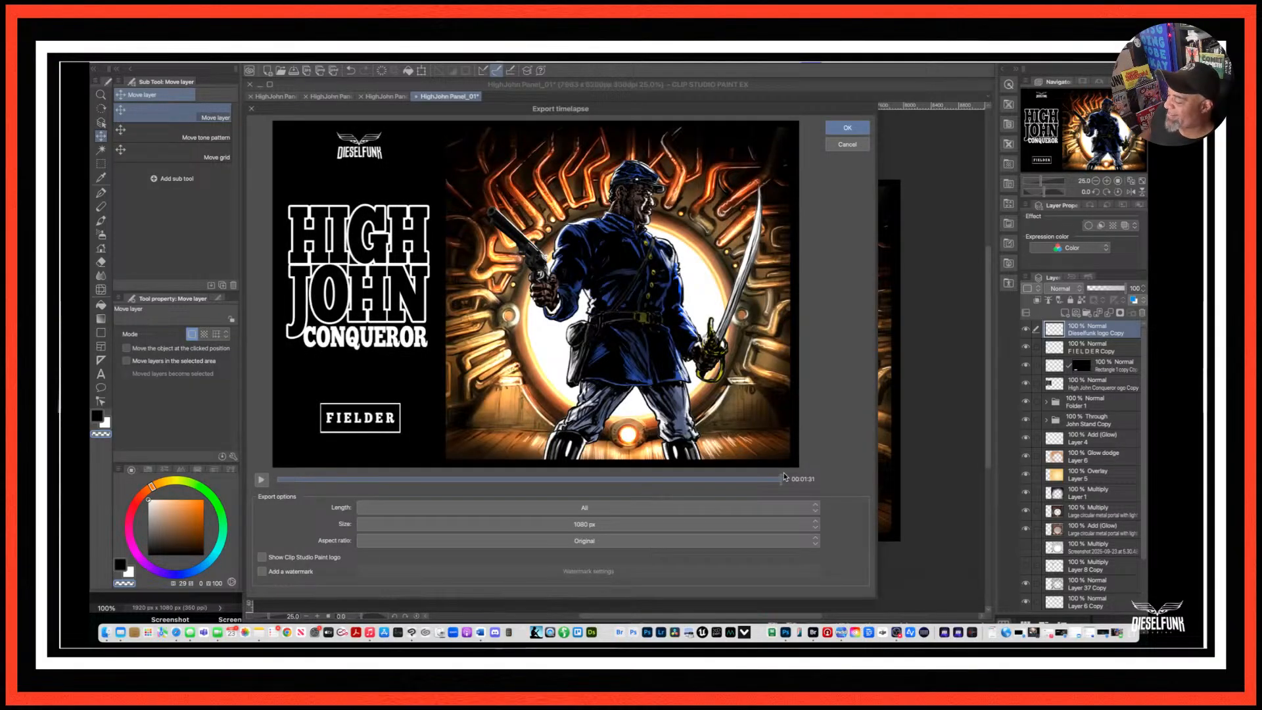
{"action": "left_click", "coordinate": [261, 479]}
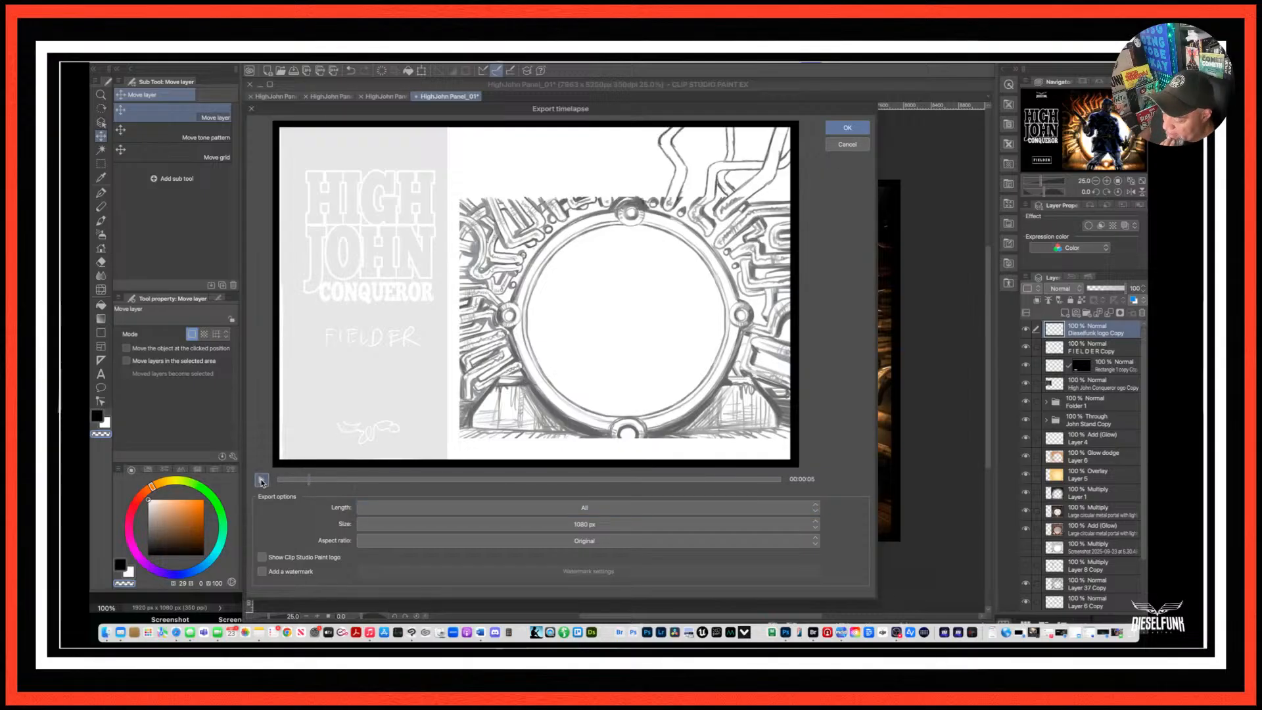
{"action": "left_click", "coordinate": [846, 130]}
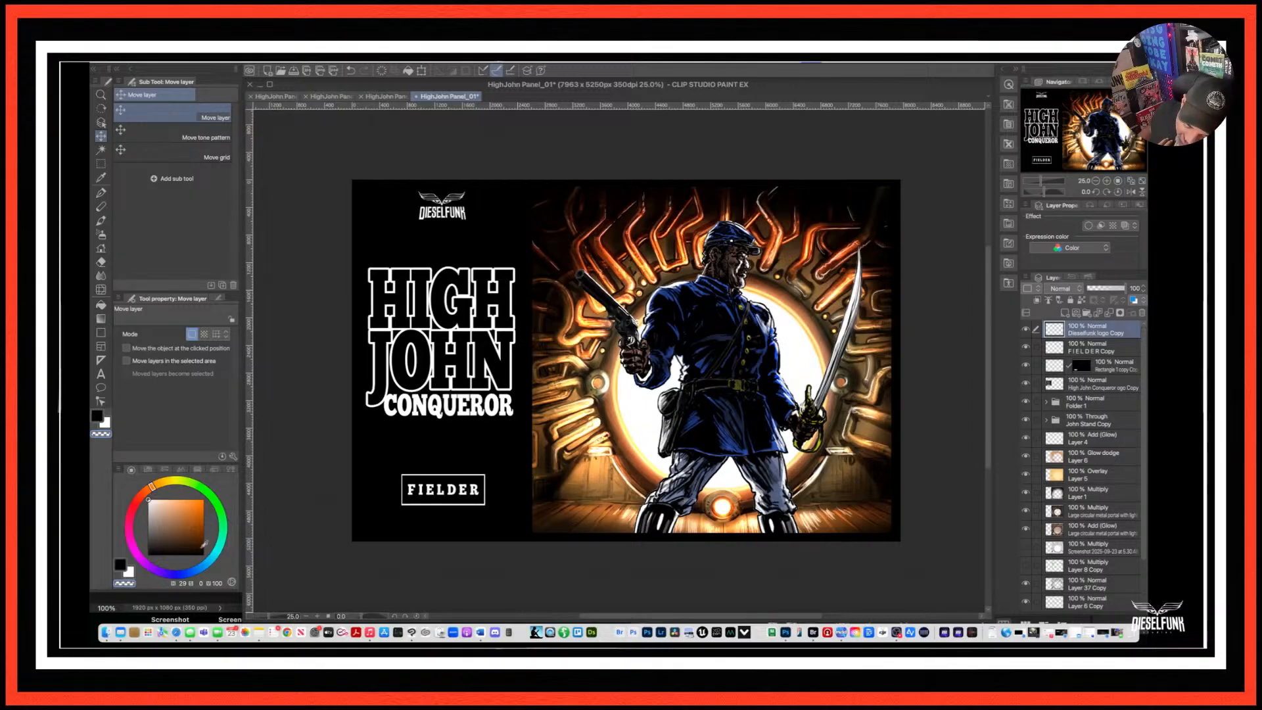
Switch to Finder to check the Downloads folder, close its window and return to Clip Studio Paint.
{"action": "left_click", "coordinate": [121, 632]}
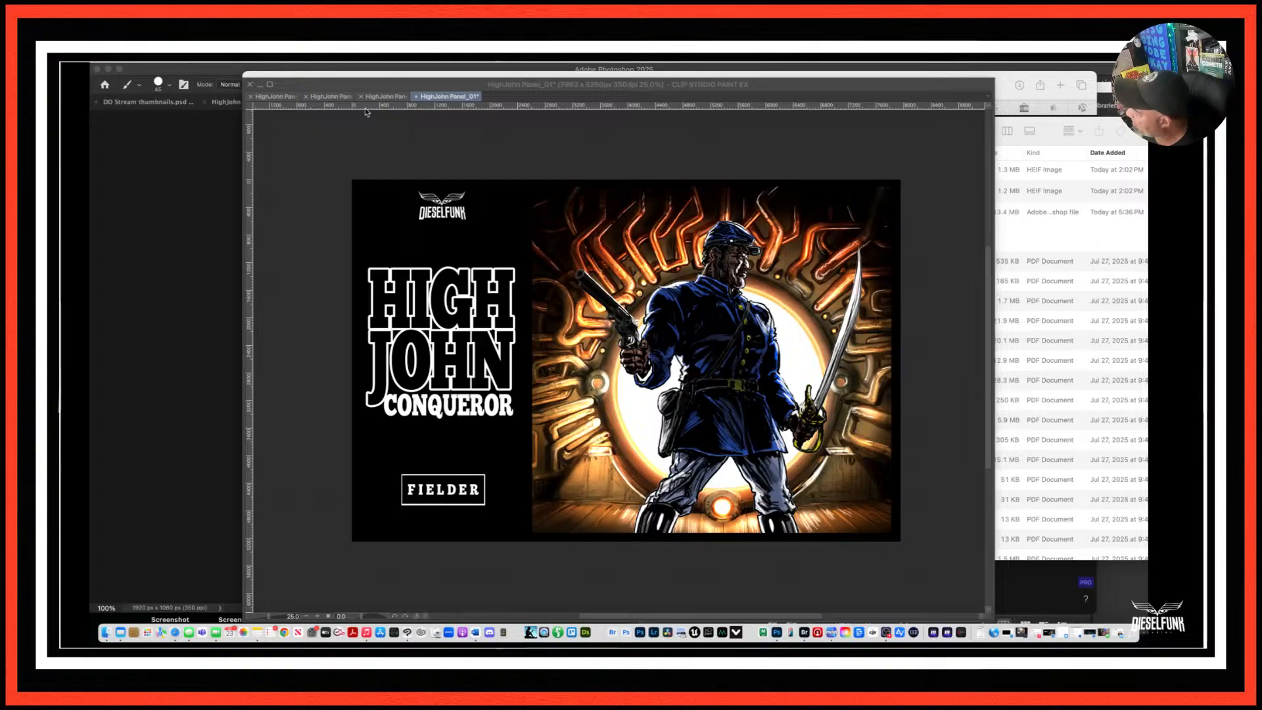
{"action": "left_click", "coordinate": [1055, 126]}
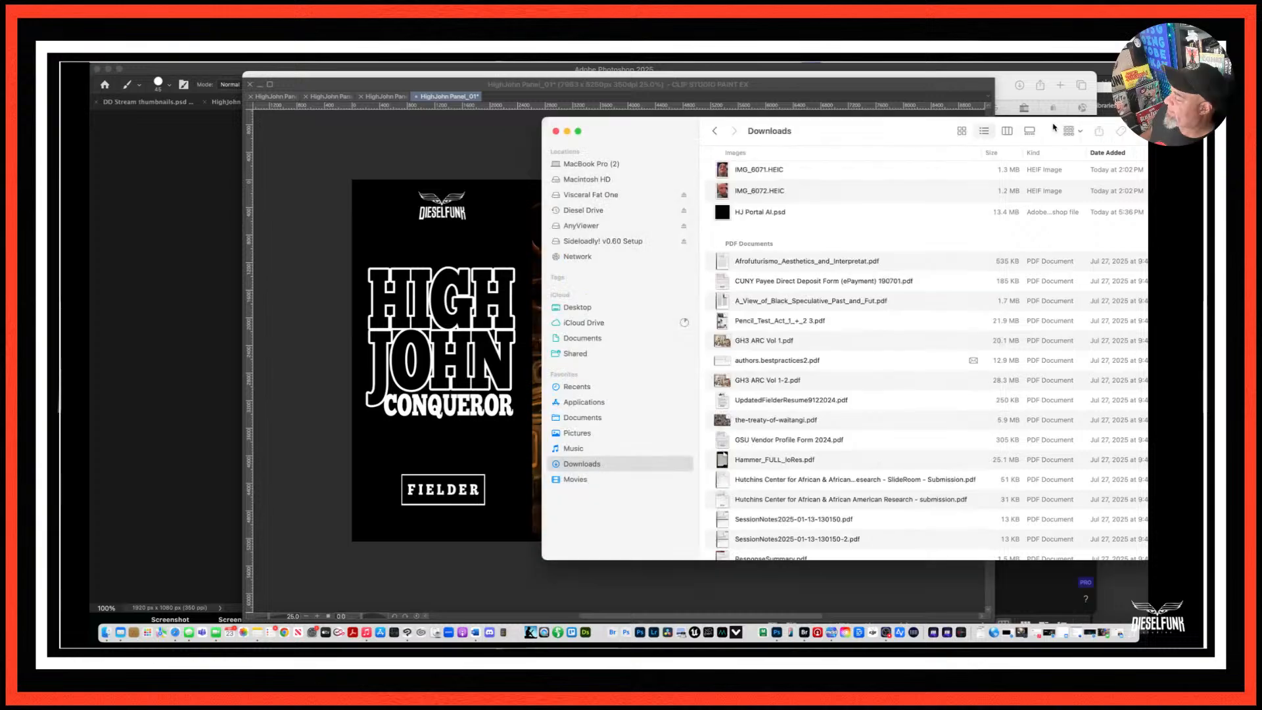
{"action": "left_click", "coordinate": [557, 132]}
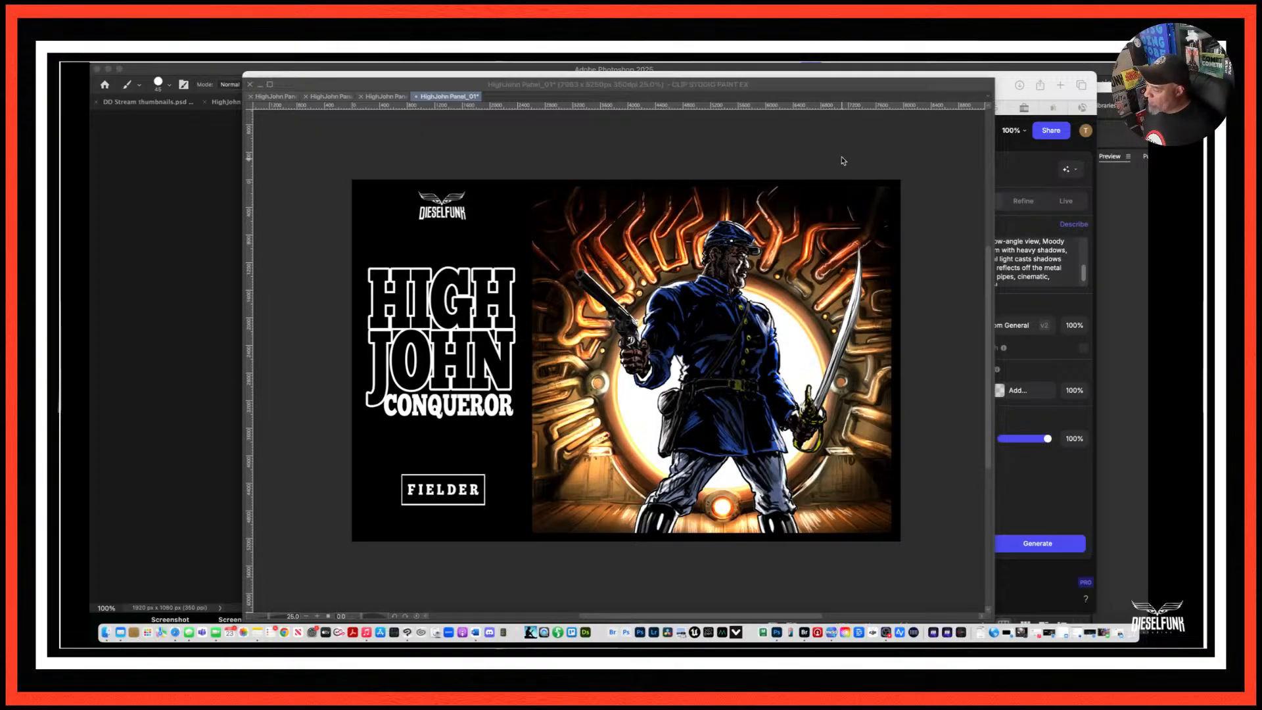
{"action": "left_click", "coordinate": [854, 85]}
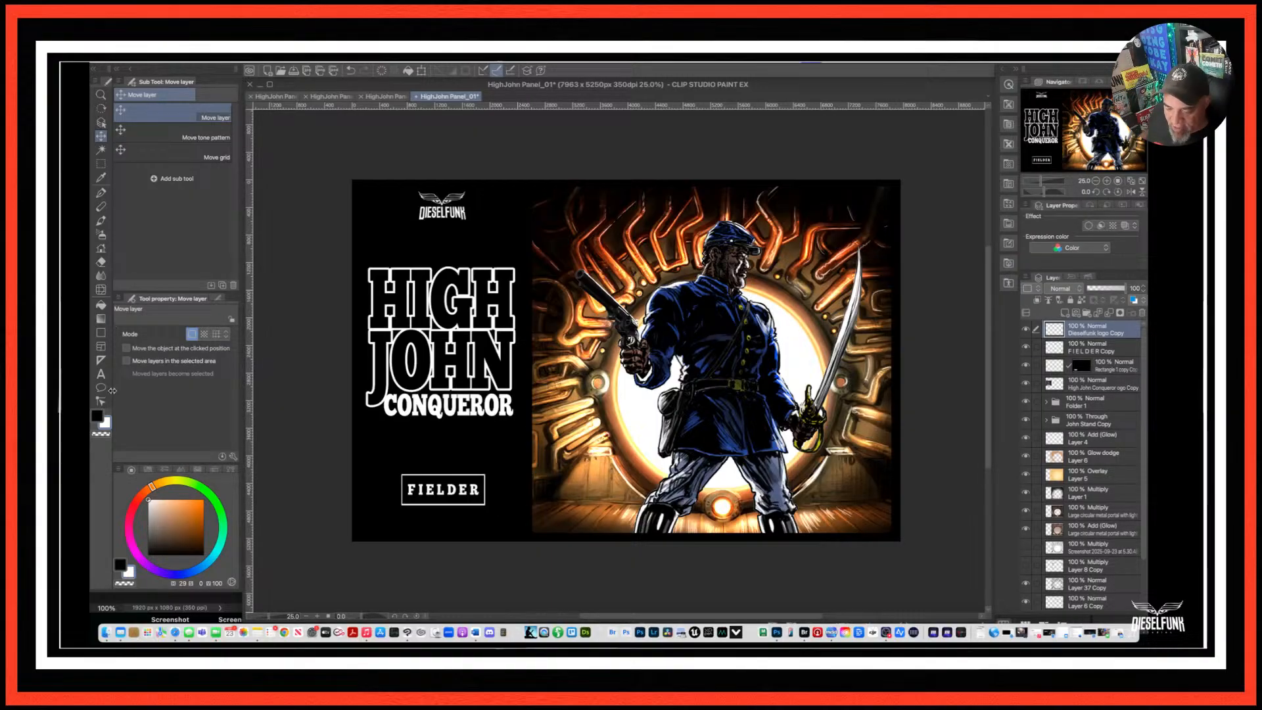
Place a circular text object below the High John Conqueror title and enlarge its circle over the nameplate area.
{"action": "left_click", "coordinate": [102, 374]}
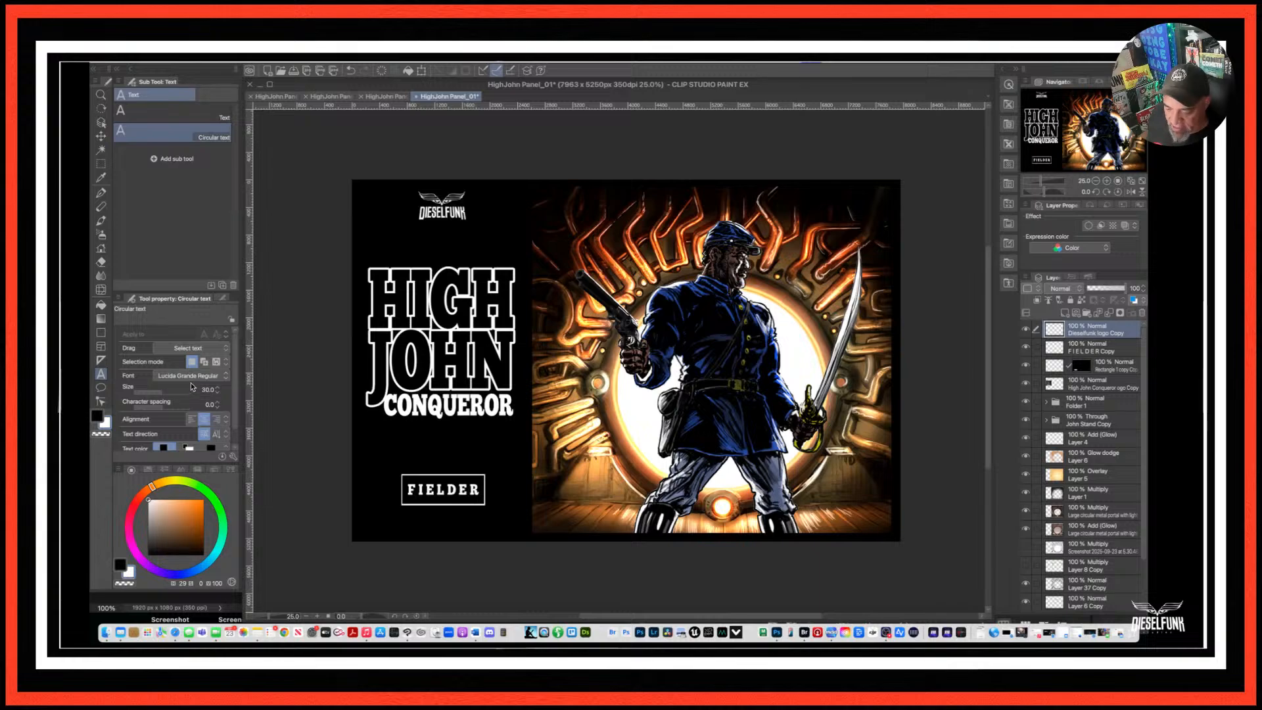
{"action": "left_click", "coordinate": [387, 437]}
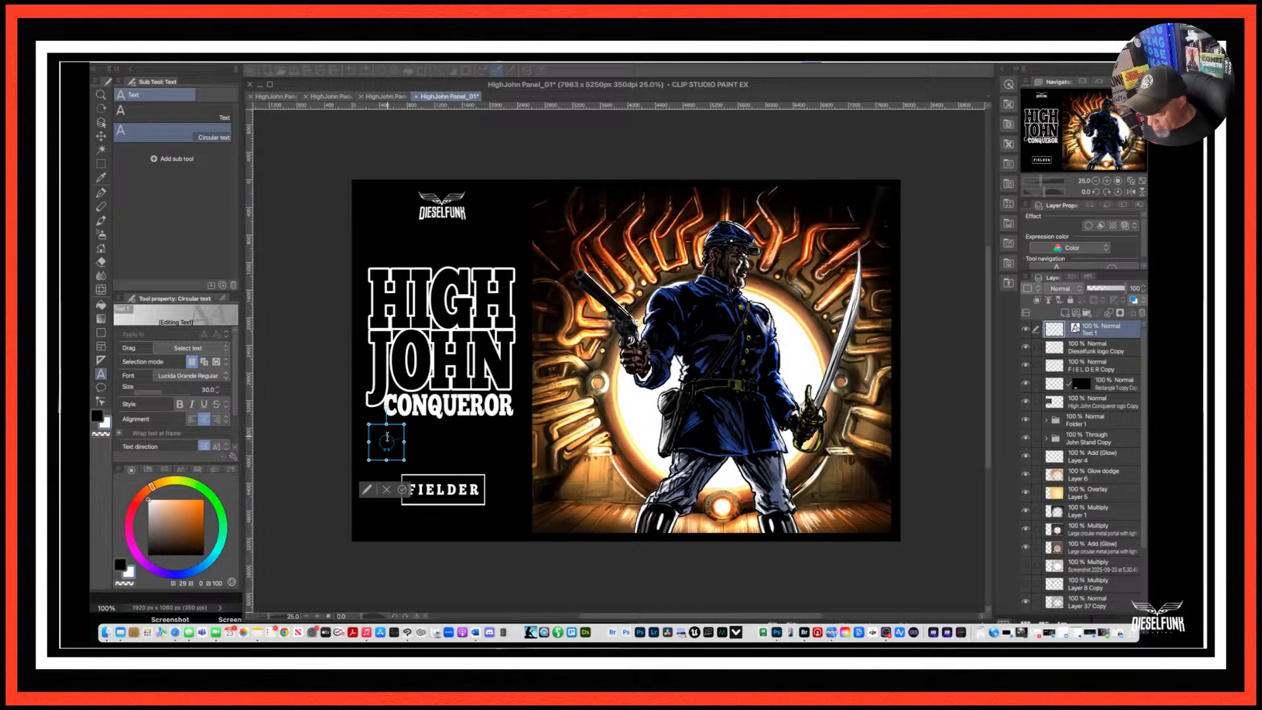
{"action": "key", "text": "Caps_Lock"}
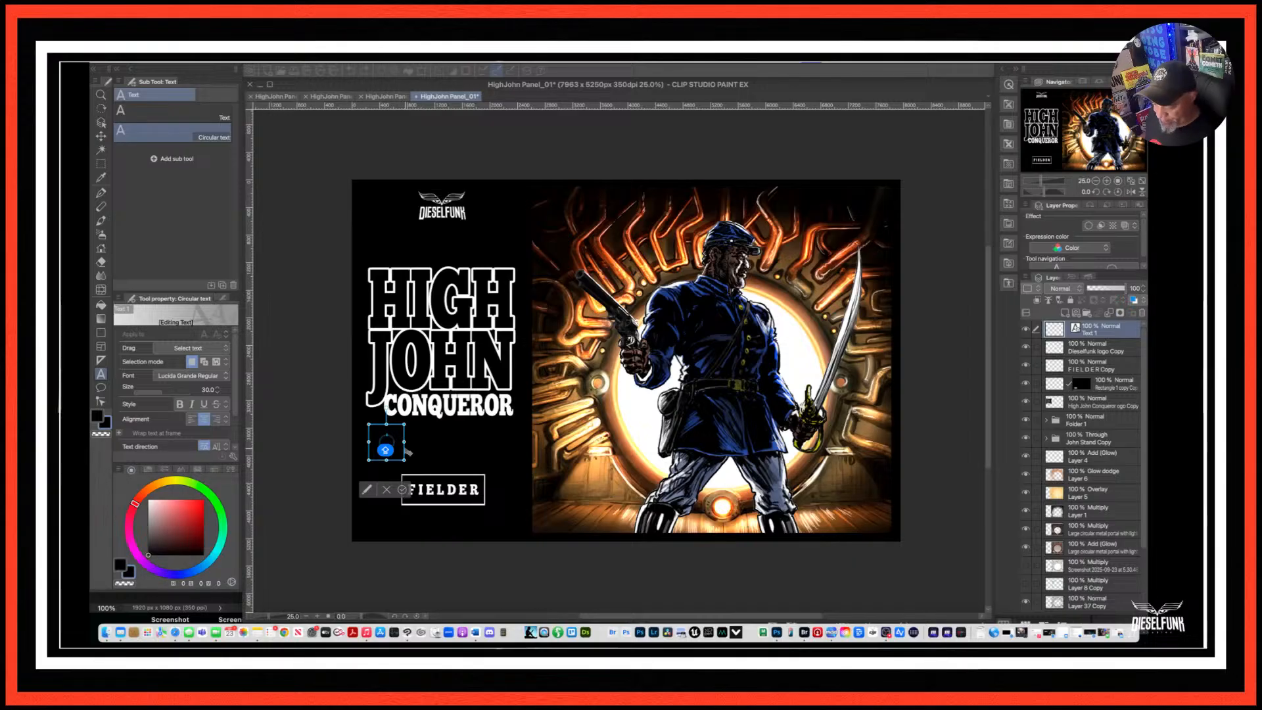
{"action": "left_click_drag", "start_coordinate": [407, 449], "coordinate": [490, 442]}
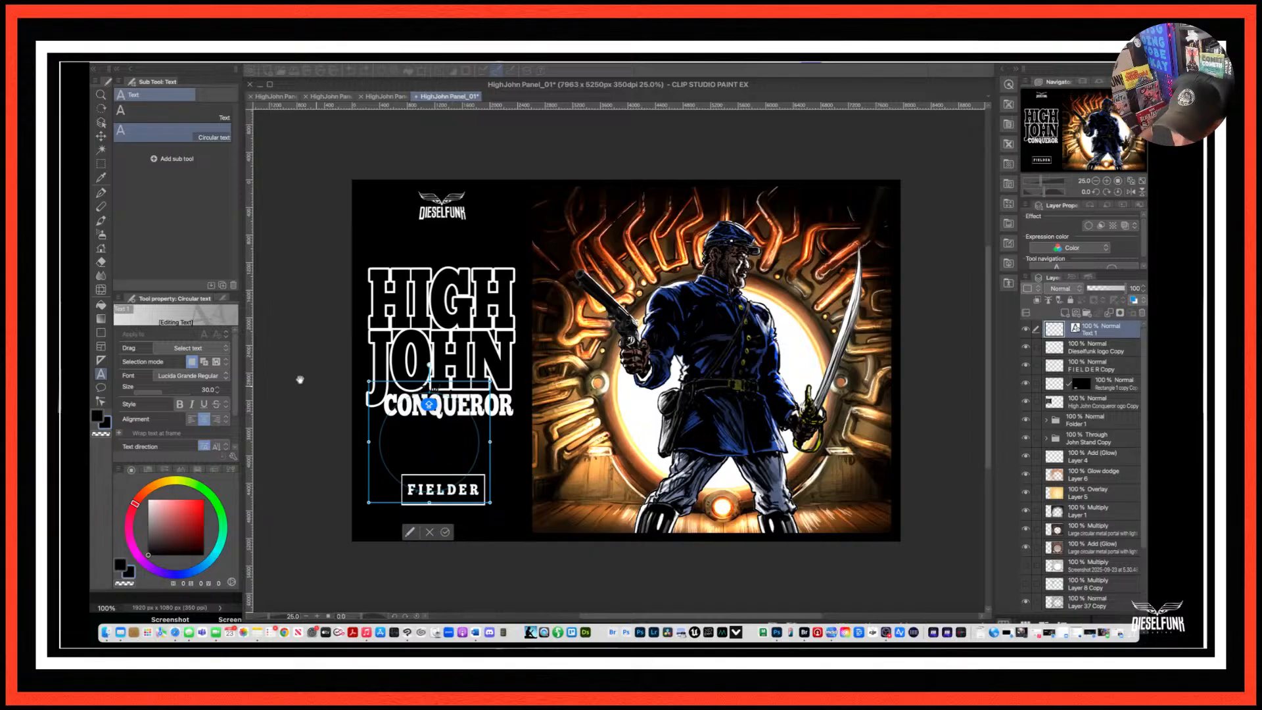
Right-align the text object, turn off its Circular text option and extend the tool property area.
{"action": "left_click", "coordinate": [191, 362]}
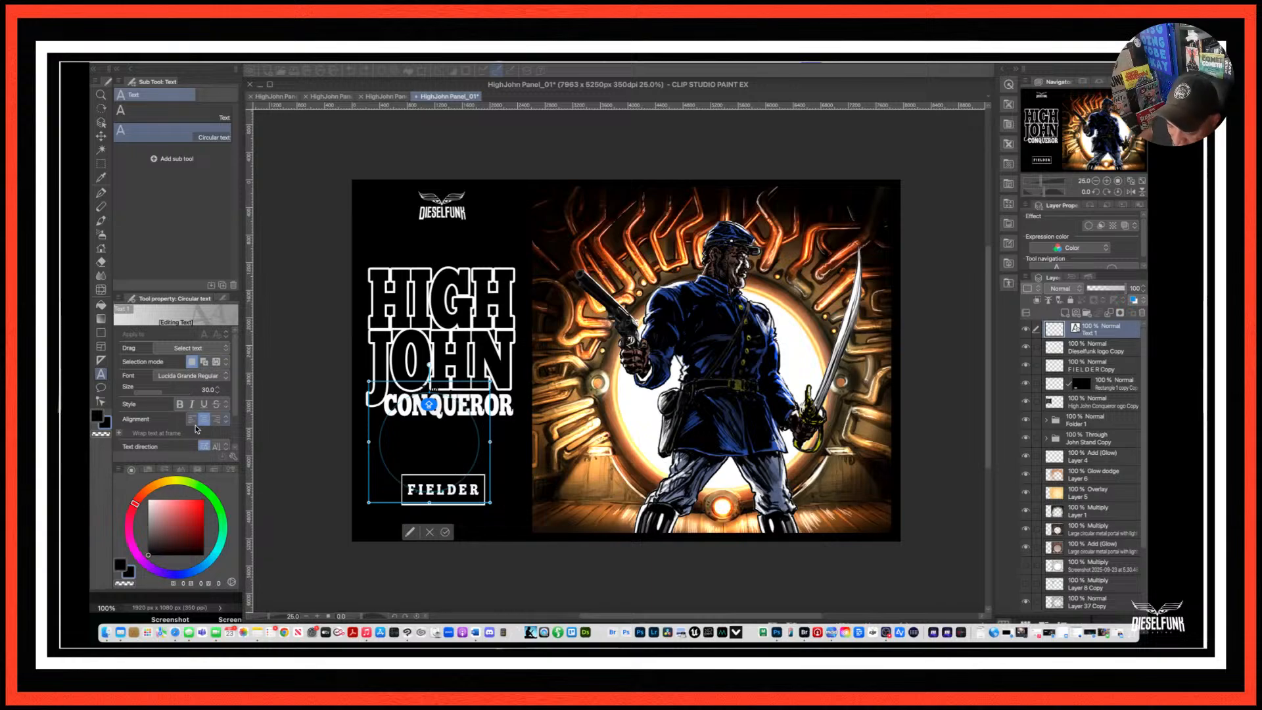
{"action": "left_click", "coordinate": [215, 419]}
{"action": "left_click_drag", "start_coordinate": [235, 376], "coordinate": [242, 405]}
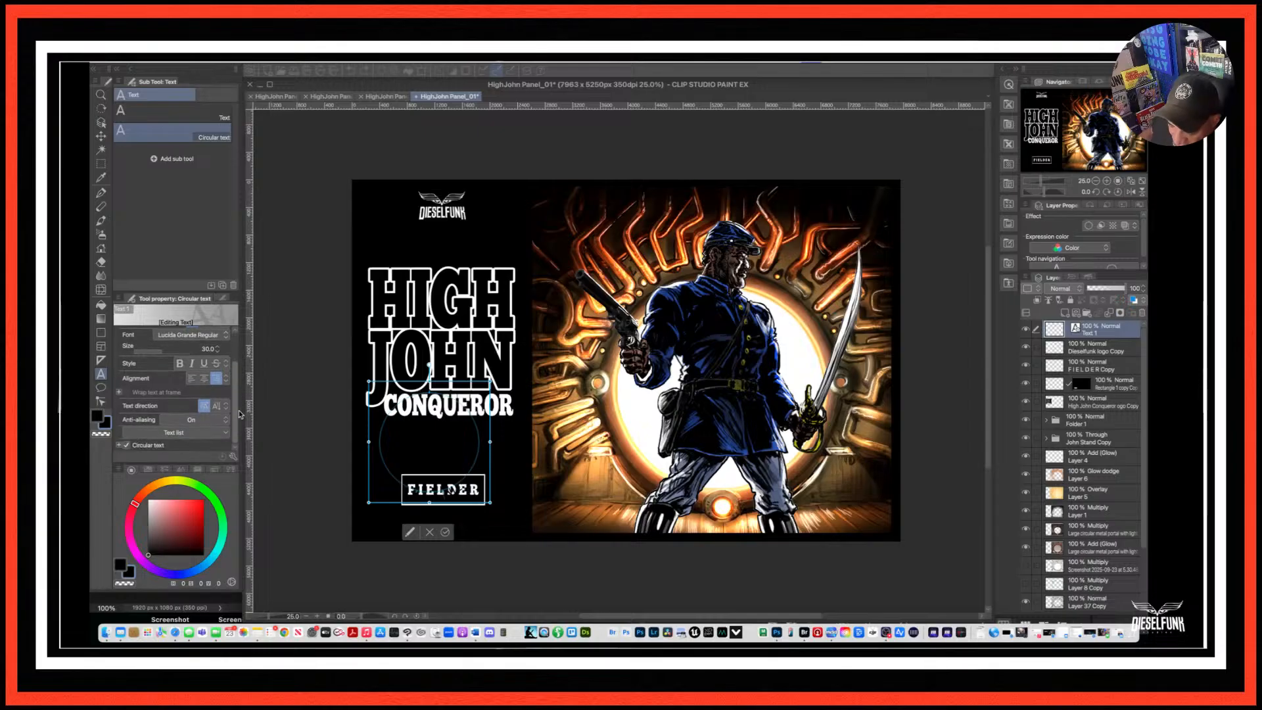
{"action": "left_click", "coordinate": [126, 445]}
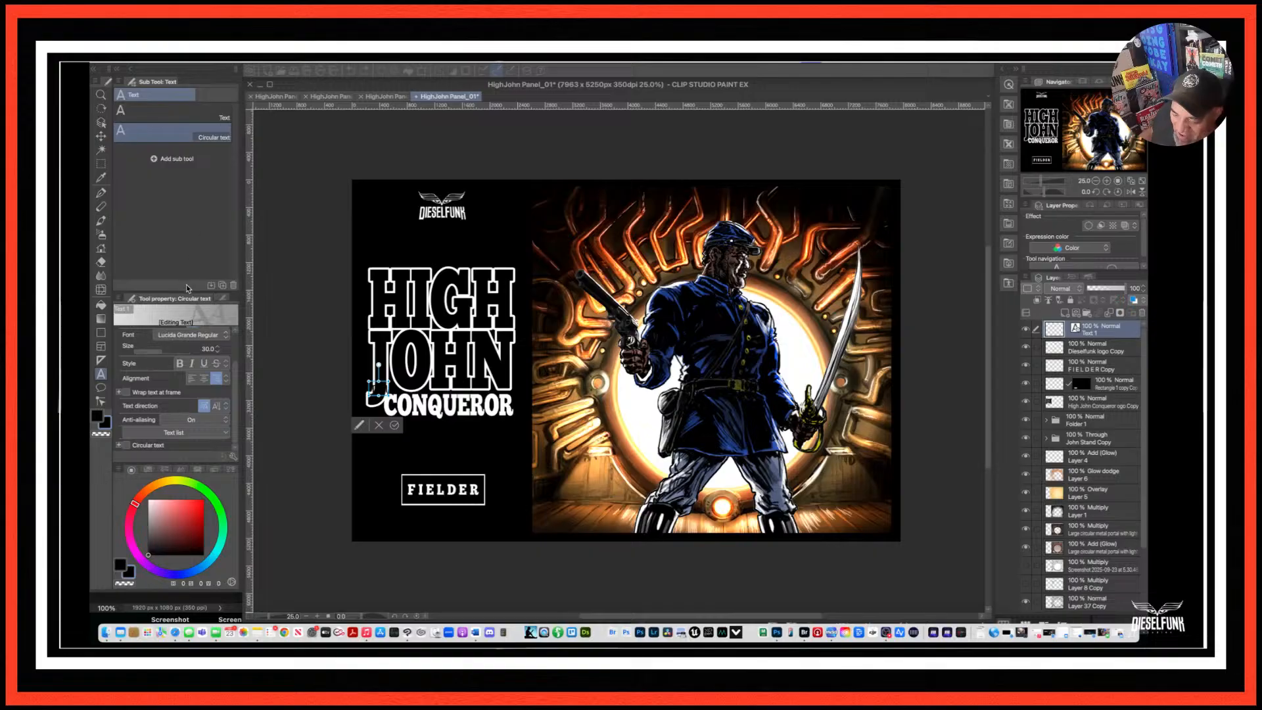
{"action": "left_click_drag", "start_coordinate": [189, 293], "coordinate": [197, 191]}
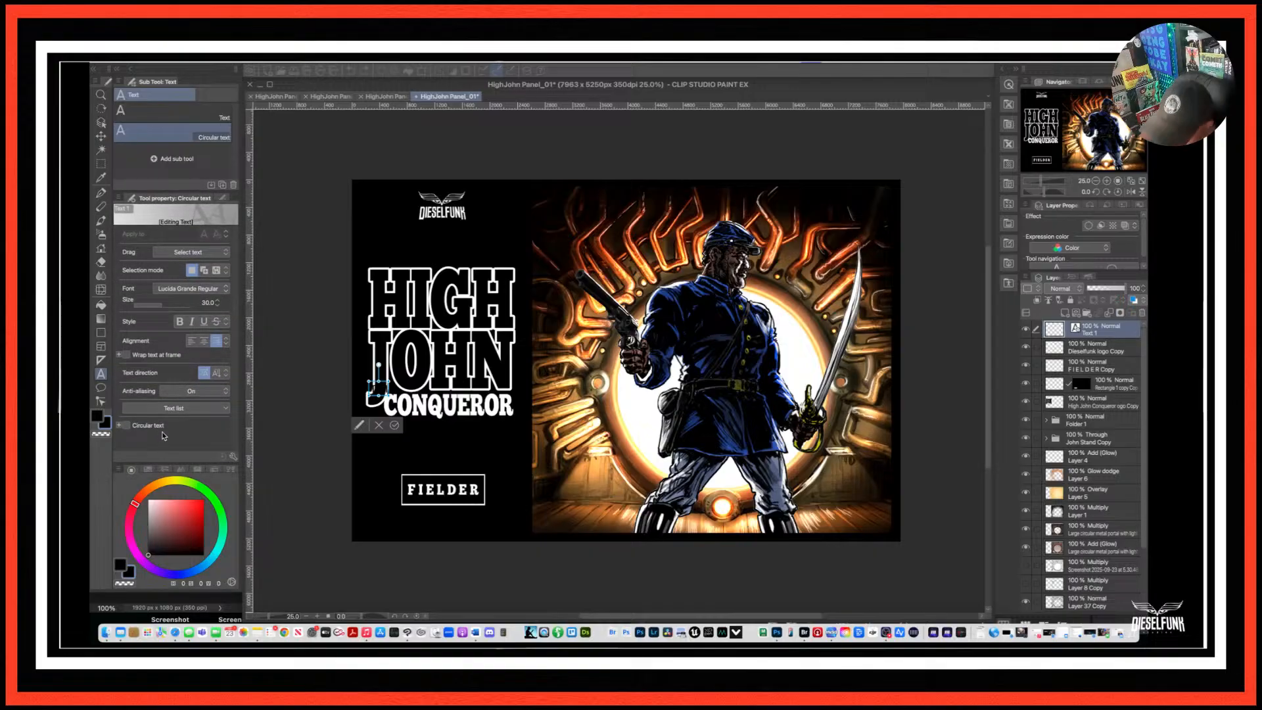
Enter the author's full name in the text object and enlarge the lettering to a size of about 163.
{"action": "left_click", "coordinate": [1096, 334]}
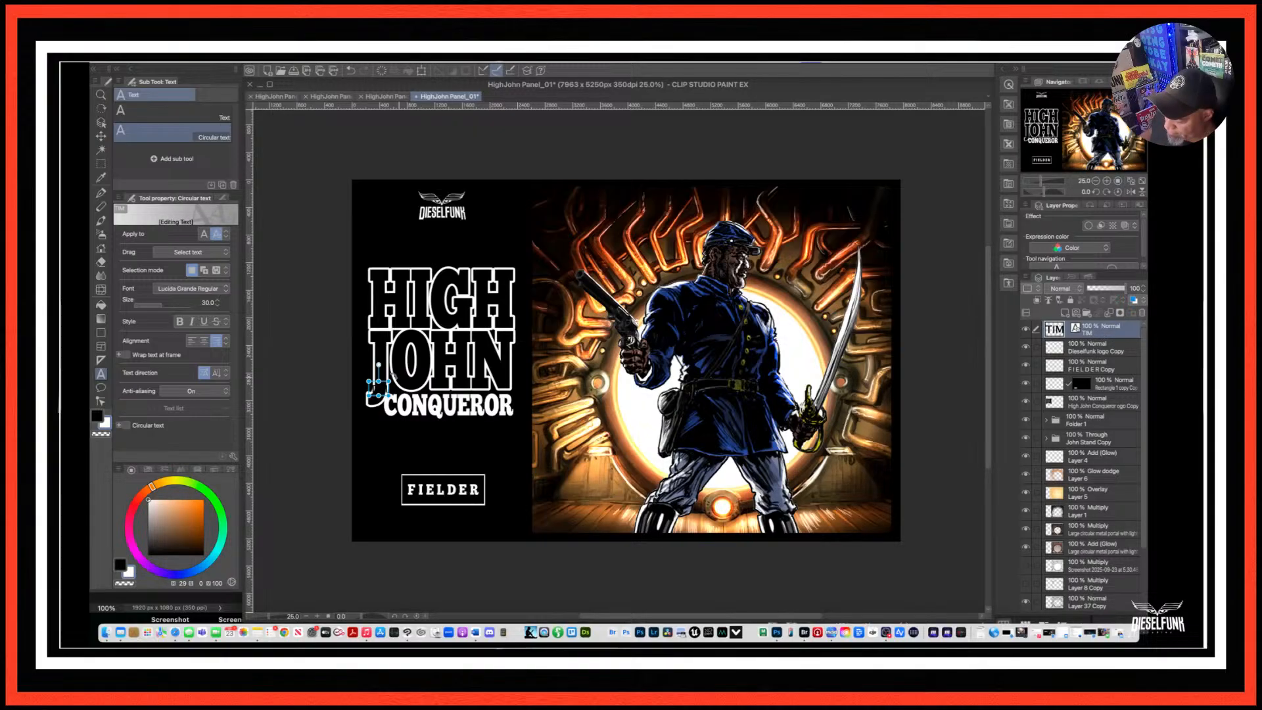
{"action": "left_click_drag", "start_coordinate": [388, 396], "coordinate": [459, 444]}
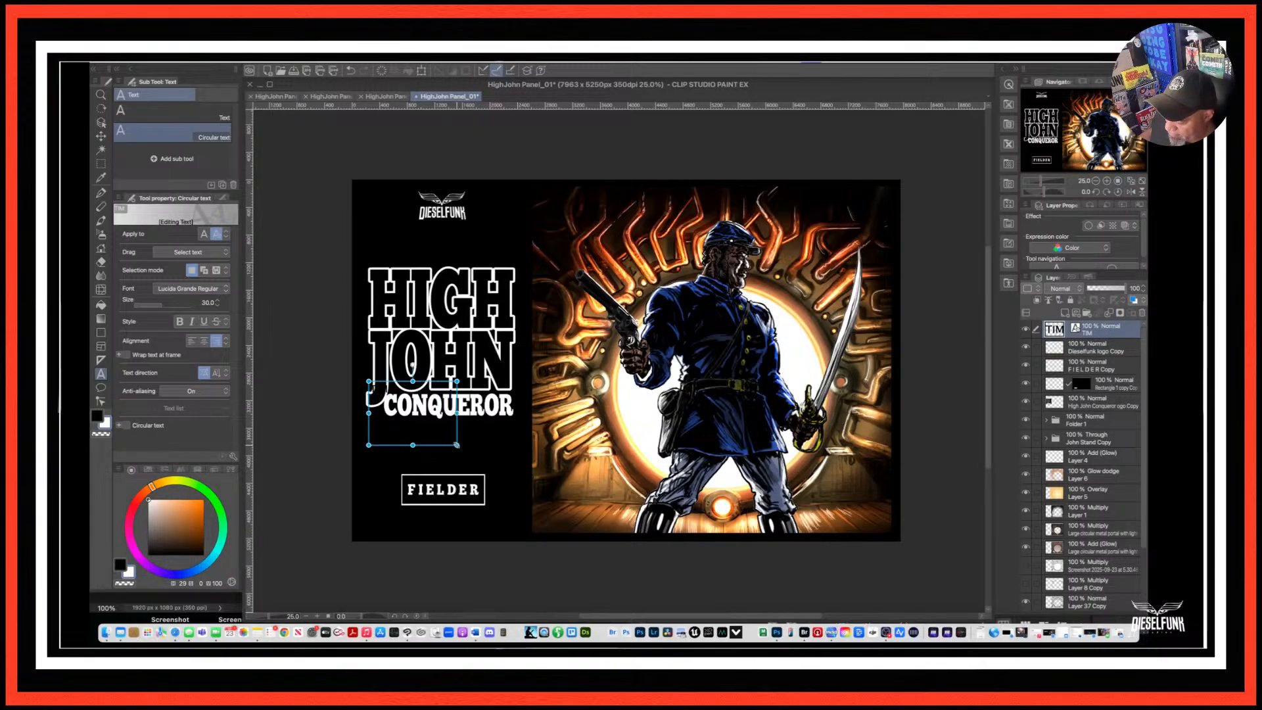
{"action": "left_click", "coordinate": [396, 392]}
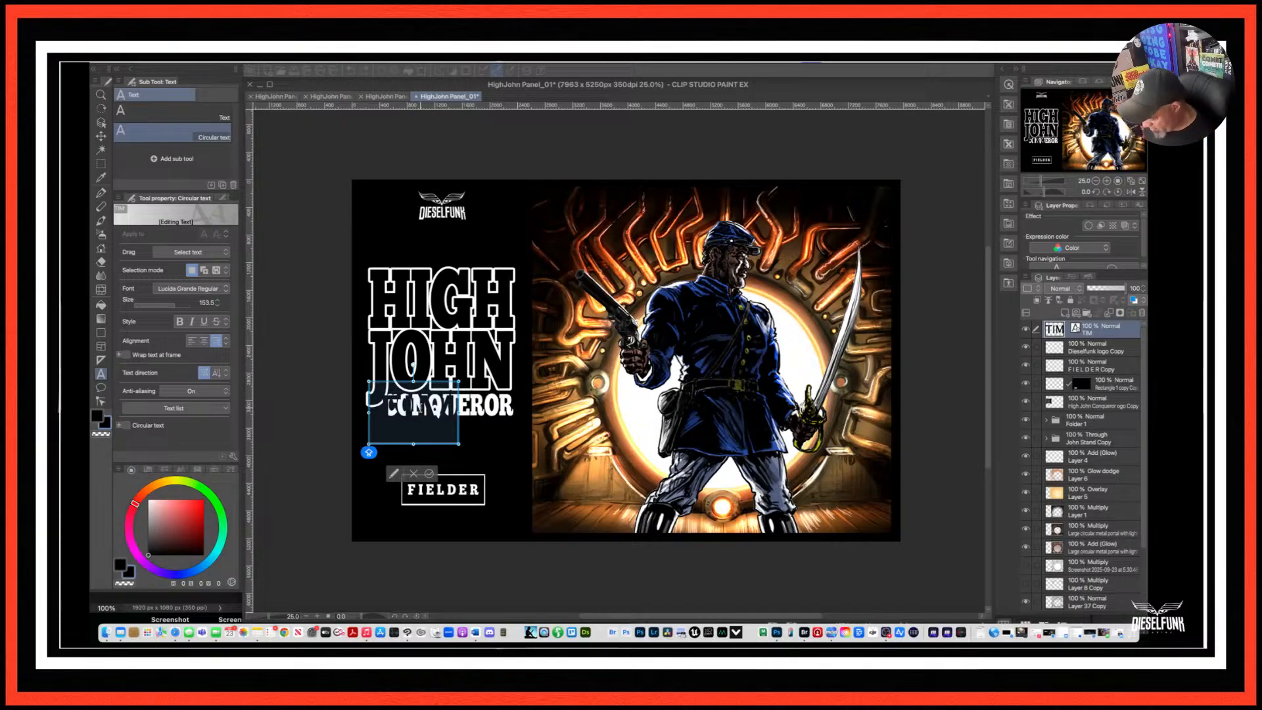
{"action": "left_click", "coordinate": [421, 408]}
{"action": "type", "text": "F"}
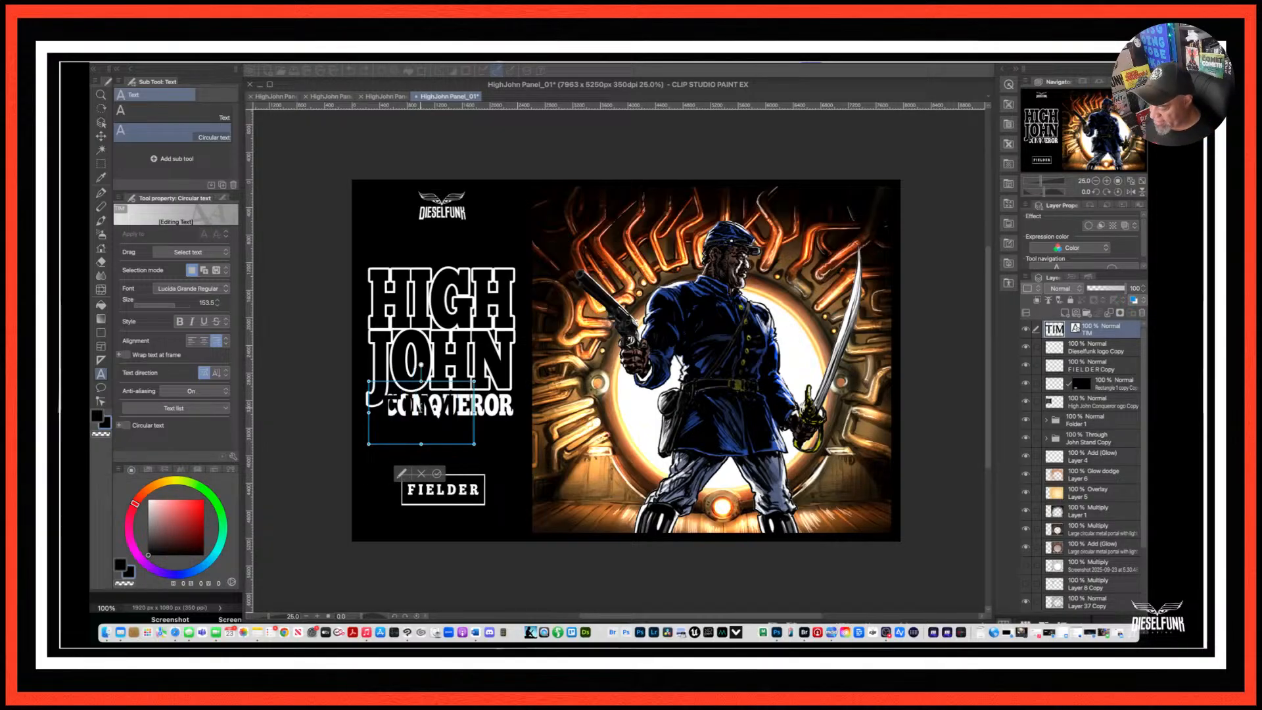
{"action": "type", "text": "IELDER"}
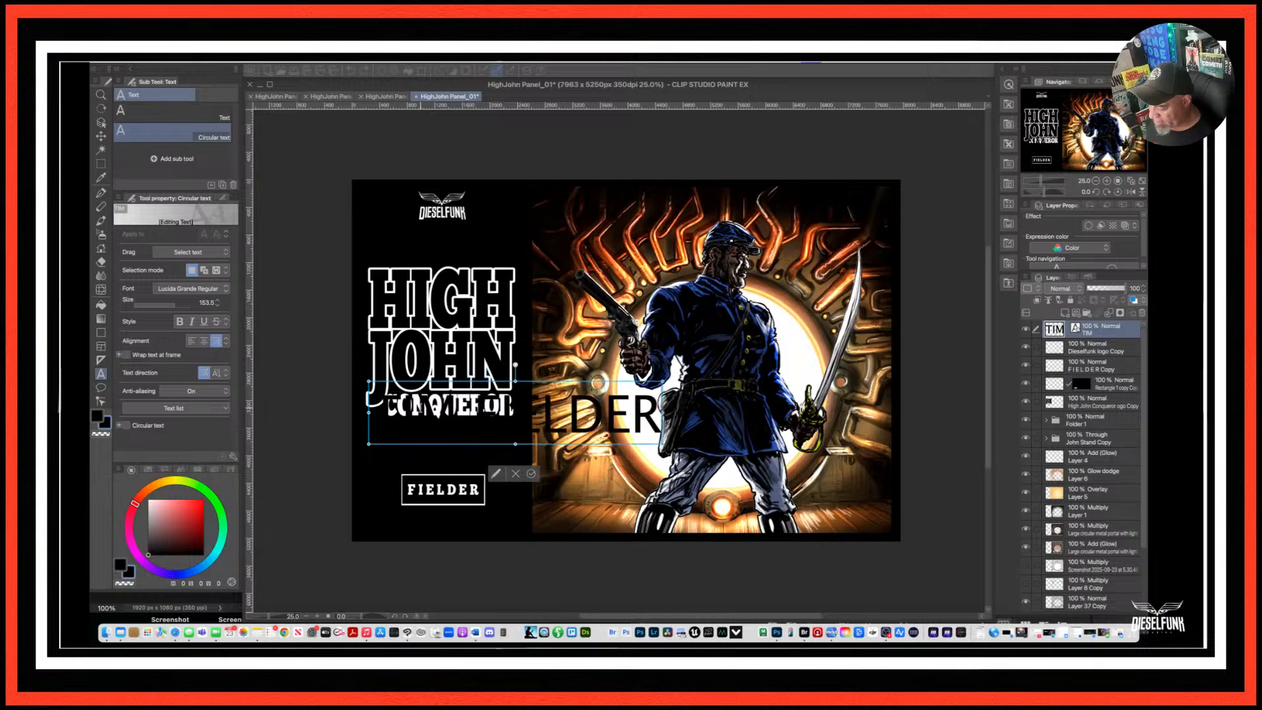
Select all of the author name lettering and change its colour from black to white.
{"action": "double_click", "coordinate": [500, 428]}
{"action": "left_click", "coordinate": [499, 428]}
{"action": "key", "text": "super+a"}
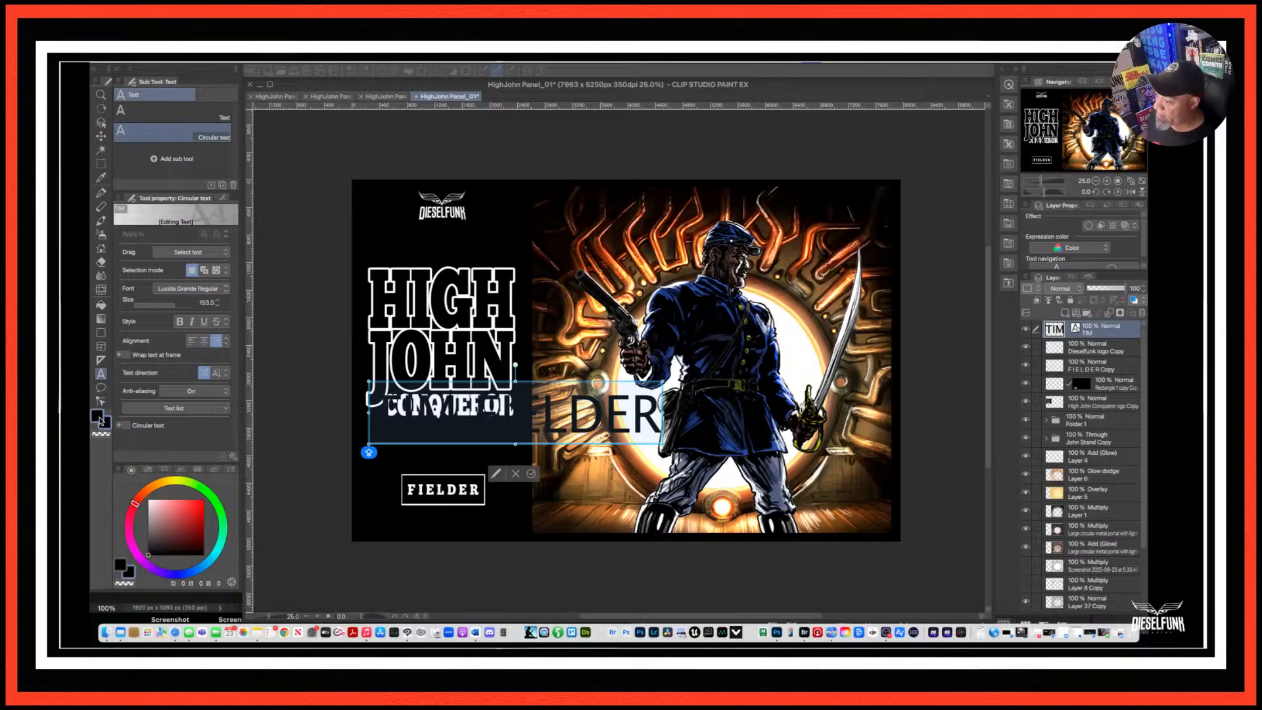
{"action": "left_click", "coordinate": [167, 481]}
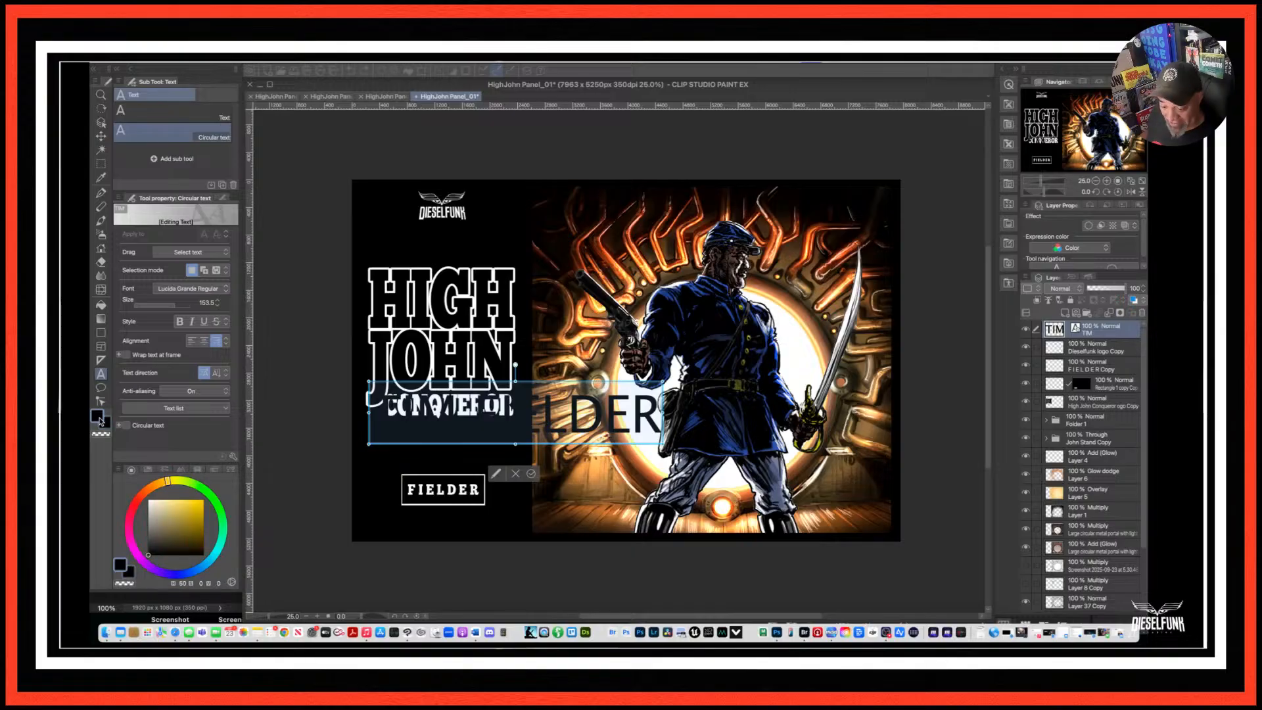
{"action": "left_click_drag", "start_coordinate": [166, 514], "coordinate": [148, 499]}
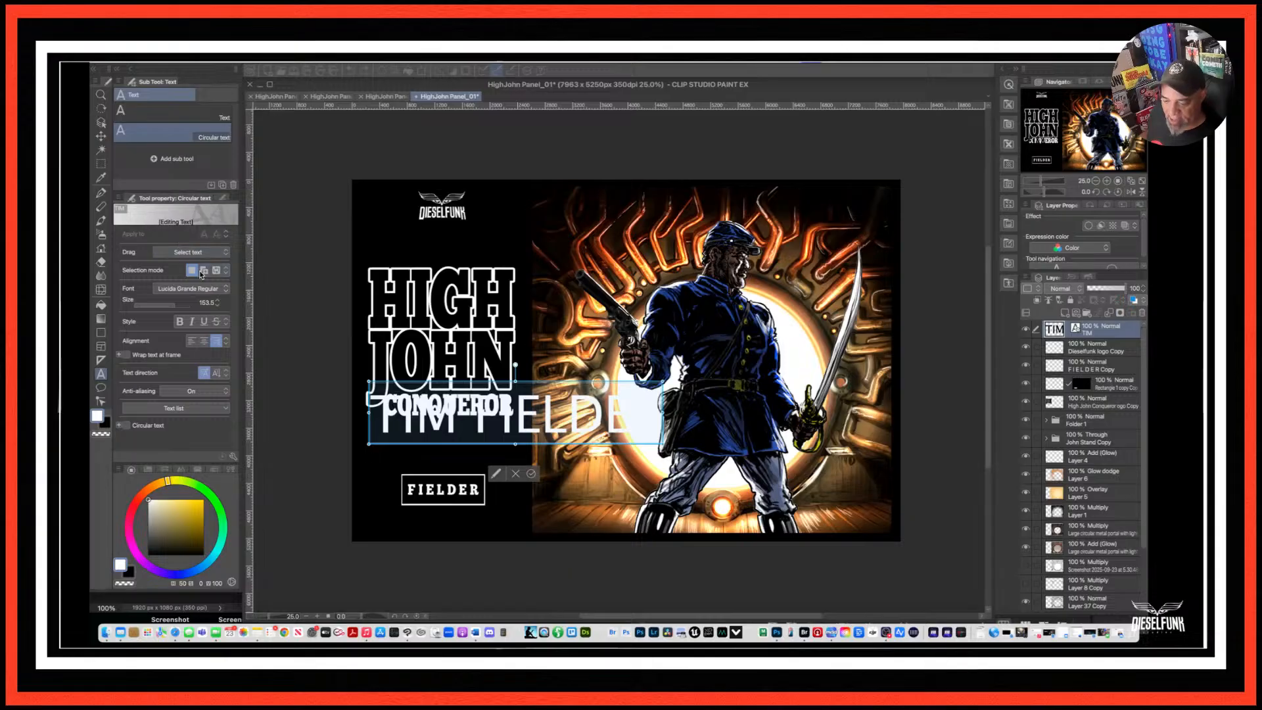
Search the fonts for CHUNK and set the author name in ChunkFive Print Regular.
{"action": "left_click", "coordinate": [225, 290]}
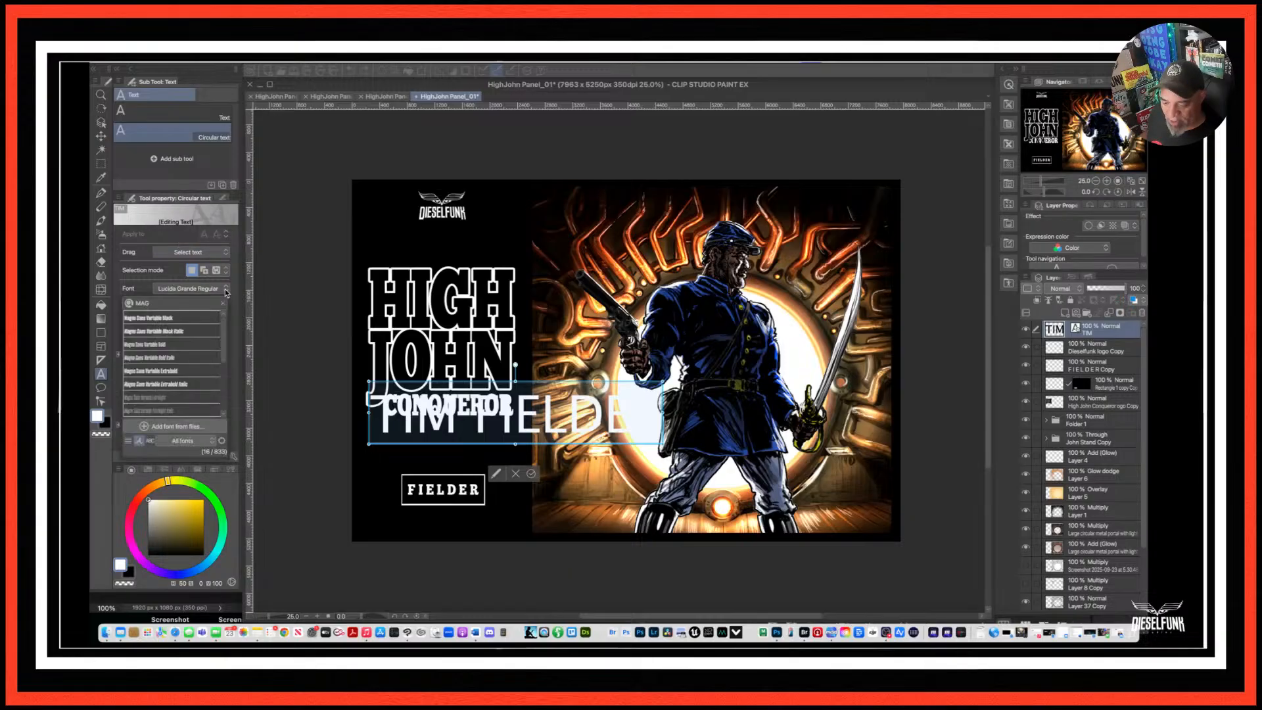
{"action": "scroll", "coordinate": [226, 348], "scroll_direction": "down", "scroll_amount": 2}
{"action": "scroll", "coordinate": [226, 349], "scroll_direction": "up", "scroll_amount": 3}
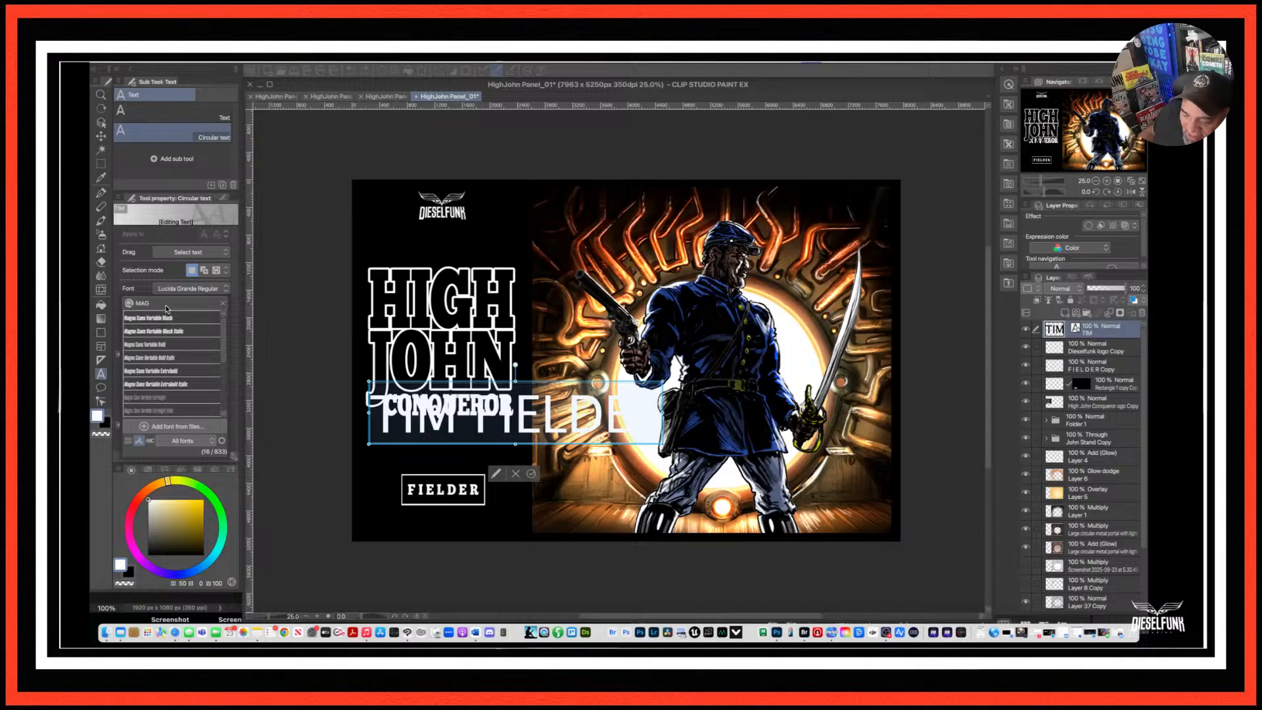
{"action": "double_click", "coordinate": [146, 303]}
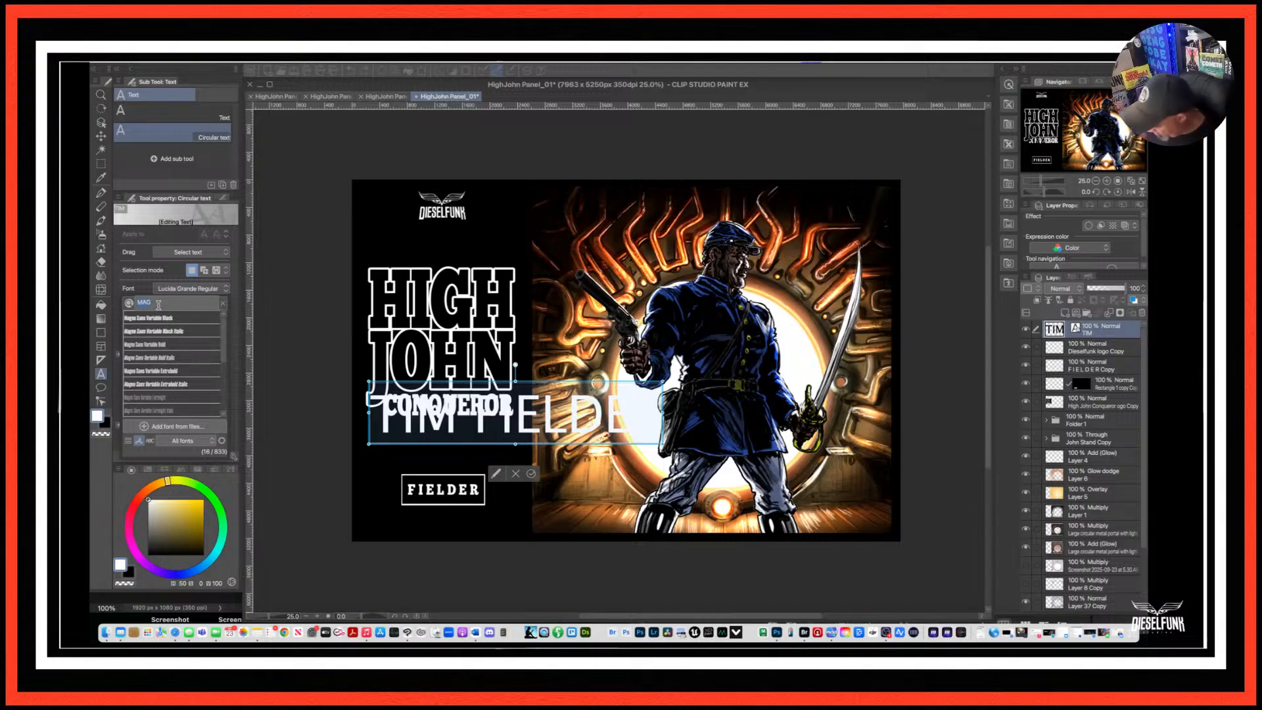
{"action": "type", "text": "CHUNK"}
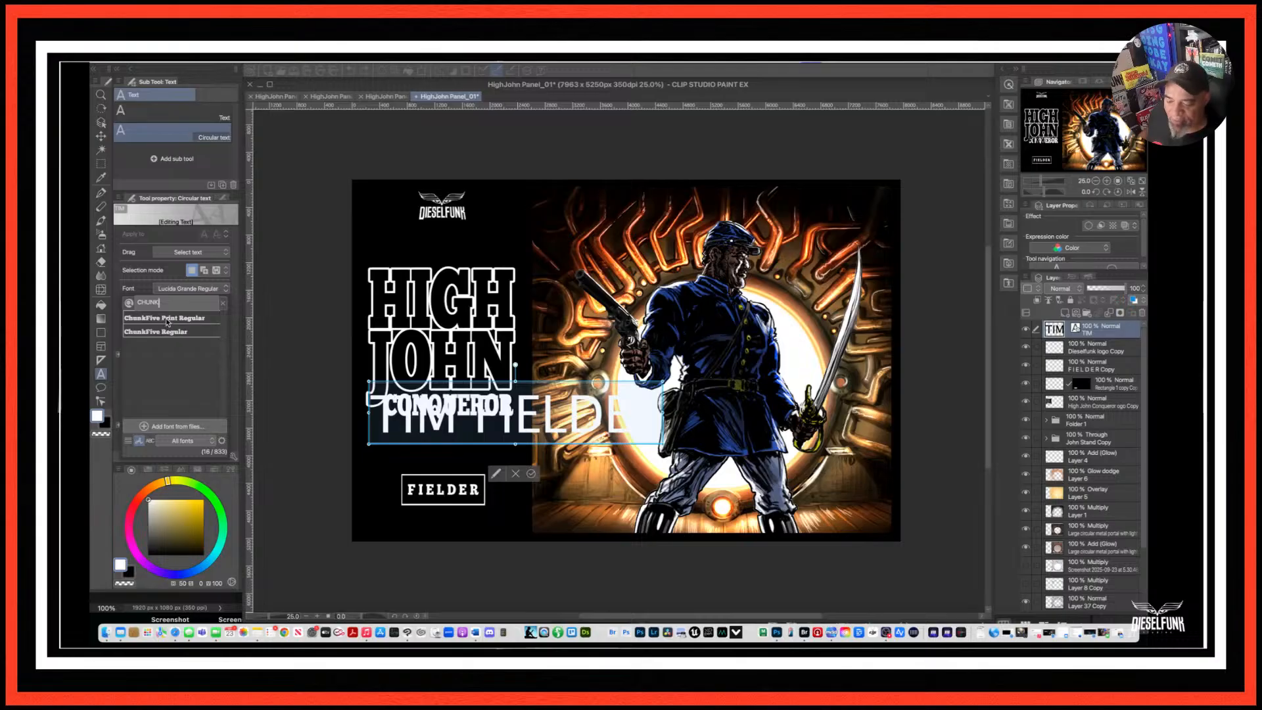
{"action": "left_click", "coordinate": [165, 320]}
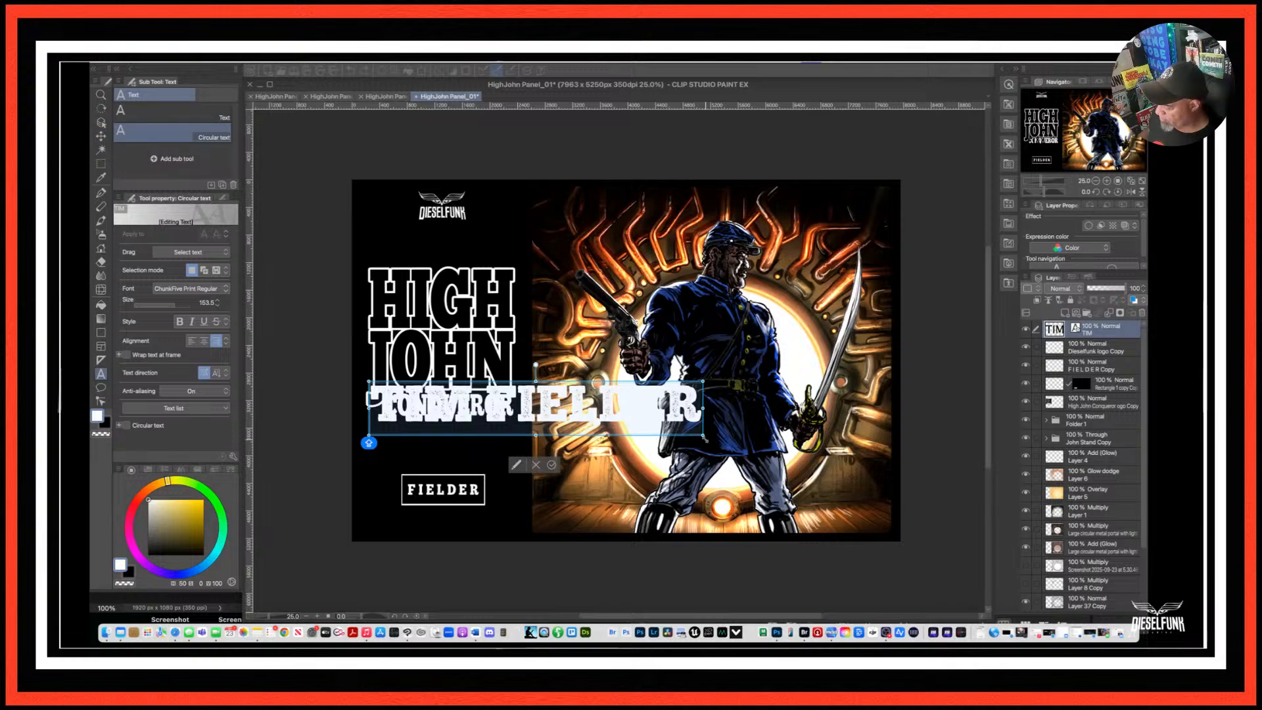
Shrink the author name to a size of about 66 so it matches the title's width.
{"action": "left_click_drag", "start_coordinate": [705, 438], "coordinate": [528, 410]}
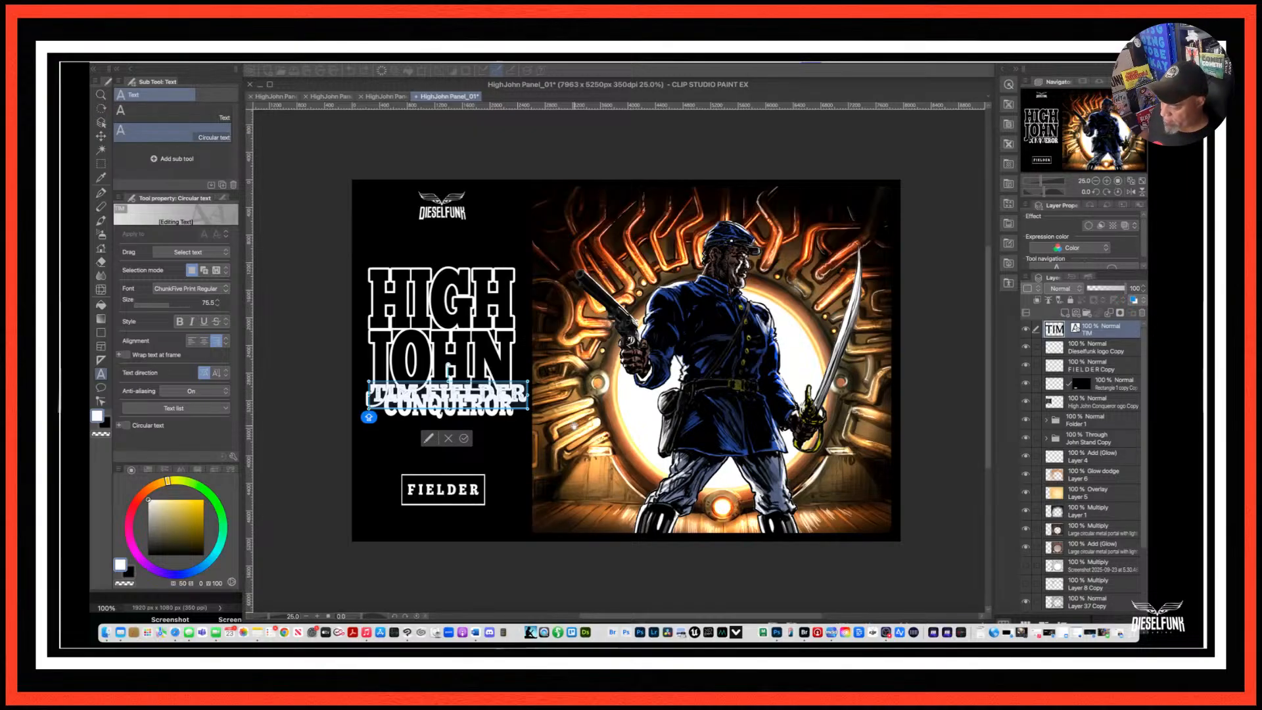
{"action": "left_click_drag", "start_coordinate": [529, 410], "coordinate": [517, 408]}
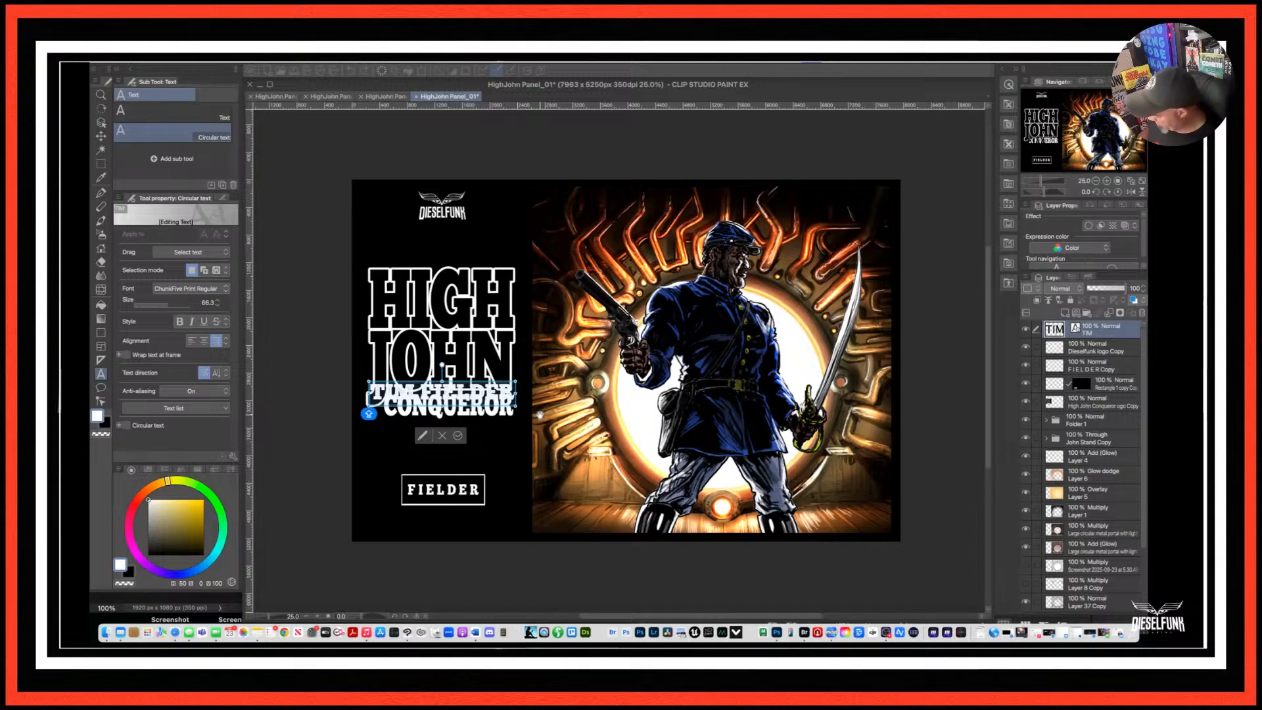
{"action": "key", "text": "BackSpace"}
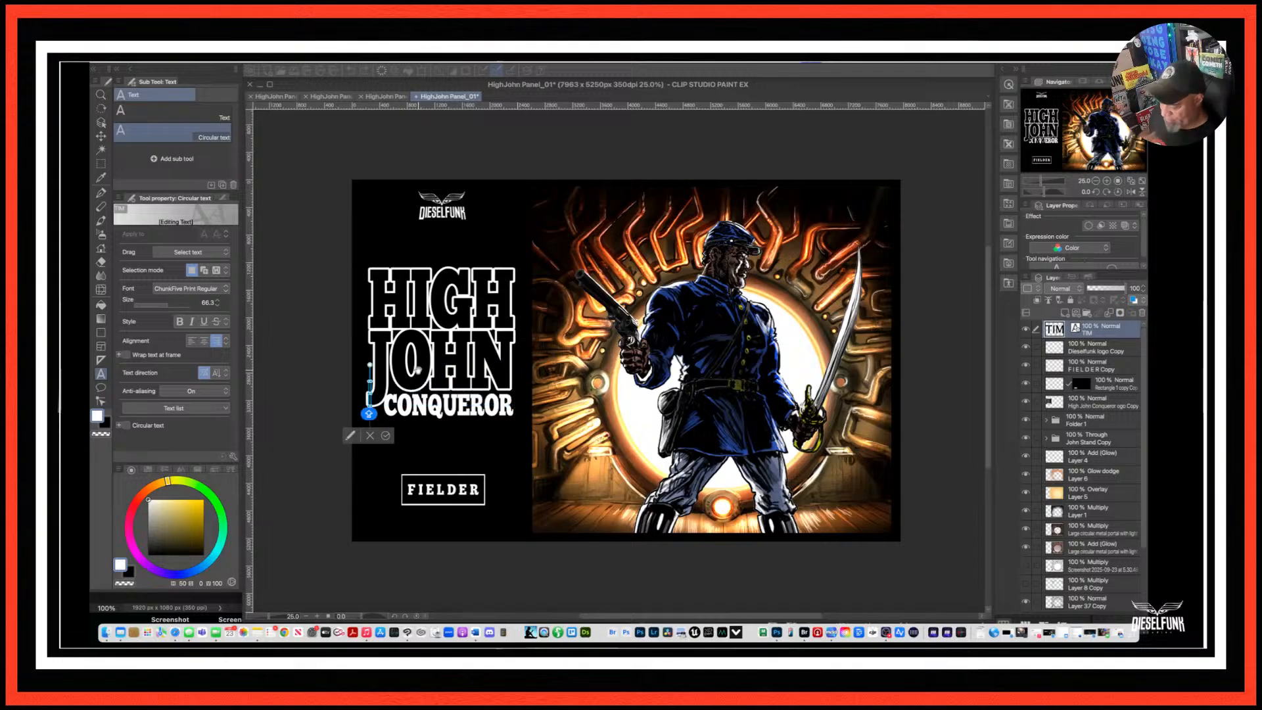
{"action": "key", "text": "super+z"}
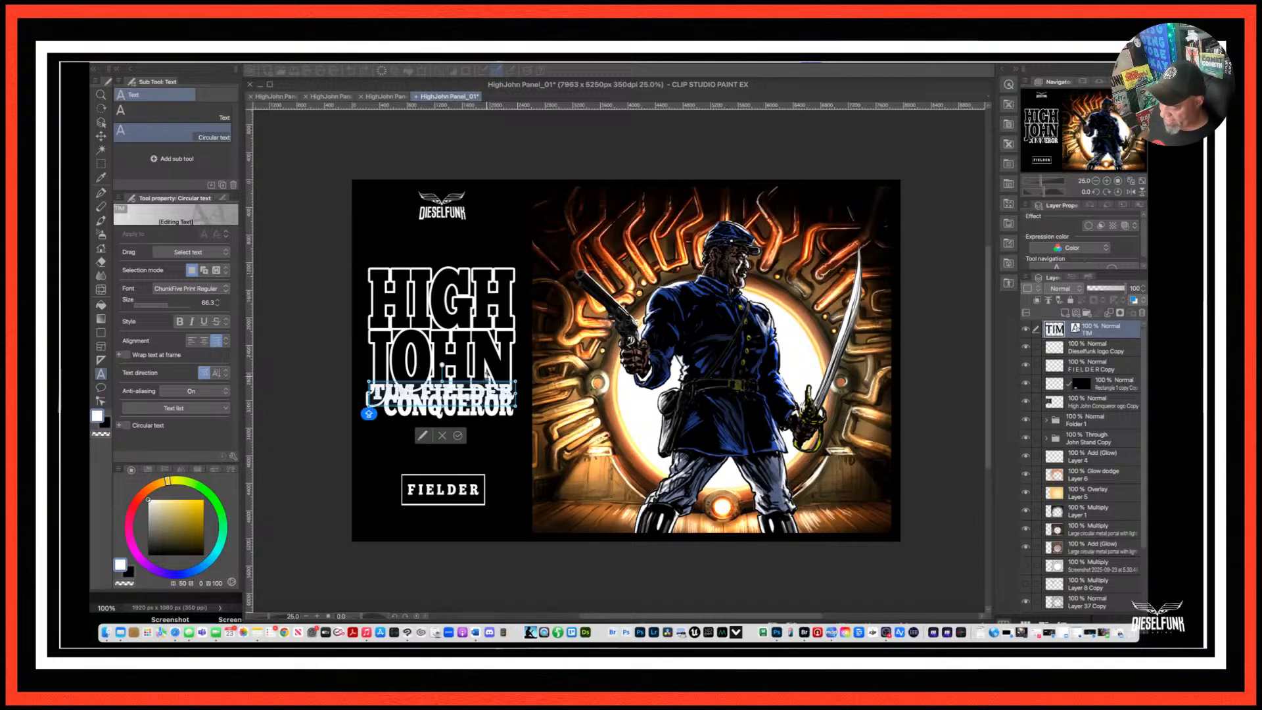
Move the author name below the title and hide the lettering and rectangle layers of the old boxed nameplate.
{"action": "left_click", "coordinate": [101, 136]}
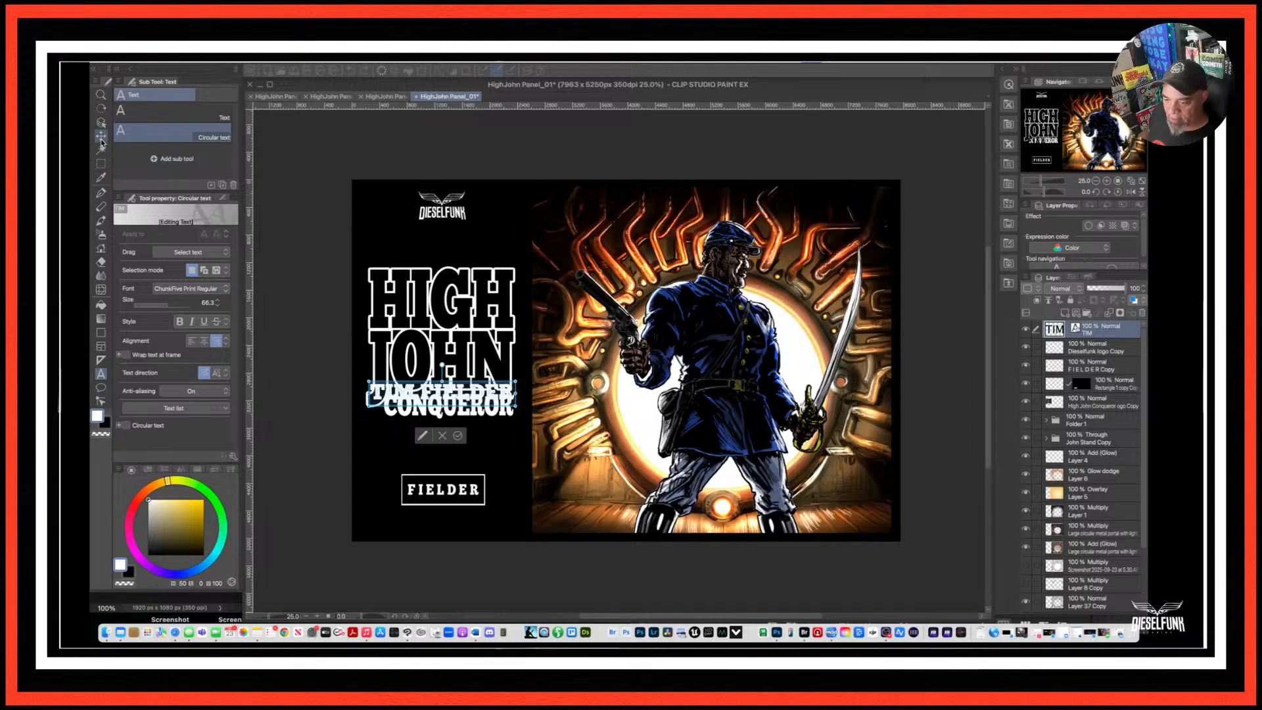
{"action": "left_click_drag", "start_coordinate": [468, 403], "coordinate": [478, 461]}
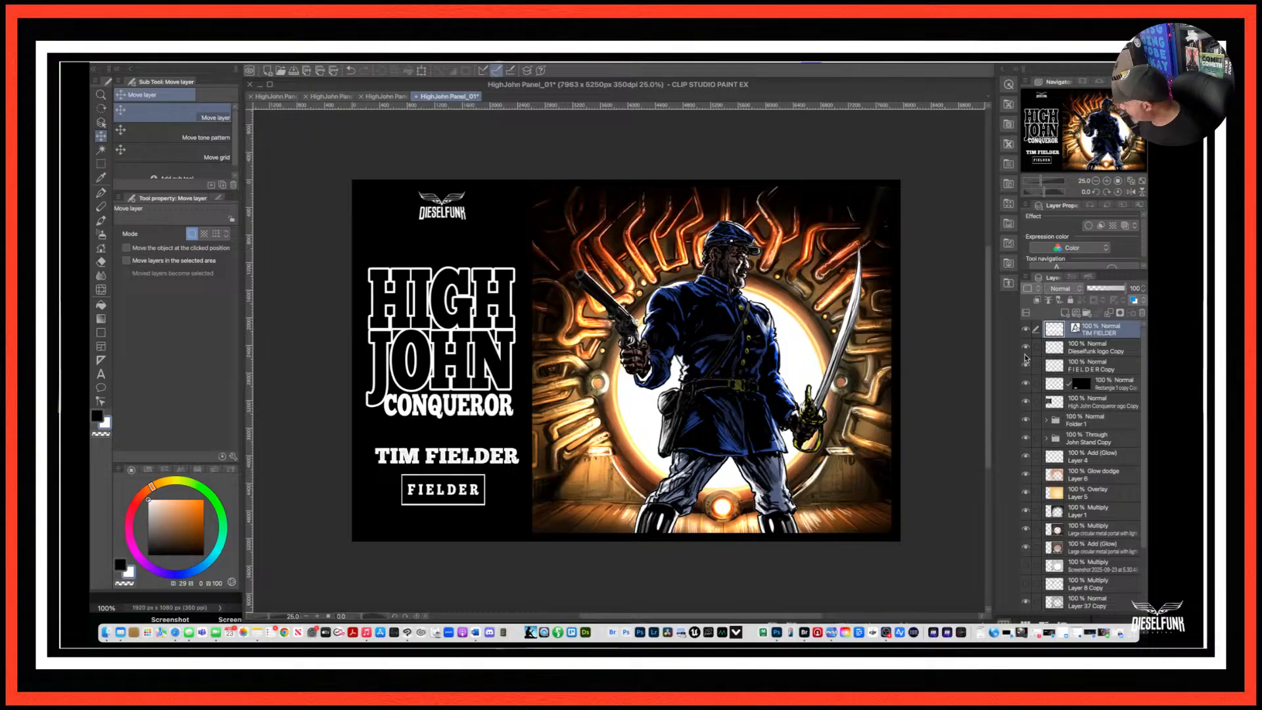
{"action": "left_click", "coordinate": [1025, 365]}
{"action": "left_click", "coordinate": [1025, 384]}
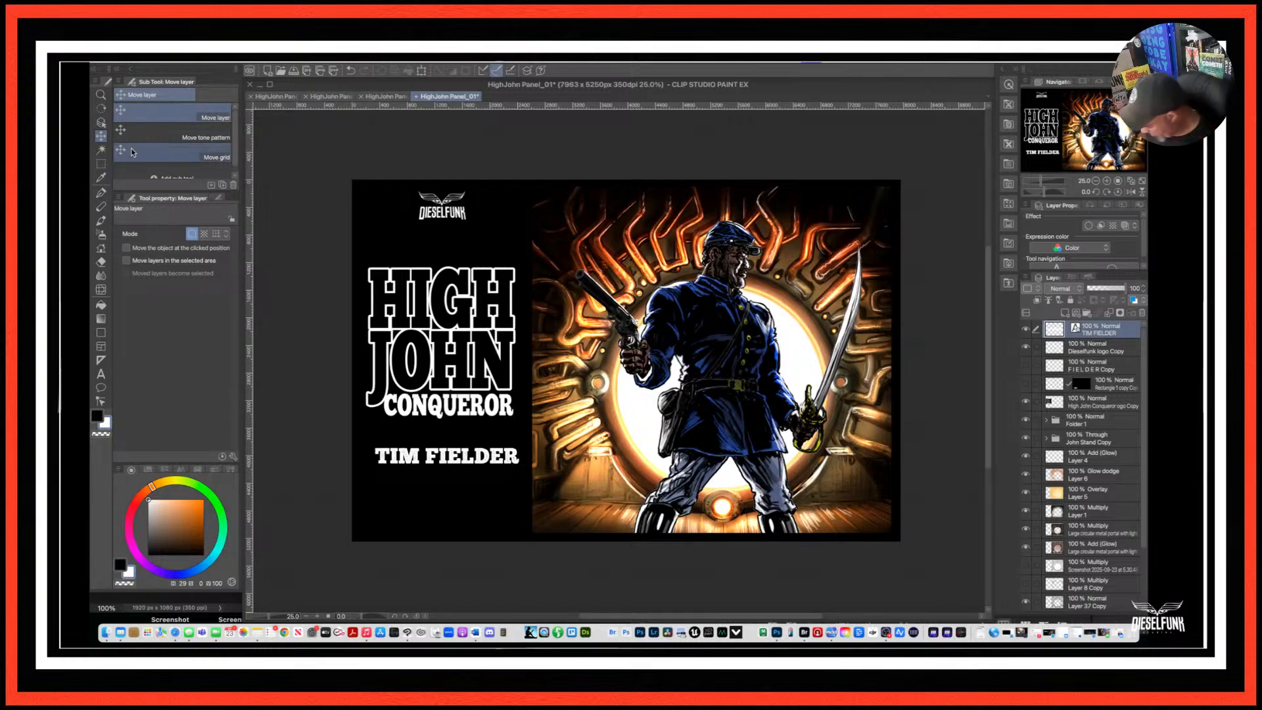
Scale down the author name, place it near the cover's bottom edge and start transforming it again.
{"action": "key", "text": "super+t"}
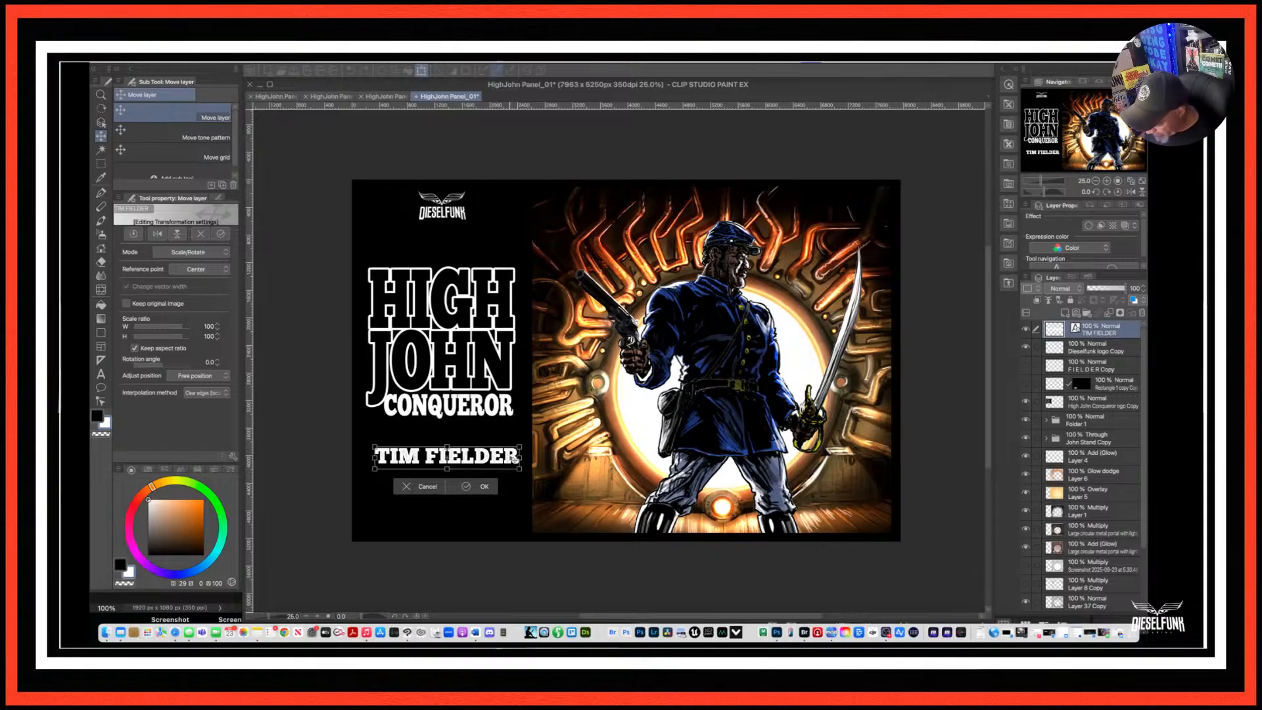
{"action": "left_click_drag", "start_coordinate": [519, 469], "coordinate": [464, 503]}
{"action": "key", "text": "Return"}
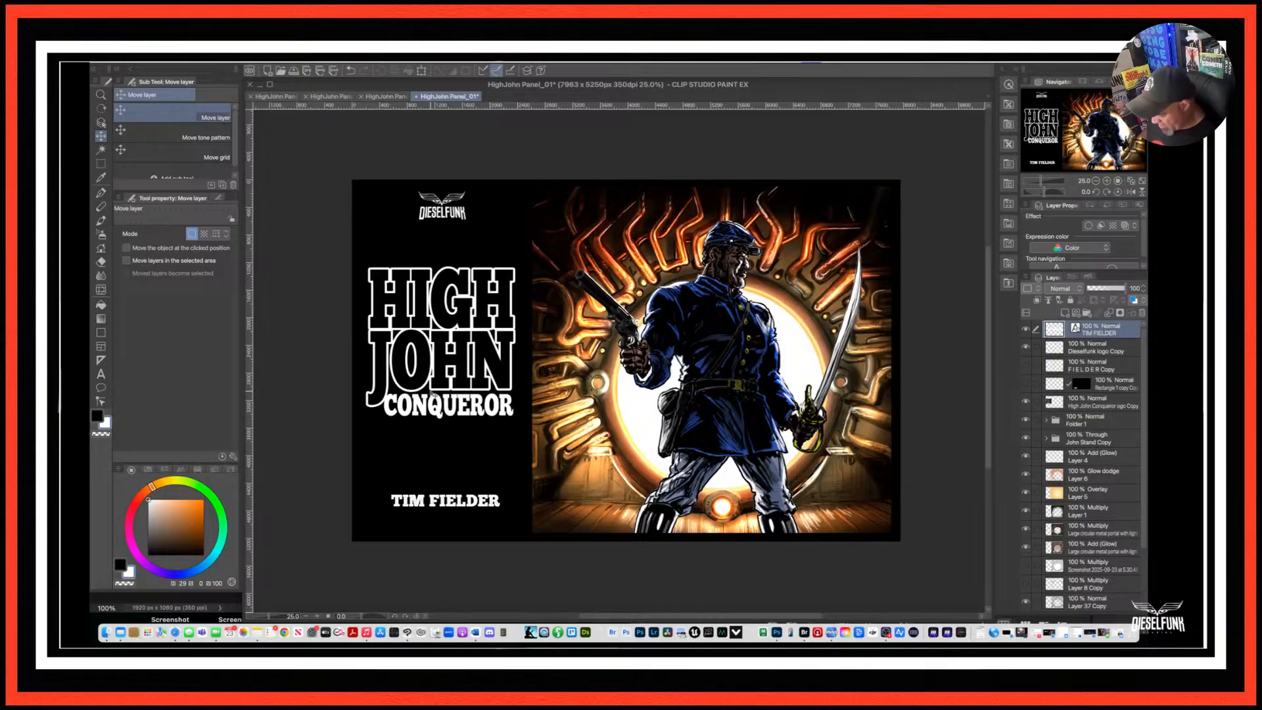
{"action": "key", "text": "super+t"}
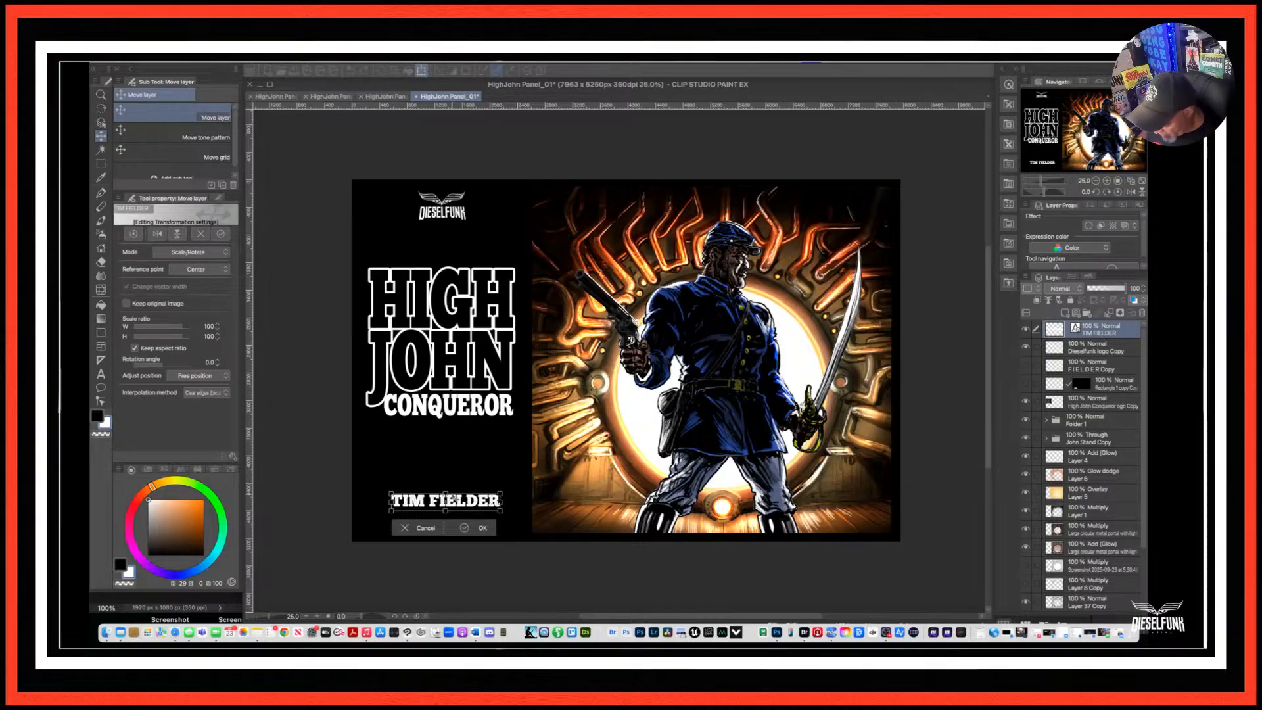
Try to adjust the author name's height and enlarge it proportionally to 107%, undoing the changes.
{"action": "left_click_drag", "start_coordinate": [446, 492], "coordinate": [446, 489]}
{"action": "key", "text": "super+z"}
{"action": "key", "text": "super+z"}
{"action": "key", "text": "super+z"}
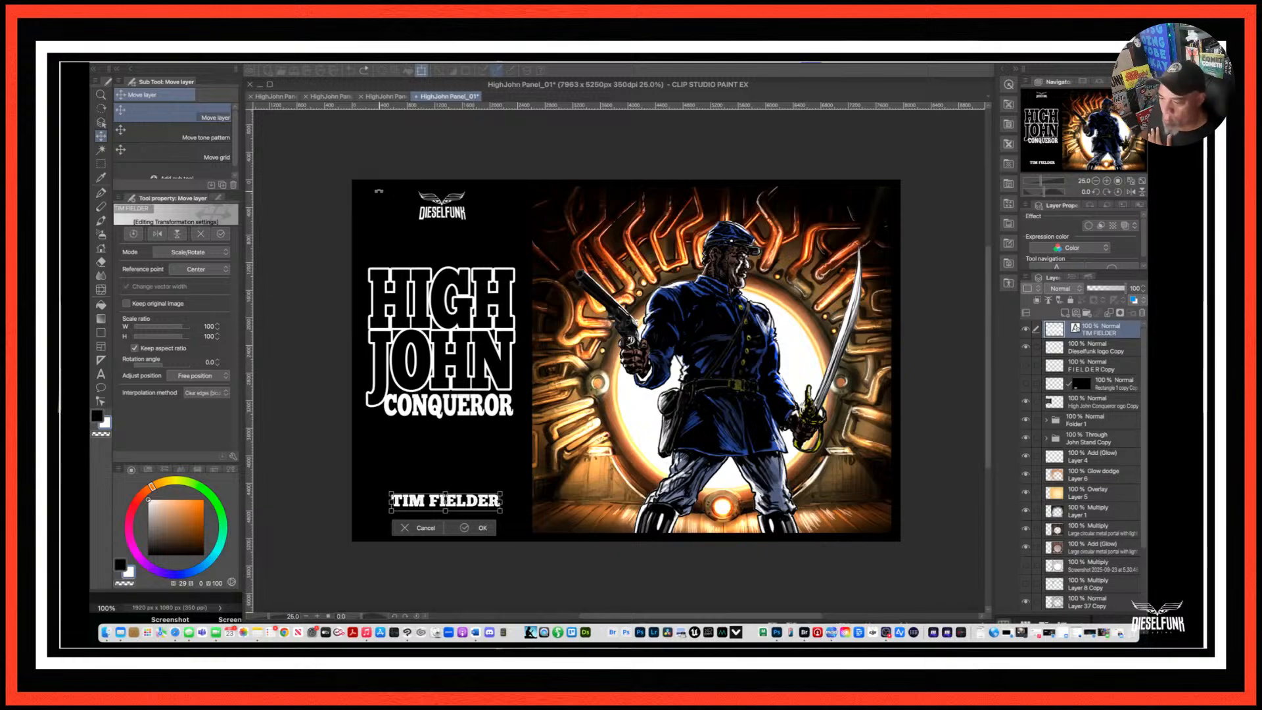
{"action": "left_click", "coordinate": [216, 335]}
{"action": "left_click", "coordinate": [216, 334]}
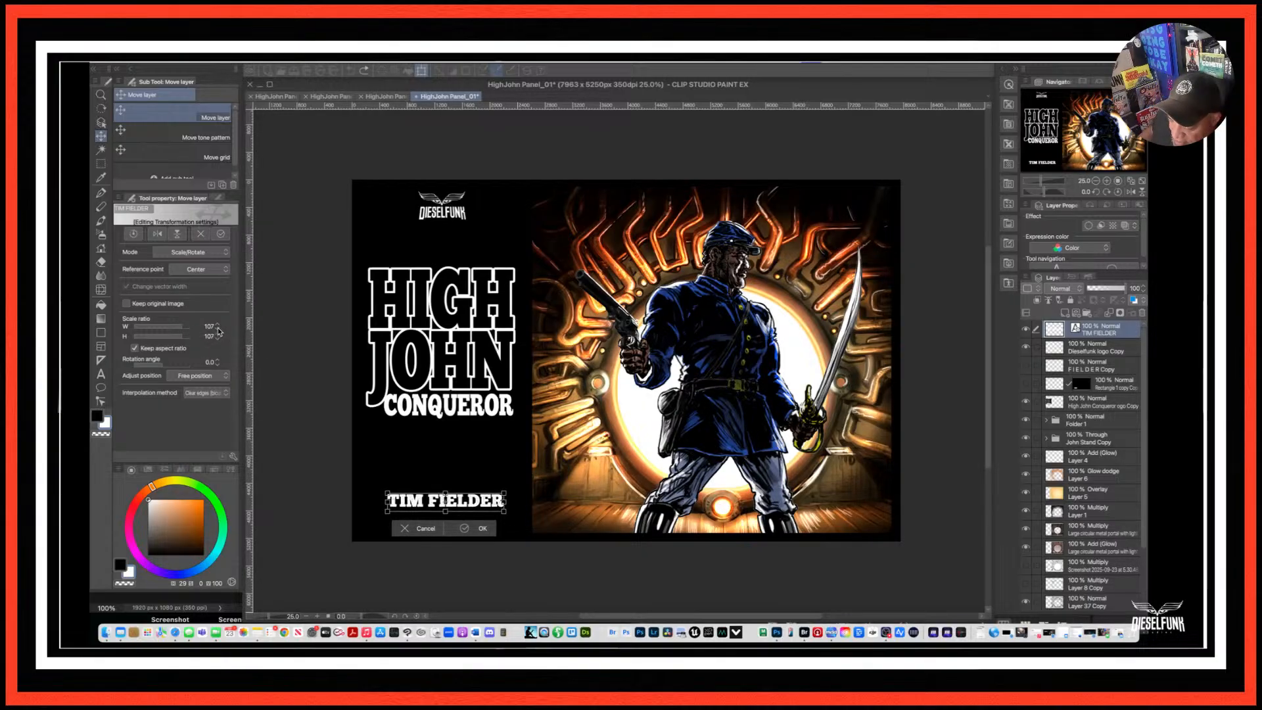
{"action": "key", "text": "super+z"}
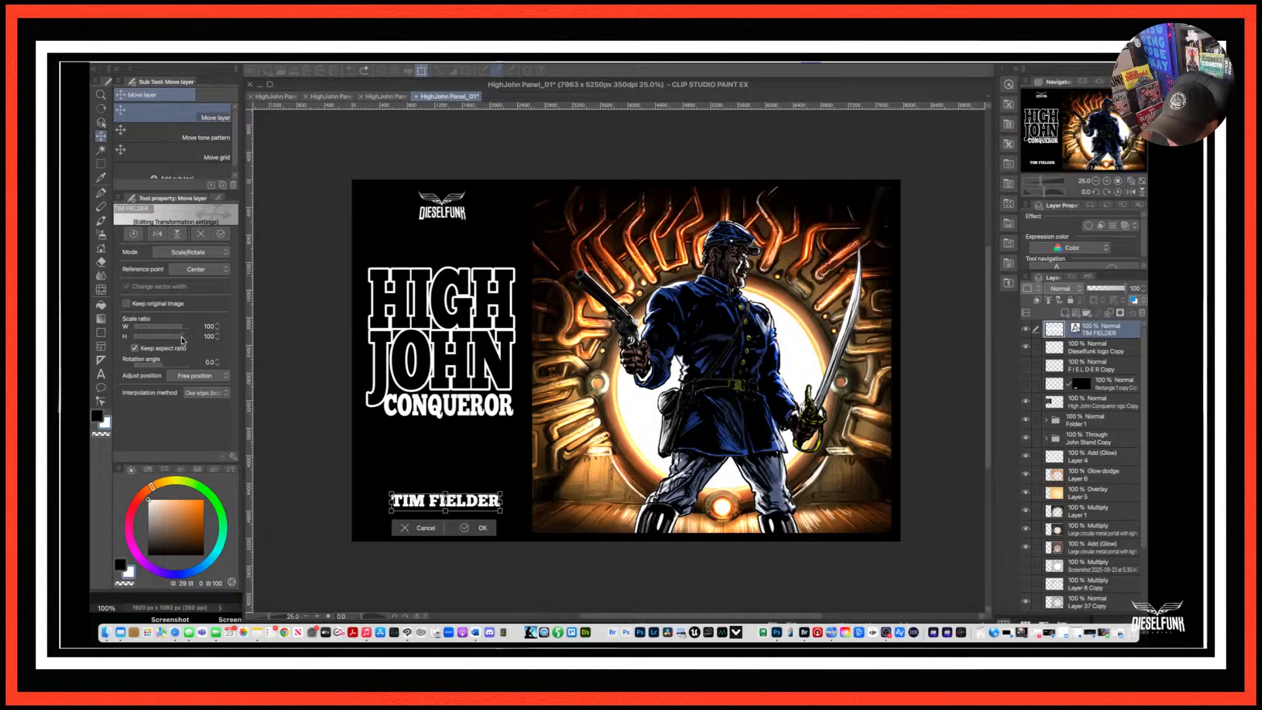
Turn off Keep aspect ratio, set the author name's height scale to 131 and apply the transformation.
{"action": "left_click", "coordinate": [135, 348]}
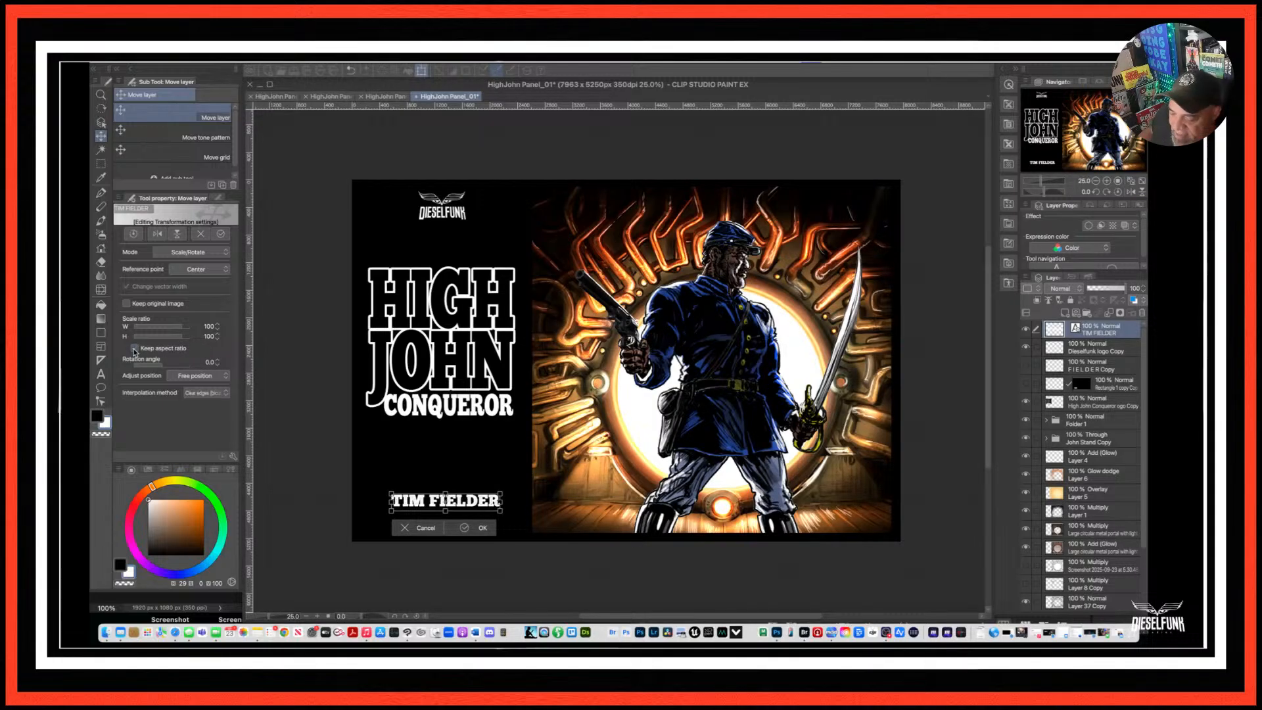
{"action": "left_click_drag", "start_coordinate": [218, 336], "coordinate": [219, 229]}
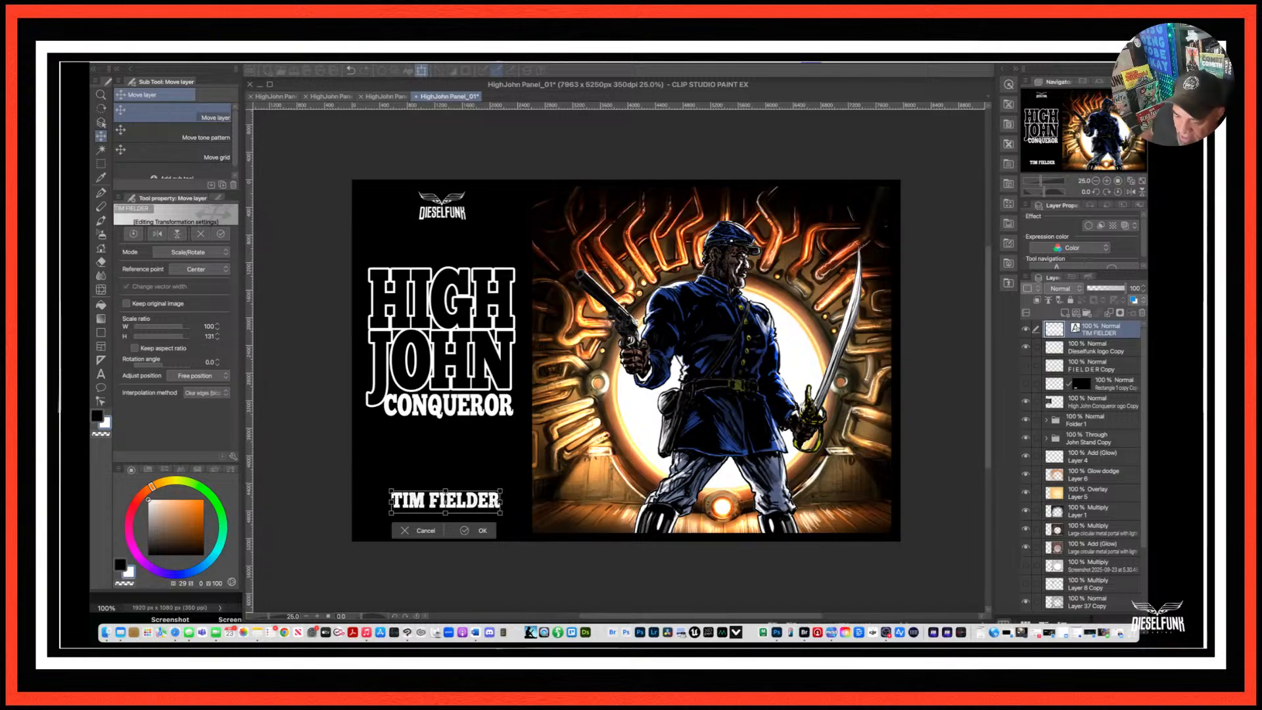
{"action": "left_click", "coordinate": [101, 376]}
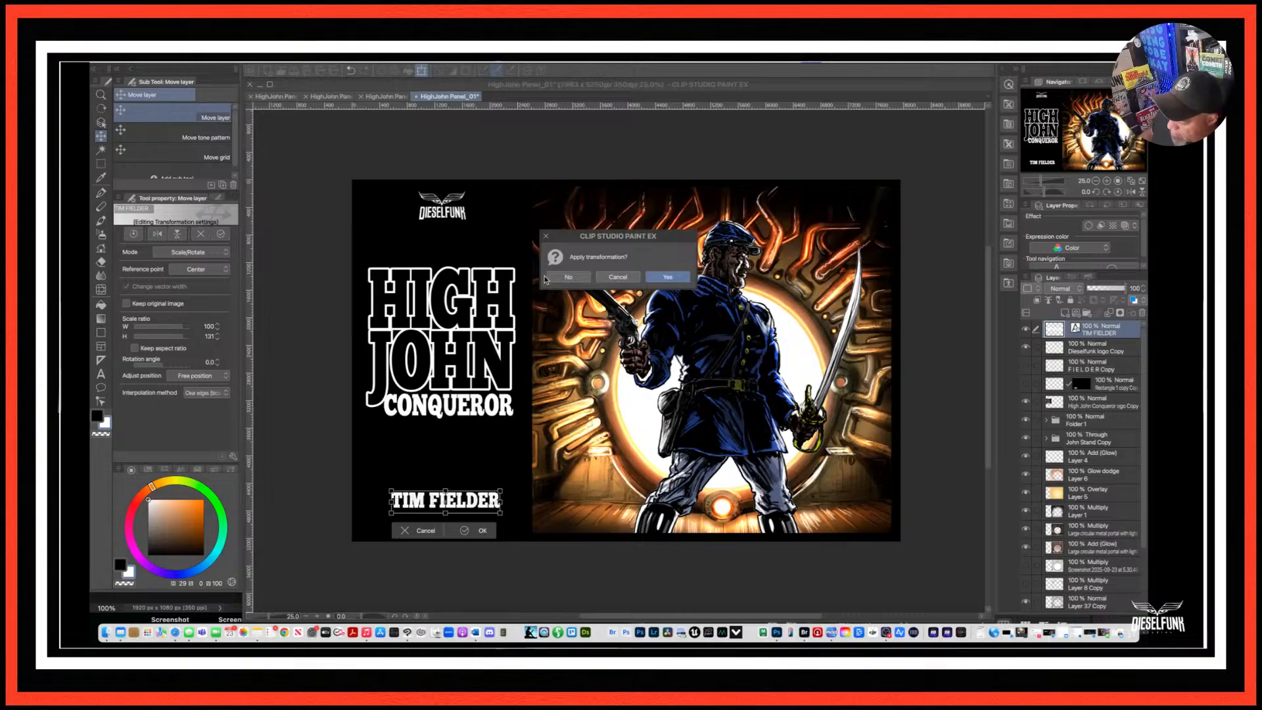
{"action": "left_click", "coordinate": [667, 277]}
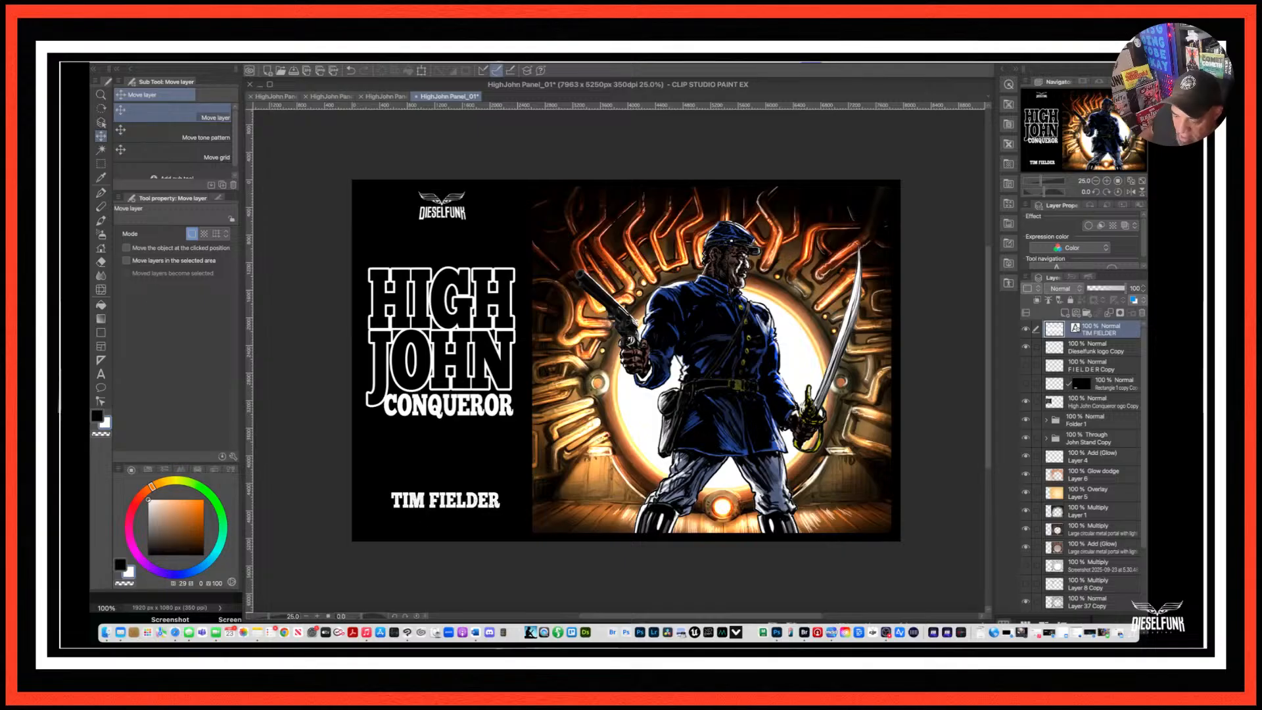
Open the author name text for editing and change its font to ChunkFive Regular.
{"action": "left_click", "coordinate": [101, 374]}
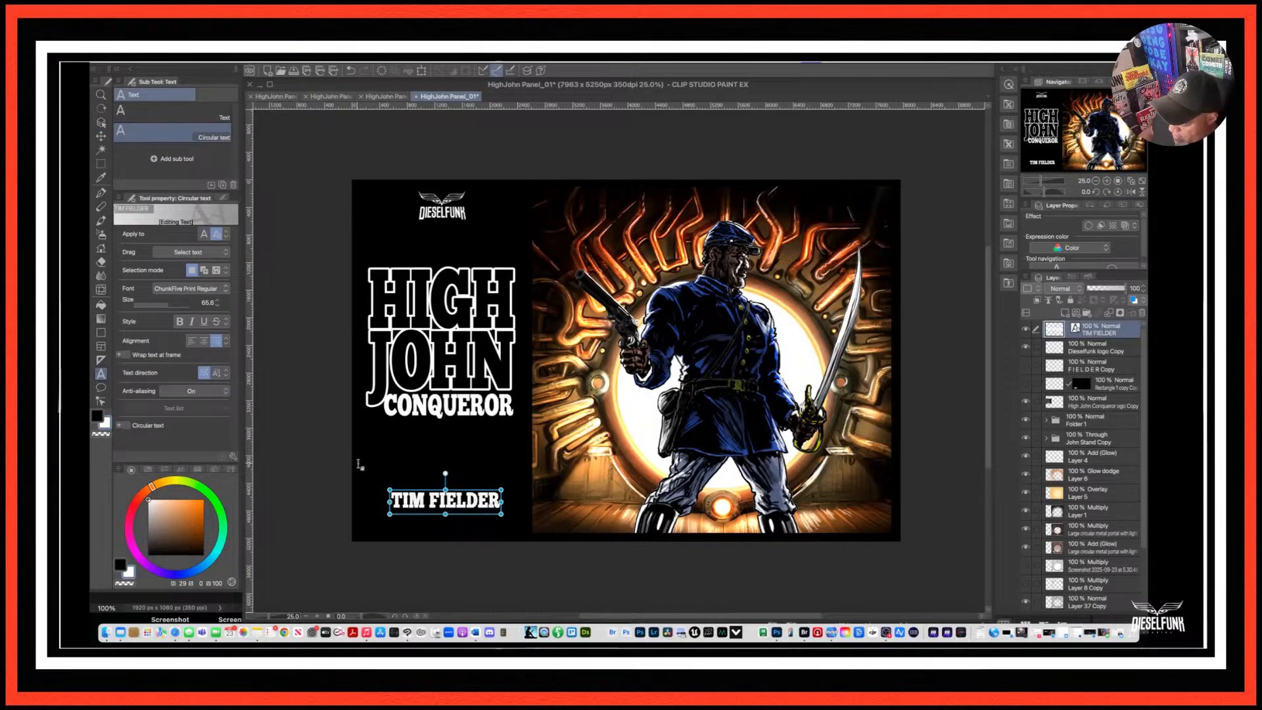
{"action": "left_click", "coordinate": [458, 504]}
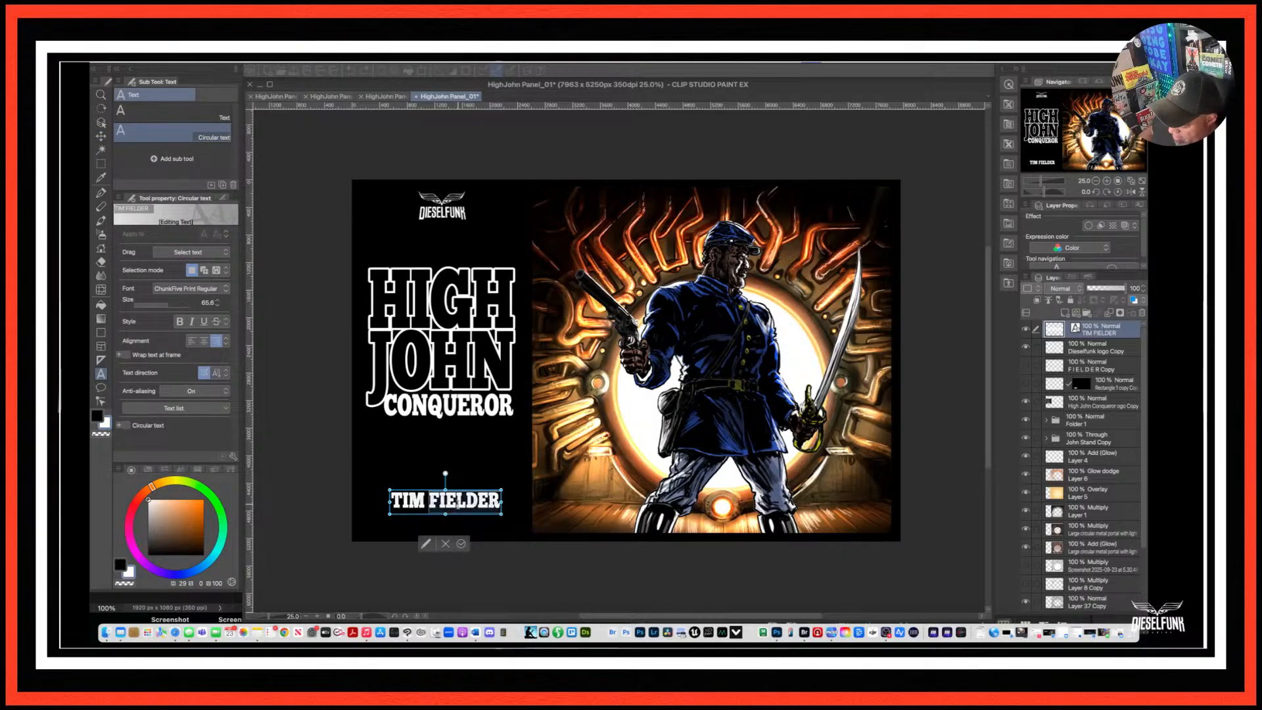
{"action": "left_click", "coordinate": [391, 501]}
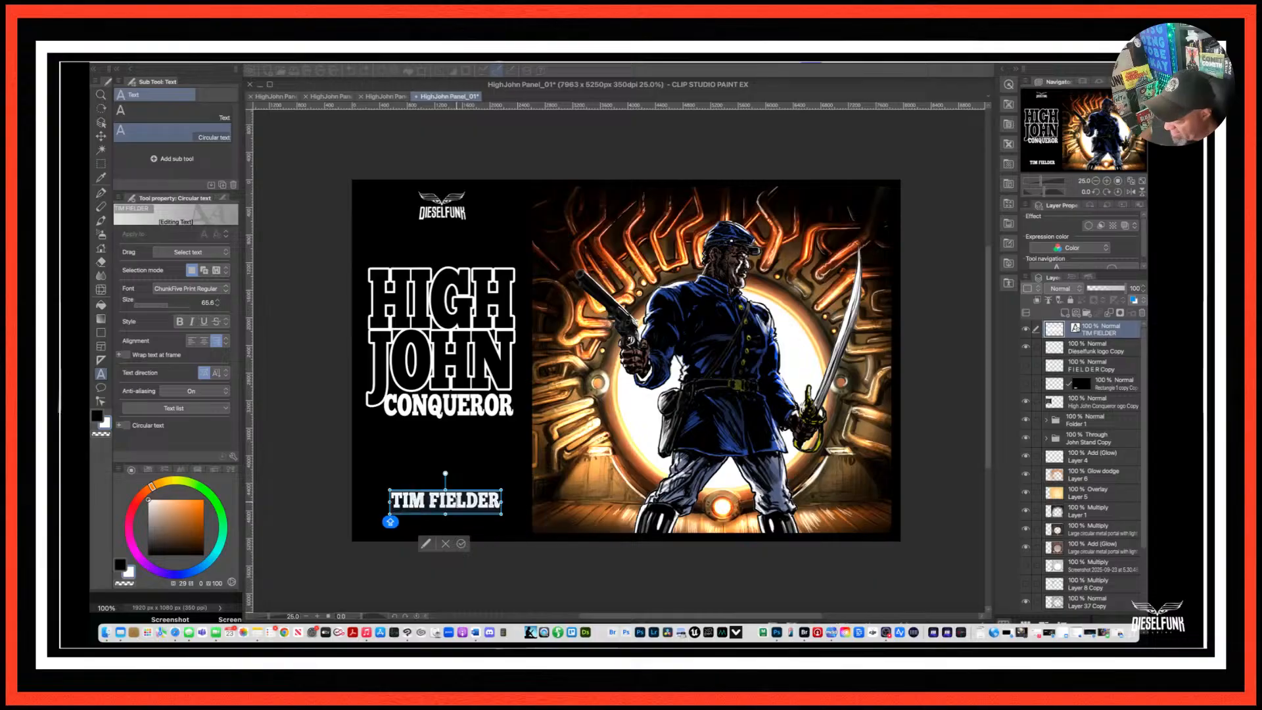
{"action": "left_click", "coordinate": [225, 289]}
{"action": "left_click", "coordinate": [176, 331]}
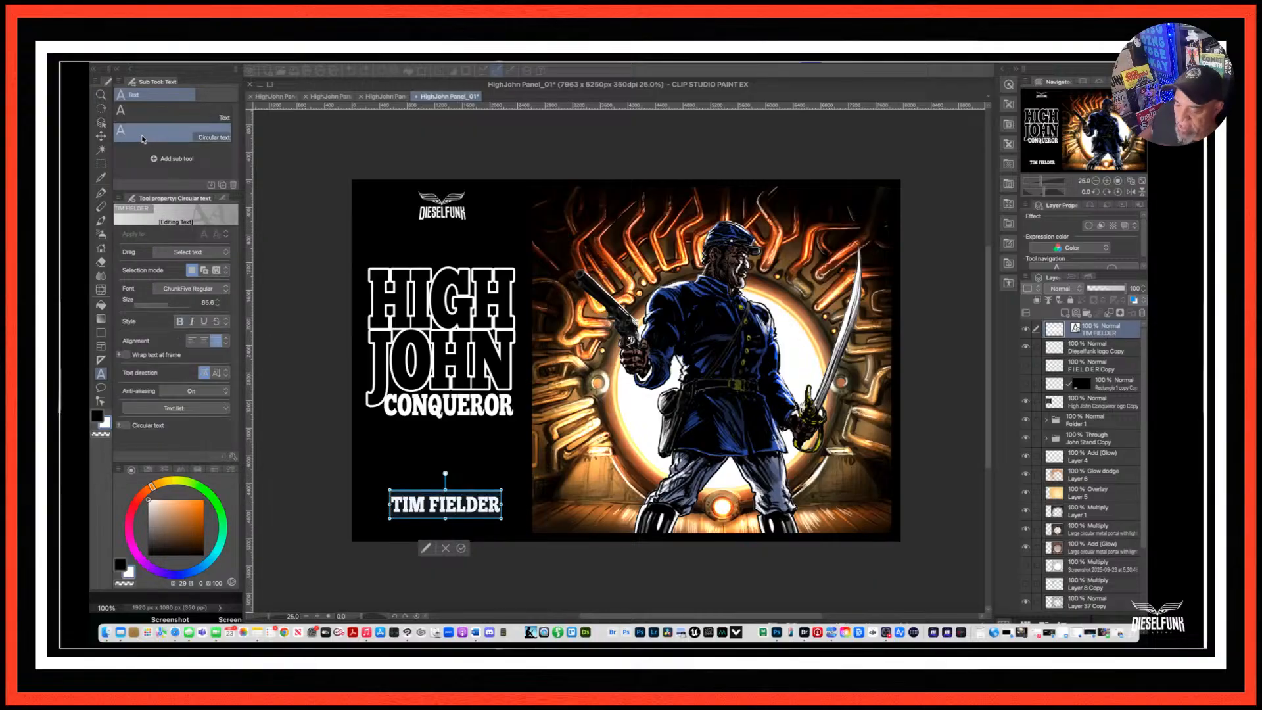
Move the author name up slightly near the cover's bottom edge, and switch away from Clip Studio Paint.
{"action": "left_click", "coordinate": [101, 136]}
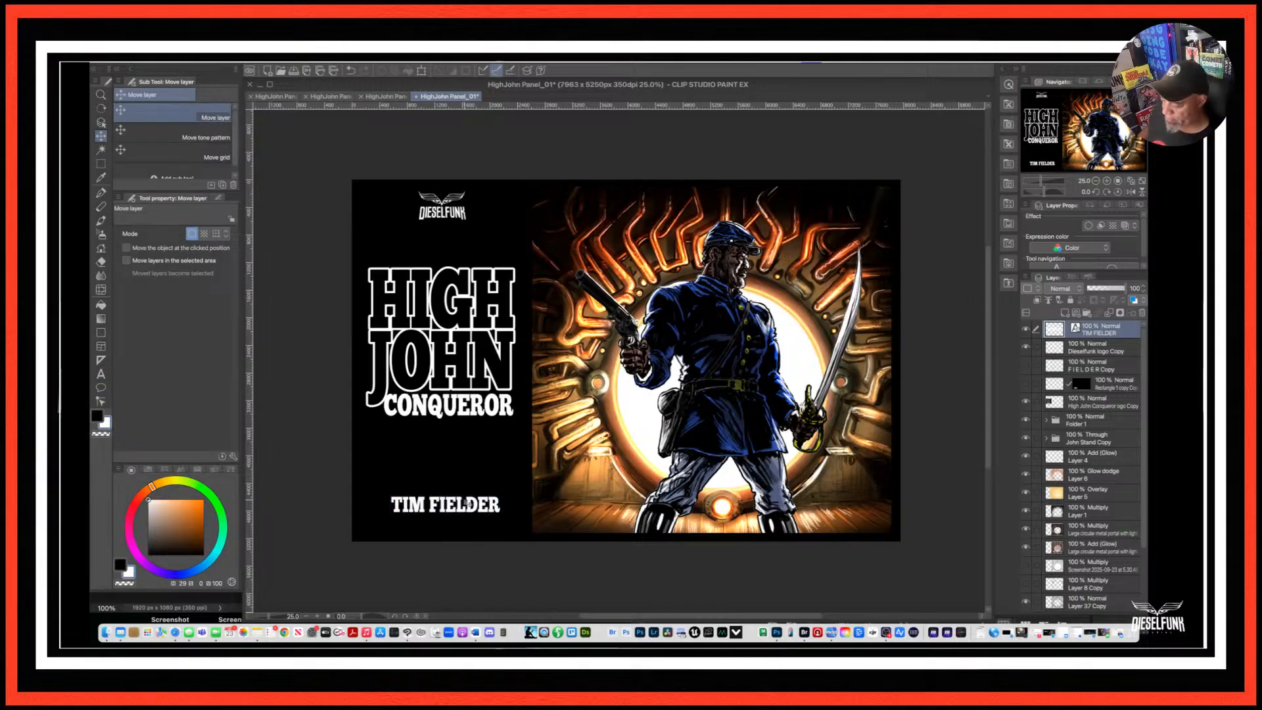
{"action": "left_click_drag", "start_coordinate": [468, 504], "coordinate": [469, 498]}
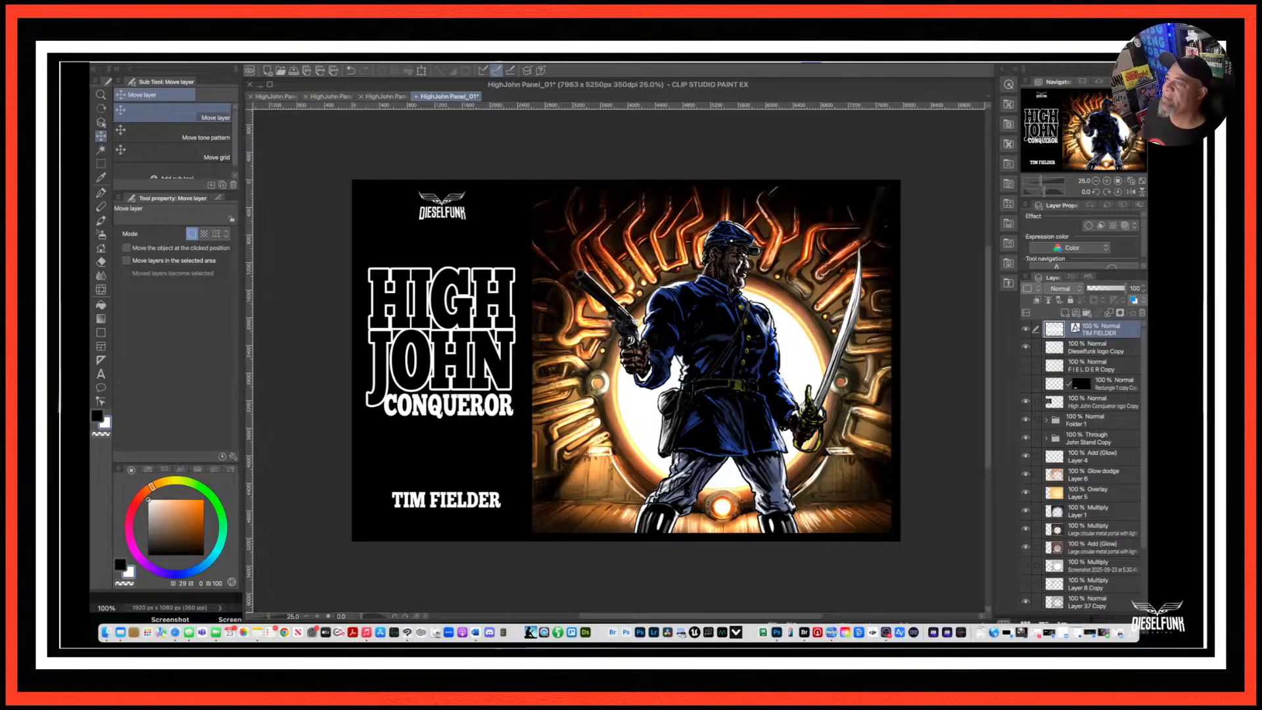
{"action": "key", "text": "super+Tab"}
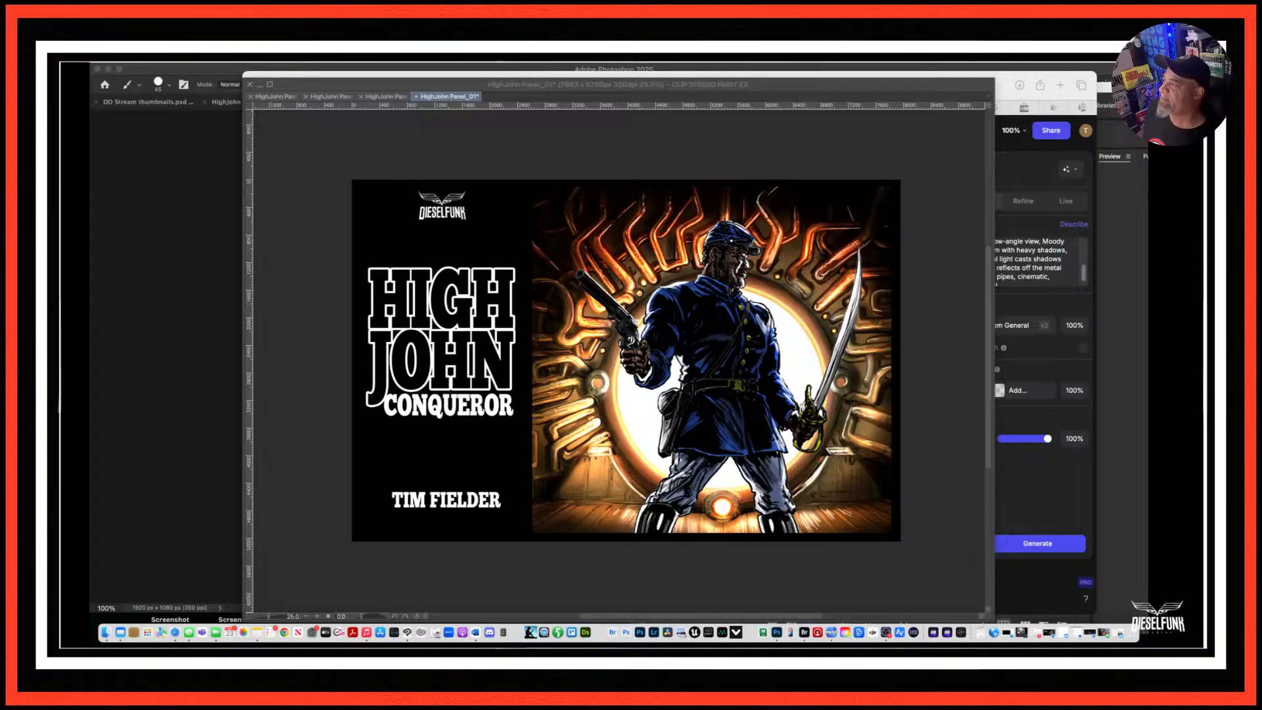